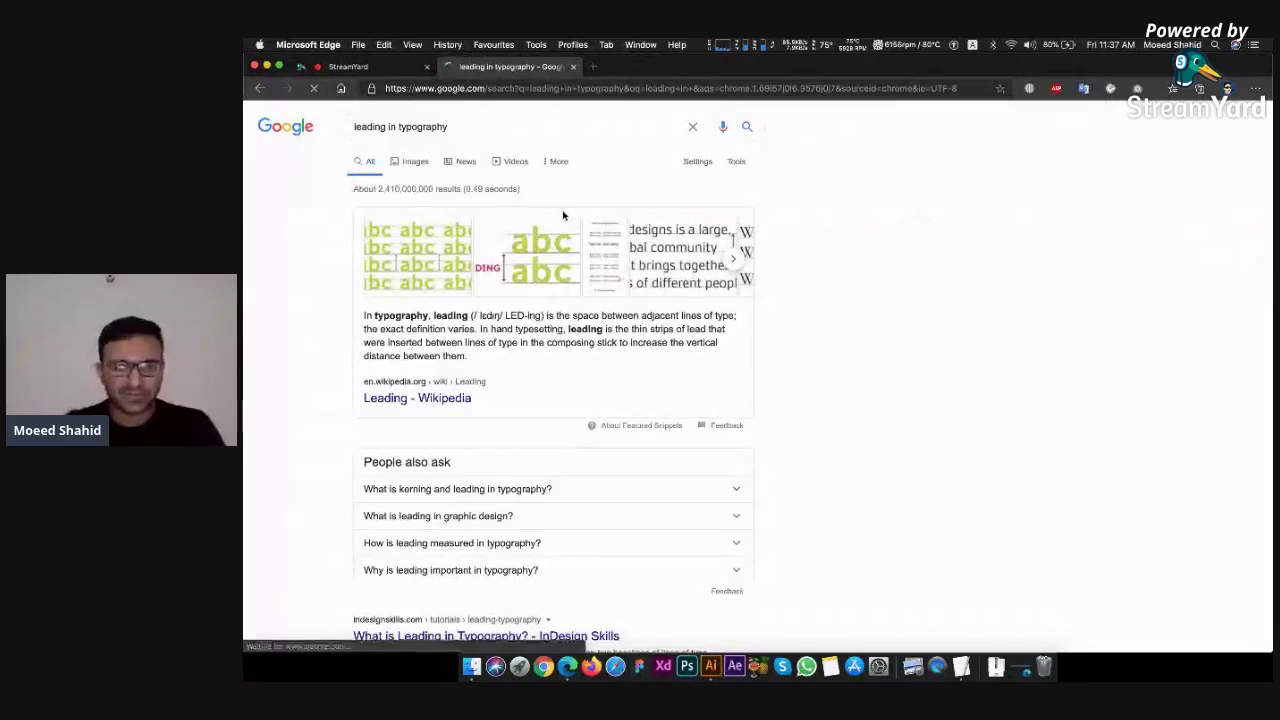
# Open the image results for "leading in typography" and examine the InDesign Skills leading diagram up close
pyautogui.click(416, 163)
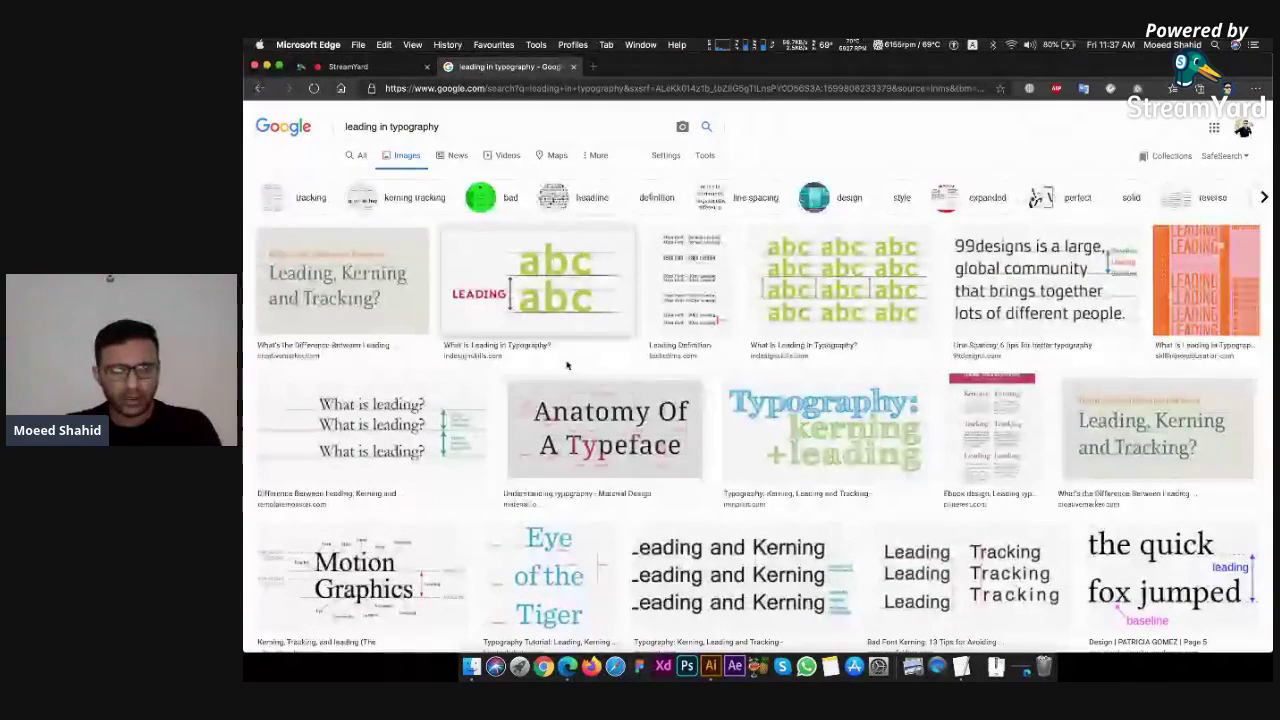
pyautogui.click(544, 316)
pyautogui.scroll(5, 1128, 192)
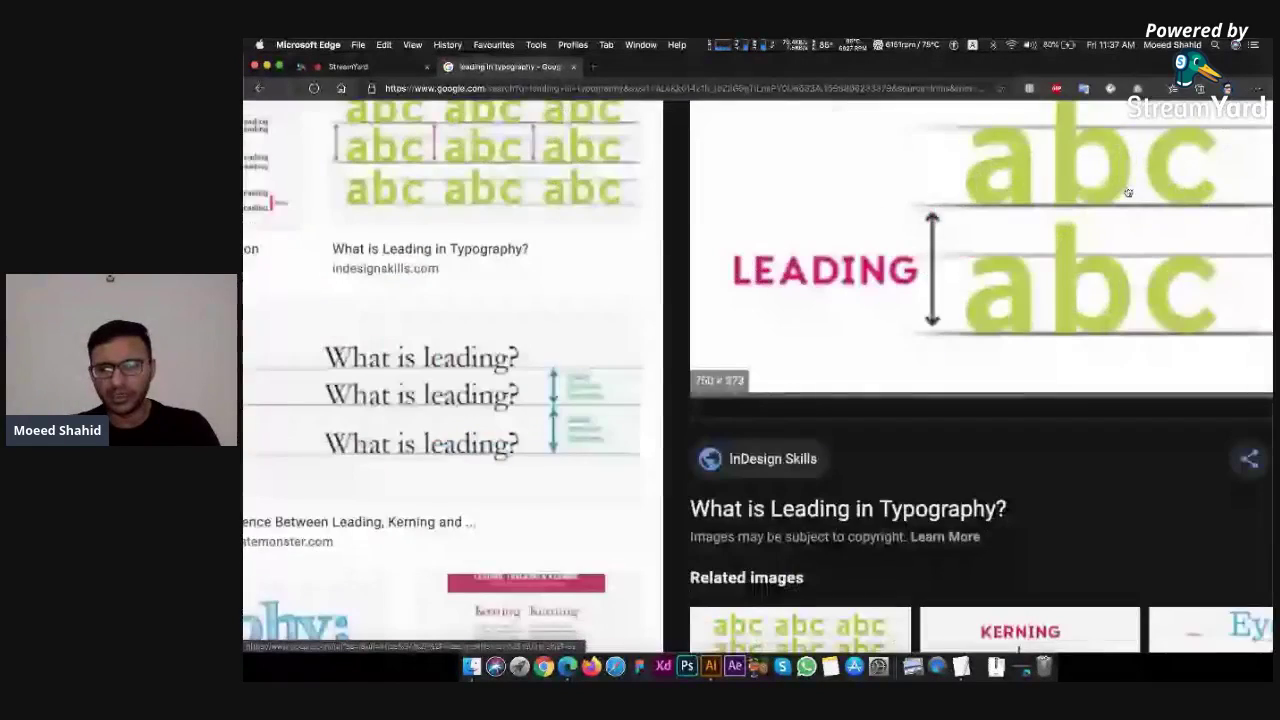
pyautogui.scroll(-5, 1128, 192)
pyautogui.scroll(3, 1128, 192)
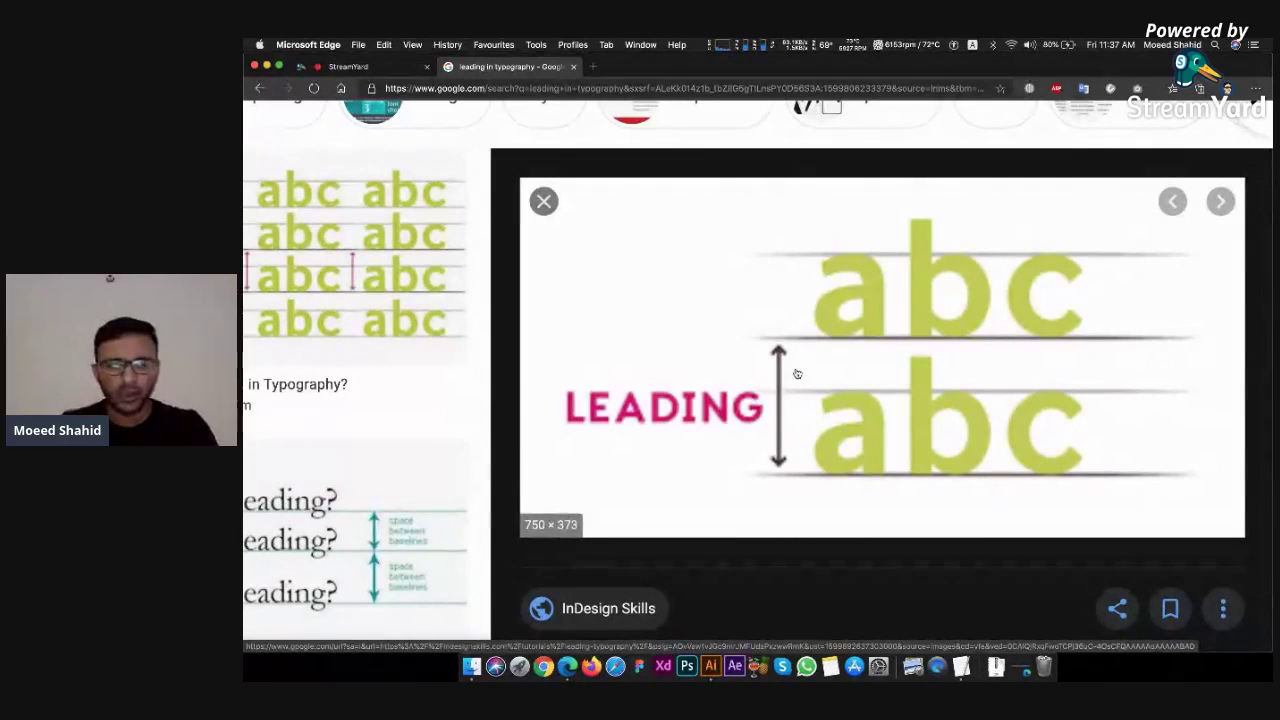
# Switch to Adobe Illustrator and delete the black rectangle from the artboard
pyautogui.press('super+Tab')
pyautogui.press('super+Tab')
pyautogui.press('super+Tab')
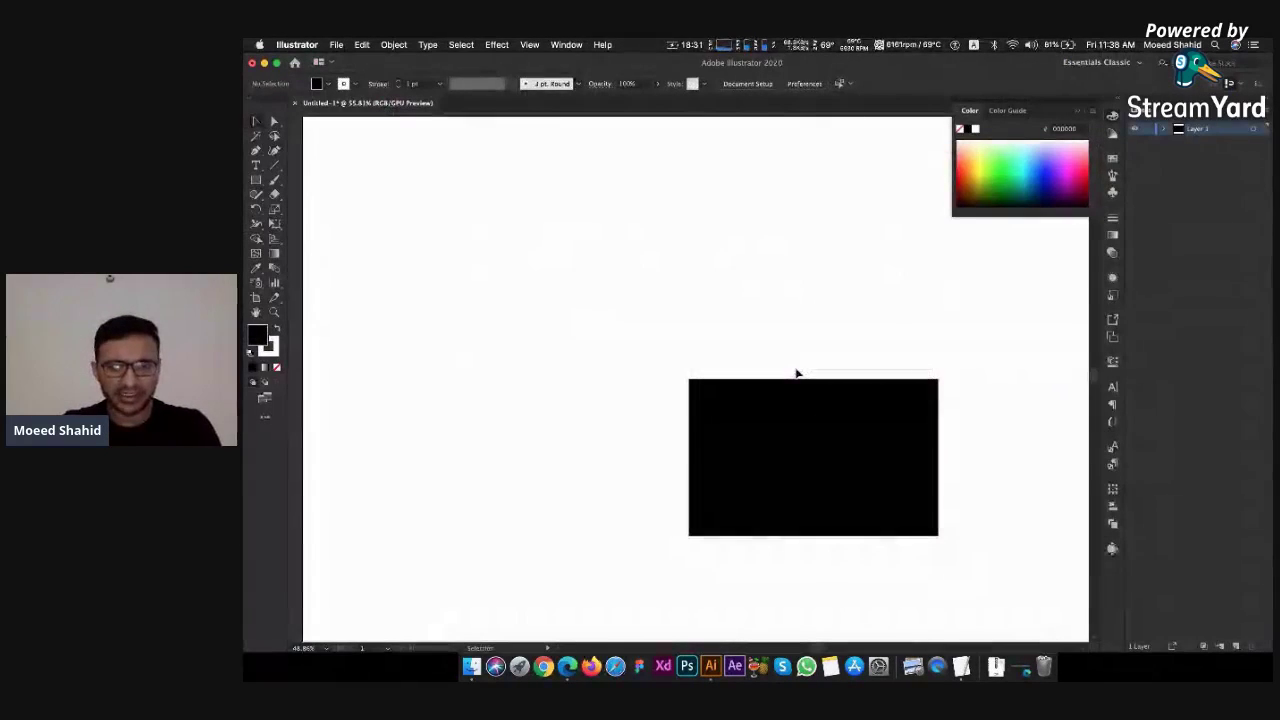
pyautogui.click(808, 420)
pyautogui.press('Delete')
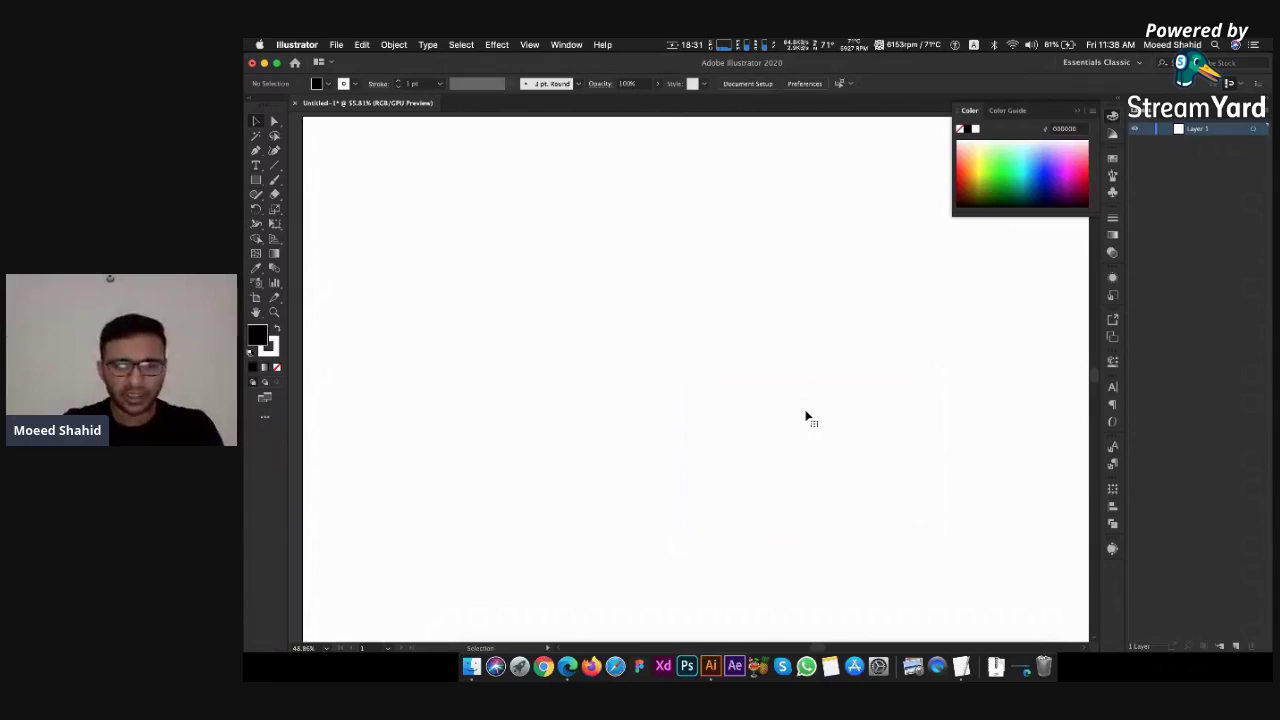
# Place a "Lorem ipsum" placeholder text line at 65 pt and move it horizontally toward the middle of the canvas
pyautogui.press('t')
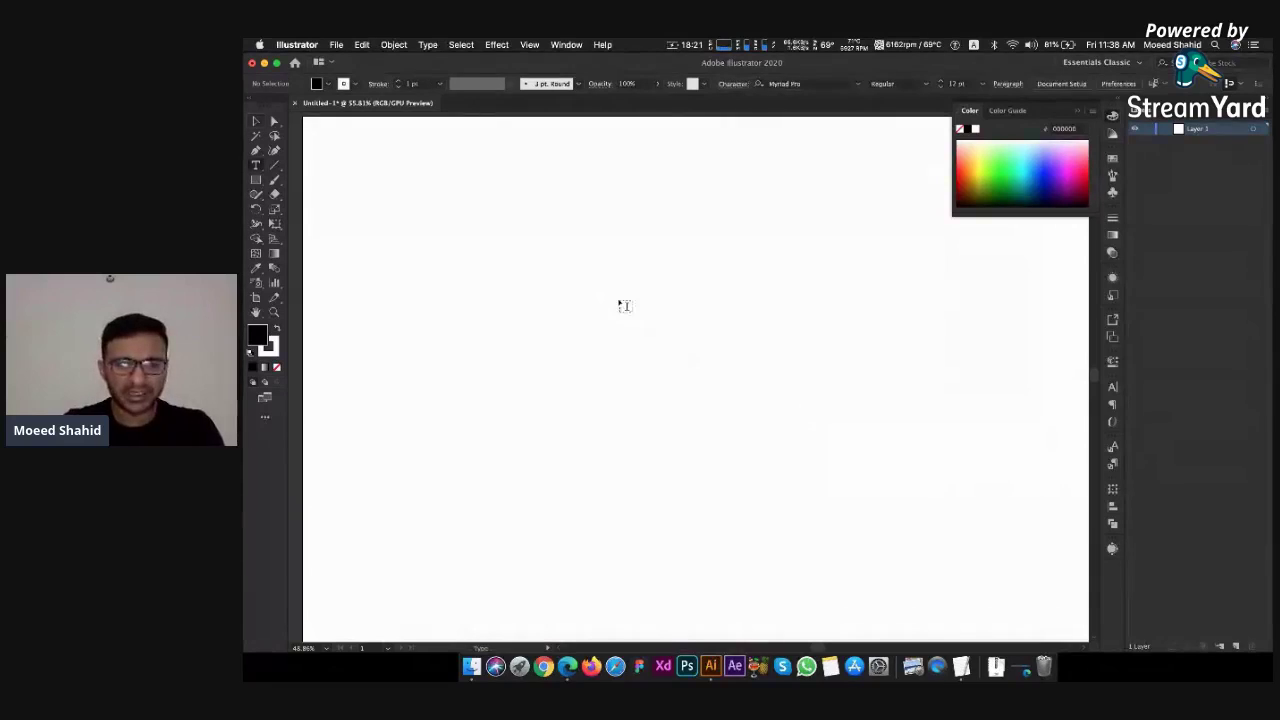
pyautogui.click(692, 343)
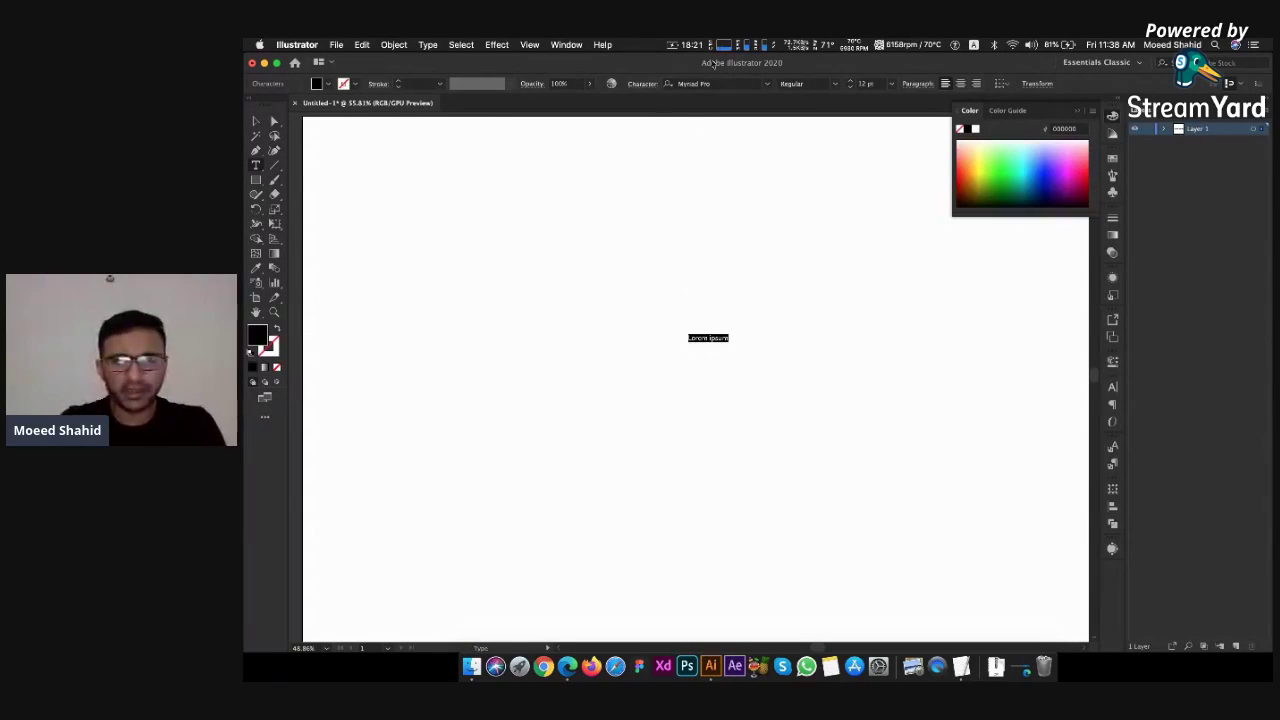
pyautogui.click(874, 84)
pyautogui.write('35')
pyautogui.press('Return')
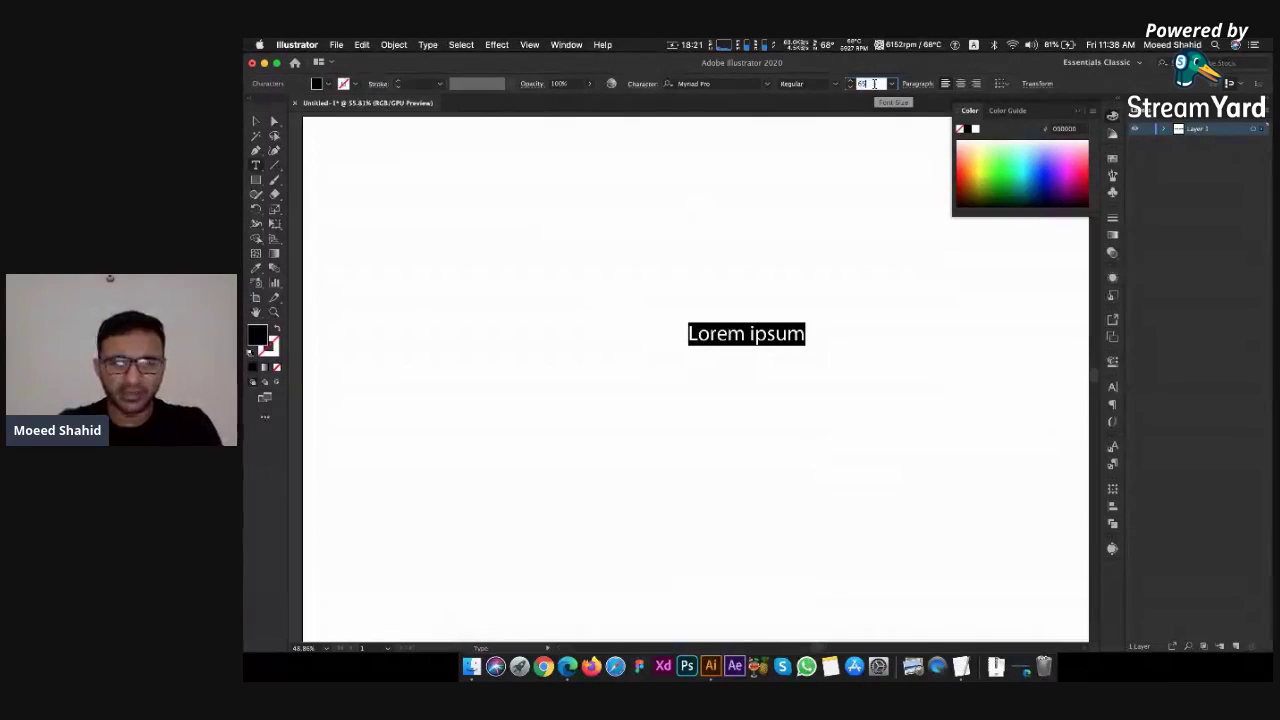
pyautogui.press('Return')
pyautogui.click(256, 121)
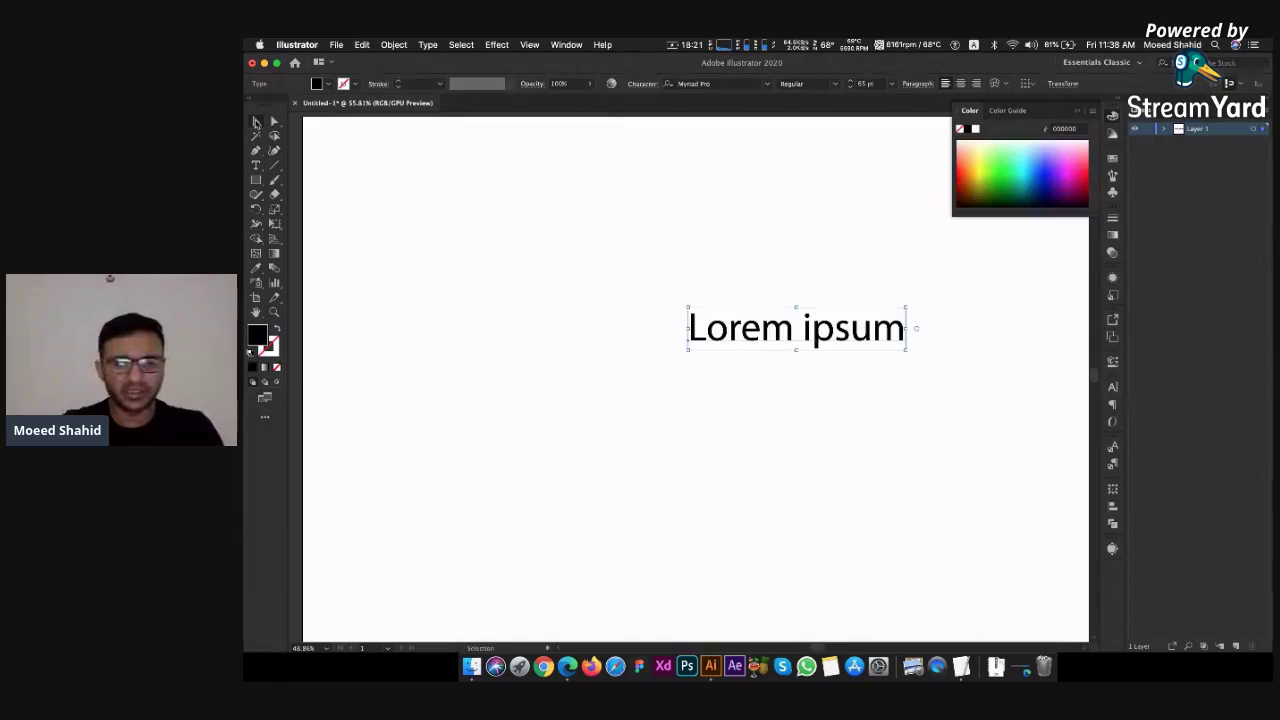
pyautogui.moveTo(775, 330); pyautogui.dragTo(642, 308)
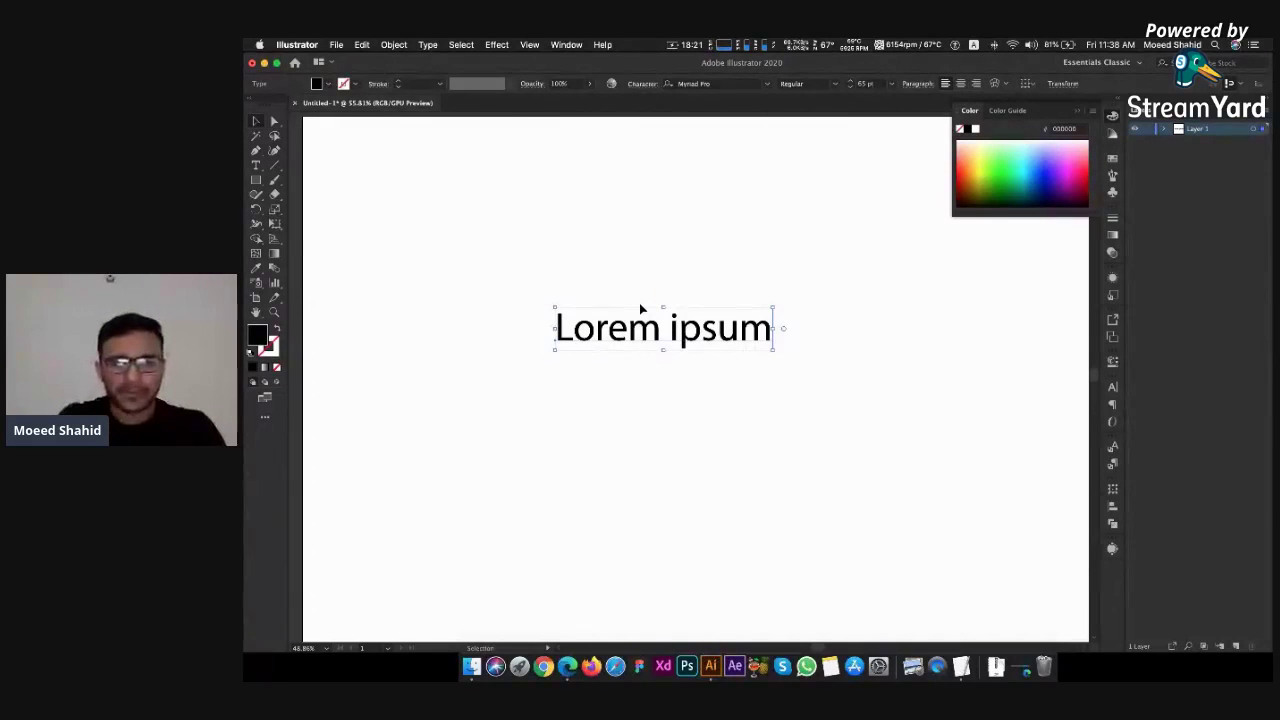
# Switch to the browser to review the leading diagram again and return to Illustrator
pyautogui.press('t')
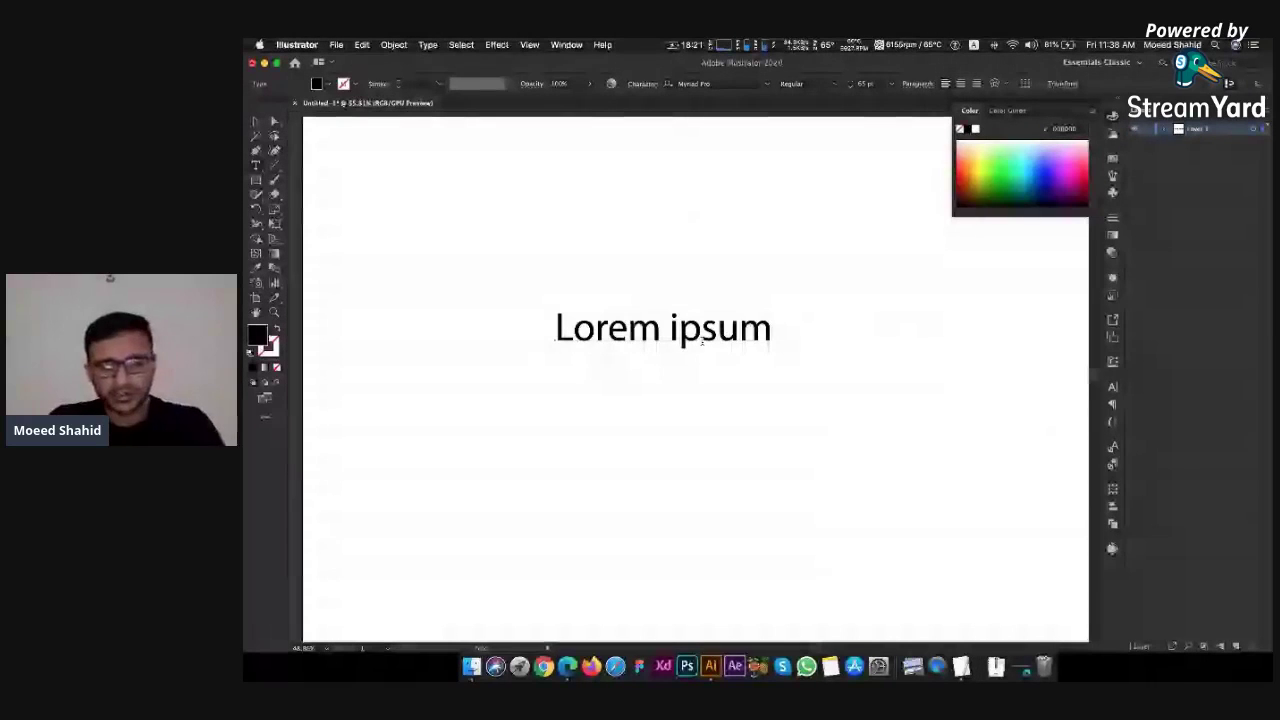
pyautogui.press('super+Tab')
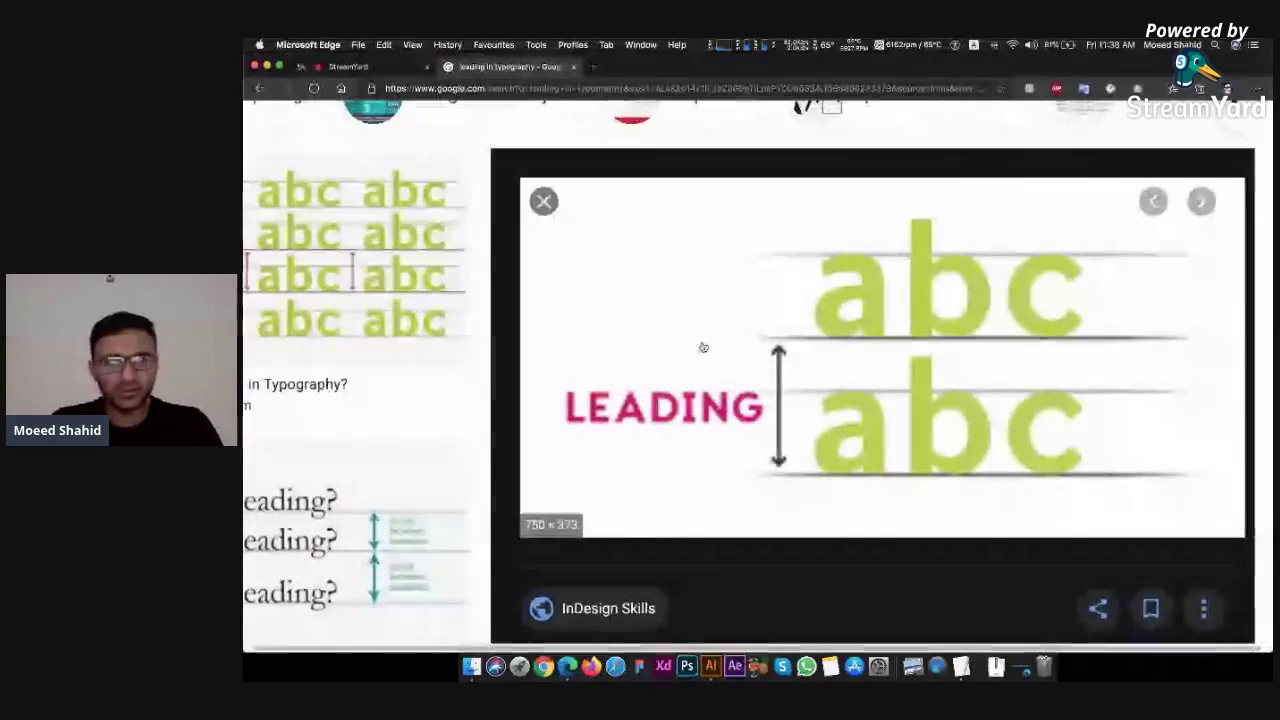
pyautogui.press('super+Tab')
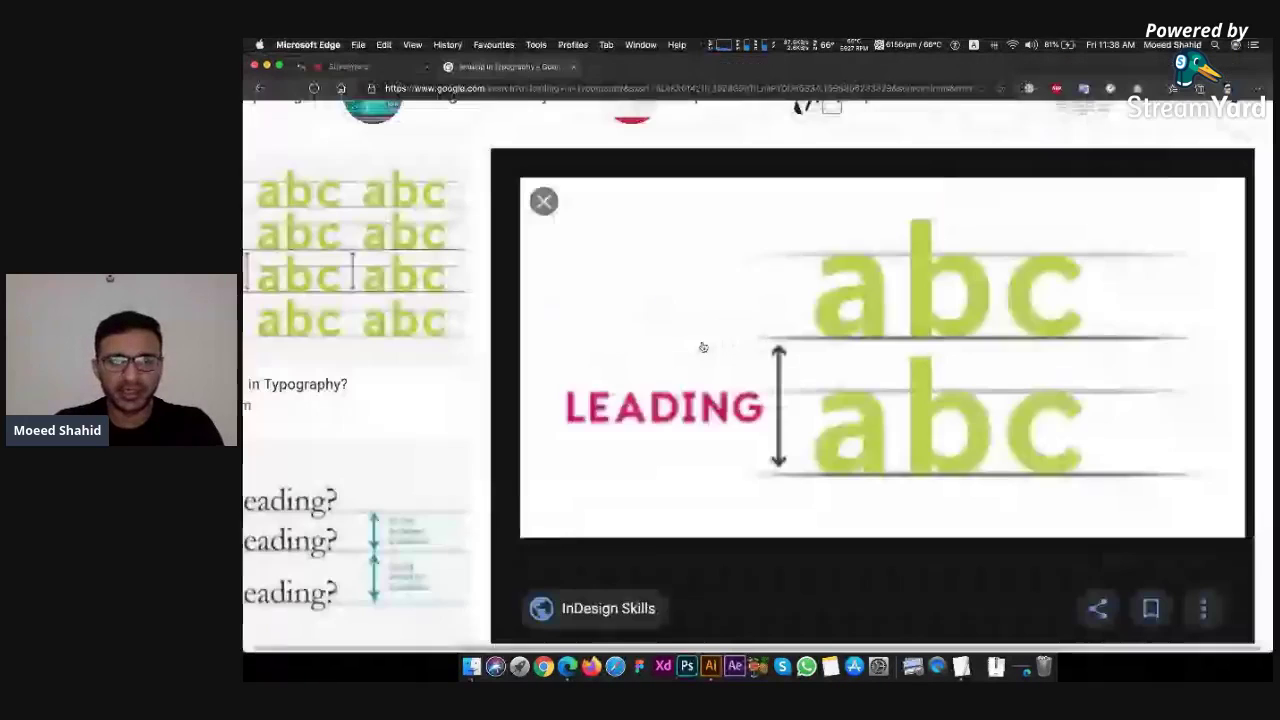
pyautogui.press('super+Tab')
pyautogui.hotkey('ctrl', 'shift', 'Tab')
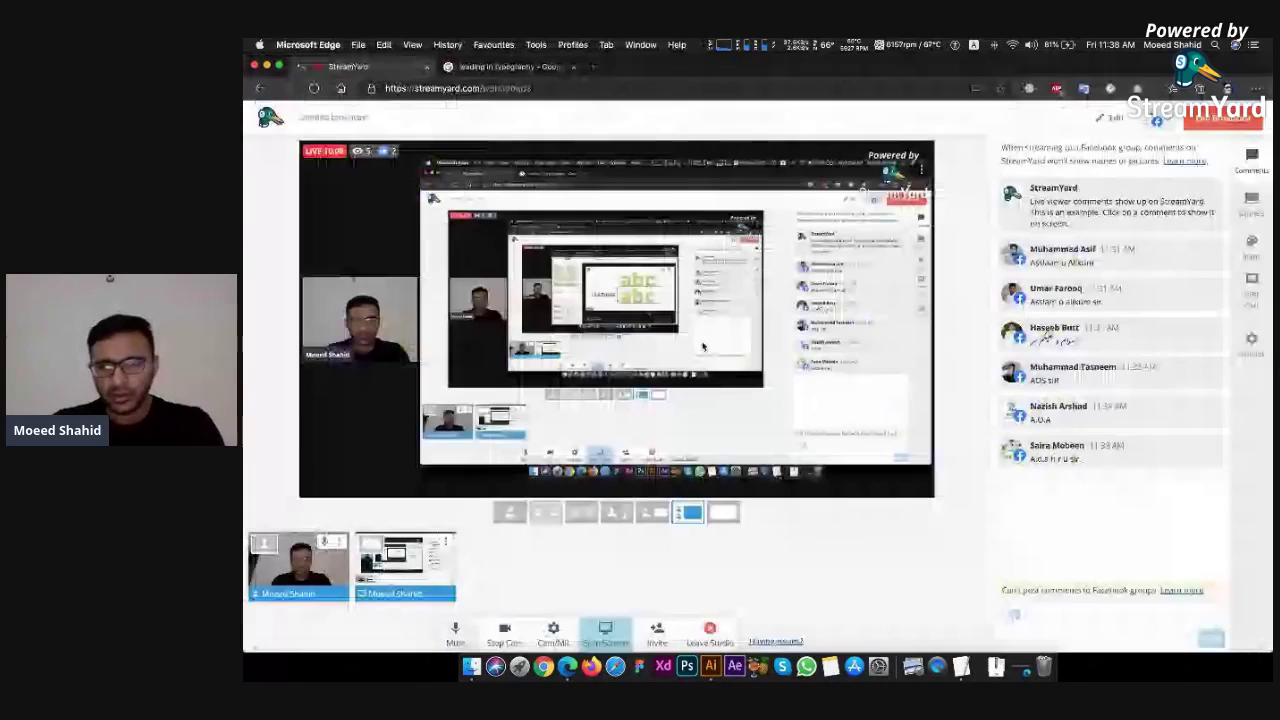
pyautogui.hotkey('ctrl', 'Tab')
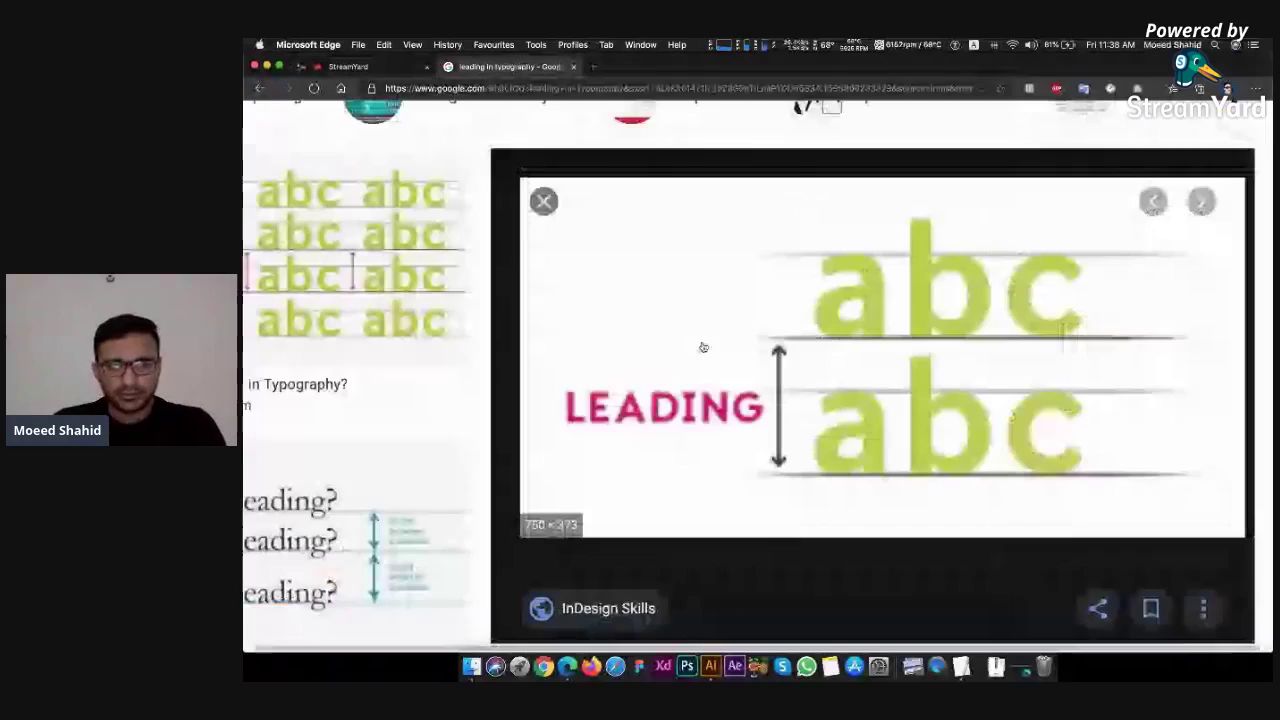
pyautogui.press('super+Tab')
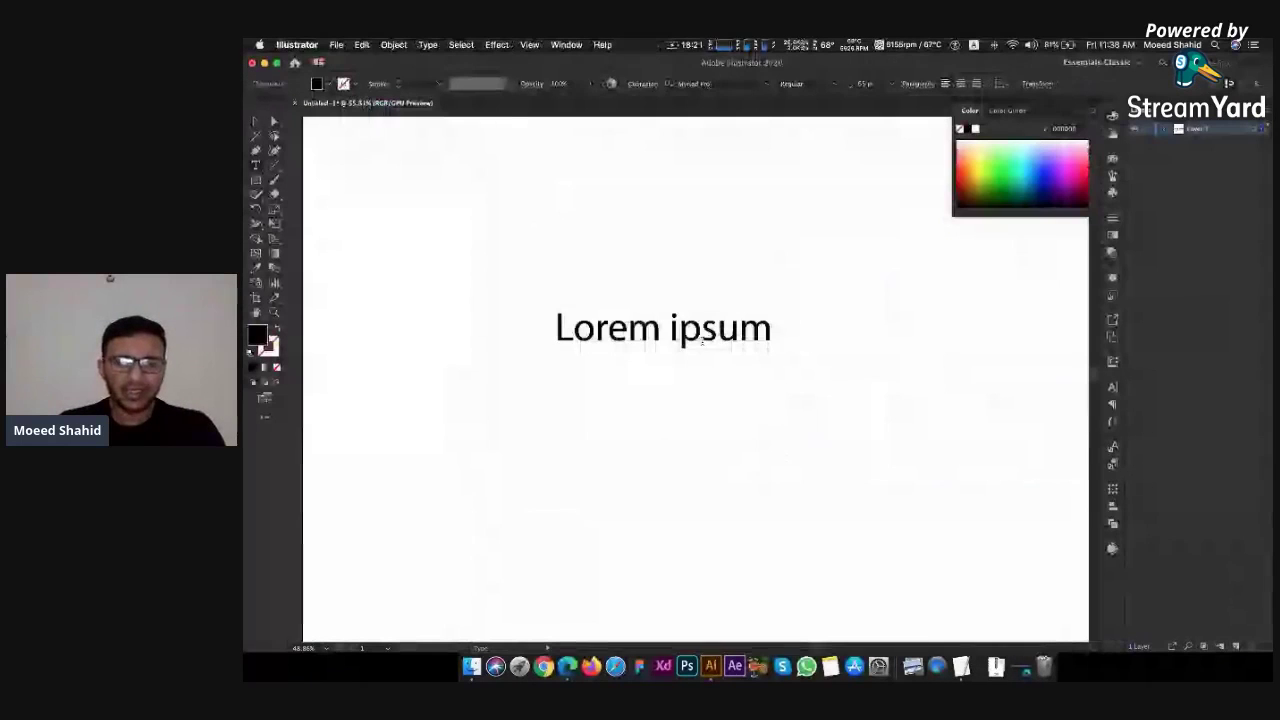
pyautogui.tripleClick(702, 342)
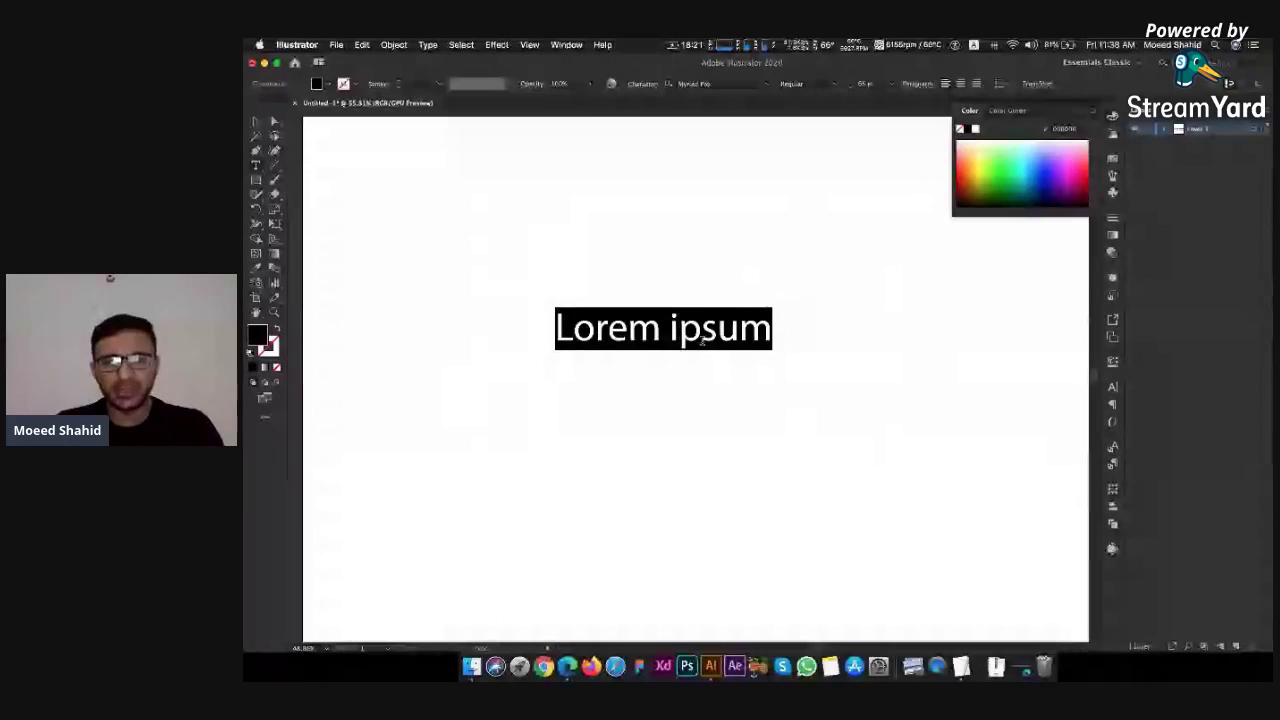
pyautogui.press('Right')
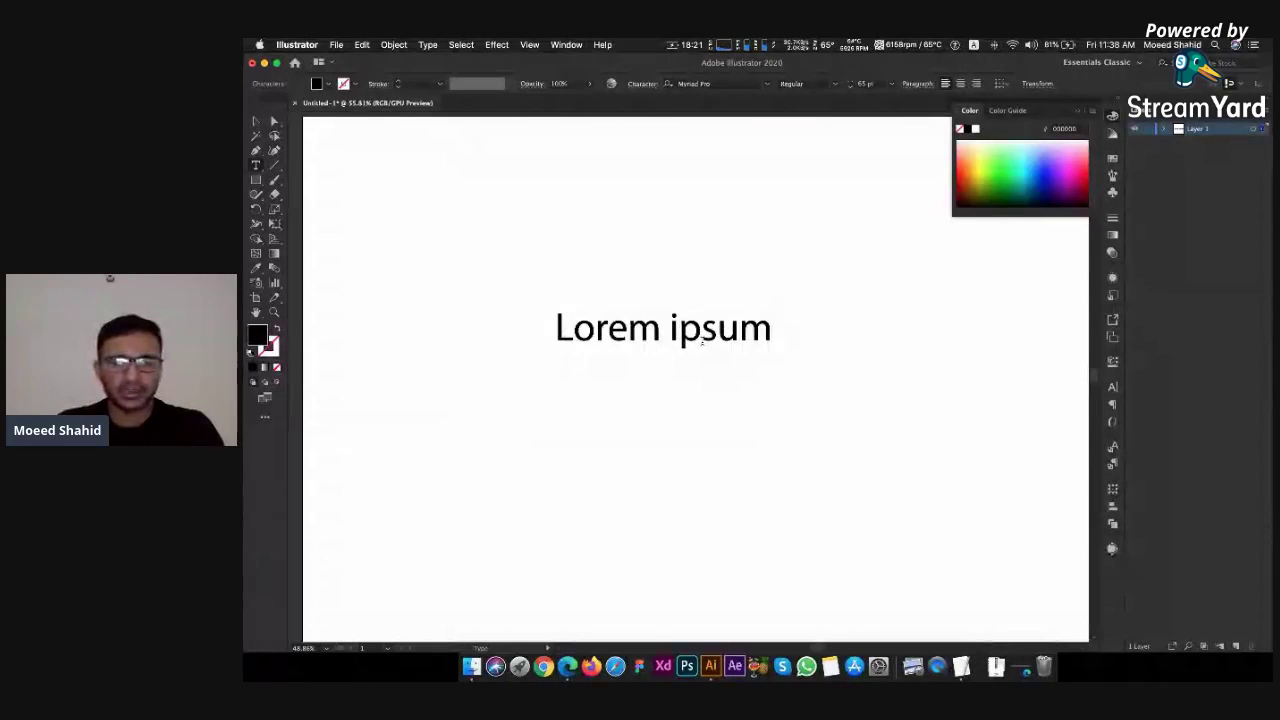
pyautogui.press('Return')
pyautogui.write('M')
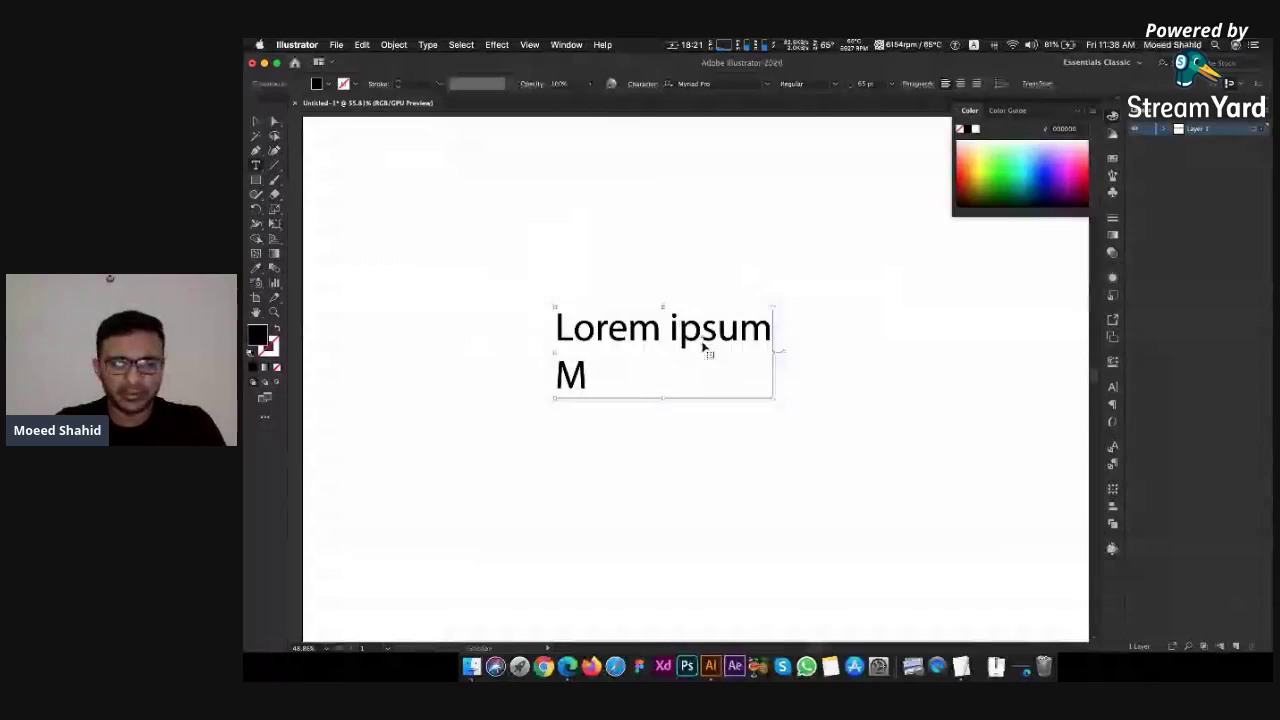
pyautogui.press('super+a')
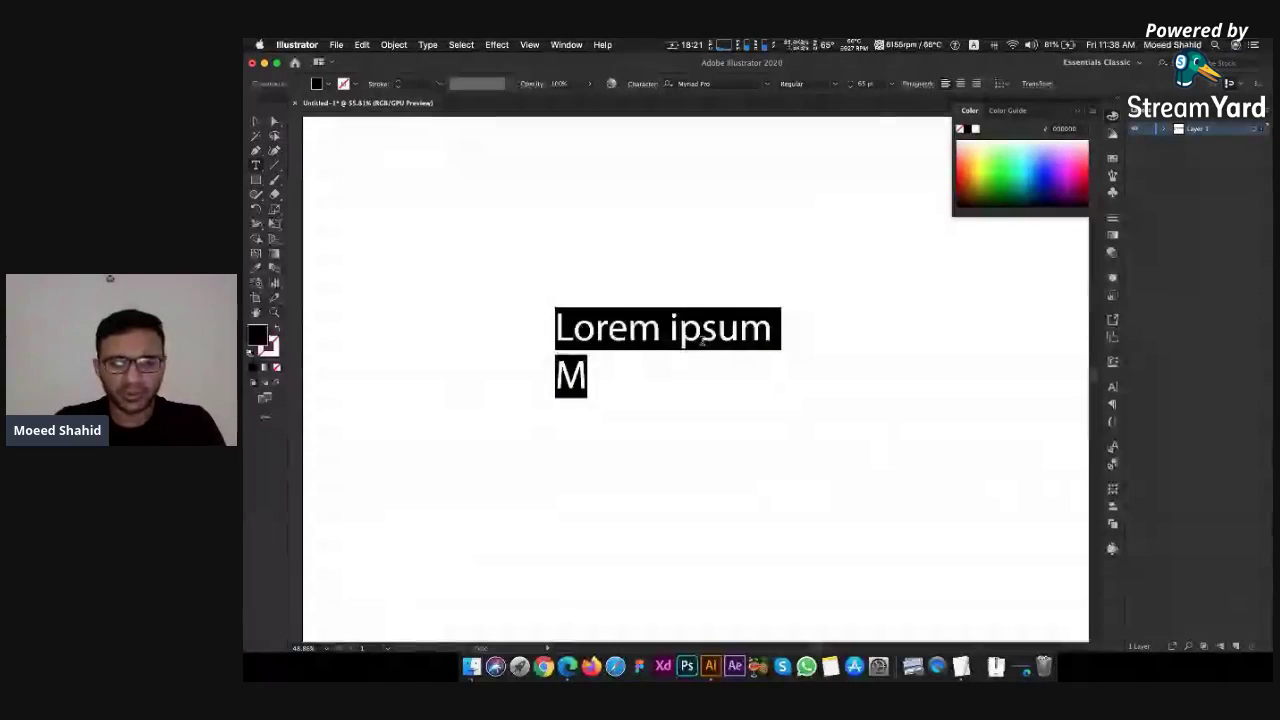
pyautogui.write('Line')
# Replace the text with two lines reading "This is the line 1" and "This is line number 2"
pyautogui.press('super+a')
pyautogui.write('Th')
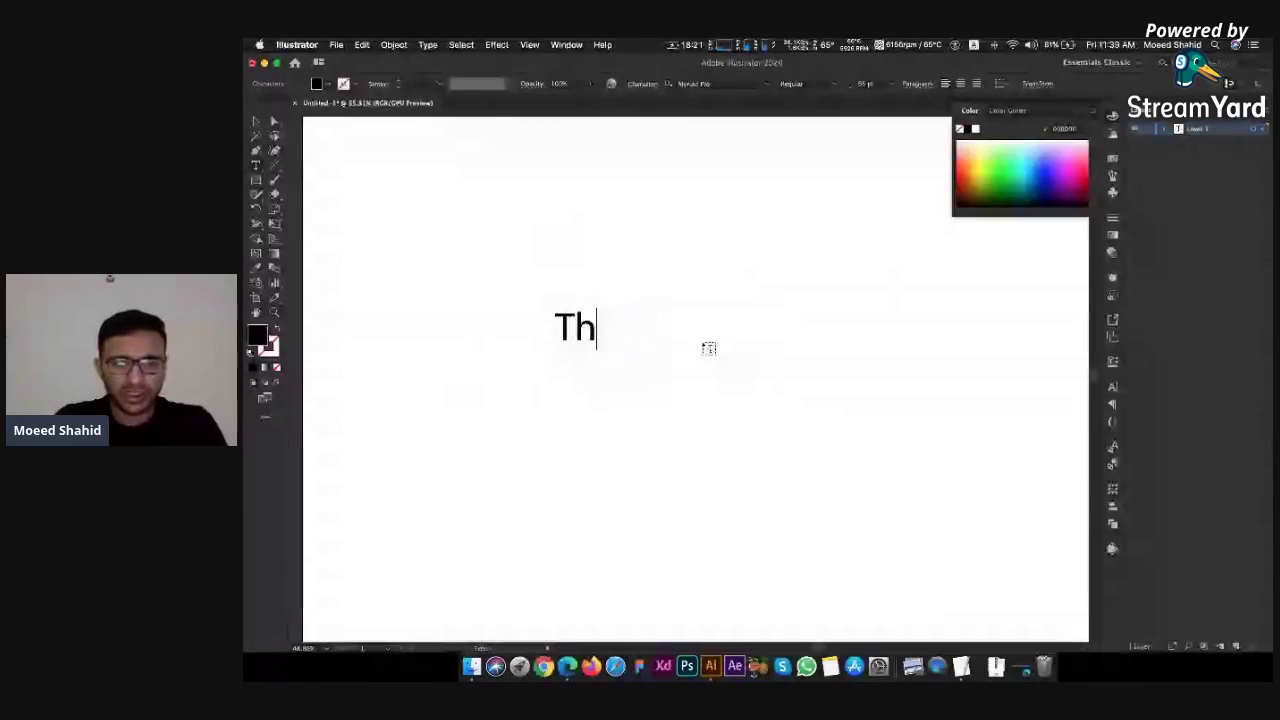
pyautogui.write('is is ')
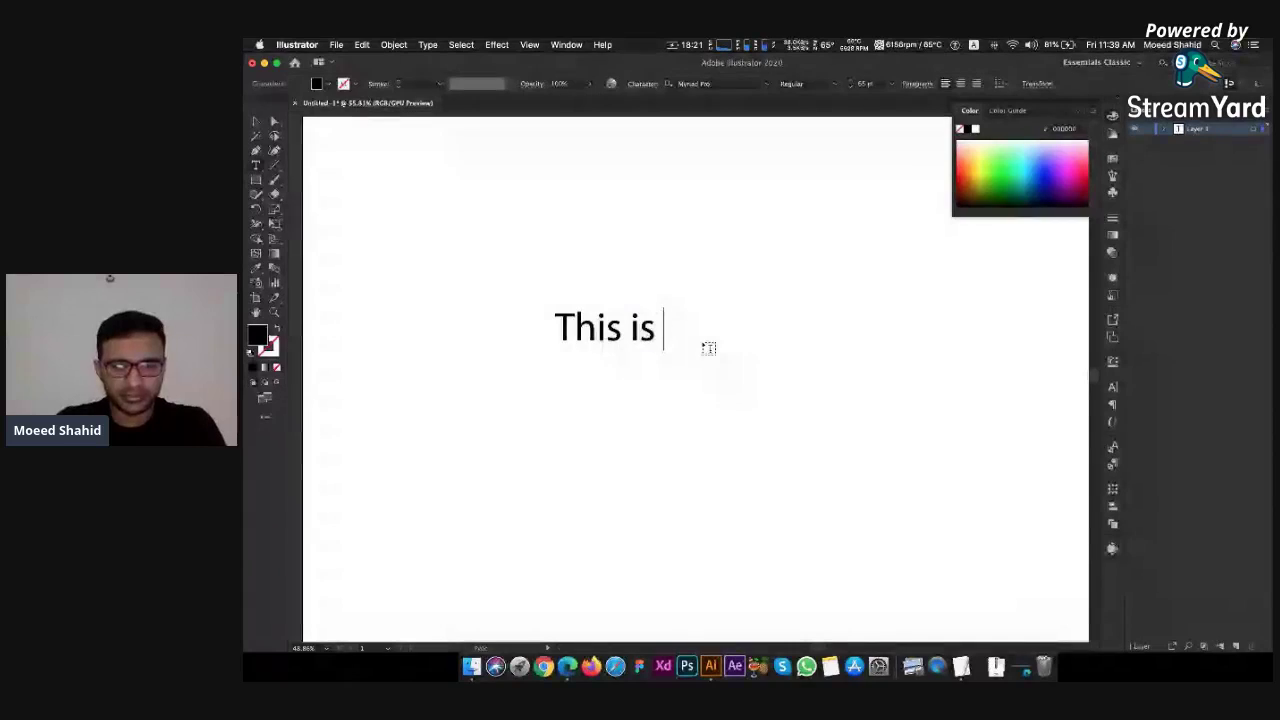
pyautogui.write('the line 1')
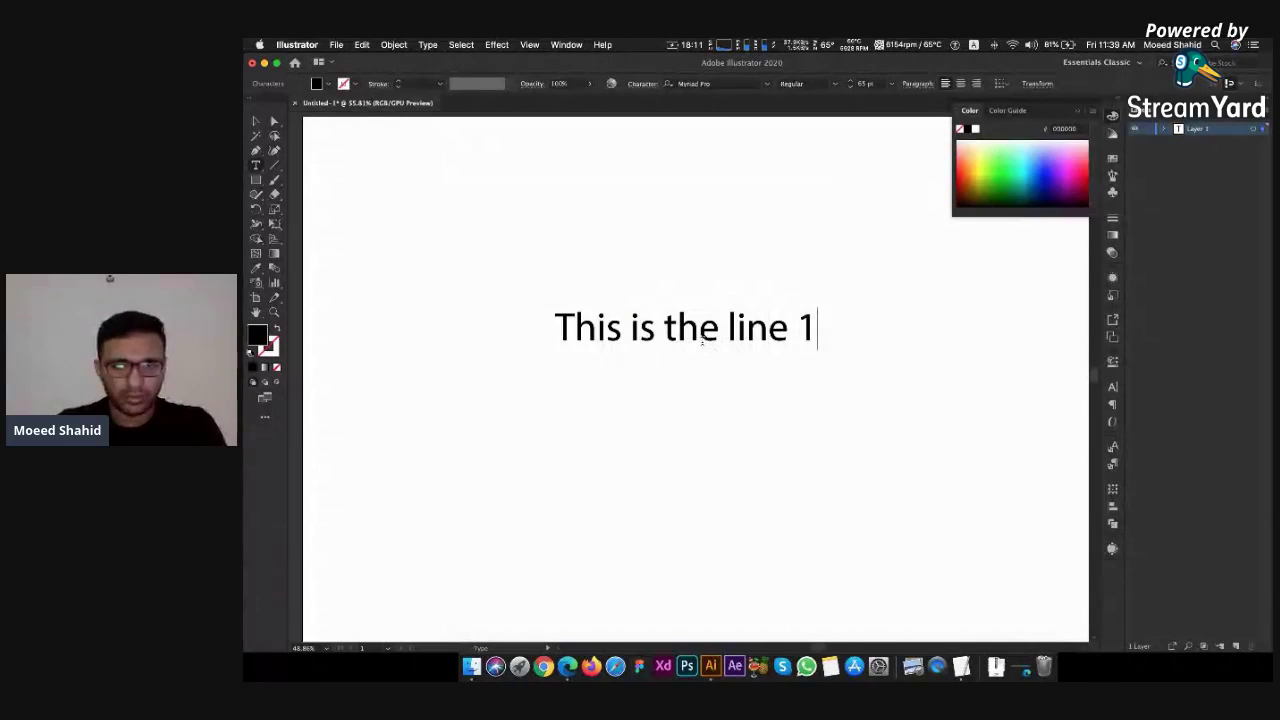
pyautogui.press('Return')
pyautogui.write('Thi')
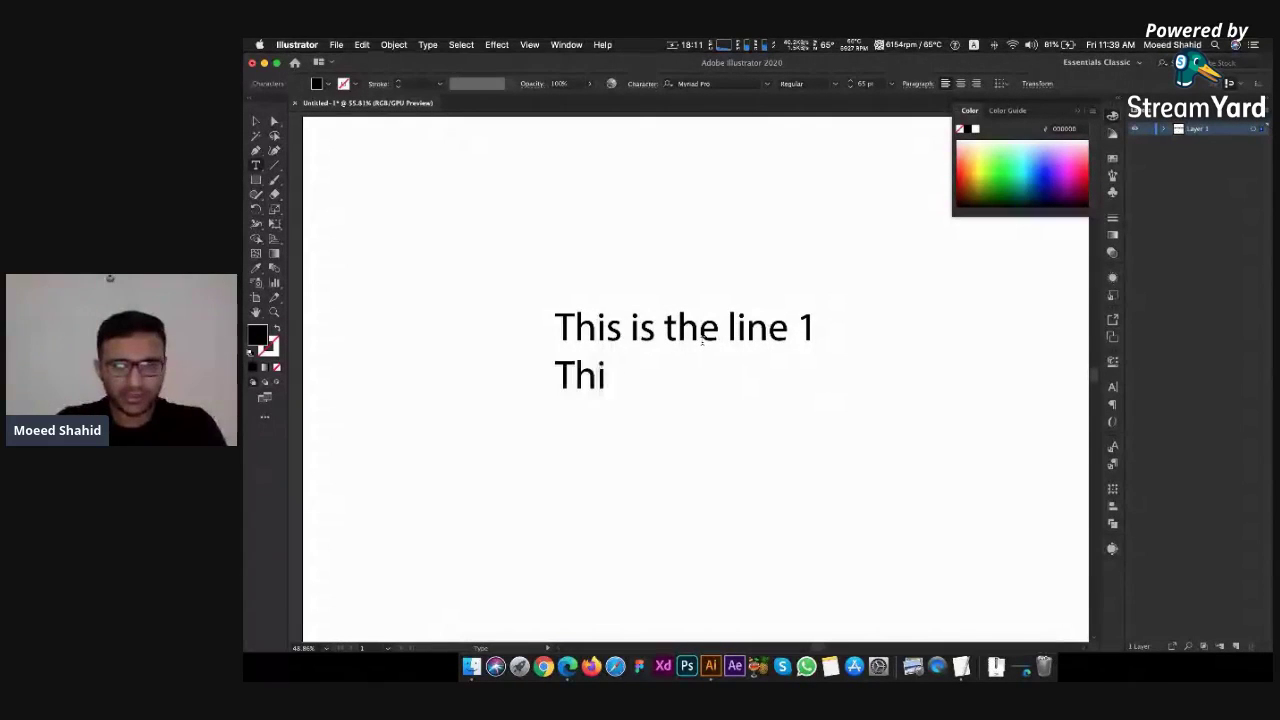
pyautogui.write('s is line numbre')
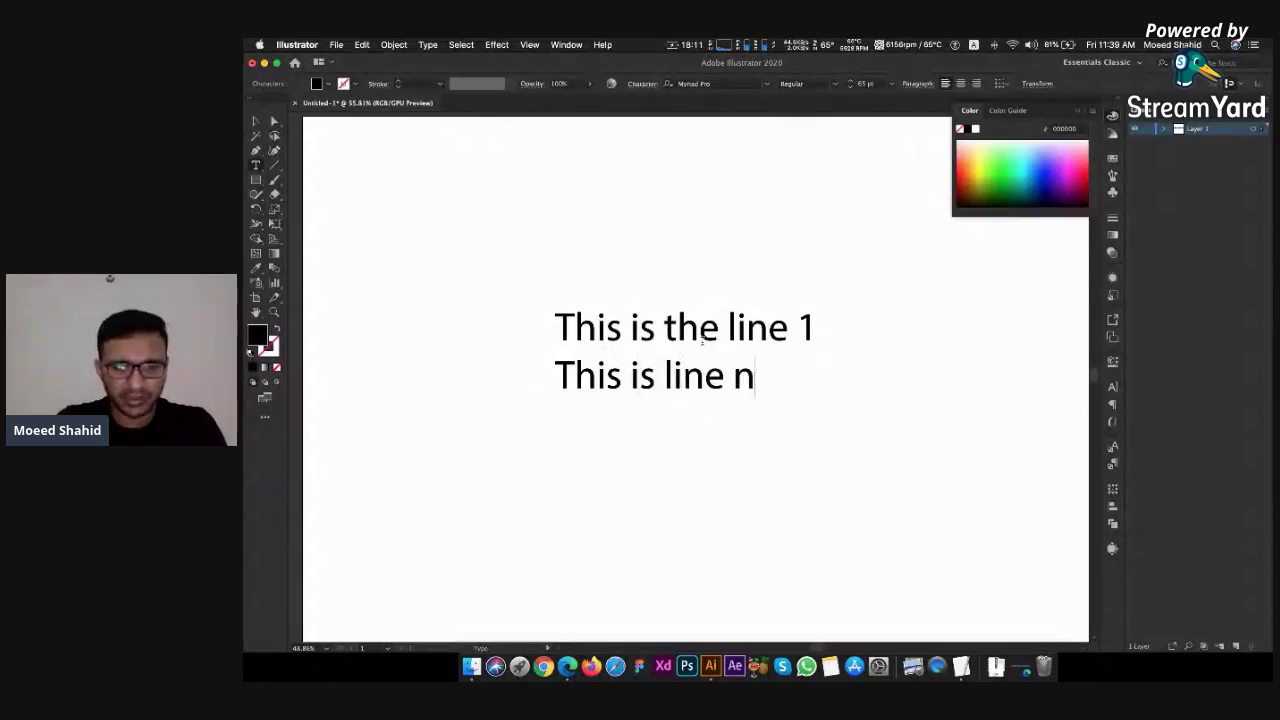
pyautogui.press('BackSpace')
pyautogui.press('BackSpace')
pyautogui.write('er 2')
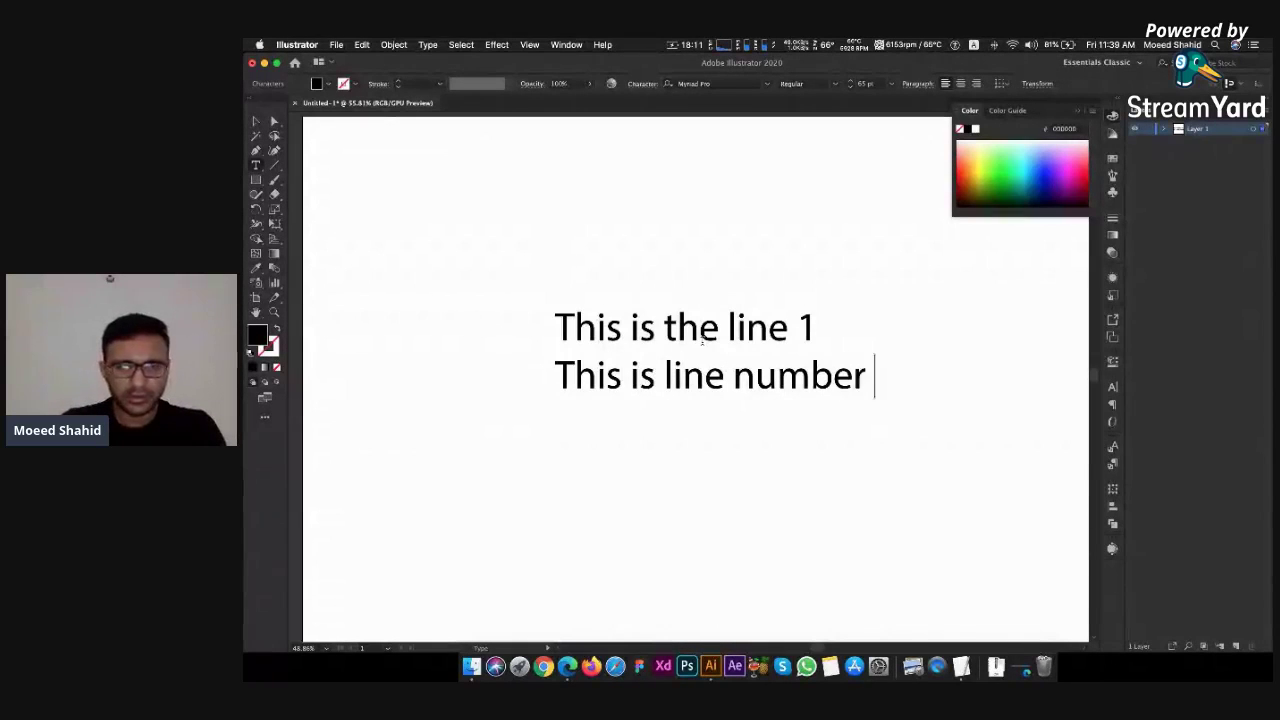
# Reword the first line to "This is line number 1" and finish editing the text
pyautogui.press('Right')
pyautogui.press('Right')
pyautogui.press('Right')
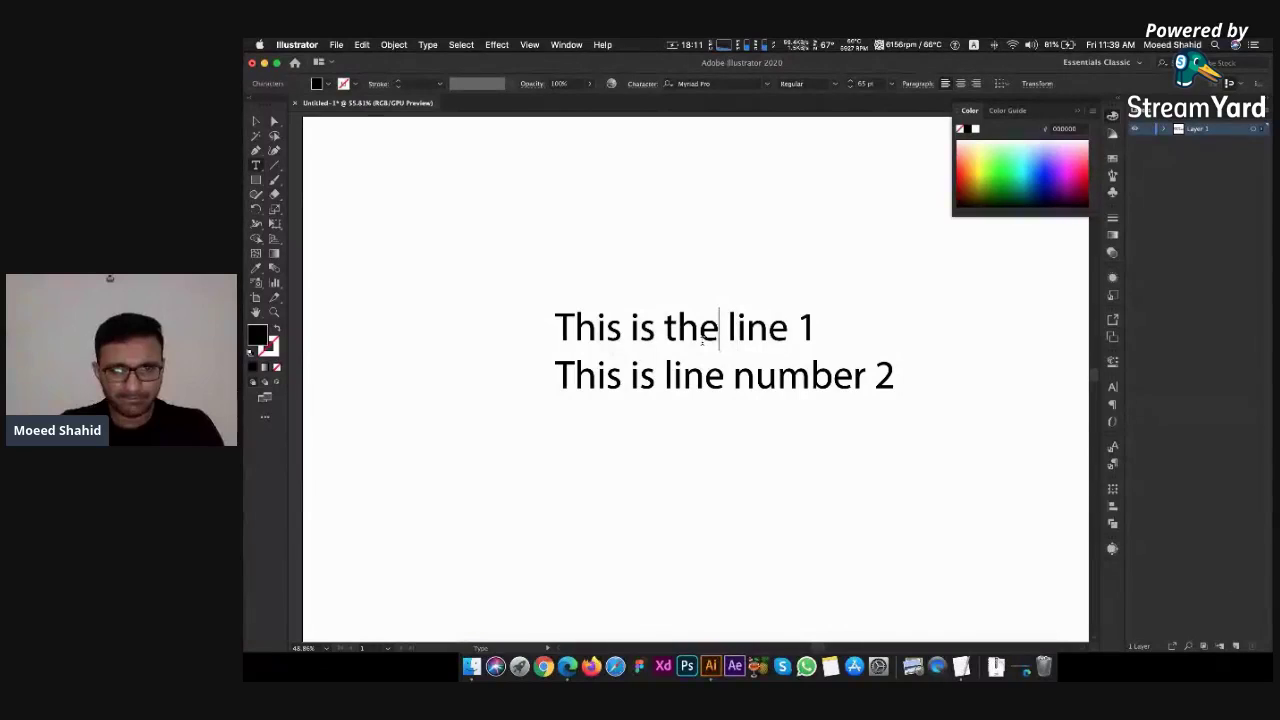
pyautogui.hotkey('shift', 'Left')
pyautogui.hotkey('shift', 'Left')
pyautogui.hotkey('shift', 'Left')
pyautogui.press('BackSpace')
pyautogui.hotkey('shift', 'Right')
pyautogui.hotkey('shift', 'Right')
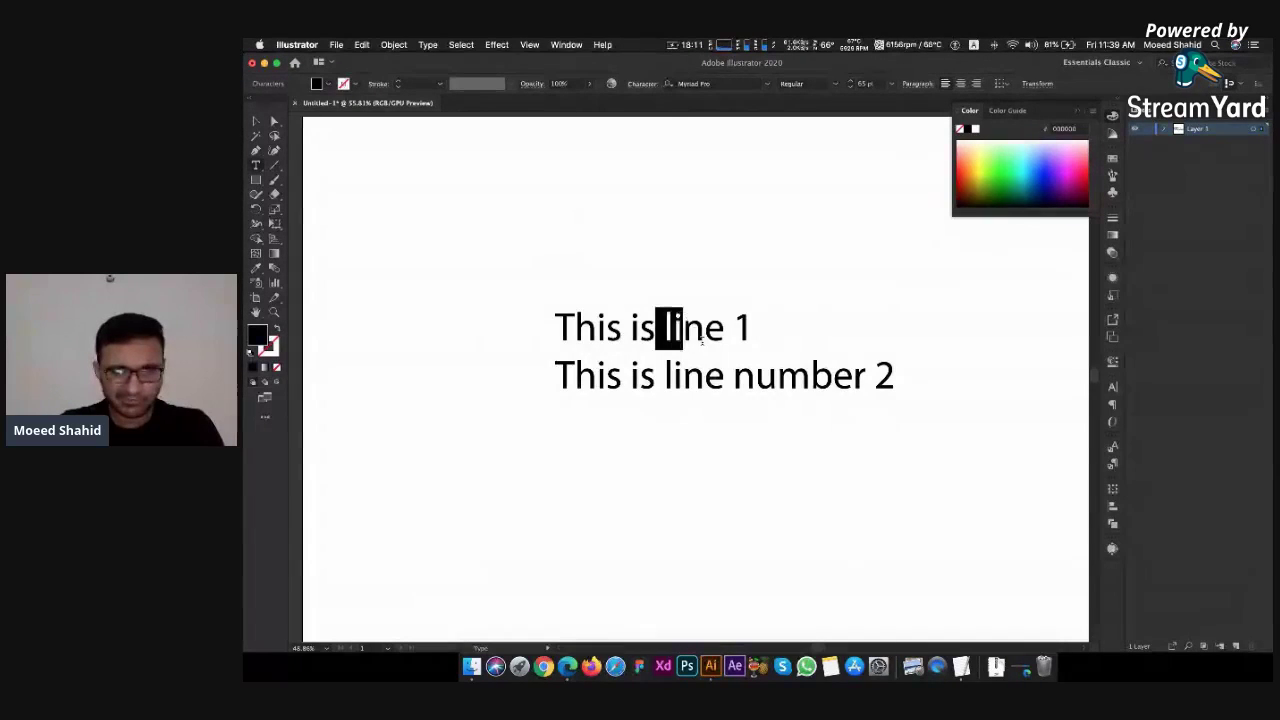
pyautogui.press('Right')
pyautogui.press('Right')
pyautogui.press('Right')
pyautogui.write('number')
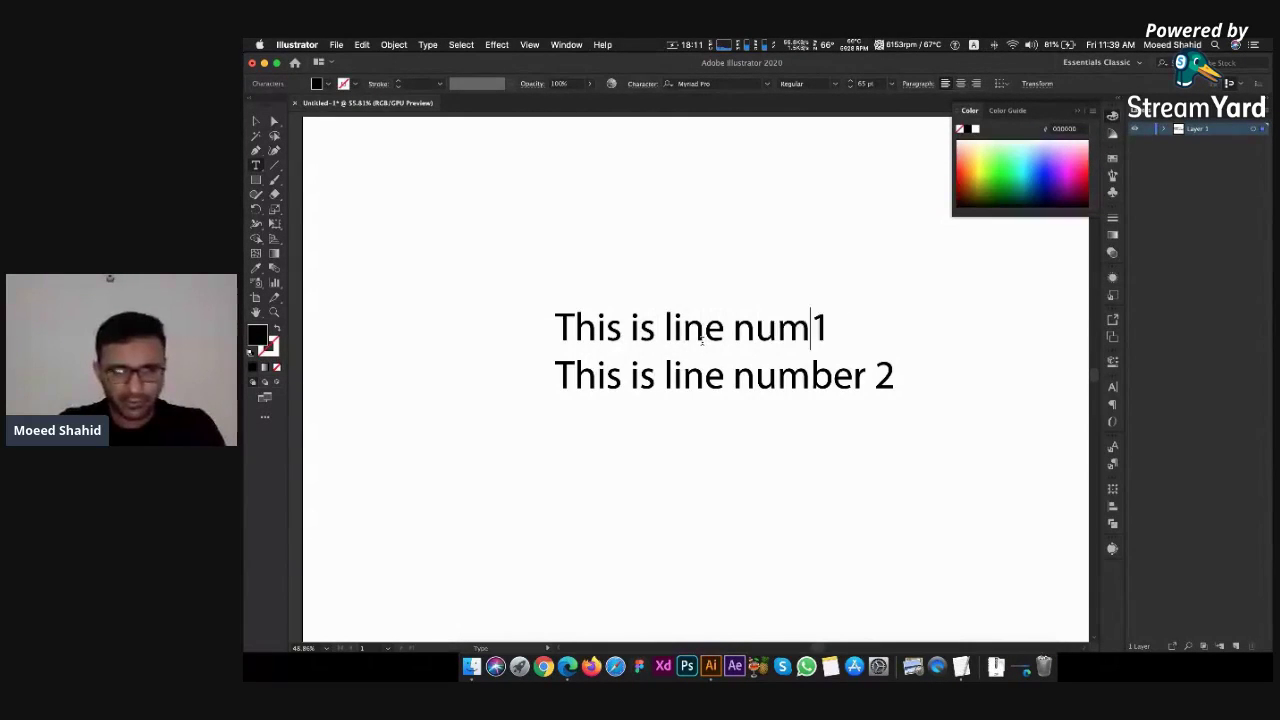
pyautogui.press('Escape')
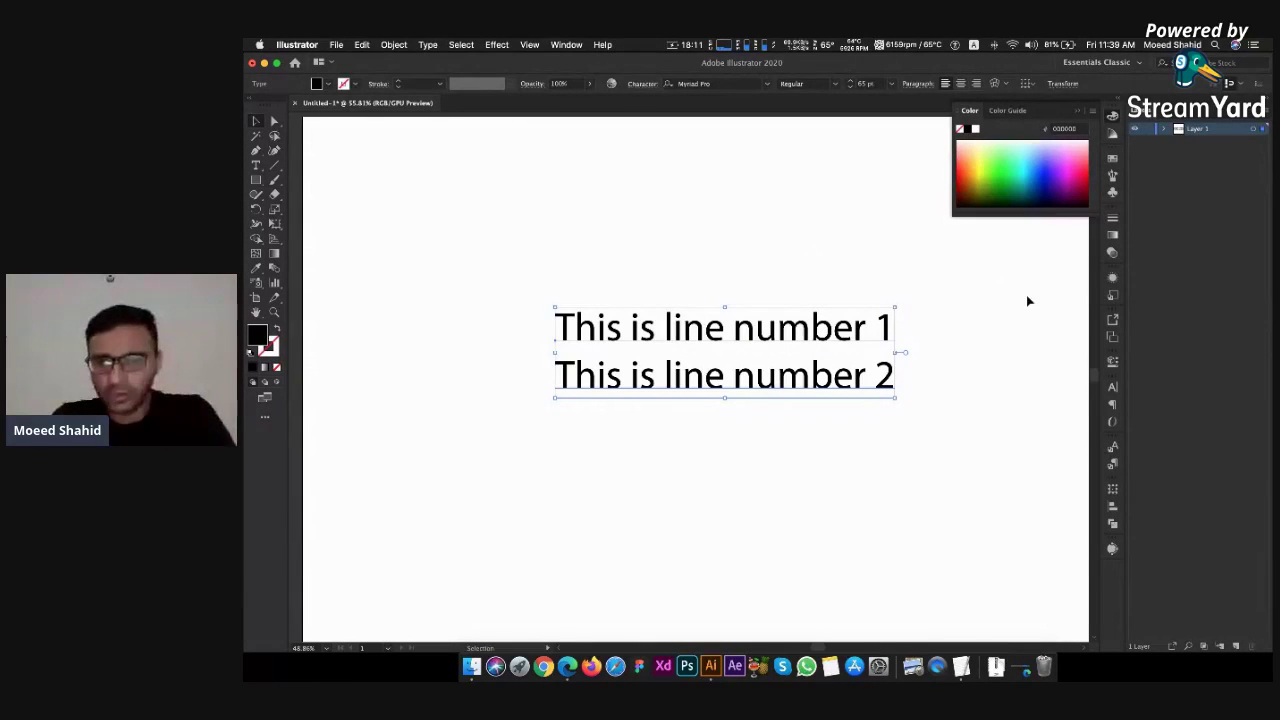
# Show the Character settings and set the leading of the two-line text to Auto
pyautogui.click(551, 44)
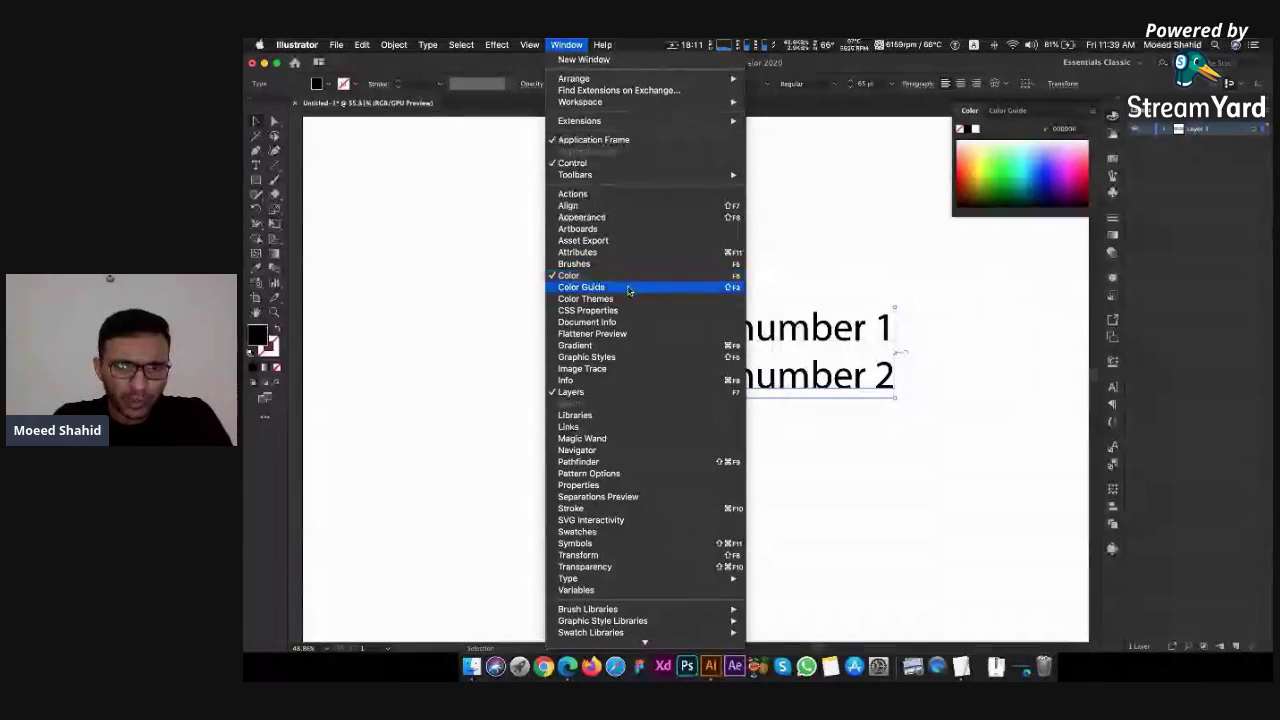
pyautogui.scroll(-1, 650, 380)
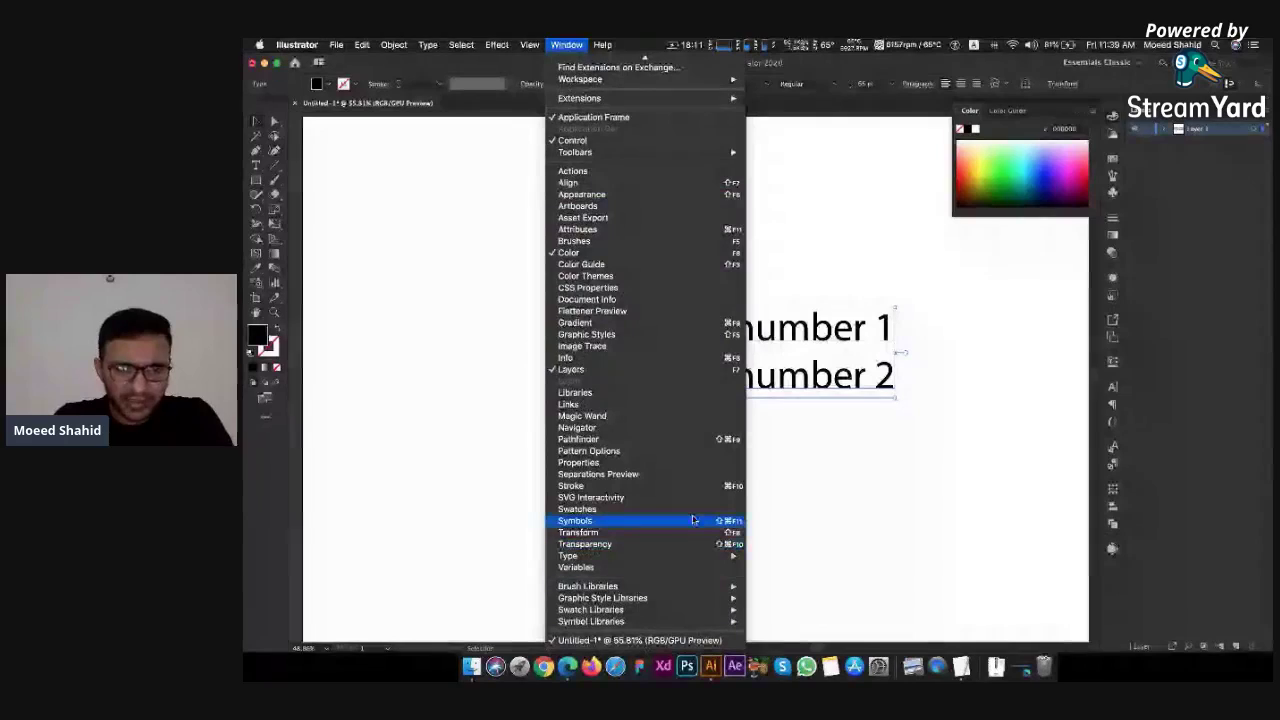
pyautogui.moveTo(700, 556)
pyautogui.click(785, 557)
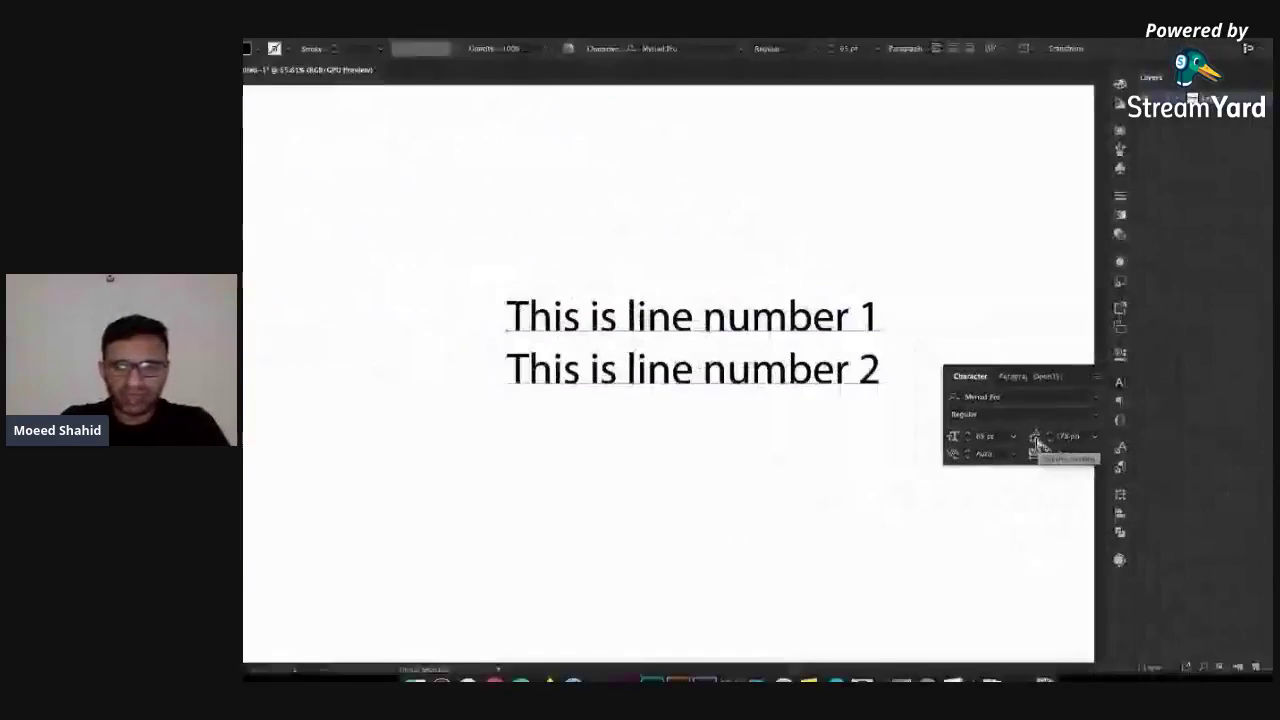
pyautogui.click(1092, 440)
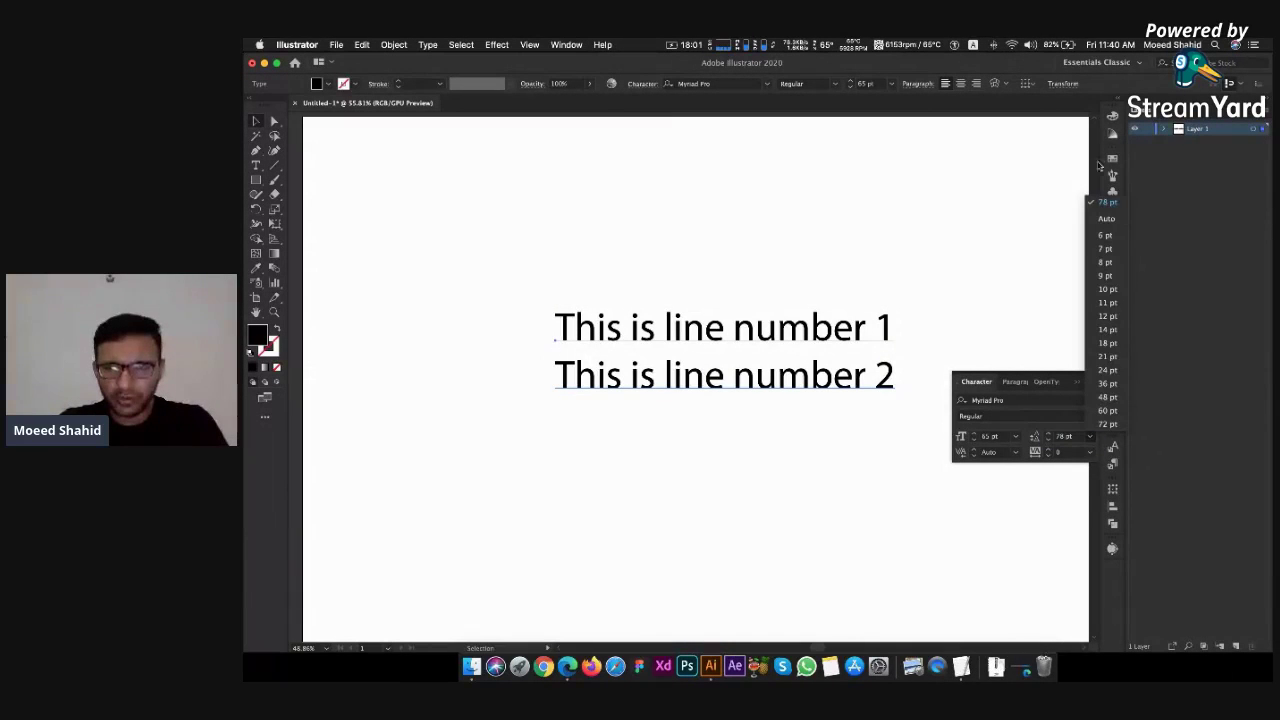
pyautogui.click(1110, 219)
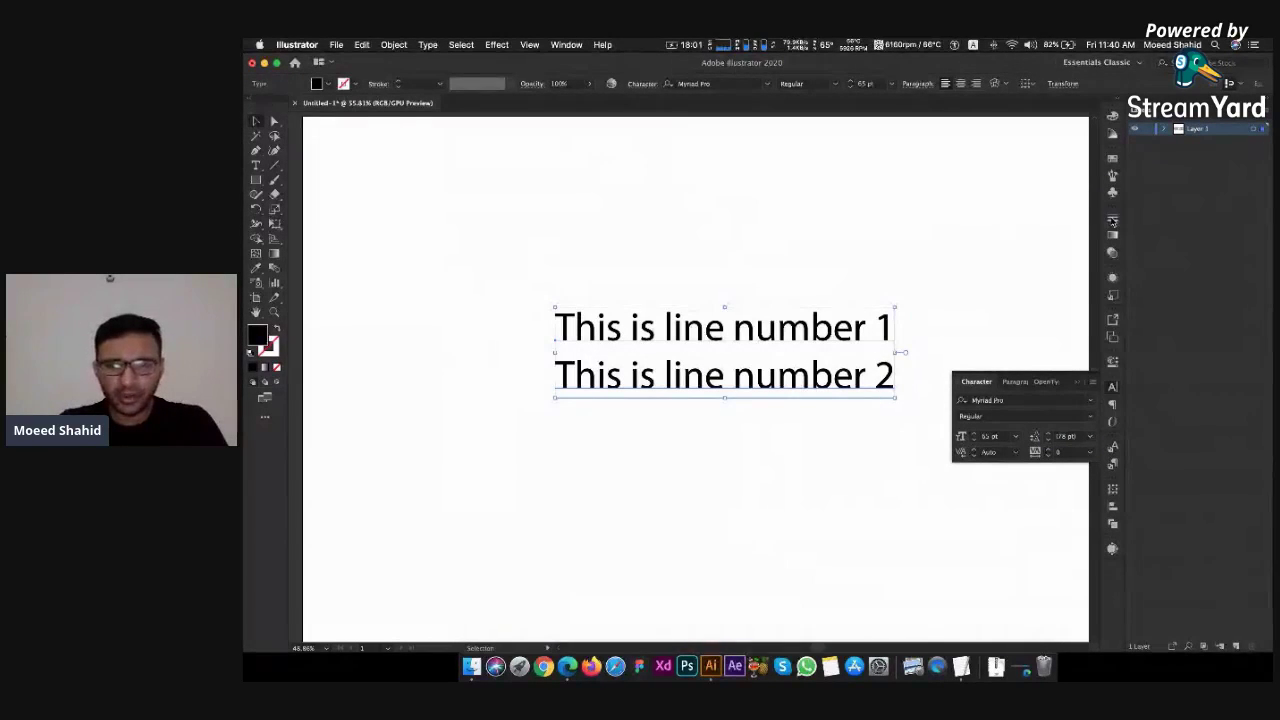
# Change the font of the two-line text to Bebas Neue Book
pyautogui.click(736, 82)
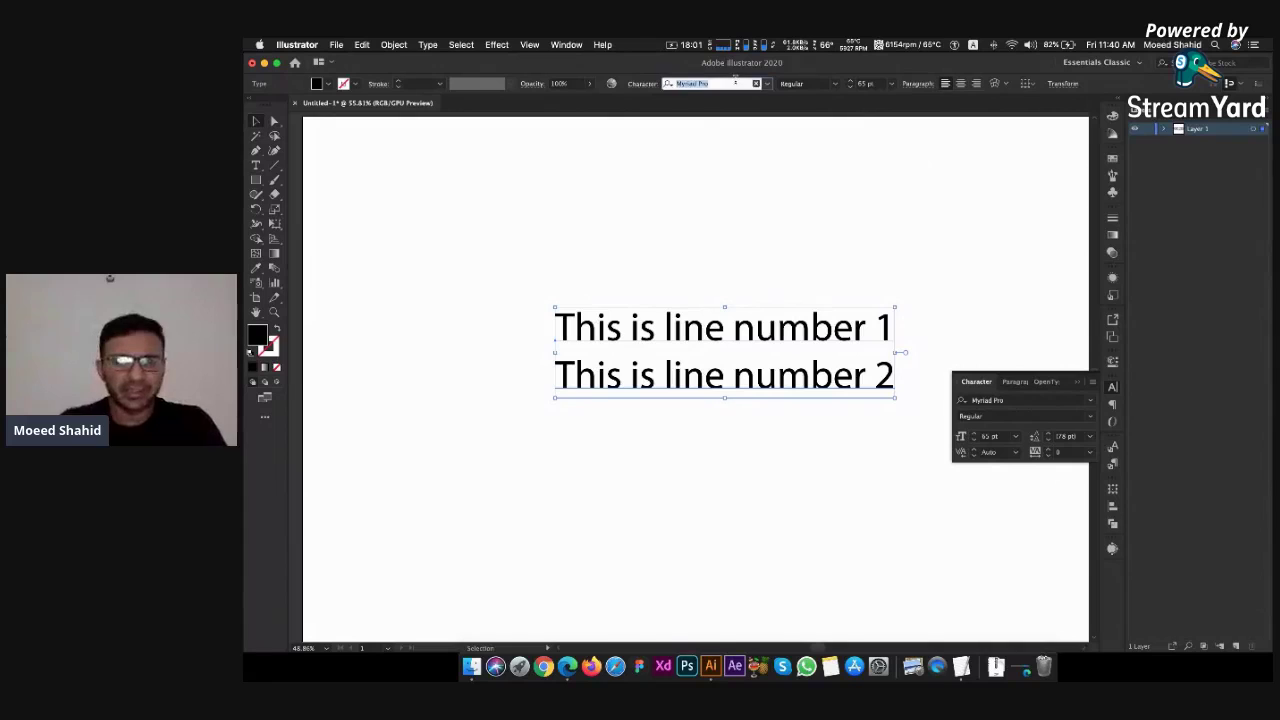
pyautogui.write('Bebs')
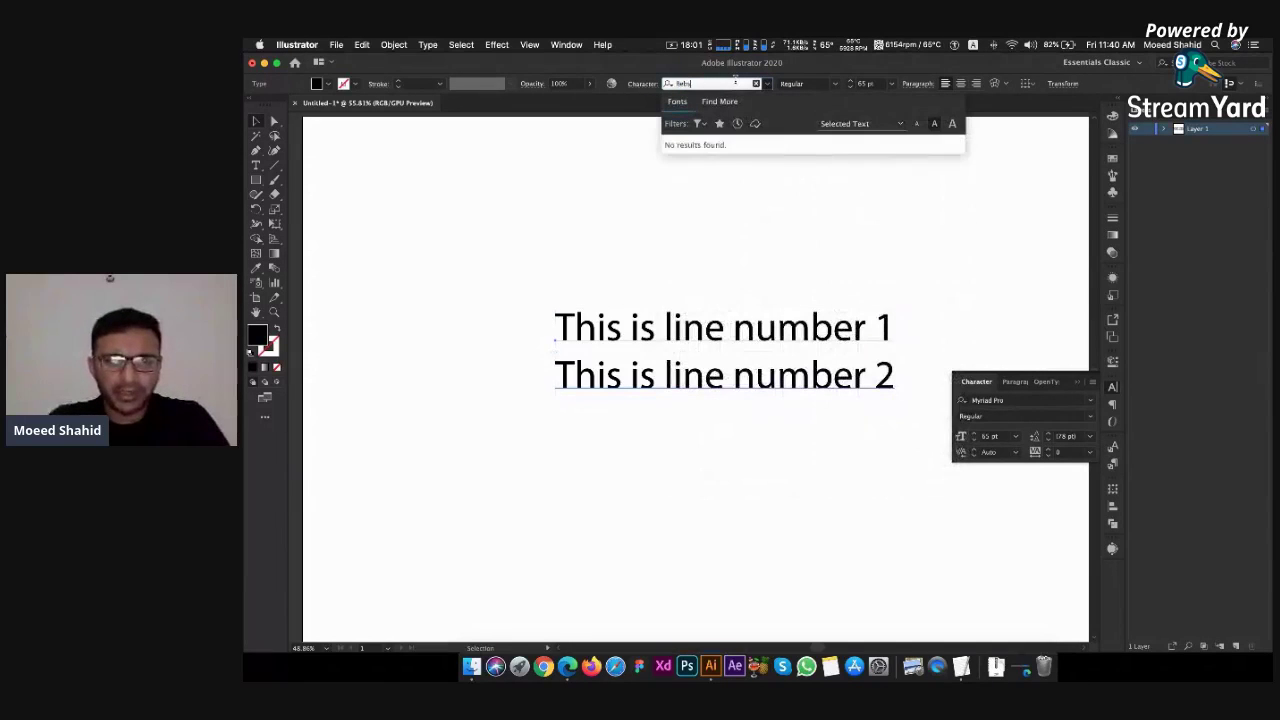
pyautogui.press('BackSpace')
pyautogui.write('as')
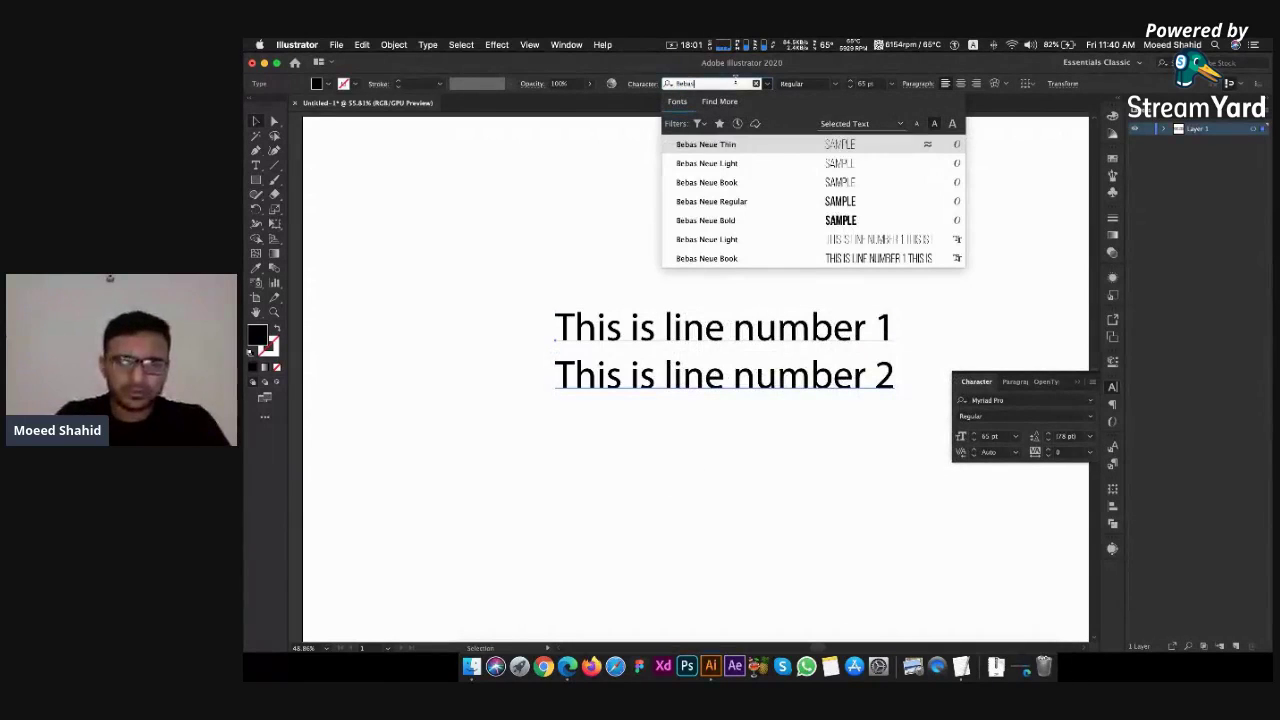
pyautogui.click(750, 183)
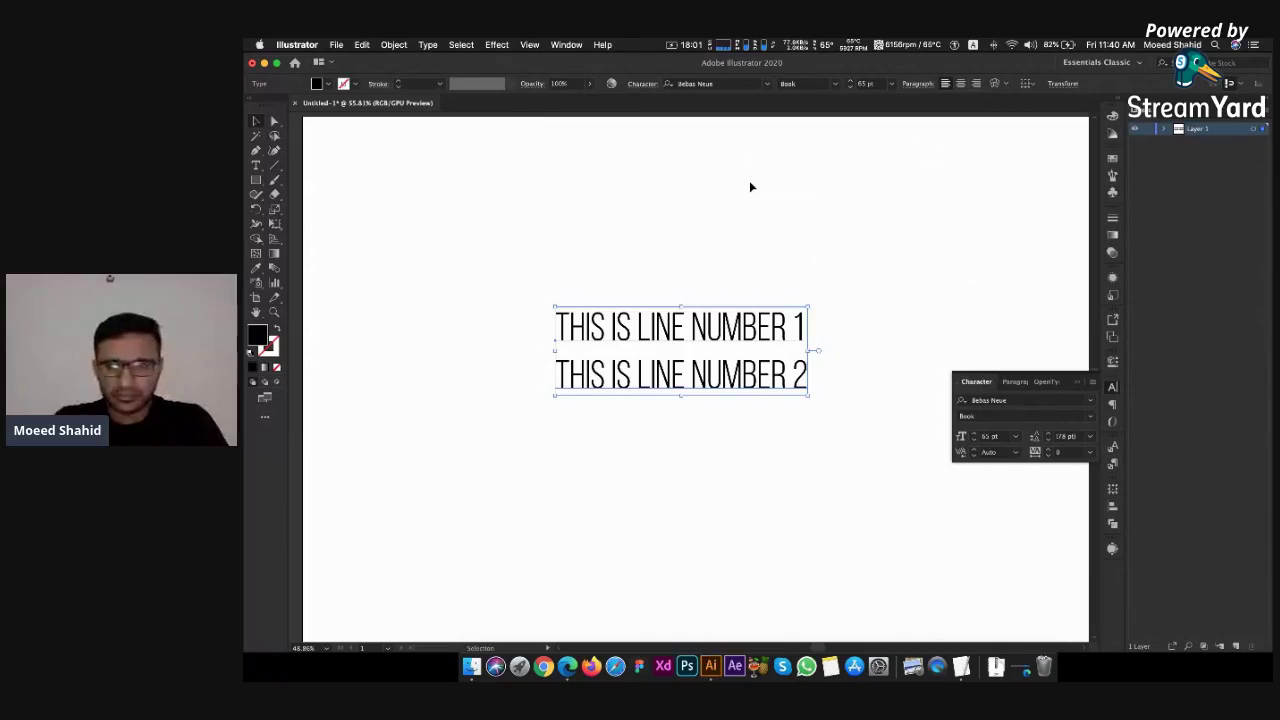
# Try a leading of 6 pt on the two-line text
pyautogui.click(1090, 436)
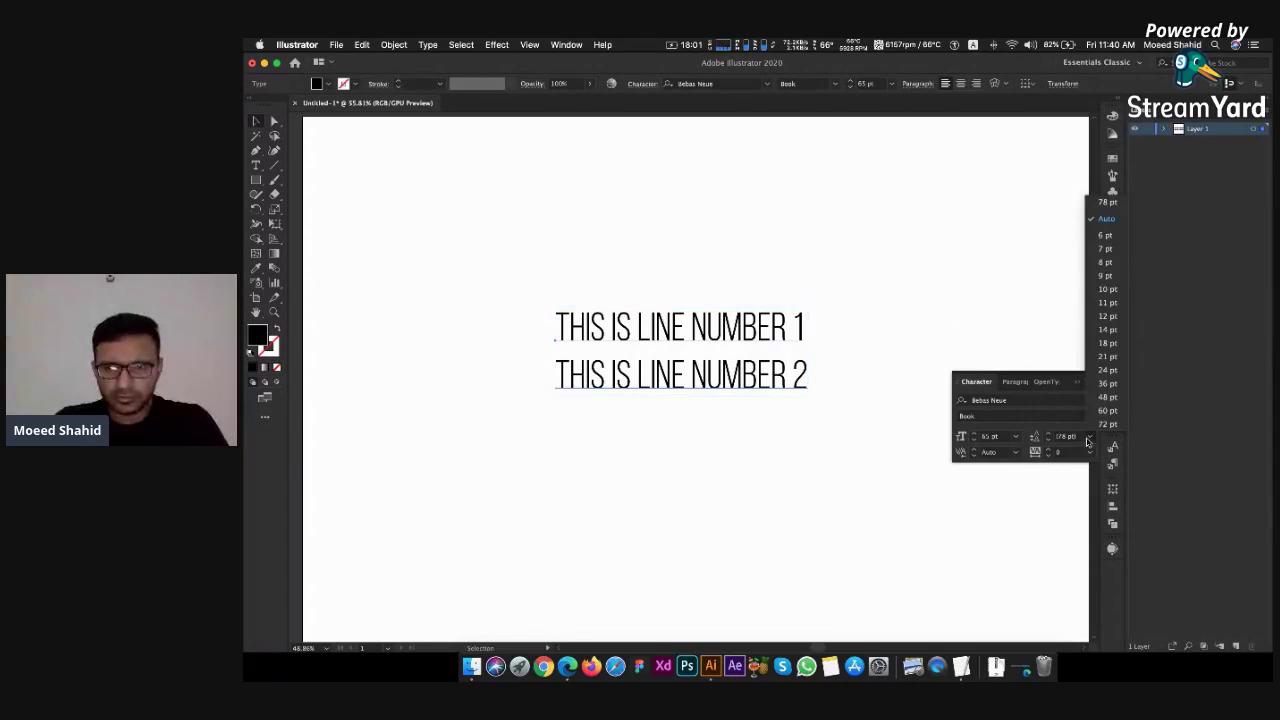
pyautogui.click(1105, 235)
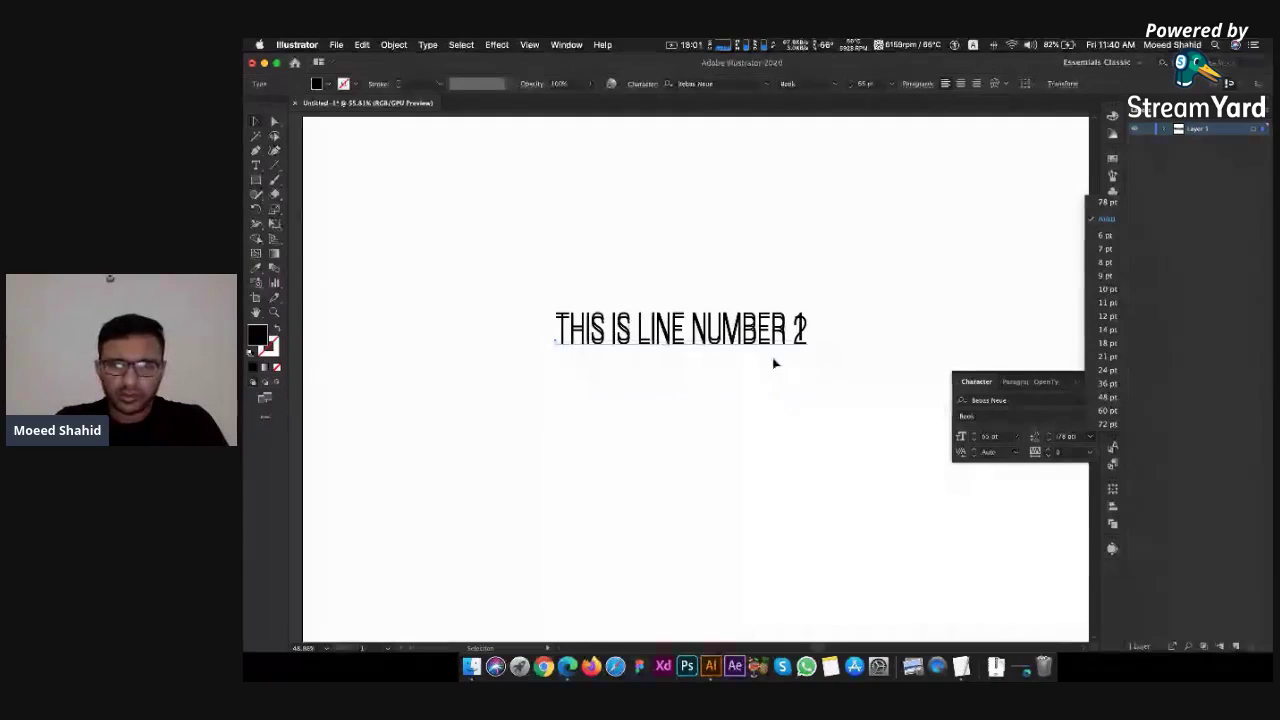
# Switch to Microsoft Edge to review the leading diagram, return to Illustrator and deselect the text
pyautogui.click(572, 662)
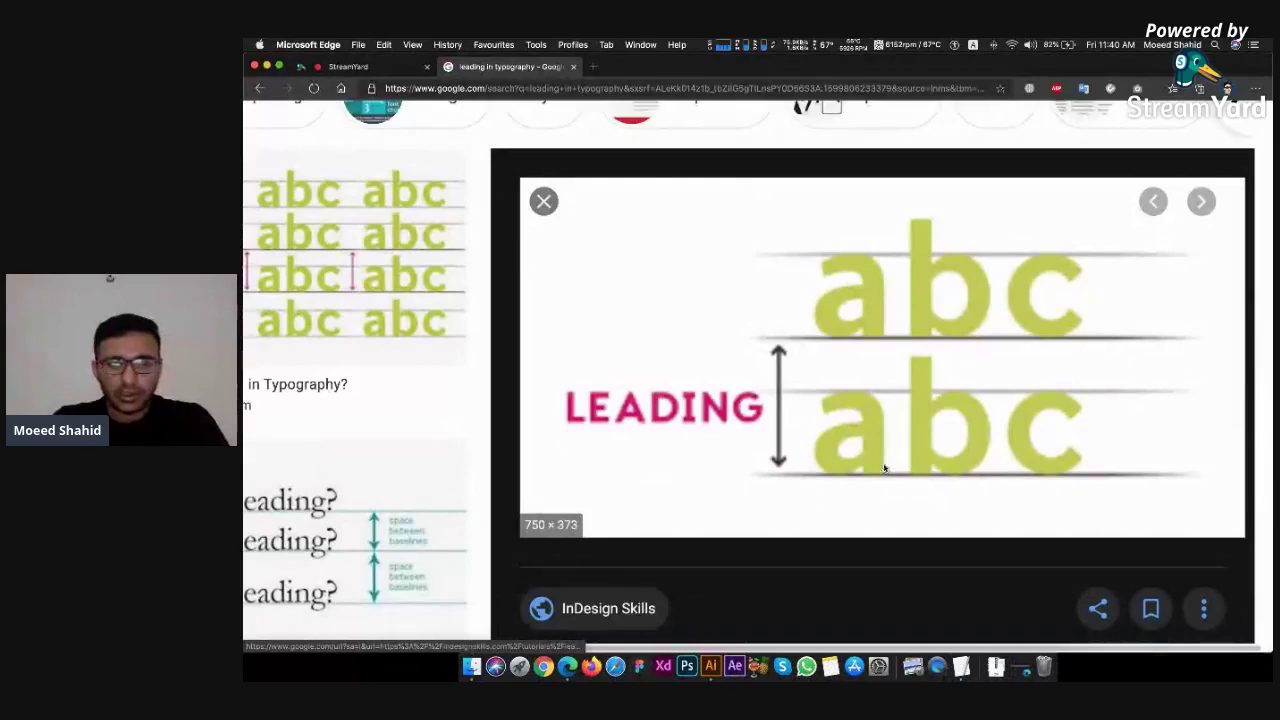
pyautogui.press('super+Tab')
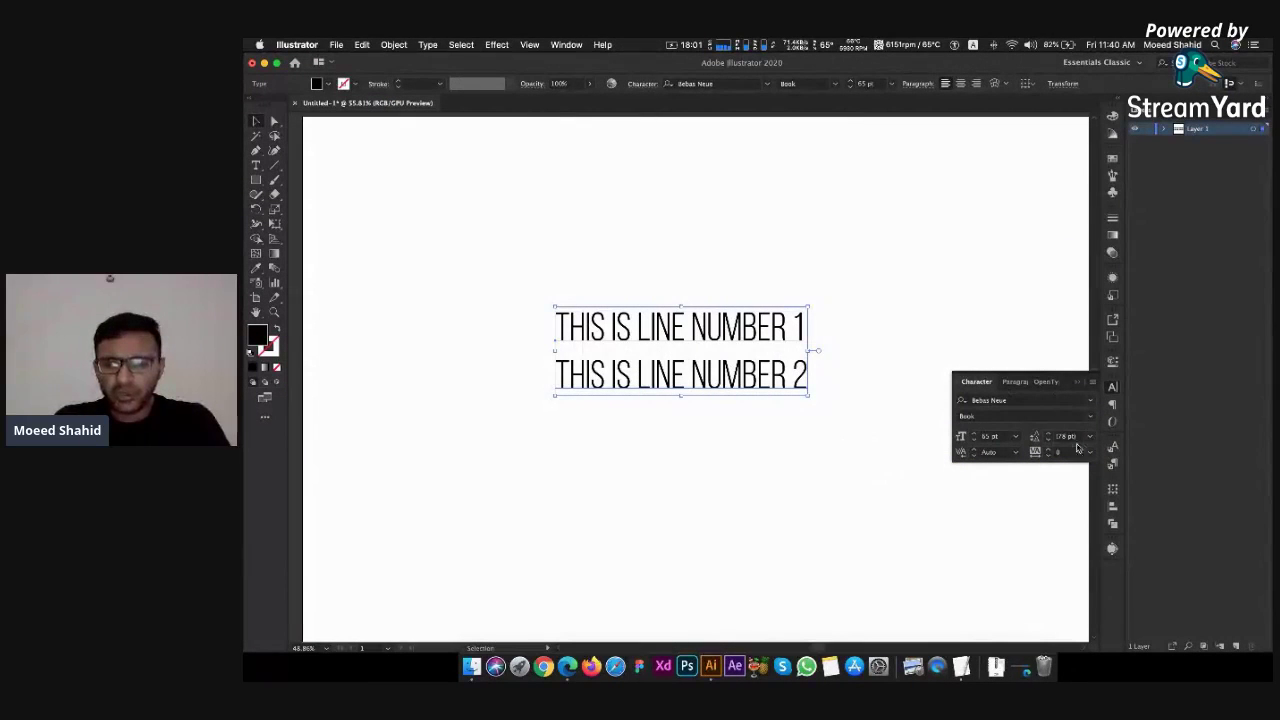
pyautogui.click(467, 397)
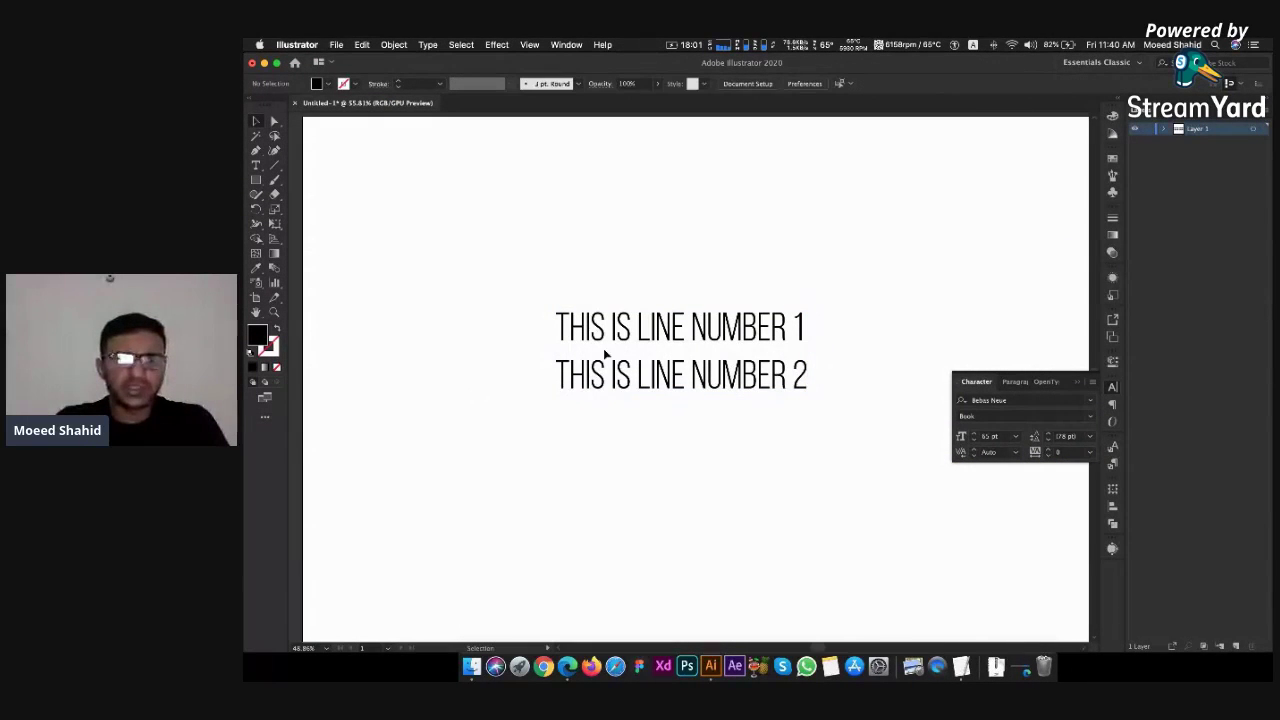
# Move the two-line text near the artboard's left edge and place a duplicate beside it at the same height
pyautogui.click(640, 377)
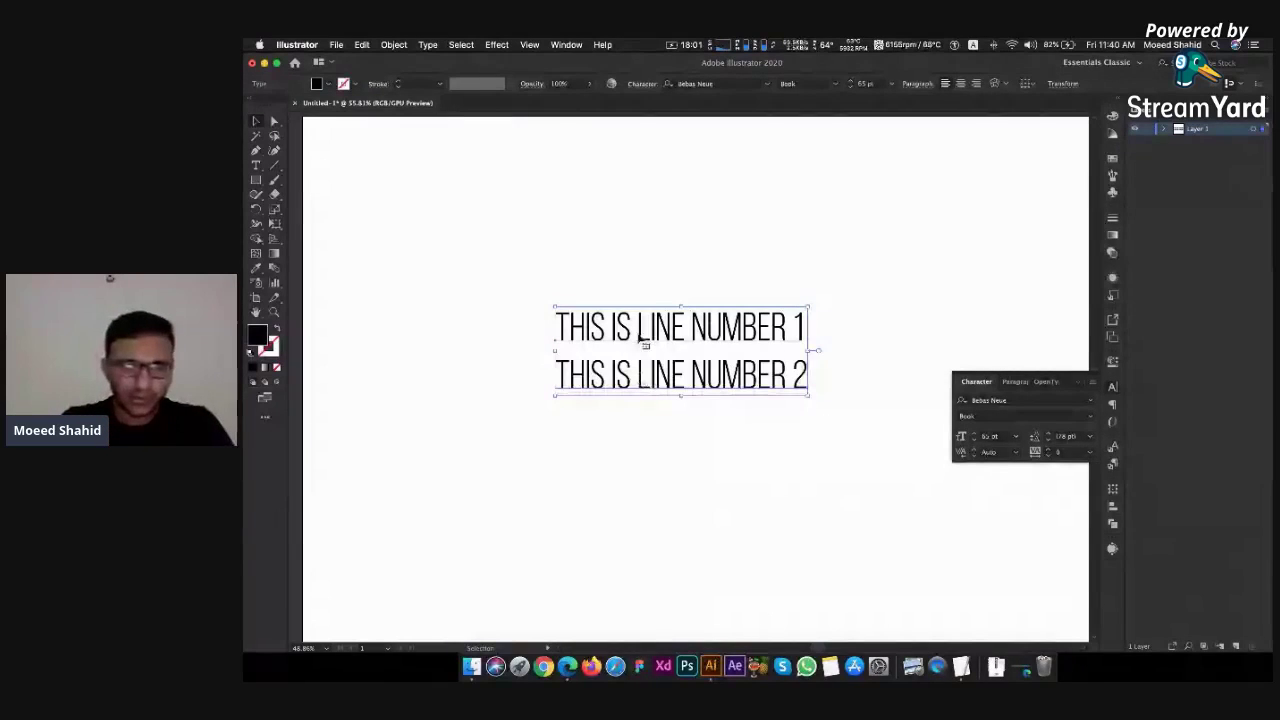
pyautogui.moveTo(571, 344); pyautogui.dragTo(411, 330)
pyautogui.press('super+shift+a')
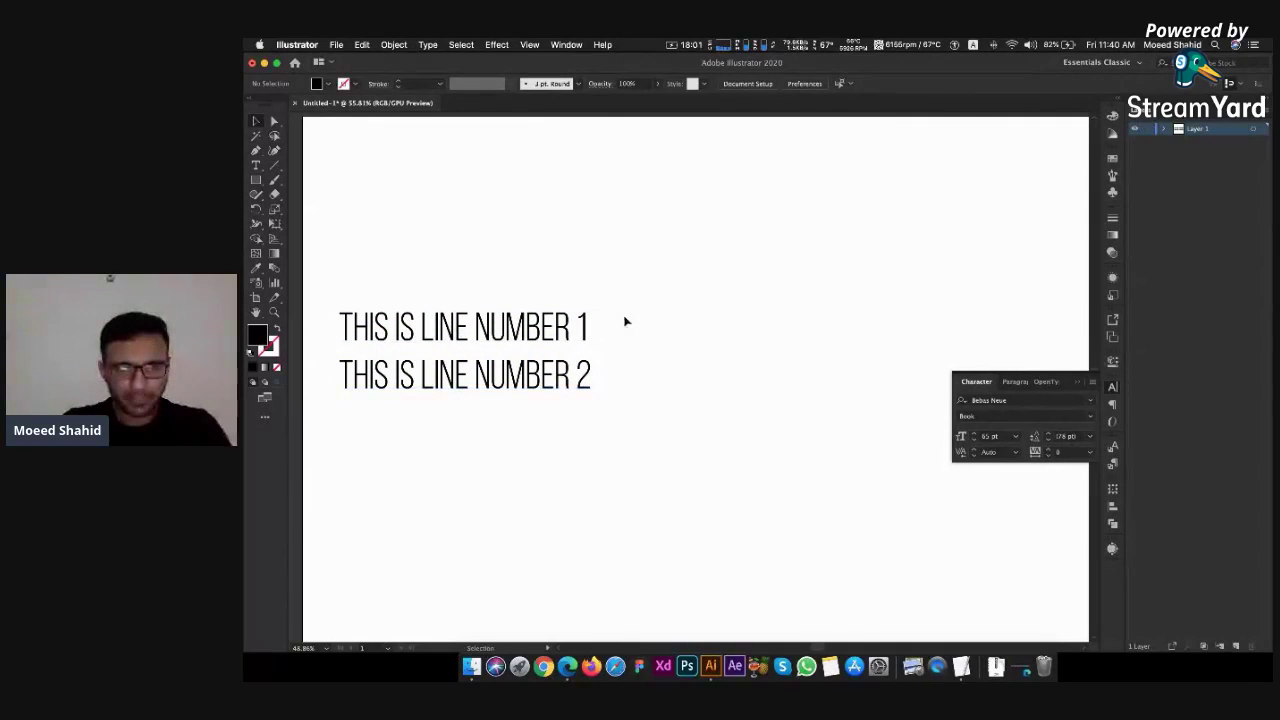
pyautogui.click(563, 322)
pyautogui.moveTo(563, 322); pyautogui.dragTo(880, 322)
# Change the font of the duplicated text to Product Sans Medium
pyautogui.click(745, 85)
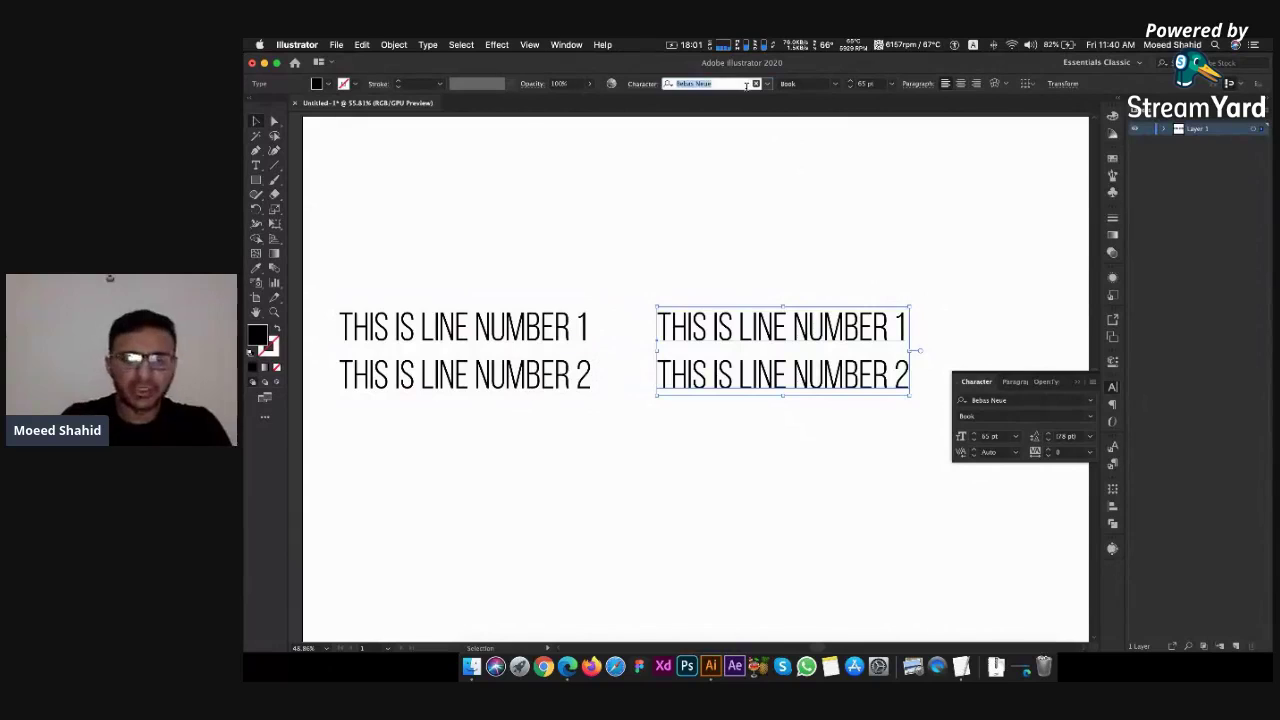
pyautogui.write('product')
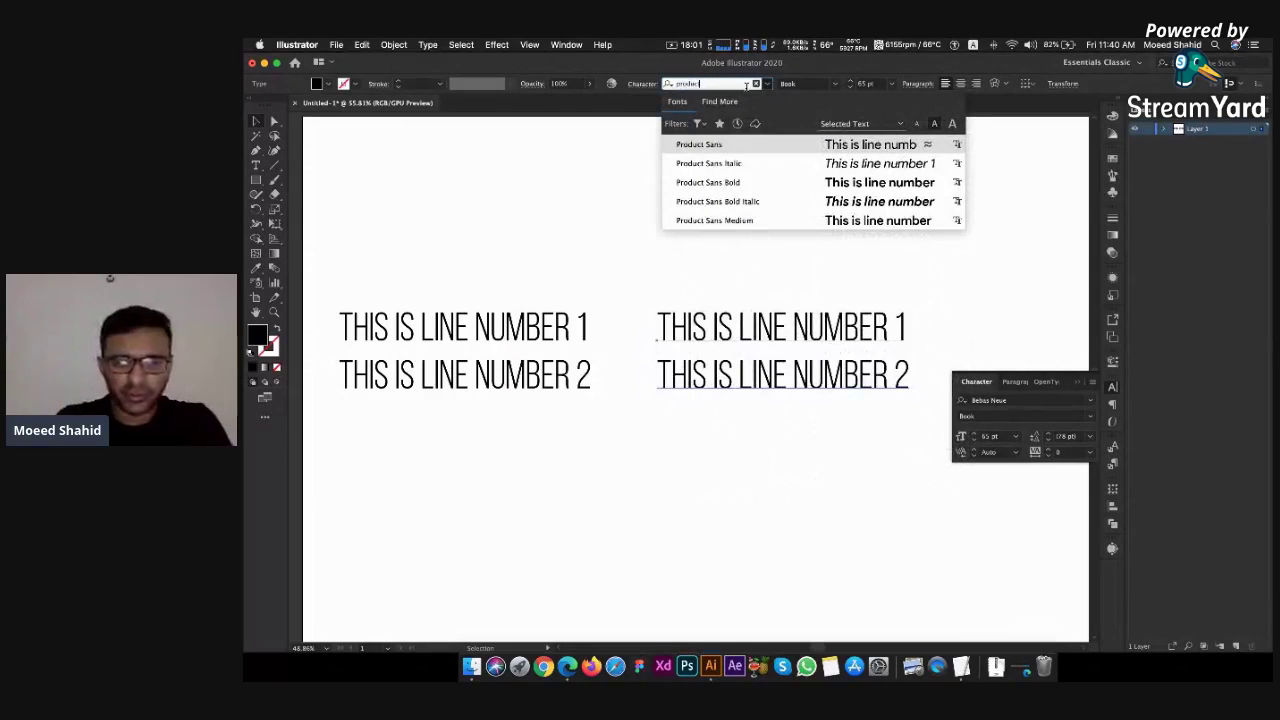
pyautogui.press('Down')
pyautogui.press('Down')
pyautogui.press('Down')
pyautogui.press('Down')
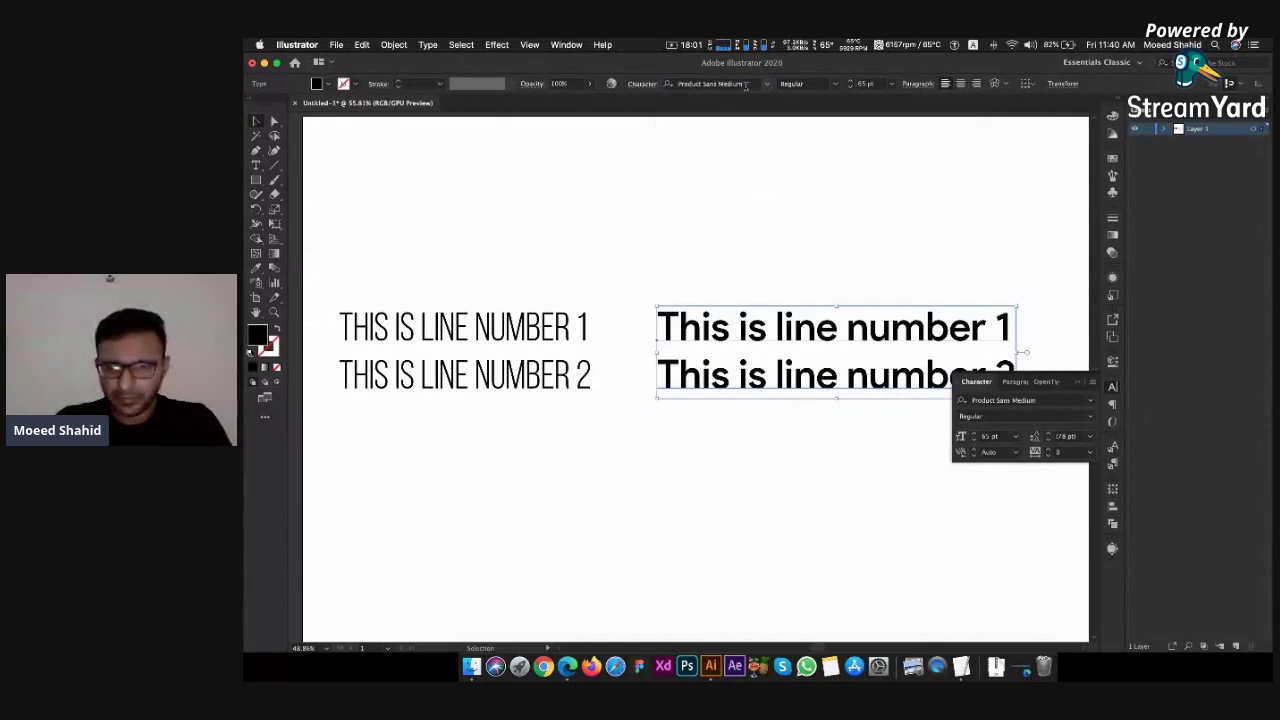
pyautogui.press('Return')
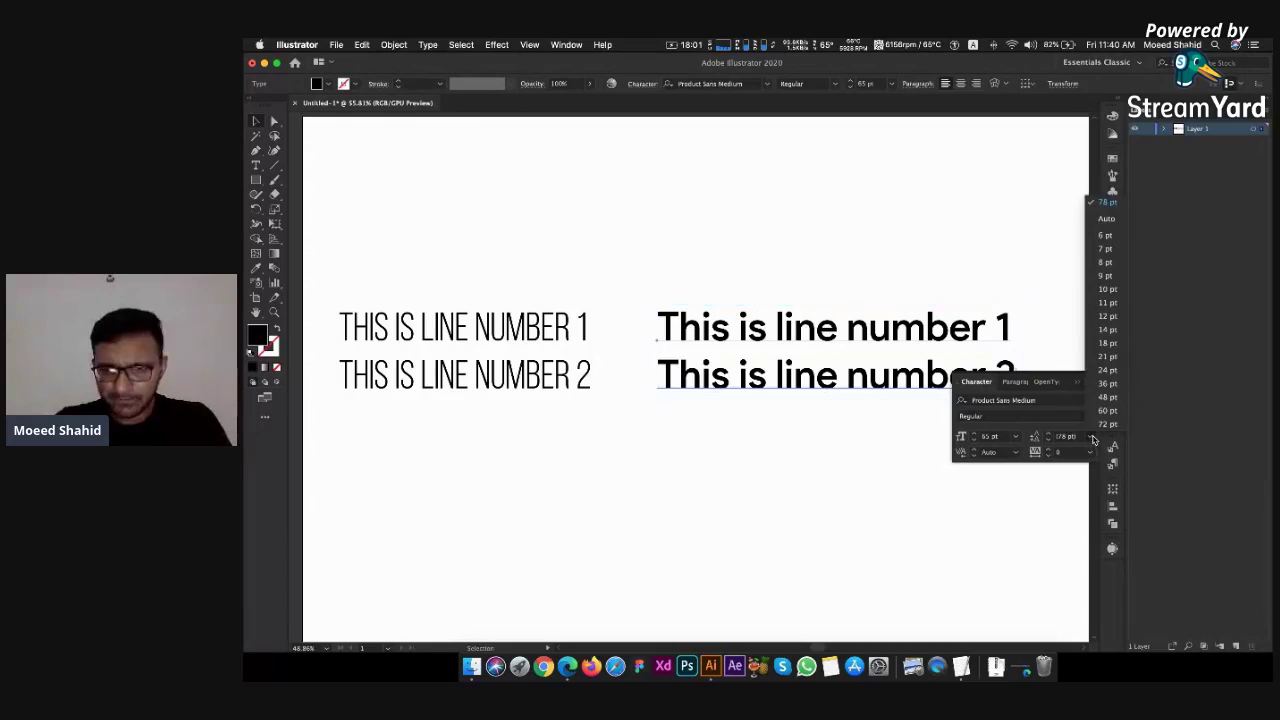
# Set the leading of the Product Sans text to Auto and deselect it
pyautogui.click(1090, 436)
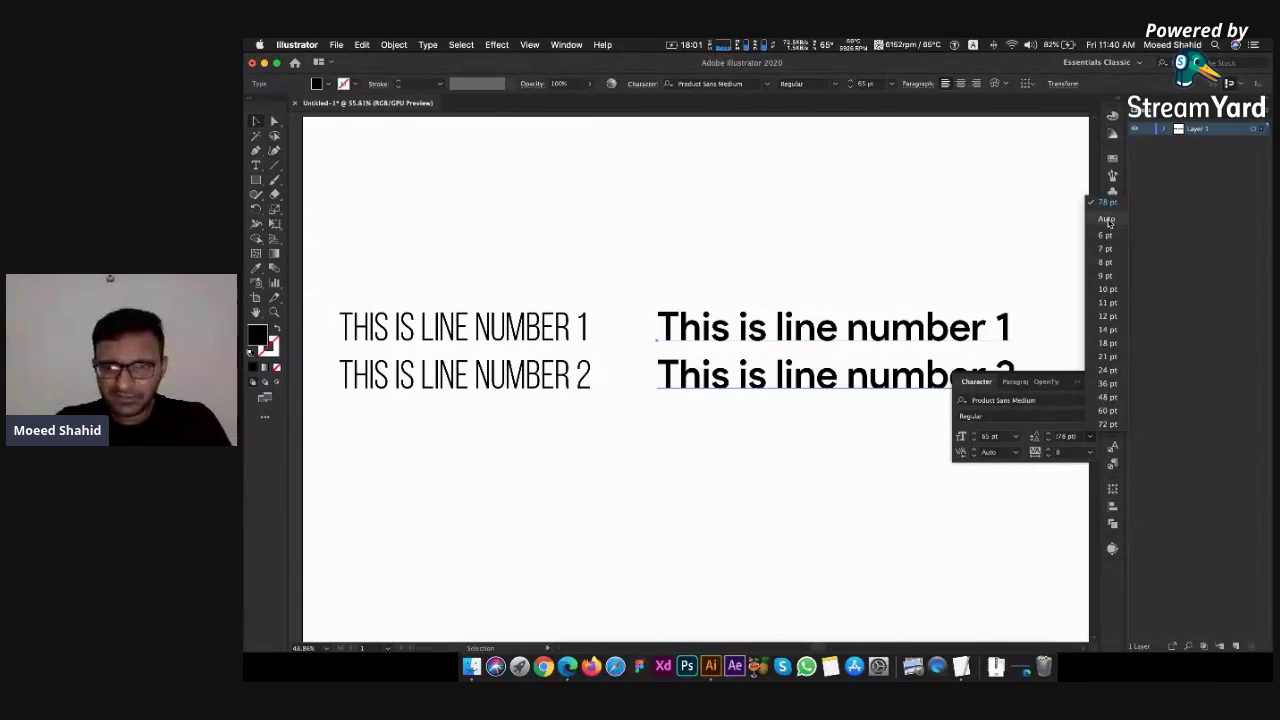
pyautogui.click(1107, 219)
pyautogui.click(598, 465)
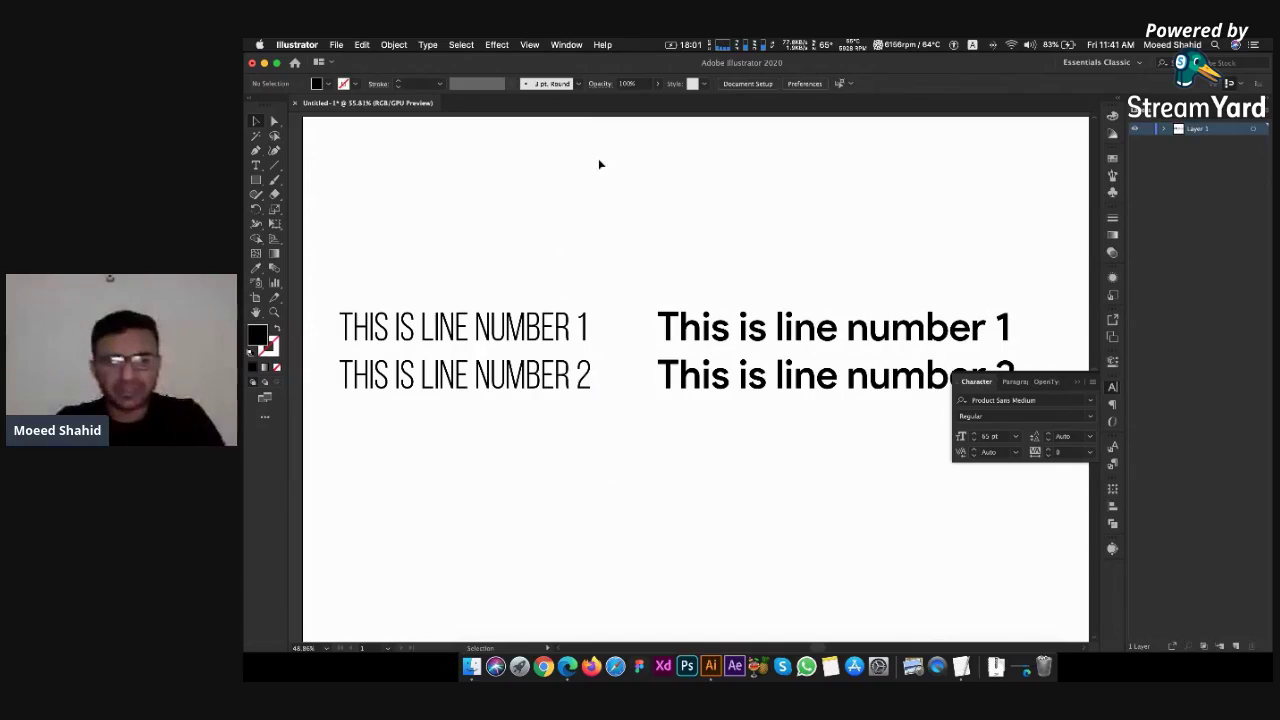
# Show the rulers and place horizontal guides along the baselines of the first and second text lines
pyautogui.press('super+r')
pyautogui.press('v')
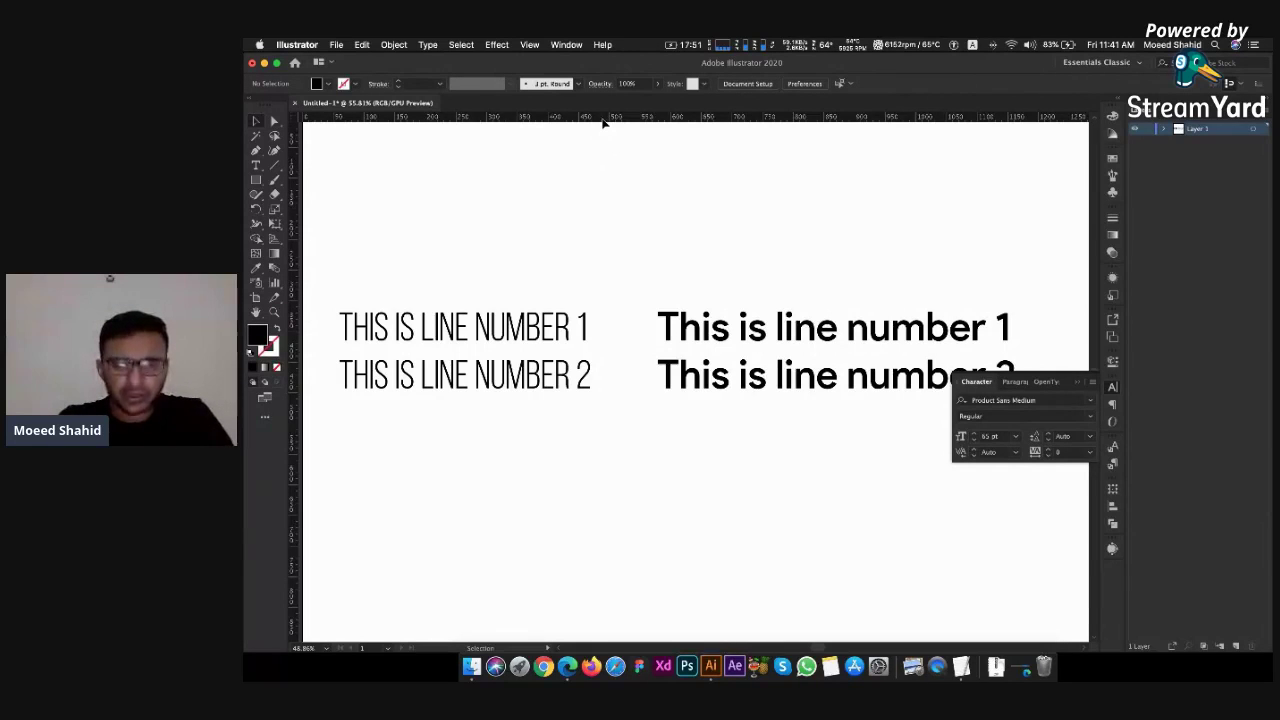
pyautogui.click(710, 338)
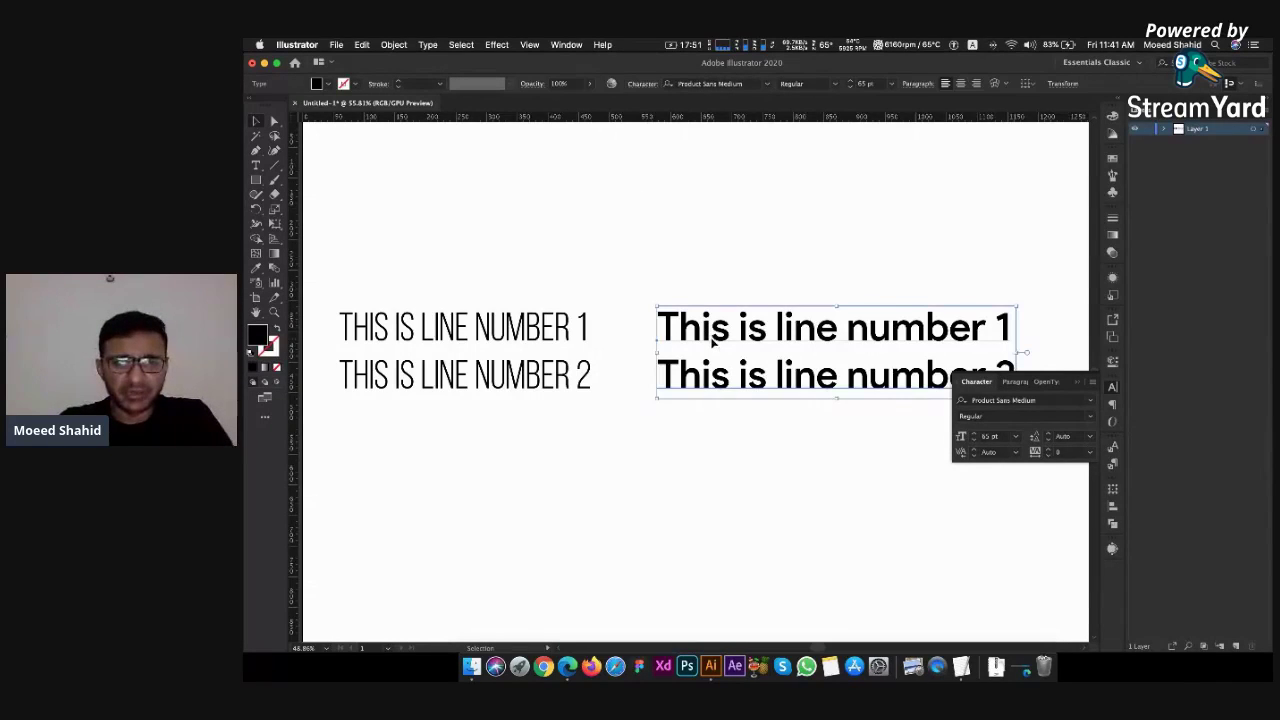
pyautogui.click(512, 333)
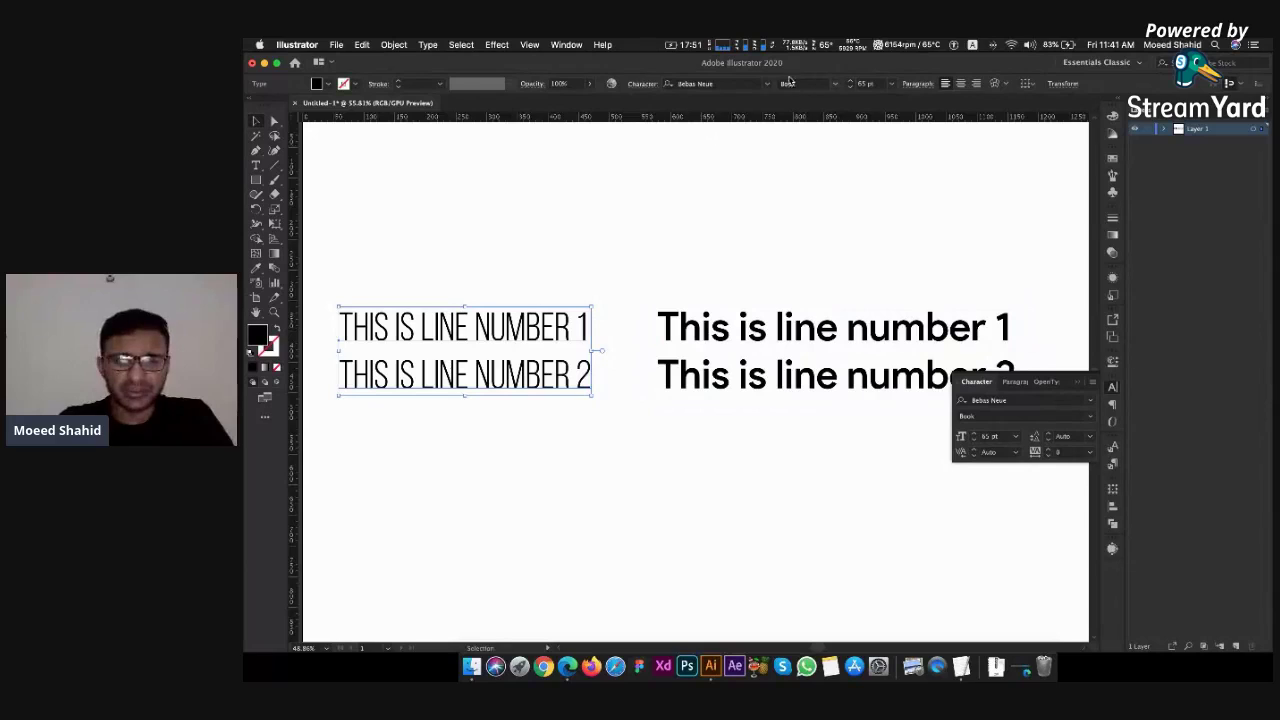
pyautogui.moveTo(774, 114); pyautogui.dragTo(756, 158)
pyautogui.moveTo(754, 238); pyautogui.dragTo(720, 341)
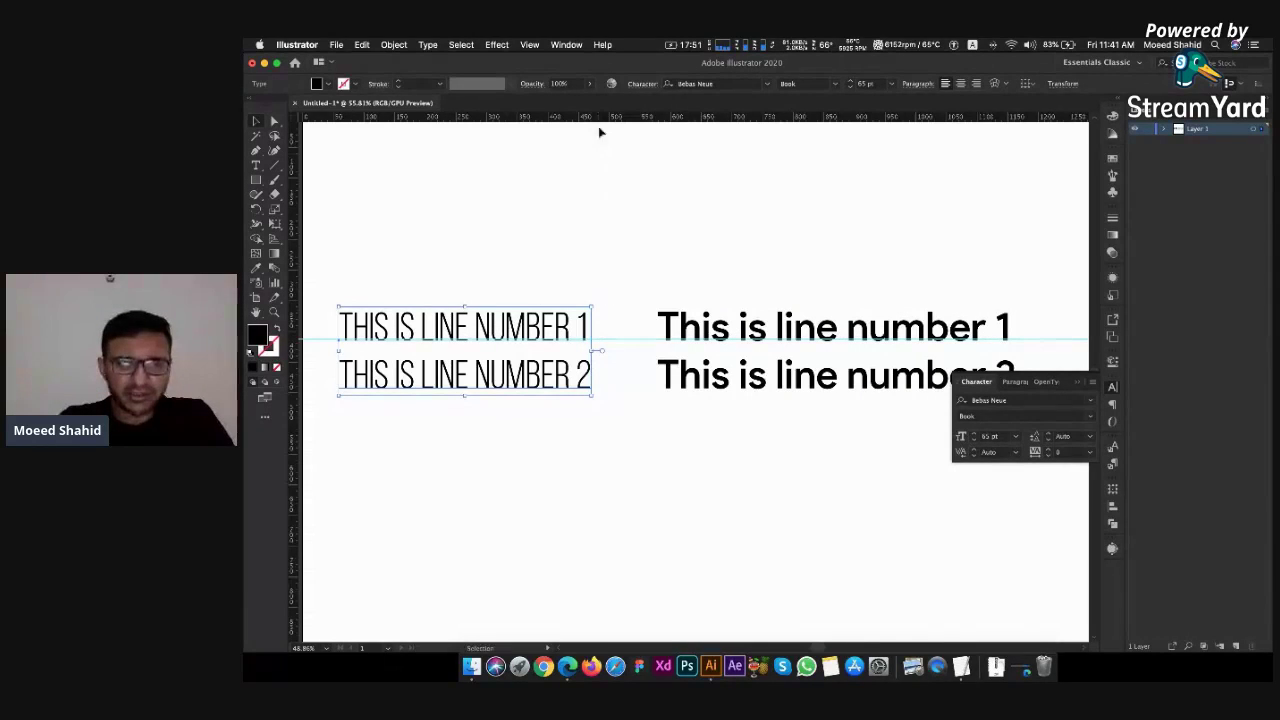
pyautogui.moveTo(599, 123); pyautogui.dragTo(601, 404)
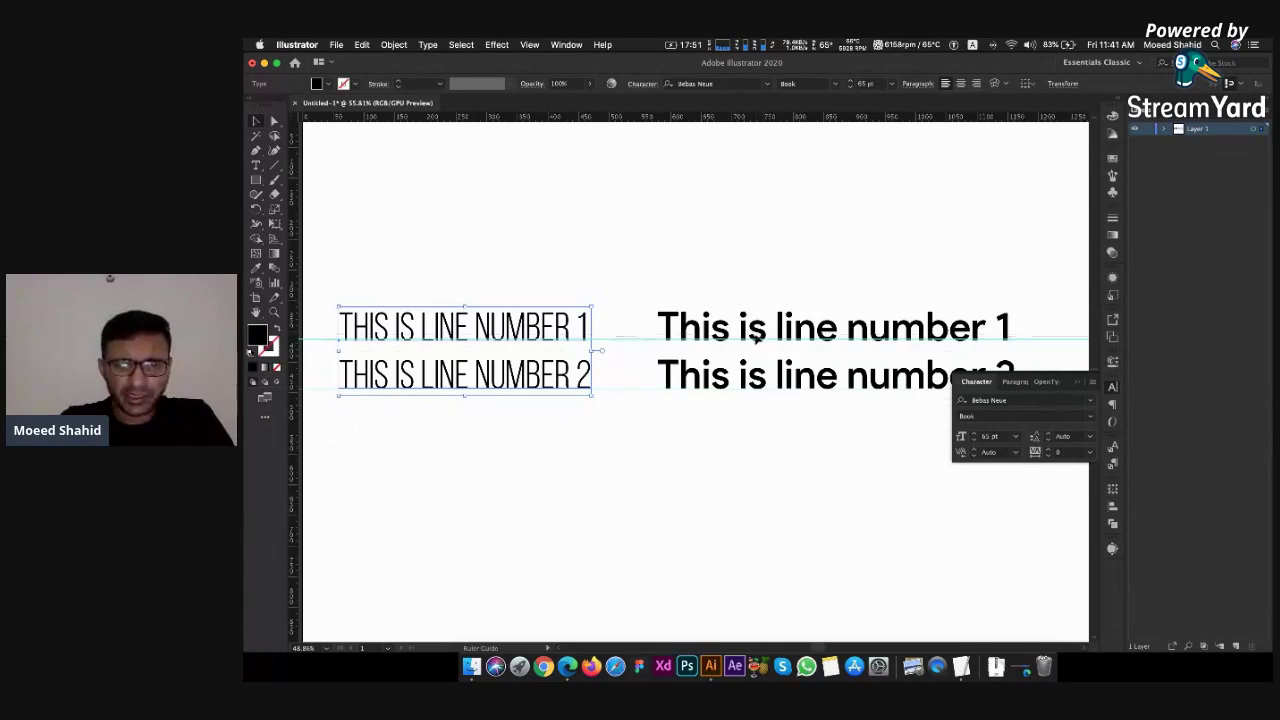
pyautogui.moveTo(762, 404); pyautogui.dragTo(762, 118)
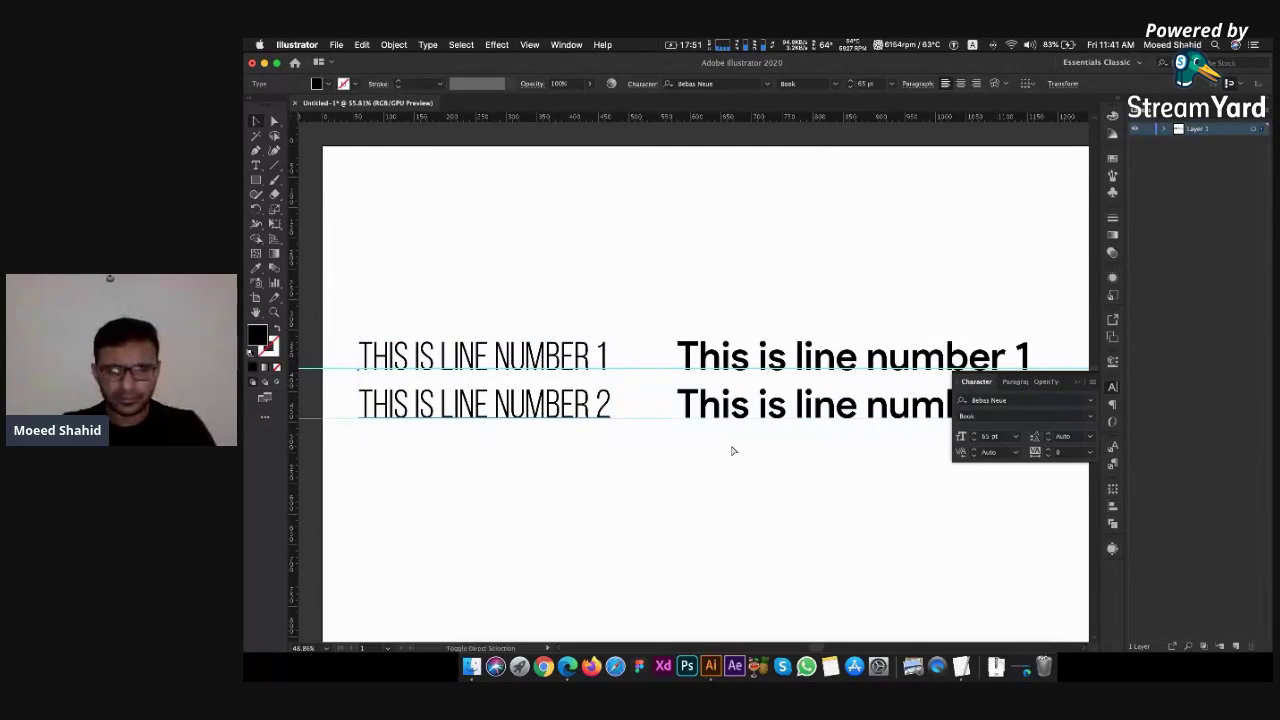
# Draw a black rectangle about 47 by 30 px between the Product Sans lines and copy it between the Bebas Neue lines
pyautogui.scroll(3, 733, 441)
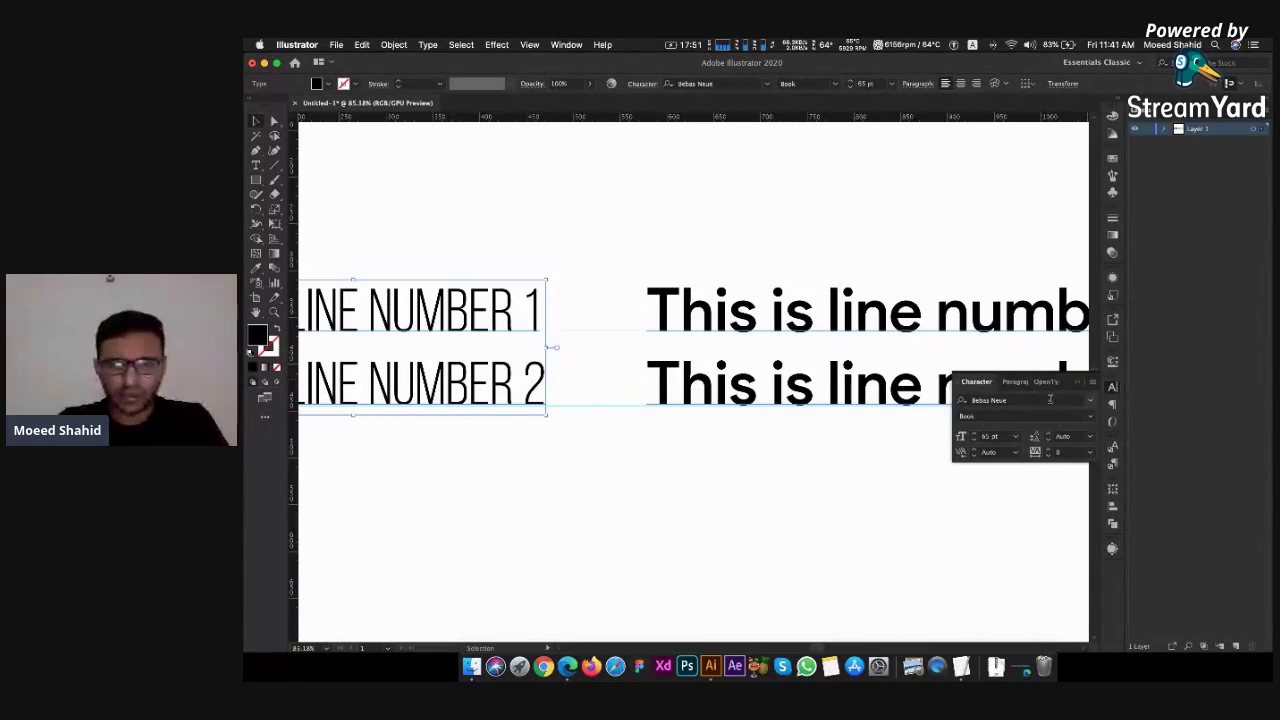
pyautogui.click(672, 330)
pyautogui.click(517, 323)
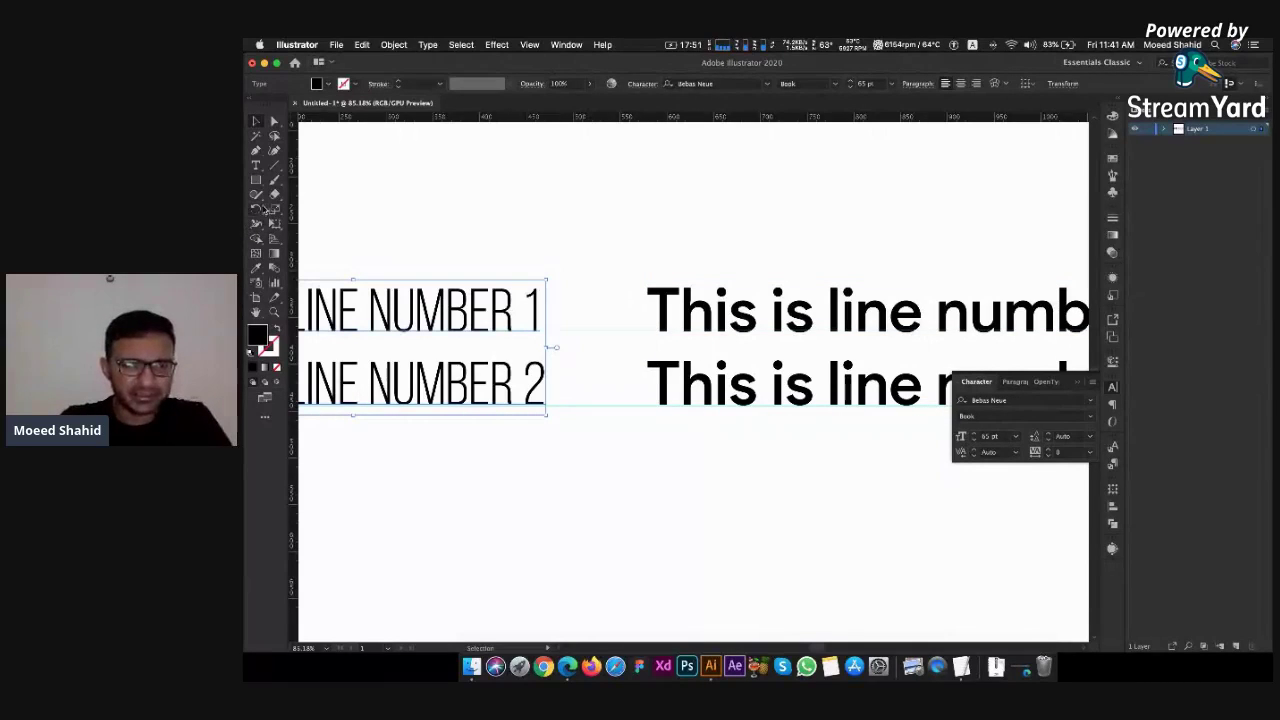
pyautogui.click(256, 180)
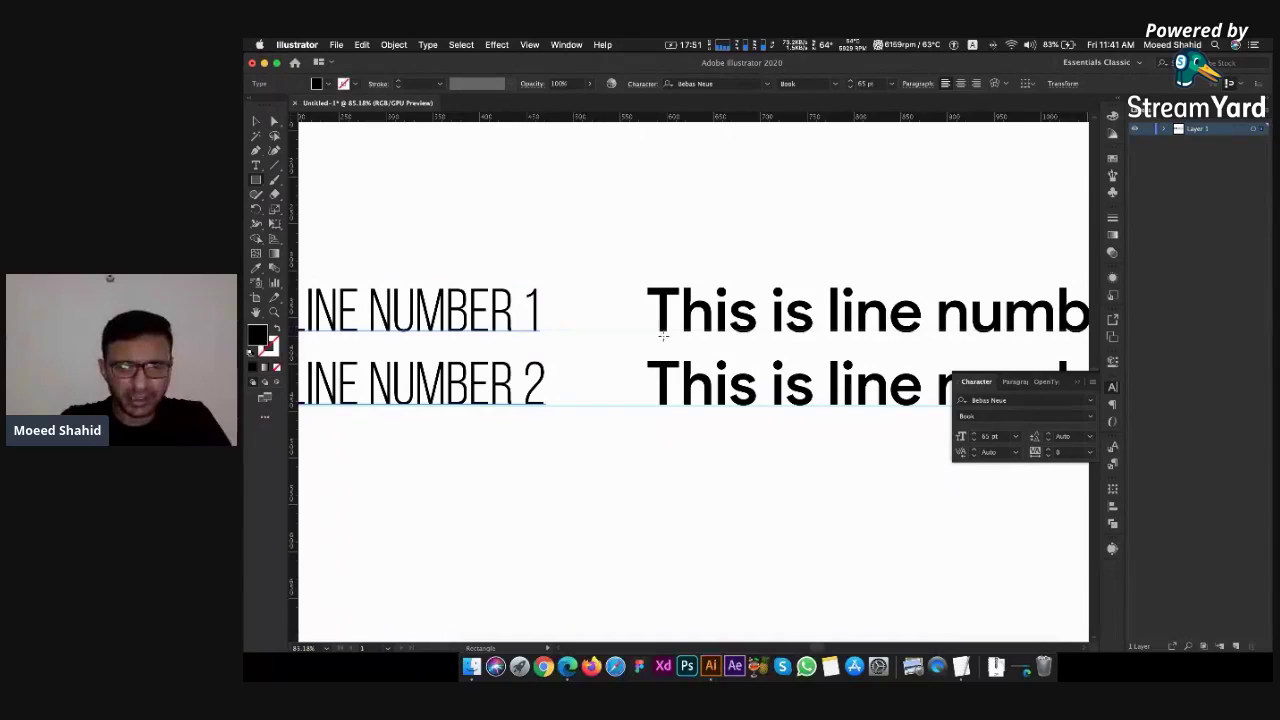
pyautogui.moveTo(660, 334); pyautogui.dragTo(706, 357)
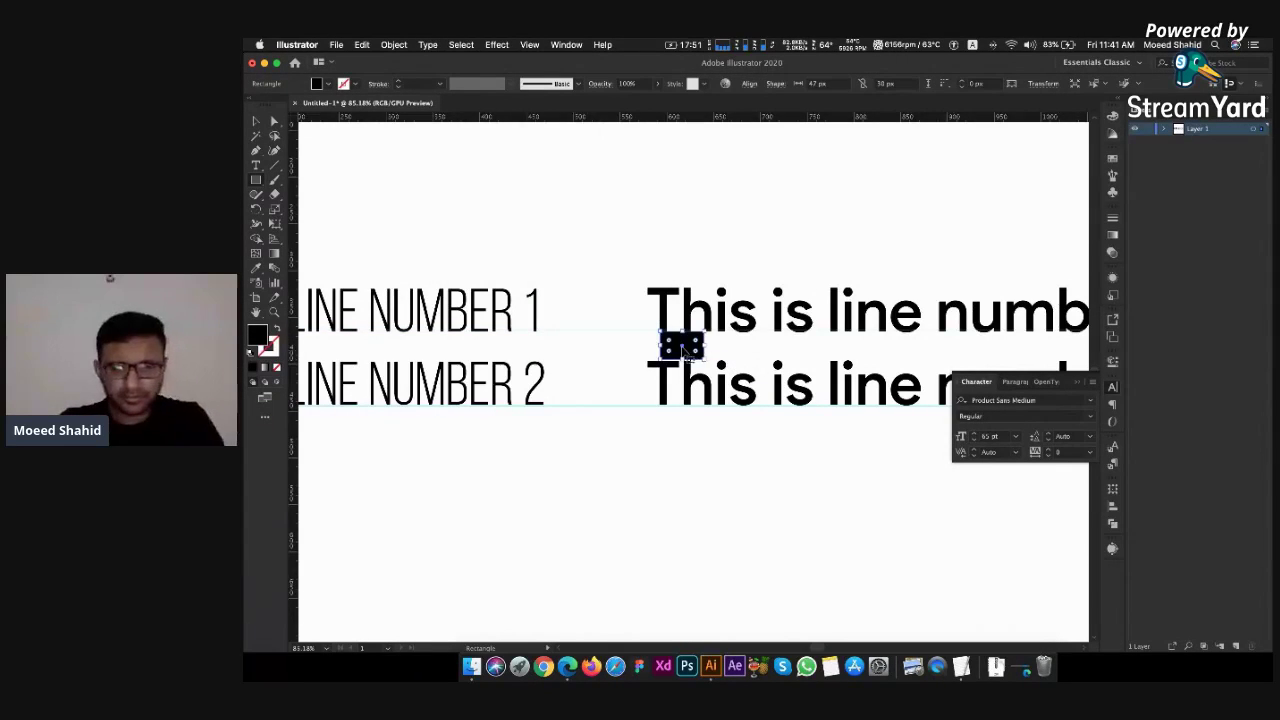
pyautogui.press('v')
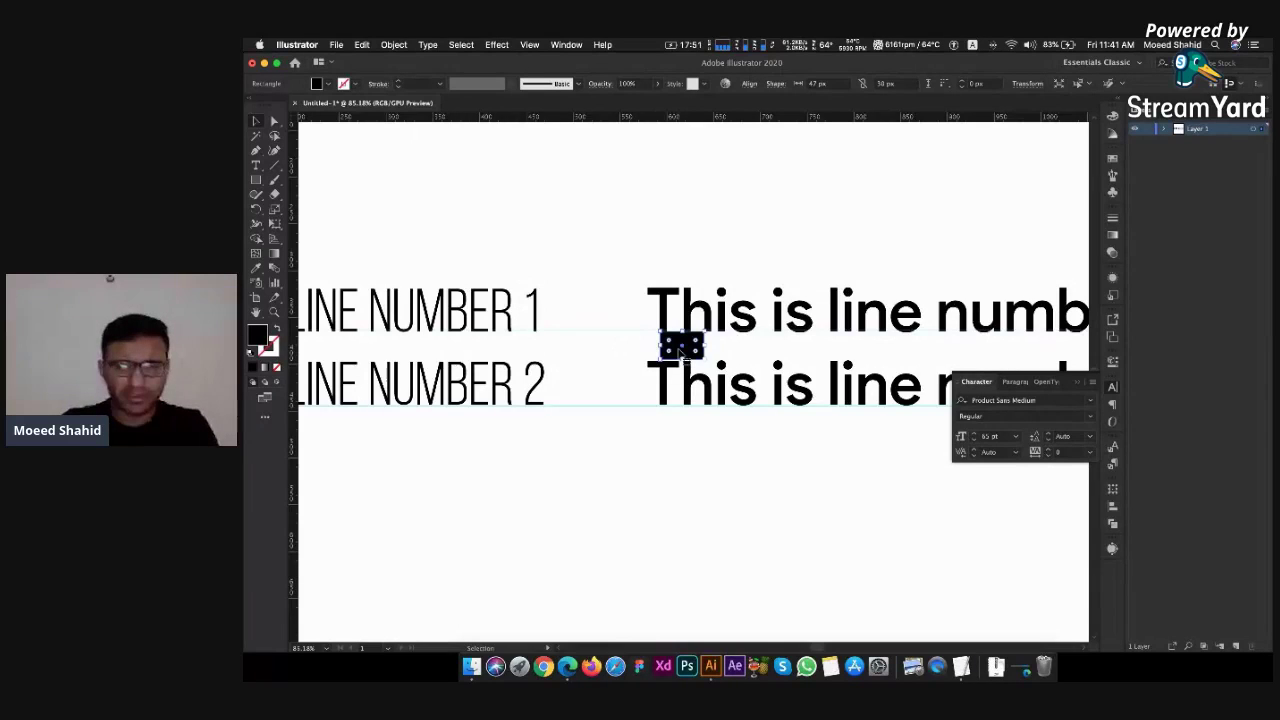
pyautogui.moveTo(681, 345); pyautogui.dragTo(497, 345)
pyautogui.click(766, 366)
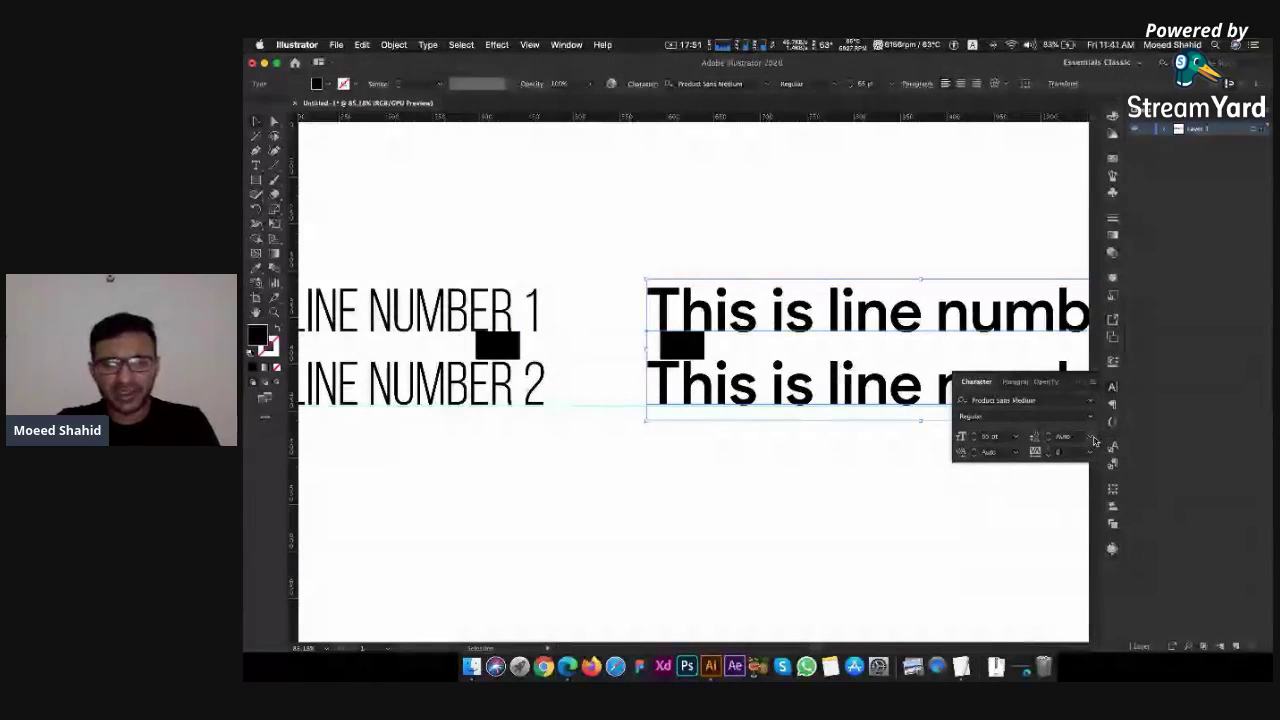
# Delete both black rectangles from between the text lines
pyautogui.click(683, 347)
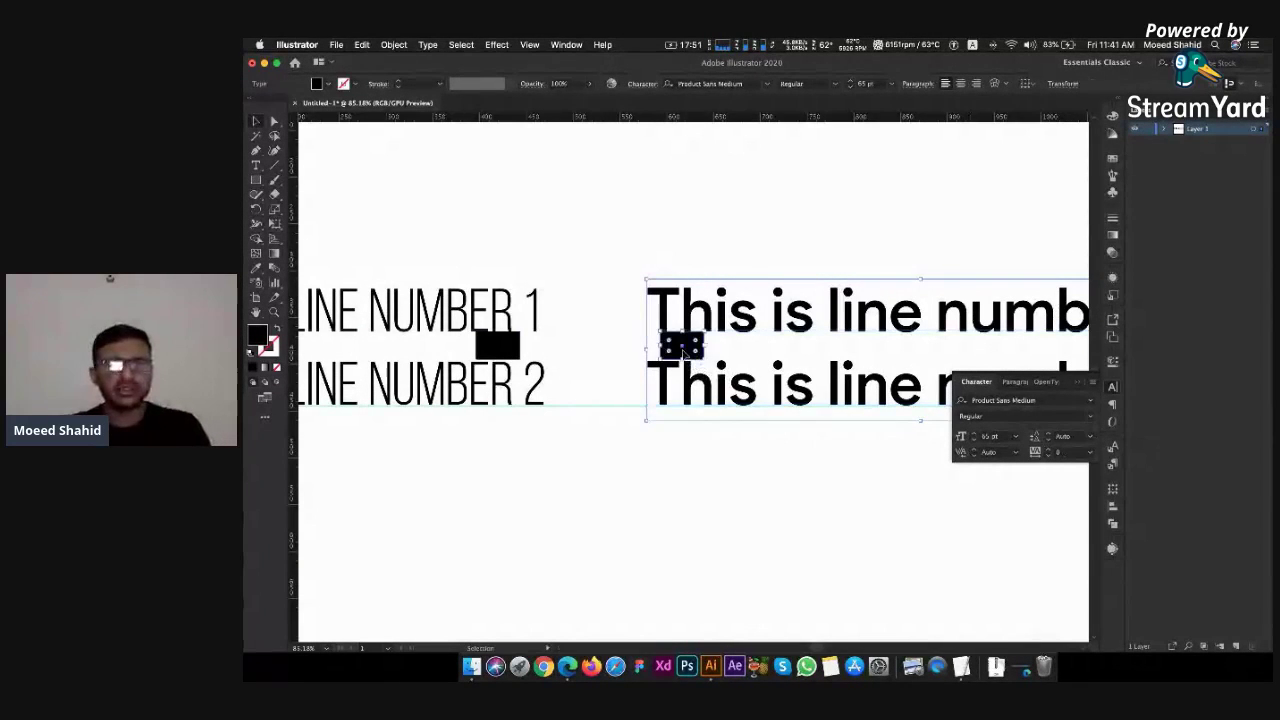
pyautogui.press('Delete')
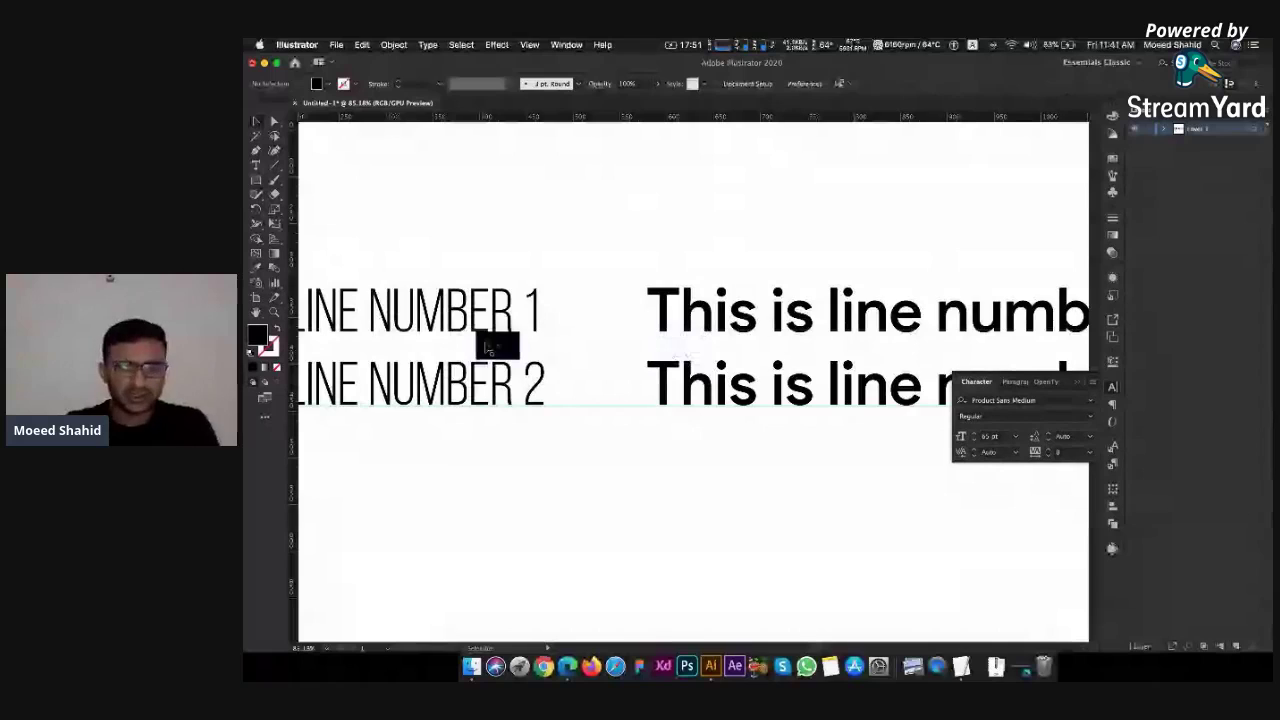
pyautogui.click(490, 346)
pyautogui.press('Delete')
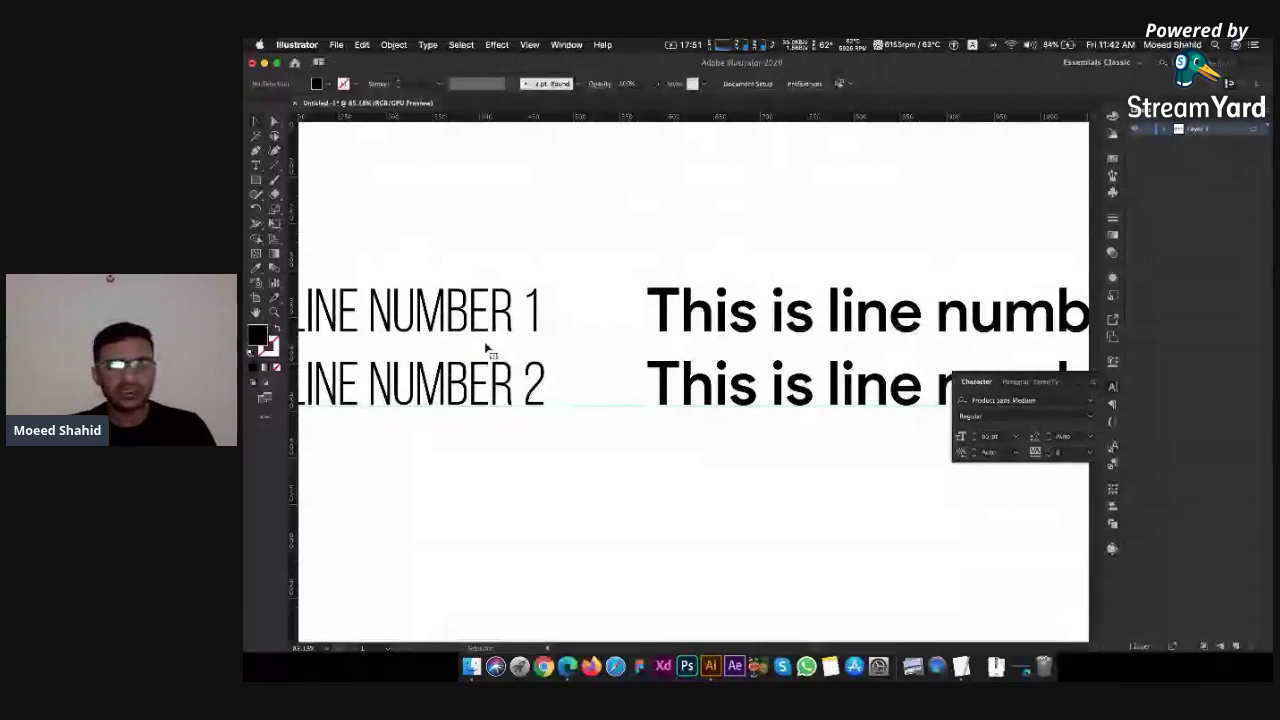
# Set the leading of the Product Sans text to 80 pt, increase it to 95 pt, and deselect the text
pyautogui.click(745, 372)
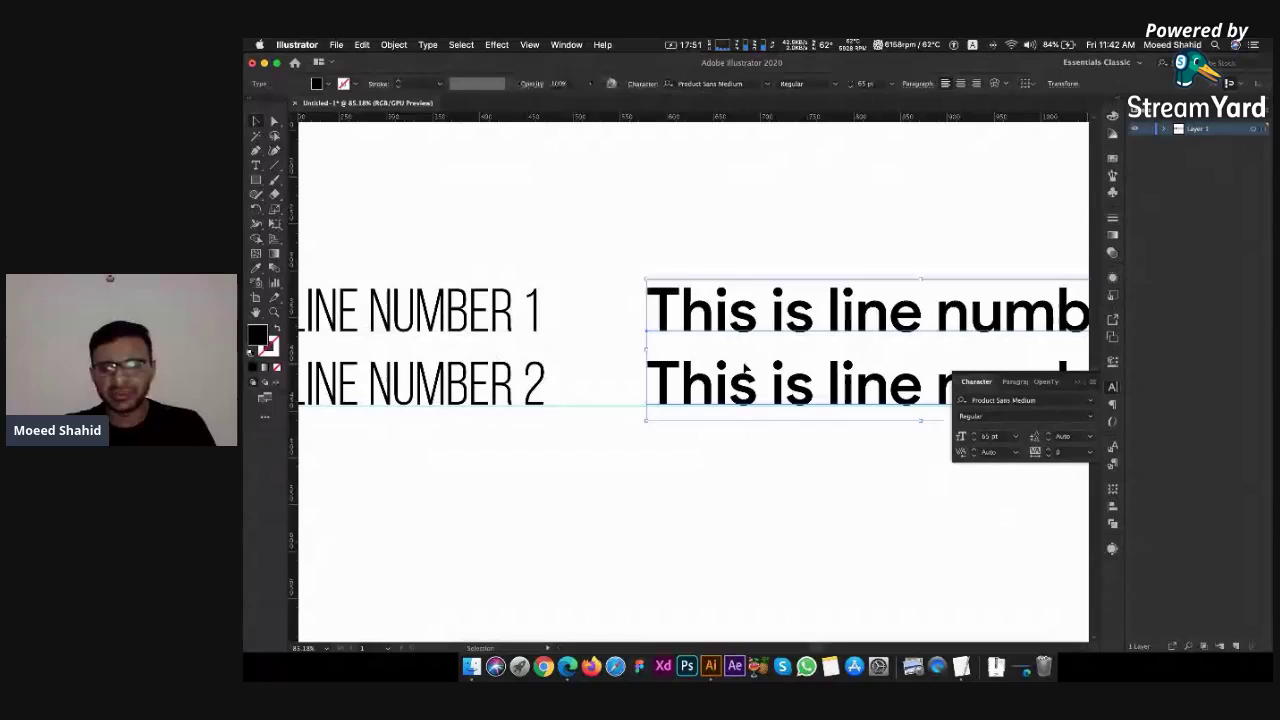
pyautogui.click(1063, 437)
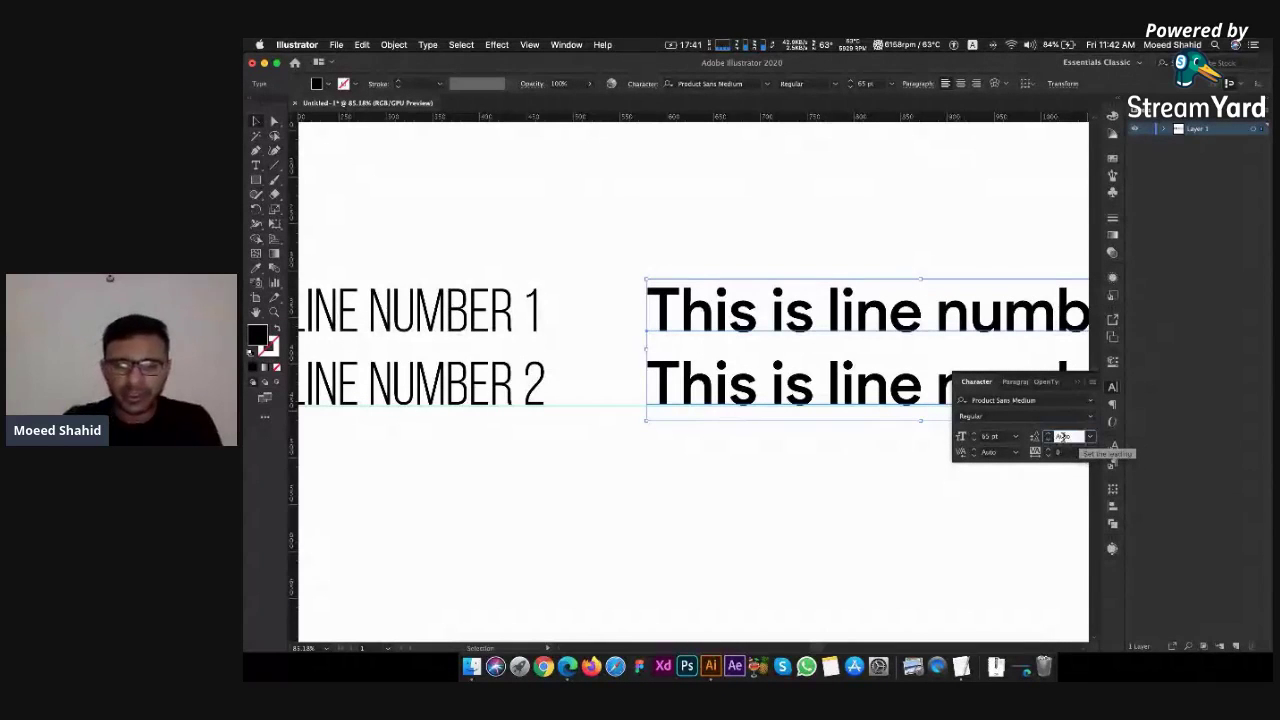
pyautogui.write('80')
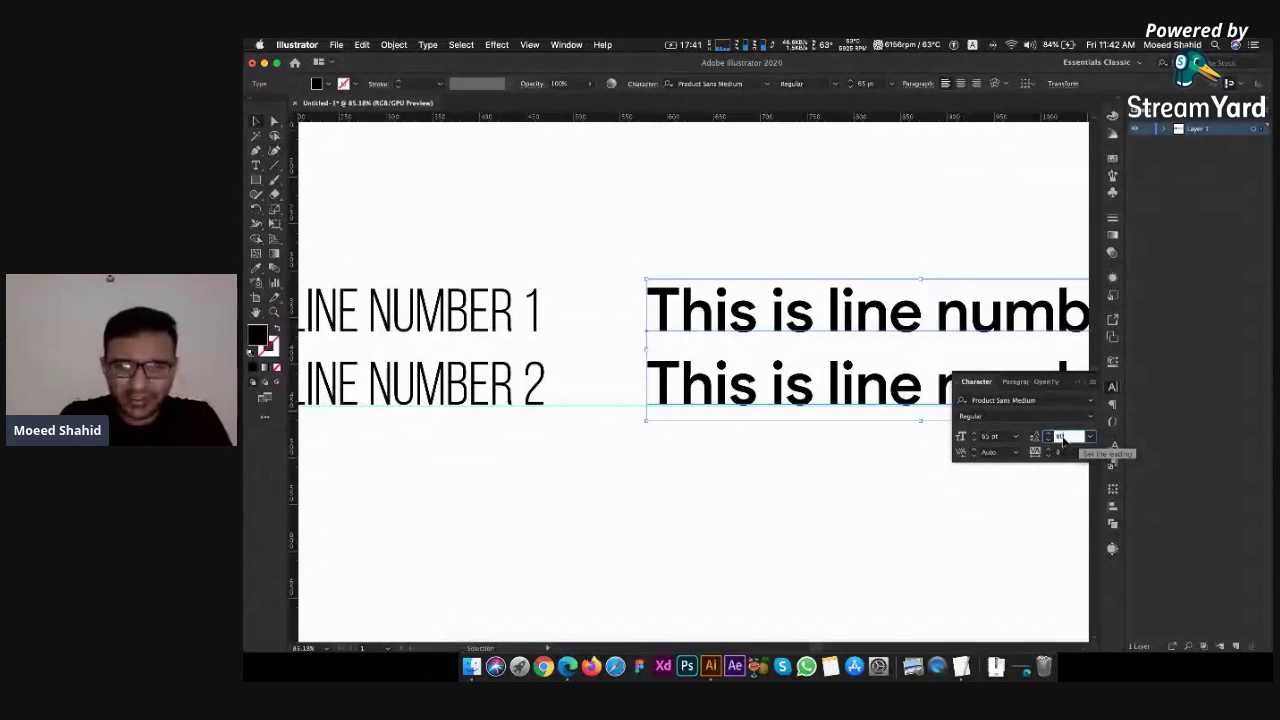
pyautogui.press('Return')
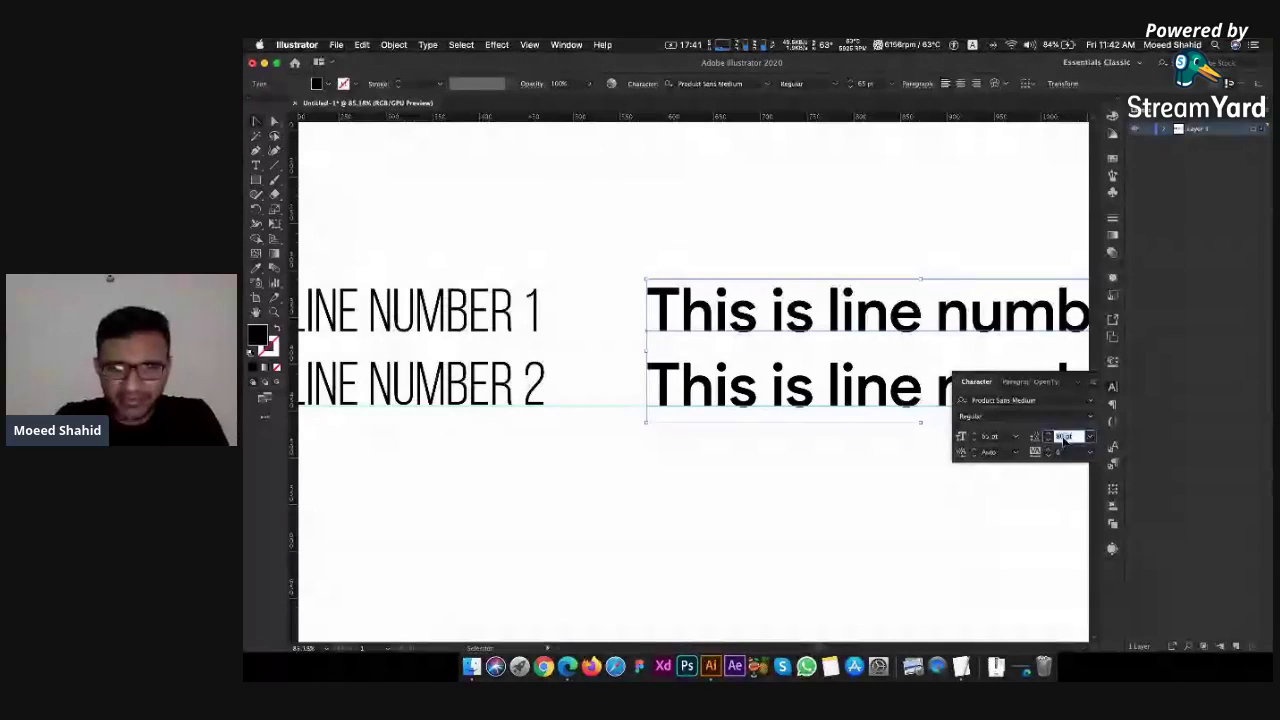
pyautogui.write('95')
pyautogui.press('Return')
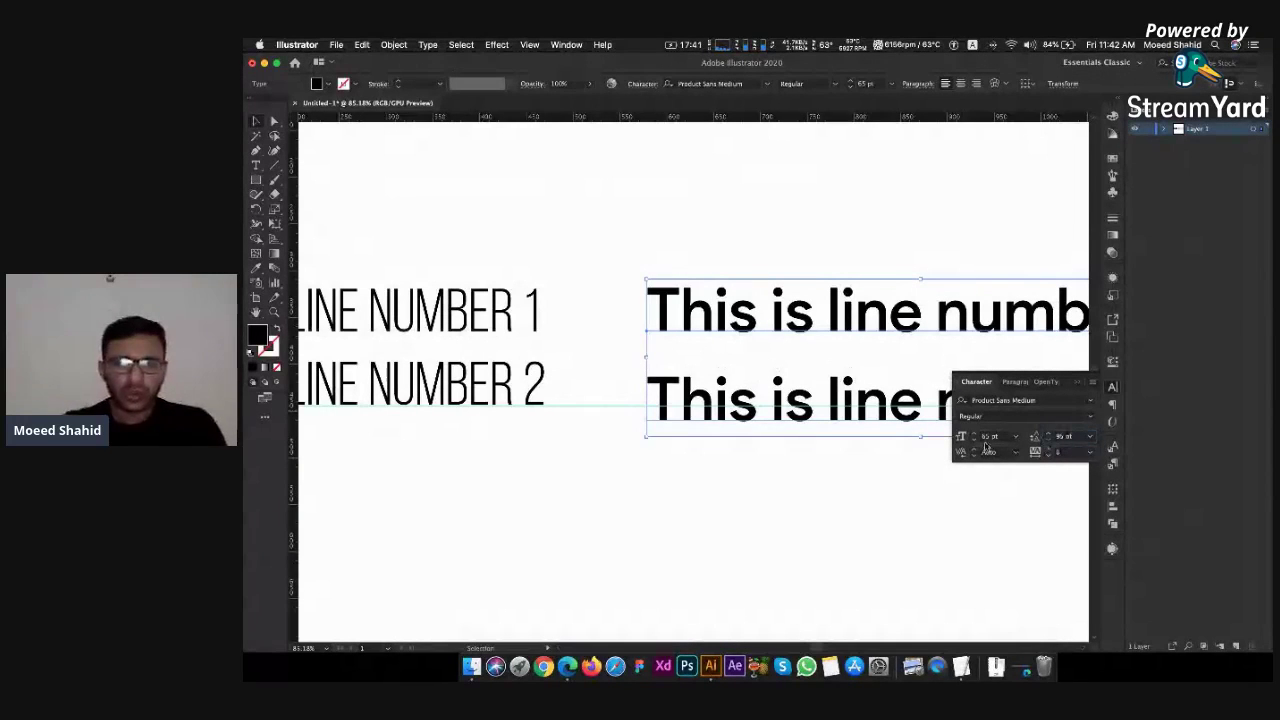
pyautogui.click(764, 518)
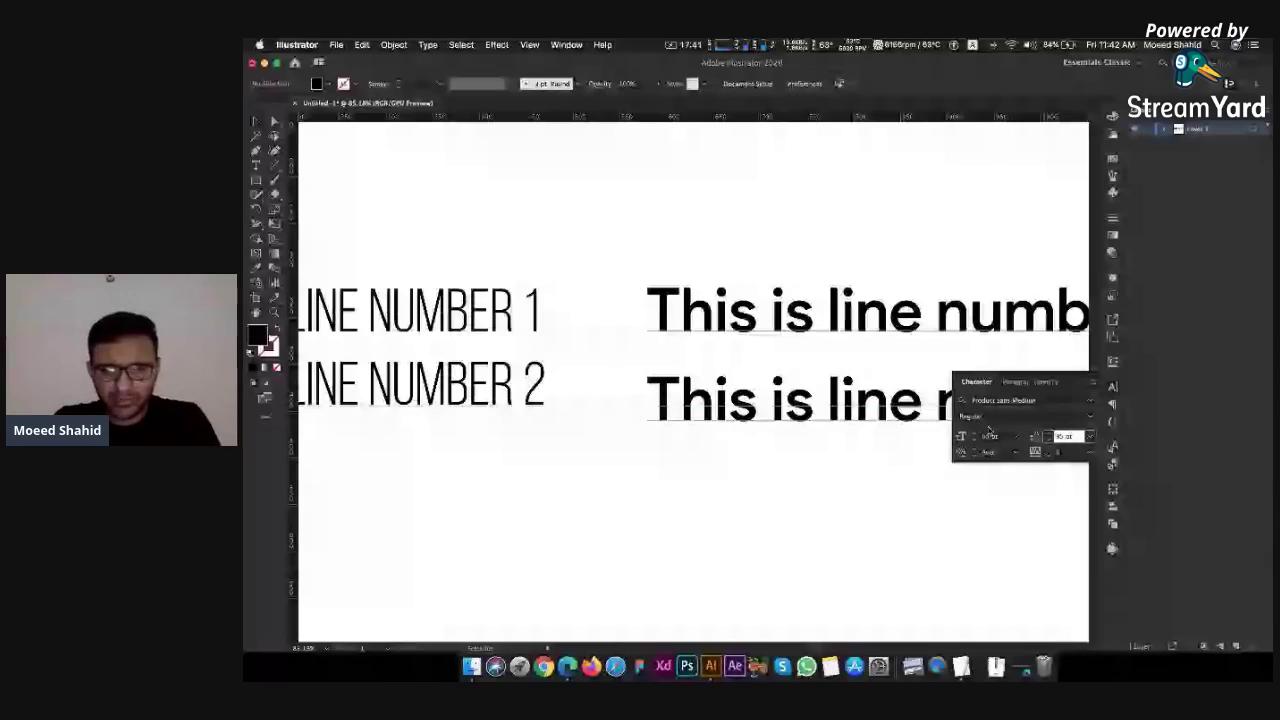
# Reduce the font size of the two-line Product Sans text to 25 pt
pyautogui.click(990, 436)
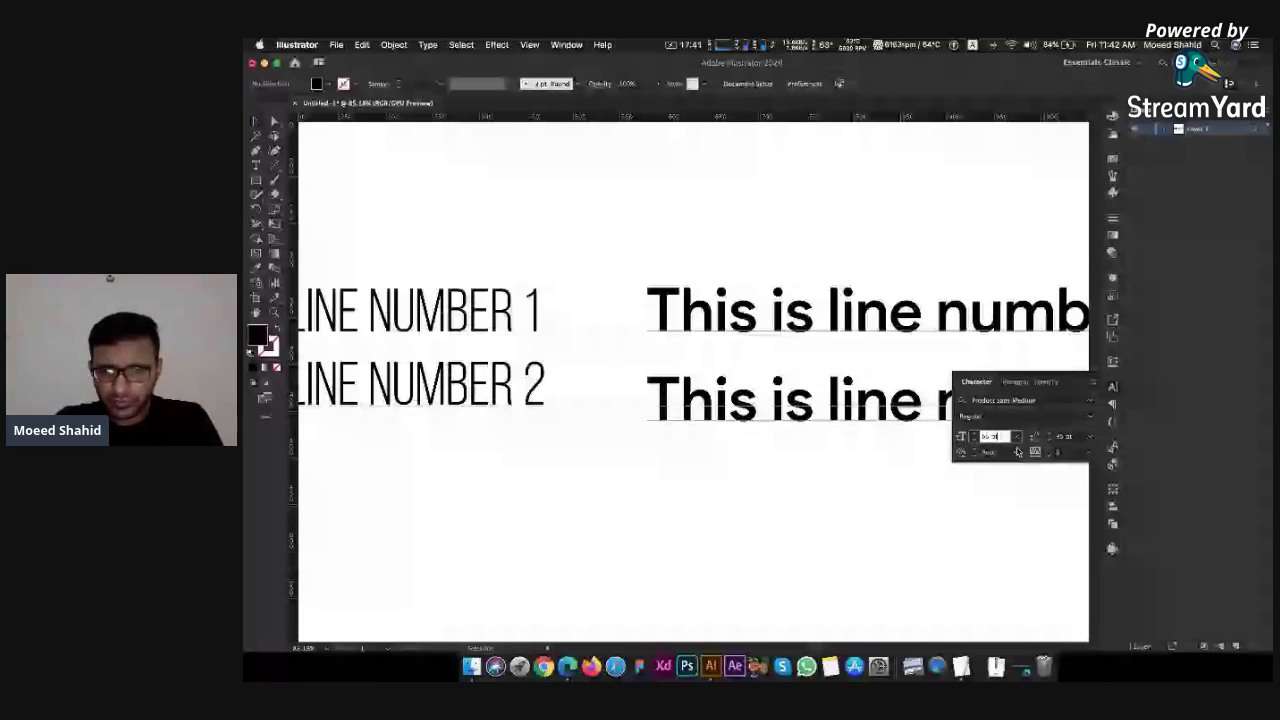
pyautogui.press('super+z')
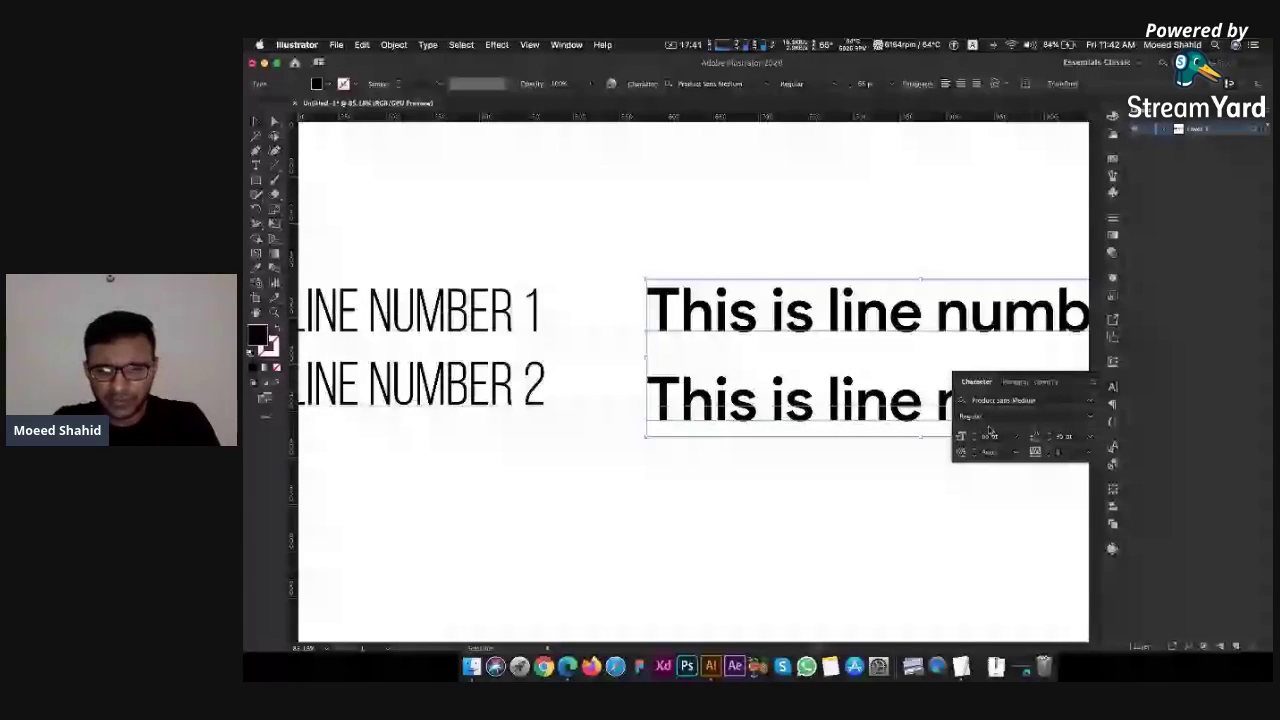
pyautogui.click(992, 437)
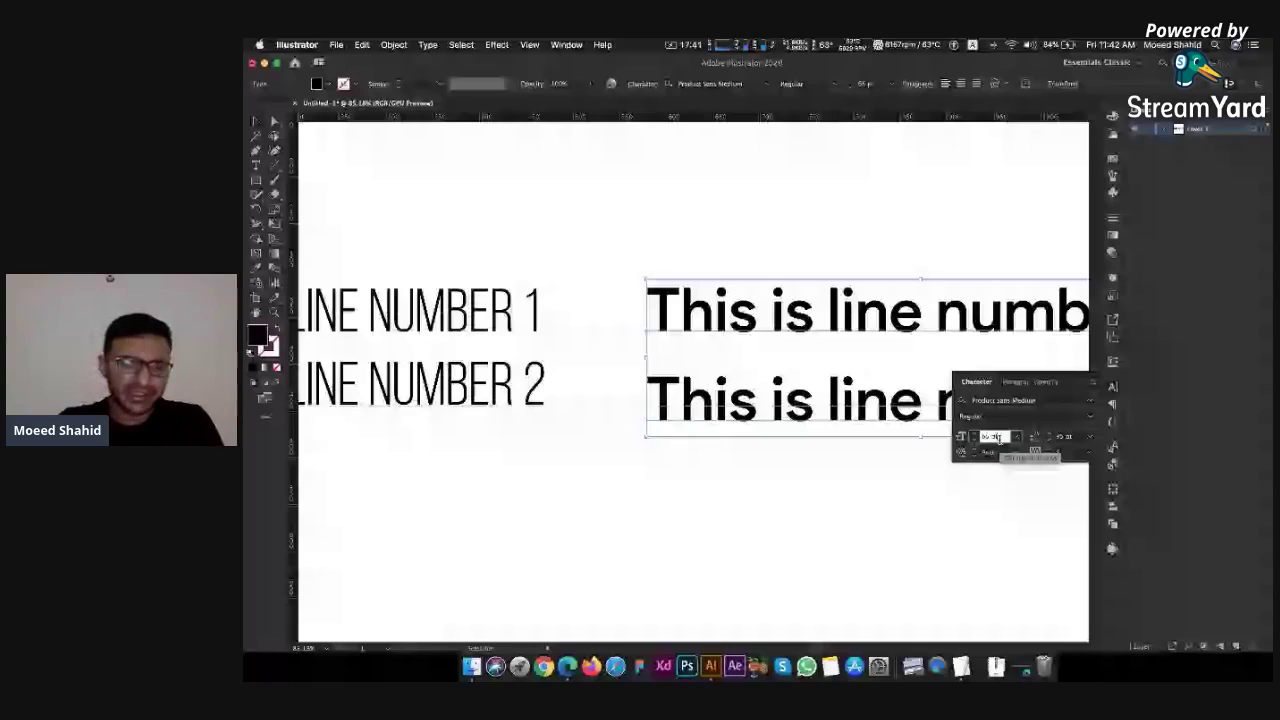
pyautogui.write('25')
pyautogui.press('Return')
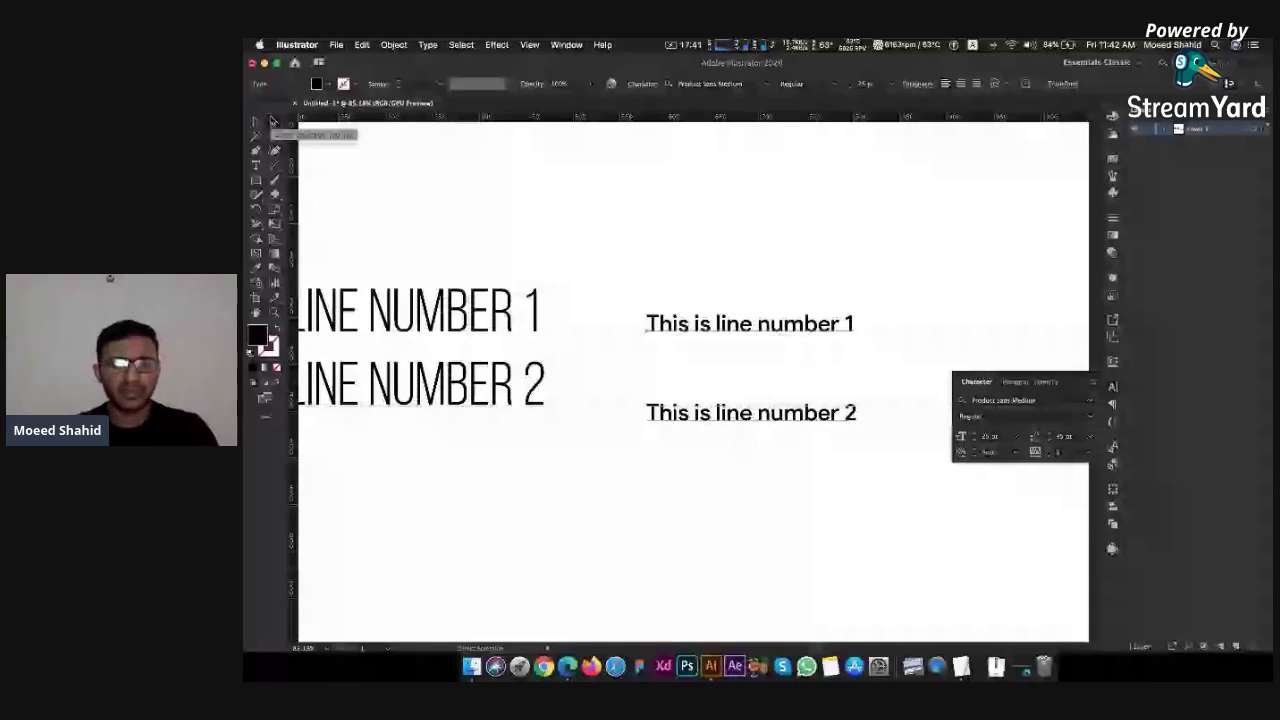
pyautogui.click(255, 120)
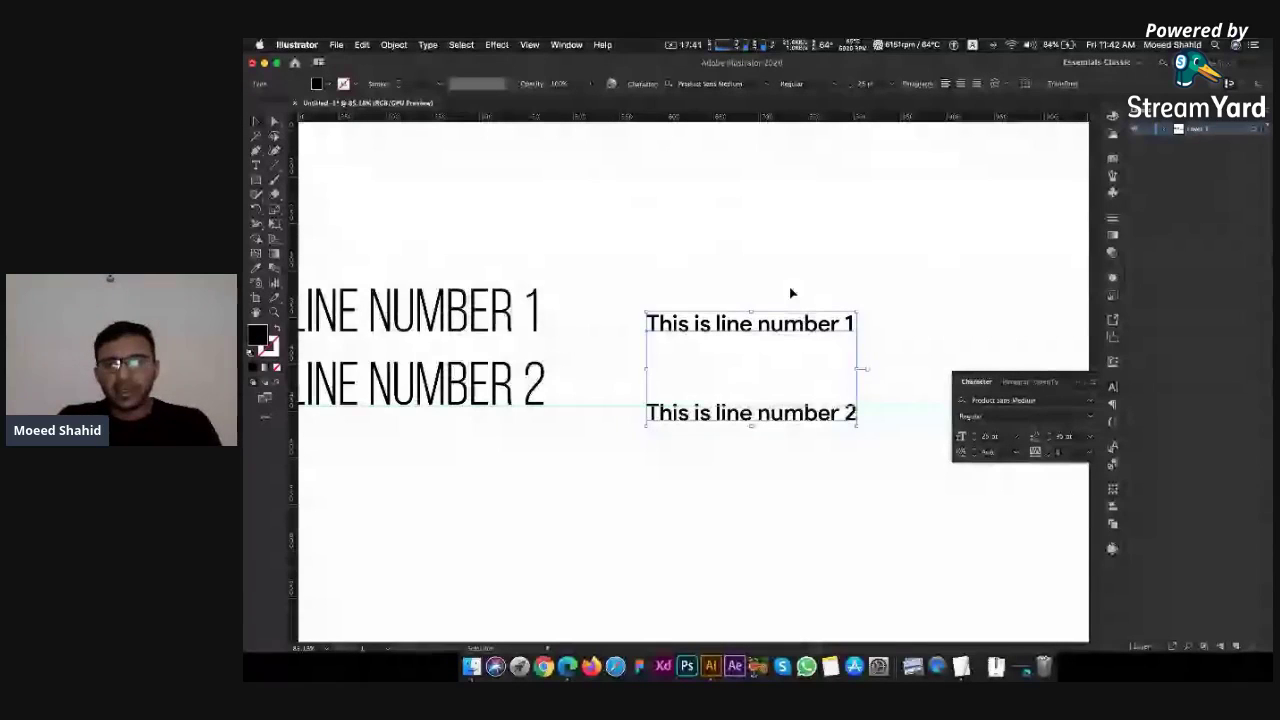
# Set the leading of the Product Sans text back to Auto
pyautogui.click(1063, 438)
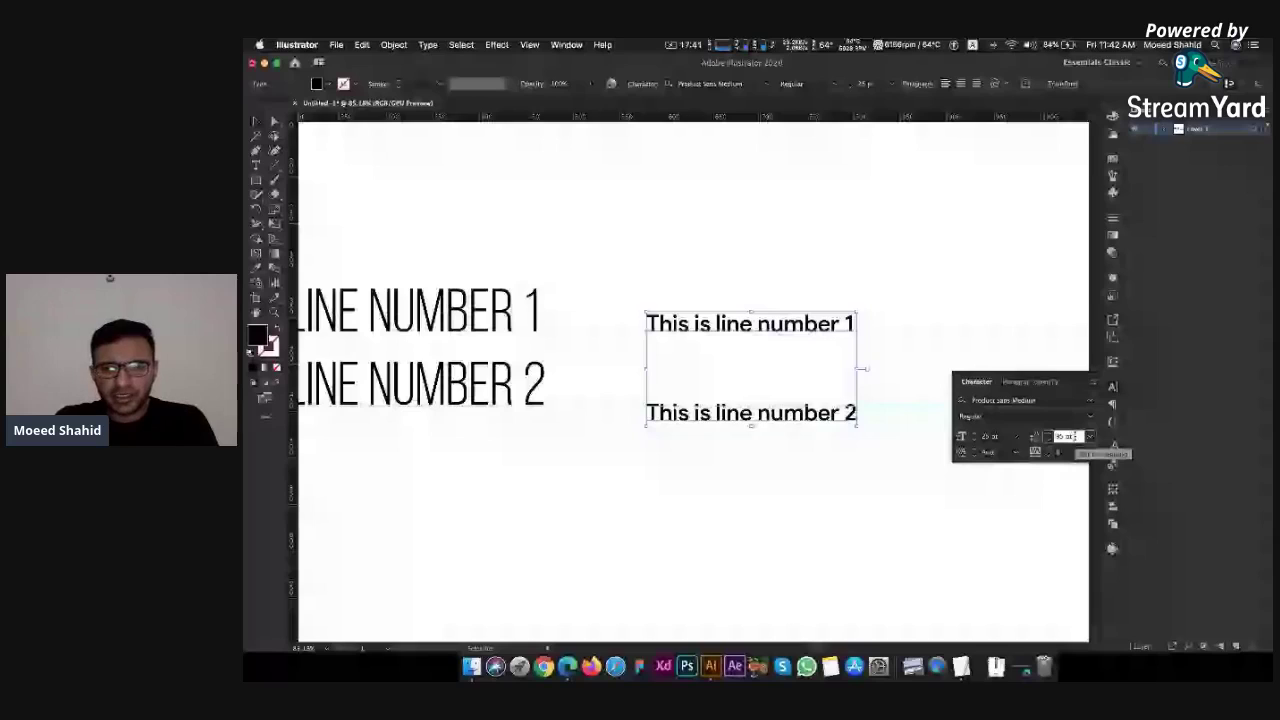
pyautogui.click(1090, 437)
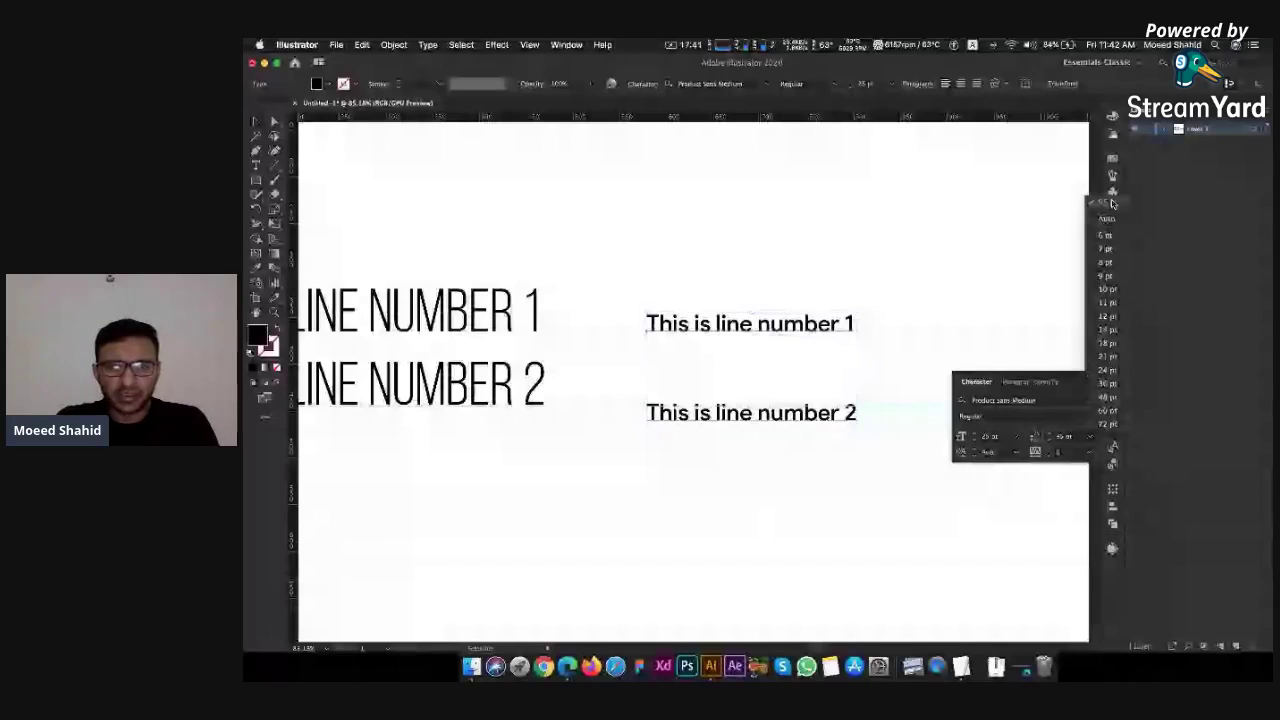
pyautogui.click(1116, 219)
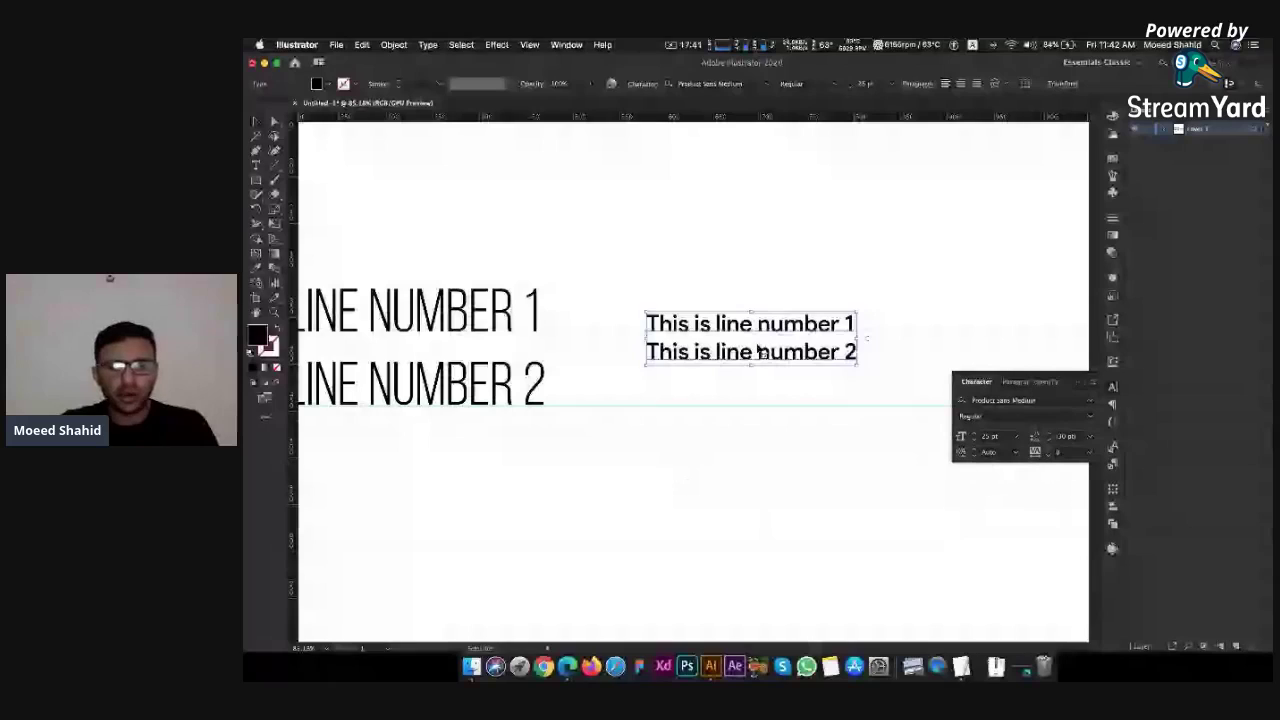
# Enlarge the Product Sans text step by step to 57 pt, reduce it to 25 pt again, and deselect it
pyautogui.hotkey('ctrl', 'shift', 'b')
pyautogui.hotkey('ctrl', 'shift', '.')
pyautogui.hotkey('ctrl', 'shift', '.')
pyautogui.hotkey('ctrl', 'shift', '.')
pyautogui.hotkey('ctrl', 'shift', '.')
pyautogui.hotkey('ctrl', 'shift', '.')
pyautogui.hotkey('ctrl', 'shift', '.')
pyautogui.hotkey('ctrl', 'shift', '.')
pyautogui.hotkey('ctrl', 'shift', '.')
pyautogui.hotkey('ctrl', 'shift', '.')
pyautogui.hotkey('ctrl', 'shift', '.')
pyautogui.hotkey('ctrl', 'shift', '.')
pyautogui.hotkey('ctrl', 'shift', '.')
pyautogui.hotkey('ctrl', 'shift', '.')
pyautogui.hotkey('ctrl', 'shift', '.')
pyautogui.hotkey('ctrl', 'shift', '.')
pyautogui.hotkey('ctrl', 'shift', '.')
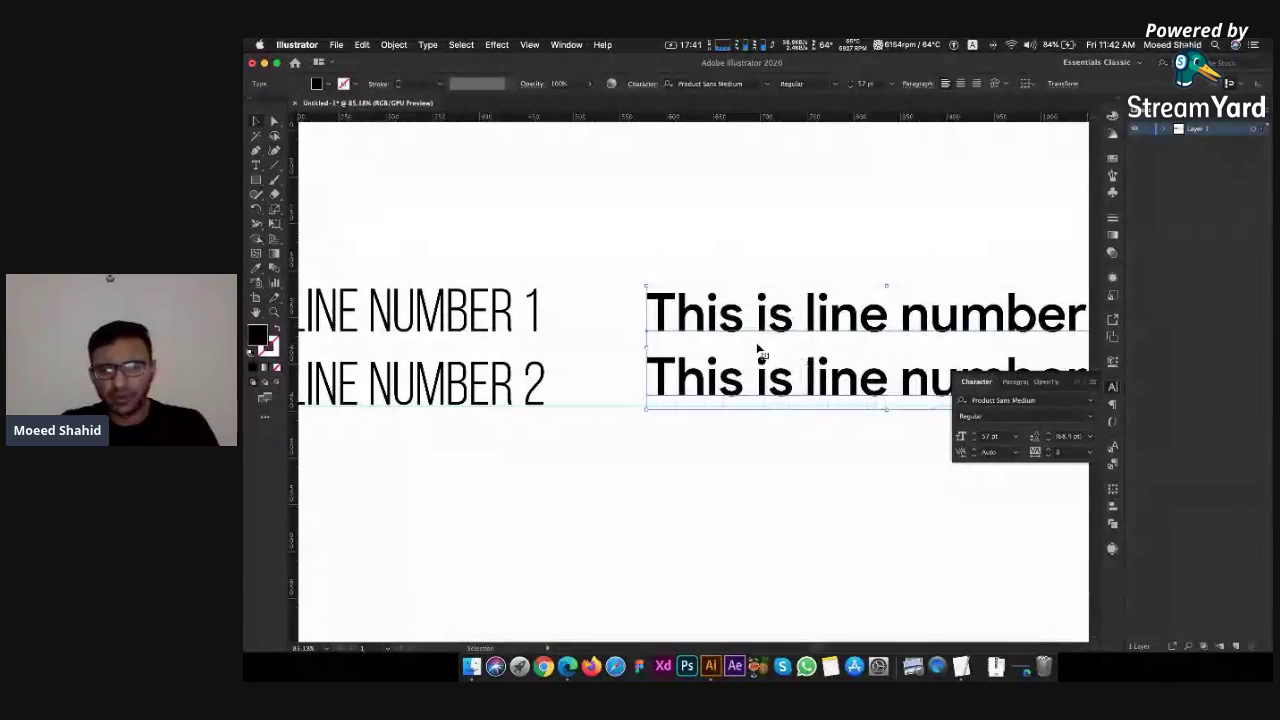
pyautogui.hotkey('ctrl', 'shift', ',')
pyautogui.hotkey('ctrl', 'shift', ',')
pyautogui.hotkey('ctrl', 'shift', ',')
pyautogui.hotkey('ctrl', 'shift', ',')
pyautogui.hotkey('ctrl', 'shift', ',')
pyautogui.hotkey('ctrl', 'shift', ',')
pyautogui.hotkey('ctrl', 'shift', ',')
pyautogui.hotkey('ctrl', 'shift', ',')
pyautogui.hotkey('ctrl', 'shift', ',')
pyautogui.hotkey('ctrl', 'shift', ',')
pyautogui.hotkey('ctrl', 'shift', ',')
pyautogui.hotkey('ctrl', 'shift', ',')
pyautogui.hotkey('ctrl', 'shift', ',')
pyautogui.hotkey('ctrl', 'shift', ',')
pyautogui.hotkey('ctrl', 'shift', ',')
pyautogui.hotkey('ctrl', 'shift', ',')
pyautogui.click(727, 453)
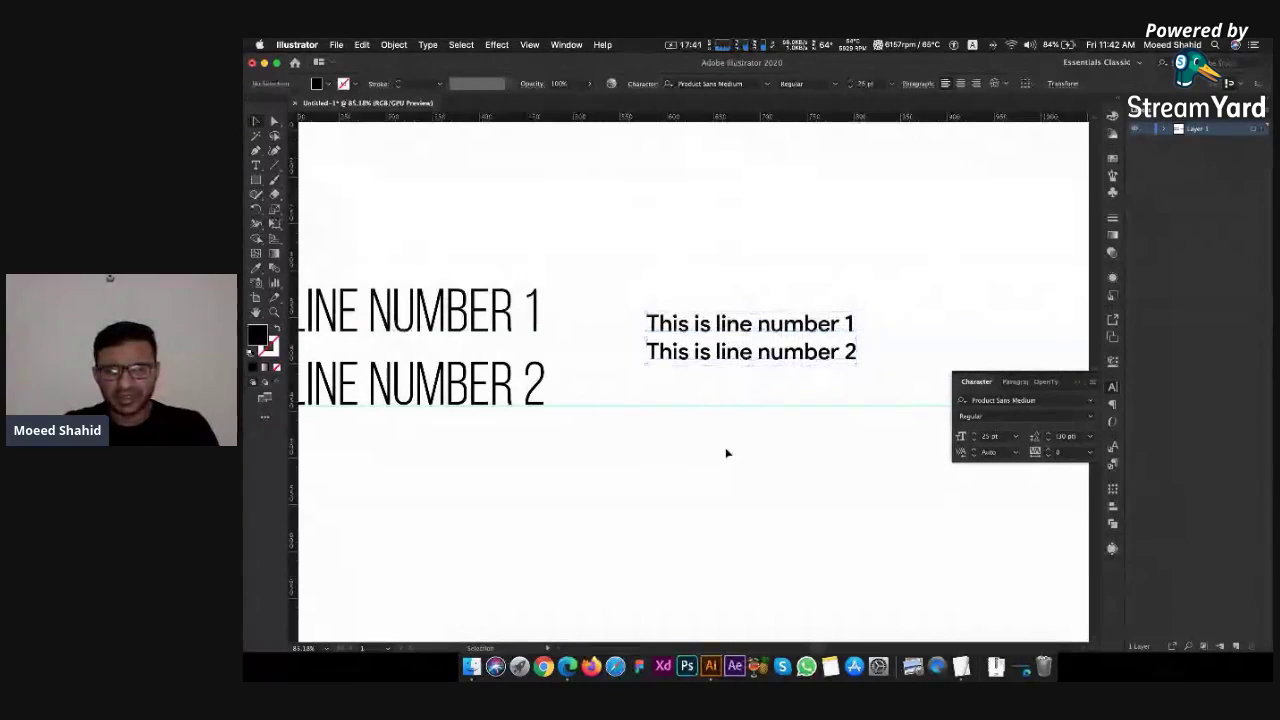
# Set the font size of the Product Sans text to 85 pt, undoing and redoing the change to compare the automatic leading
pyautogui.click(777, 326)
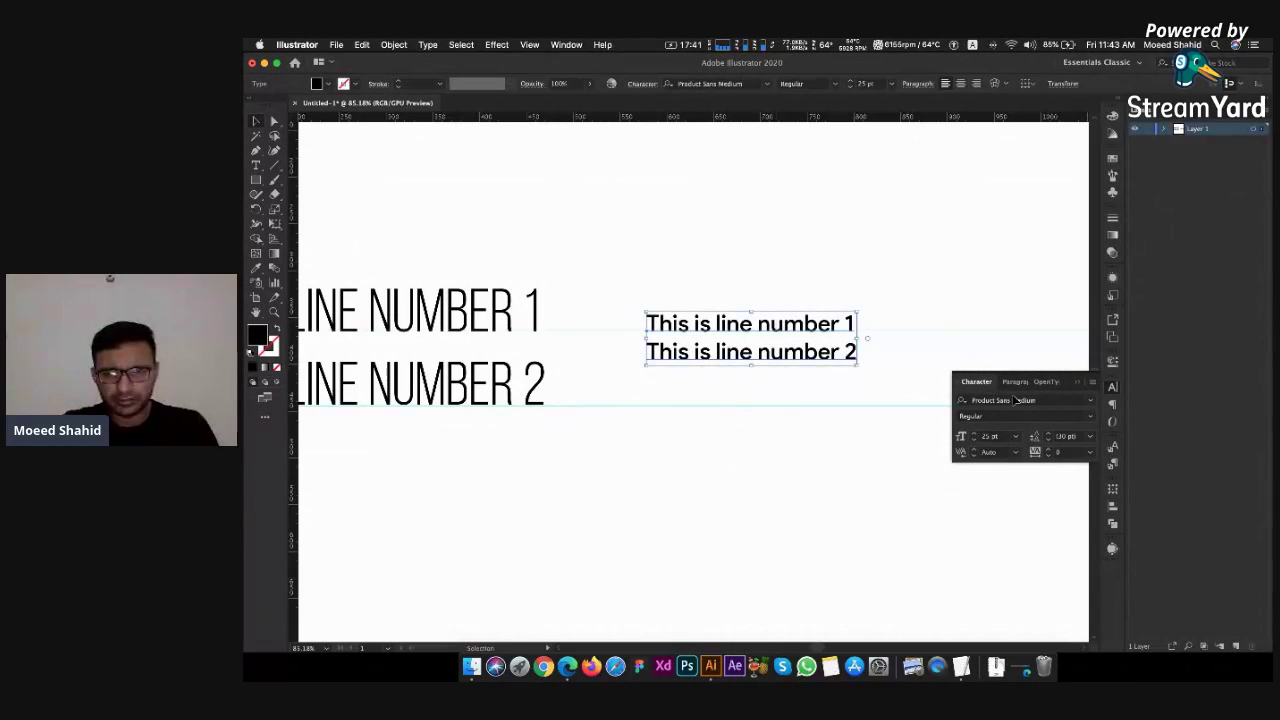
pyautogui.click(998, 438)
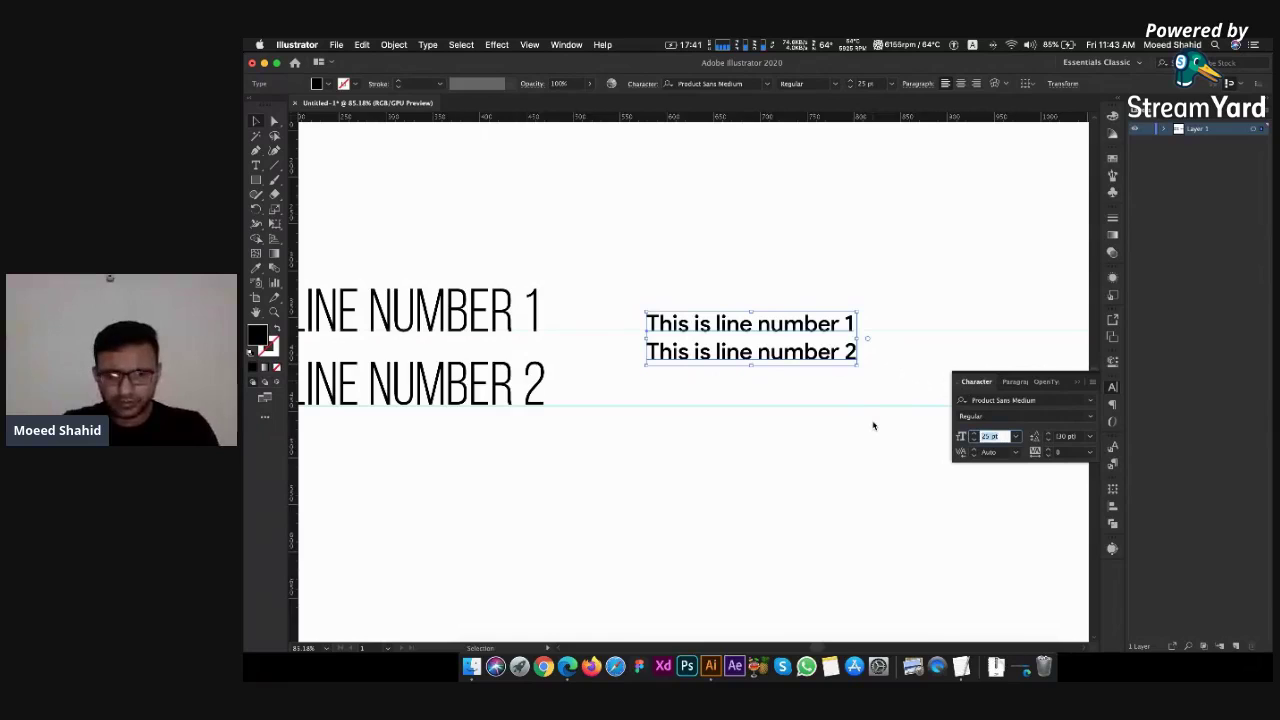
pyautogui.write('45')
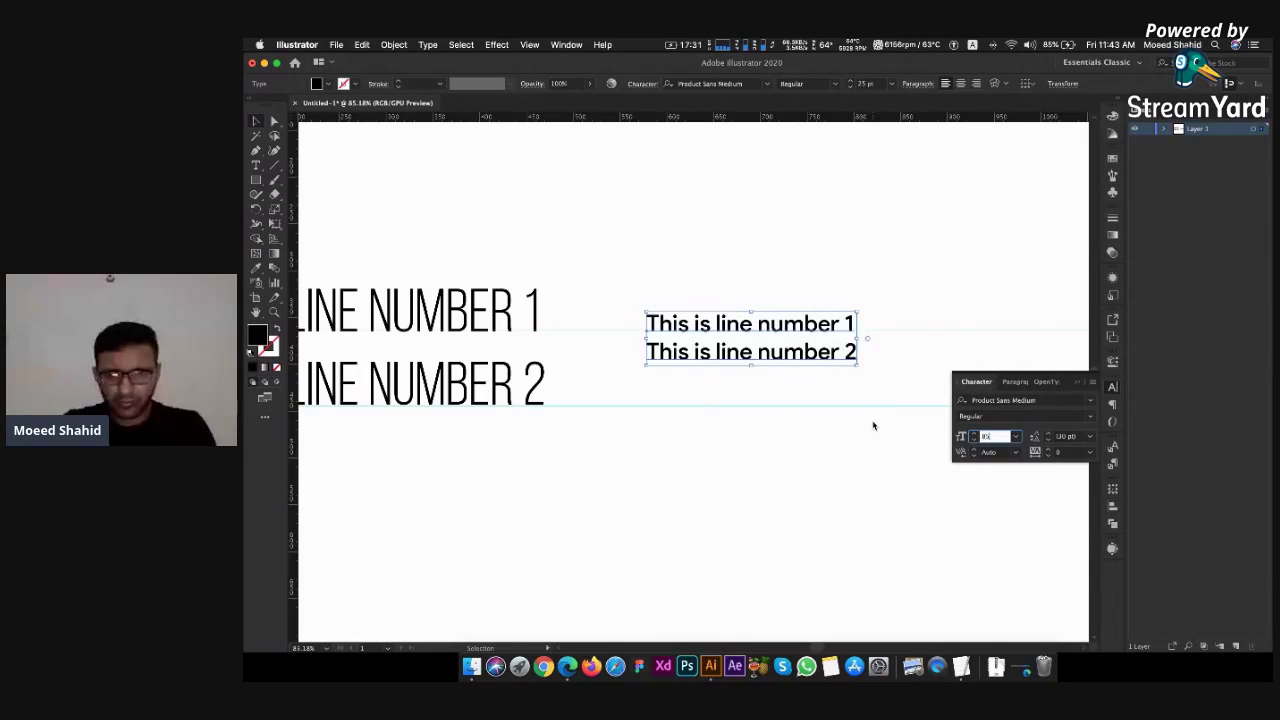
pyautogui.press('Return')
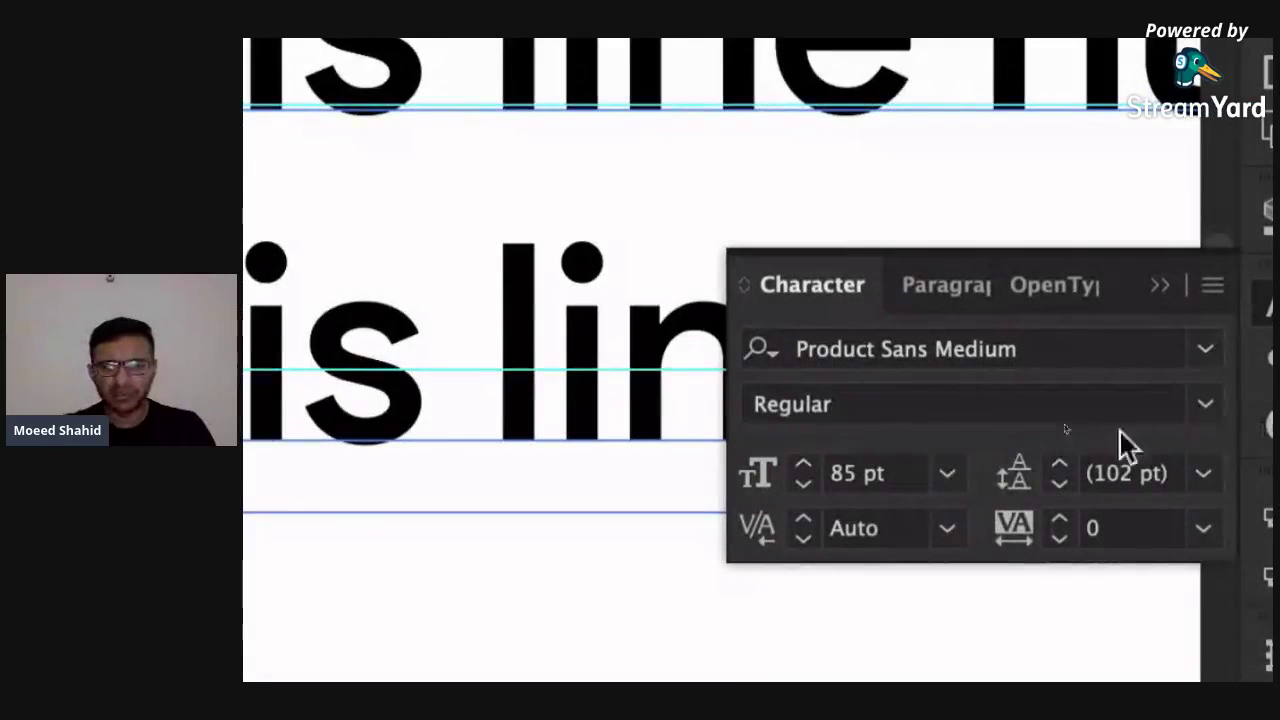
pyautogui.hotkey('ctrl', 'z')
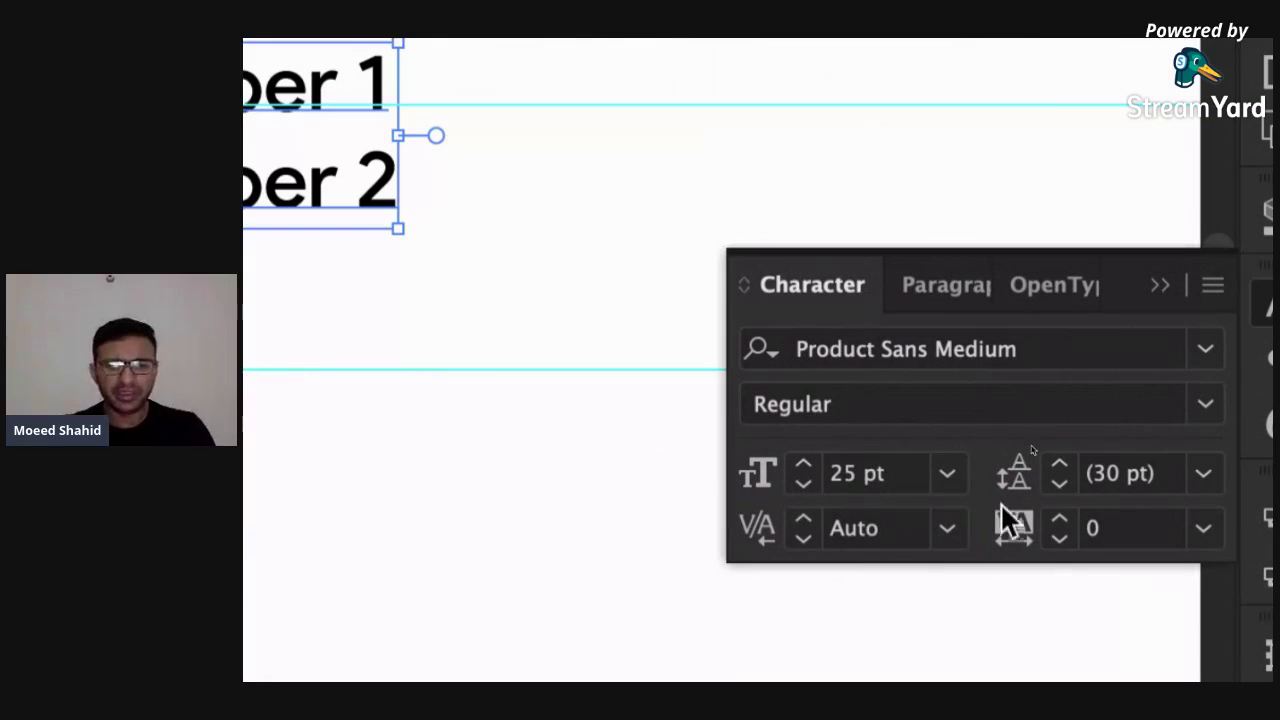
pyautogui.hotkey('ctrl', 'shift', 'z')
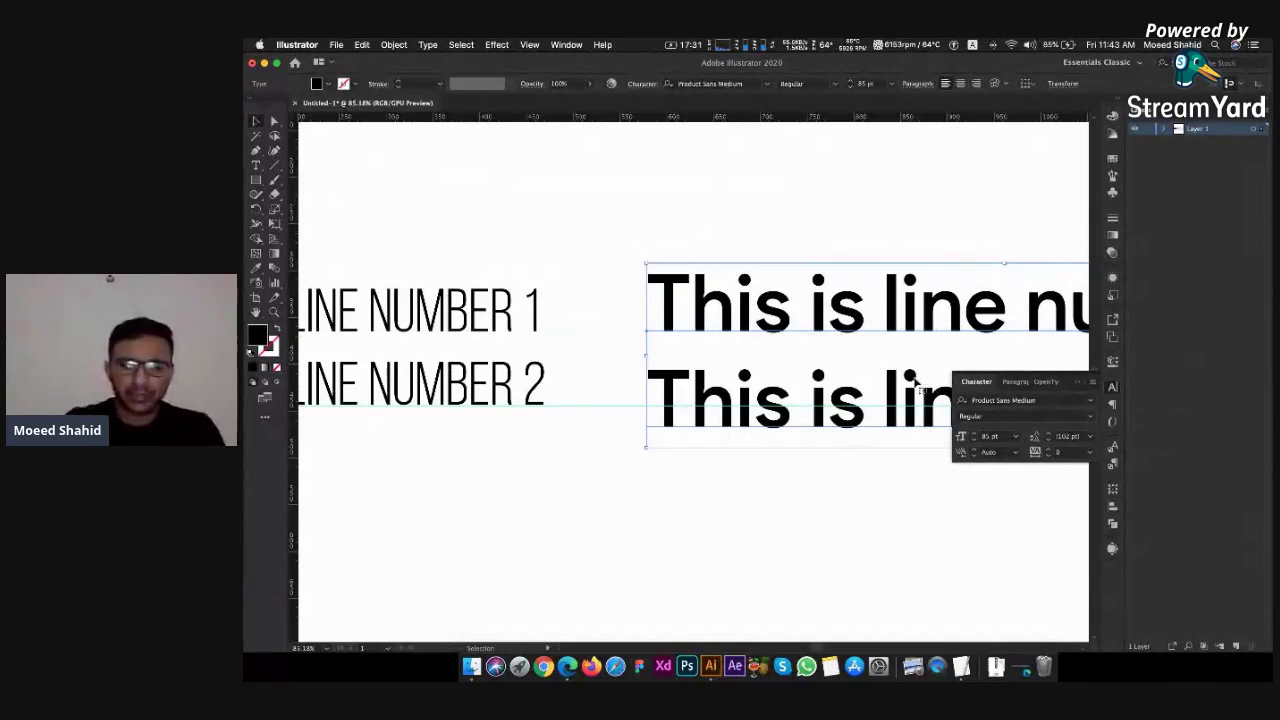
pyautogui.scroll(-5, 915, 382)
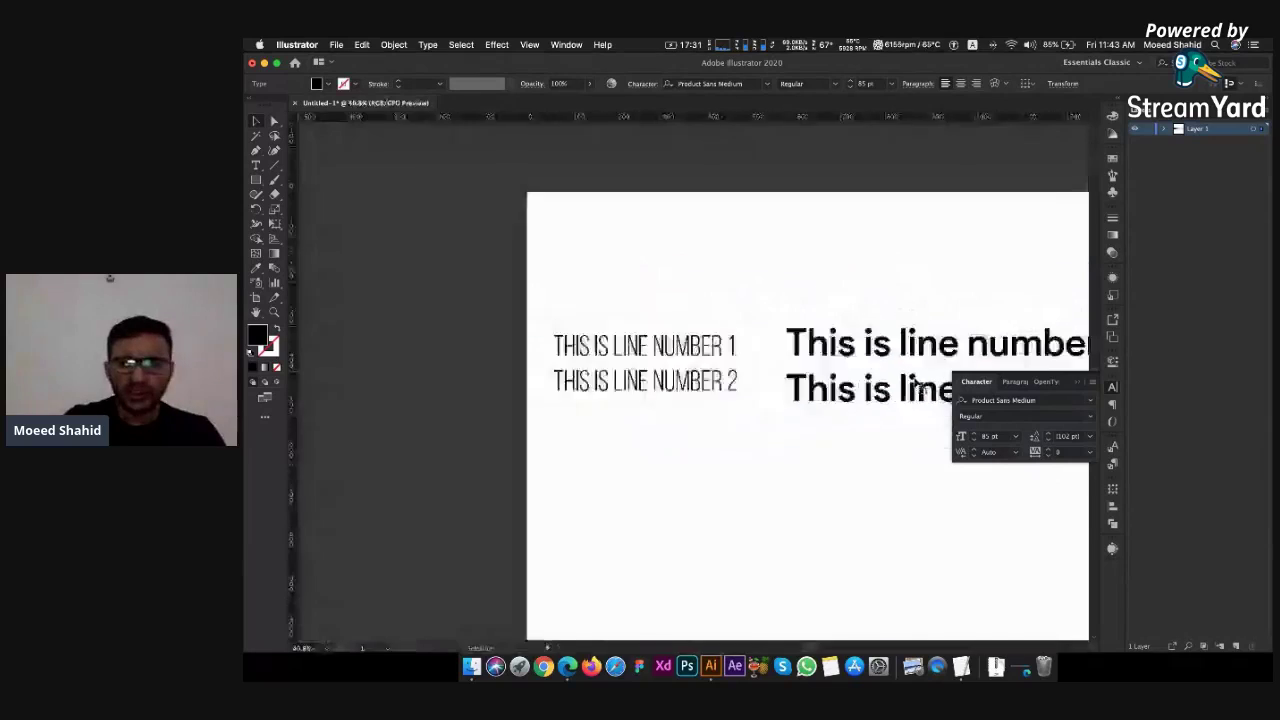
pyautogui.click(1080, 386)
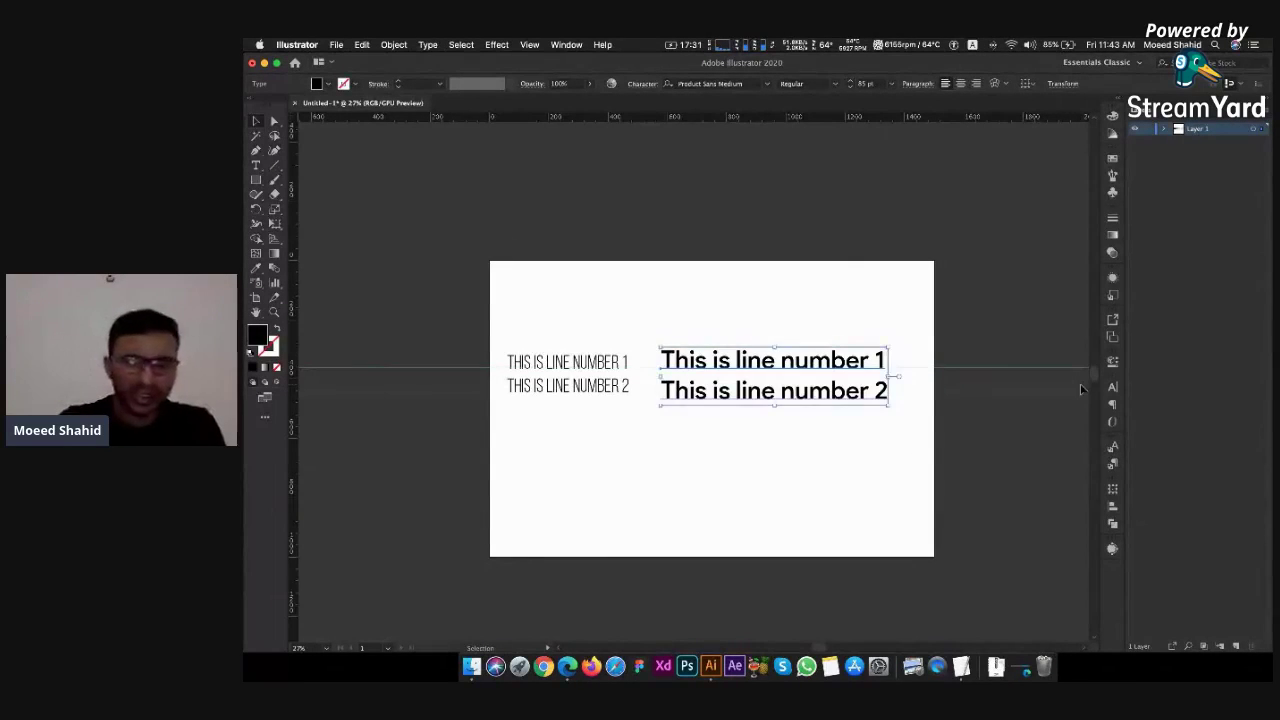
# Create a new document 1000 px wide and 1000 px high
pyautogui.press('super+n')
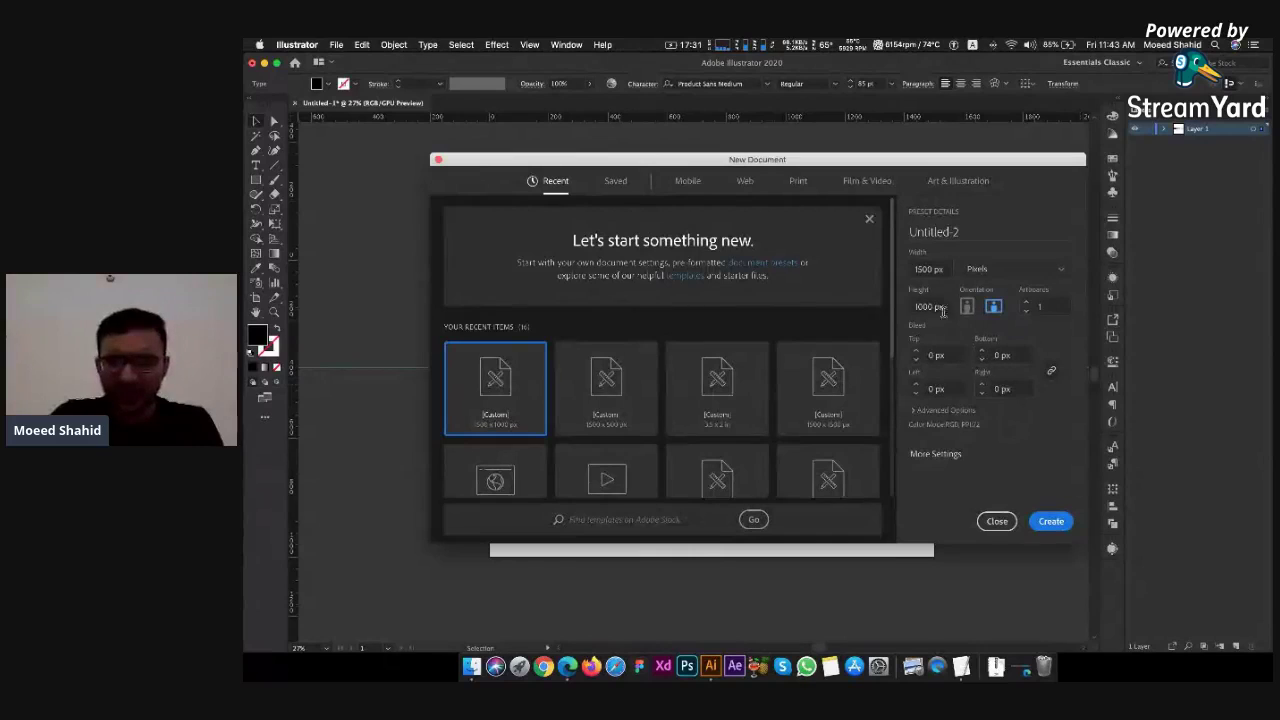
pyautogui.moveTo(942, 270); pyautogui.dragTo(898, 270)
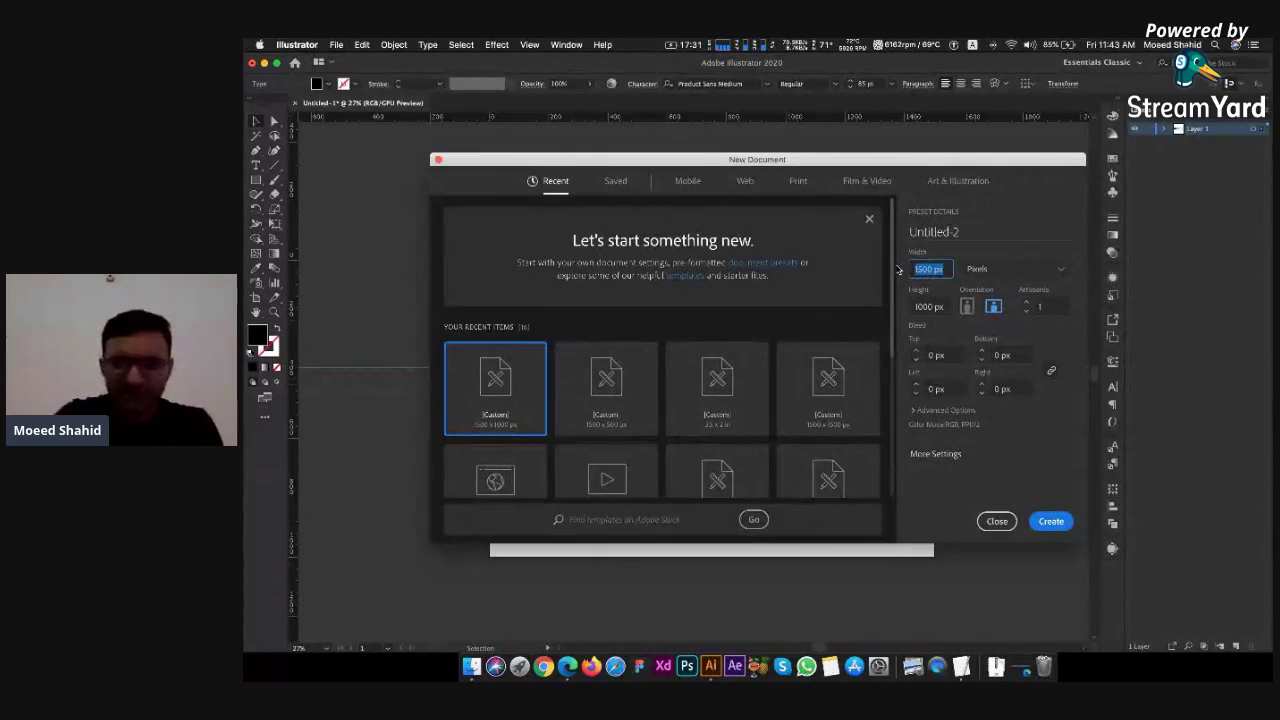
pyautogui.write('1000')
pyautogui.press('Return')
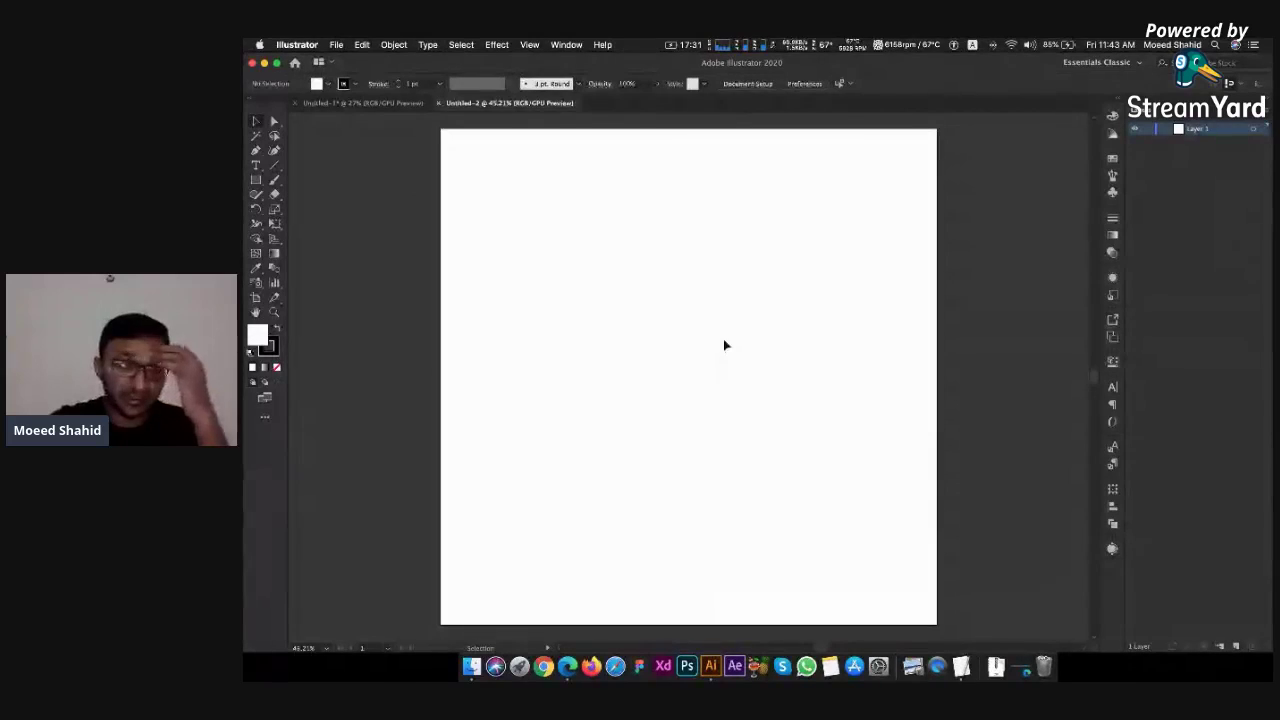
# Draw a rectangle about 666 by 301 px at the artboard's upper-left corner, with a black fill and no stroke
pyautogui.click(256, 180)
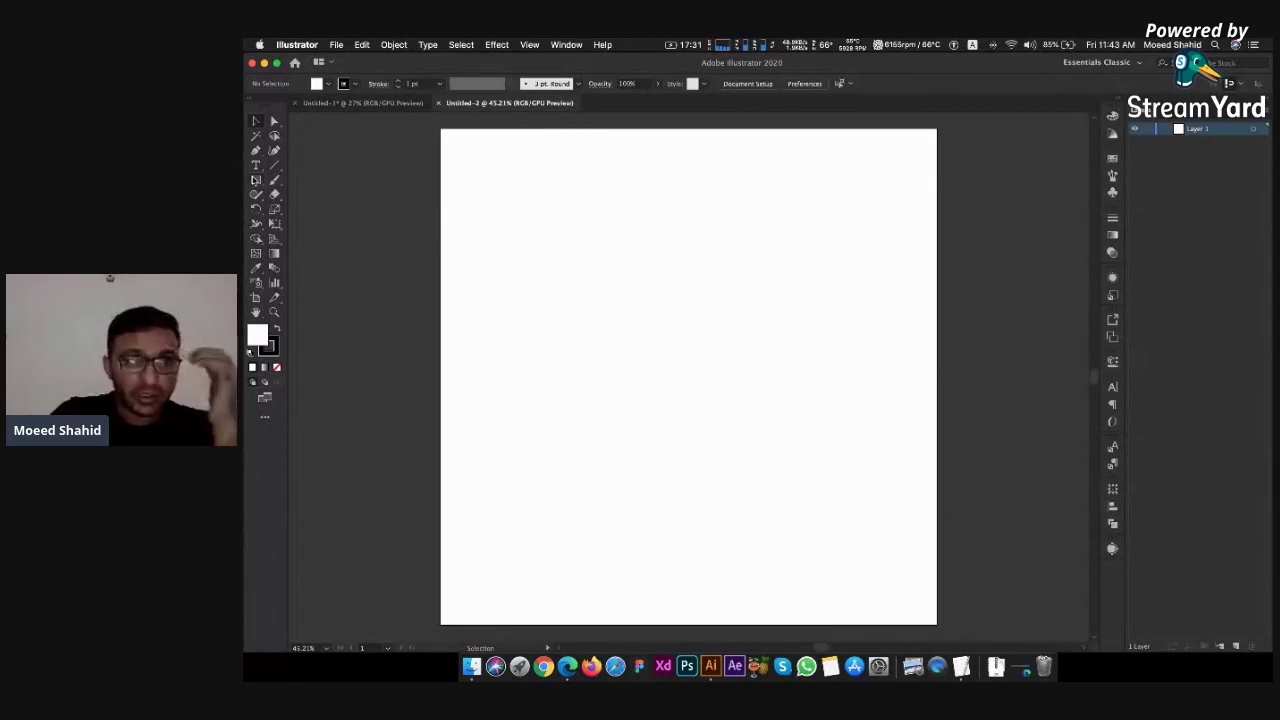
pyautogui.moveTo(449, 139)
pyautogui.mouseDown()
pyautogui.moveTo(515, 198)
pyautogui.moveTo(751, 297)
pyautogui.mouseUp()
pyautogui.press('cmd+z')
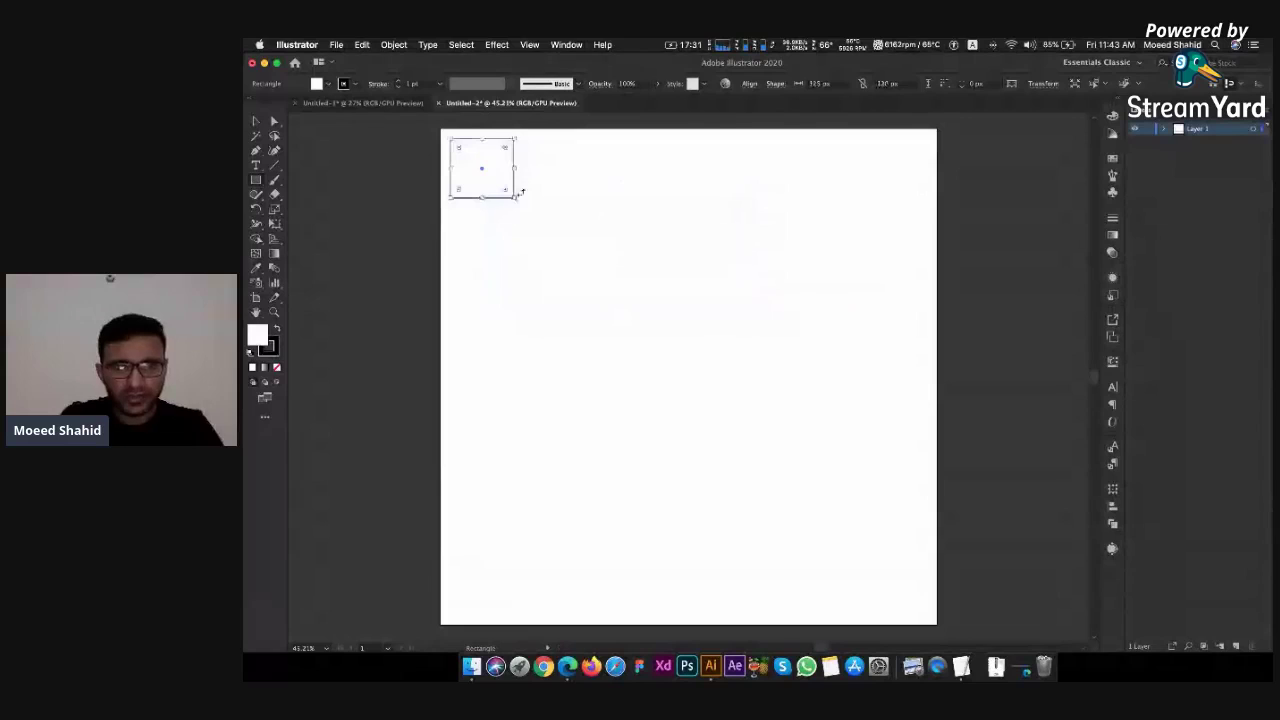
pyautogui.moveTo(450, 139); pyautogui.dragTo(784, 289)
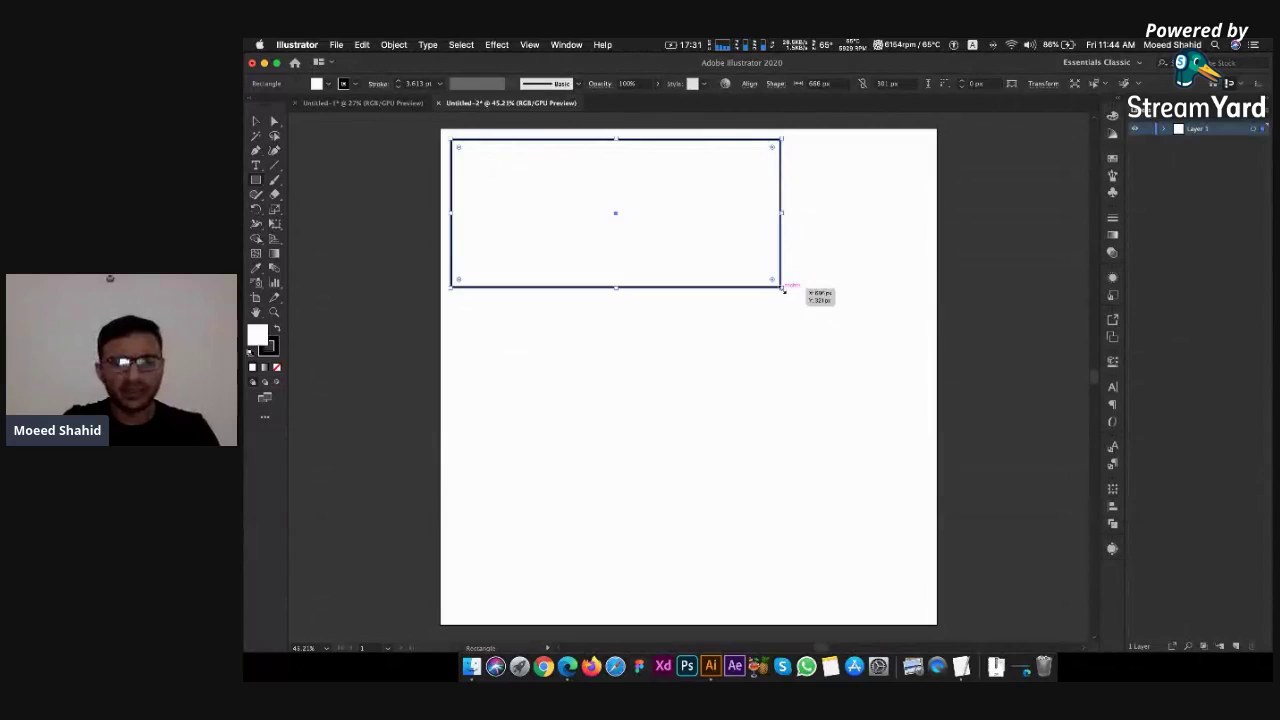
pyautogui.hotkey('shift', 'x')
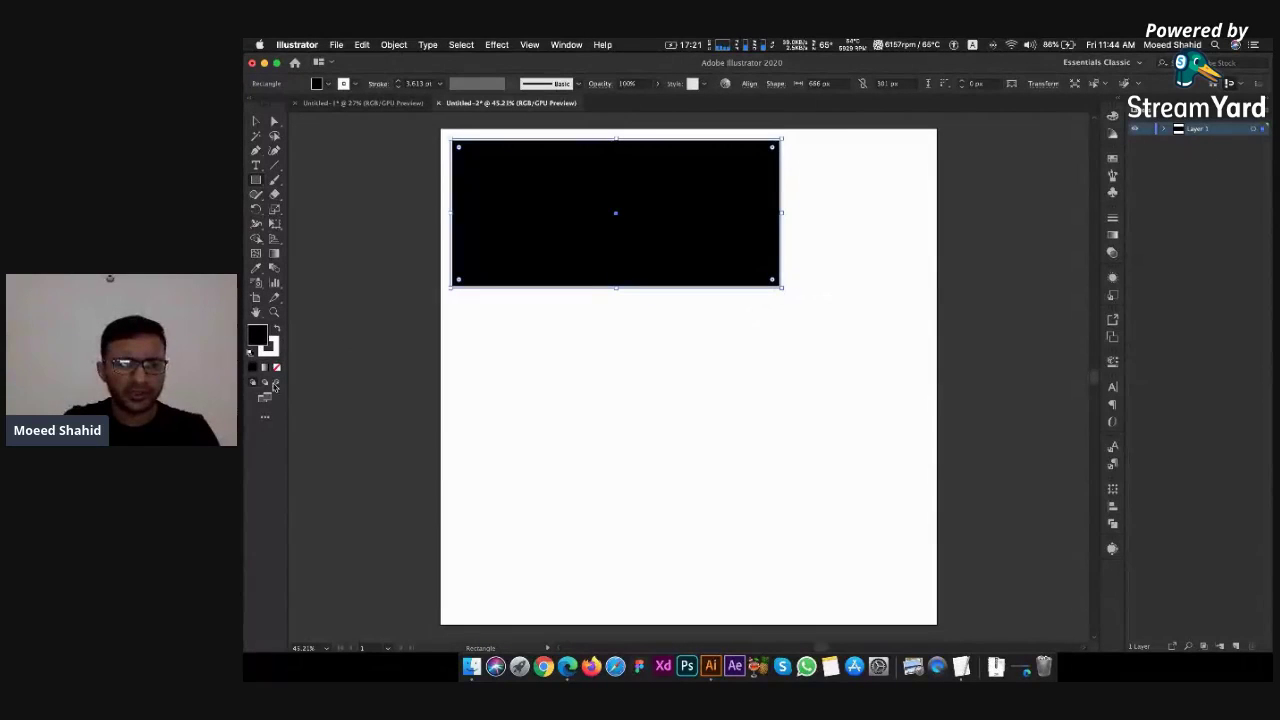
pyautogui.click(277, 351)
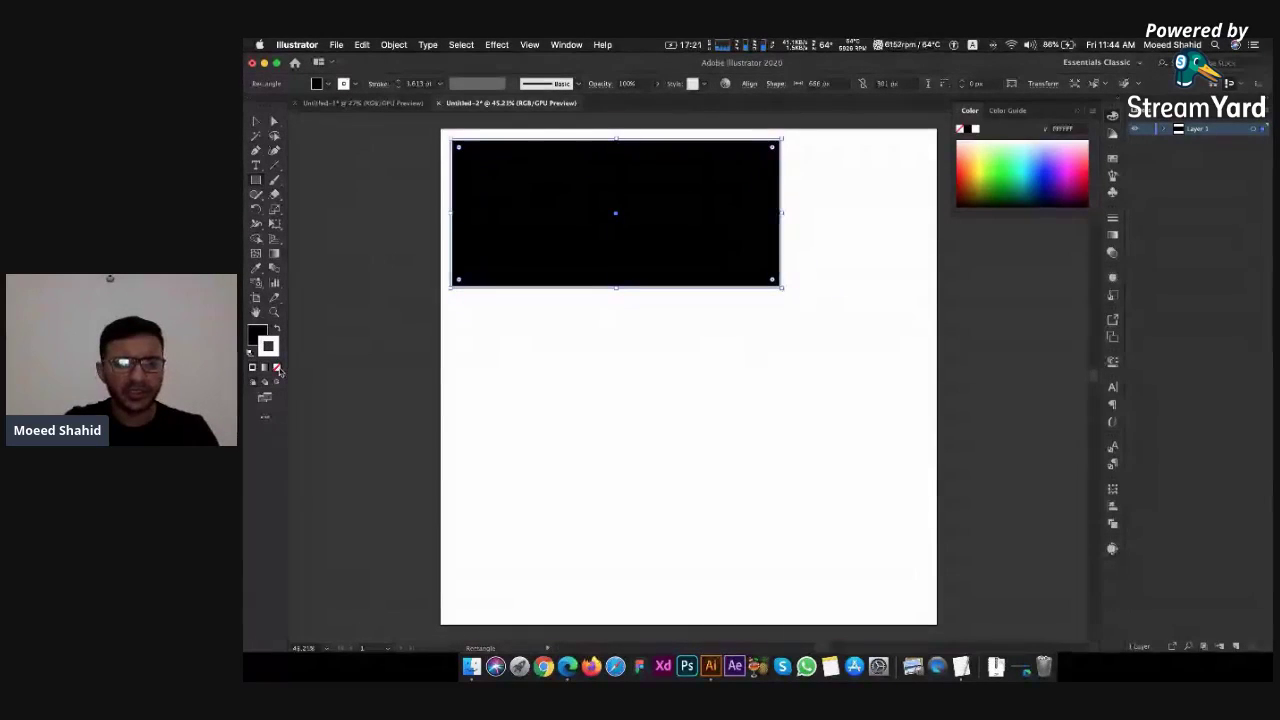
pyautogui.click(277, 368)
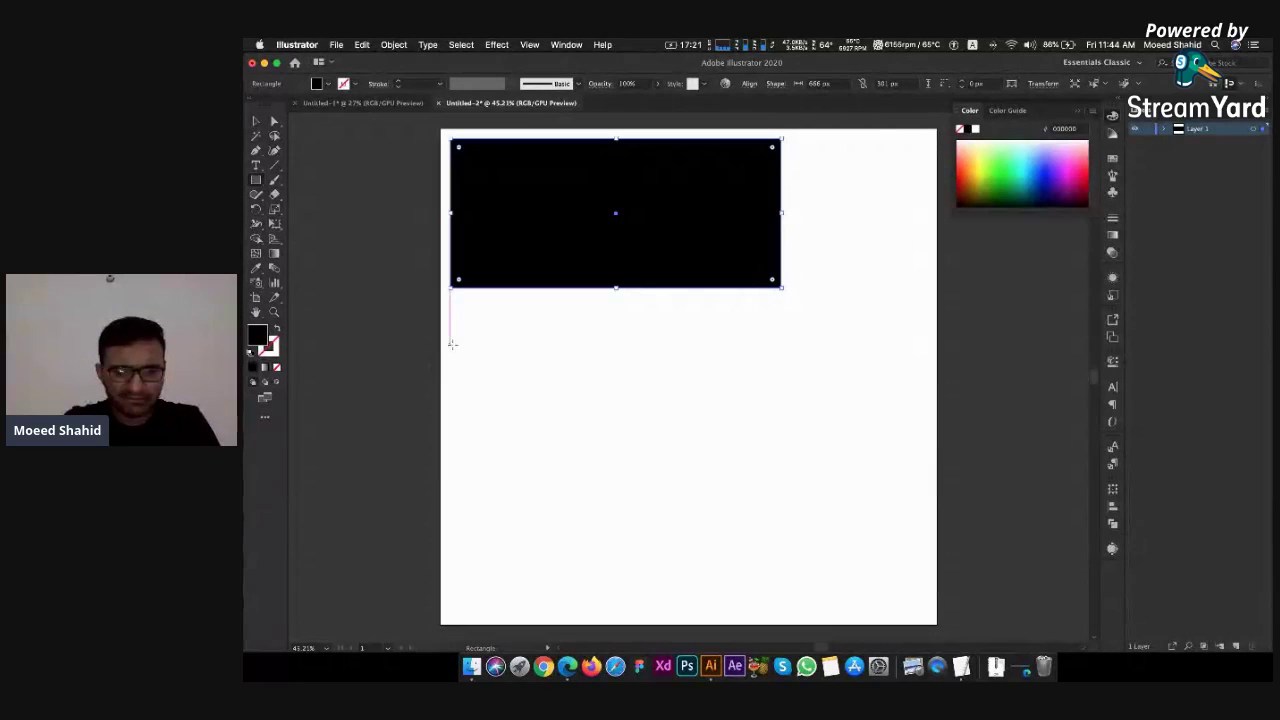
# Draw a second black rectangle about 949 by 304 px below the first one, aligned with its left edge
pyautogui.moveTo(452, 344); pyautogui.dragTo(921, 495)
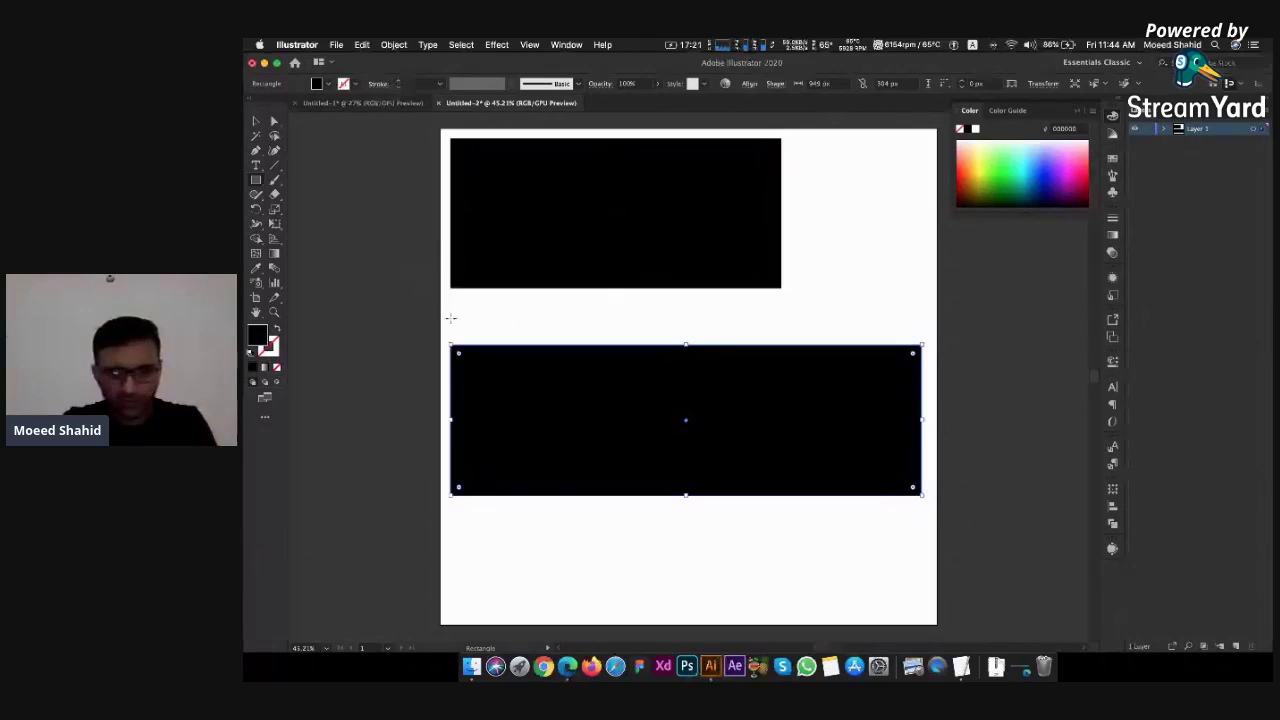
pyautogui.press('v')
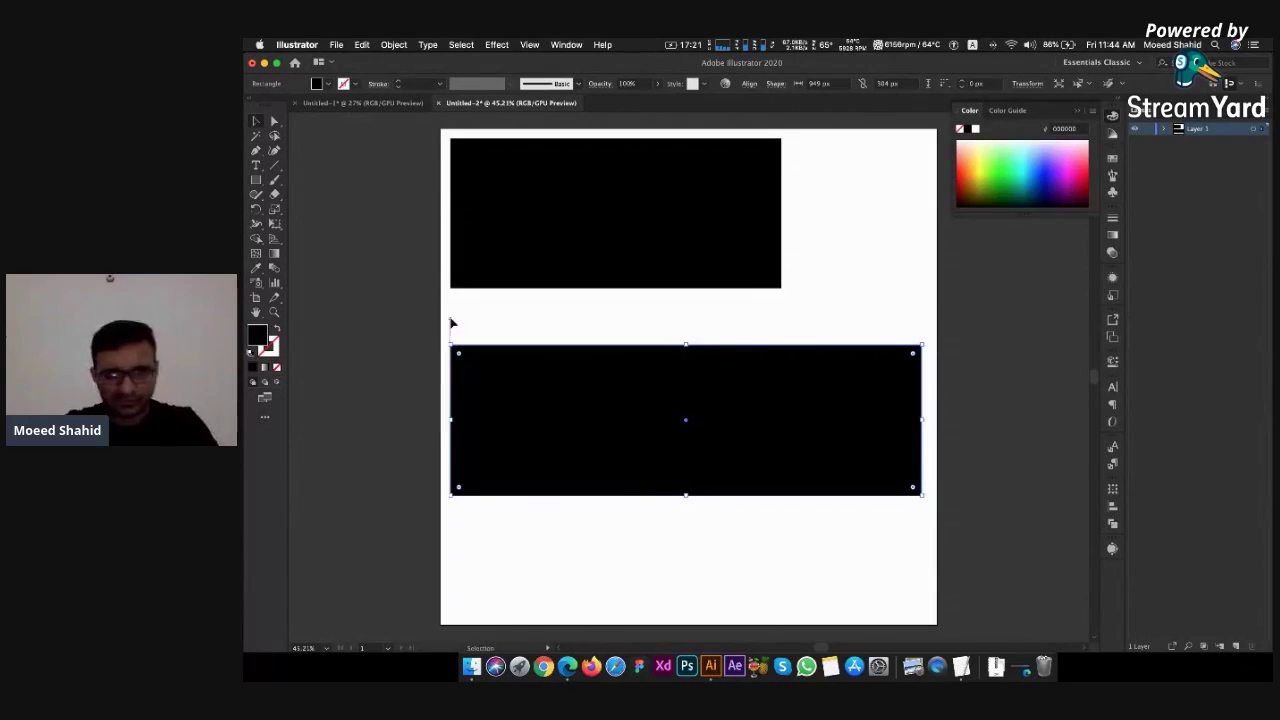
# Duplicate the wide lower rectangle and place the copy directly below the original with a narrow gap
pyautogui.press('Down')
pyautogui.press('Down')
pyautogui.press('Down')
pyautogui.press('Down')
pyautogui.press('Down')
pyautogui.press('Down')
pyautogui.press('Down')
pyautogui.press('Down')
pyautogui.press('Down')
pyautogui.press('Down')
pyautogui.press('Down')
pyautogui.press('Down')
pyautogui.press('Down')
pyautogui.press('Down')
pyautogui.press('Down')
pyautogui.press('Down')
pyautogui.press('Down')
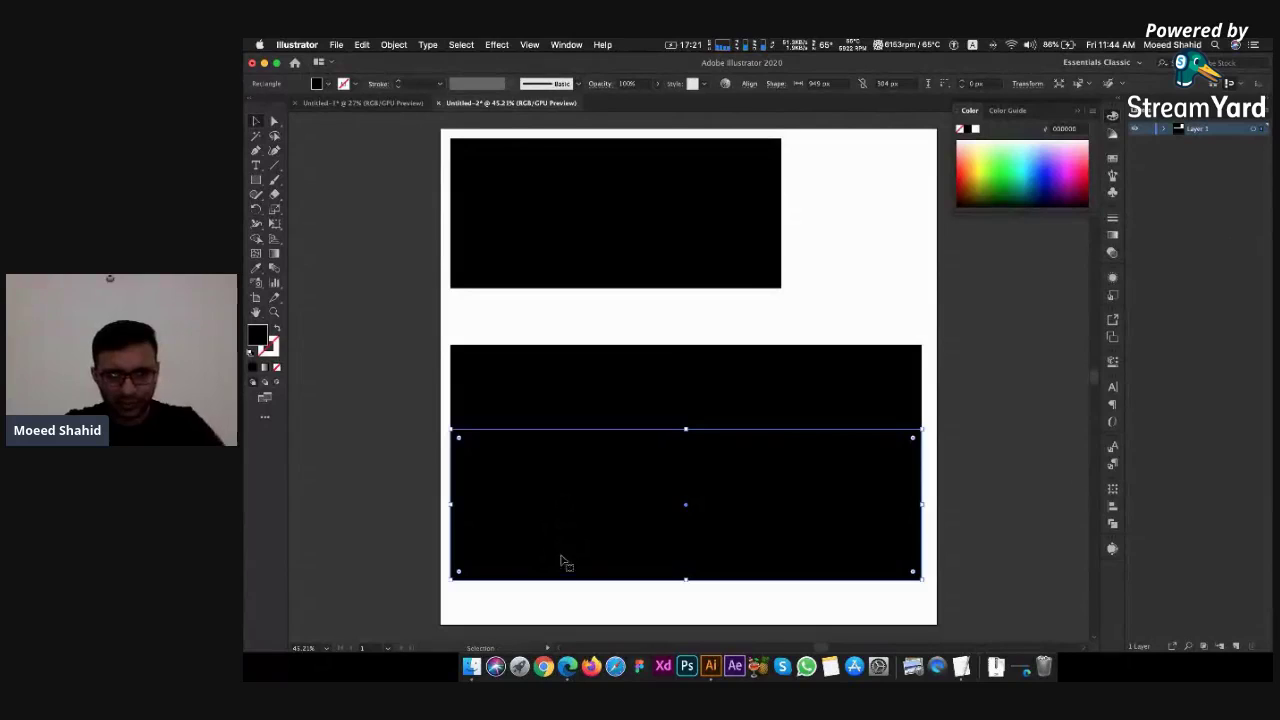
pyautogui.press('super+shift+a')
pyautogui.moveTo(566, 554); pyautogui.dragTo(568, 596)
pyautogui.scroll(-3, 566, 598)
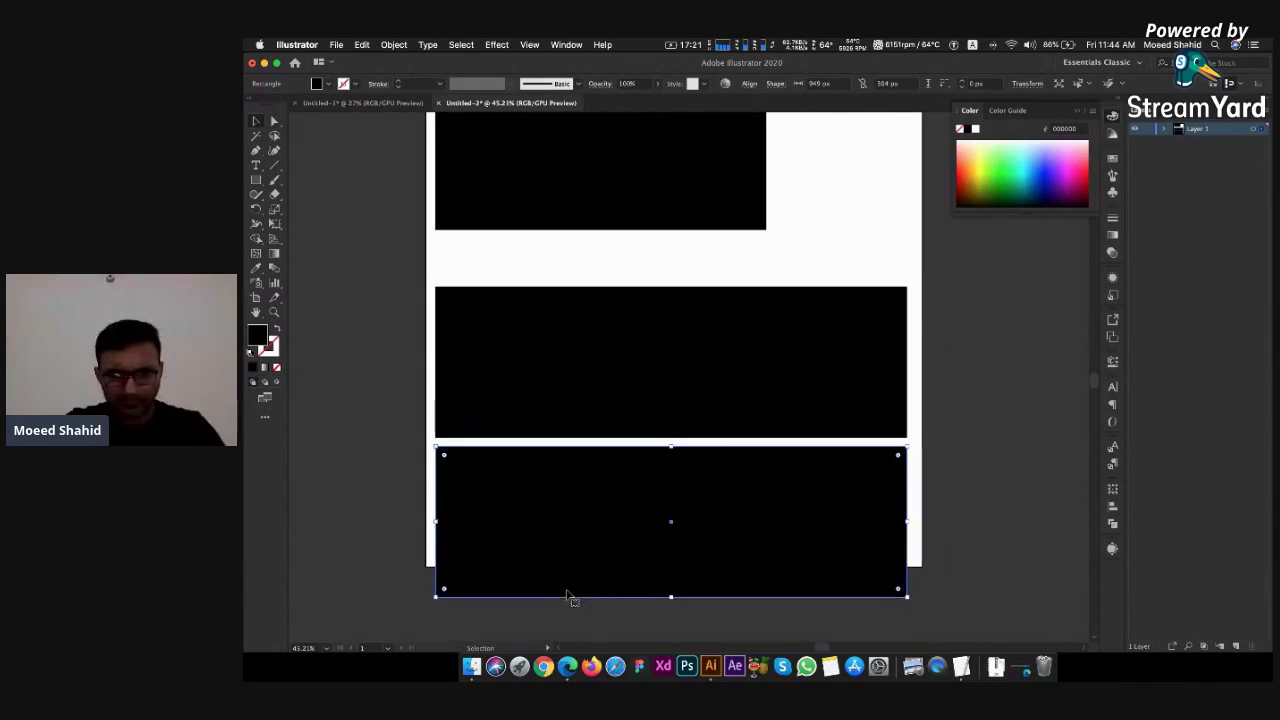
# Shrink the copy to about 553 by 219 px and place a duplicate about 372 px wide beside it, ending at the wide rectangle's right edge
pyautogui.moveTo(907, 596); pyautogui.dragTo(710, 556)
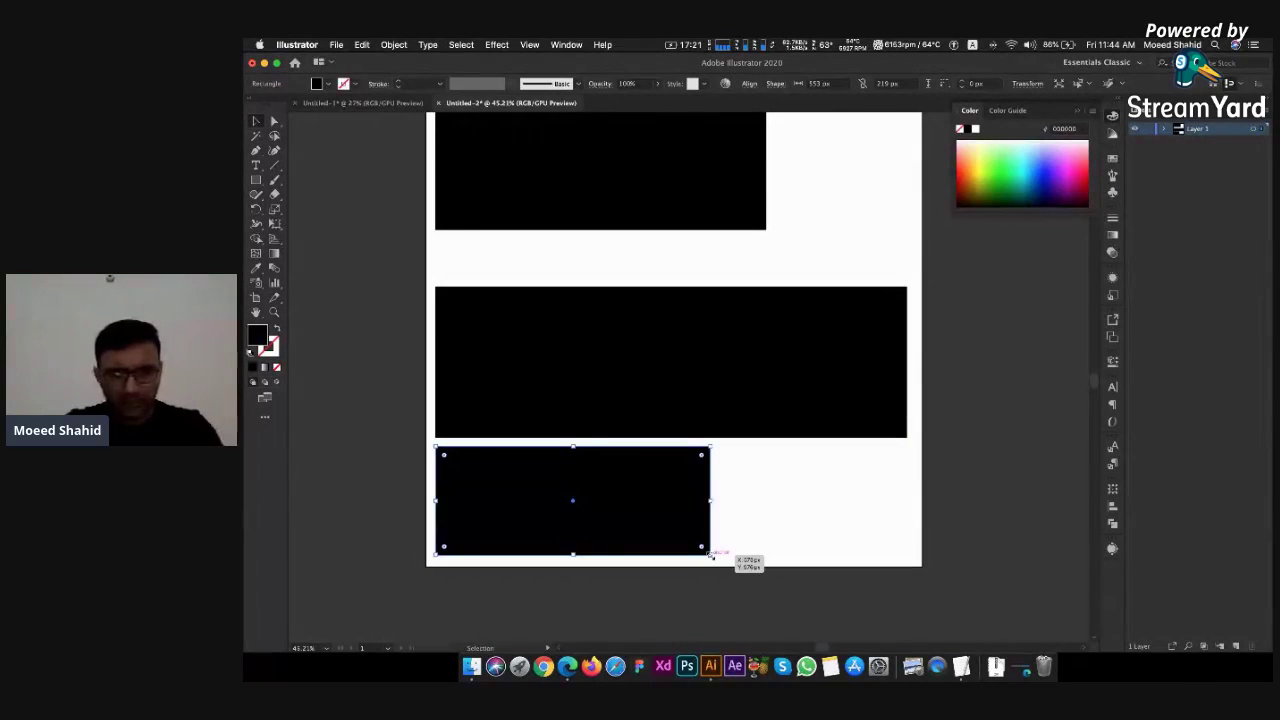
pyautogui.press('super')
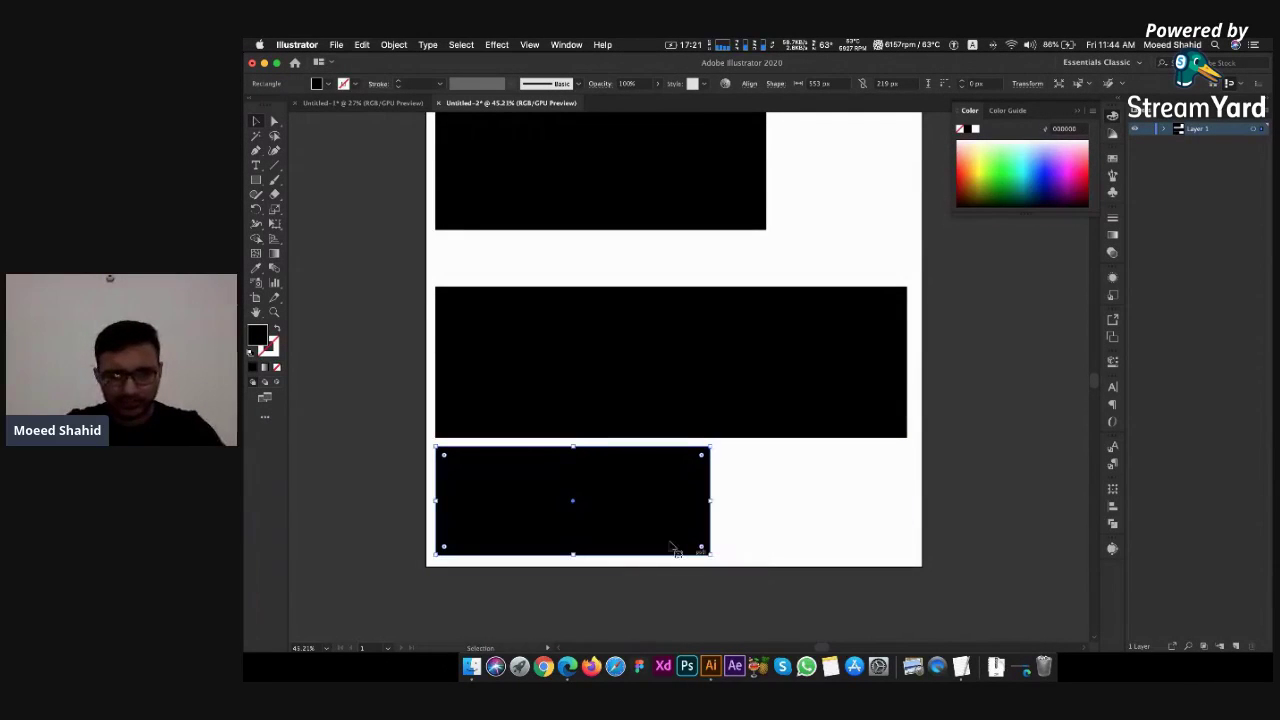
pyautogui.moveTo(678, 525); pyautogui.dragTo(871, 520)
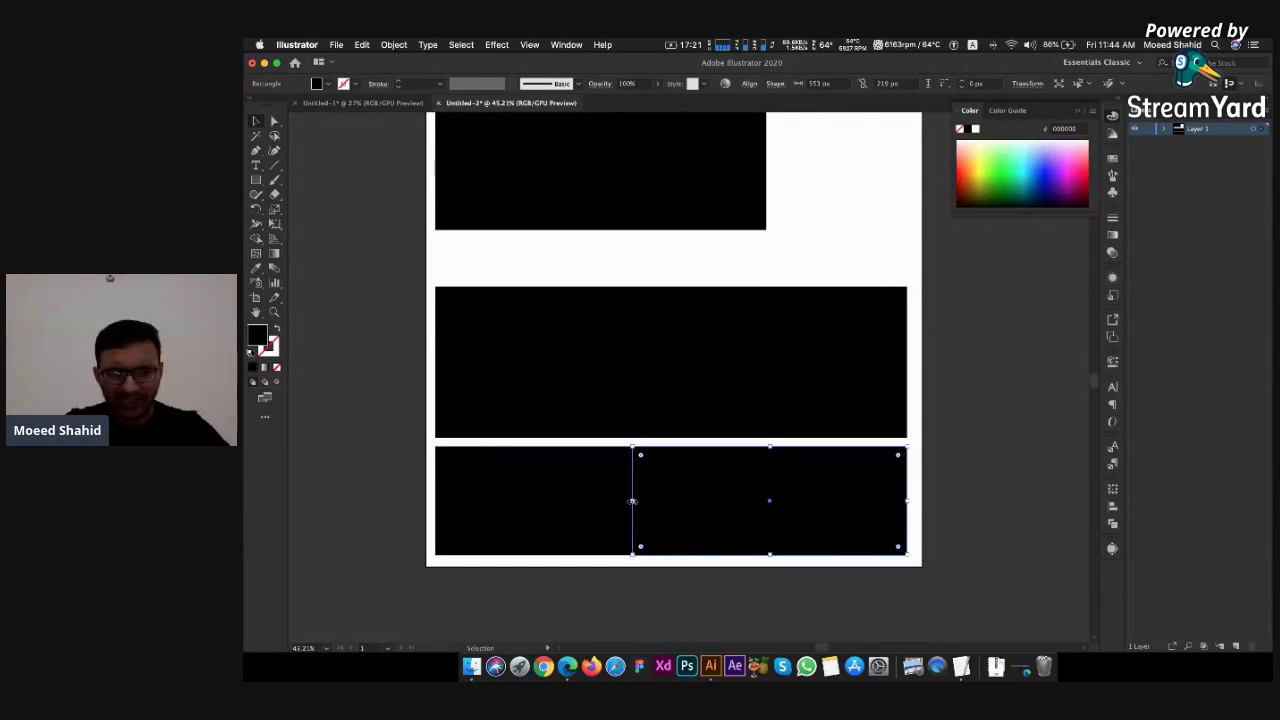
pyautogui.moveTo(632, 500); pyautogui.dragTo(722, 497)
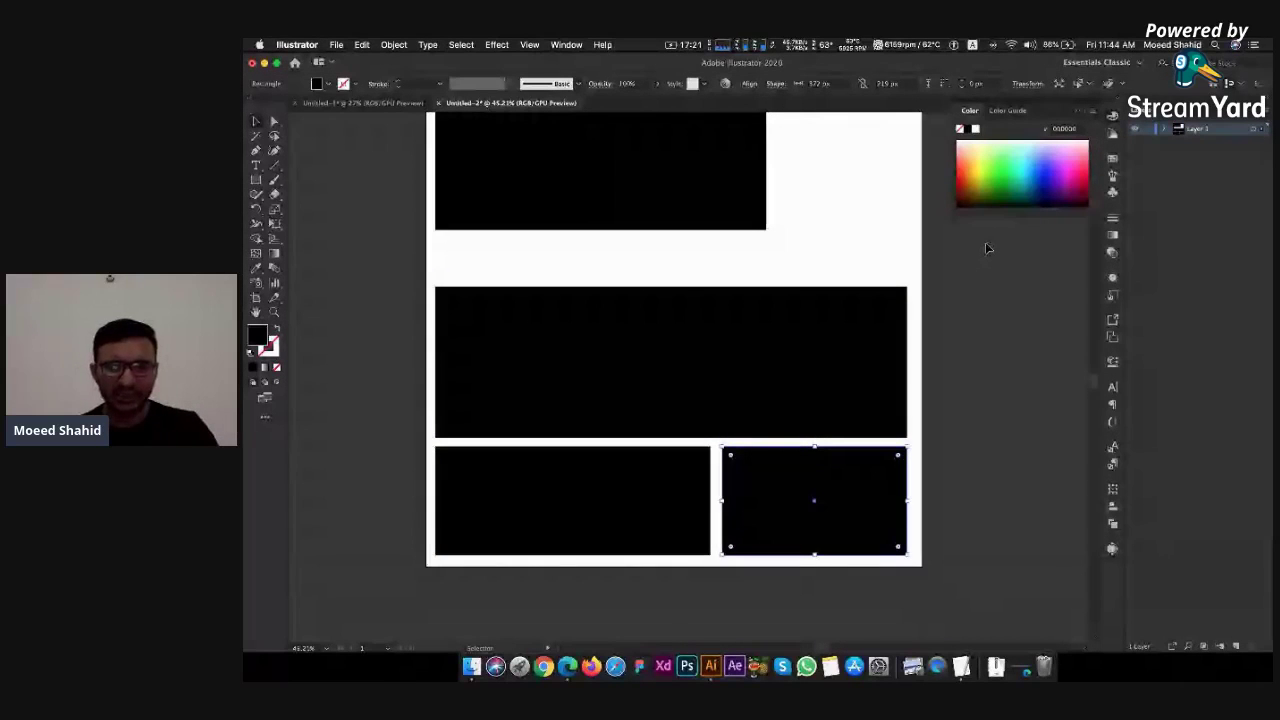
# Reduce the height of the rectangle at the artboard's upper-left corner to about 279 px
pyautogui.scroll(2, 751, 363)
pyautogui.click(751, 363)
pyautogui.scroll(3, 744, 375)
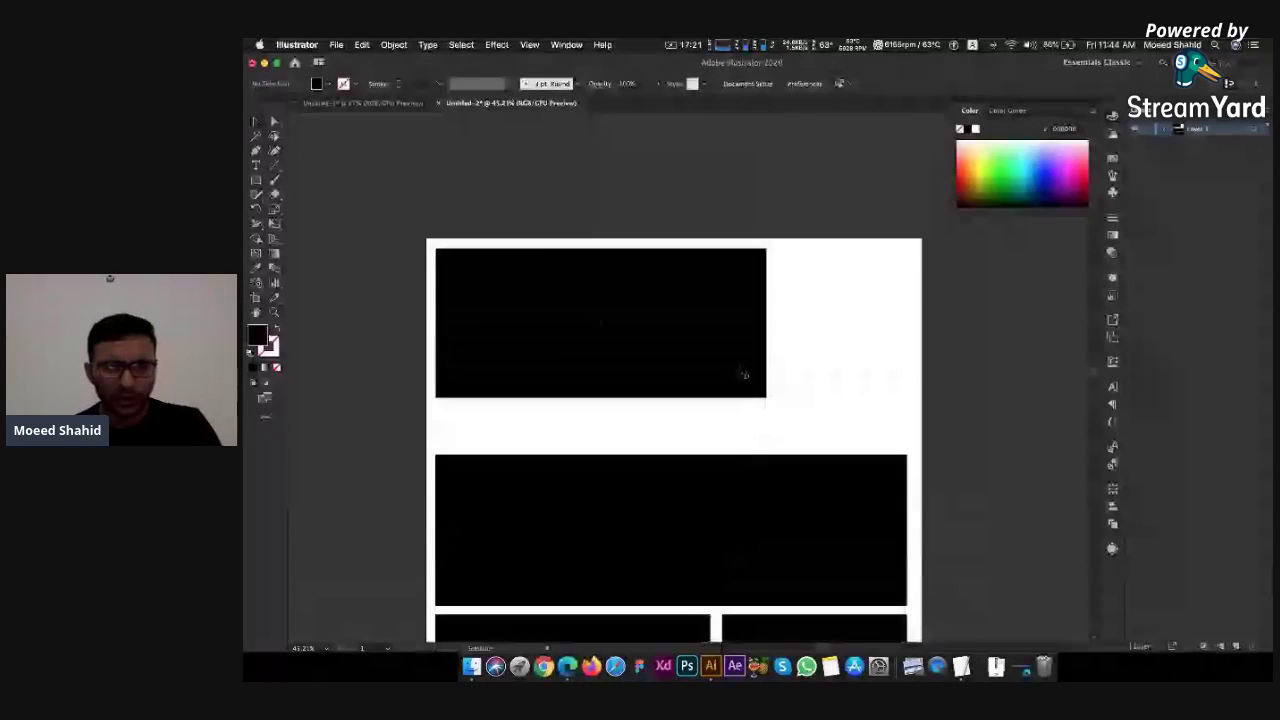
pyautogui.click(744, 375)
pyautogui.moveTo(600, 398); pyautogui.dragTo(605, 410)
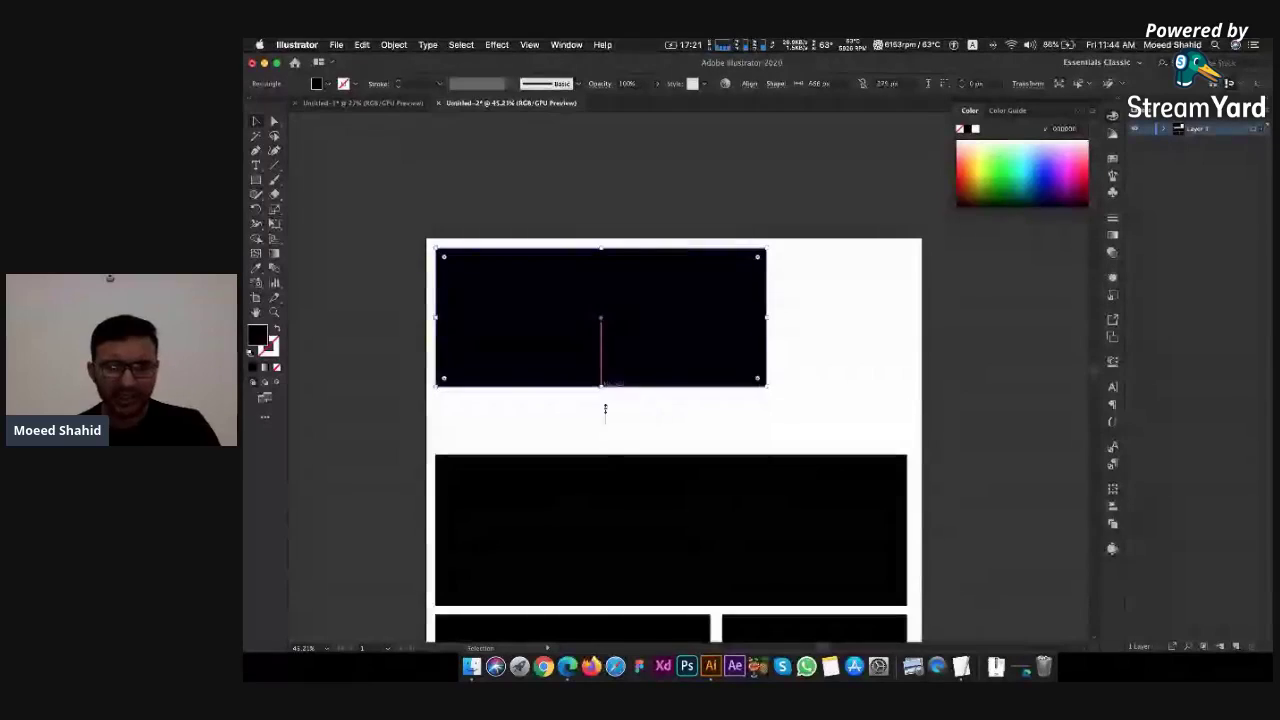
pyautogui.press('t')
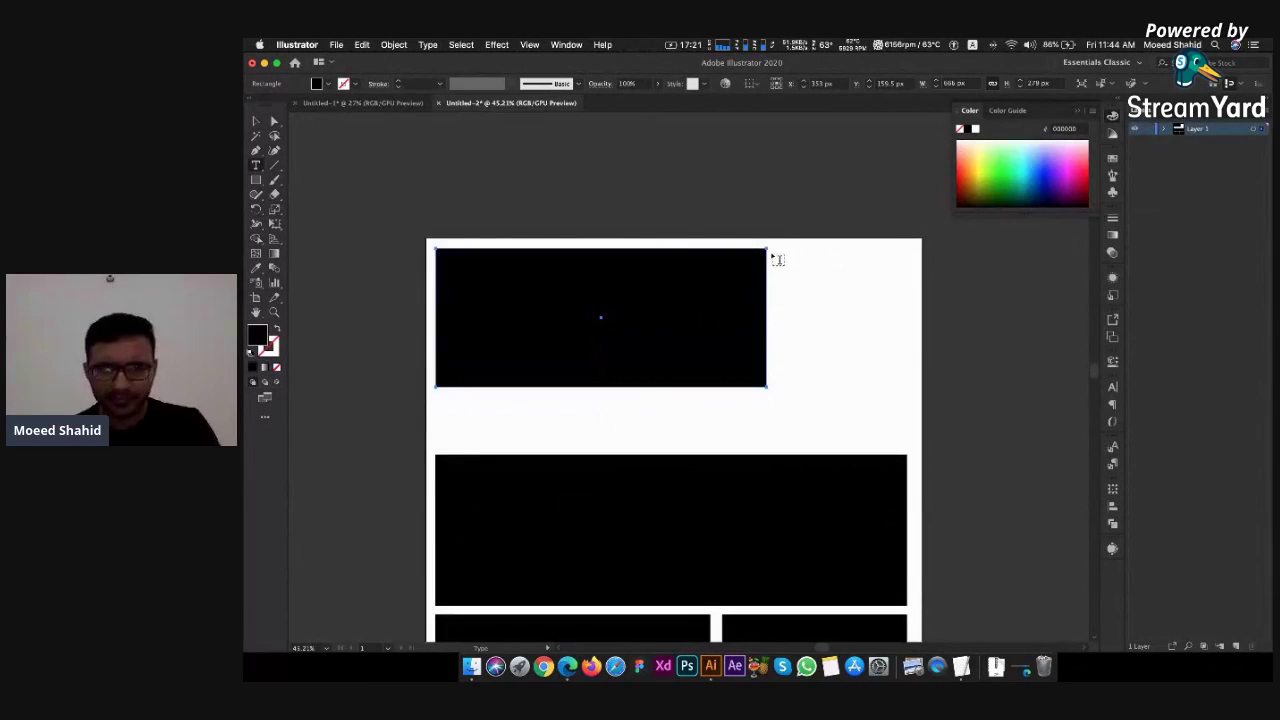
pyautogui.click(778, 258)
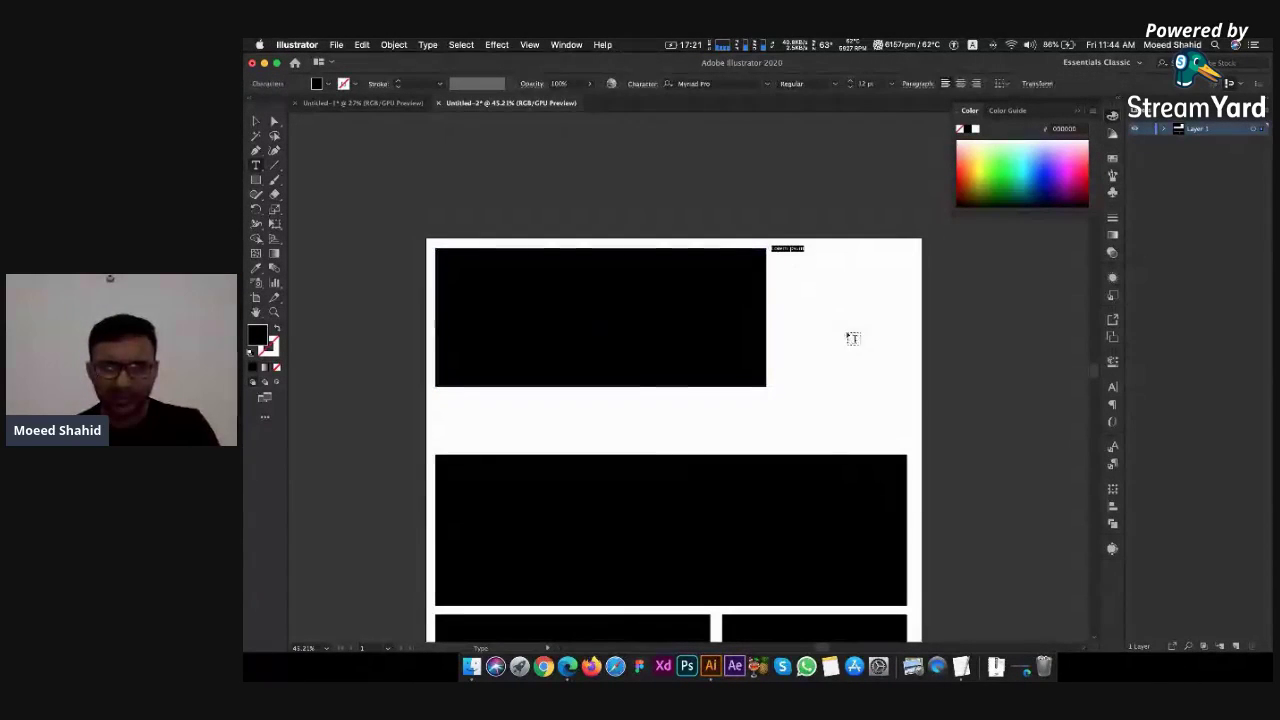
pyautogui.press('Escape')
pyautogui.hotkey('ctrl', 'z')
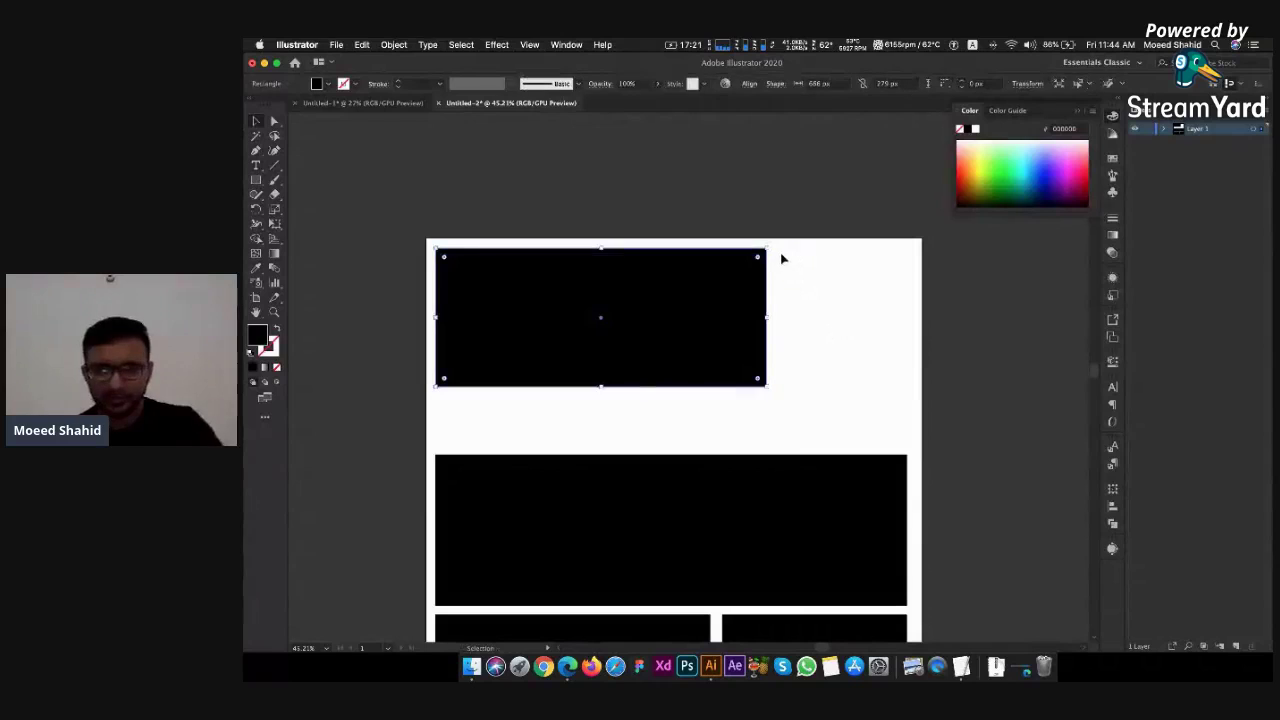
# Draw an area text frame in the blank space beside the upper rectangle, matching its height, and enter "This is the header section"
pyautogui.press('t')
pyautogui.moveTo(772, 250); pyautogui.dragTo(903, 387)
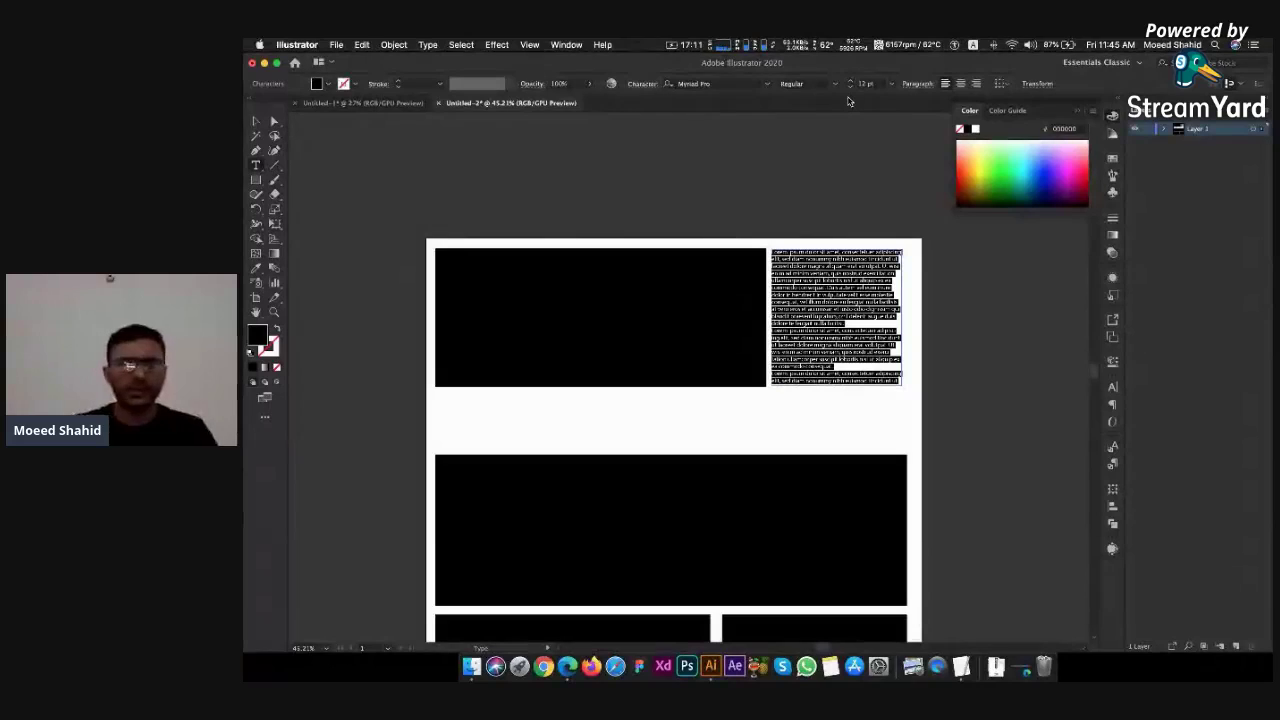
pyautogui.press('BackSpace')
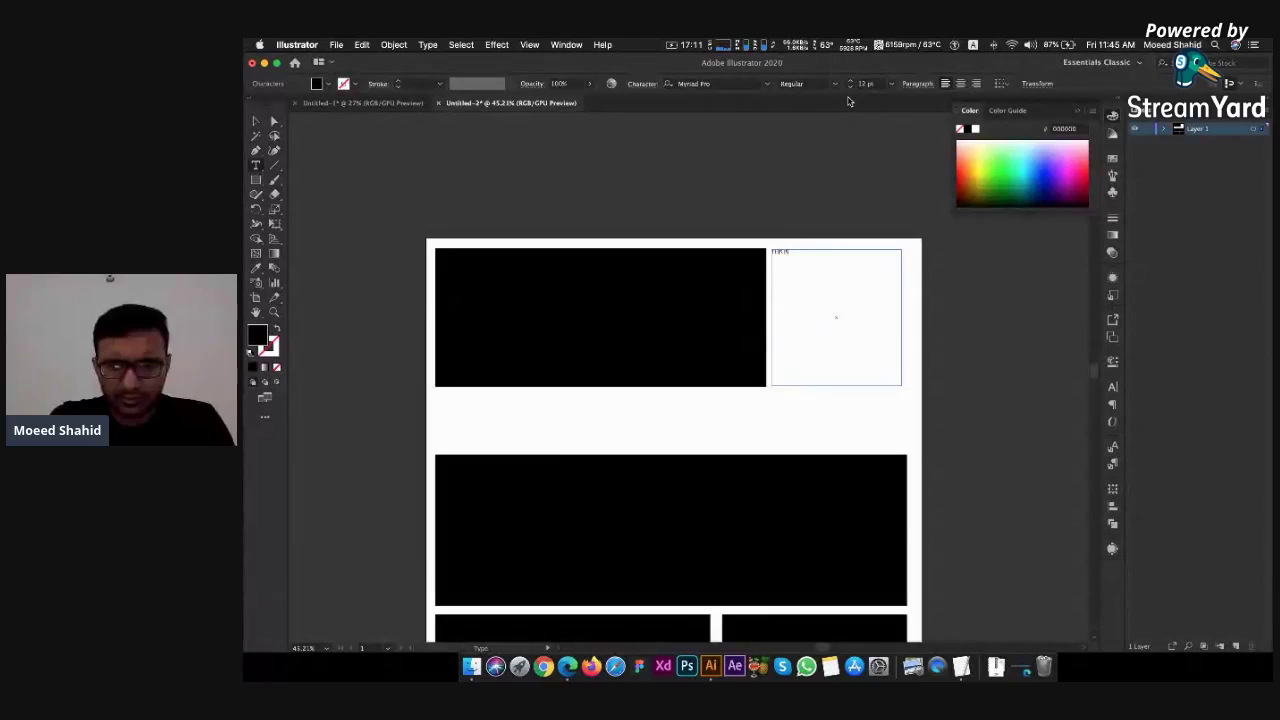
pyautogui.write('e')
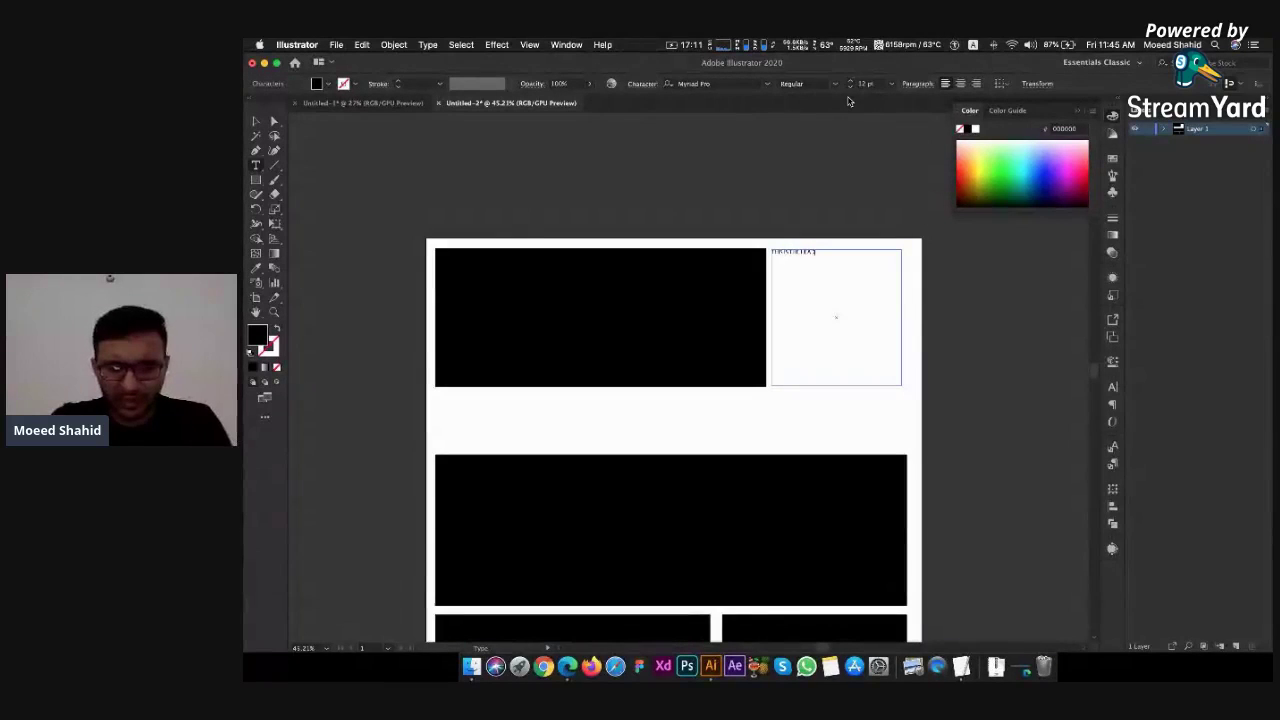
pyautogui.write(': 154')
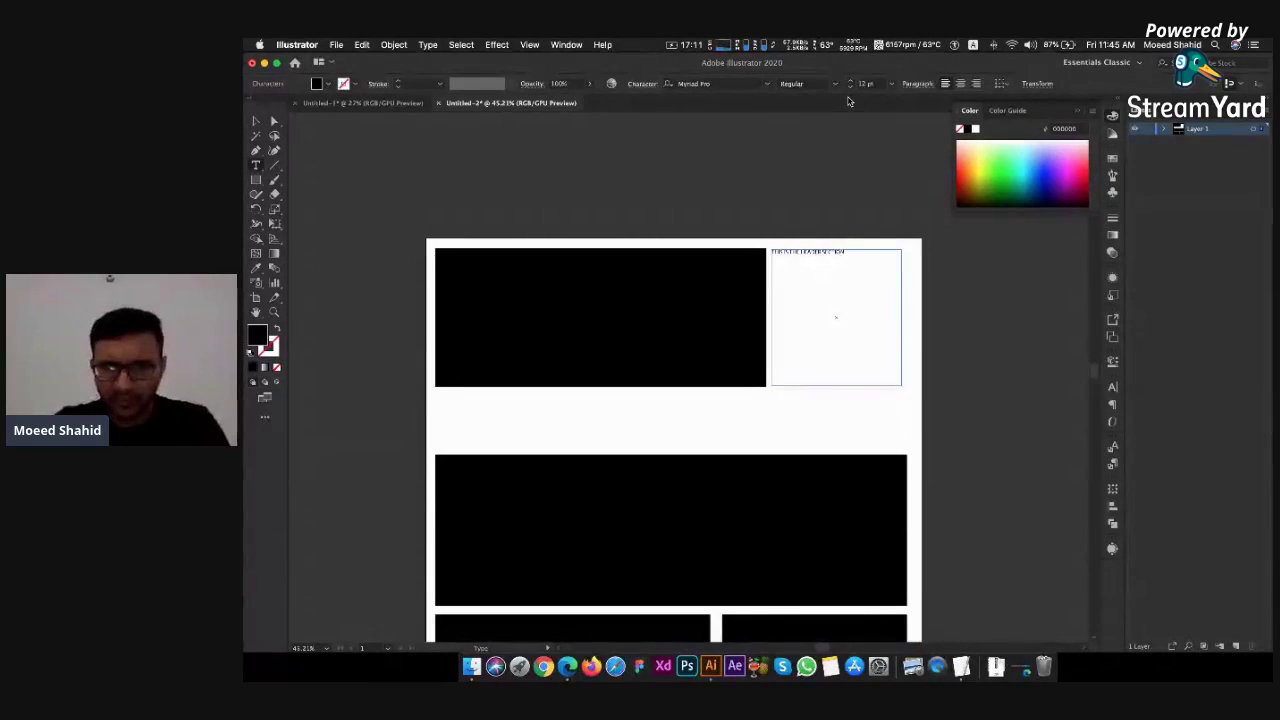
# Set the font of the header text to Bebas Neue Bold
pyautogui.click(726, 82)
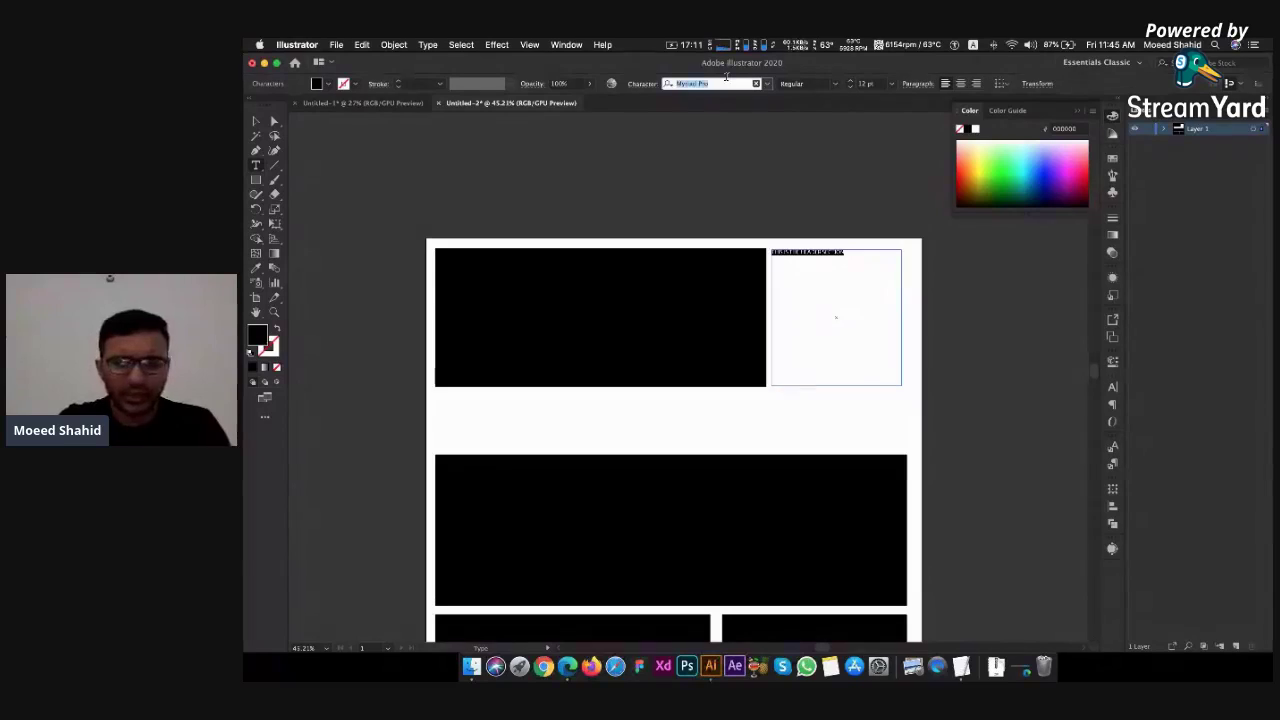
pyautogui.write('bebas')
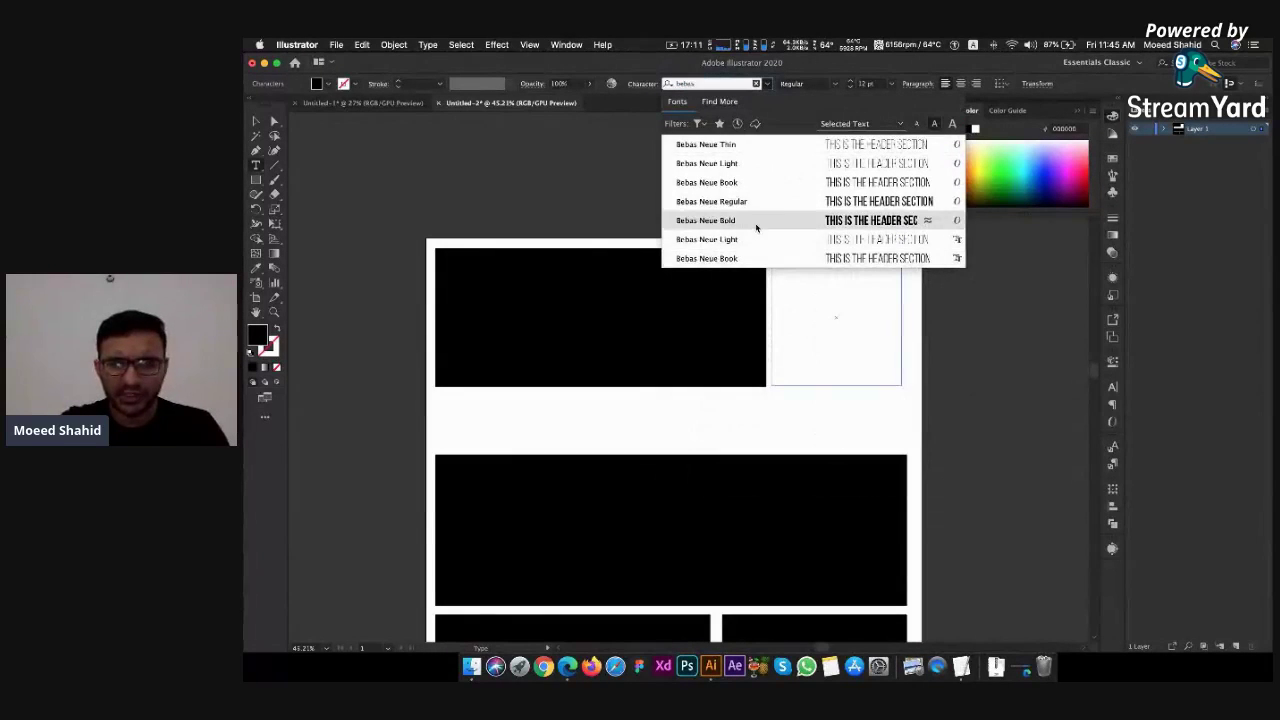
pyautogui.click(760, 226)
# Try font sizes of 95 pt, 75 pt and 5 pt on the header text
pyautogui.click(866, 83)
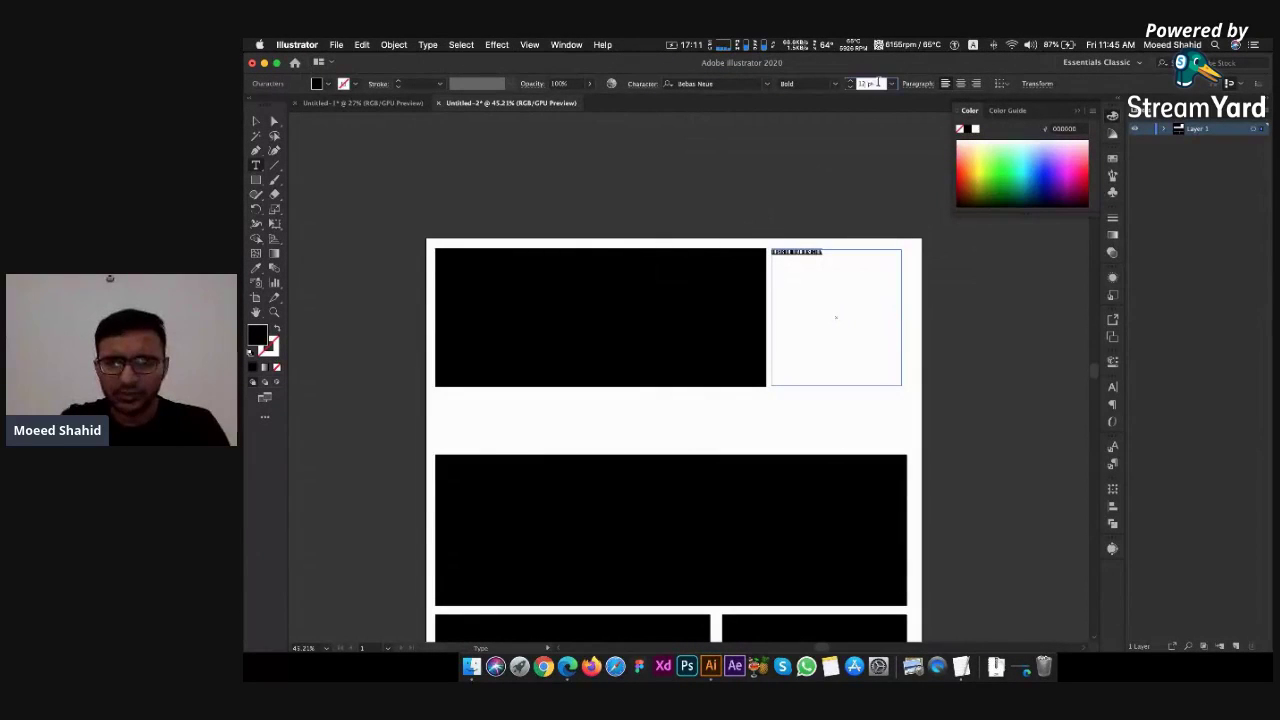
pyautogui.write('95')
pyautogui.press('Return')
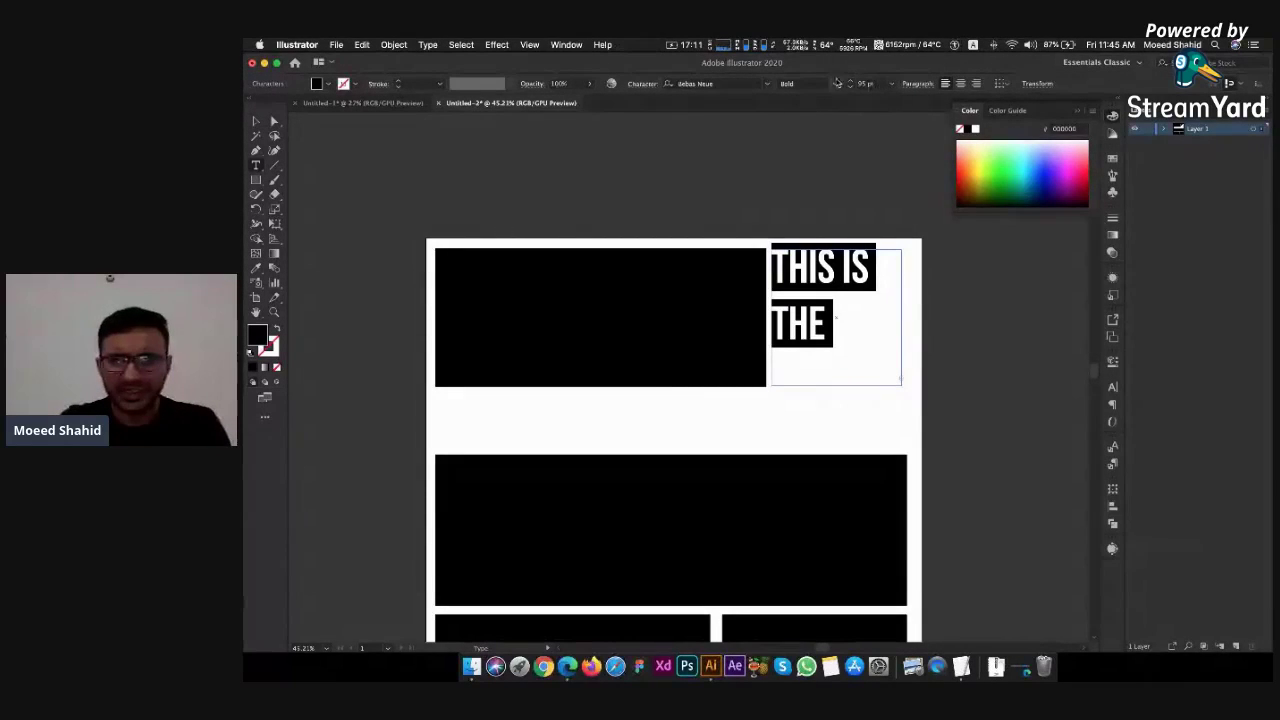
pyautogui.click(877, 83)
pyautogui.write('75')
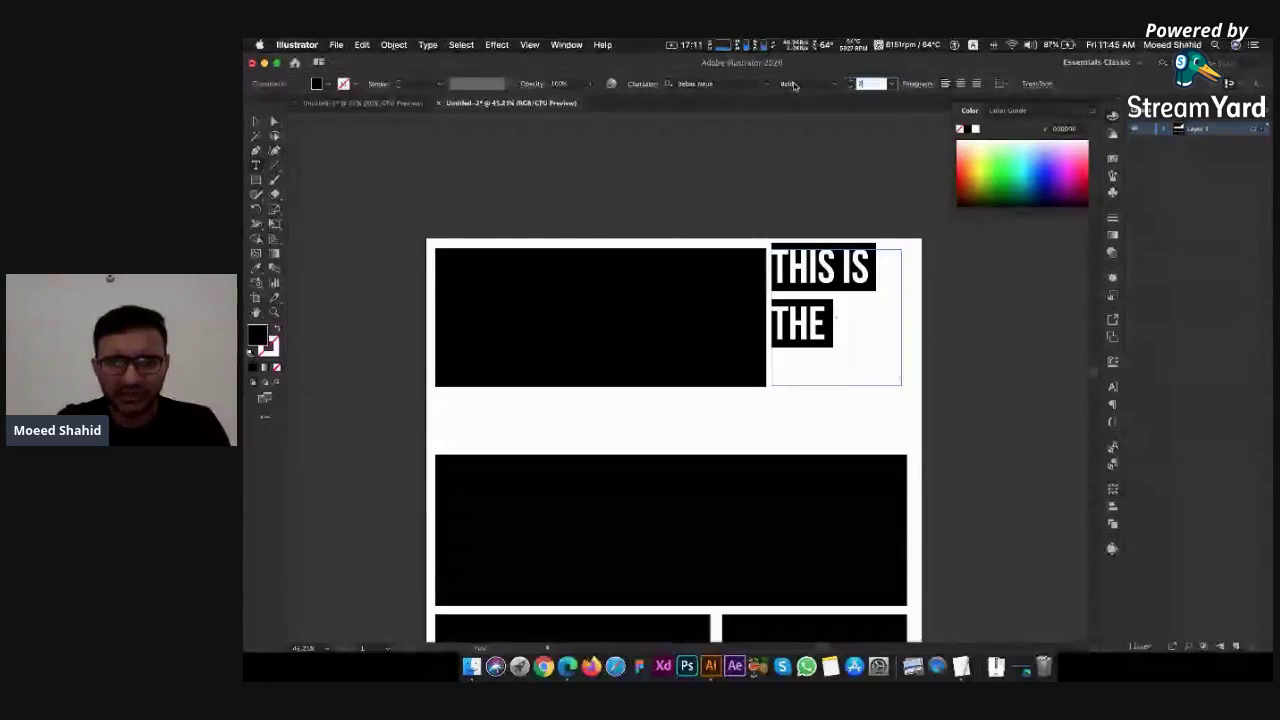
pyautogui.press('Return')
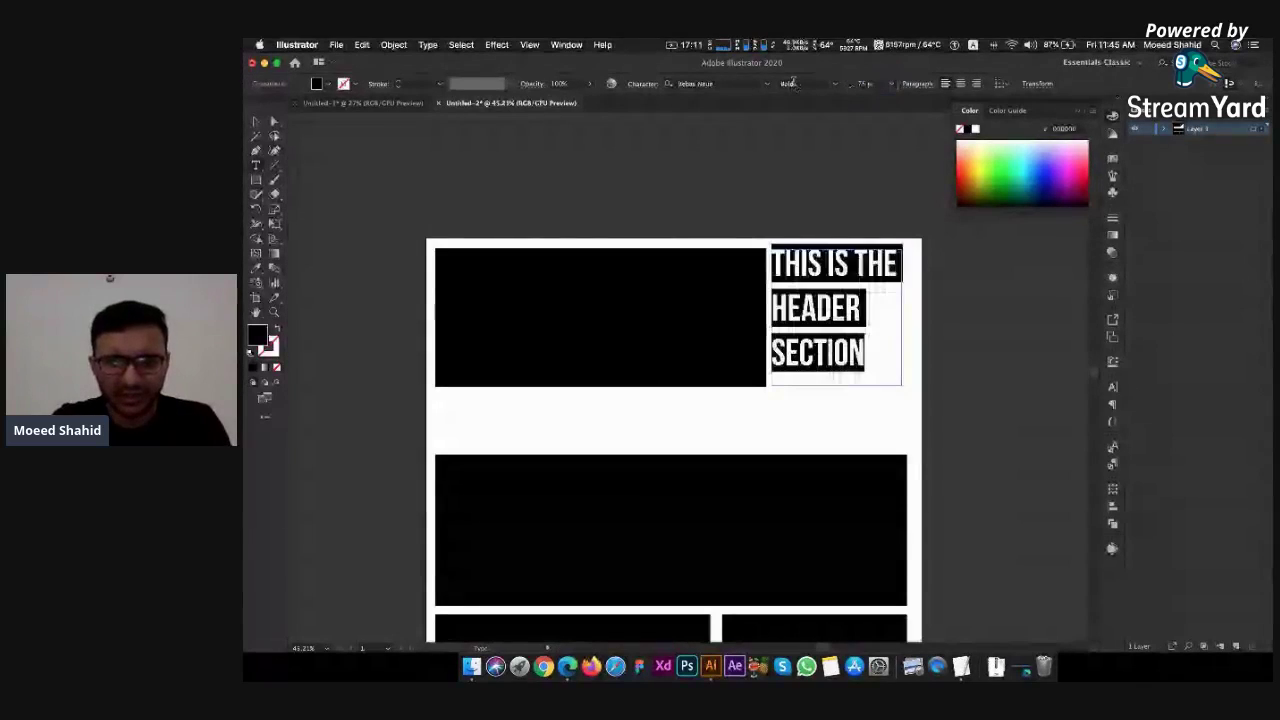
pyautogui.click(870, 83)
pyautogui.write('5')
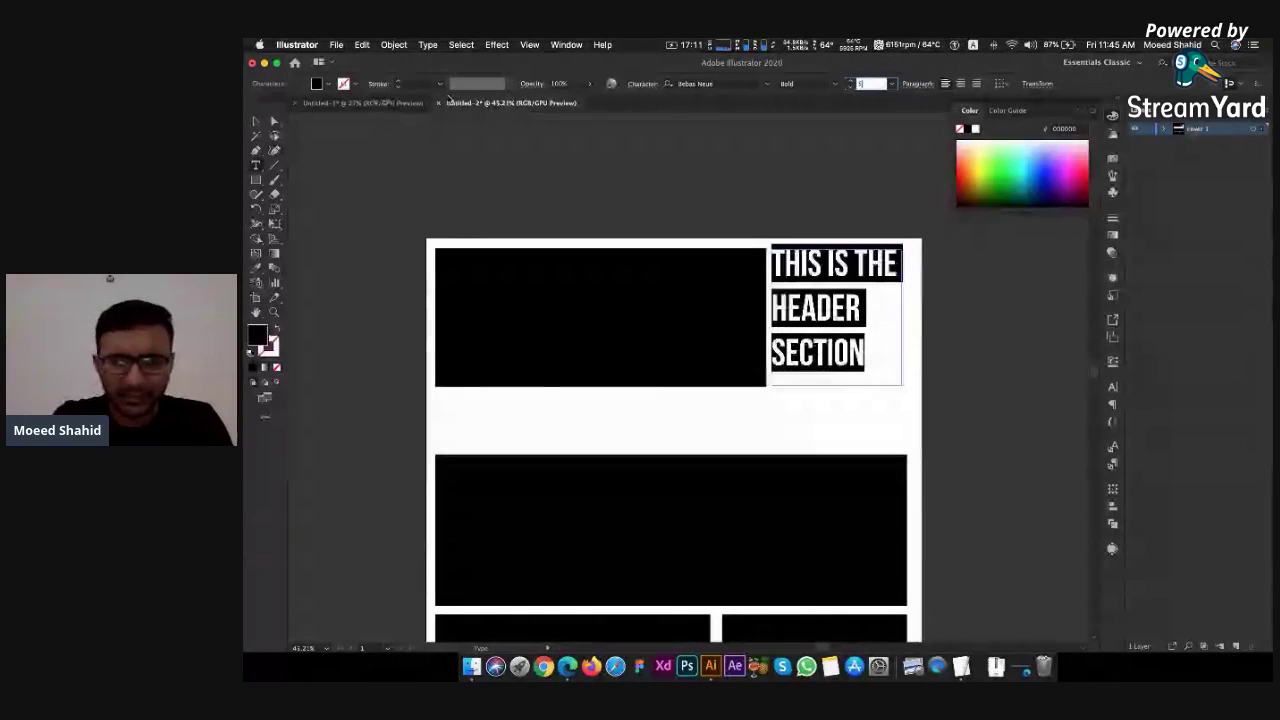
pyautogui.press('Return')
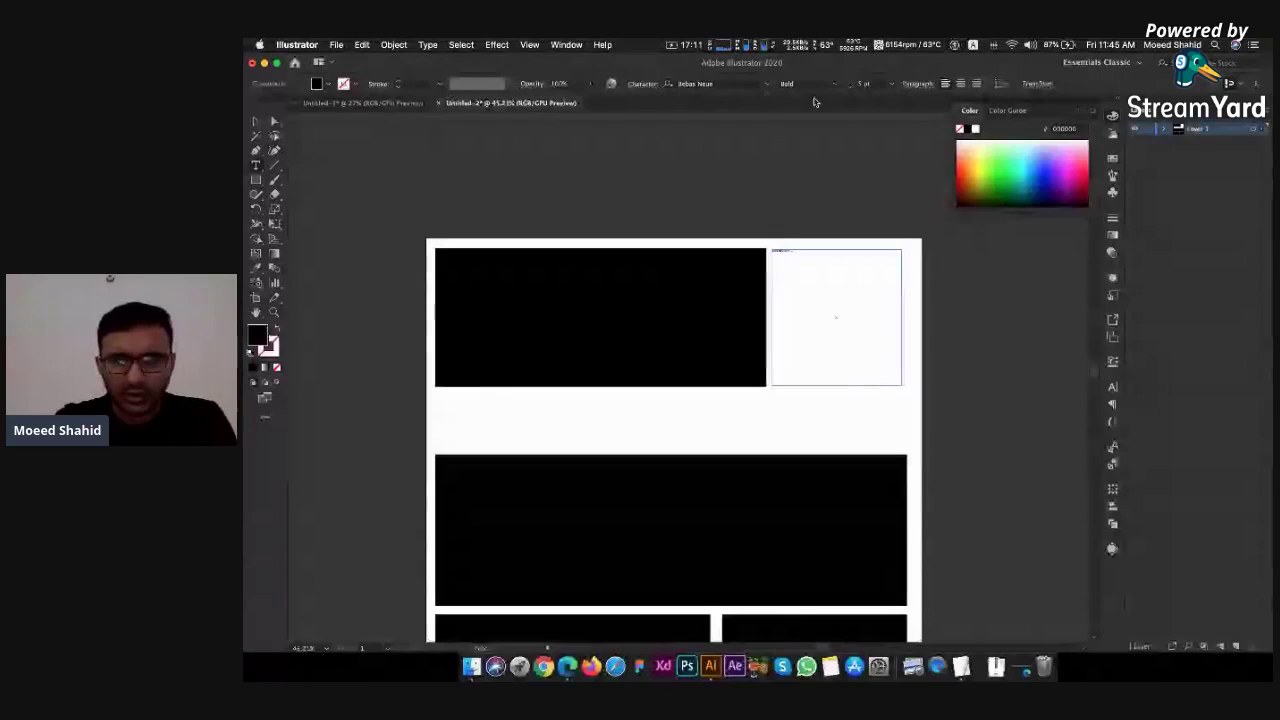
# Set the font size of the header text to 85 pt and finish editing the text
pyautogui.click(866, 84)
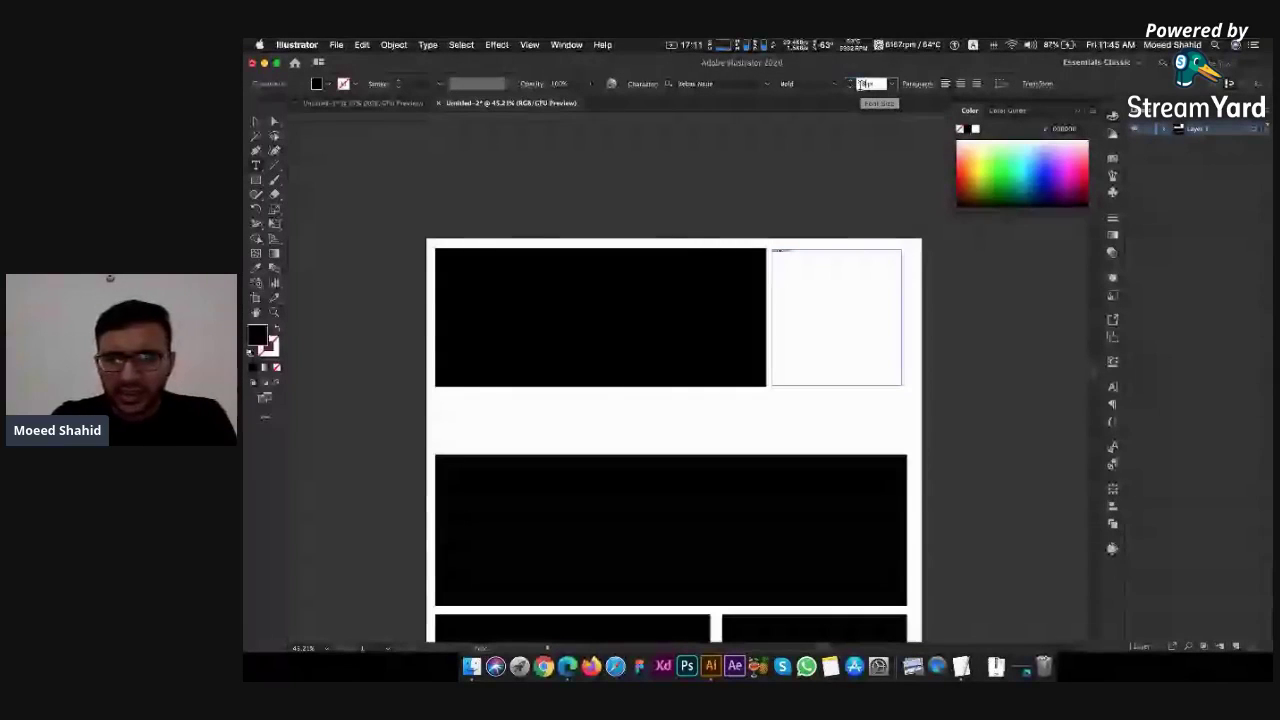
pyautogui.write('85')
pyautogui.press('Return')
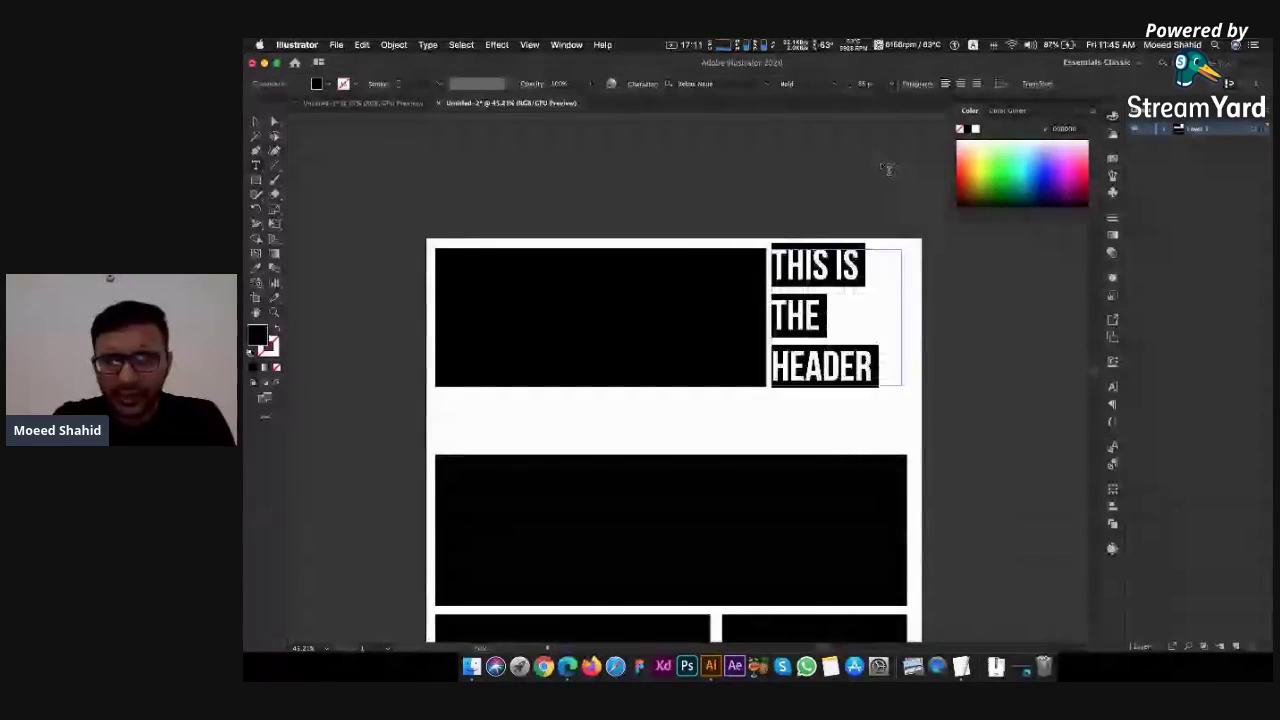
pyautogui.click(252, 125)
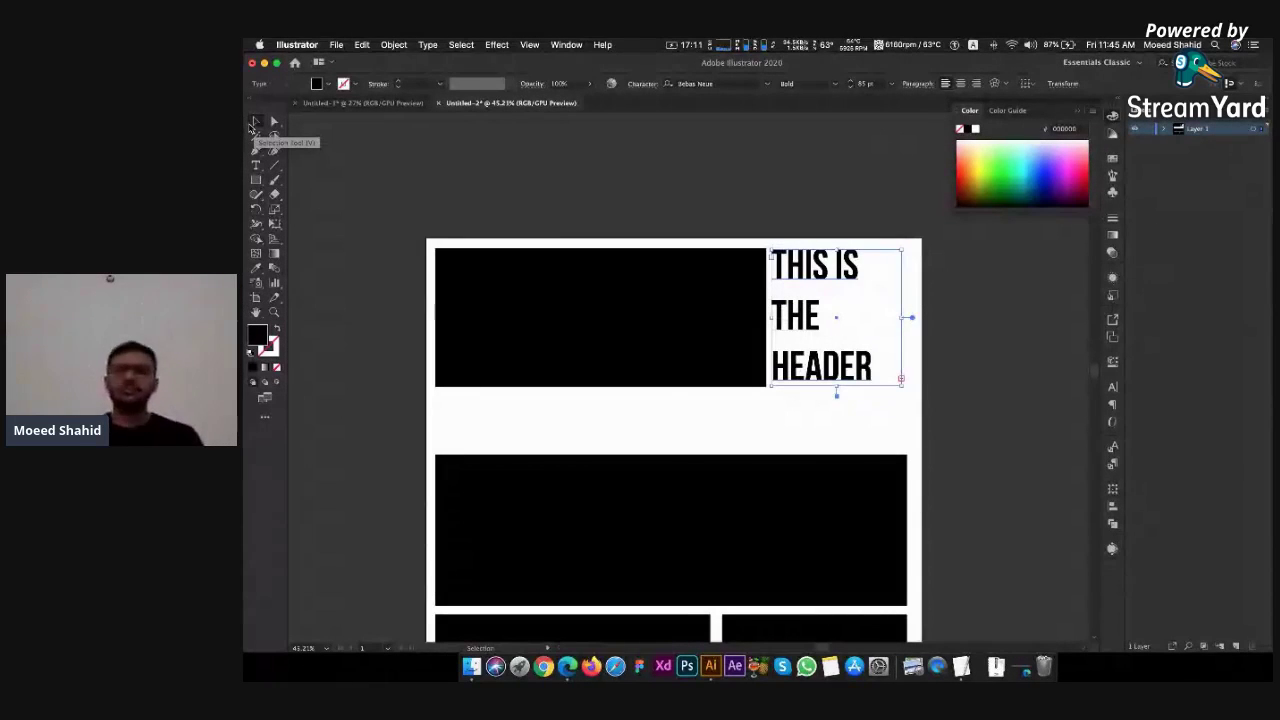
# Examine the header text frame up close, including the overflow marker at its lower-right corner
pyautogui.scroll(2, 838, 309)
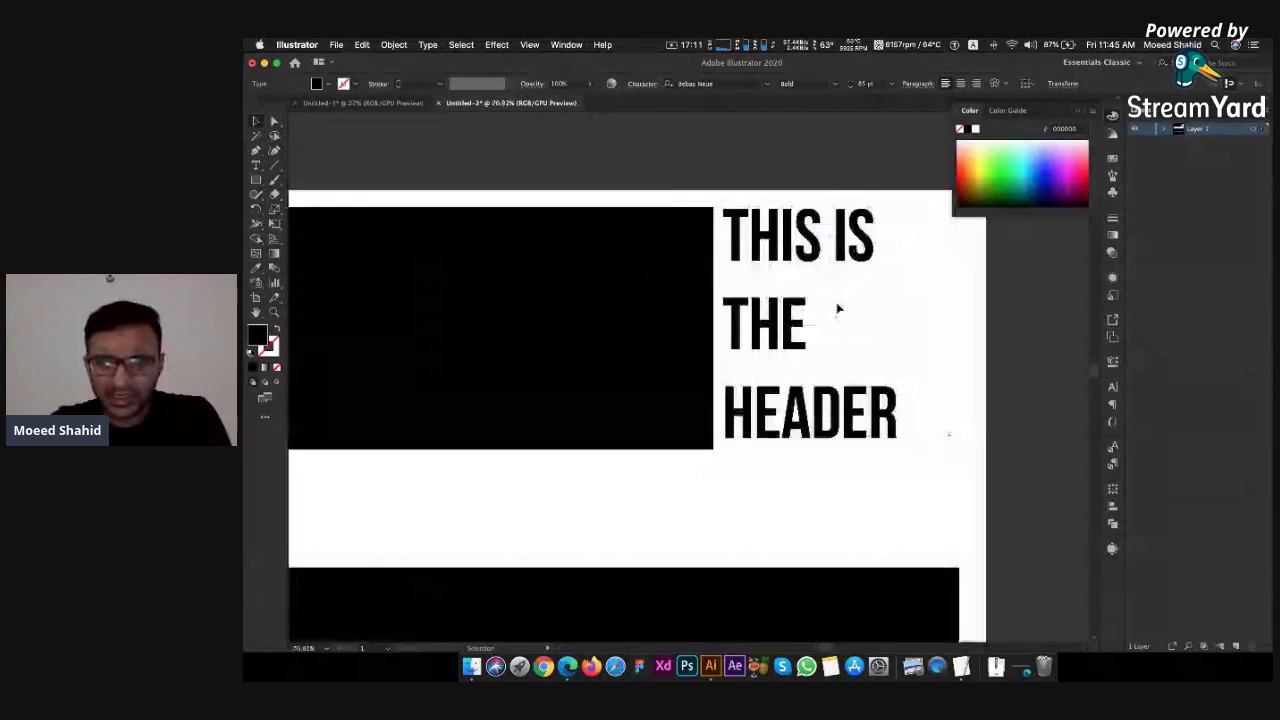
pyautogui.scroll(2, 838, 309)
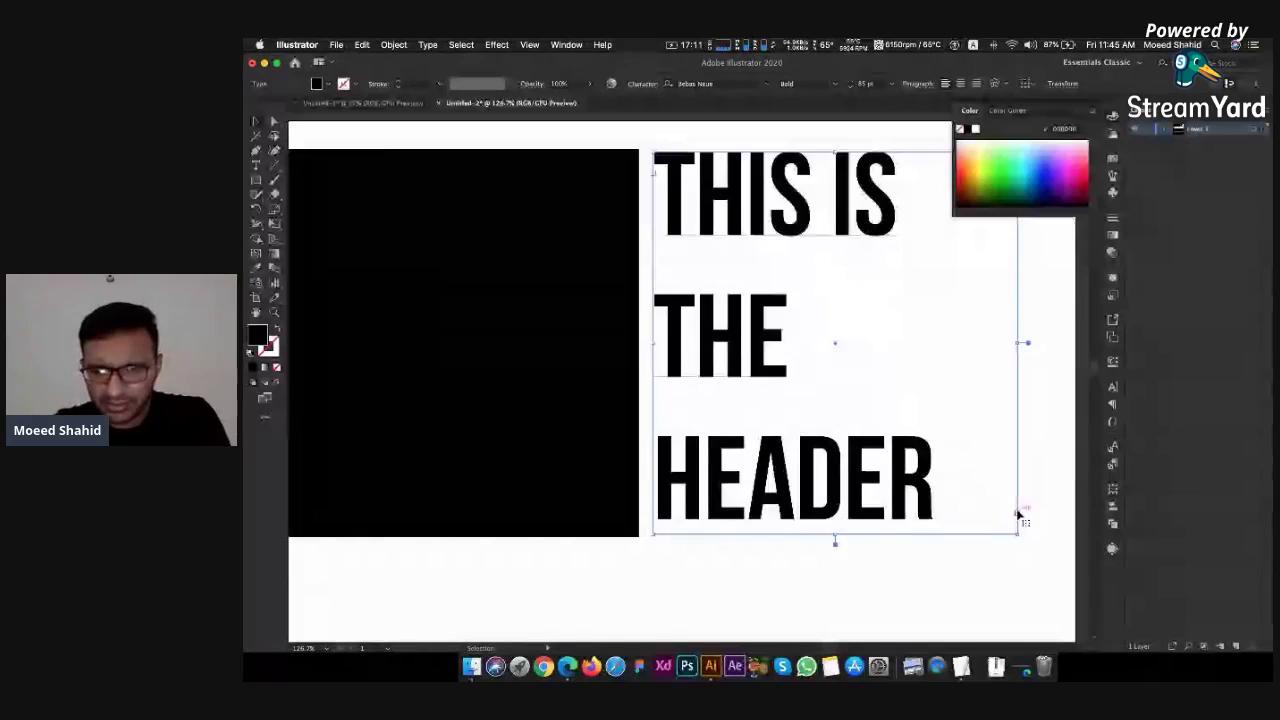
pyautogui.scroll(3, 1018, 515)
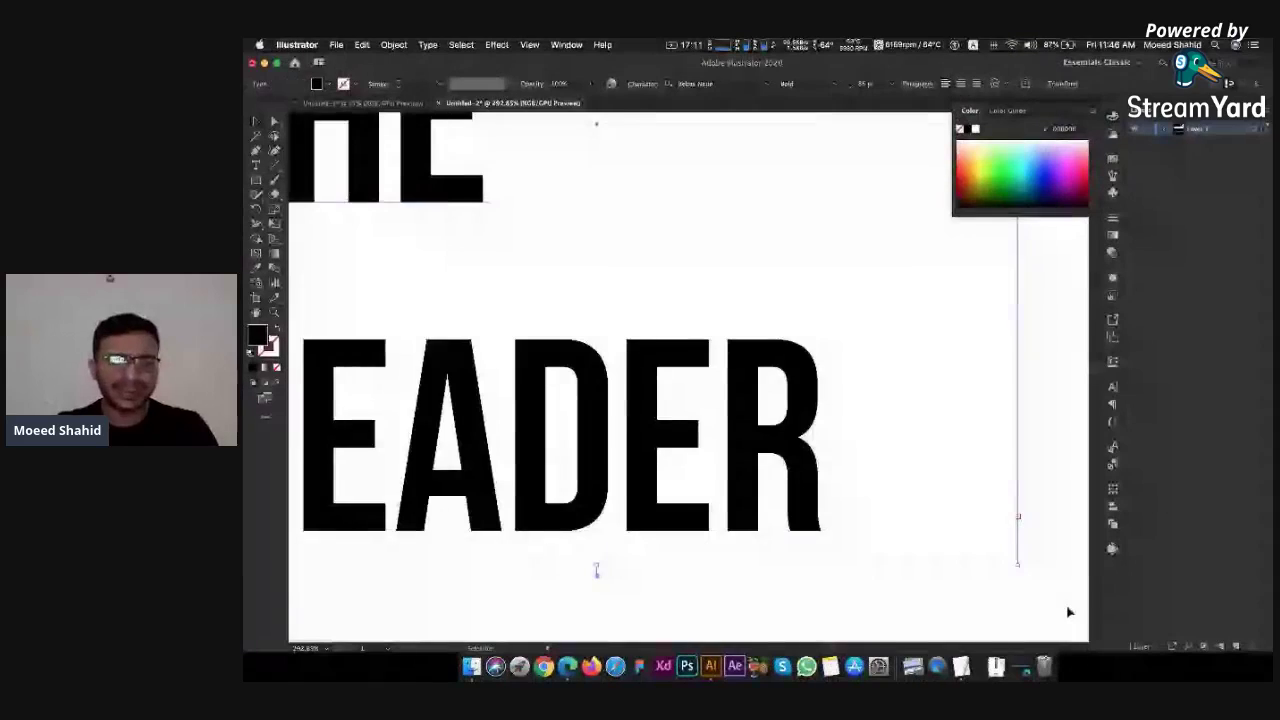
pyautogui.scroll(-2, 886, 414)
pyautogui.scroll(-1, 815, 500)
pyautogui.scroll(-3, 815, 500)
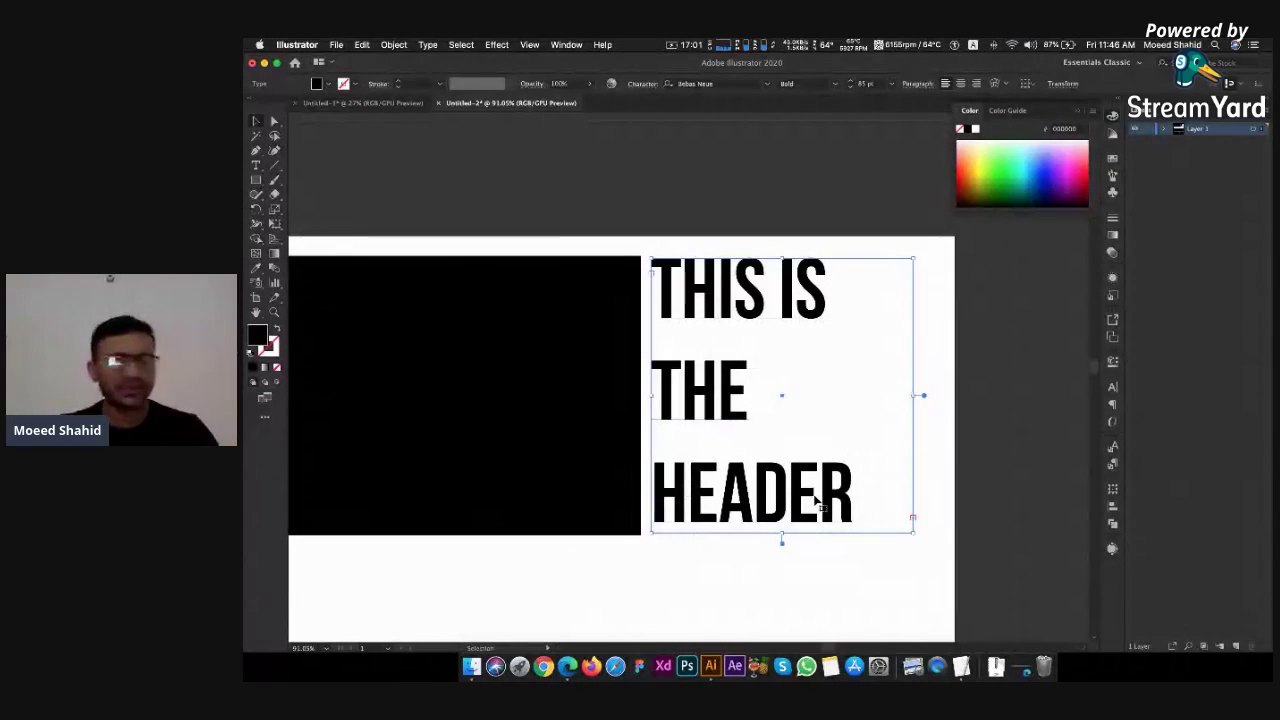
pyautogui.press('a')
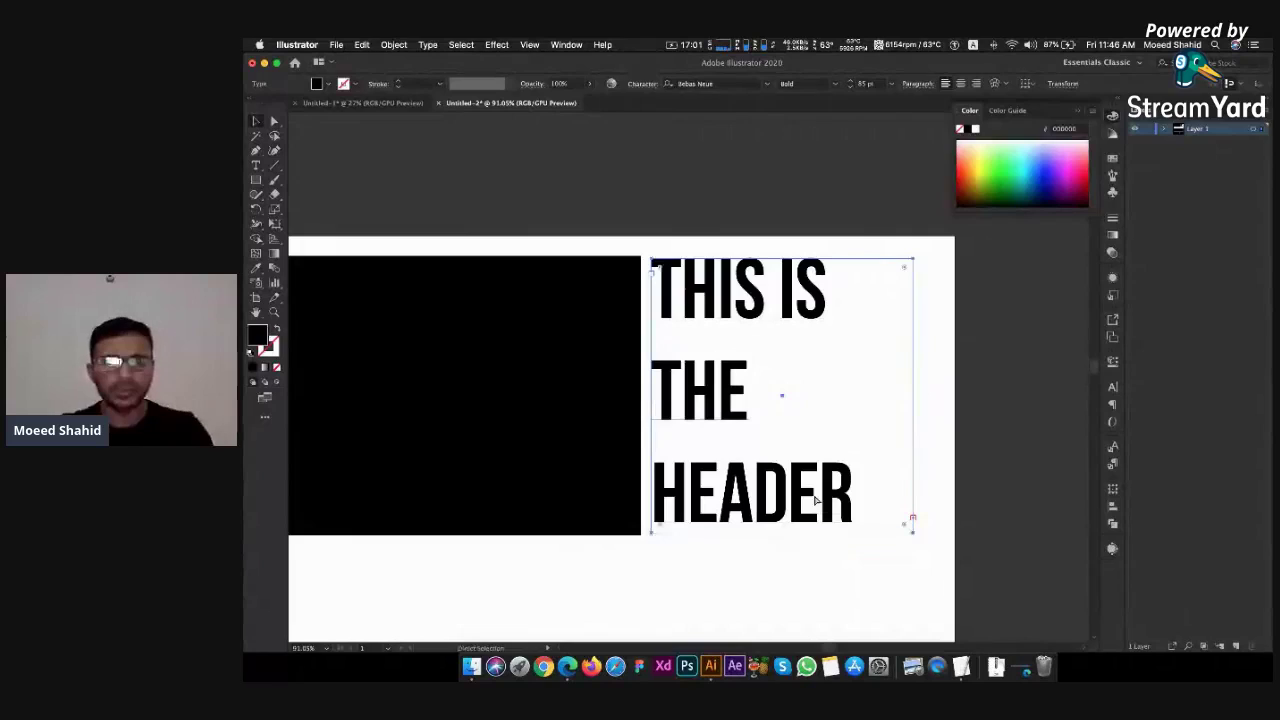
# Switch to the StreamYard page in Microsoft Edge to check the viewer comments, and return to the header text in Illustrator
pyautogui.press('super+Tab')
pyautogui.hotkey('ctrl', 'shift', 'Tab')
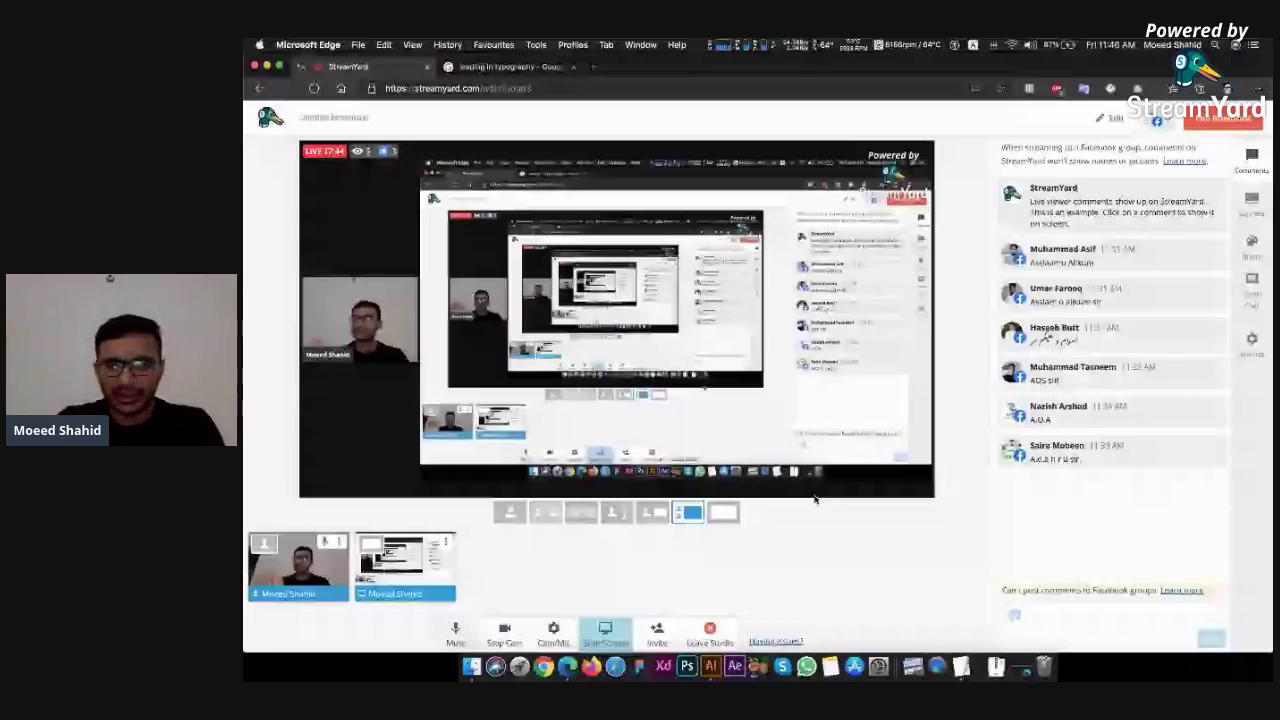
pyautogui.press('super+Tab')
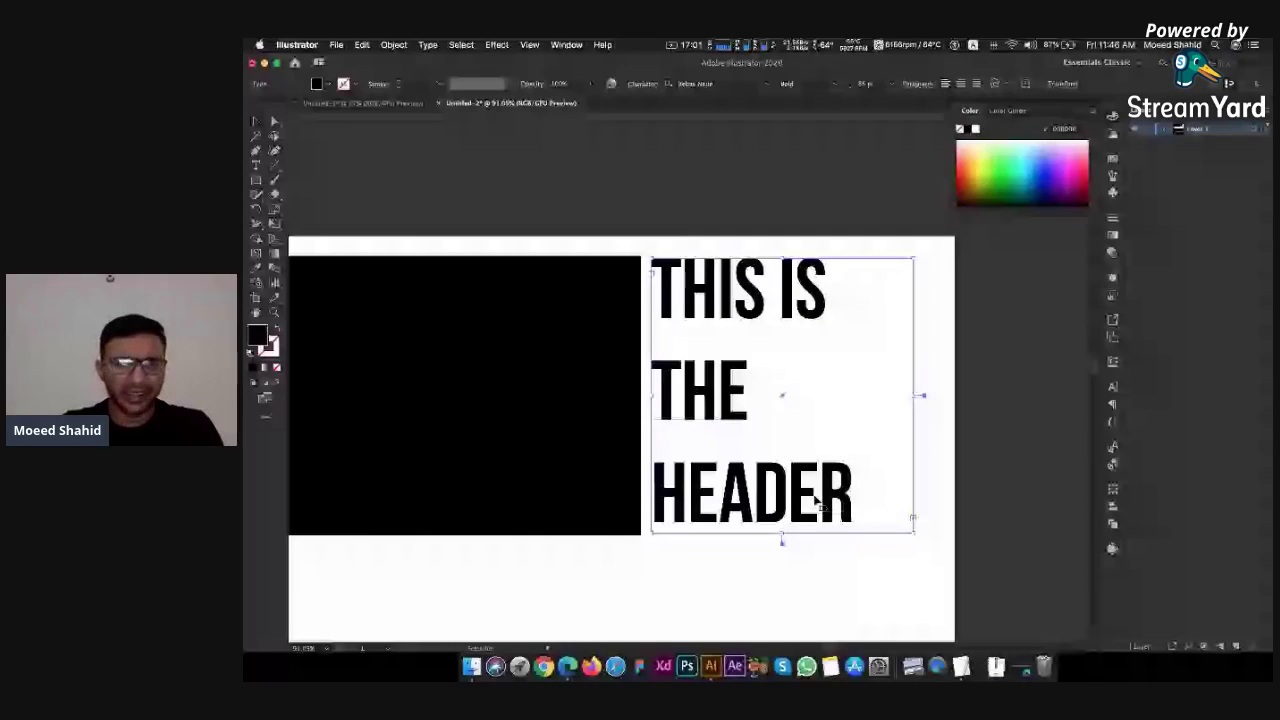
pyautogui.press('super+equal')
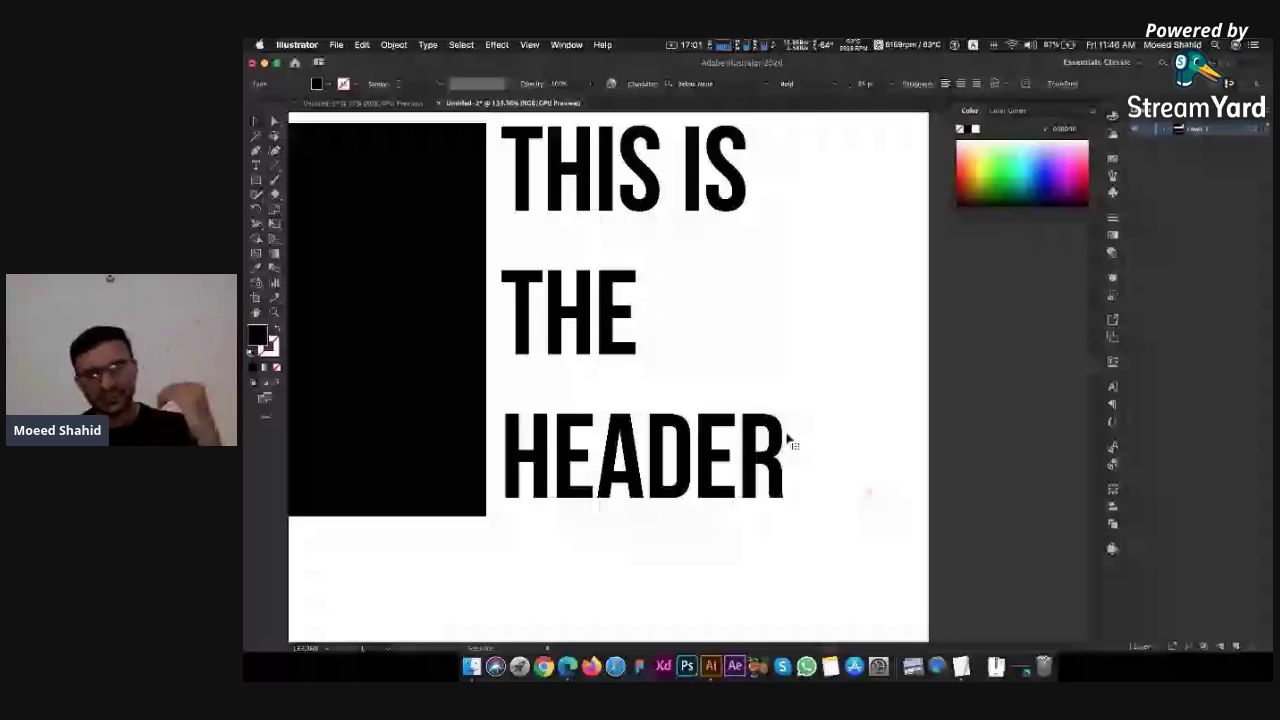
pyautogui.press('super+minus')
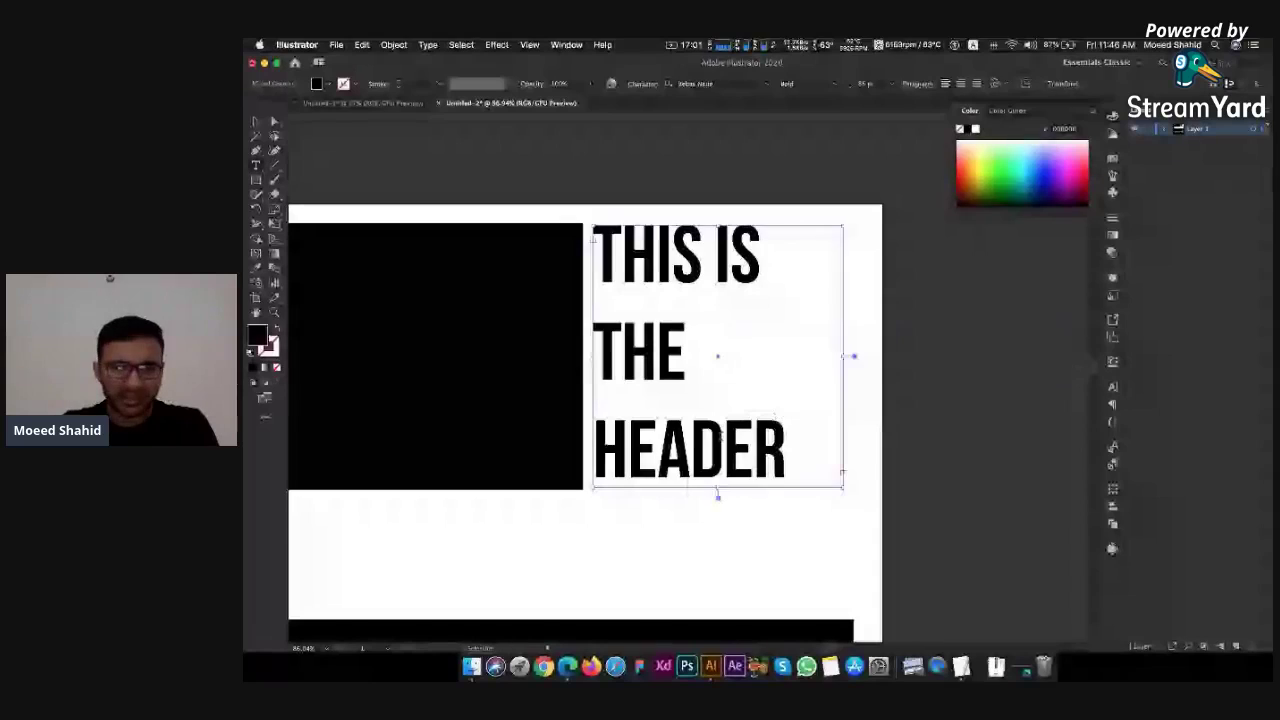
# Try a font size of 55 pt on the whole header text and undo the change
pyautogui.press('super+a')
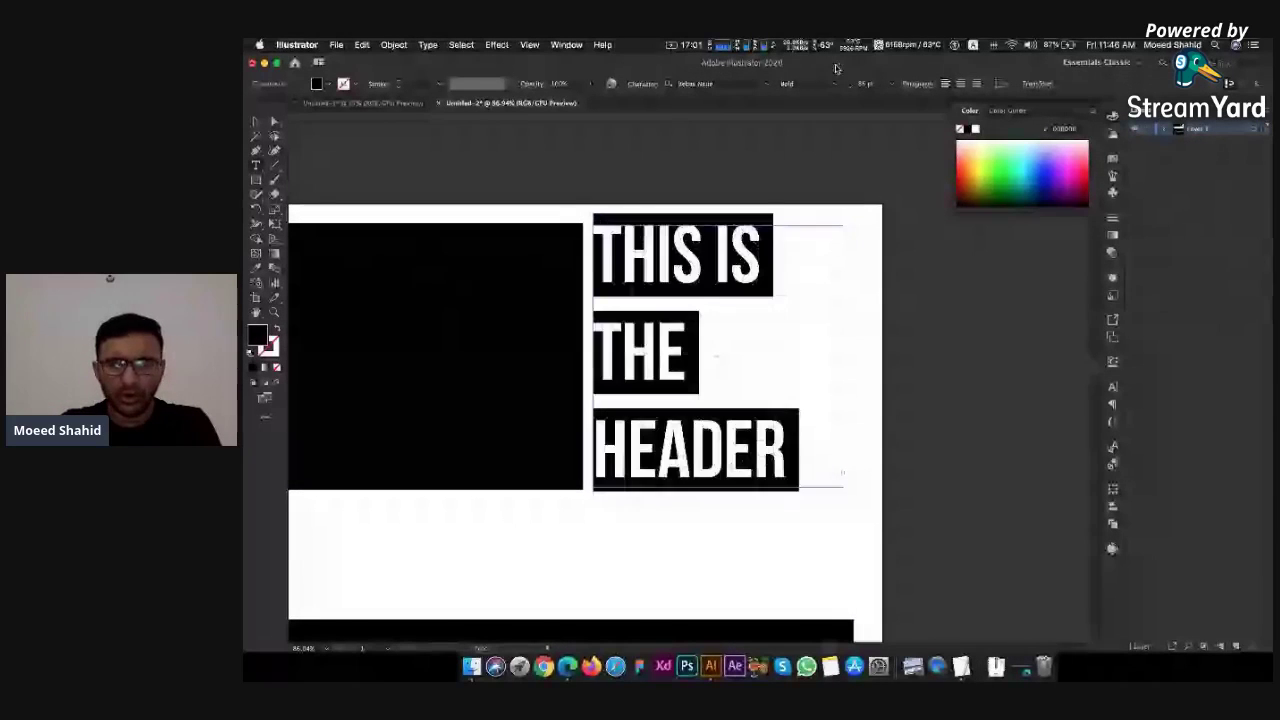
pyautogui.click(843, 76)
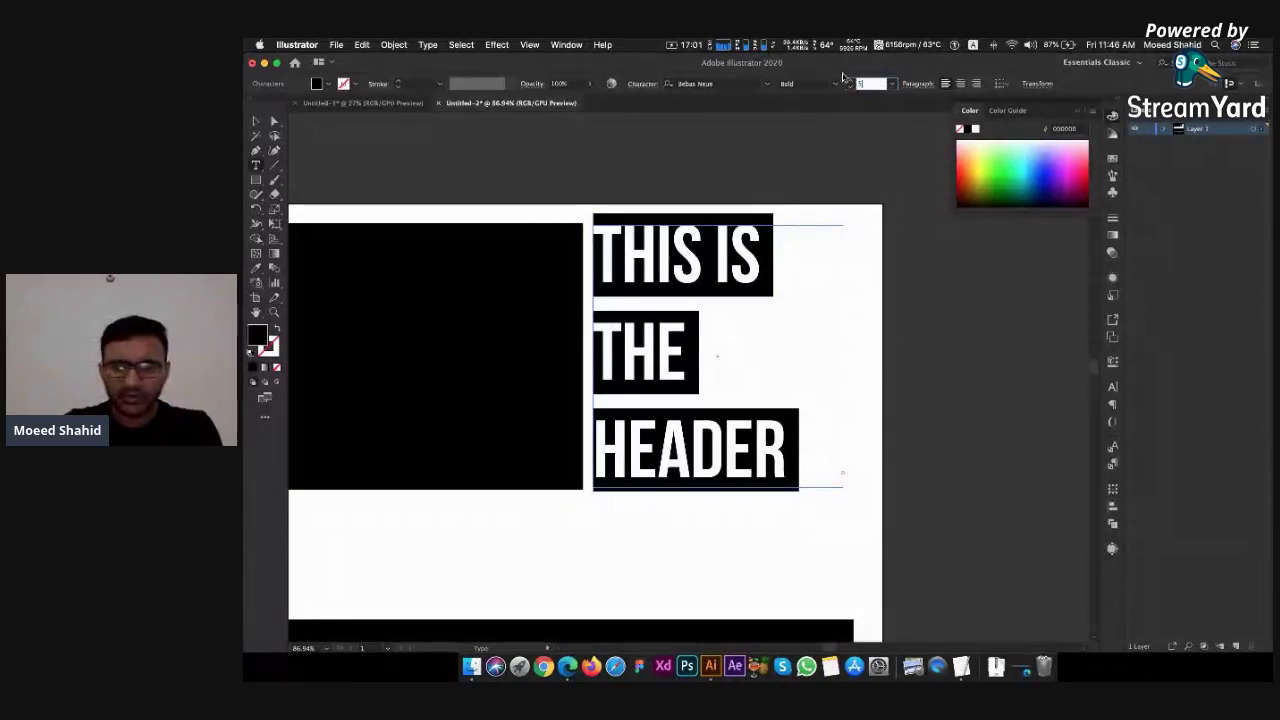
pyautogui.write('55')
pyautogui.press('Return')
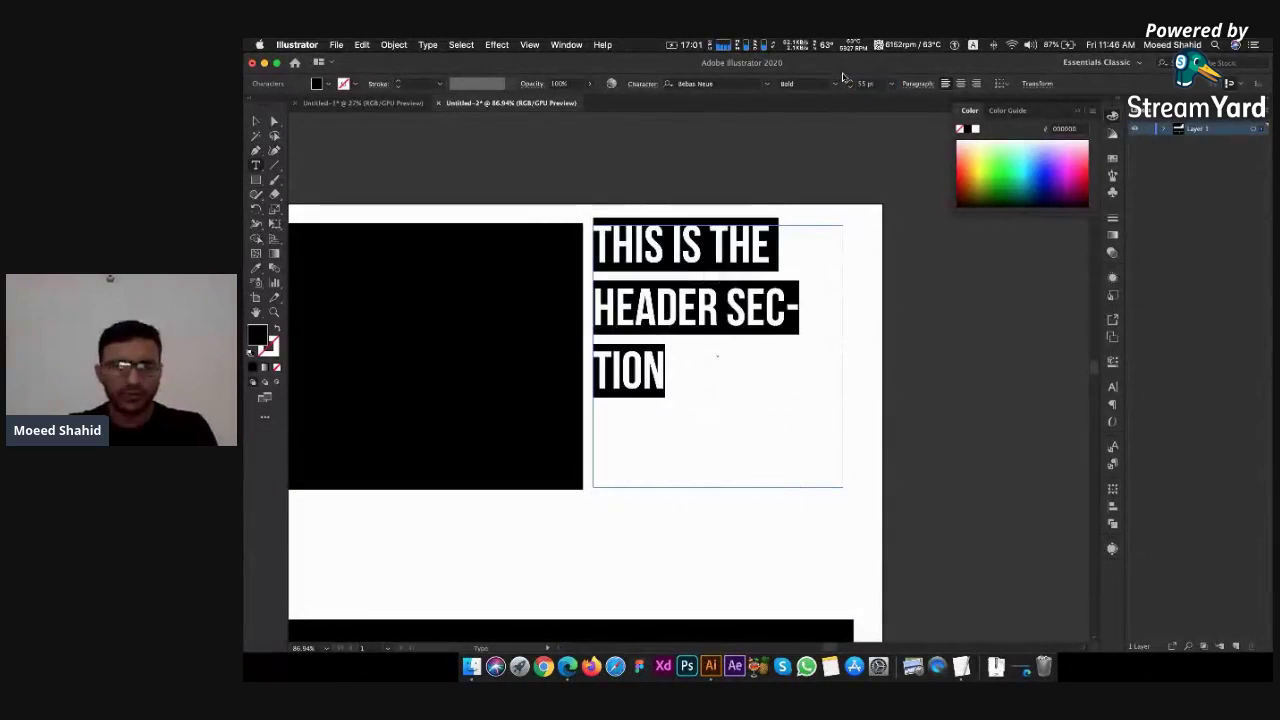
pyautogui.click(252, 119)
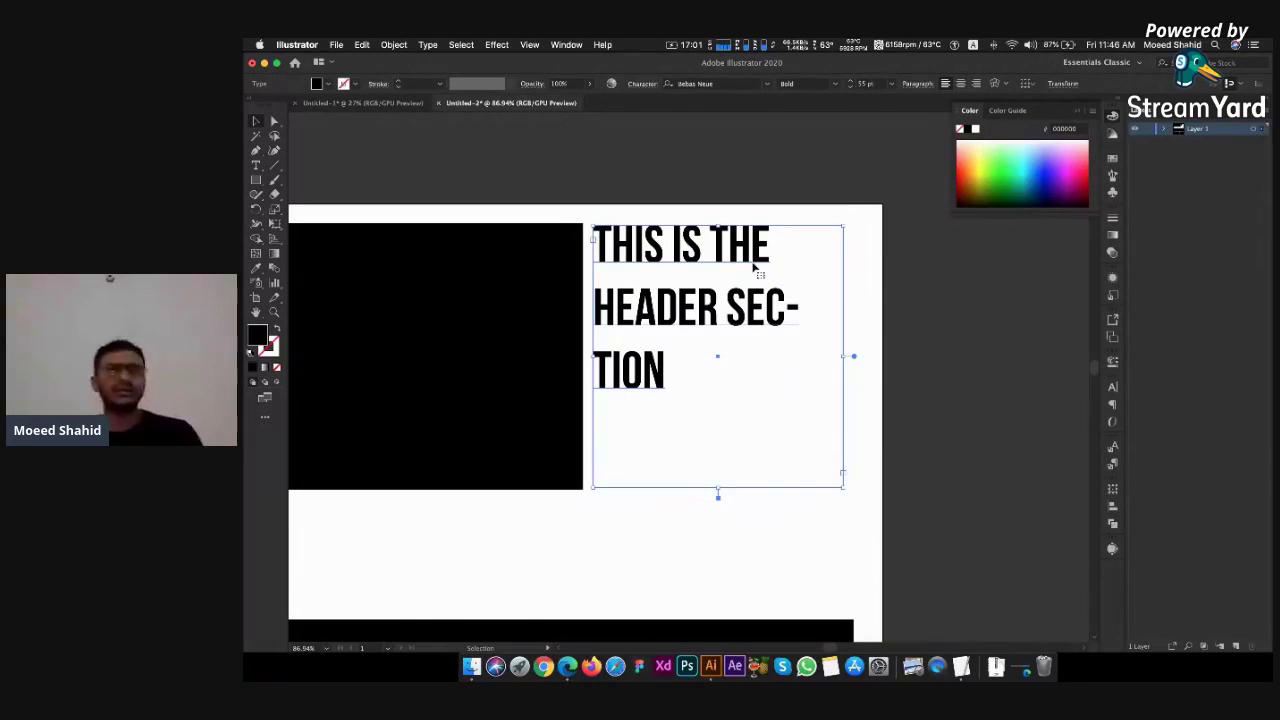
pyautogui.press('super+z')
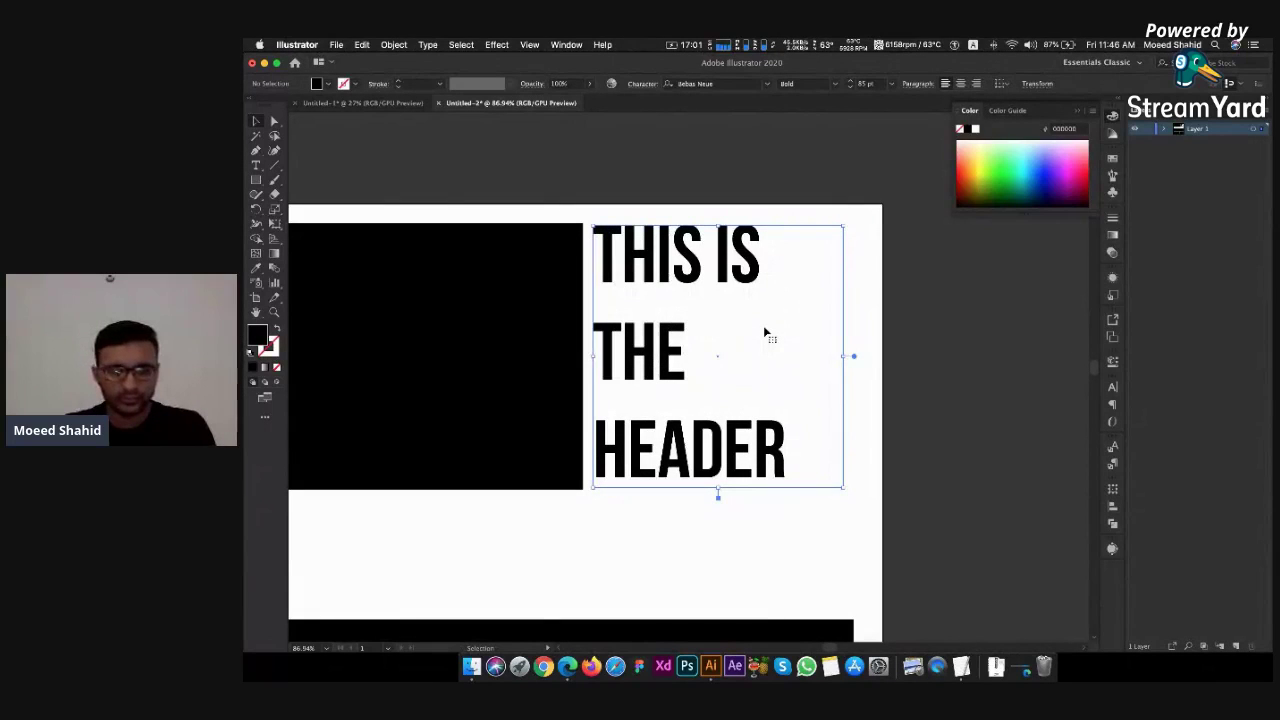
# Switch to the StreamYard page in Microsoft Edge to check the microphone control, and return to Illustrator
pyautogui.press('a')
pyautogui.press('super+Tab')
pyautogui.click(456, 634)
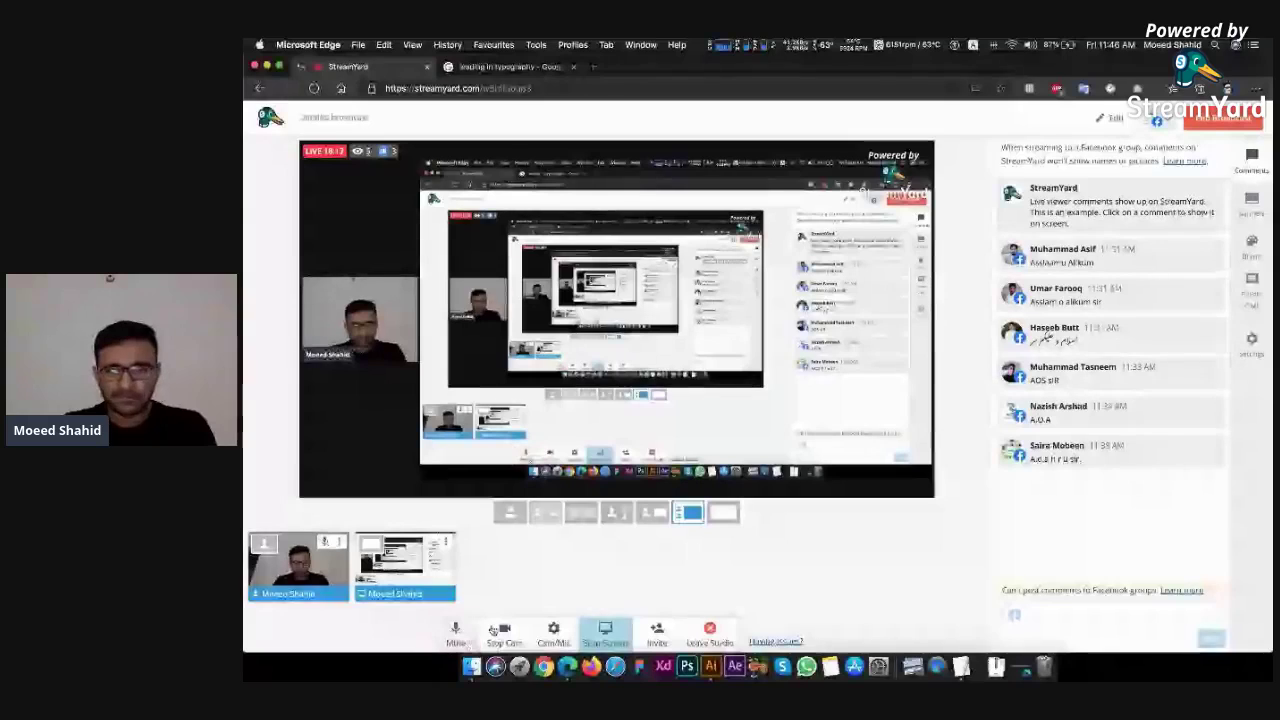
pyautogui.press('super+Tab')
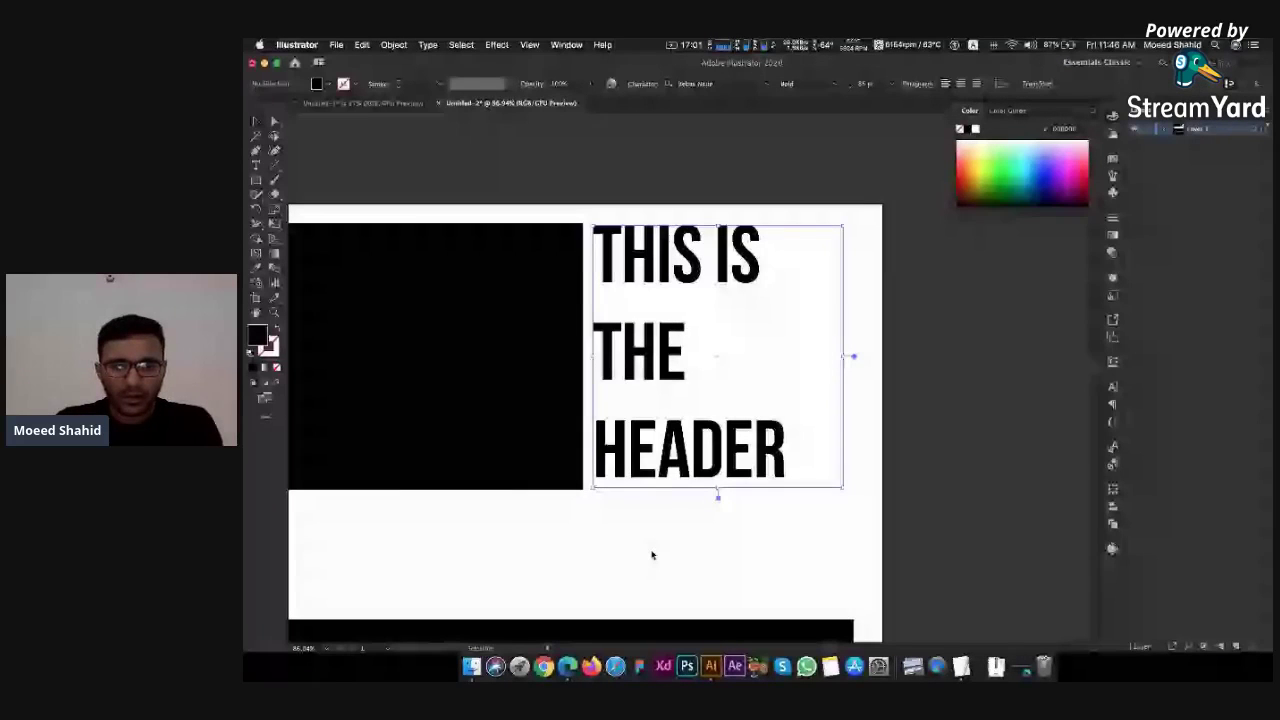
# Select all of the header text and set its leading to Auto in the character settings
pyautogui.press('t')
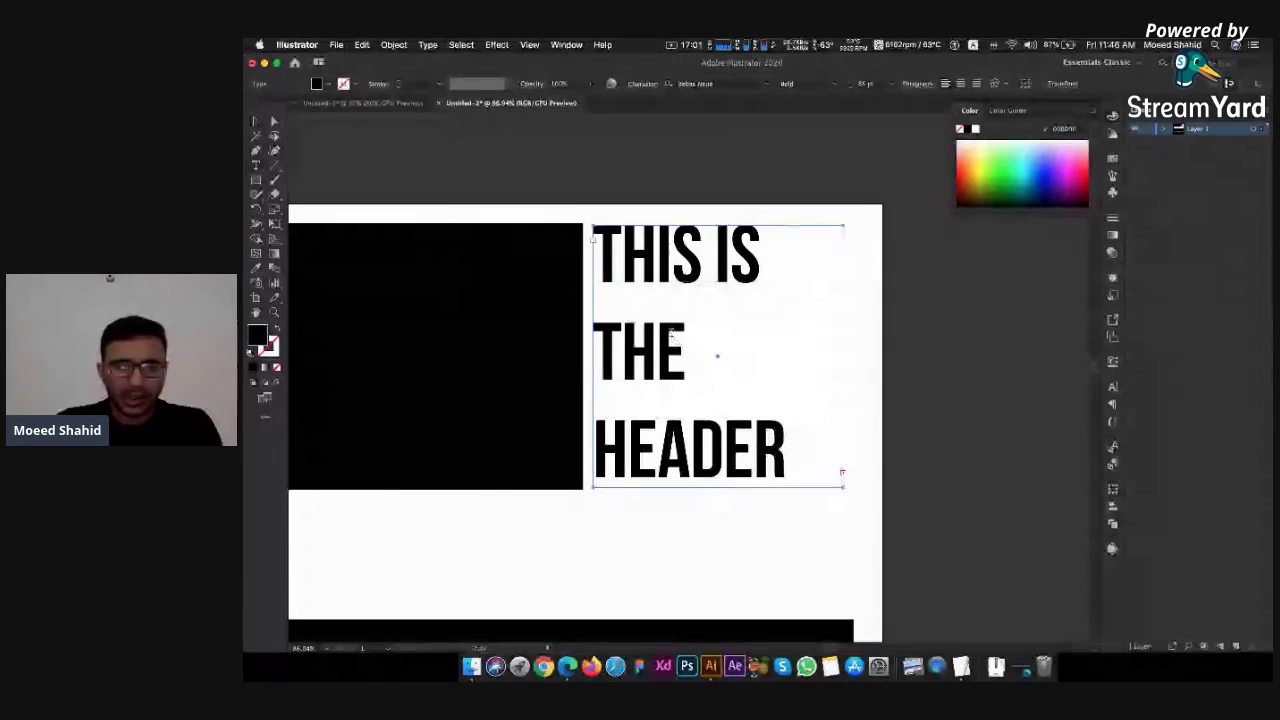
pyautogui.press('super+a')
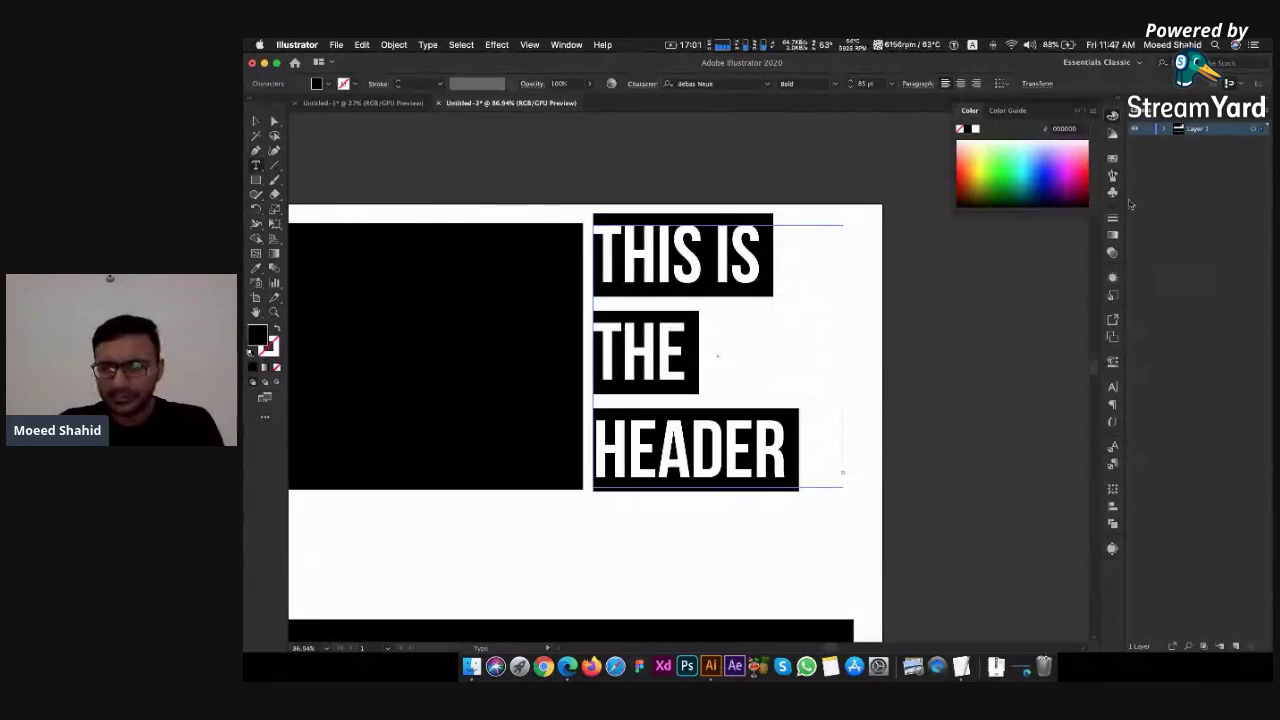
pyautogui.click(1115, 389)
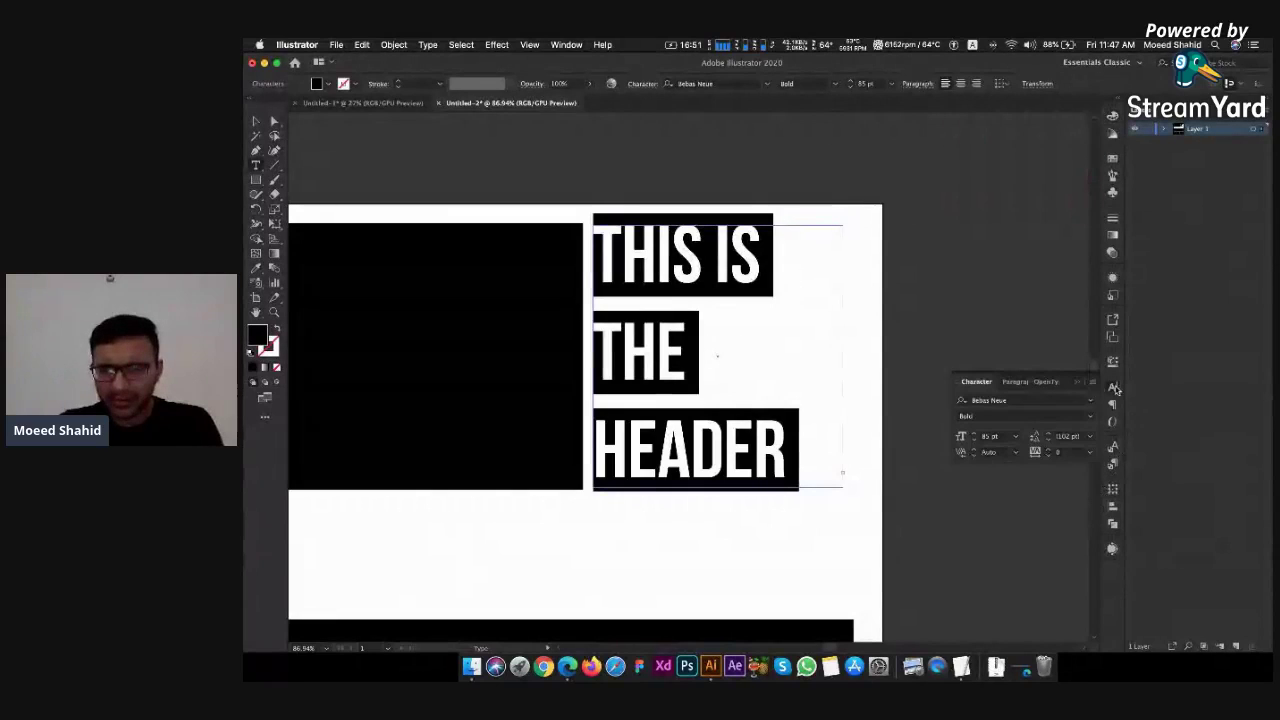
pyautogui.click(1091, 438)
pyautogui.click(1110, 220)
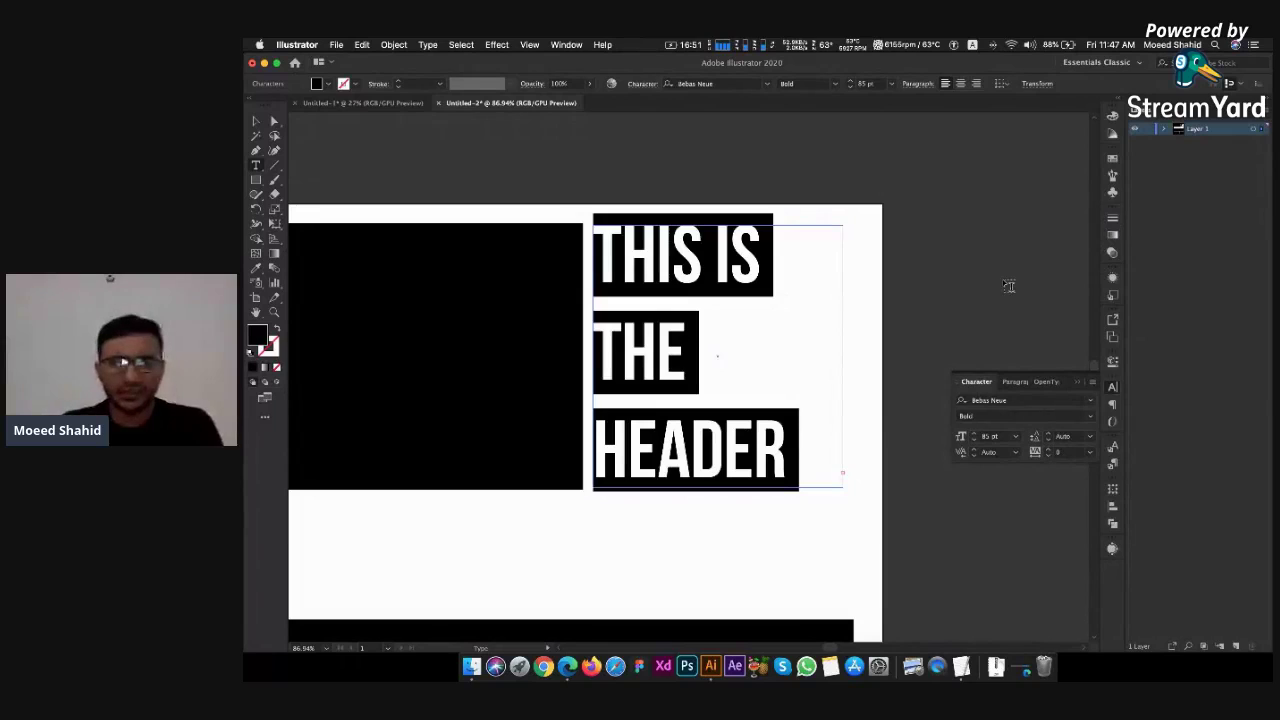
# Tighten the leading of the header text to 71 pt so that all four lines fit the frame
pyautogui.click(1066, 437)
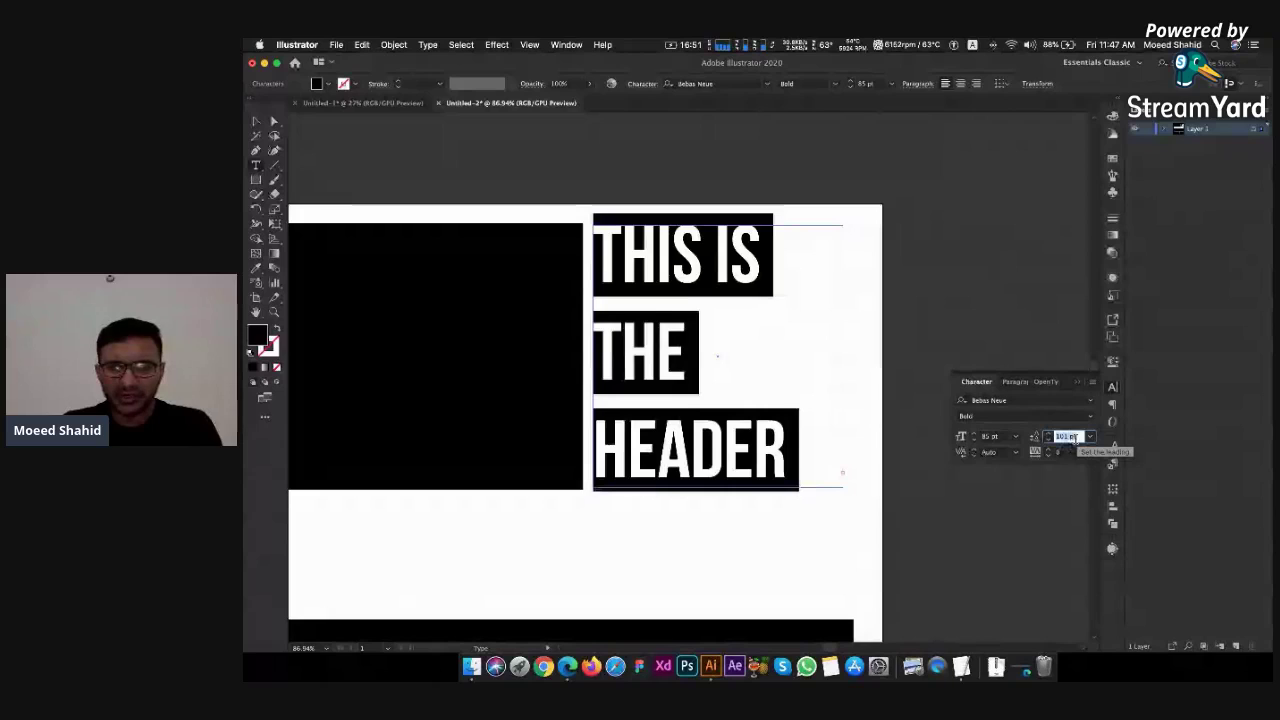
pyautogui.press('Up')
pyautogui.press('Up')
pyautogui.press('Up')
pyautogui.press('Up')
pyautogui.press('Down')
pyautogui.press('Down')
pyautogui.press('Down')
pyautogui.press('Down')
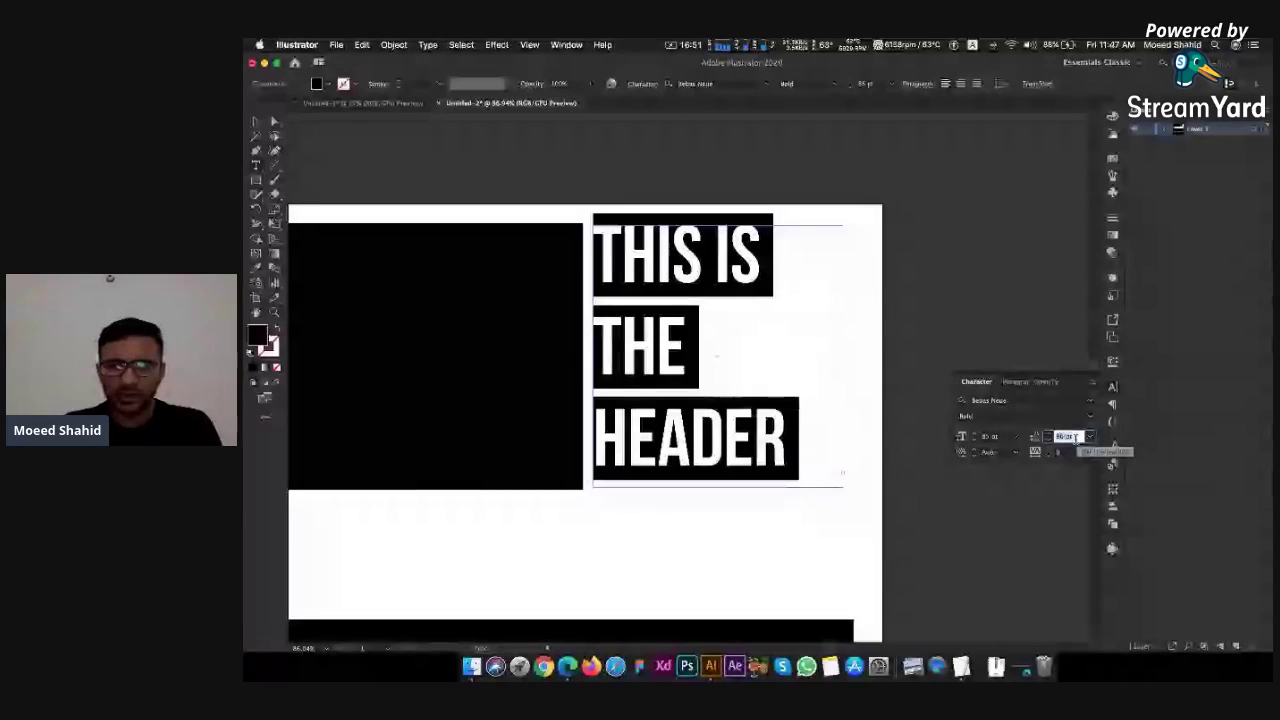
pyautogui.press('Down')
pyautogui.press('Down')
pyautogui.press('Down')
pyautogui.press('Down')
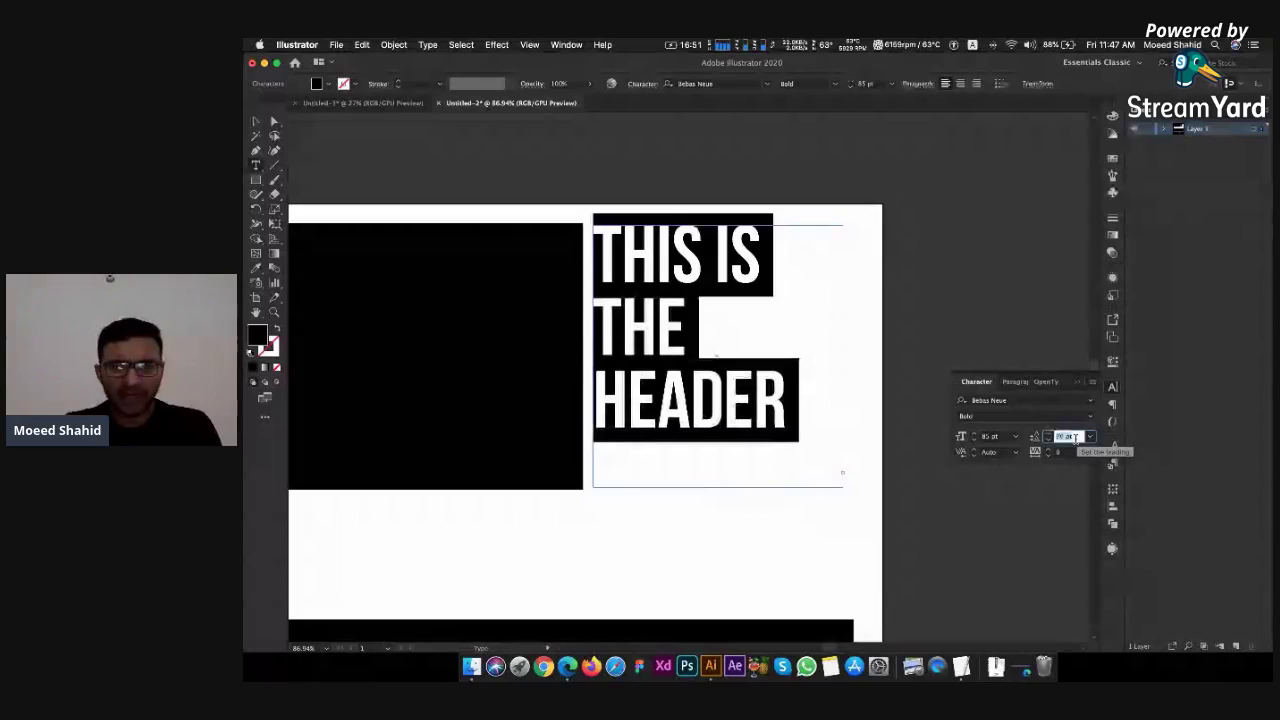
pyautogui.press('Down')
pyautogui.press('Down')
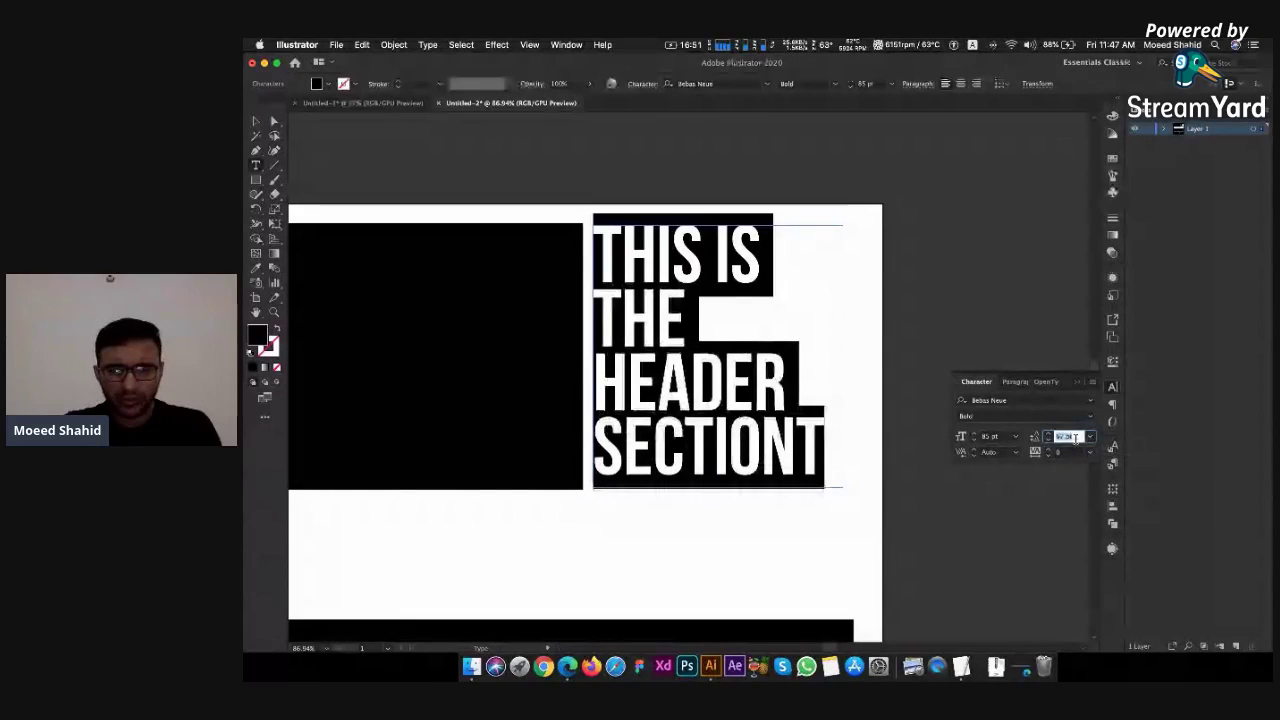
pyautogui.press('Up')
# Delete the stray T after the word SECTION, finish editing the header text and deselect its frame
pyautogui.click(806, 436)
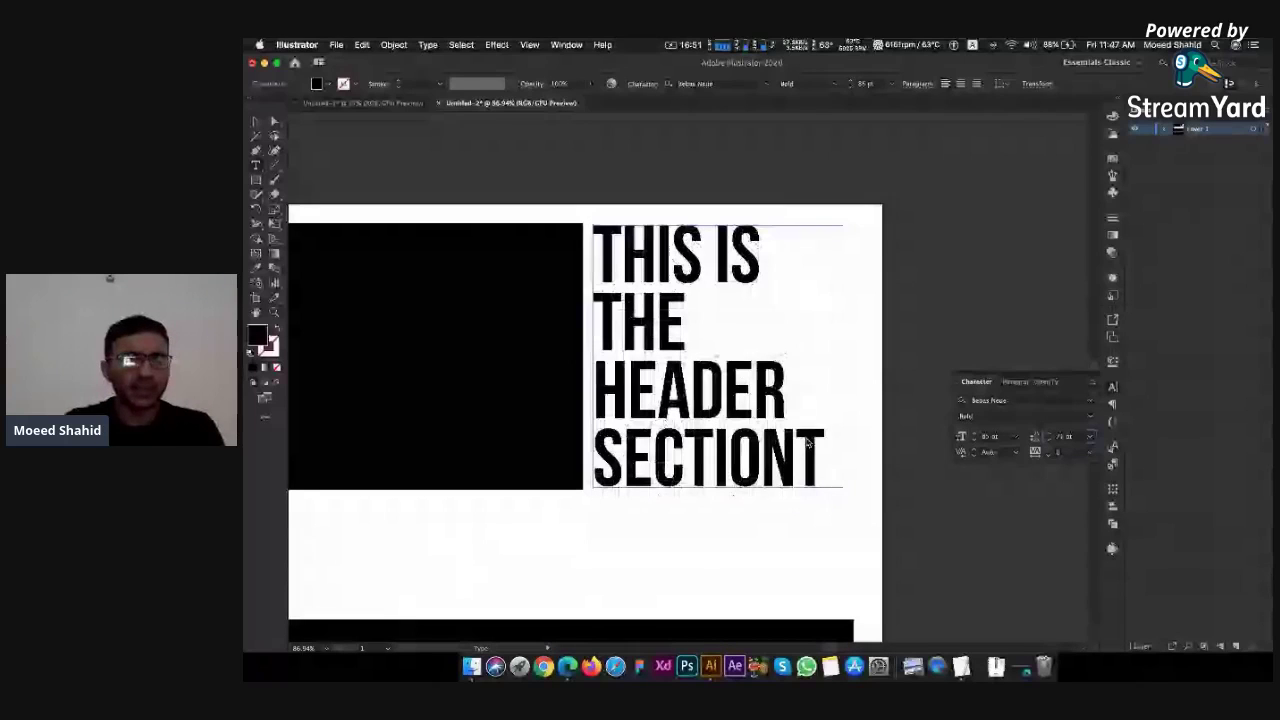
pyautogui.press('BackSpace')
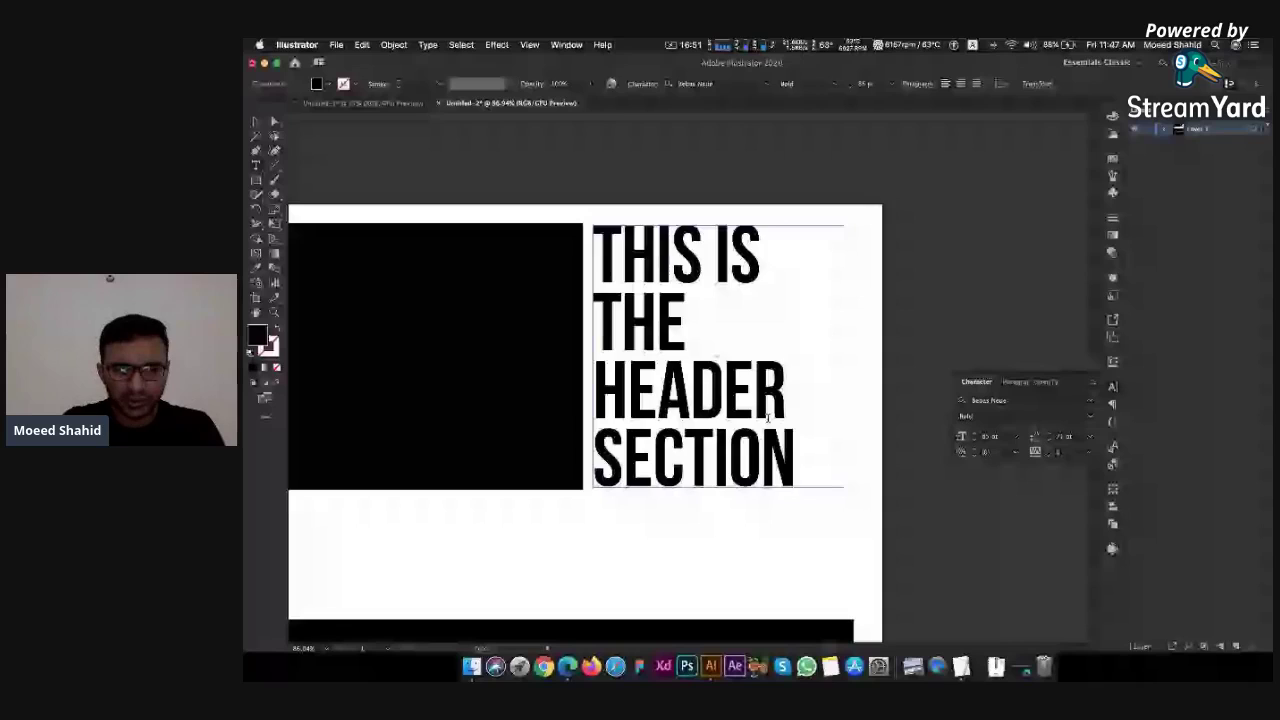
pyautogui.press('Escape')
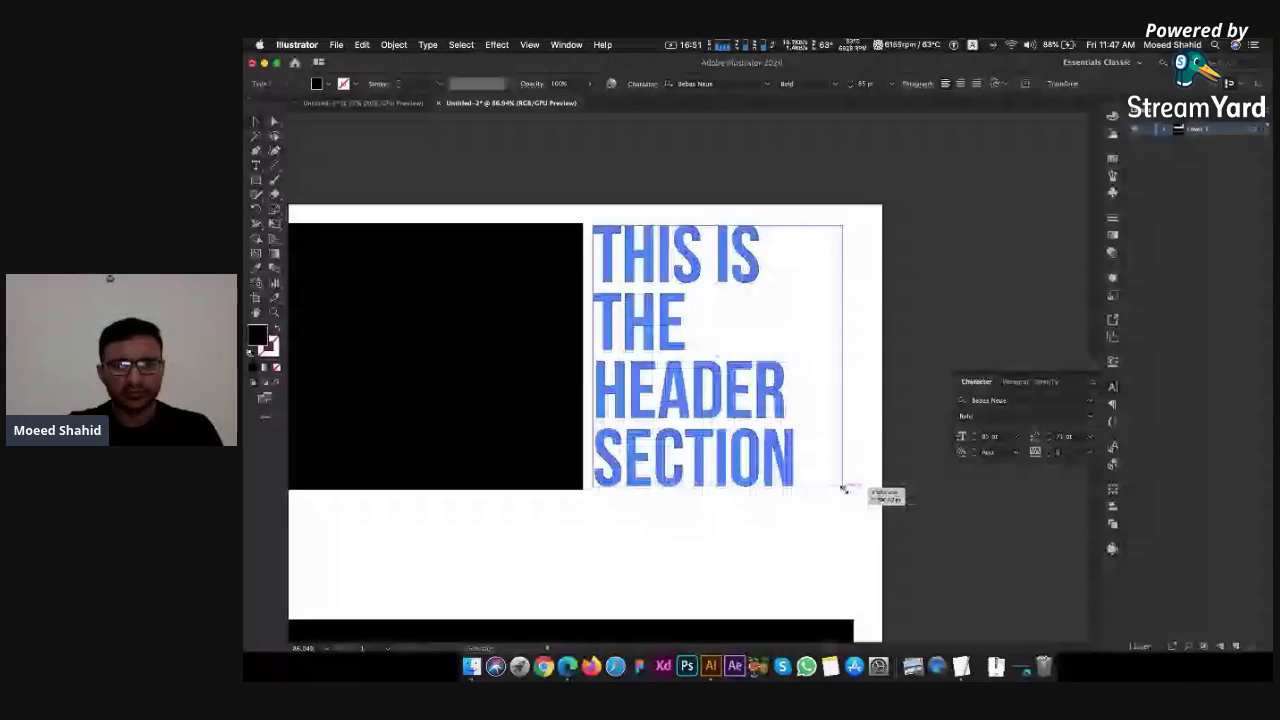
pyautogui.moveTo(843, 488); pyautogui.dragTo(847, 488)
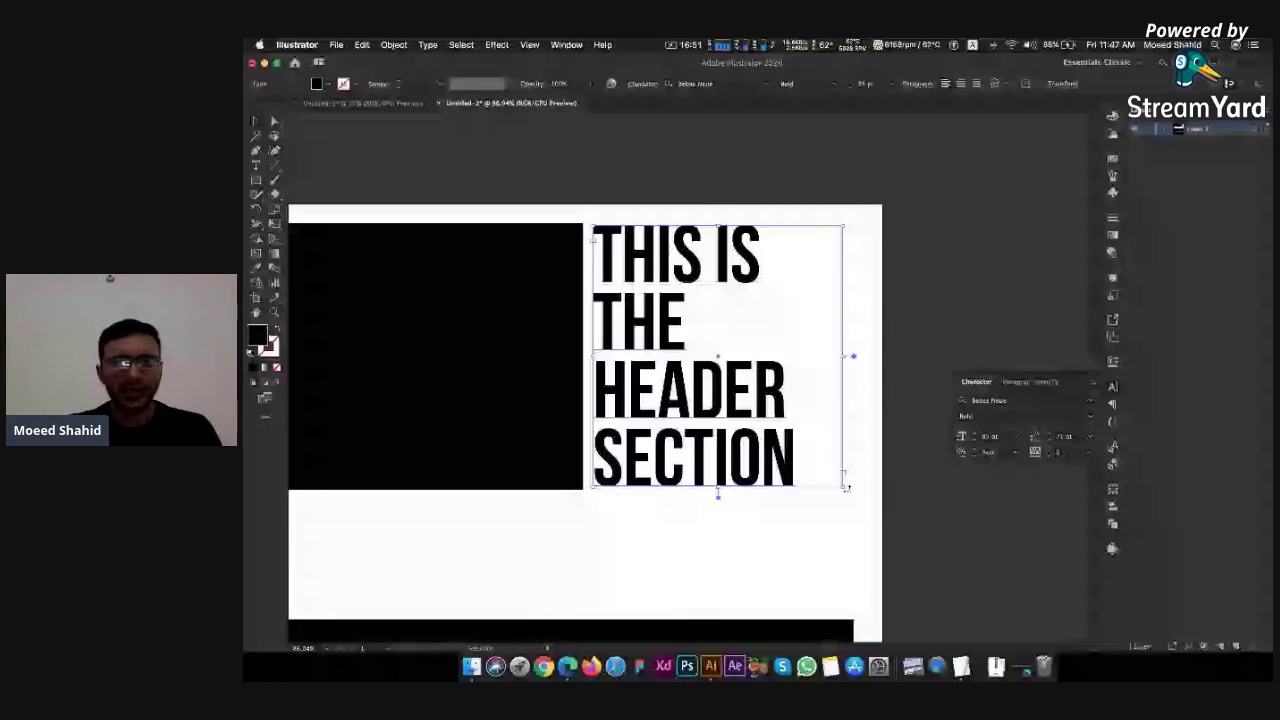
pyautogui.click(878, 268)
pyautogui.scroll(-5, 878, 268)
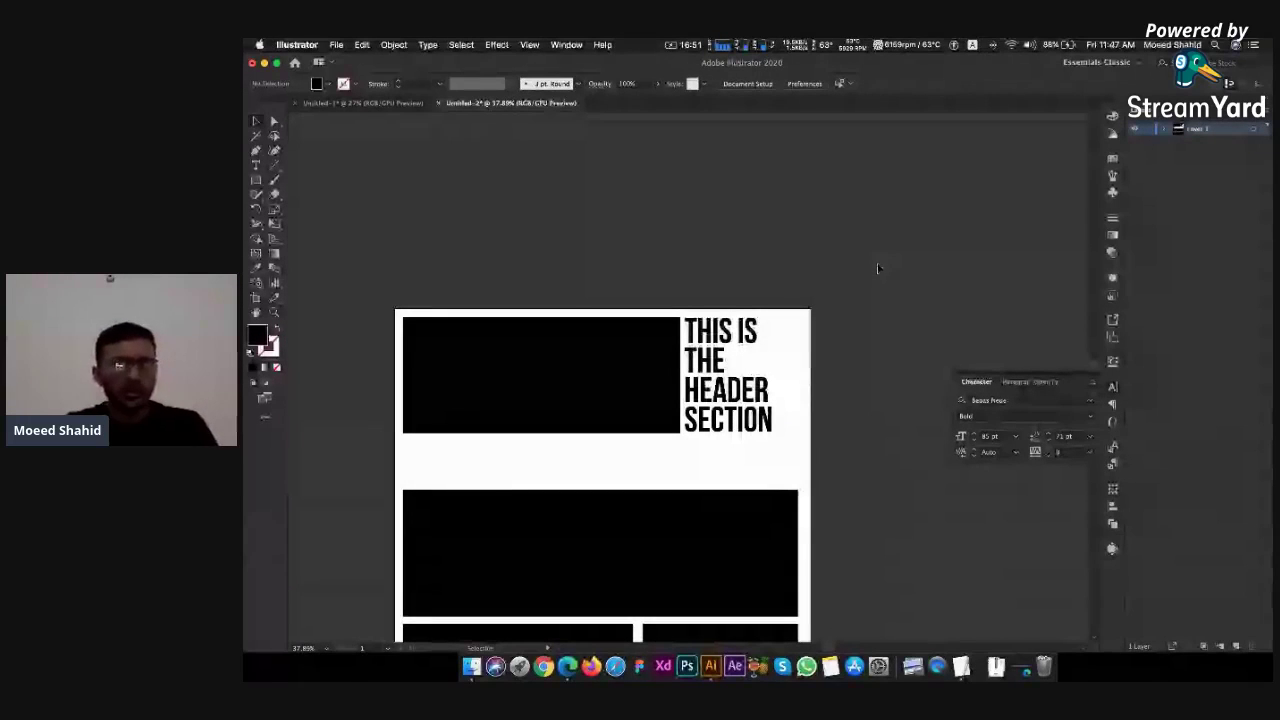
# Draw a black square of about 29 px at the artboard's left edge, just below the upper black rectangle
pyautogui.click(257, 180)
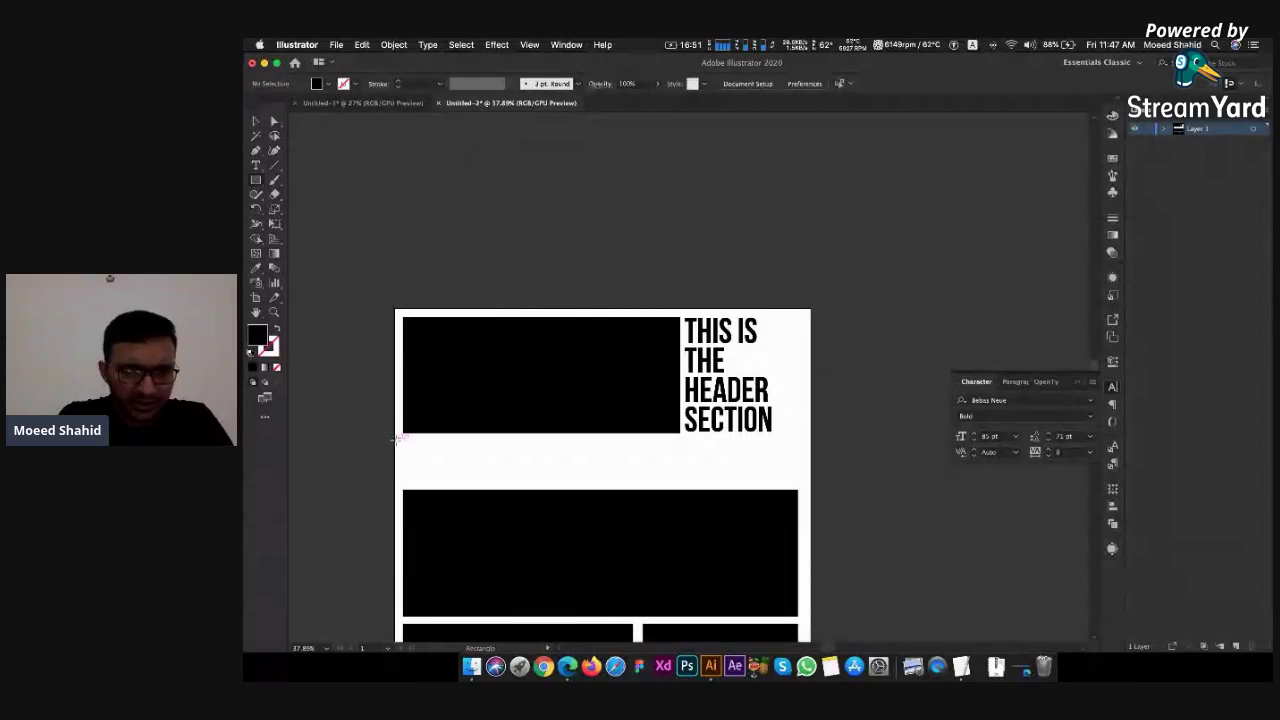
pyautogui.moveTo(400, 445)
pyautogui.mouseDown()
pyautogui.moveTo(403, 460)
pyautogui.moveTo(398, 440)
pyautogui.mouseUp()
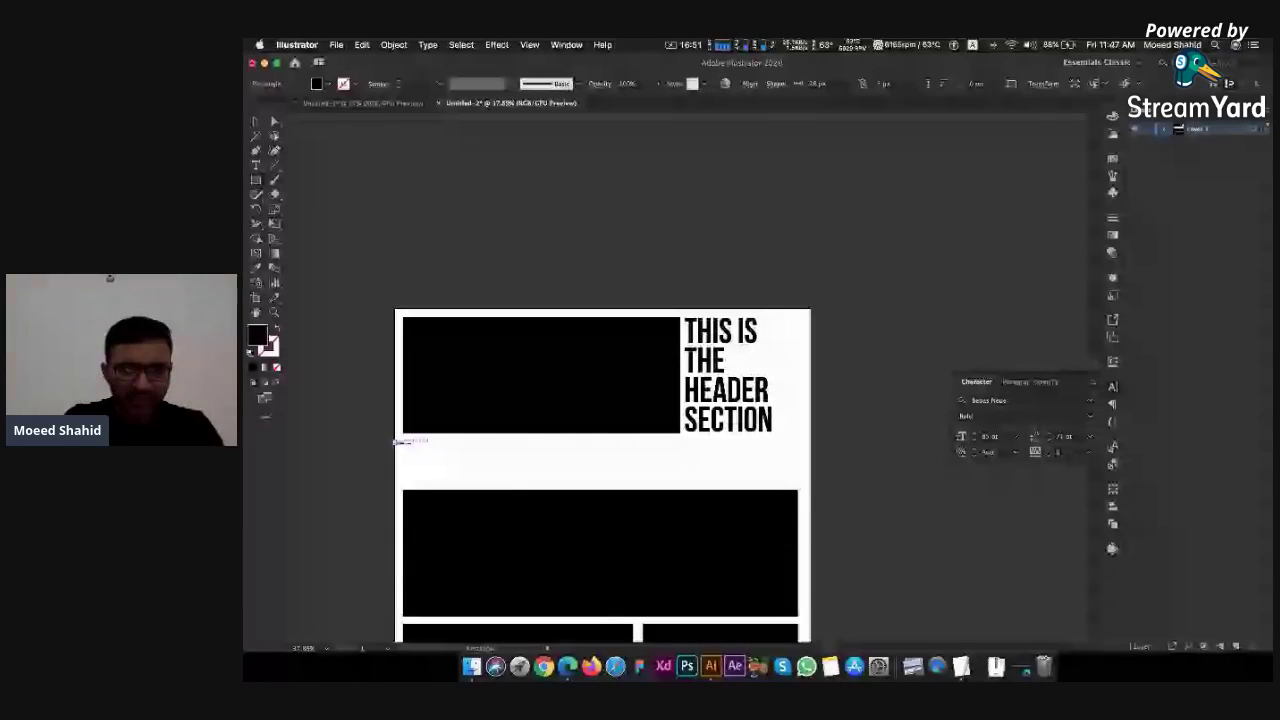
pyautogui.click(391, 443)
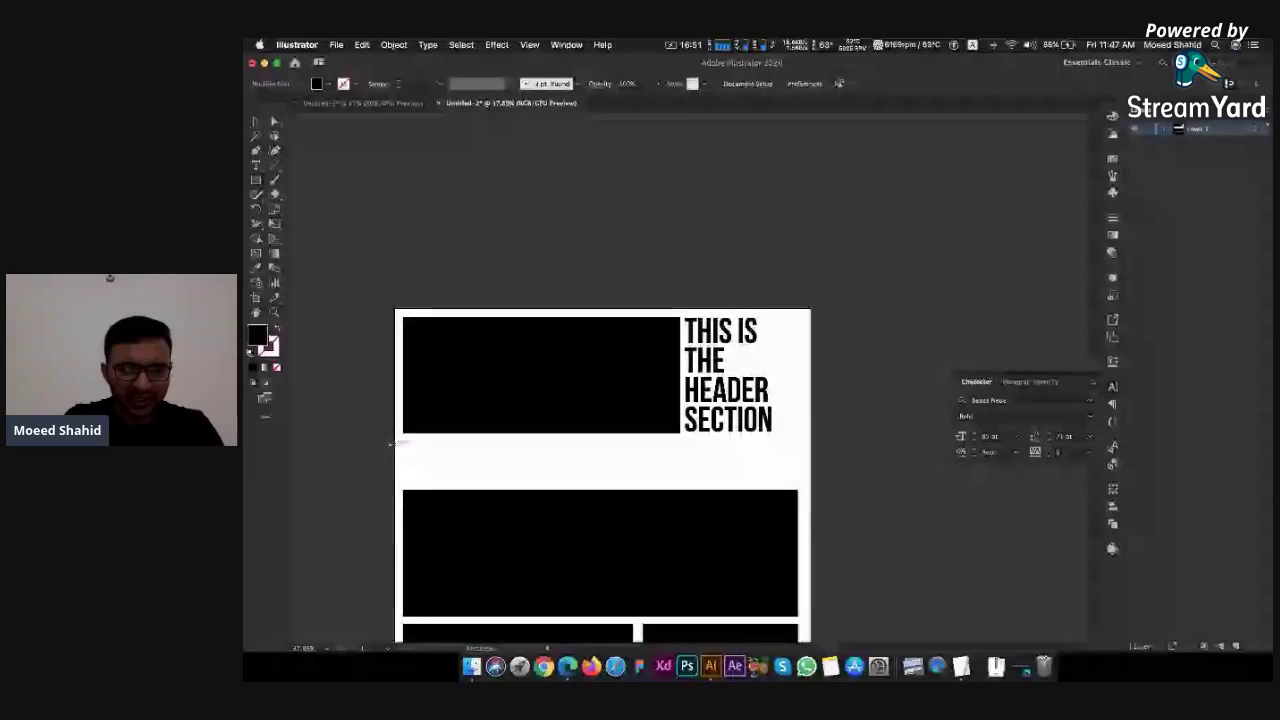
pyautogui.moveTo(396, 447); pyautogui.dragTo(403, 453)
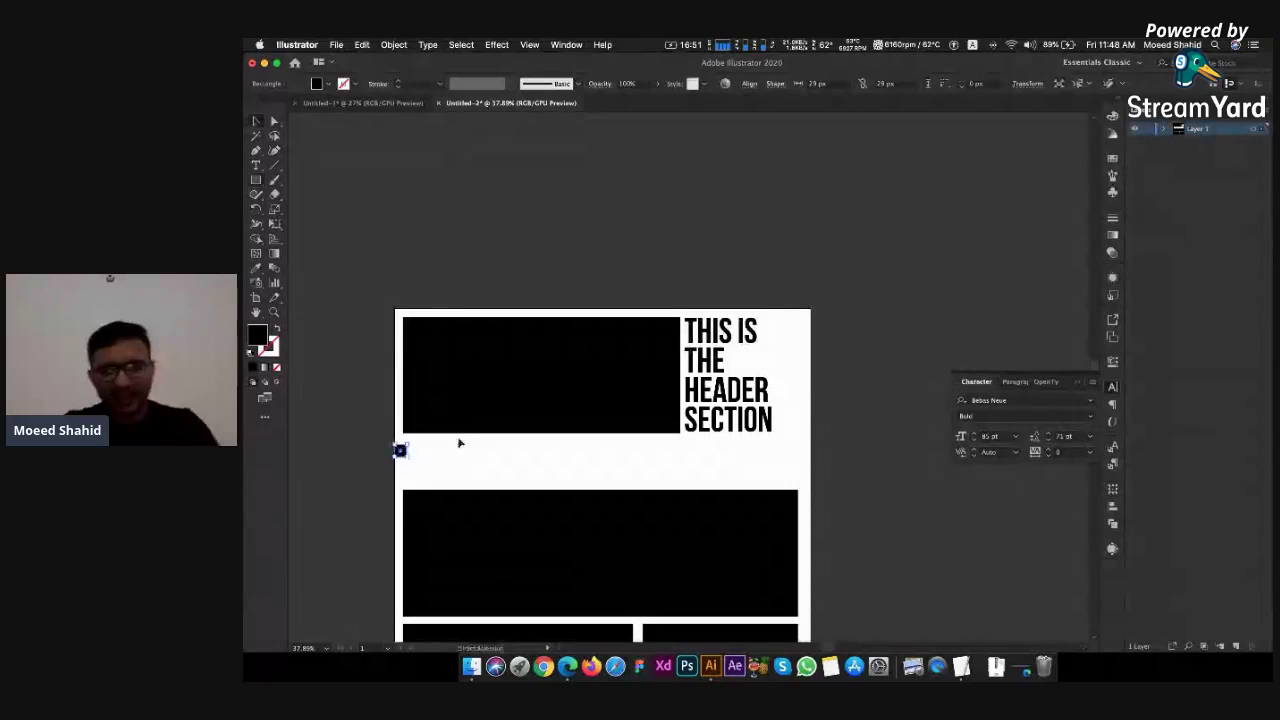
# Duplicate the small square and move the copy across to the artboard's right edge at the same height
pyautogui.press('v')
pyautogui.hotkey('alt', 'Right')
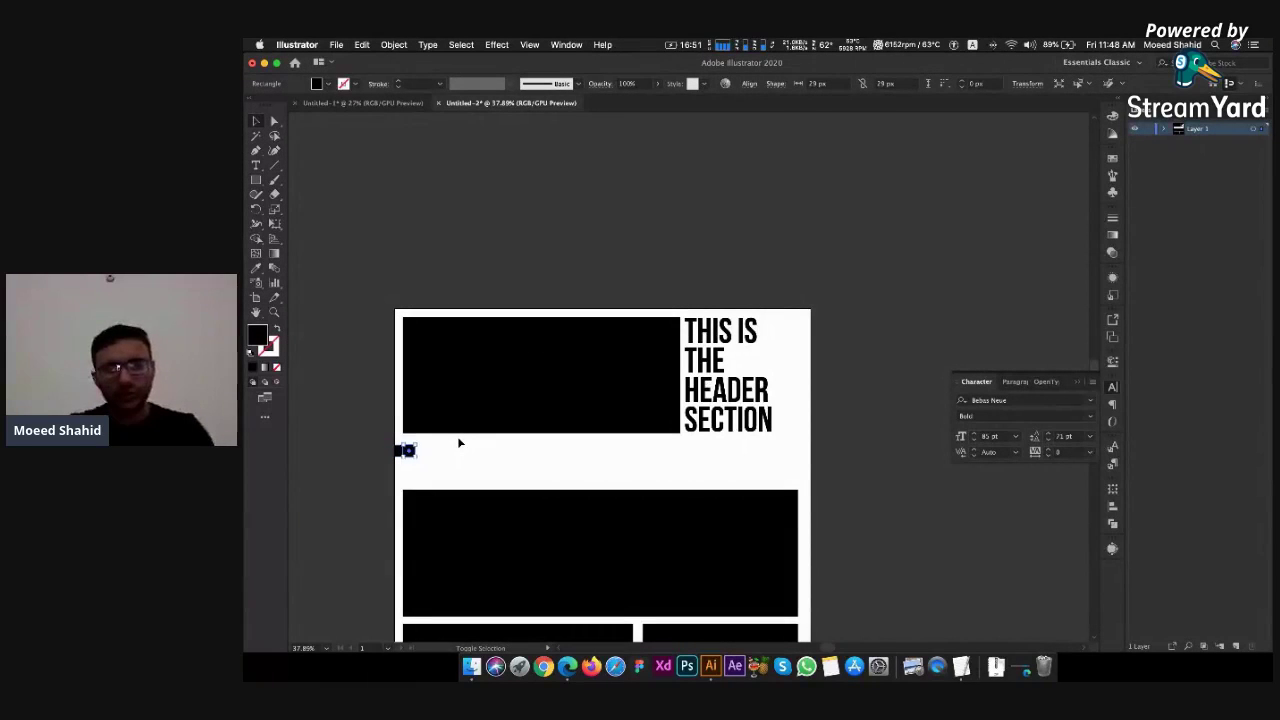
pyautogui.hotkey('shift', 'Right')
pyautogui.hotkey('shift', 'Right')
pyautogui.hotkey('shift', 'Right')
pyautogui.hotkey('shift', 'Right')
pyautogui.hotkey('shift', 'Right')
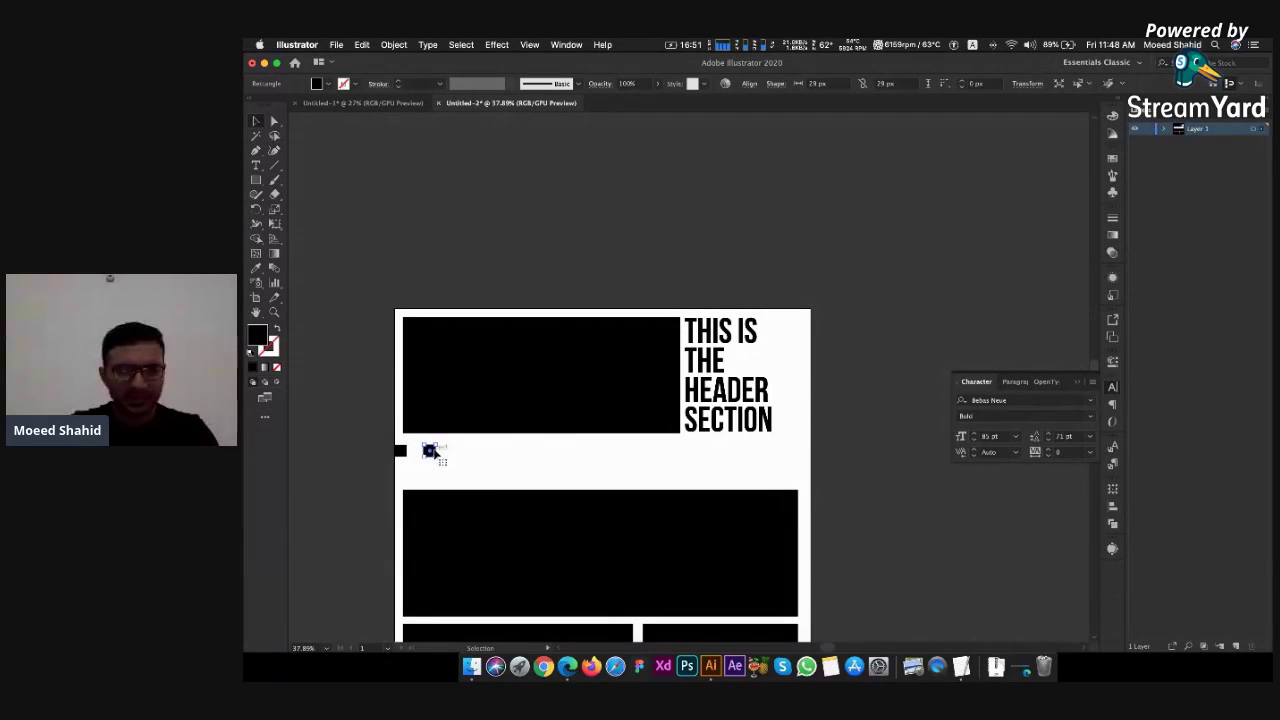
pyautogui.moveTo(430, 451); pyautogui.dragTo(808, 456)
pyautogui.click(830, 455)
# Nudge the copied square until it sits flush against the artboard's right edge
pyautogui.scroll(2, 830, 455)
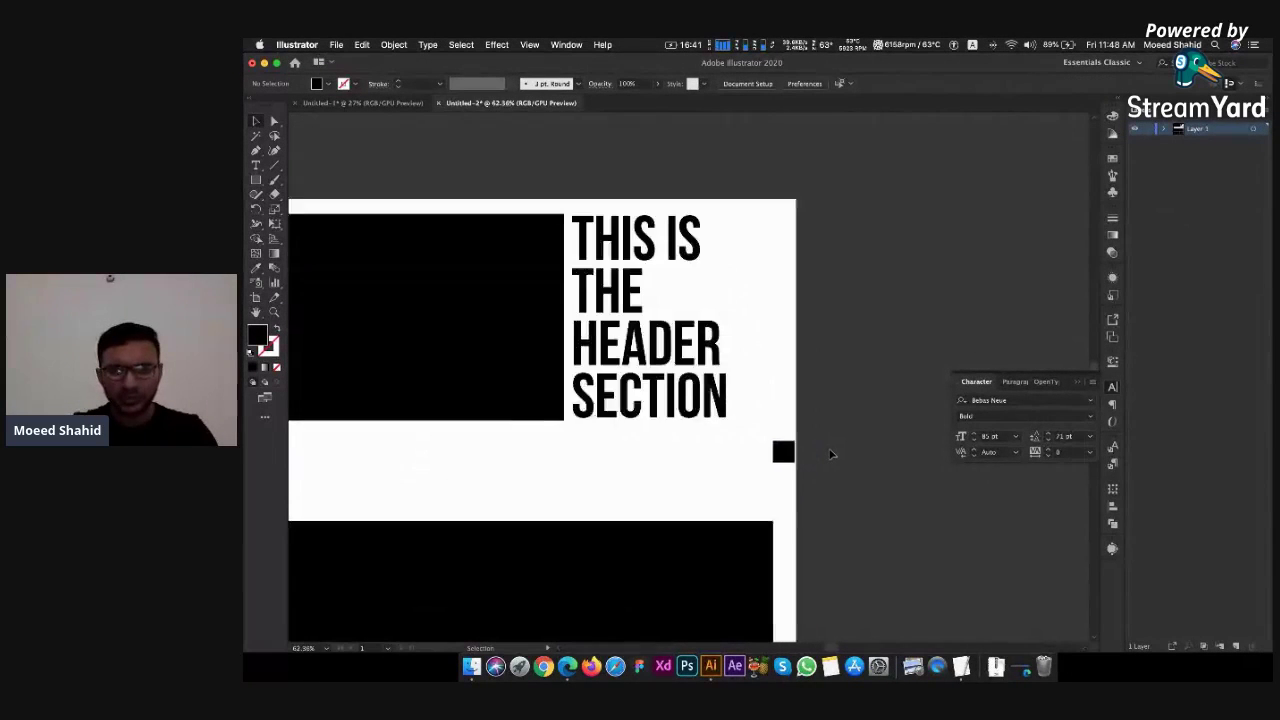
pyautogui.scroll(1, 830, 455)
pyautogui.click(776, 455)
pyautogui.scroll(4, 776, 455)
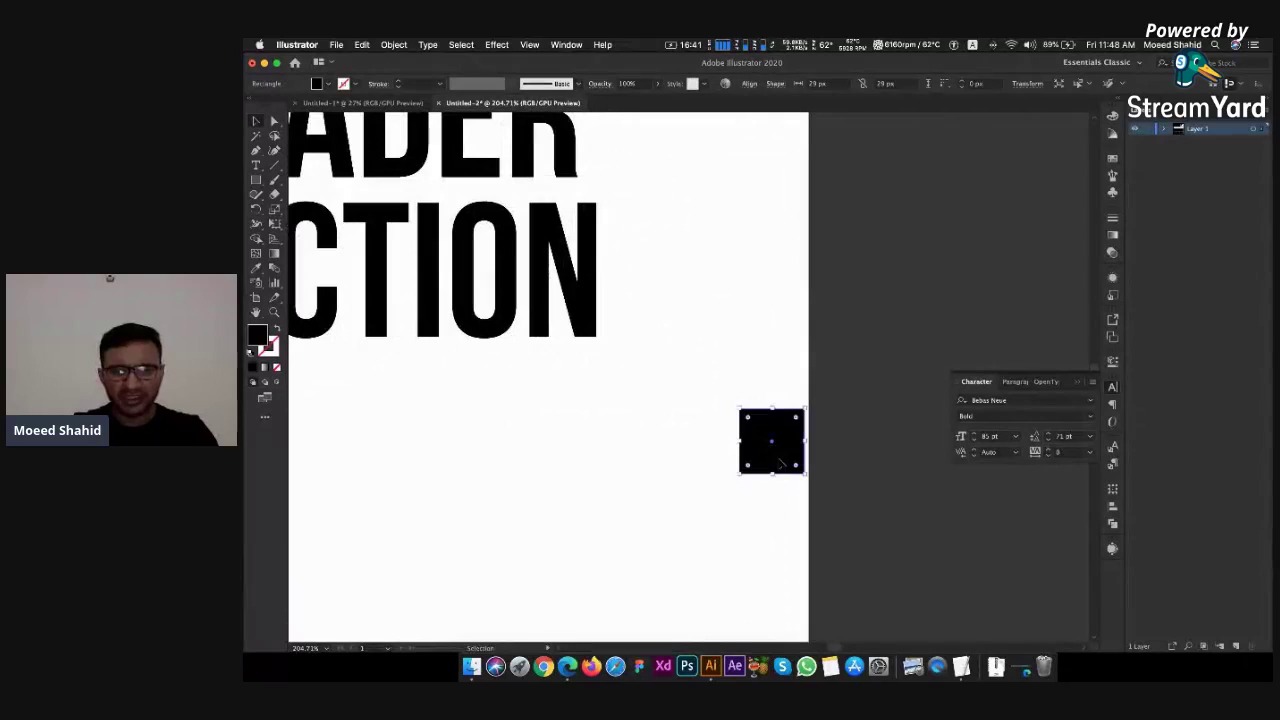
pyautogui.moveTo(780, 462)
pyautogui.mouseDown()
pyautogui.moveTo(826, 462)
pyautogui.moveTo(784, 468)
pyautogui.mouseUp()
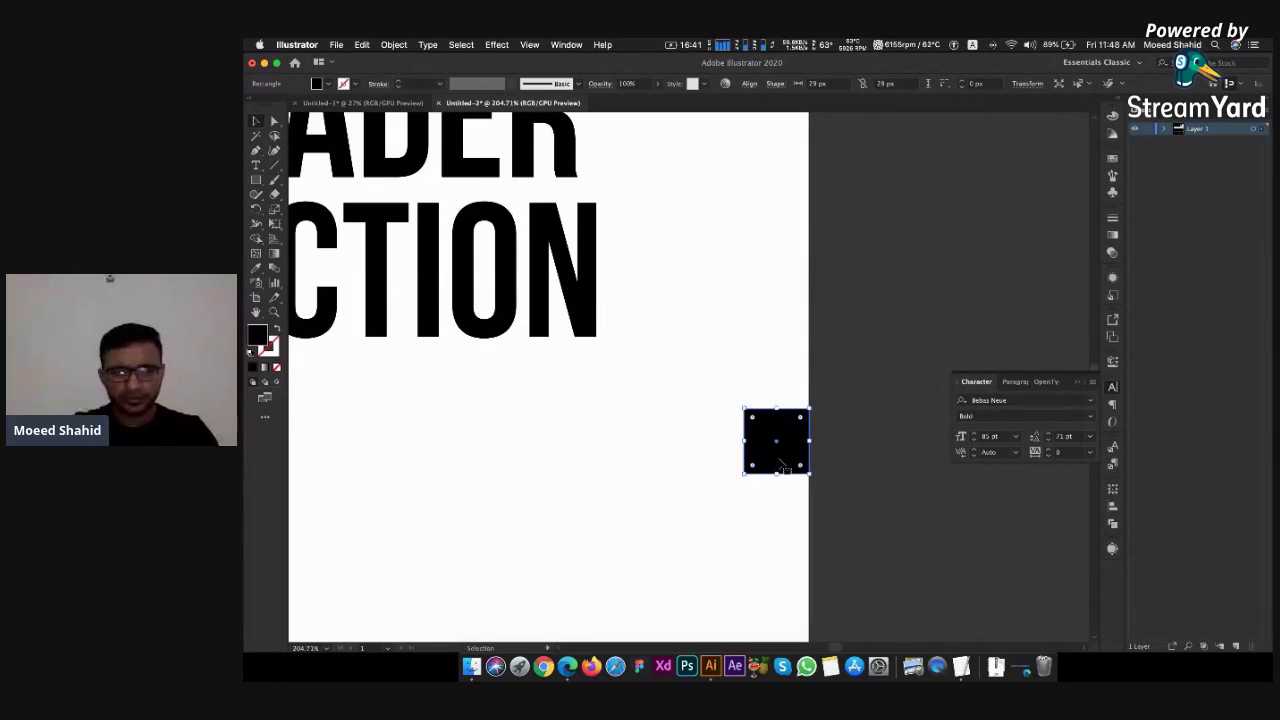
# Move the upper black rectangle right so its left edge lines up with the inner side of the left square
pyautogui.hscroll(-10, 780, 465)
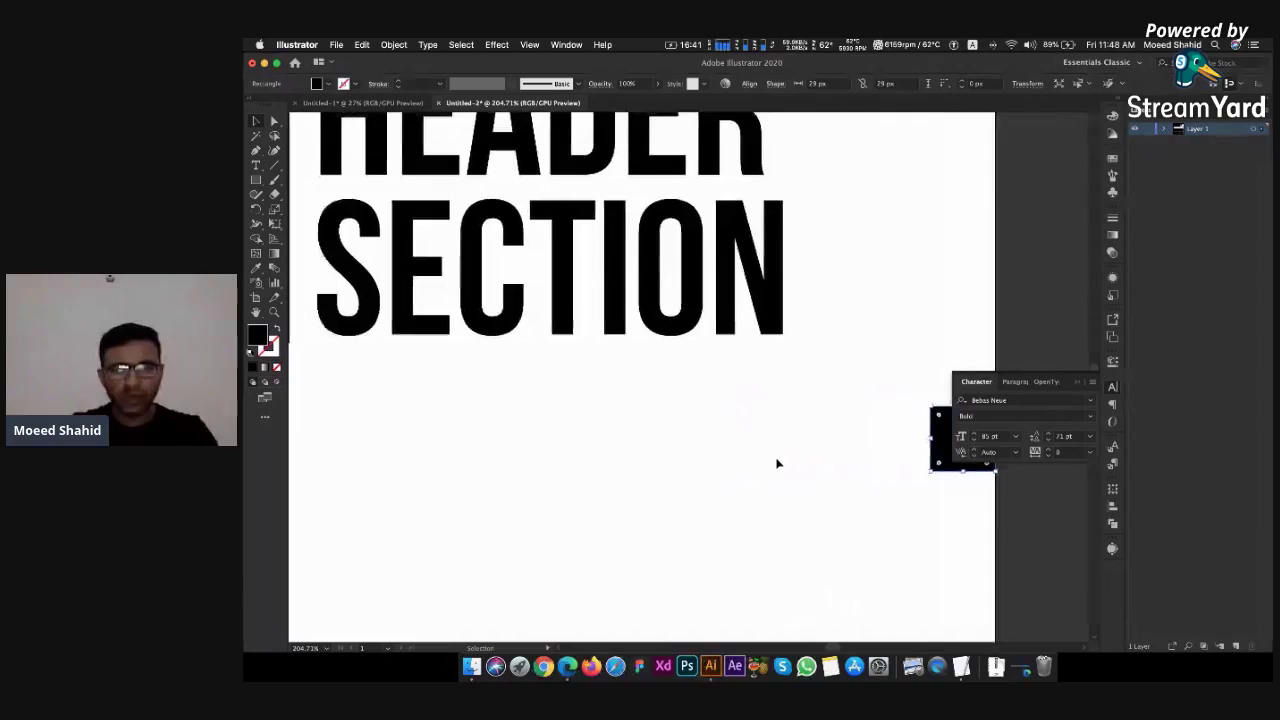
pyautogui.hscroll(-10, 775, 463)
pyautogui.scroll(-5, 775, 463)
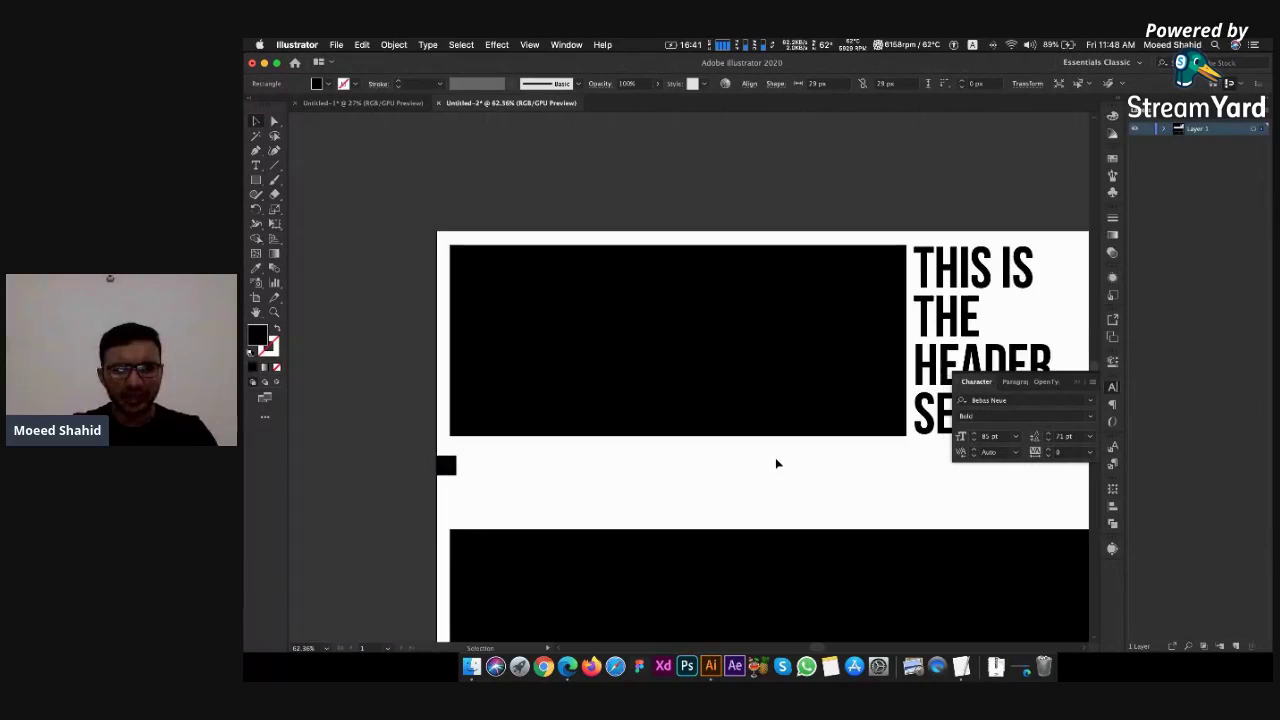
pyautogui.hscroll(5, 775, 463)
pyautogui.scroll(-3, 775, 463)
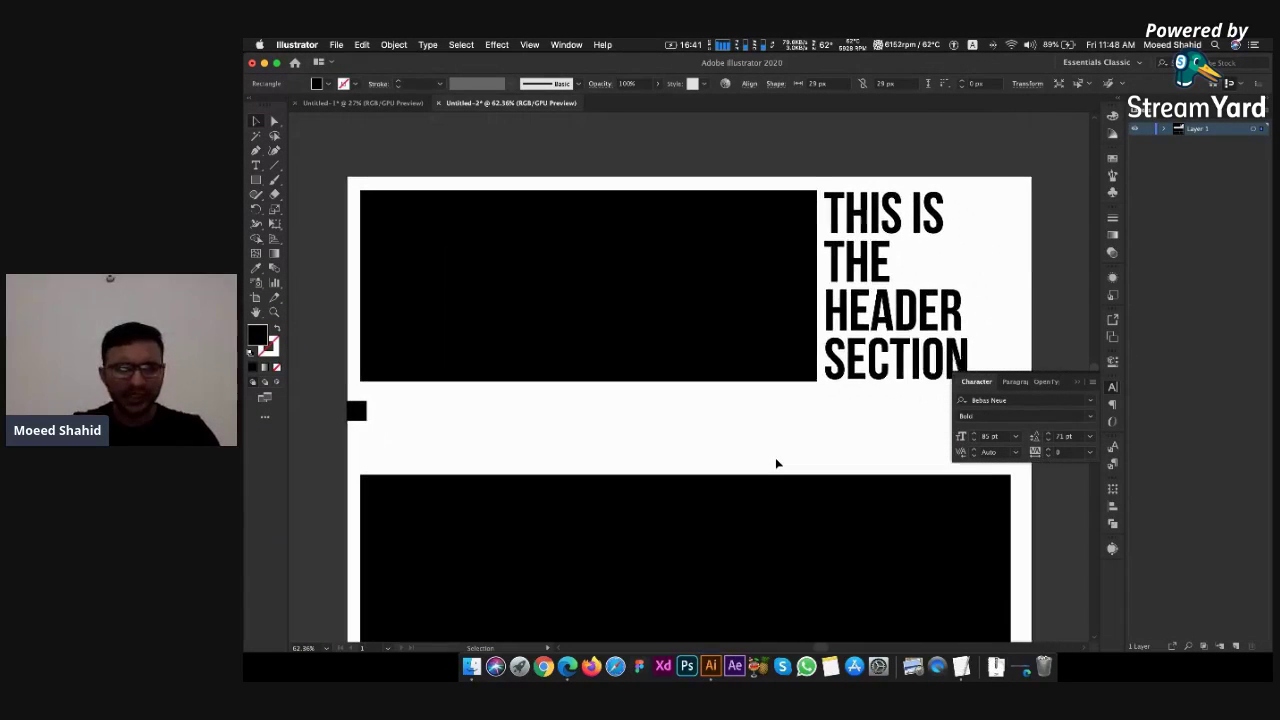
pyautogui.click(525, 279)
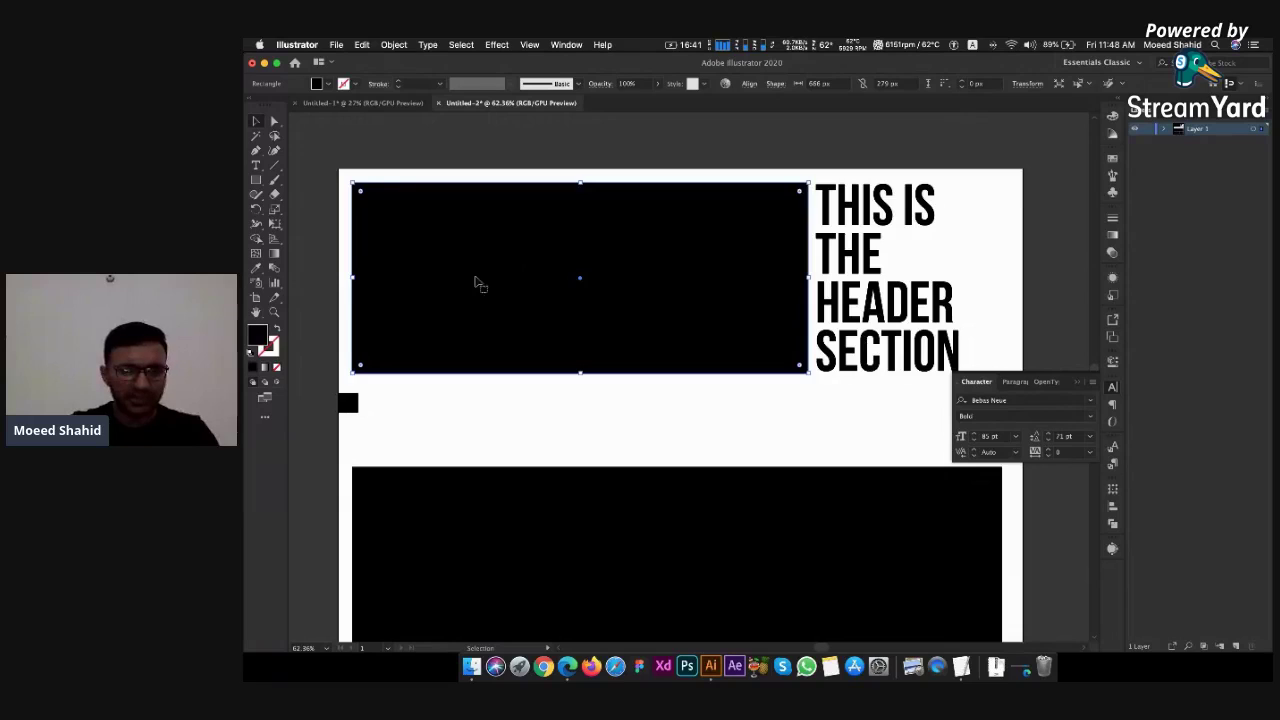
pyautogui.moveTo(471, 283); pyautogui.dragTo(477, 283)
# Move the wide black rectangle below right so its left edge lines up with the inner side of the left square
pyautogui.click(378, 537)
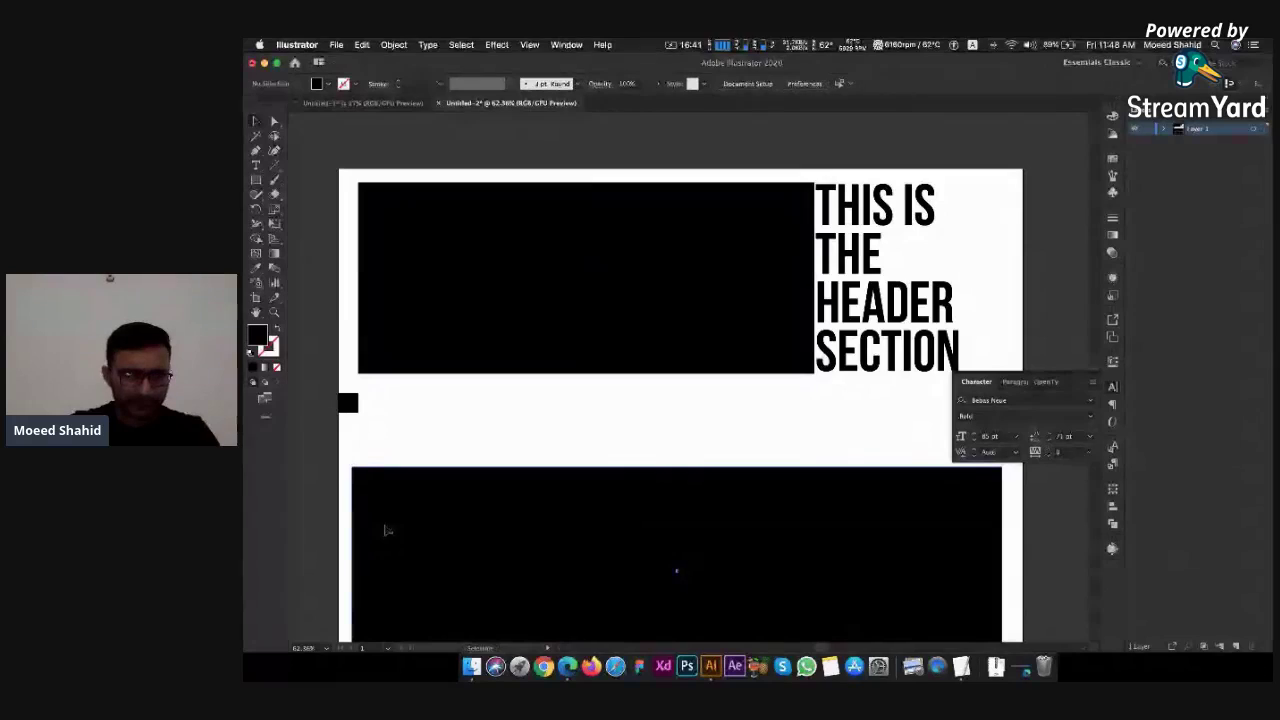
pyautogui.moveTo(384, 532); pyautogui.dragTo(391, 531)
pyautogui.hscroll(5, 391, 534)
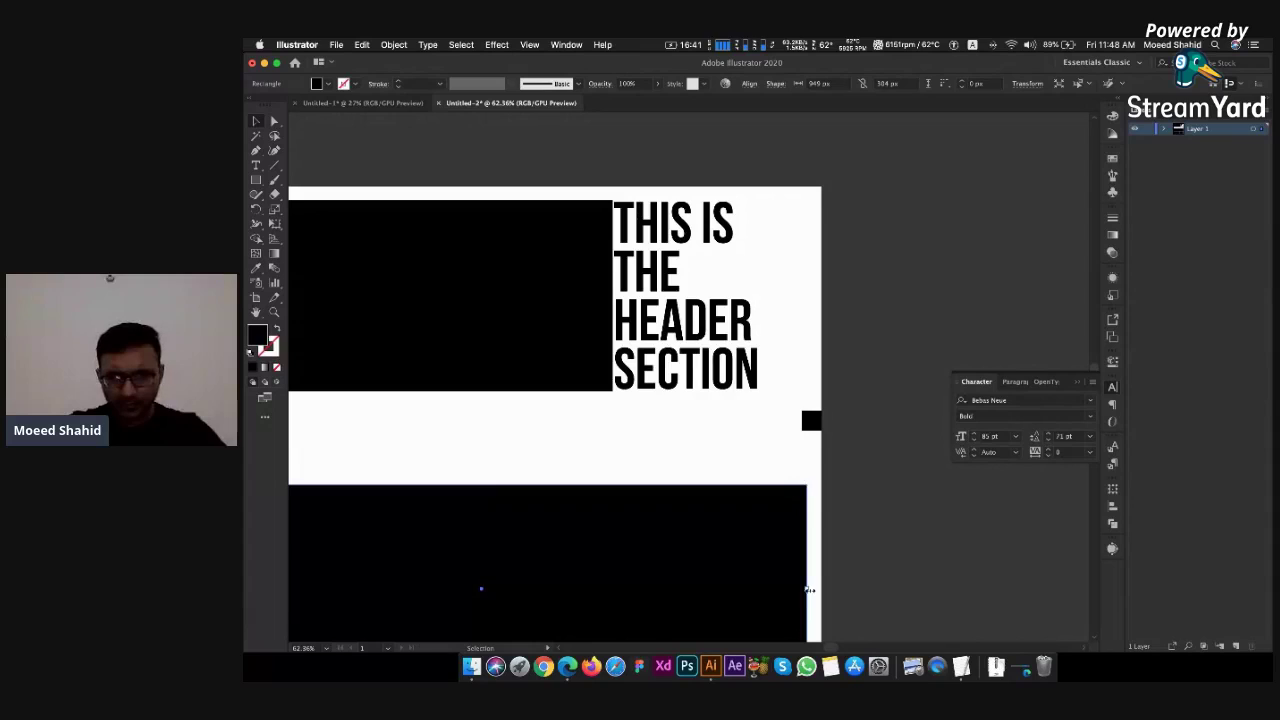
# Resize the wide rectangle and the header text frame so their right edges meet the inner side of the right square
pyautogui.moveTo(809, 590); pyautogui.dragTo(801, 590)
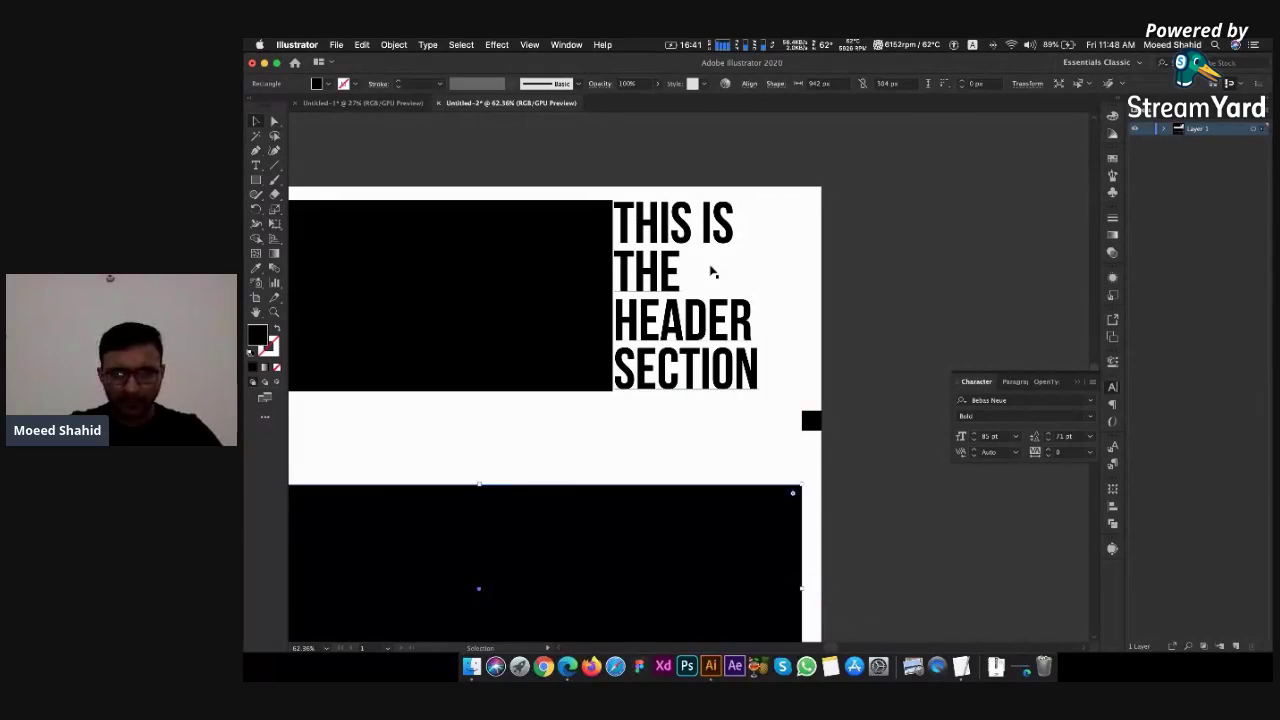
pyautogui.click(731, 362)
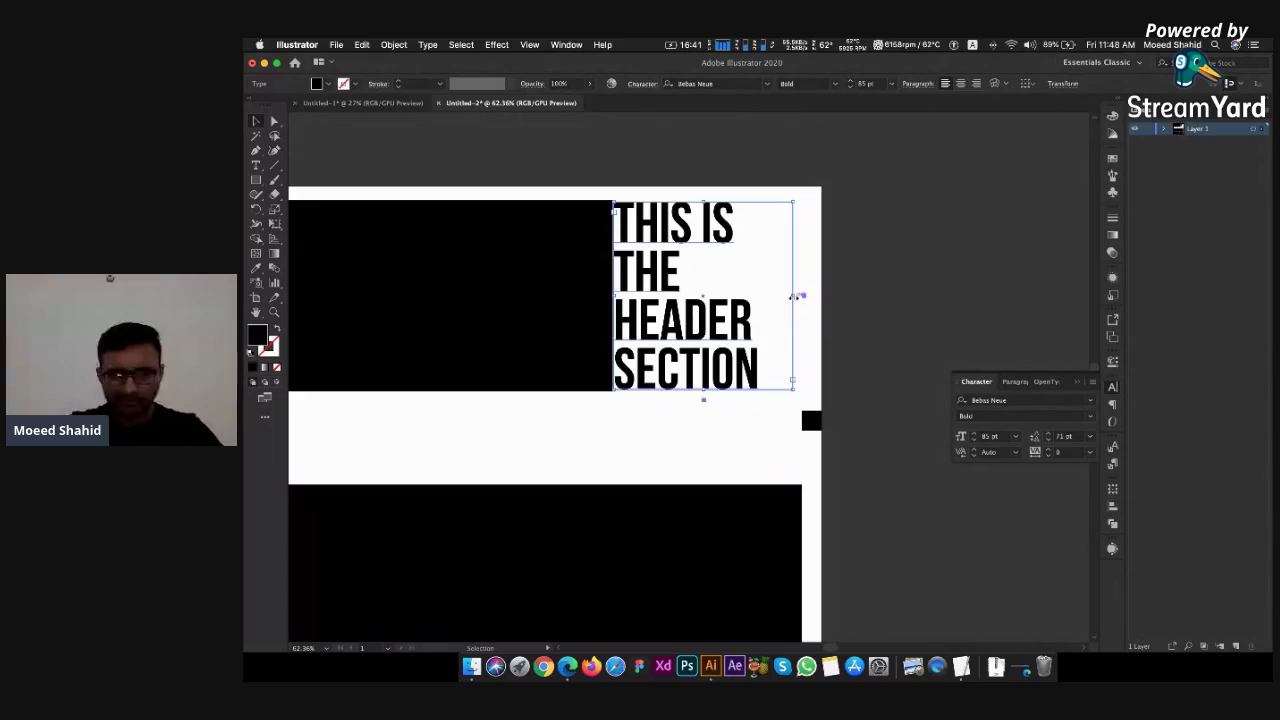
pyautogui.moveTo(793, 296); pyautogui.dragTo(801, 298)
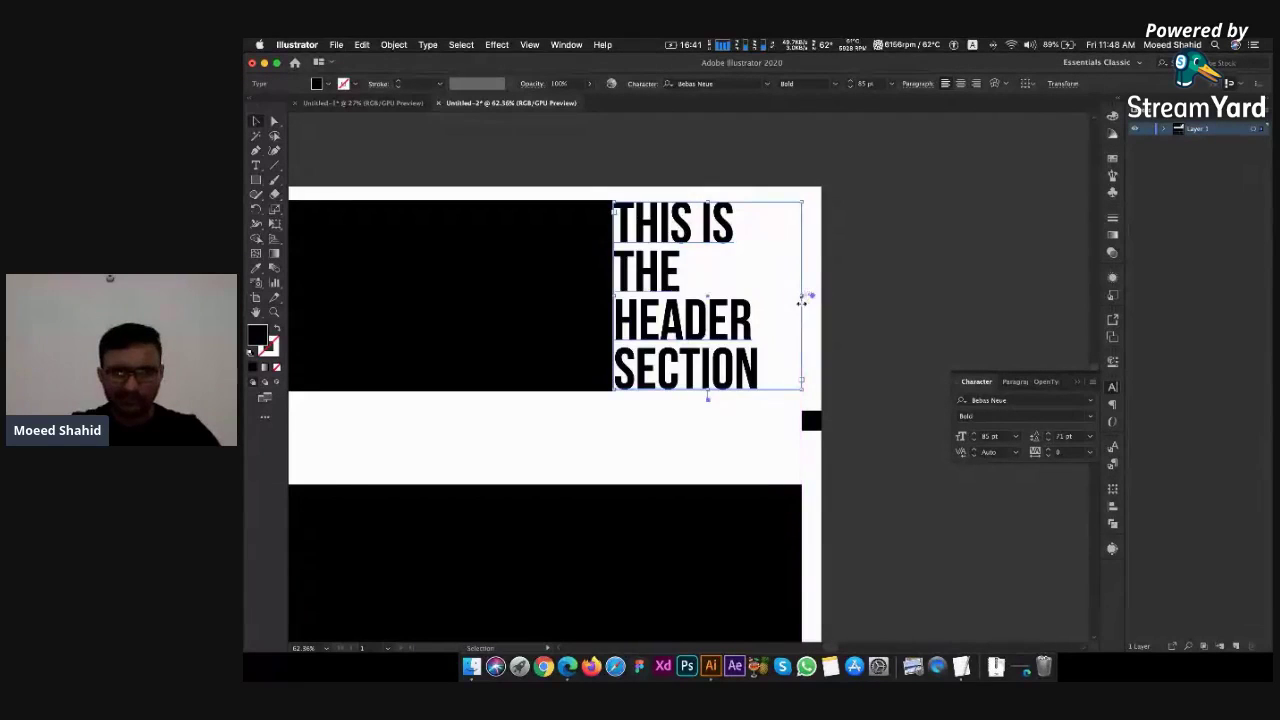
pyautogui.moveTo(802, 386); pyautogui.dragTo(809, 392)
pyautogui.click(880, 316)
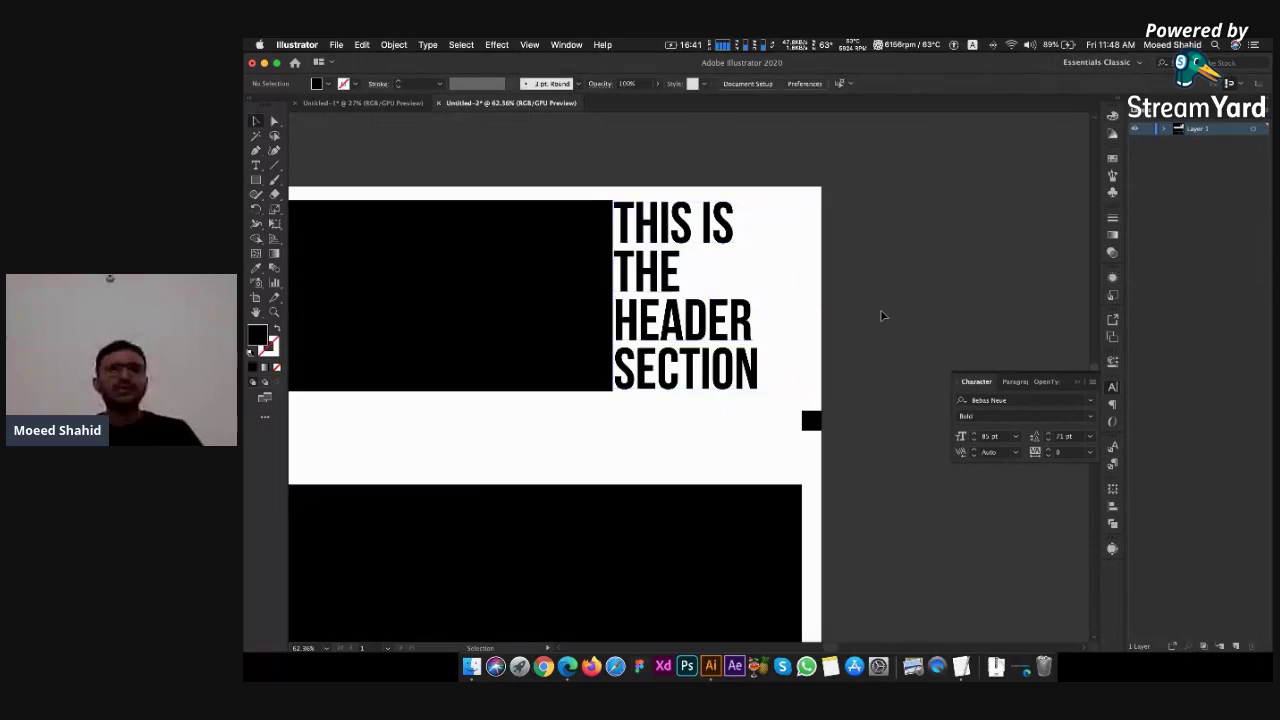
# Shift the header text frame slightly right, leaving a small gap beside the upper black rectangle
pyautogui.scroll(-3, 880, 316)
pyautogui.click(812, 314)
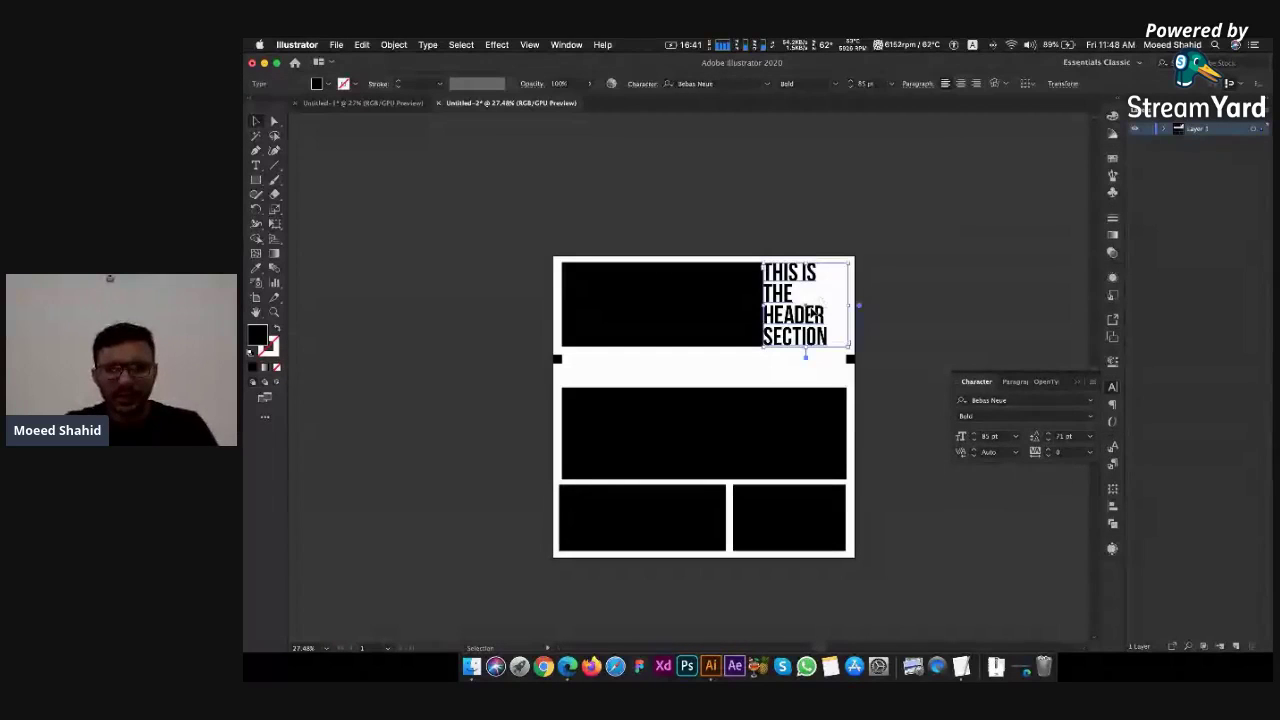
pyautogui.moveTo(813, 315); pyautogui.dragTo(817, 315)
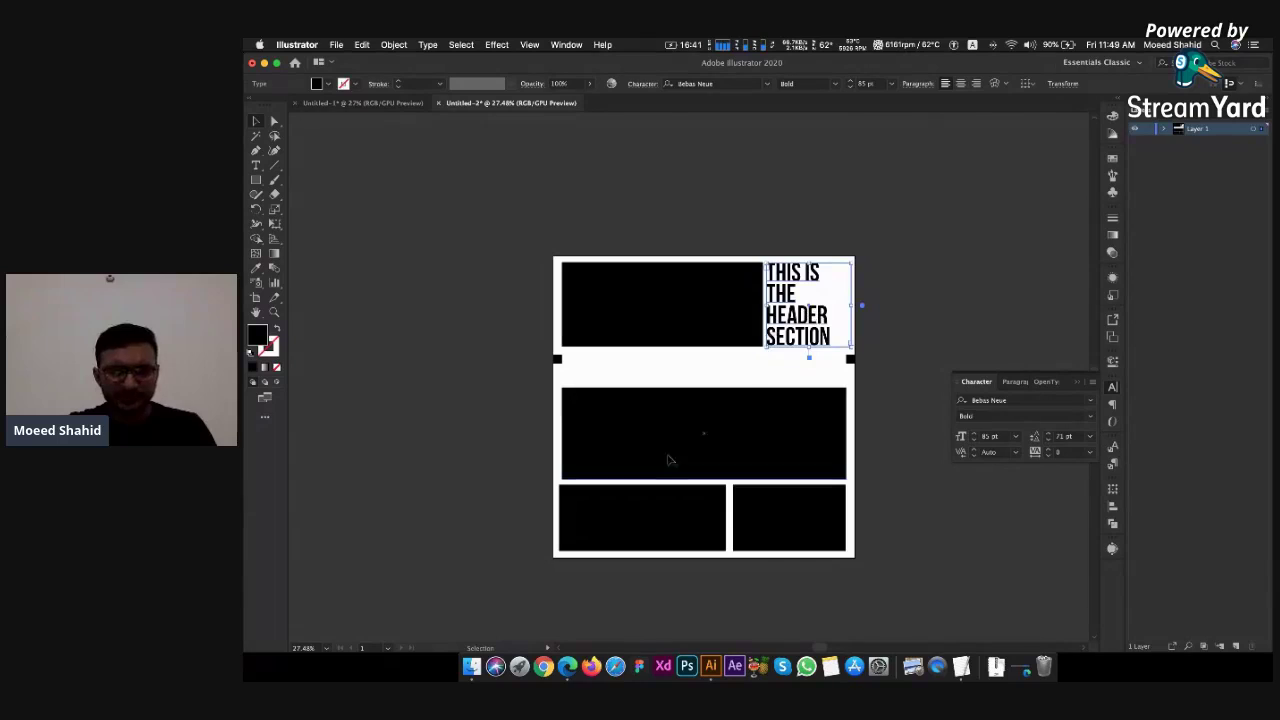
# Move the two bottom rectangles right so their outer edges line up with the wide rectangle above
pyautogui.click(634, 511)
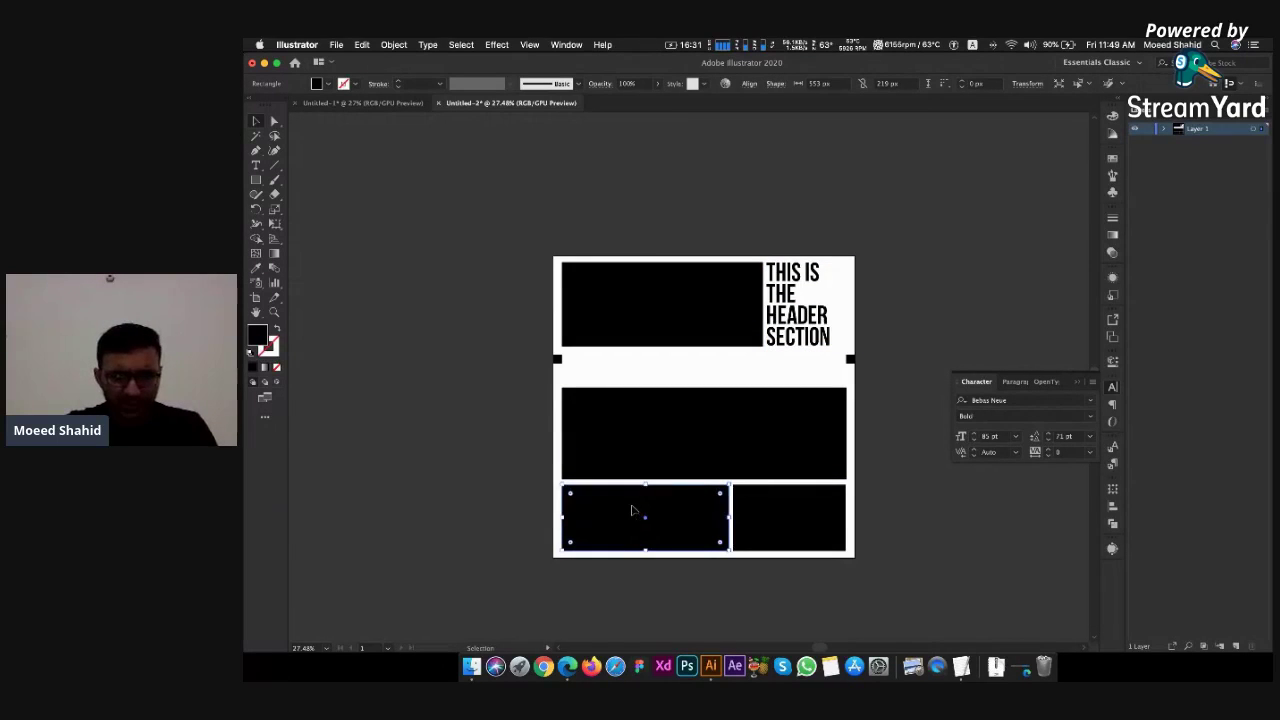
pyautogui.moveTo(632, 511)
pyautogui.mouseDown()
pyautogui.moveTo(620, 512)
pyautogui.moveTo(668, 512)
pyautogui.moveTo(631, 514)
pyautogui.moveTo(646, 514)
pyautogui.mouseUp()
pyautogui.click(752, 521)
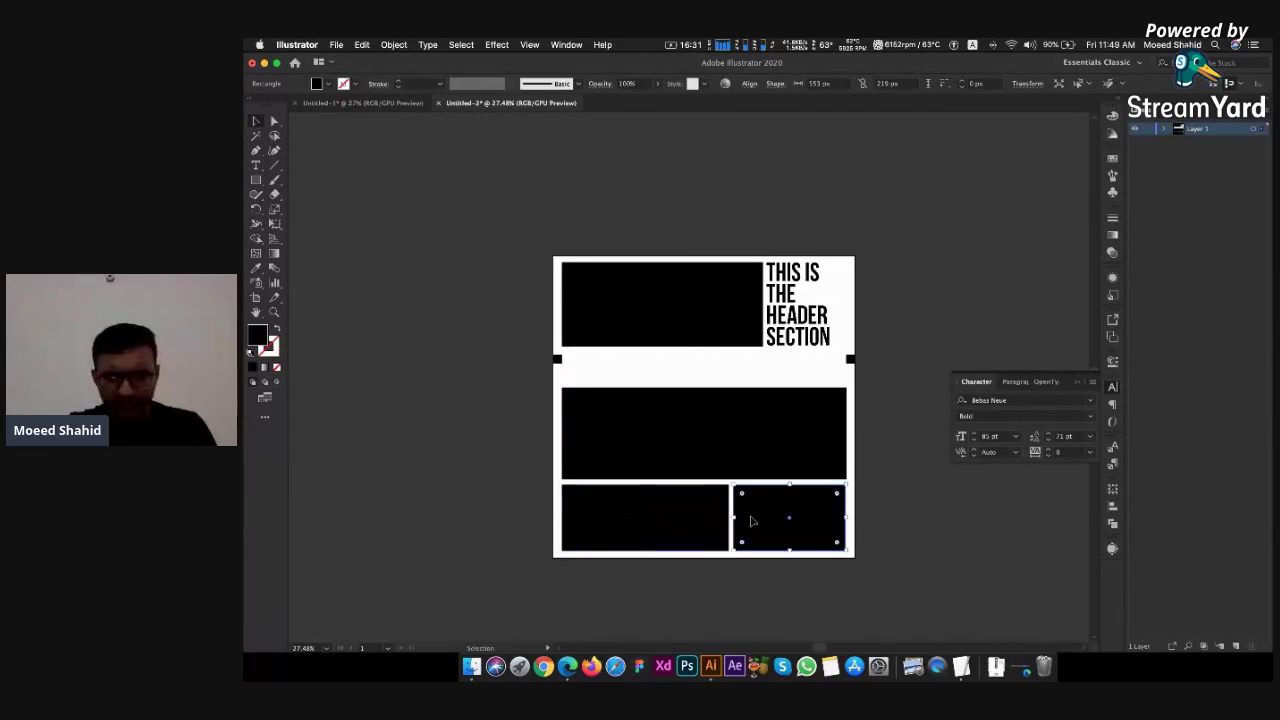
pyautogui.moveTo(770, 521); pyautogui.dragTo(770, 521)
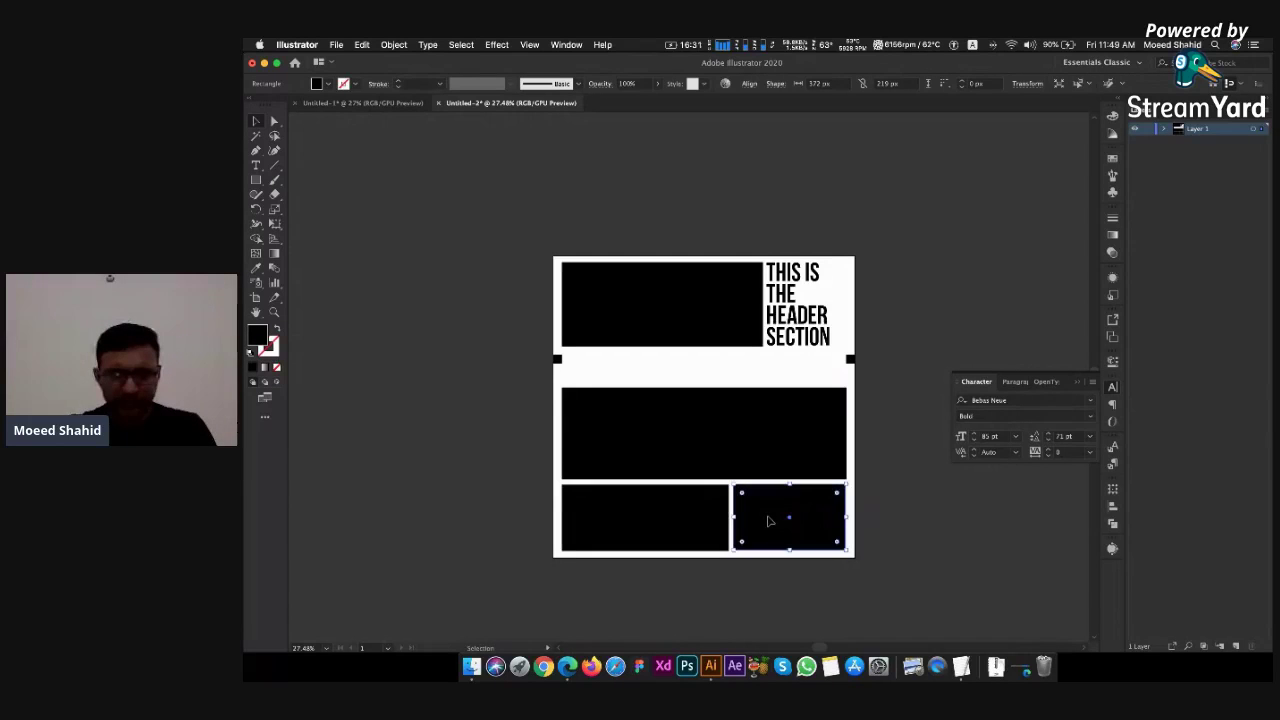
pyautogui.click(866, 515)
# Switch to StreamYard in Edge, turn the camera off and on again, and return to Illustrator
pyautogui.press('super+Tab')
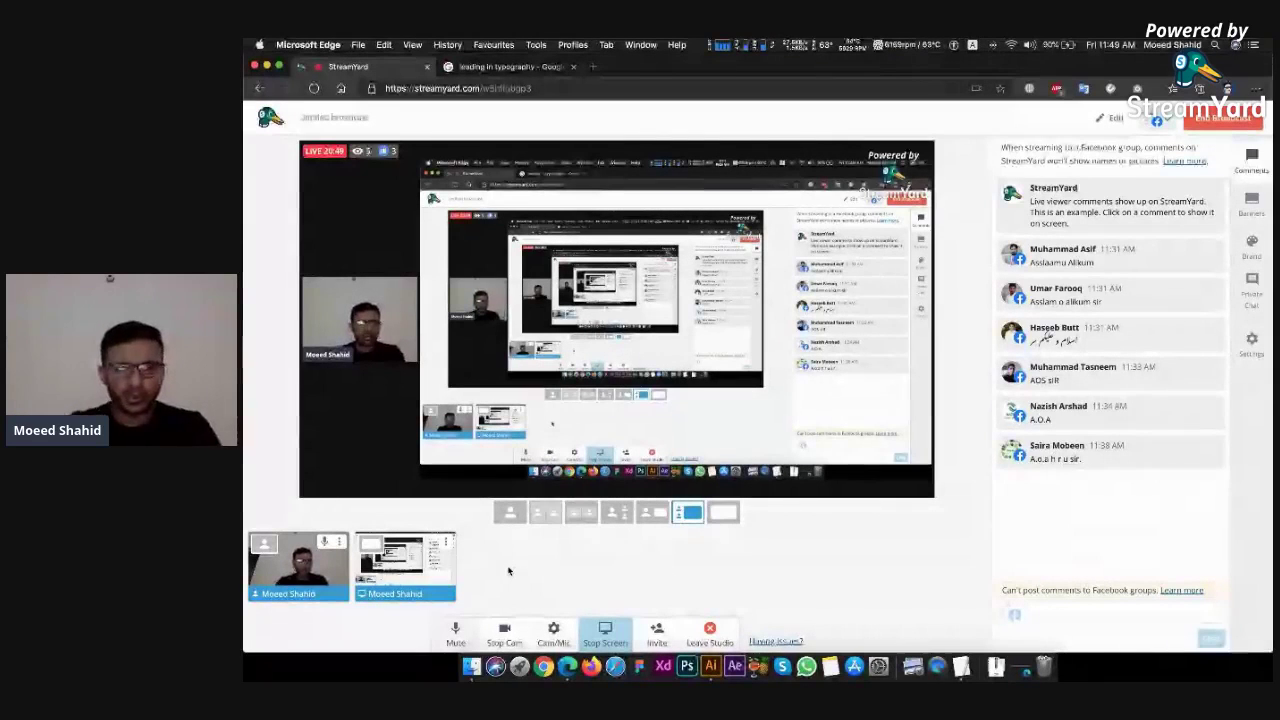
pyautogui.click(505, 635)
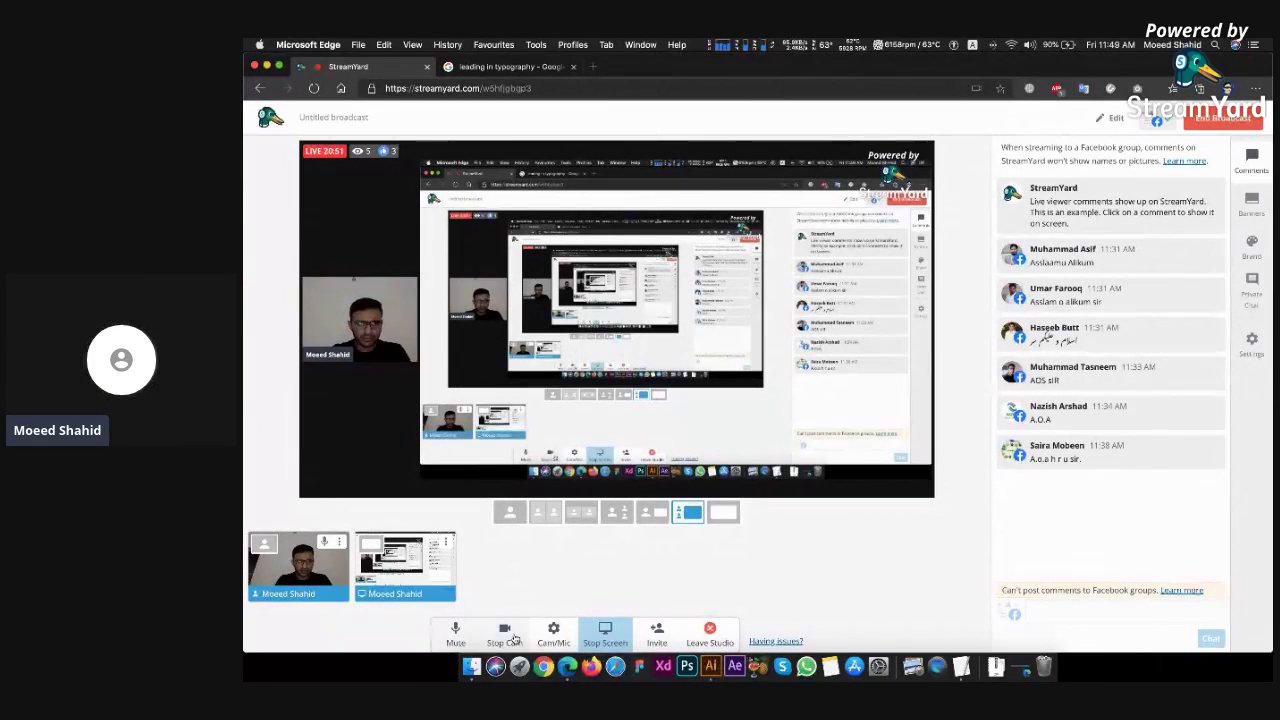
pyautogui.click(513, 638)
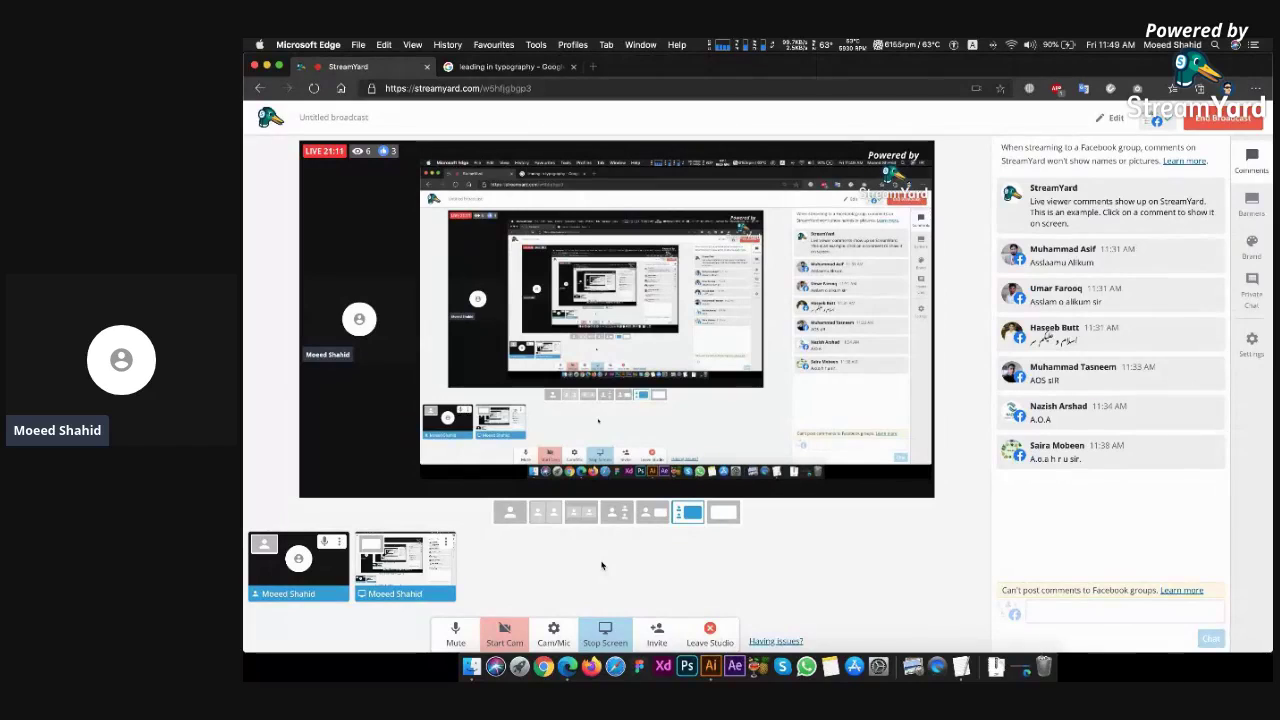
pyautogui.click(504, 632)
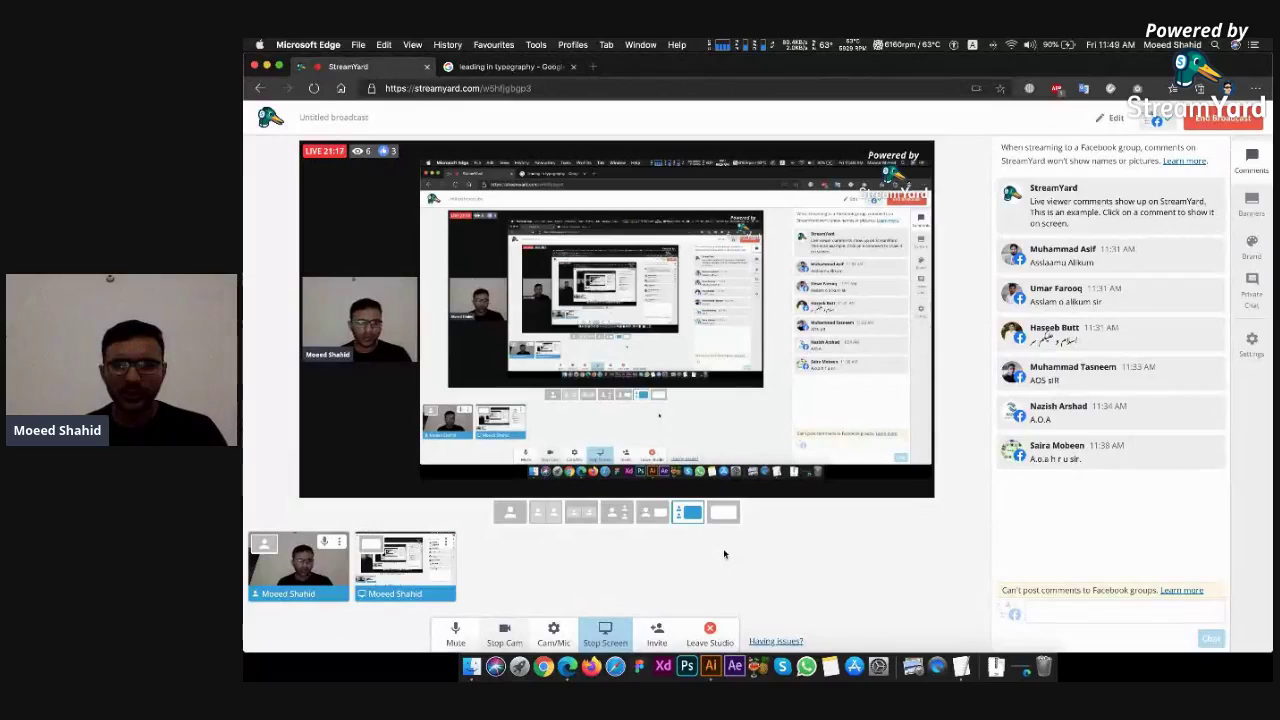
pyautogui.press('super+Tab')
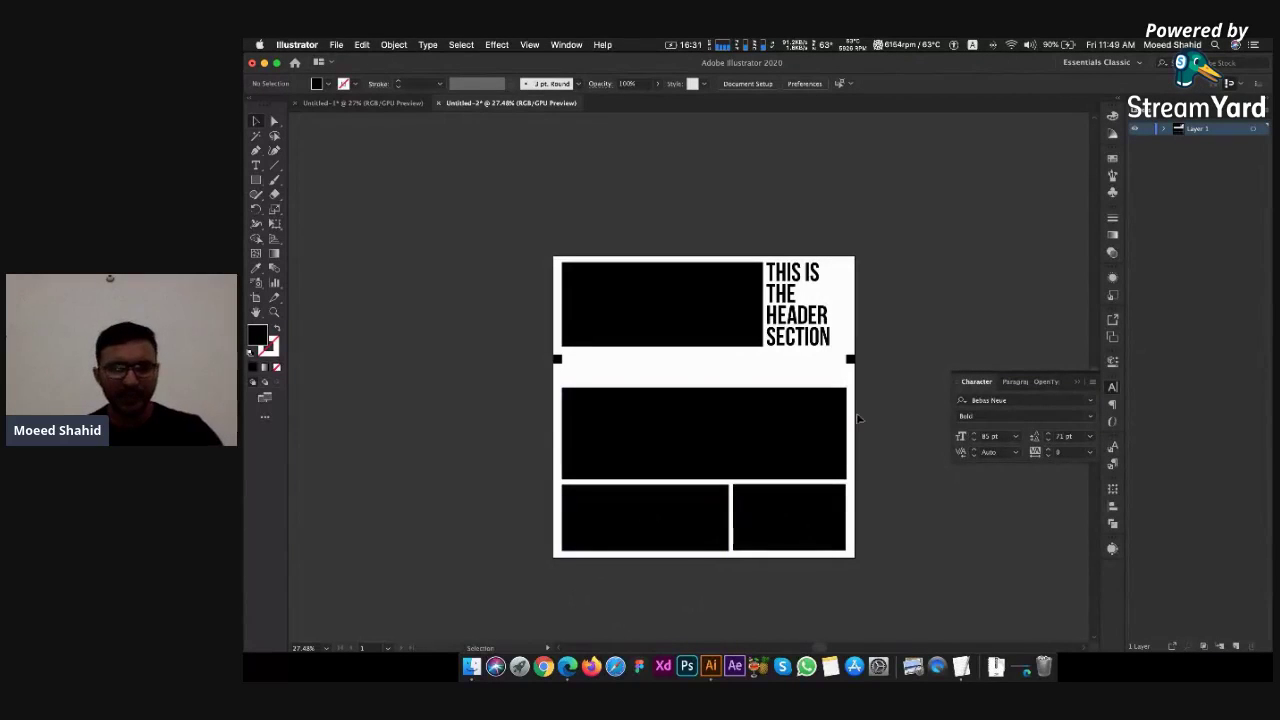
# Copy the header text into the gap below the upper rectangle and widen its frame to span both margins on one line
pyautogui.scroll(5, 671, 409)
pyautogui.scroll(-3, 671, 409)
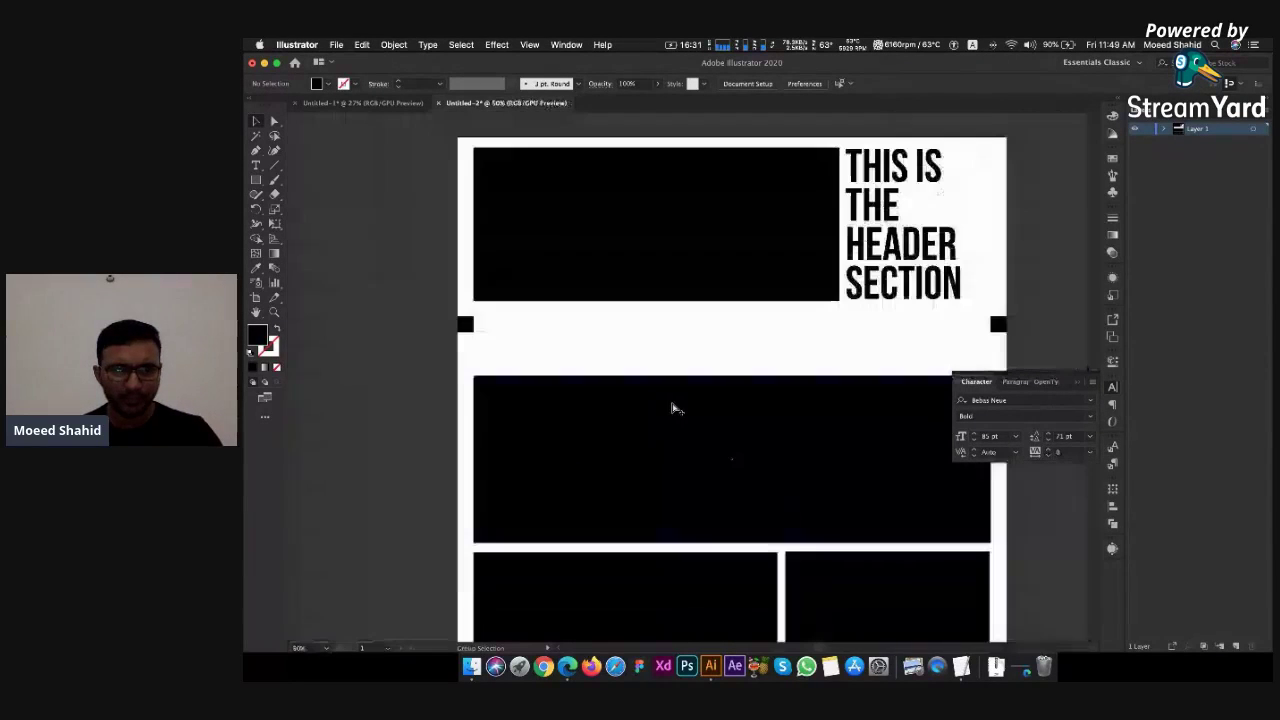
pyautogui.moveTo(897, 272); pyautogui.dragTo(530, 432)
pyautogui.press('alt+super+[')
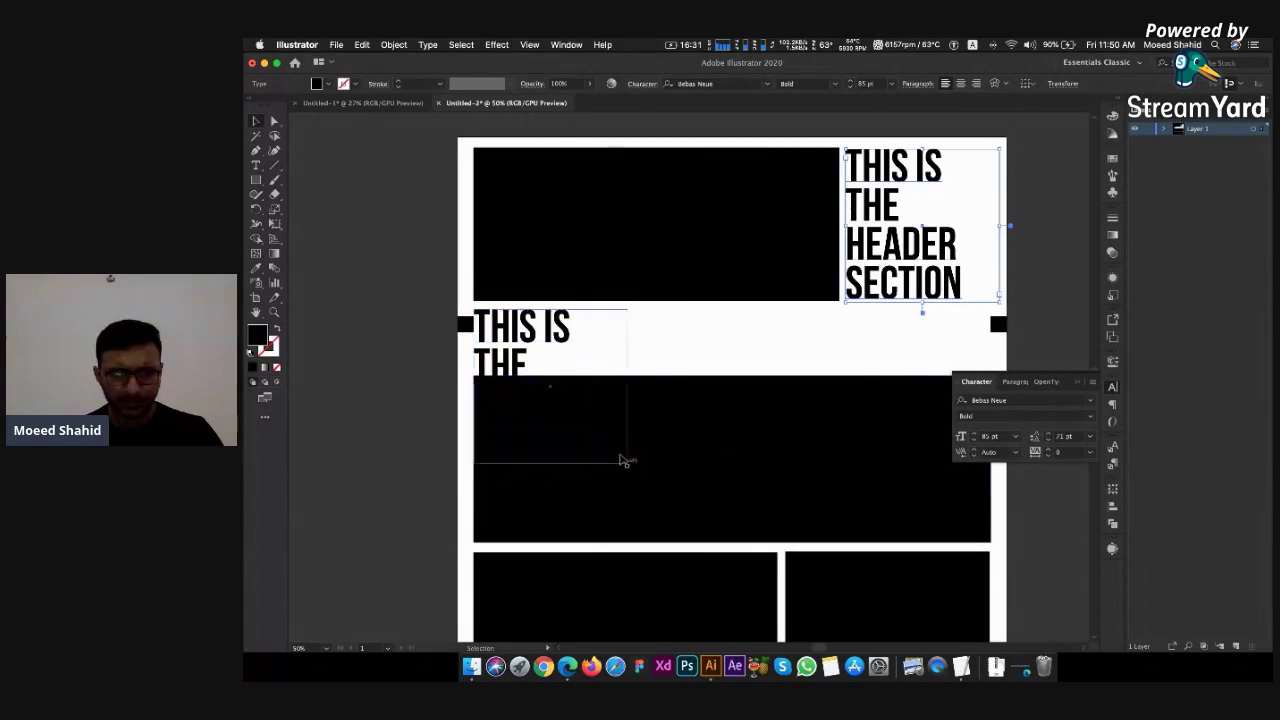
pyautogui.click(540, 367)
pyautogui.moveTo(628, 458); pyautogui.dragTo(990, 371)
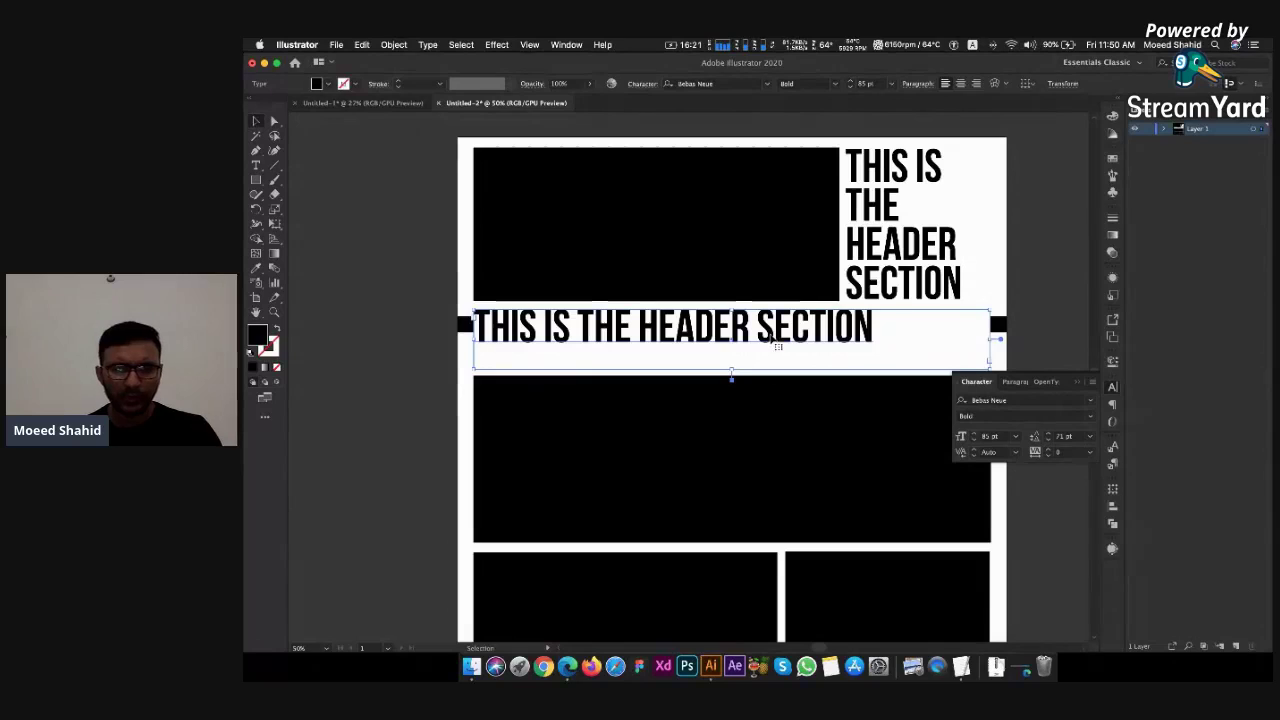
# Set the leading of the copied one-line header text to Auto
pyautogui.press('a')
pyautogui.press('t')
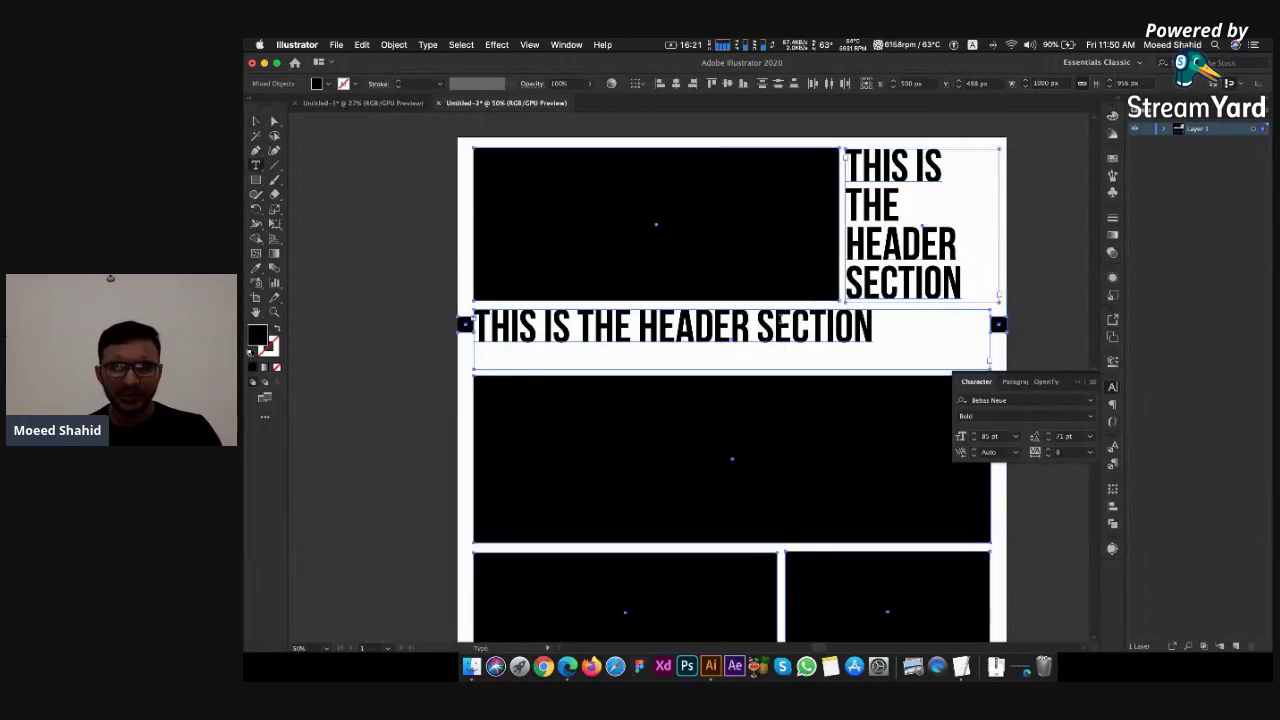
pyautogui.tripleClick(779, 325)
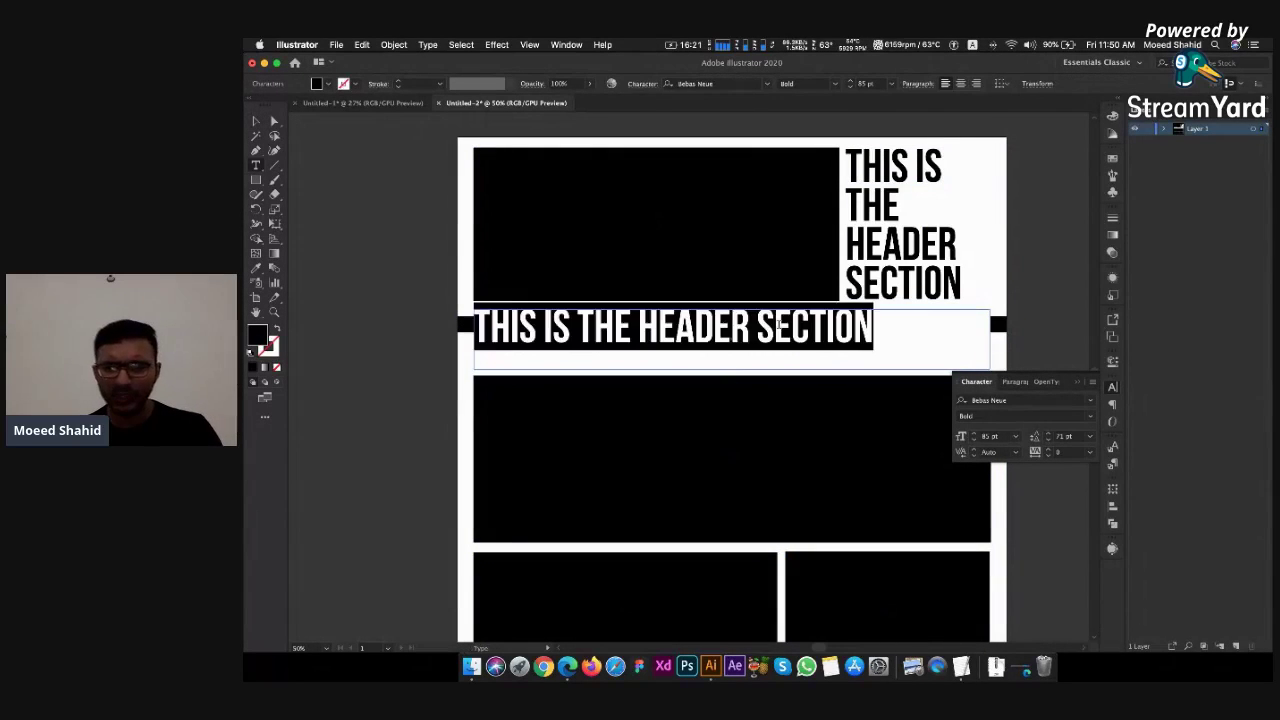
pyautogui.click(1089, 436)
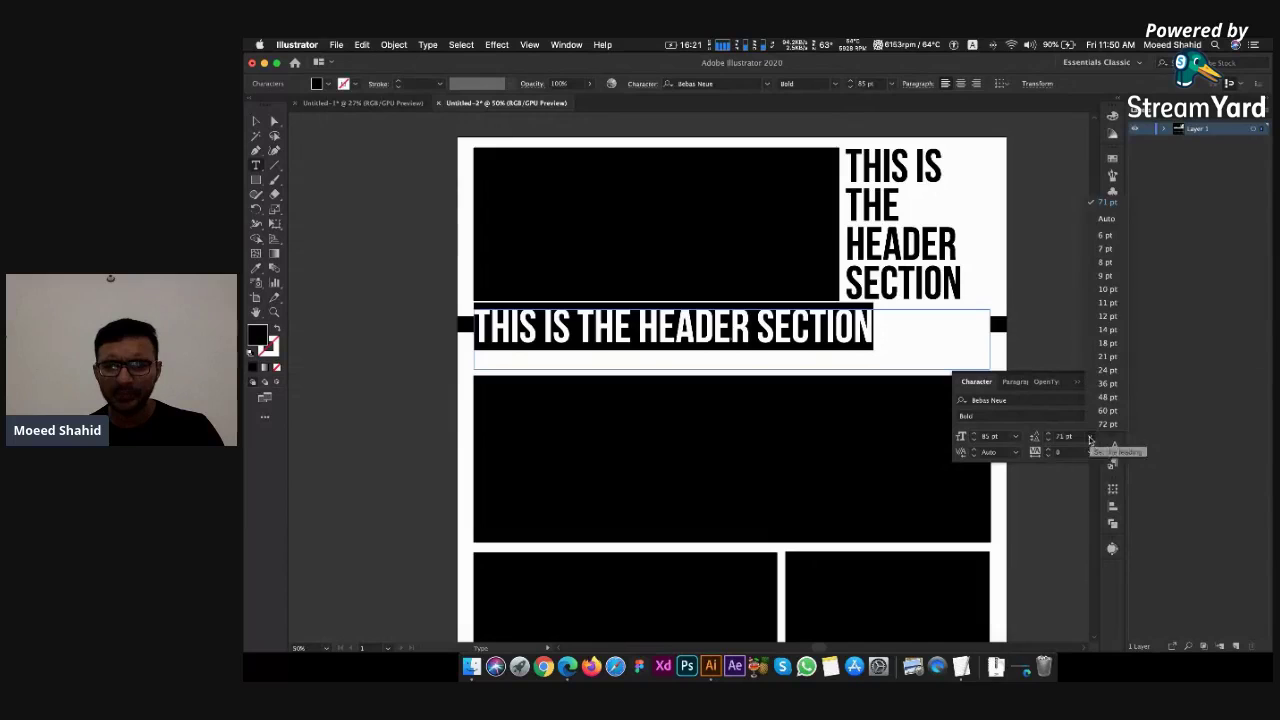
pyautogui.click(1115, 222)
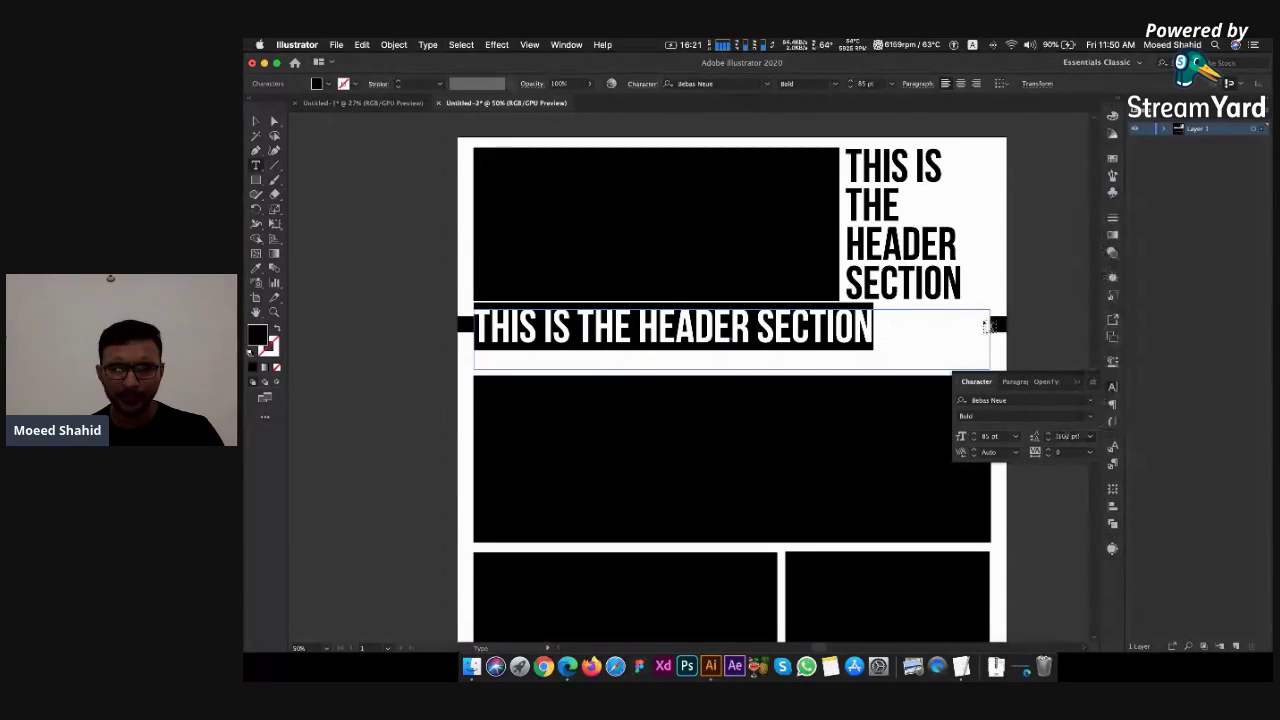
# Increase the one-line header's font size to 109 pt so it fills the width of its frame
pyautogui.click(890, 338)
pyautogui.press('super+a')
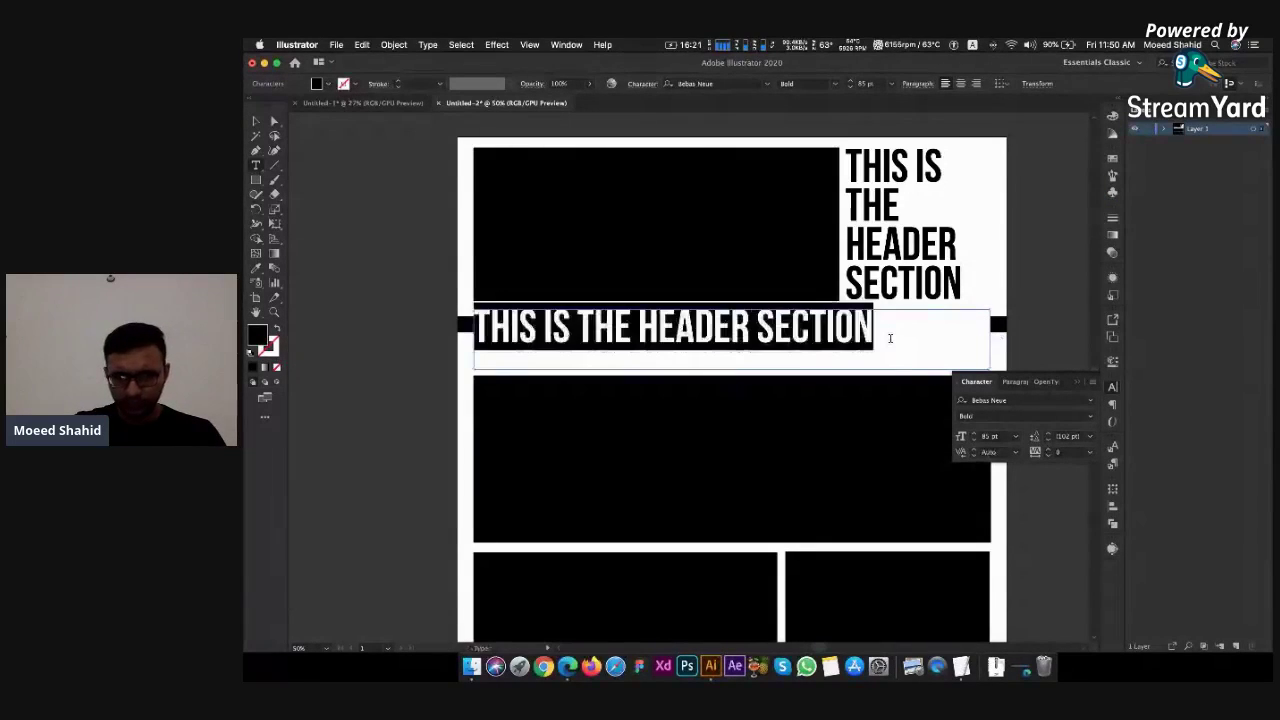
pyautogui.click(889, 336)
pyautogui.press('super+a')
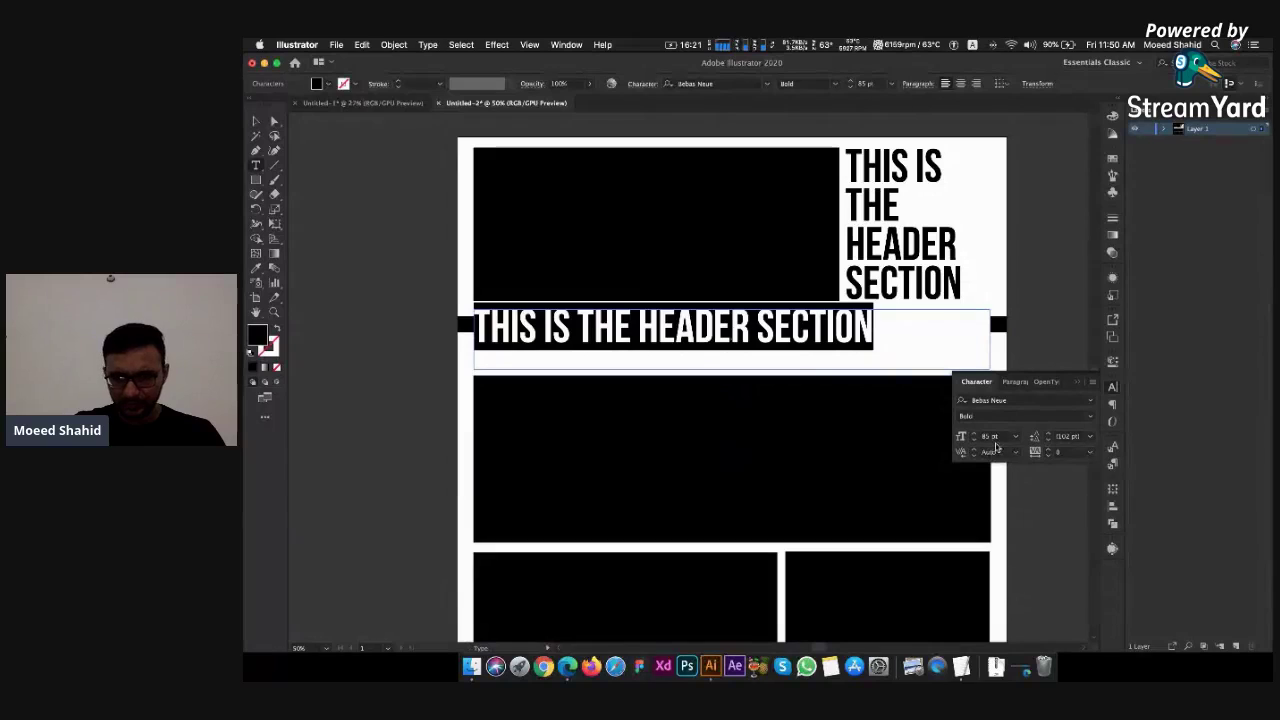
pyautogui.click(998, 437)
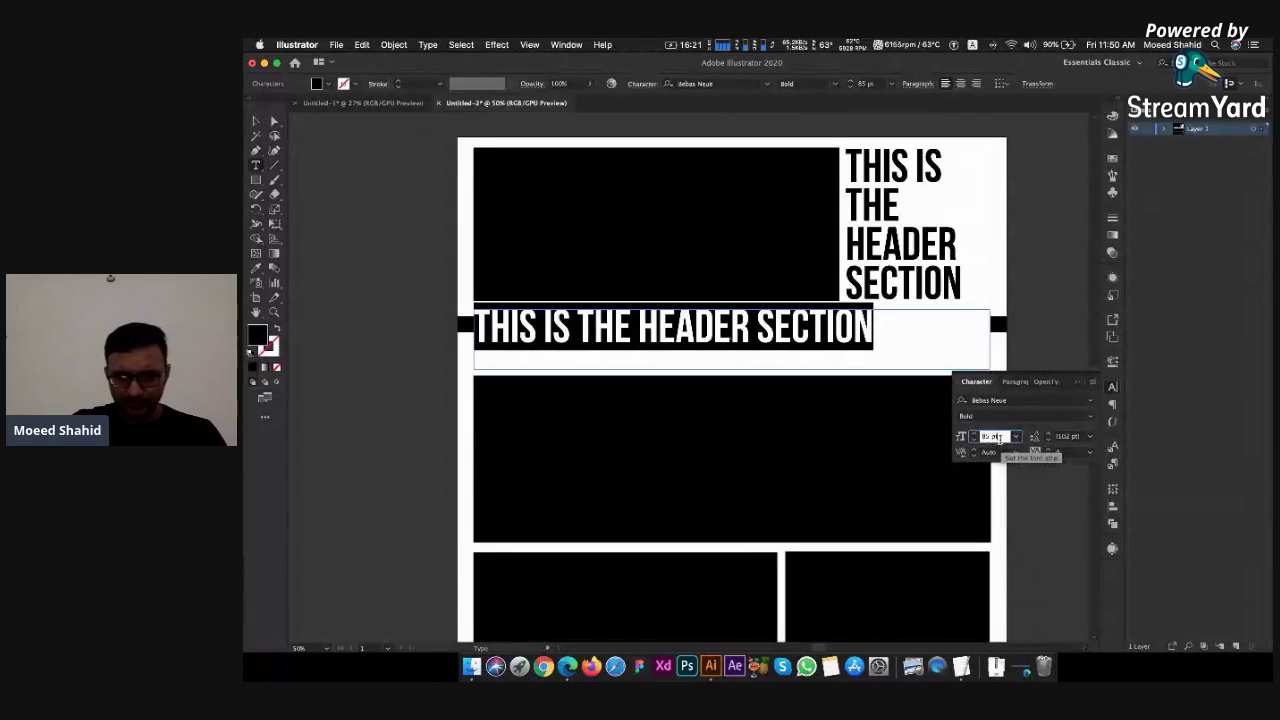
pyautogui.press('Up')
pyautogui.press('Up')
pyautogui.press('Up')
pyautogui.press('Up')
pyautogui.press('Up')
pyautogui.press('Up')
pyautogui.press('Up')
pyautogui.press('Up')
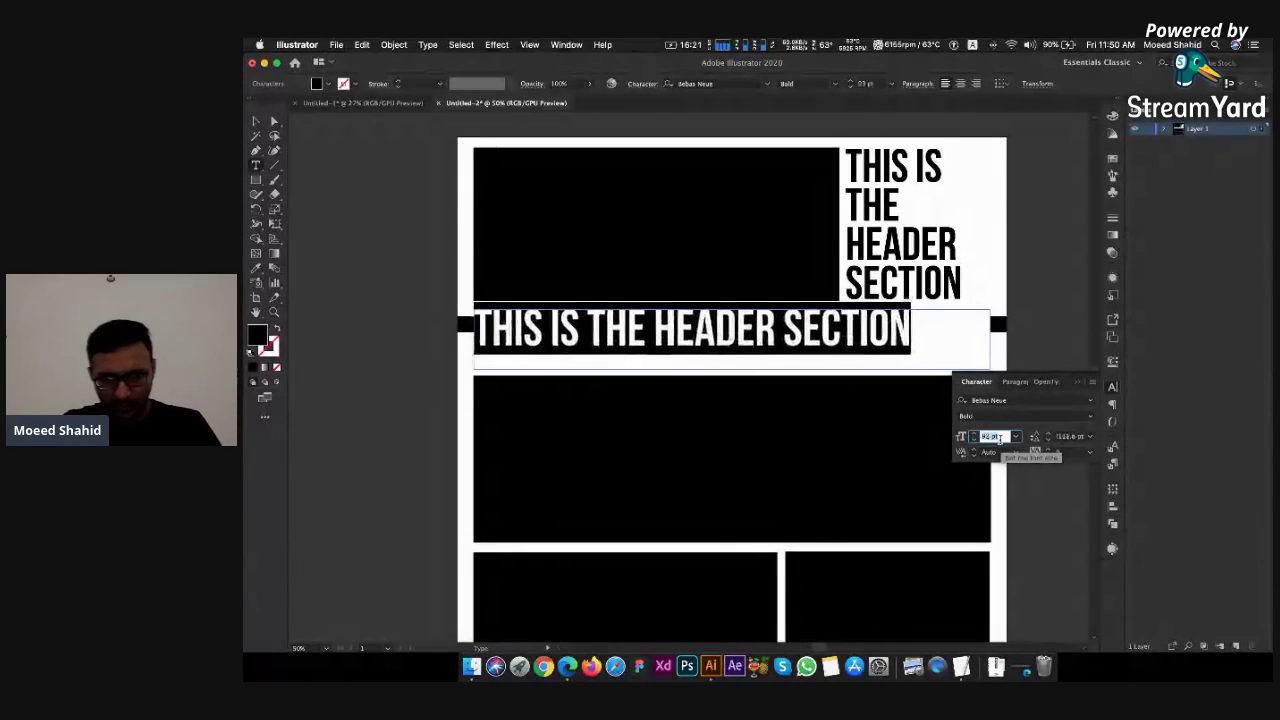
pyautogui.press('Up')
pyautogui.press('Up')
pyautogui.press('Up')
pyautogui.press('Up')
pyautogui.press('Up')
pyautogui.press('Up')
pyautogui.press('Up')
pyautogui.press('Up')
pyautogui.press('Up')
pyautogui.press('Up')
pyautogui.press('Up')
pyautogui.press('Up')
pyautogui.press('Up')
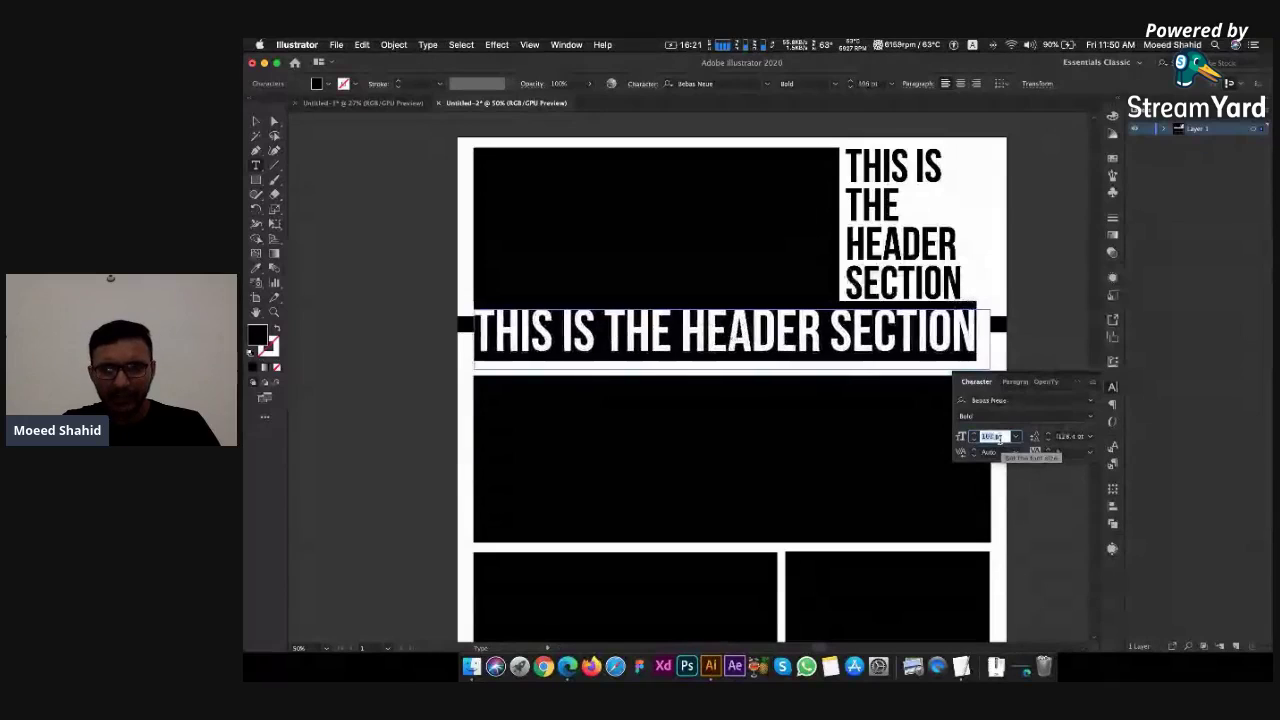
pyautogui.press('Up')
pyautogui.press('Up')
pyautogui.press('Up')
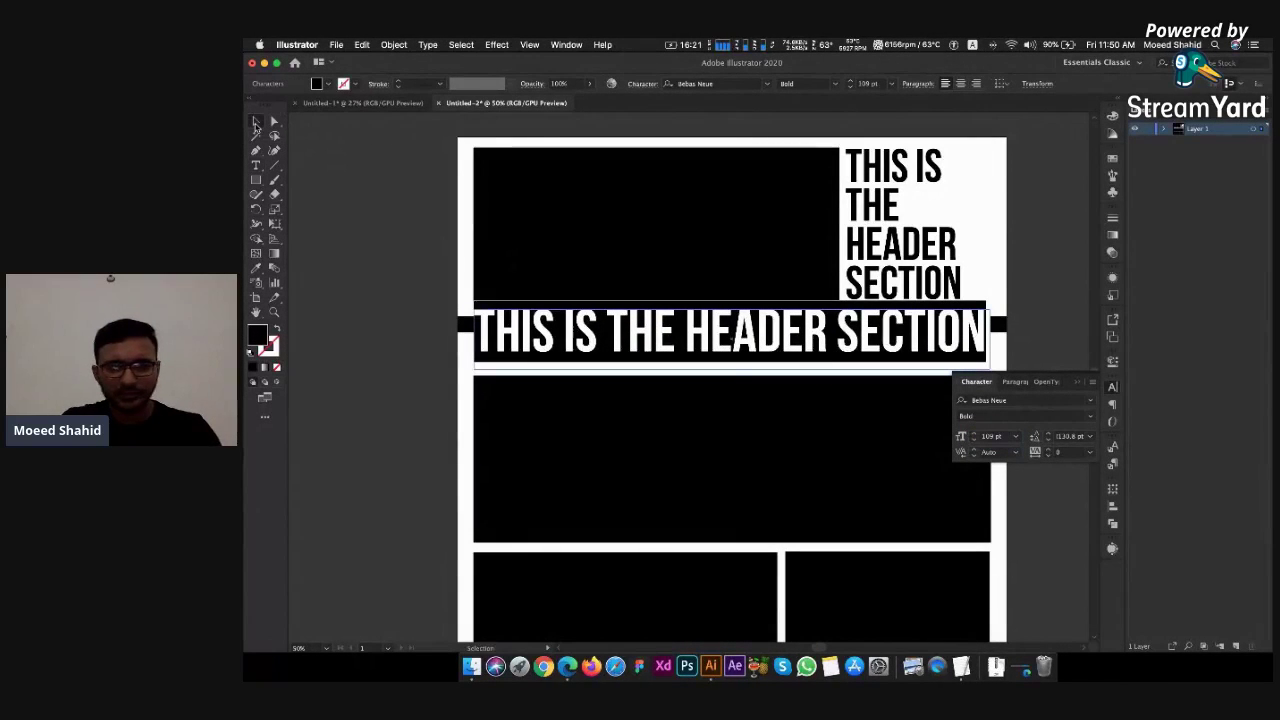
# Nudge the one-line header down until it sits centred between the upper and the wide rectangle
pyautogui.click(256, 122)
pyautogui.press('Down')
pyautogui.press('Down')
pyautogui.press('Down')
pyautogui.press('Down')
pyautogui.press('Down')
pyautogui.press('Down')
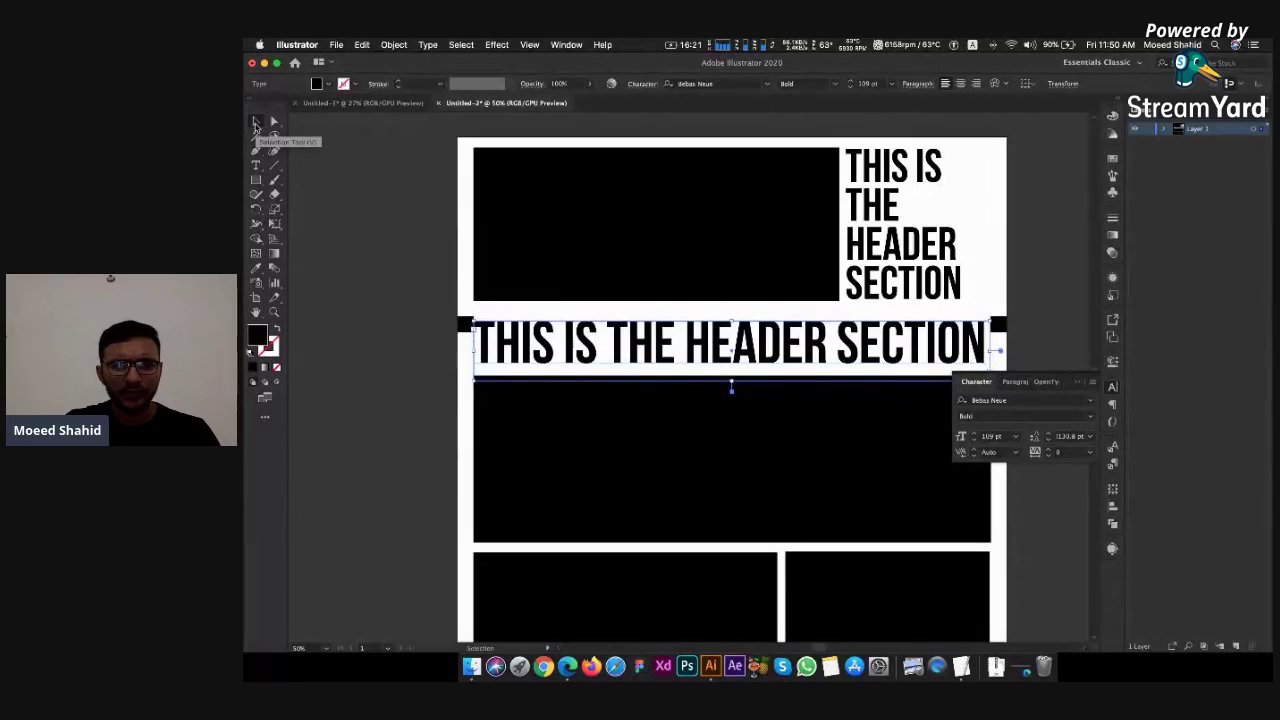
pyautogui.press('Up')
pyautogui.press('Up')
pyautogui.press('Up')
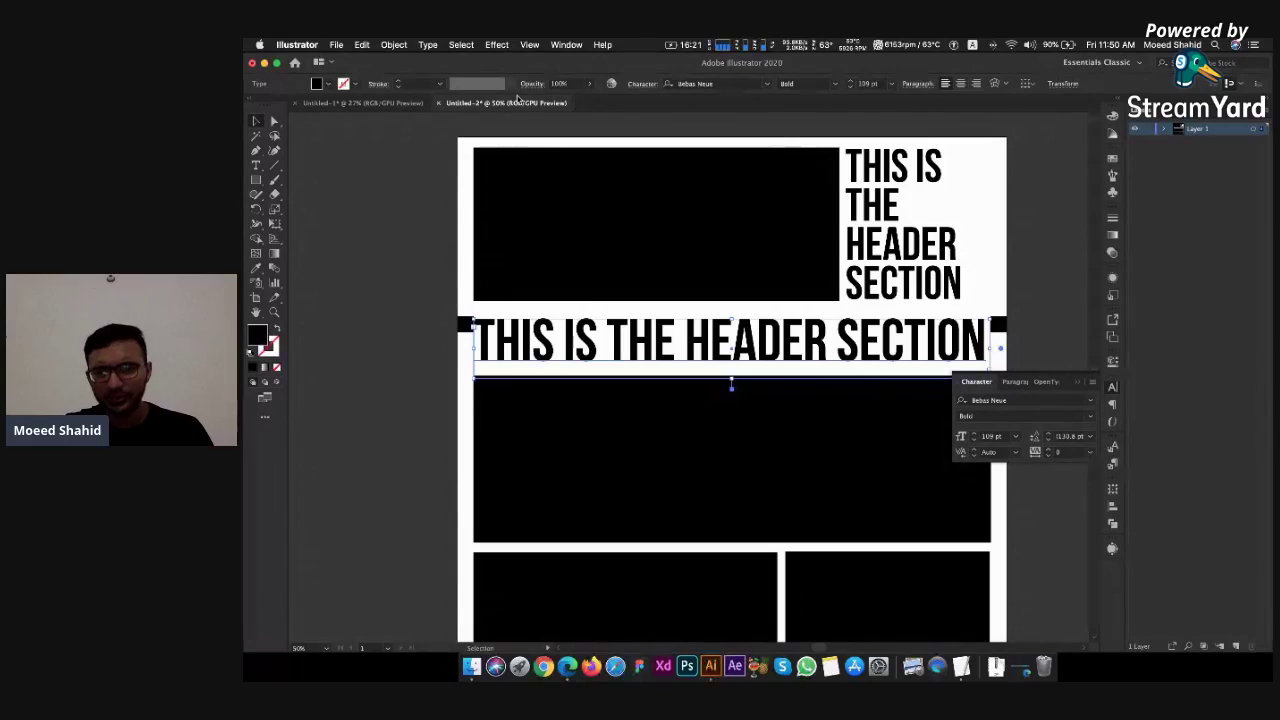
# Close the Character panel and delete the two small margin squares beside the one-line header
pyautogui.click(1080, 384)
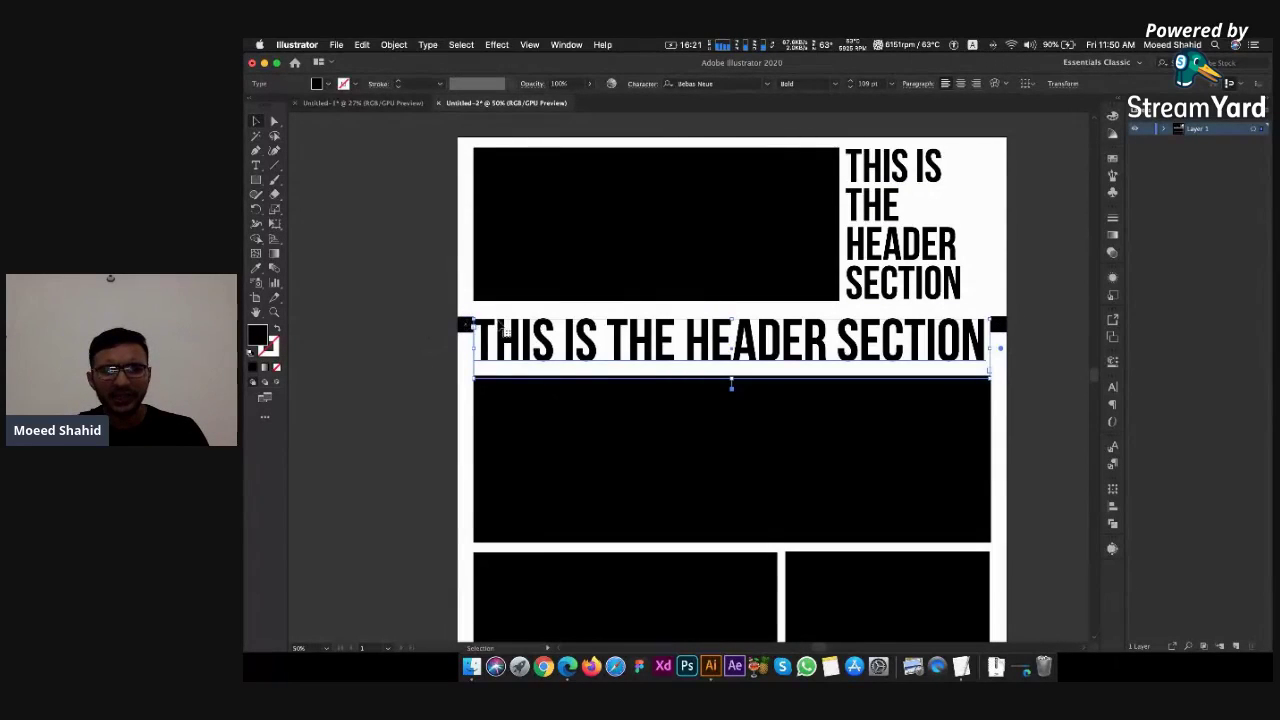
pyautogui.click(1015, 322)
pyautogui.press('\\')
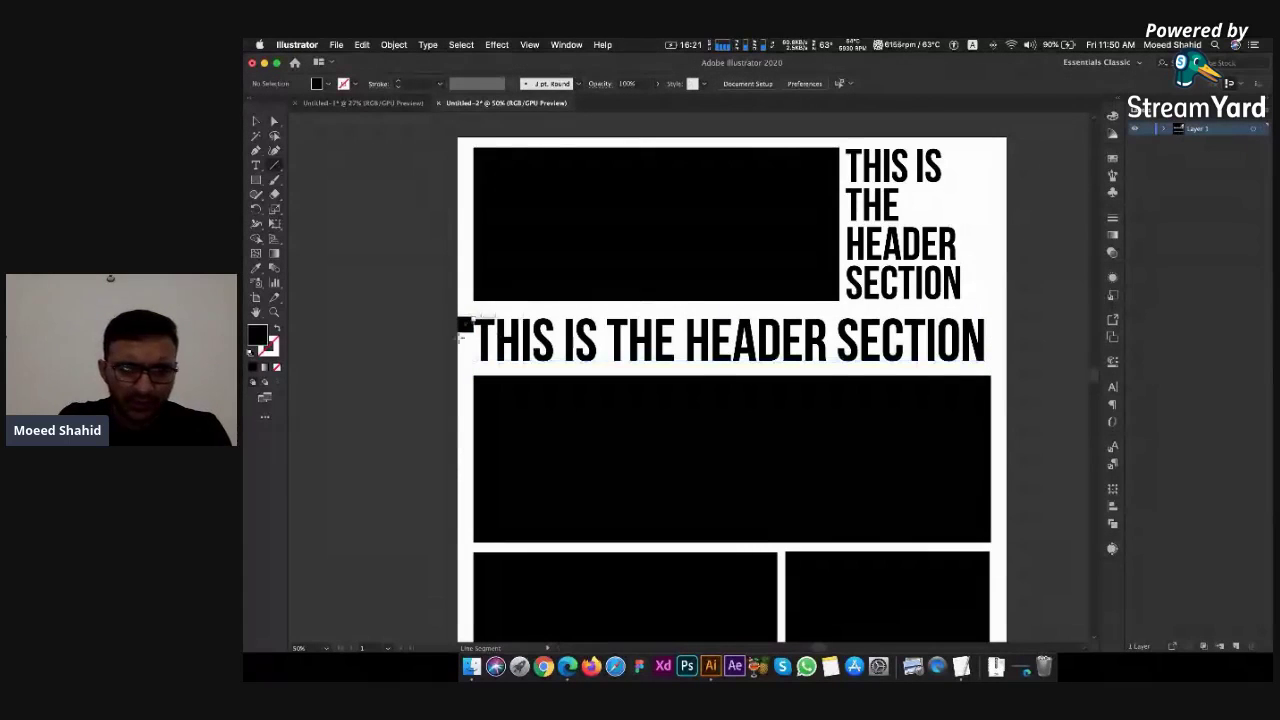
pyautogui.press('v')
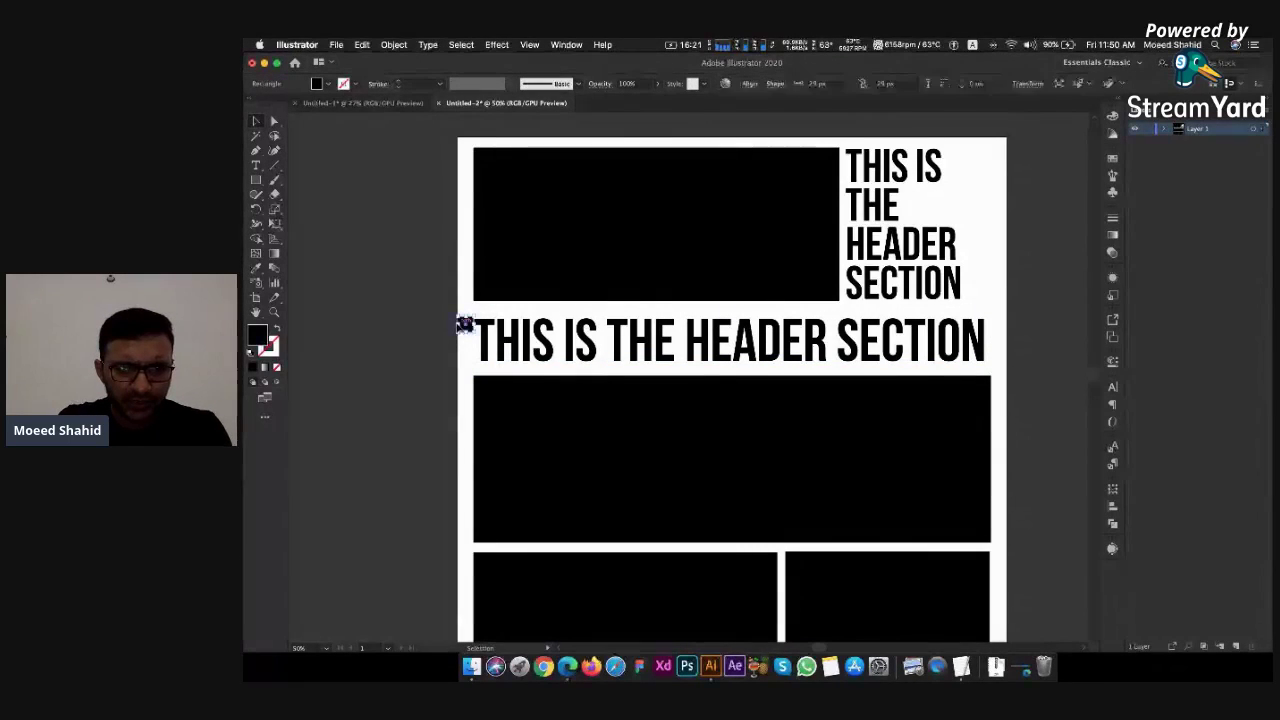
pyautogui.click(482, 329)
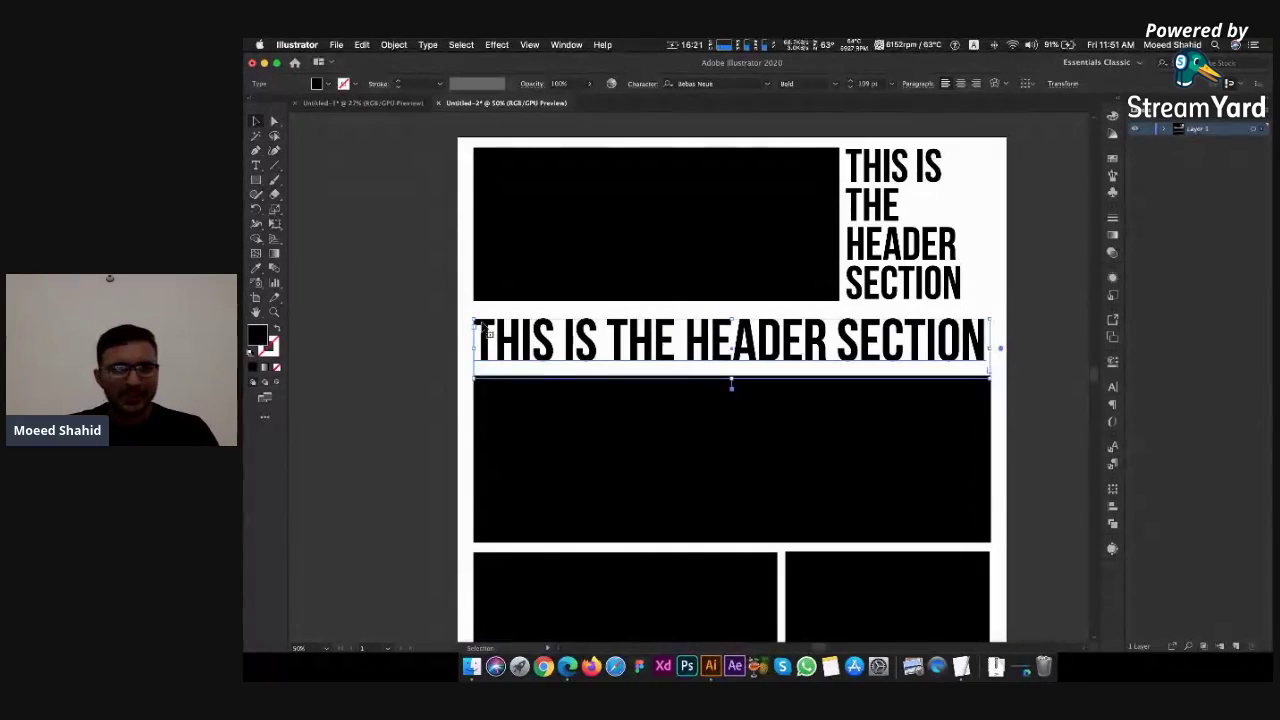
# Duplicate the artboard with all its artwork and place the copy directly beside the original
pyautogui.keyDown('alt'); pyautogui.scroll(-3, 485, 332); pyautogui.keyUp('alt')
pyautogui.press('Escape')
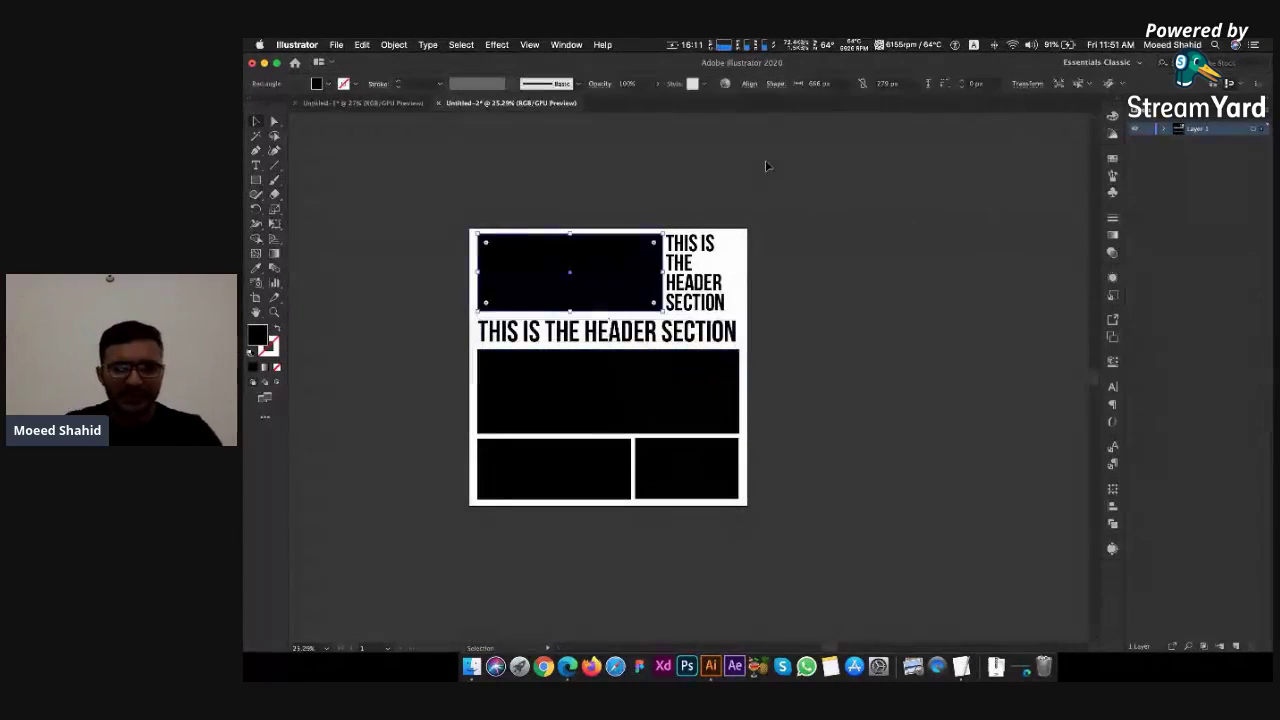
pyautogui.click(766, 166)
pyautogui.hotkey('shift', 'o')
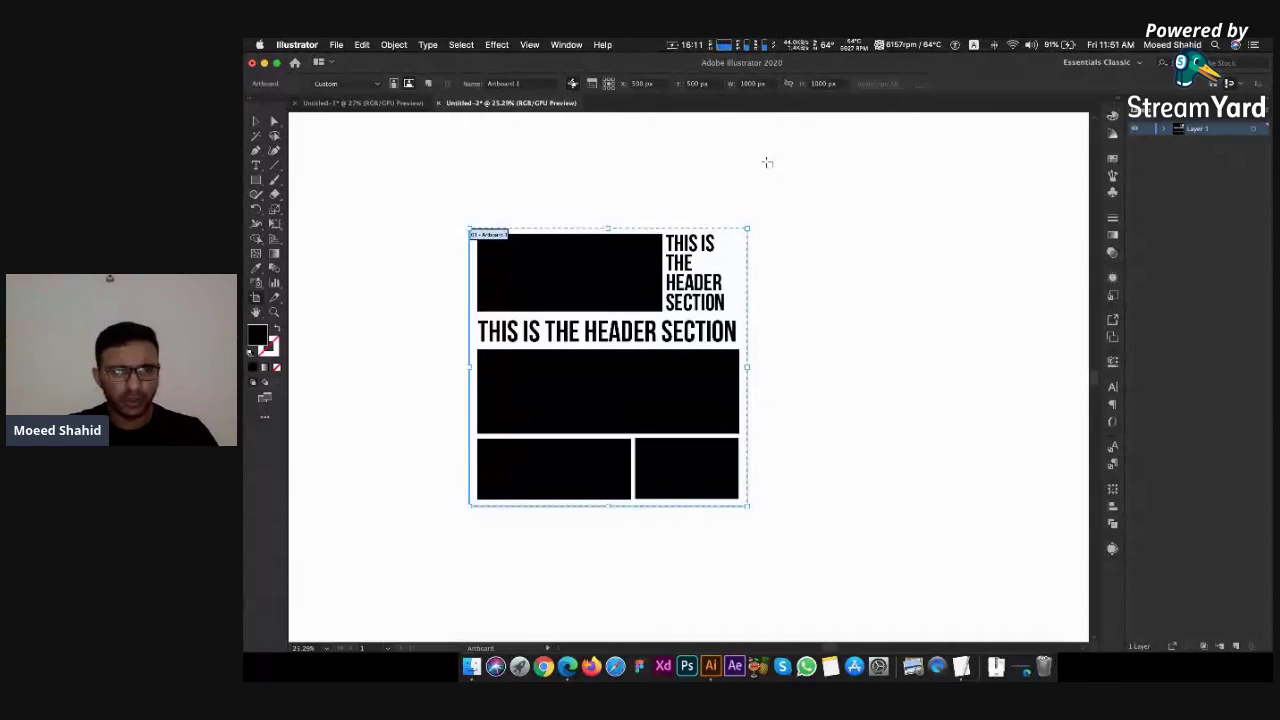
pyautogui.click(490, 240)
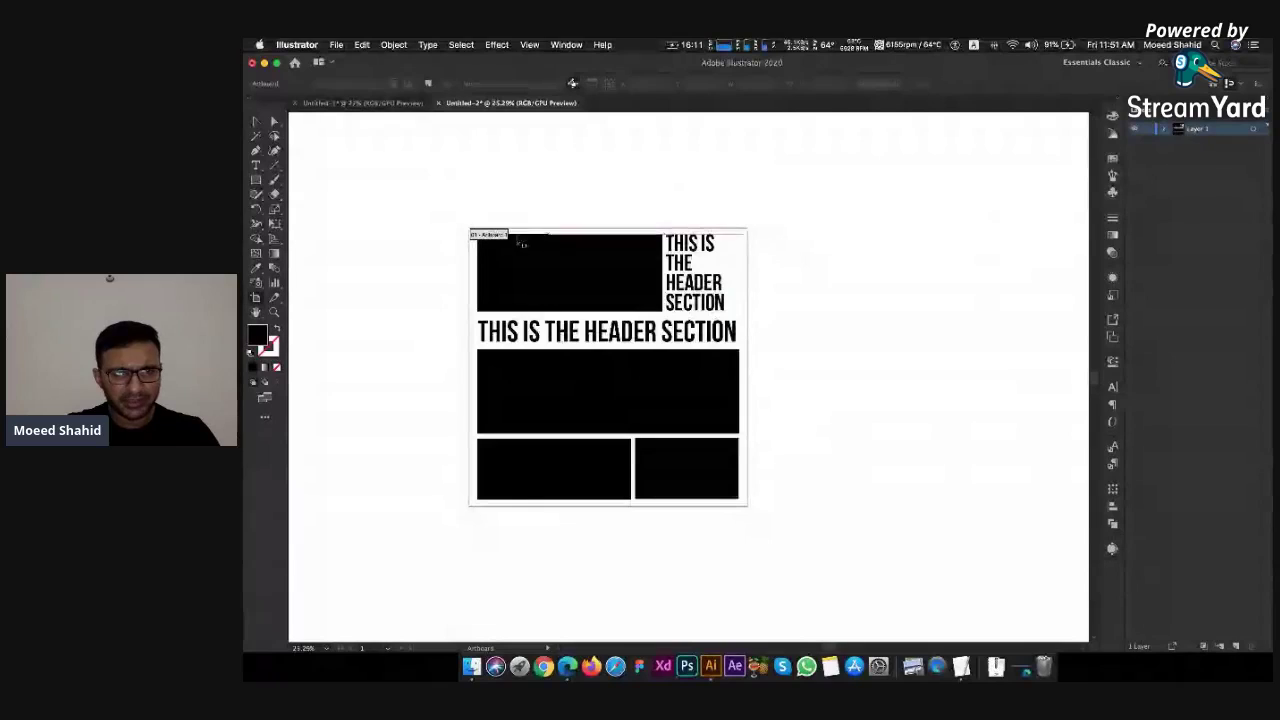
pyautogui.click(488, 234)
pyautogui.moveTo(488, 234); pyautogui.dragTo(797, 226)
pyautogui.press('Escape')
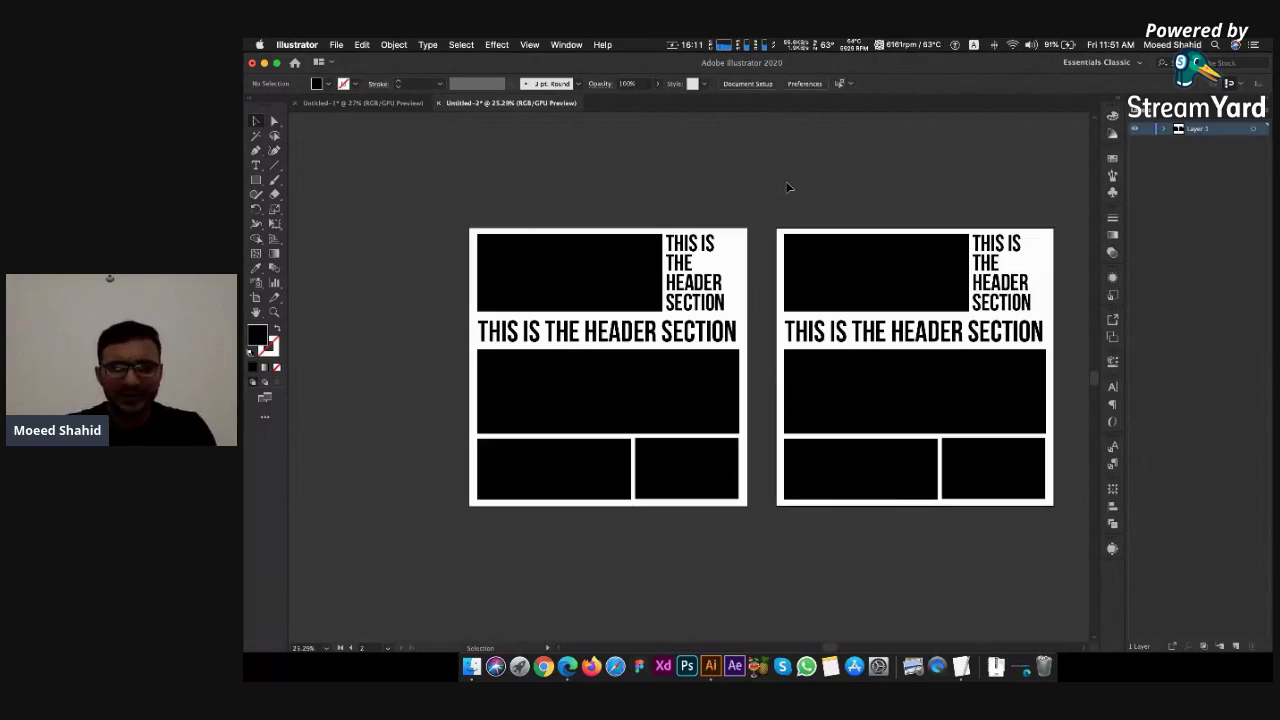
# Switch to the StreamYard broadcast in Edge, turn the camera off and on again, and return to Illustrator
pyautogui.press('super+Tab')
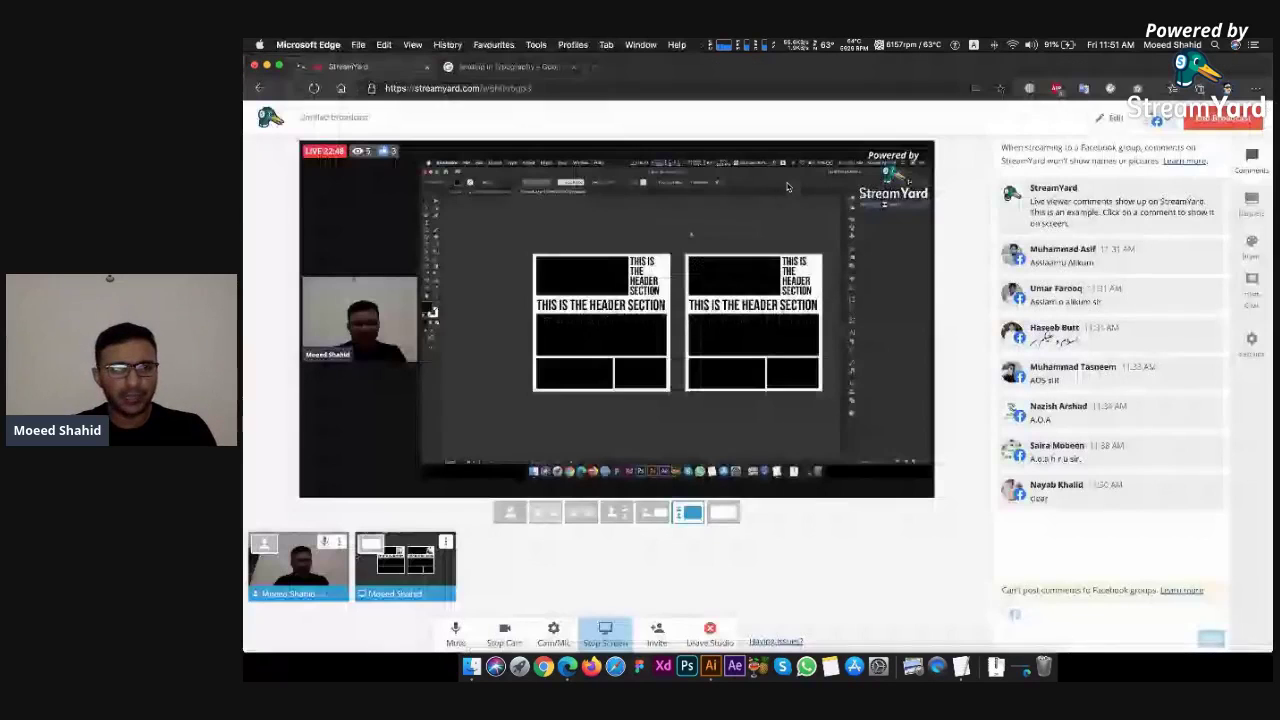
pyautogui.click(504, 630)
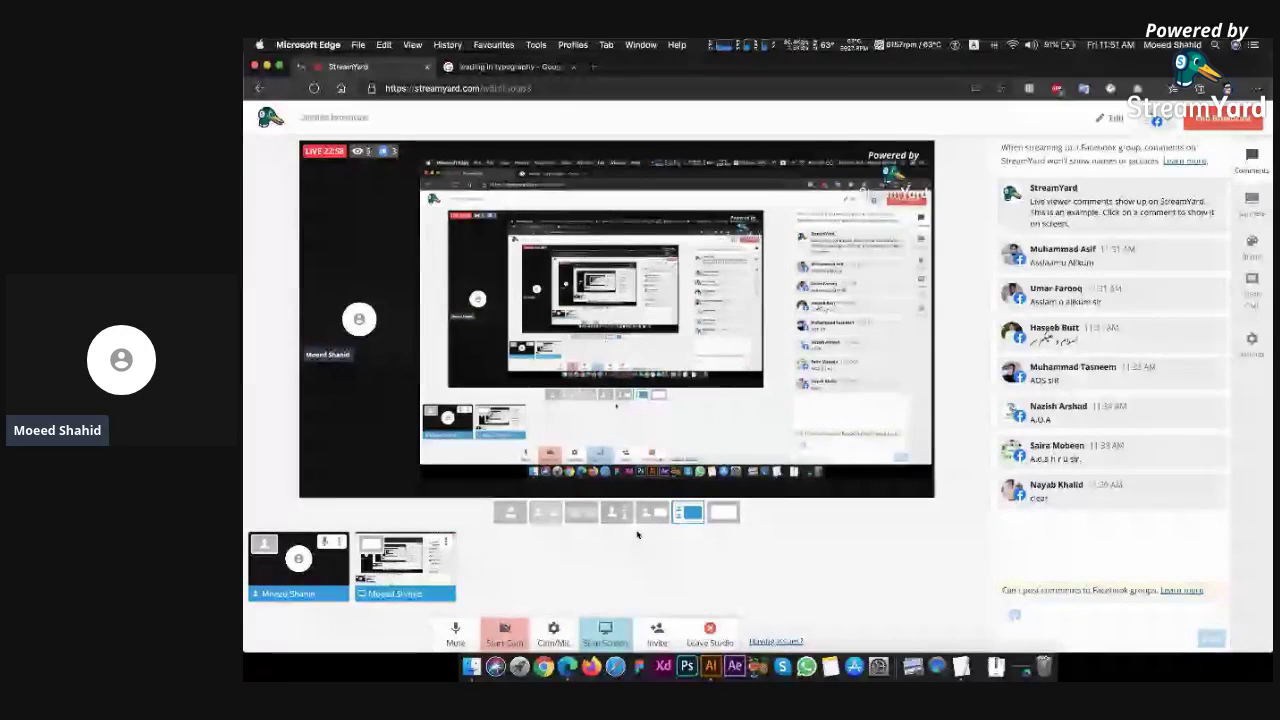
pyautogui.click(505, 633)
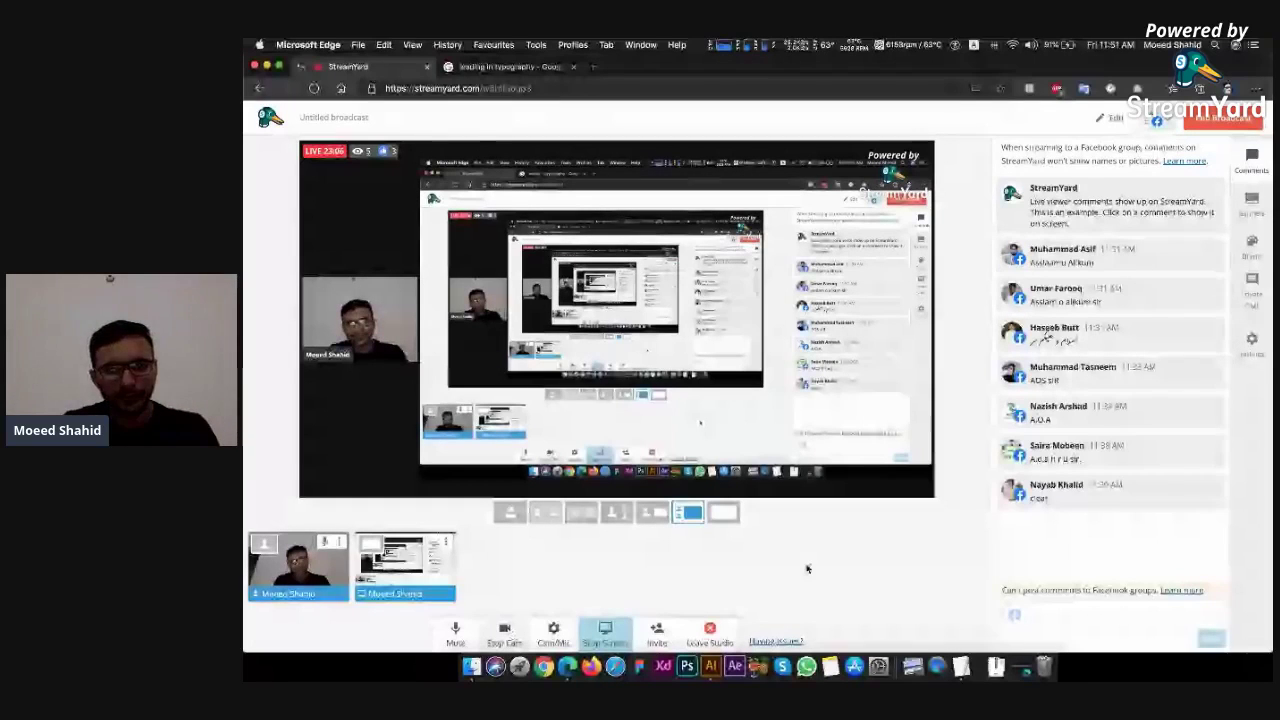
pyautogui.press('super+Tab')
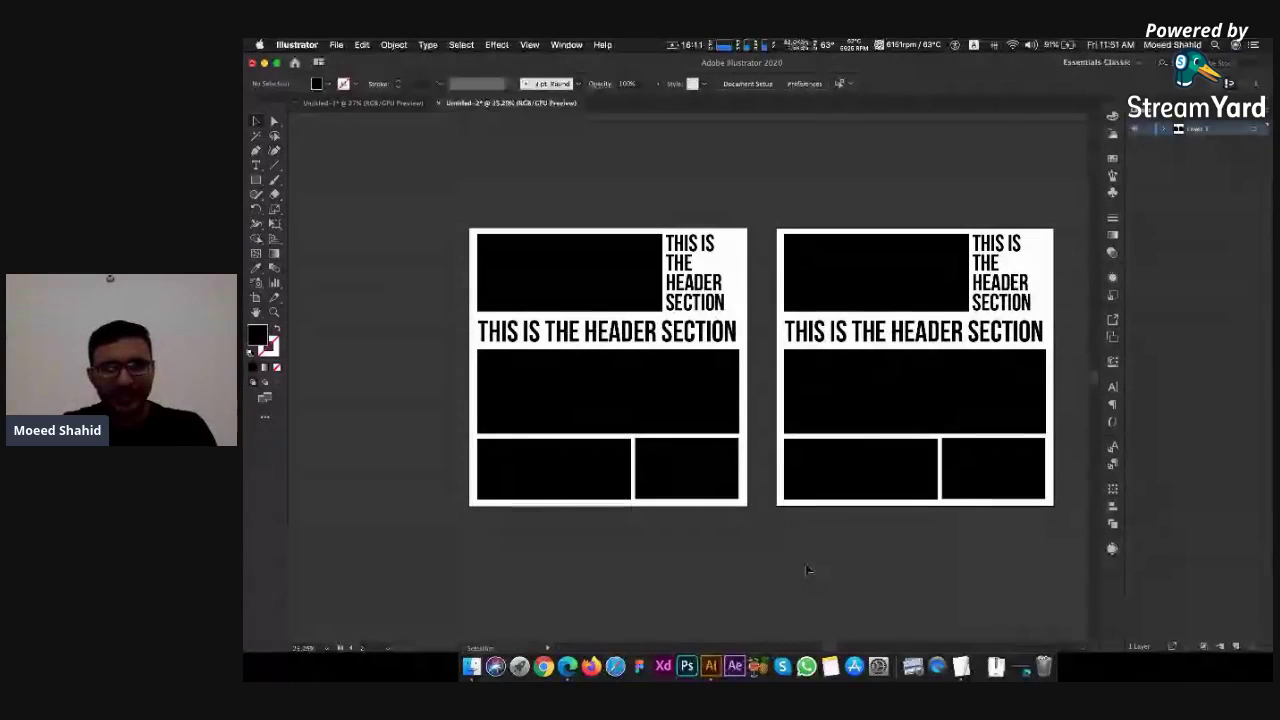
# Set the font size of the one-line header on the copied artboard to 85 pt
pyautogui.click(873, 334)
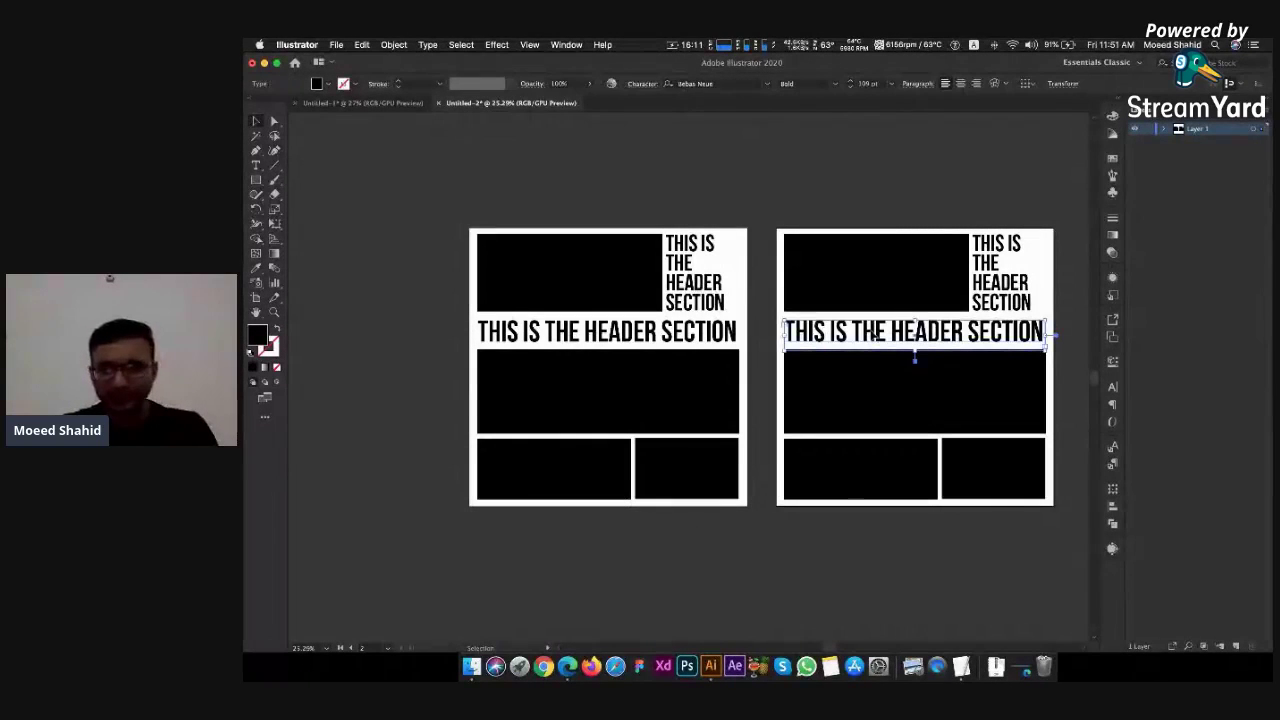
pyautogui.press('t')
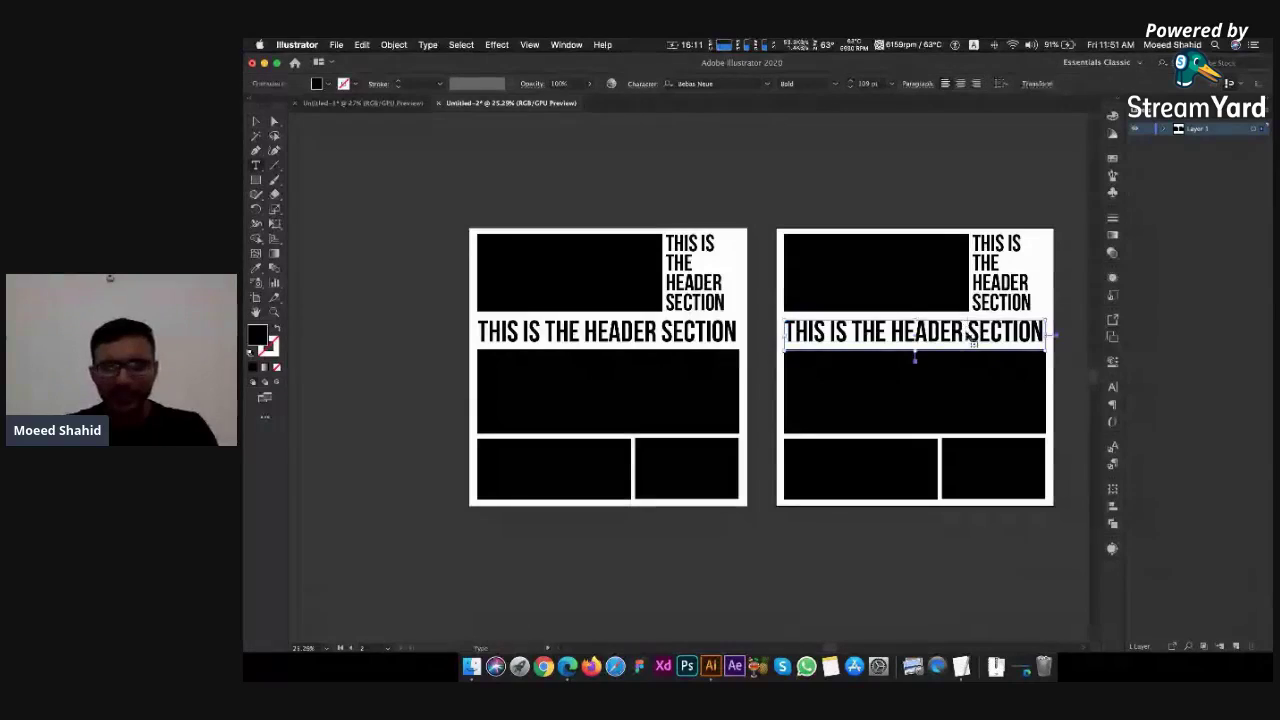
pyautogui.tripleClick(966, 334)
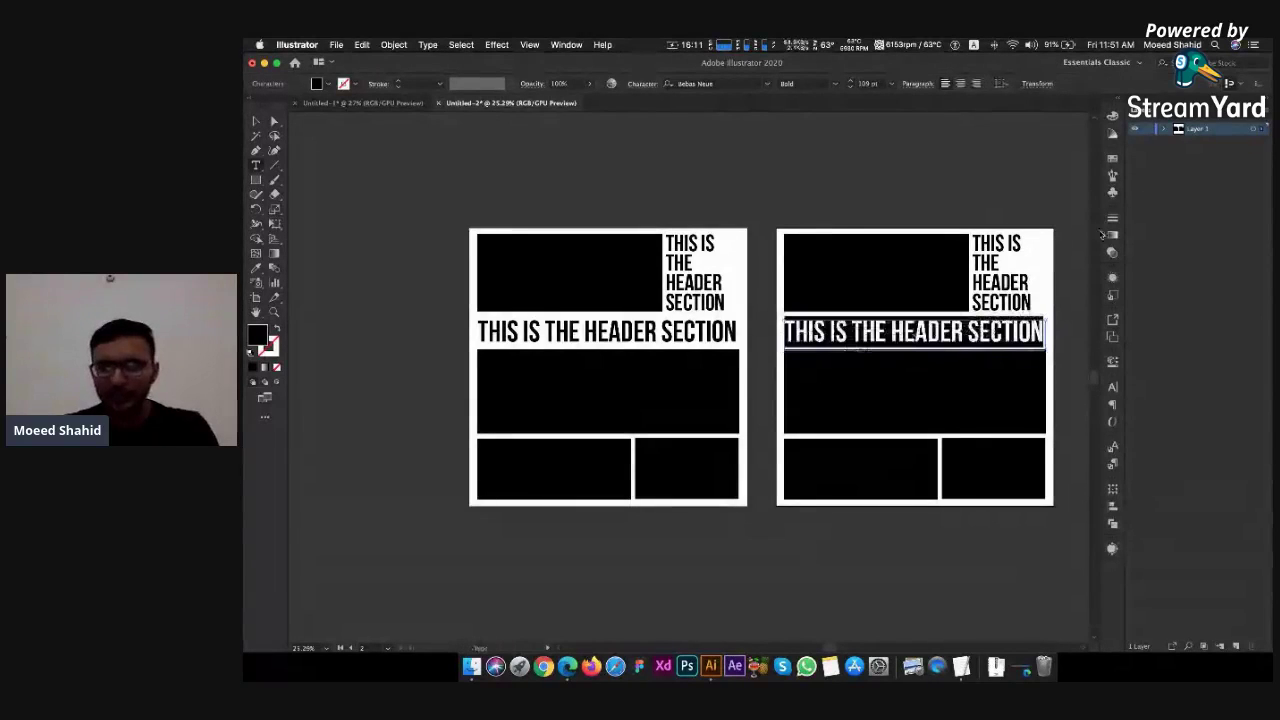
pyautogui.click(872, 84)
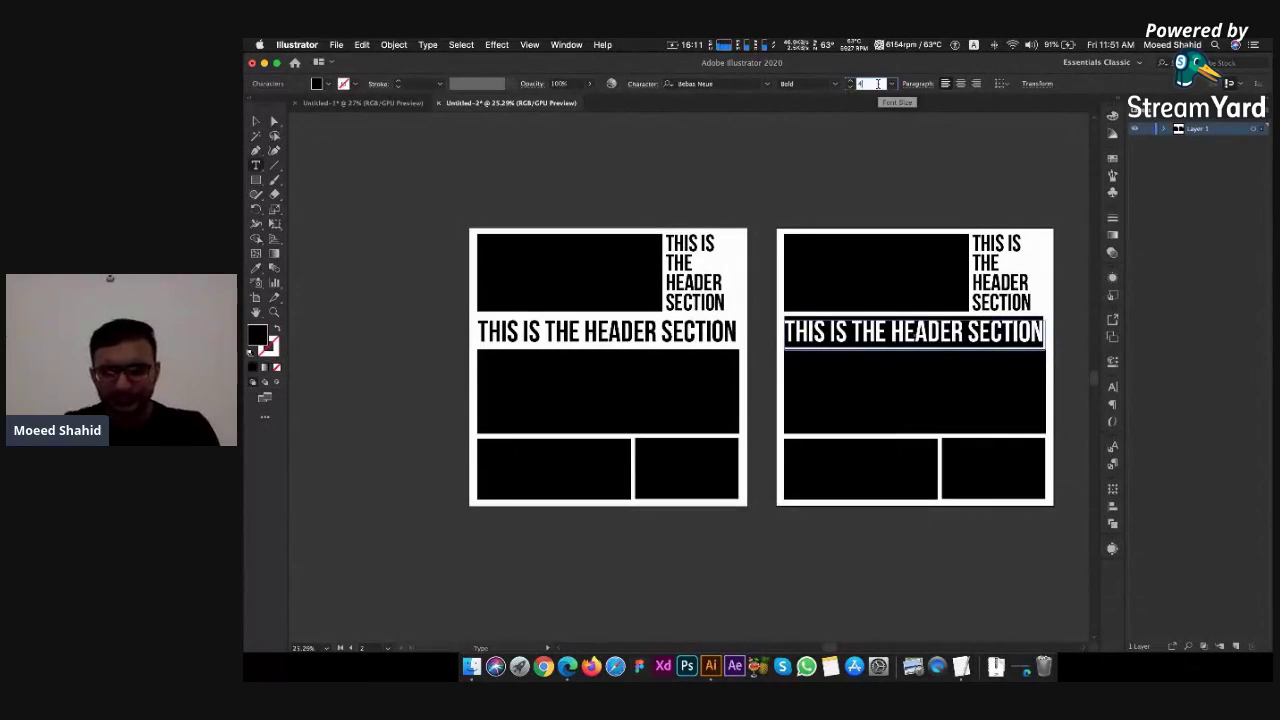
pyautogui.write('85')
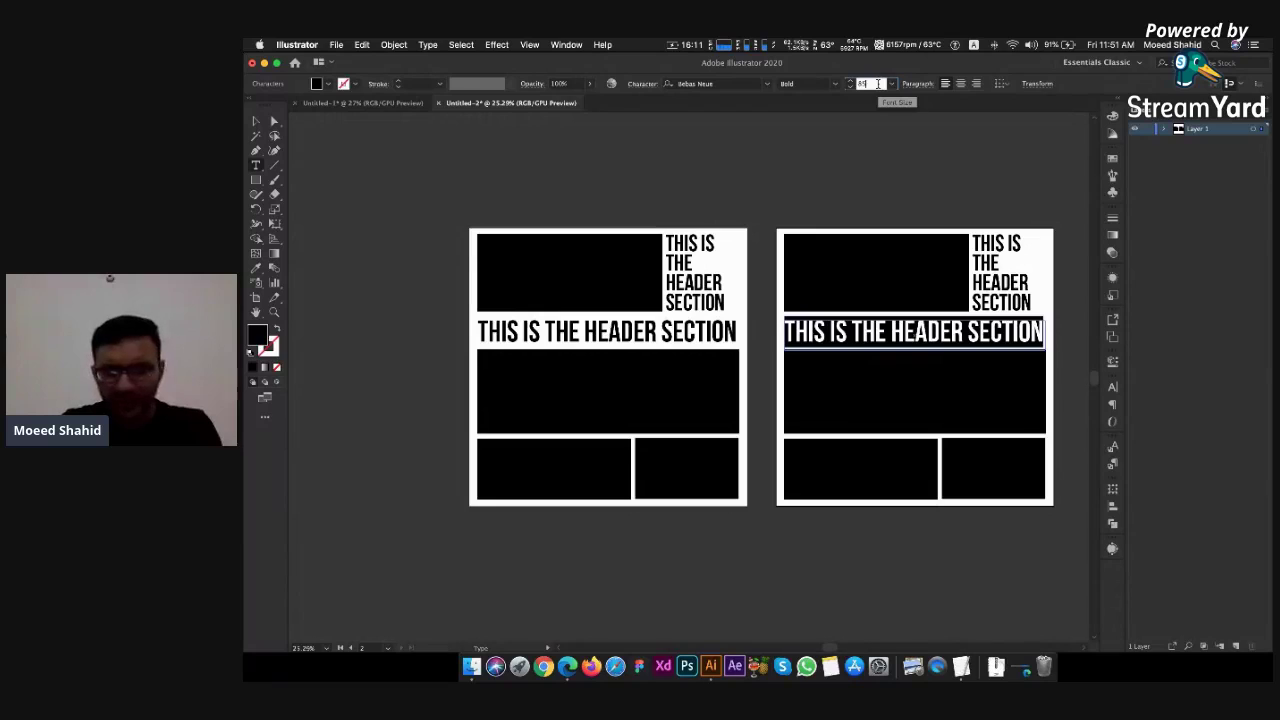
pyautogui.press('Return')
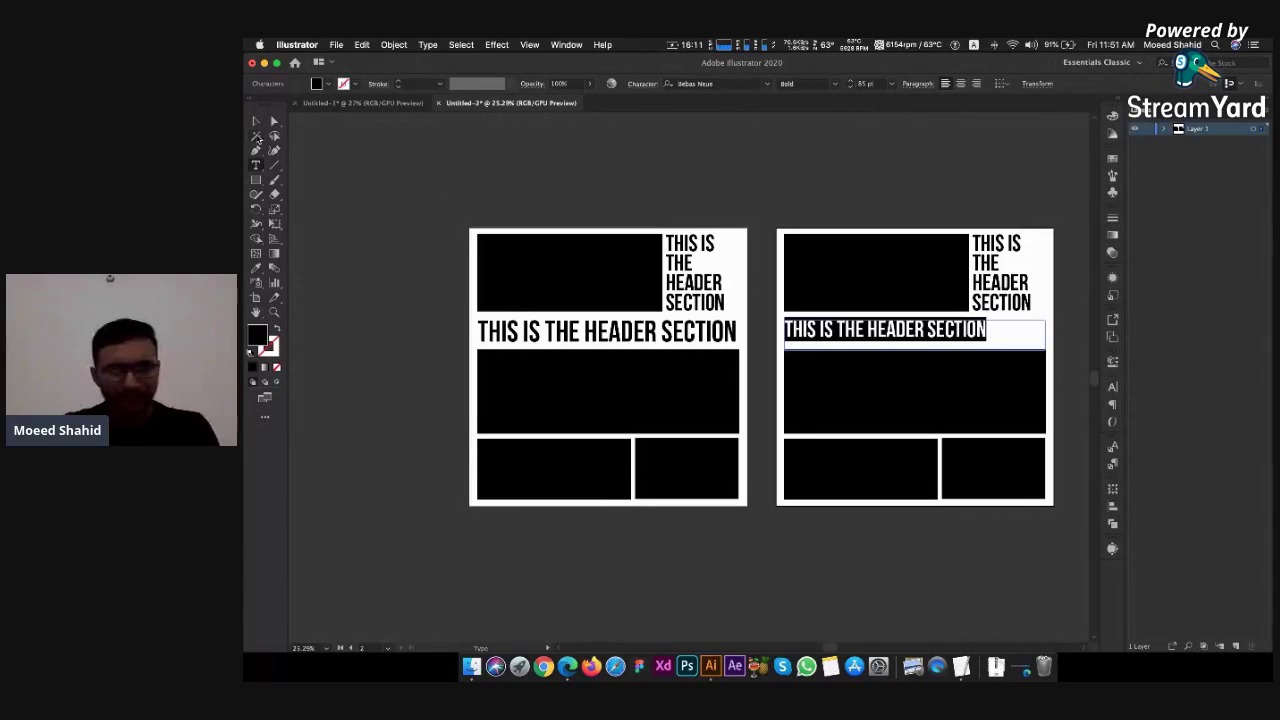
pyautogui.click(256, 121)
pyautogui.click(934, 130)
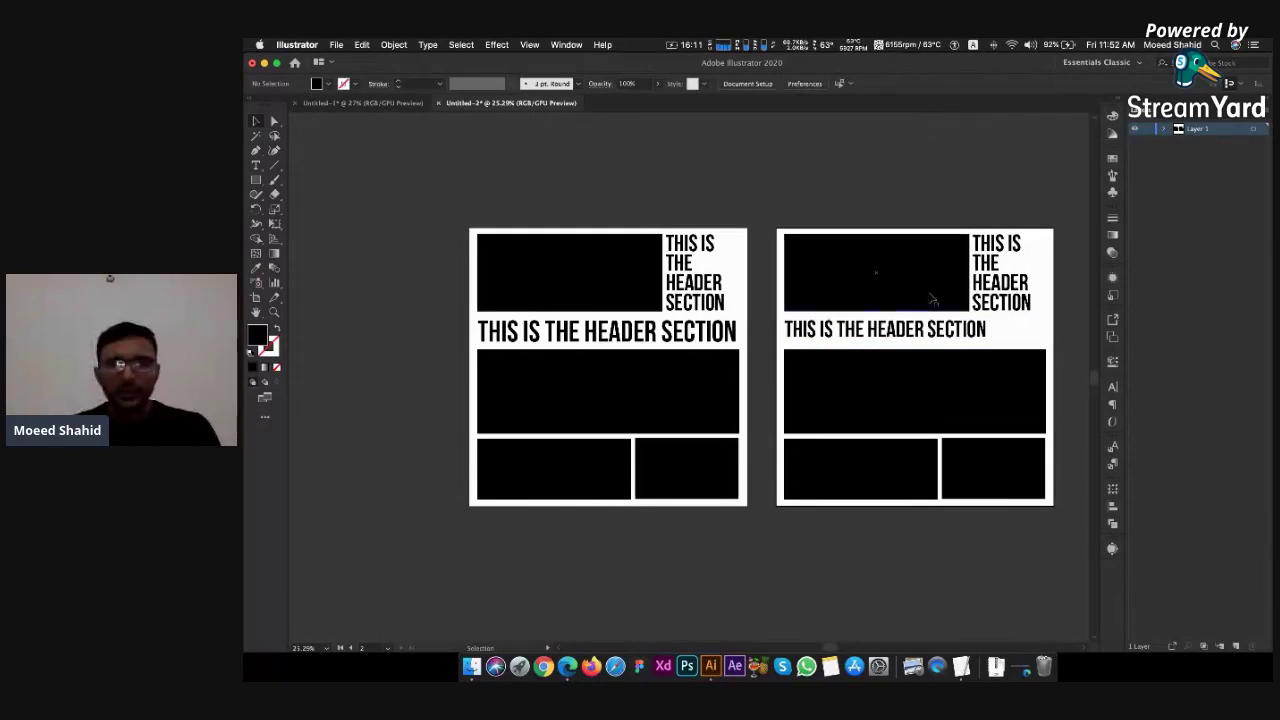
# Replace "THE HEADER SECTION" in the copied artboard's one-line text with "MAIN BODY AREA" so it reads "THIS IS MAIN BODY AREA"
pyautogui.scroll(5, 931, 299)
pyautogui.hscroll(3, 931, 299)
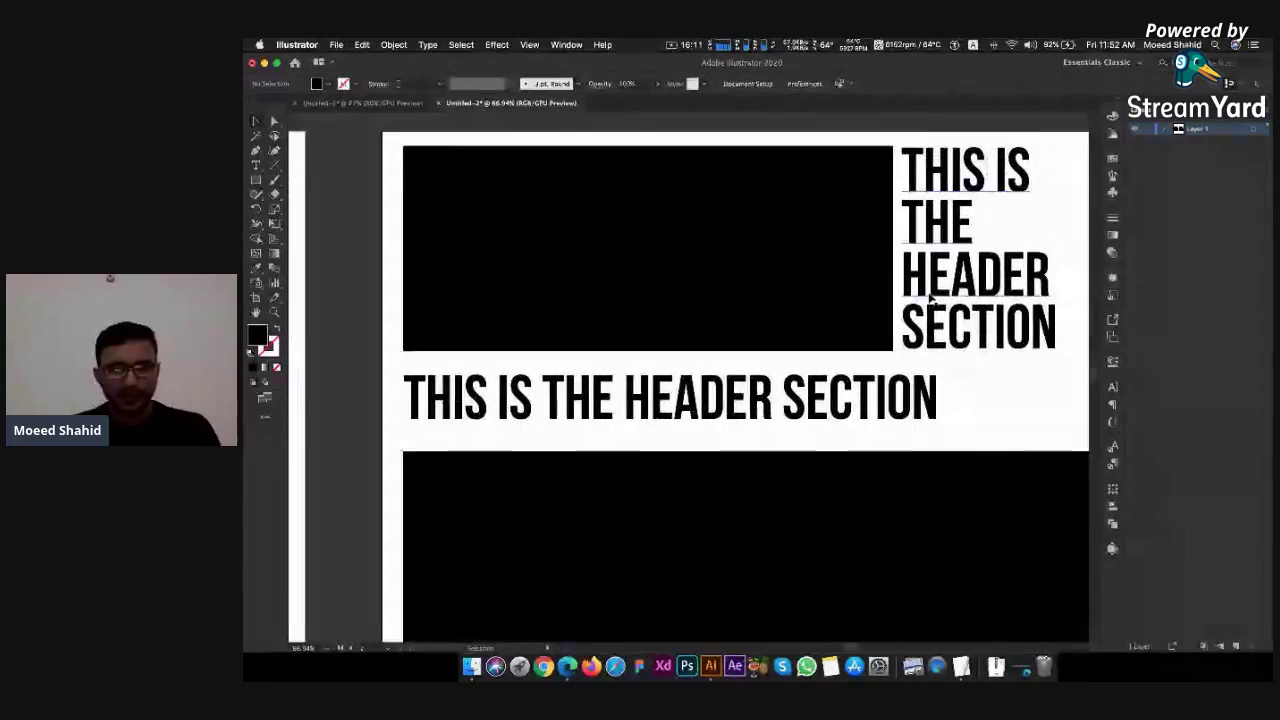
pyautogui.hscroll(2, 931, 299)
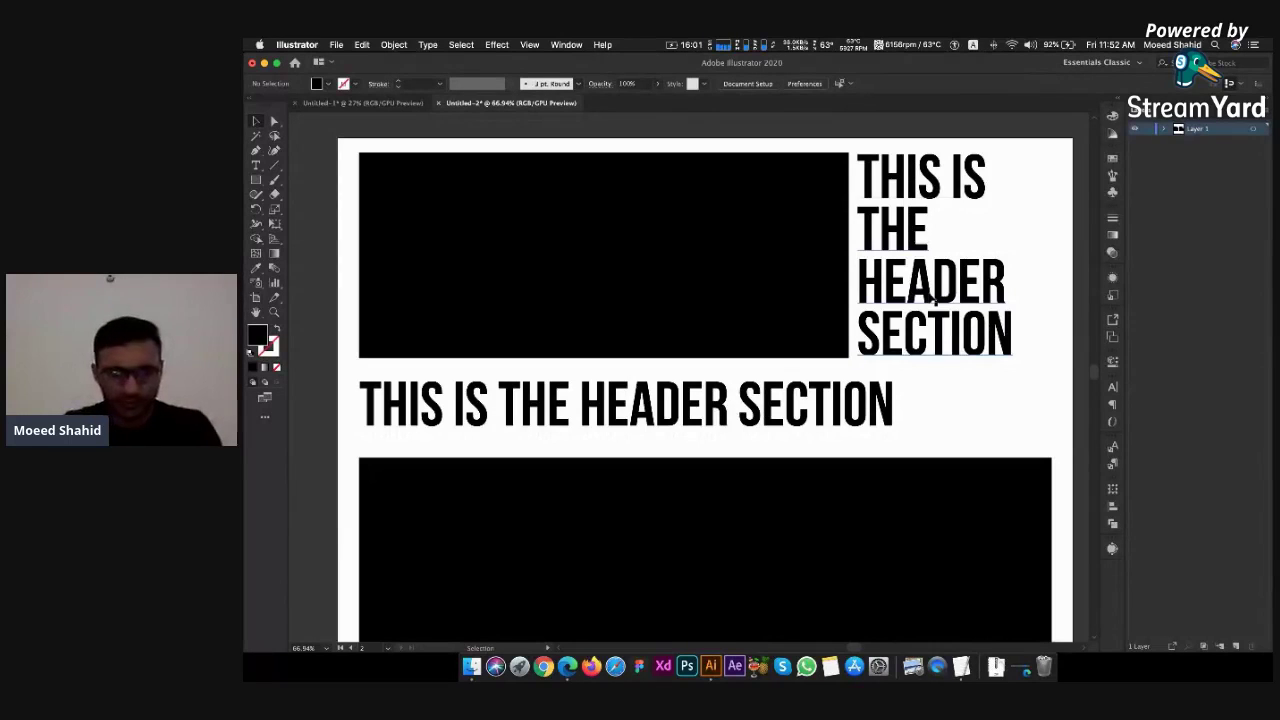
pyautogui.doubleClick(730, 414)
pyautogui.press('space')
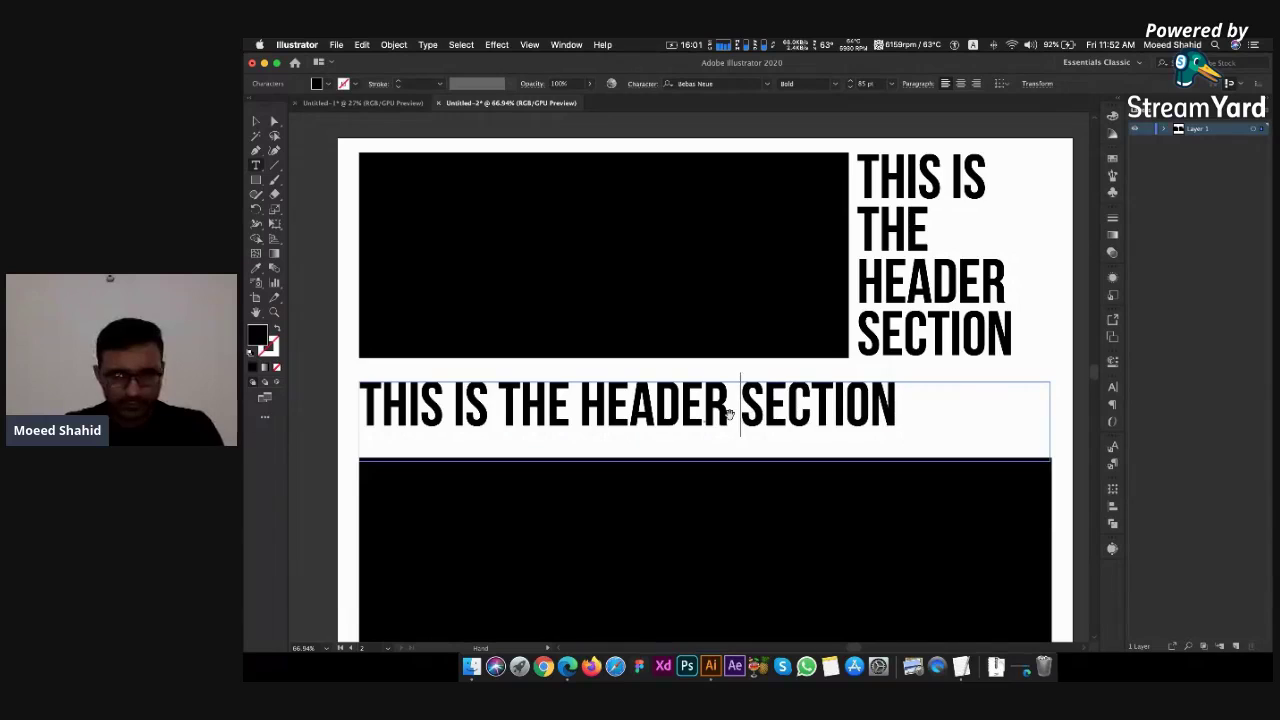
pyautogui.press('Right')
pyautogui.press('Right')
pyautogui.press('Right')
pyautogui.press('Right')
pyautogui.press('Right')
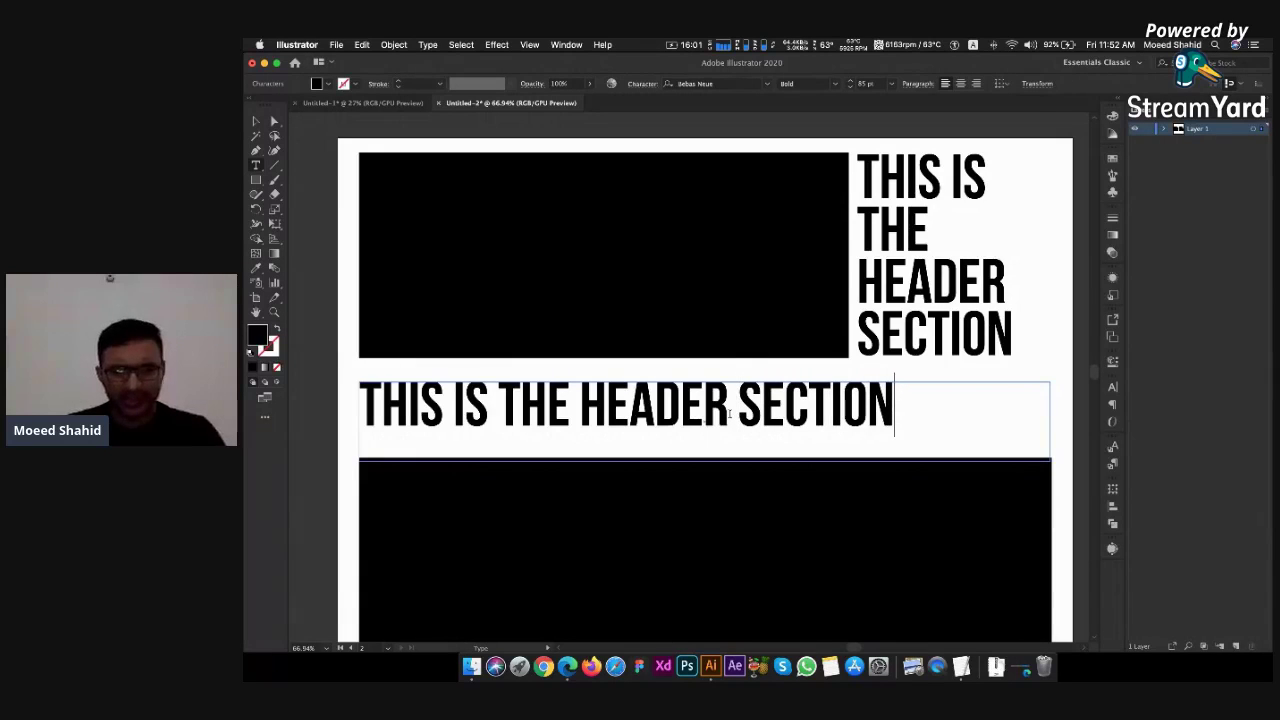
pyautogui.hotkey('shift', 'Left')
pyautogui.hotkey('shift', 'Left')
pyautogui.hotkey('shift', 'Left')
pyautogui.hotkey('shift', 'Left')
pyautogui.hotkey('shift', 'Left')
pyautogui.hotkey('shift', 'Left')
pyautogui.hotkey('shift', 'Left')
pyautogui.hotkey('shift', 'Left')
pyautogui.hotkey('shift', 'Left')
pyautogui.hotkey('shift', 'Left')
pyautogui.hotkey('shift', 'Left')
pyautogui.hotkey('shift', 'Left')
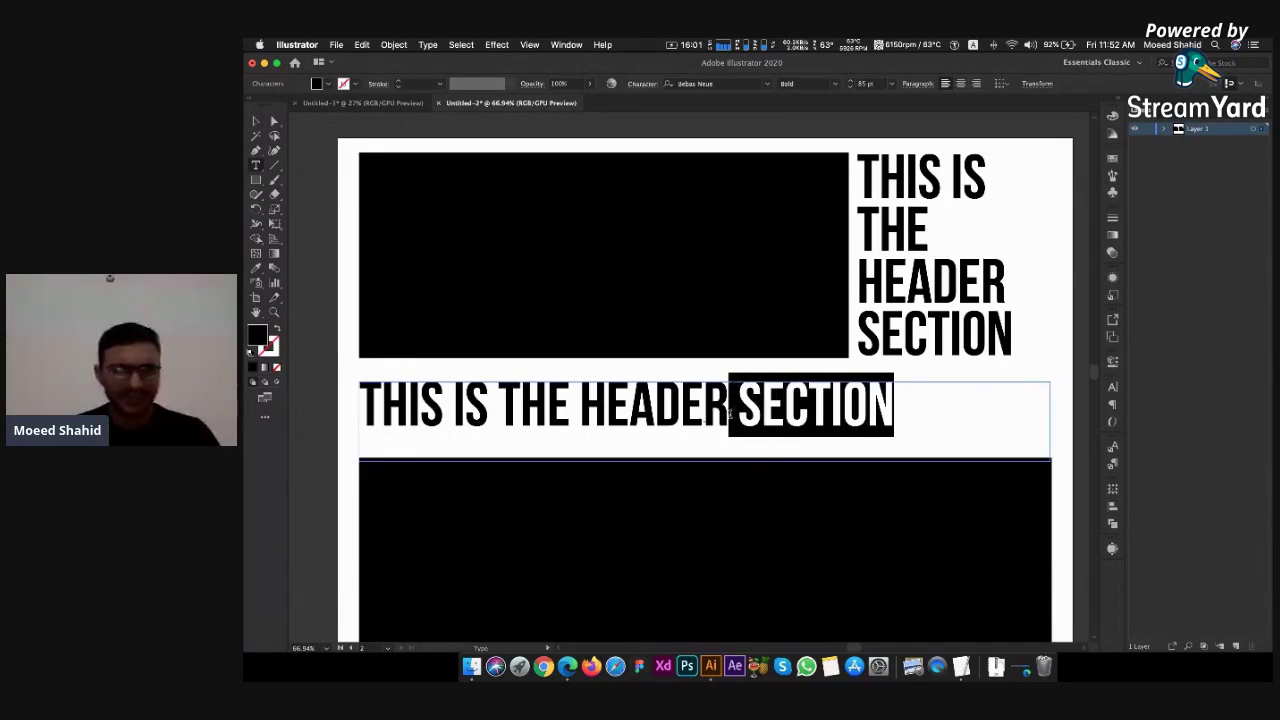
pyautogui.hotkey('shift', 'Left')
pyautogui.hotkey('shift', 'Left')
pyautogui.hotkey('shift', 'Left')
pyautogui.hotkey('shift', 'Right')
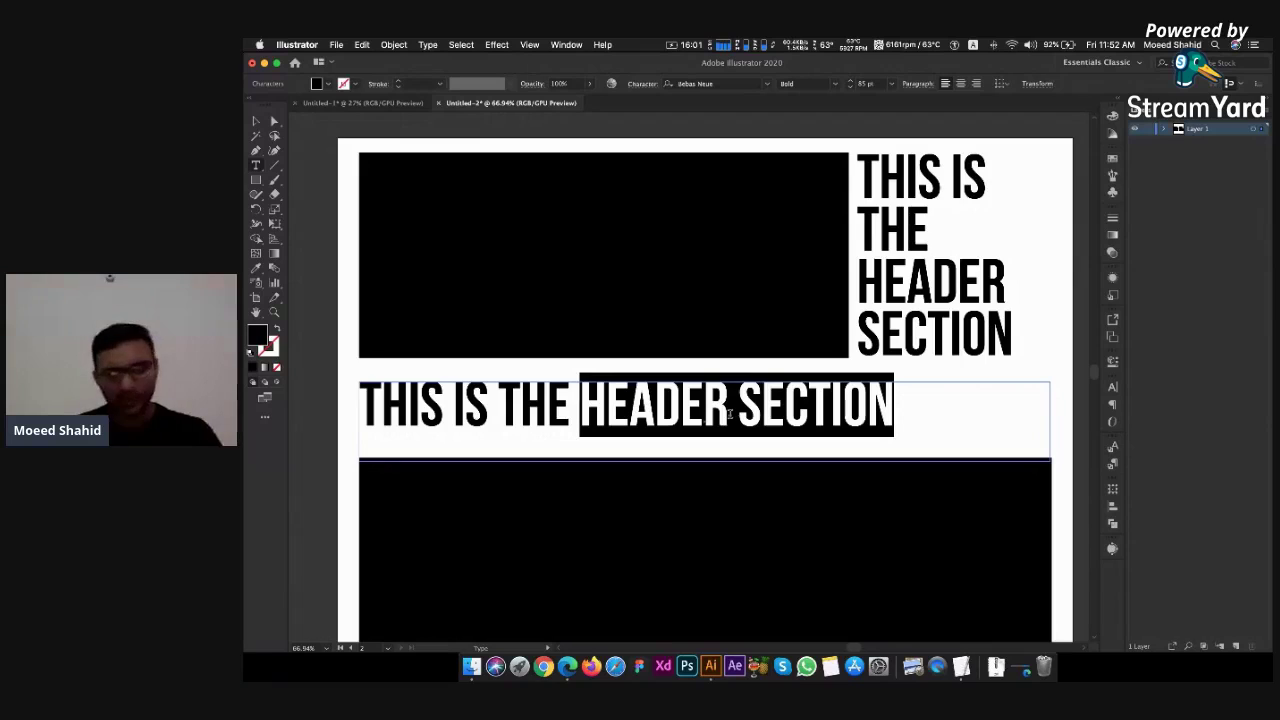
pyautogui.hotkey('shift', 'Left')
pyautogui.hotkey('shift', 'Left')
pyautogui.hotkey('shift', 'Left')
pyautogui.hotkey('shift', 'Left')
pyautogui.hotkey('shift', 'Left')
pyautogui.hotkey('shift', 'Left')
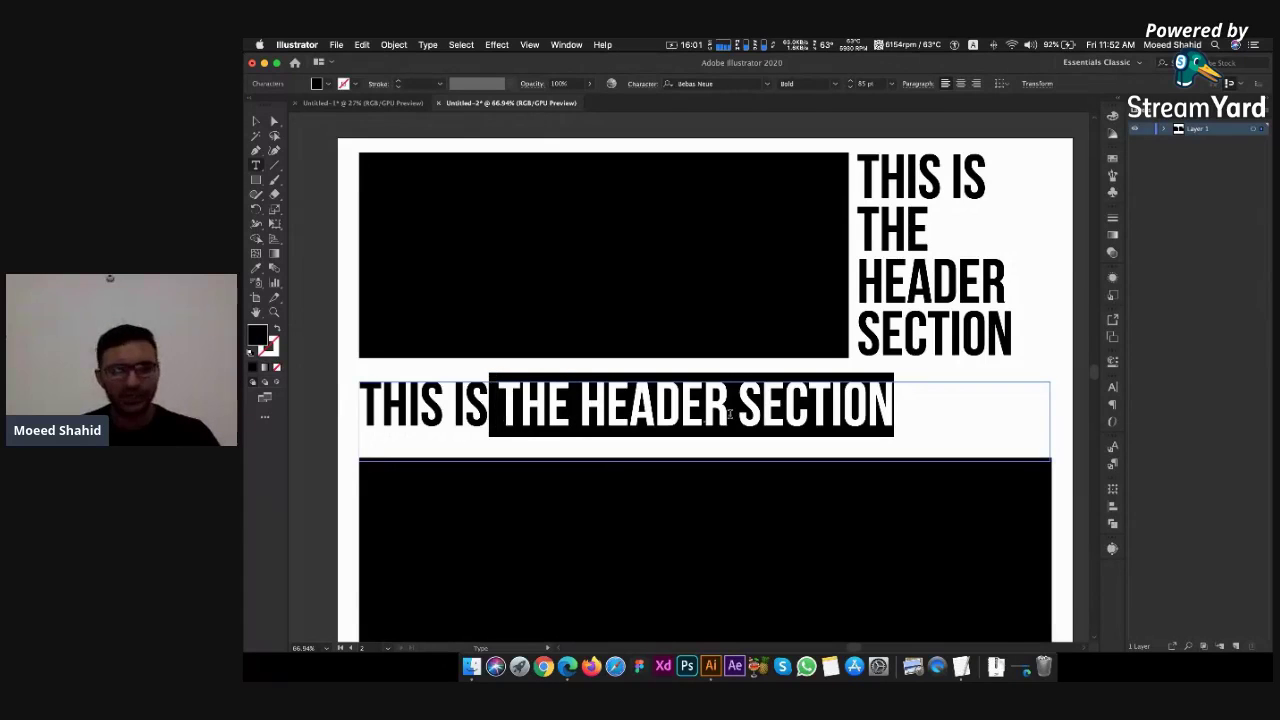
pyautogui.hotkey('shift', 'Right')
pyautogui.hotkey('shift', 'Right')
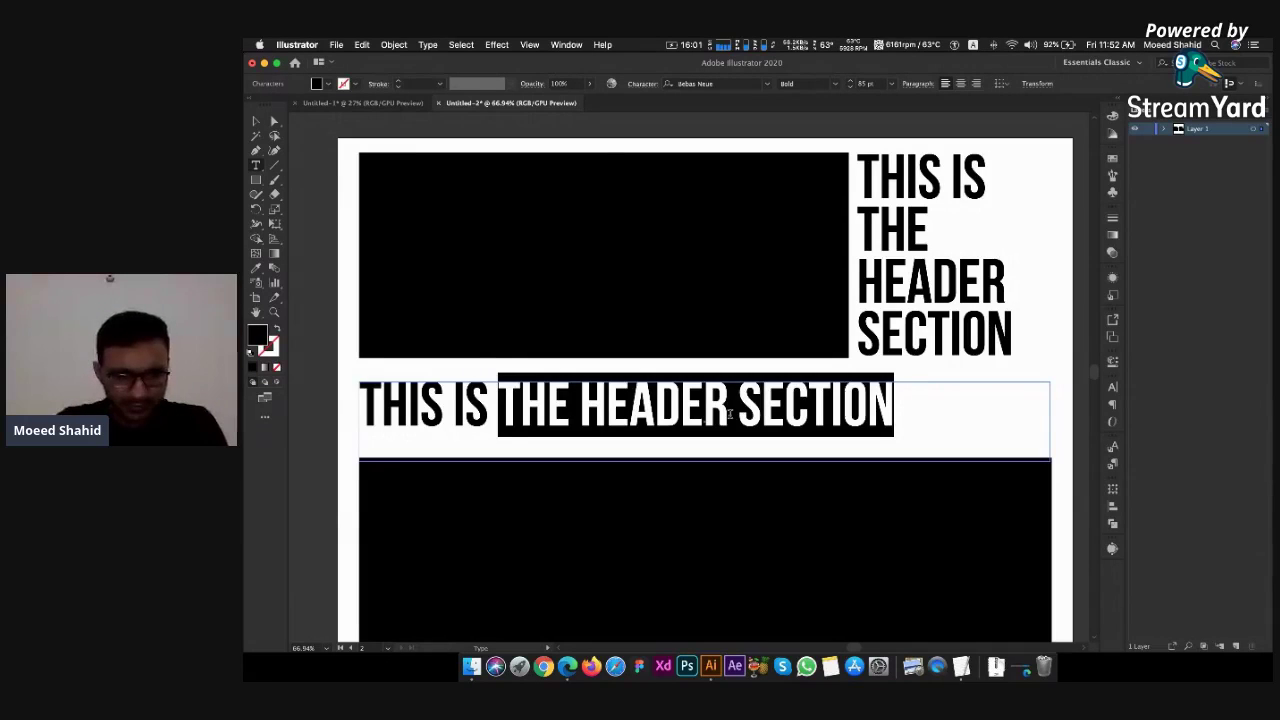
pyautogui.write('MAIN BODY ')
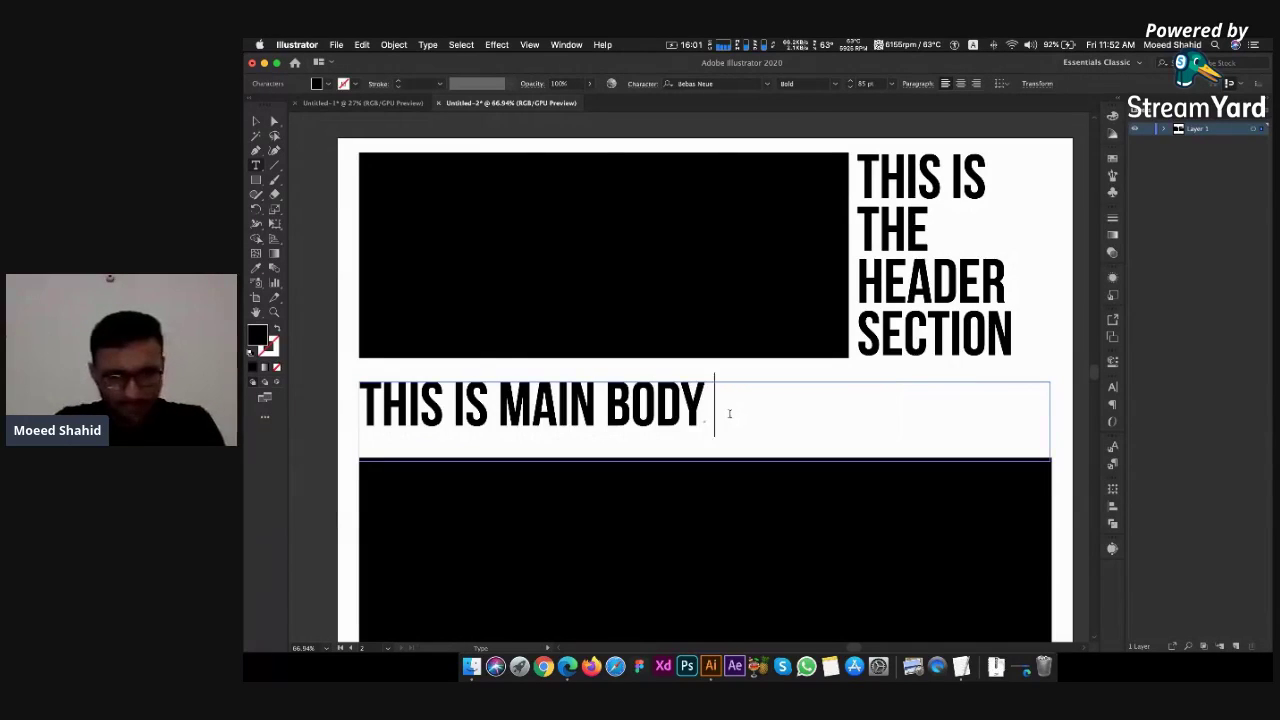
pyautogui.write('AREA')
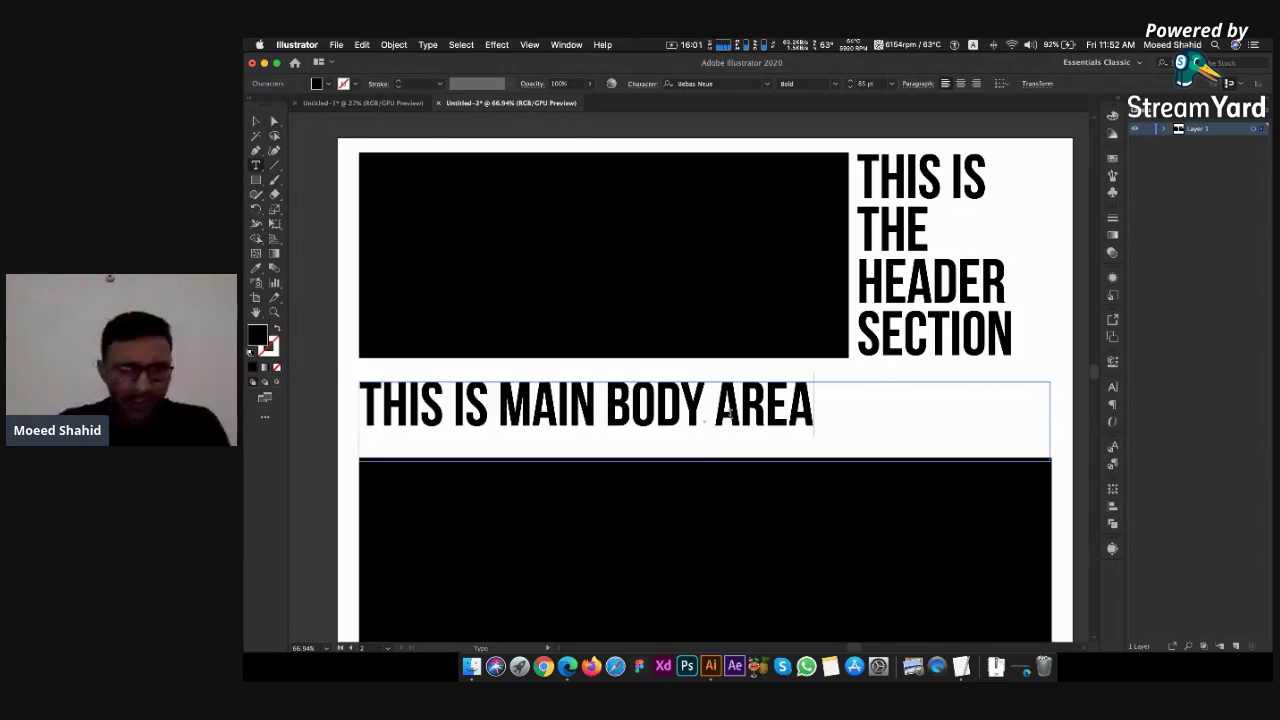
pyautogui.press('Escape')
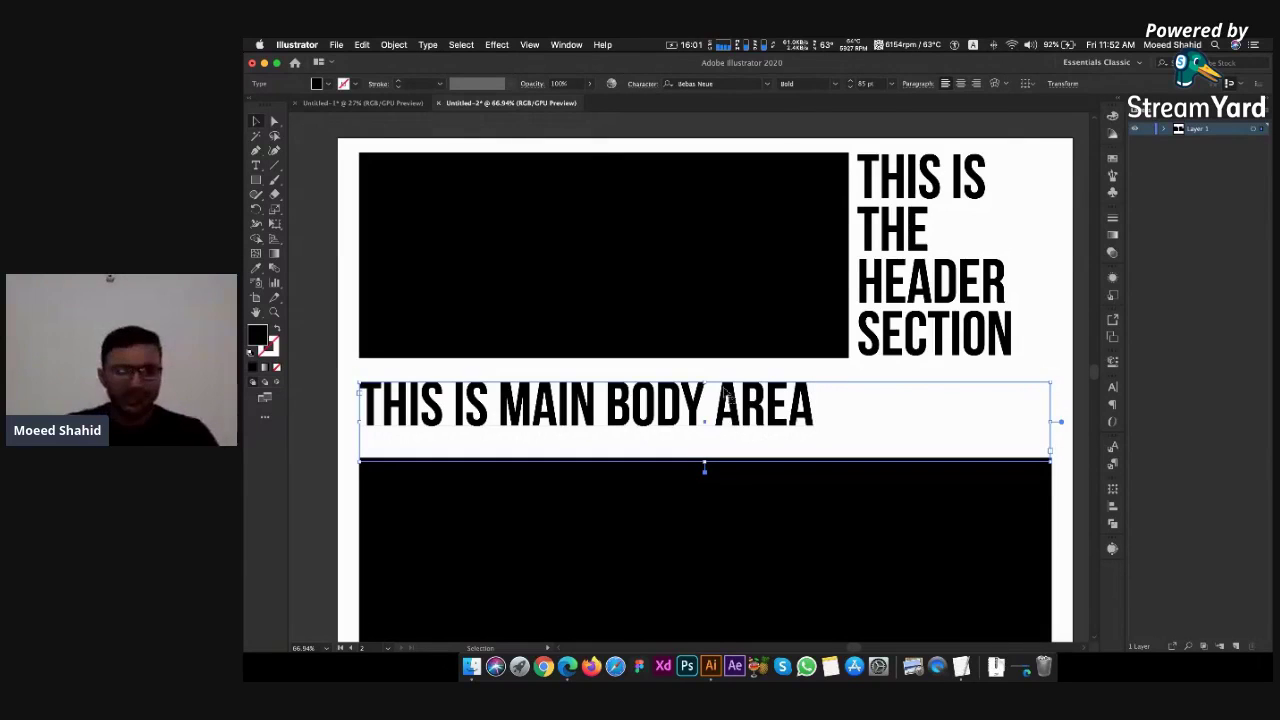
# Tighten the gaps around the one-line text by extending the wide rectangle upward and the upper rectangle and stacked header's frame downward
pyautogui.click(707, 604)
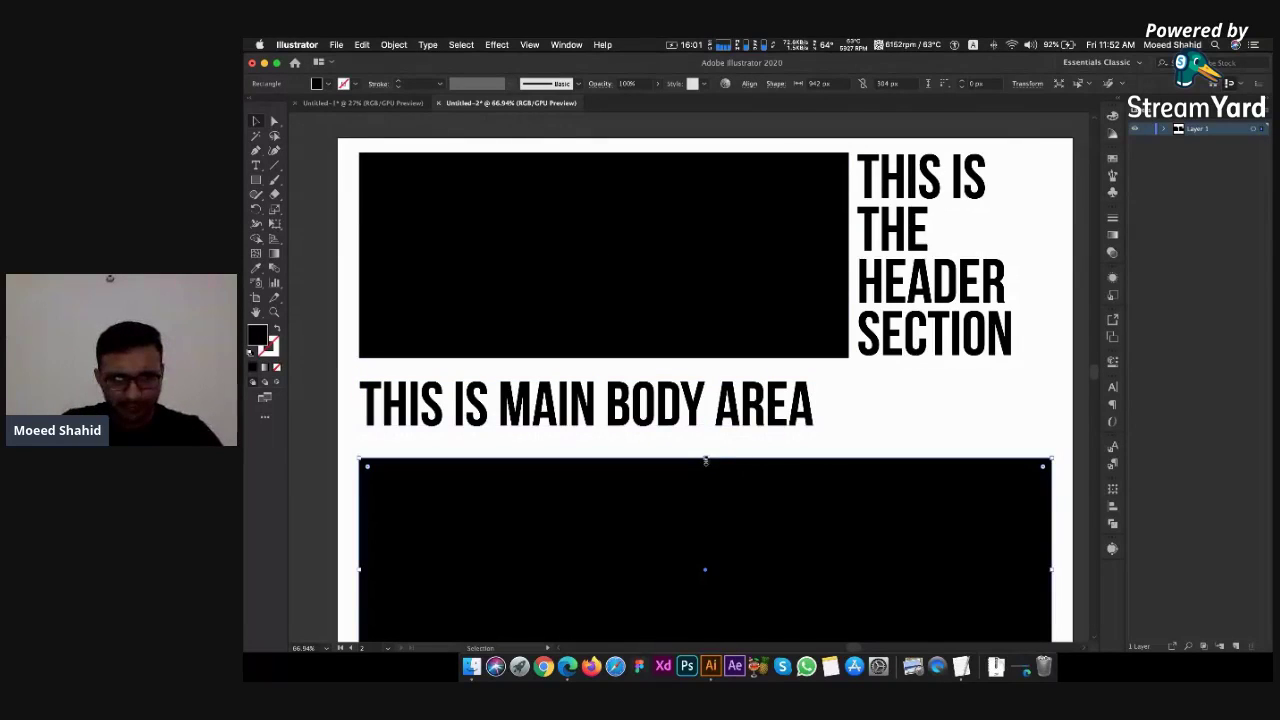
pyautogui.moveTo(706, 457); pyautogui.dragTo(707, 440)
pyautogui.click(718, 350)
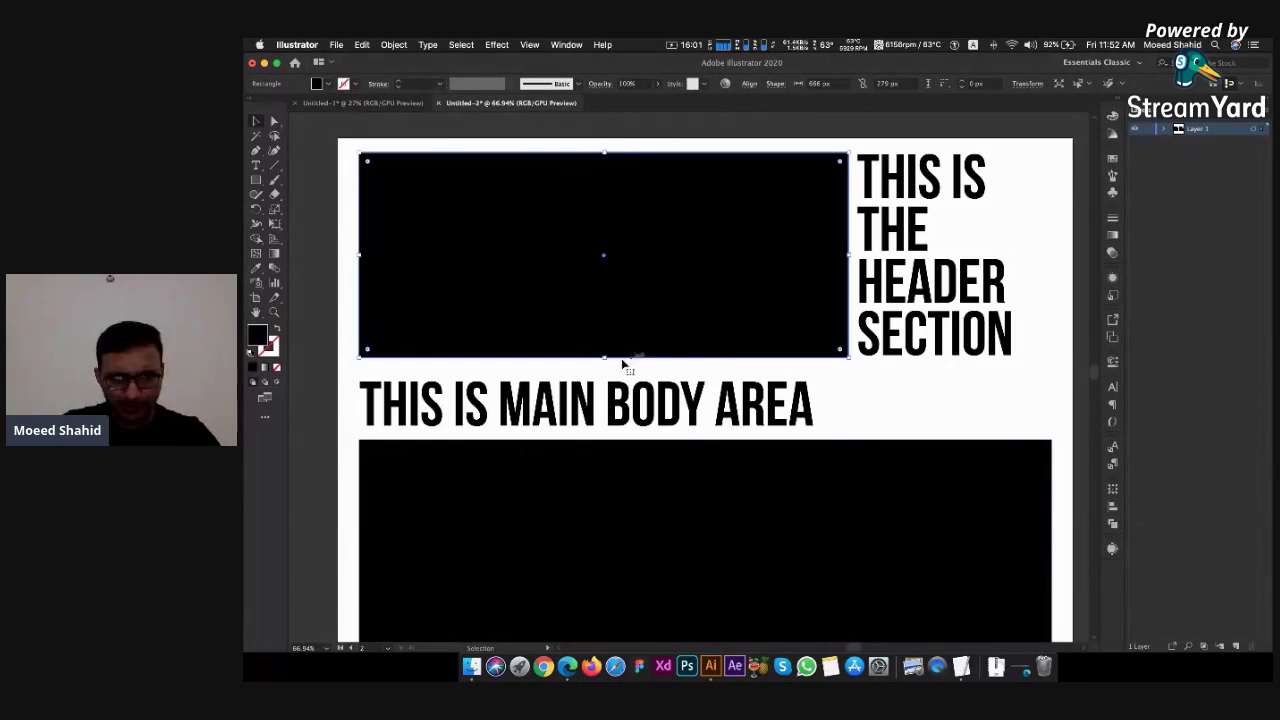
pyautogui.moveTo(607, 358); pyautogui.dragTo(608, 368)
pyautogui.click(886, 305)
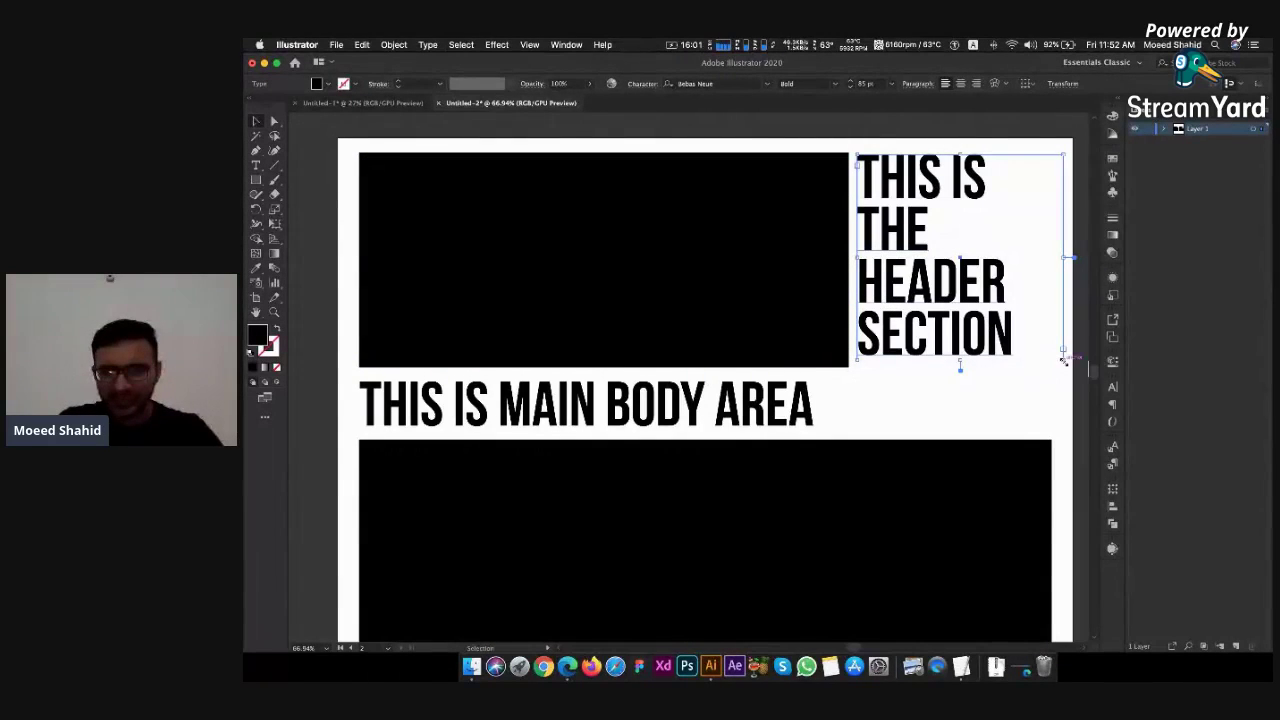
pyautogui.moveTo(1063, 361); pyautogui.dragTo(1063, 367)
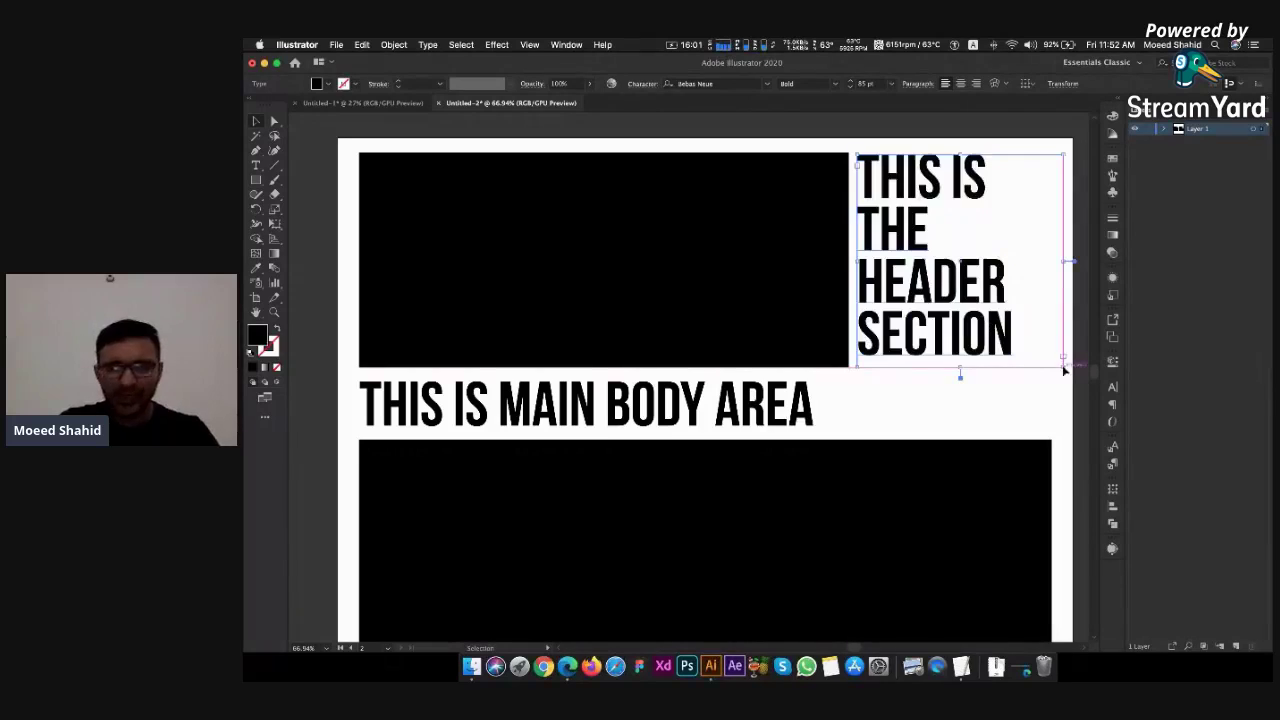
# Shorten the frame of "THIS IS MAIN BODY AREA" so its lower edge sits just beneath the letters, above the wide rectangle
pyautogui.click(667, 441)
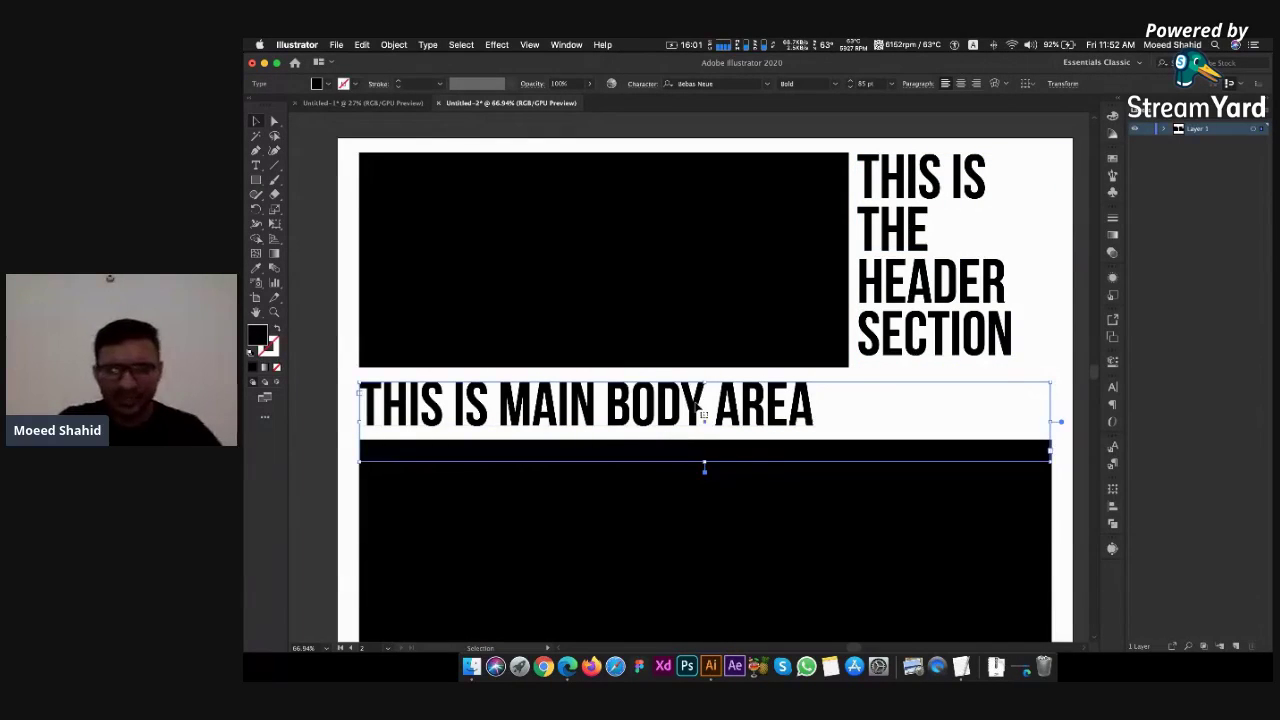
pyautogui.tripleClick(707, 428)
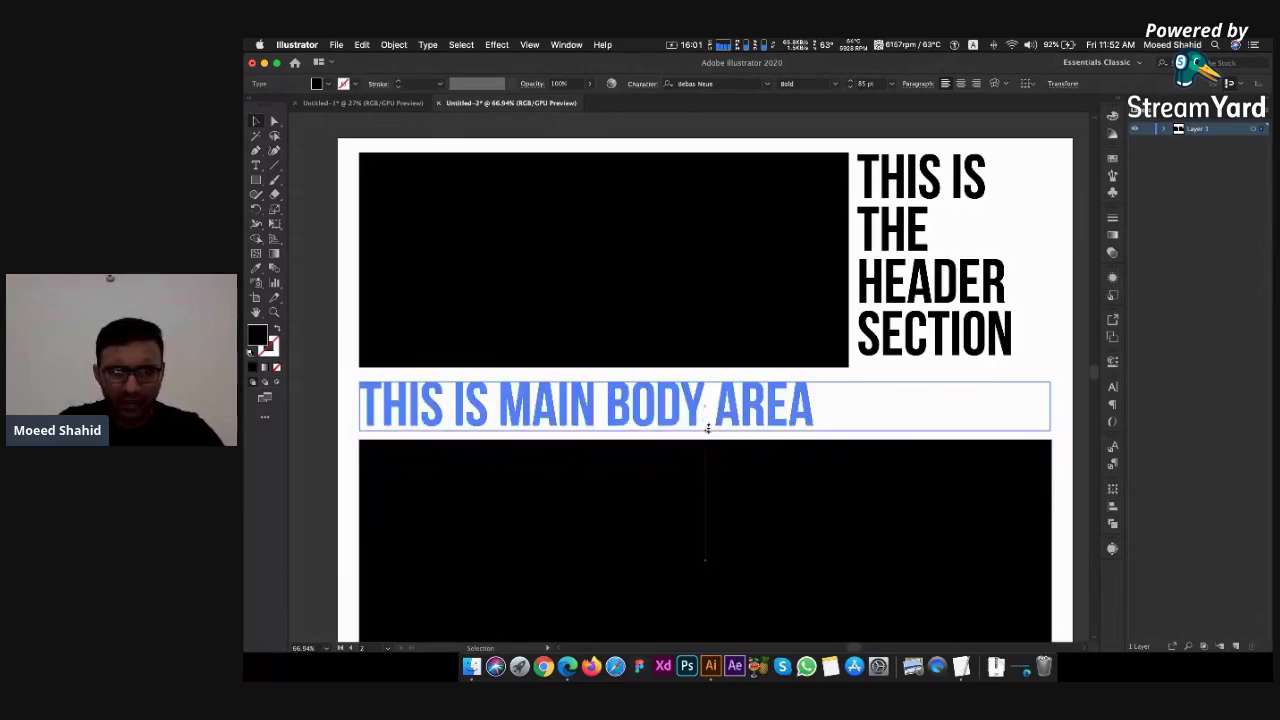
pyautogui.press('Escape')
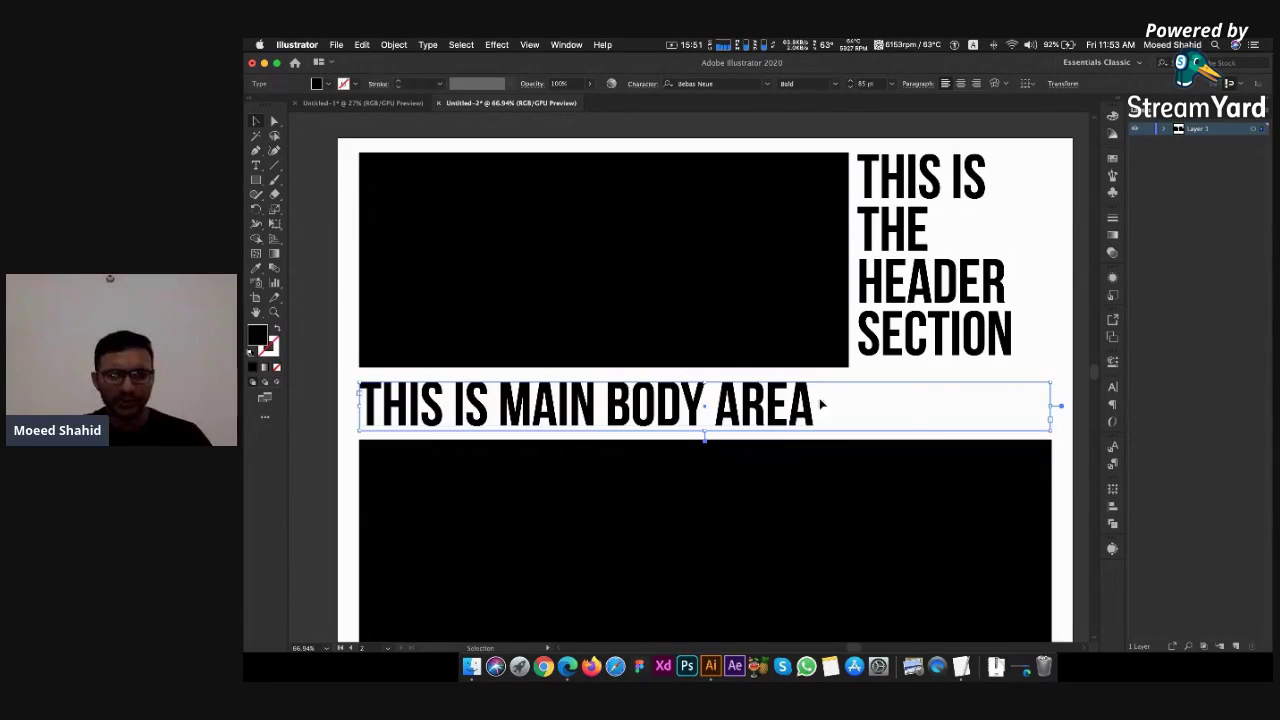
pyautogui.click(1067, 460)
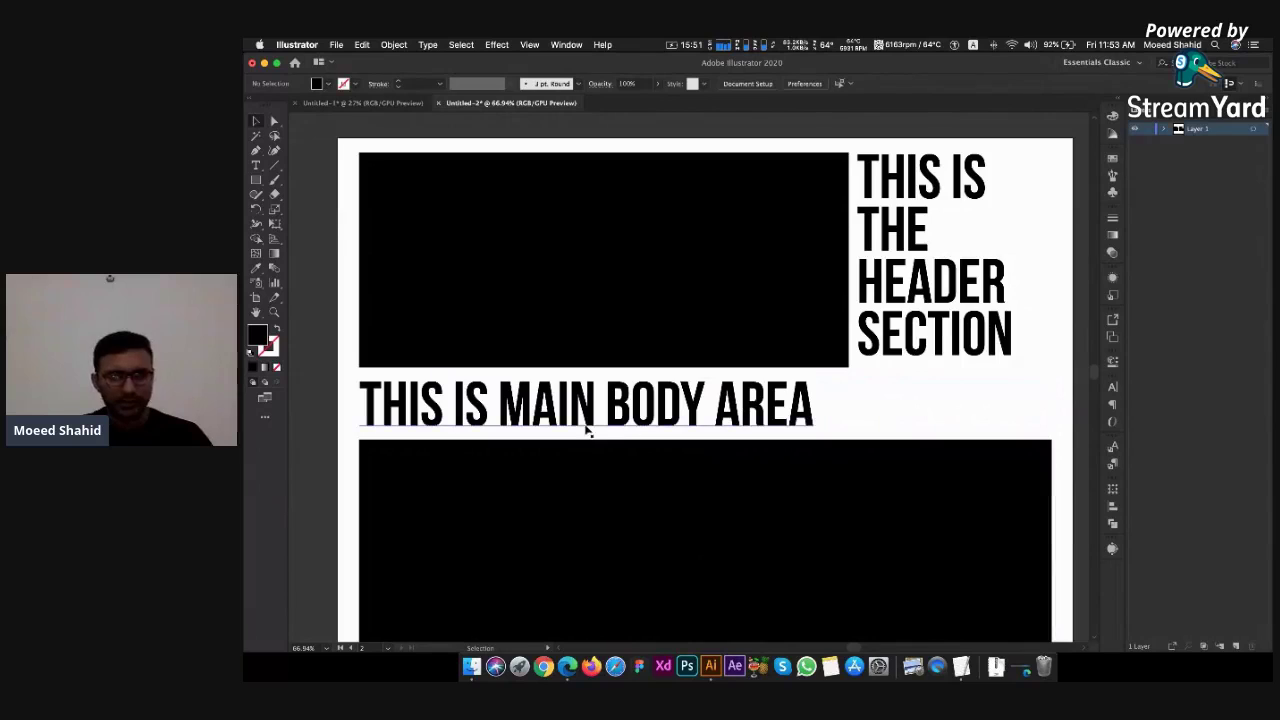
pyautogui.click(454, 379)
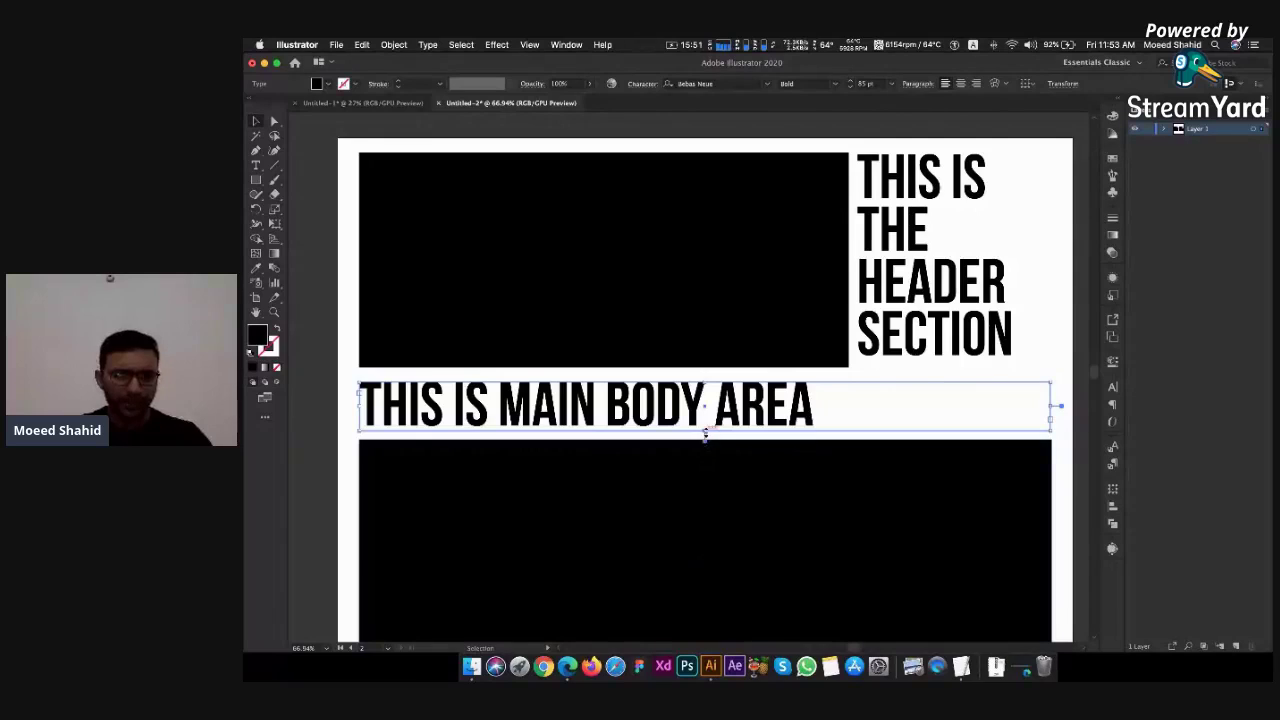
# Extend the frame of "THIS IS MAIN BODY AREA" downward and try a font size of 127 pt to fill its width
pyautogui.moveTo(705, 432); pyautogui.dragTo(705, 525)
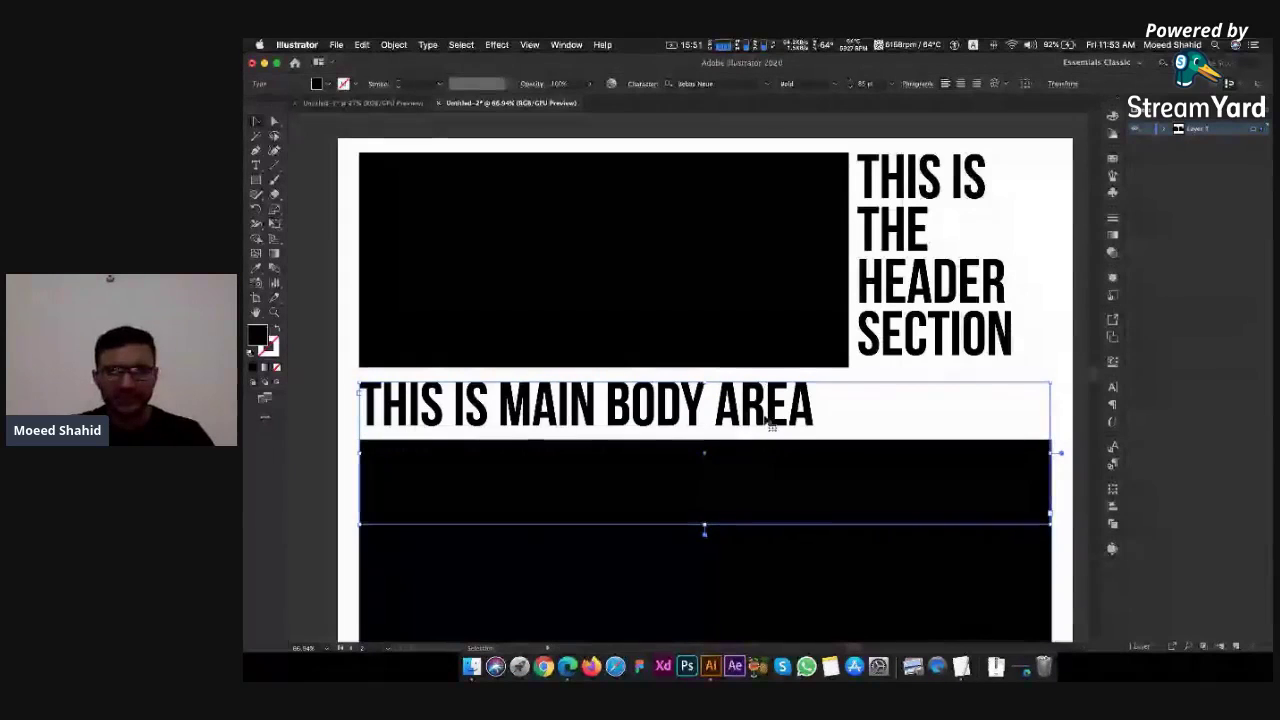
pyautogui.click(878, 83)
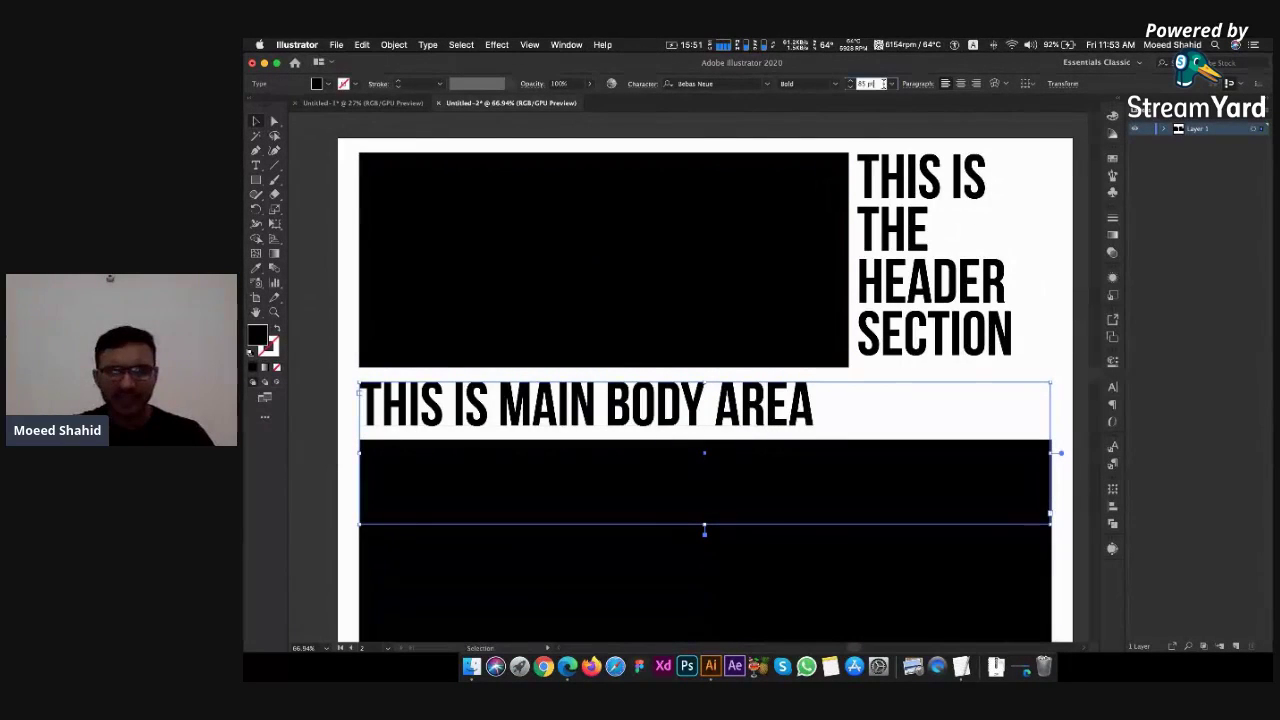
pyautogui.press('Up')
pyautogui.press('Up')
pyautogui.press('Up')
pyautogui.press('Up')
pyautogui.press('Up')
pyautogui.press('Up')
pyautogui.press('Up')
pyautogui.press('Up')
pyautogui.press('Up')
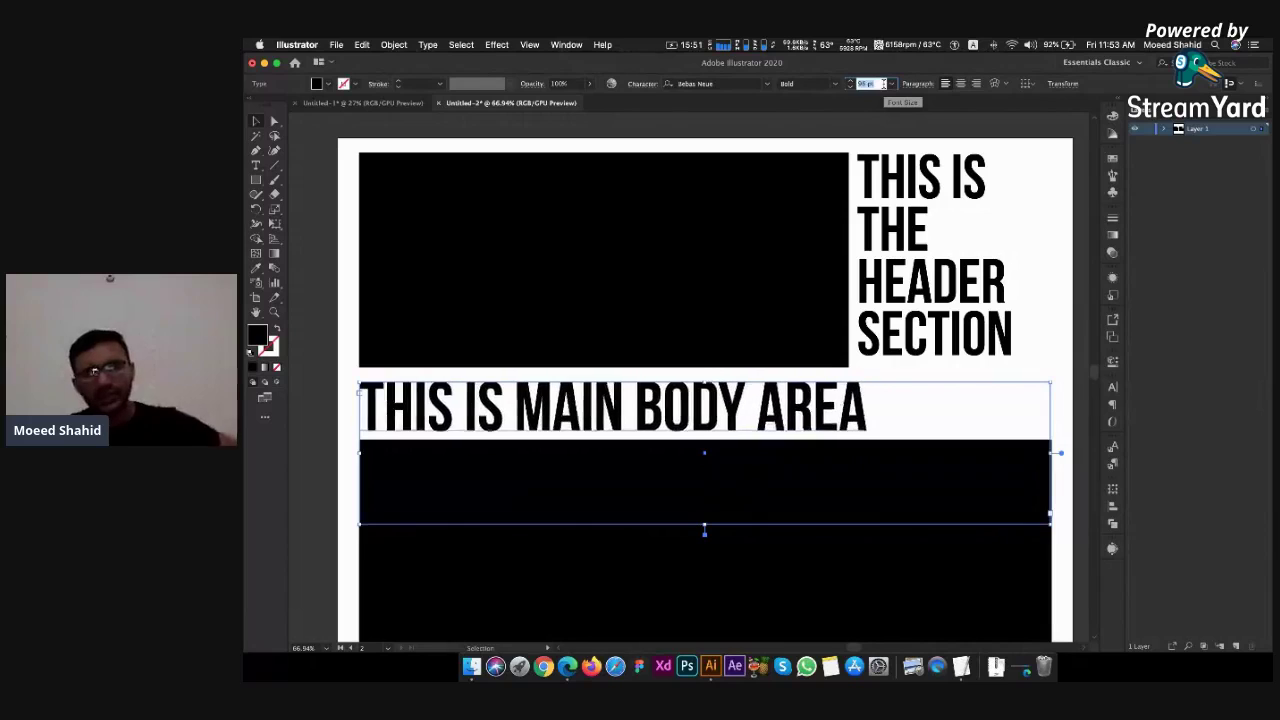
pyautogui.press('Up')
pyautogui.press('Up')
pyautogui.press('Up')
pyautogui.press('Up')
pyautogui.press('Up')
pyautogui.press('Up')
pyautogui.press('Up')
pyautogui.press('Up')
pyautogui.press('Up')
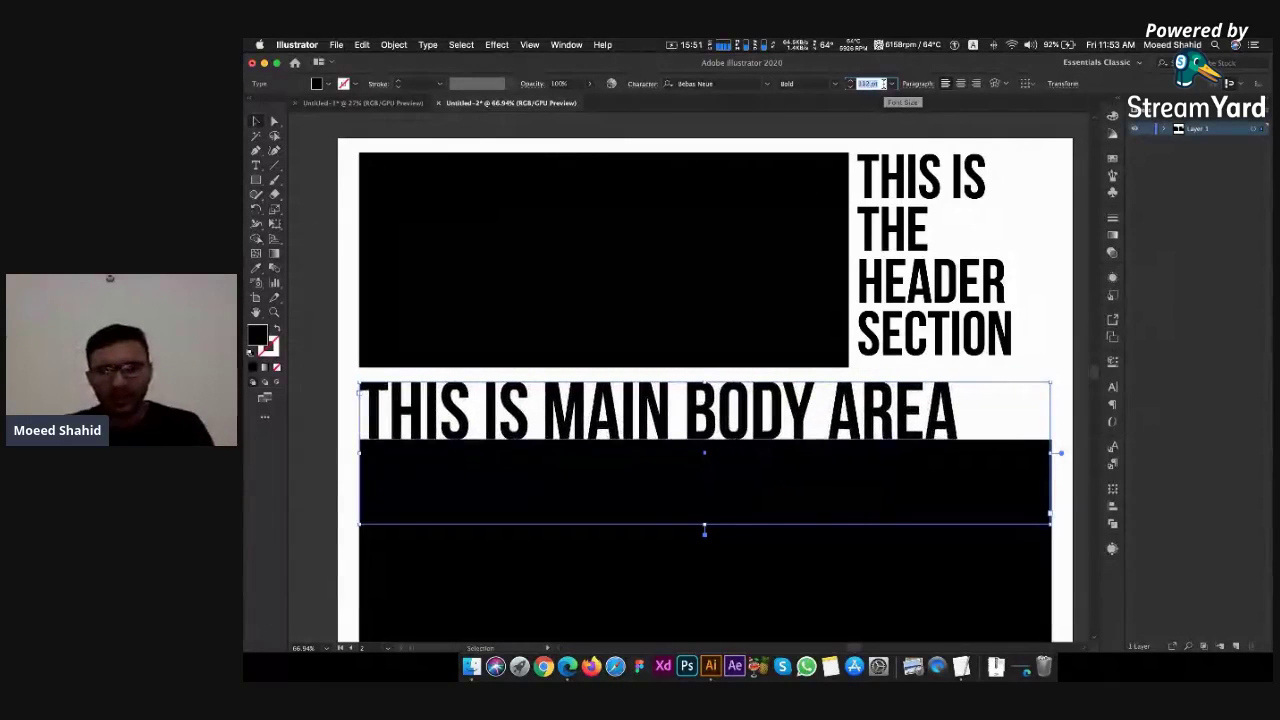
pyautogui.press('Up')
pyautogui.press('Up')
pyautogui.press('Up')
pyautogui.press('Up')
pyautogui.press('Up')
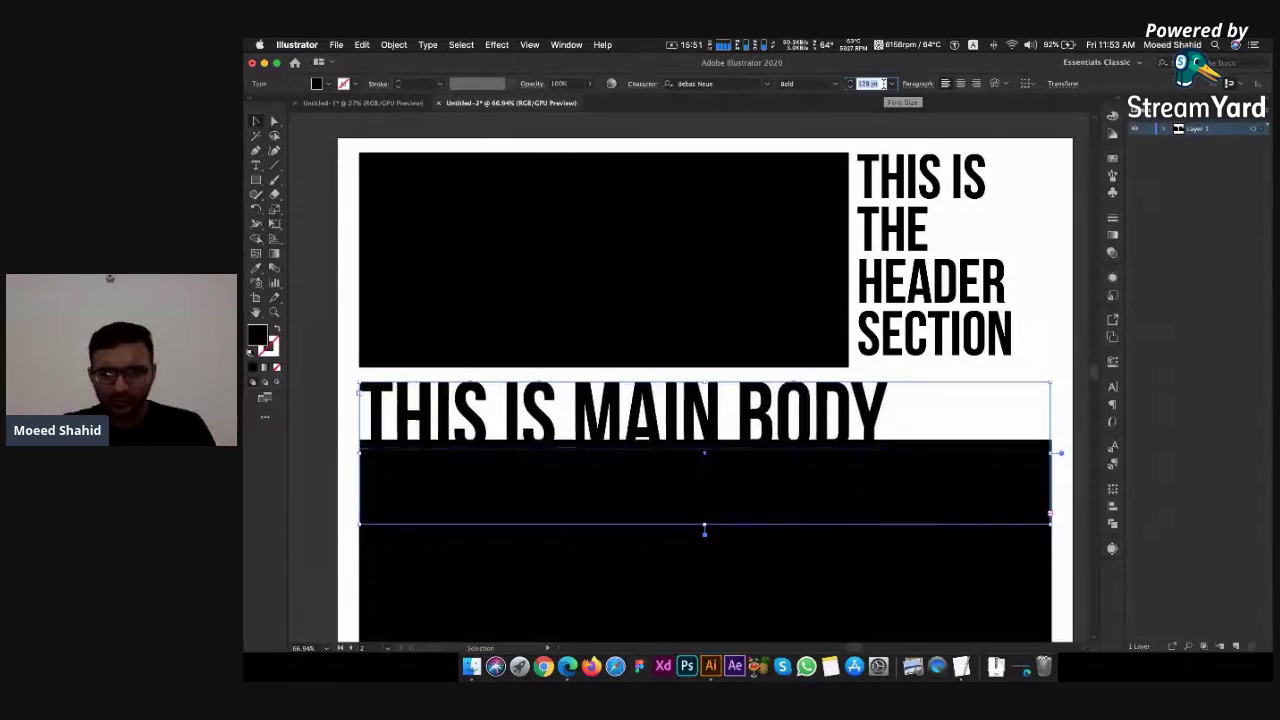
pyautogui.press('Down')
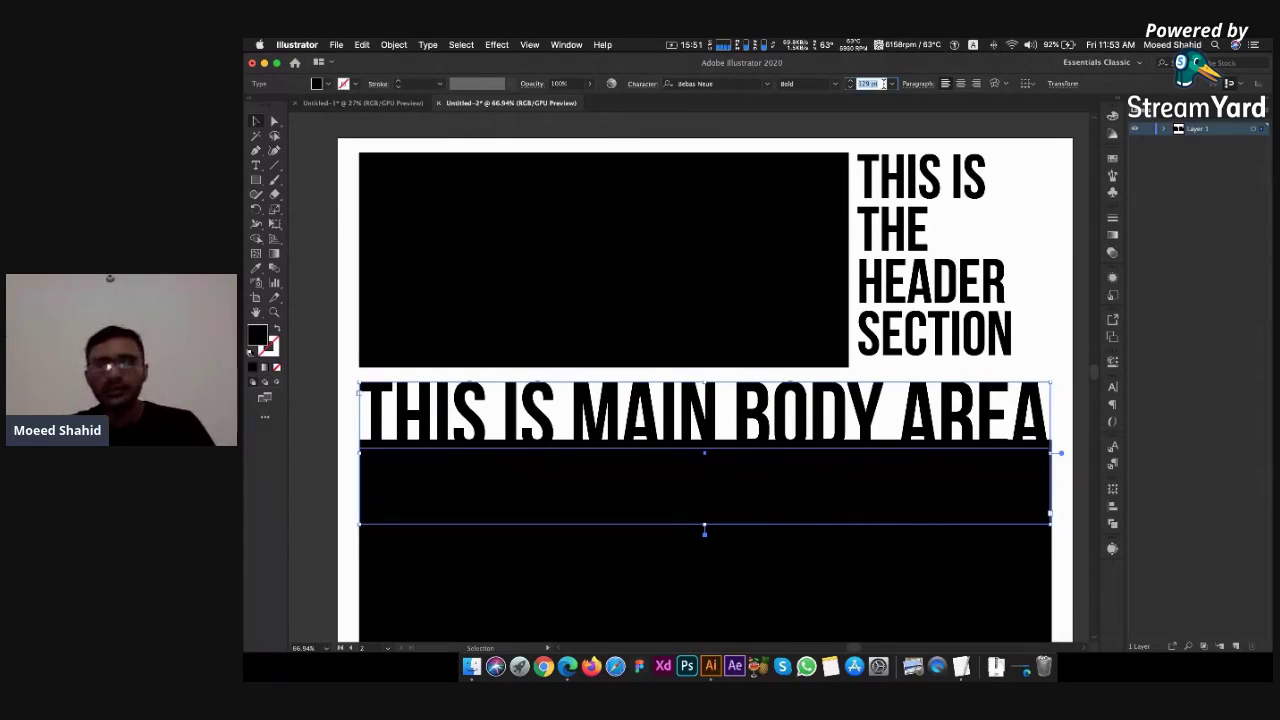
pyautogui.press('Up')
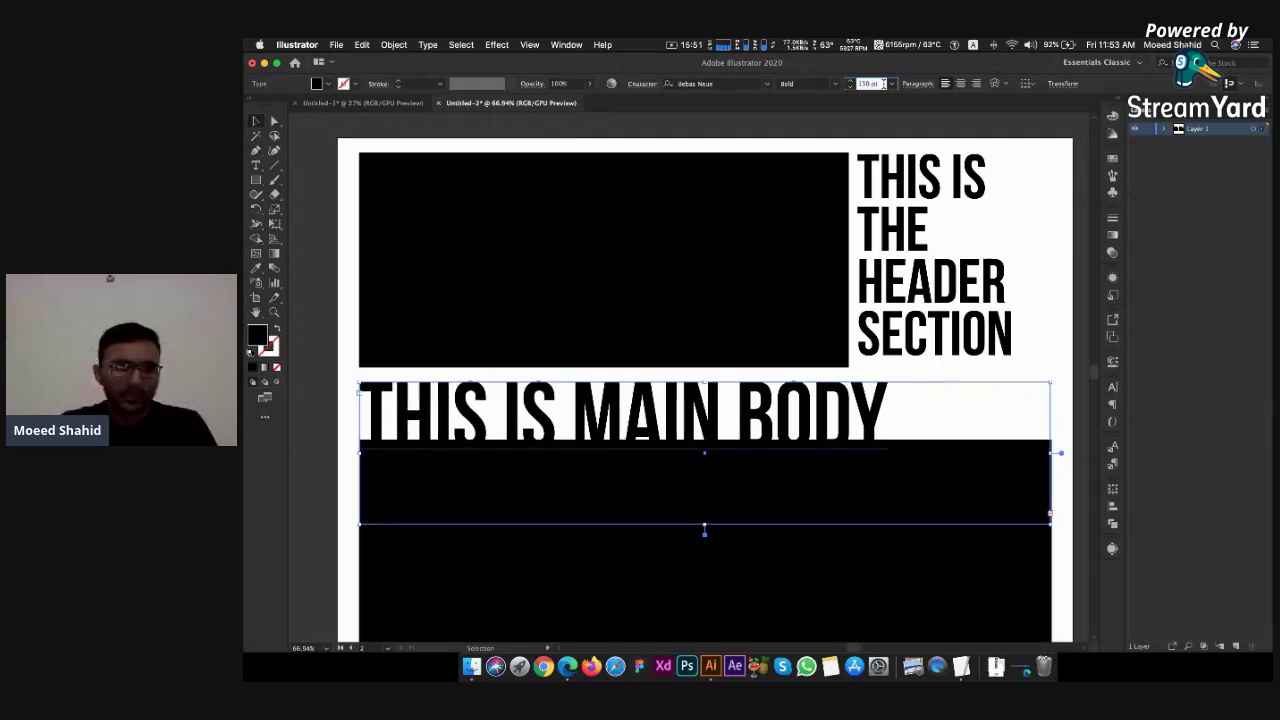
pyautogui.press('Down')
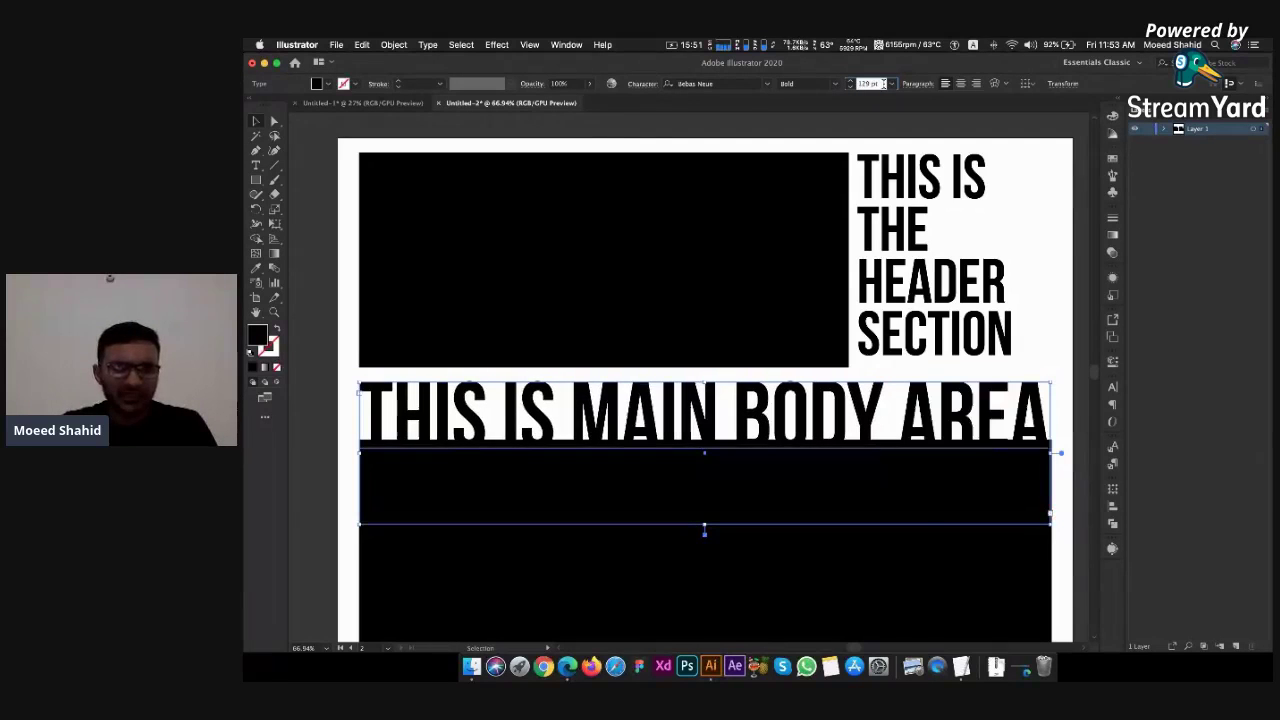
pyautogui.press('Down')
pyautogui.press('Down')
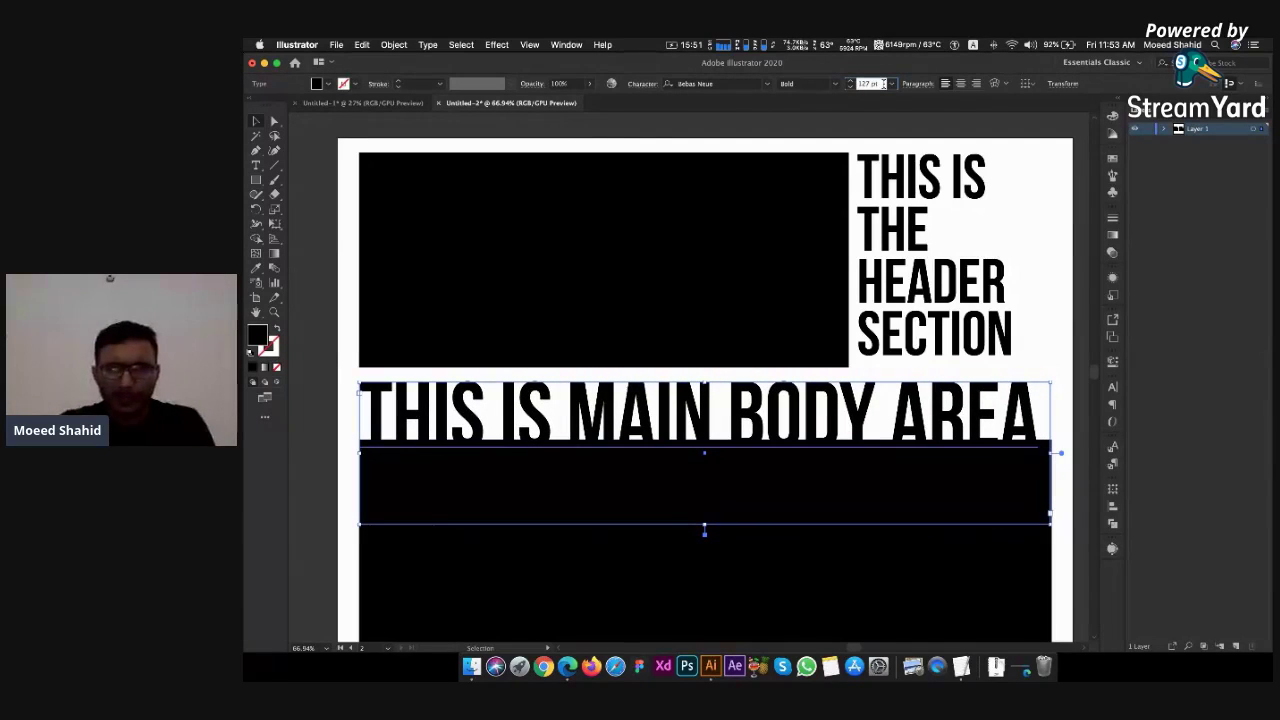
# Set the font size of "THIS IS MAIN BODY AREA" to 85 pt and shorten its frame to end just above the wide rectangle
pyautogui.click(883, 84)
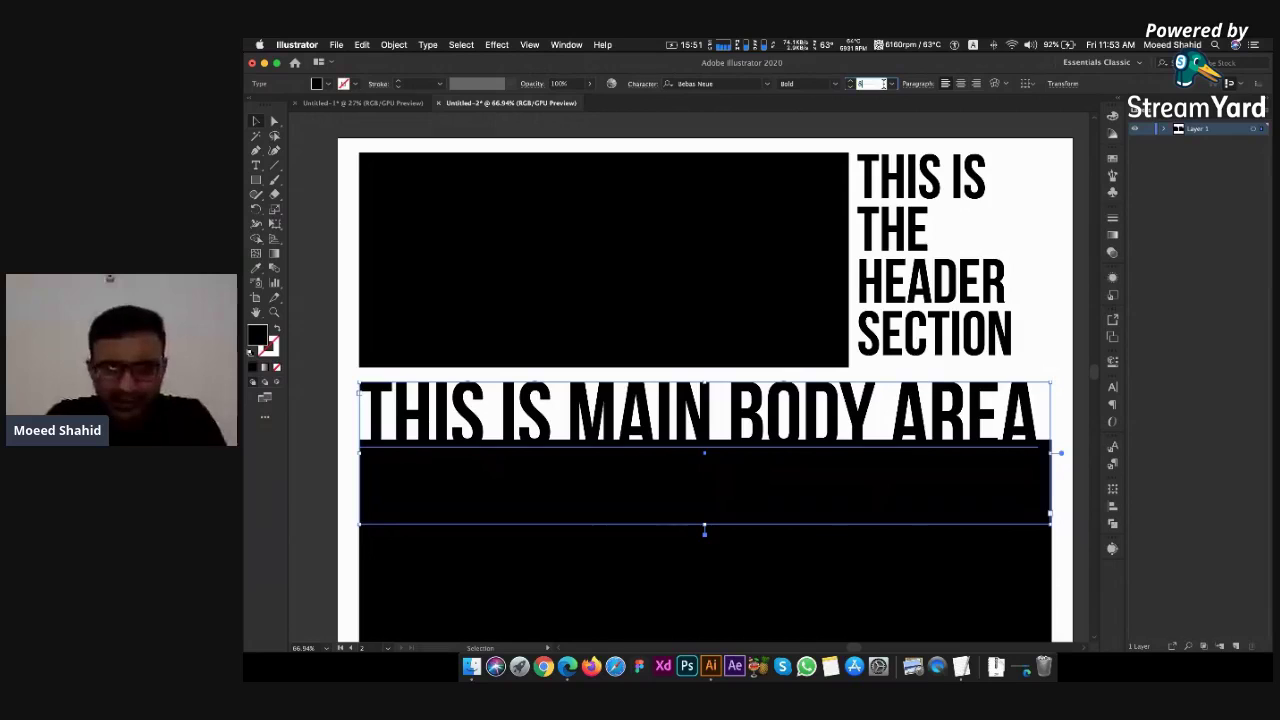
pyautogui.press('Return')
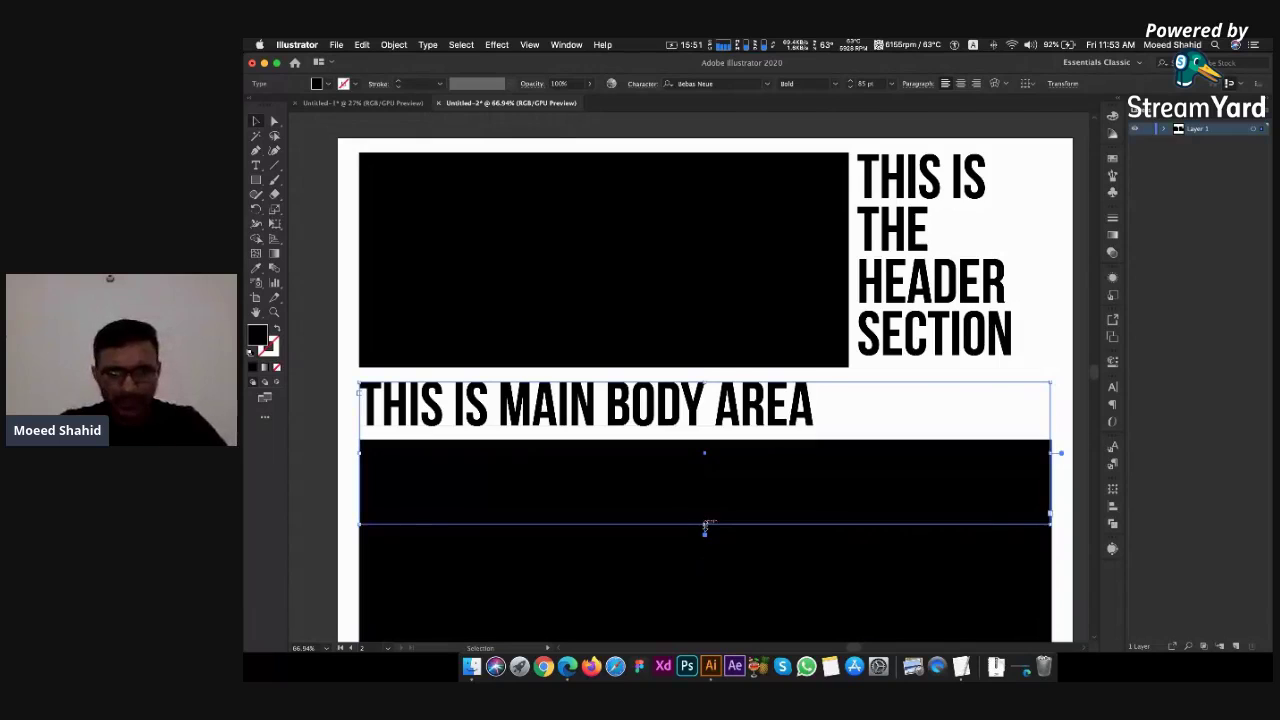
pyautogui.moveTo(705, 527); pyautogui.dragTo(706, 440)
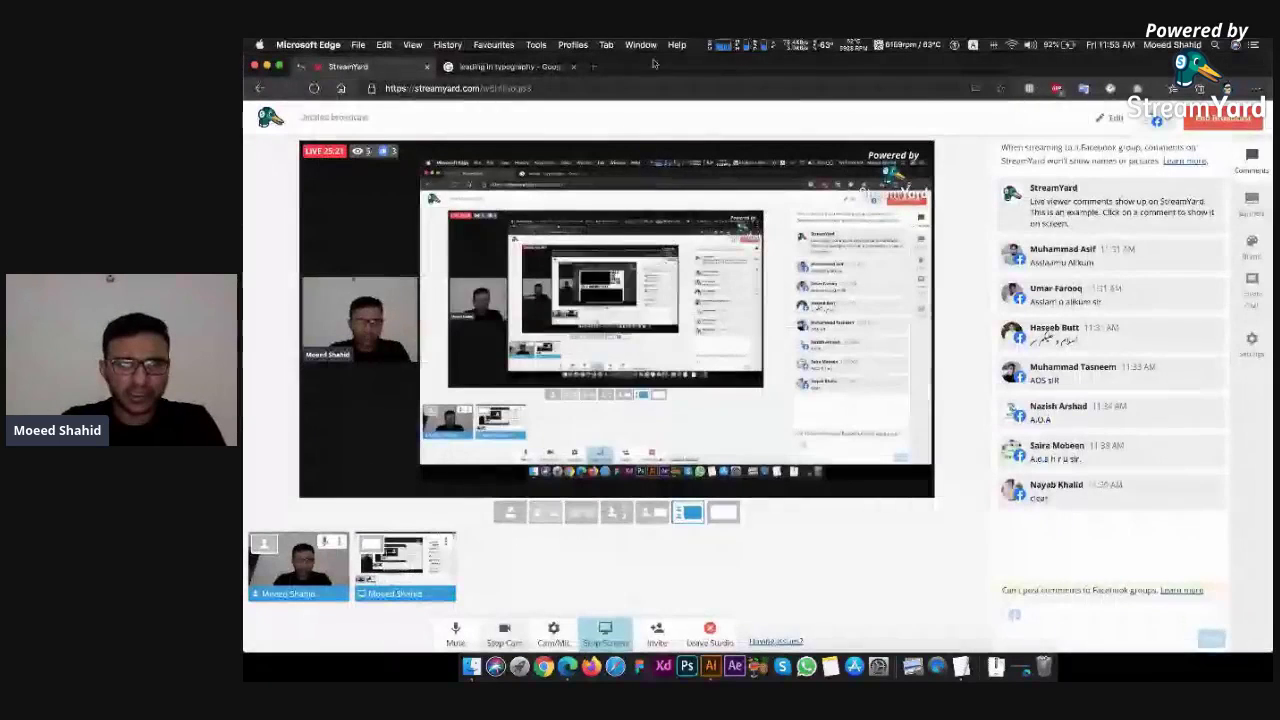
# Switch to Microsoft Edge and search Google for "kerning in typography" in a new tab
pyautogui.click(533, 66)
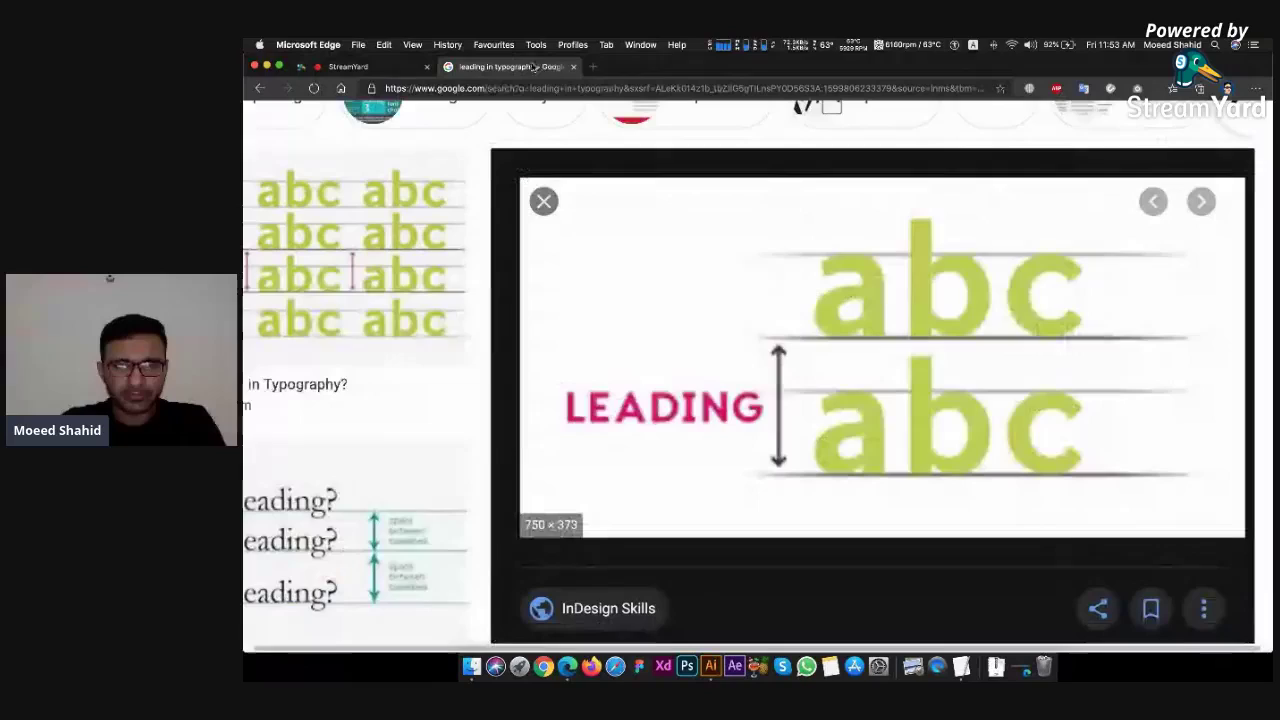
pyautogui.click(594, 67)
pyautogui.write('k')
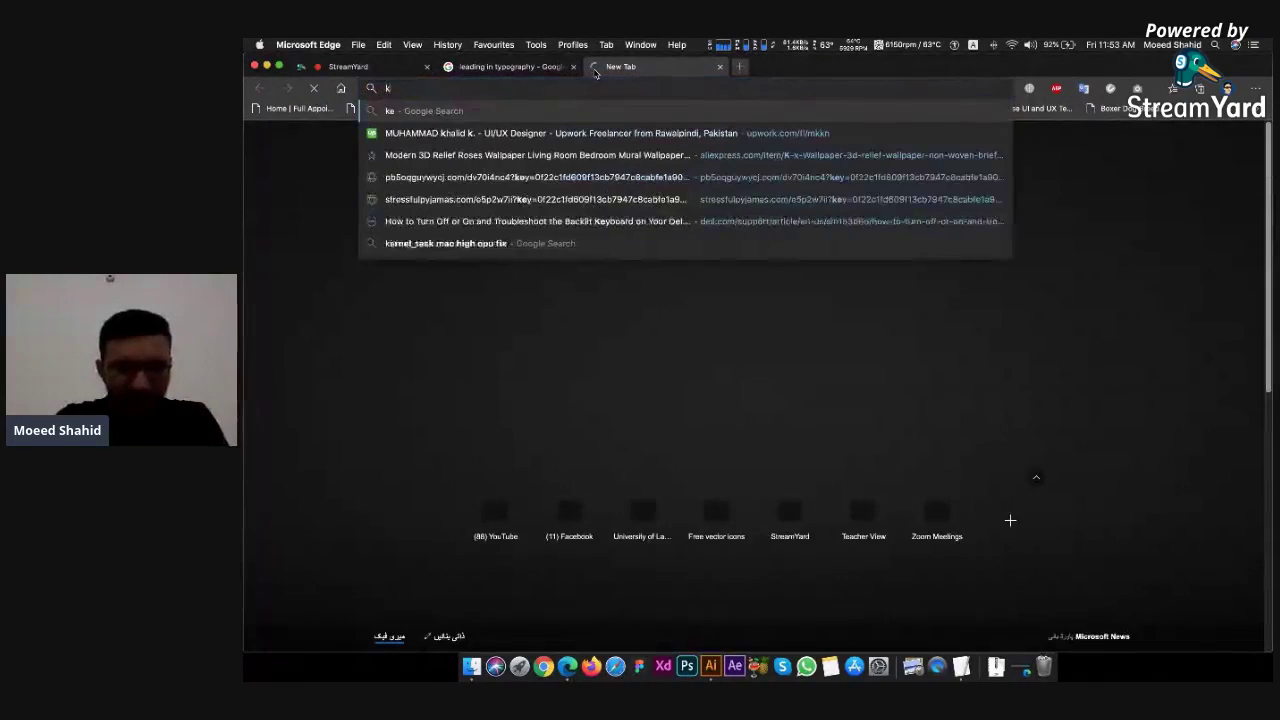
pyautogui.write('erning test')
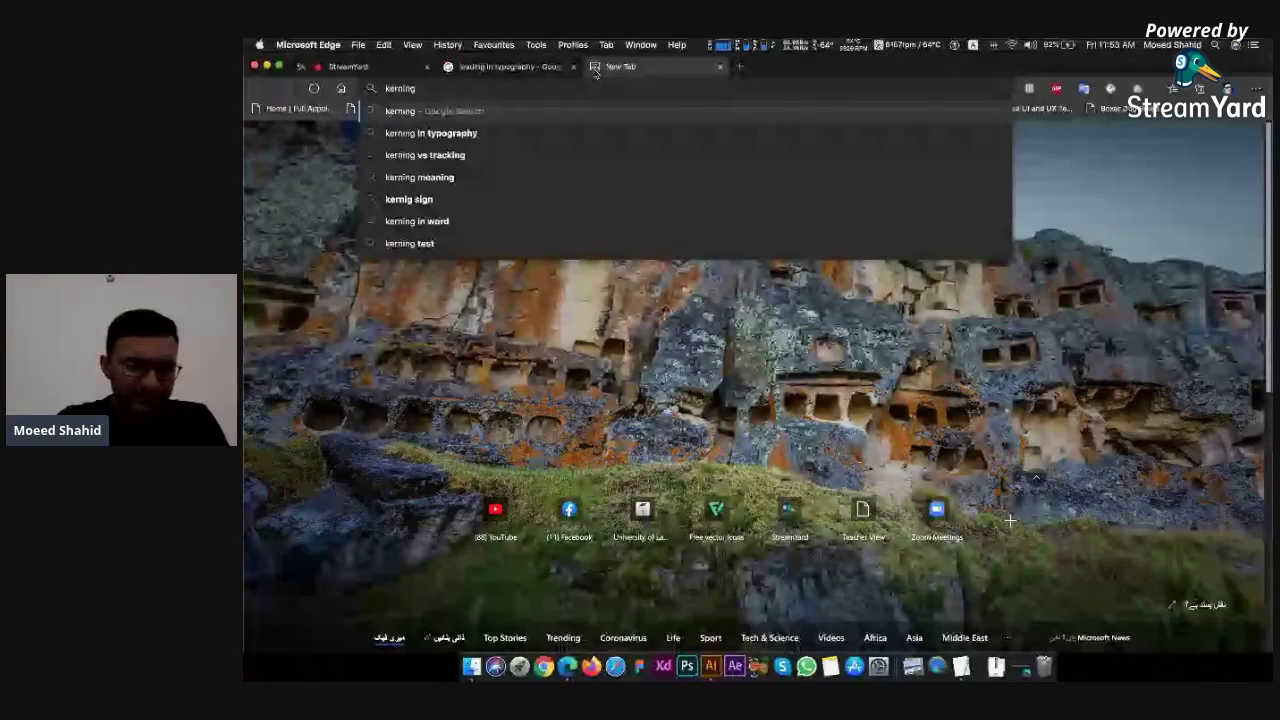
pyautogui.press('Down')
pyautogui.press('Down')
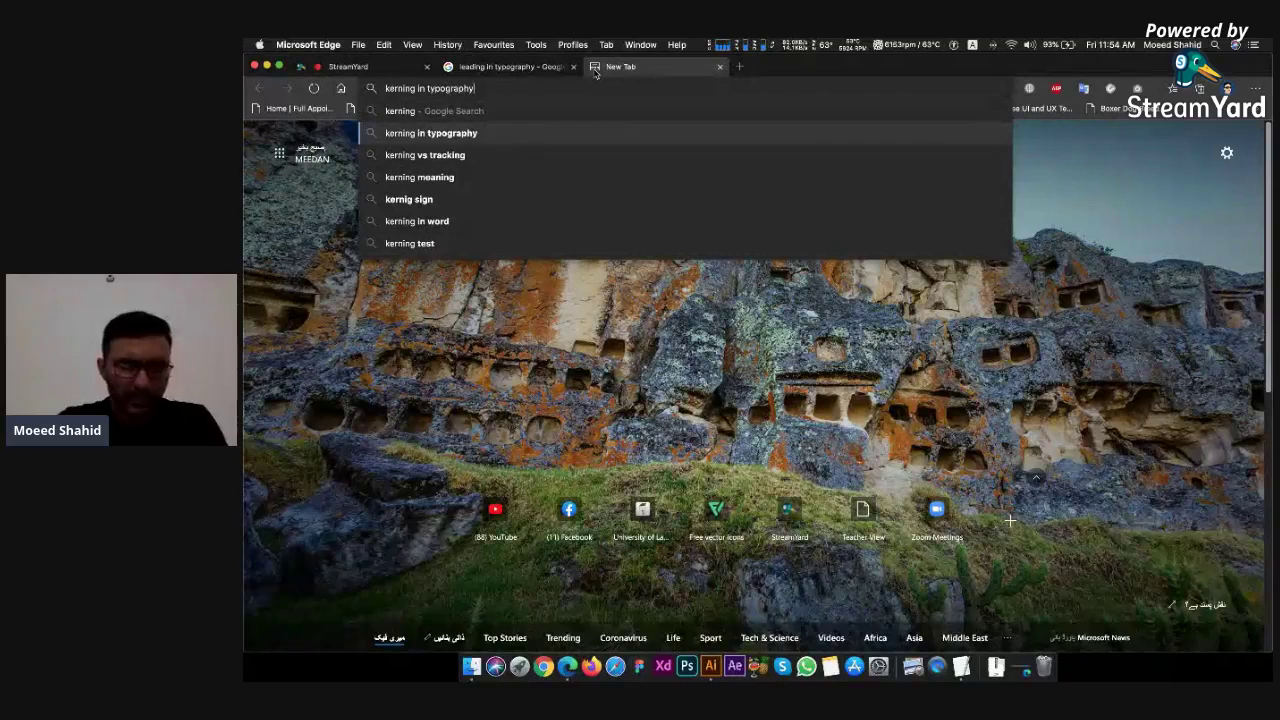
pyautogui.press('Return')
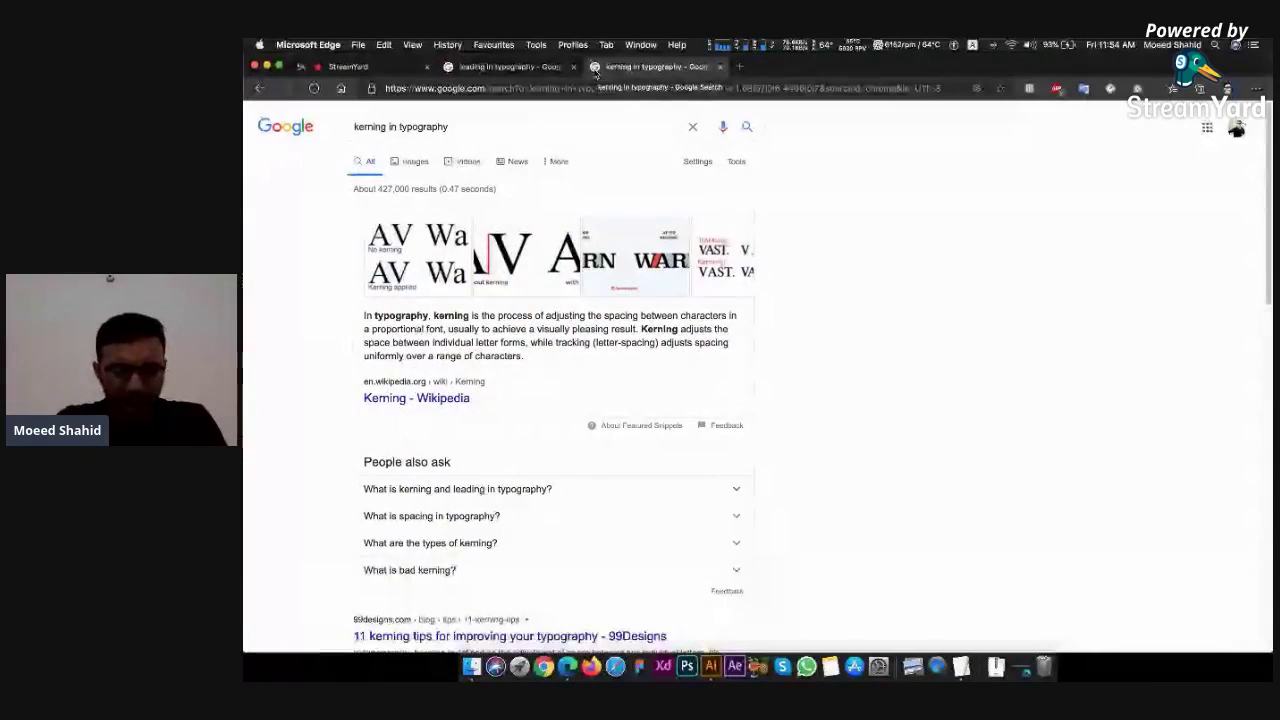
# Search Google for "tracking in typography" in another new tab
pyautogui.press('super+t')
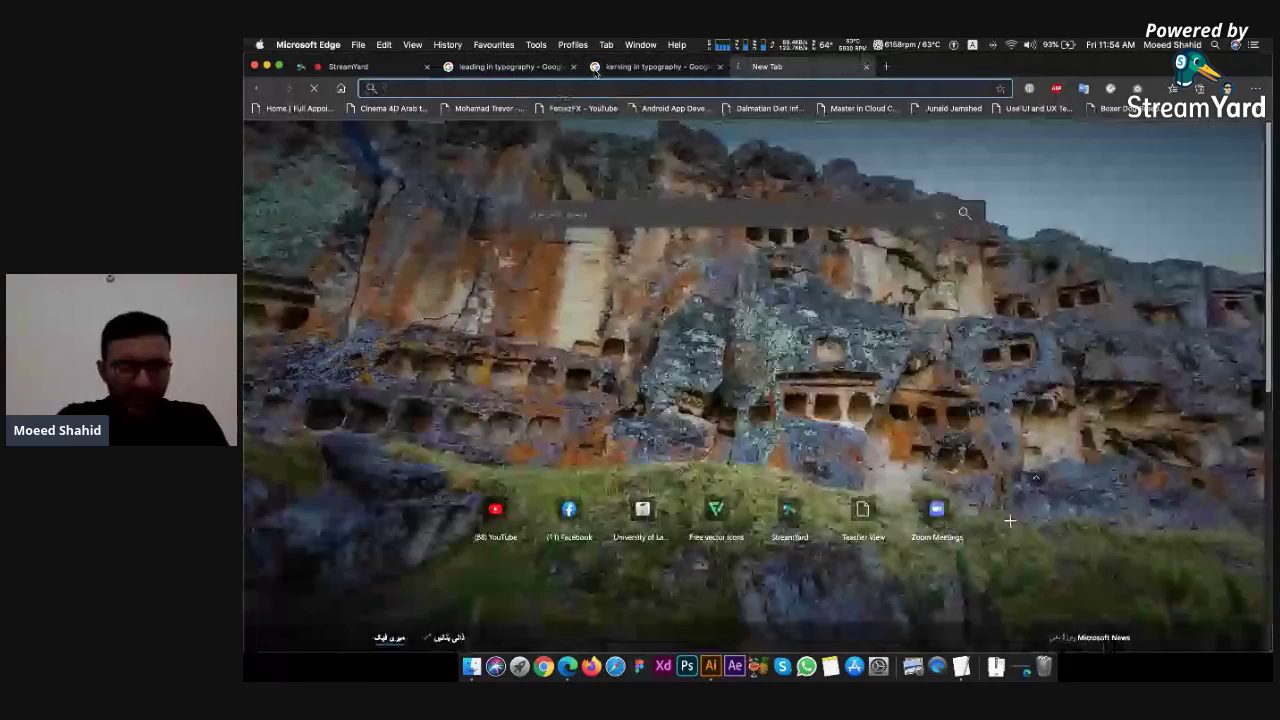
pyautogui.write('tracking in')
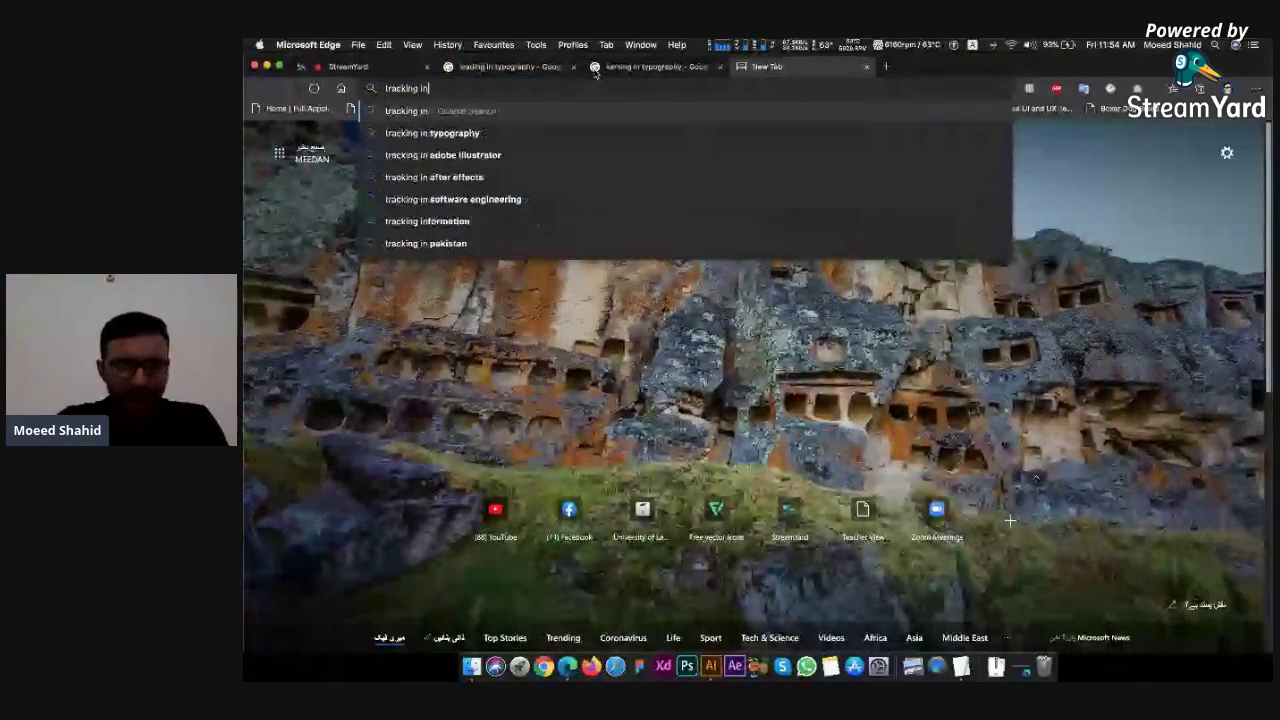
pyautogui.press('Down')
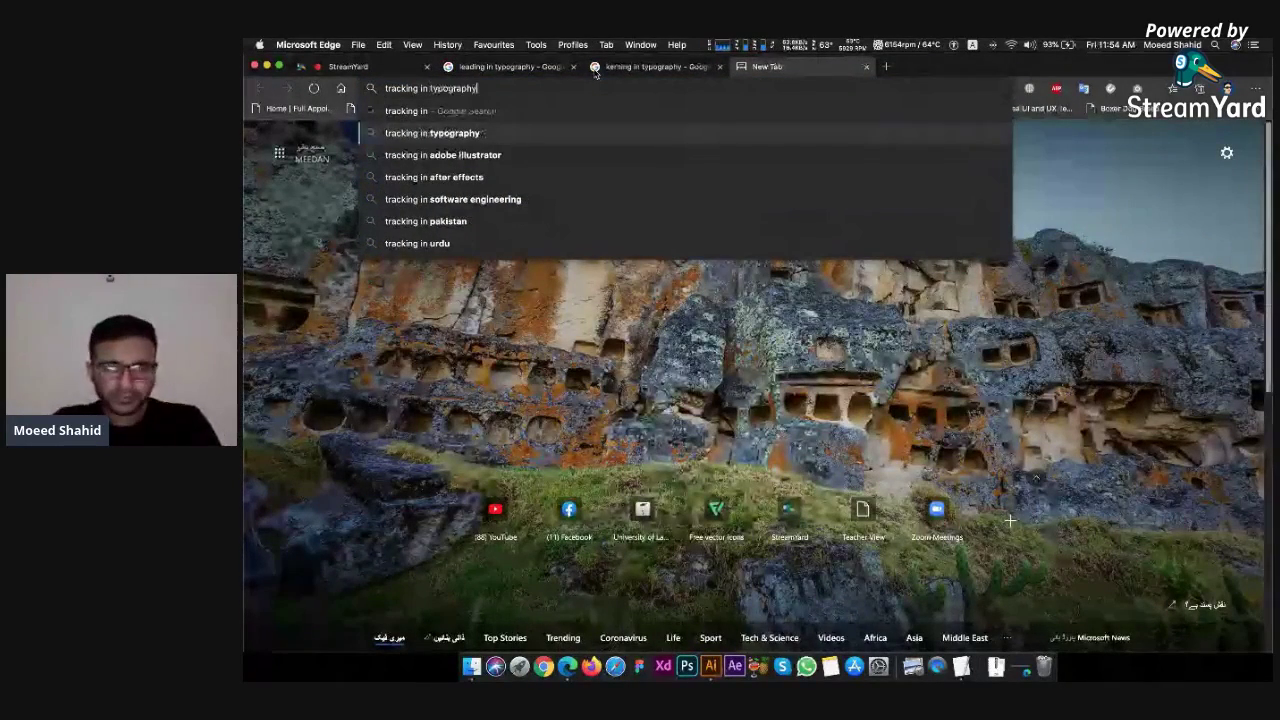
pyautogui.press('Return')
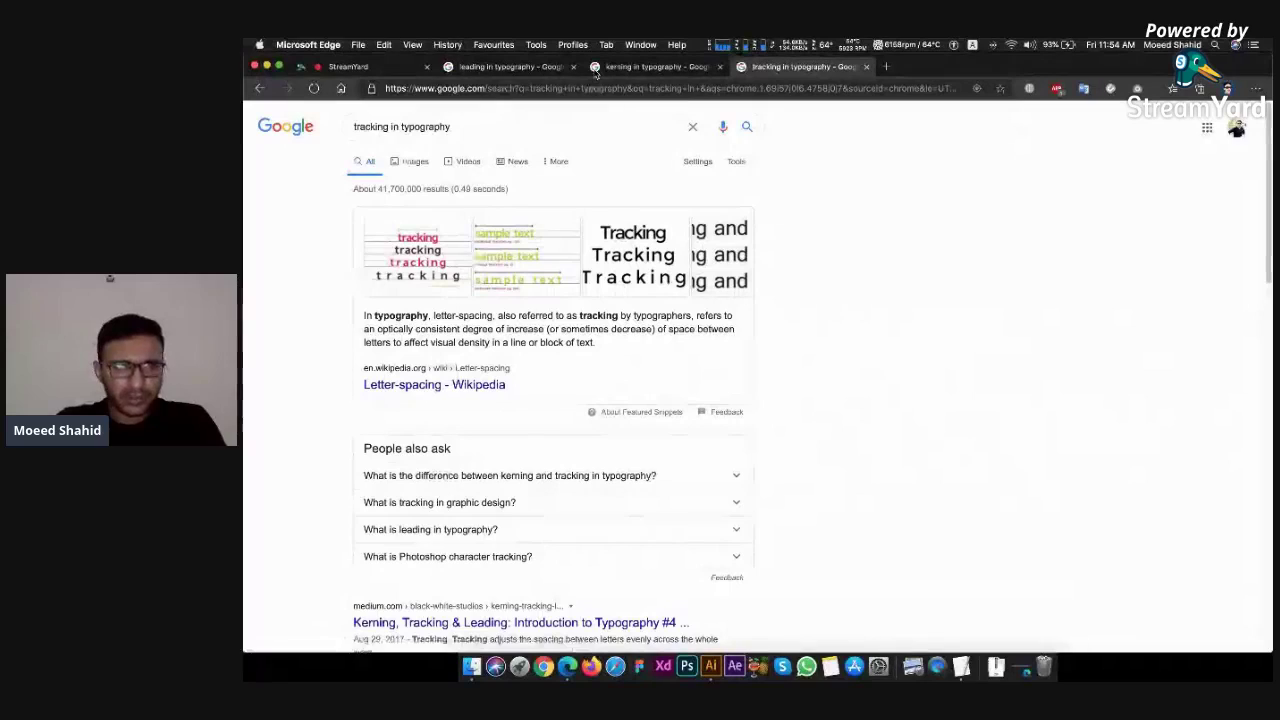
# Show the image results for tracking and examine the enlarged example of the word "Tracking" at three letter spacings
pyautogui.click(413, 162)
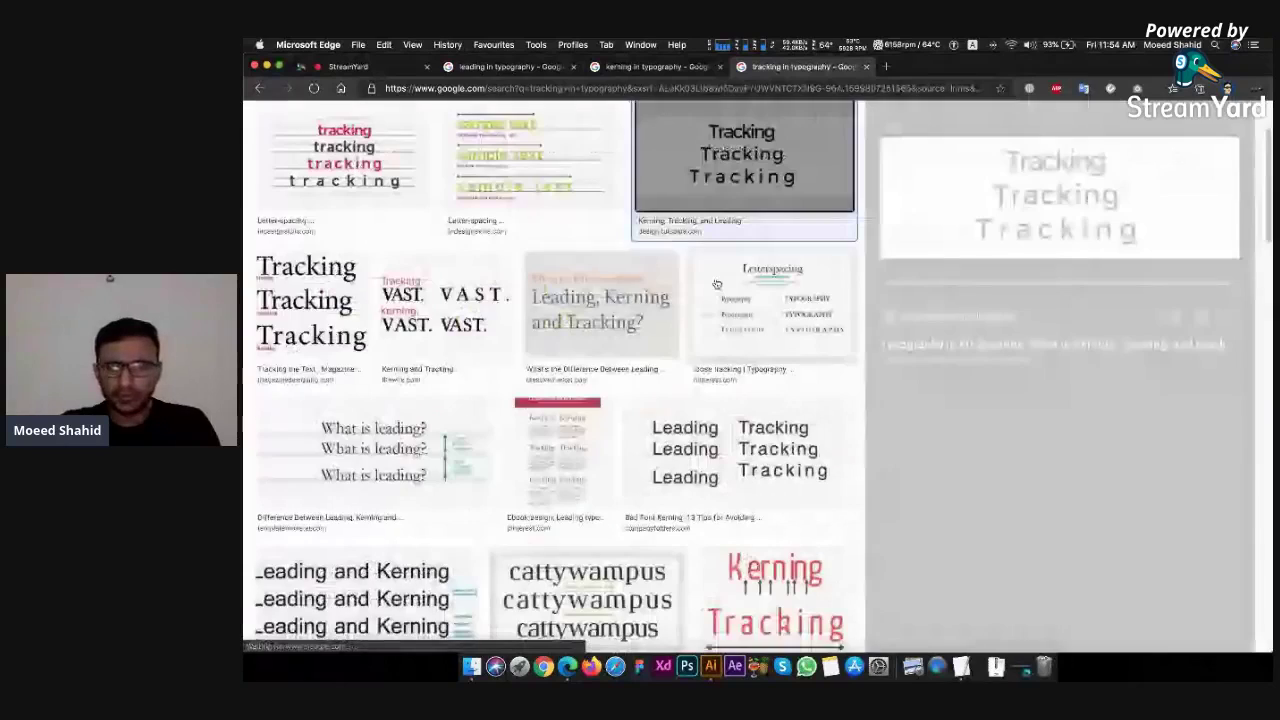
pyautogui.click(752, 304)
pyautogui.scroll(5, 1097, 253)
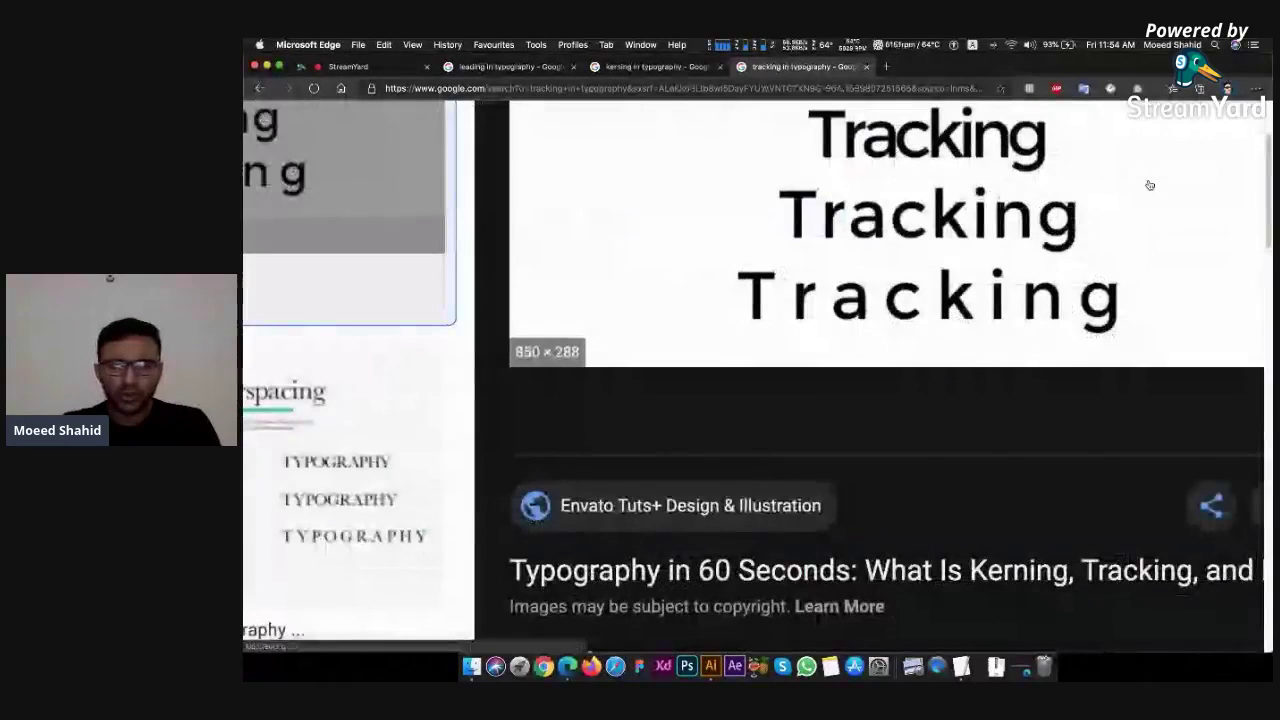
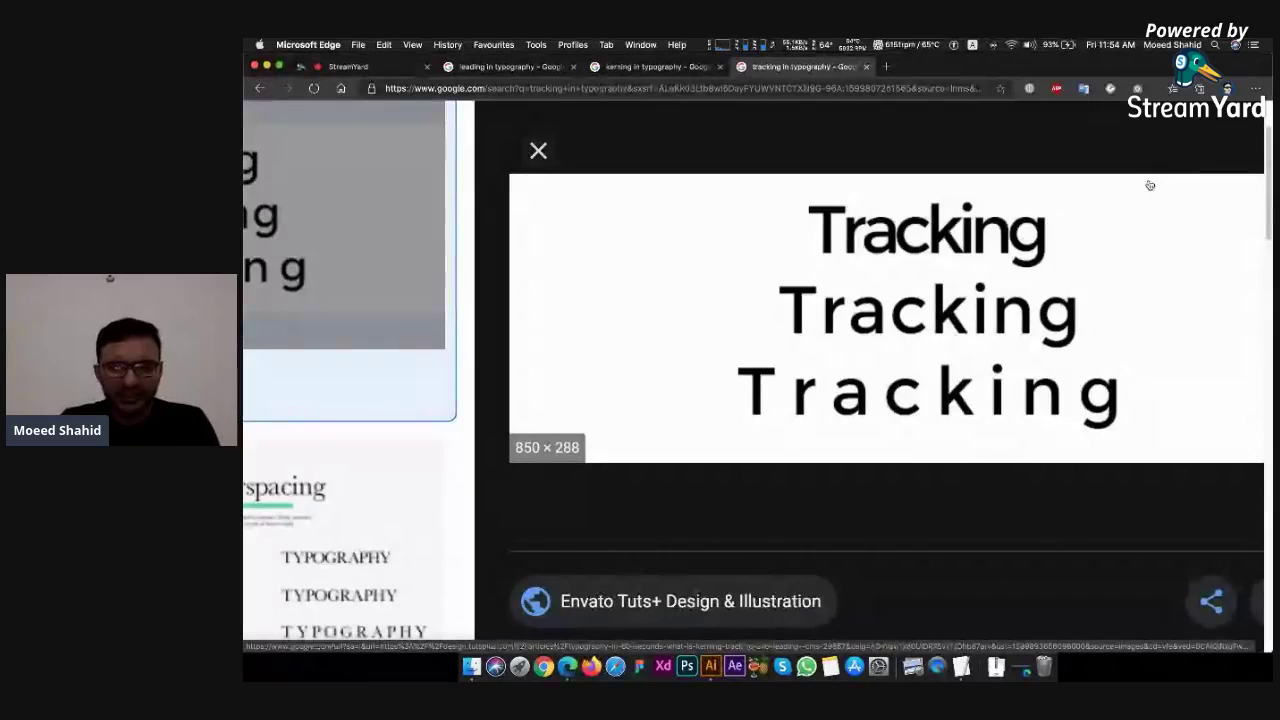
# Switch to Illustrator, centre-align "THIS IS MAIN BODY AREA" in its frame and set its tracking to 100
pyautogui.press('super+Tab')
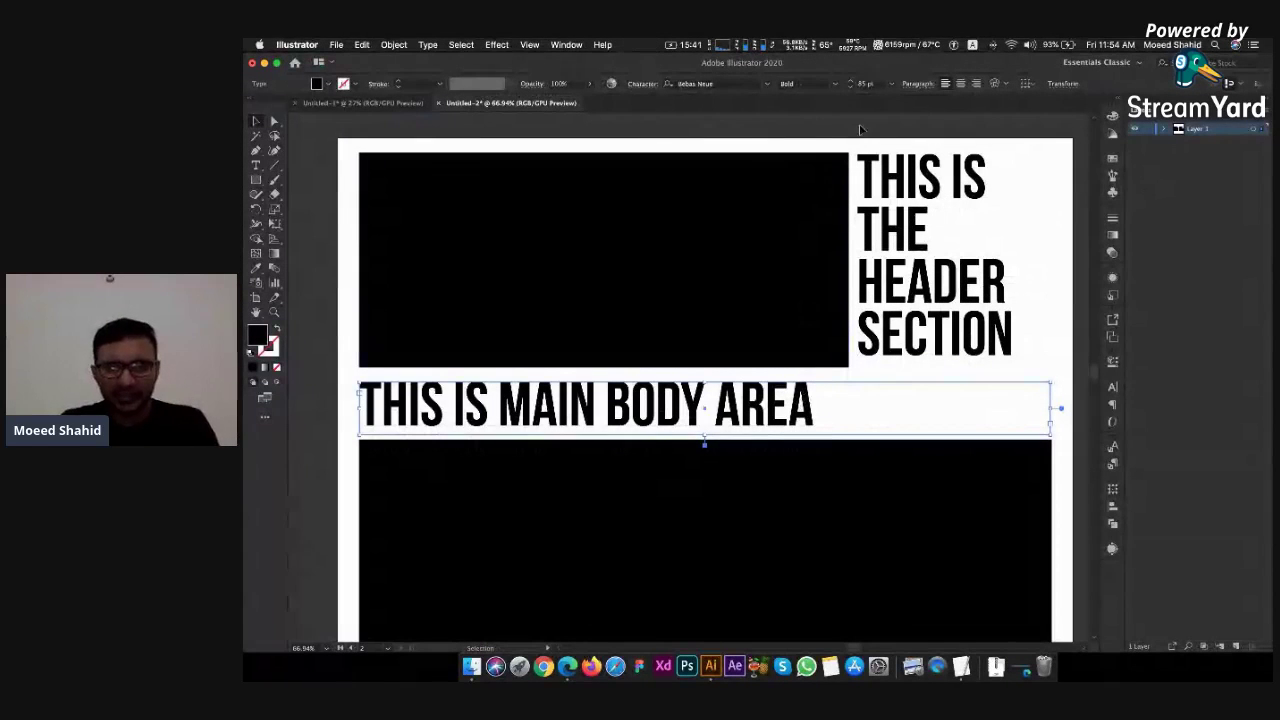
pyautogui.click(959, 85)
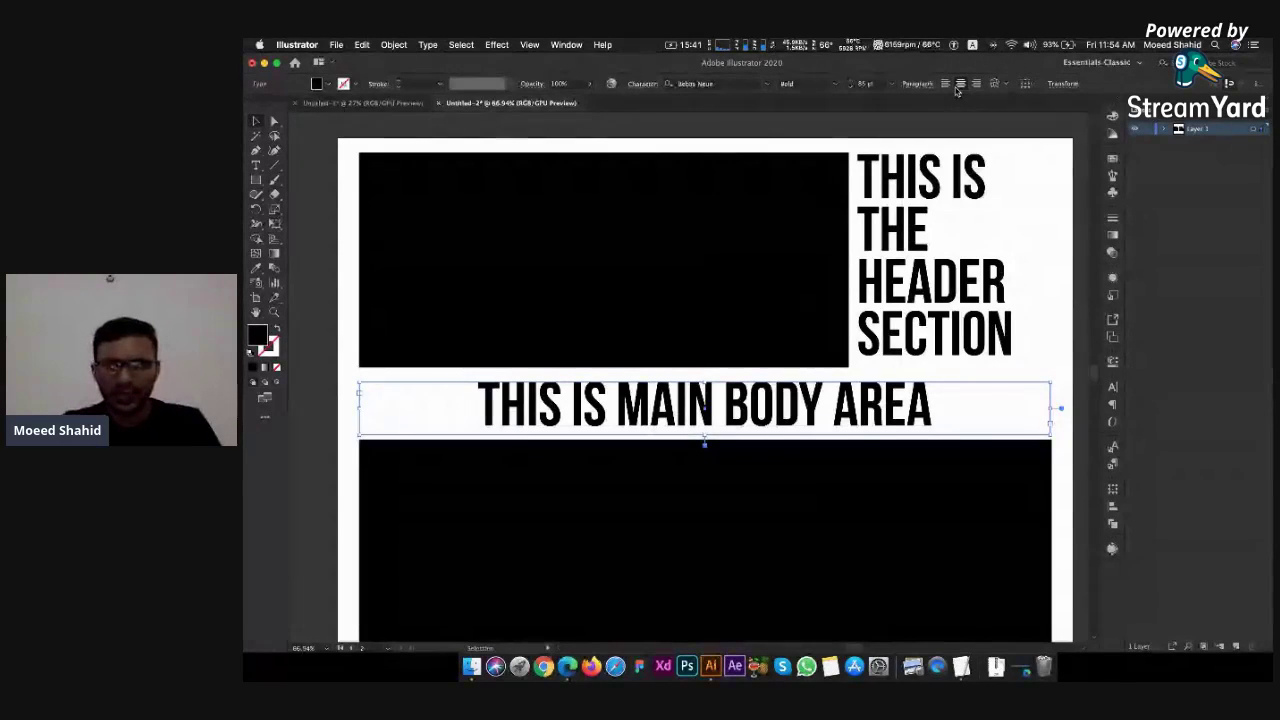
pyautogui.click(1112, 389)
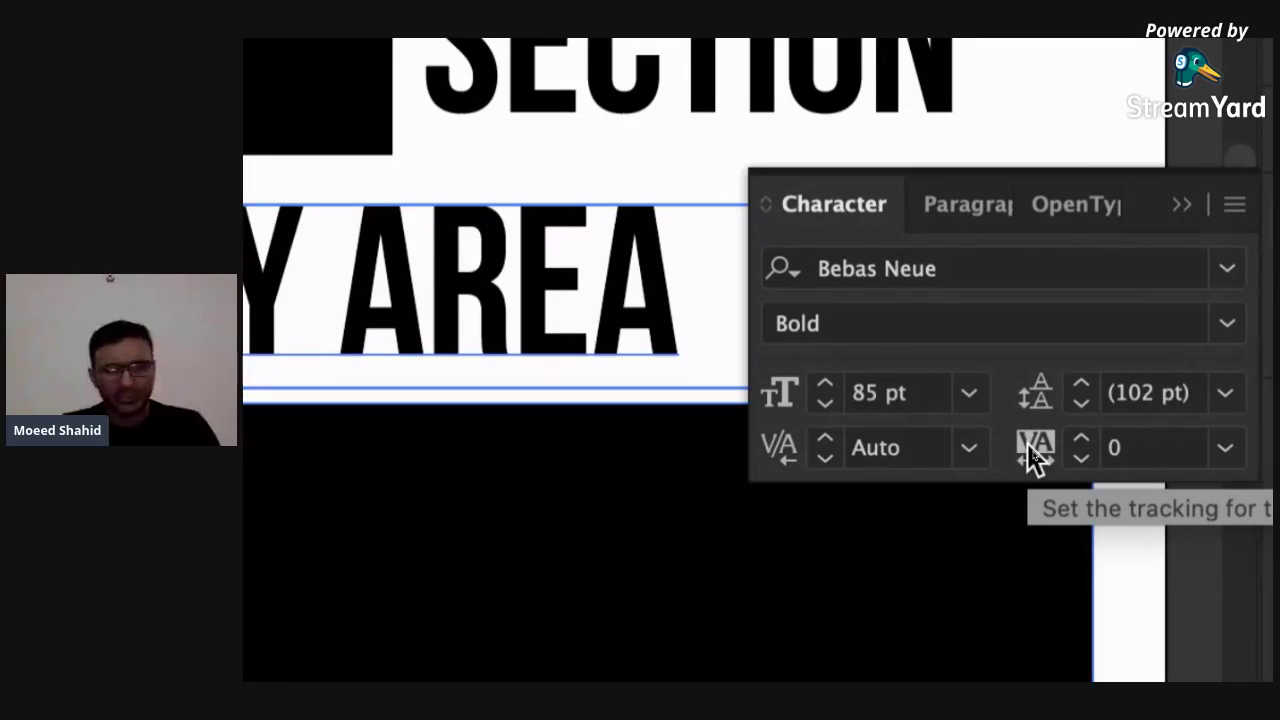
pyautogui.click(1129, 443)
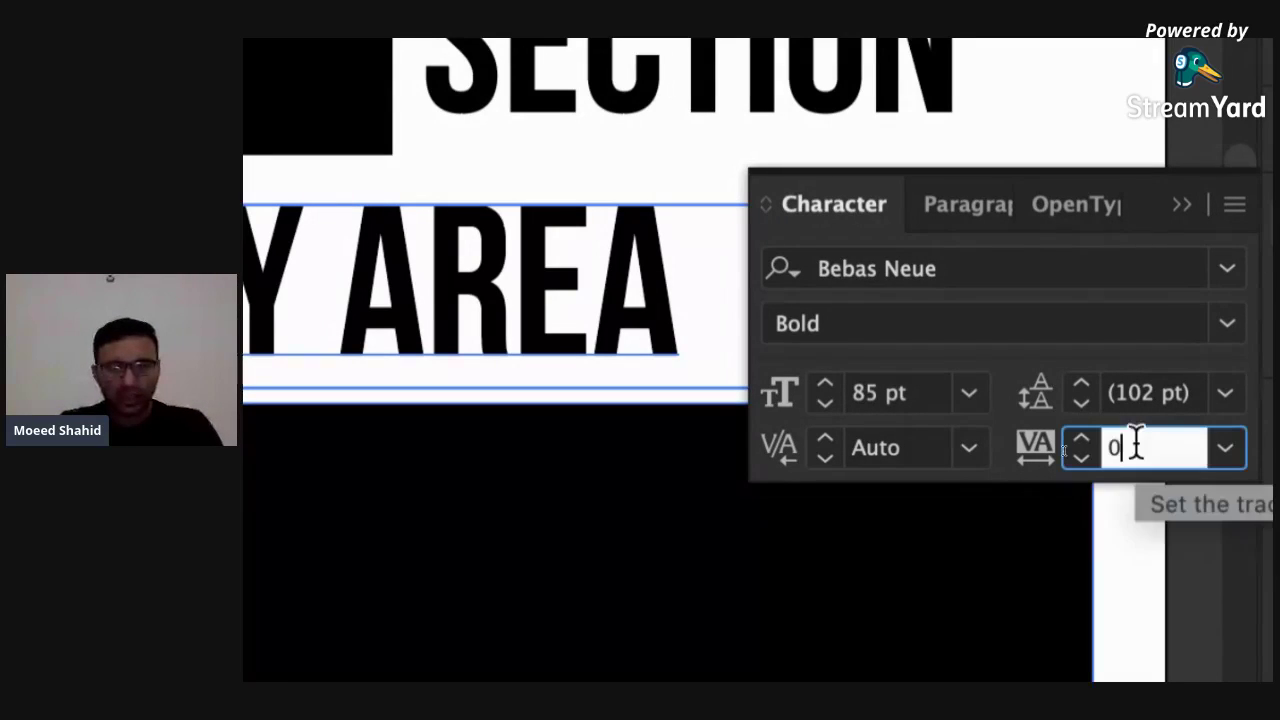
pyautogui.press('Up')
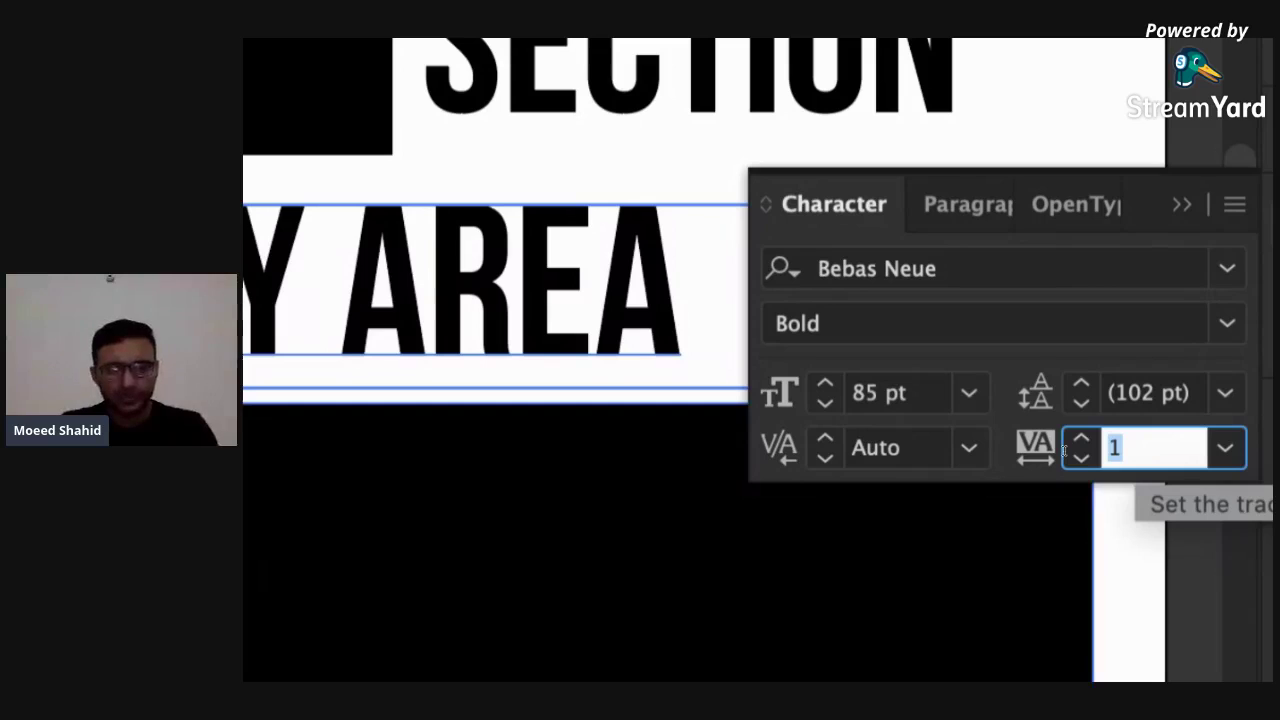
pyautogui.write('100')
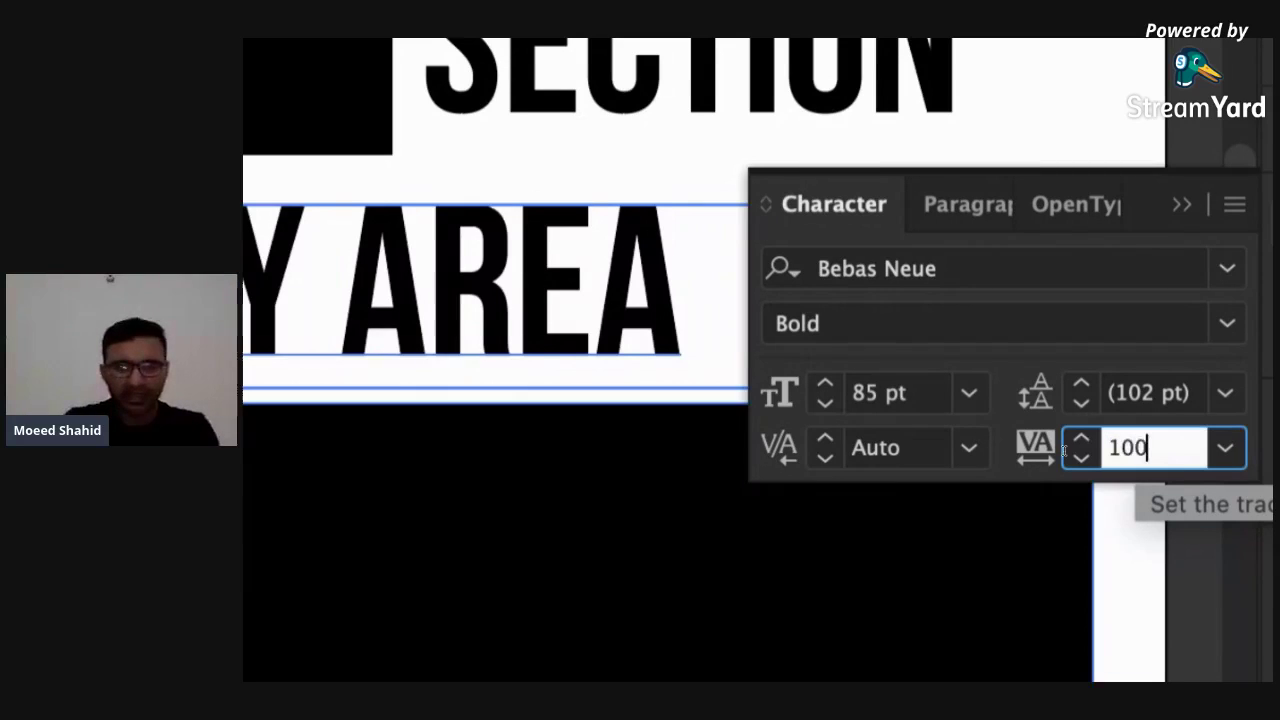
pyautogui.press('Return')
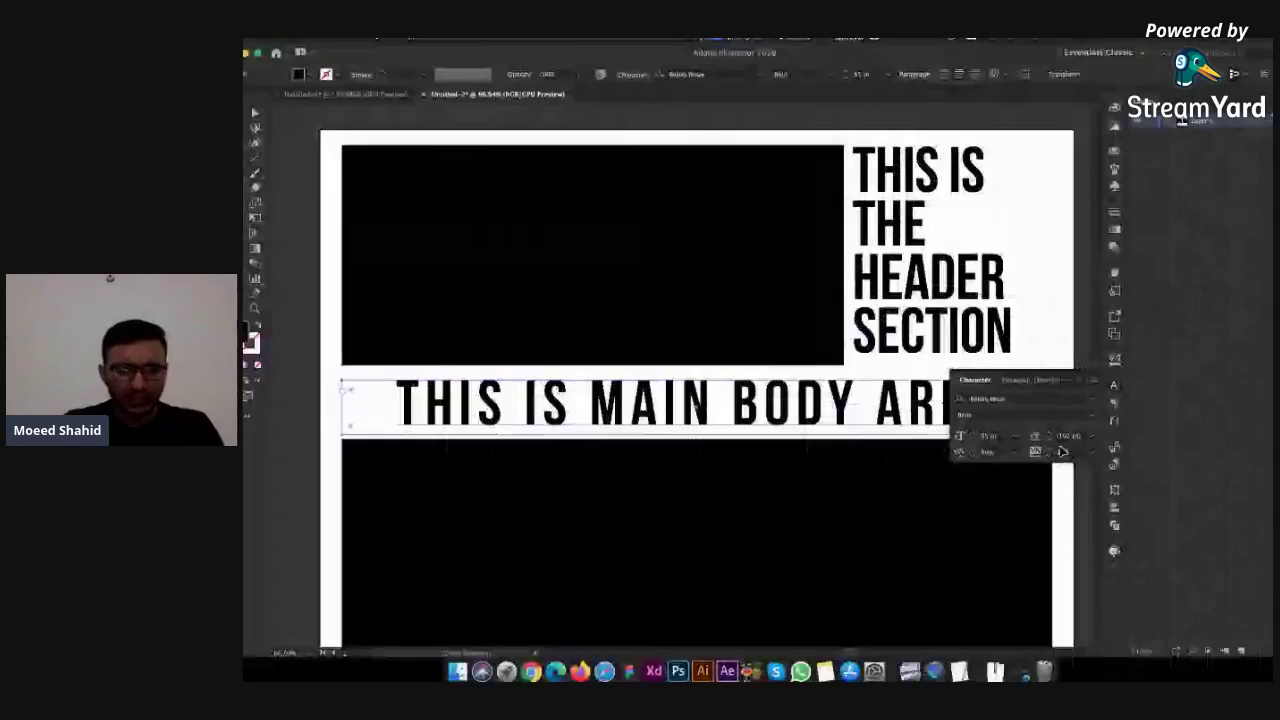
pyautogui.click(1080, 387)
# Undo and redo the tracking change on "THIS IS MAIN BODY AREA" to compare the two letter spacings
pyautogui.press('super+z')
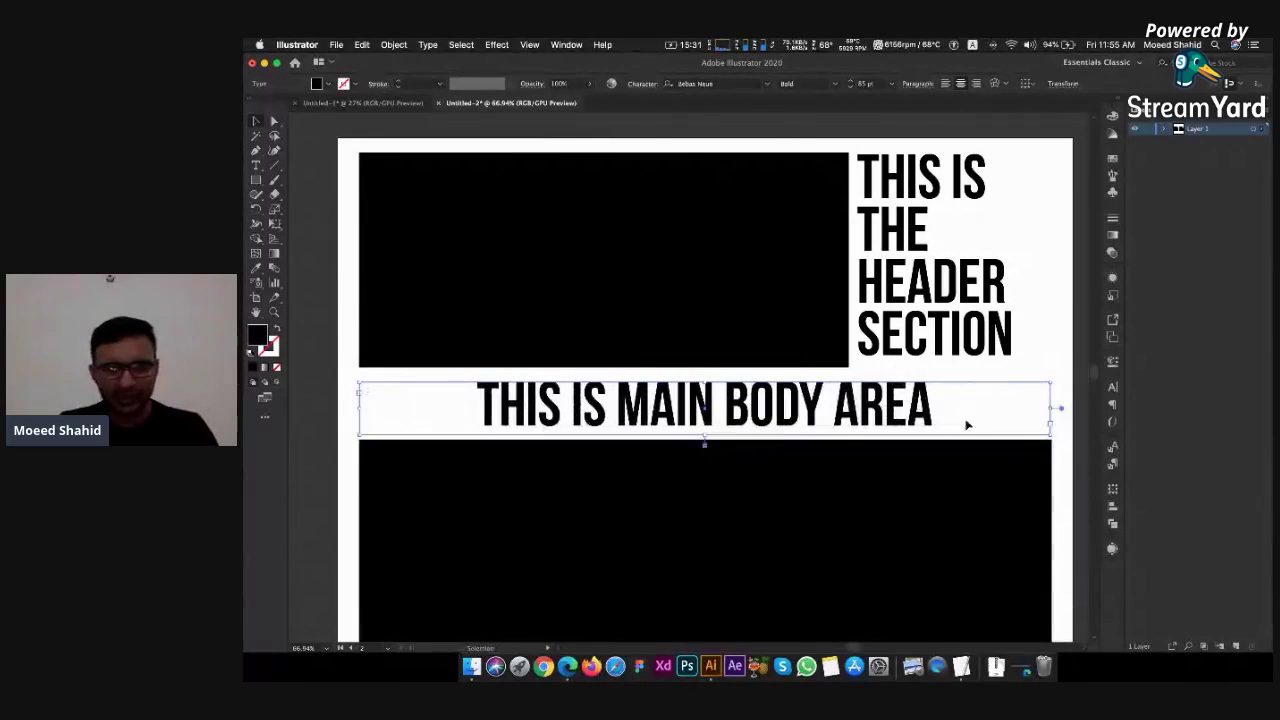
pyautogui.press('super+shift+z')
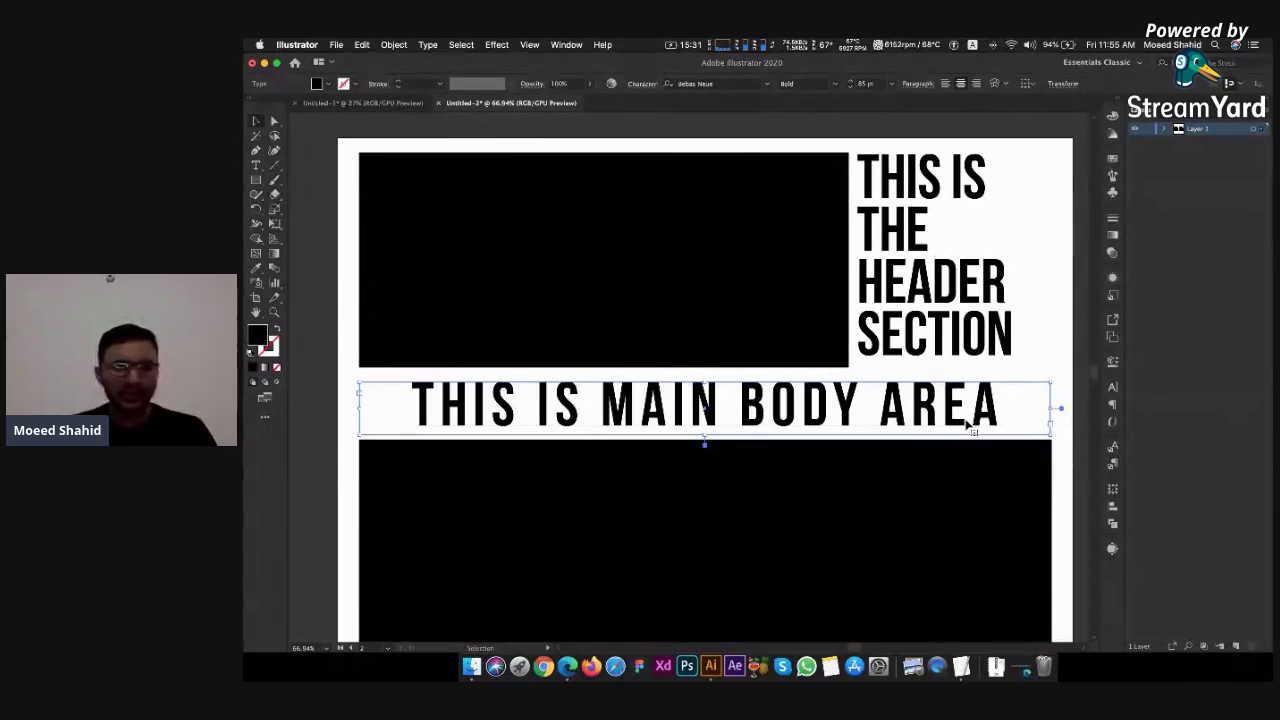
pyautogui.scroll(-2, 968, 427)
pyautogui.press('super+shift+a')
pyautogui.scroll(-3, 968, 427)
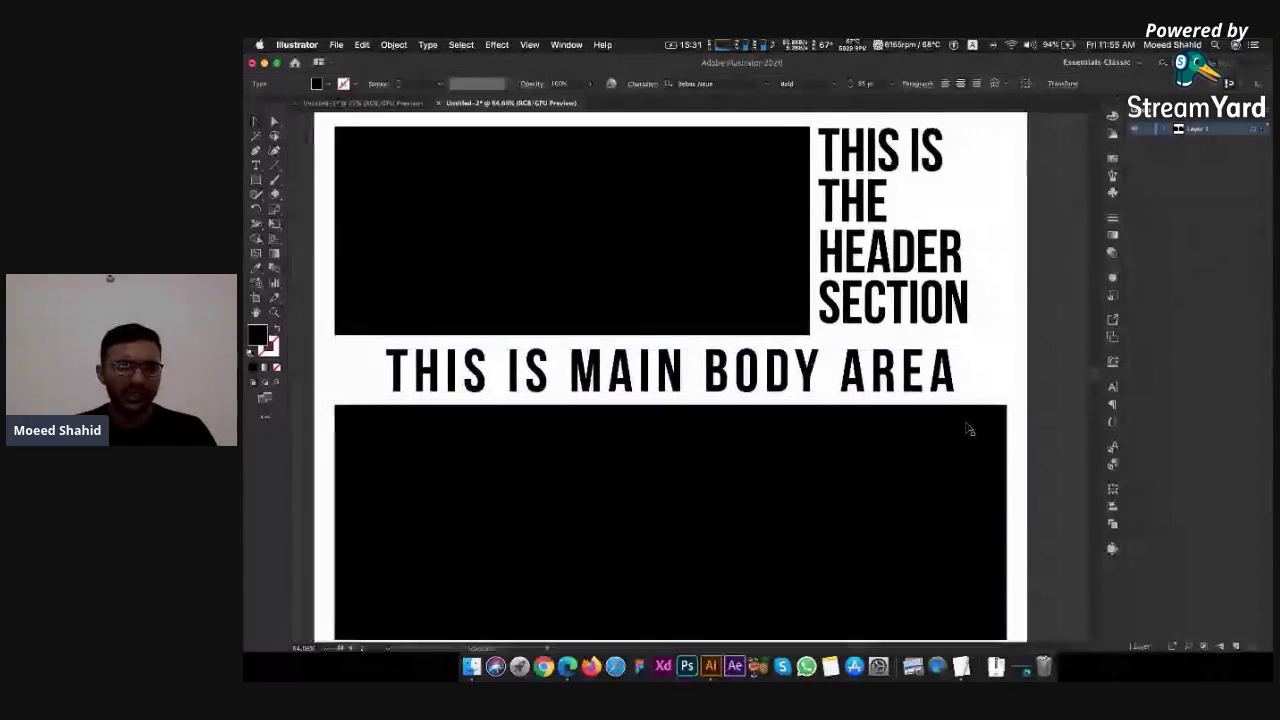
pyautogui.press('super+z')
pyautogui.scroll(-2, 968, 430)
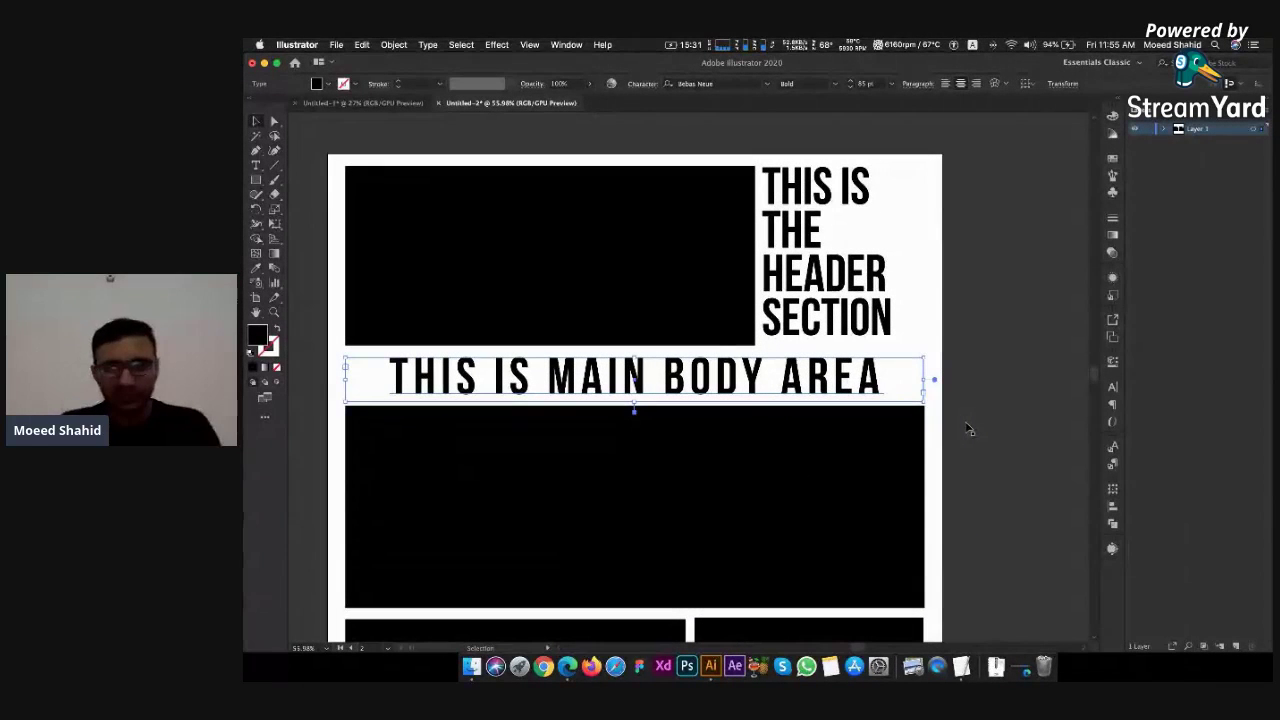
# Increase the tracking of "THIS IS MAIN BODY AREA" to 180 so the line spans its full frame width, and deselect it
pyautogui.click(1111, 391)
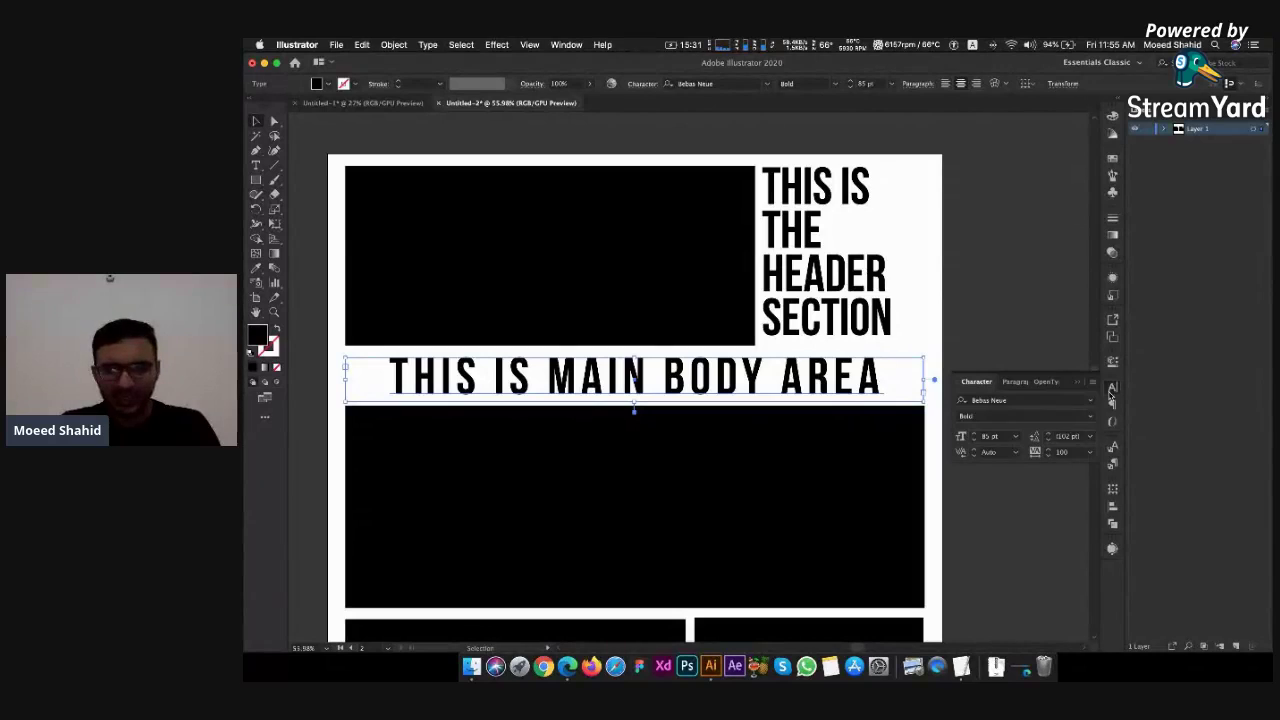
pyautogui.click(1077, 451)
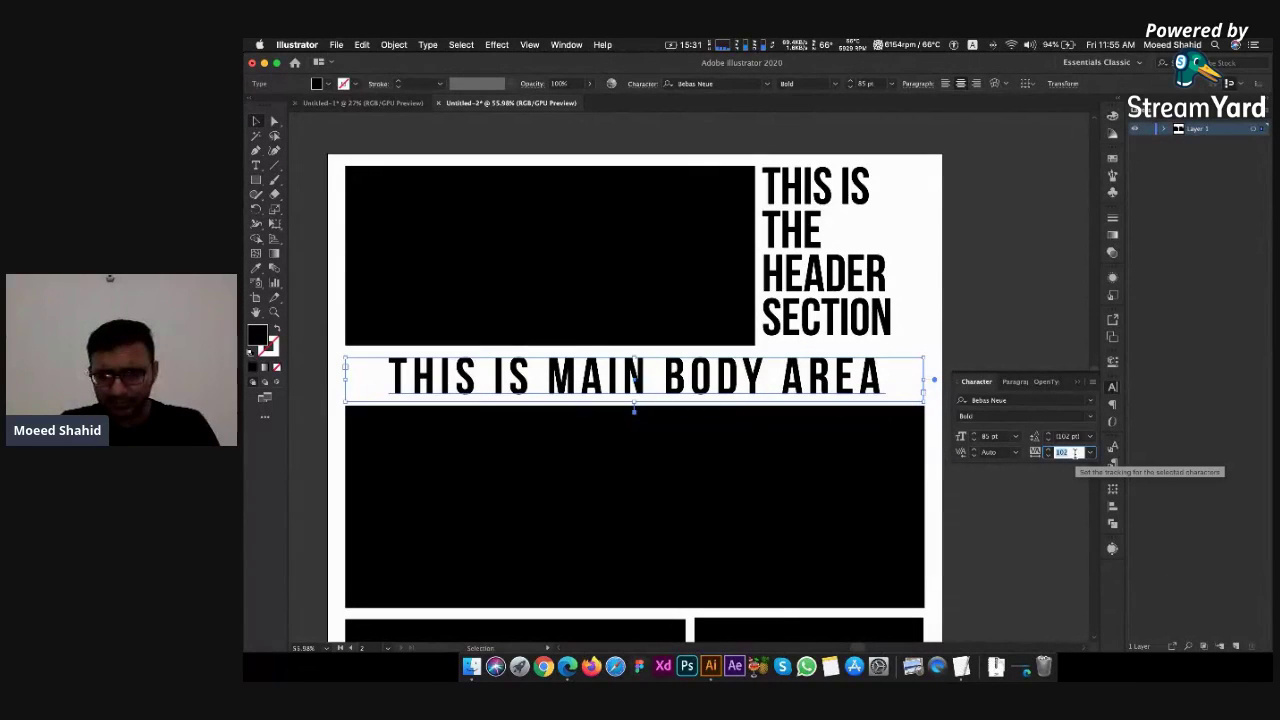
pyautogui.press('Up')
pyautogui.press('Up')
pyautogui.press('Up')
pyautogui.press('Up')
pyautogui.press('Up')
pyautogui.press('Up')
pyautogui.press('Up')
pyautogui.press('Up')
pyautogui.press('Up')
pyautogui.press('Up')
pyautogui.press('Up')
pyautogui.press('Up')
pyautogui.press('Up')
pyautogui.press('Up')
pyautogui.press('Up')
pyautogui.press('Up')
pyautogui.press('Up')
pyautogui.press('Up')
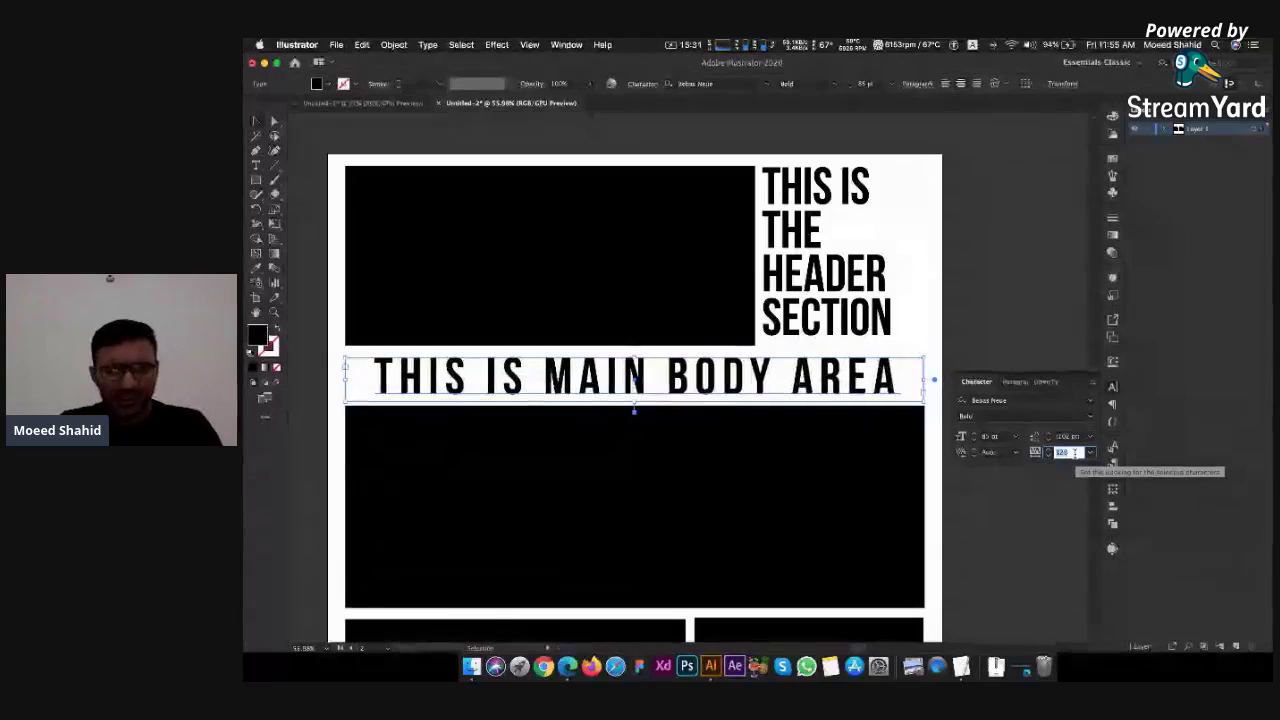
pyautogui.press('Up')
pyautogui.press('Up')
pyautogui.press('Up')
pyautogui.press('Up')
pyautogui.press('Up')
pyautogui.press('Up')
pyautogui.press('Up')
pyautogui.press('Up')
pyautogui.press('Up')
pyautogui.press('Up')
pyautogui.press('Up')
pyautogui.press('Up')
pyautogui.press('Up')
pyautogui.press('Up')
pyautogui.press('Up')
pyautogui.press('Up')
pyautogui.press('Up')
pyautogui.press('Up')
pyautogui.press('Up')
pyautogui.press('Up')
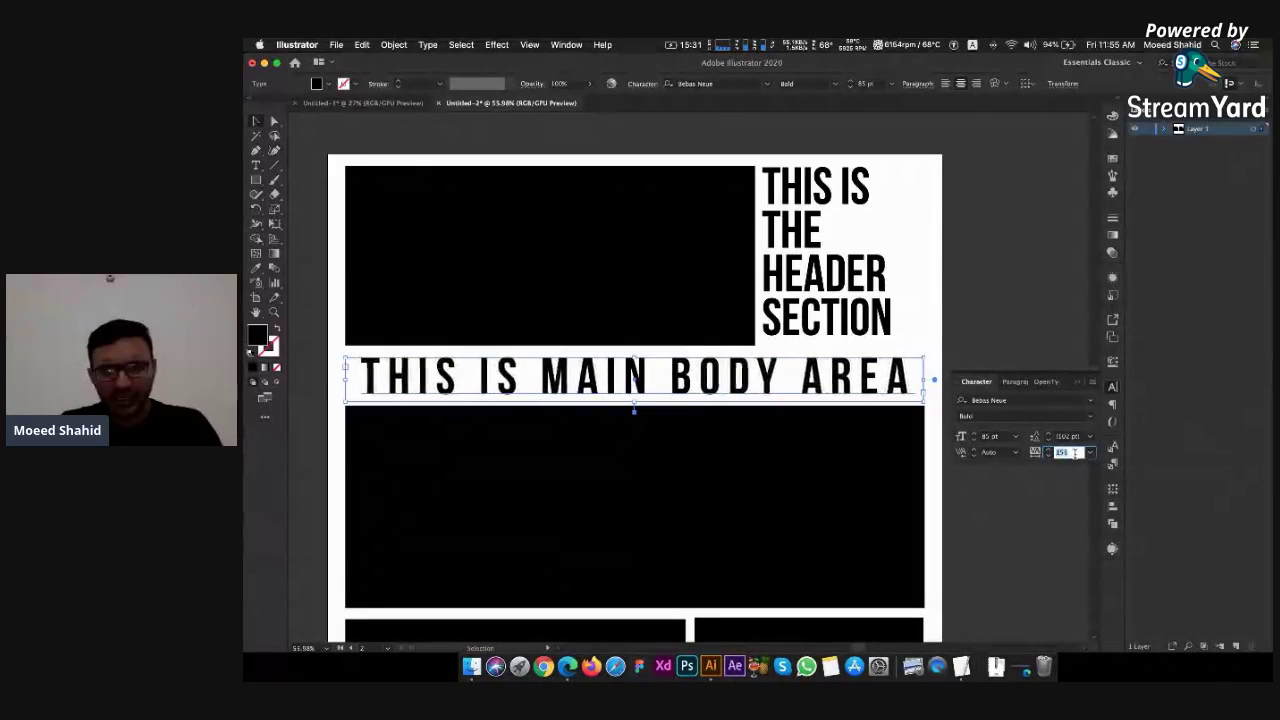
pyautogui.press('Up')
pyautogui.press('Up')
pyautogui.press('Up')
pyautogui.press('Up')
pyautogui.press('Up')
pyautogui.press('Up')
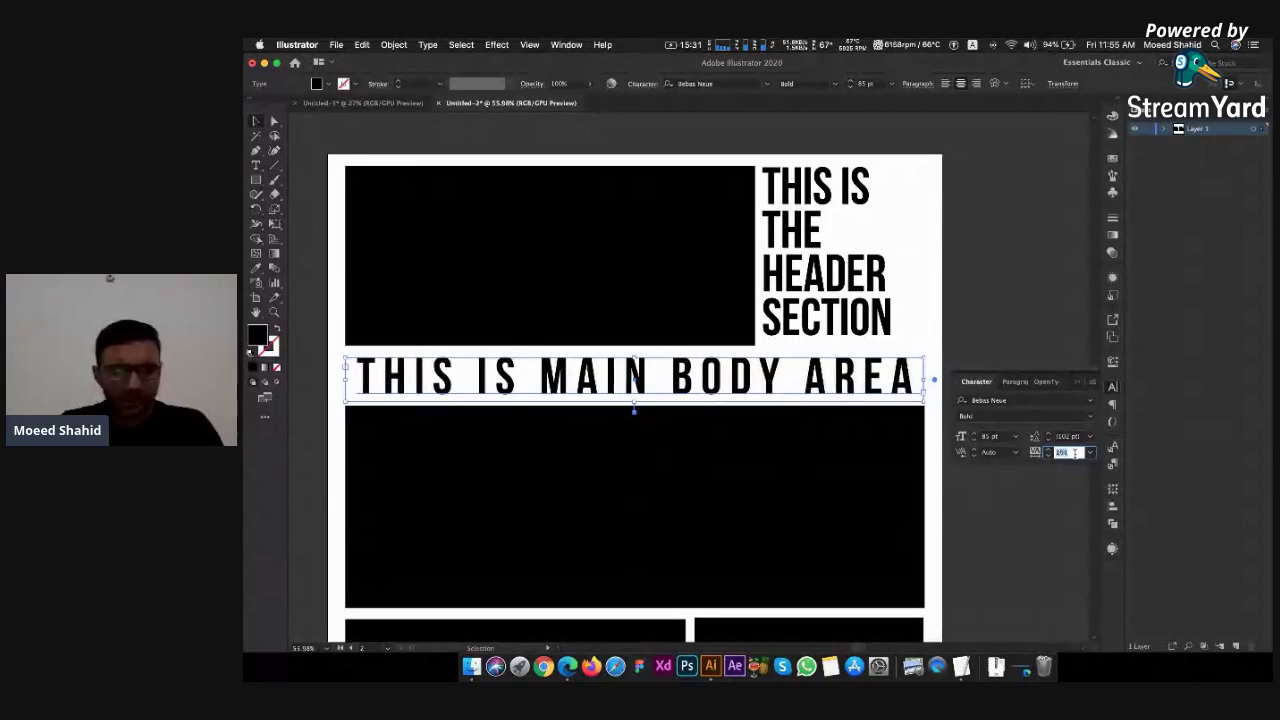
pyautogui.press('Up')
pyautogui.press('Up')
pyautogui.press('Up')
pyautogui.press('Up')
pyautogui.press('Up')
pyautogui.press('Up')
pyautogui.press('Up')
pyautogui.press('Up')
pyautogui.press('Up')
pyautogui.press('Up')
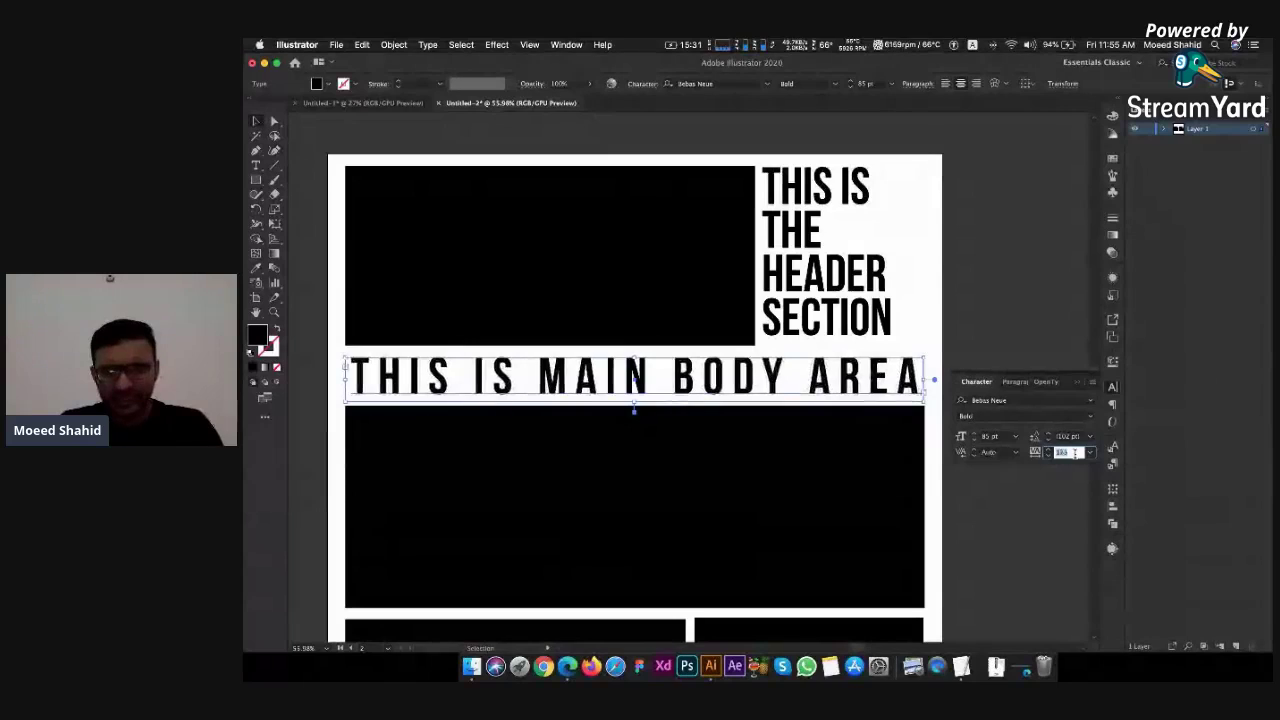
pyautogui.press('Up')
pyautogui.press('Up')
pyautogui.press('Up')
pyautogui.press('Up')
pyautogui.press('Up')
pyautogui.press('Up')
pyautogui.press('Up')
pyautogui.press('Up')
pyautogui.press('Up')
pyautogui.press('Up')
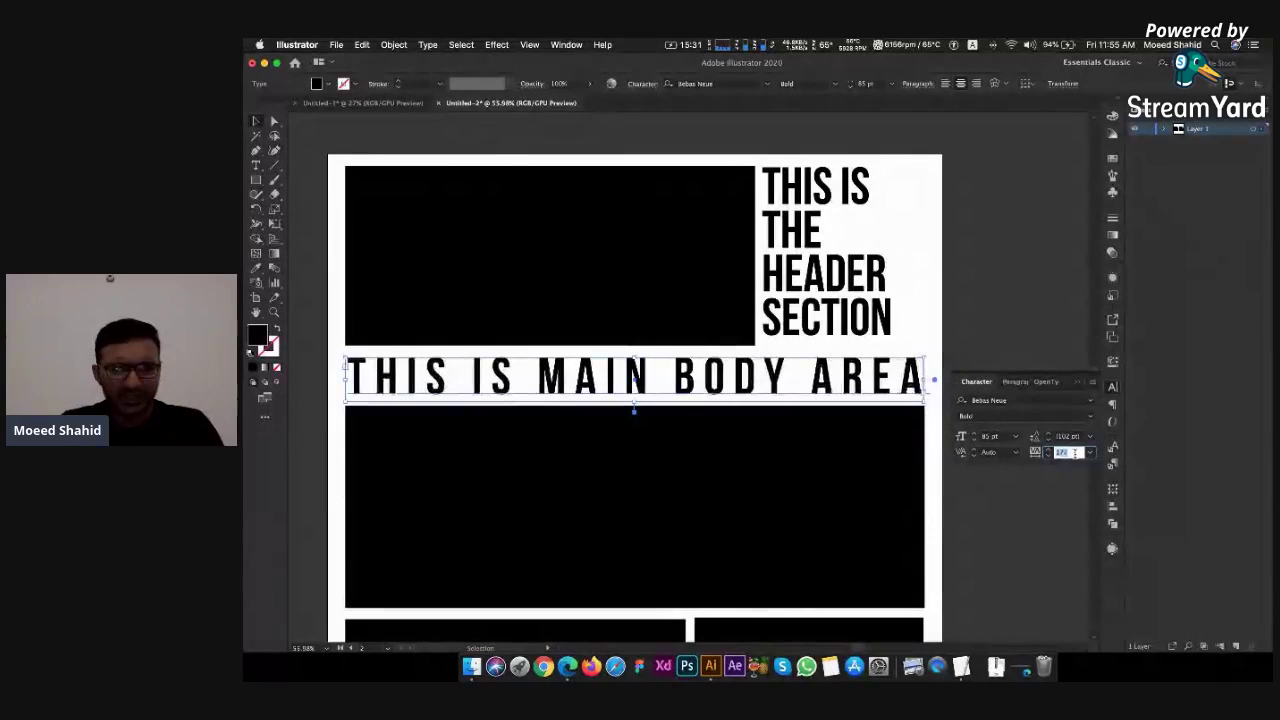
pyautogui.press('Up')
pyautogui.press('Up')
pyautogui.press('Up')
pyautogui.press('Up')
pyautogui.press('Up')
pyautogui.press('Up')
pyautogui.press('Up')
pyautogui.press('Up')
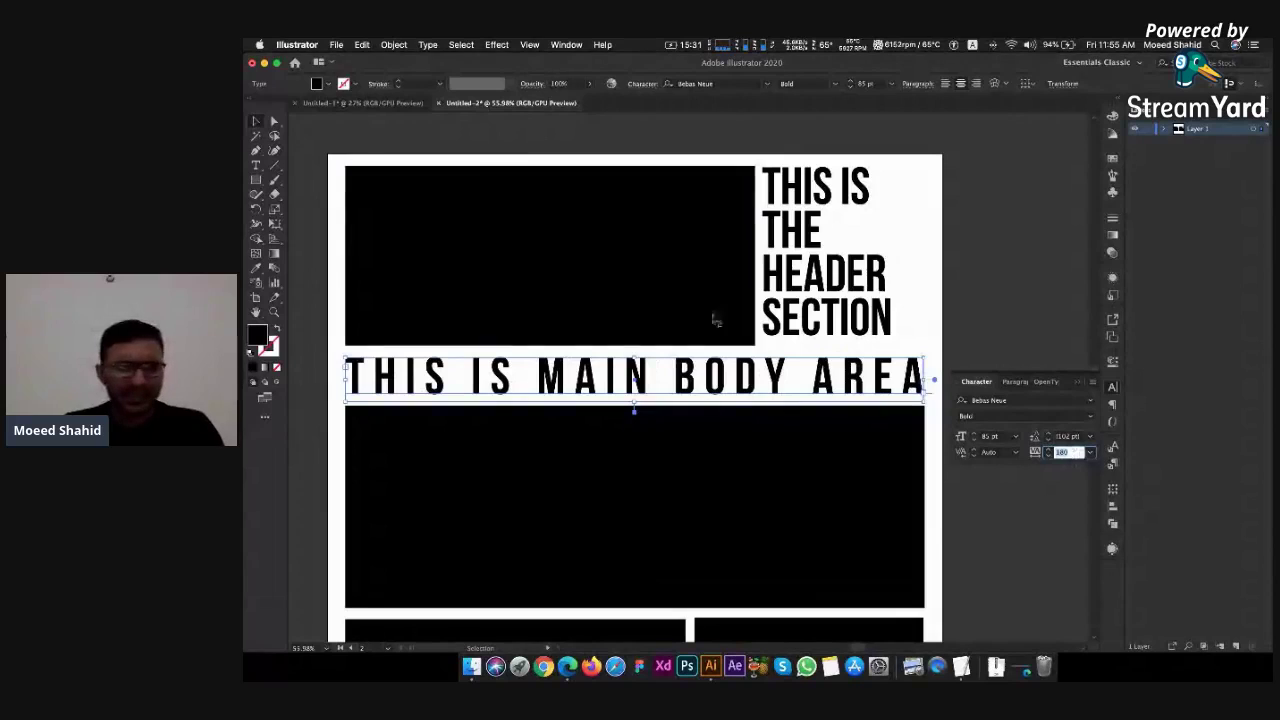
pyautogui.click(259, 124)
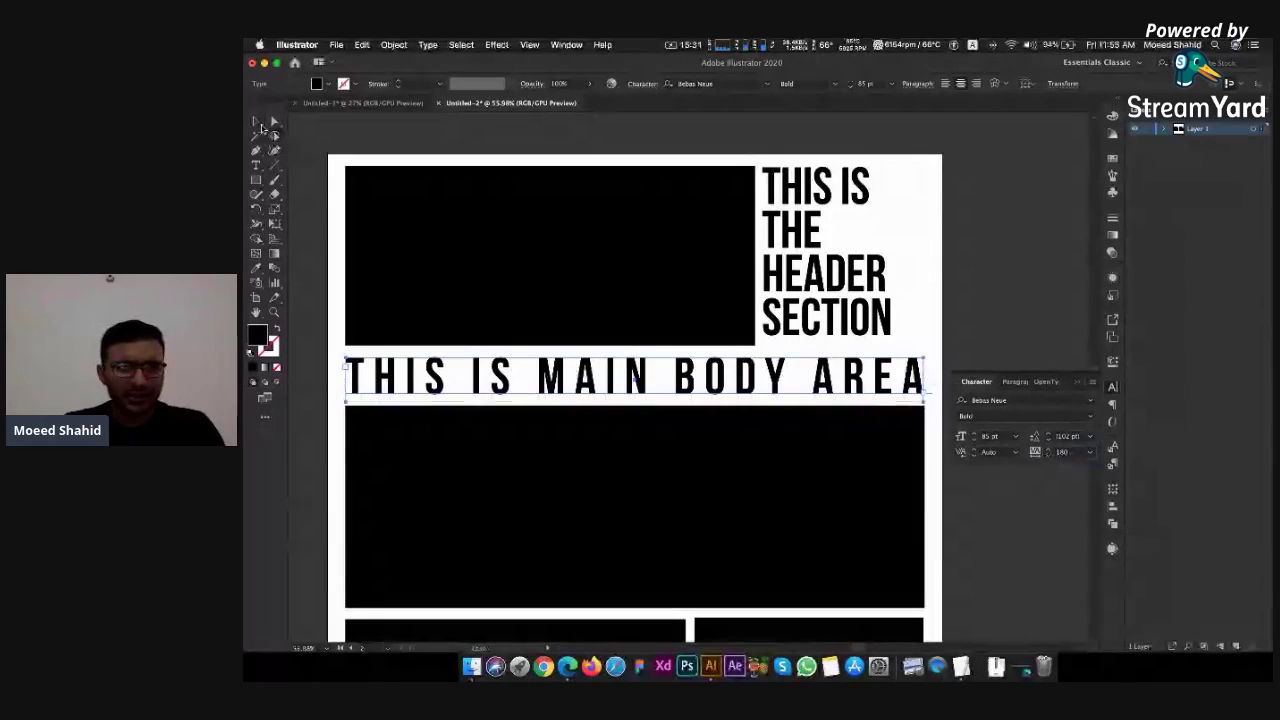
pyautogui.click(258, 123)
pyautogui.click(1037, 316)
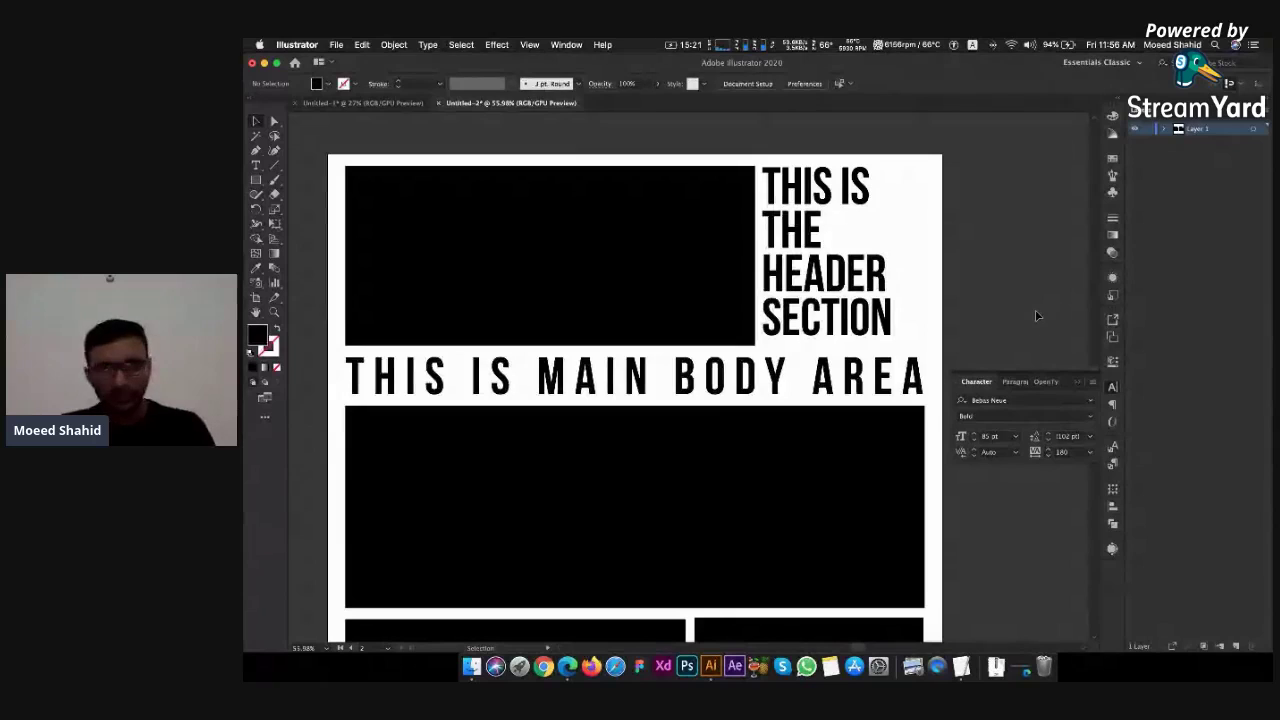
# Switch to the browser to review the enlarged tracking example, and return to Illustrator
pyautogui.press('super+Tab')
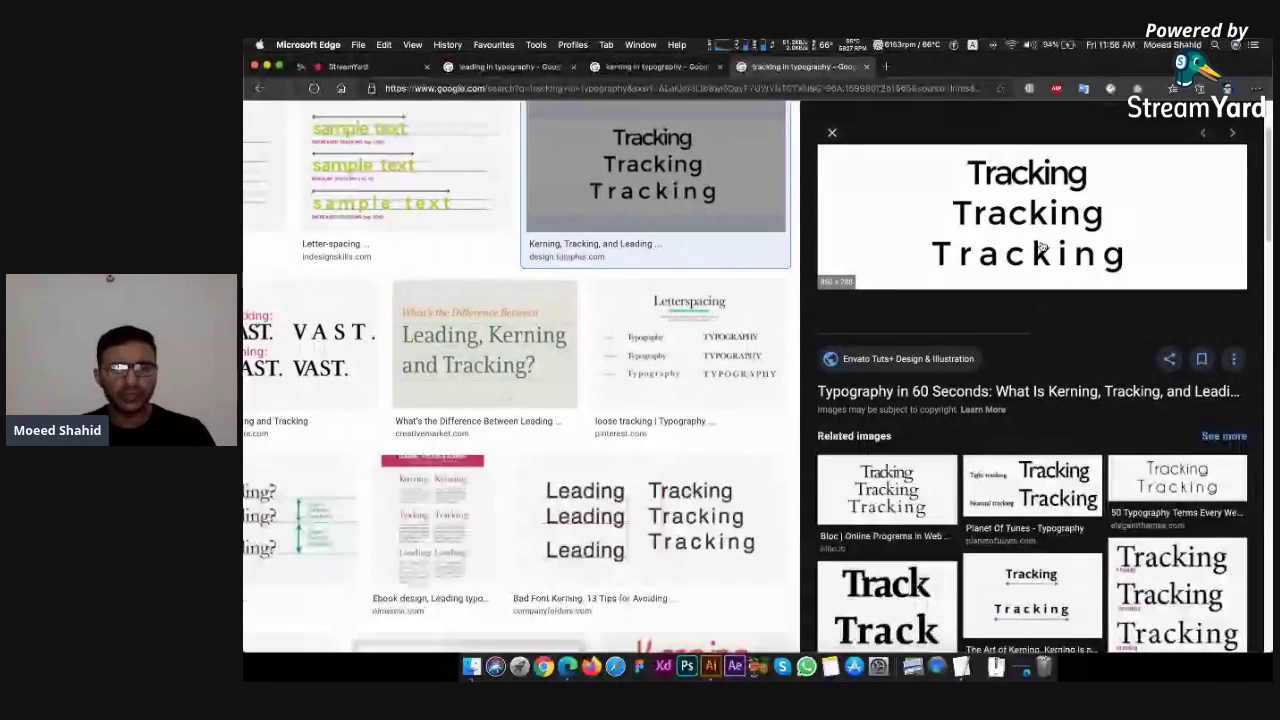
pyautogui.press('super+Tab')
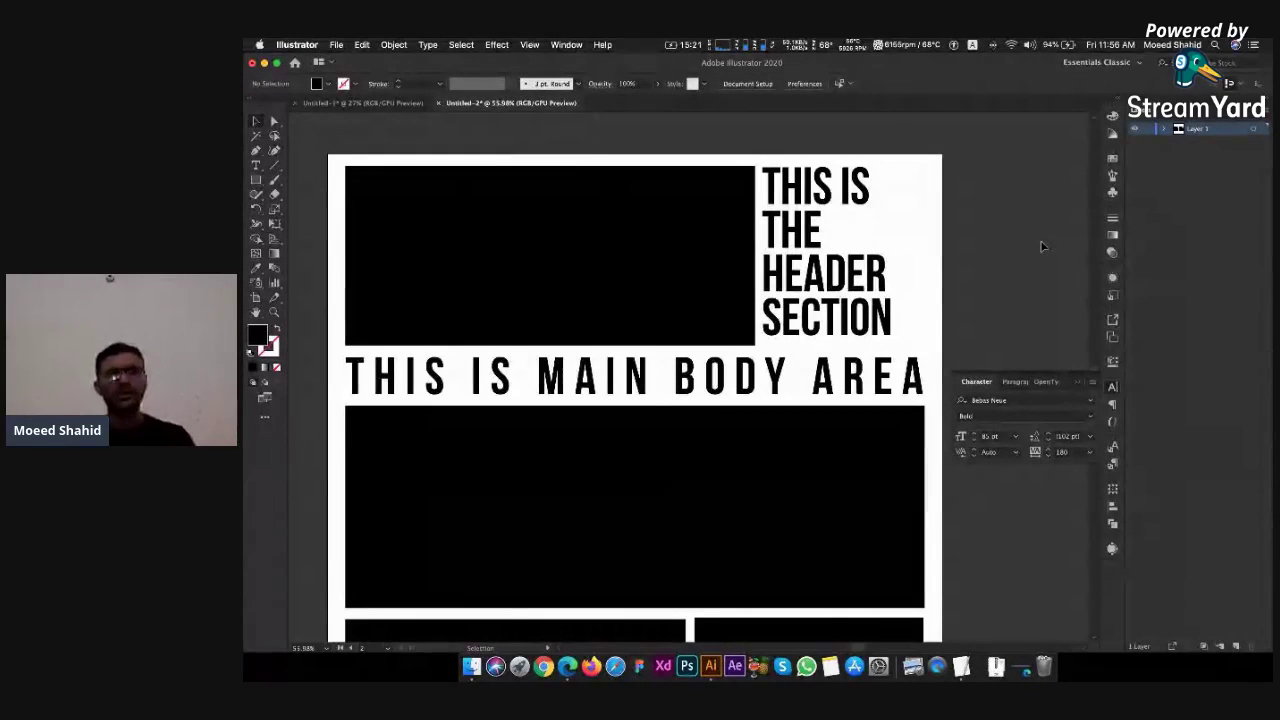
pyautogui.press('a')
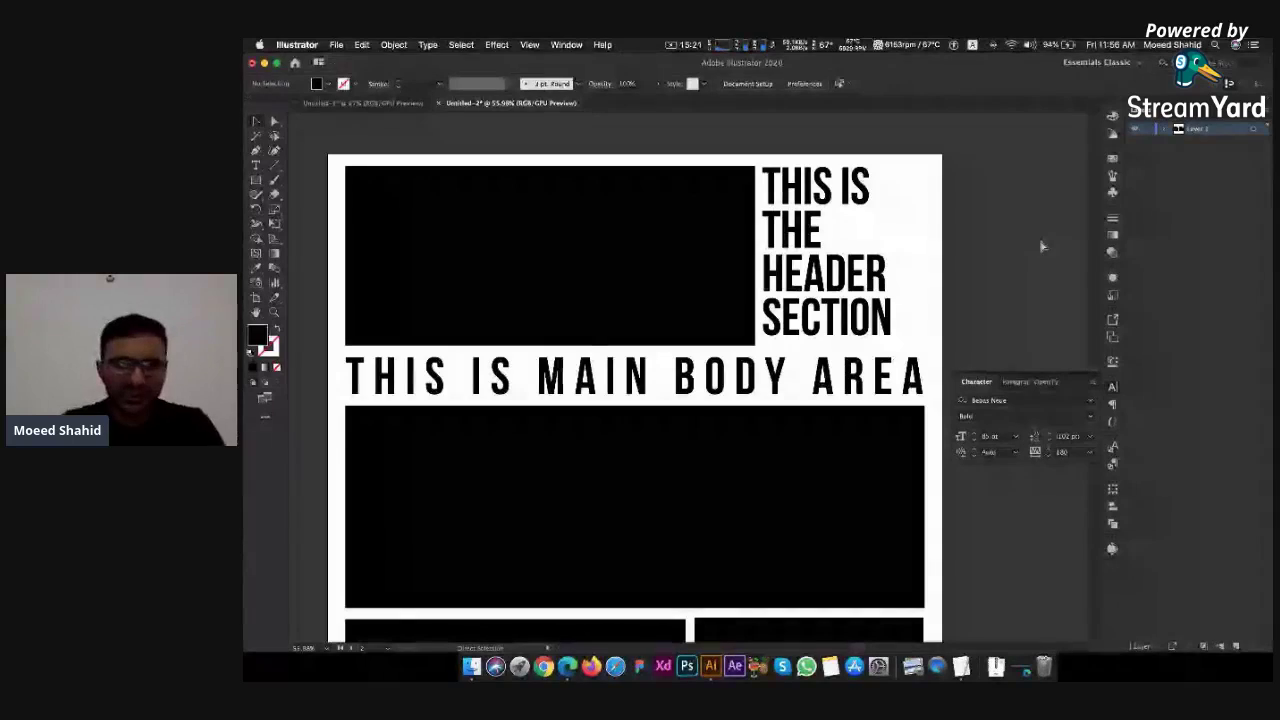
# Start opening a document and browse the Mass drive to the Logo Designs folder inside Freelance
pyautogui.press('super+o')
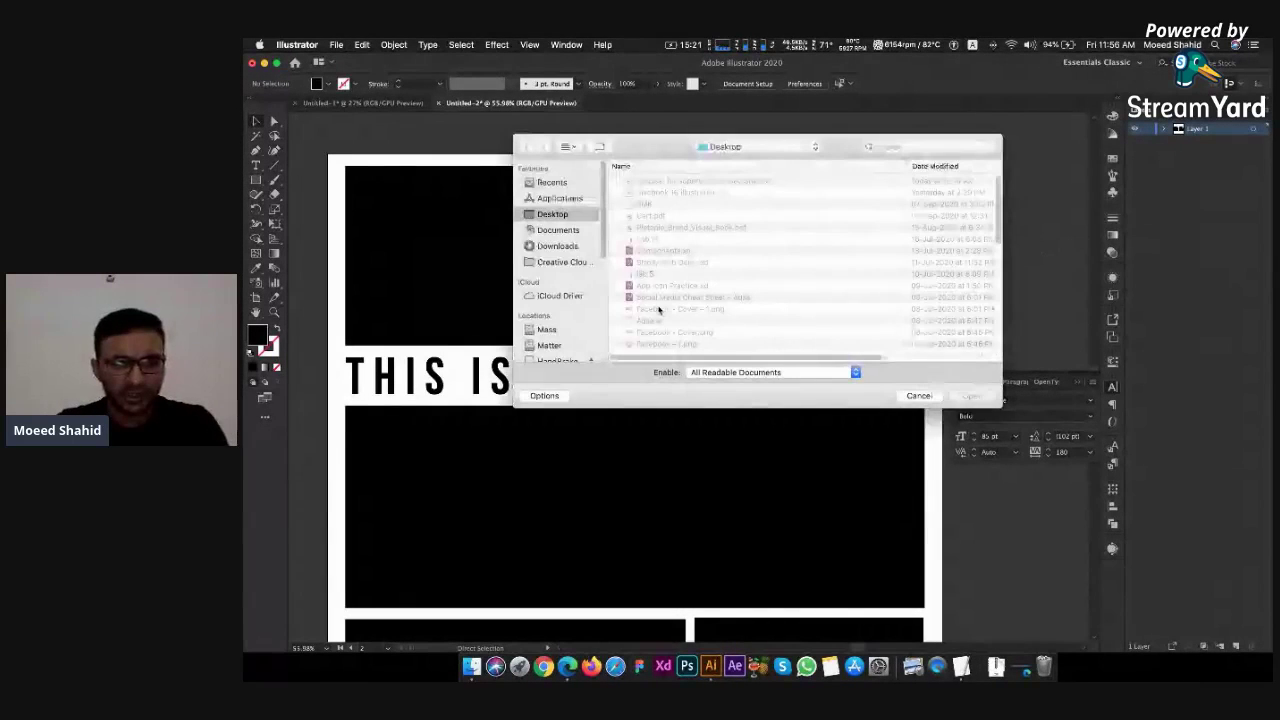
pyautogui.click(556, 329)
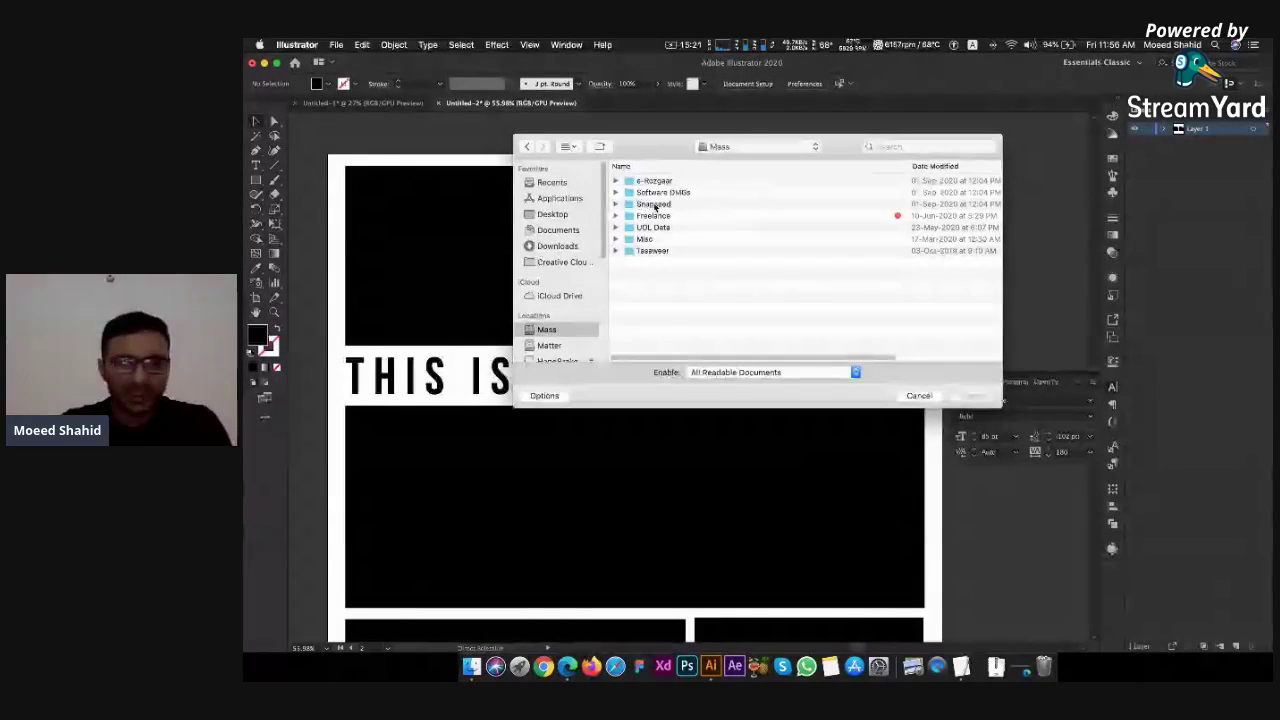
pyautogui.doubleClick(658, 217)
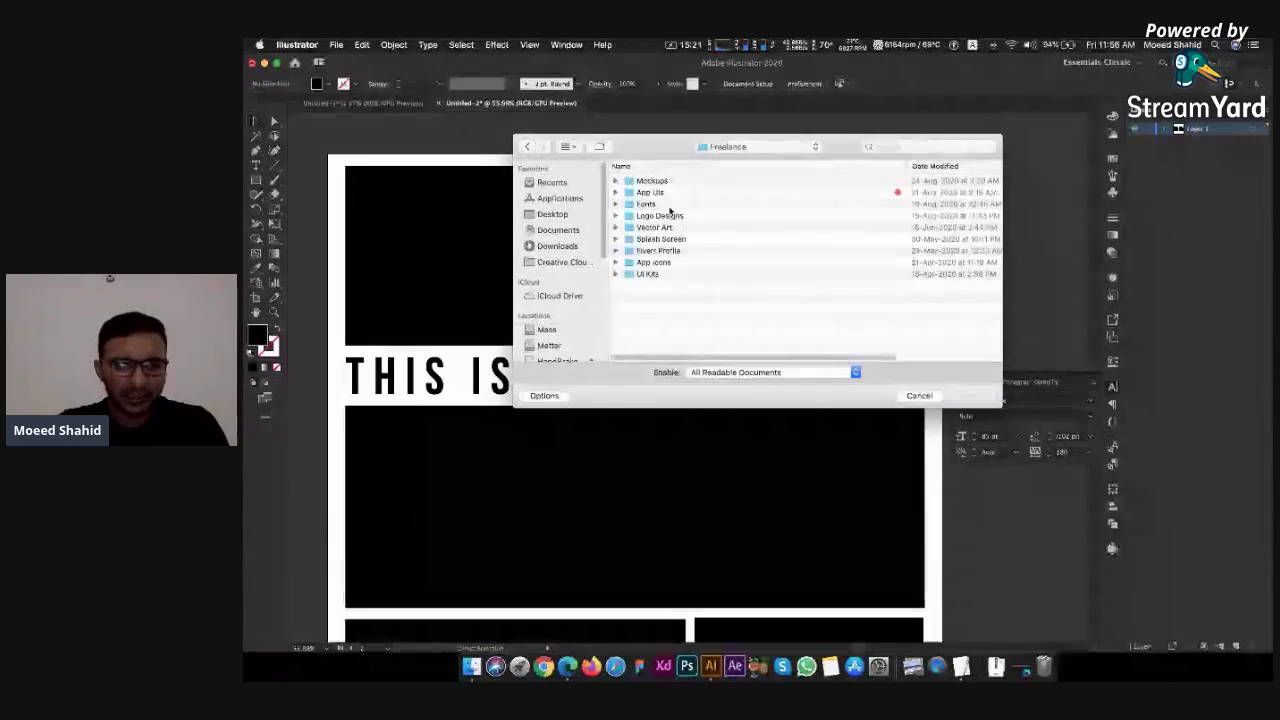
pyautogui.click(674, 200)
pyautogui.click(681, 217)
pyautogui.doubleClick(681, 218)
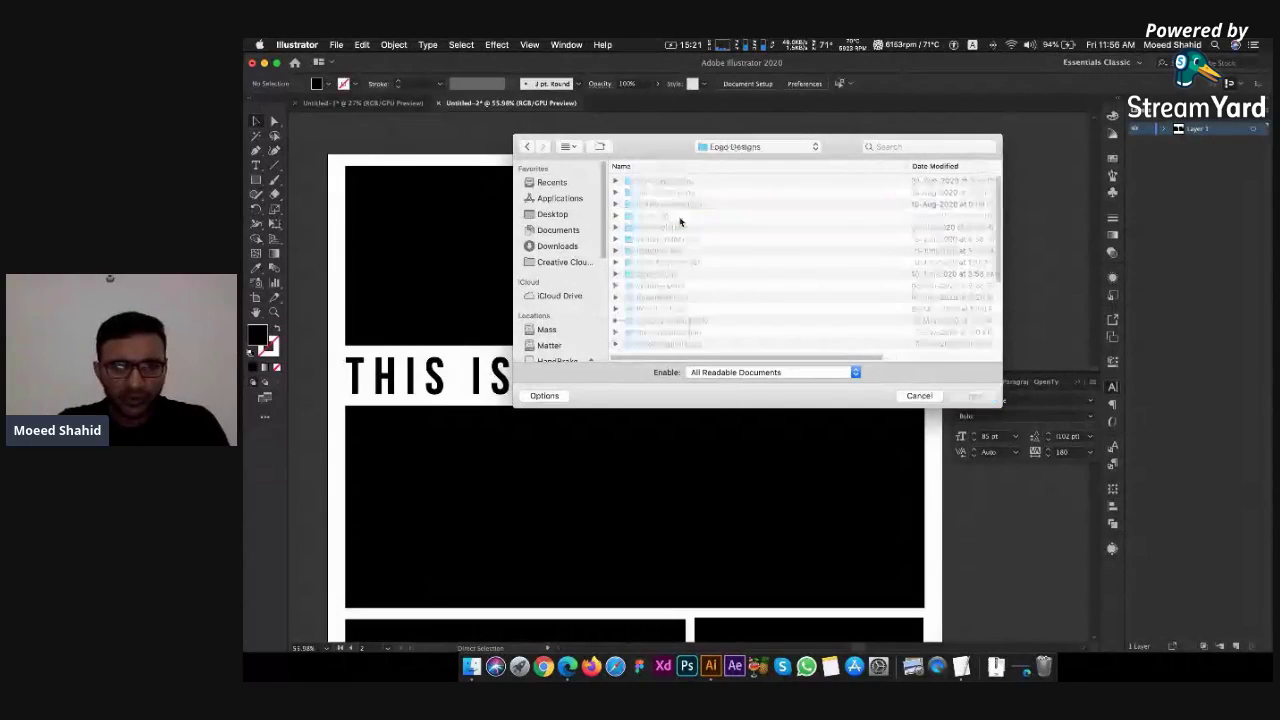
# Look through the logo project folders and open the Links2Capital Logo folder
pyautogui.click(678, 203)
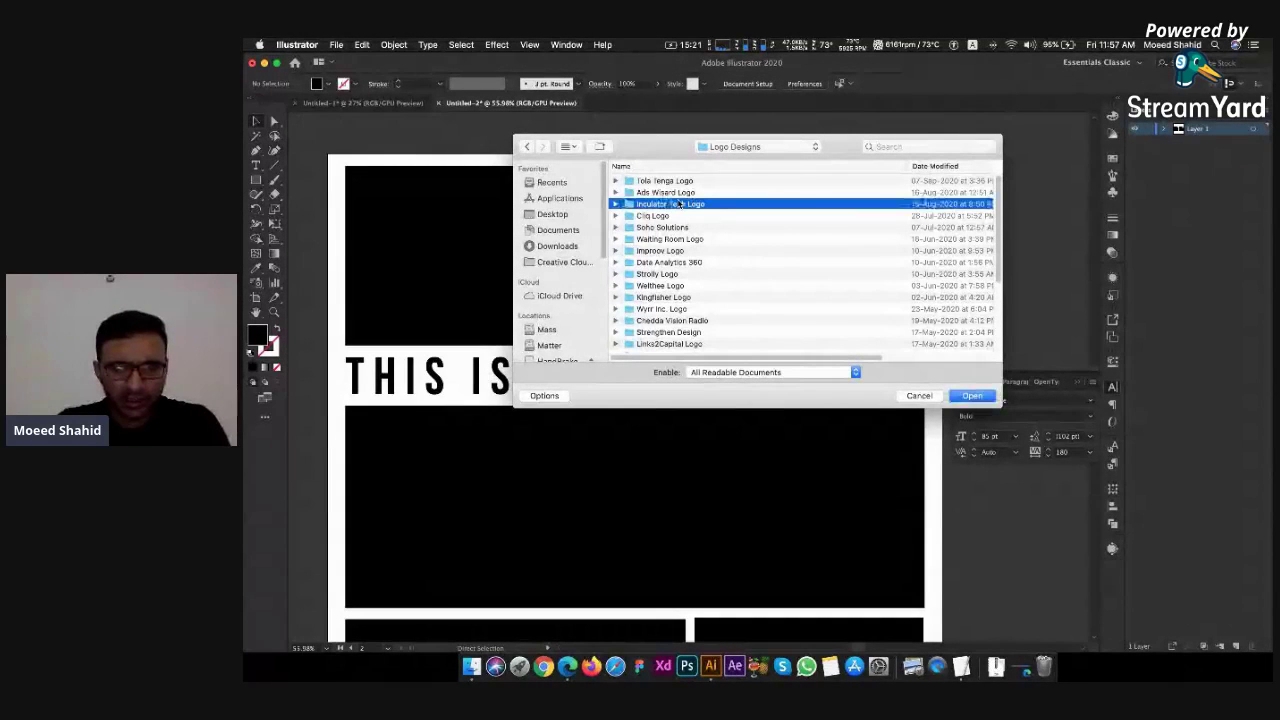
pyautogui.press('Down')
pyautogui.press('Down')
pyautogui.press('Down')
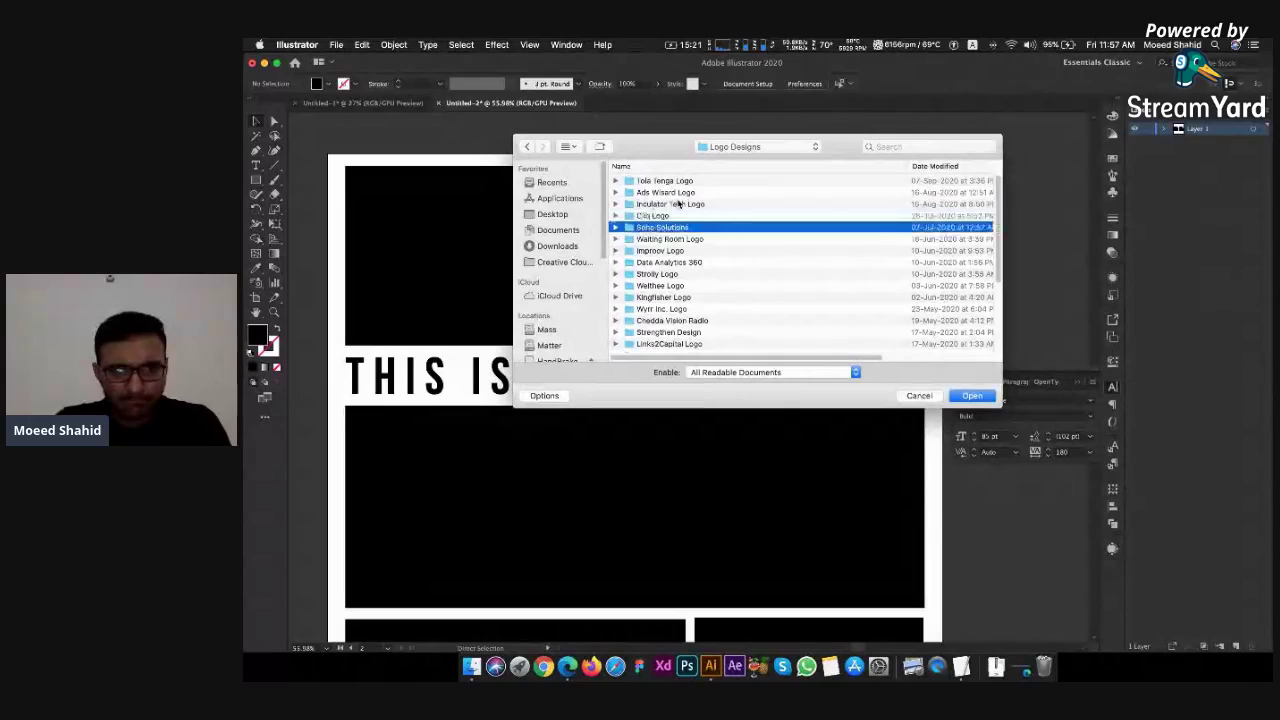
pyautogui.press('Down')
pyautogui.press('Down')
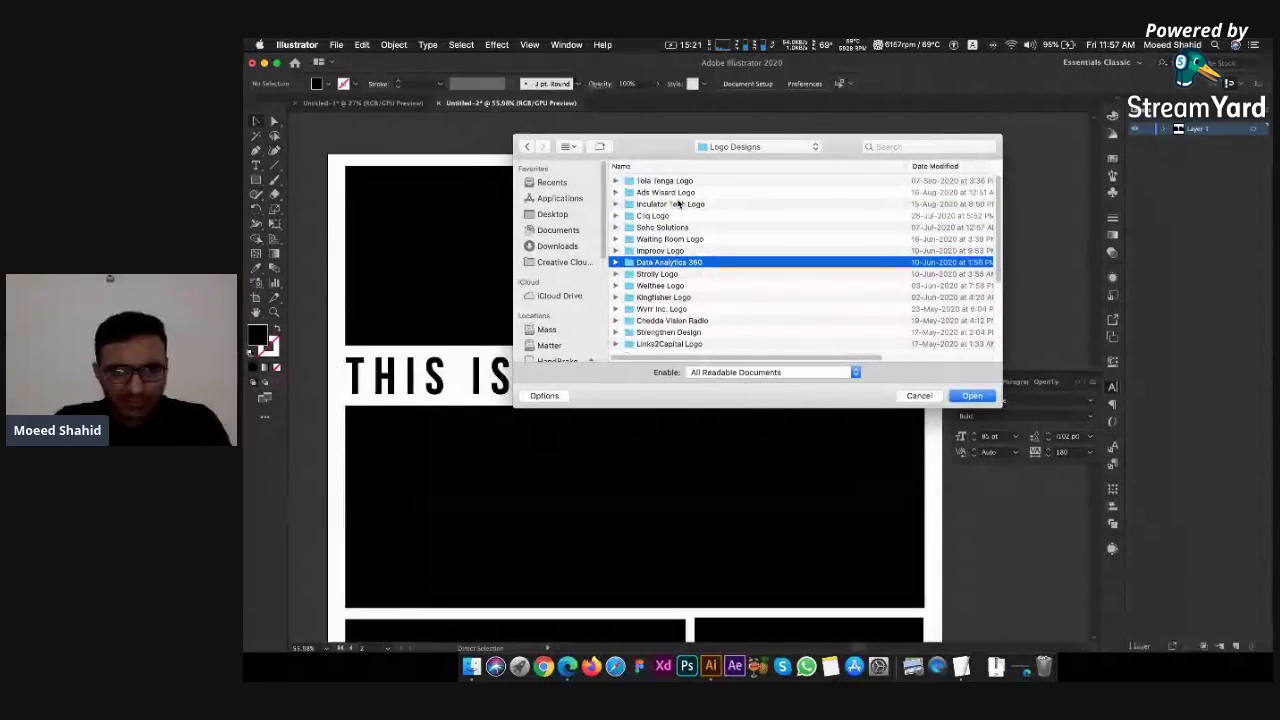
pyautogui.press('Down')
pyautogui.press('Down')
pyautogui.press('Down')
pyautogui.press('Down')
pyautogui.press('Down')
pyautogui.press('Down')
pyautogui.press('Down')
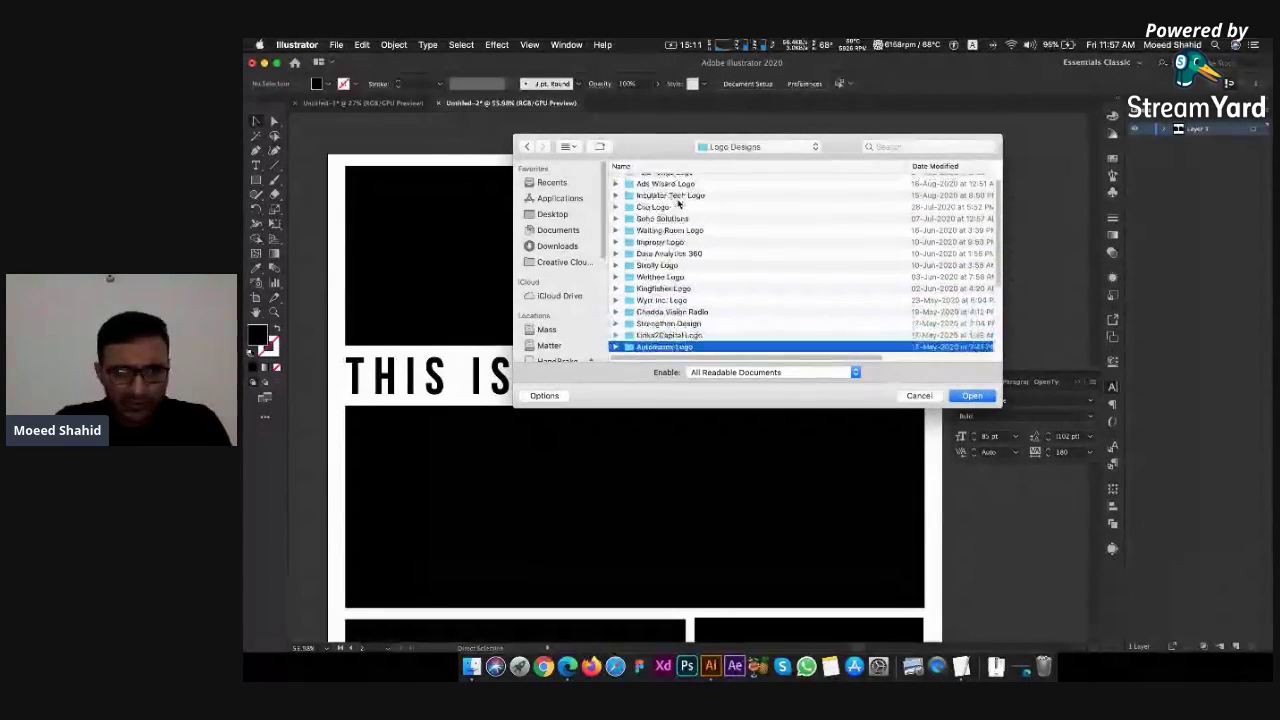
pyautogui.doubleClick(716, 339)
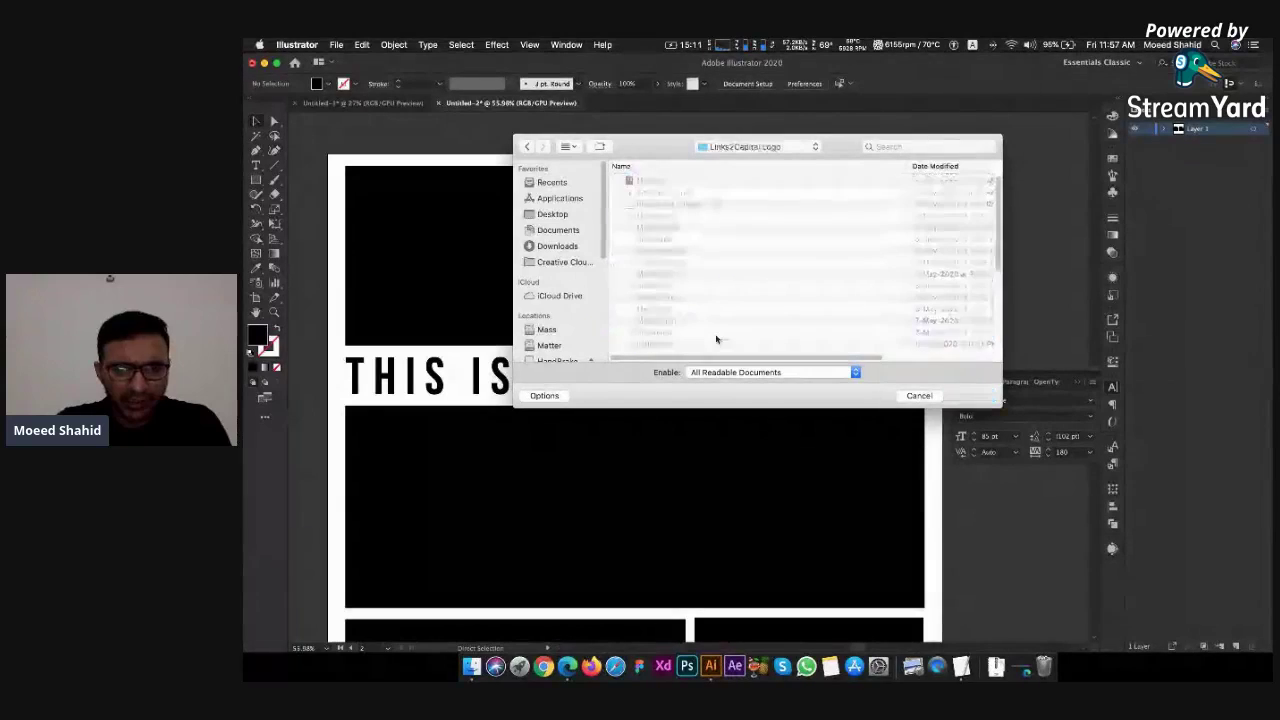
# Preview the Links2Capital logo variants and examine how the tagline's letter spacing fits the width of the logo name
pyautogui.doubleClick(681, 193)
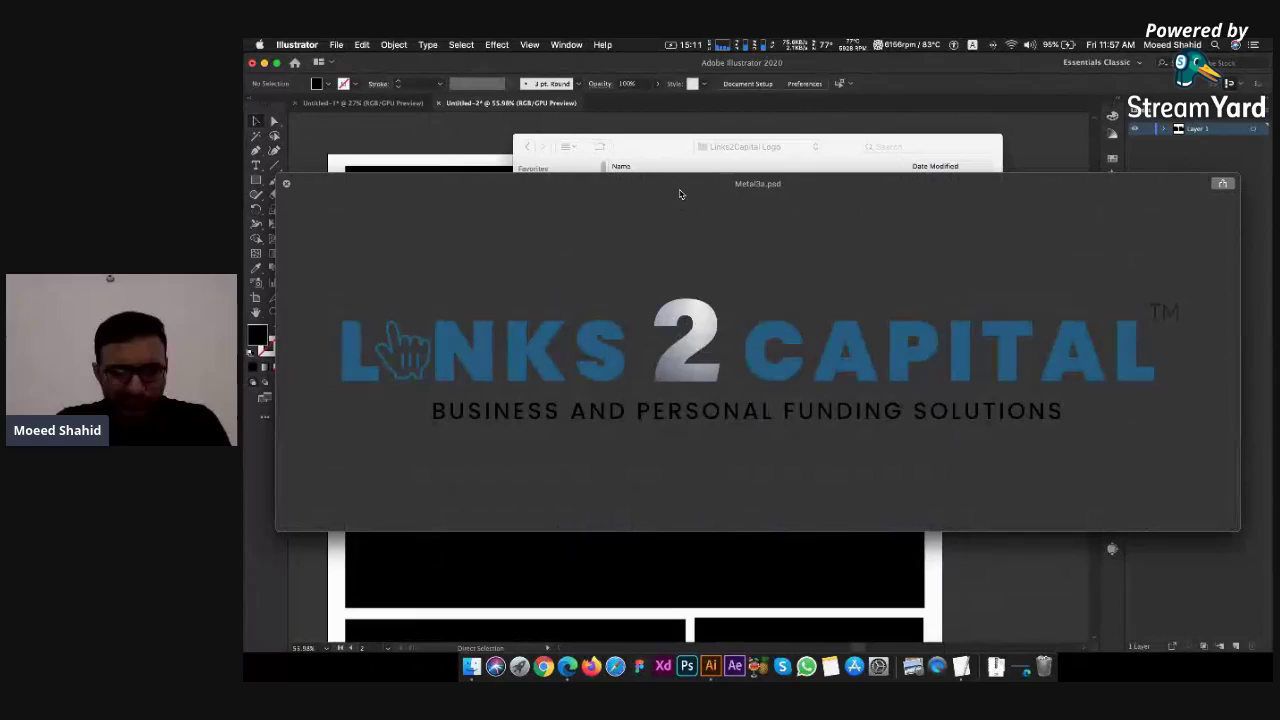
pyautogui.press('Down')
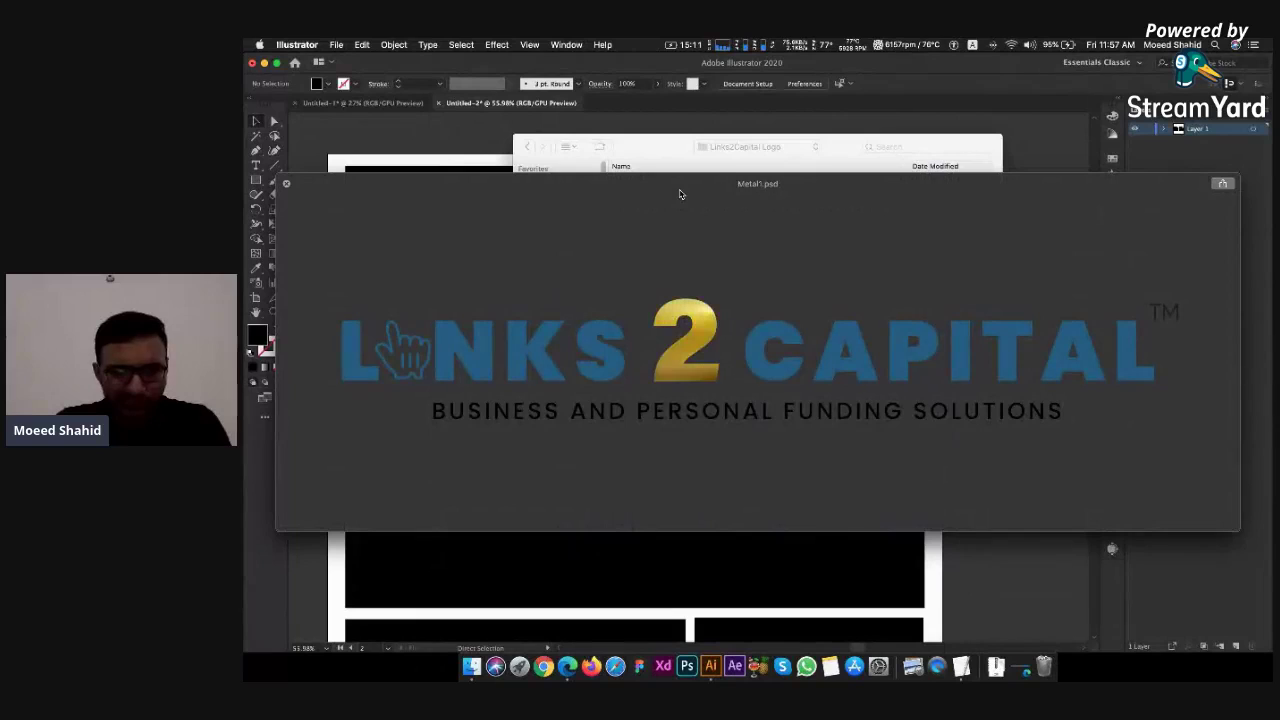
pyautogui.press('Down')
pyautogui.press('Down')
pyautogui.press('Down')
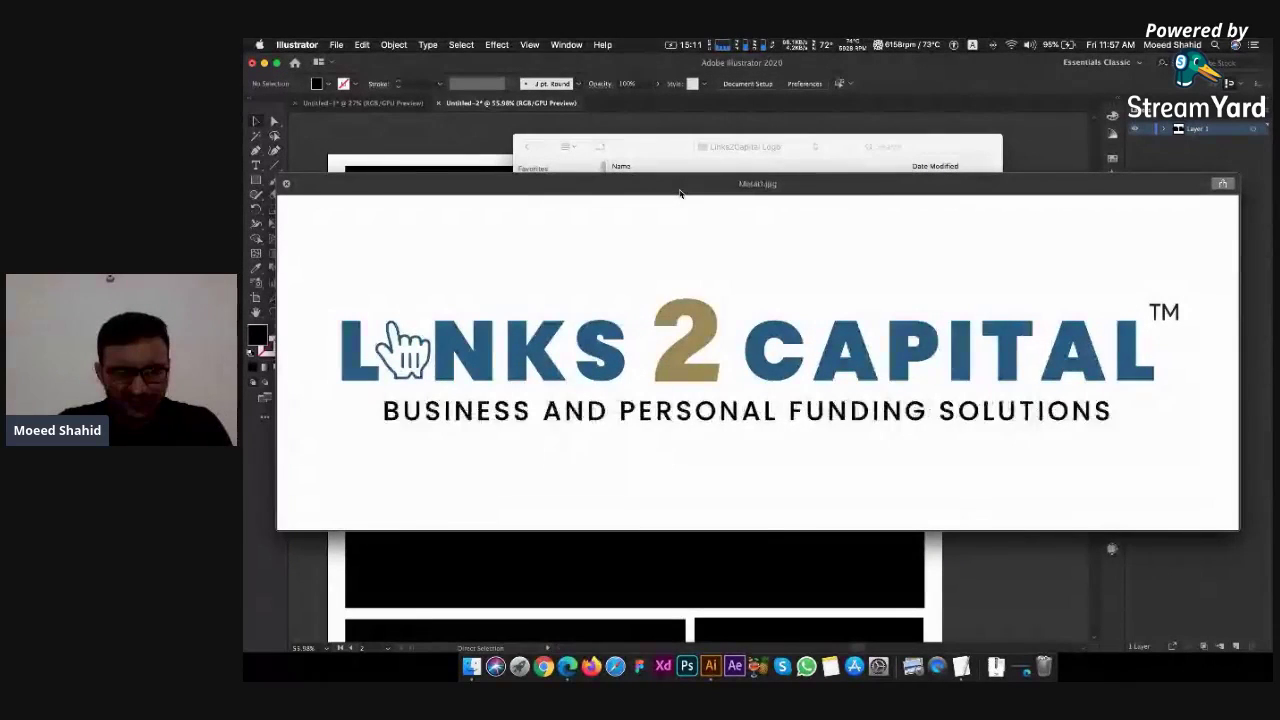
pyautogui.press('Down')
pyautogui.press('Down')
pyautogui.press('Down')
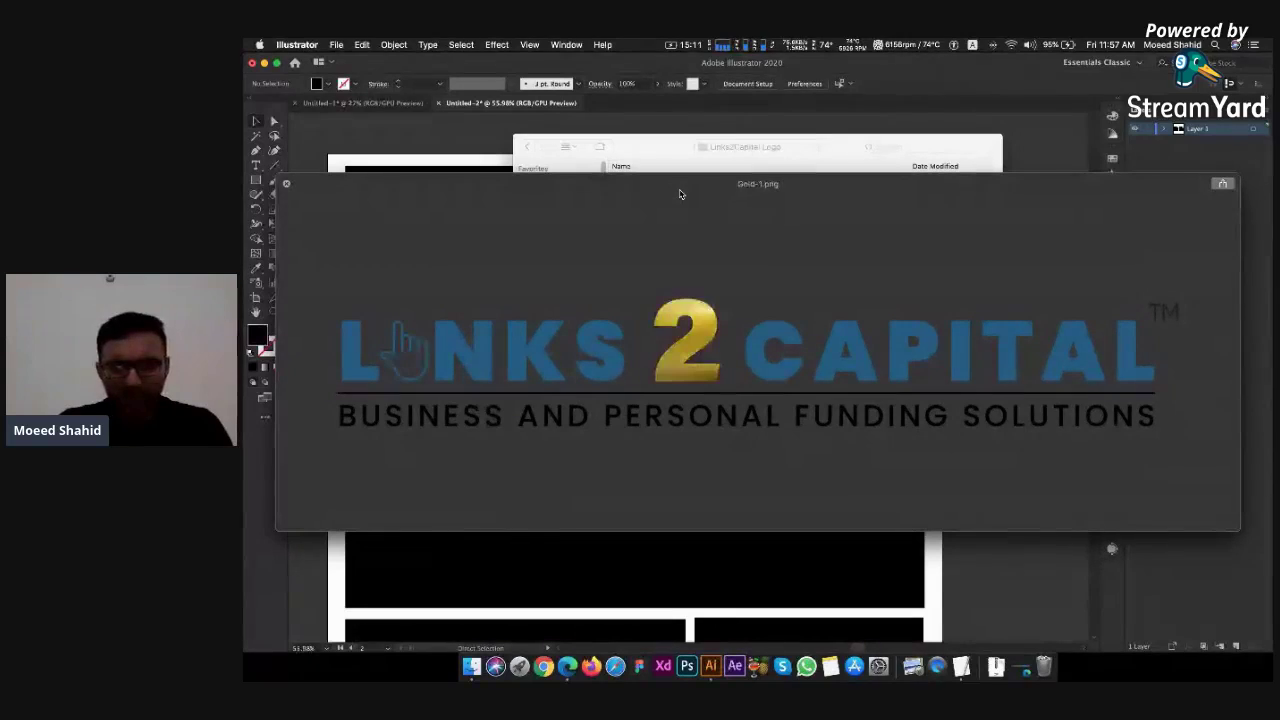
pyautogui.press('Down')
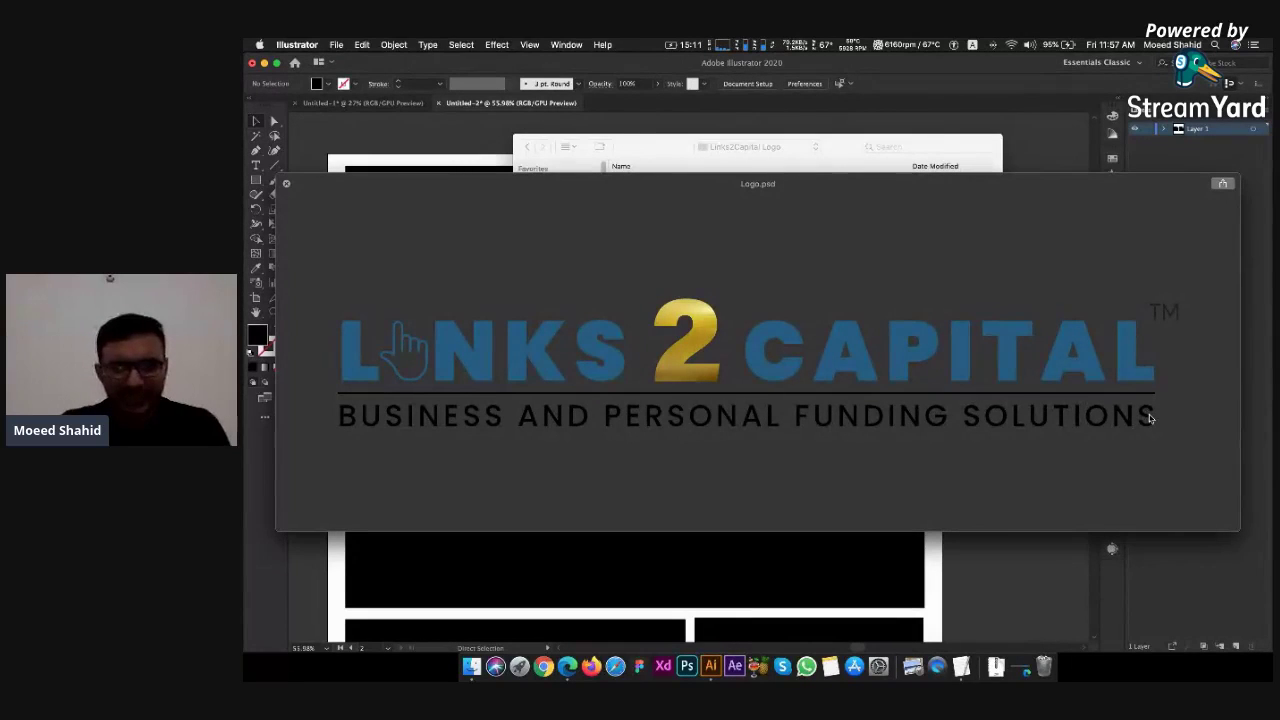
pyautogui.press('Down')
pyautogui.press('Down')
pyautogui.press('Down')
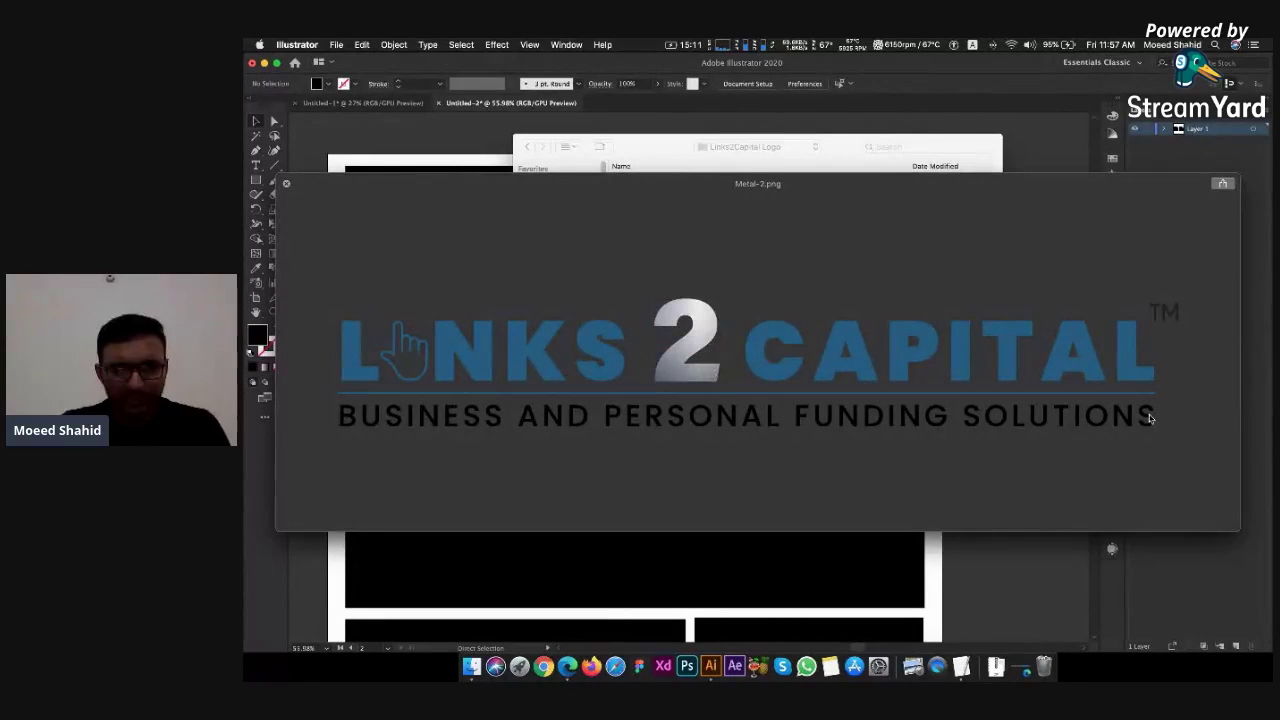
# Preview the remaining logo files up to "Requested Change.ai" and open that file
pyautogui.press('Up')
pyautogui.press('Down')
pyautogui.press('Down')
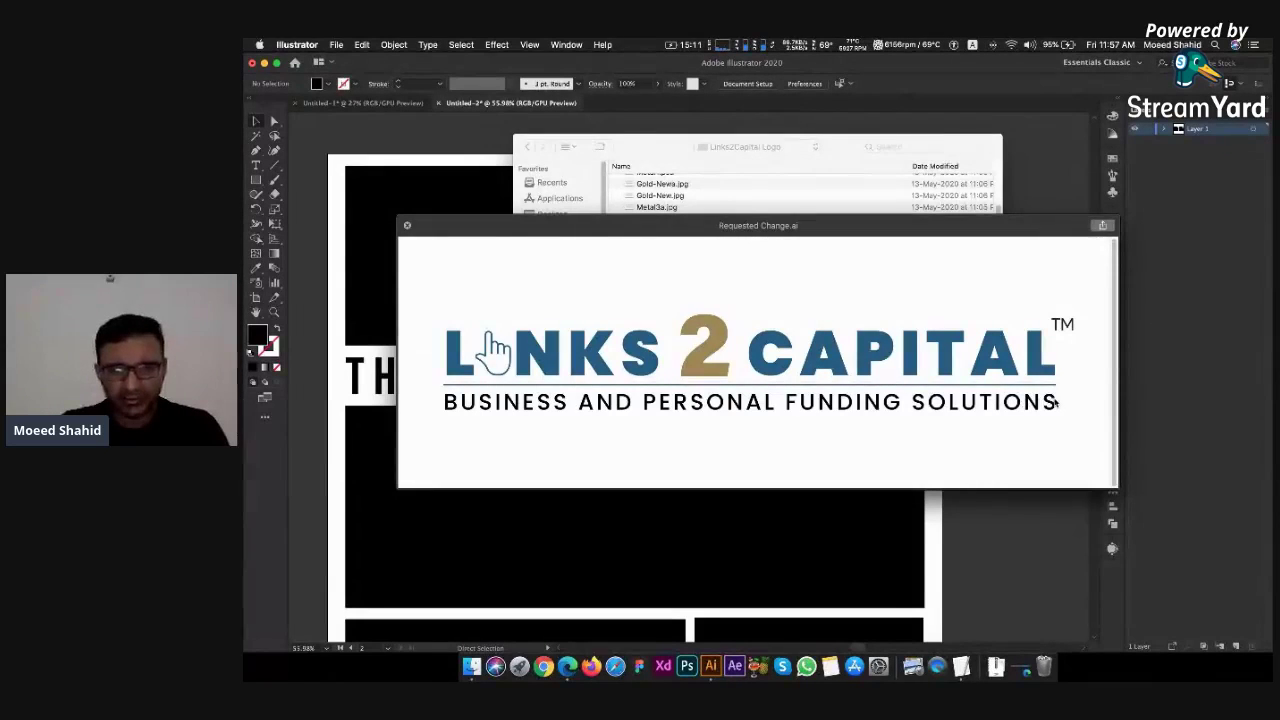
pyautogui.press('space')
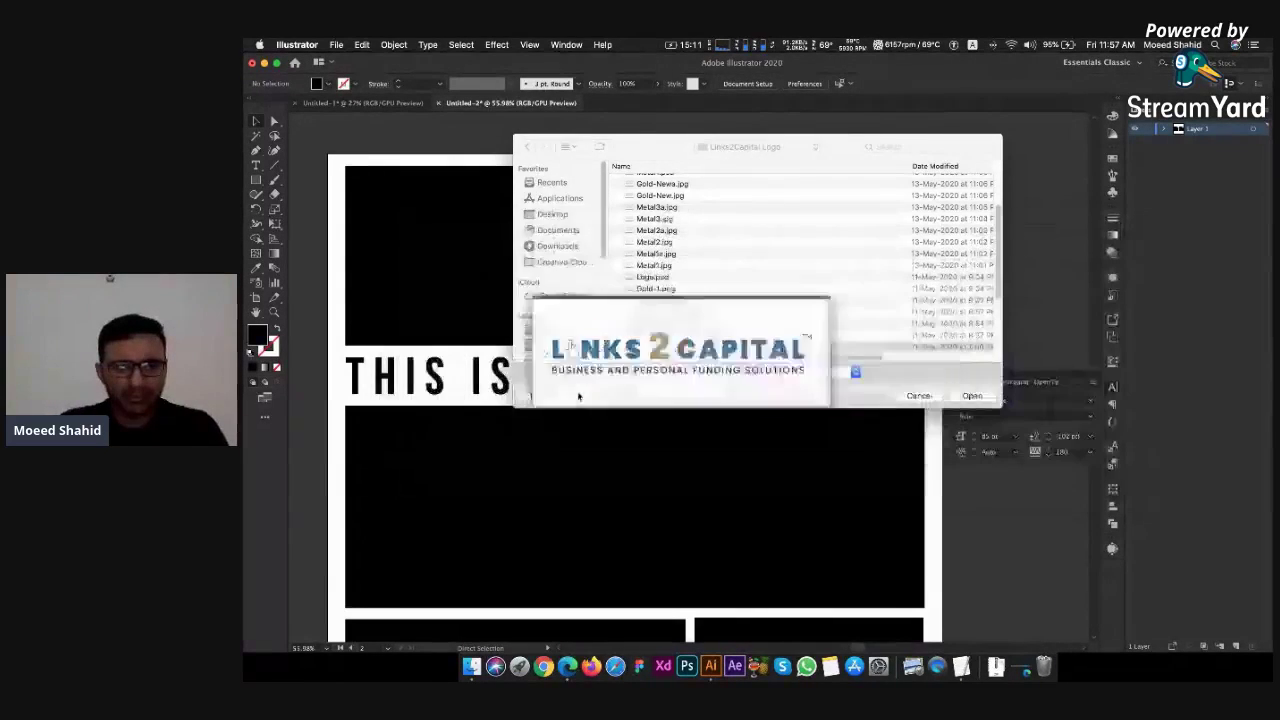
pyautogui.press('Escape')
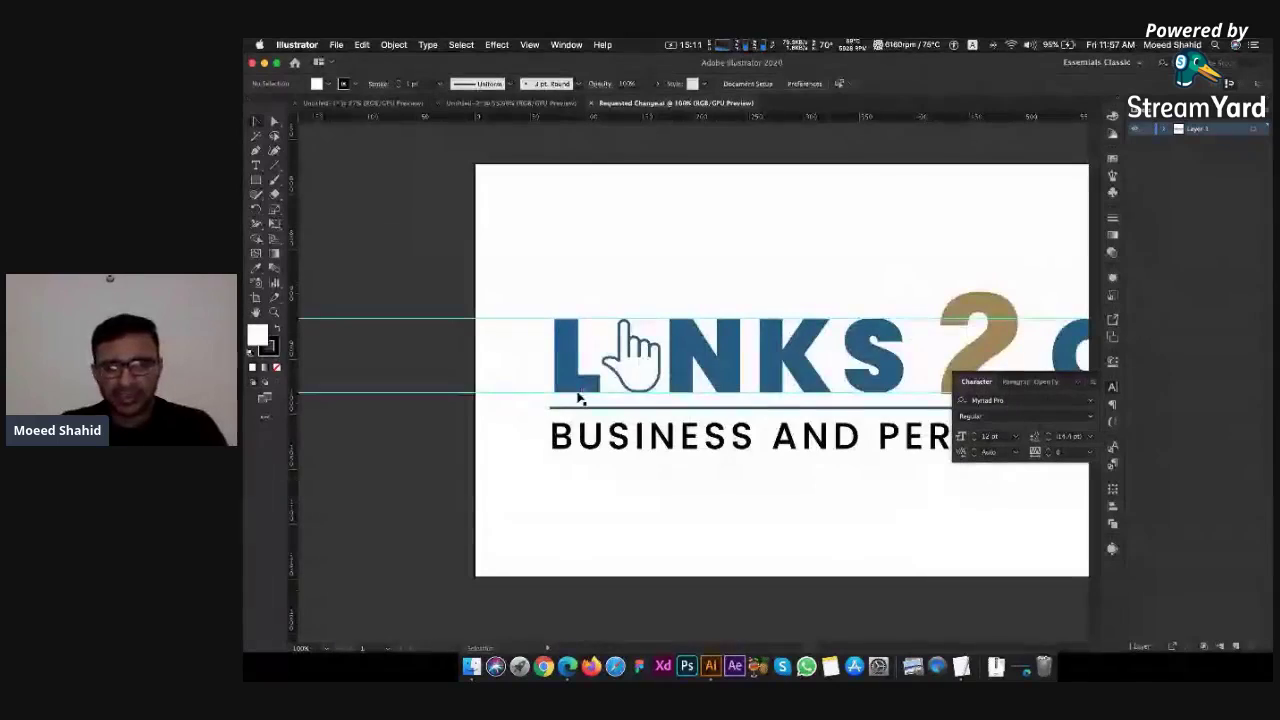
# Delete the "BUSINESS AND PERSONAL FUNDING SOLUTIONS" tagline group below the logo's line
pyautogui.click(749, 437)
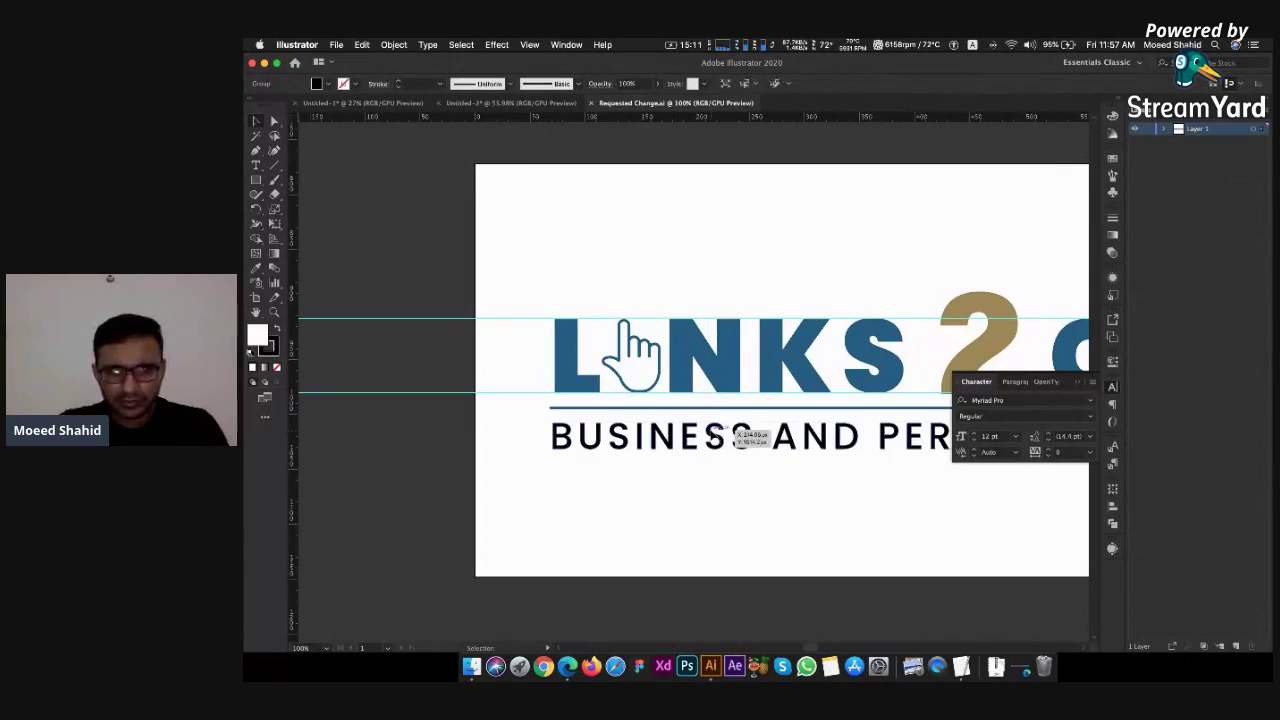
pyautogui.hscroll(3, 749, 437)
pyautogui.scroll(-5, 560, 330)
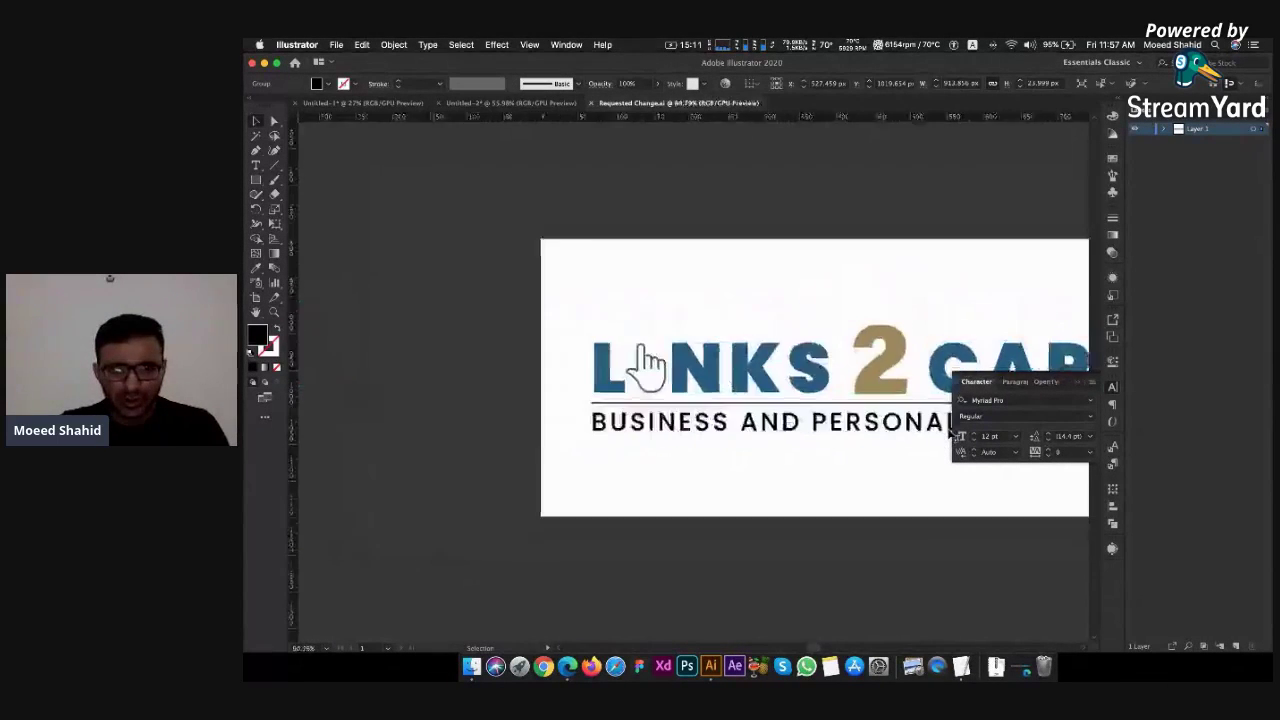
pyautogui.moveTo(563, 400); pyautogui.dragTo(553, 395)
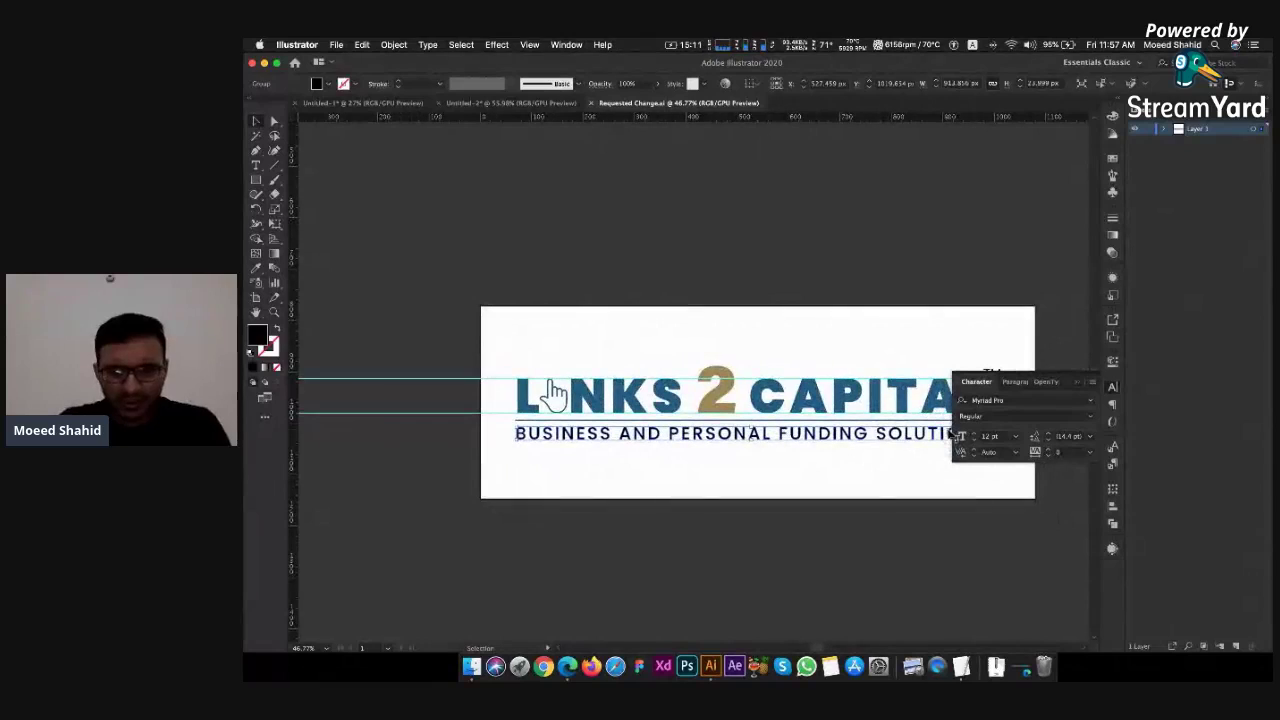
pyautogui.press('Delete')
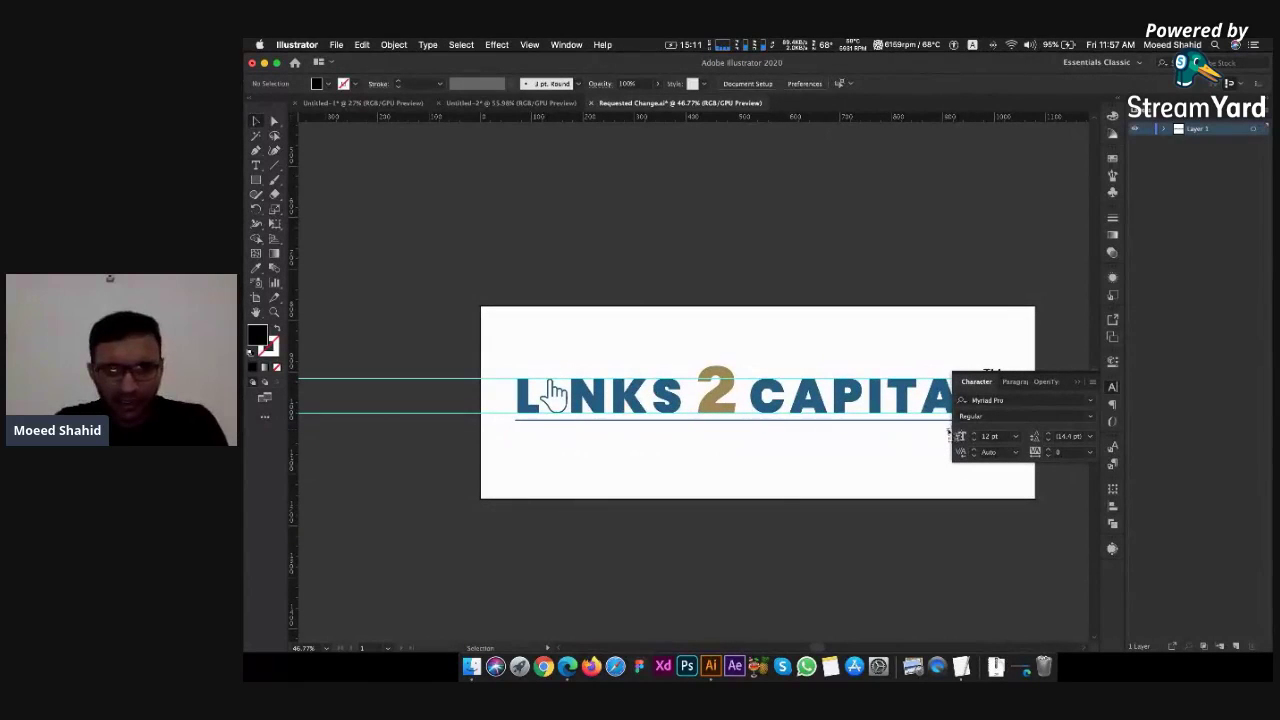
# Add a centre-aligned text object below the logo's line and enter "BUSINESS"
pyautogui.press('t')
pyautogui.click(754, 441)
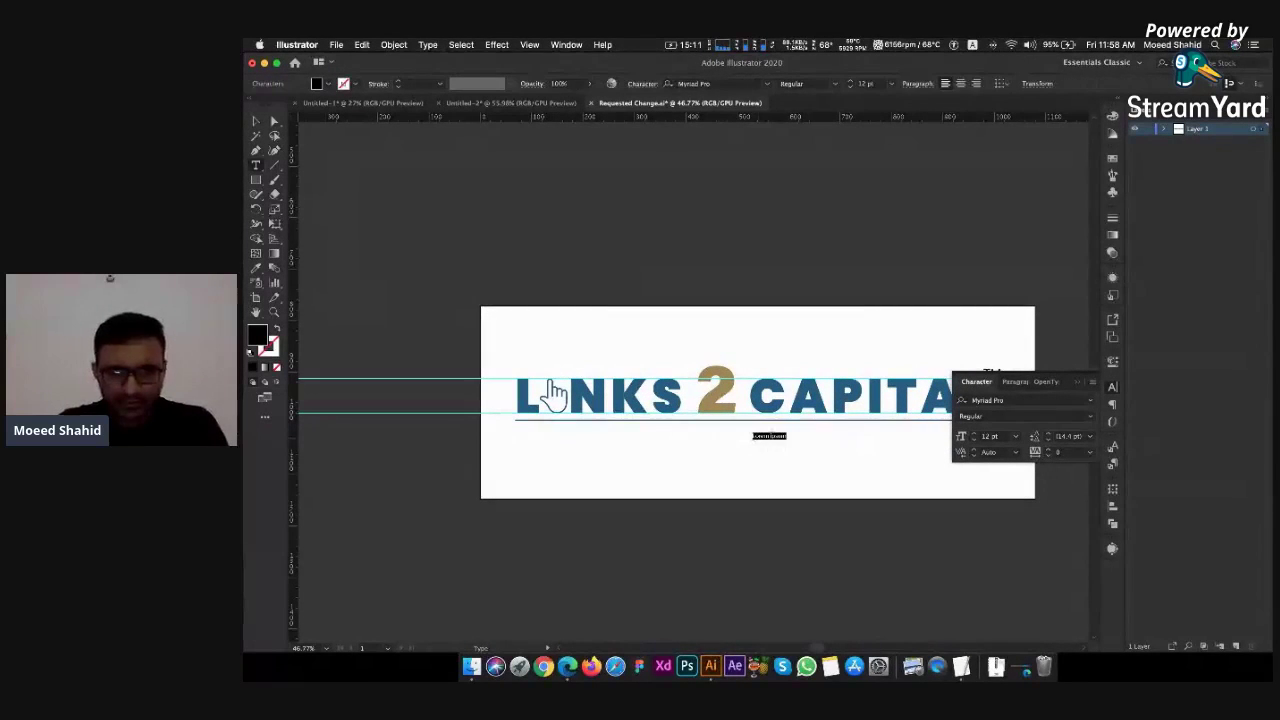
pyautogui.click(960, 83)
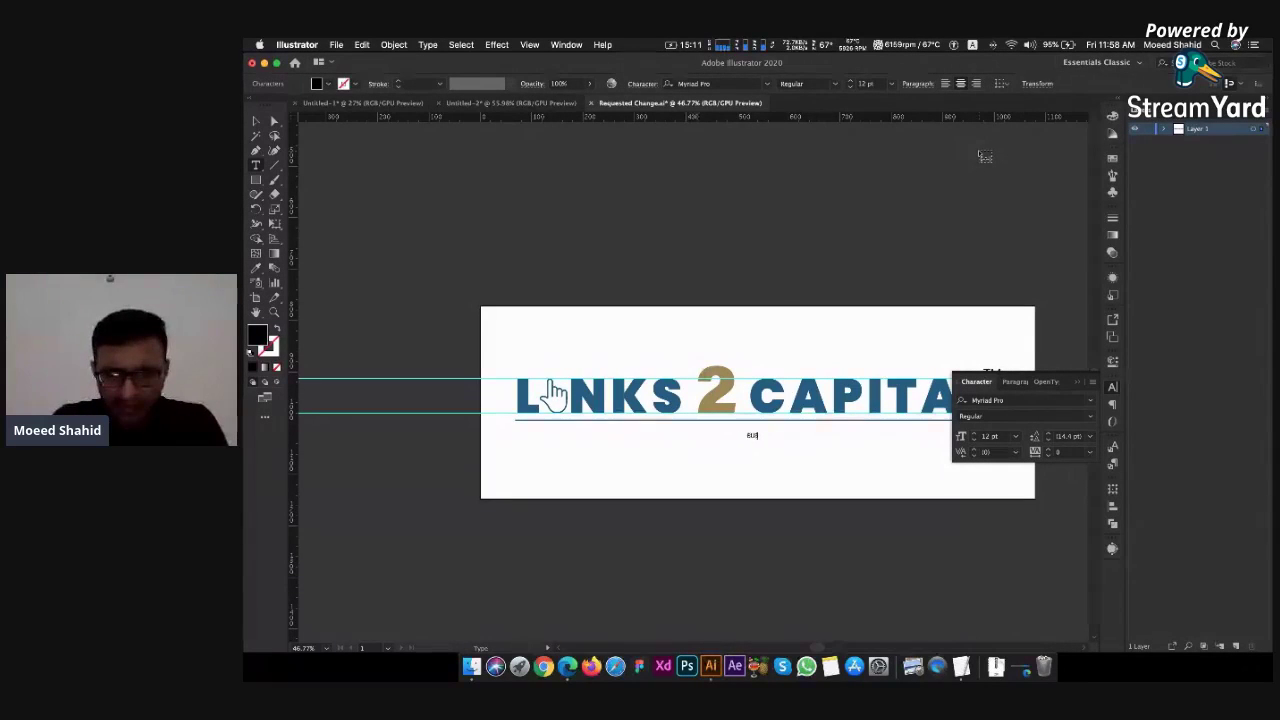
pyautogui.press('super+Tab')
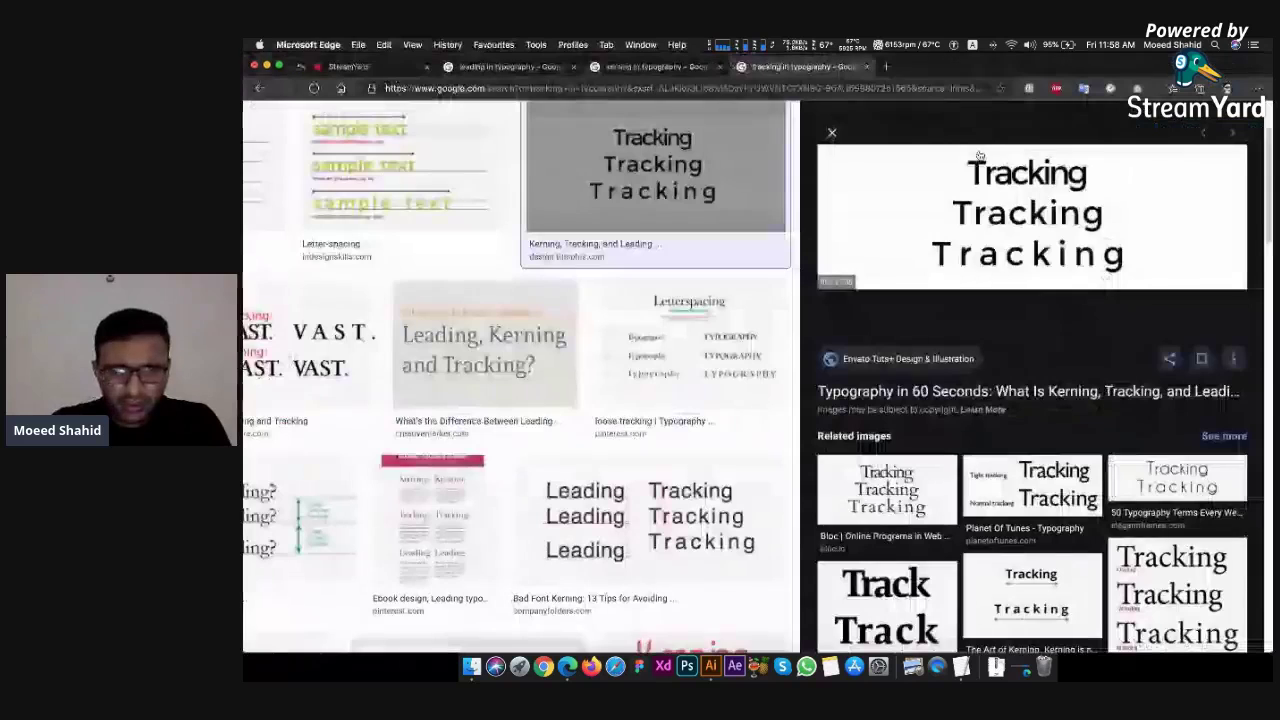
pyautogui.press('super+Tab')
pyautogui.press('Escape')
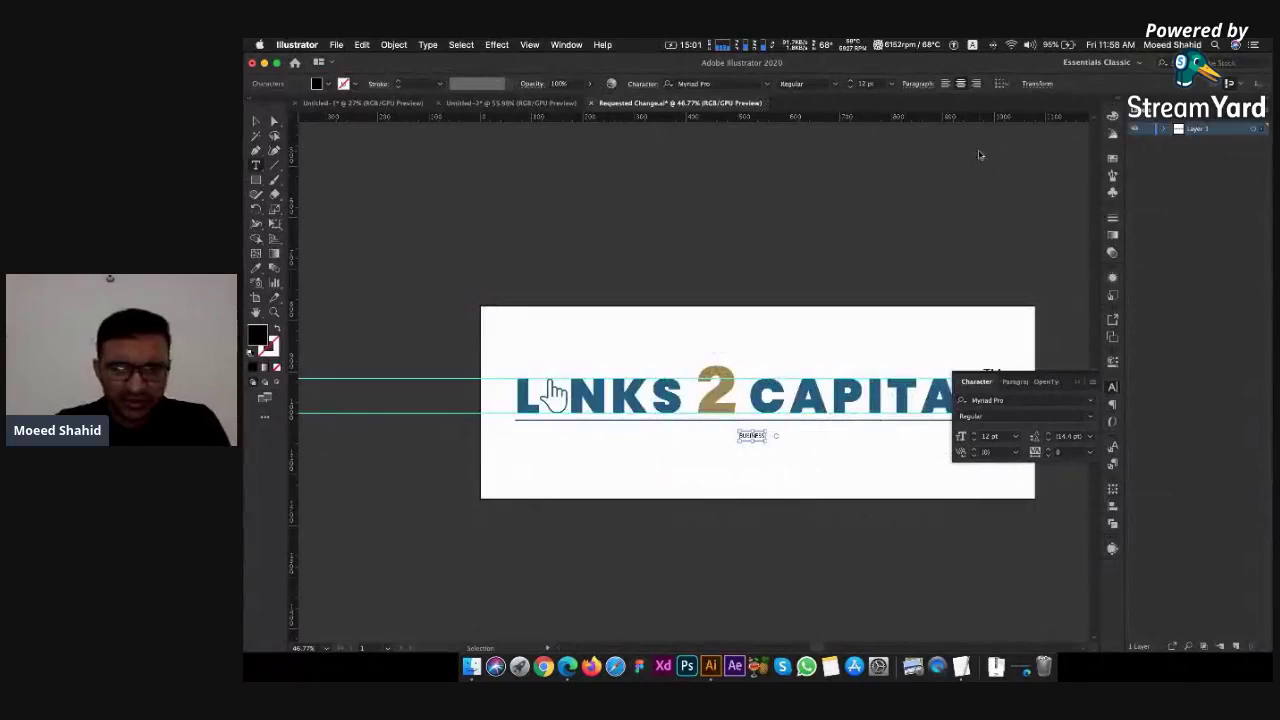
# Preview a finished Links2Capital logo file to check the tagline's wording
pyautogui.press('super+o')
pyautogui.click(717, 297)
pyautogui.press('space')
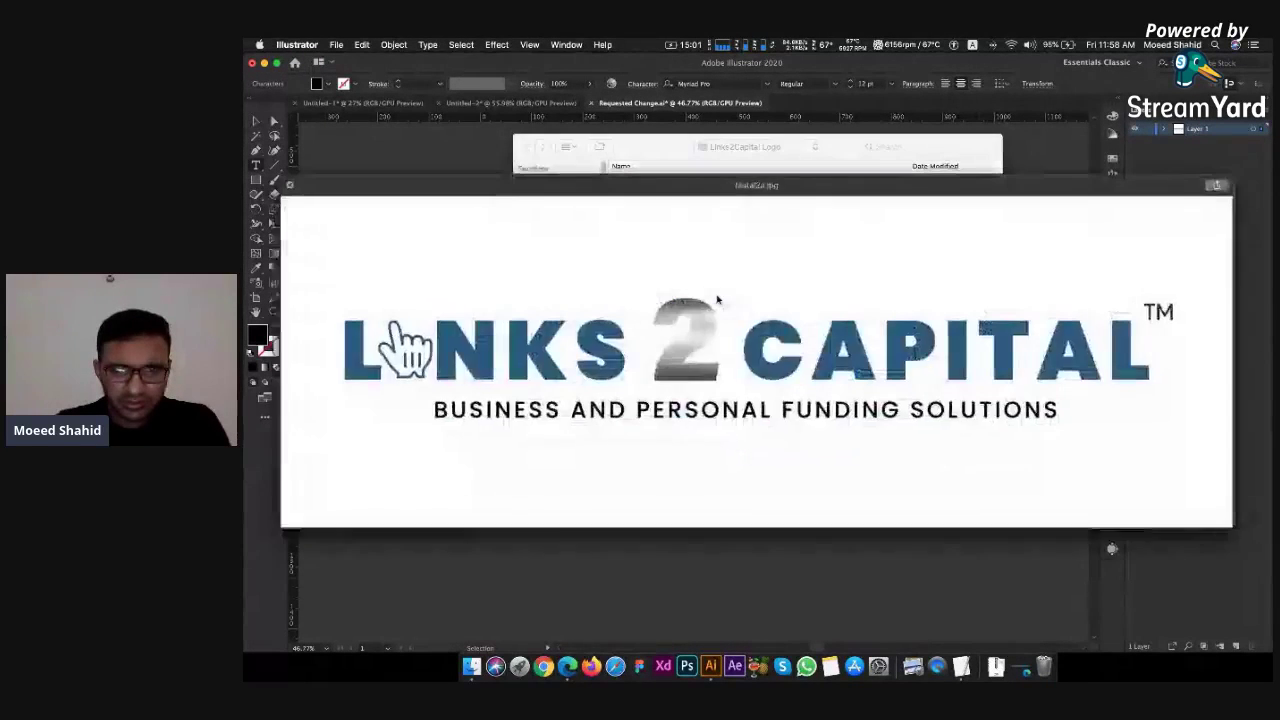
pyautogui.press('space')
pyautogui.press('Escape')
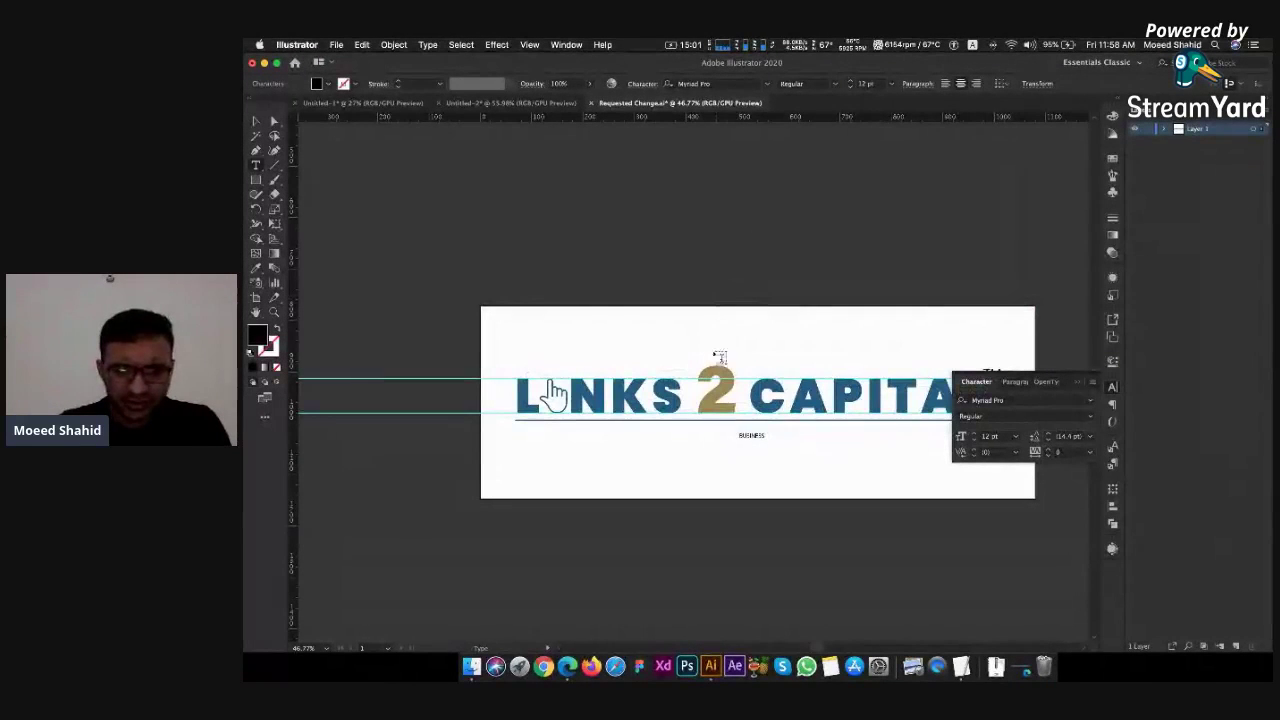
# Complete the text below the line so it reads "BUSINESS AND PERSONAL FUNDING SOLUTIONS"
pyautogui.write('t Ad')
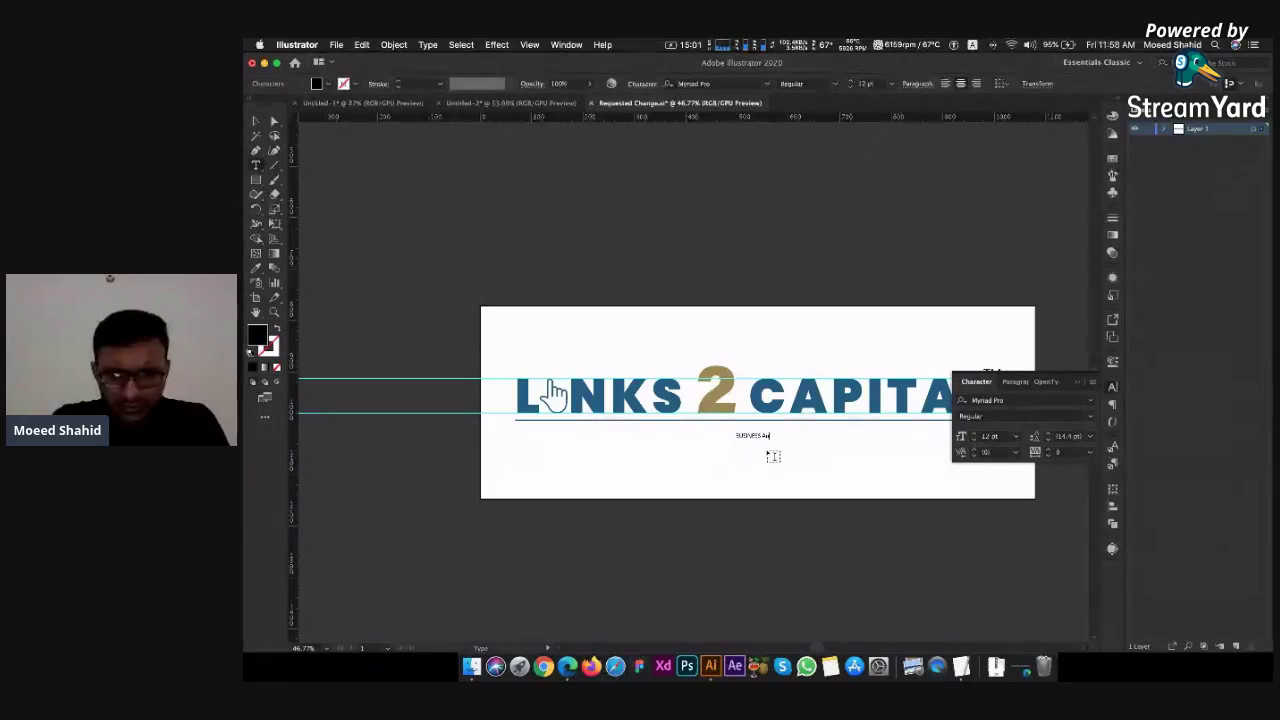
pyautogui.write('D PE')
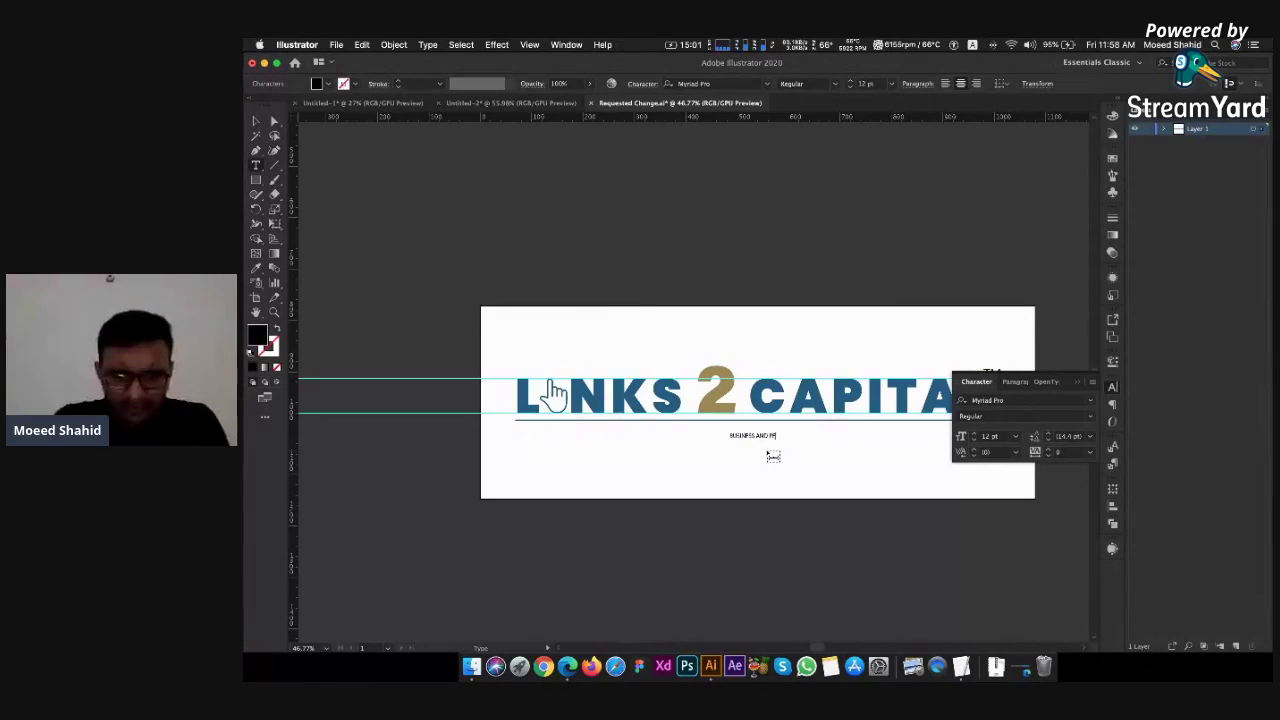
pyautogui.write('RRSONAL FUNDING SO')
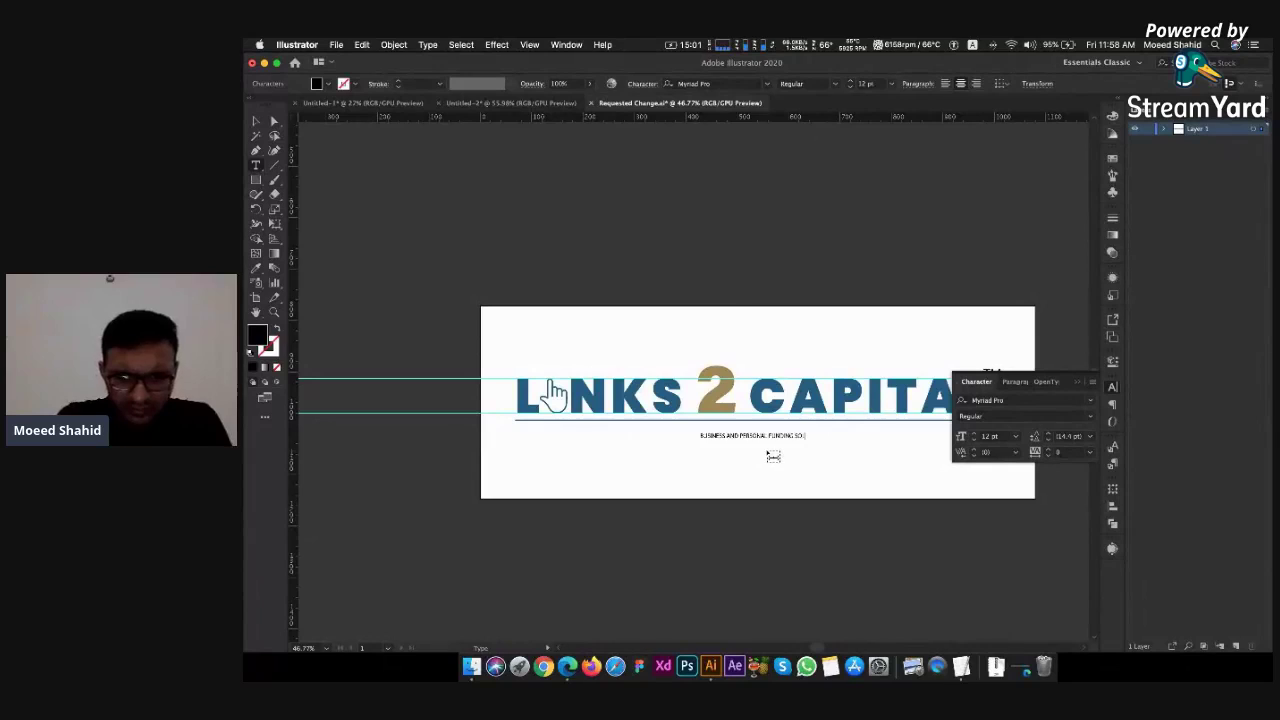
pyautogui.write('LUTIONS')
pyautogui.press('Escape')
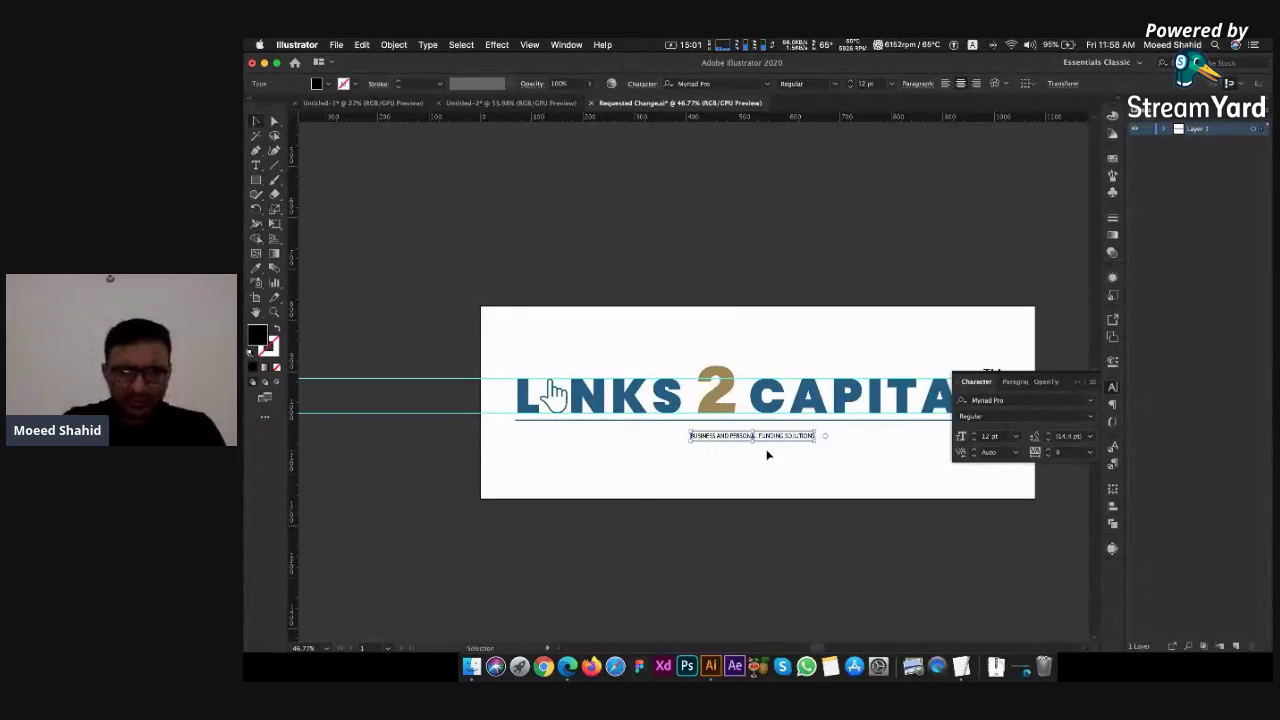
# Change the tagline's font to Avenir Medium
pyautogui.hscroll(2, 767, 455)
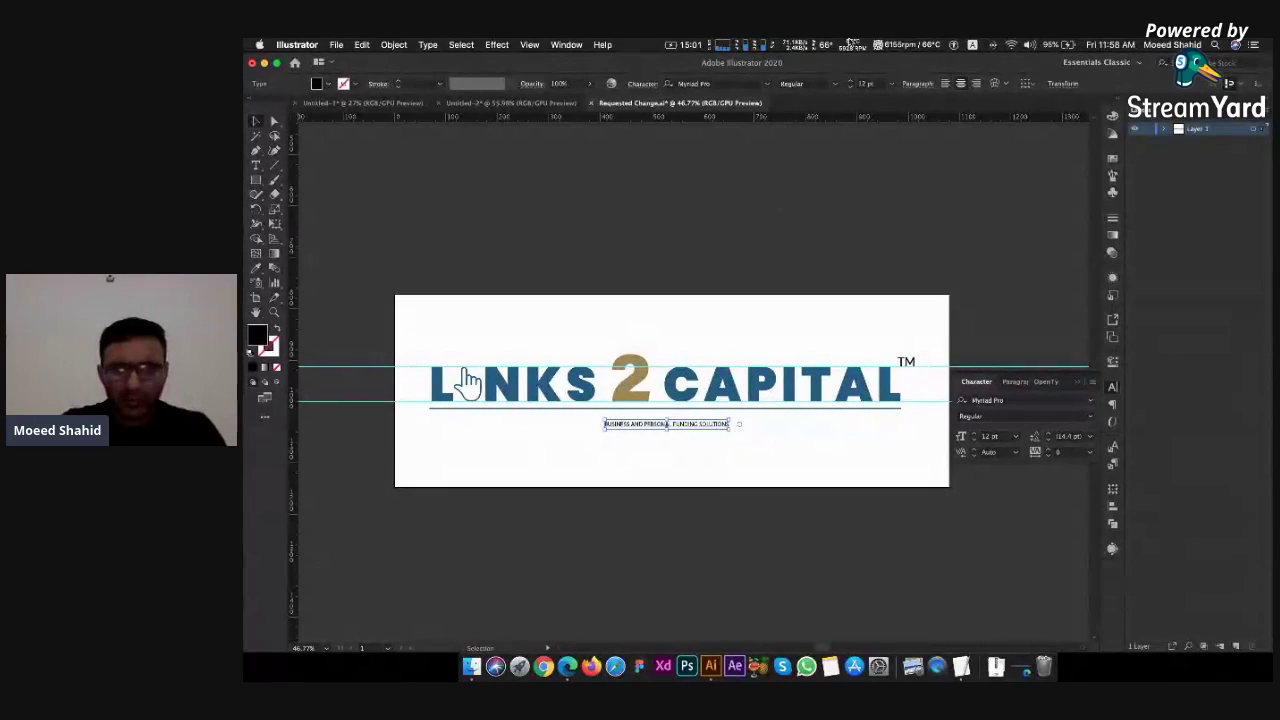
pyautogui.click(712, 83)
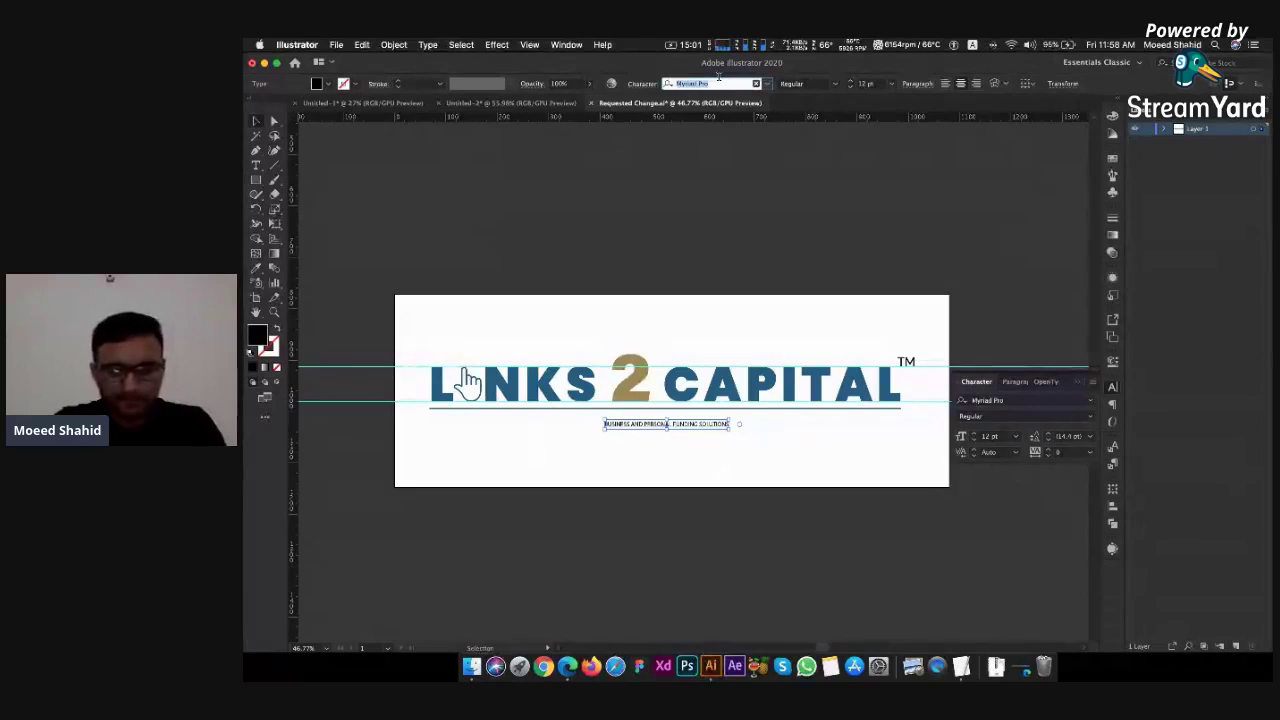
pyautogui.press('BackSpace')
pyautogui.write('avenir')
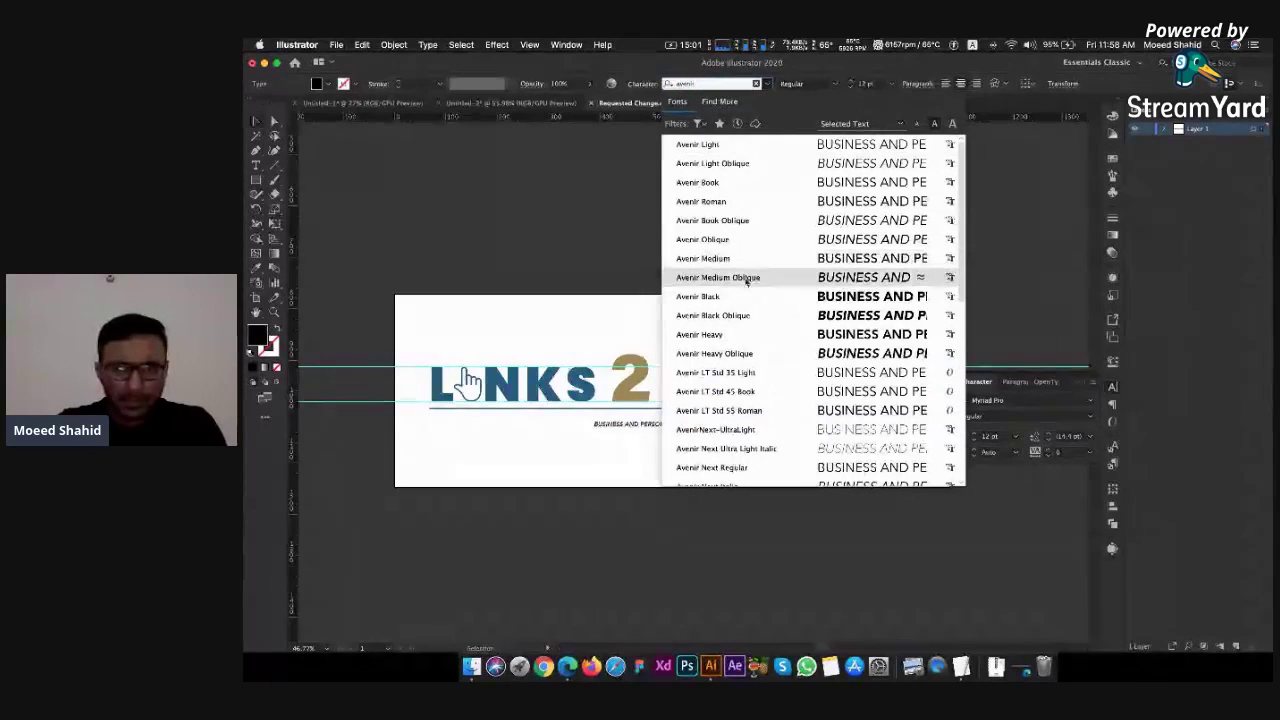
pyautogui.click(718, 258)
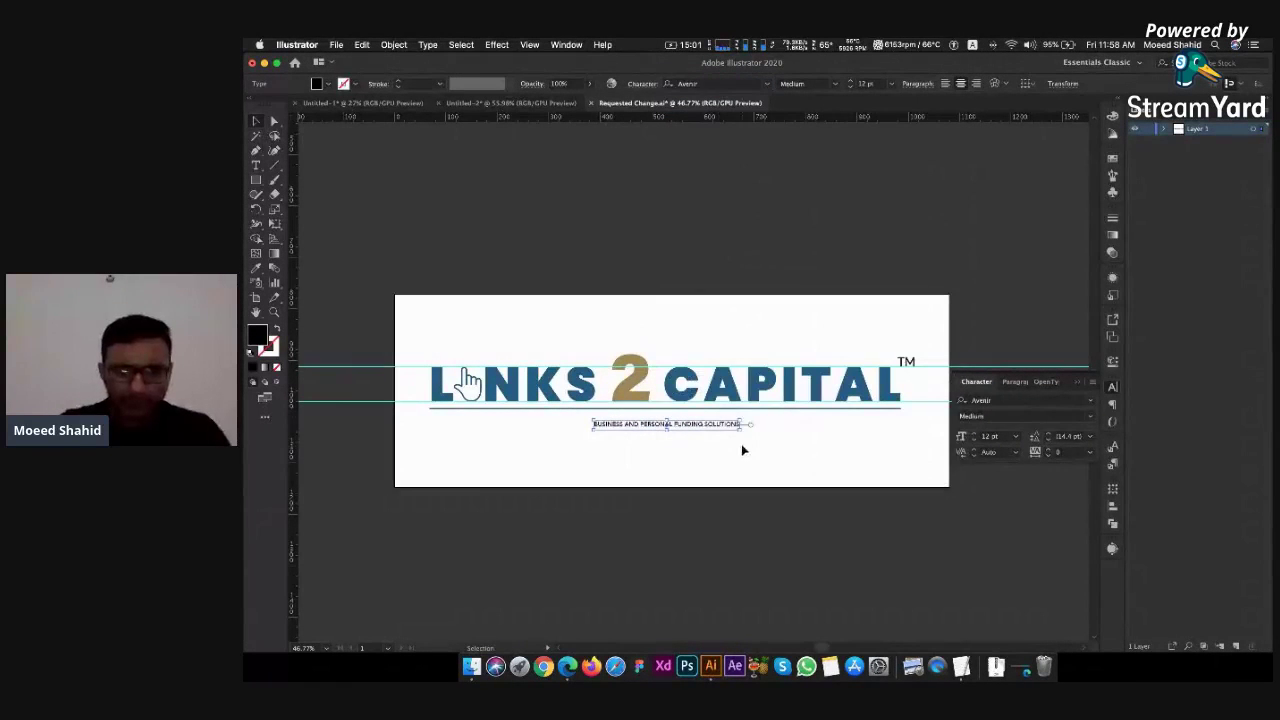
# Scale the tagline to the width of the logo name, about 38.7 pt, and move it slightly further below the line
pyautogui.moveTo(741, 430); pyautogui.dragTo(901, 469)
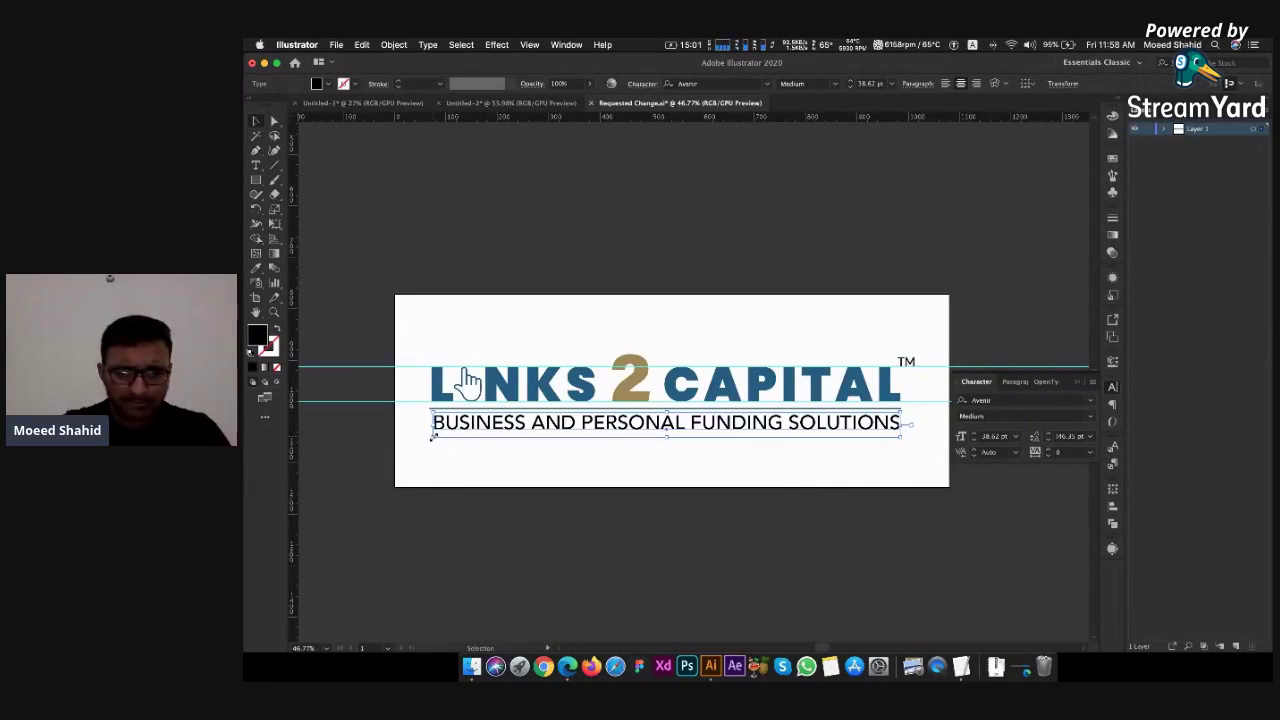
pyautogui.moveTo(431, 438); pyautogui.dragTo(431, 438)
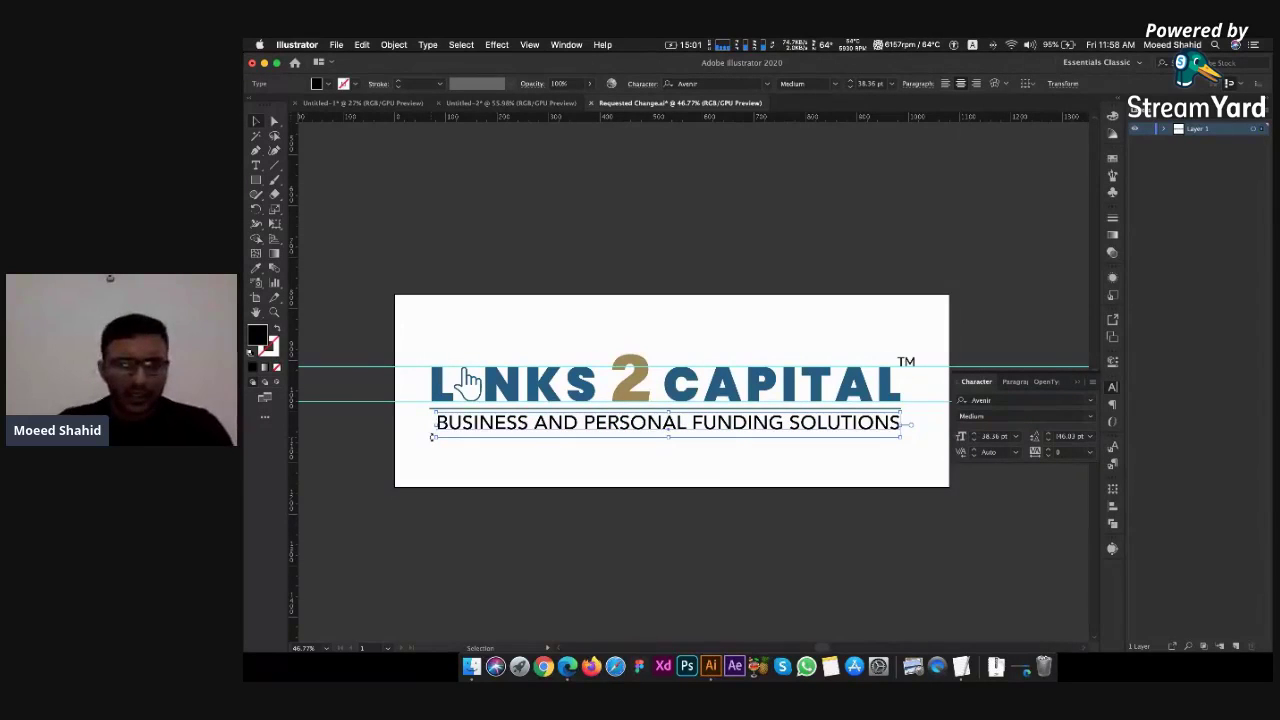
pyautogui.moveTo(433, 439); pyautogui.dragTo(430, 440)
pyautogui.click(534, 457)
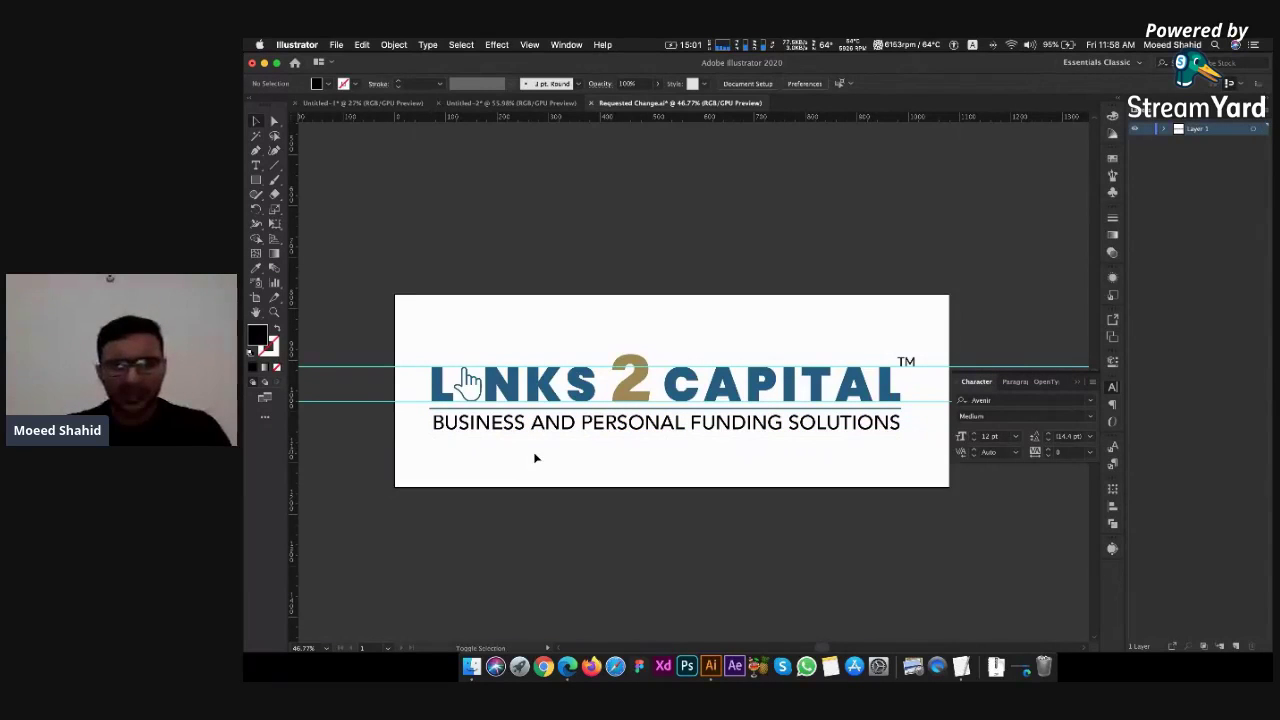
pyautogui.click(561, 434)
pyautogui.moveTo(561, 434); pyautogui.dragTo(562, 438)
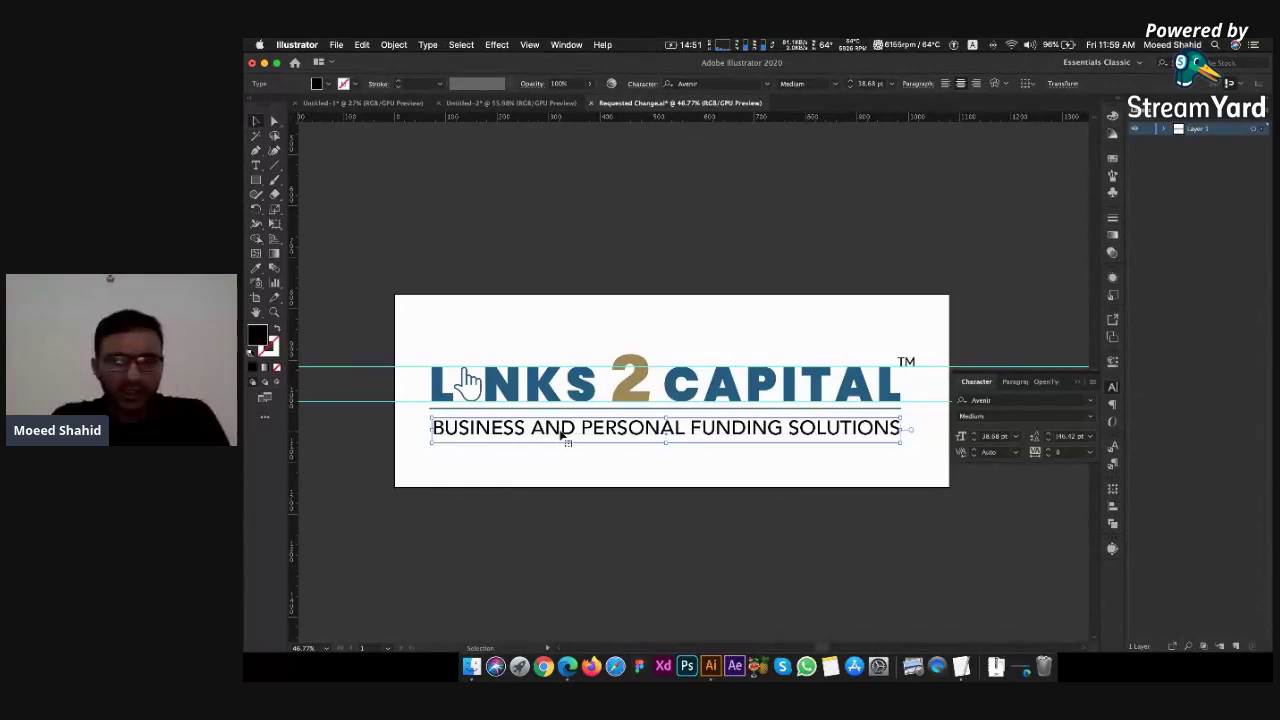
# Copy all of the tagline's text and delete its text object
pyautogui.doubleClick(560, 433)
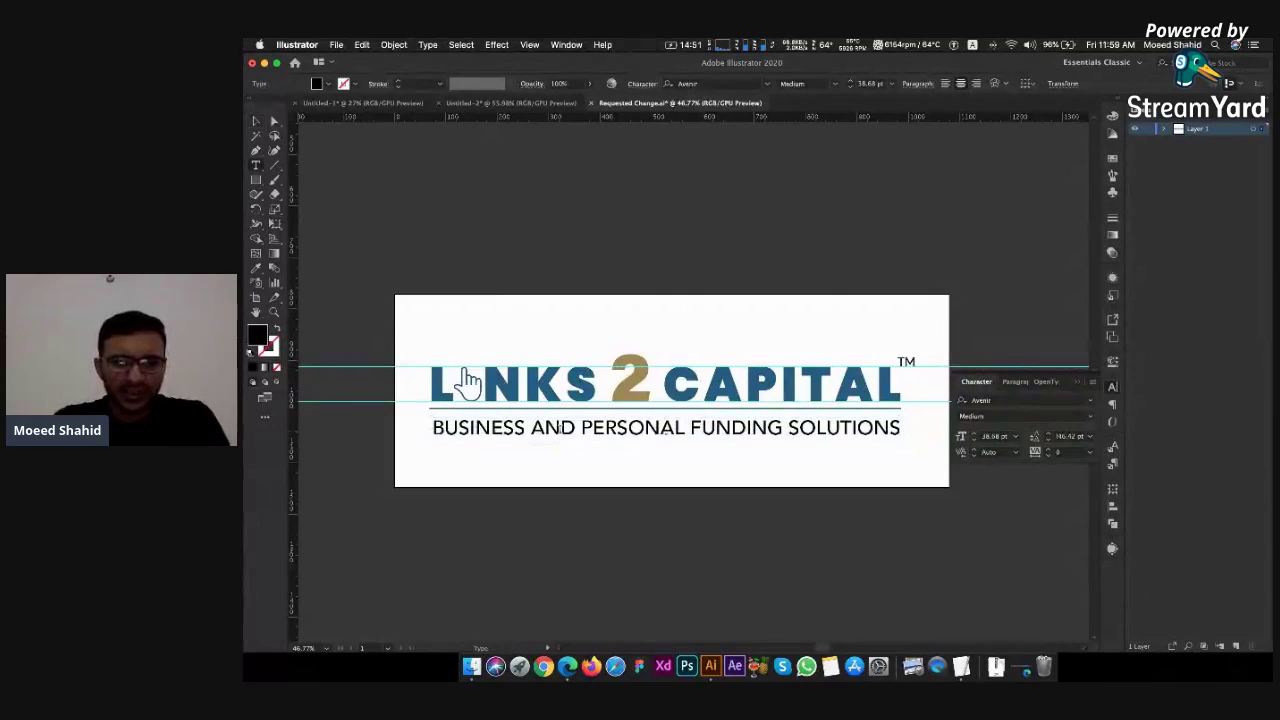
pyautogui.press('super+a')
pyautogui.press('super+c')
pyautogui.press('BackSpace')
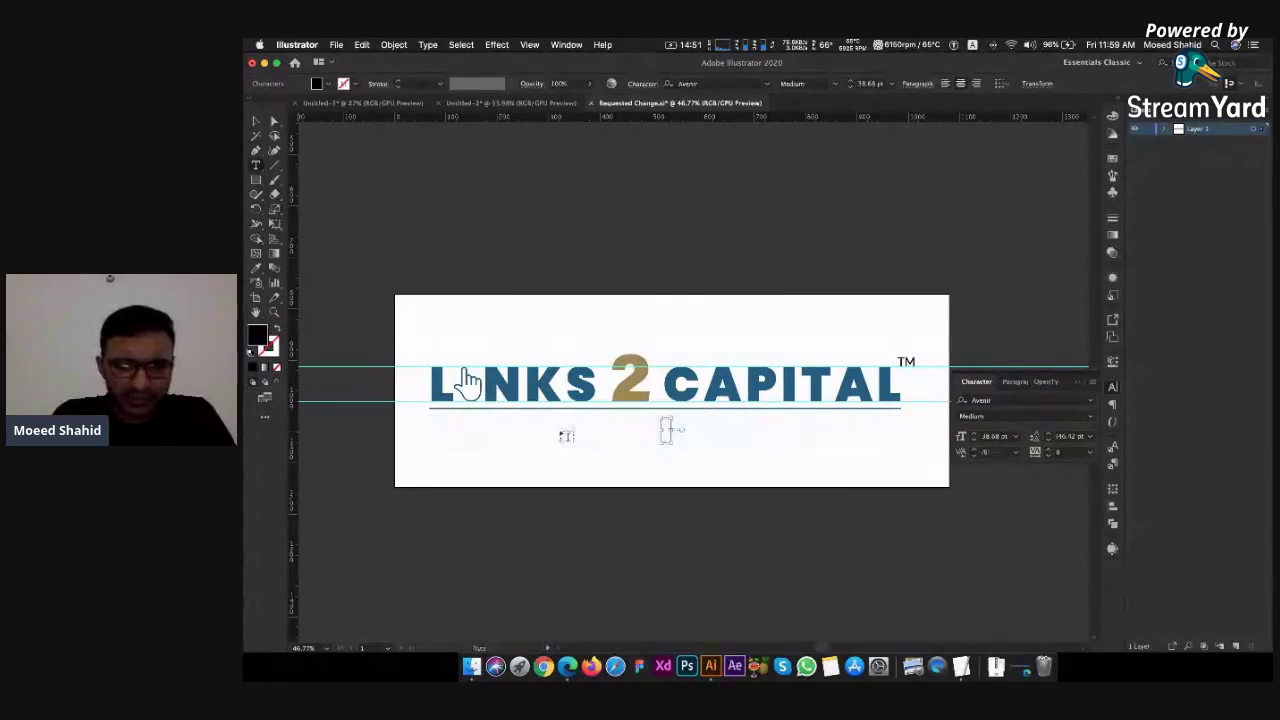
pyautogui.press('Escape')
pyautogui.press('Delete')
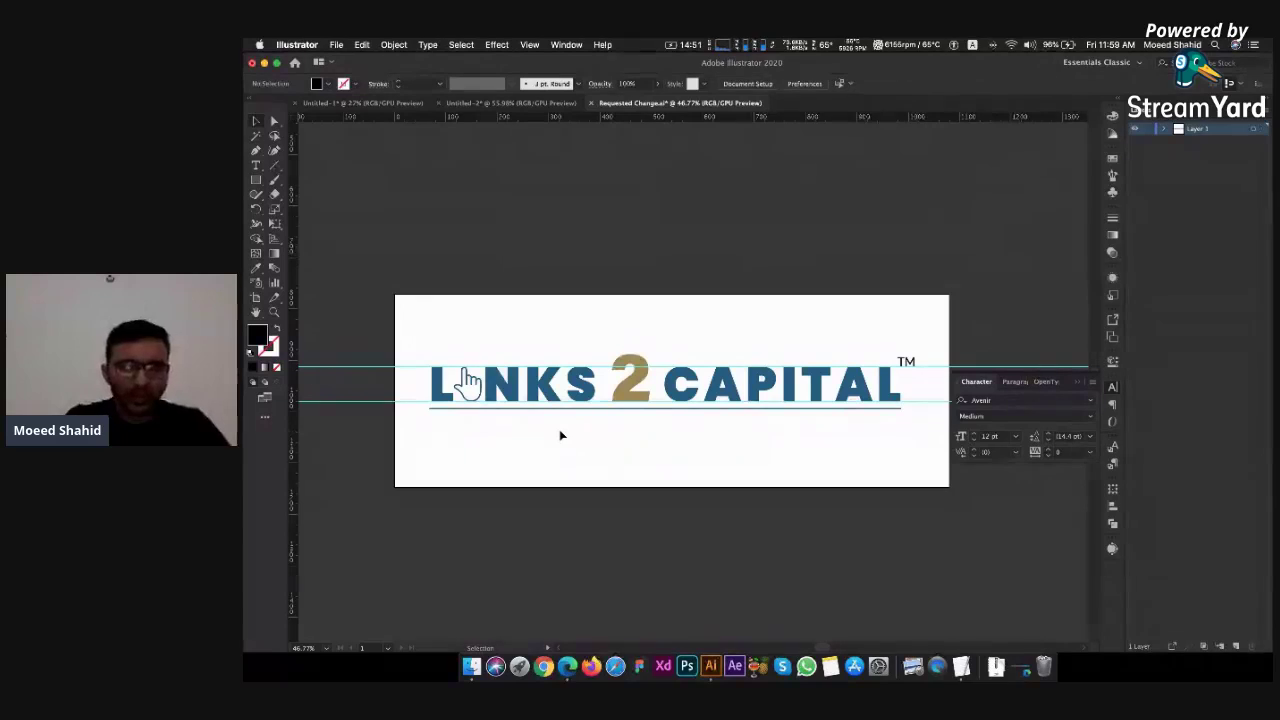
# Place a vertical ruler guide at the left end of the logo's line
pyautogui.click(257, 179)
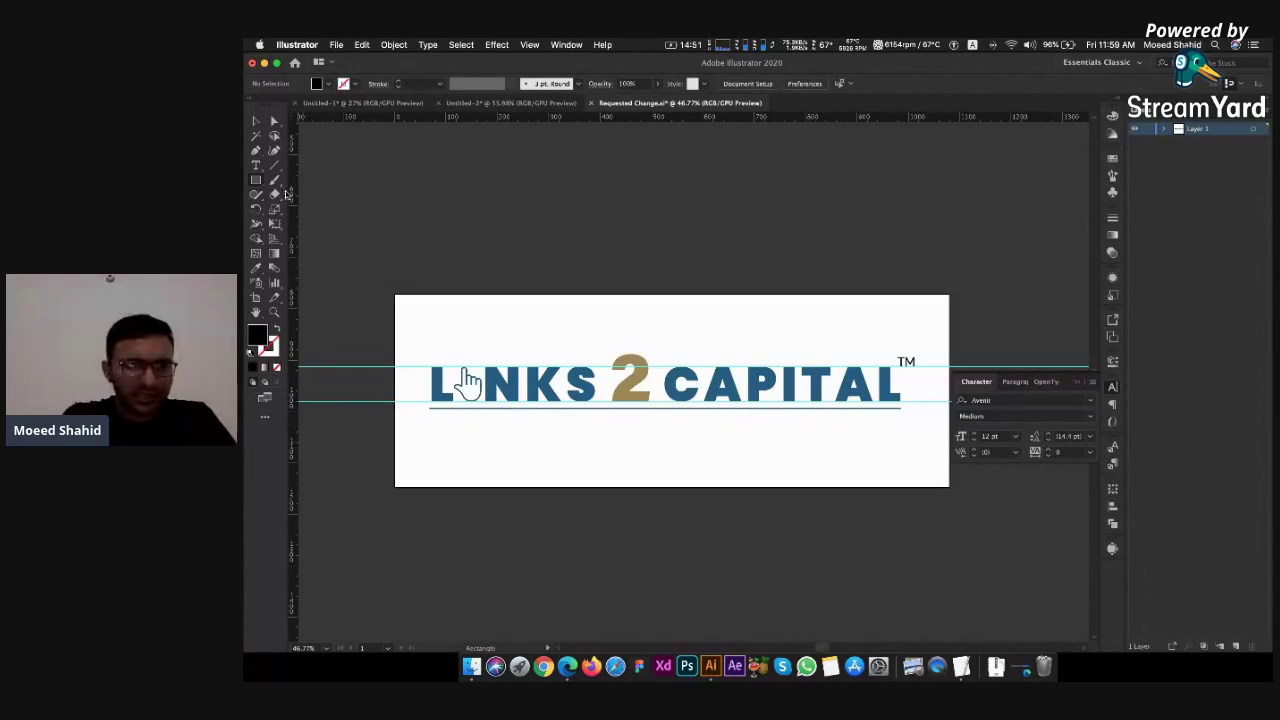
pyautogui.click(256, 165)
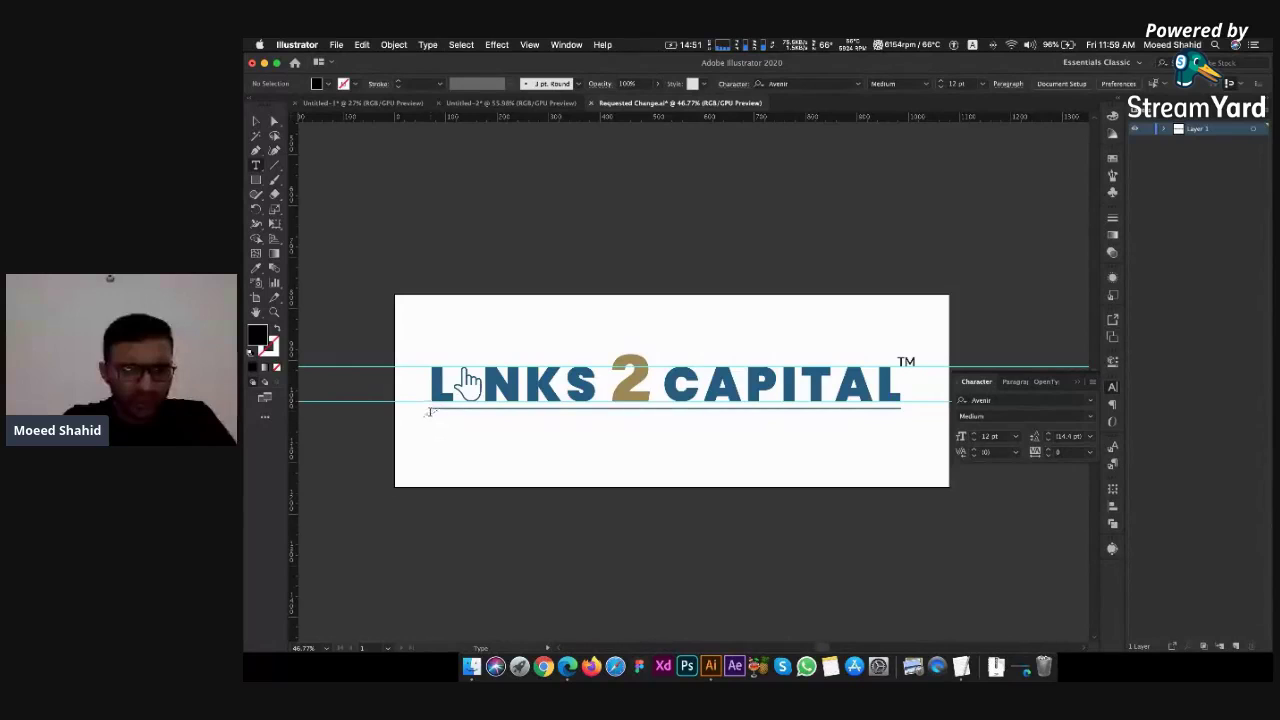
pyautogui.press('v')
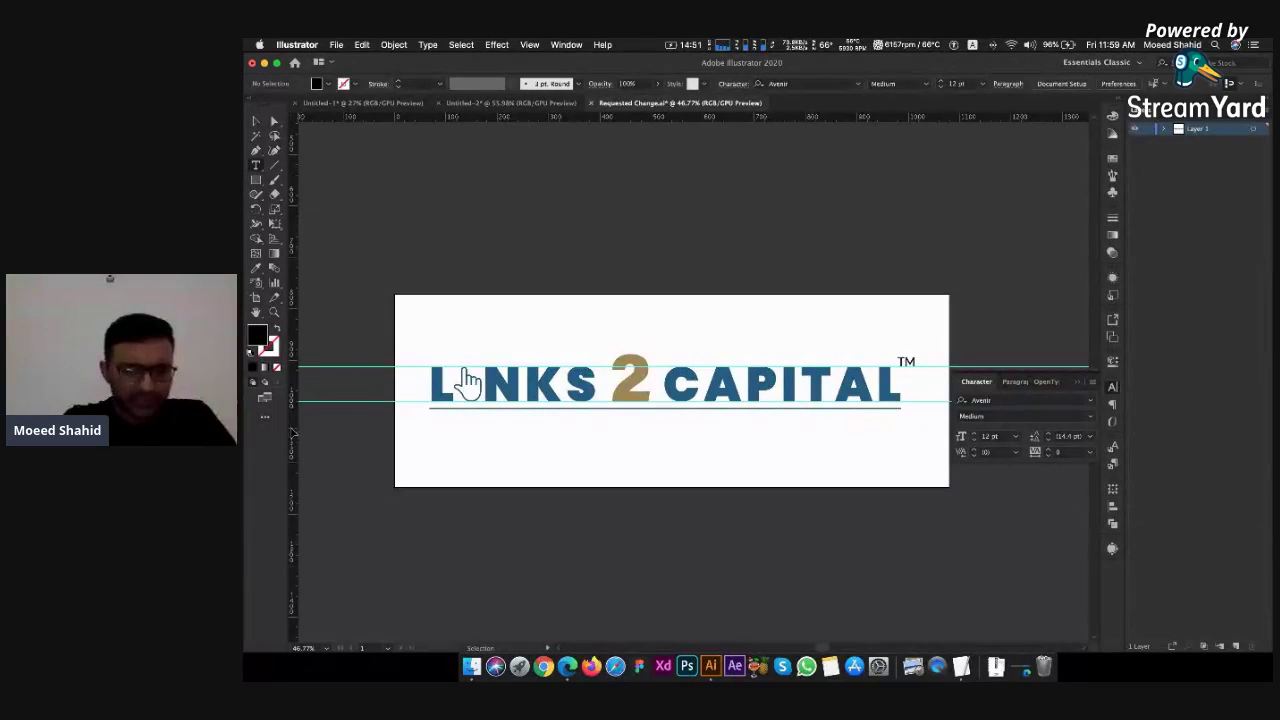
pyautogui.moveTo(397, 432); pyautogui.dragTo(431, 436)
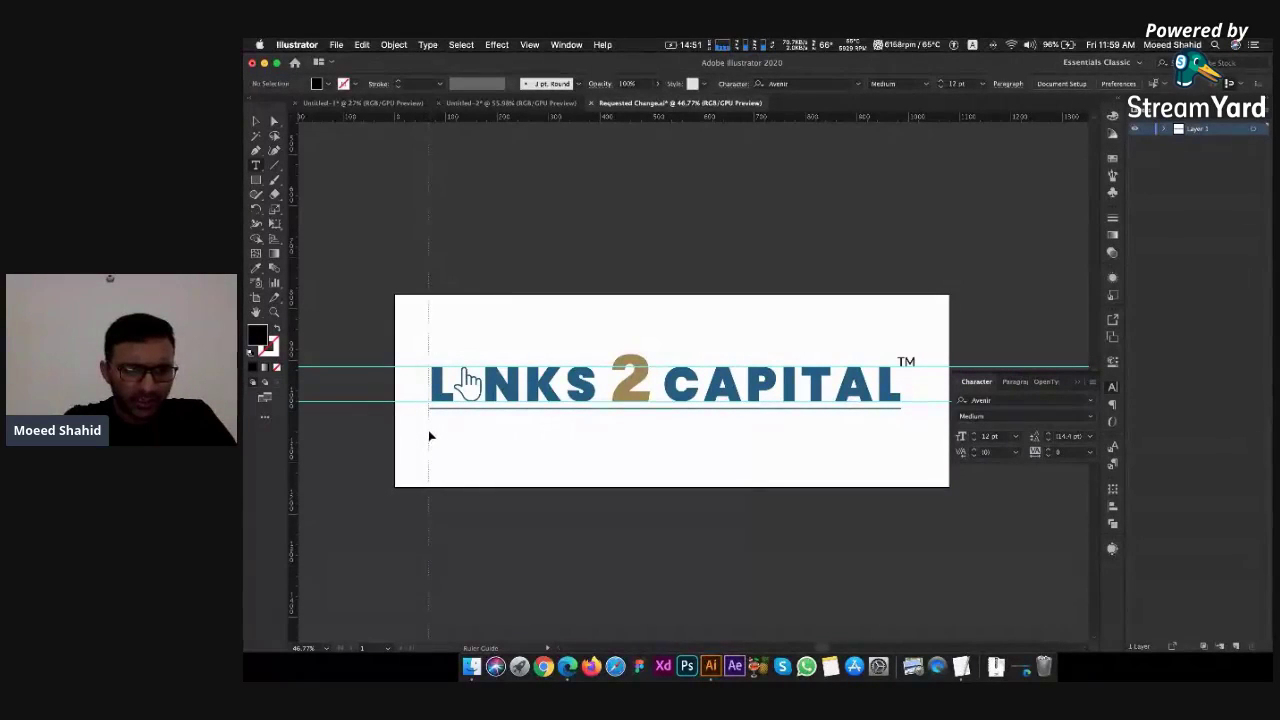
pyautogui.press('t')
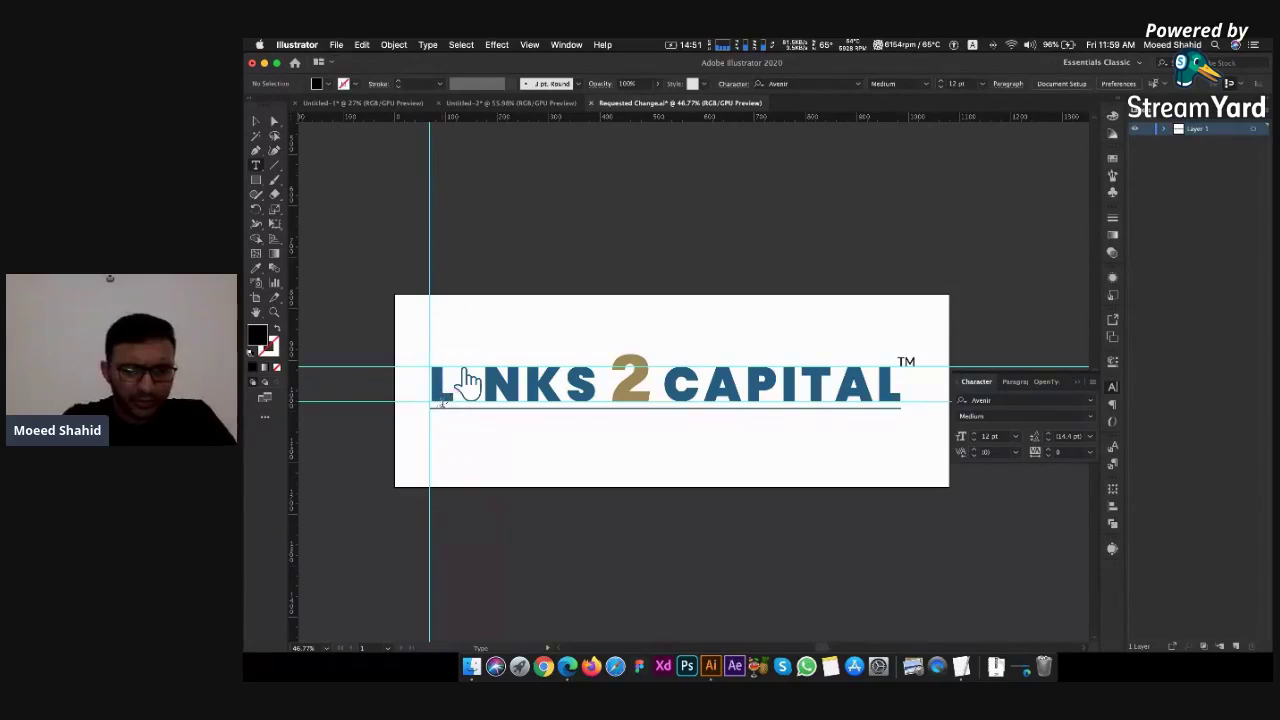
pyautogui.press('v')
# Unlock the guides, fine-tune the left vertical guide and place a second one at the right end of the logo's line
pyautogui.click(451, 409)
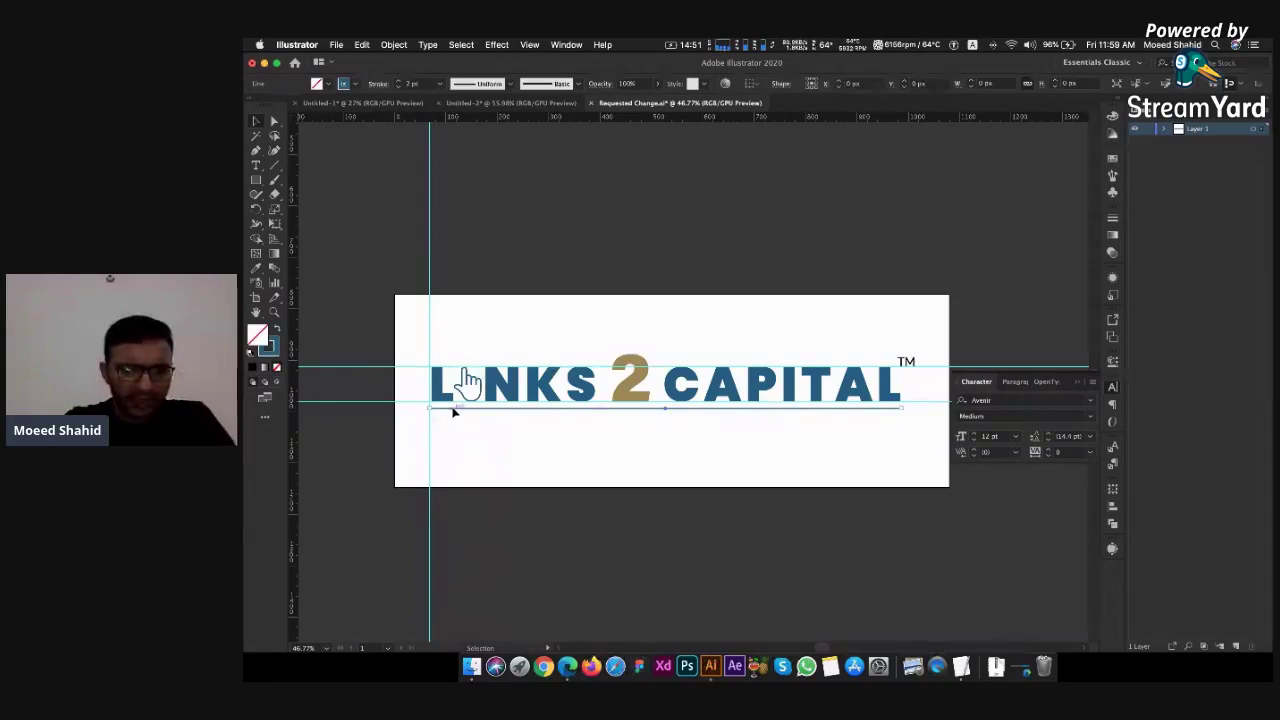
pyautogui.click(404, 438)
pyautogui.rightClick(467, 442)
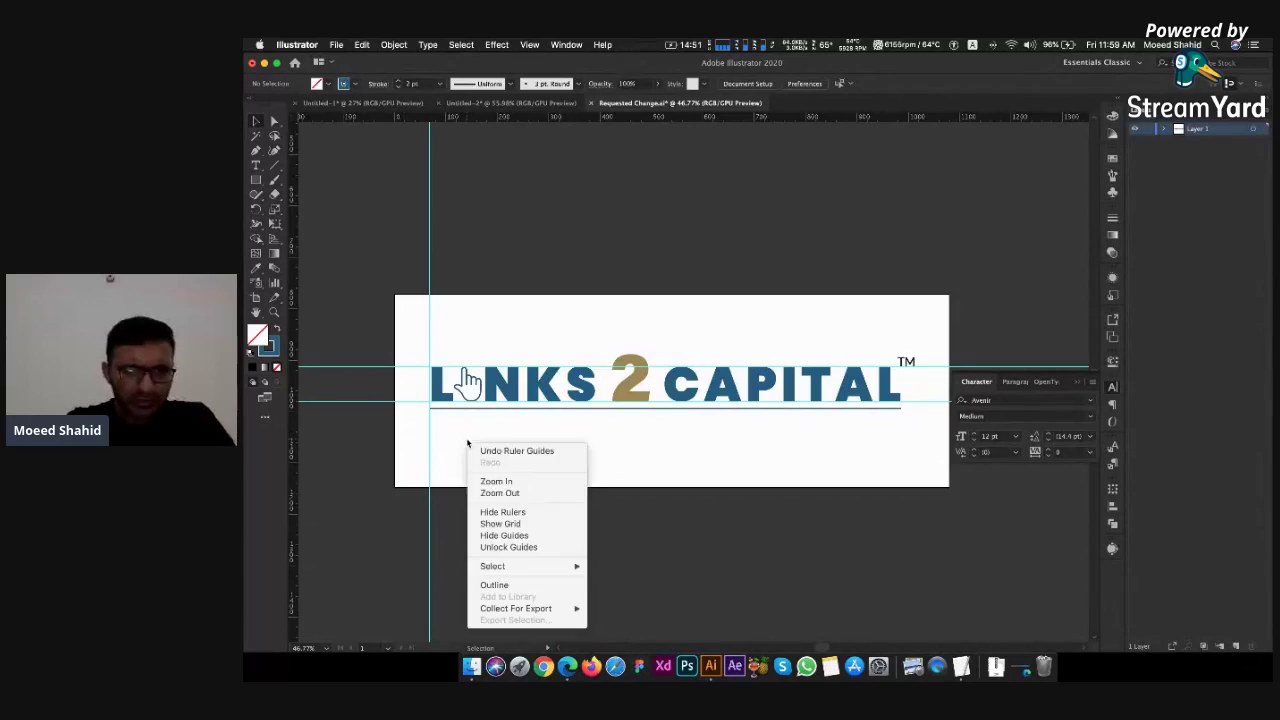
pyautogui.click(505, 547)
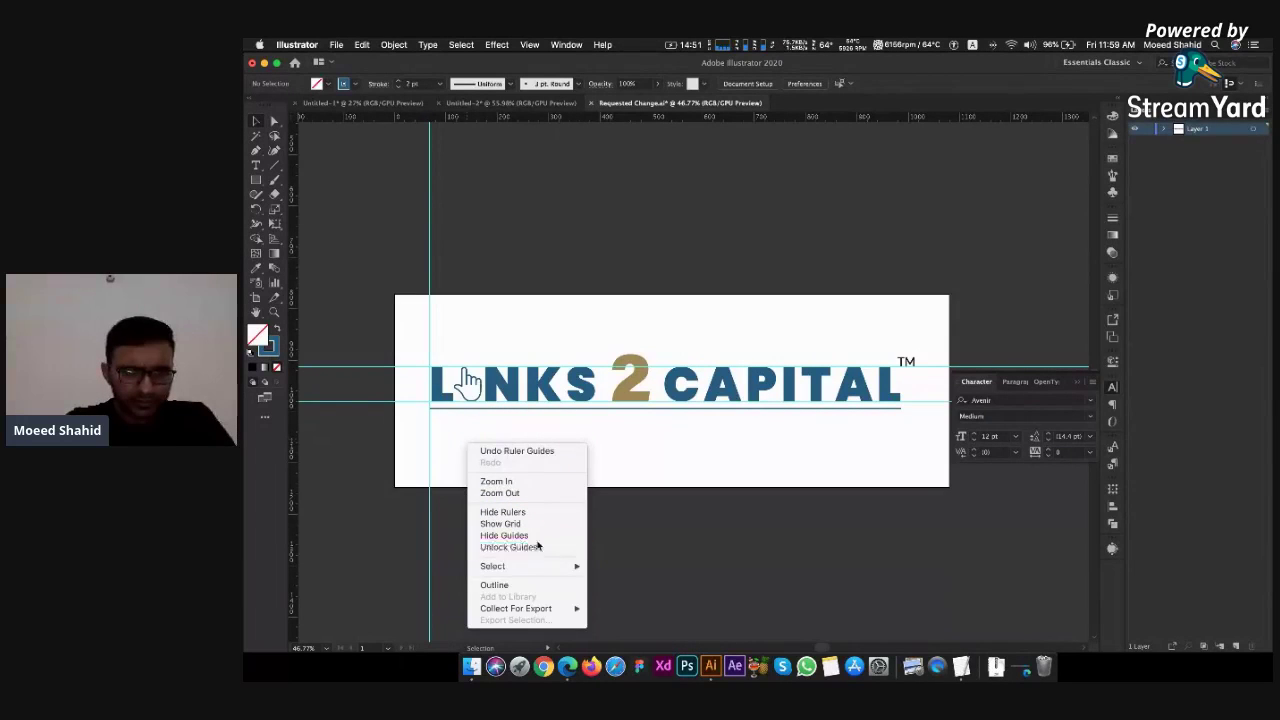
pyautogui.moveTo(428, 458); pyautogui.dragTo(430, 456)
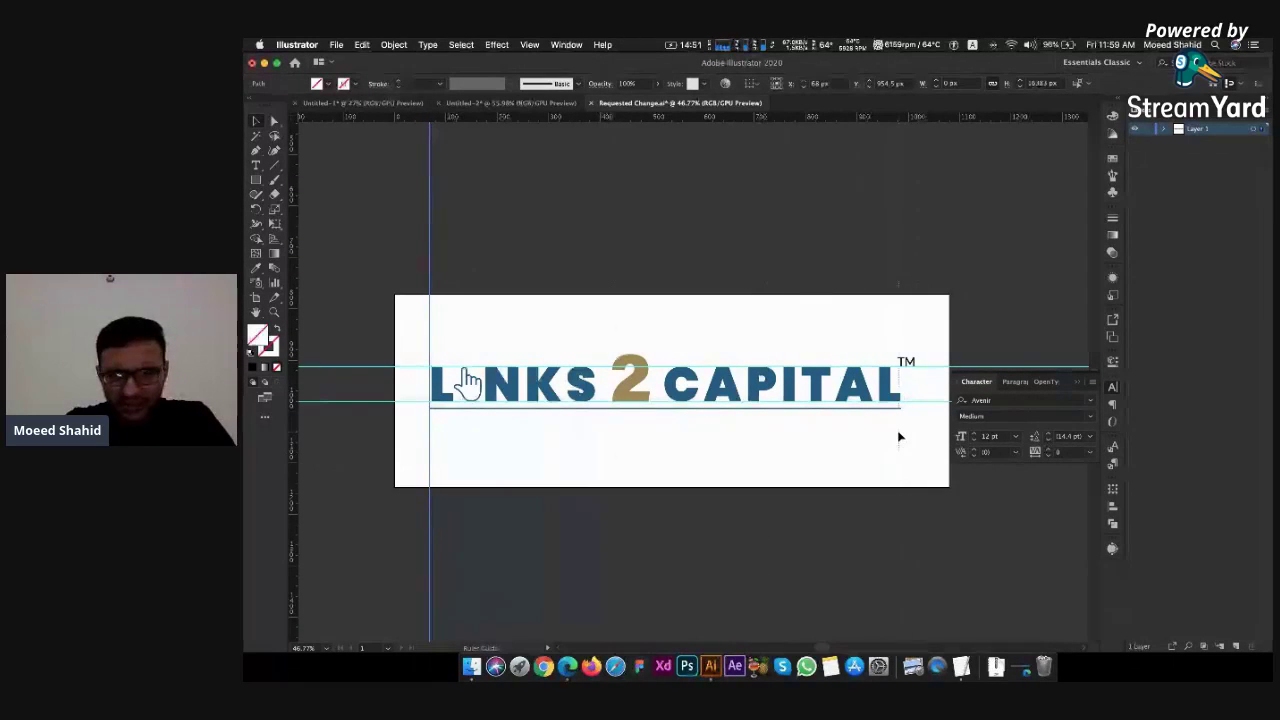
pyautogui.moveTo(901, 437); pyautogui.dragTo(902, 437)
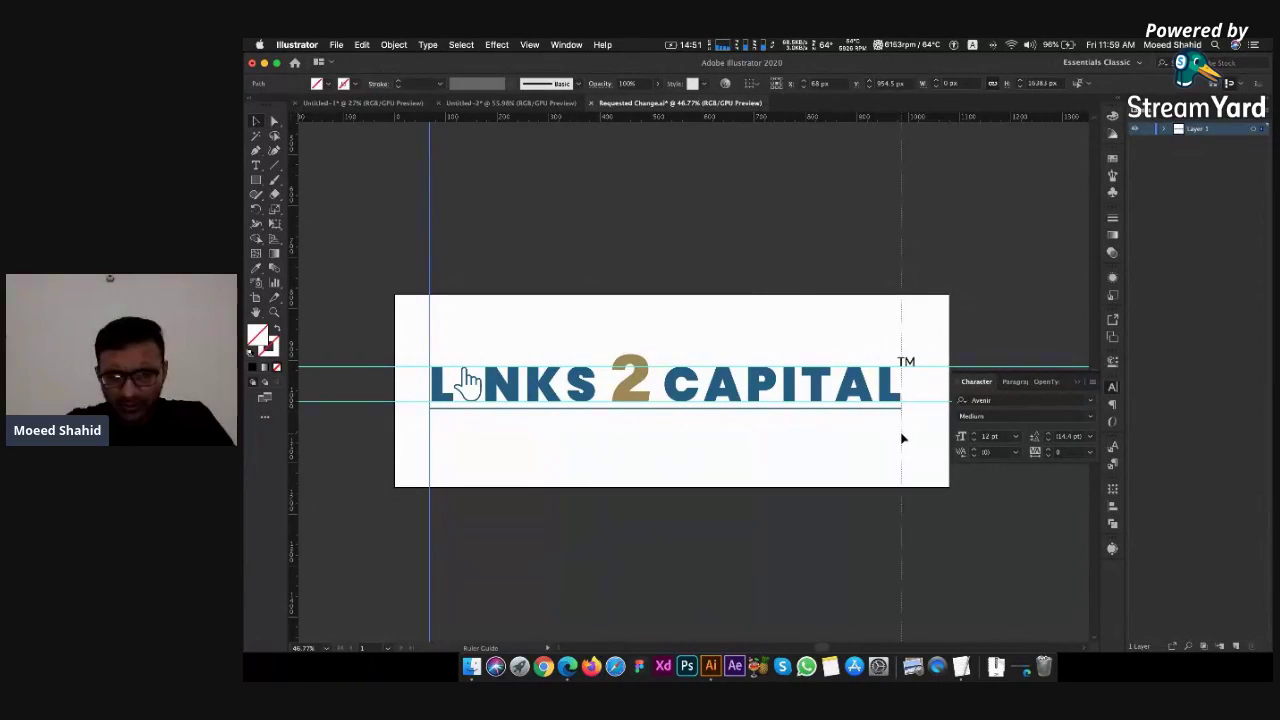
# Draw an area text box below the line between the two vertical guides, paste the copied tagline and enter its text for editing
pyautogui.click(256, 165)
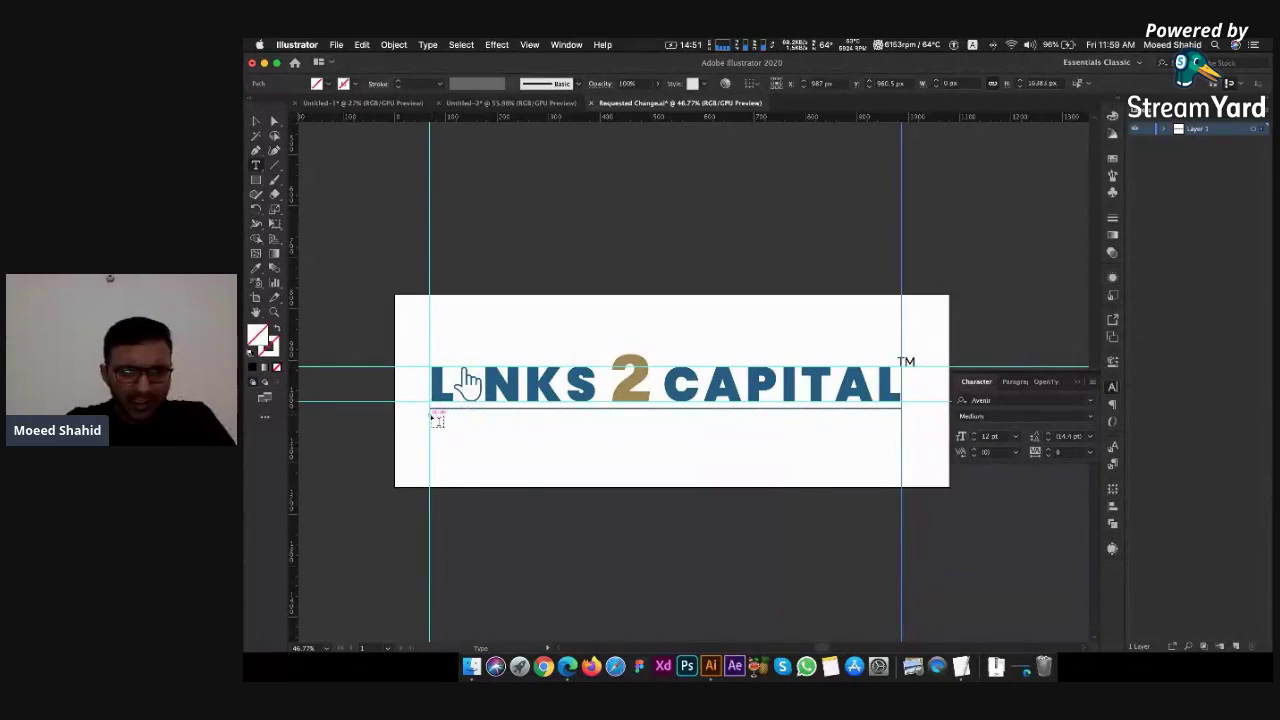
pyautogui.moveTo(437, 421); pyautogui.dragTo(901, 437)
pyautogui.press('super+v')
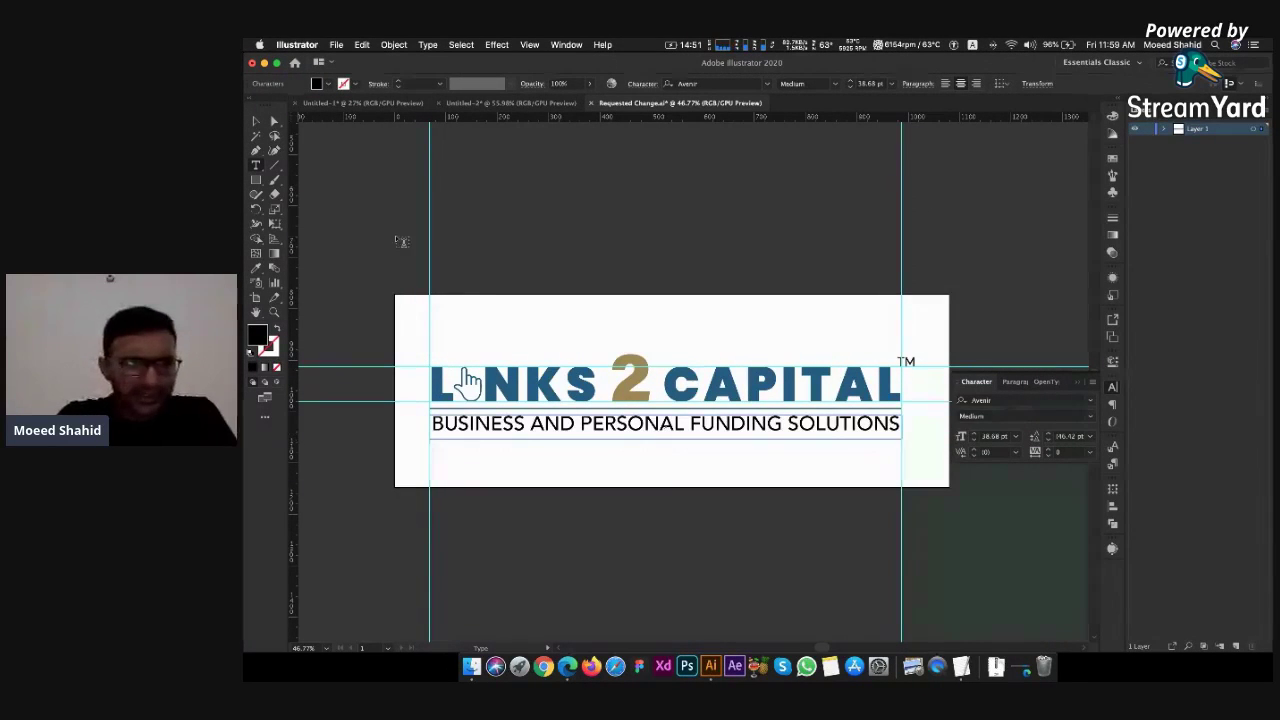
pyautogui.click(258, 121)
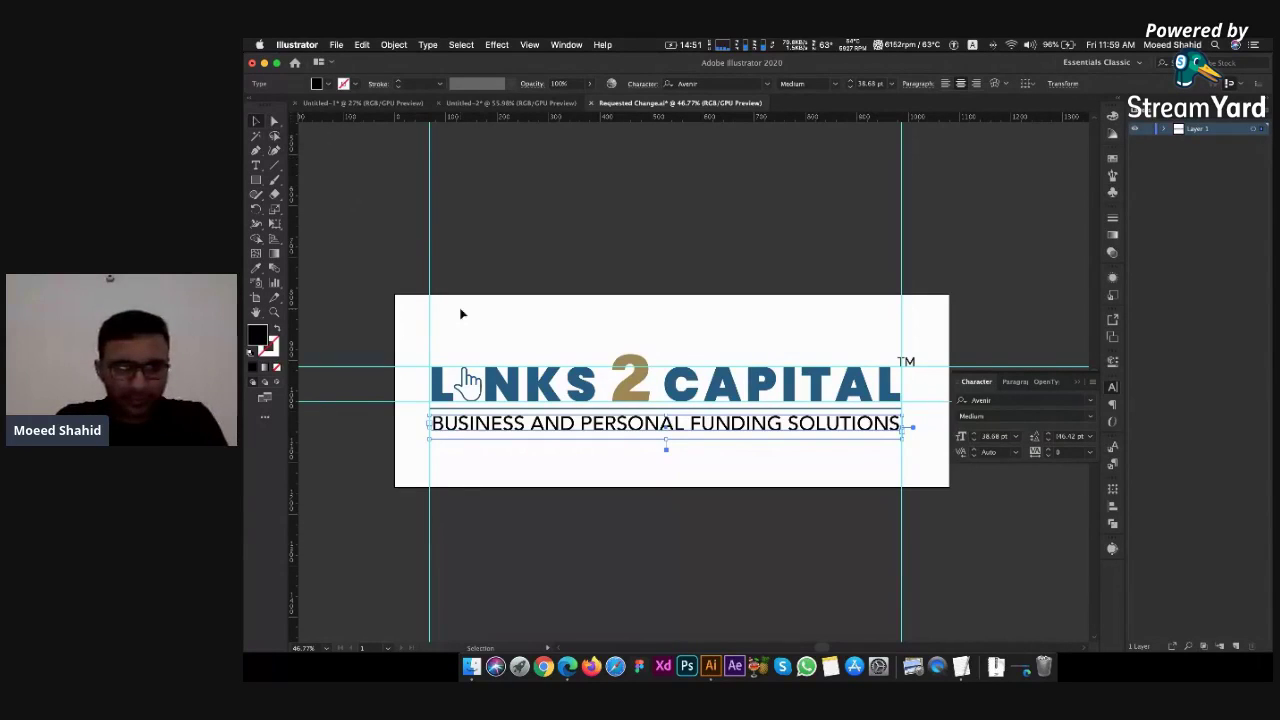
pyautogui.doubleClick(680, 423)
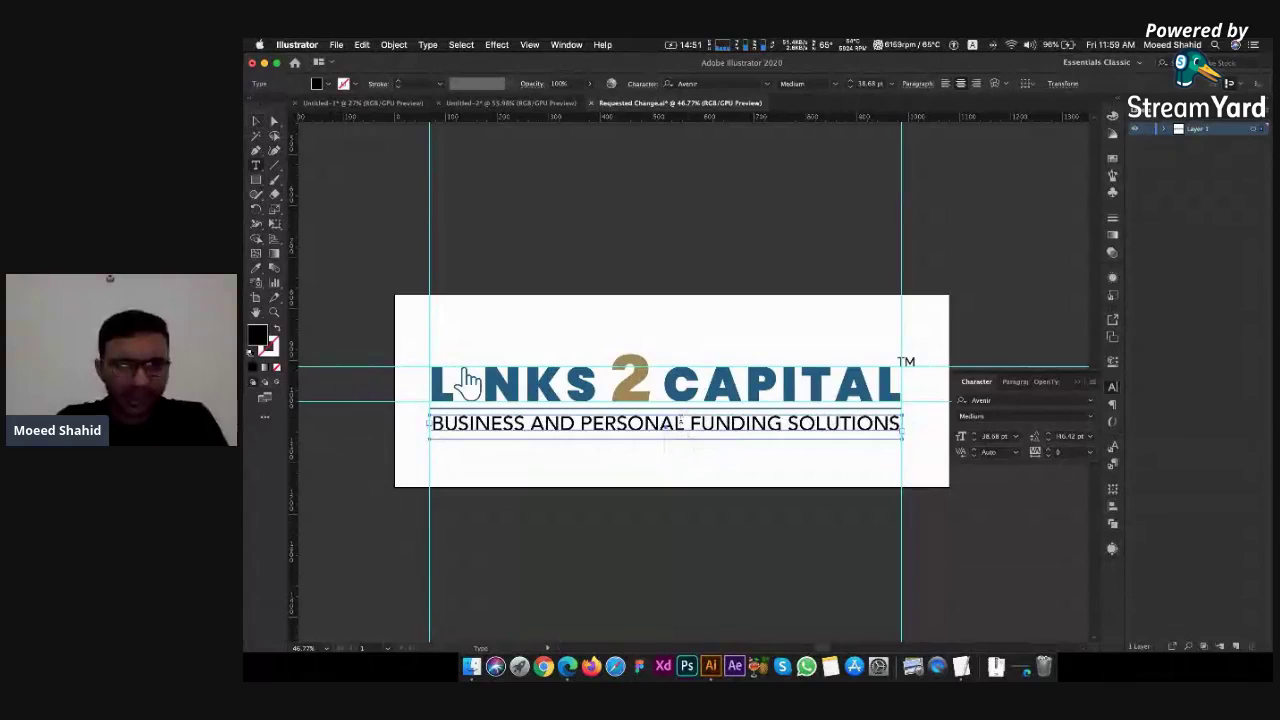
# Set all of the tagline's text to a 25 pt font size with Auto leading
pyautogui.press('super+a')
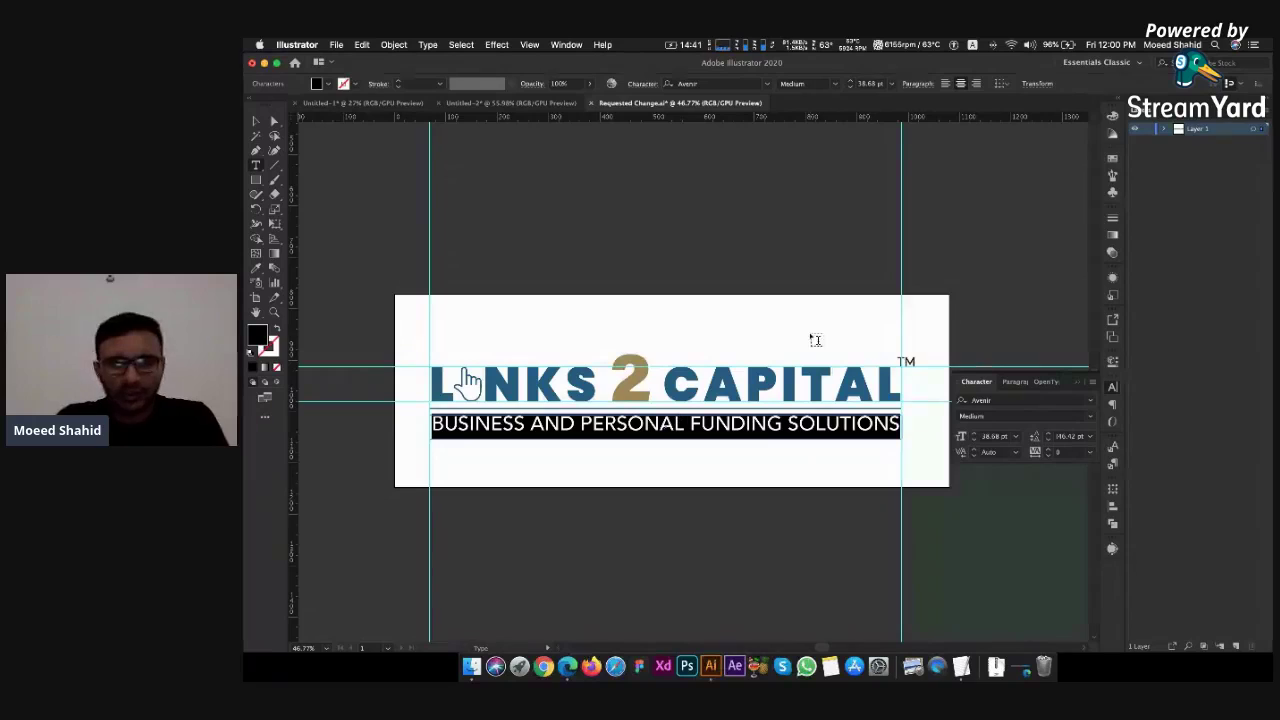
pyautogui.click(872, 83)
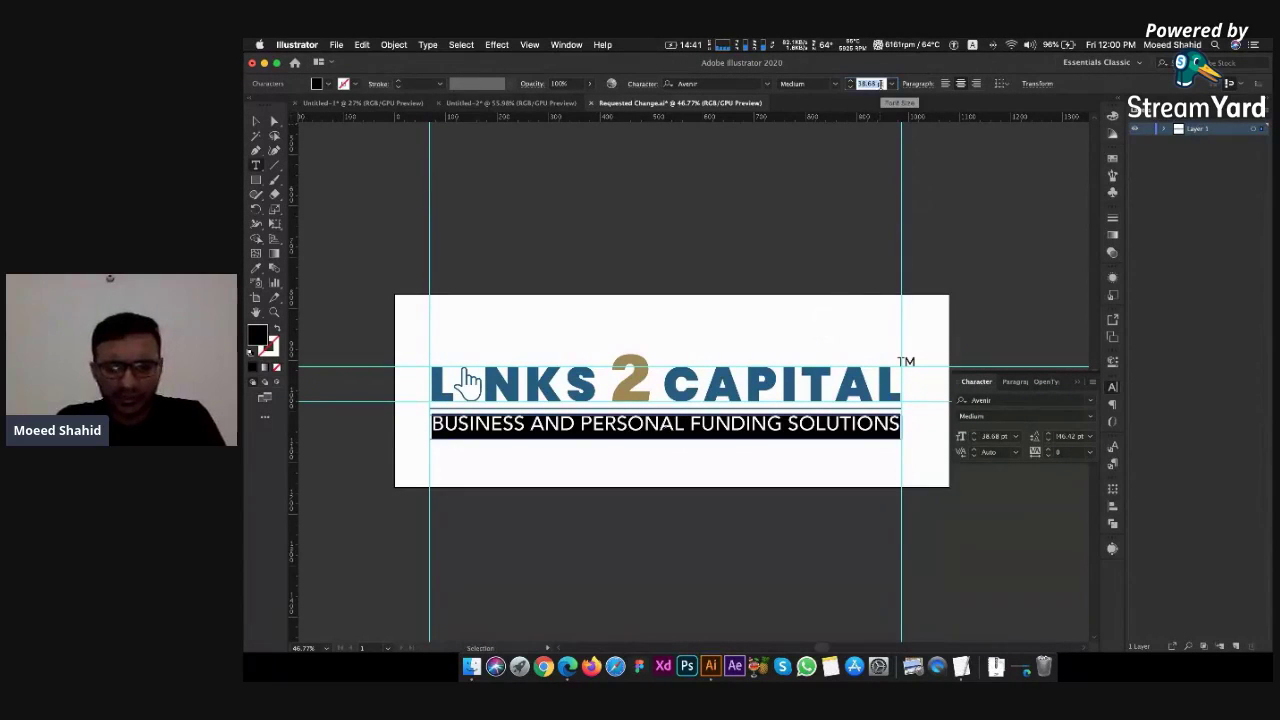
pyautogui.write('25')
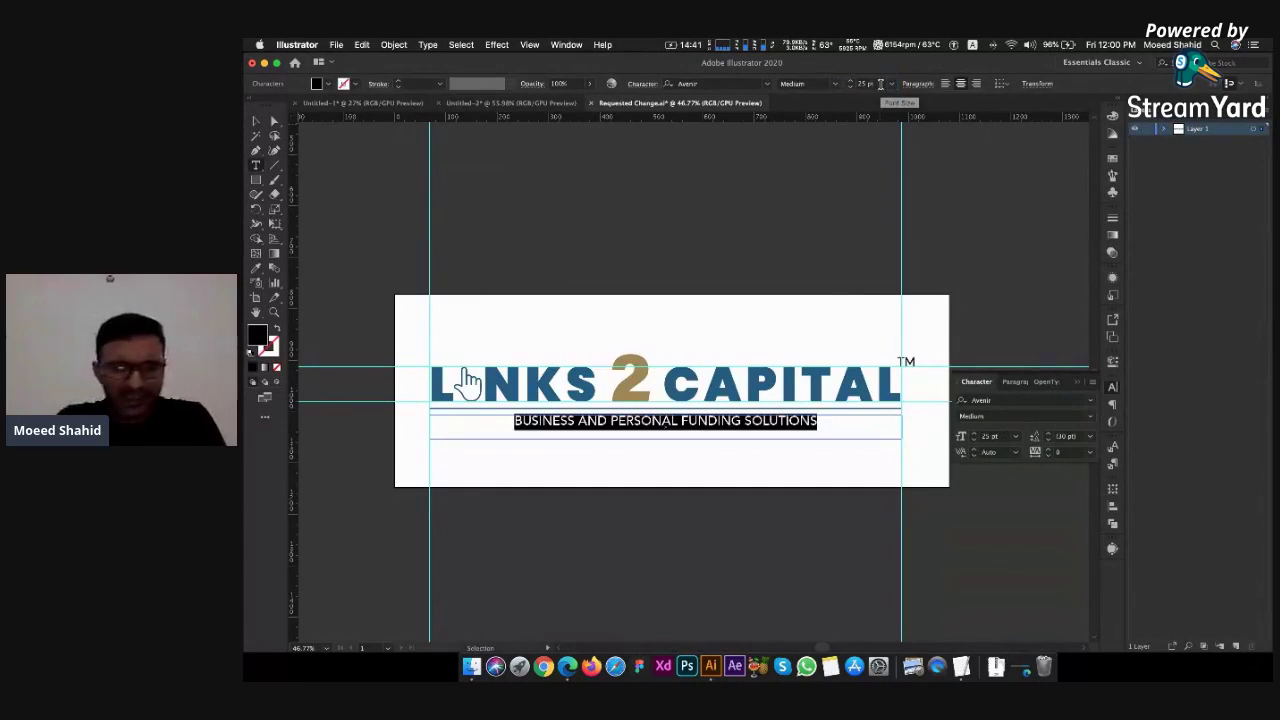
pyautogui.press('Return')
pyautogui.click(256, 121)
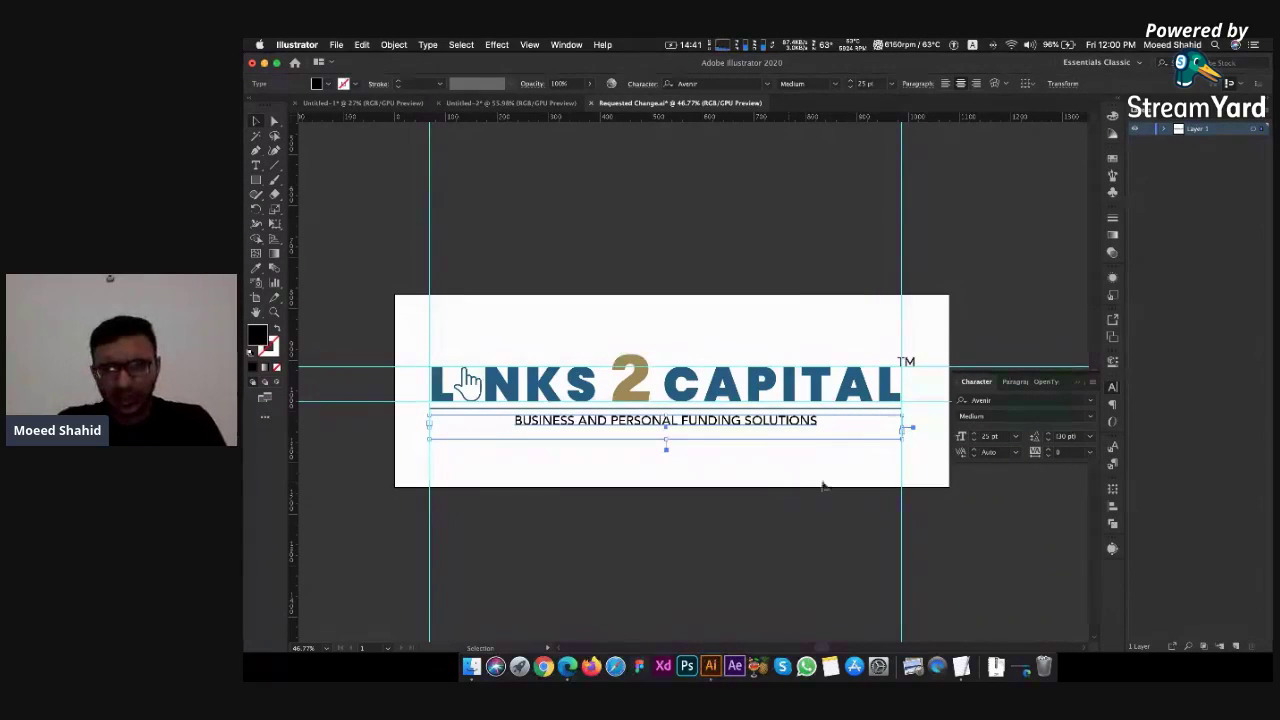
pyautogui.click(1090, 436)
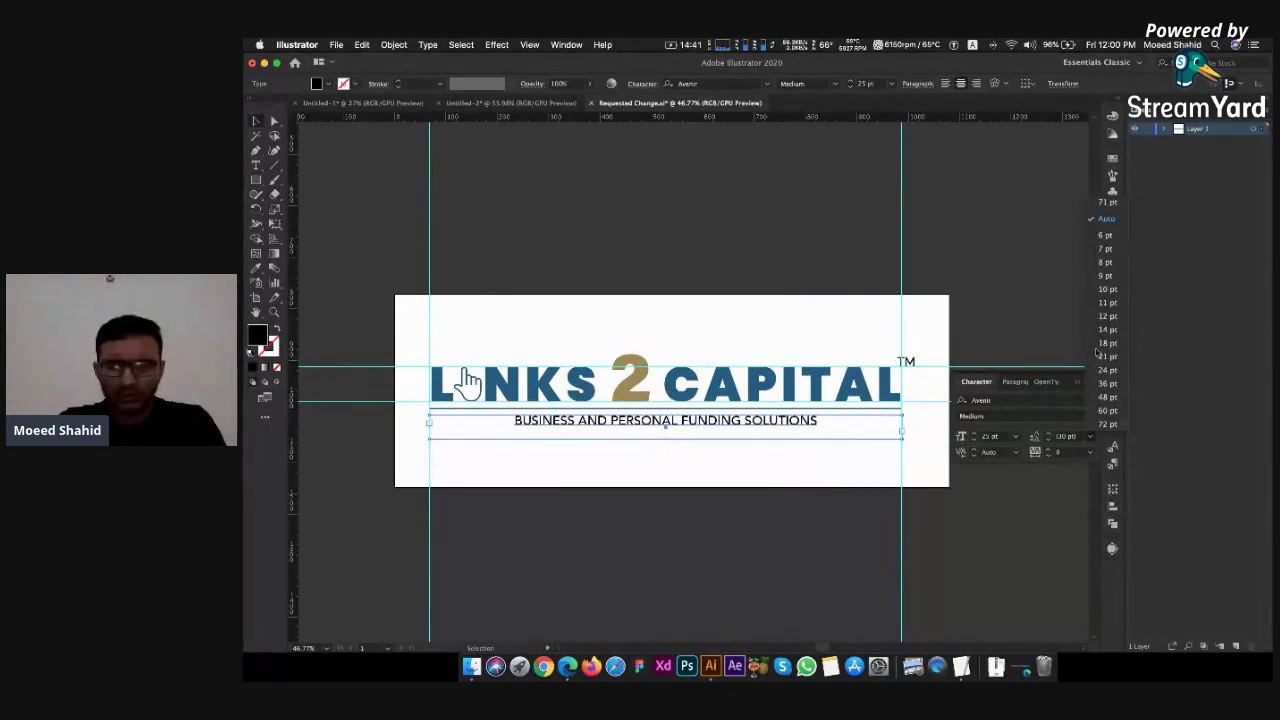
pyautogui.click(1106, 218)
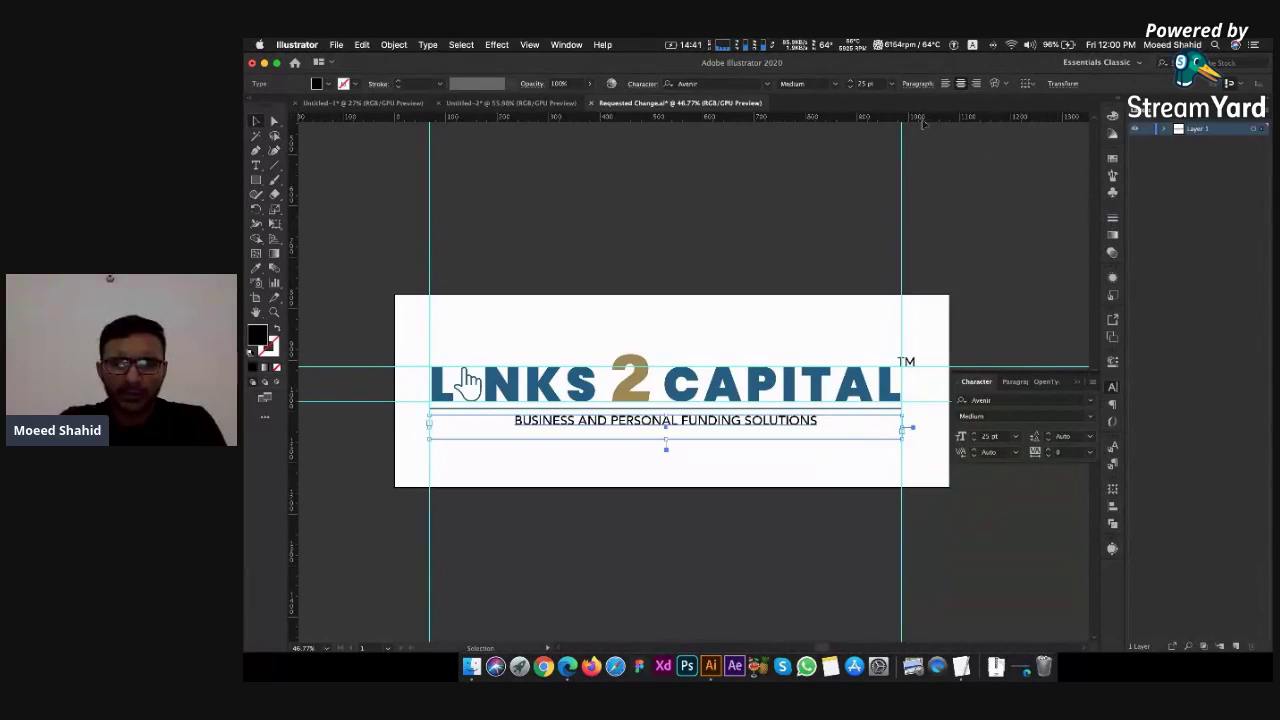
# Try the tagline at 27 pt and 21 pt, ending with the font size at 25 pt
pyautogui.click(876, 84)
pyautogui.press('Up')
pyautogui.press('Up')
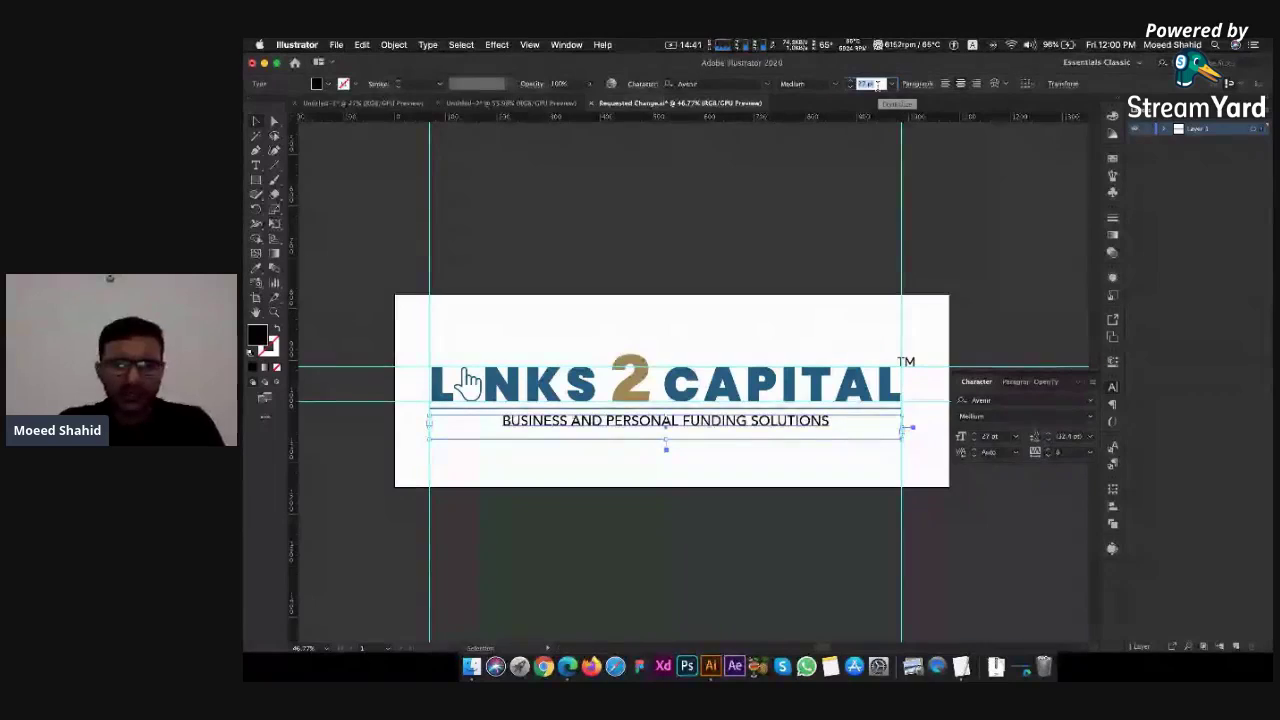
pyautogui.press('Down')
pyautogui.press('Down')
pyautogui.press('Down')
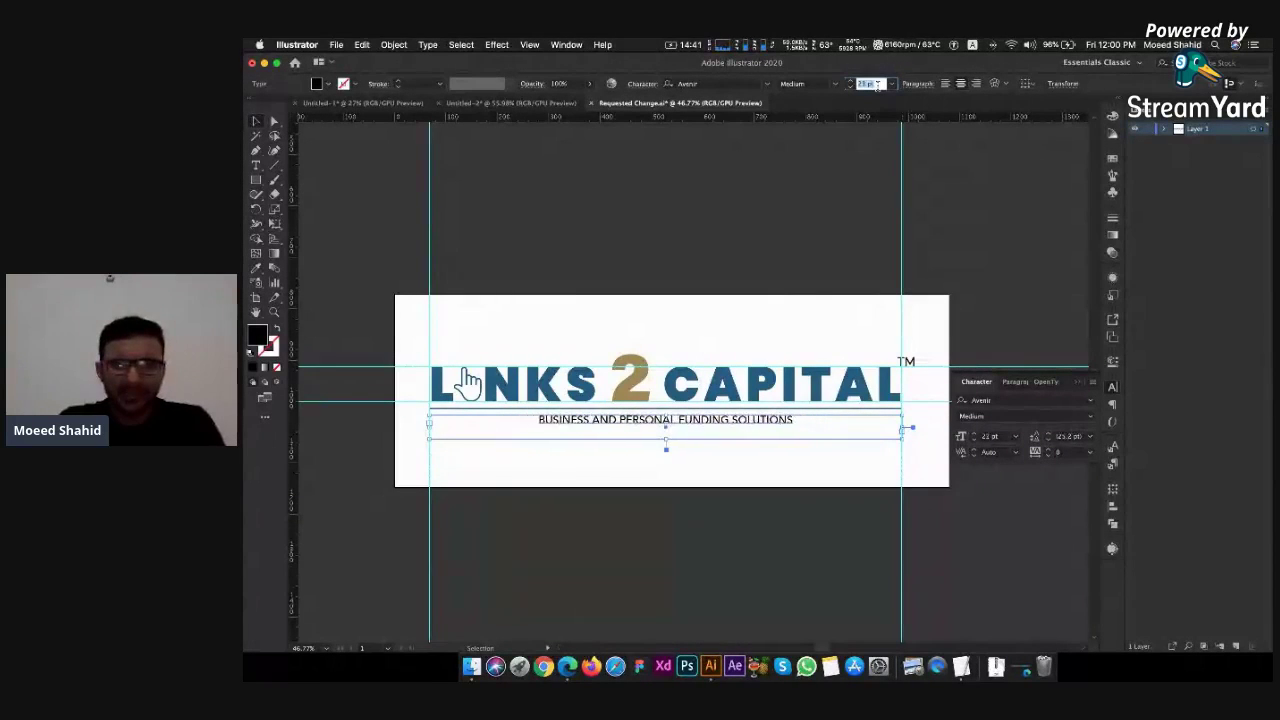
pyautogui.press('Up')
pyautogui.press('Up')
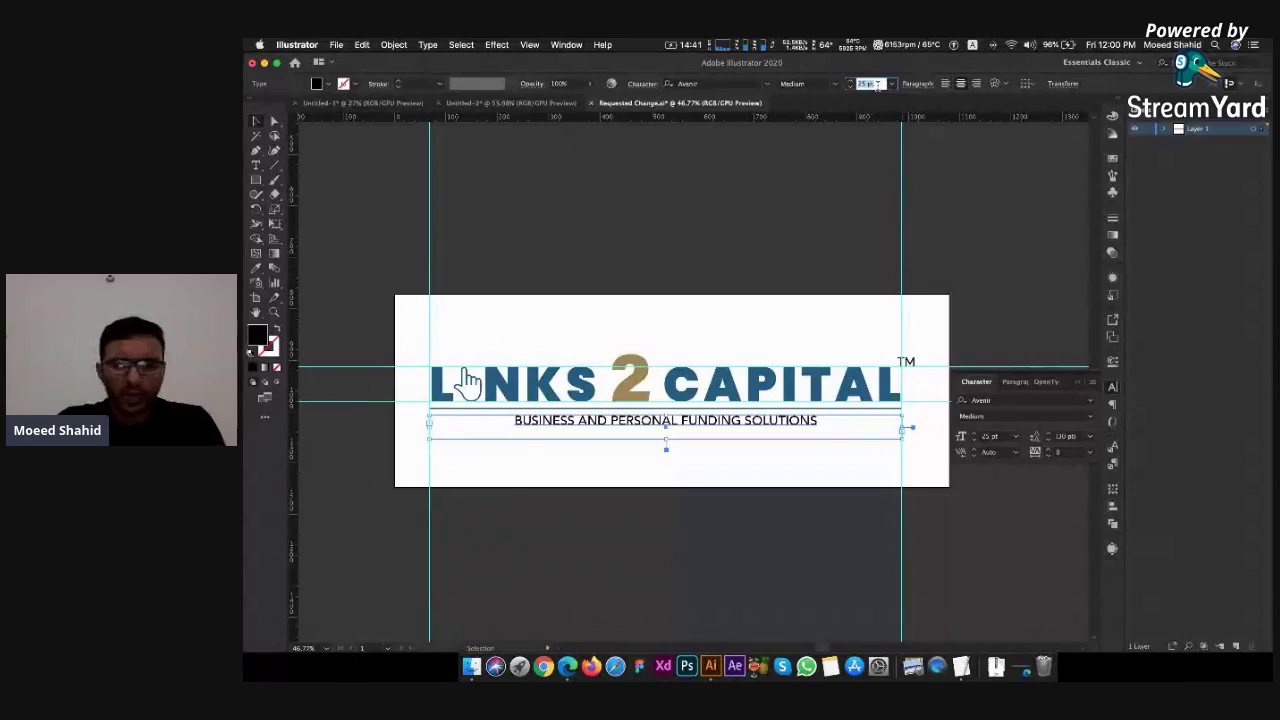
# Increase the tagline's tracking gradually to 100
pyautogui.click(1062, 452)
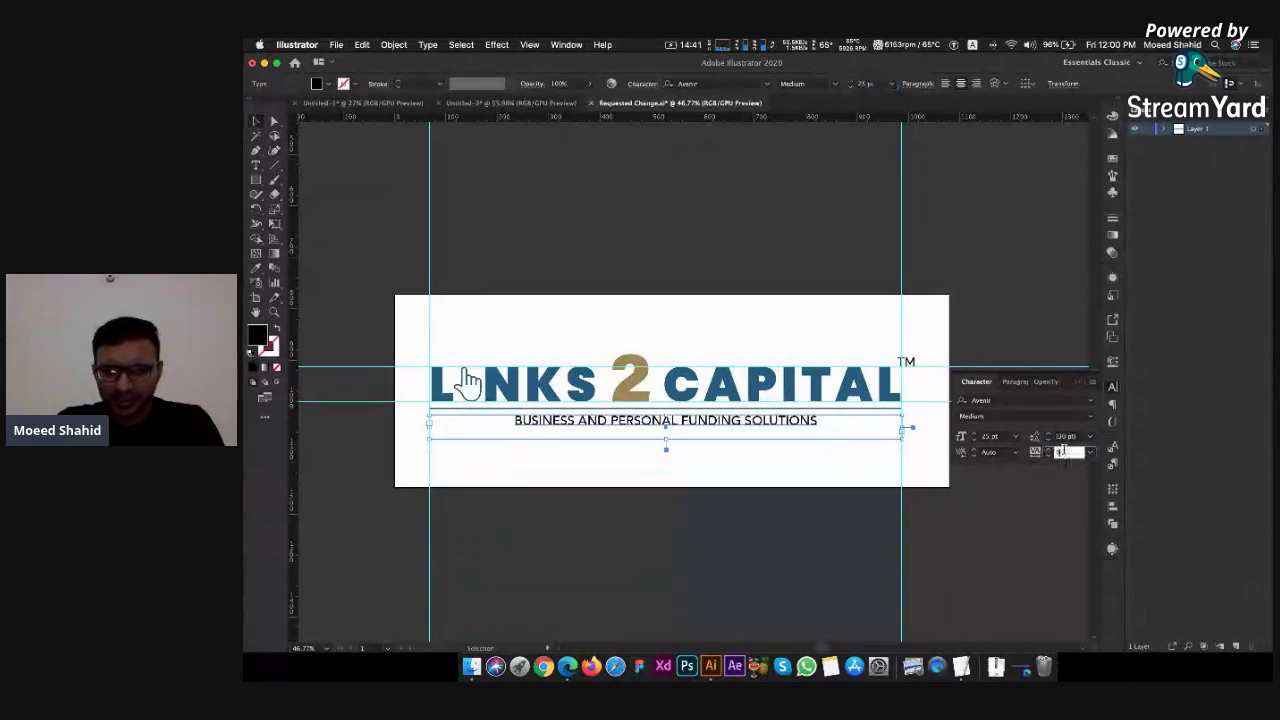
pyautogui.press('Up')
pyautogui.press('Up')
pyautogui.press('Up')
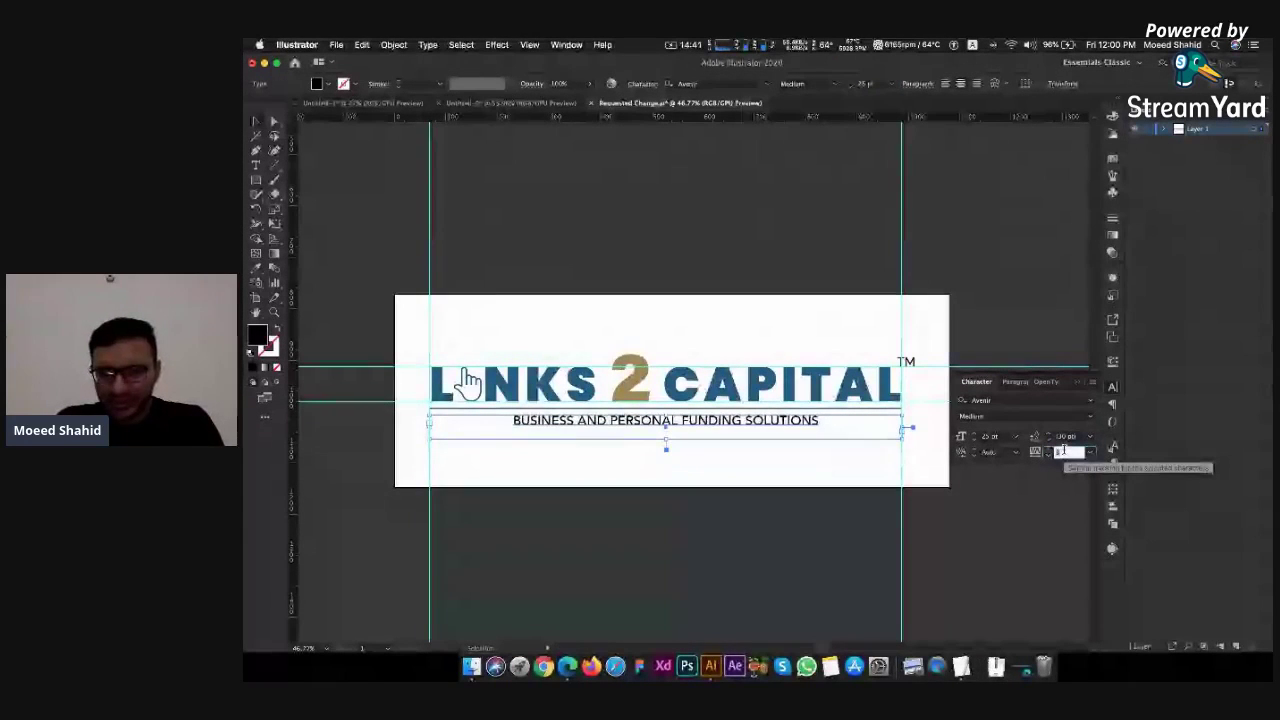
pyautogui.press('Up')
pyautogui.press('Up')
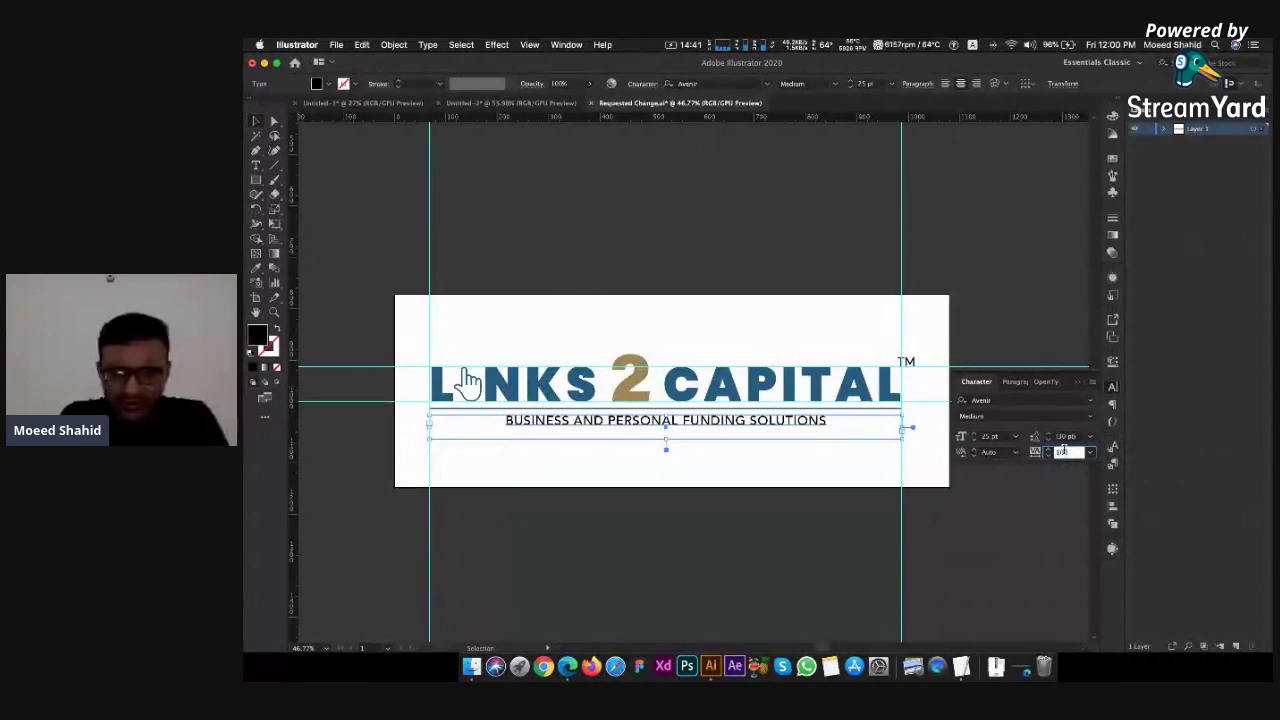
pyautogui.press('Up')
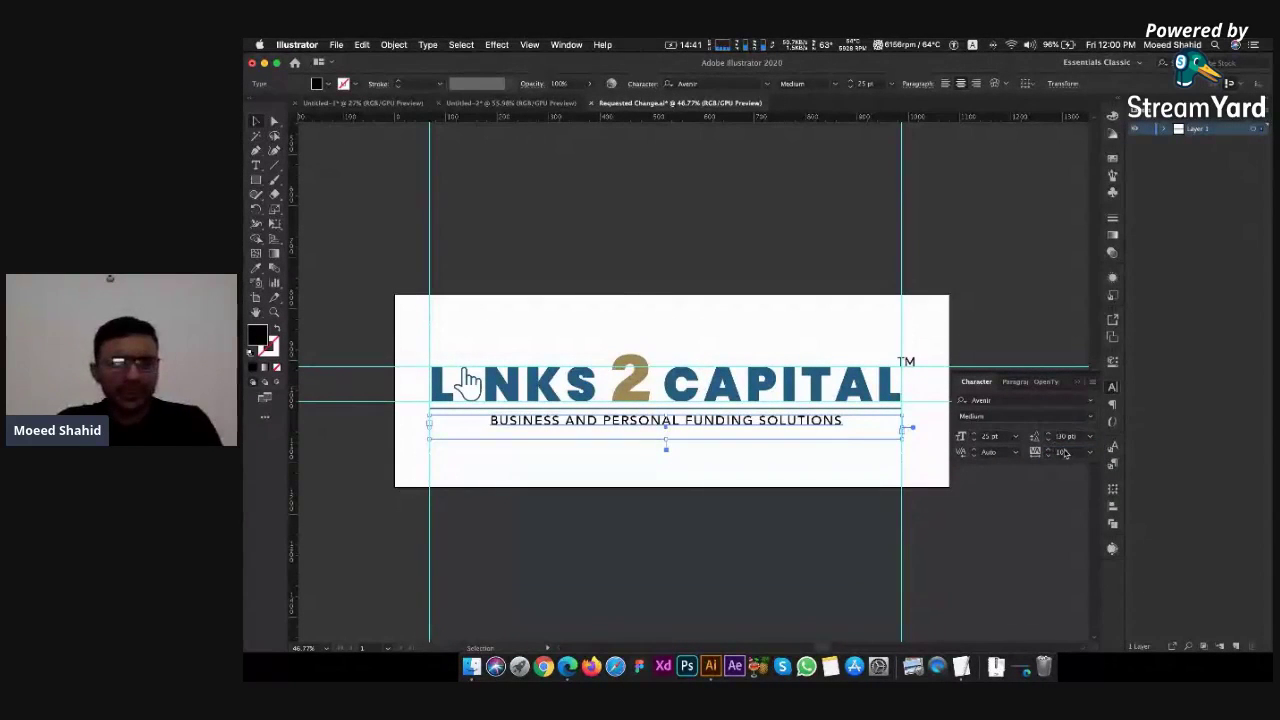
# Set the tagline's tracking to 150 and deselect the text
pyautogui.click(1064, 452)
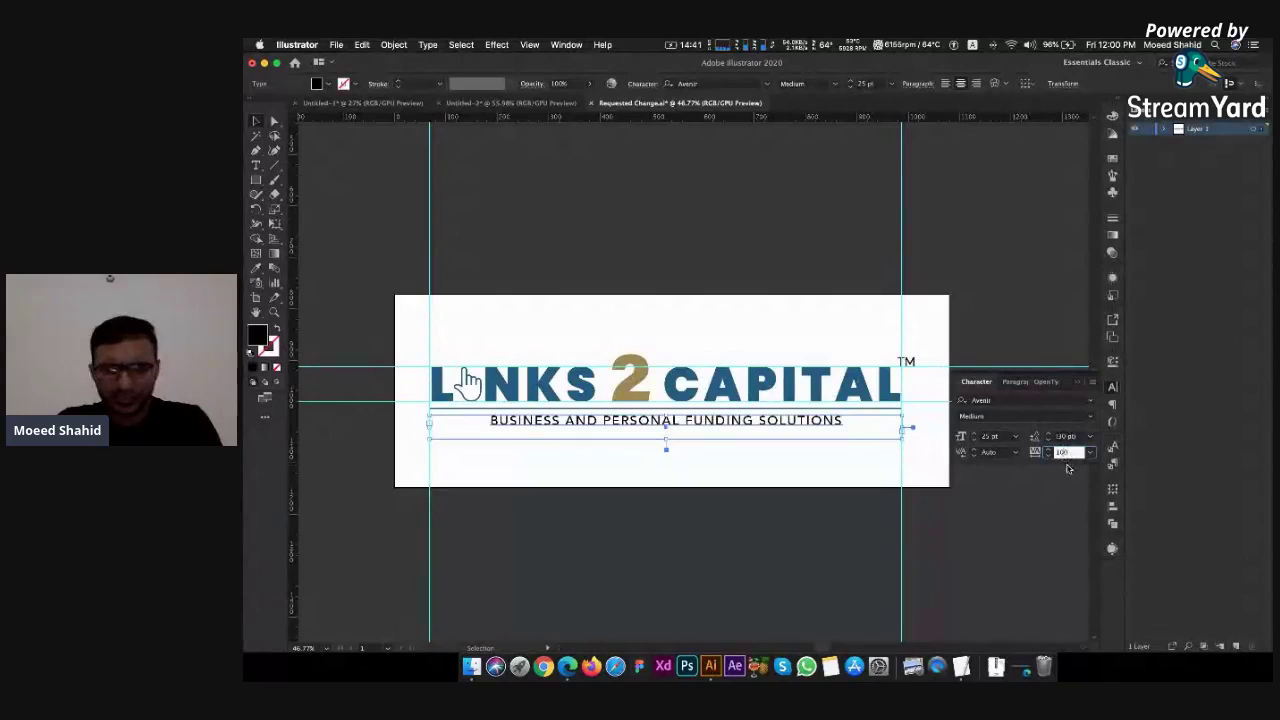
pyautogui.write('15')
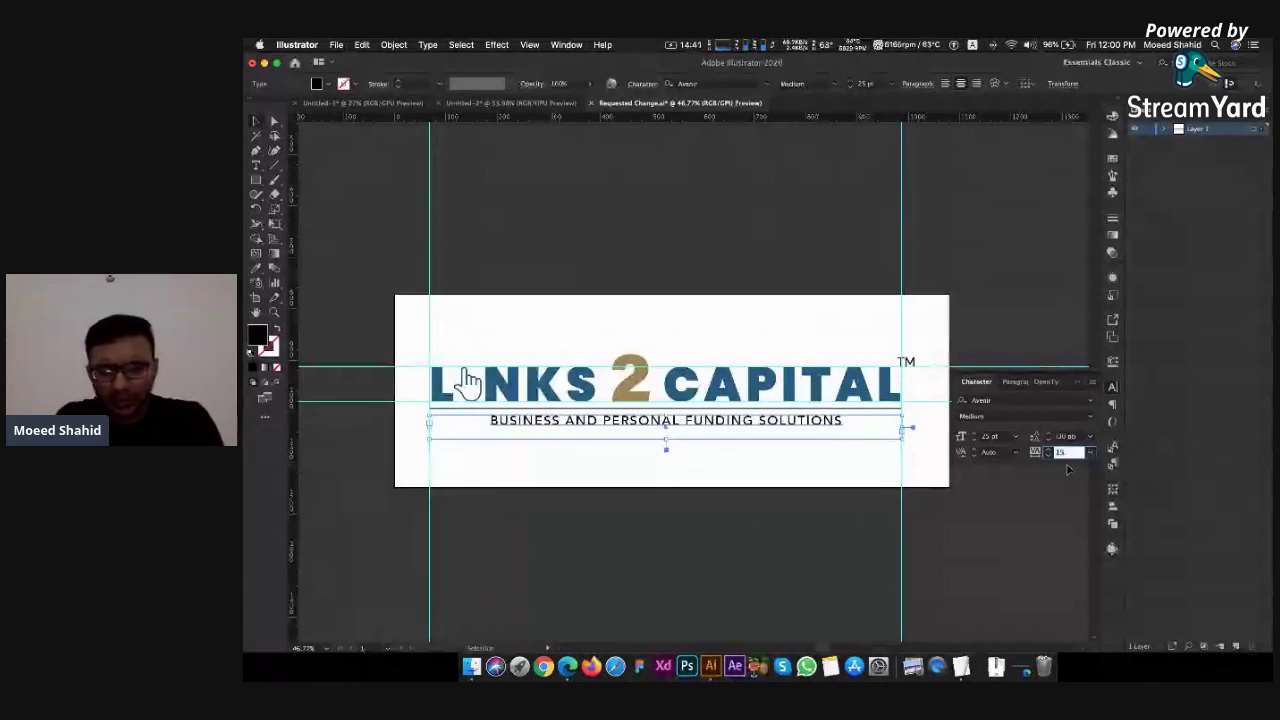
pyautogui.write('0')
pyautogui.press('Return')
pyautogui.press('super+shift+a')
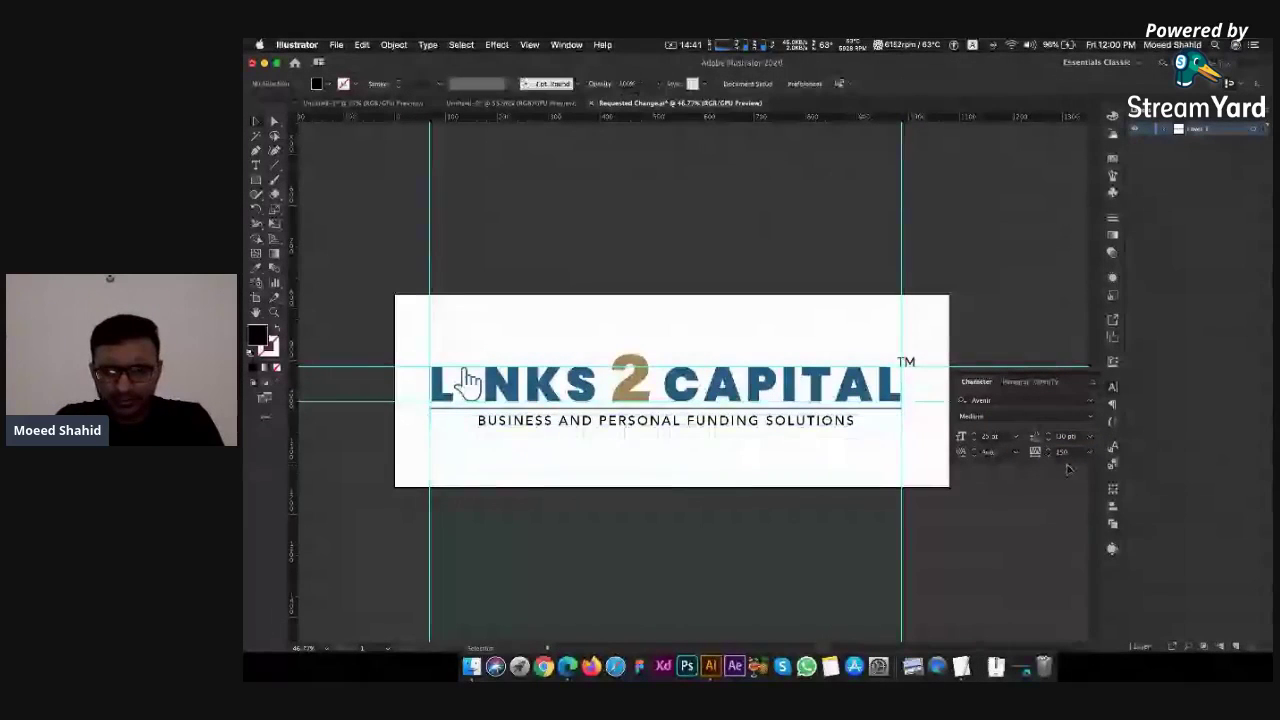
# Reselect the tagline and set its tracking to 200
pyautogui.click(1071, 452)
pyautogui.write('2')
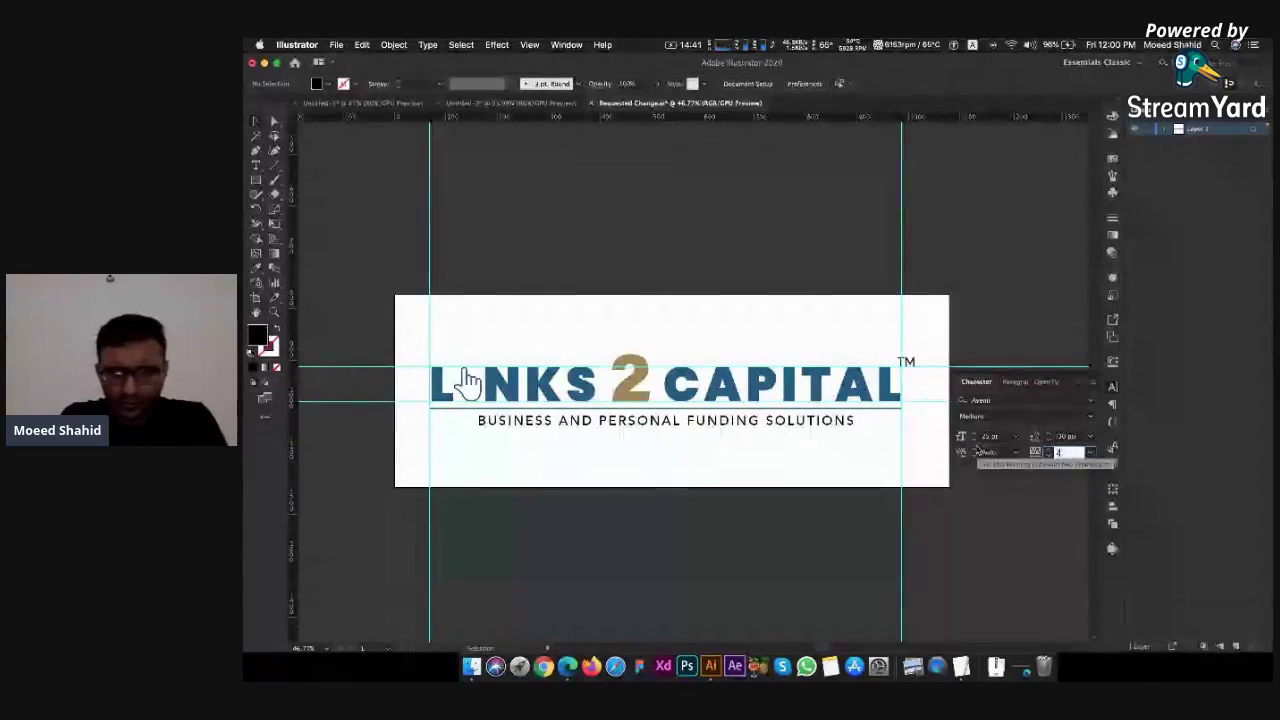
pyautogui.write('00')
pyautogui.press('Return')
pyautogui.click(790, 430)
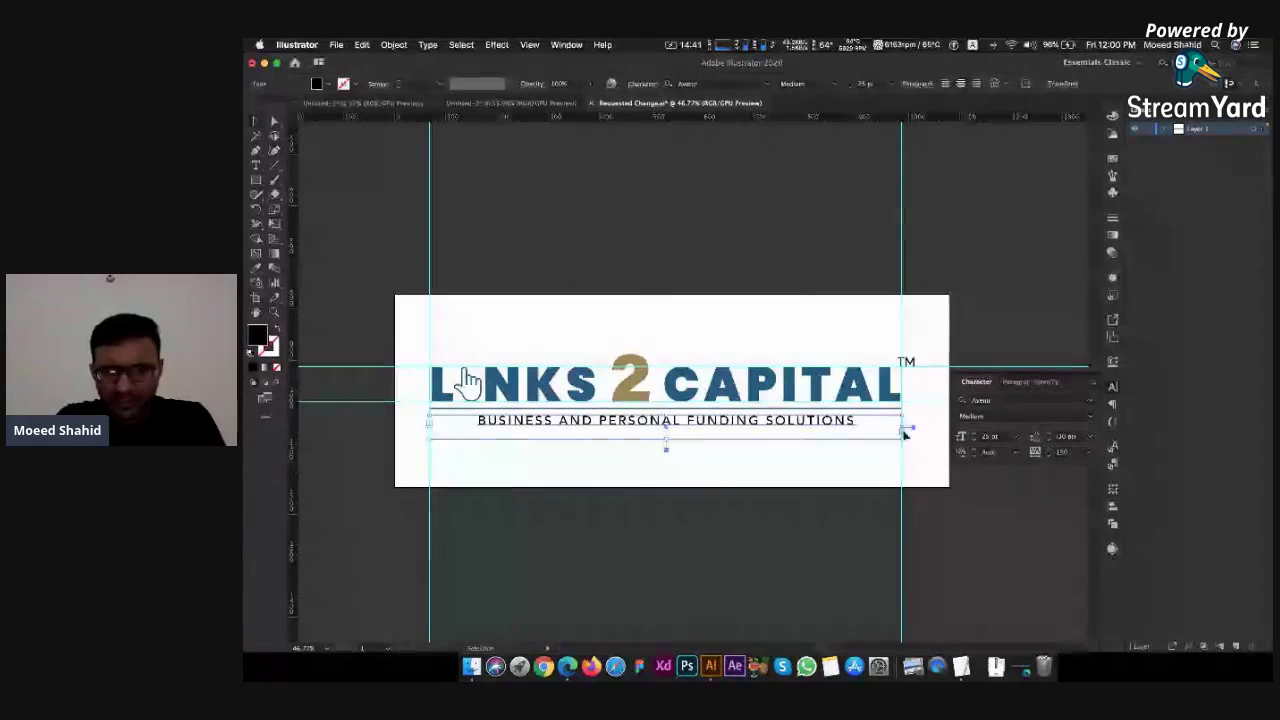
pyautogui.click(1065, 455)
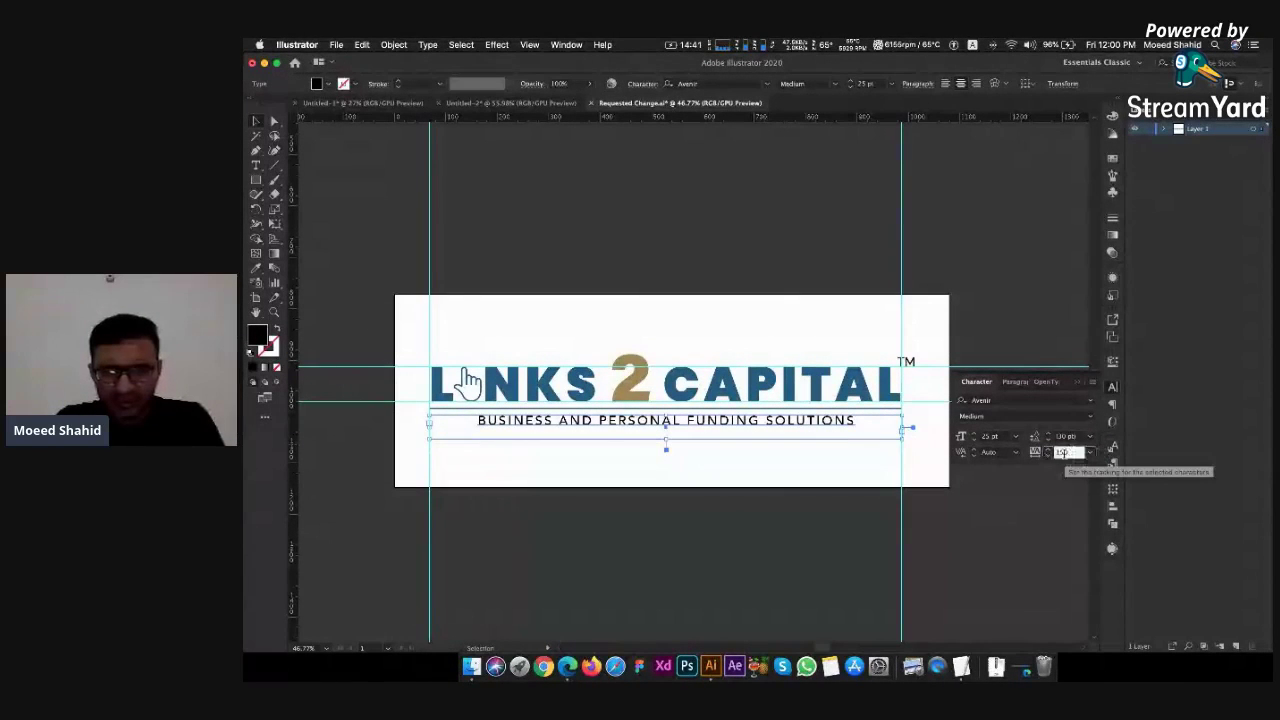
pyautogui.write('200')
pyautogui.press('Return')
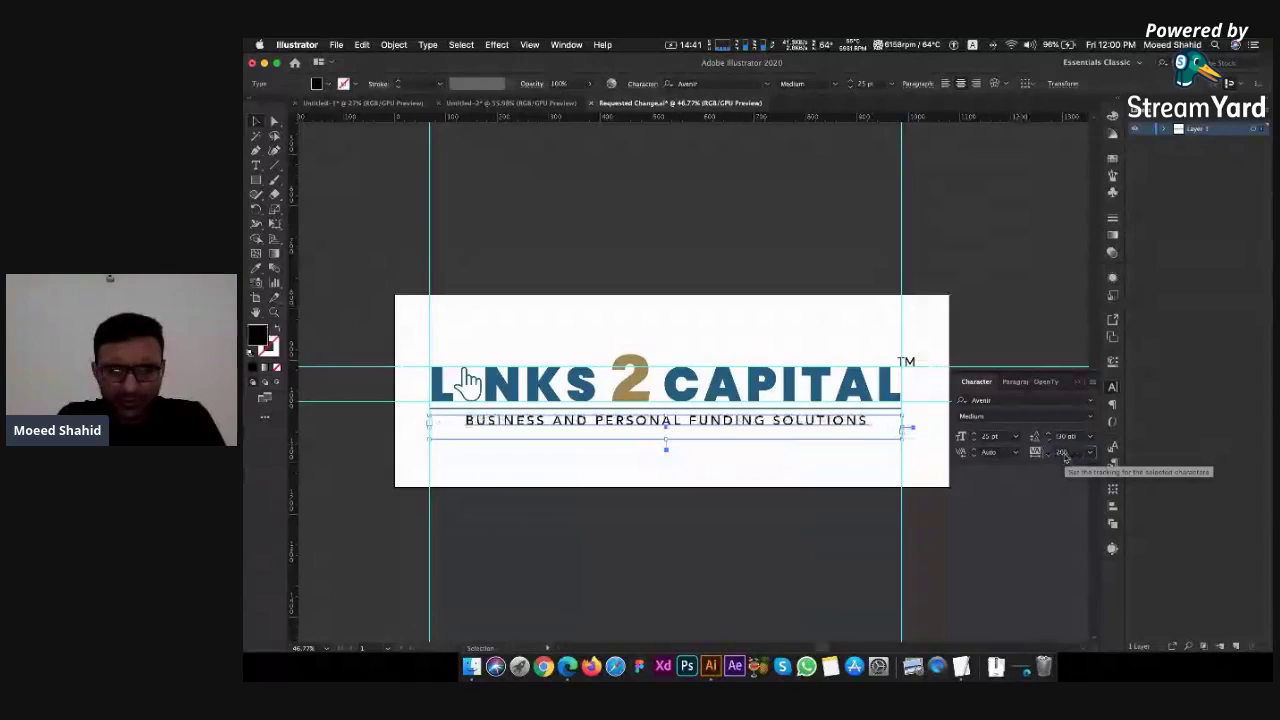
# Widen the tagline's tracking beyond 200 in two further increases toward the vertical guides
pyautogui.click(1062, 452)
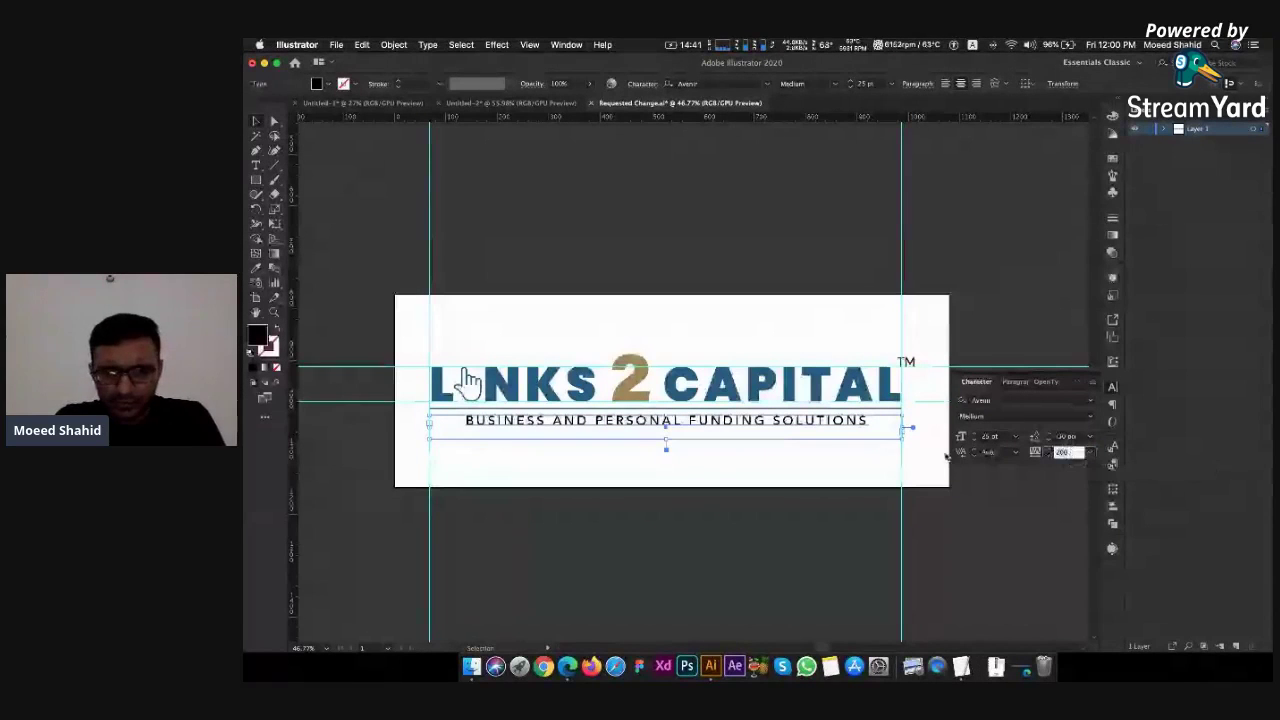
pyautogui.write('250')
pyautogui.press('Return')
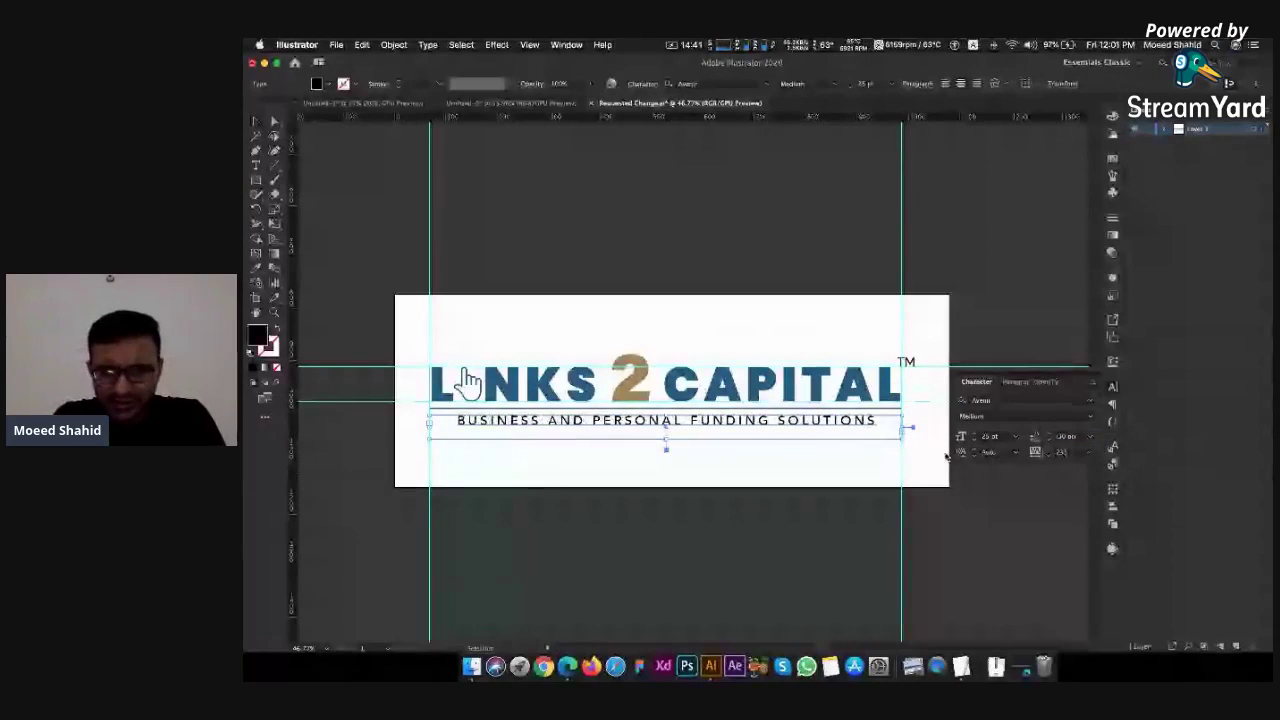
pyautogui.click(946, 456)
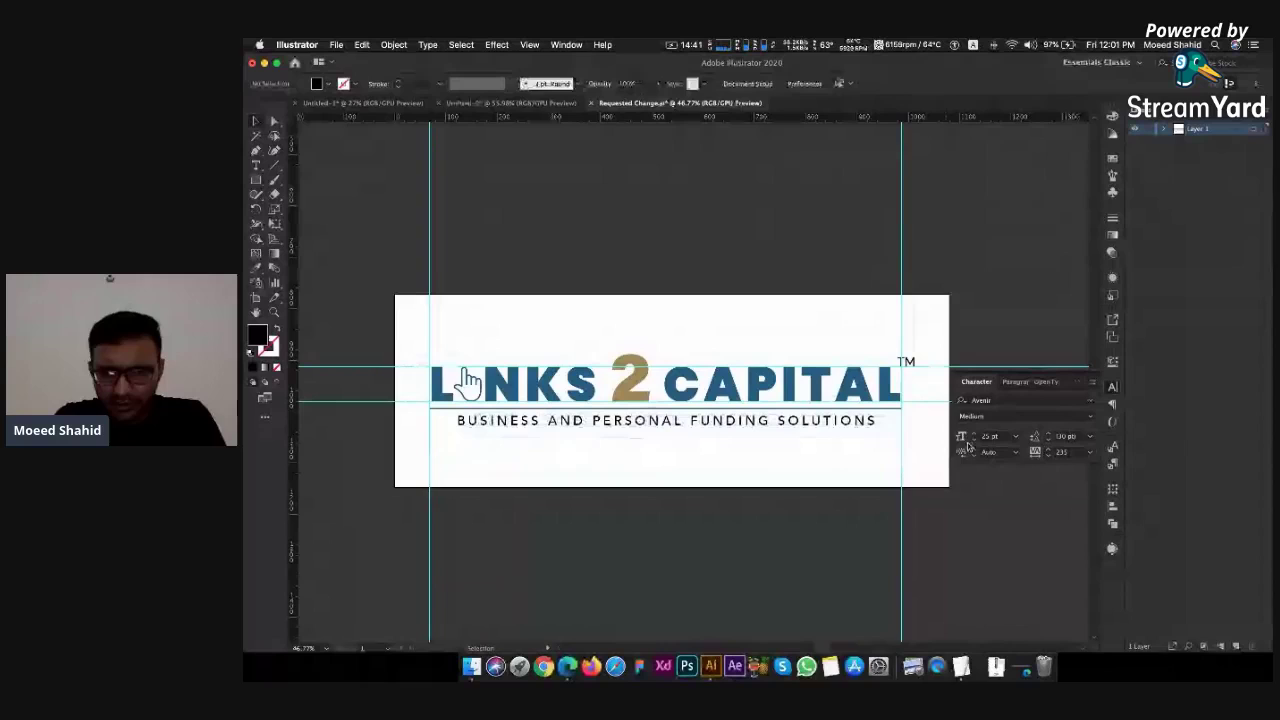
pyautogui.click(845, 421)
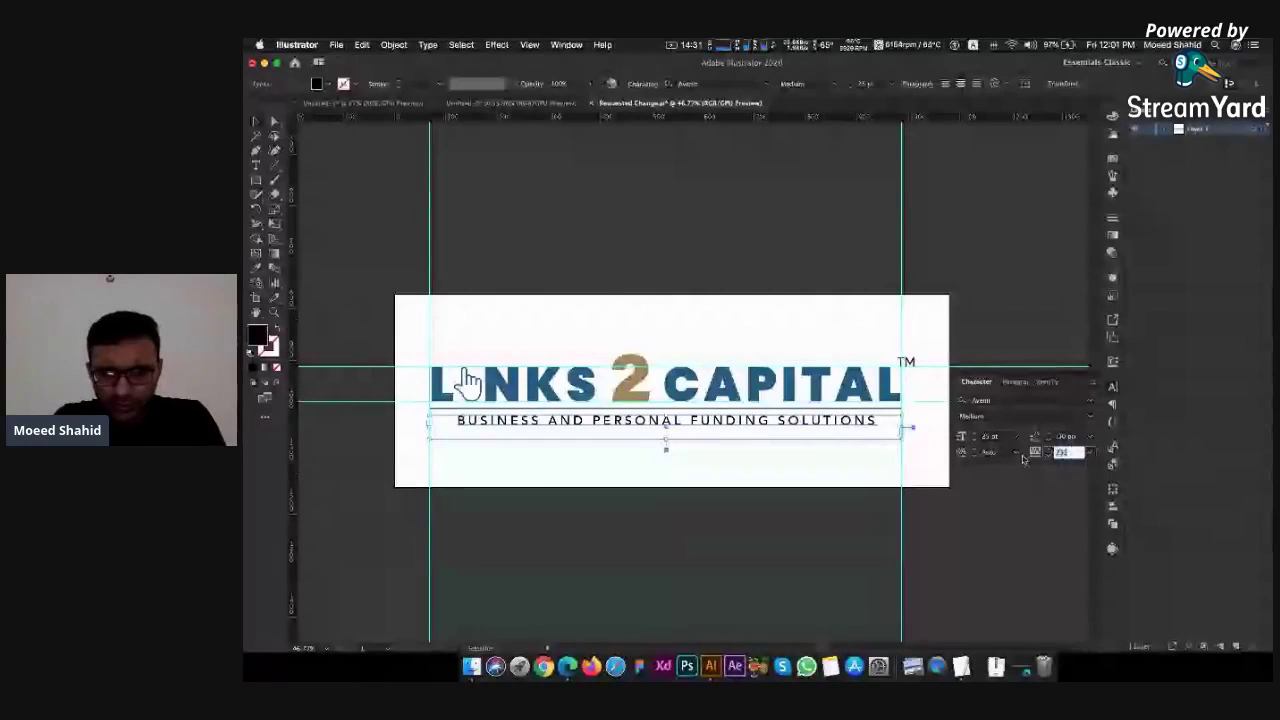
pyautogui.write('2')
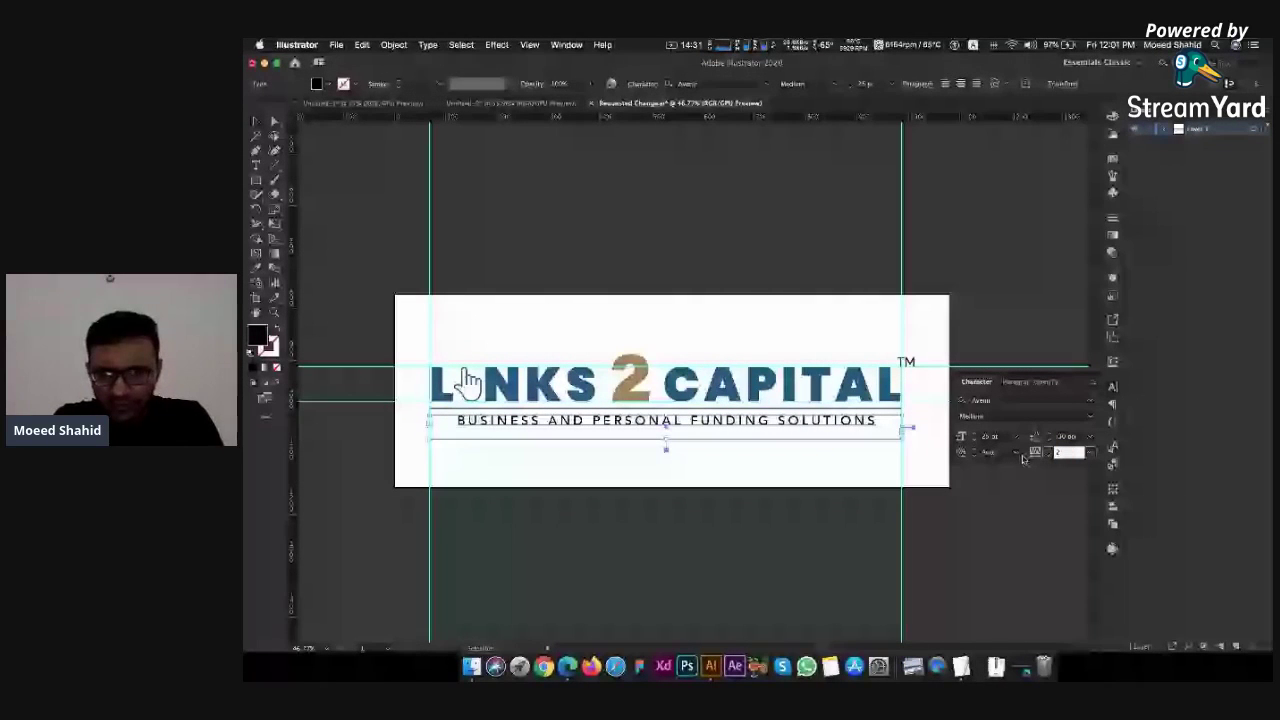
pyautogui.write('25')
pyautogui.press('Return')
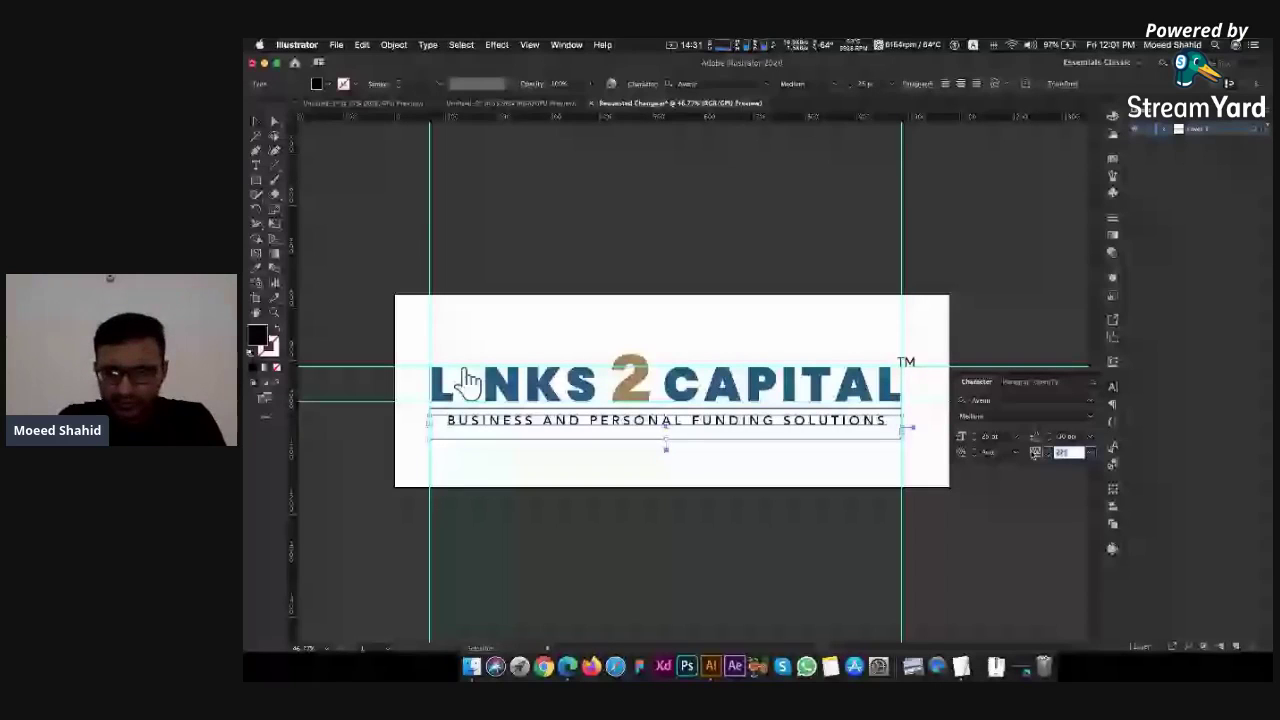
# Try an even wider tracking on the tagline and bring it down to 230
pyautogui.write('50')
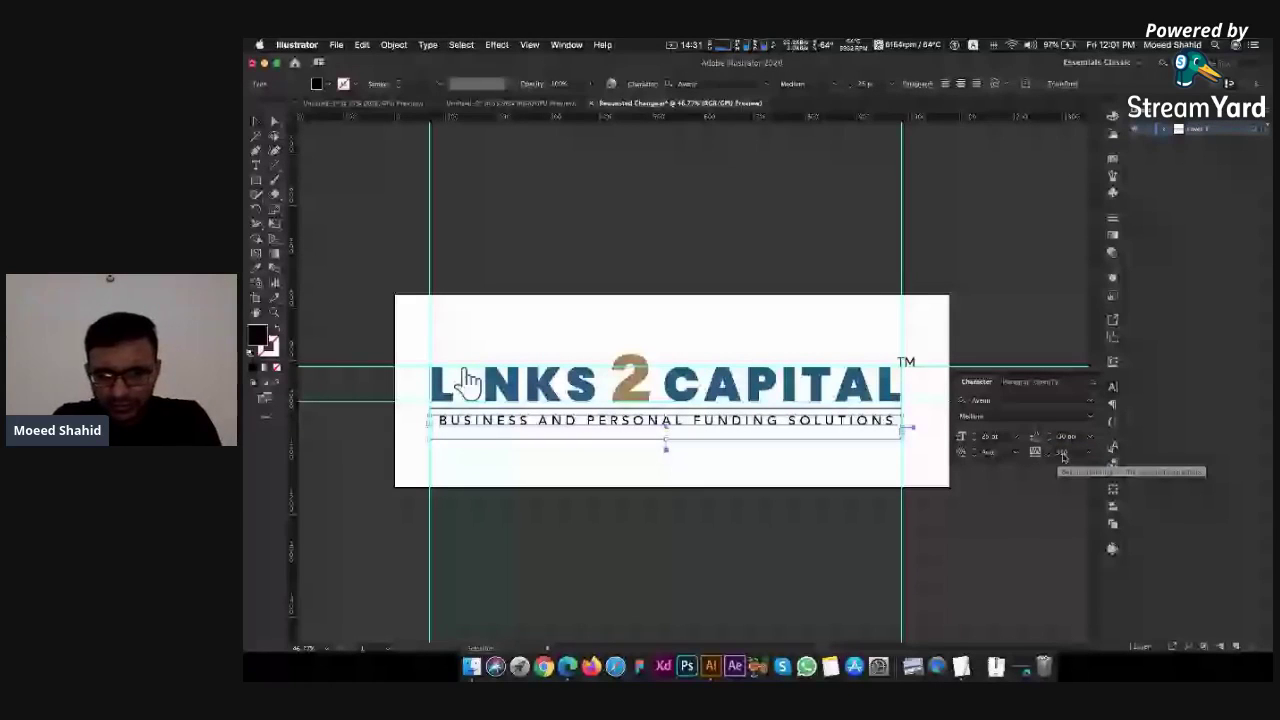
pyautogui.click(1063, 453)
pyautogui.write('230')
pyautogui.press('Return')
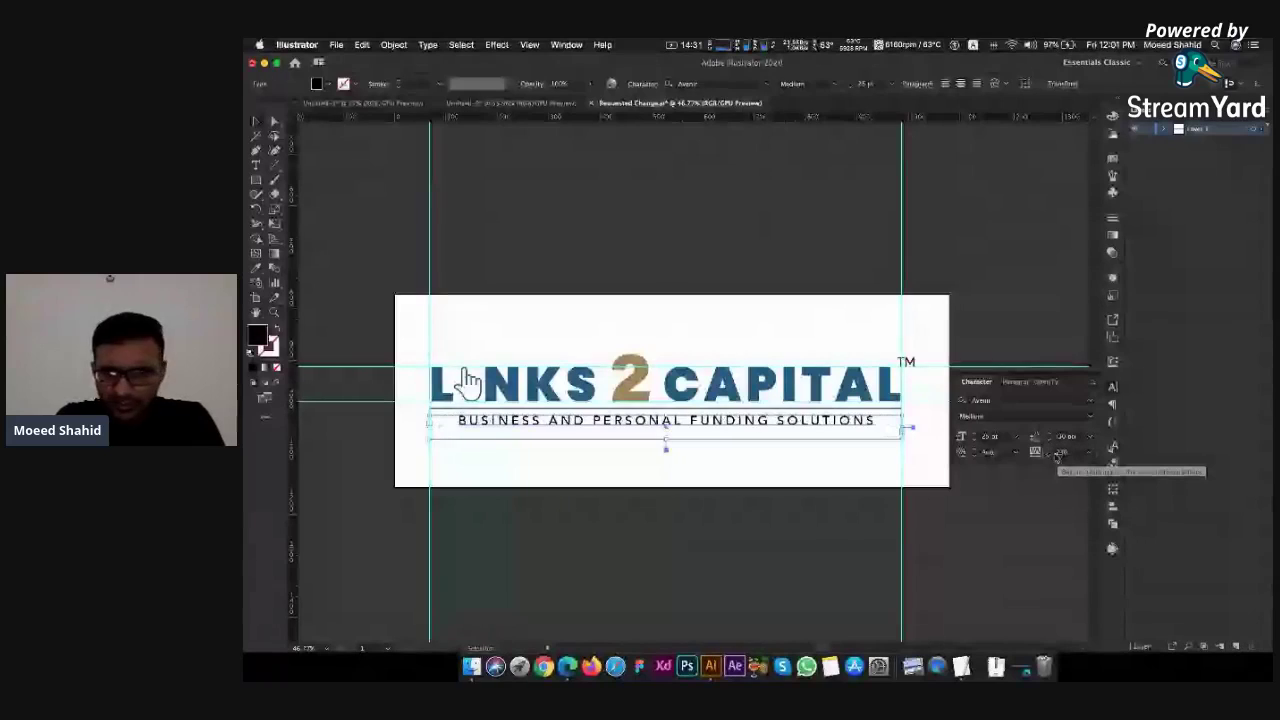
# Set the tagline's tracking to 330 and fine-tune it to 341 so the text spans the two vertical guides
pyautogui.click(1080, 455)
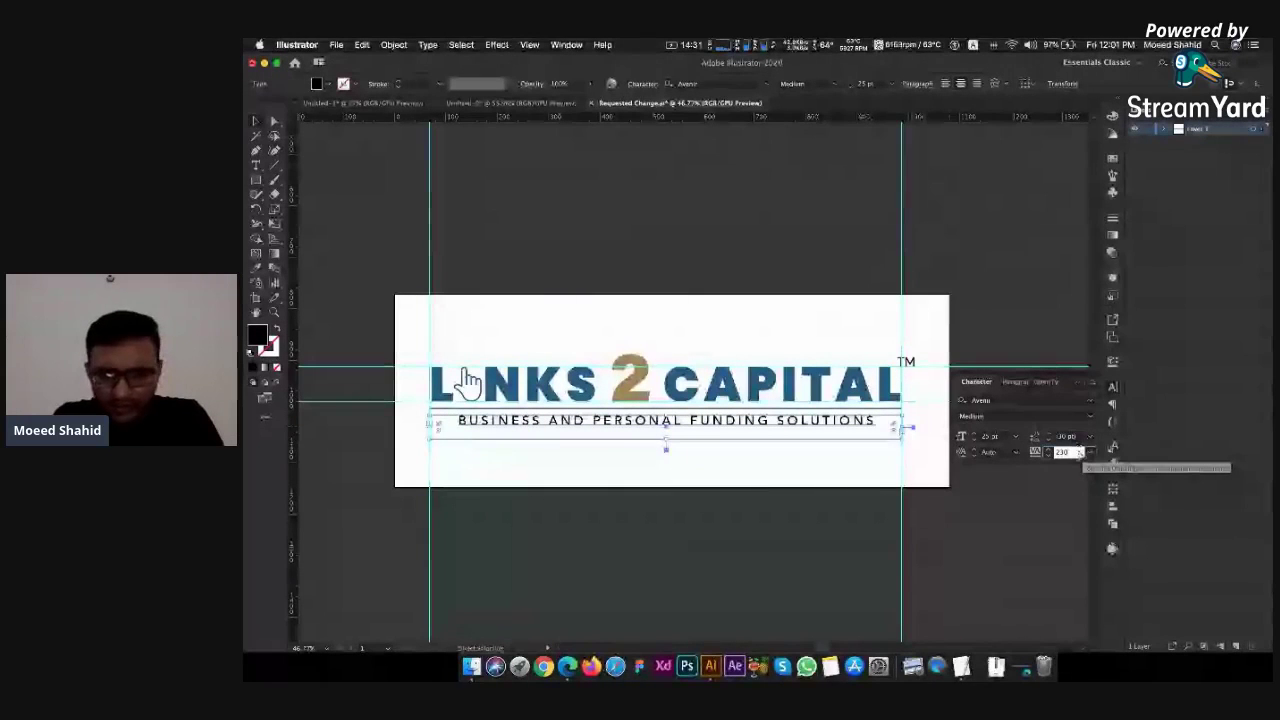
pyautogui.write('330')
pyautogui.press('Return')
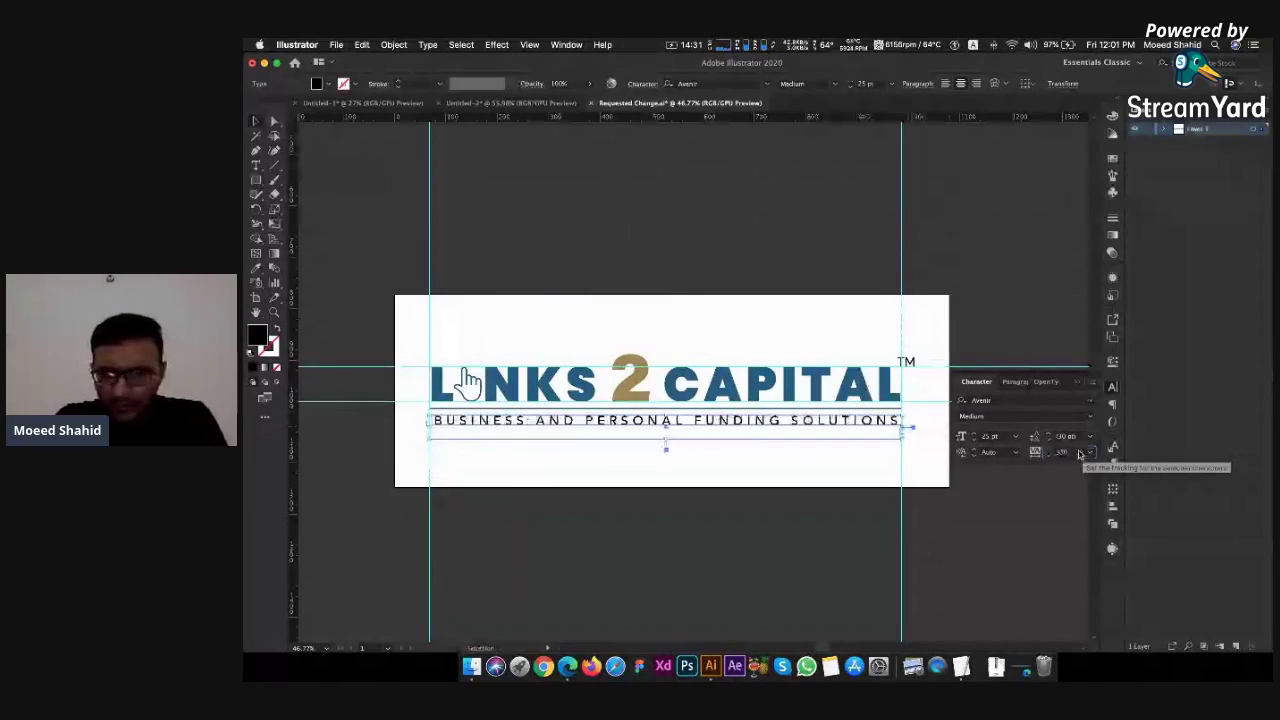
pyautogui.click(1070, 453)
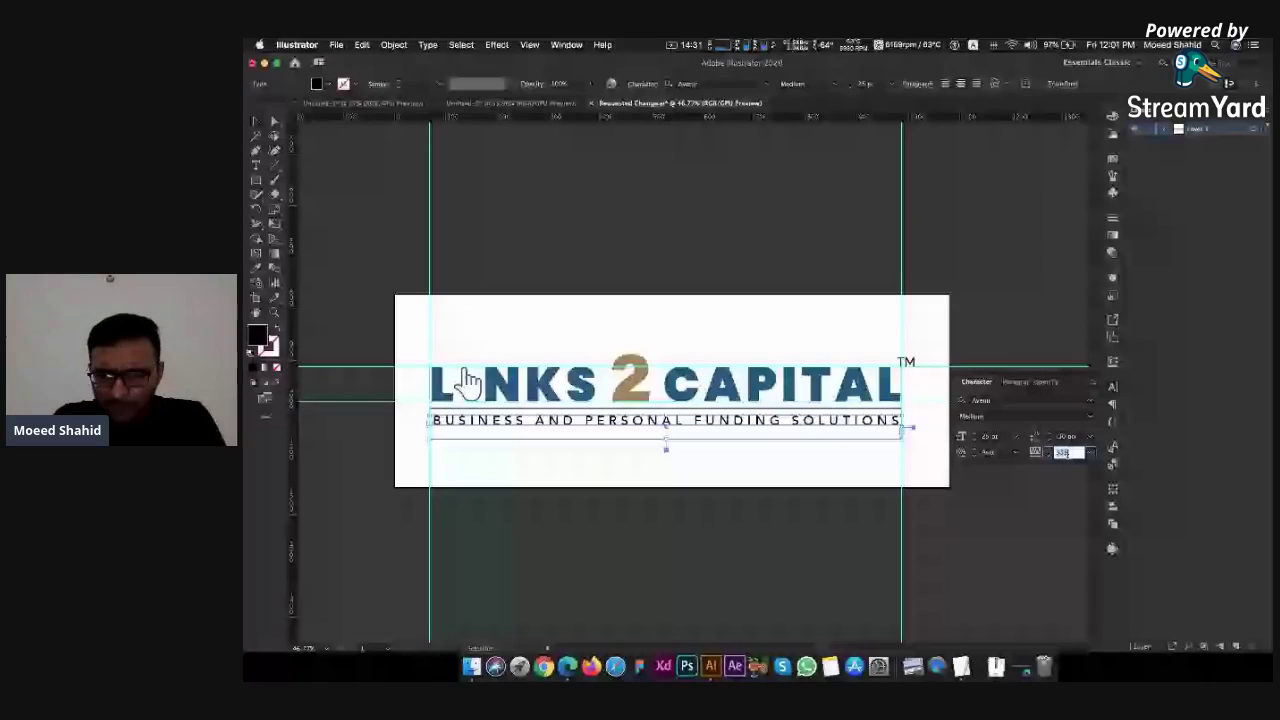
pyautogui.press('Up')
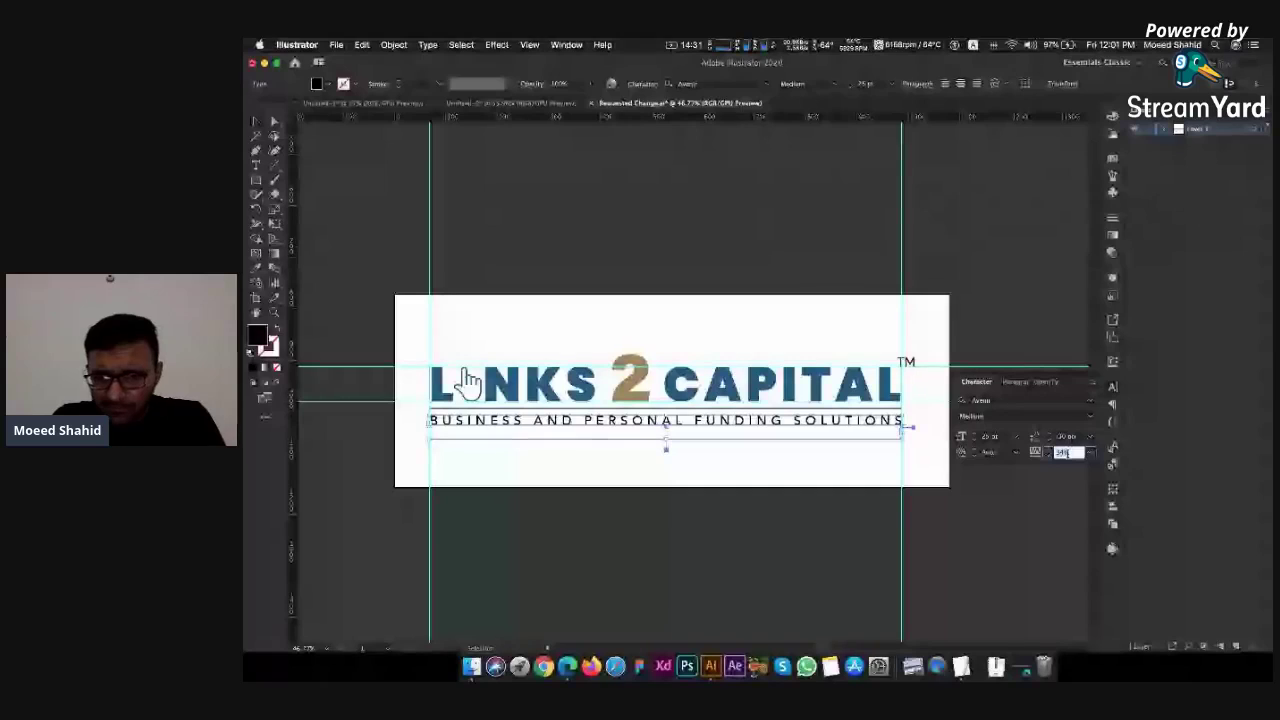
pyautogui.press('Up')
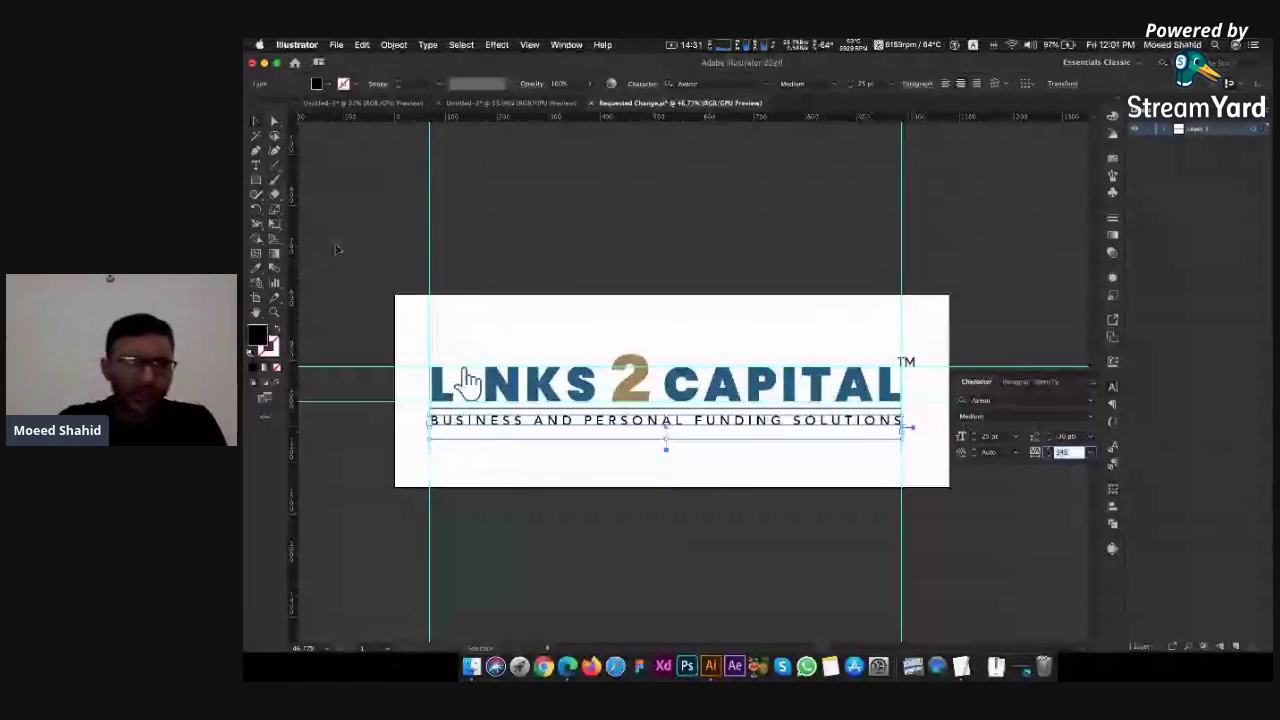
pyautogui.press('Return')
pyautogui.click(700, 580)
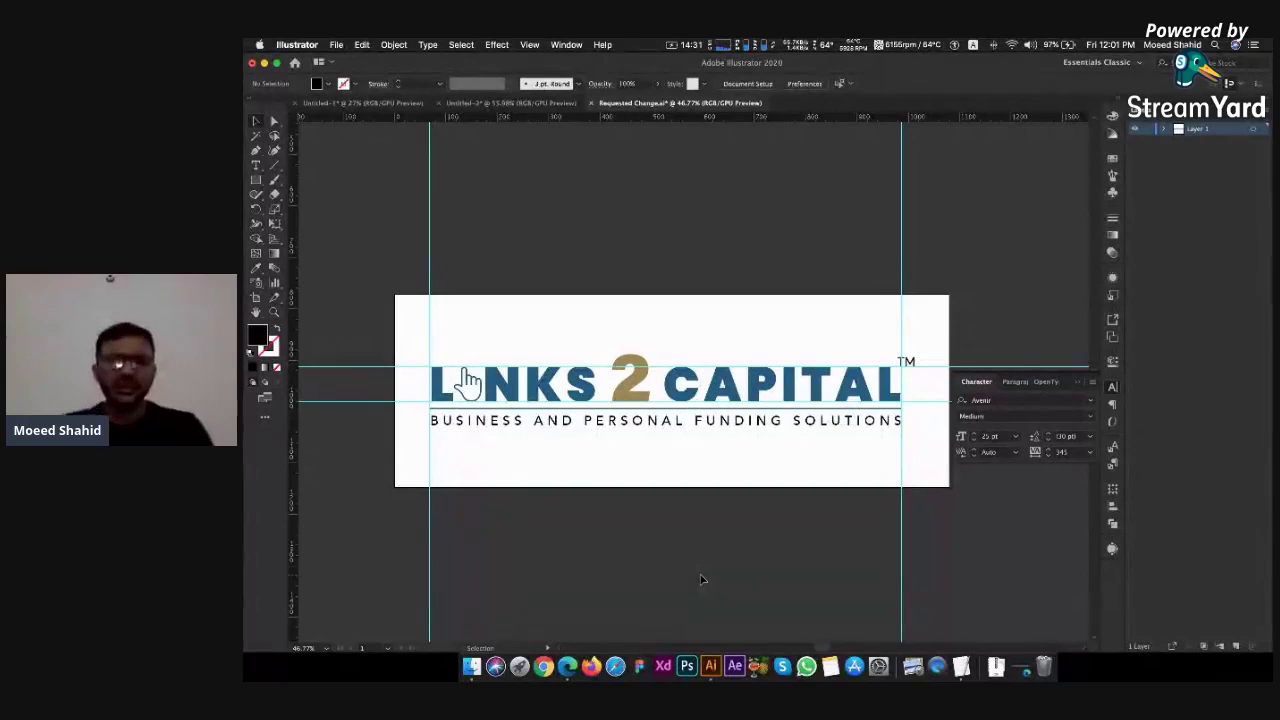
# Select the tagline to check its fit, deselect it and save the document
pyautogui.click(703, 432)
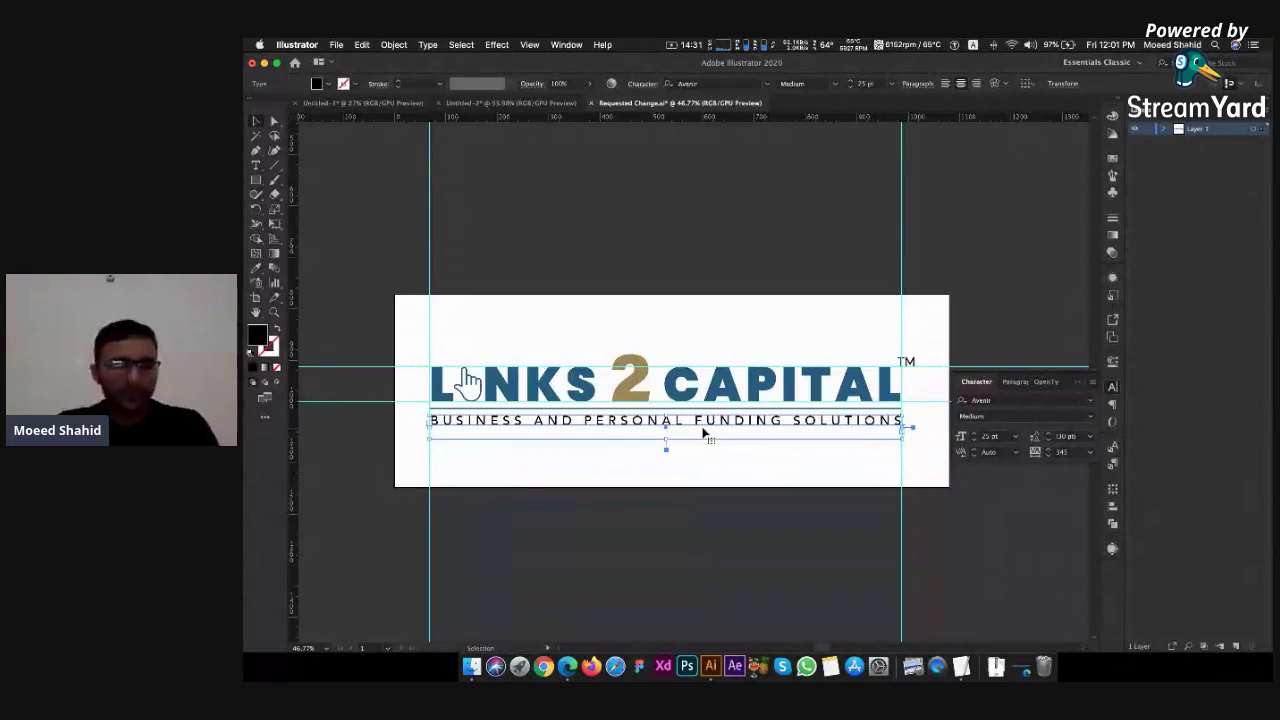
pyautogui.click(717, 474)
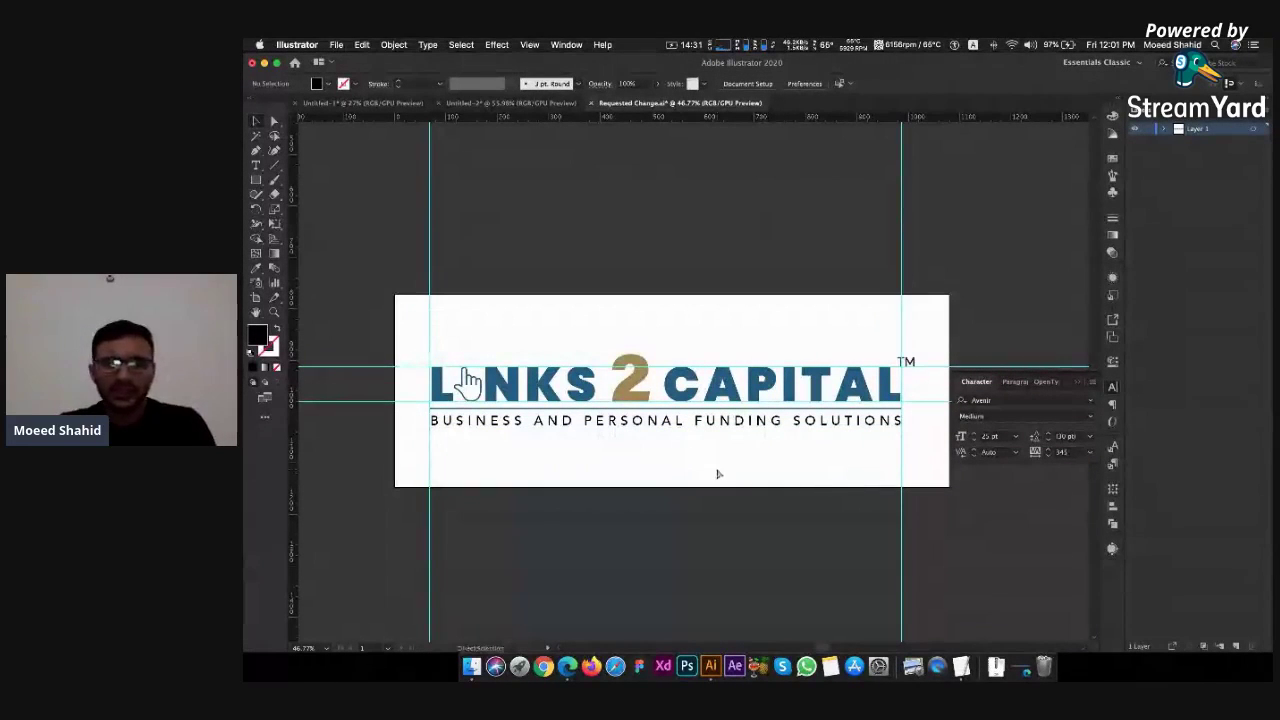
pyautogui.press('super+s')
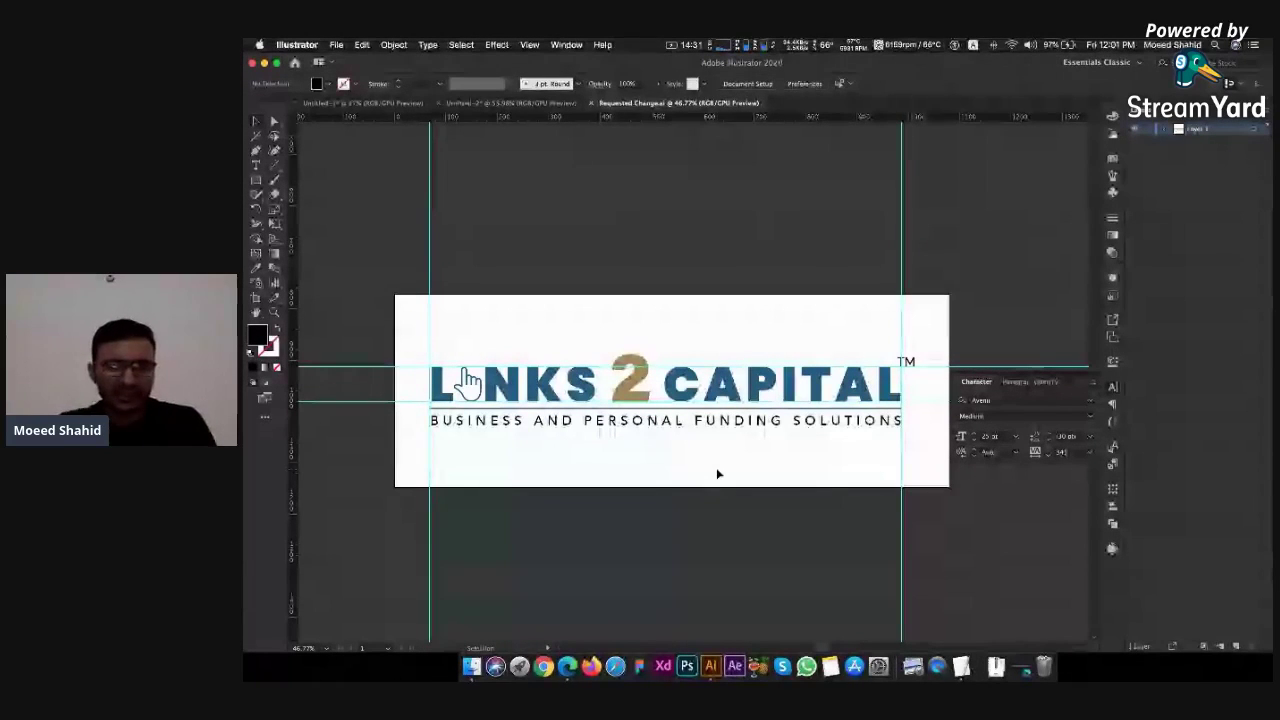
# Close the logo document and narrow the second artboard's lower-left black rectangle from its inner edge to open a wide gap
pyautogui.press('super+w')
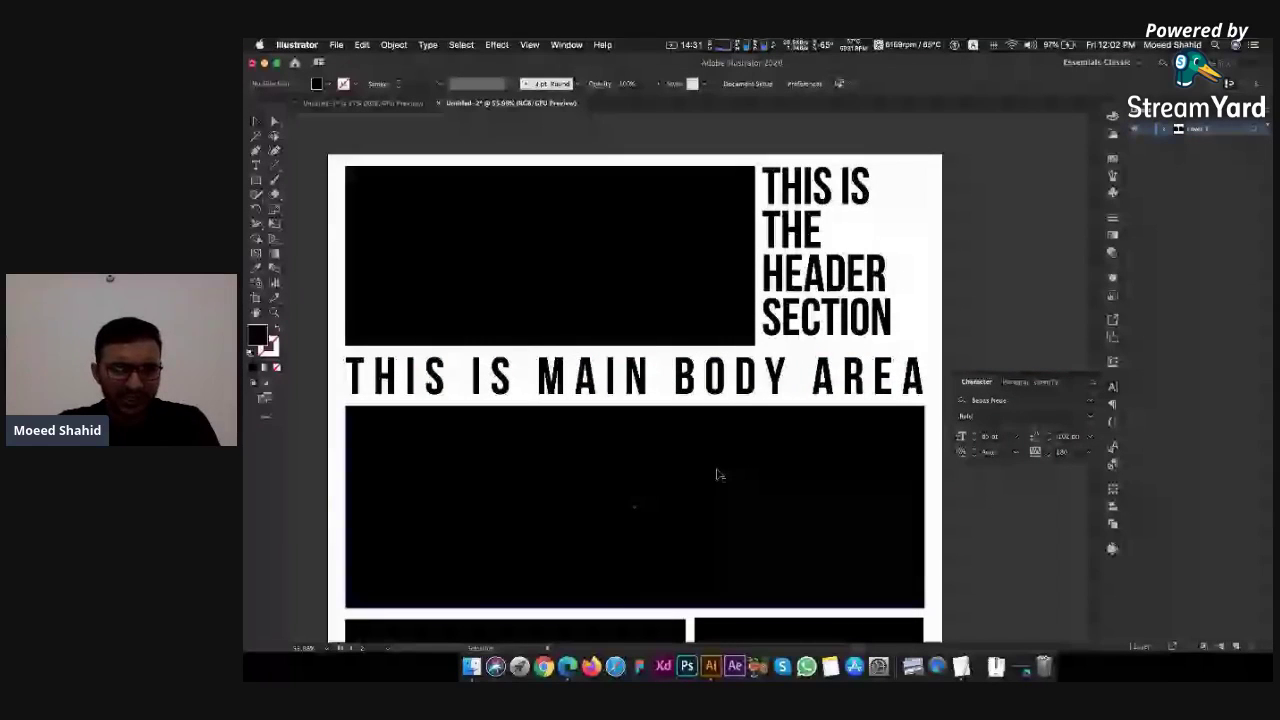
pyautogui.press('super+minus')
pyautogui.click(716, 532)
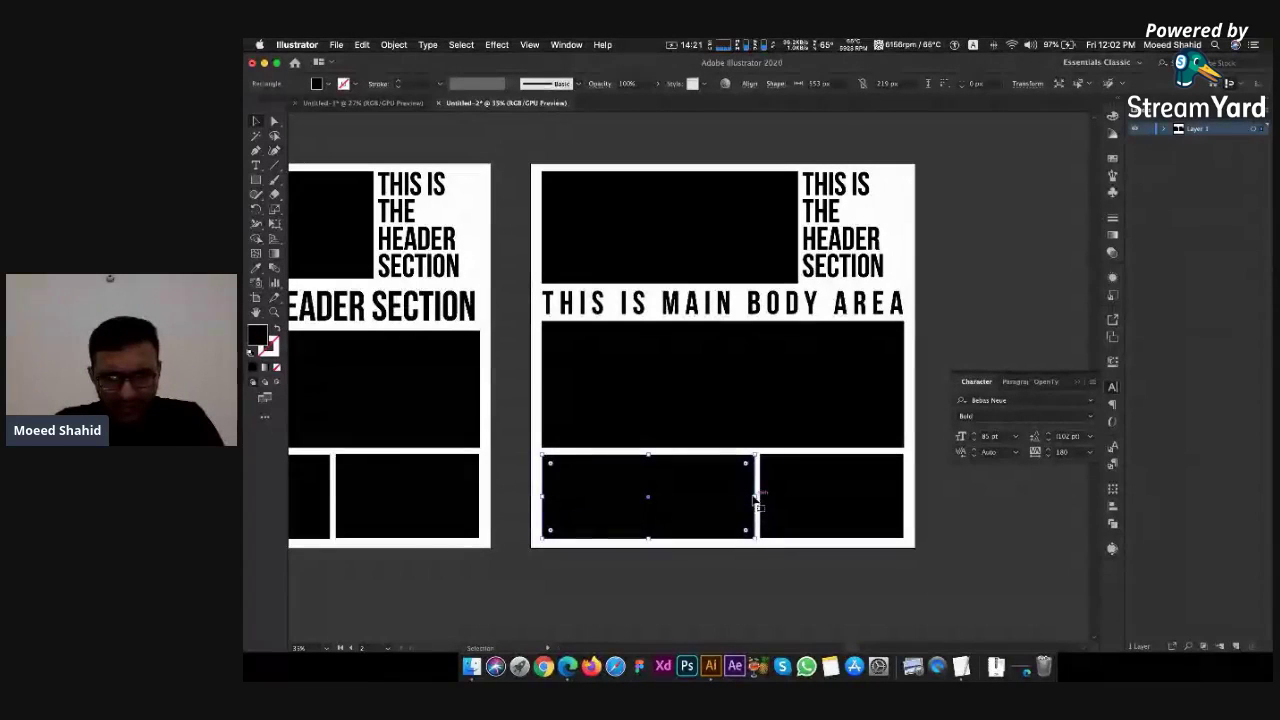
pyautogui.moveTo(755, 497); pyautogui.dragTo(688, 500)
pyautogui.click(714, 474)
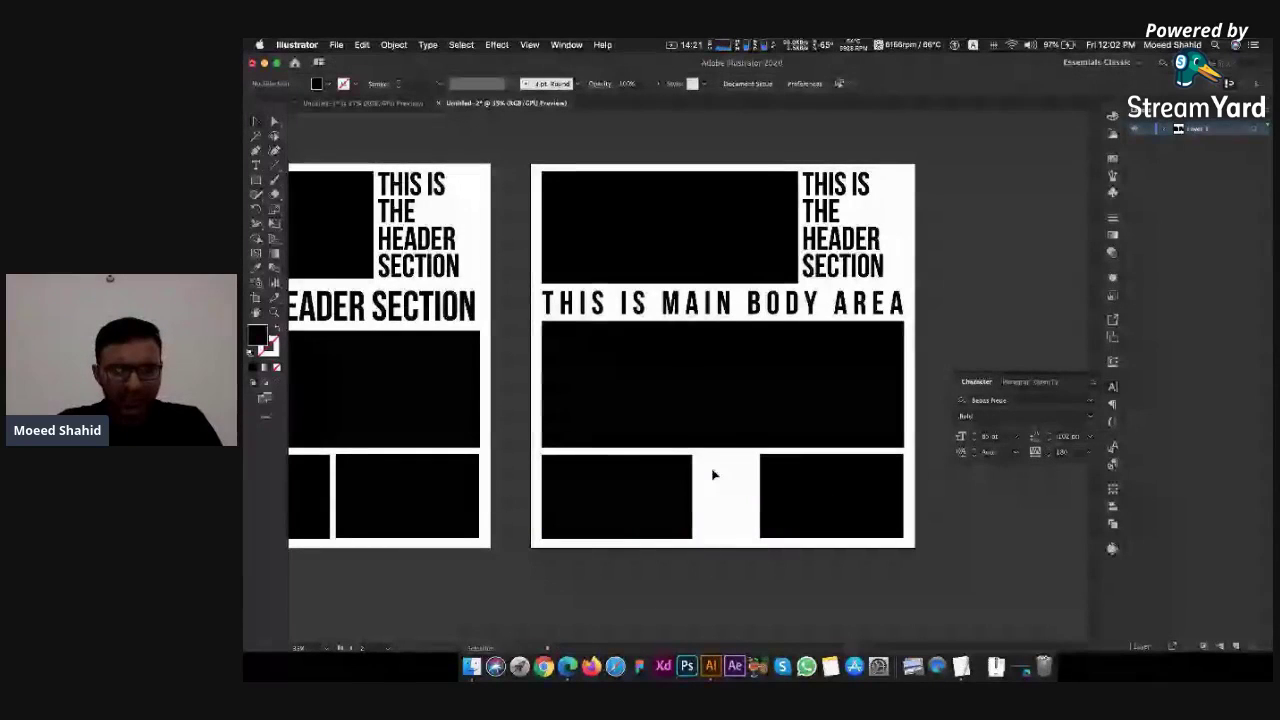
# Select the THIS IS MAIN BODY AREA heading and activate the Type tool so new text takes on its formatting
pyautogui.click(722, 304)
pyautogui.press('t')
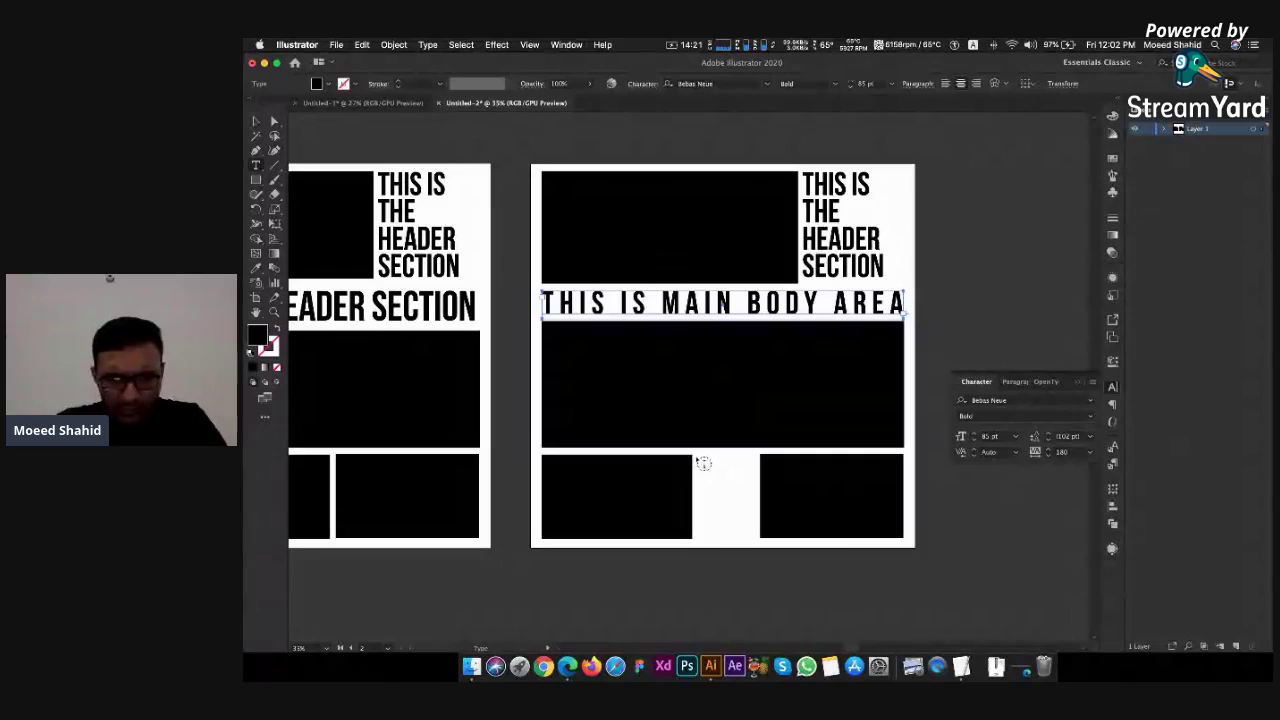
pyautogui.scroll(5, 703, 463)
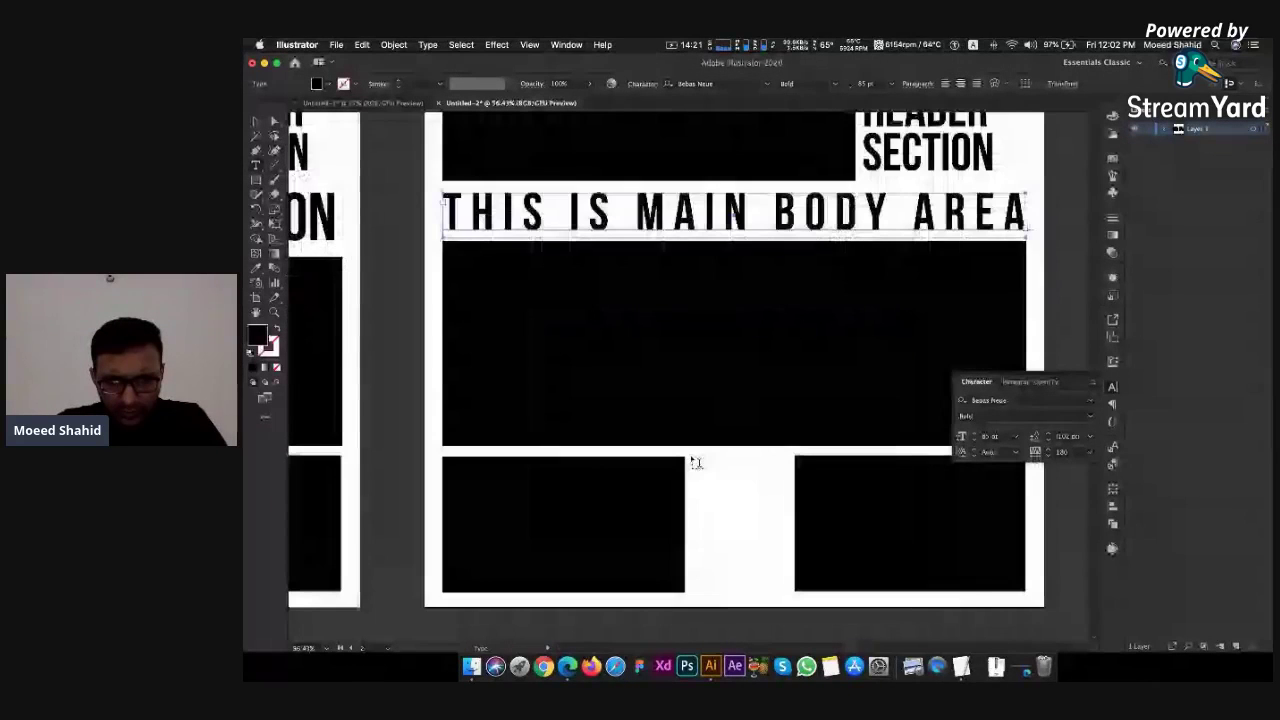
pyautogui.click(694, 463)
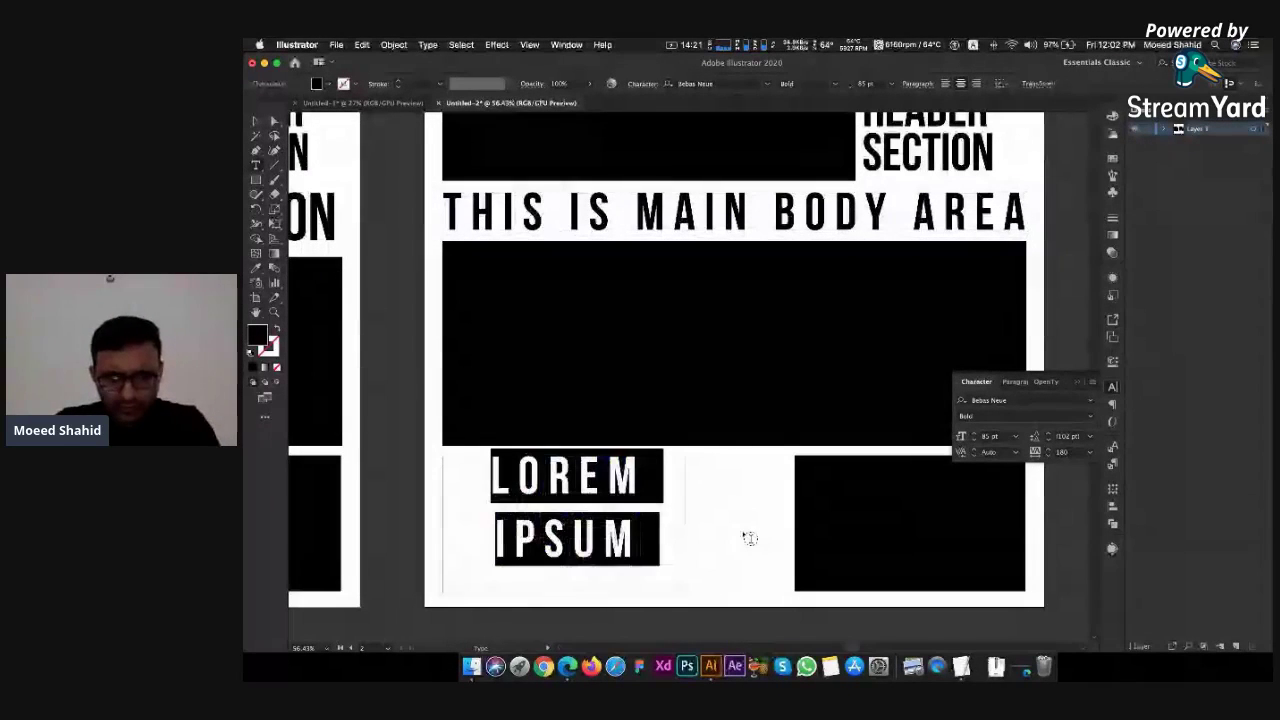
pyautogui.press('Escape')
pyautogui.press('super+z')
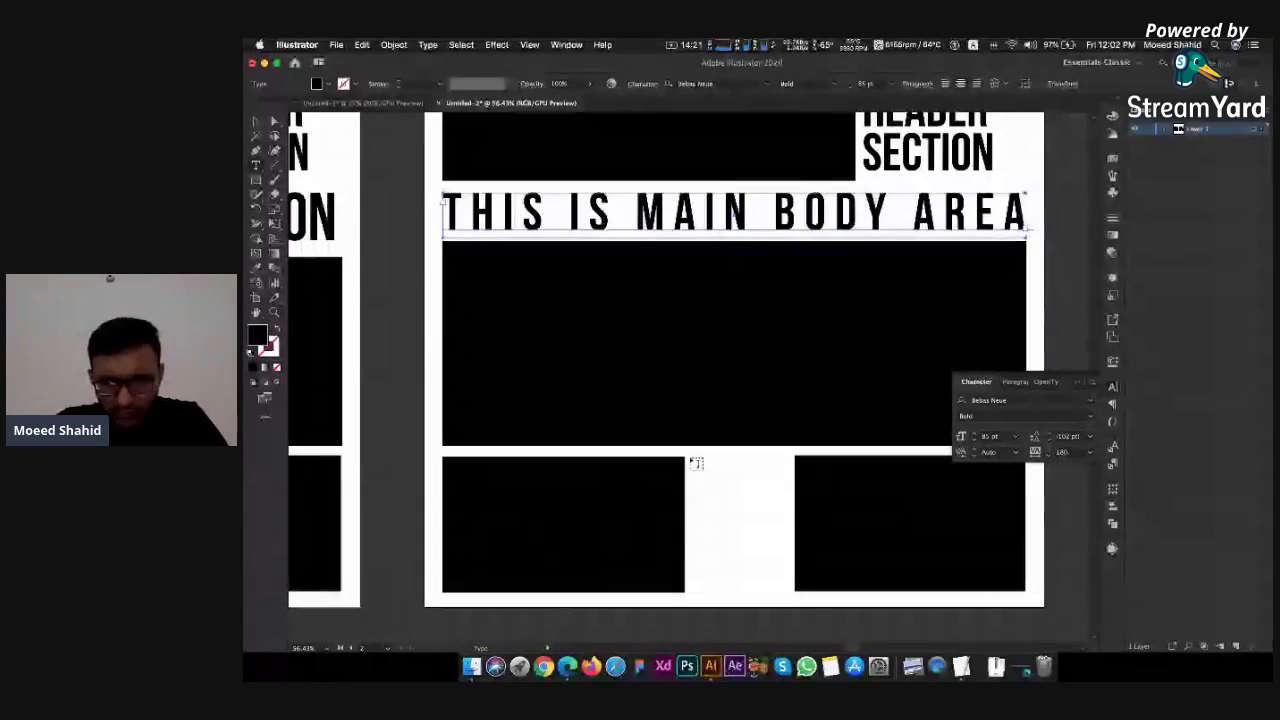
# Draw an area text box filling the gap between the two lower rectangles, with tracking 0, size 40 pt and left alignment
pyautogui.moveTo(696, 463); pyautogui.dragTo(790, 592)
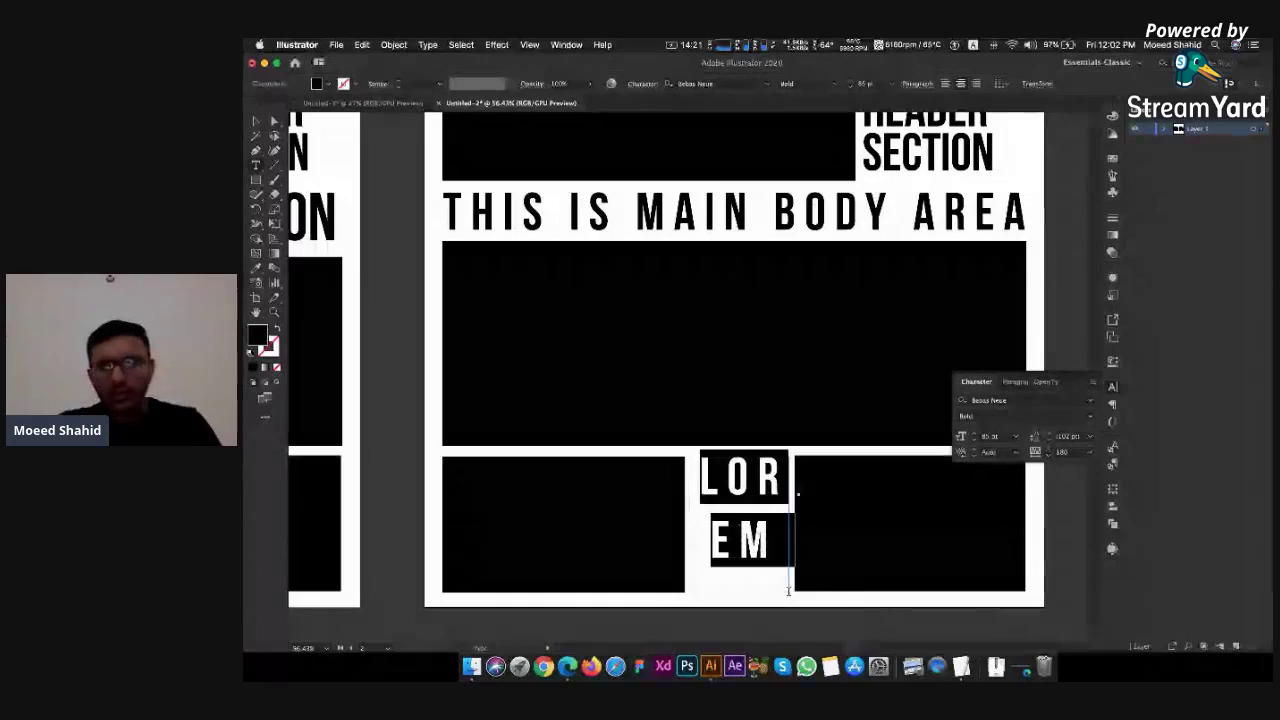
pyautogui.click(1072, 455)
pyautogui.write('0')
pyautogui.press('Return')
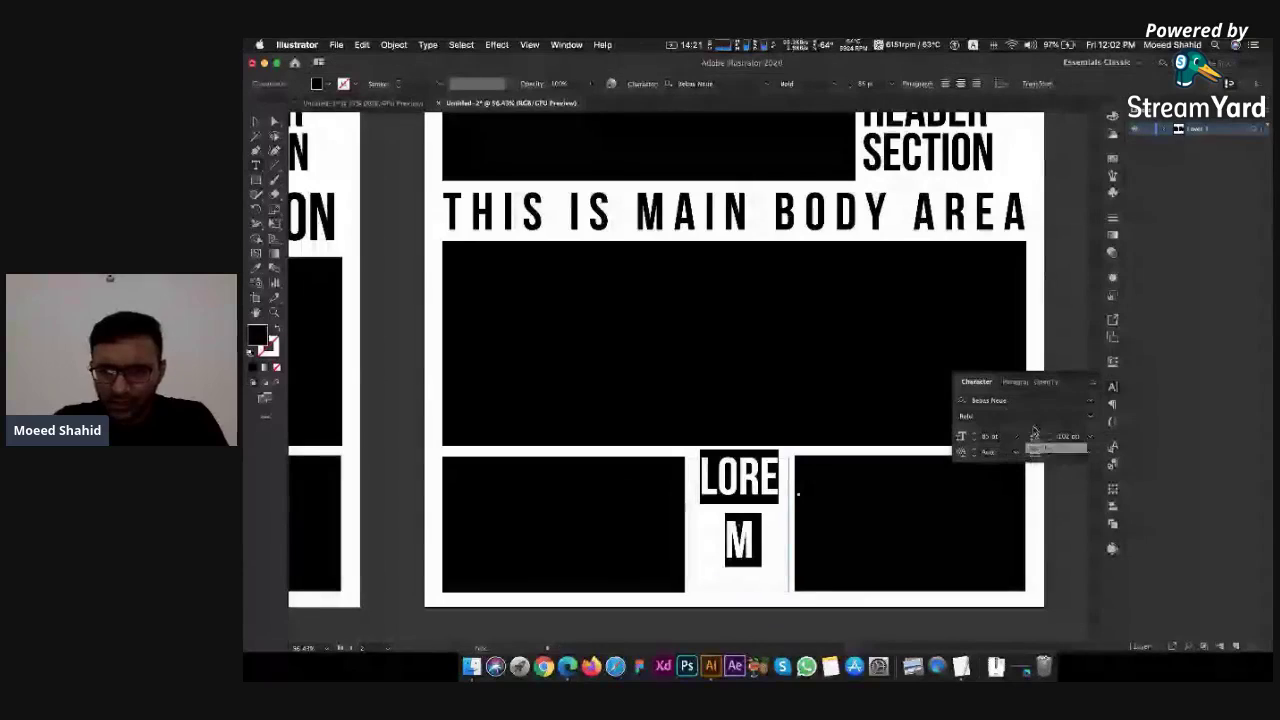
pyautogui.click(1000, 437)
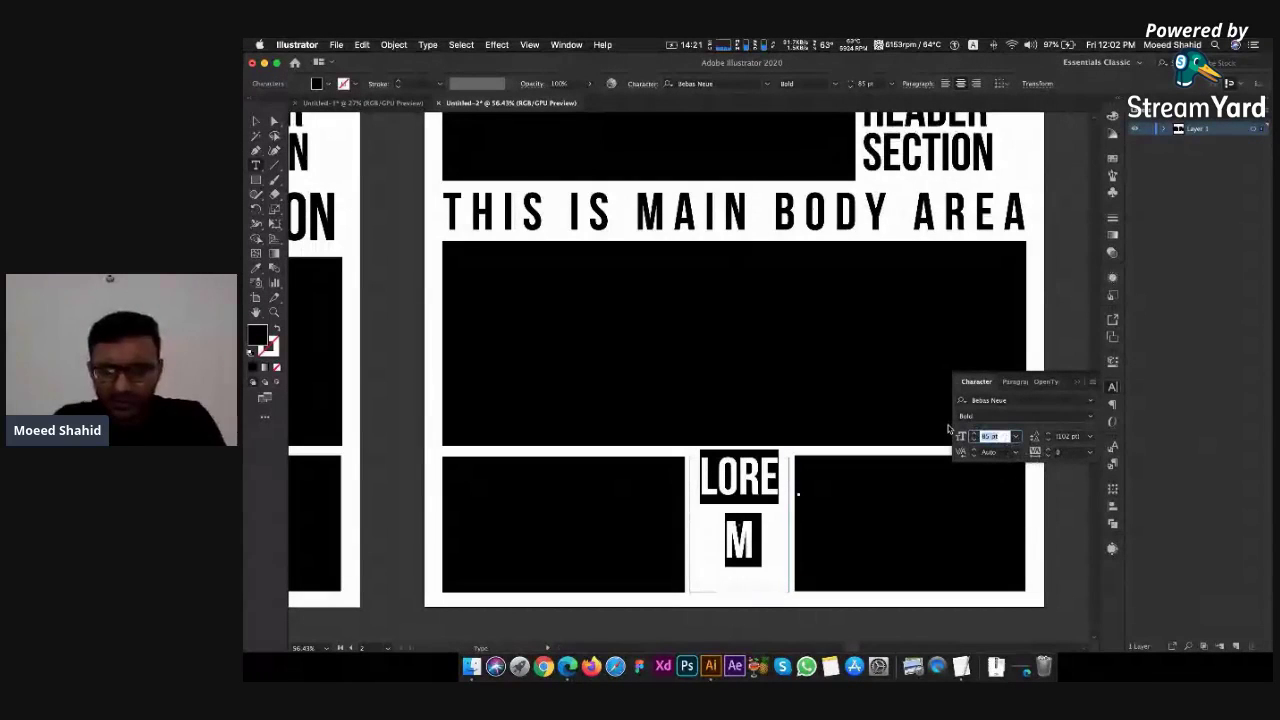
pyautogui.write('40')
pyautogui.press('Return')
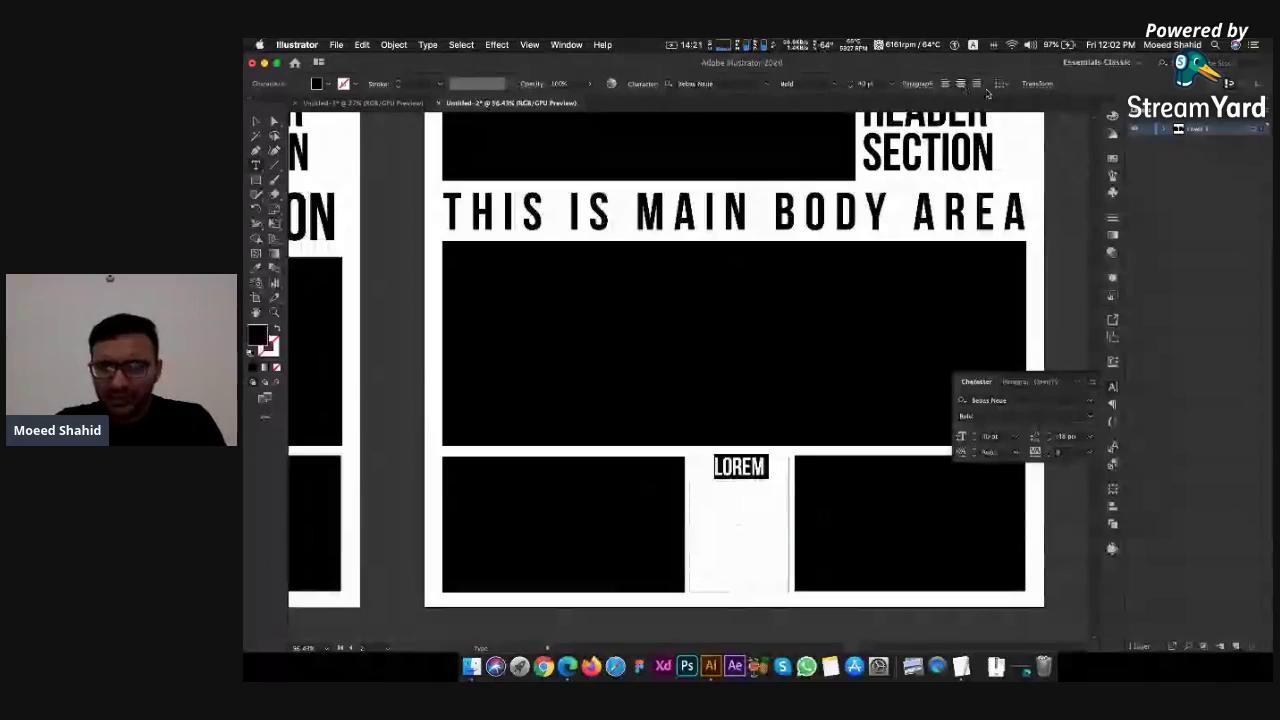
pyautogui.click(946, 85)
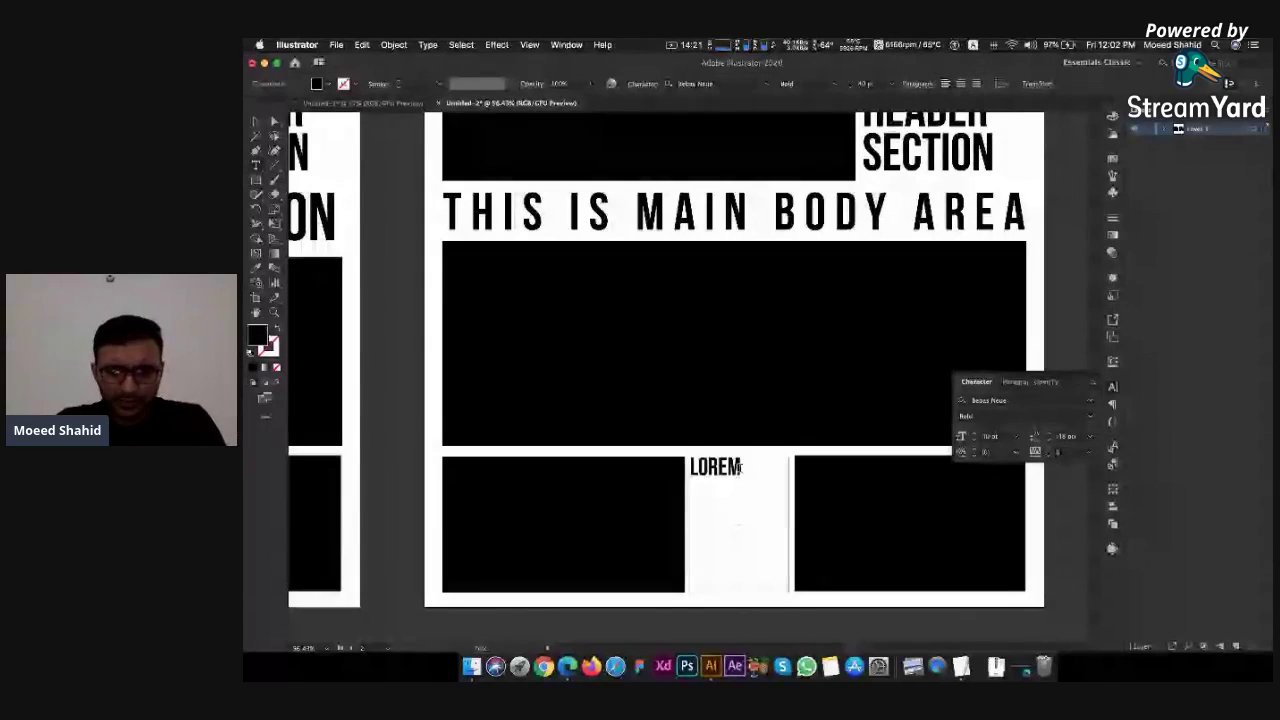
# Replace the placeholder text with "THIS IS ANOTHER EXAMPLE OF TRACKING IN TYPOGRAPHY"
pyautogui.write('T')
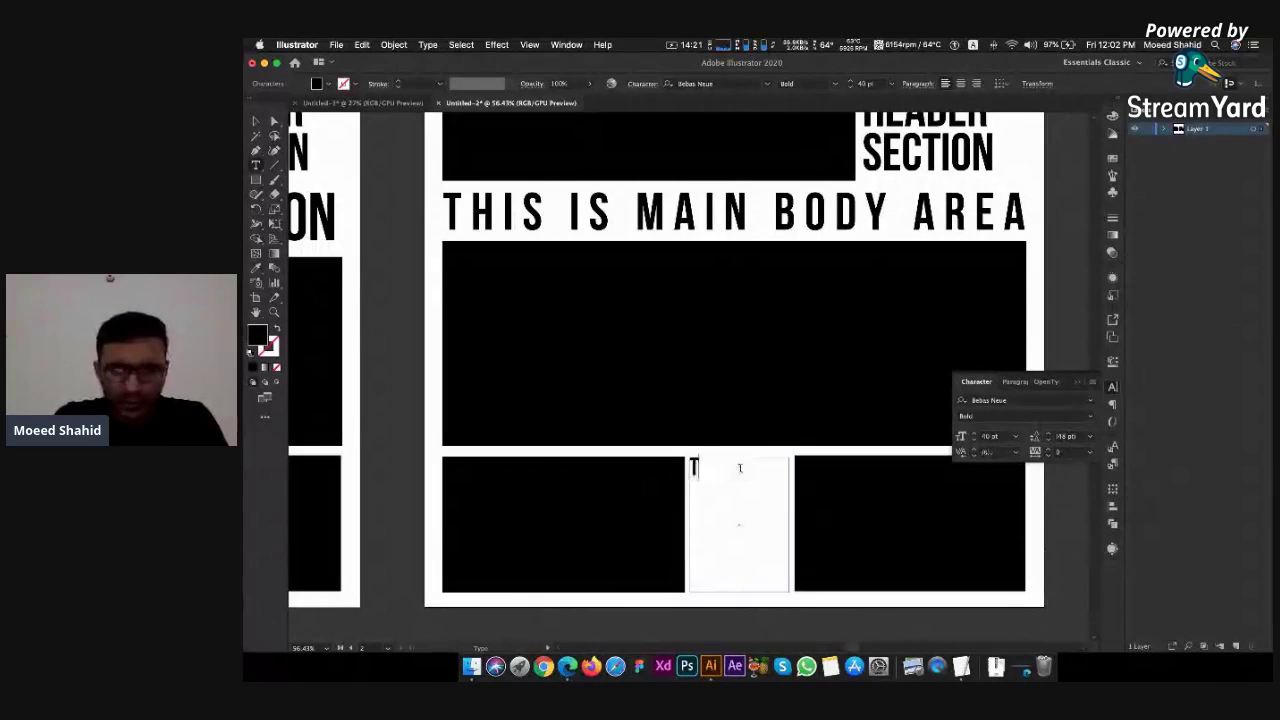
pyautogui.write('HIS IS')
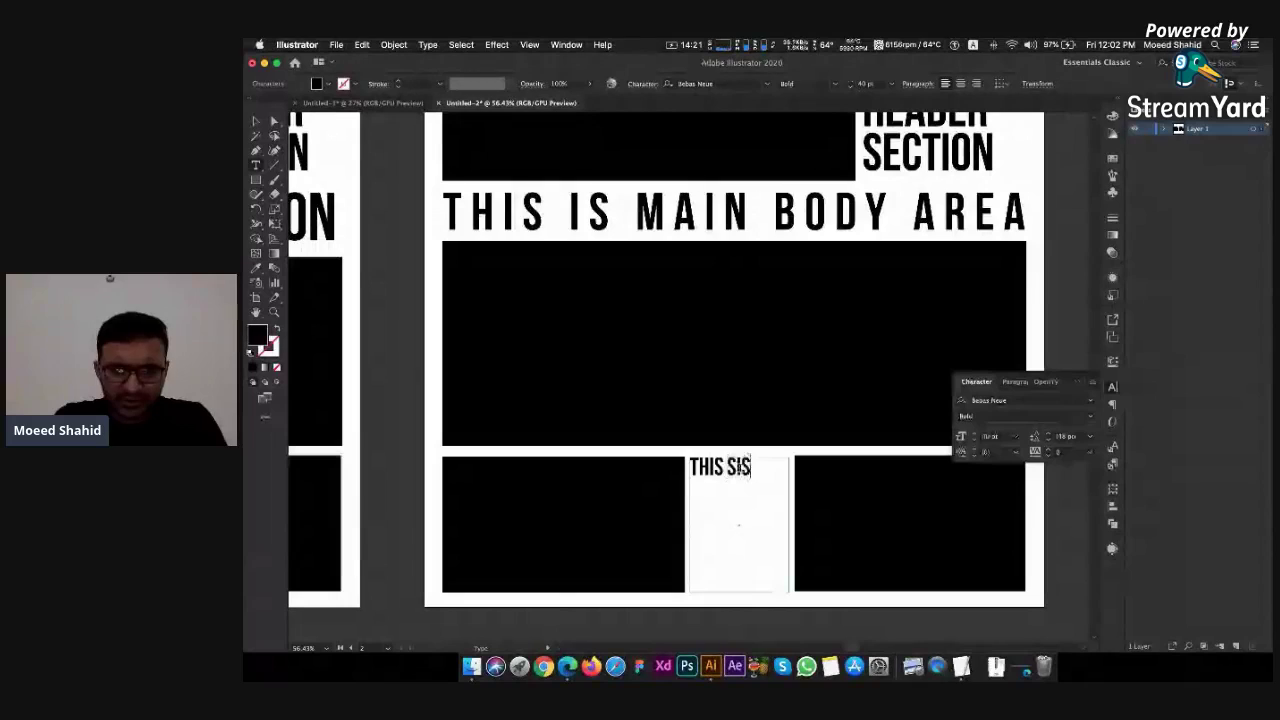
pyautogui.press('BackSpace')
pyautogui.press('BackSpace')
pyautogui.write('IS ANOTHE')
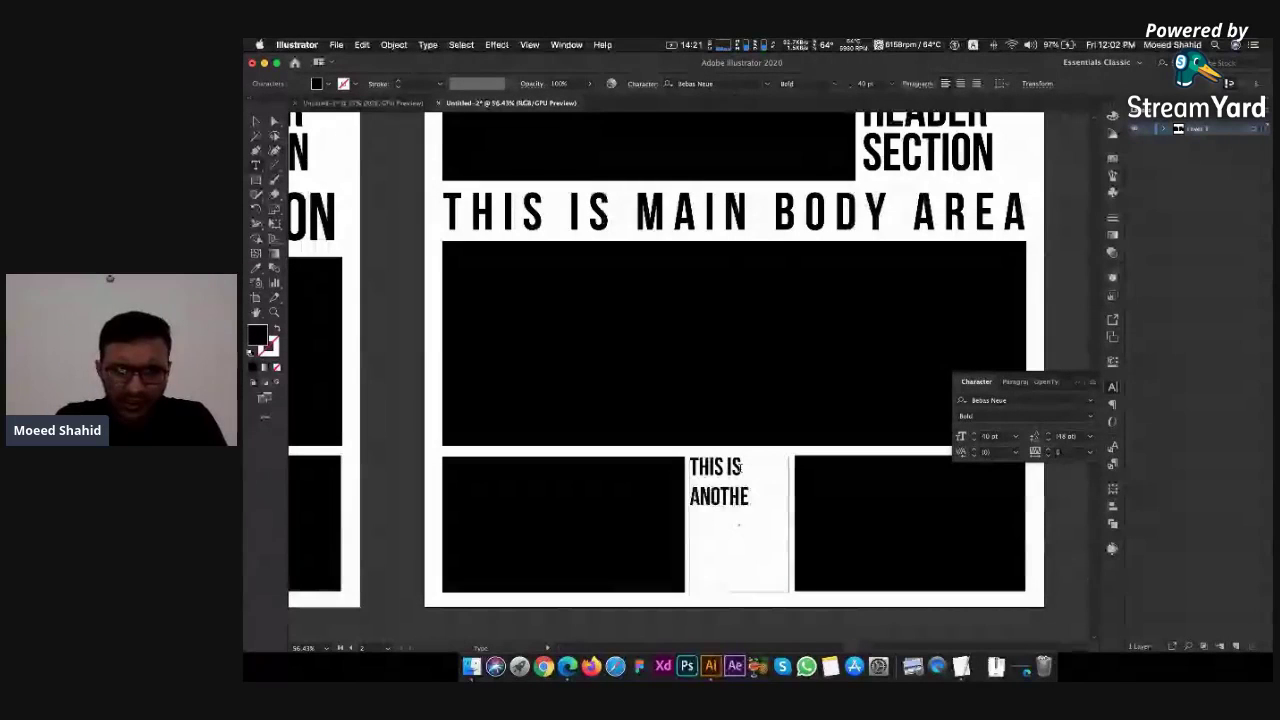
pyautogui.write('R EXAMPE')
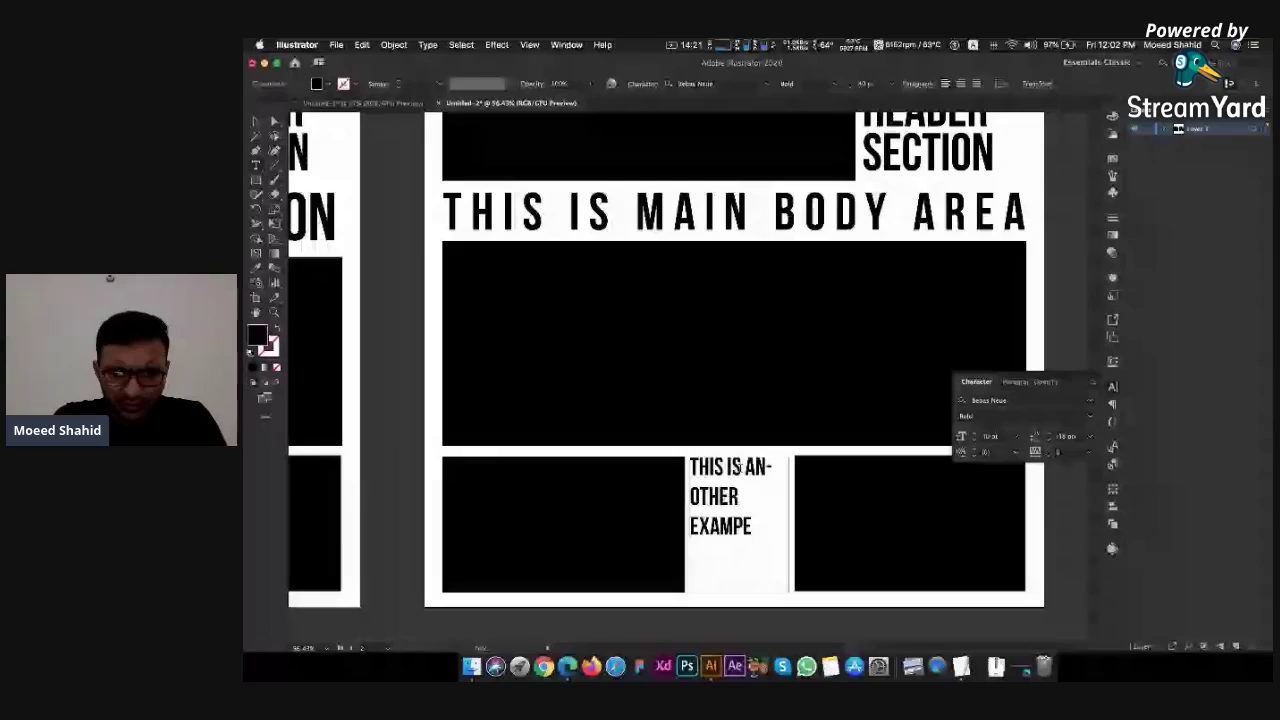
pyautogui.press('BackSpace')
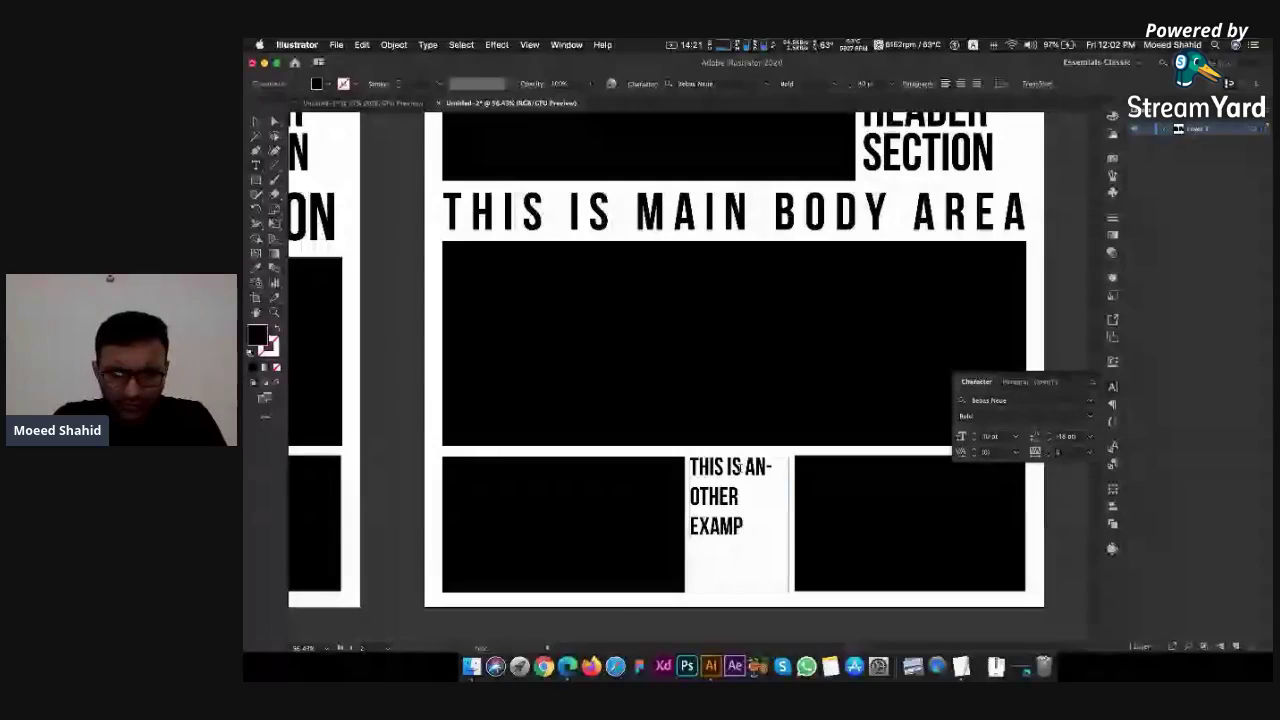
pyautogui.write('LE OF ')
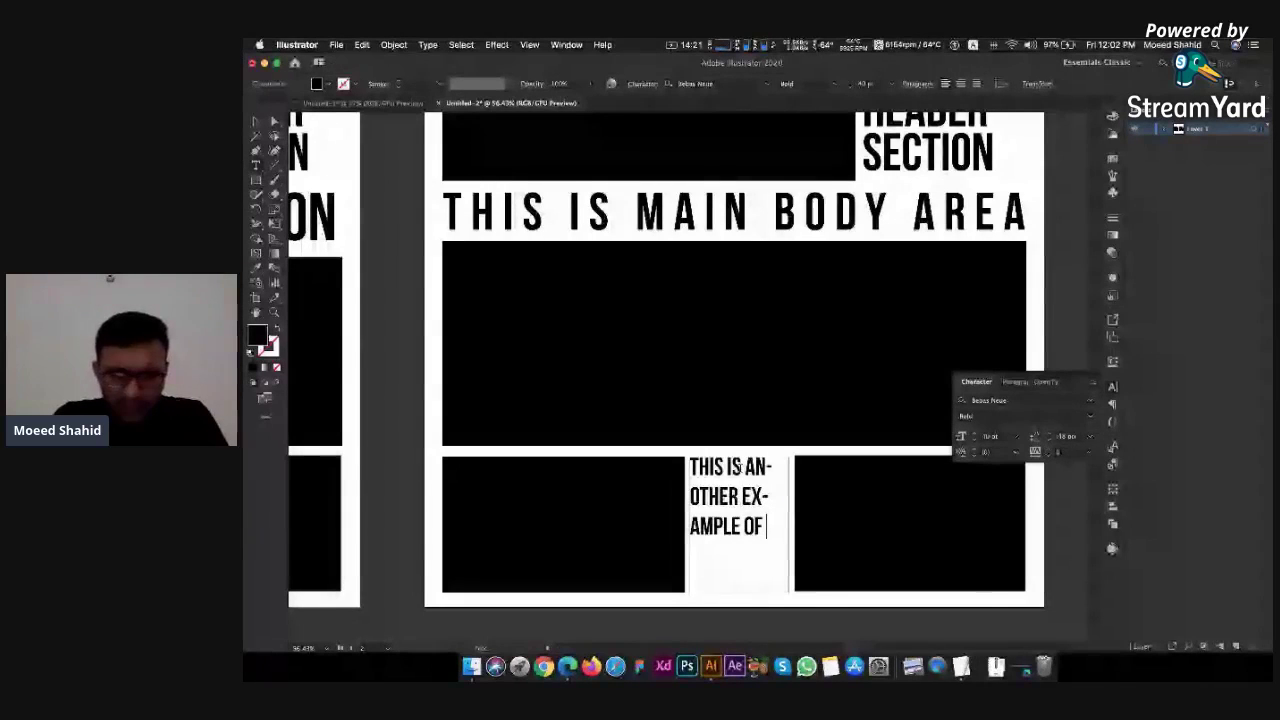
pyautogui.write('TRACKING IN')
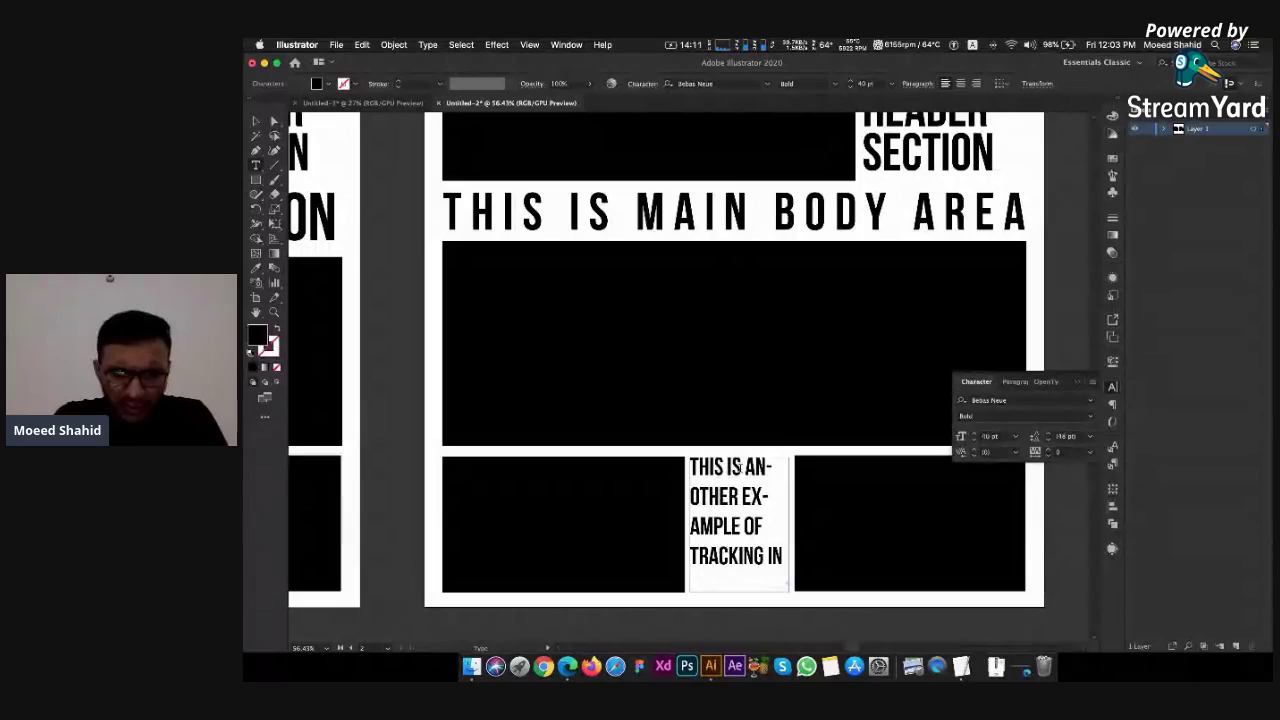
# Set the font size of the entire new paragraph to 31 pt
pyautogui.press('super+a')
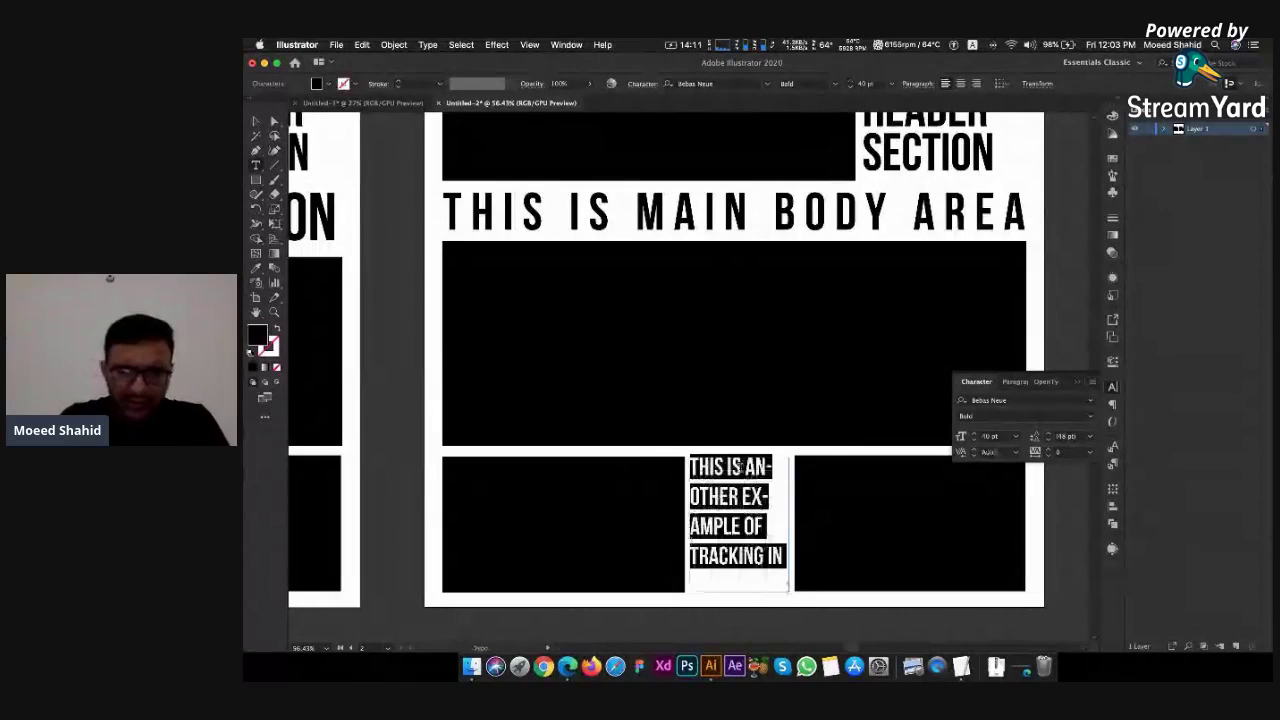
pyautogui.click(1000, 436)
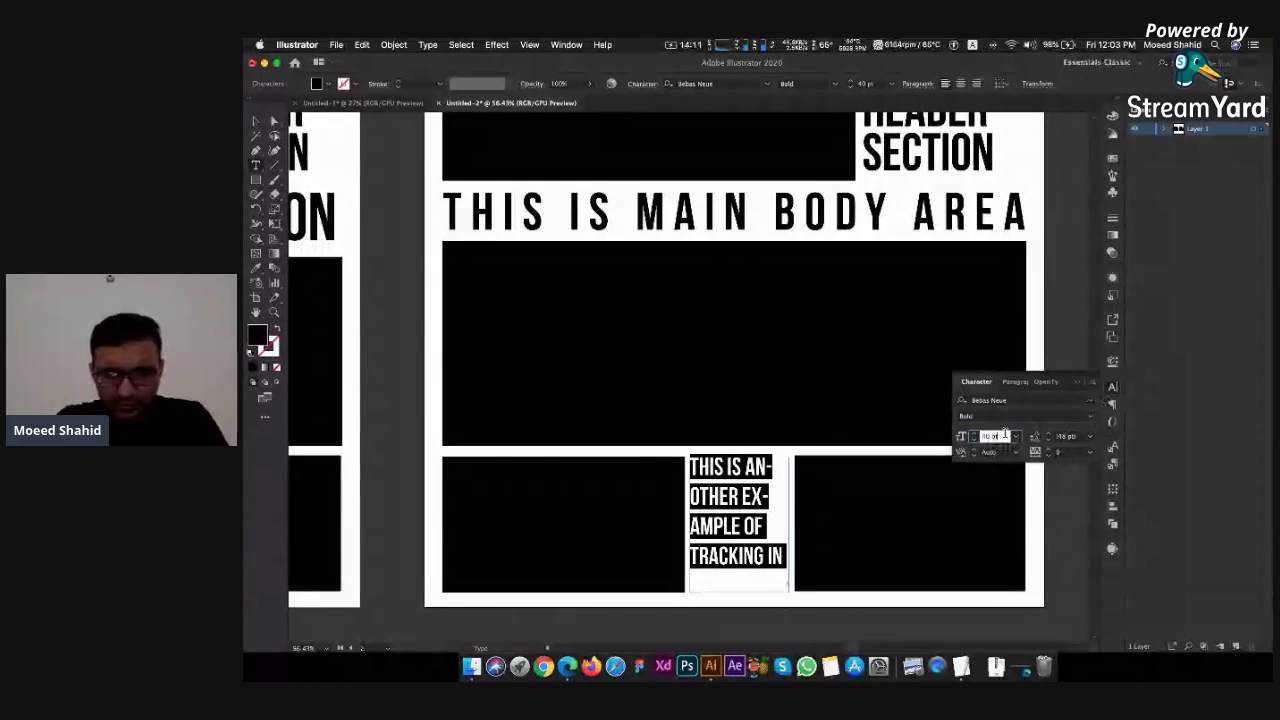
pyautogui.write('30')
pyautogui.press('Return')
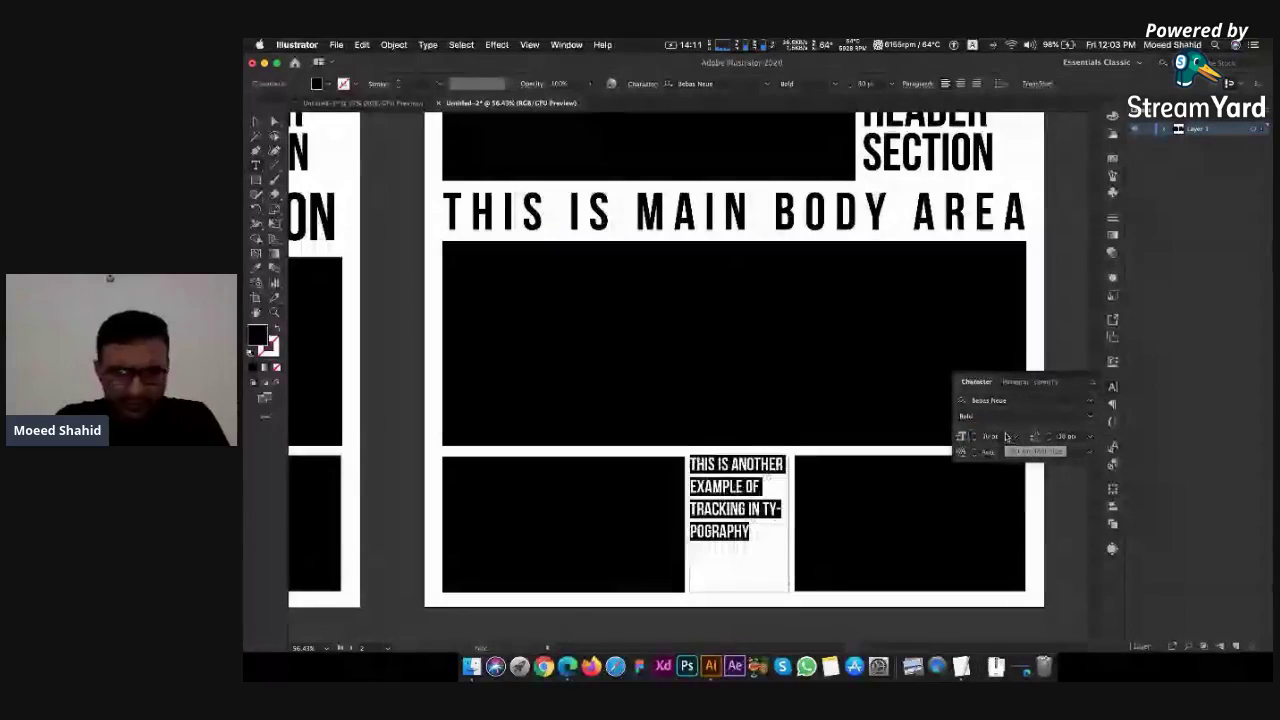
pyautogui.click(256, 122)
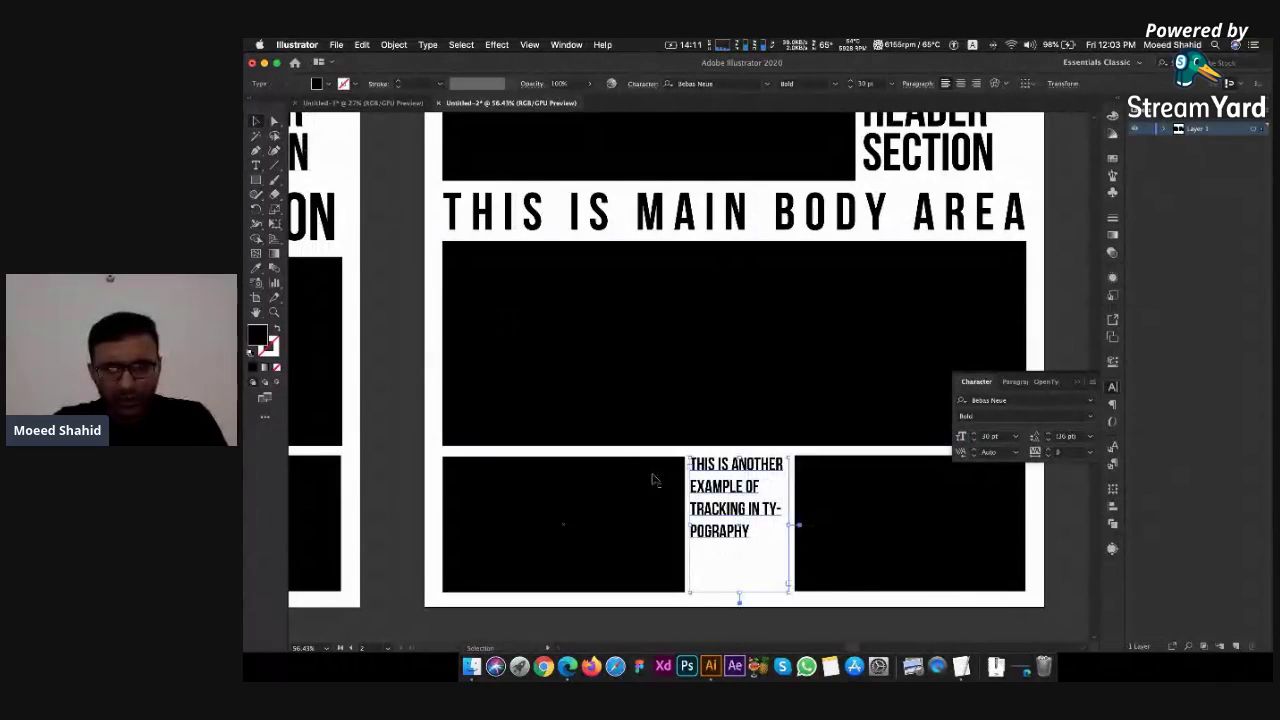
pyautogui.click(1000, 437)
pyautogui.press('Up')
pyautogui.press('Up')
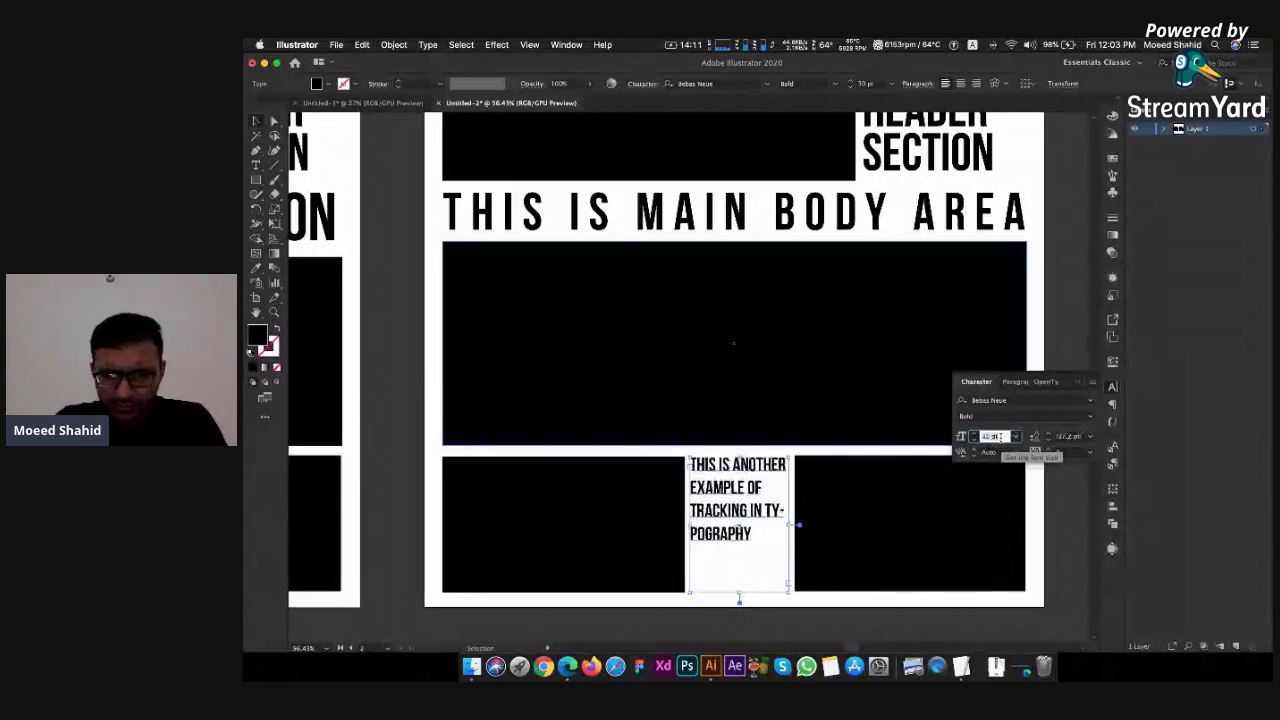
pyautogui.press('Down')
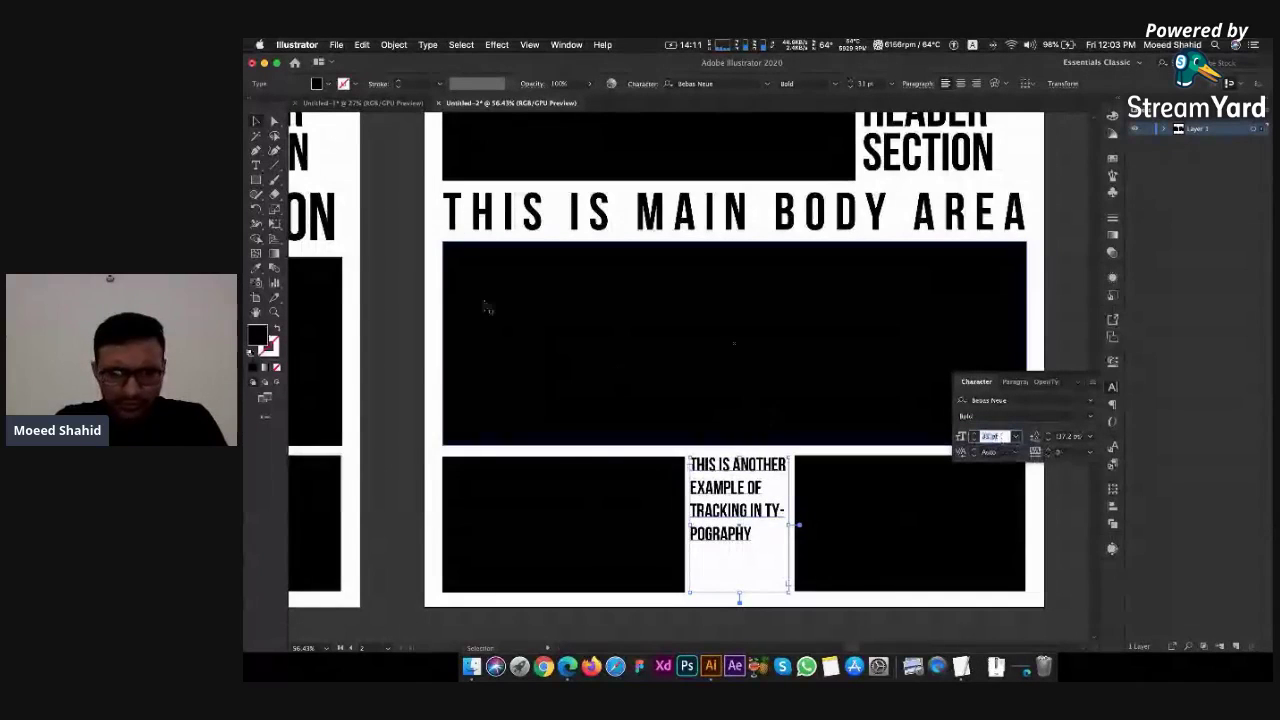
# Select the text block's second line, EXAMPLE OF, and gradually increase its tracking to just over 100
pyautogui.scroll(5, 692, 493)
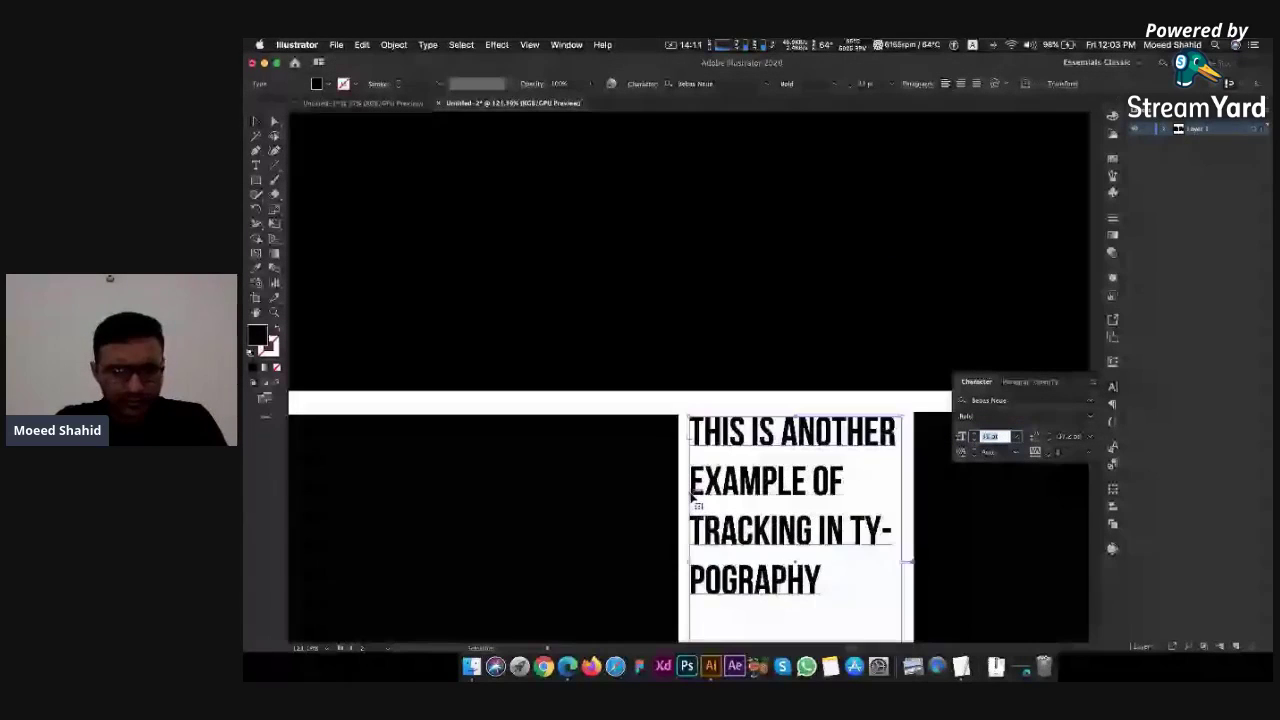
pyautogui.click(256, 121)
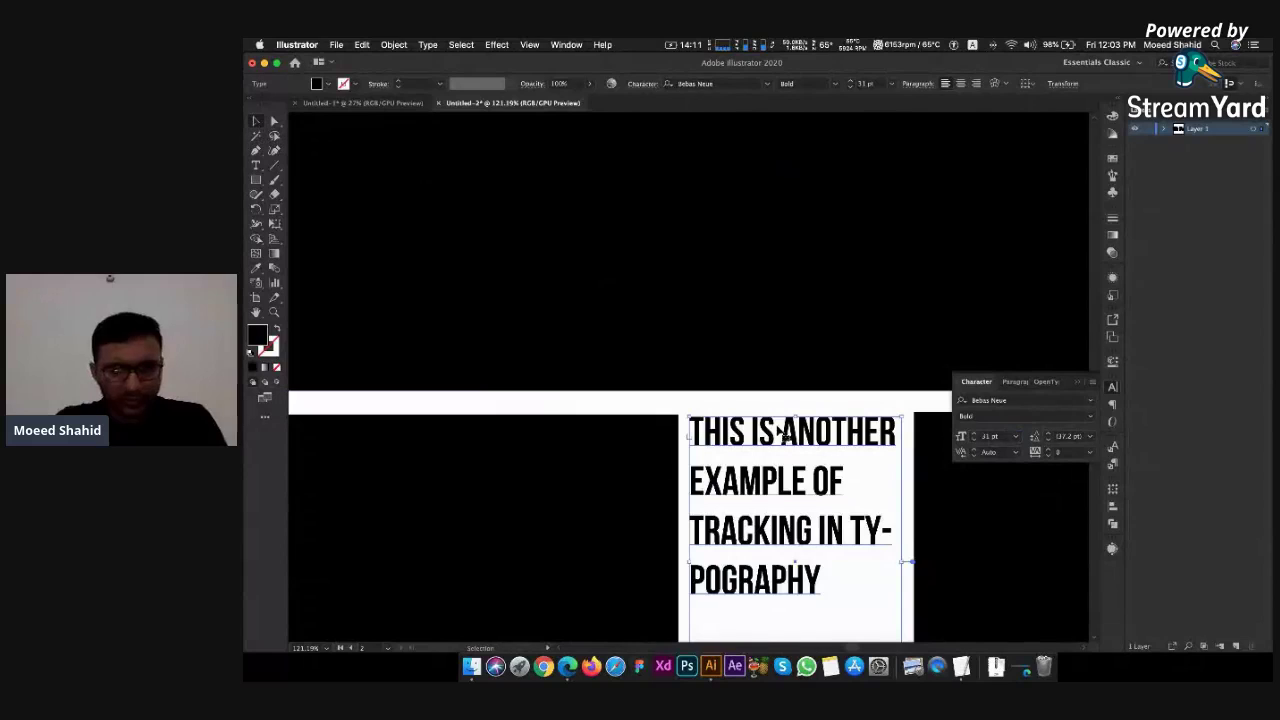
pyautogui.scroll(2, 779, 430)
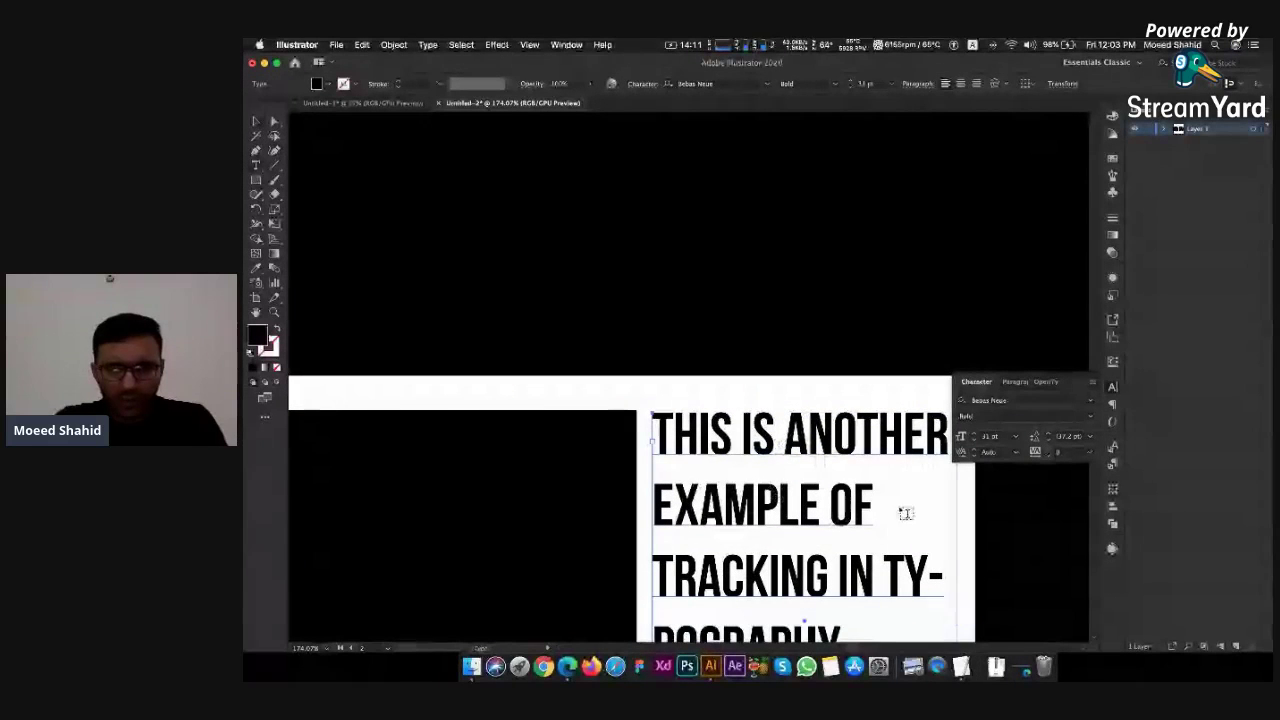
pyautogui.press('t')
pyautogui.moveTo(875, 505); pyautogui.dragTo(632, 488)
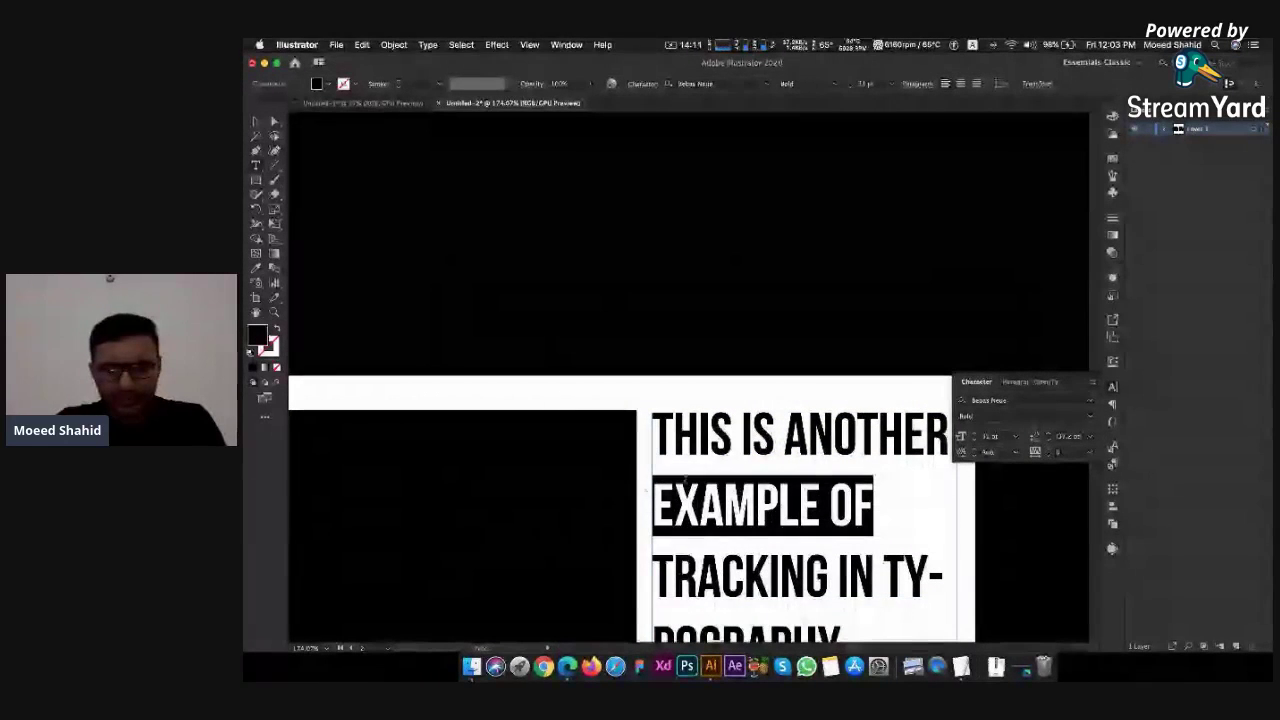
pyautogui.click(1064, 452)
pyautogui.press('Up')
pyautogui.press('Up')
pyautogui.press('Up')
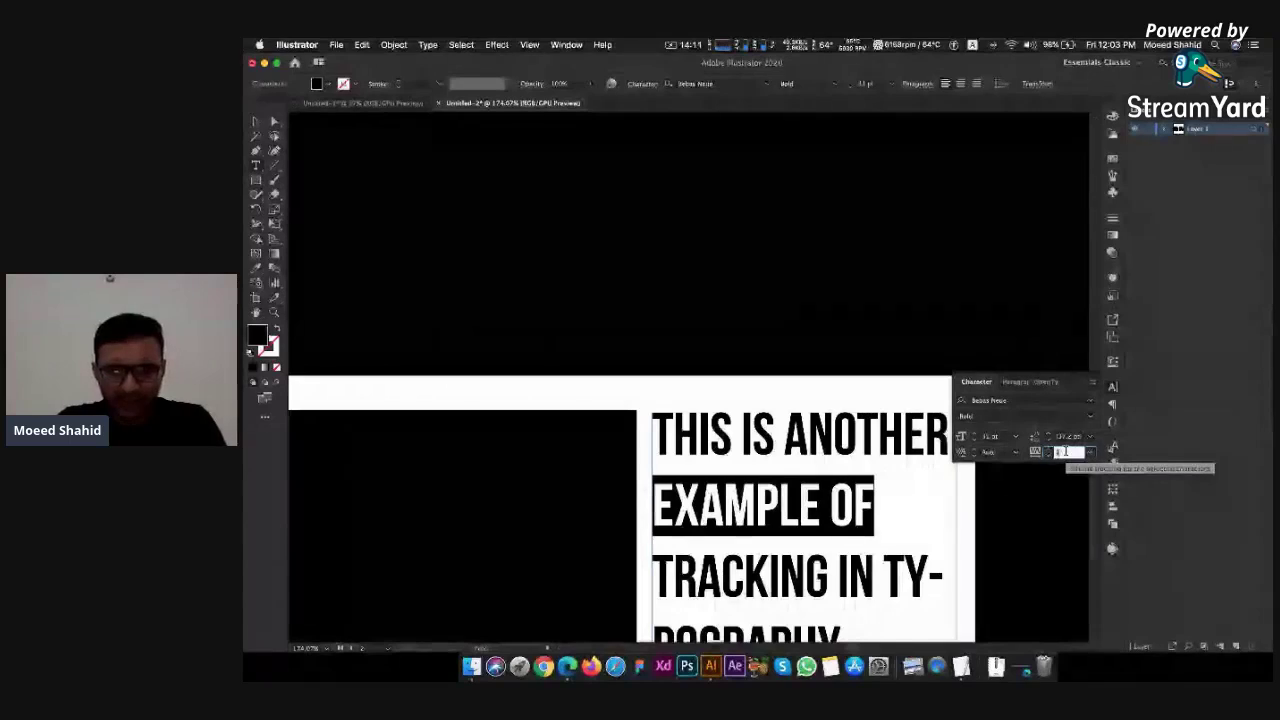
pyautogui.press('Up')
pyautogui.press('Up')
pyautogui.press('Up')
pyautogui.press('Up')
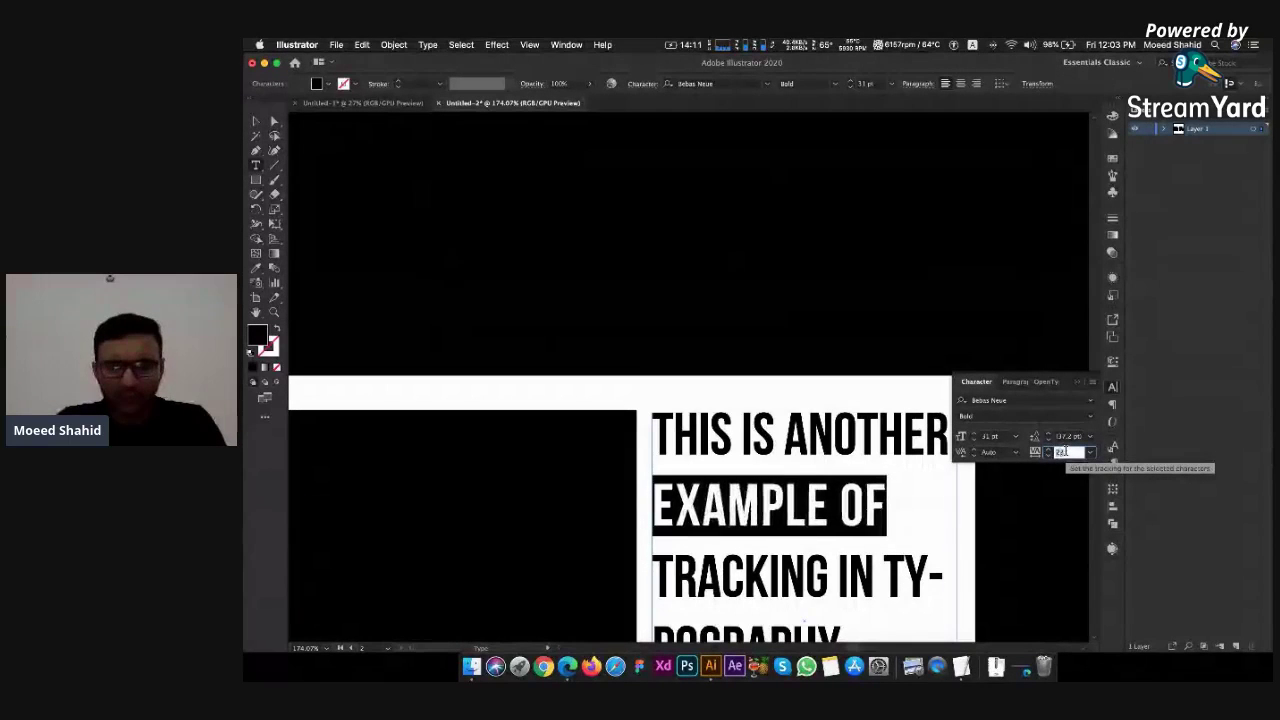
pyautogui.press('Up')
pyautogui.press('Up')
pyautogui.press('Up')
pyautogui.press('Up')
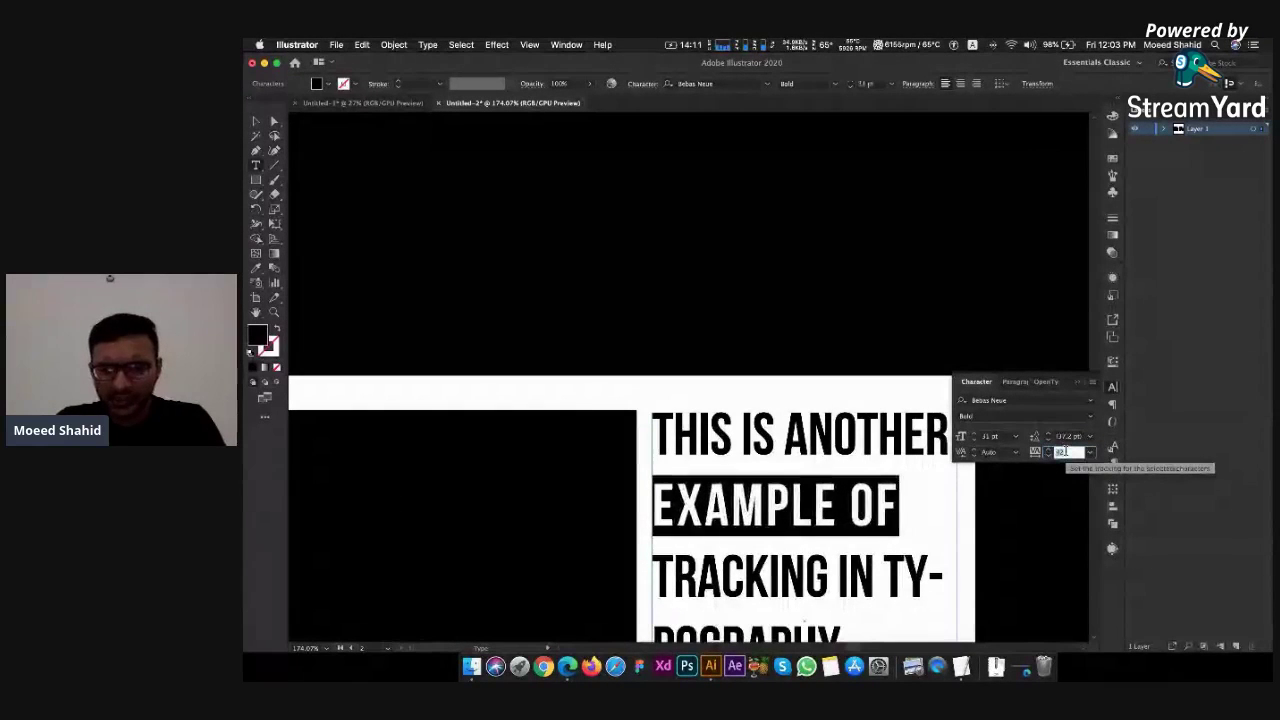
pyautogui.press('Up')
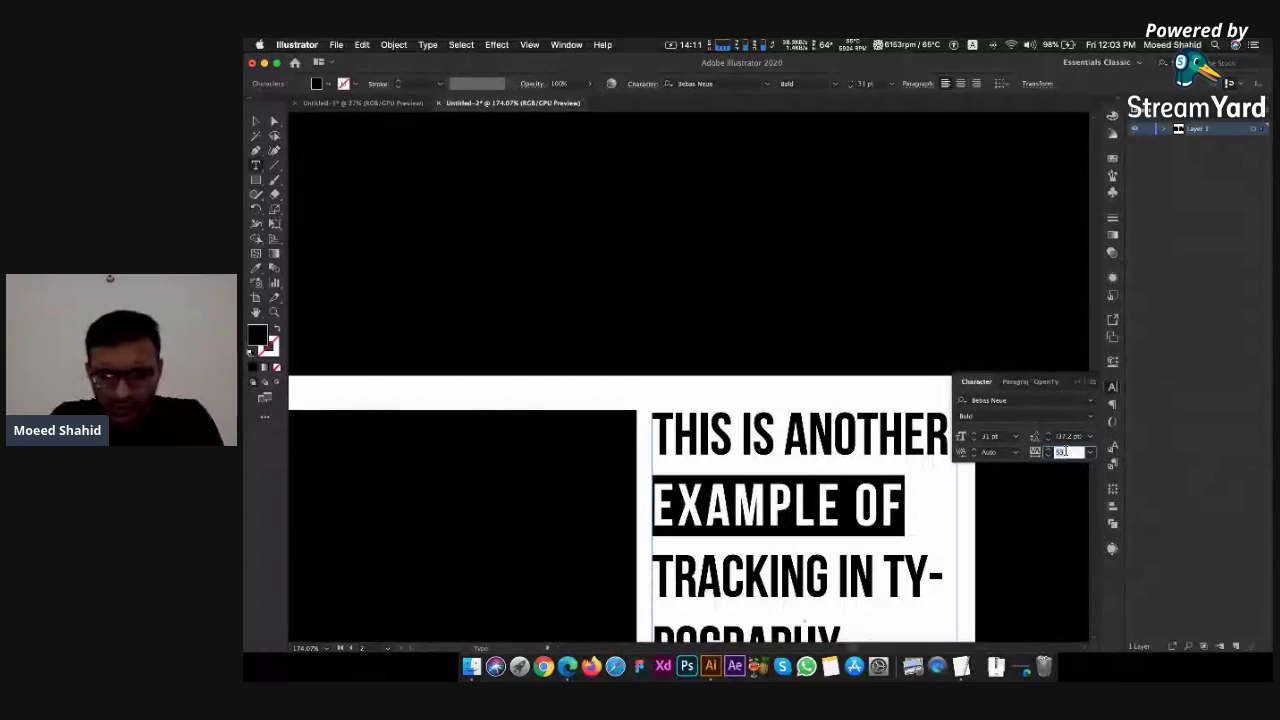
pyautogui.press('Up')
pyautogui.press('Up')
pyautogui.press('Up')
pyautogui.press('Up')
pyautogui.press('Up')
pyautogui.press('Up')
pyautogui.press('Up')
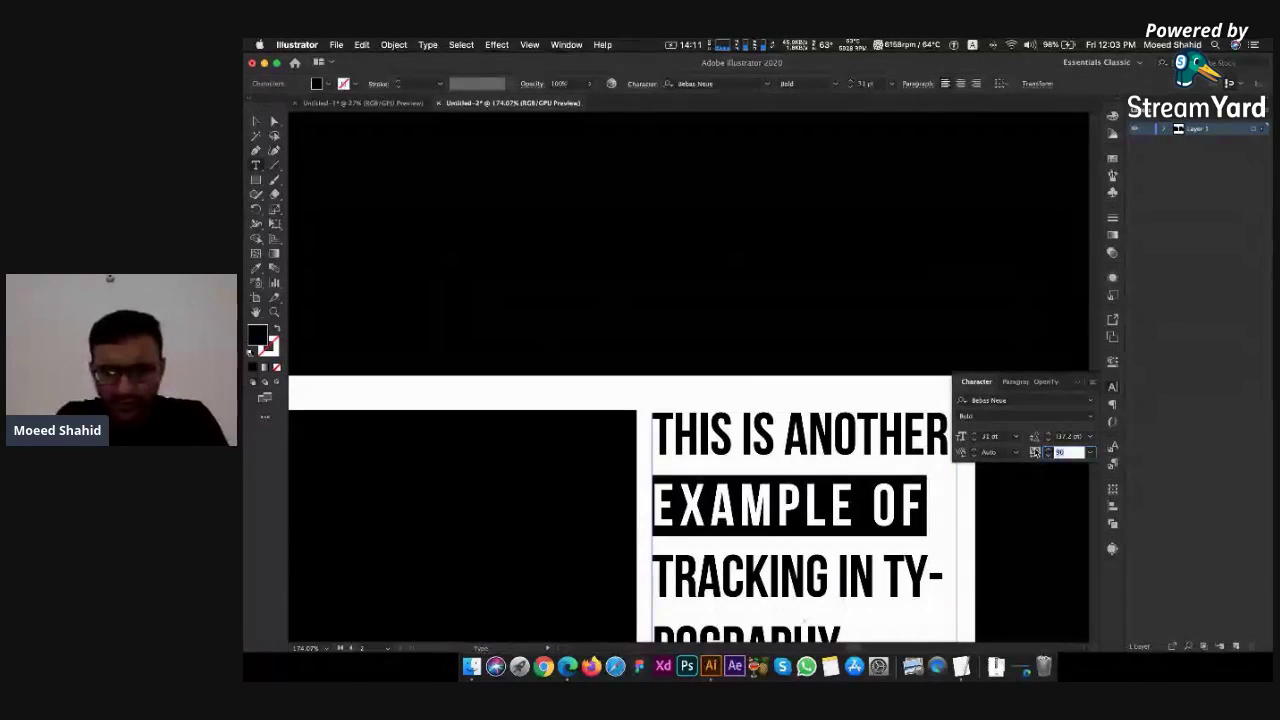
pyautogui.press('Up')
pyautogui.press('Up')
pyautogui.press('Up')
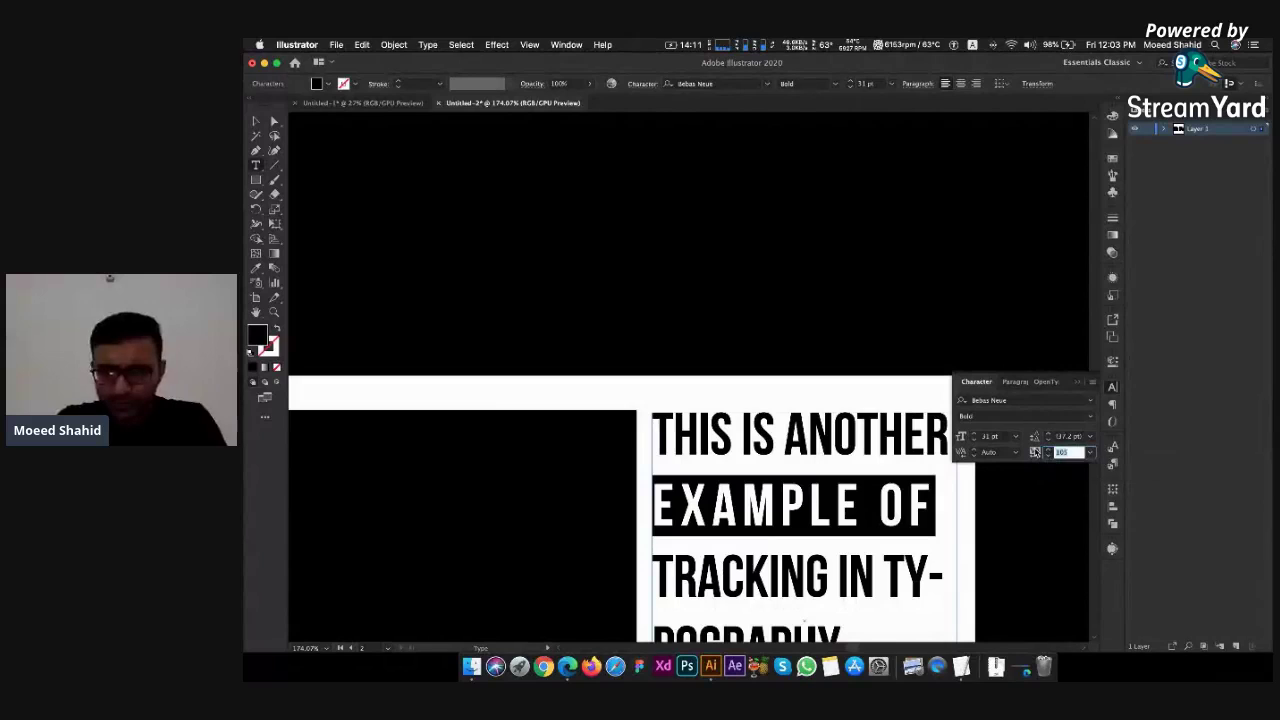
# Set the tracking of EXAMPLE OF to 140, then fine-tune it to about 150 so the line spans the text frame
pyautogui.click(1036, 452)
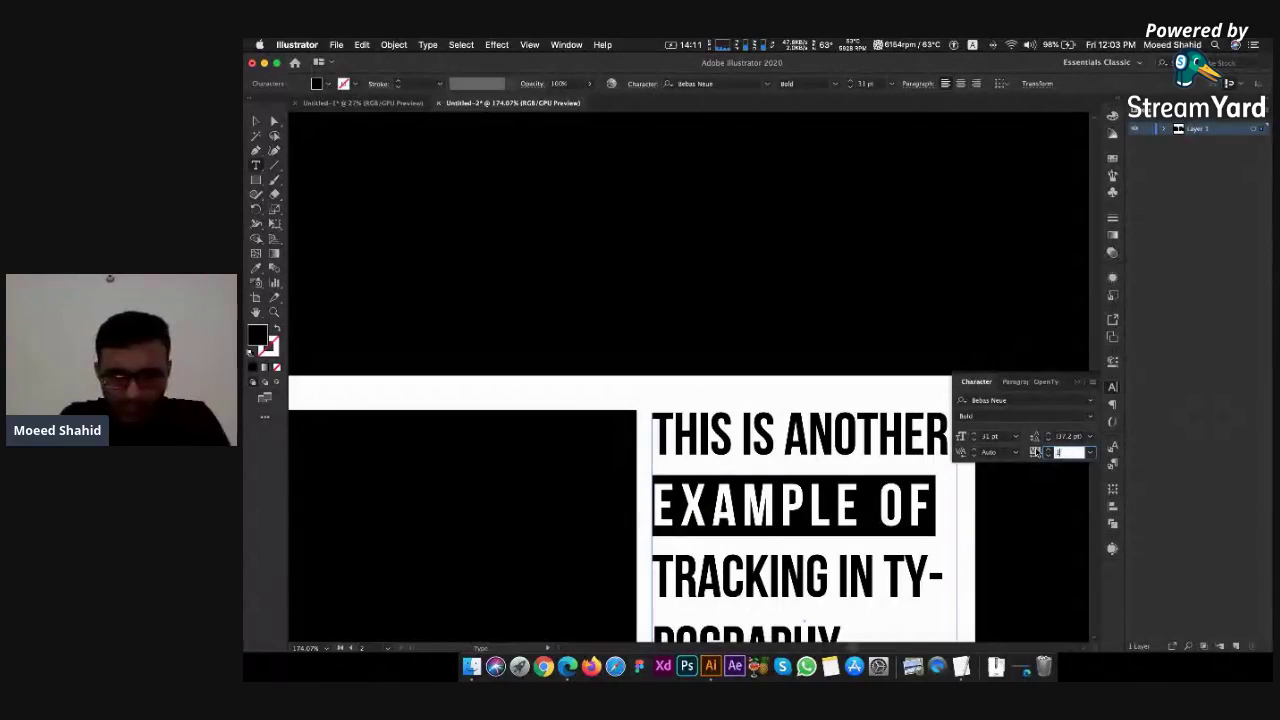
pyautogui.write('140')
pyautogui.press('Return')
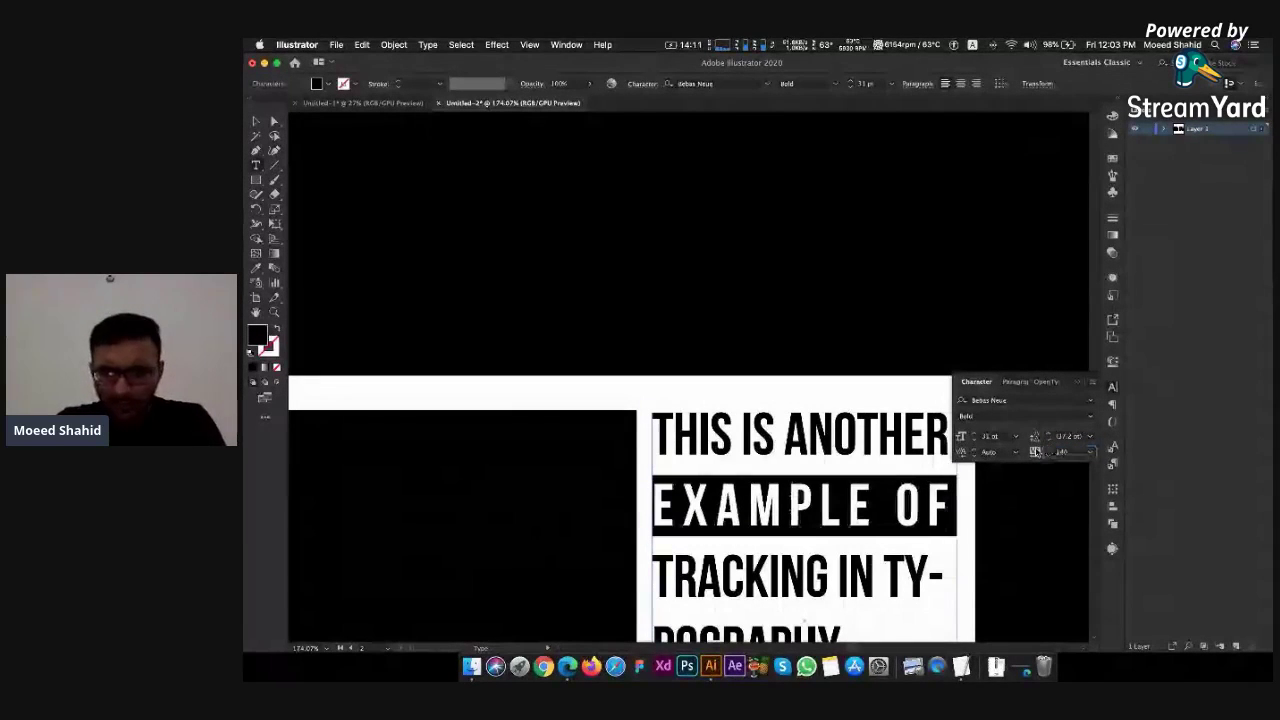
pyautogui.click(1074, 452)
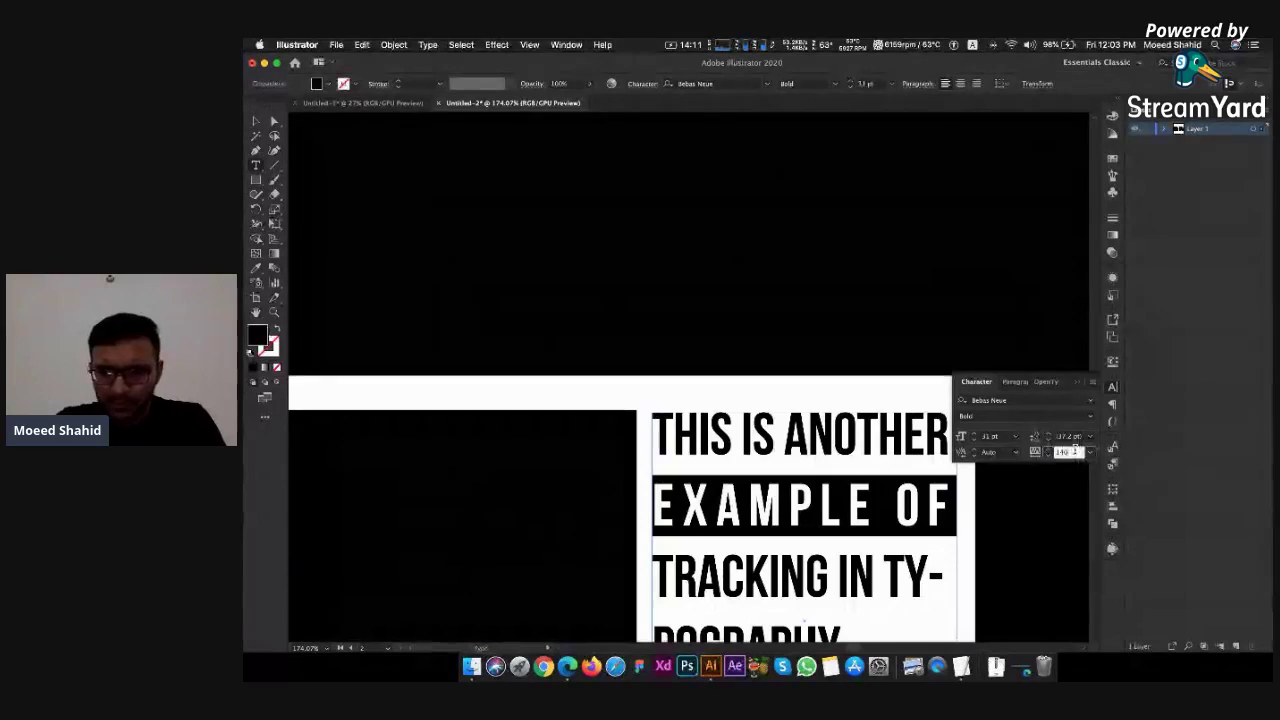
pyautogui.press('Up')
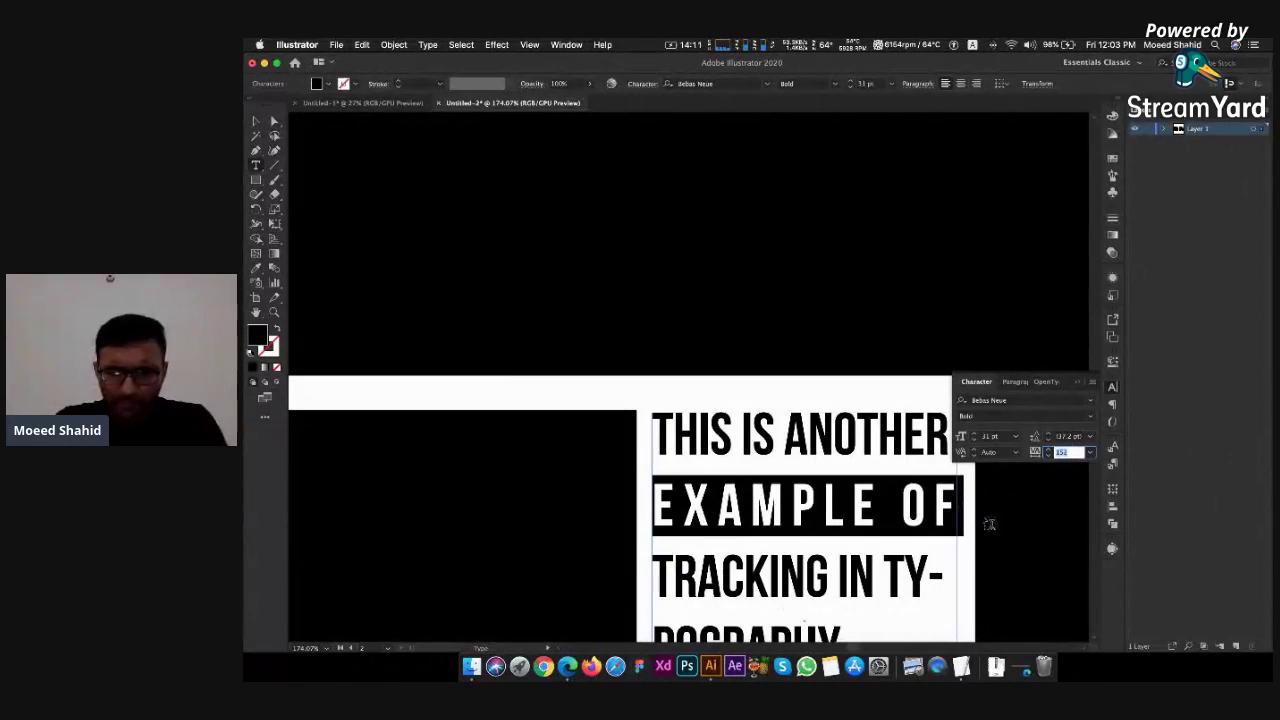
# Break the text before TYPOGRAPHY so the word gets its own line, and set the tracking of TRACKING IN to 100
pyautogui.click(893, 572)
pyautogui.press('Return')
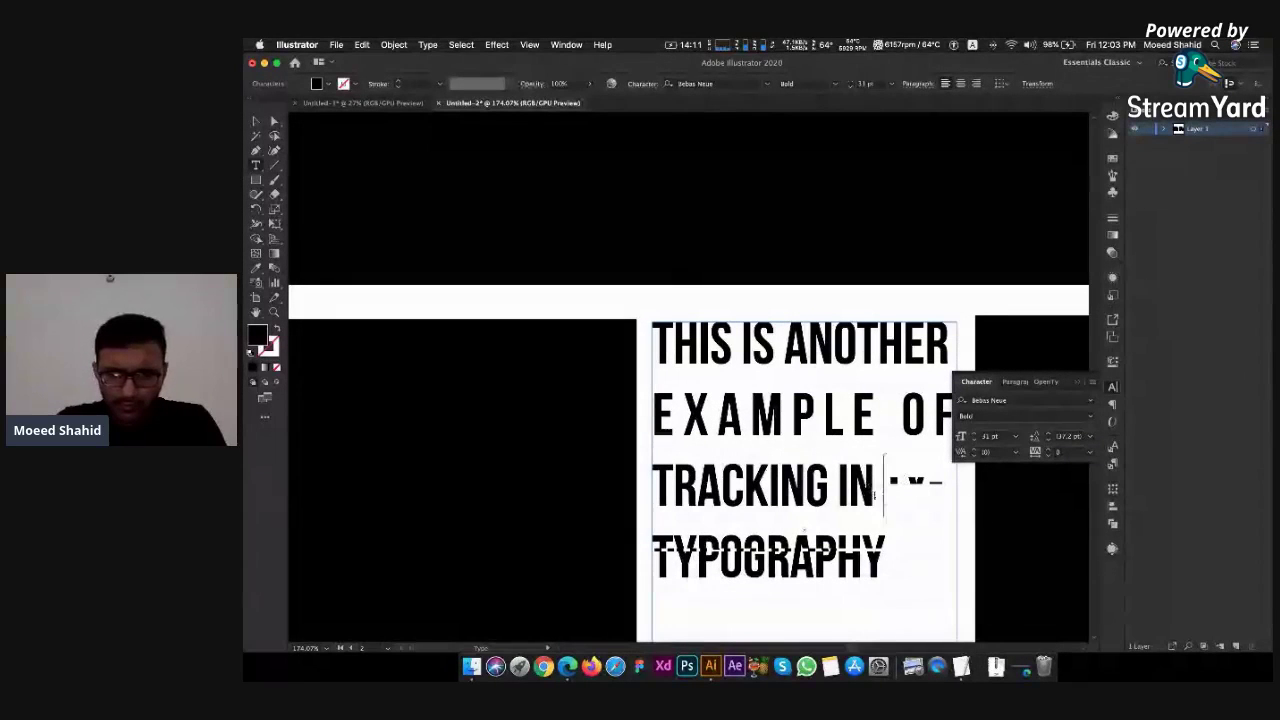
pyautogui.moveTo(866, 488); pyautogui.dragTo(427, 495)
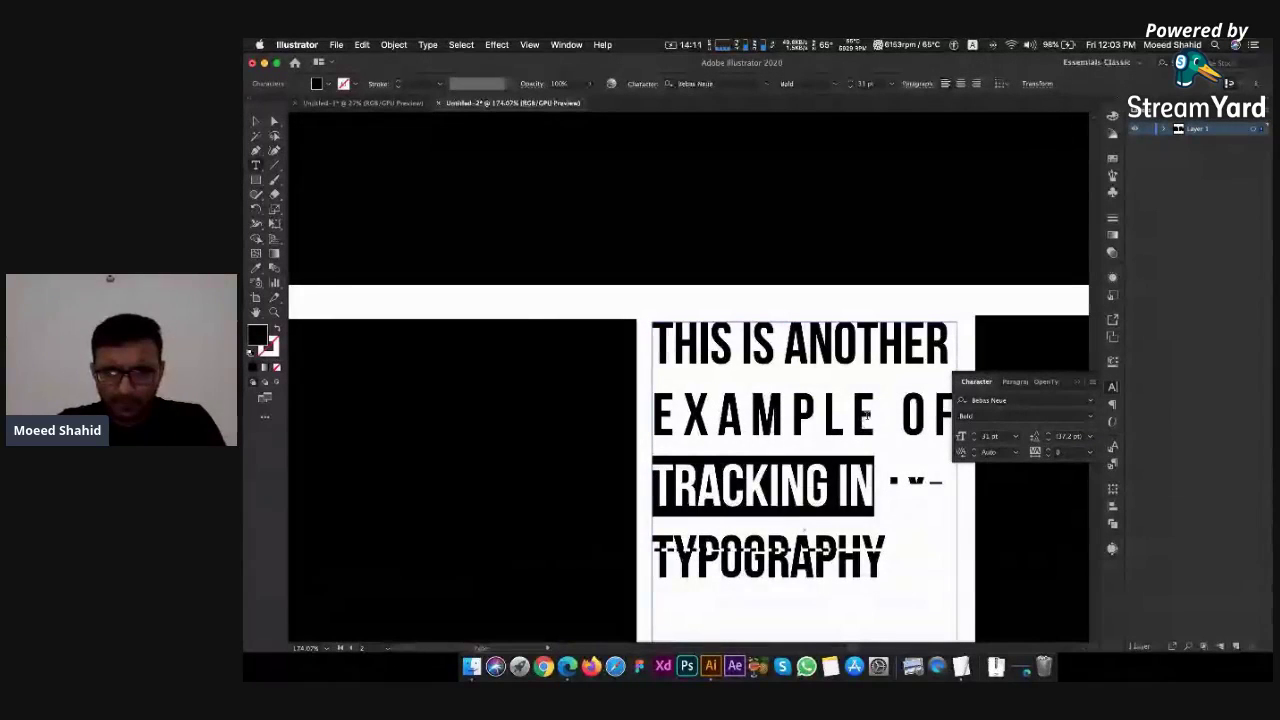
pyautogui.scroll(1, 862, 422)
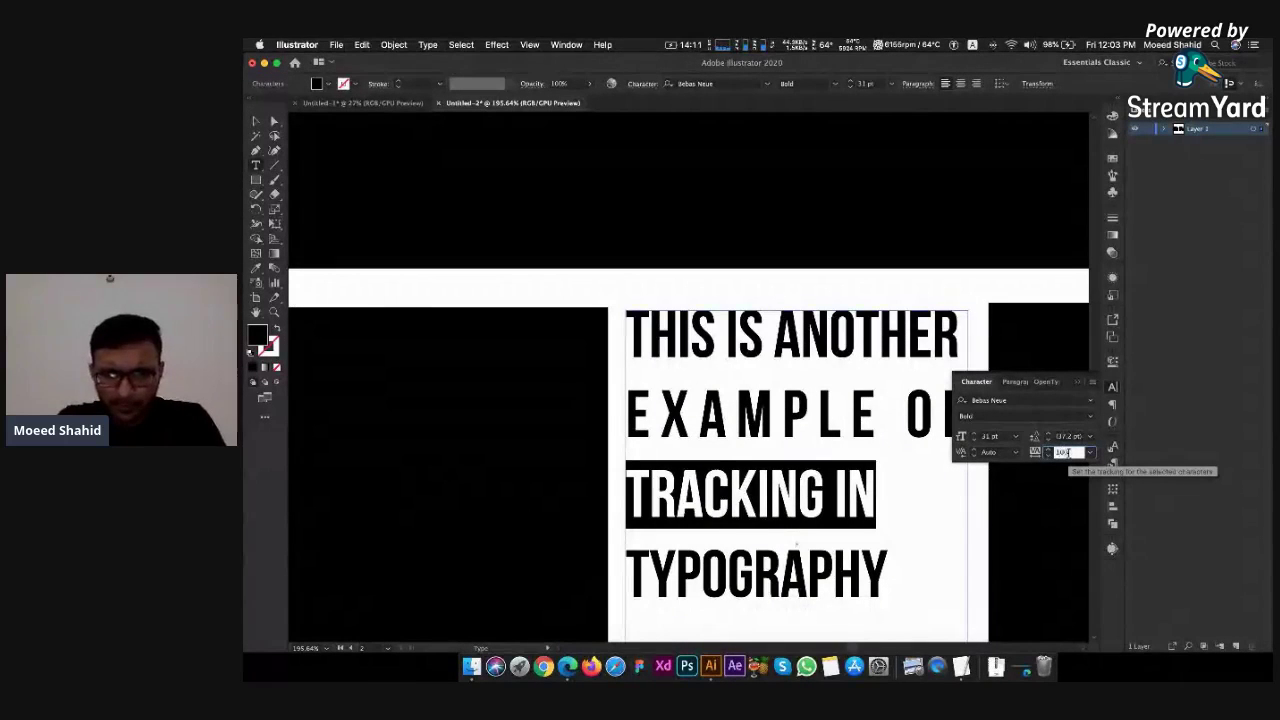
pyautogui.press('Return')
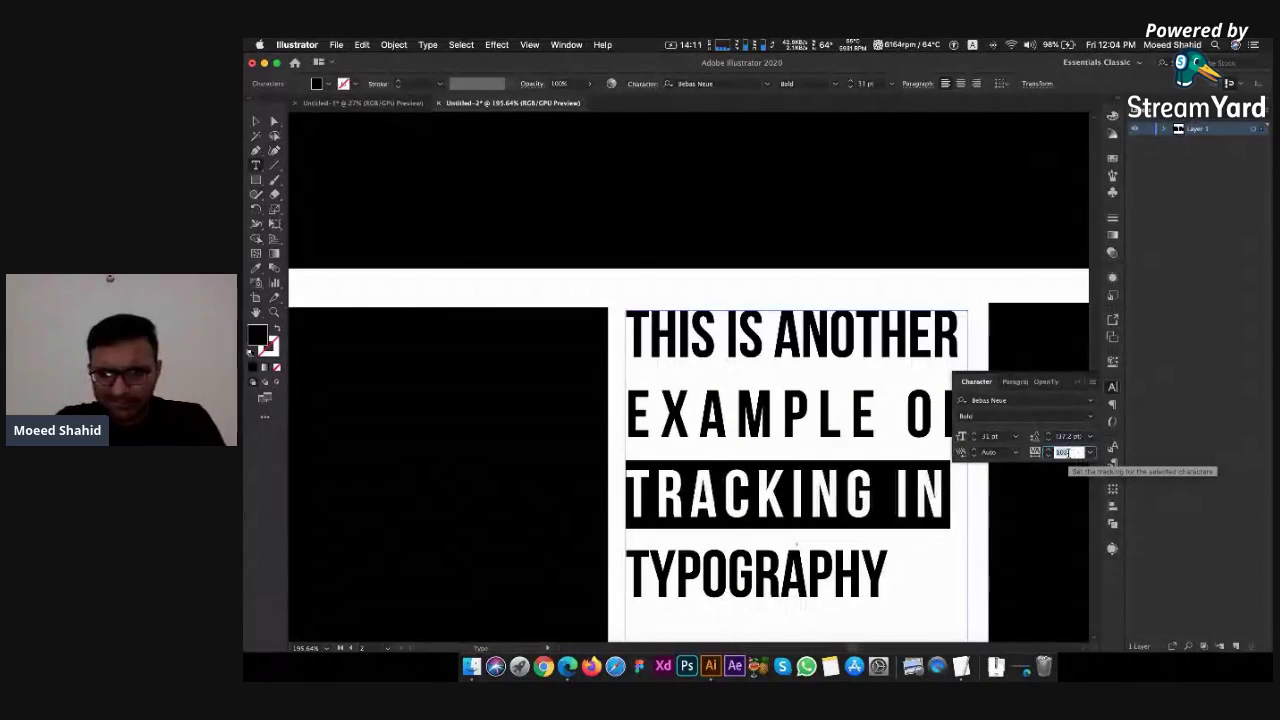
# Fine-tune the tracking of TRACKING IN to about 135 so the line fills the text frame's width
pyautogui.press('Up')
pyautogui.press('Up')
pyautogui.press('Up')
pyautogui.press('Up')
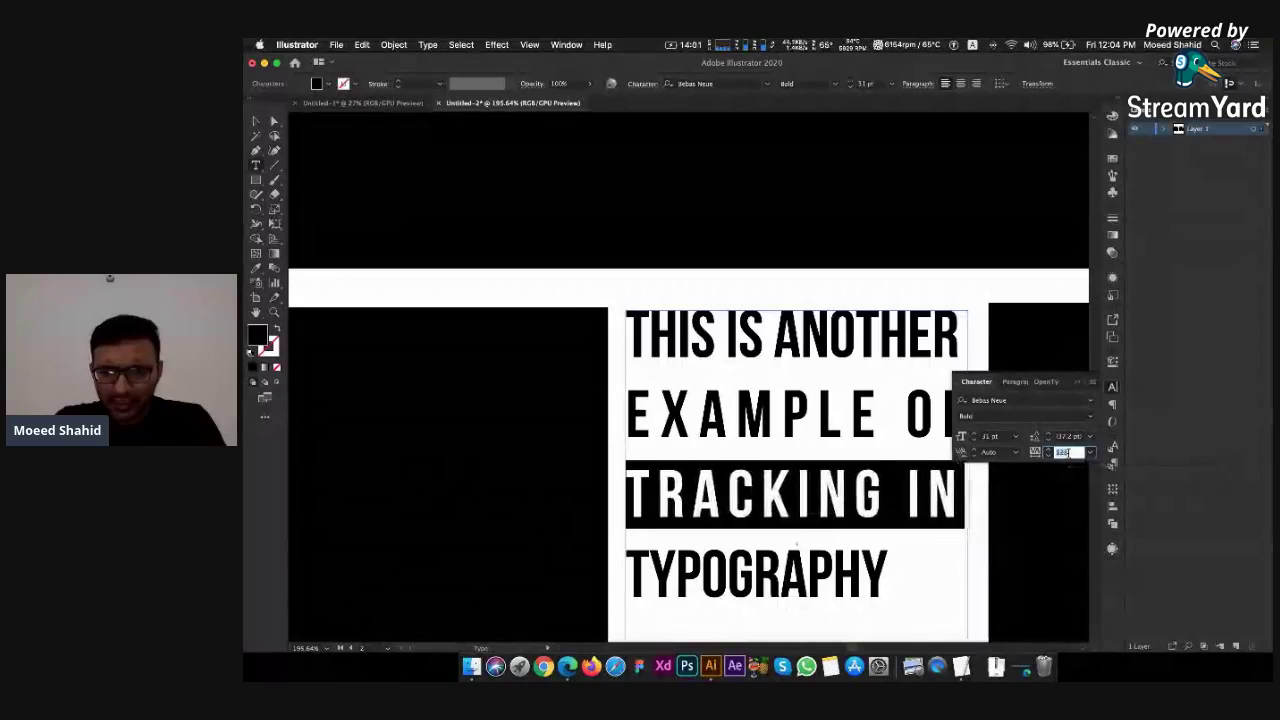
pyautogui.press('Up')
pyautogui.press('Up')
pyautogui.press('Up')
pyautogui.press('Up')
pyautogui.press('Up')
pyautogui.press('Up')
pyautogui.press('Up')
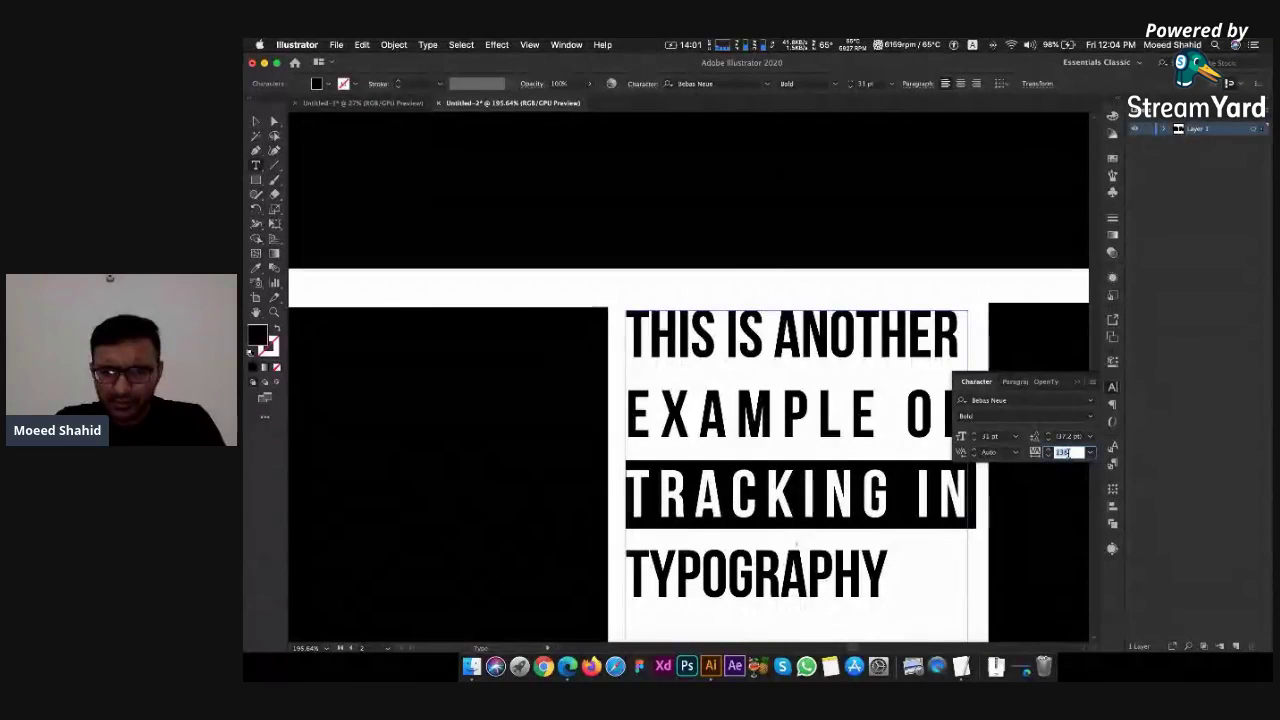
pyautogui.press('Up')
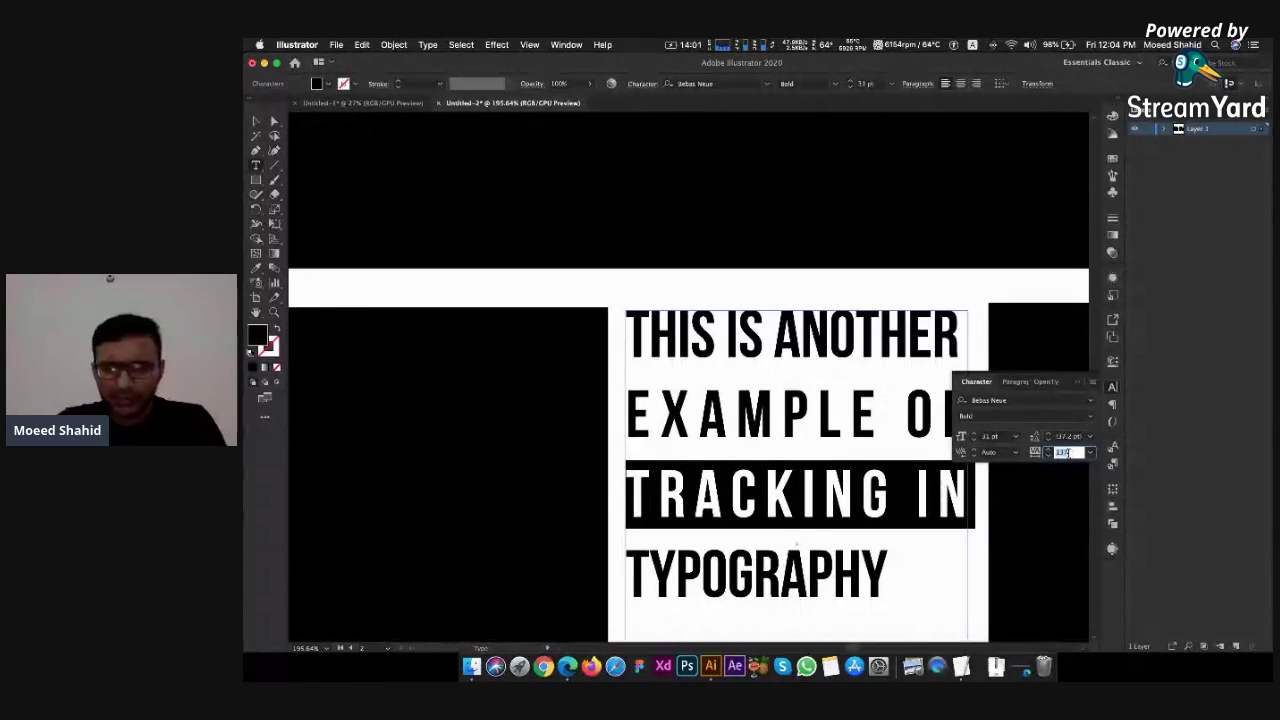
# Slightly increase the tracking of the first line, THIS IS ANOTHER, so it reaches the text frame's edge
pyautogui.moveTo(953, 350); pyautogui.dragTo(374, 300)
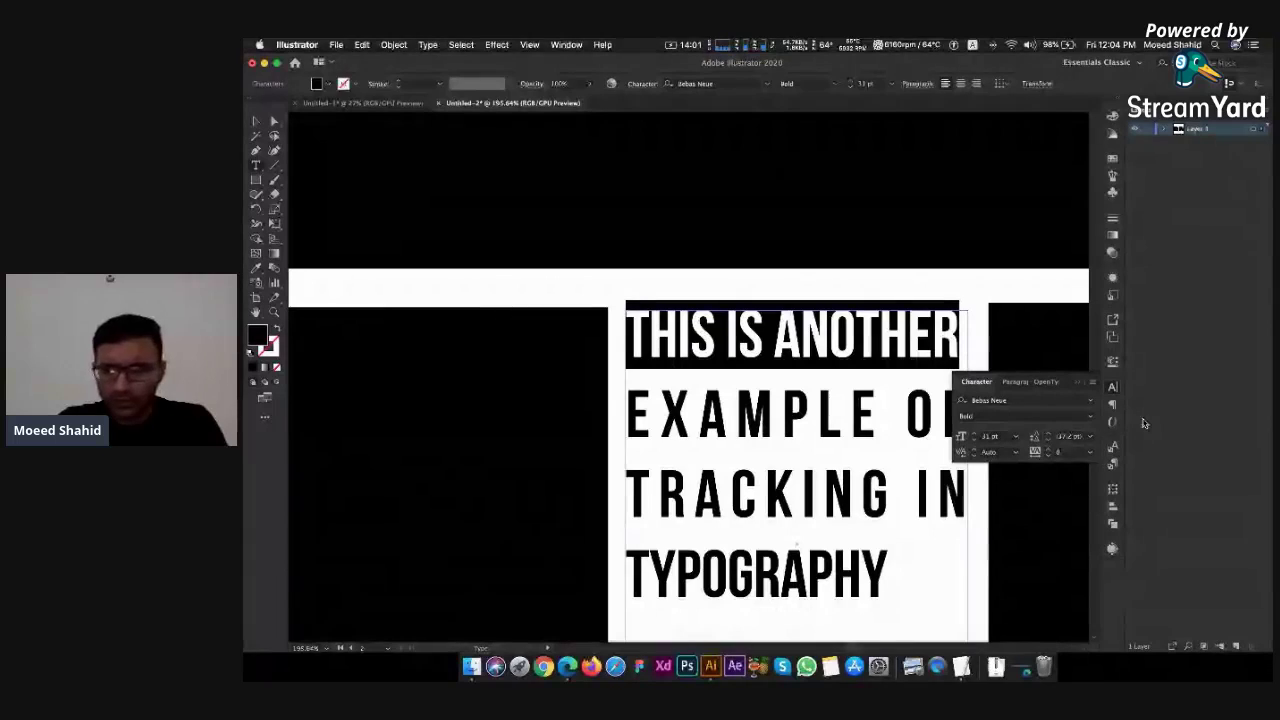
pyautogui.press('Up')
pyautogui.press('Up')
pyautogui.press('Up')
pyautogui.press('Up')
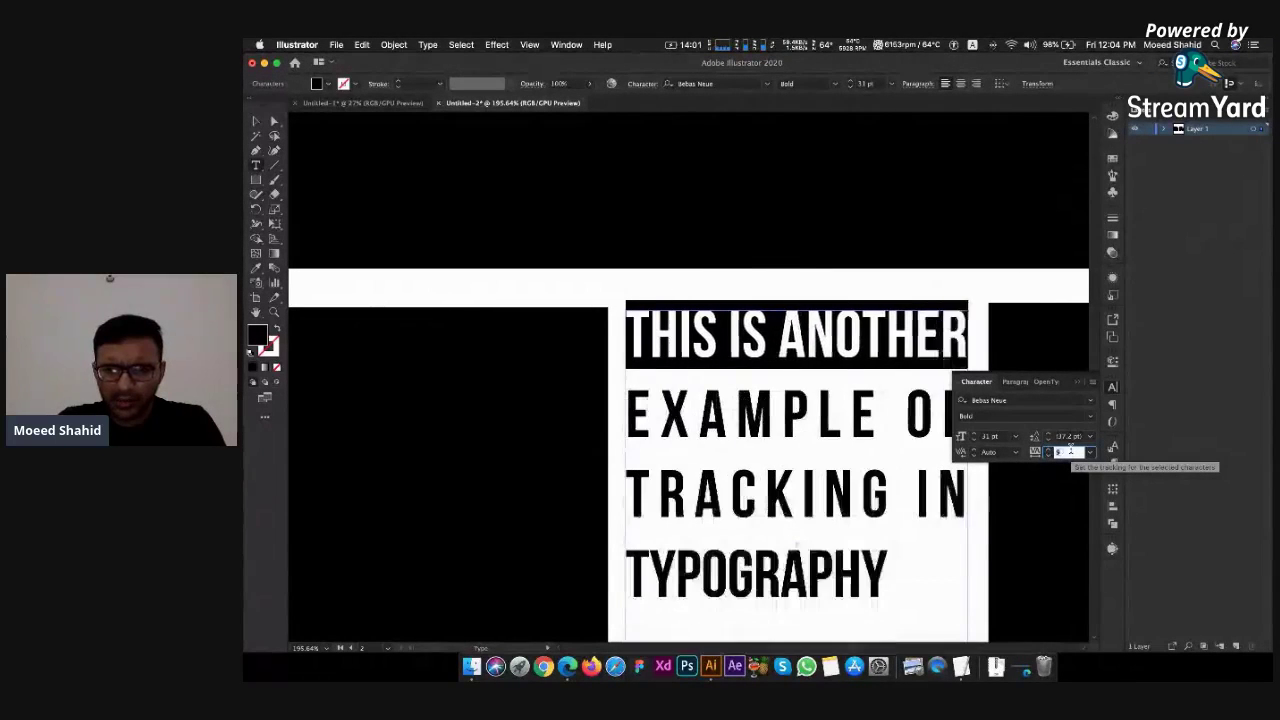
# Increase the tracking of the last line, TYPOGRAPHY, to 127 to match the other lines' width, then leave text editing
pyautogui.moveTo(889, 566); pyautogui.dragTo(497, 563)
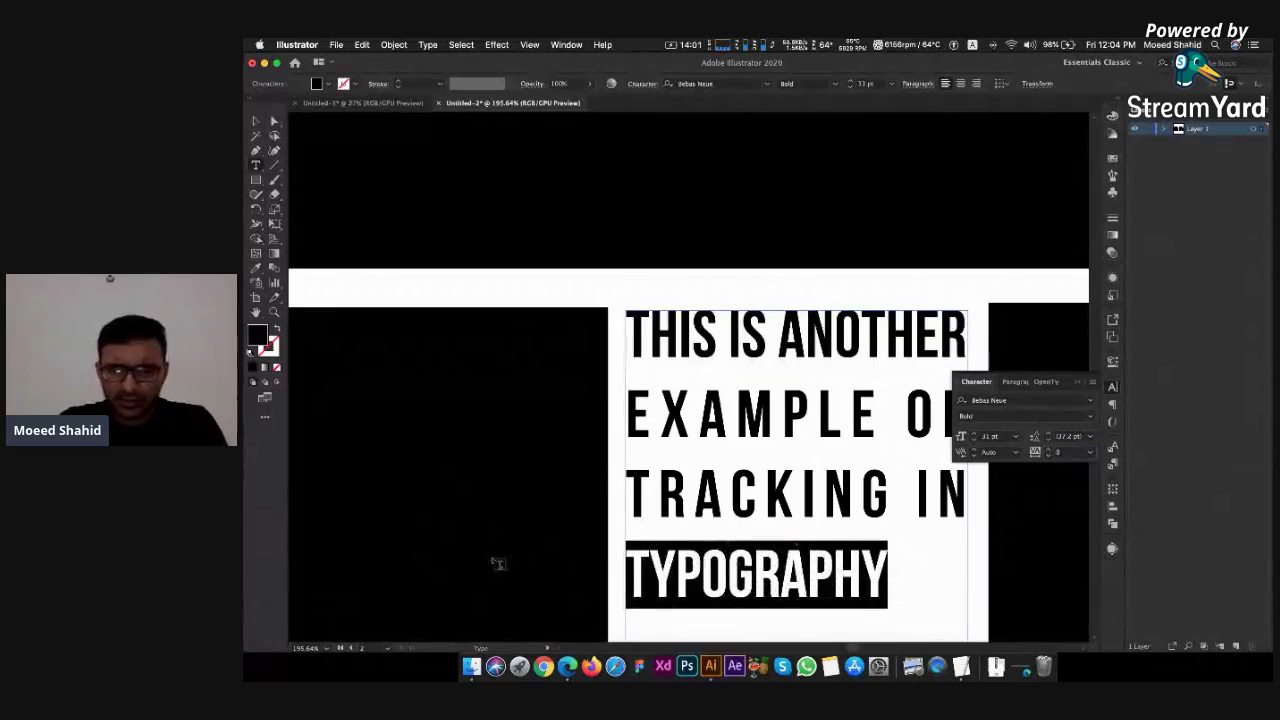
pyautogui.click(1062, 452)
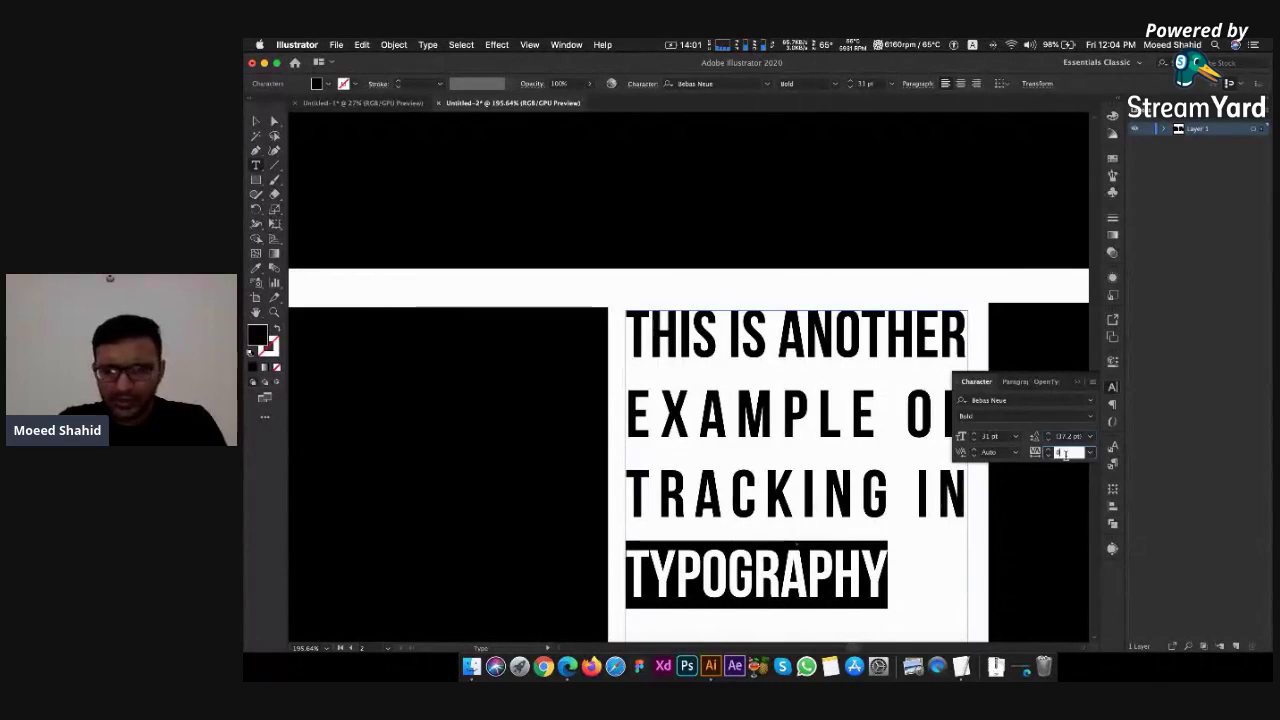
pyautogui.press('Up')
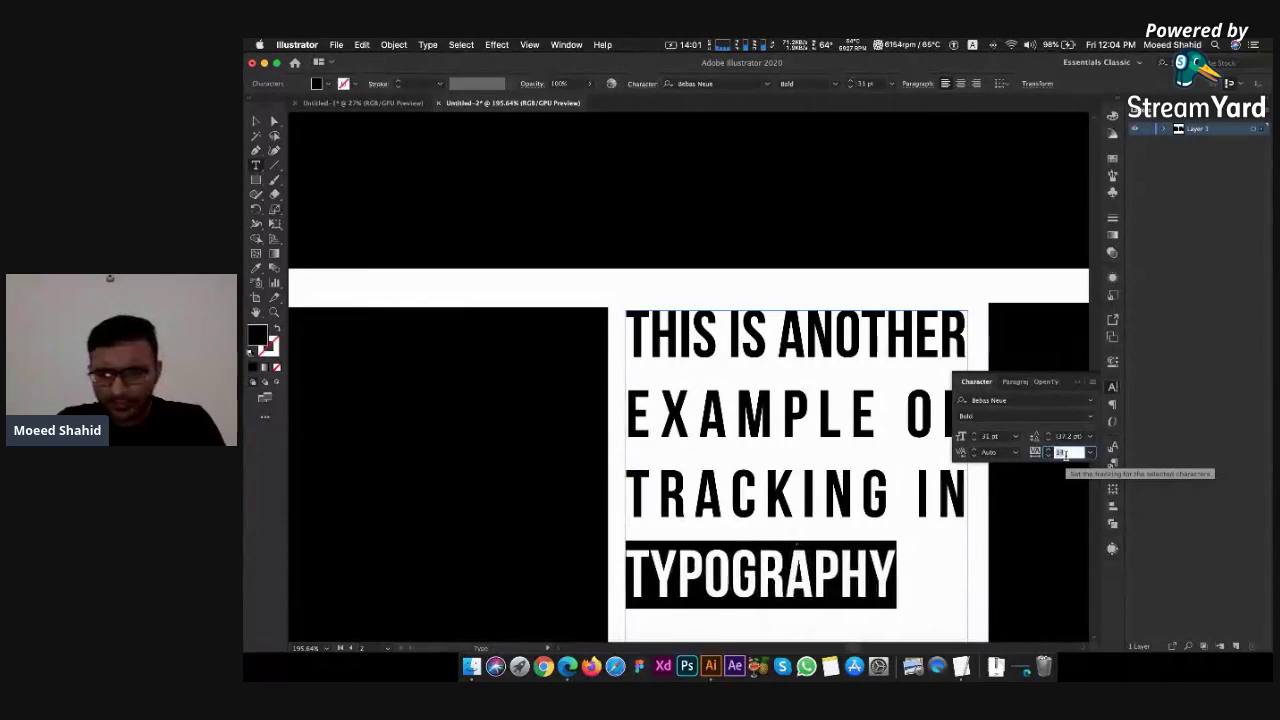
pyautogui.press('Up')
pyautogui.press('Up')
pyautogui.press('Up')
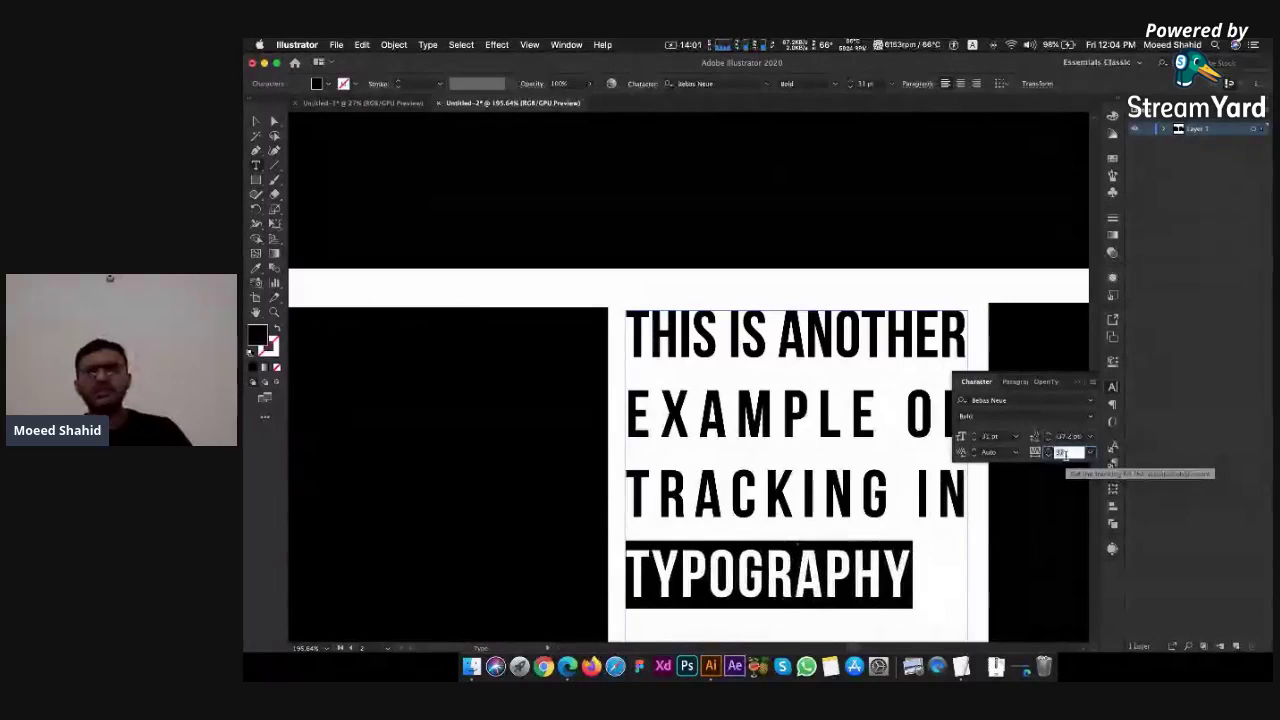
pyautogui.press('Up')
pyautogui.press('Up')
pyautogui.press('Up')
pyautogui.press('Up')
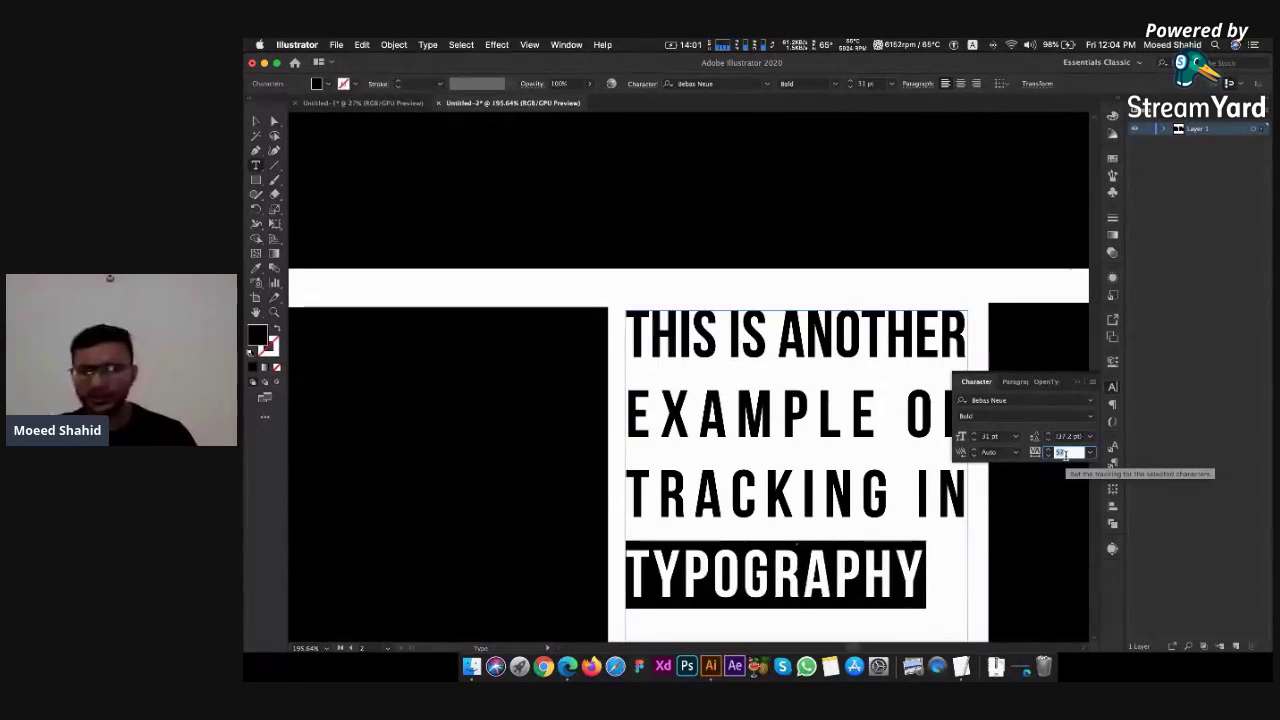
pyautogui.press('Up')
pyautogui.press('Up')
pyautogui.press('Up')
pyautogui.press('Up')
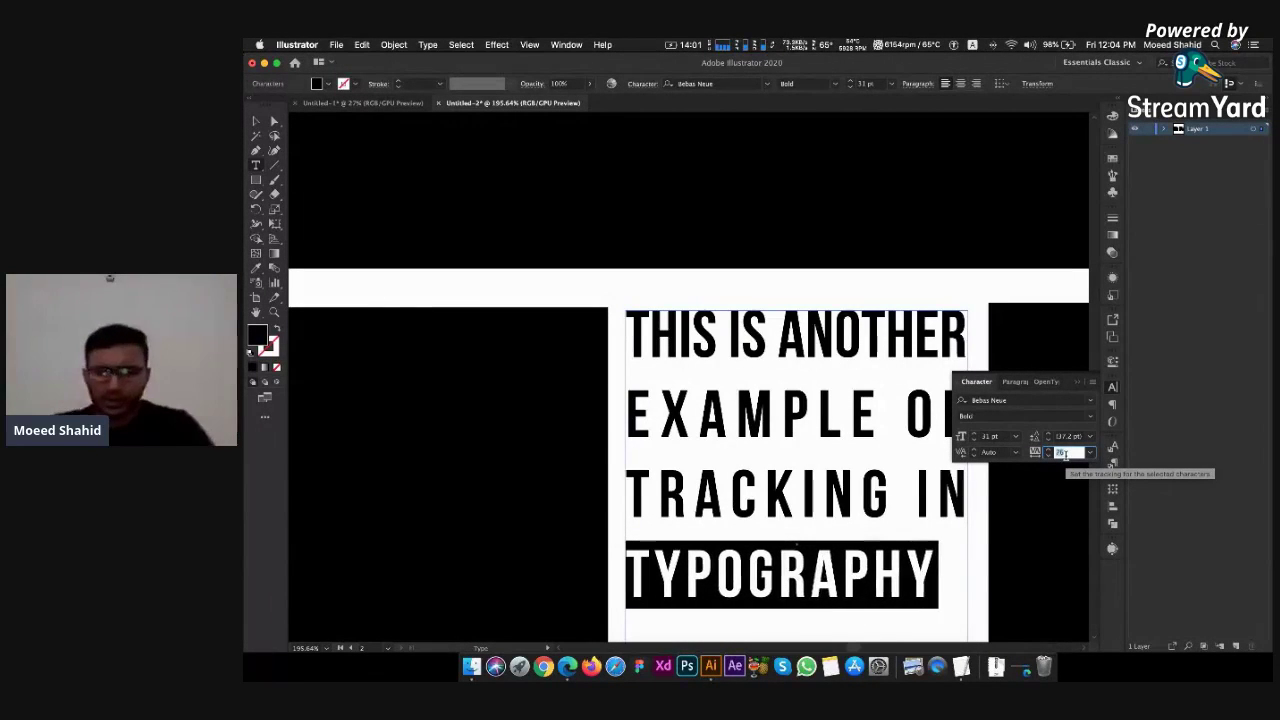
pyautogui.press('Up')
pyautogui.press('Up')
pyautogui.press('Up')
pyautogui.press('Up')
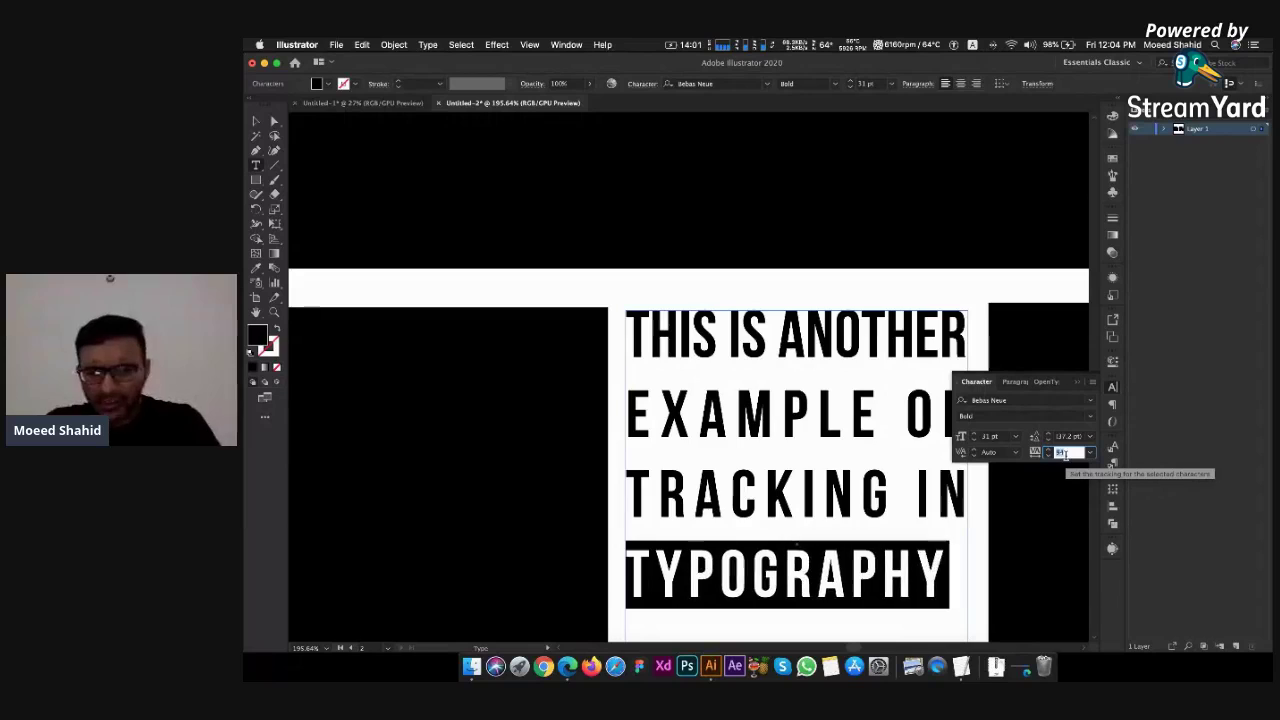
pyautogui.press('Up')
pyautogui.press('Up')
pyautogui.press('Up')
pyautogui.press('Up')
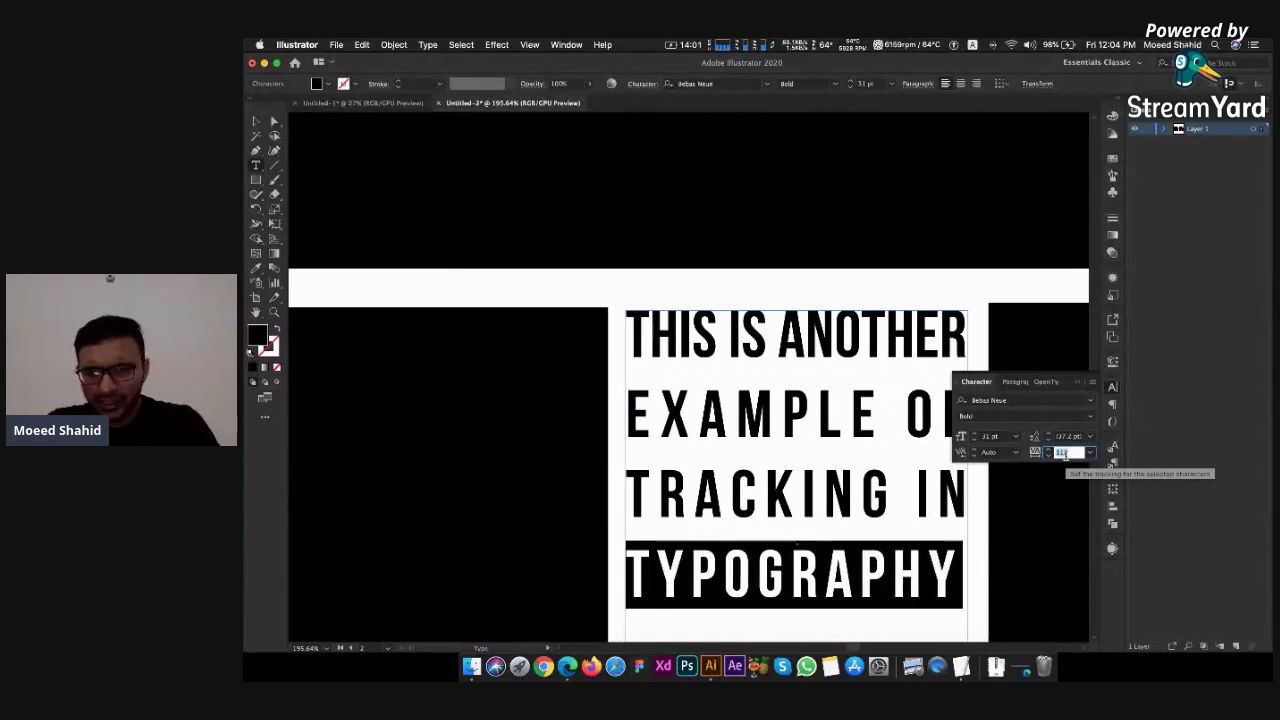
pyautogui.press('Up')
pyautogui.press('Up')
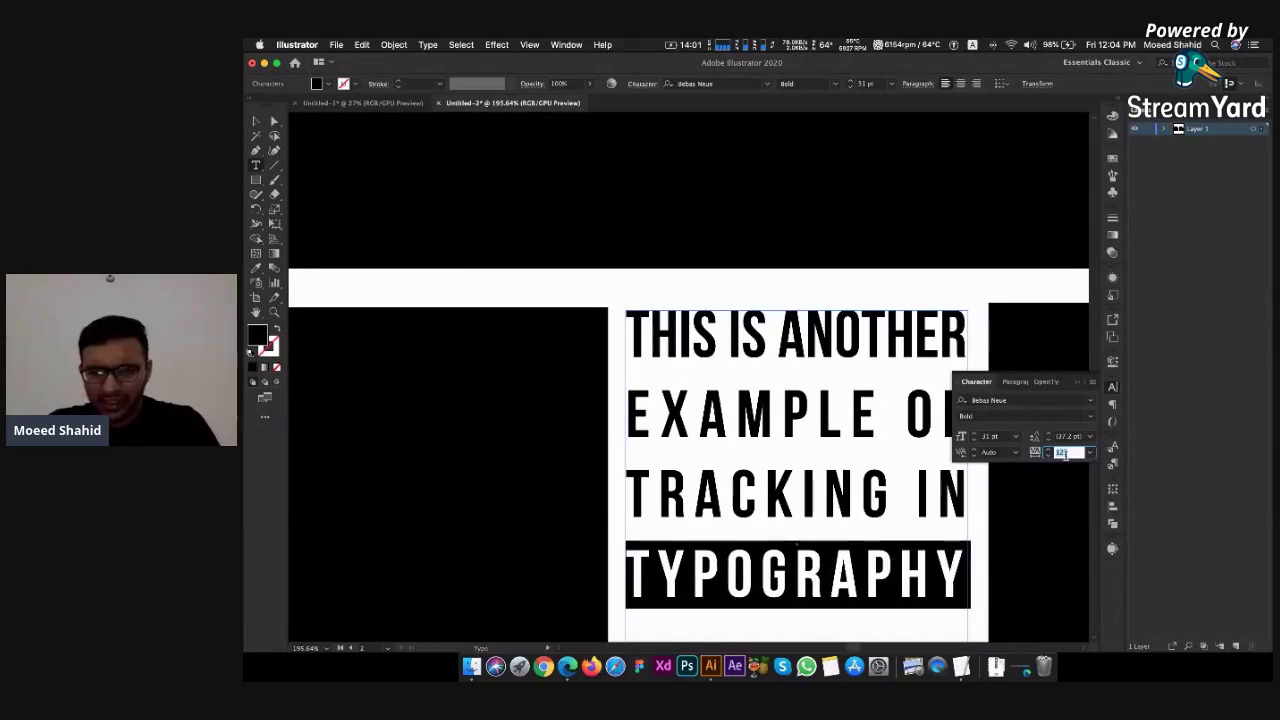
pyautogui.press('Up')
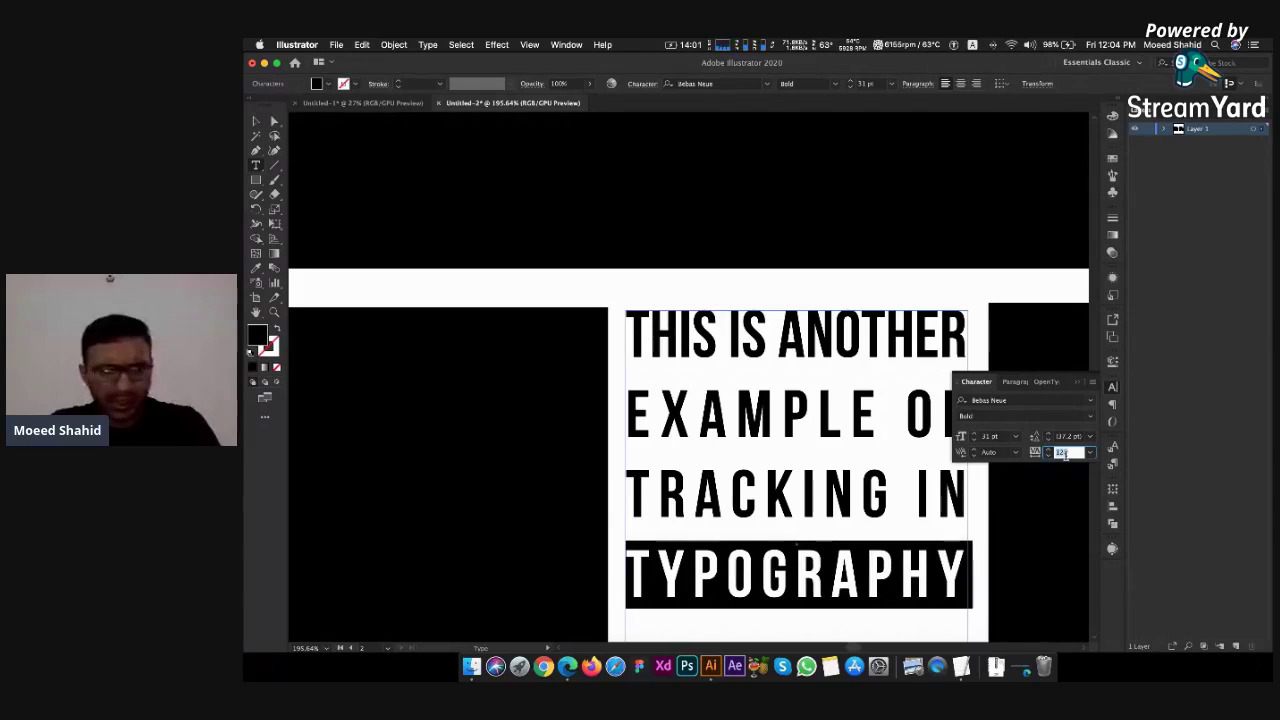
pyautogui.click(256, 122)
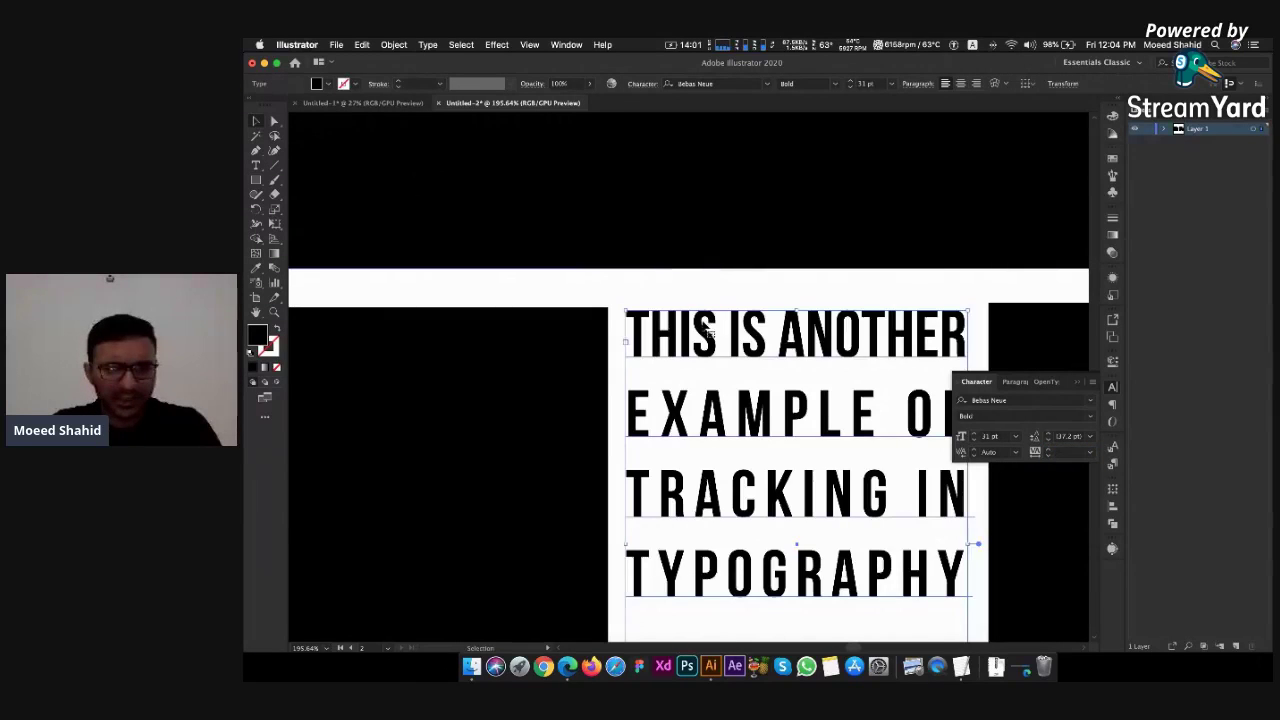
pyautogui.press('super+0')
pyautogui.click(787, 287)
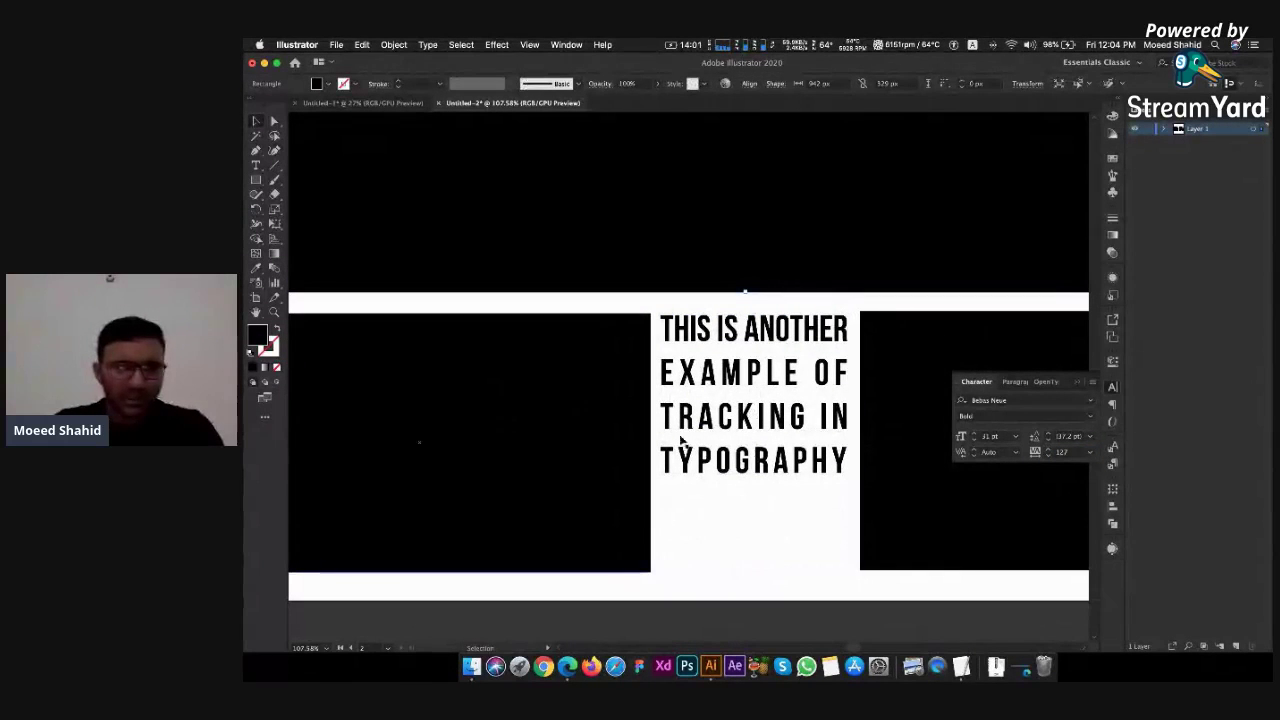
# Draw a black rectangle about 156 by 71 px in the gap below TYPOGRAPHY, between the two lower rectangles, and deselect it
pyautogui.click(528, 514)
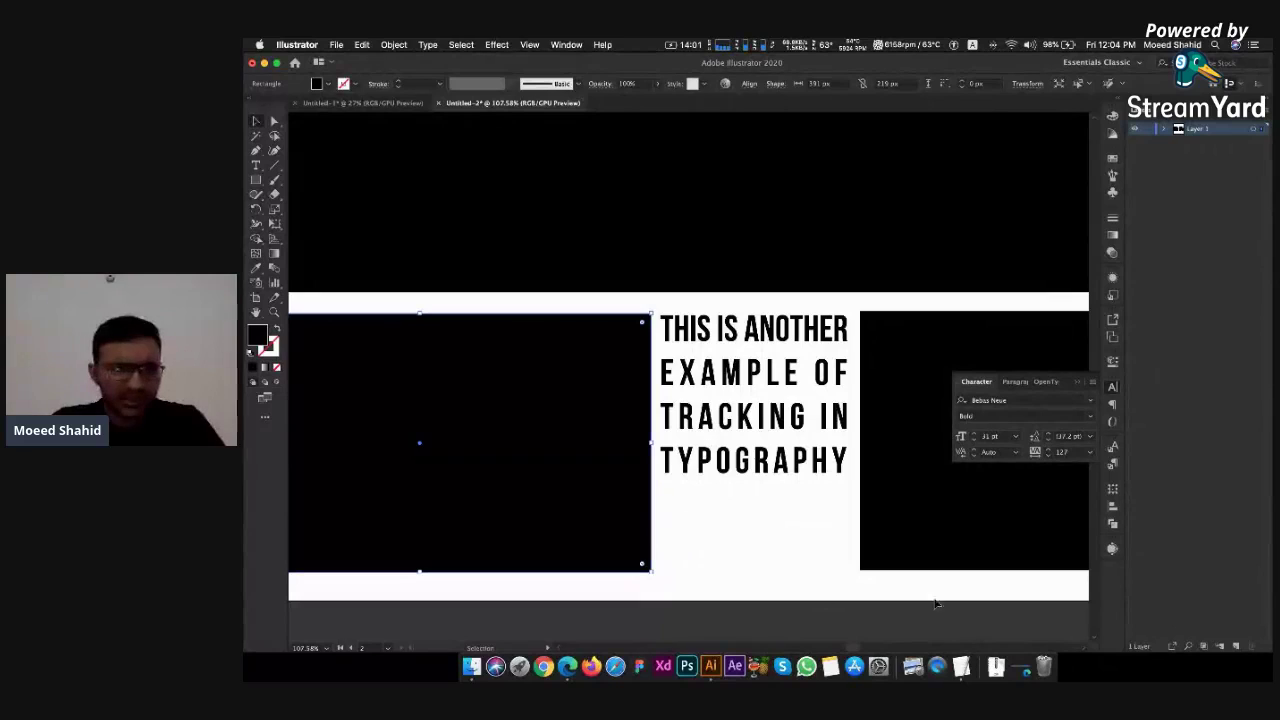
pyautogui.click(256, 181)
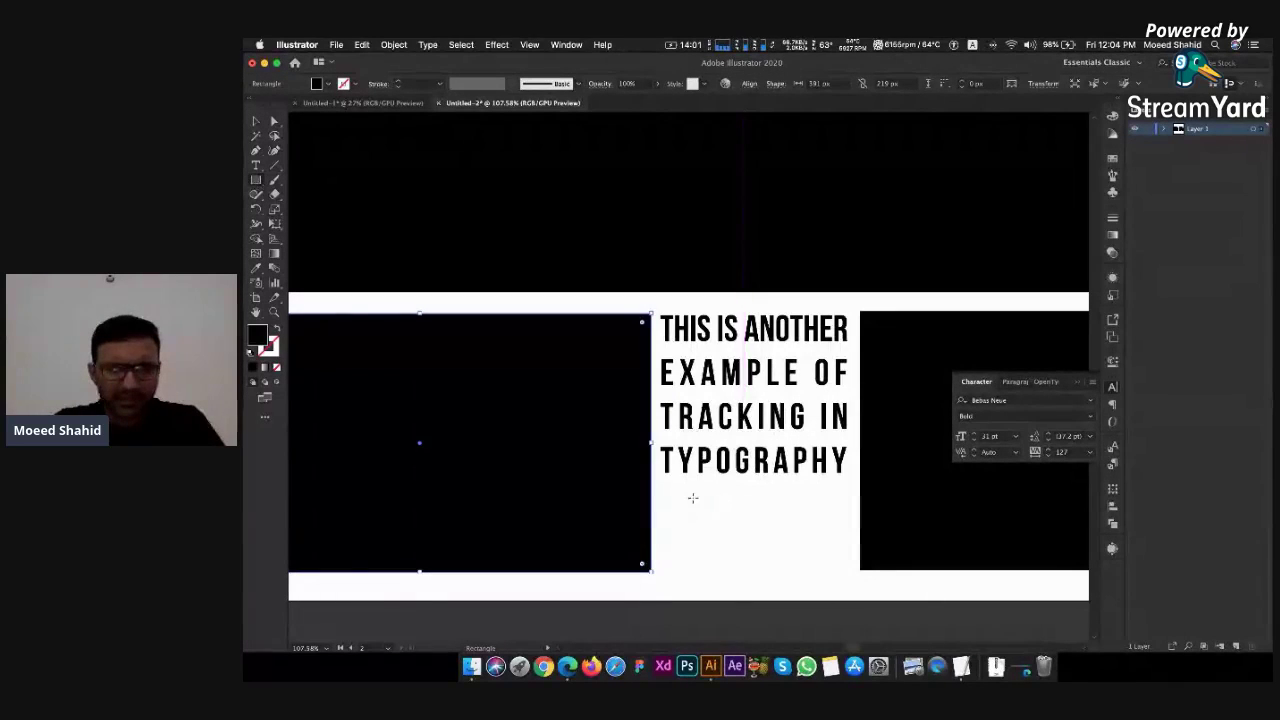
pyautogui.moveTo(664, 486); pyautogui.dragTo(849, 568)
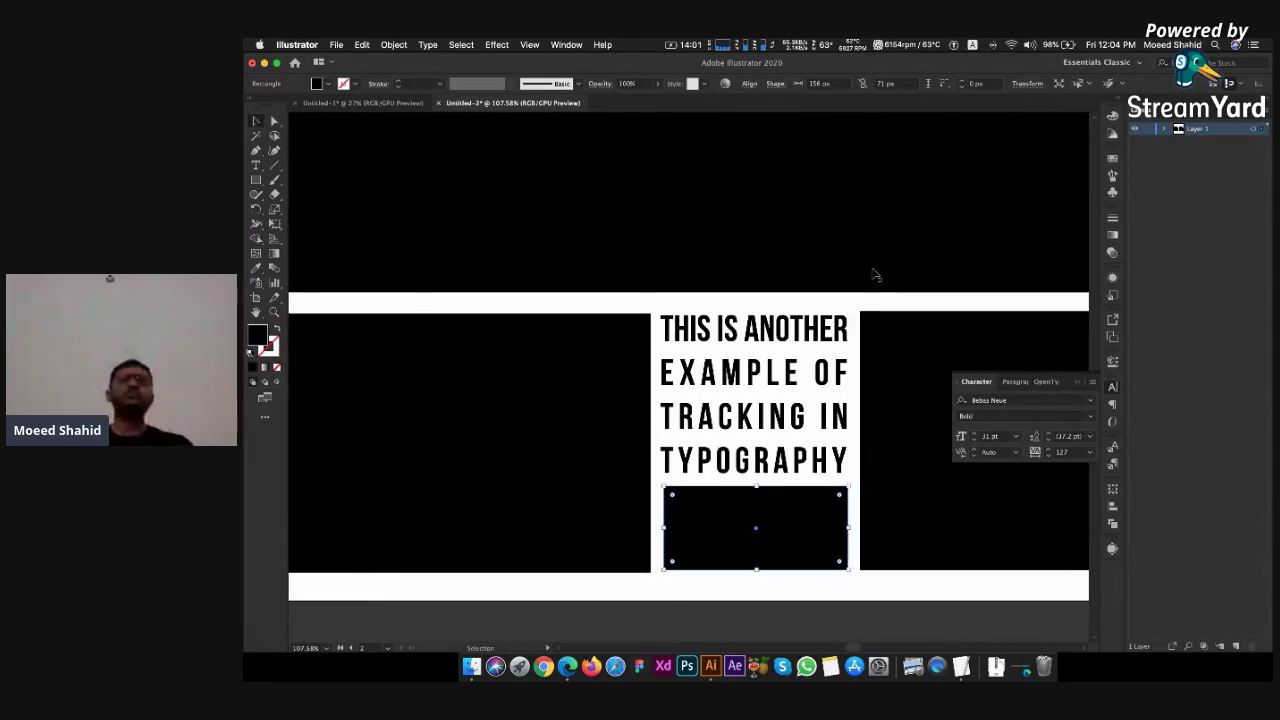
pyautogui.scroll(-5, 872, 271)
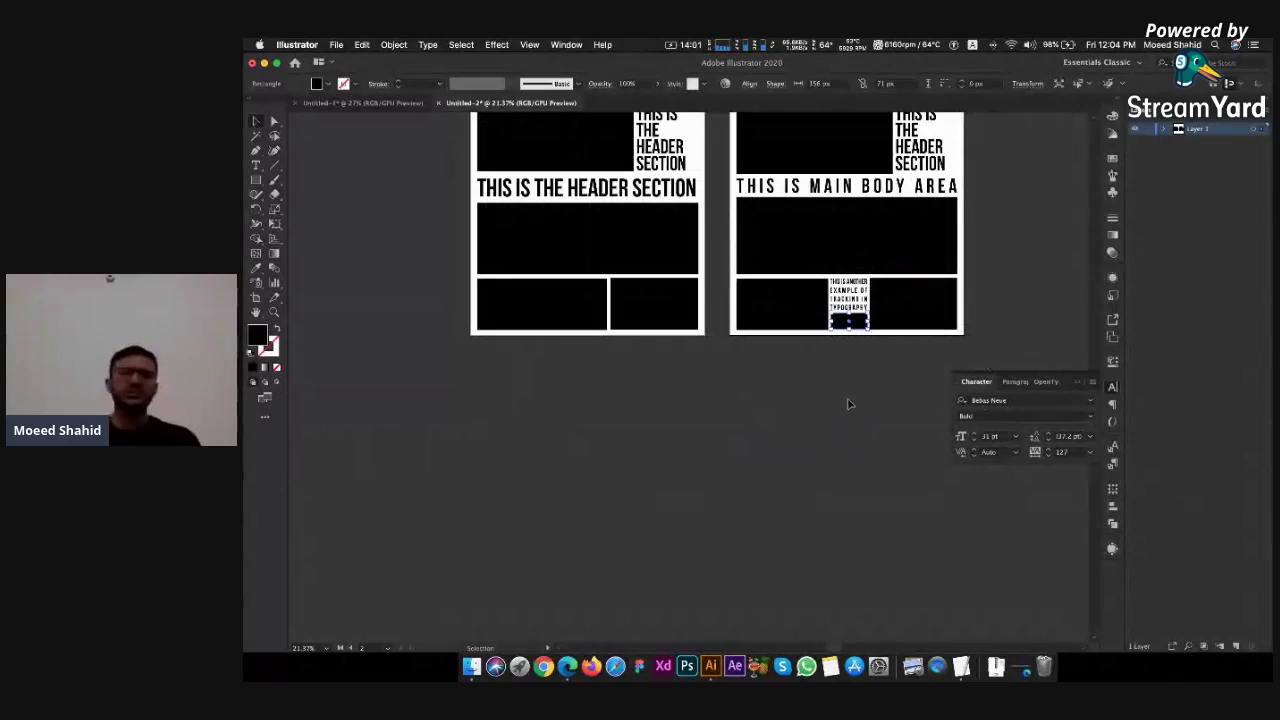
pyautogui.click(848, 404)
pyautogui.scroll(4, 848, 402)
pyautogui.hscroll(3, 848, 402)
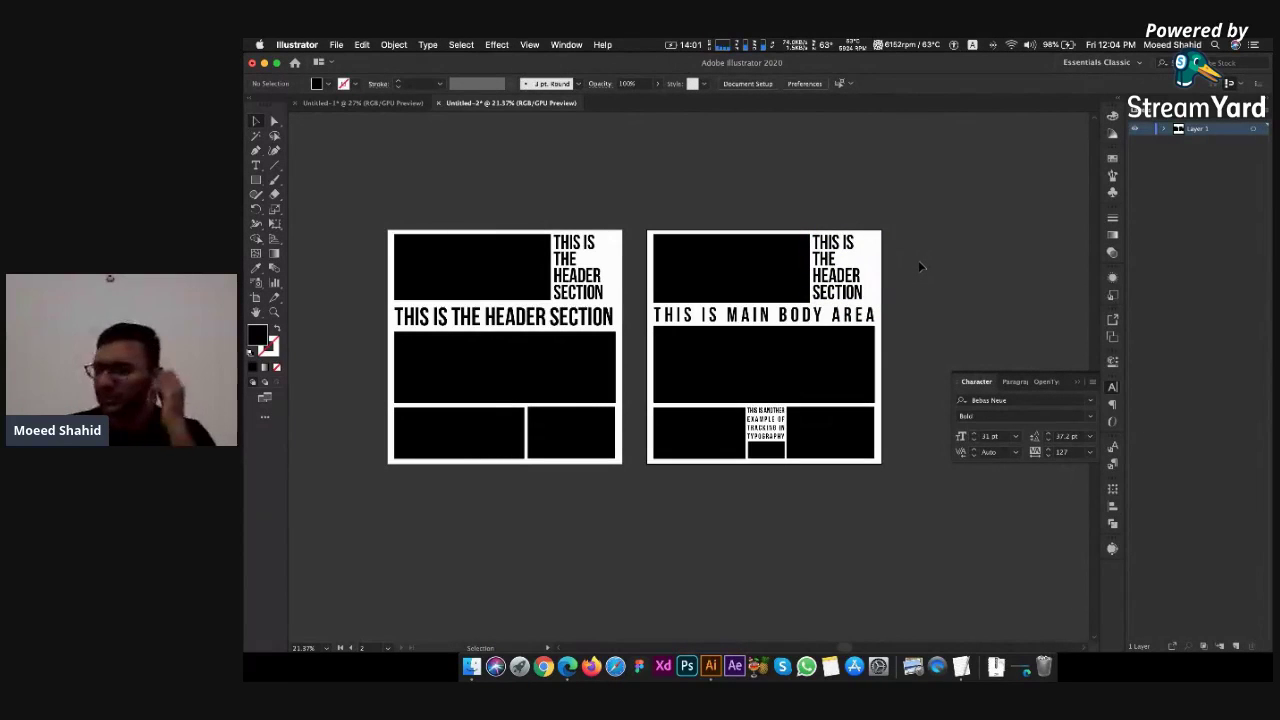
# Switch to Microsoft Edge, check the StreamYard broadcast comments, and look over the web and image results for "kerning in typography"
pyautogui.press('super+Tab')
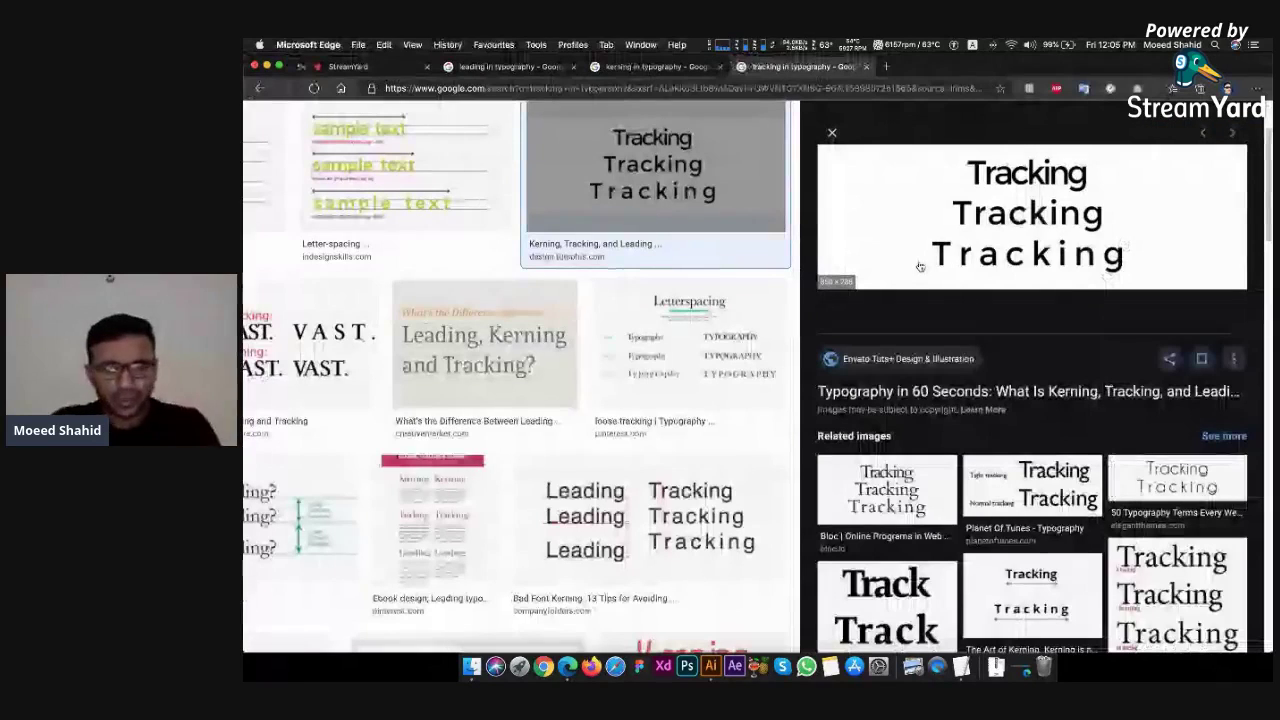
pyautogui.press('super+1')
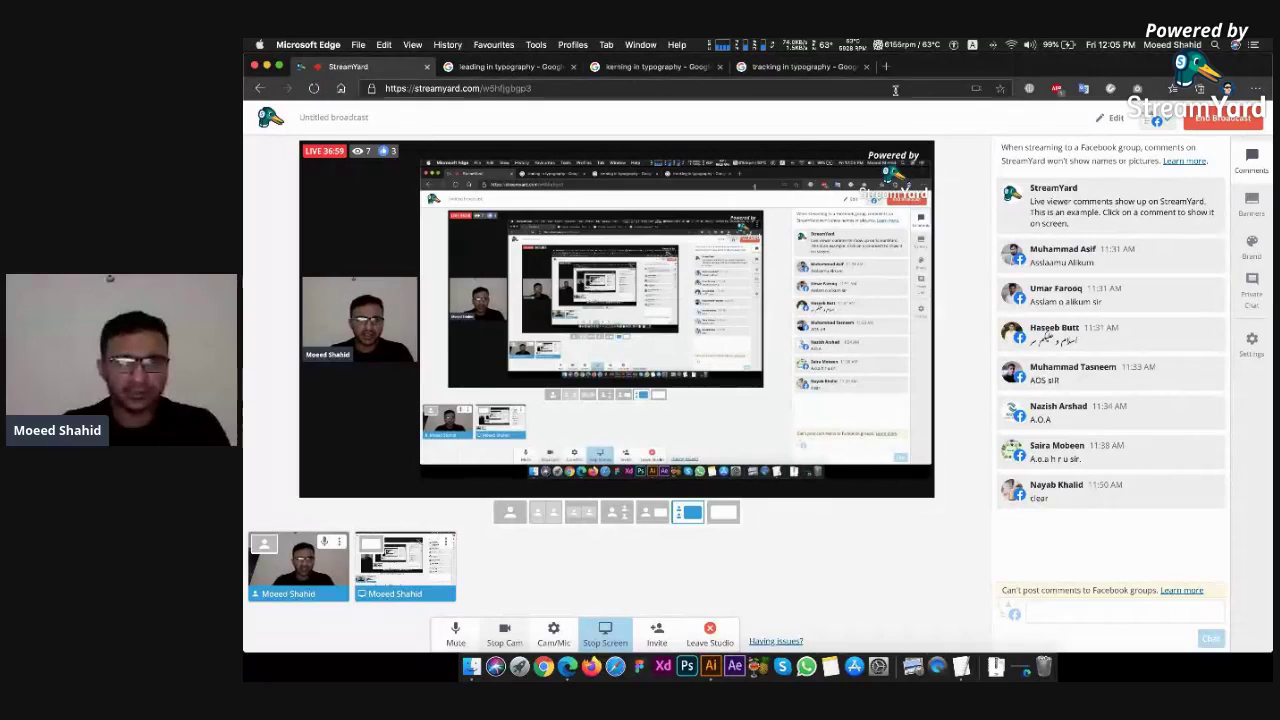
pyautogui.click(631, 67)
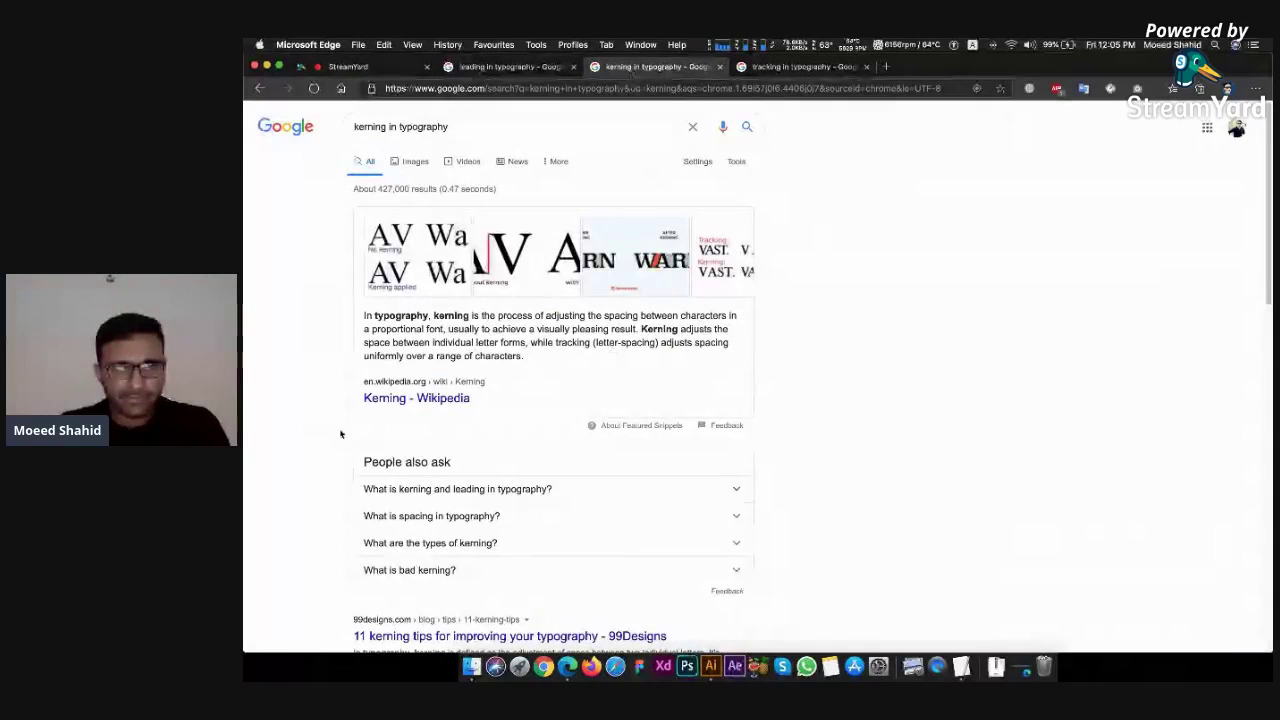
pyautogui.click(407, 163)
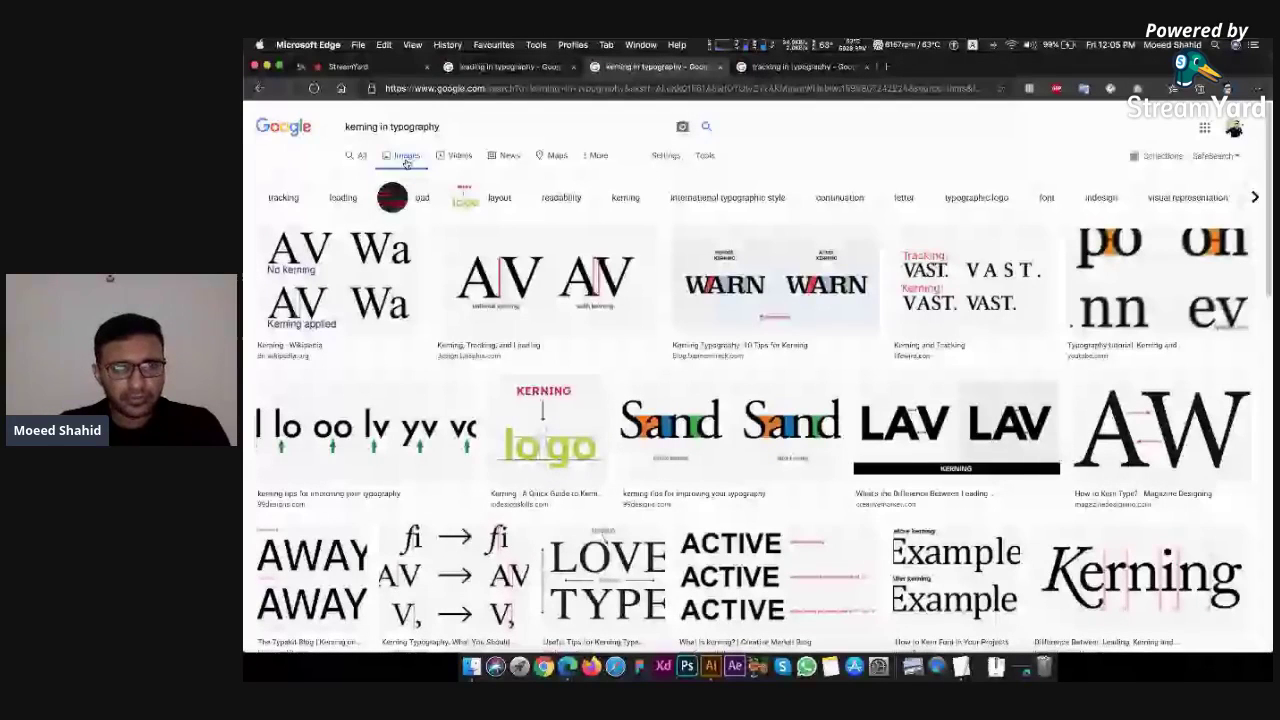
pyautogui.click(357, 156)
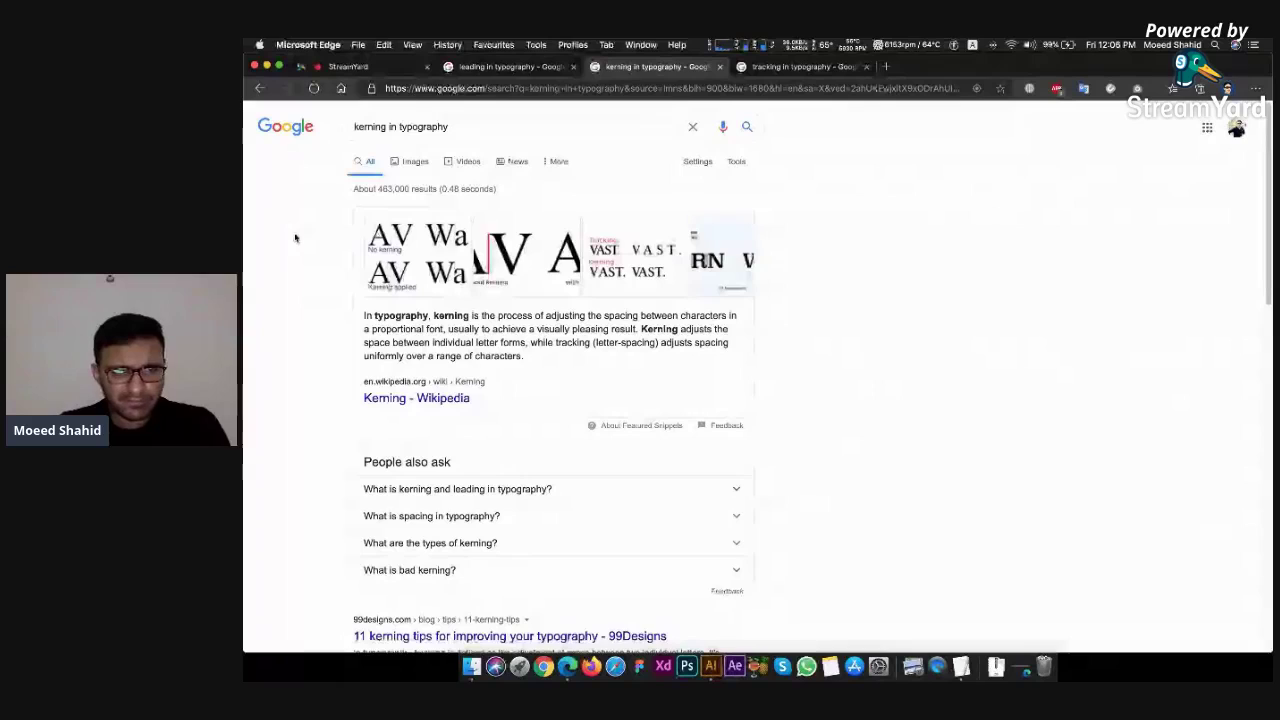
# Check the StreamYard broadcast again and return to the web results for "kerning in typography"
pyautogui.click(350, 67)
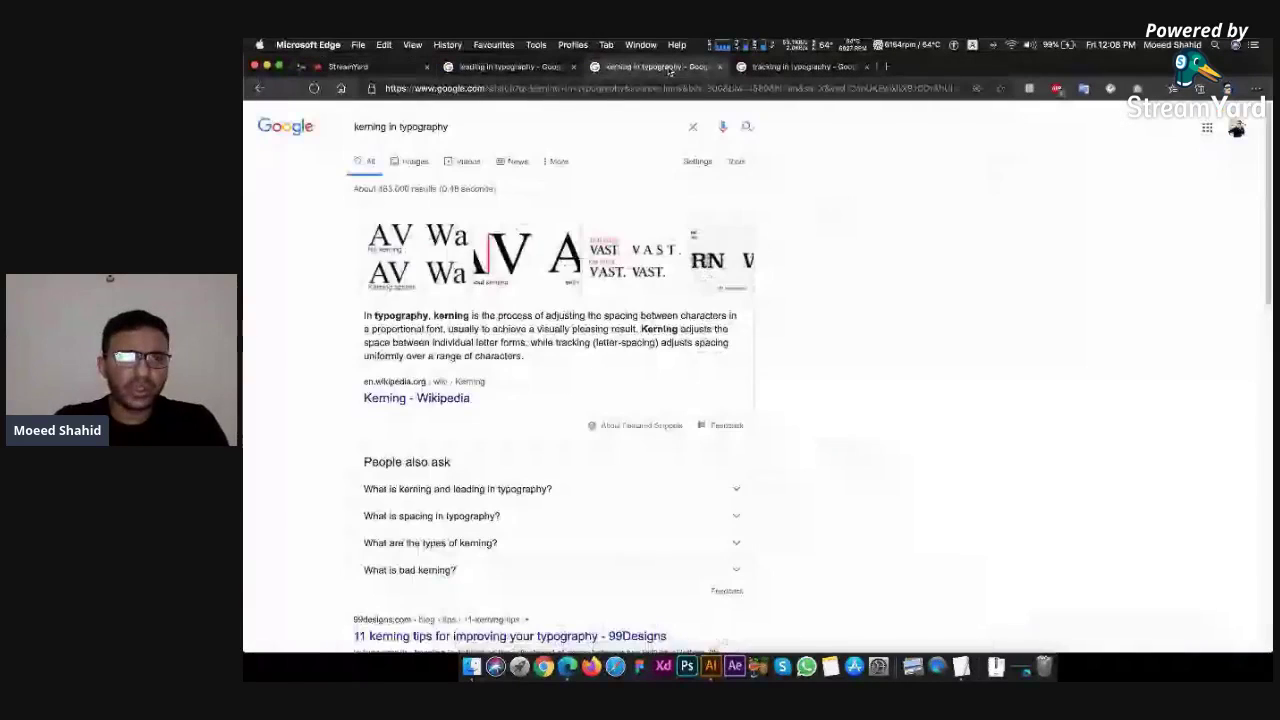
pyautogui.click(670, 67)
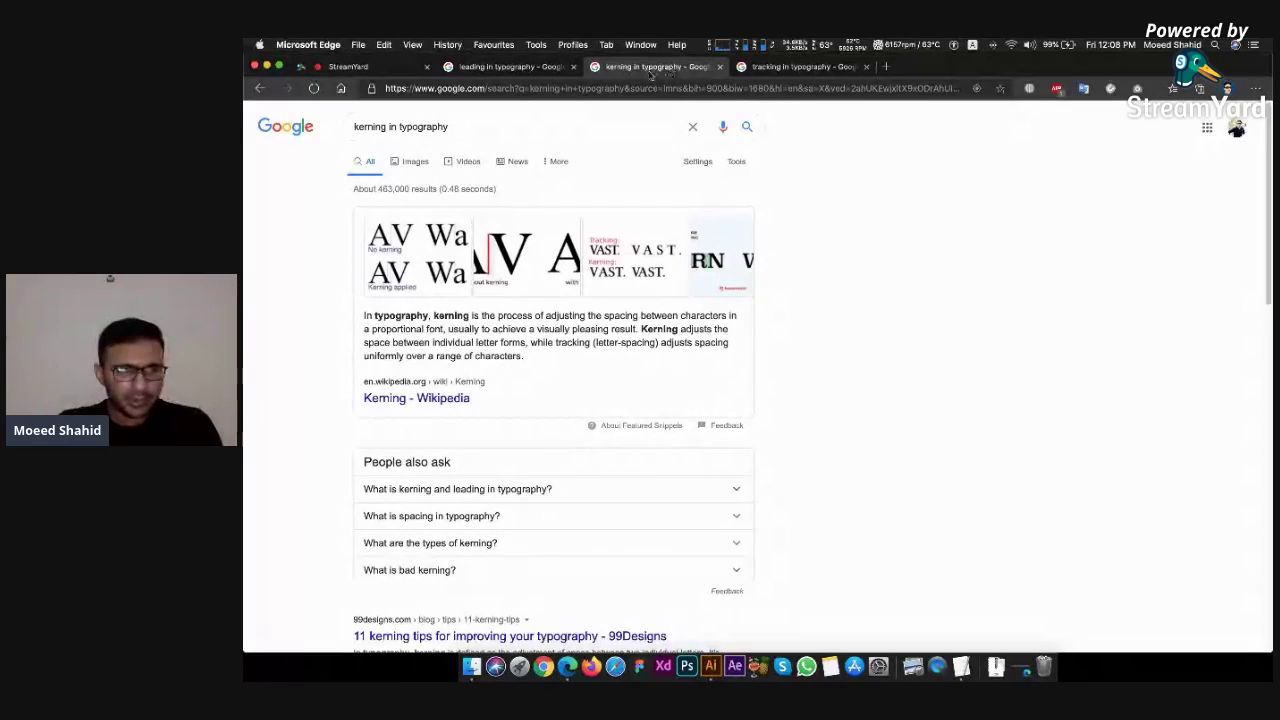
pyautogui.scroll(-2, 290, 345)
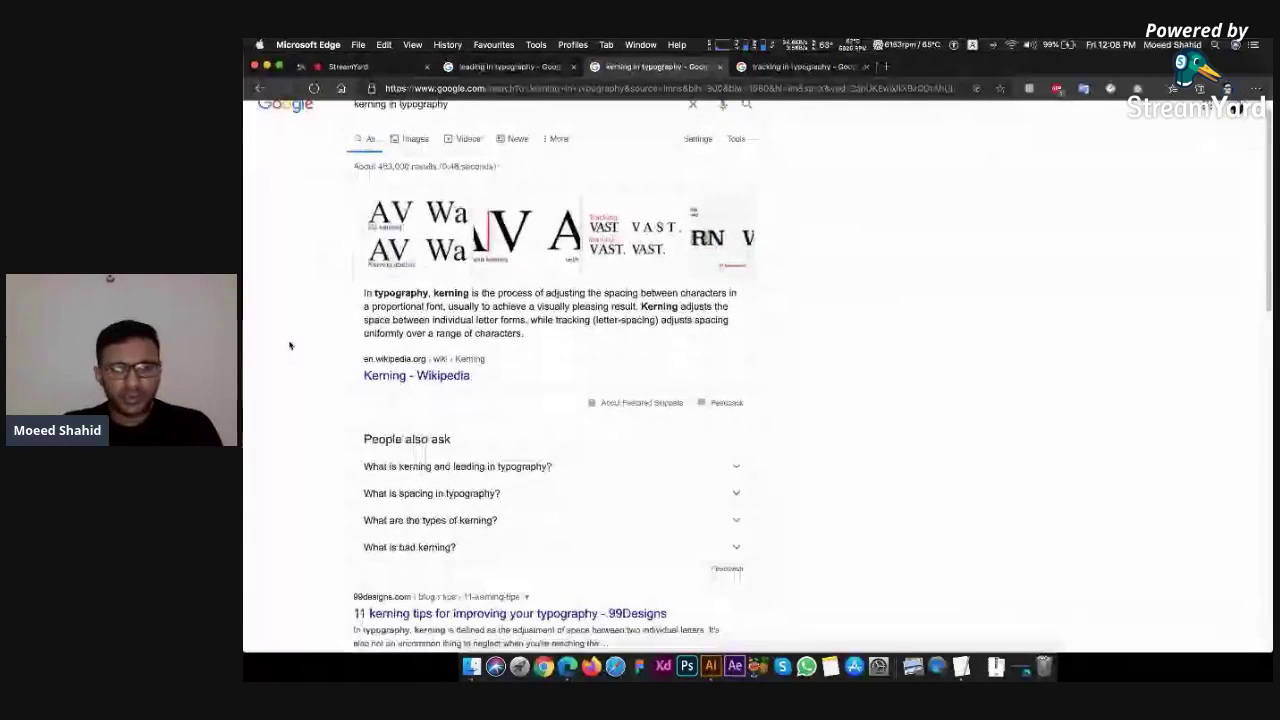
pyautogui.scroll(3, 290, 345)
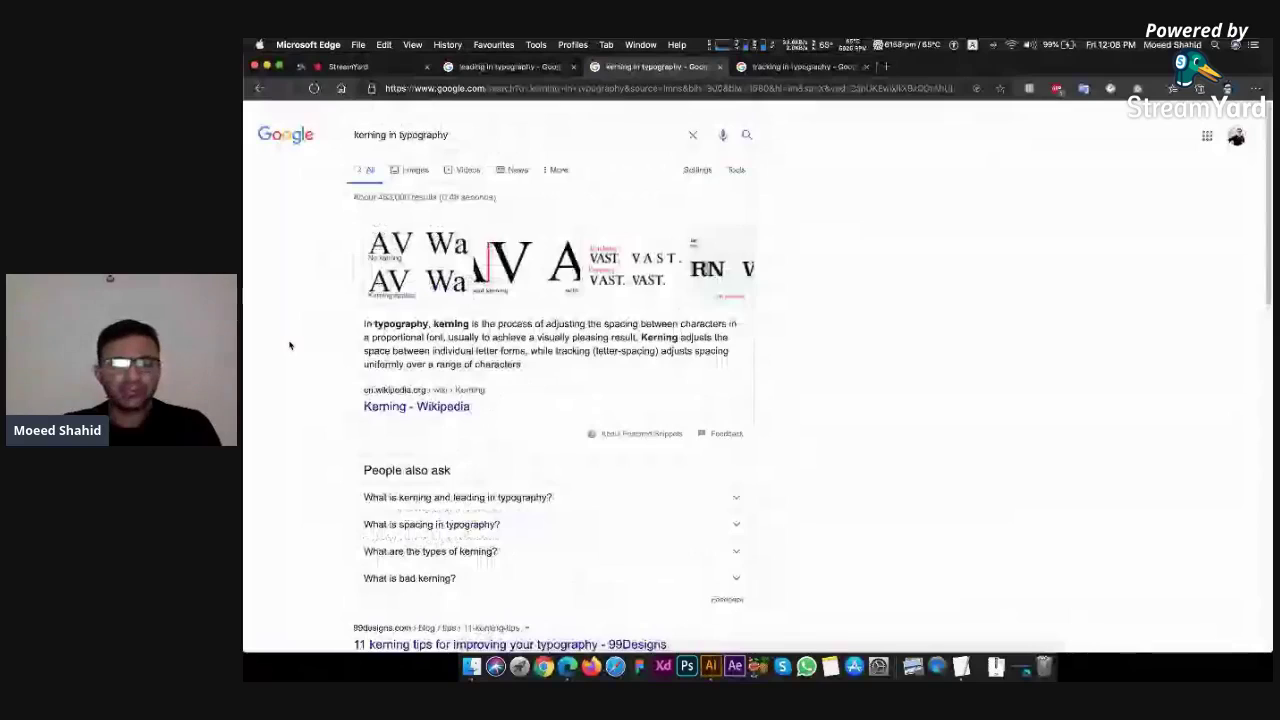
pyautogui.press('super+Tab')
pyautogui.press('super+Tab')
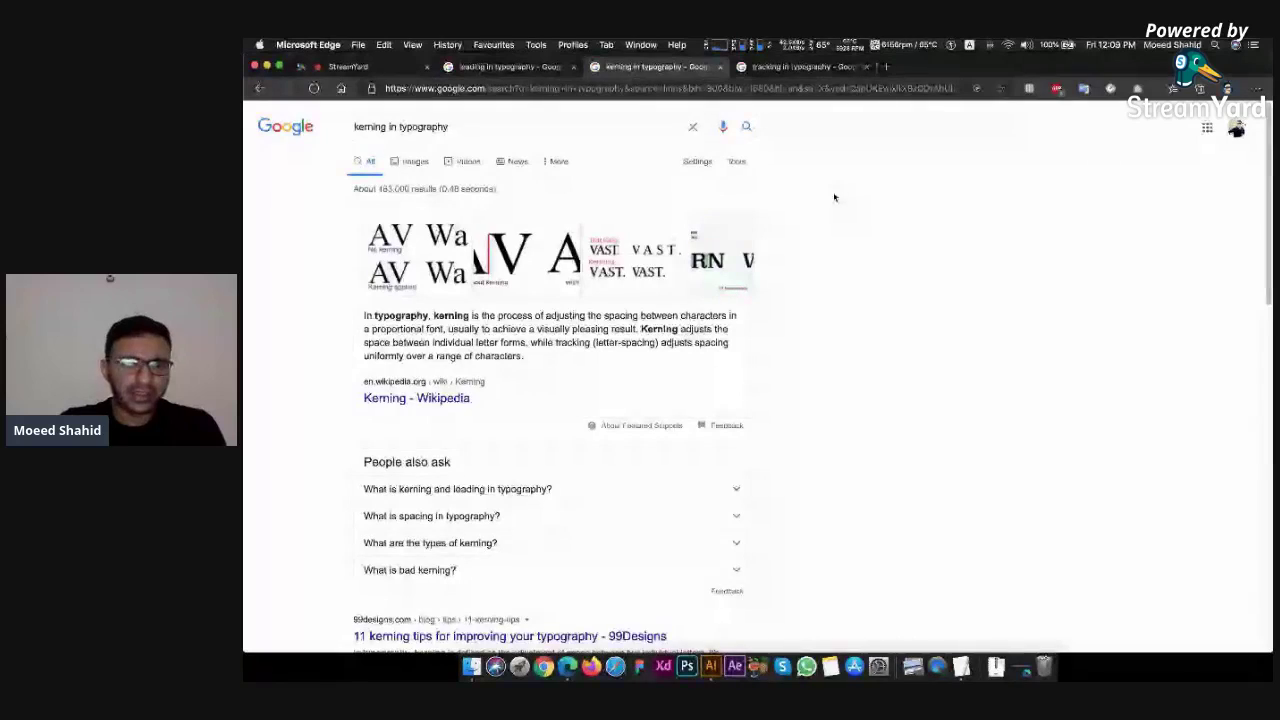
# Read the enlarged kerning definition, highlight the term "letter-spacing" in it, and restore the page's zoom
pyautogui.press('super+equal')
pyautogui.press('super+equal')
pyautogui.press('super+equal')
pyautogui.press('super+equal')
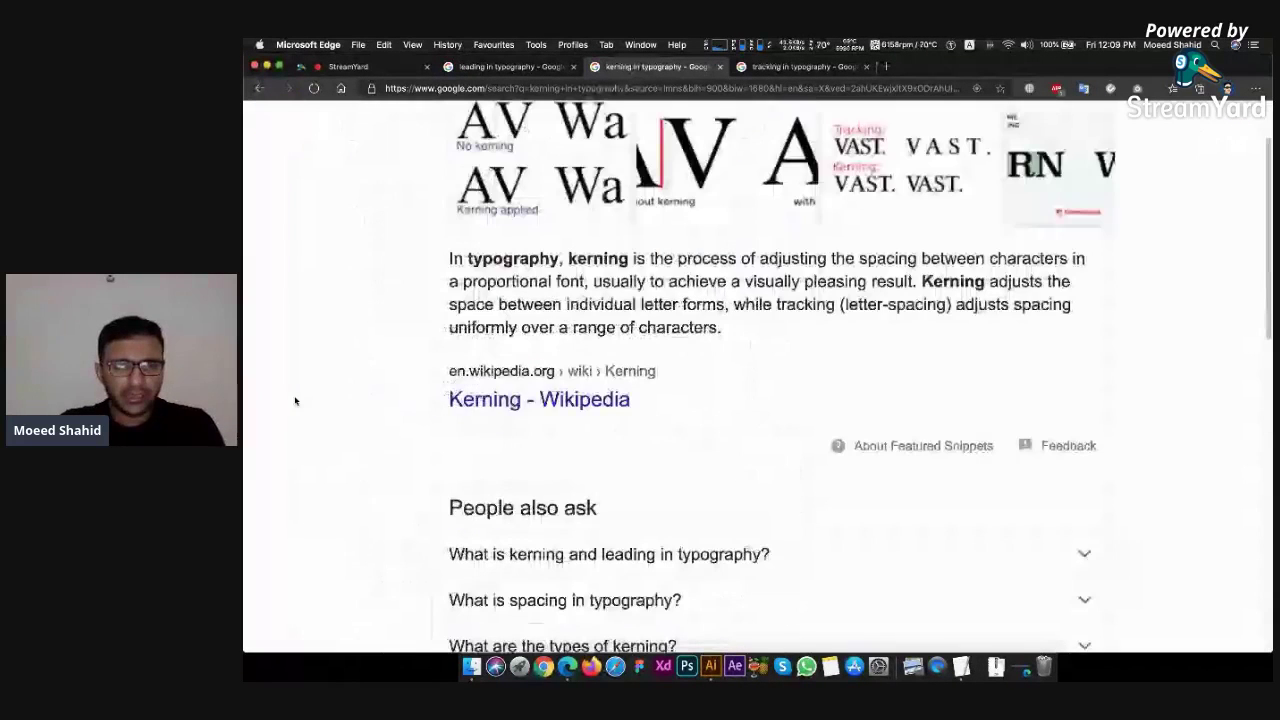
pyautogui.hscroll(2, 295, 401)
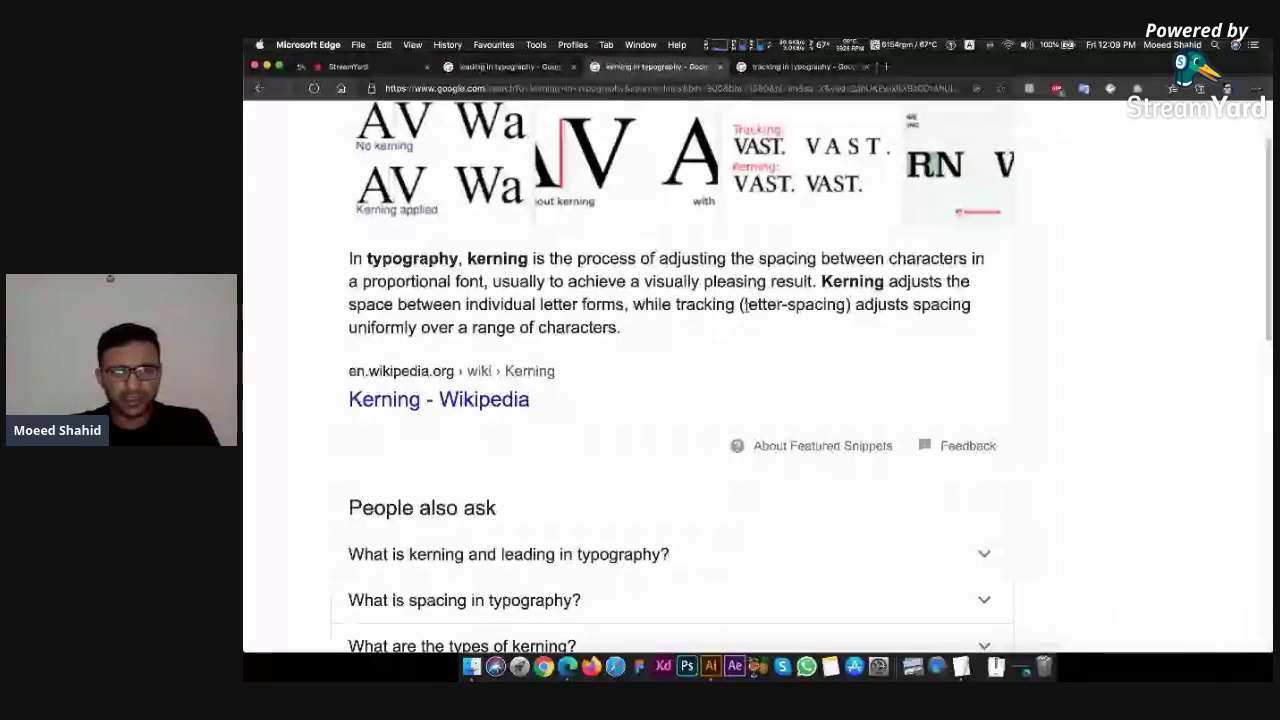
pyautogui.moveTo(742, 305); pyautogui.dragTo(848, 305)
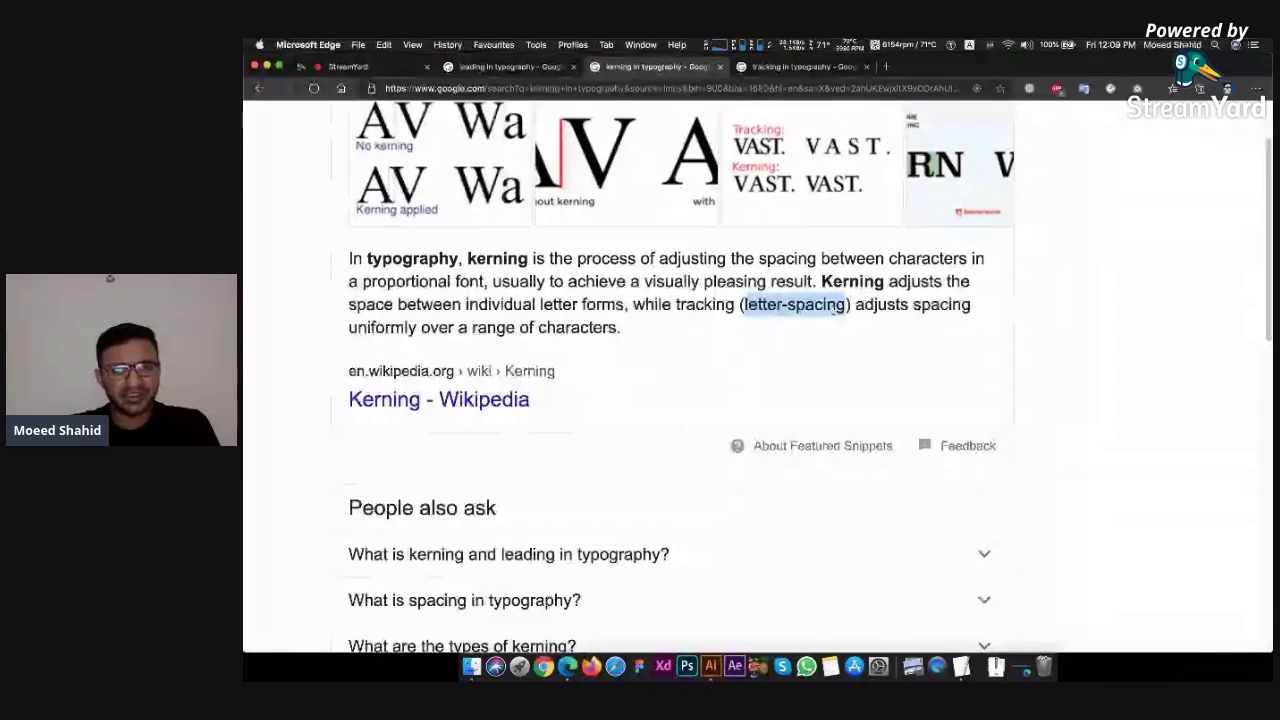
pyautogui.click(829, 285)
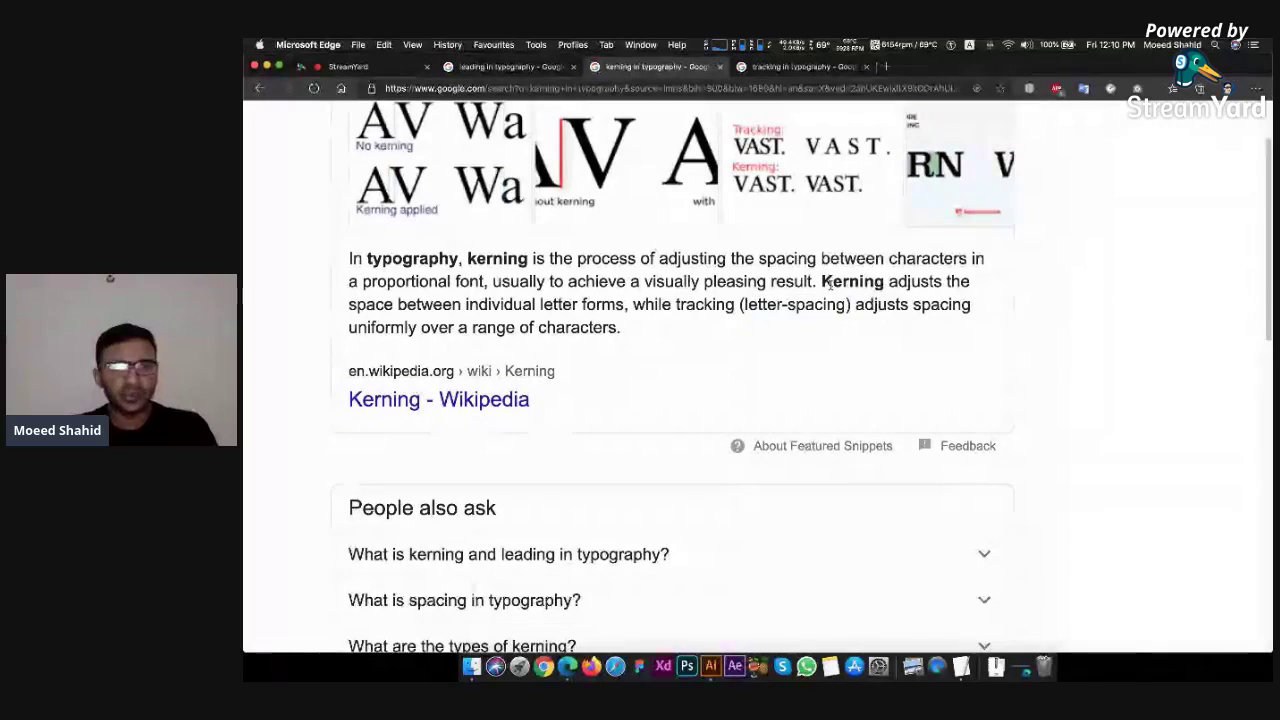
pyautogui.scroll(-2, 829, 285)
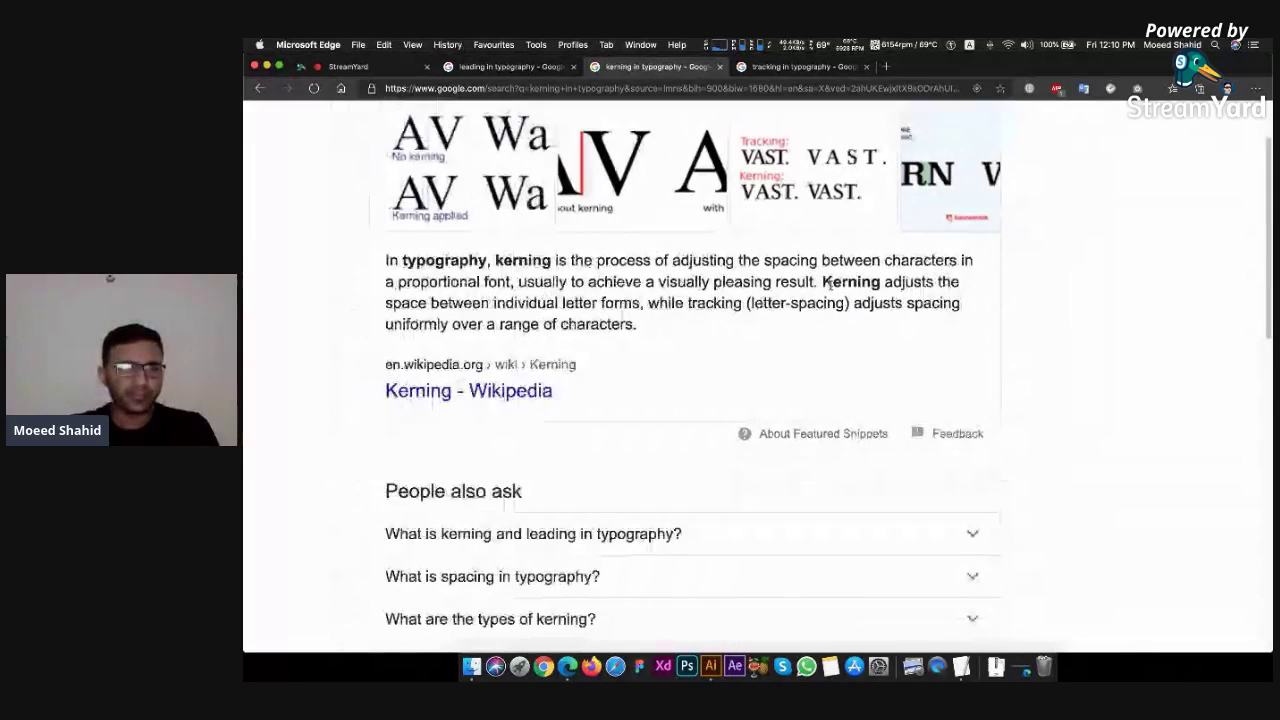
pyautogui.press('super+minus')
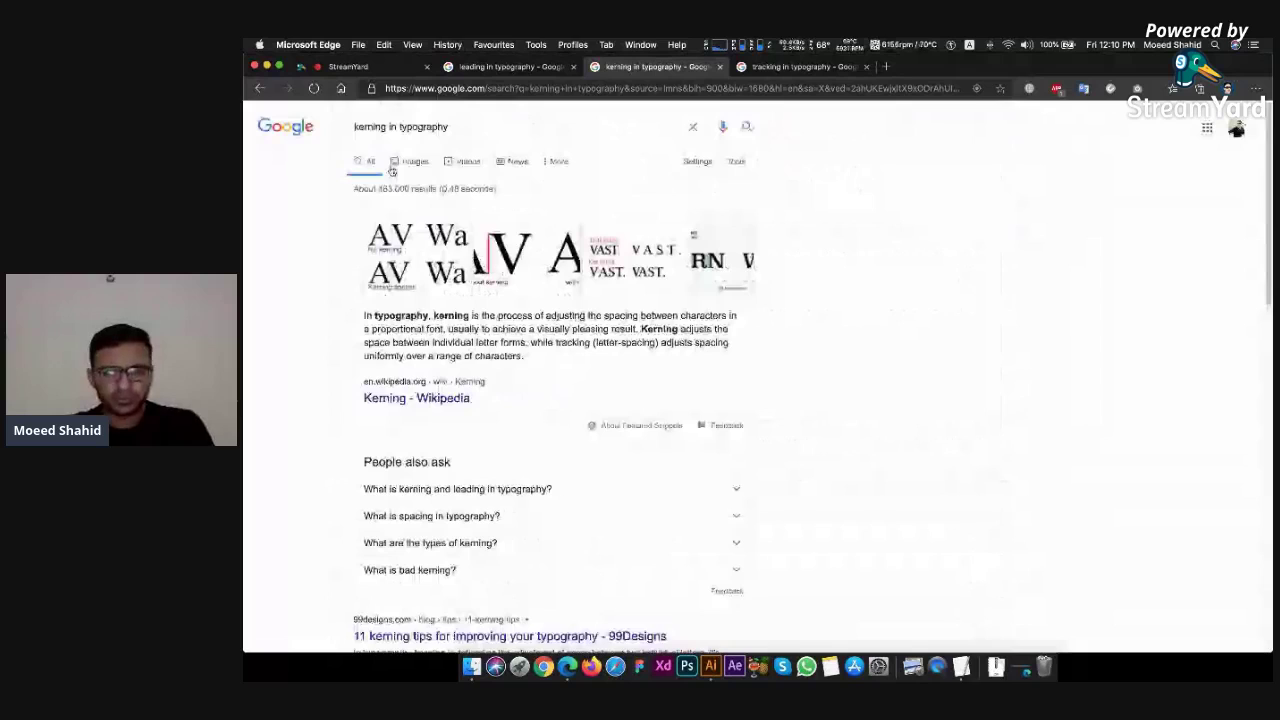
# Open the LAV kerning example from the image results and examine the gaps between its letters up close
pyautogui.click(411, 161)
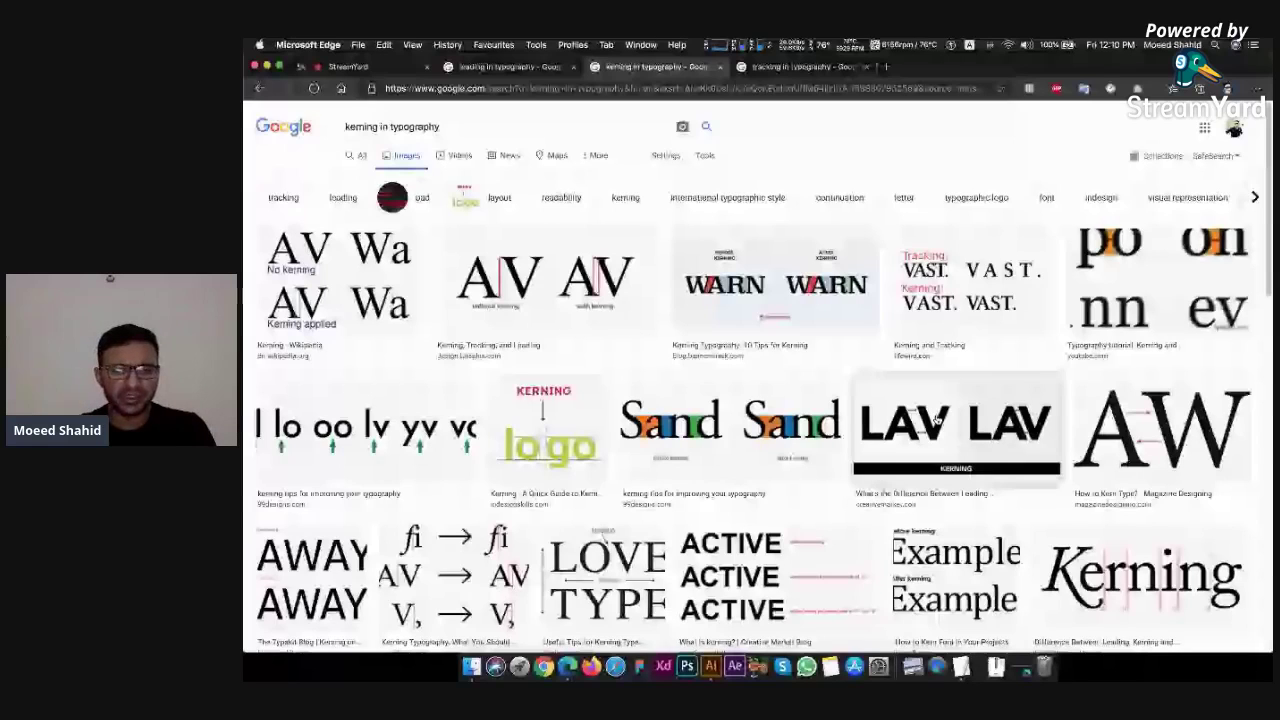
pyautogui.click(937, 420)
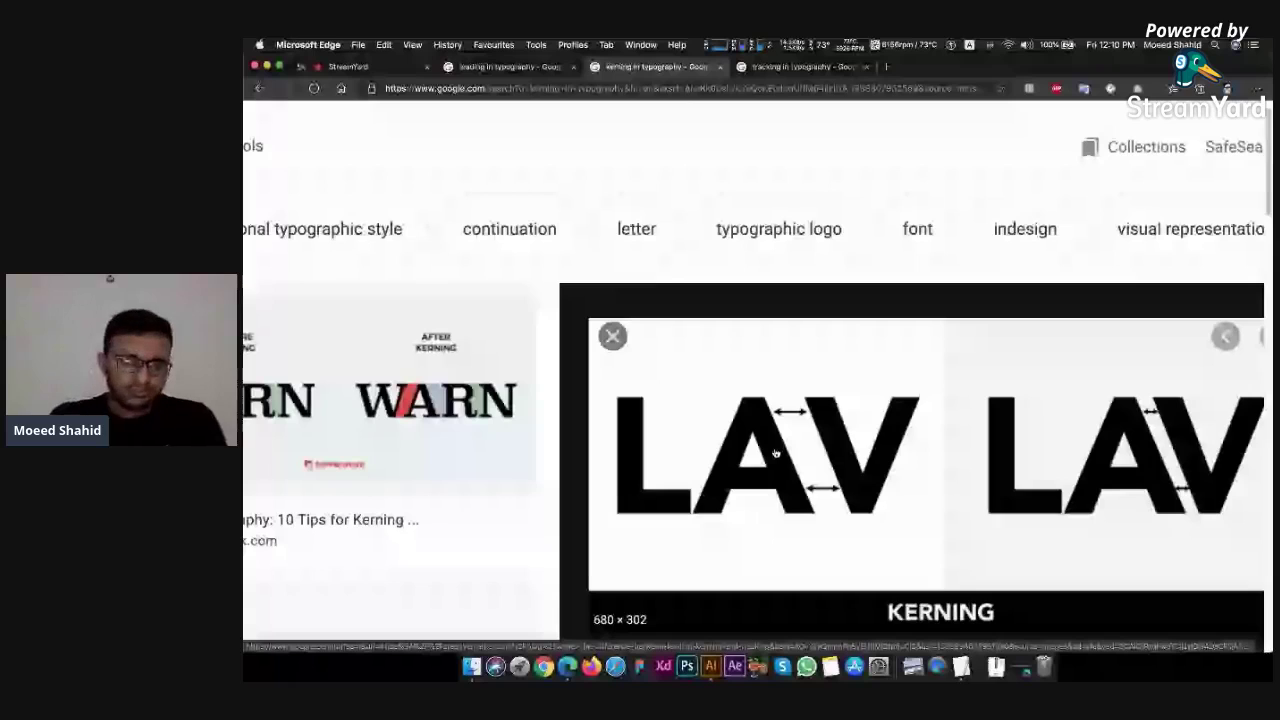
pyautogui.scroll(3, 775, 453)
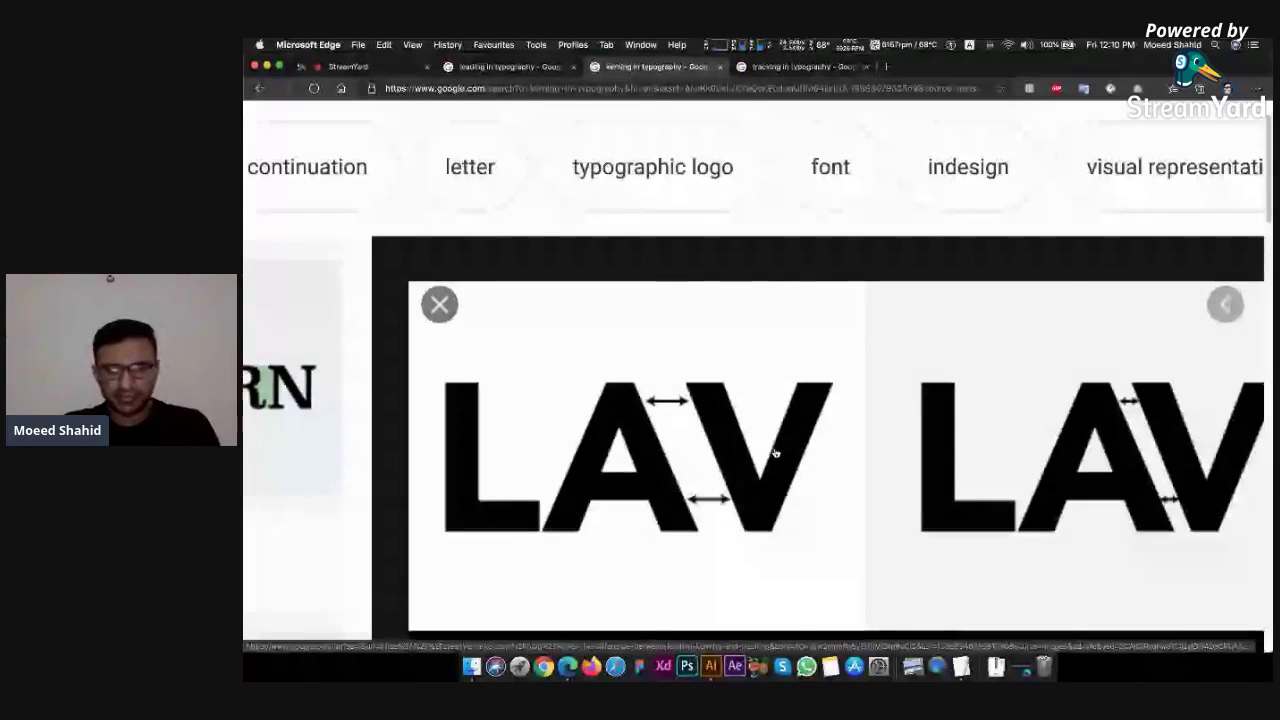
# Switch to Illustrator and create a small landscape artboard just right of the second layout, aligned with its upper edge
pyautogui.press('super+Tab')
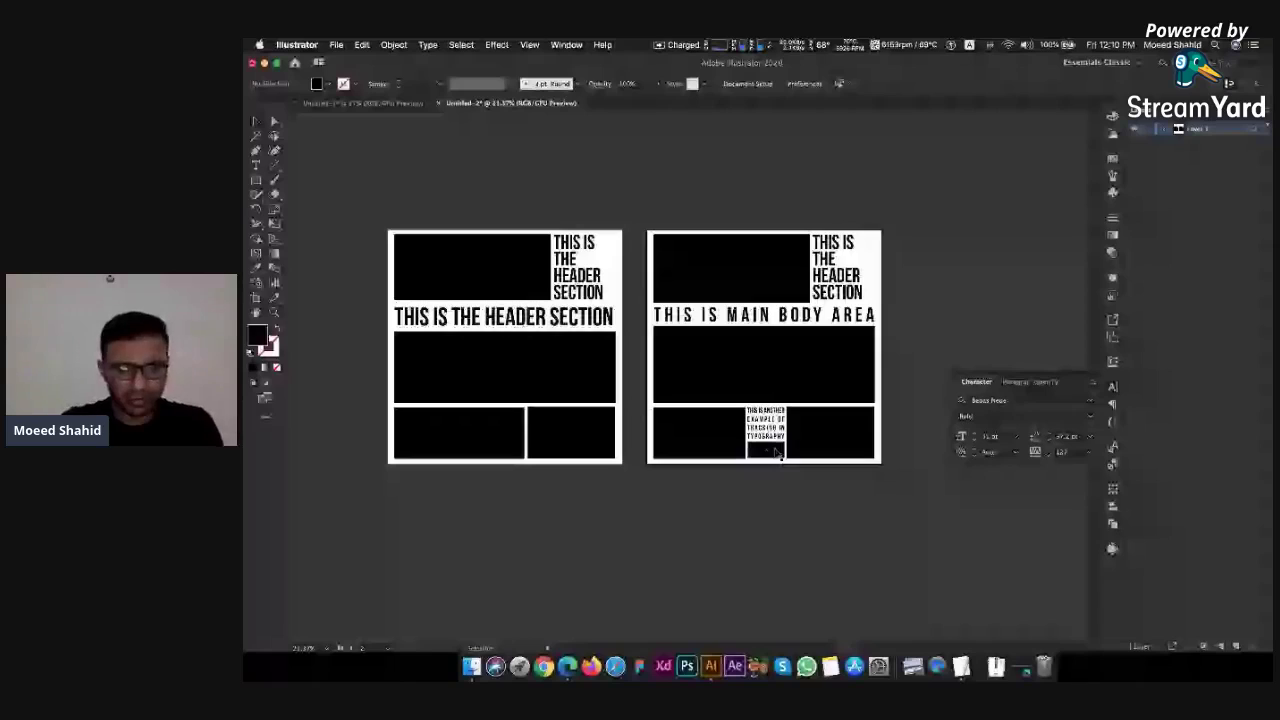
pyautogui.hotkey('shift', 'o')
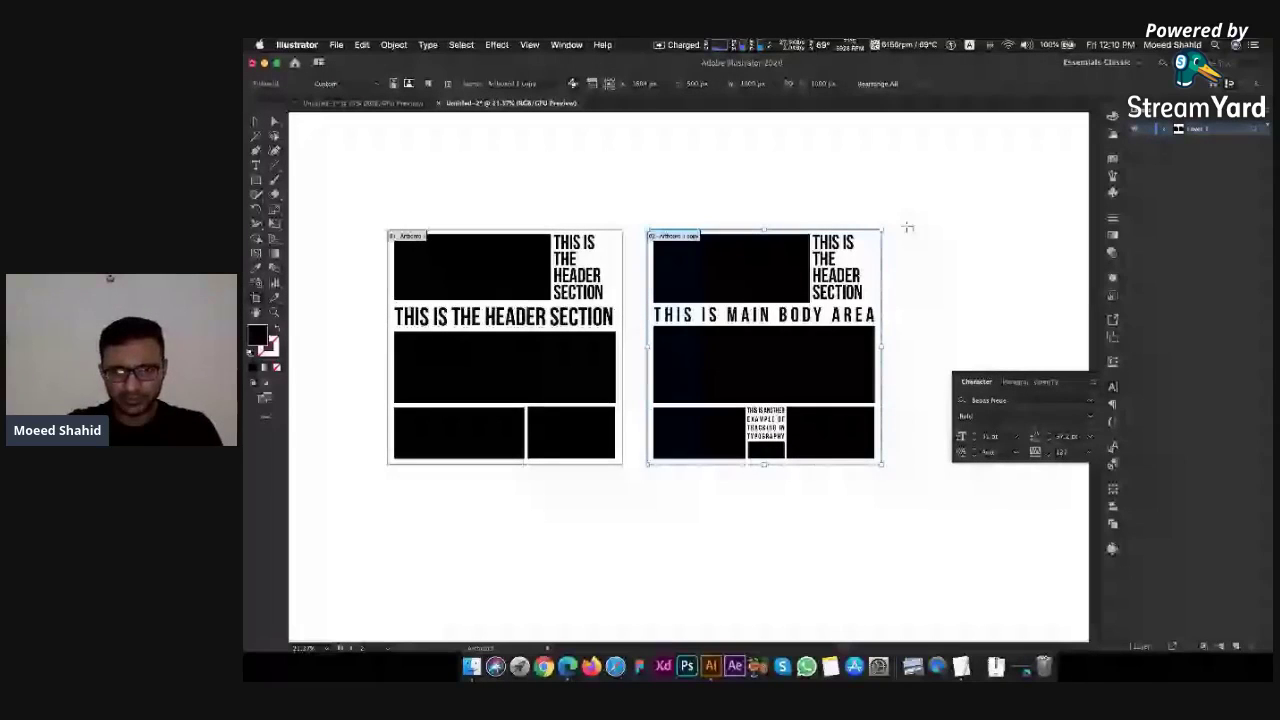
pyautogui.moveTo(890, 229); pyautogui.dragTo(1052, 306)
pyautogui.press('Escape')
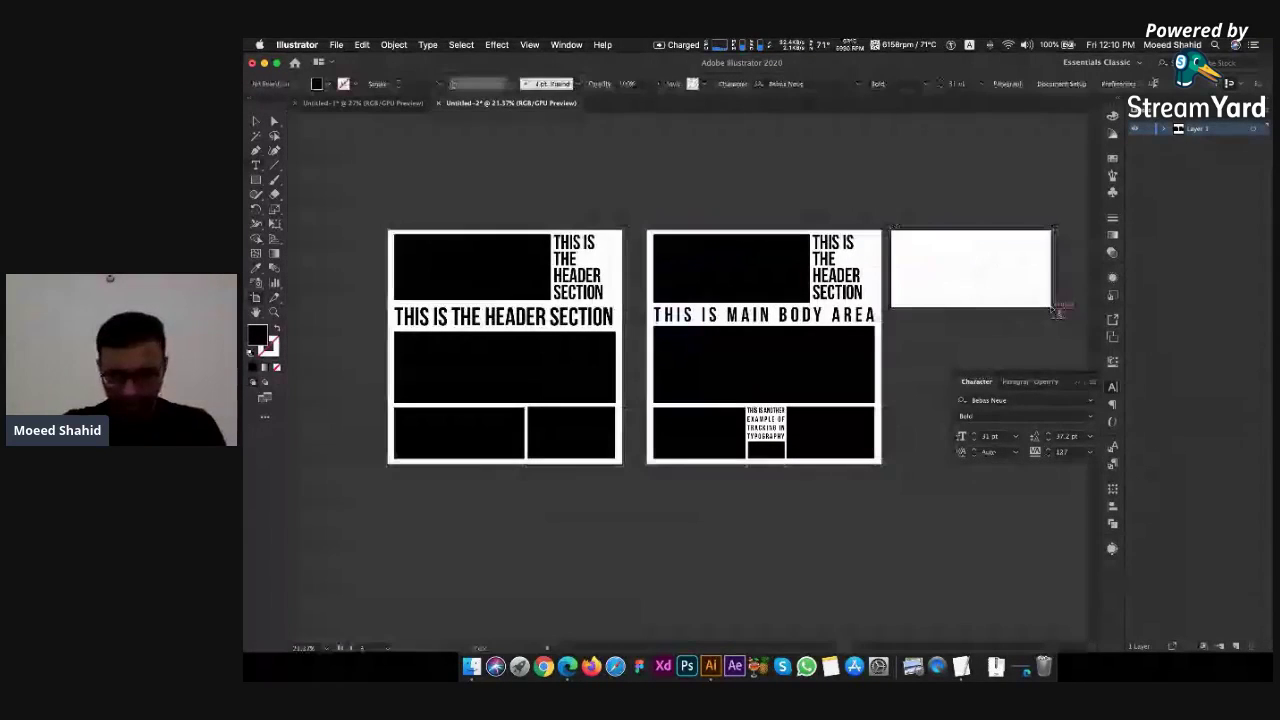
pyautogui.press('super+0')
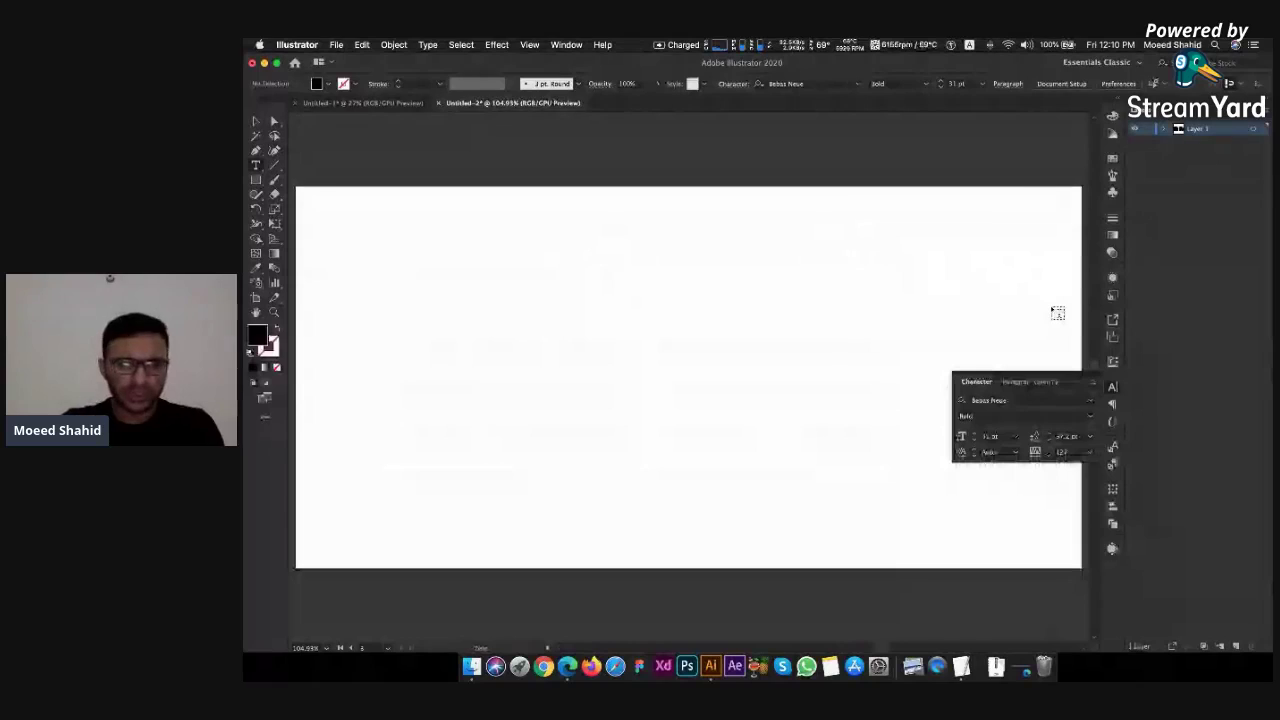
# Place a LOREM IPSUM placeholder text near the middle of the new artboard and set its tracking to 0
pyautogui.click(697, 336)
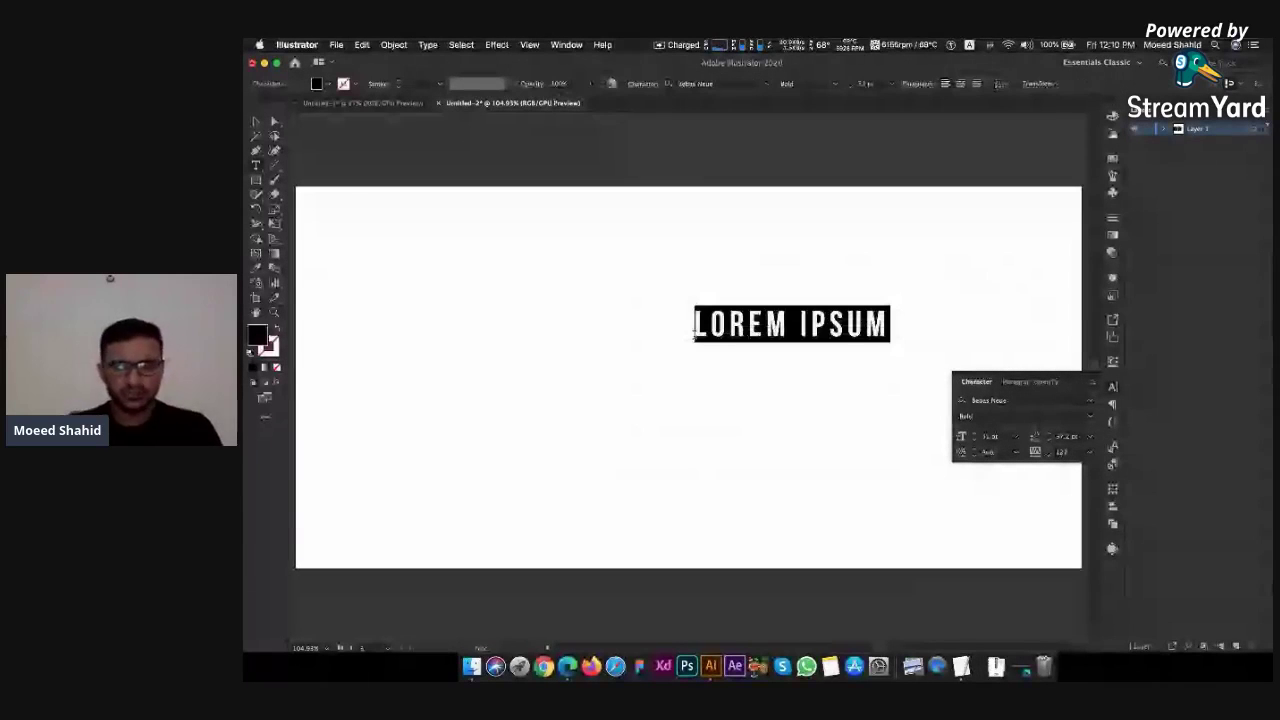
pyautogui.click(1090, 452)
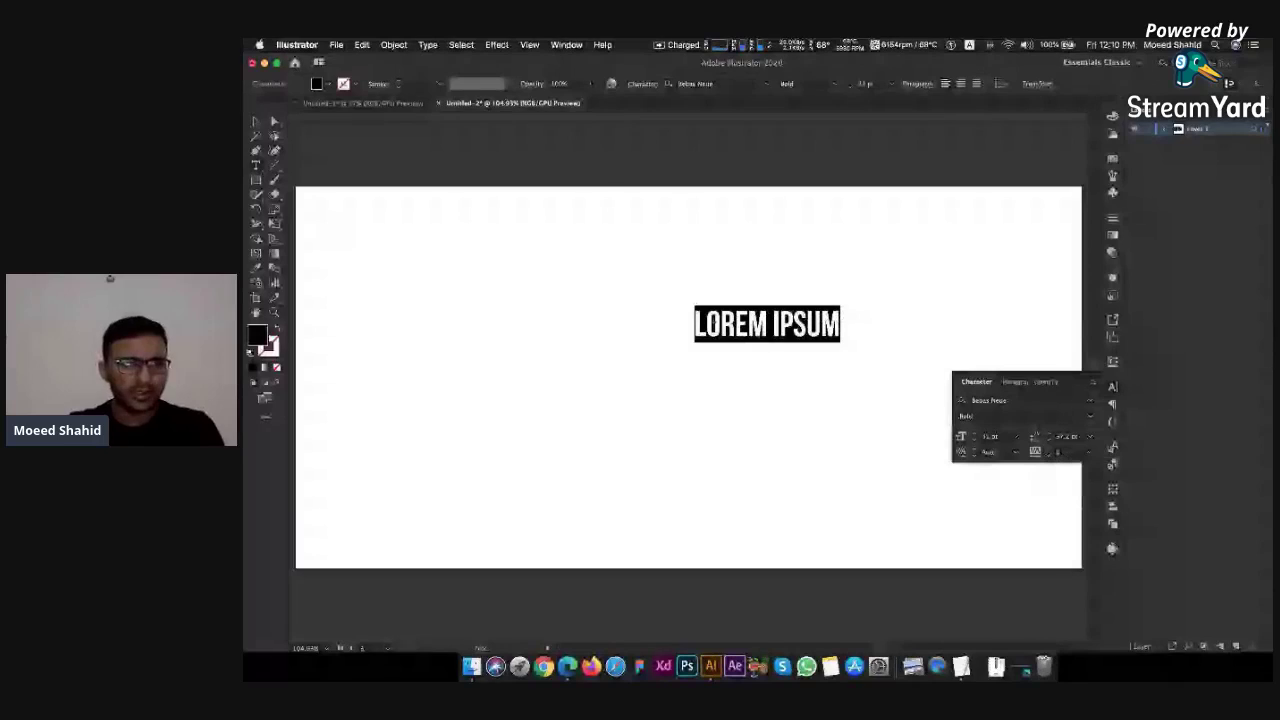
pyautogui.click(258, 122)
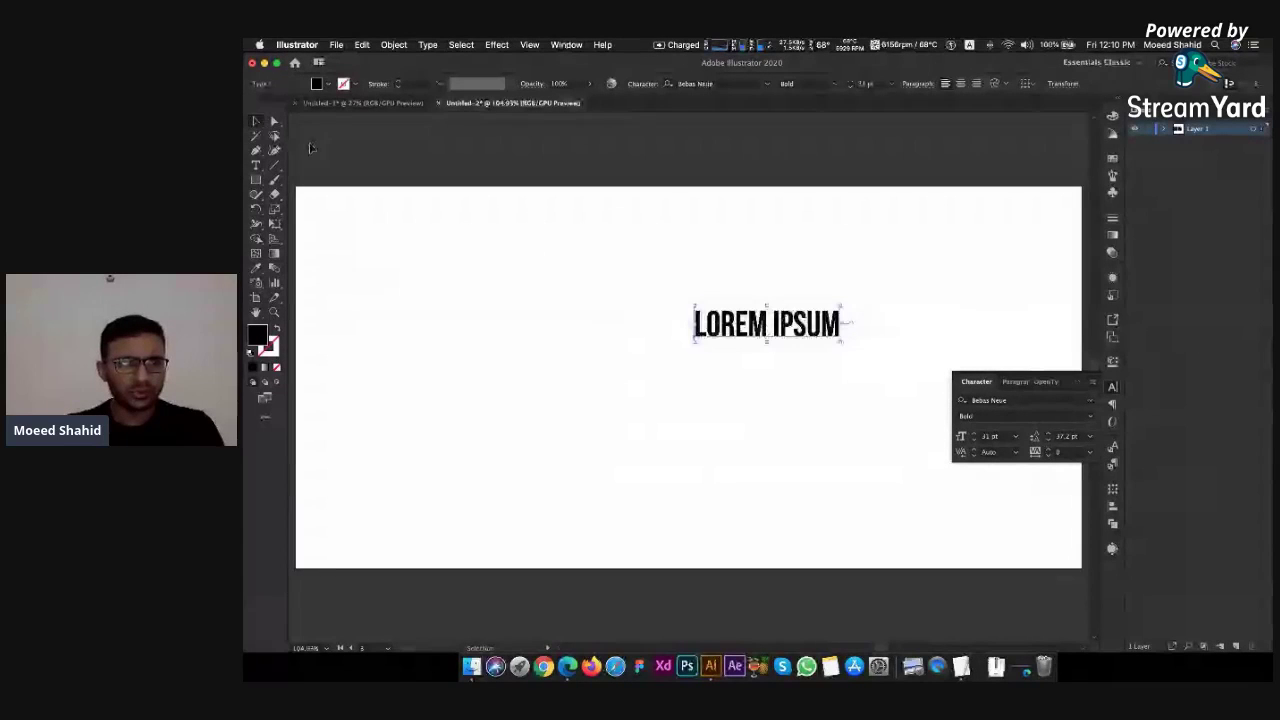
pyautogui.scroll(-1, 316, 172)
pyautogui.scroll(-5, 316, 172)
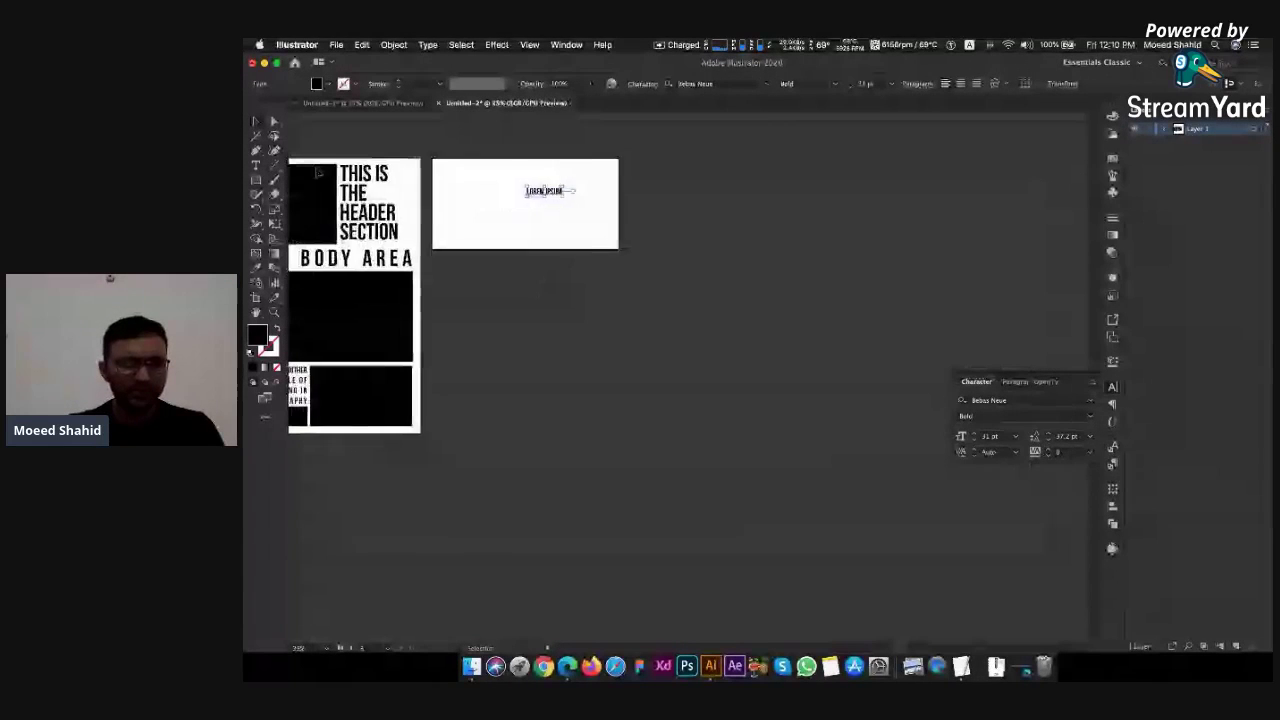
pyautogui.scroll(1, 316, 172)
pyautogui.scroll(1, 316, 172)
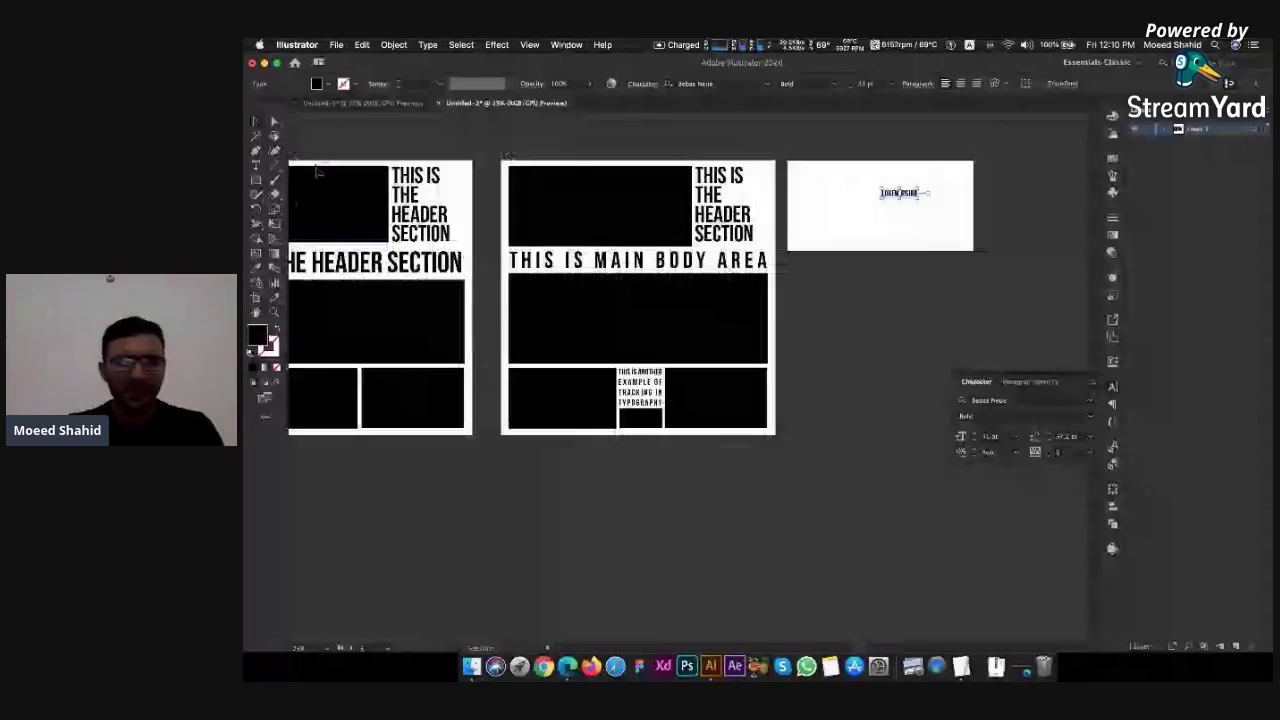
pyautogui.scroll(2, 316, 172)
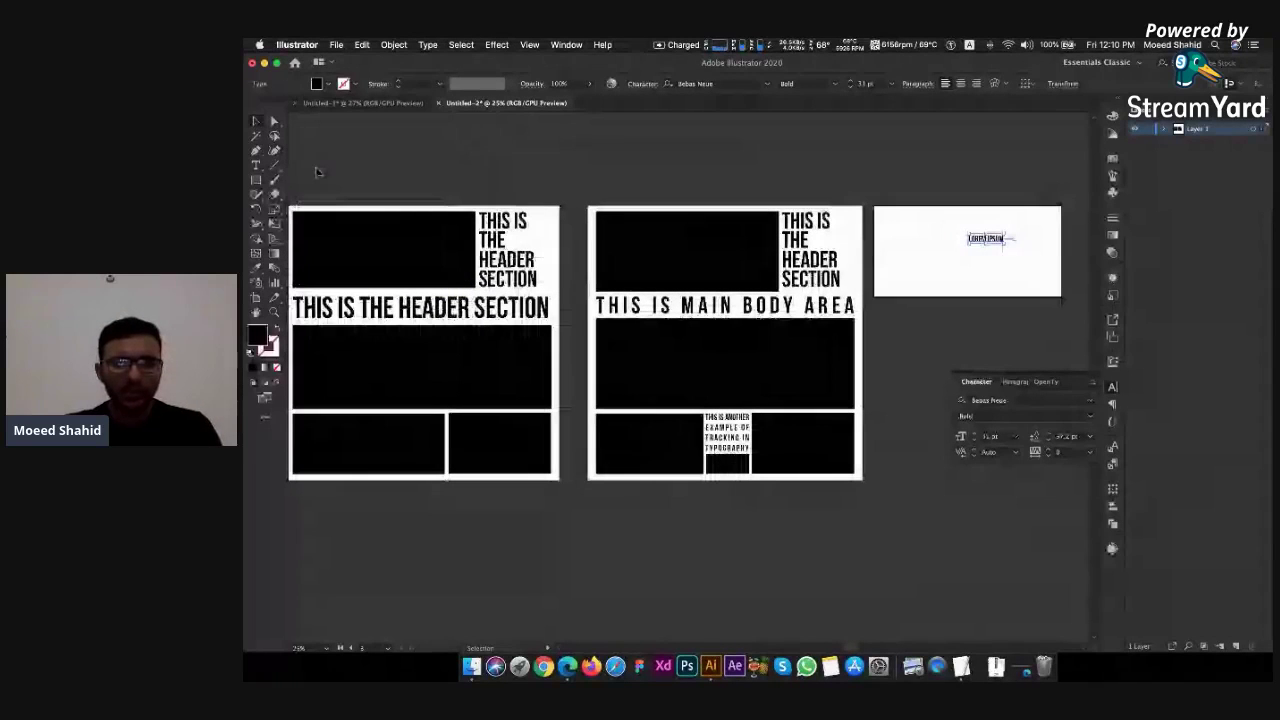
pyautogui.press('super+0')
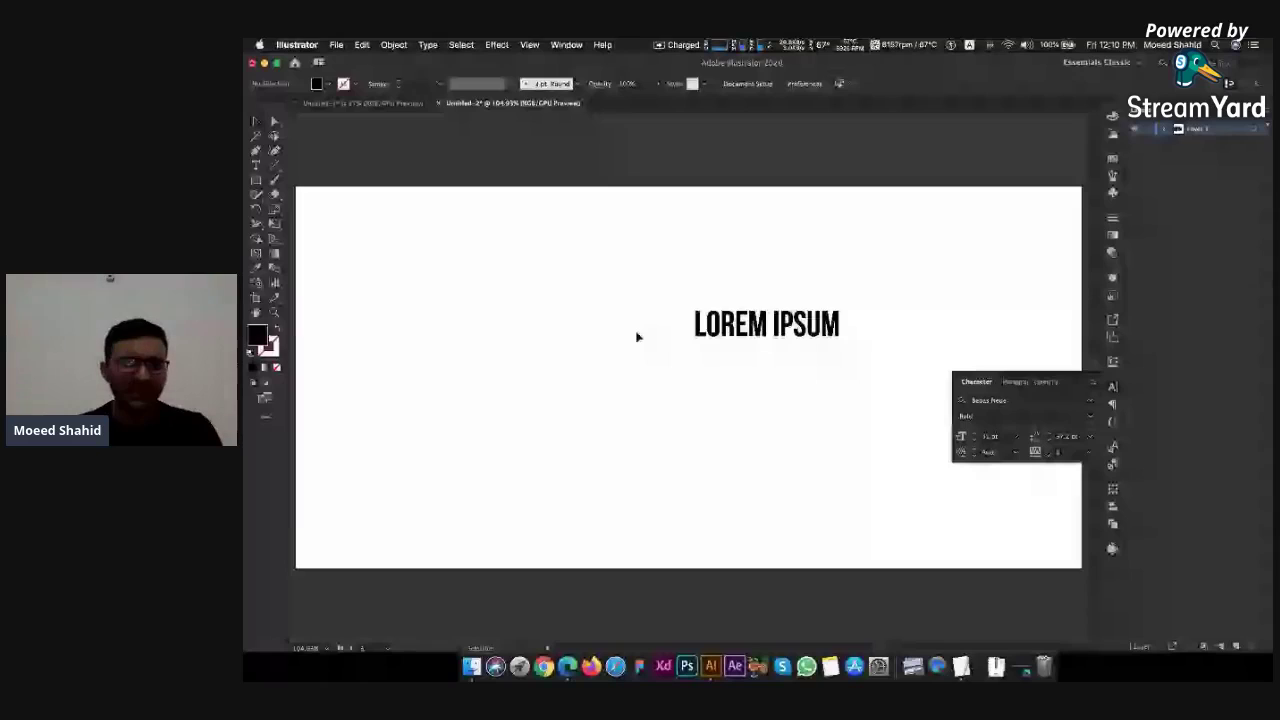
# Review the two poster layouts up close and compare the text spacing in their headings and body area
pyautogui.scroll(-5, 637, 337)
pyautogui.click(418, 361)
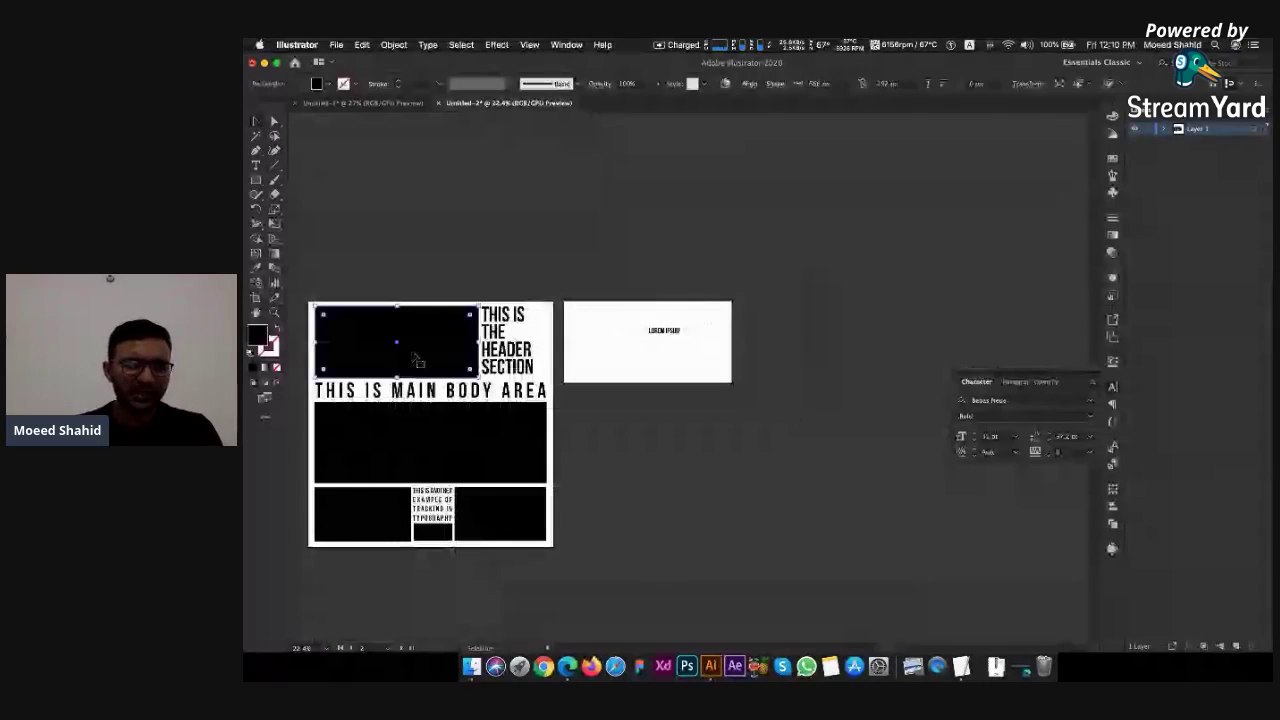
pyautogui.click(437, 214)
pyautogui.press('super+0')
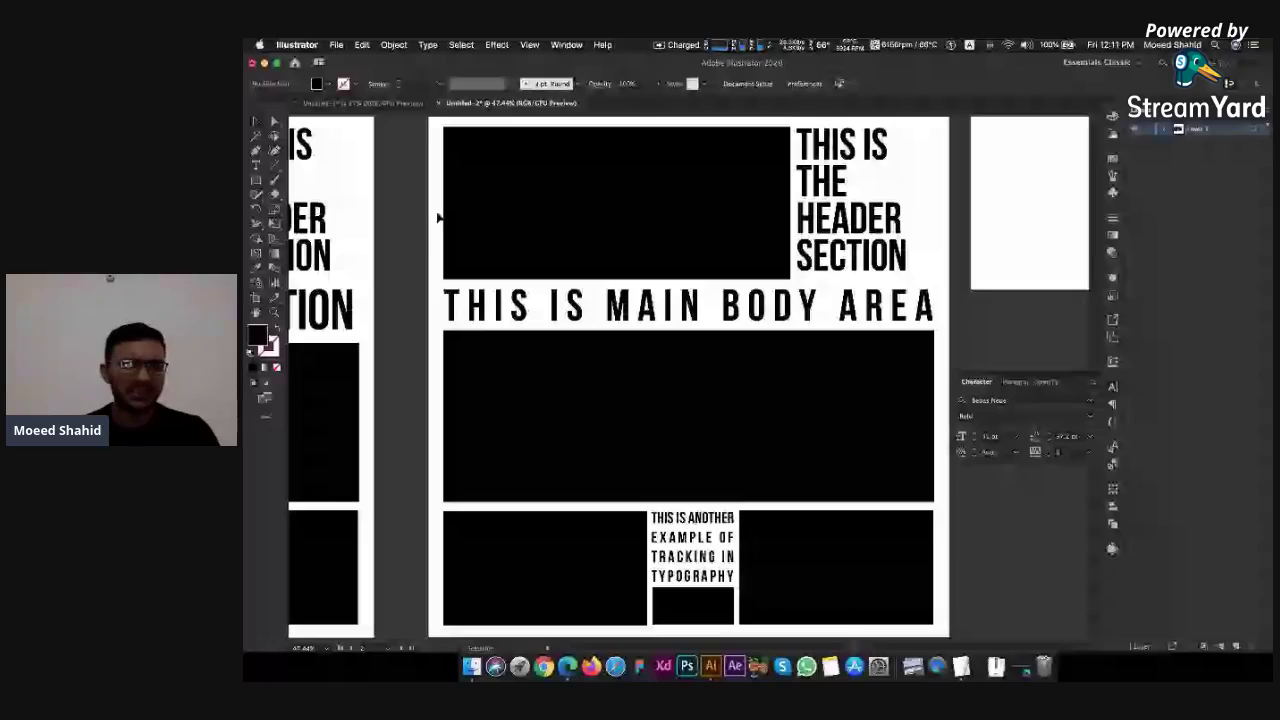
pyautogui.click(497, 218)
pyautogui.scroll(-3, 497, 220)
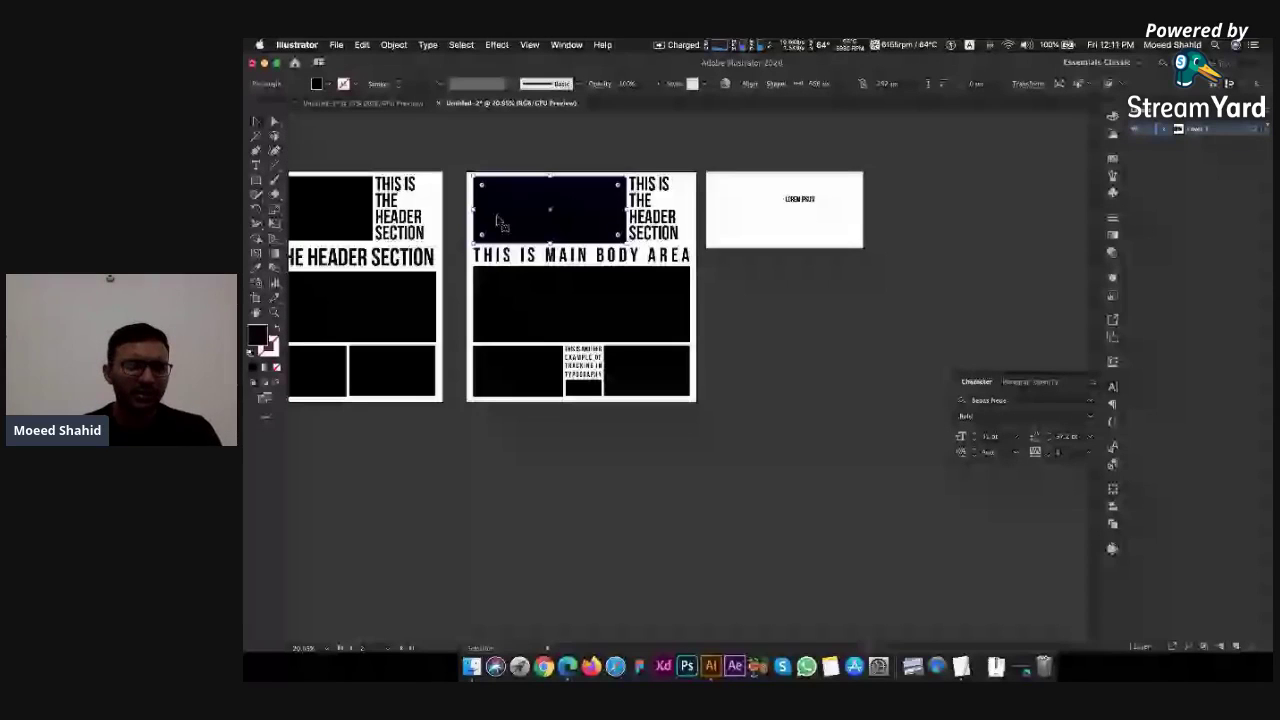
pyautogui.scroll(-2, 497, 218)
pyautogui.click(420, 360)
pyautogui.hotkey('ctrl', '0')
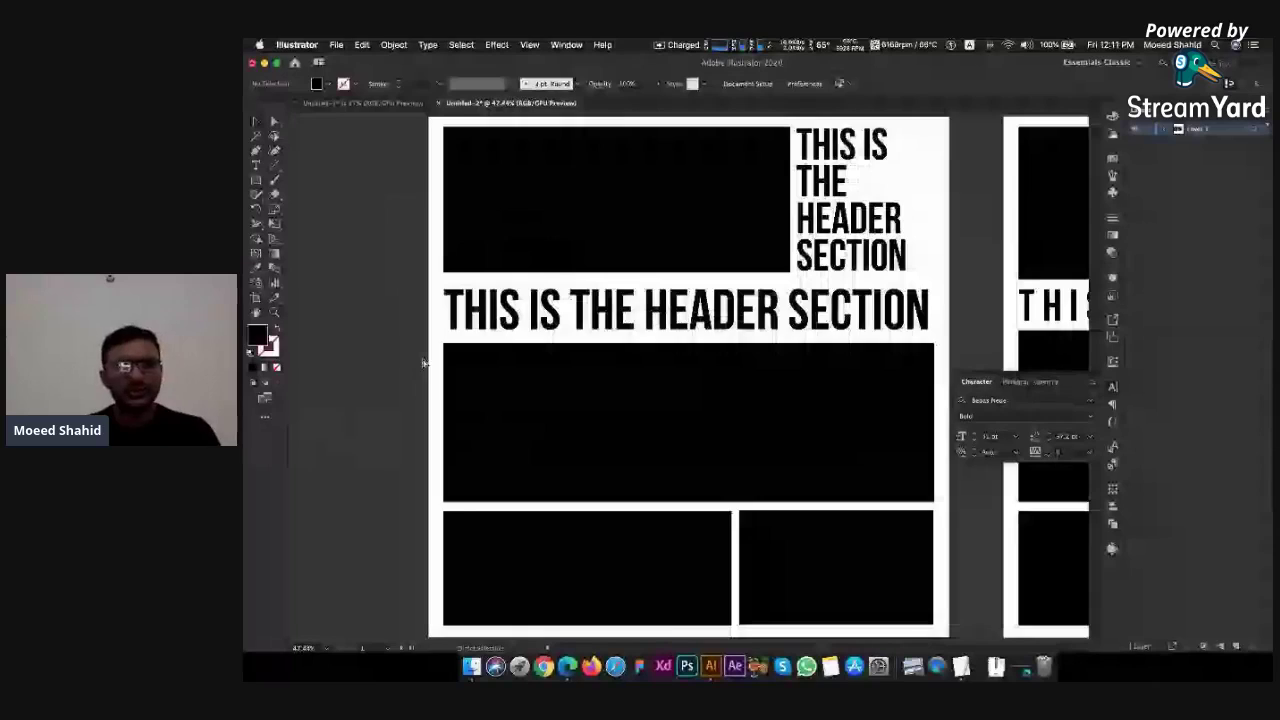
pyautogui.hscroll(10, 423, 362)
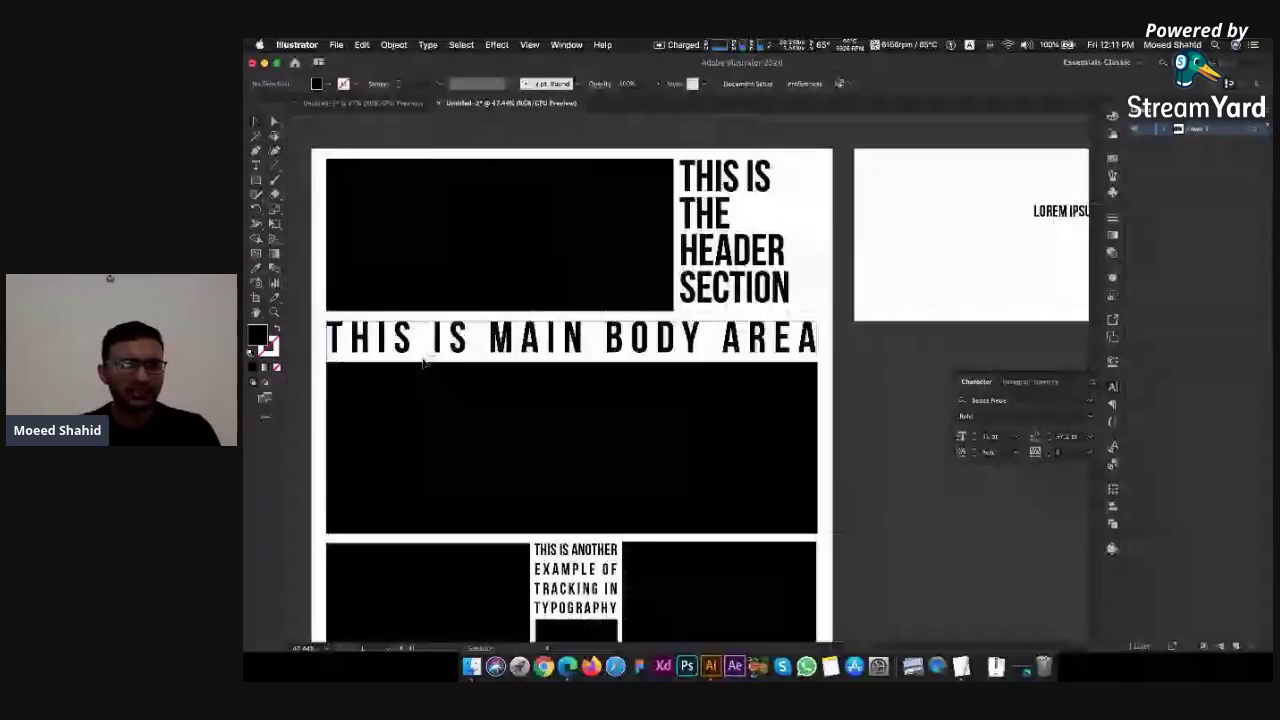
# Enlarge the LOREM IPSUM text to about 108 pt and move it to the middle of the small artboard
pyautogui.hscroll(6, 423, 362)
pyautogui.click(787, 221)
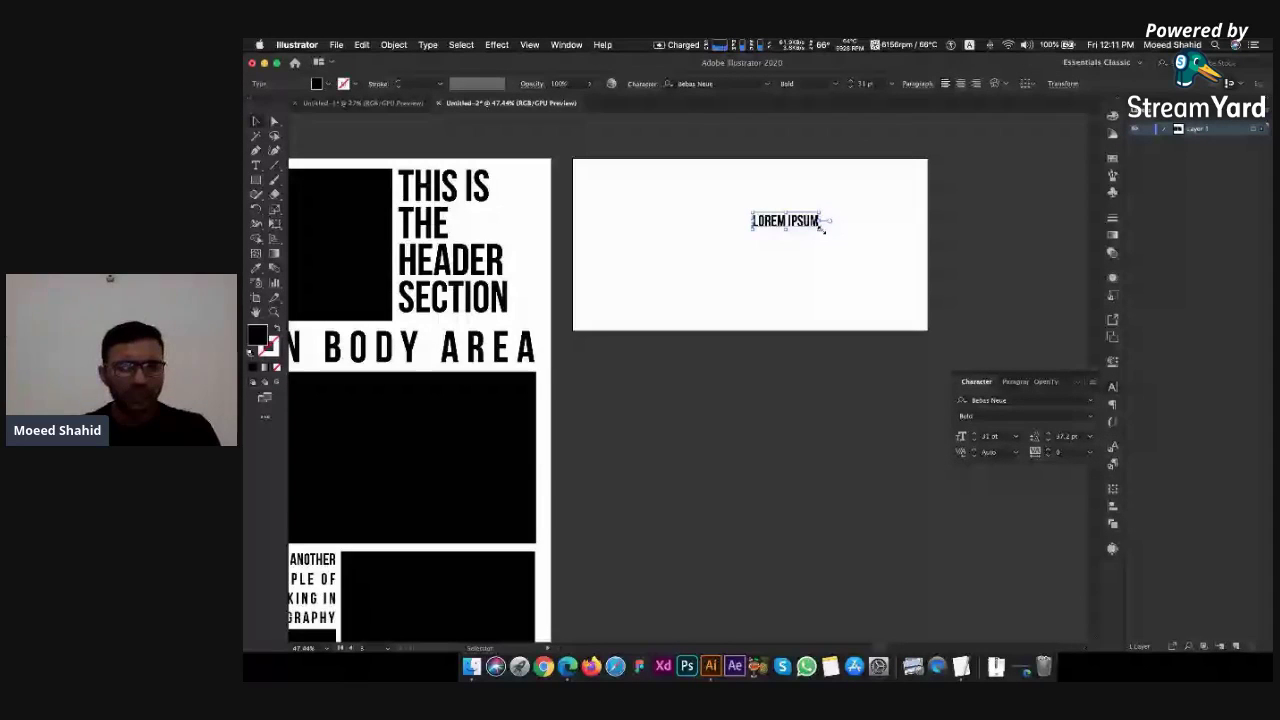
pyautogui.moveTo(822, 229); pyautogui.dragTo(983, 328)
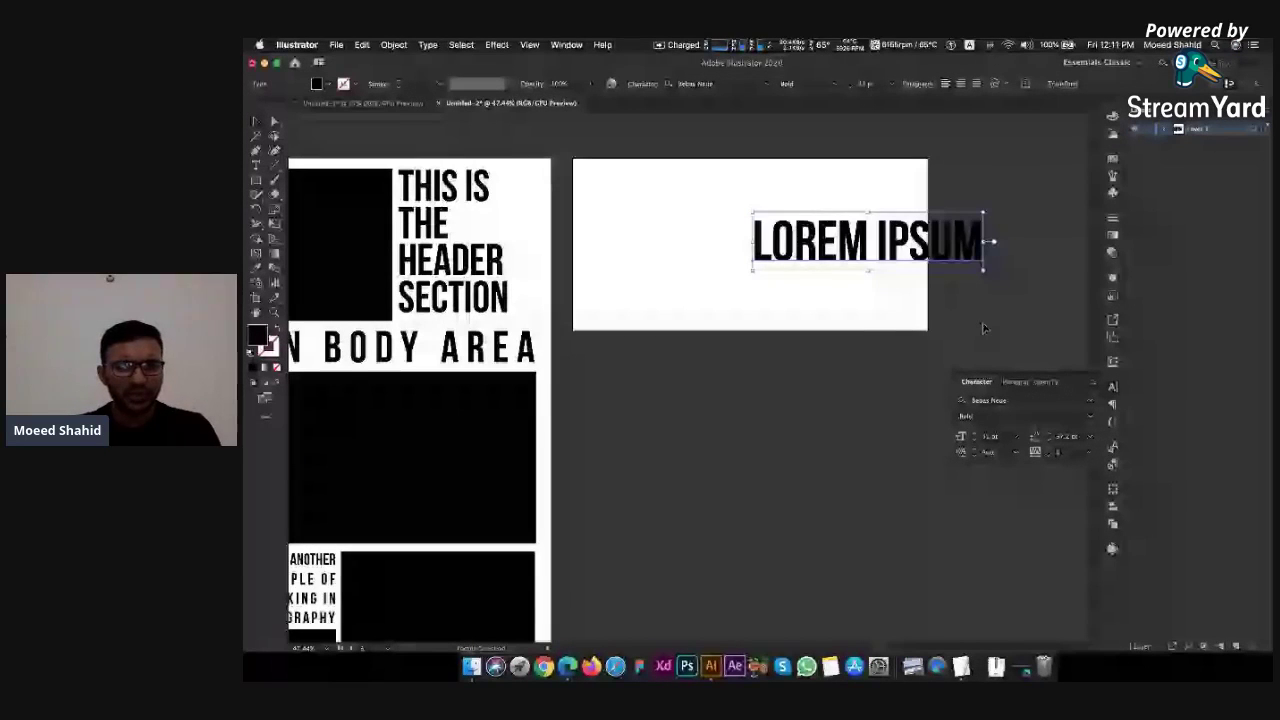
pyautogui.moveTo(880, 245); pyautogui.dragTo(764, 250)
# Replace the LOREM IPSUM text with LAV
pyautogui.tripleClick(762, 248)
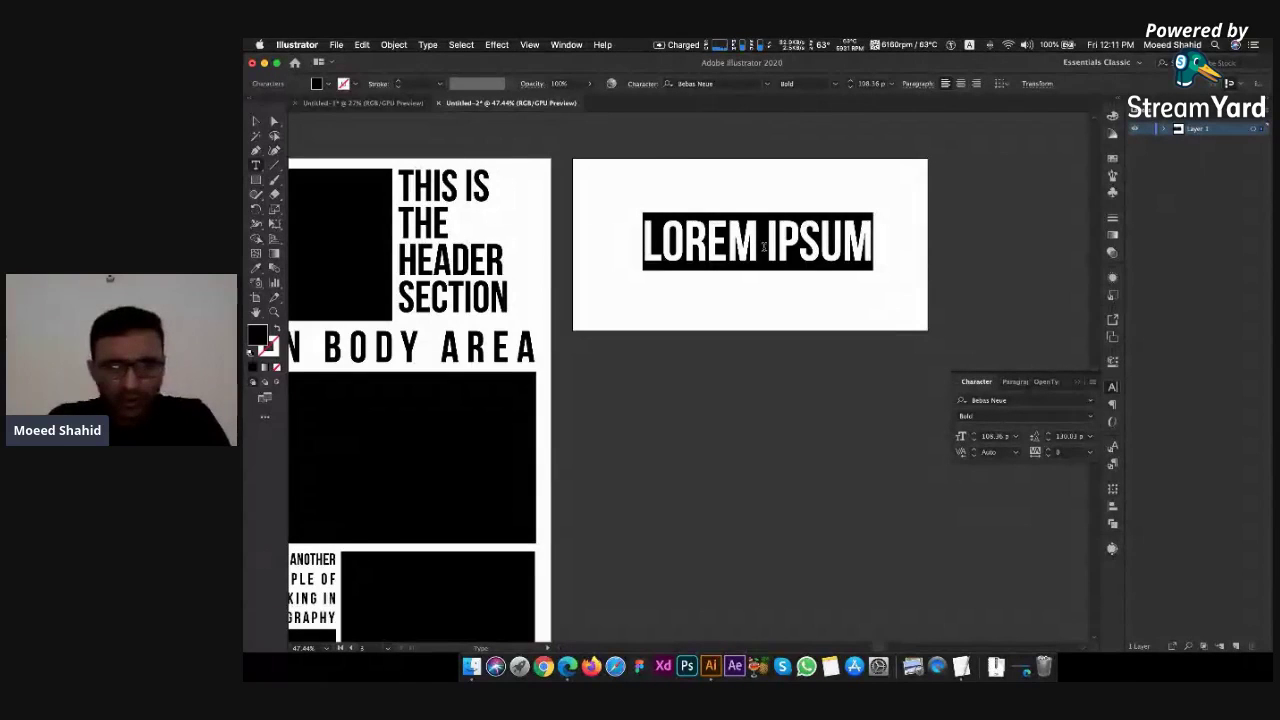
pyautogui.write('LAV')
pyautogui.press('Escape')
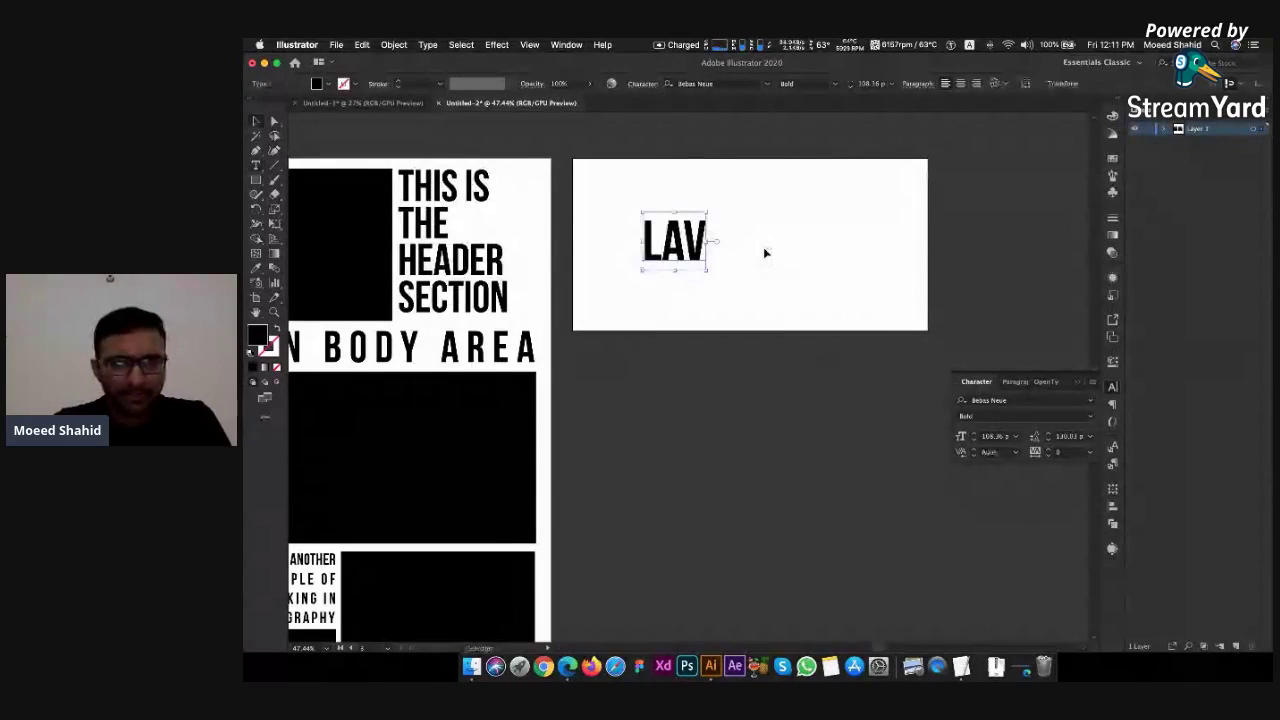
# Change the LAV text's font to Product Sans Bold and move the text to the artboard's centre
pyautogui.click(733, 82)
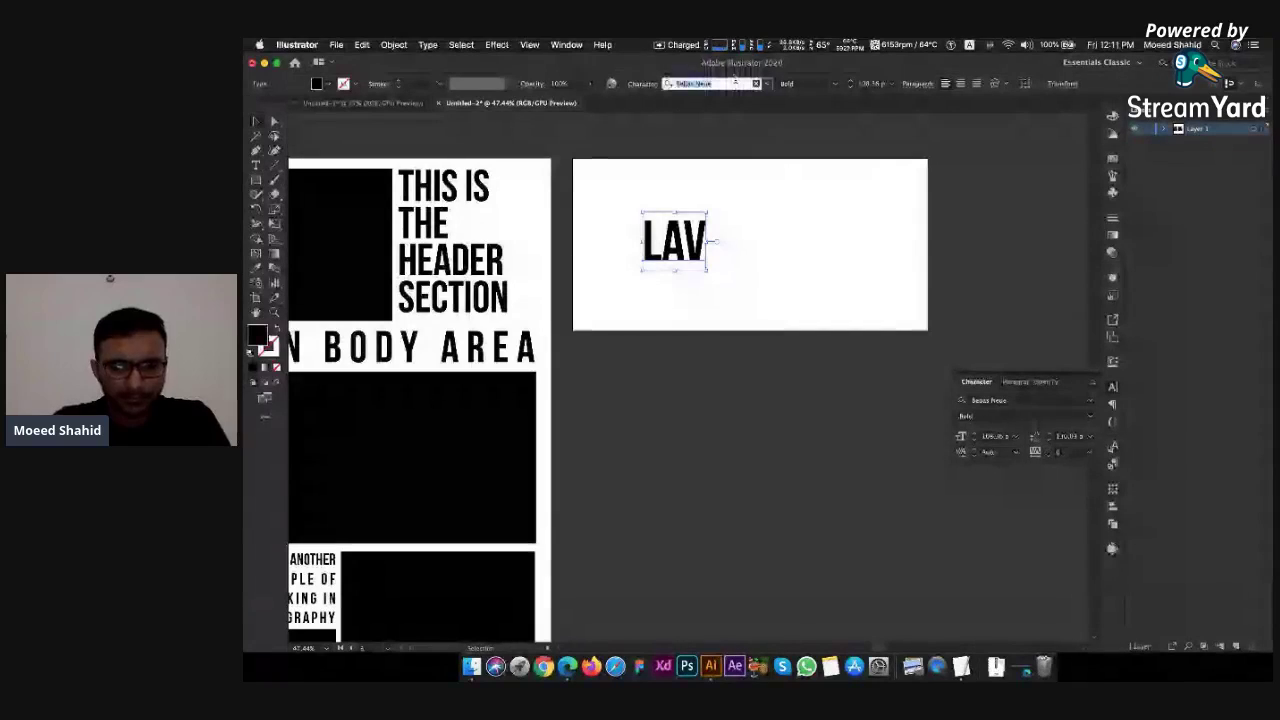
pyautogui.write('Product')
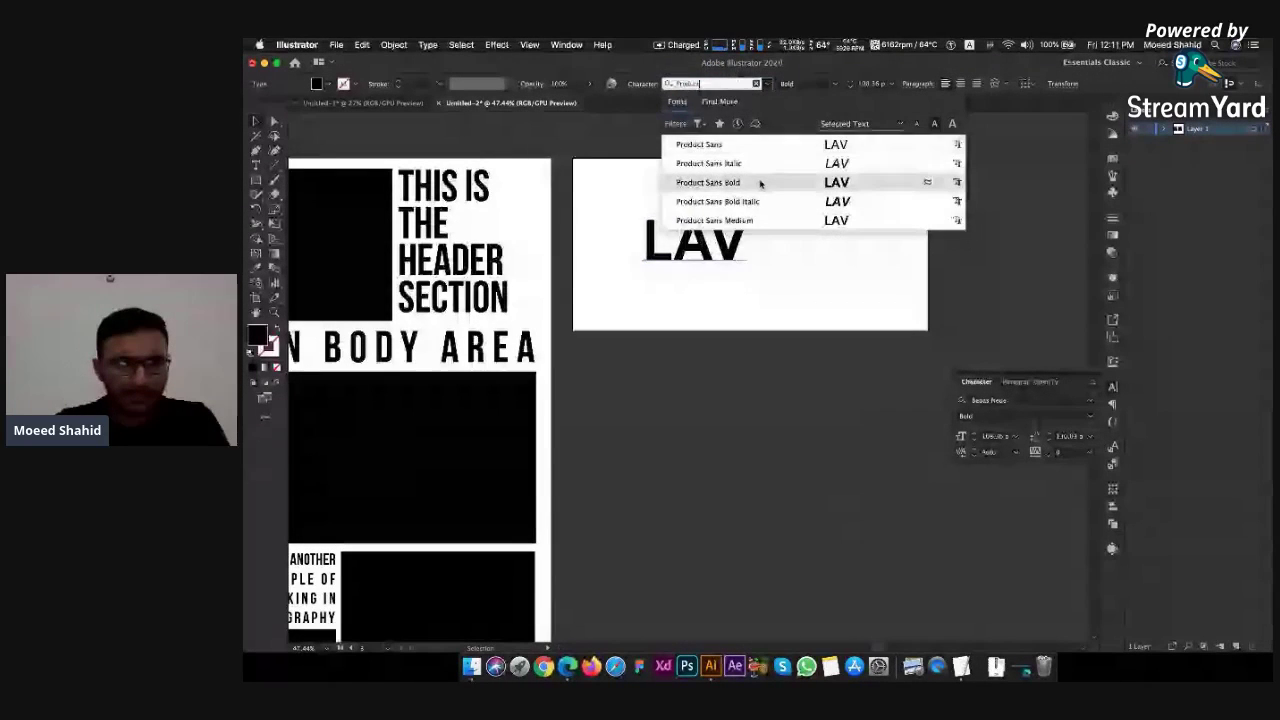
pyautogui.click(757, 182)
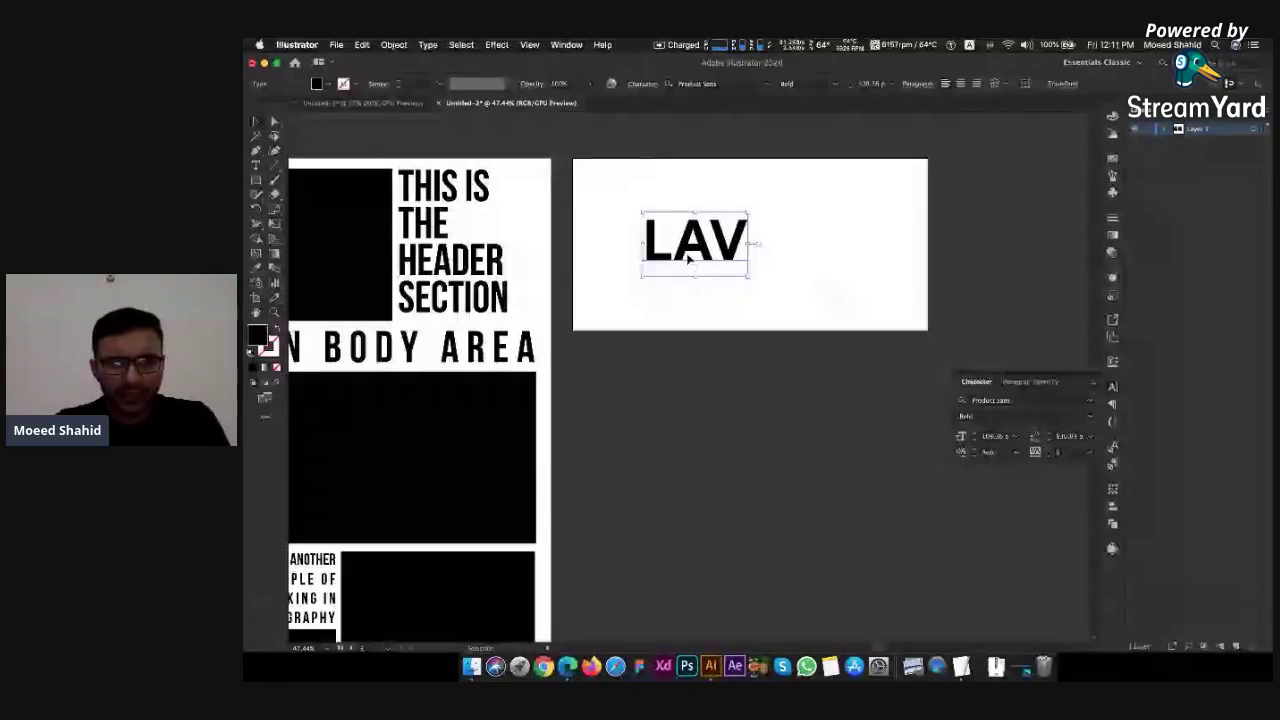
pyautogui.moveTo(700, 257); pyautogui.dragTo(760, 258)
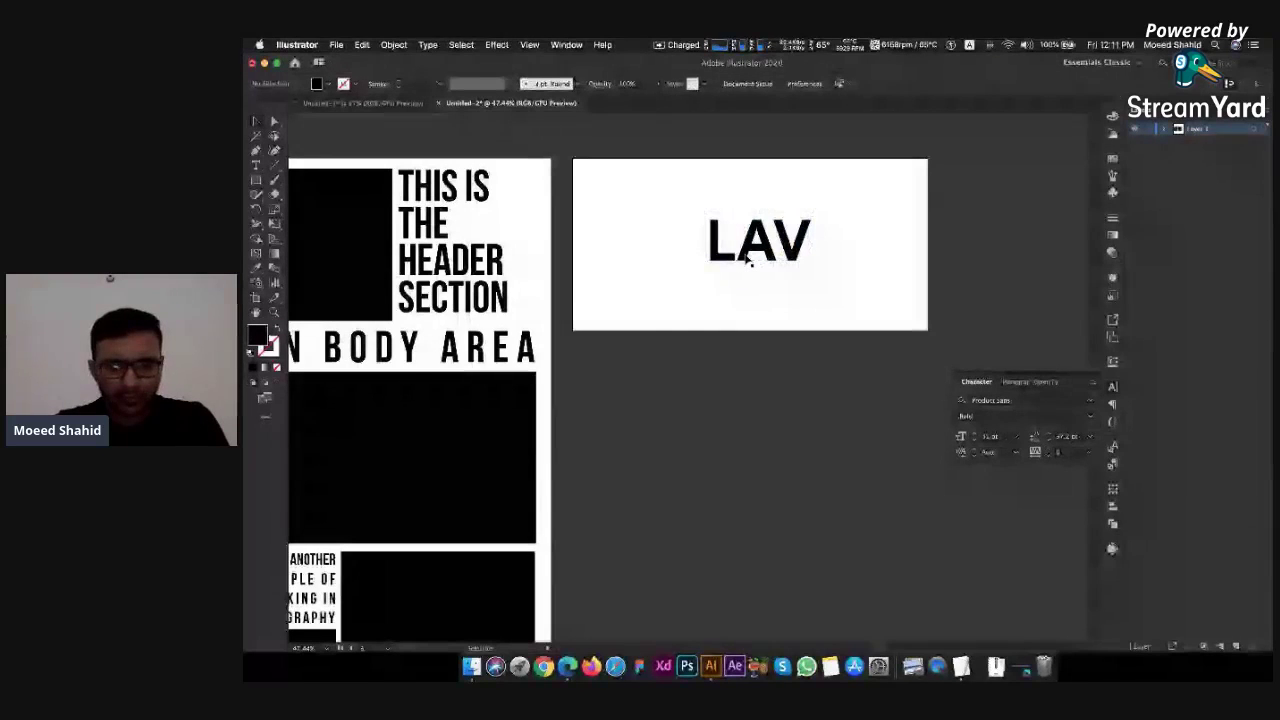
# Add an A to the end of the text to make it read LAVA
pyautogui.doubleClick(762, 250)
pyautogui.press('Right')
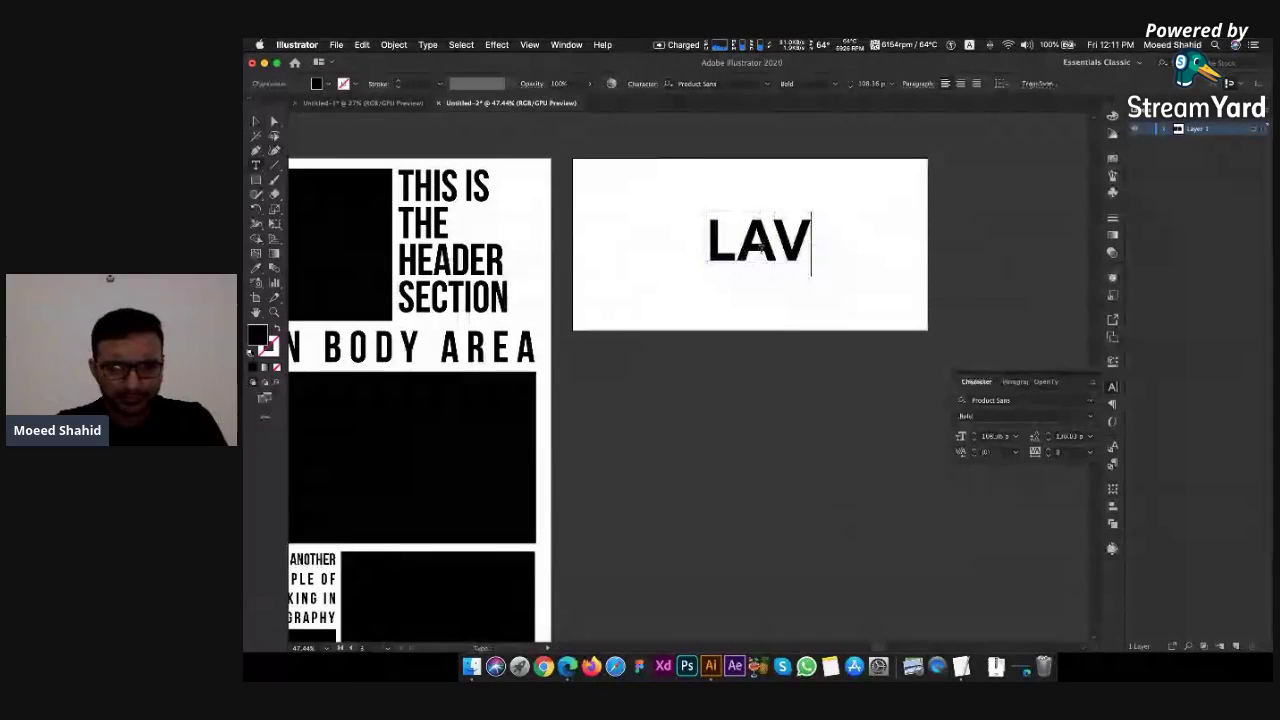
pyautogui.write('A')
pyautogui.press('Escape')
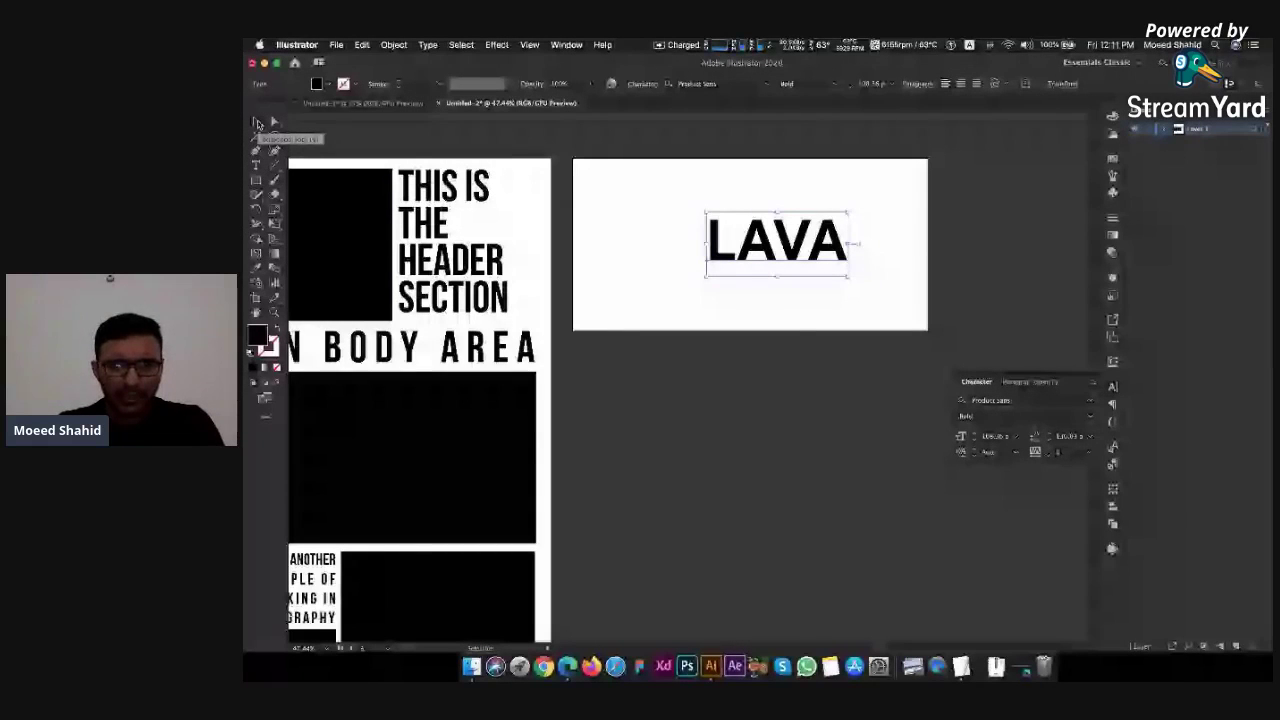
# Nudge the LAVA text to the horizontal middle of the artboard and up close to its upper edge
pyautogui.press('Left')
pyautogui.press('Left')
pyautogui.press('Left')
pyautogui.press('Up')
pyautogui.press('Up')
pyautogui.press('Up')
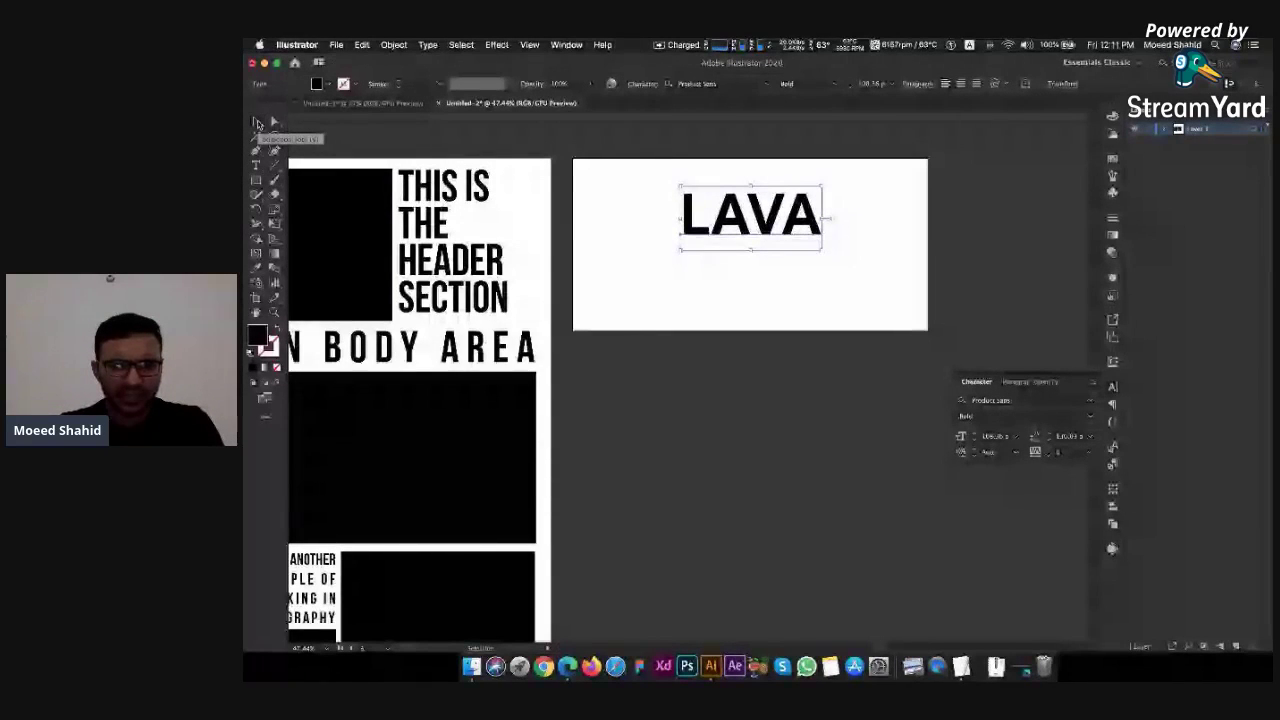
pyautogui.press('Up')
pyautogui.press('Up')
pyautogui.press('Up')
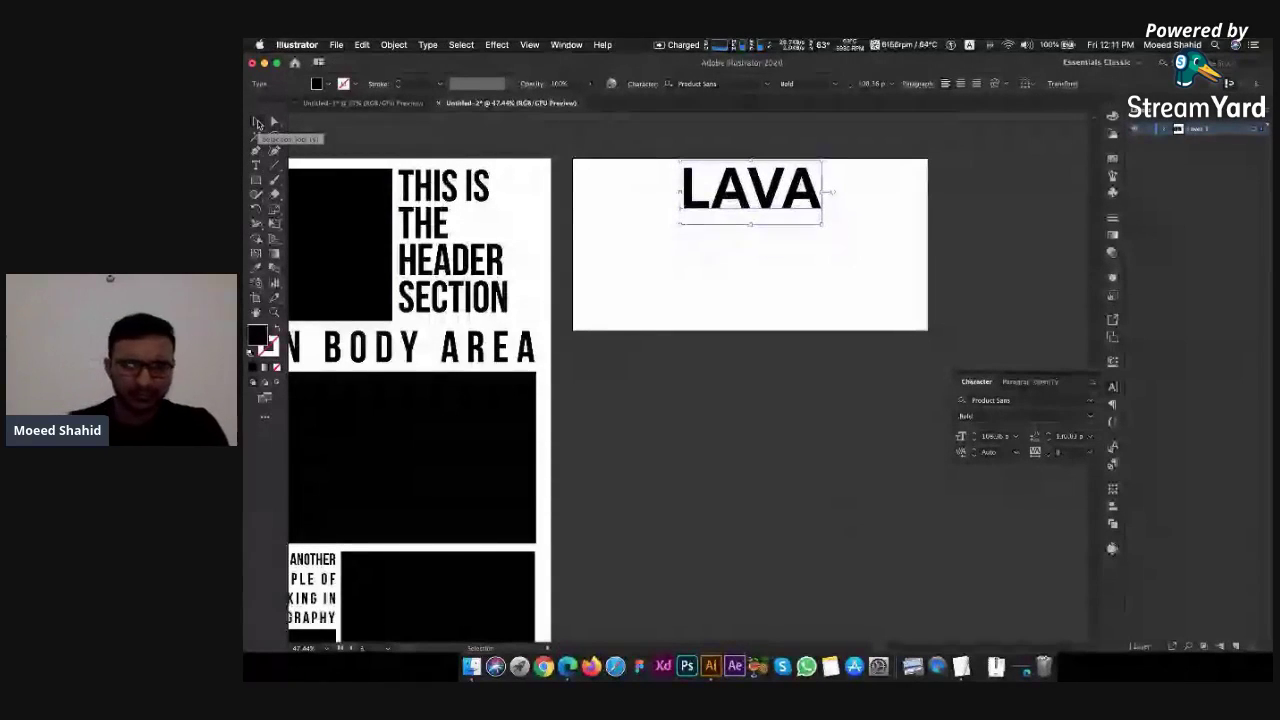
pyautogui.click(629, 340)
# Draw a rectangle about 4 by 6 px below the L–A gap and a vertical bar about 1 by 77 px at the V's left edge
pyautogui.scroll(5, 629, 340)
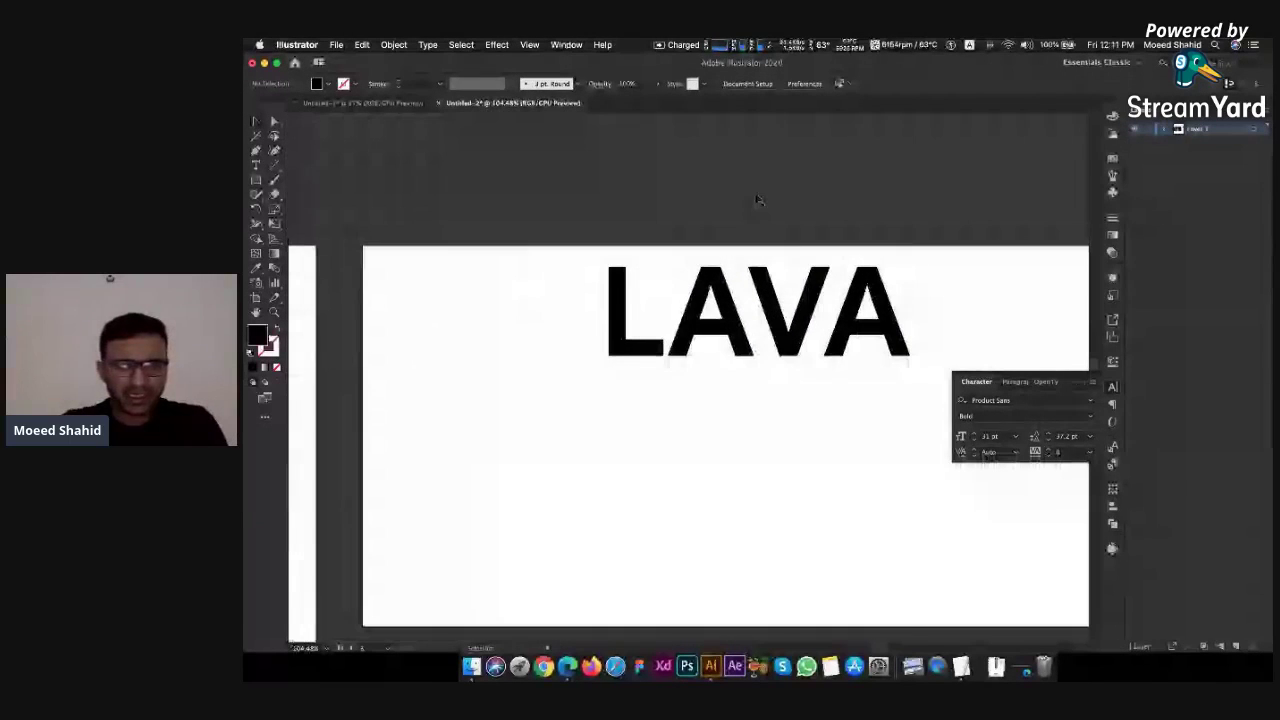
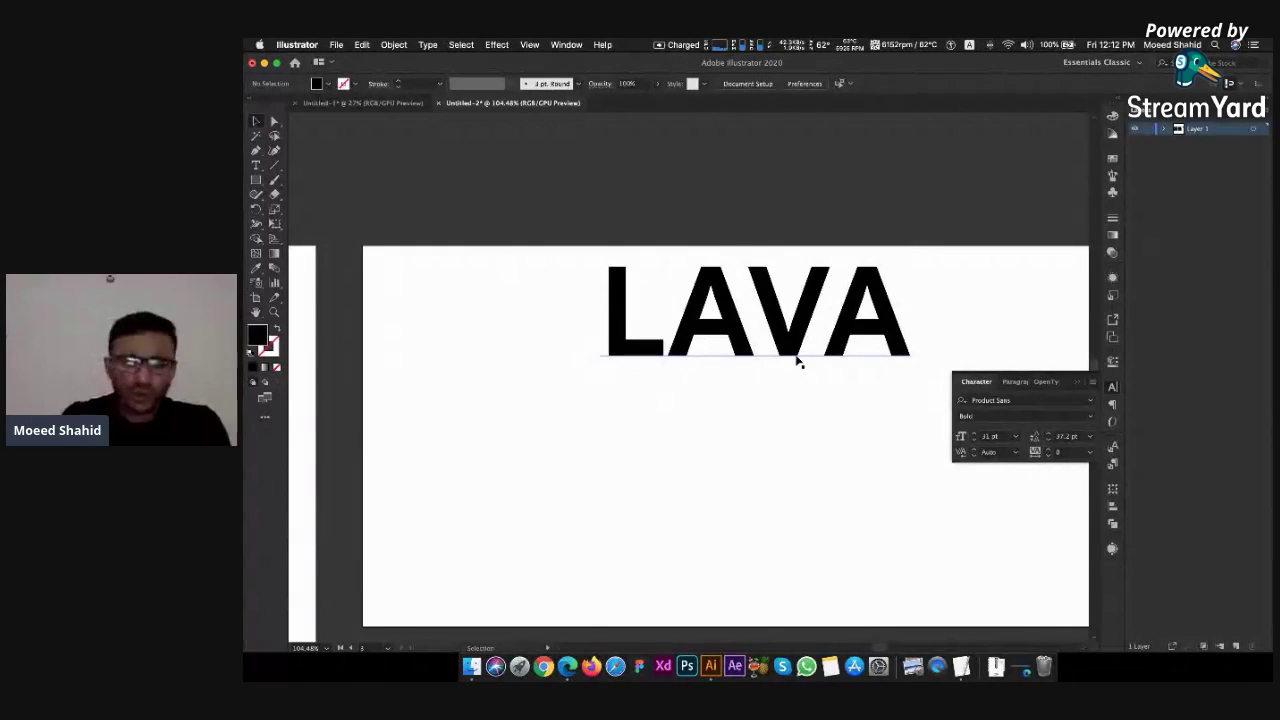
pyautogui.scroll(3, 663, 388)
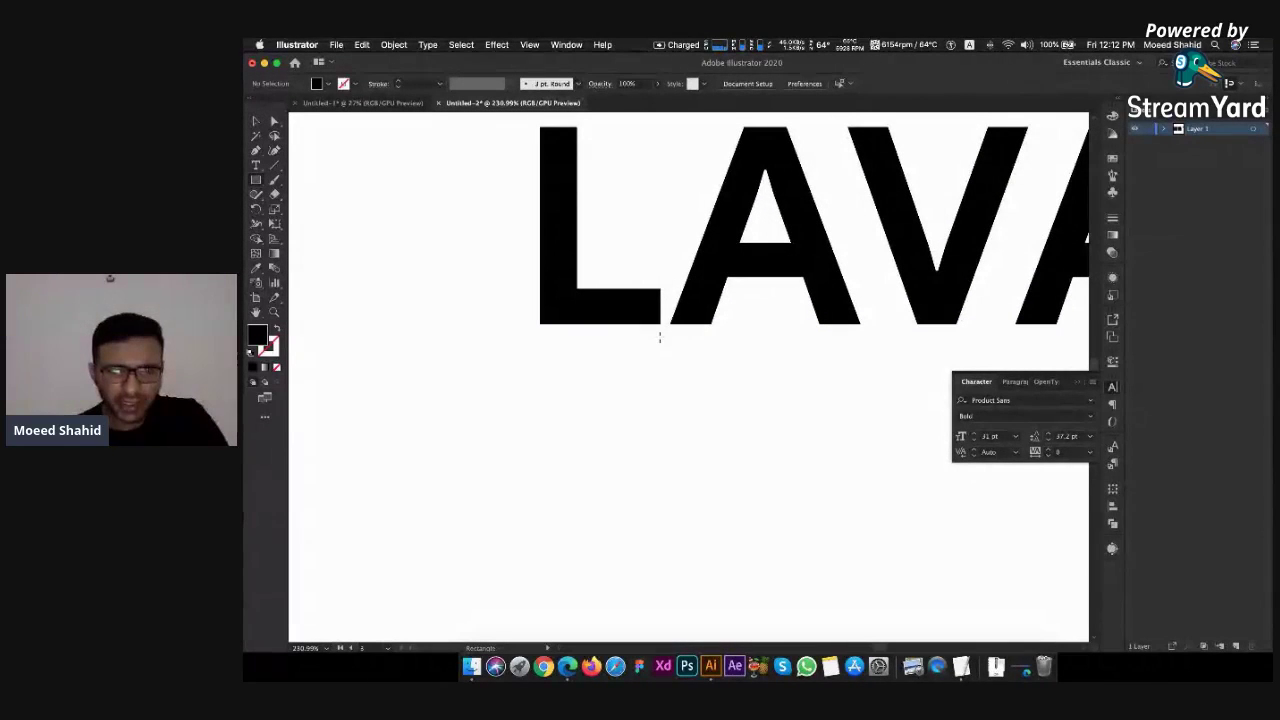
pyautogui.moveTo(660, 338); pyautogui.dragTo(668, 348)
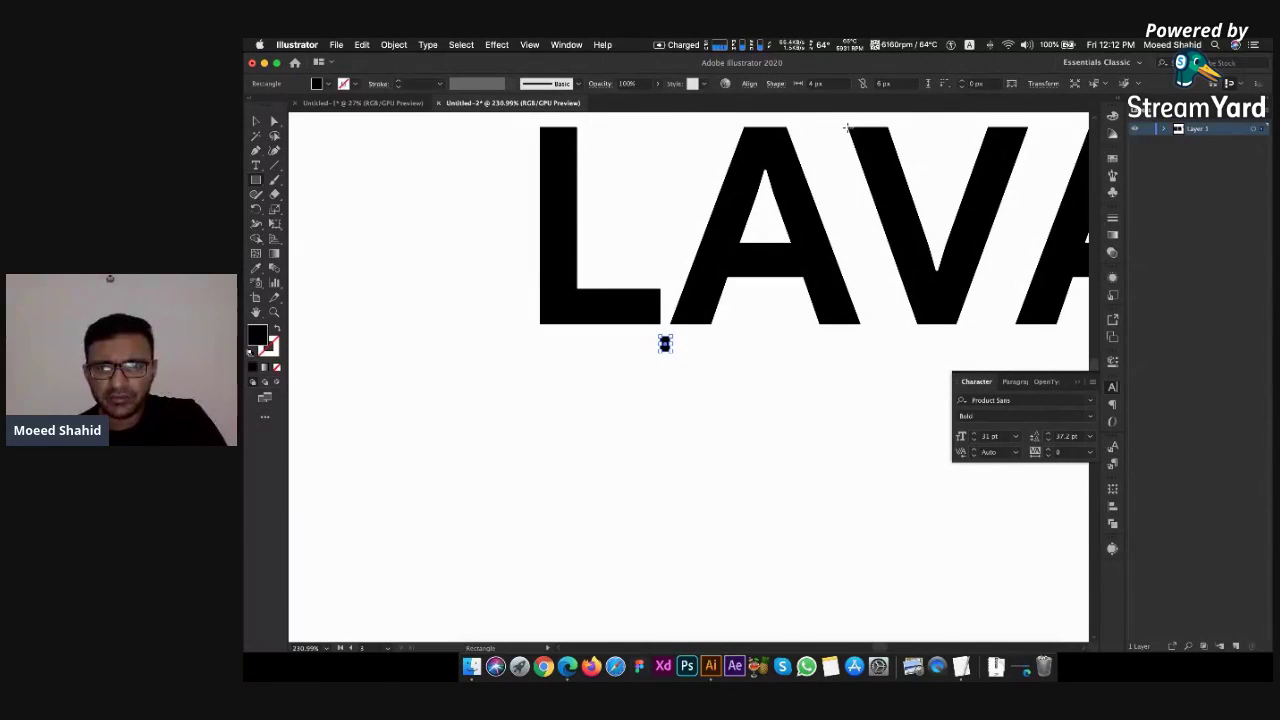
pyautogui.moveTo(849, 130); pyautogui.dragTo(852, 324)
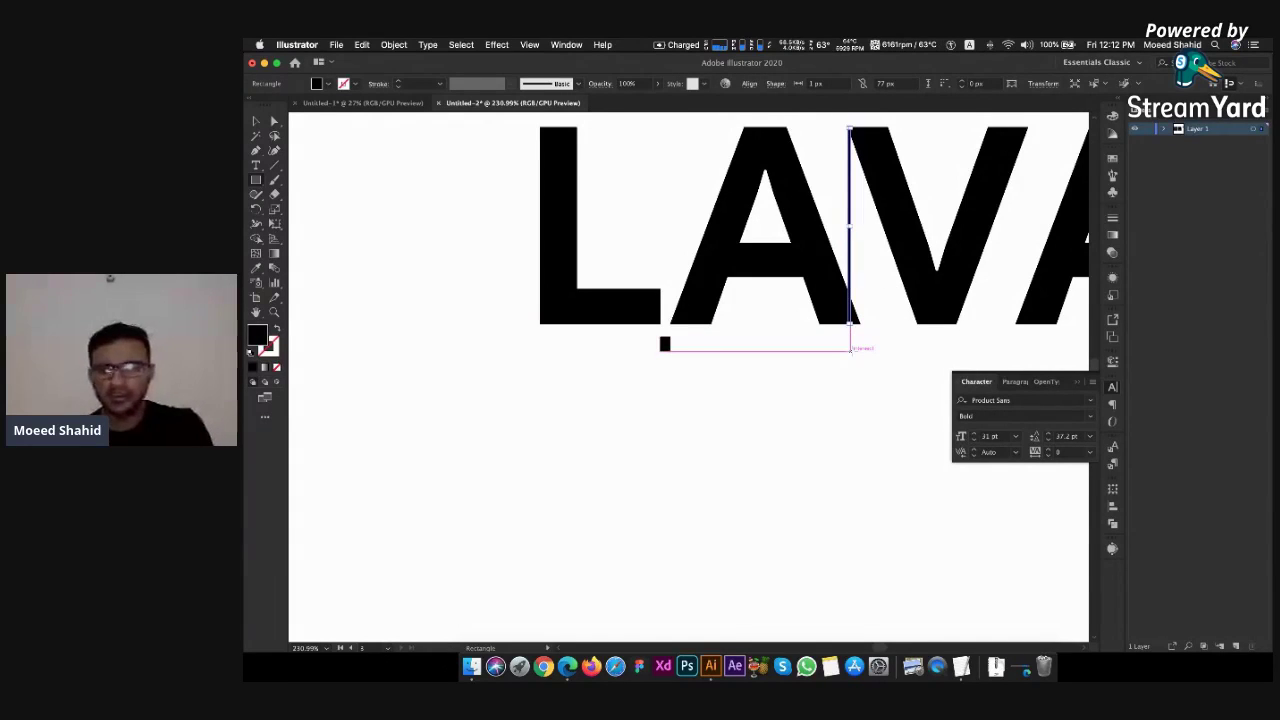
pyautogui.press('v')
pyautogui.click(854, 356)
# Copy the thin vertical bar horizontally to the V's right edge, marking the gap before the last A
pyautogui.hscroll(5, 852, 358)
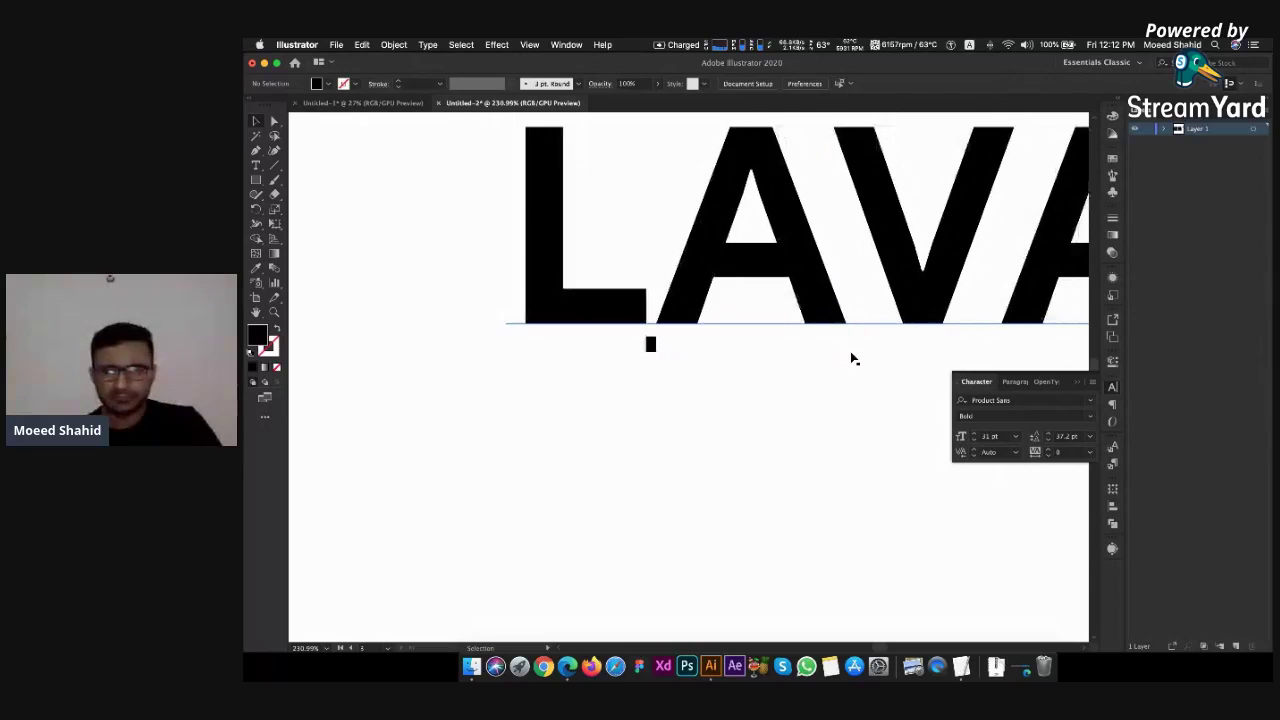
pyautogui.hscroll(1, 852, 358)
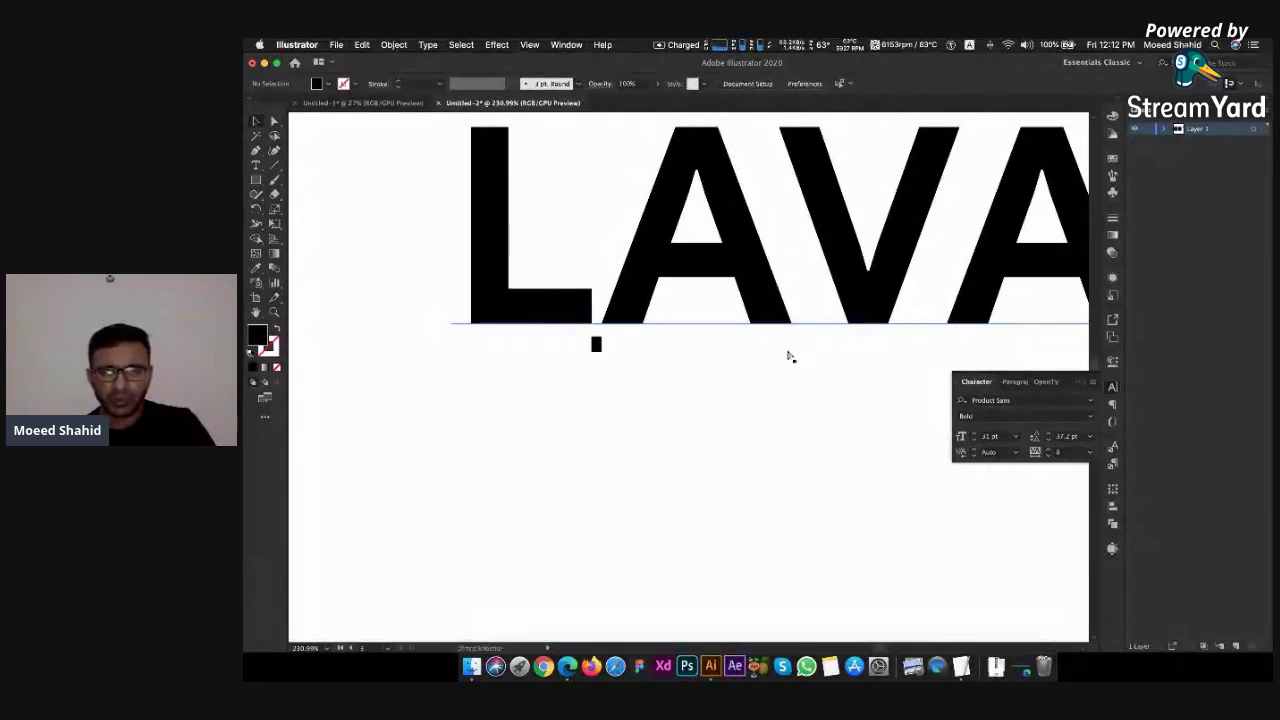
pyautogui.click(781, 265)
pyautogui.moveTo(783, 262); pyautogui.dragTo(958, 268)
pyautogui.scroll(-2, 660, 417)
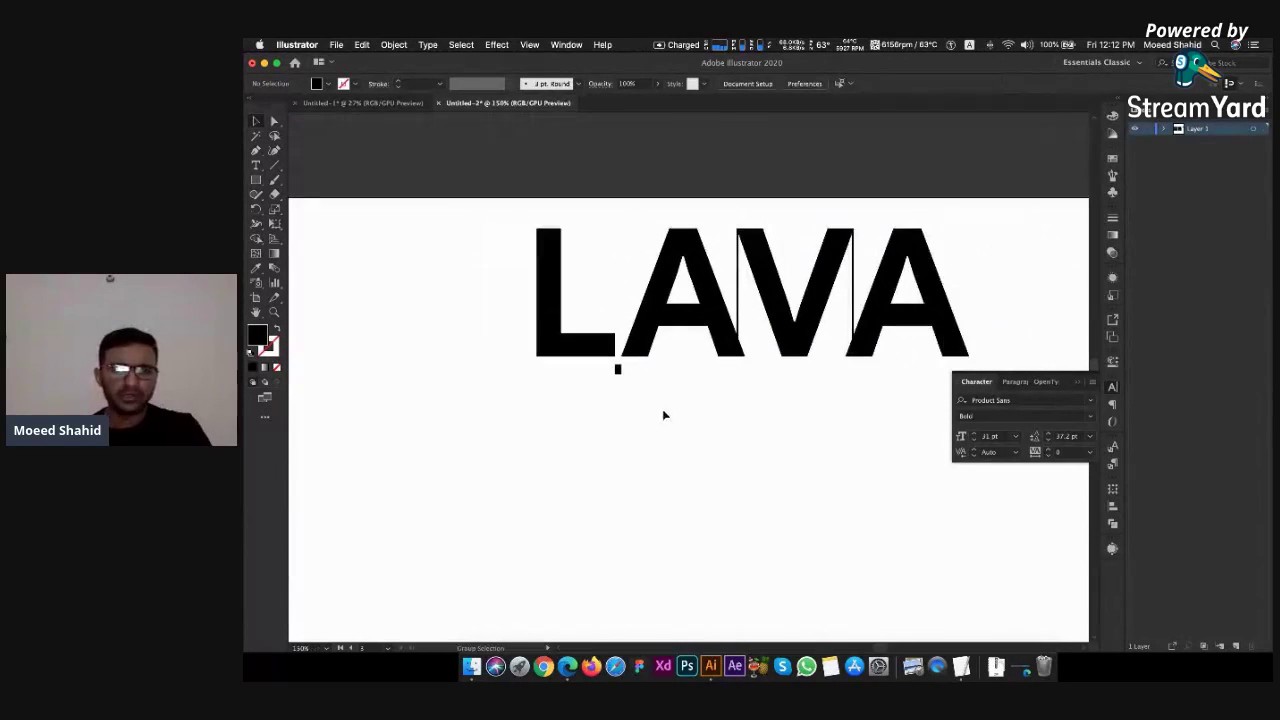
pyautogui.moveTo(737, 423); pyautogui.dragTo(641, 454)
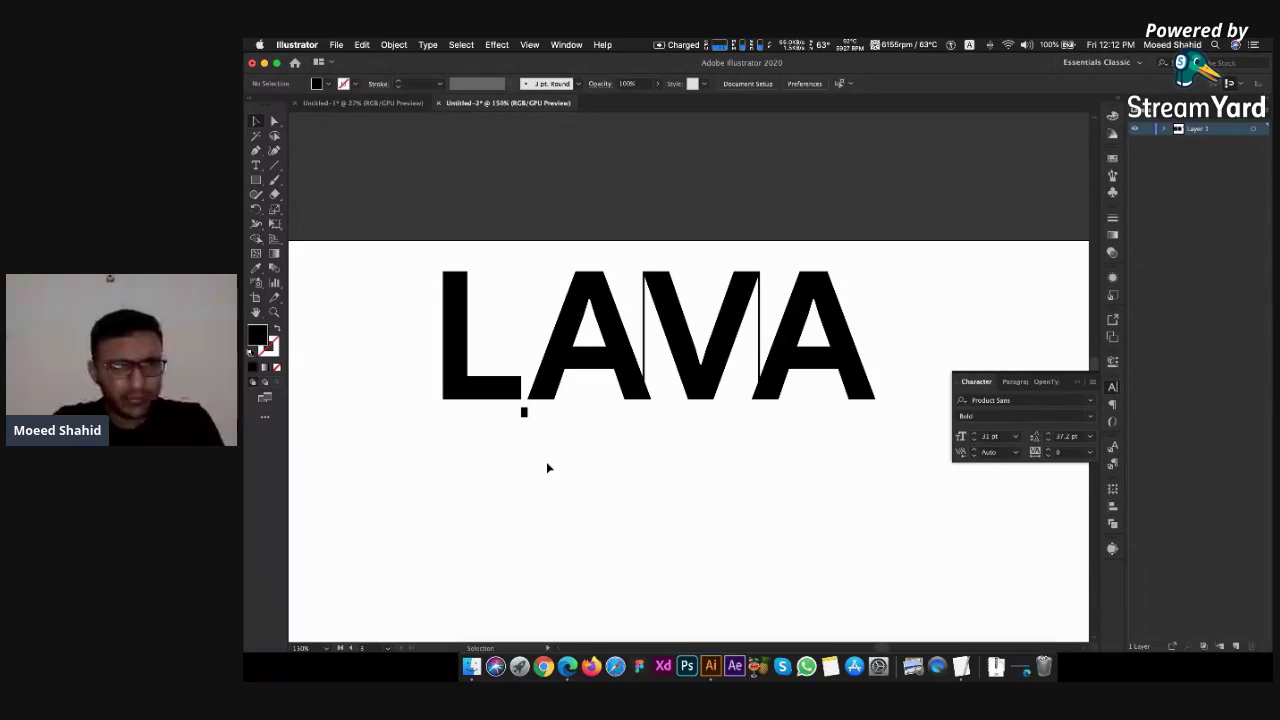
# Delete the two thin vertical bars and the small rectangle marking the letter gaps
pyautogui.click(644, 317)
pyautogui.press('Delete')
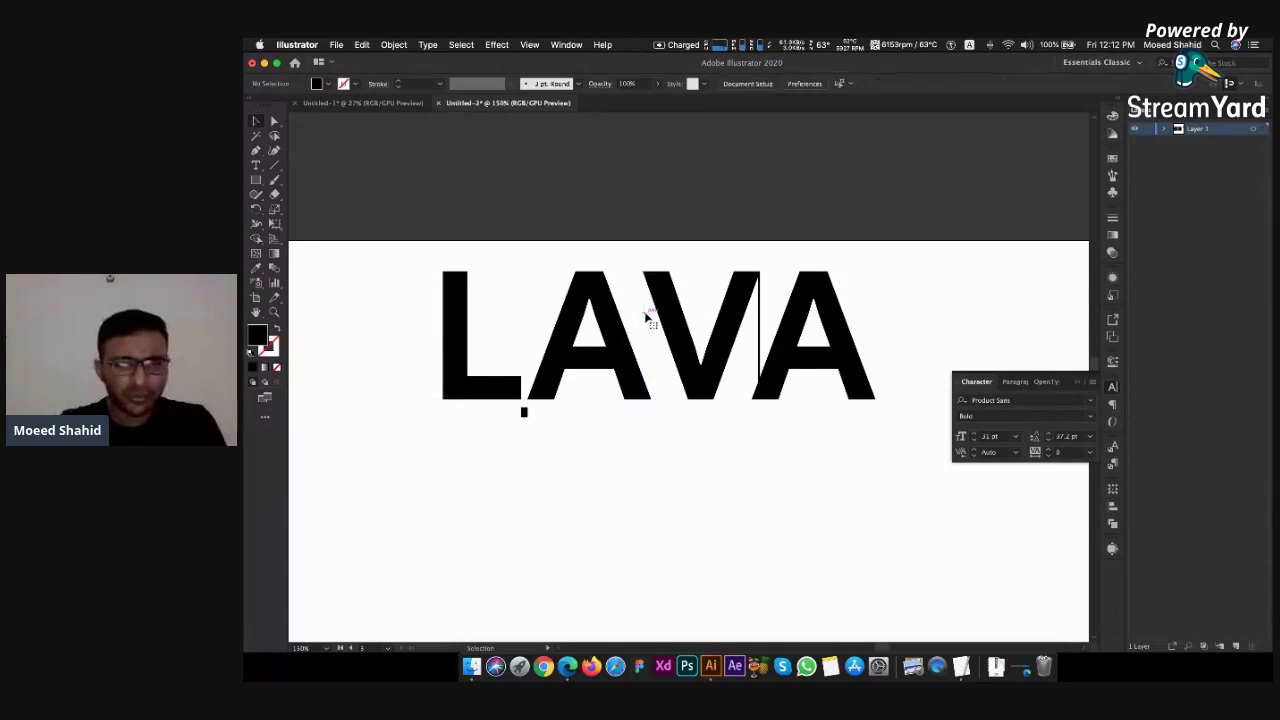
pyautogui.click(760, 315)
pyautogui.press('Delete')
# Select only the letter V within the LAVA text for editing
pyautogui.press('t')
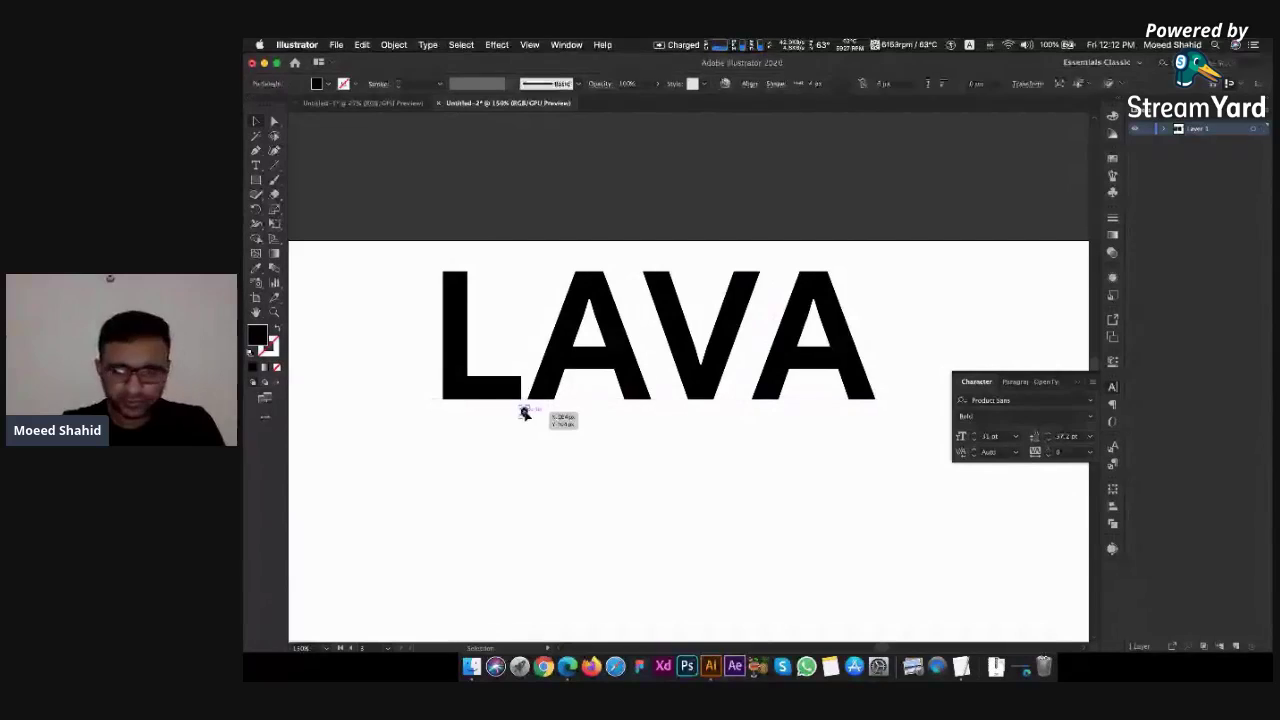
pyautogui.click(556, 366)
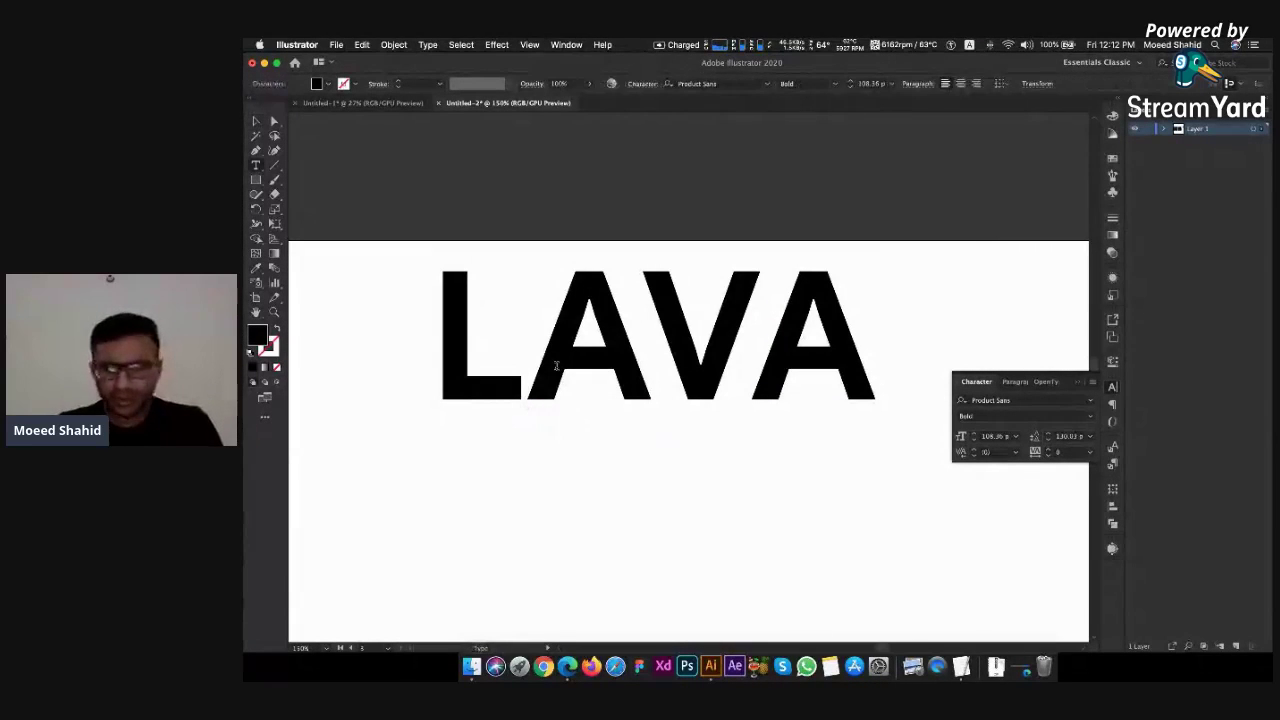
pyautogui.press('super+a')
pyautogui.click(542, 361)
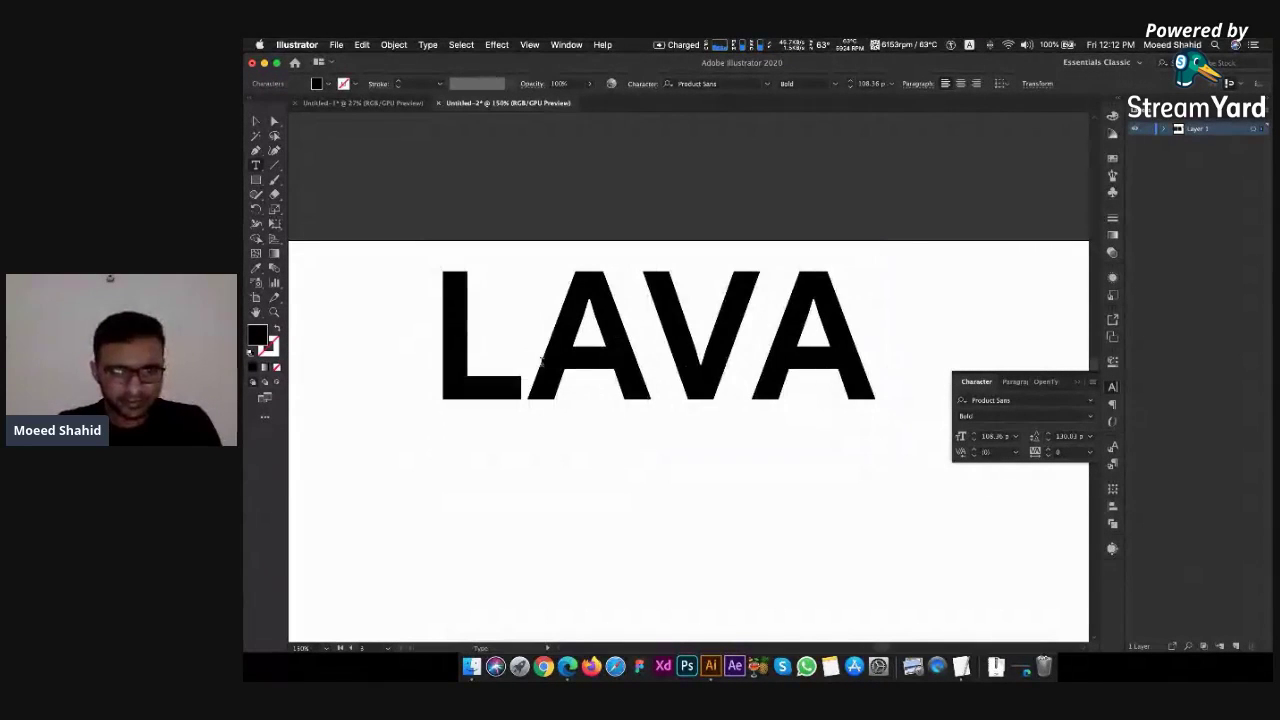
pyautogui.press('Right')
pyautogui.hotkey('shift', 'Right')
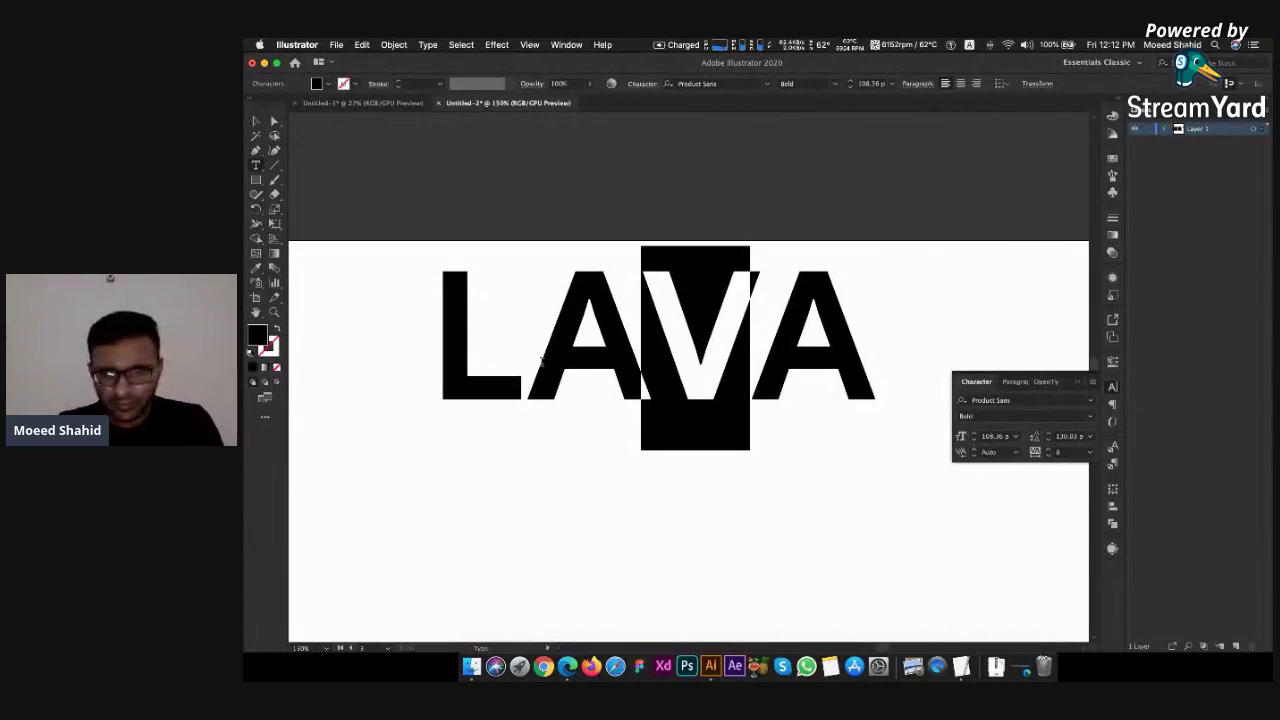
# Try kerning values of 20 and 9995 on the selected V
pyautogui.click(995, 452)
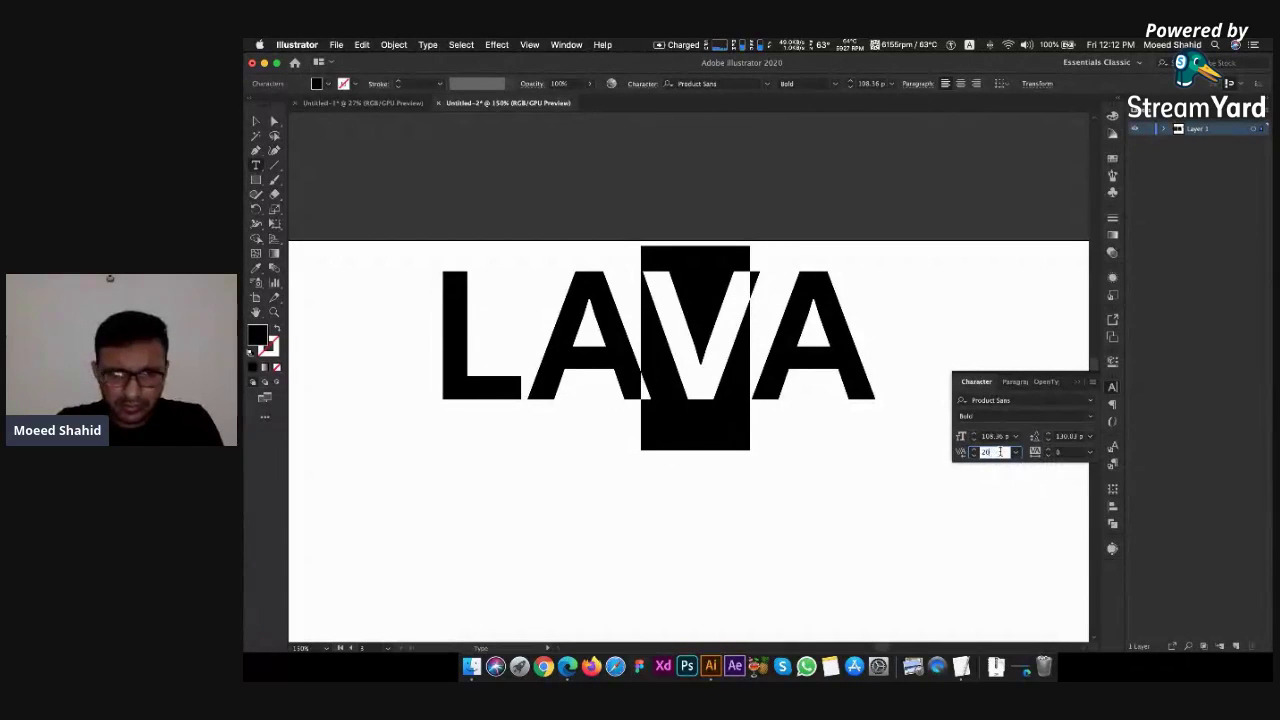
pyautogui.press('Return')
pyautogui.press('Return')
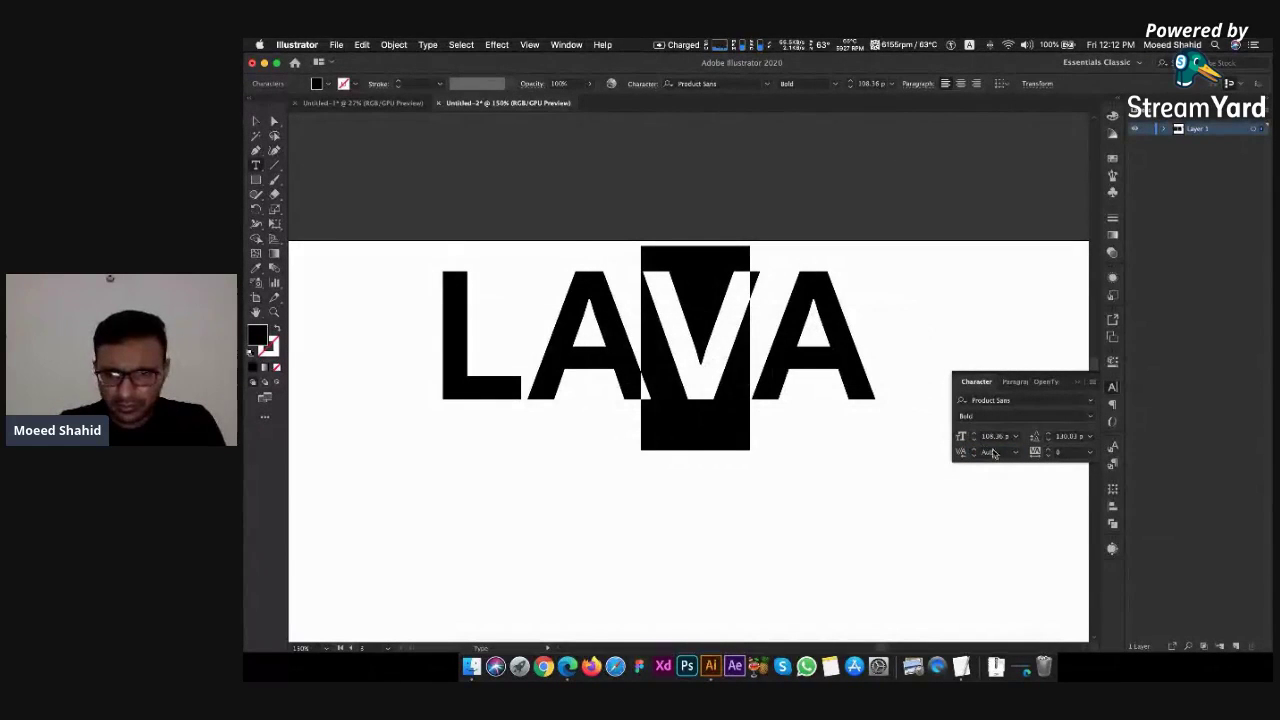
pyautogui.click(992, 452)
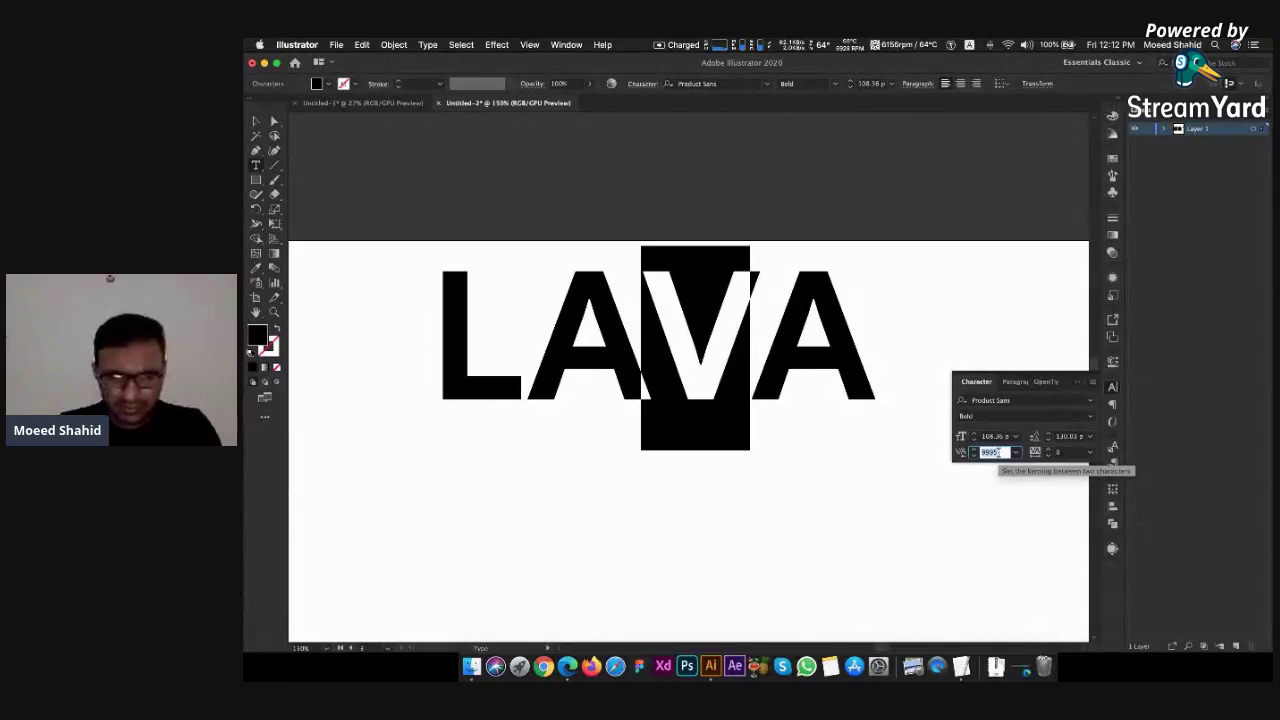
pyautogui.press('Return')
pyautogui.press('Return')
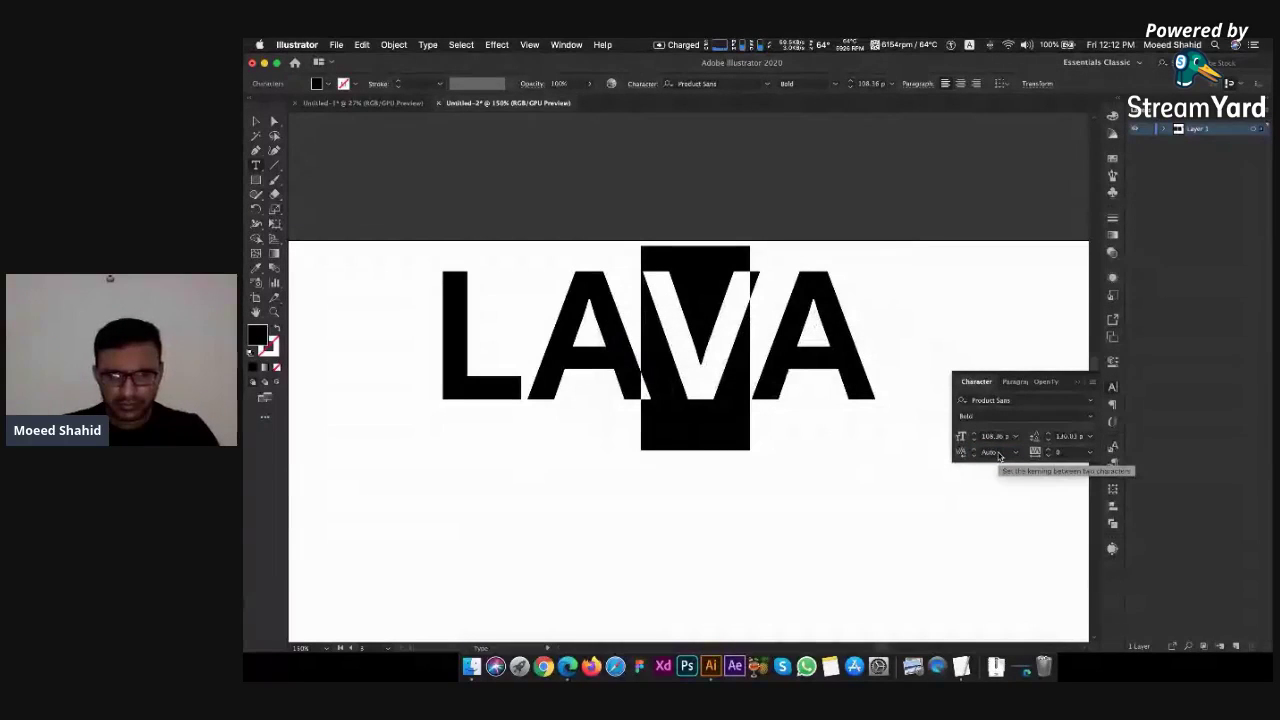
# Tighten the tracking of the letter V in LAVA to -140 to close the gap before the last A
pyautogui.click(1004, 456)
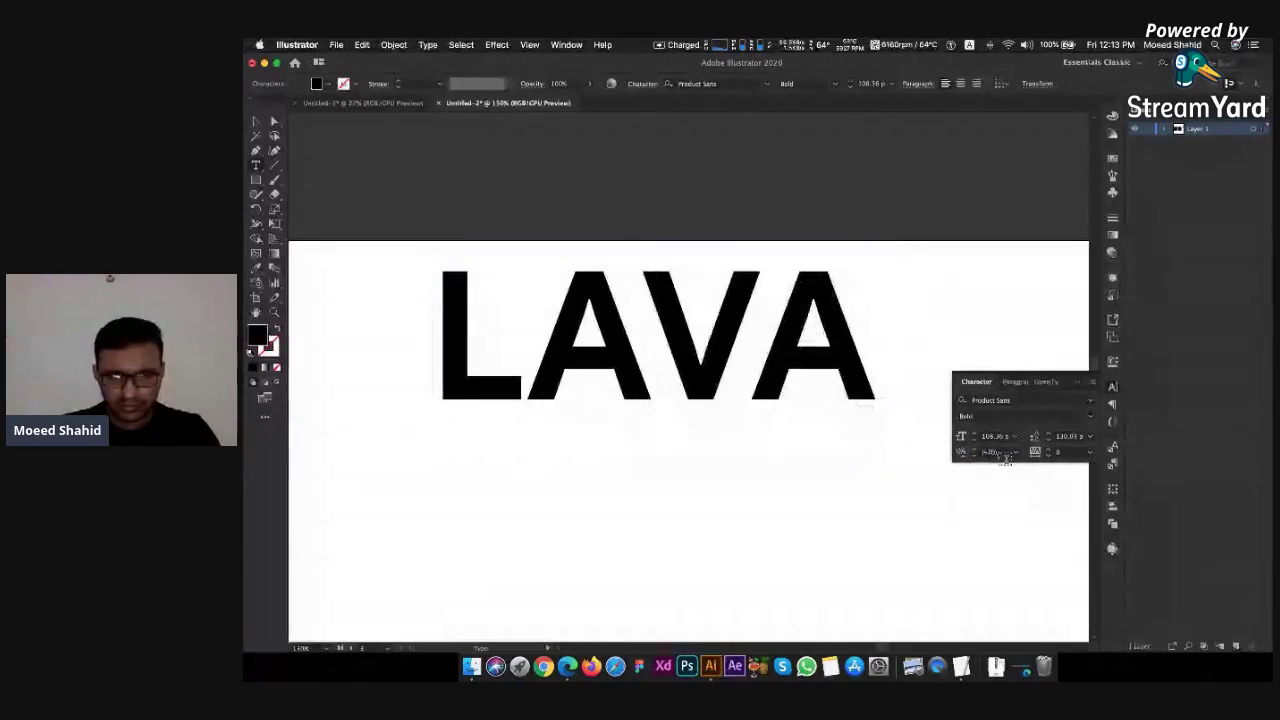
pyautogui.hotkey('shift', 'Left')
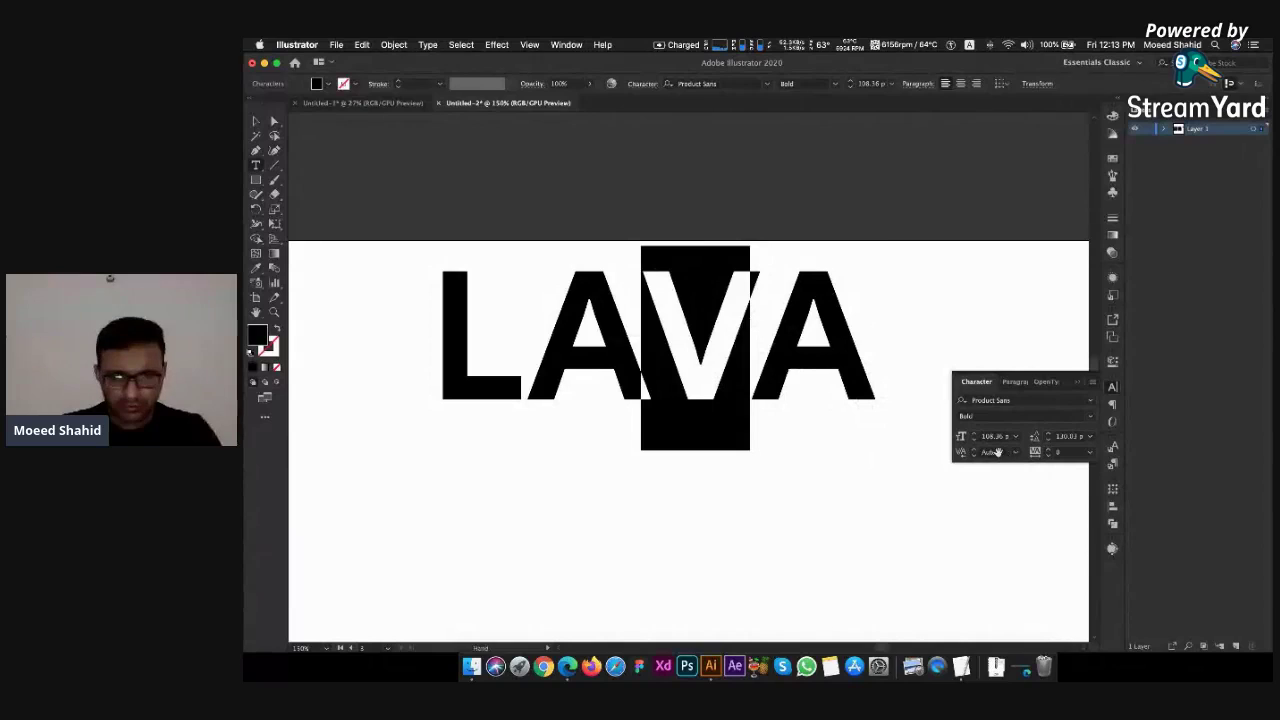
pyautogui.hotkey('alt', 'Left')
pyautogui.hotkey('alt', 'Left')
pyautogui.hotkey('alt', 'Left')
pyautogui.hotkey('alt', 'Left')
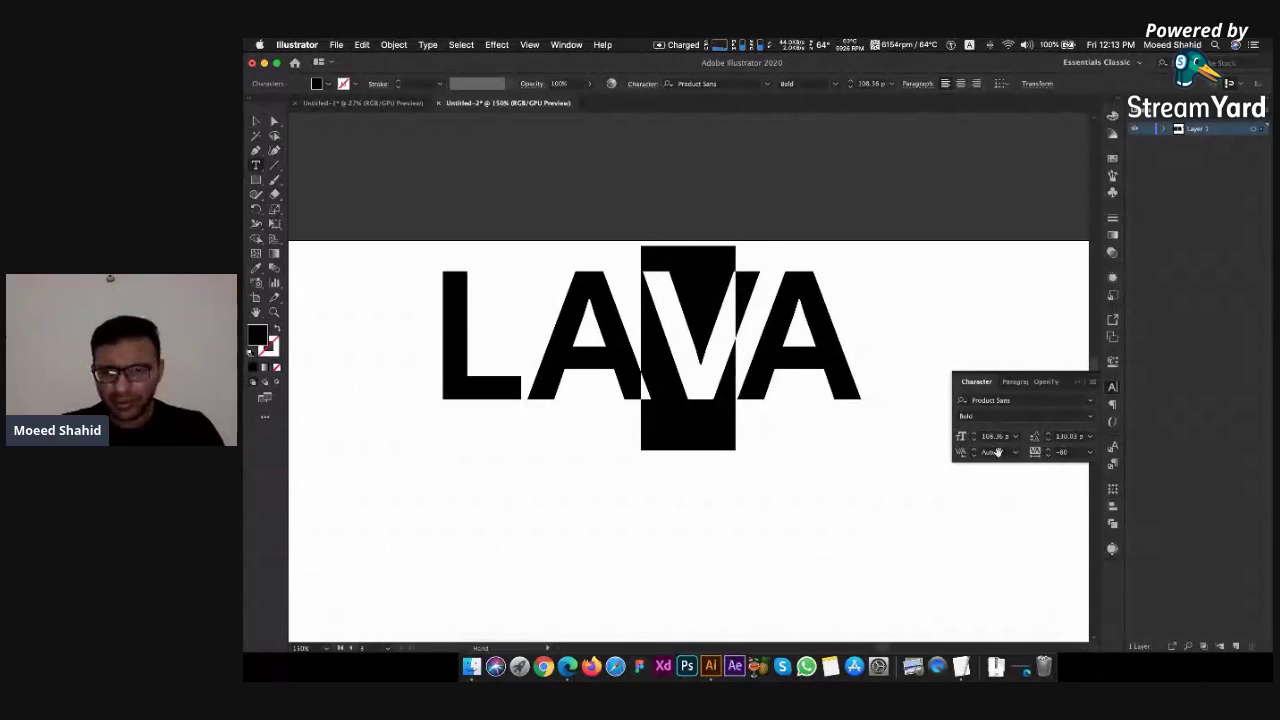
pyautogui.hotkey('alt', 'Left')
pyautogui.hotkey('alt', 'Left')
pyautogui.hotkey('alt', 'Left')
pyautogui.hotkey('alt', 'Left')
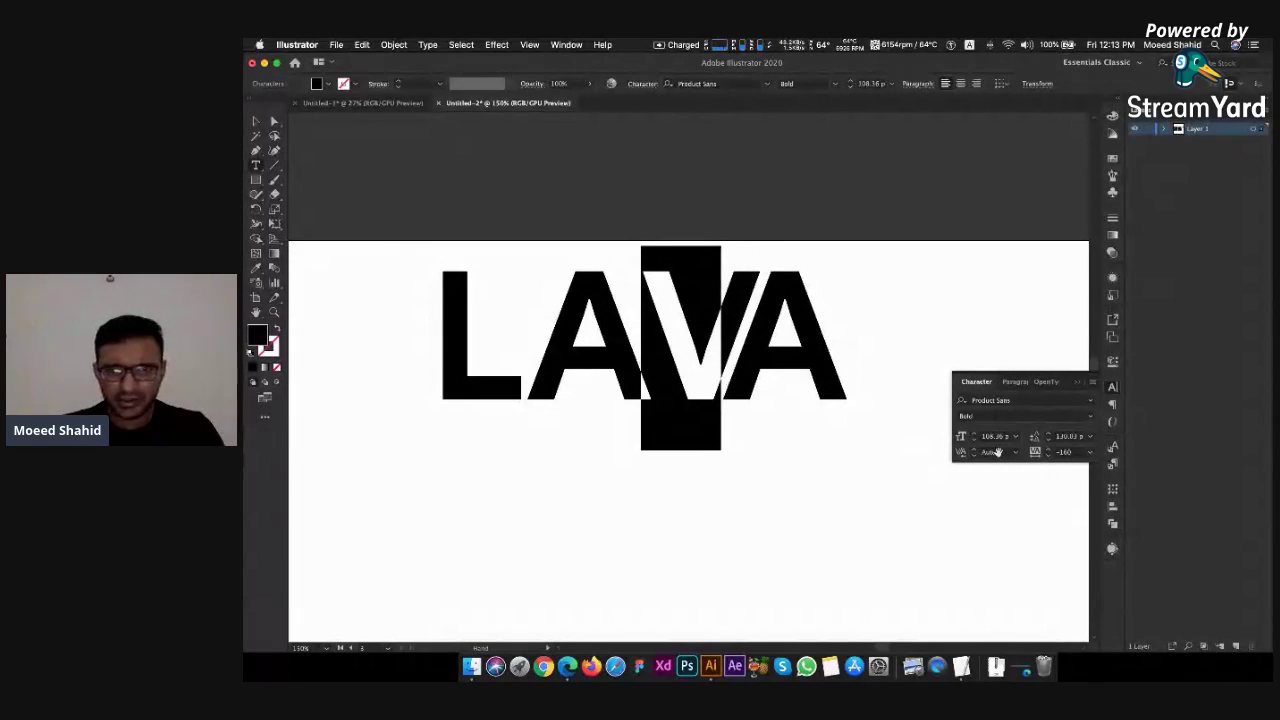
pyautogui.hotkey('alt', 'Right')
pyautogui.click(683, 390)
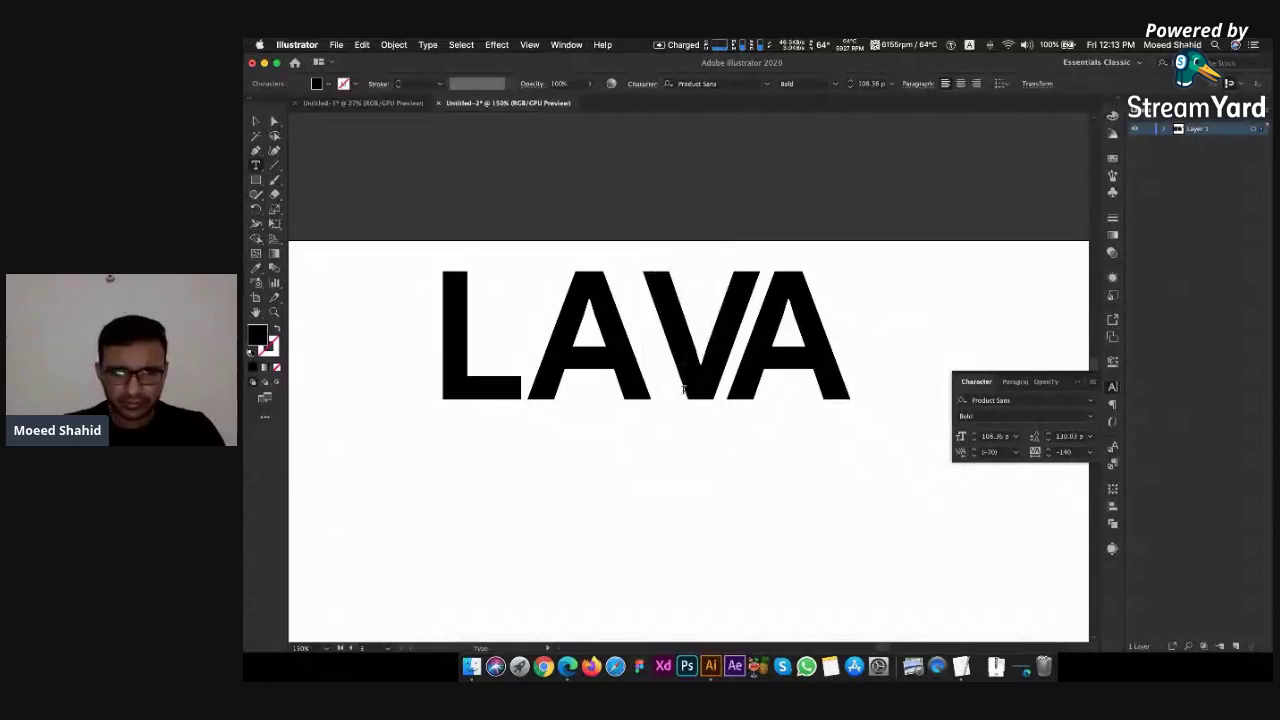
# Try tightening the V's tracking to -180 and return it to -140
pyautogui.hotkey('shift', 'Left')
pyautogui.hotkey('alt', 'Left')
pyautogui.hotkey('alt', 'Left')
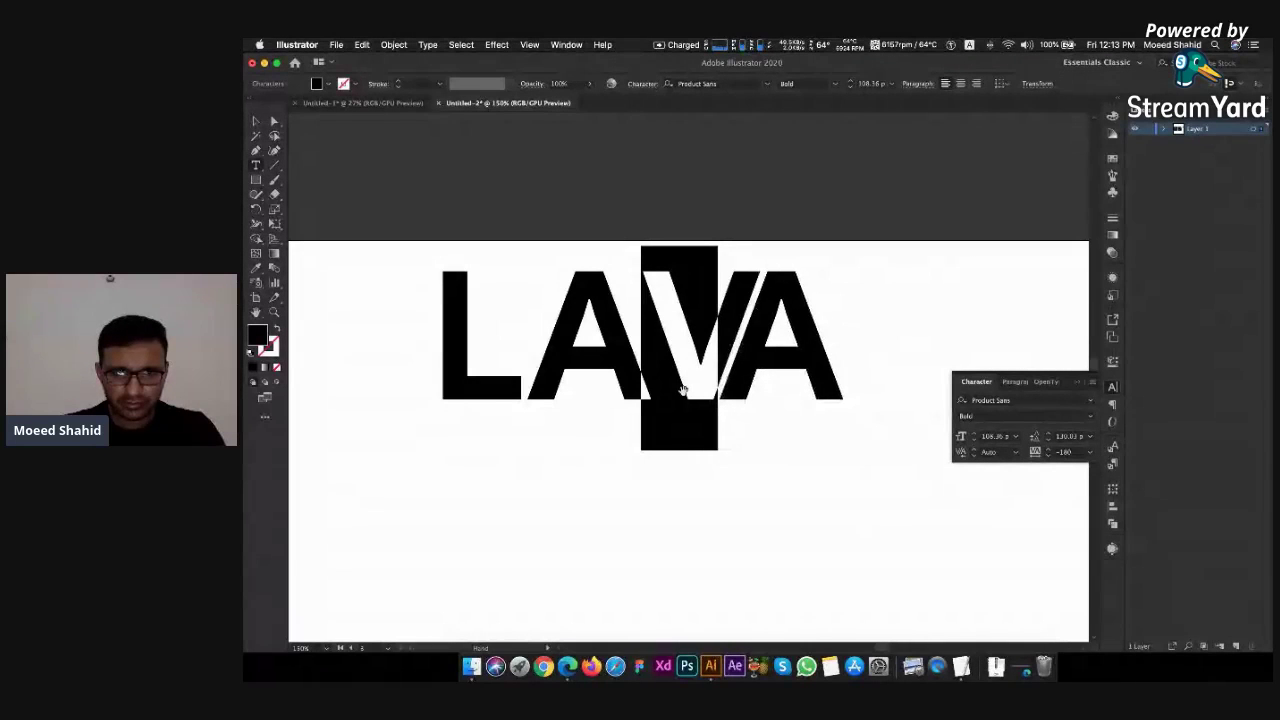
pyautogui.hotkey('alt', 'Right')
# Set the kerning between the first A and the V to -210 and deselect the text
pyautogui.press('Left')
pyautogui.press('Left')
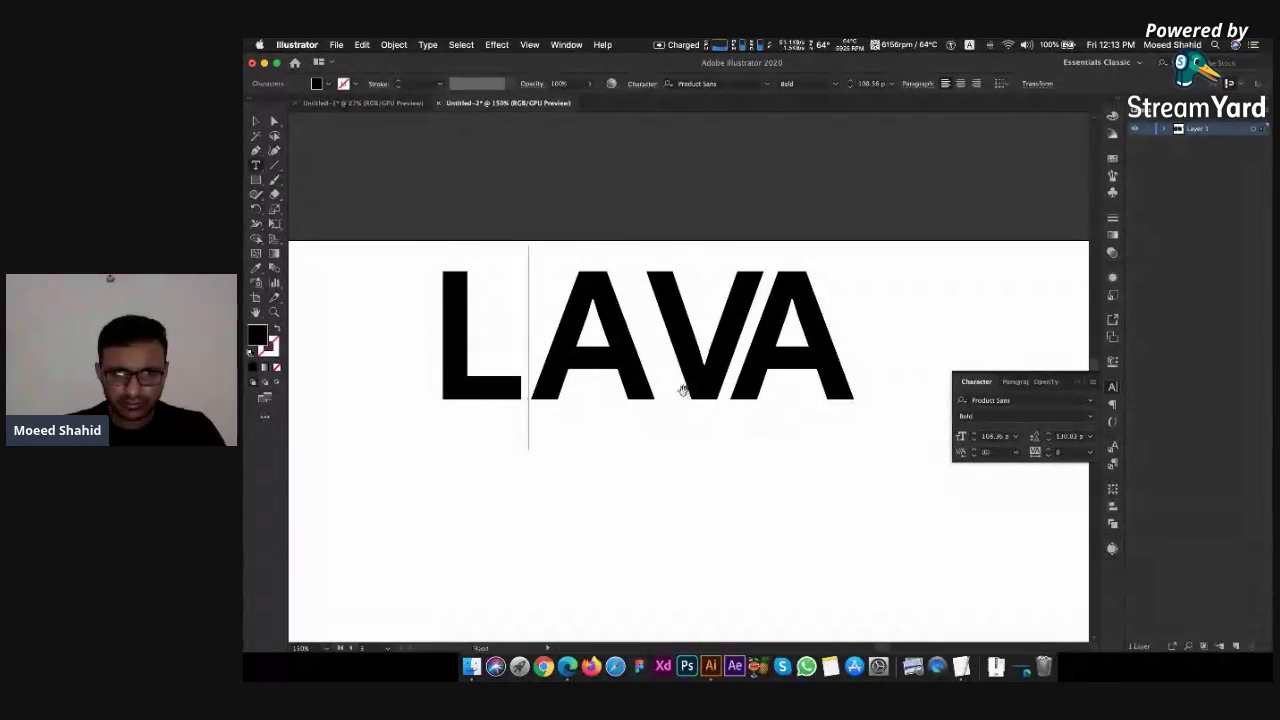
pyautogui.hotkey('alt', 'Left')
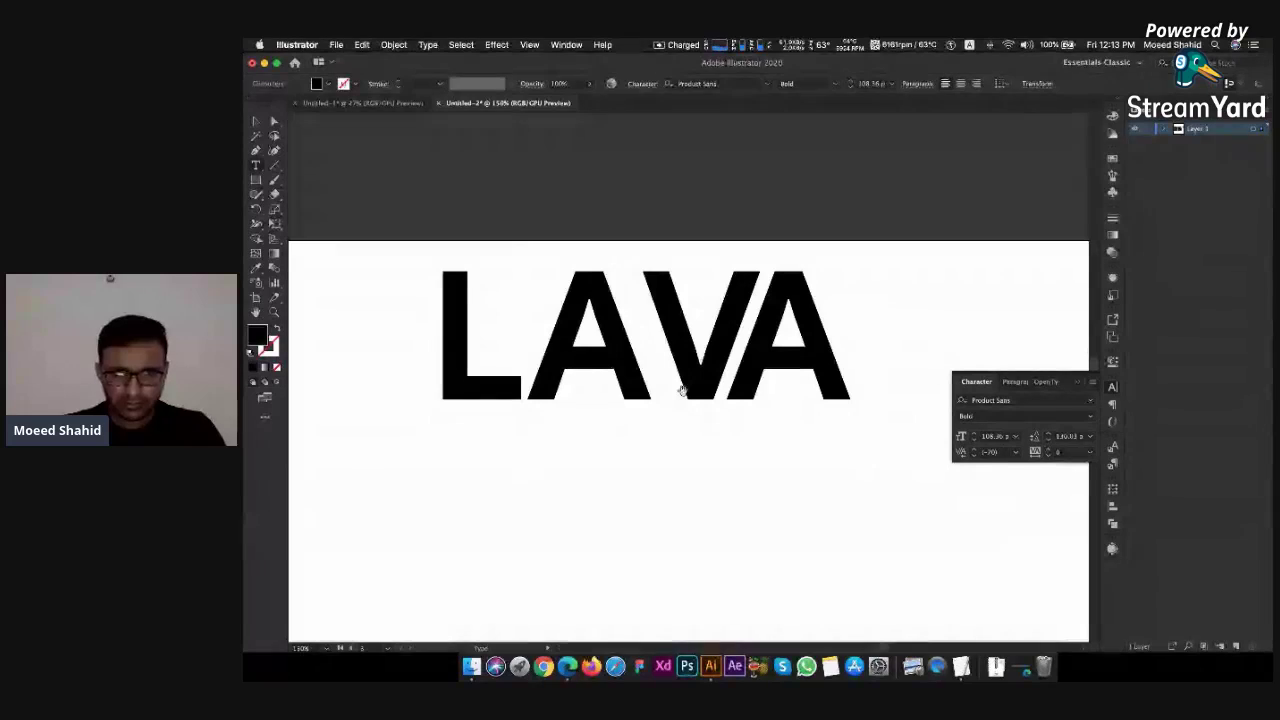
pyautogui.press('Right')
pyautogui.hotkey('alt', 'Left')
pyautogui.hotkey('alt', 'Left')
pyautogui.hotkey('alt', 'Left')
pyautogui.hotkey('alt', 'Left')
pyautogui.hotkey('alt', 'Left')
pyautogui.hotkey('alt', 'Left')
pyautogui.hotkey('alt', 'Left')
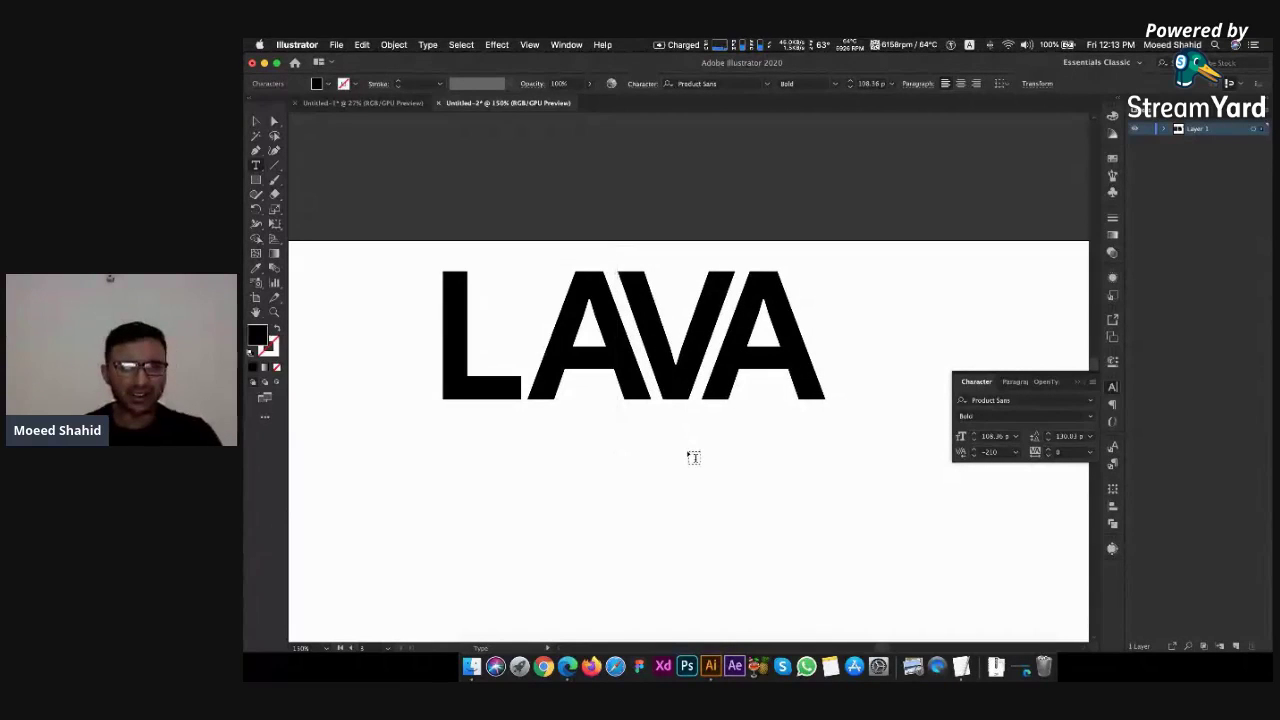
pyautogui.press('super+shift+a')
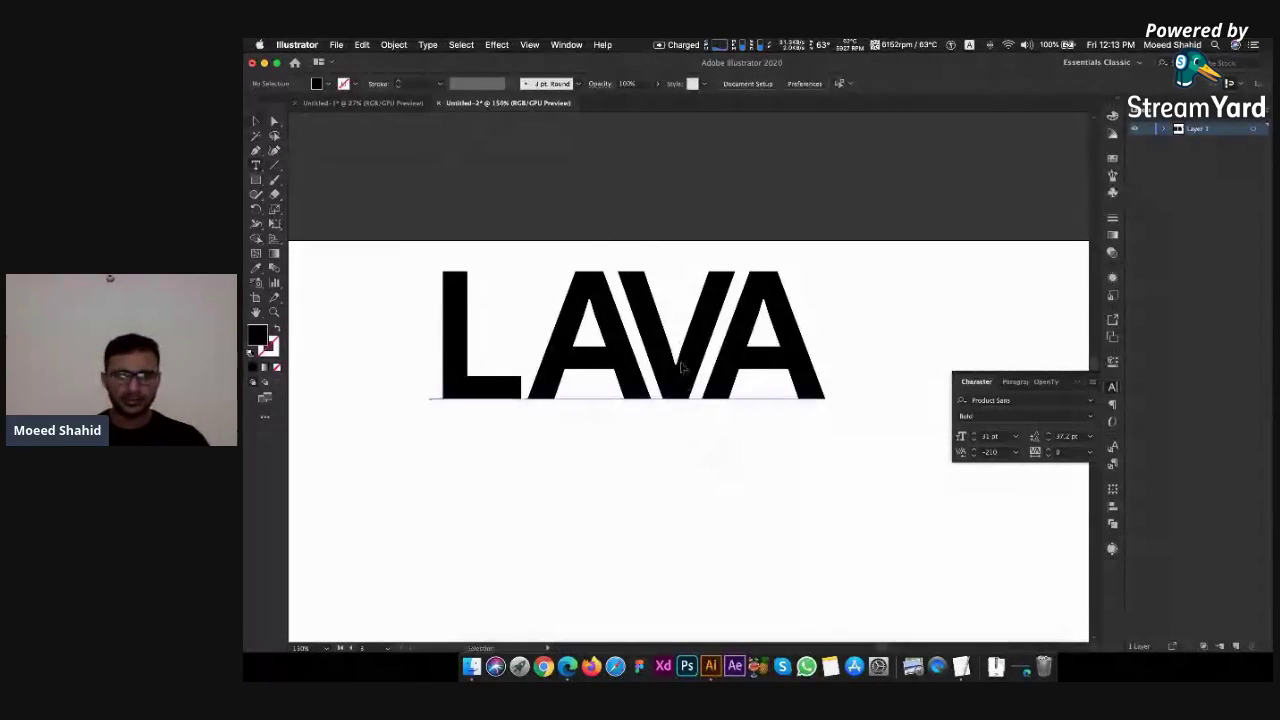
# Move the LAVA text straight down and try tracking values of 100 and 0 on the whole word
pyautogui.moveTo(683, 392); pyautogui.dragTo(683, 582)
pyautogui.click(1068, 452)
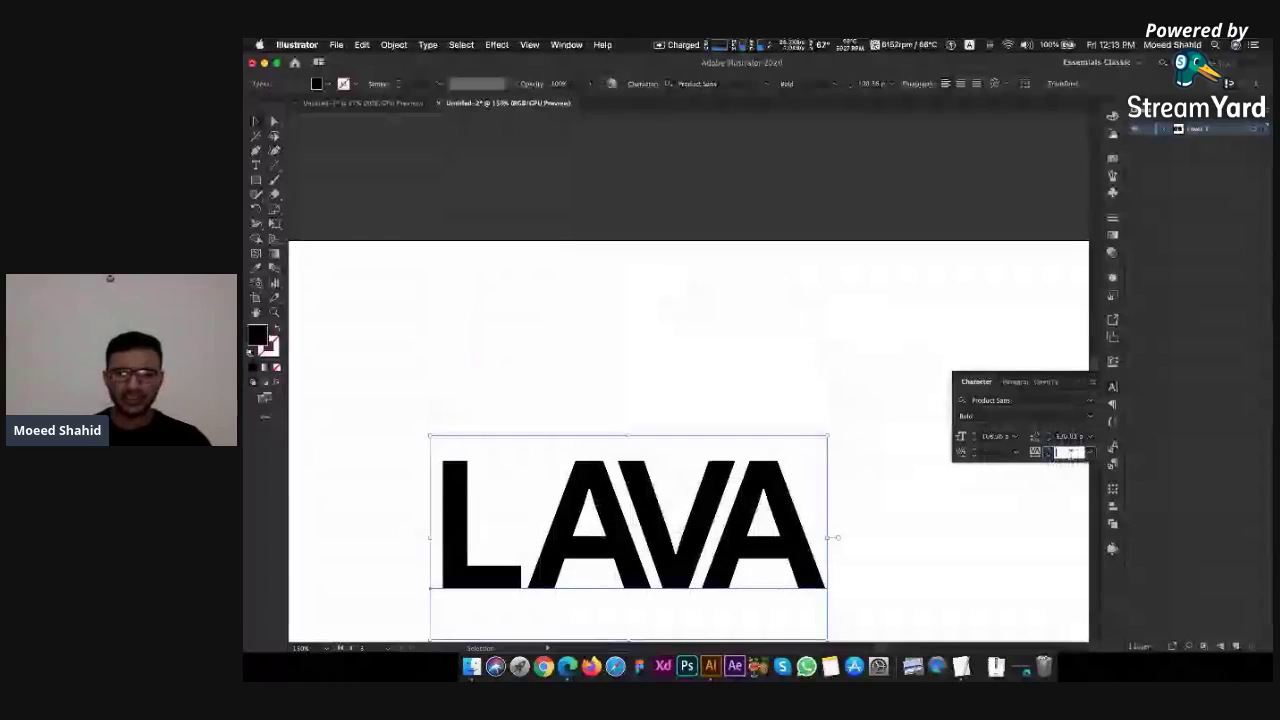
pyautogui.write('100')
pyautogui.press('Return')
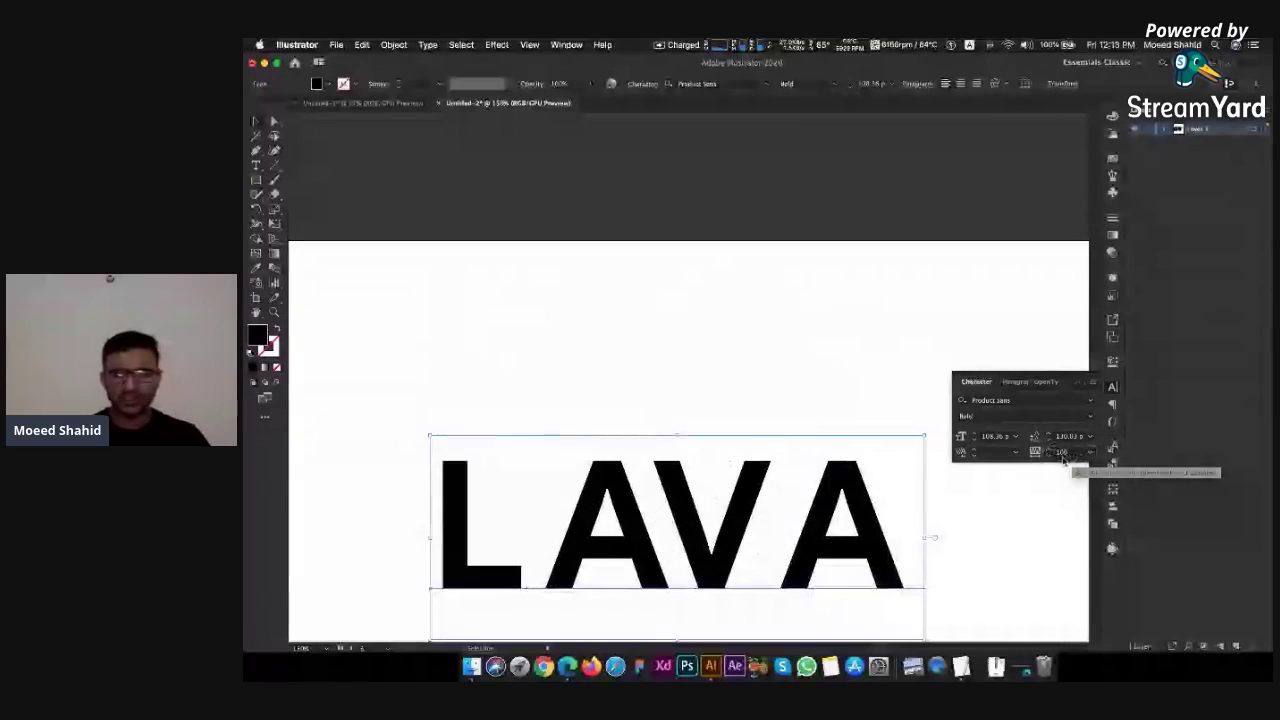
pyautogui.click(1066, 452)
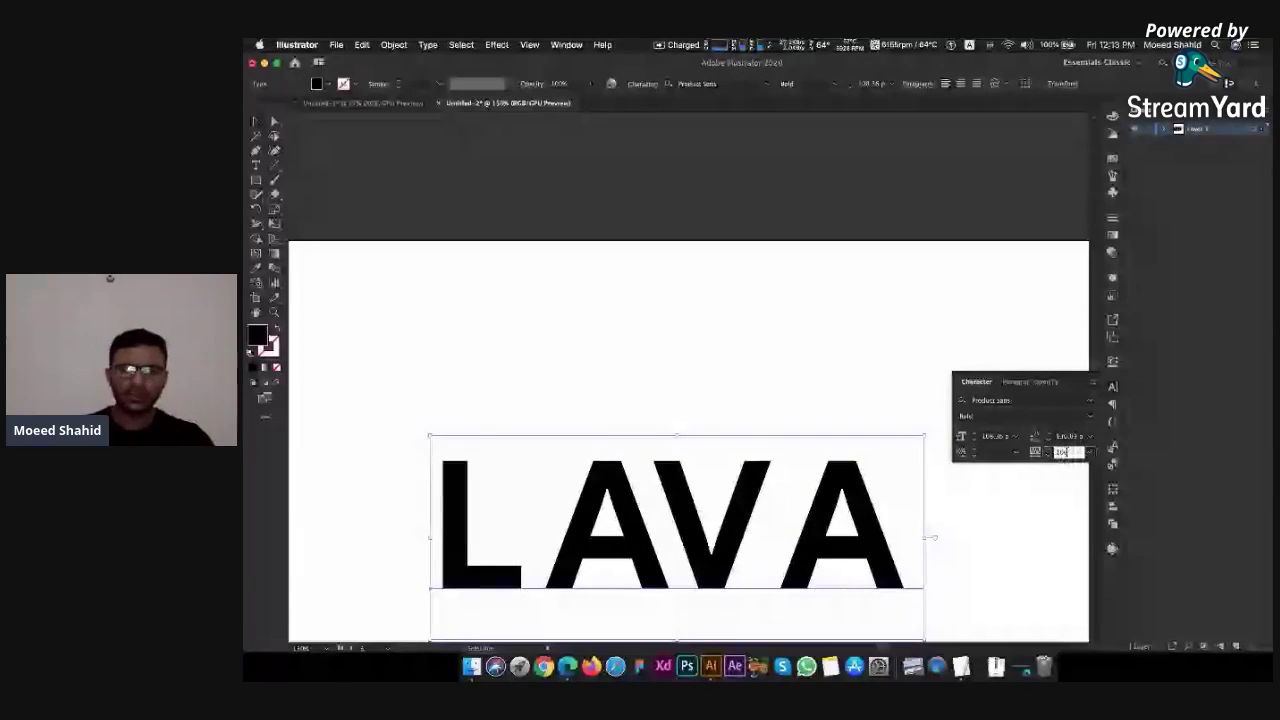
pyautogui.write('0')
pyautogui.press('Return')
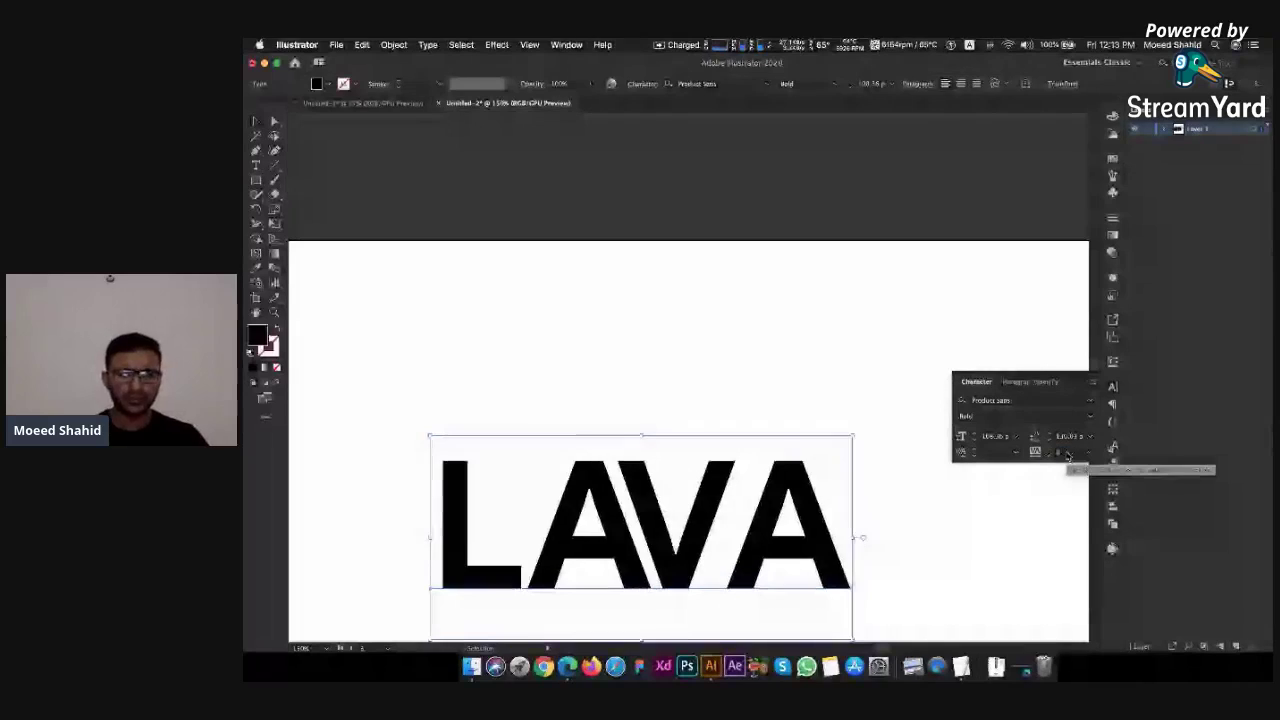
# Place a copy of the tightly kerned LAVA text directly below the original
pyautogui.click(700, 349)
pyautogui.scroll(-2, 700, 349)
pyautogui.press('a')
pyautogui.press('v')
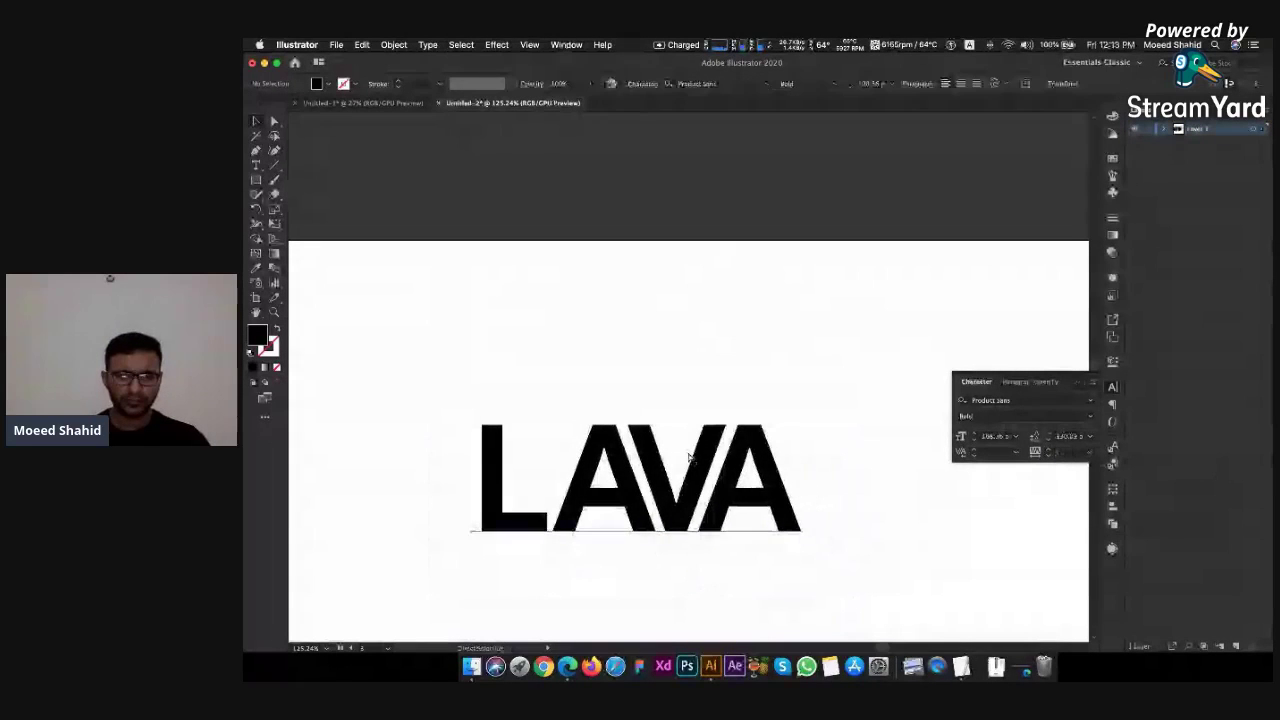
pyautogui.moveTo(688, 456); pyautogui.dragTo(681, 537)
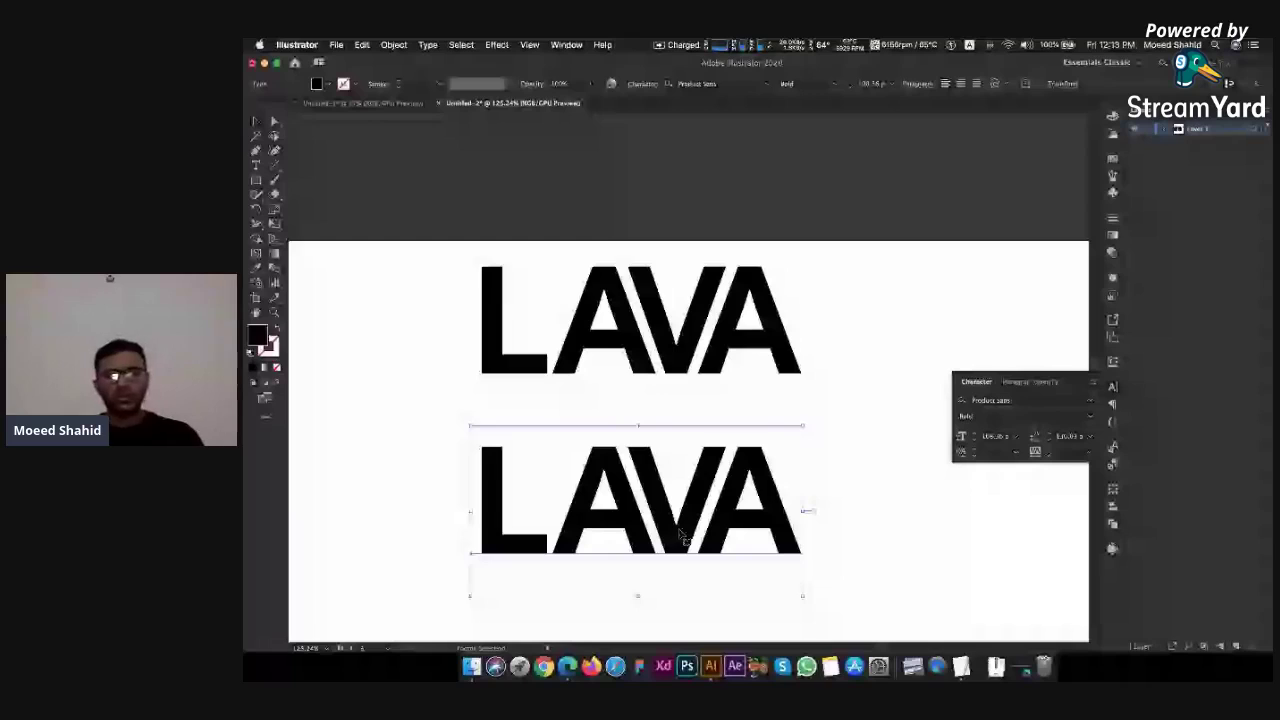
# Select all letters of the lower LAVA copy and set their tracking to 0
pyautogui.click(590, 515)
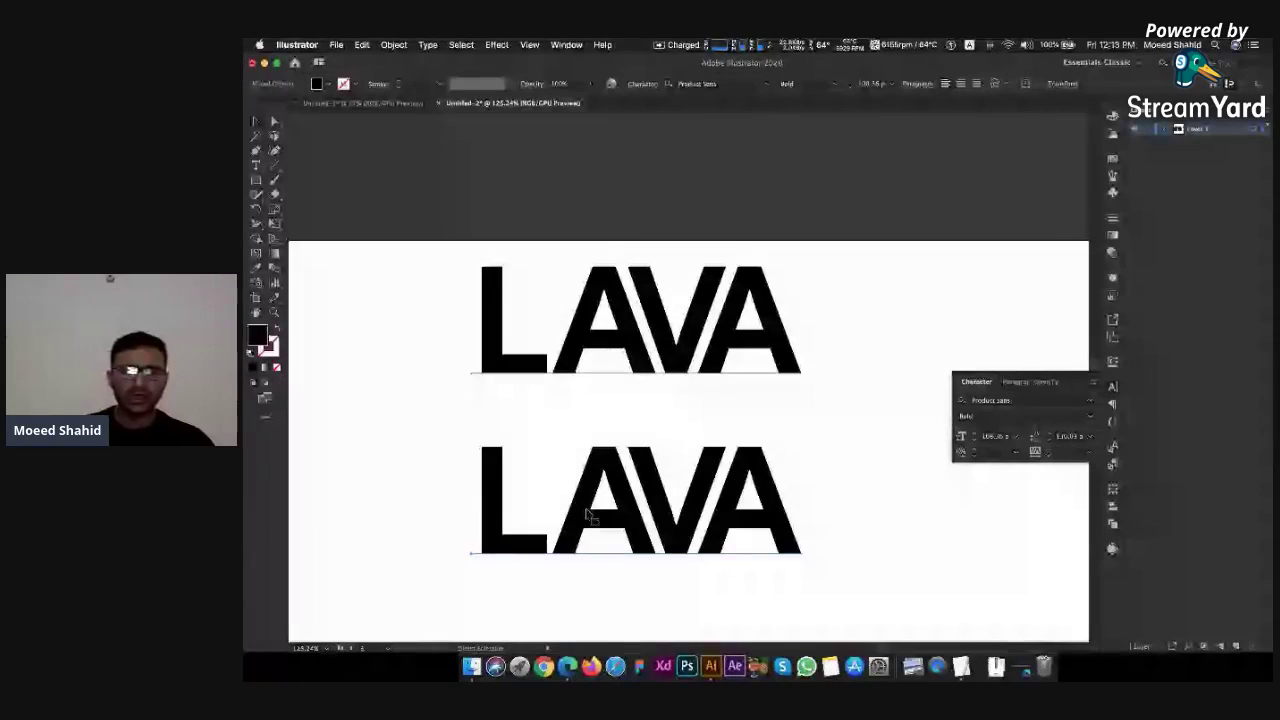
pyautogui.click(590, 515)
pyautogui.doubleClick(590, 515)
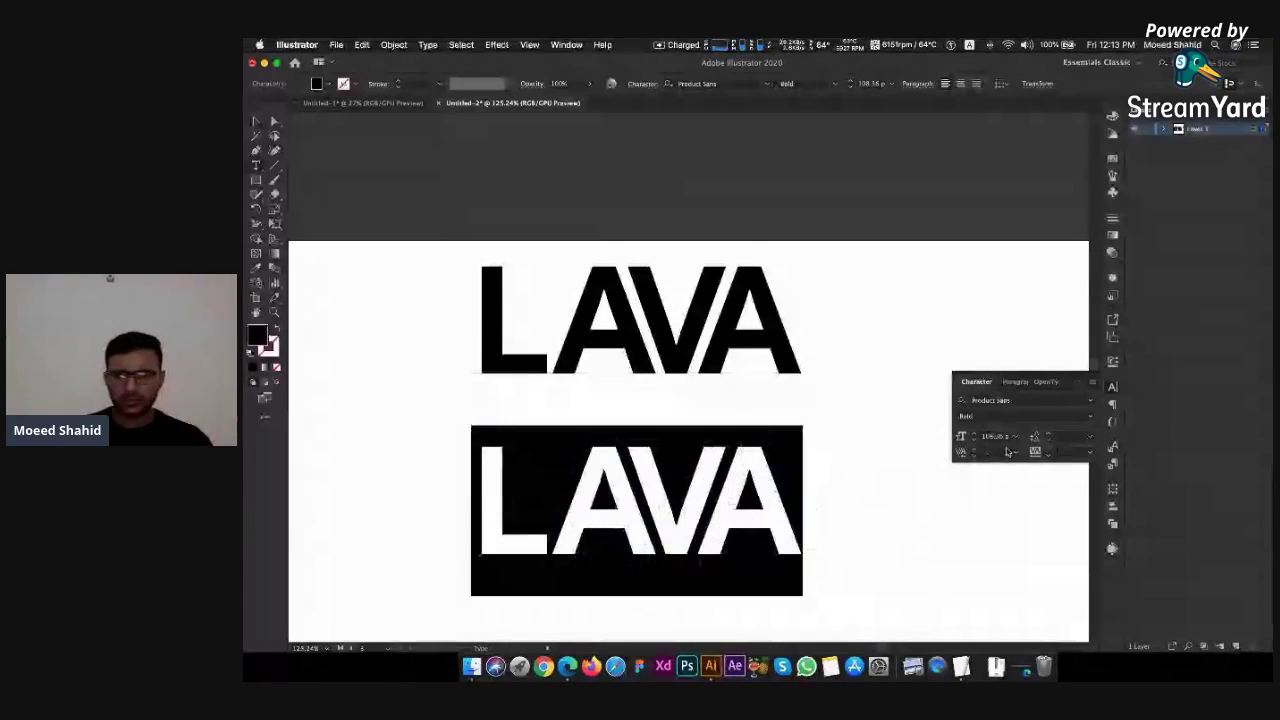
pyautogui.click(1066, 452)
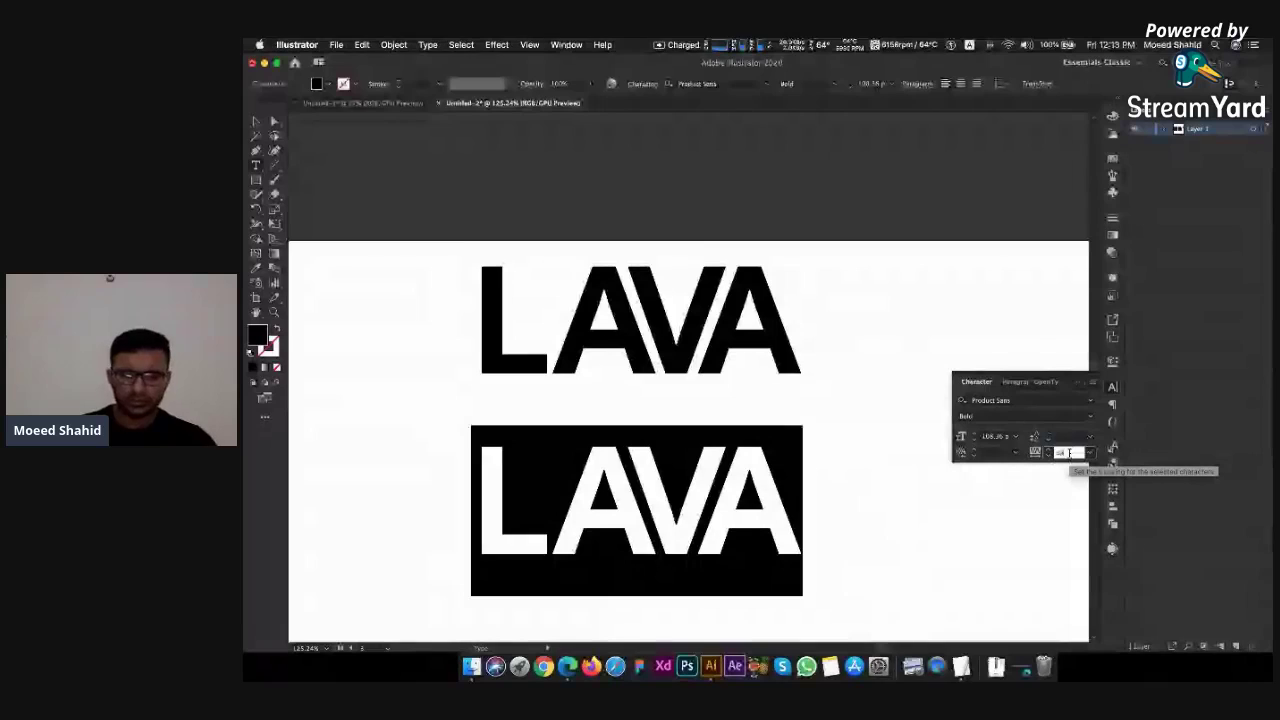
pyautogui.write('0')
pyautogui.press('Return')
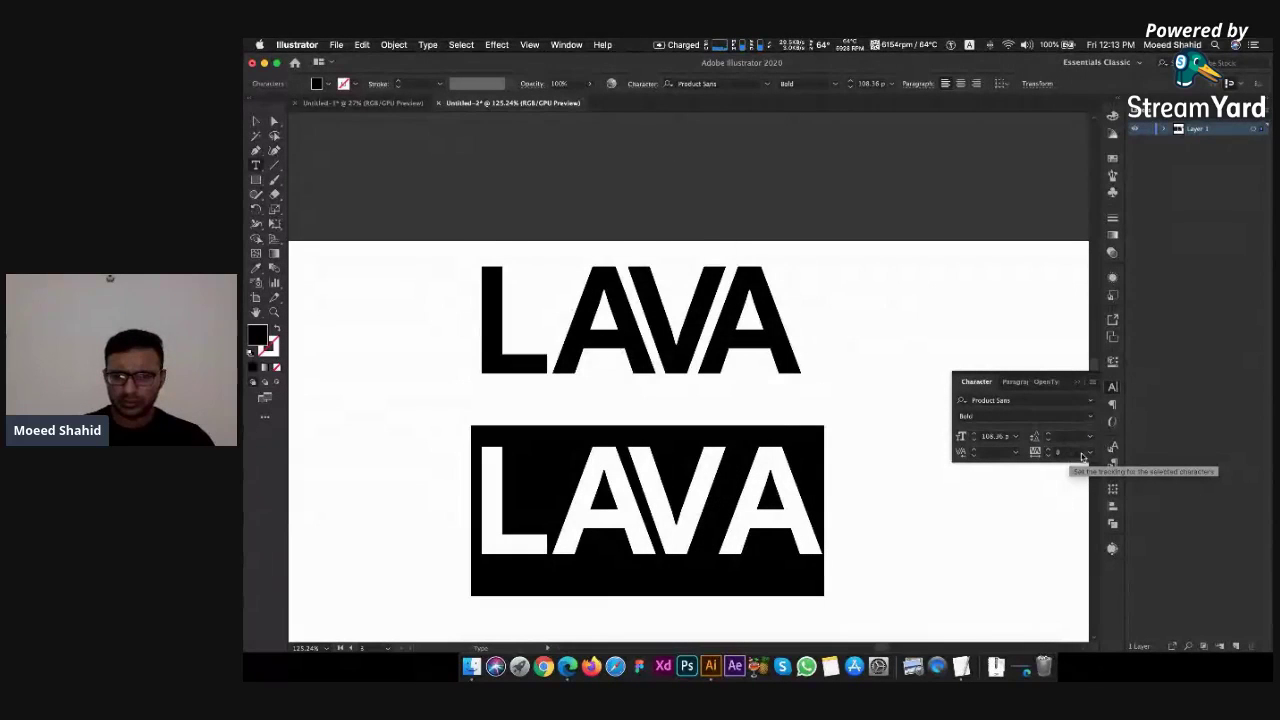
# Delete the lower LAVA copy
pyautogui.click(738, 545)
pyautogui.press('Escape')
pyautogui.press('BackSpace')
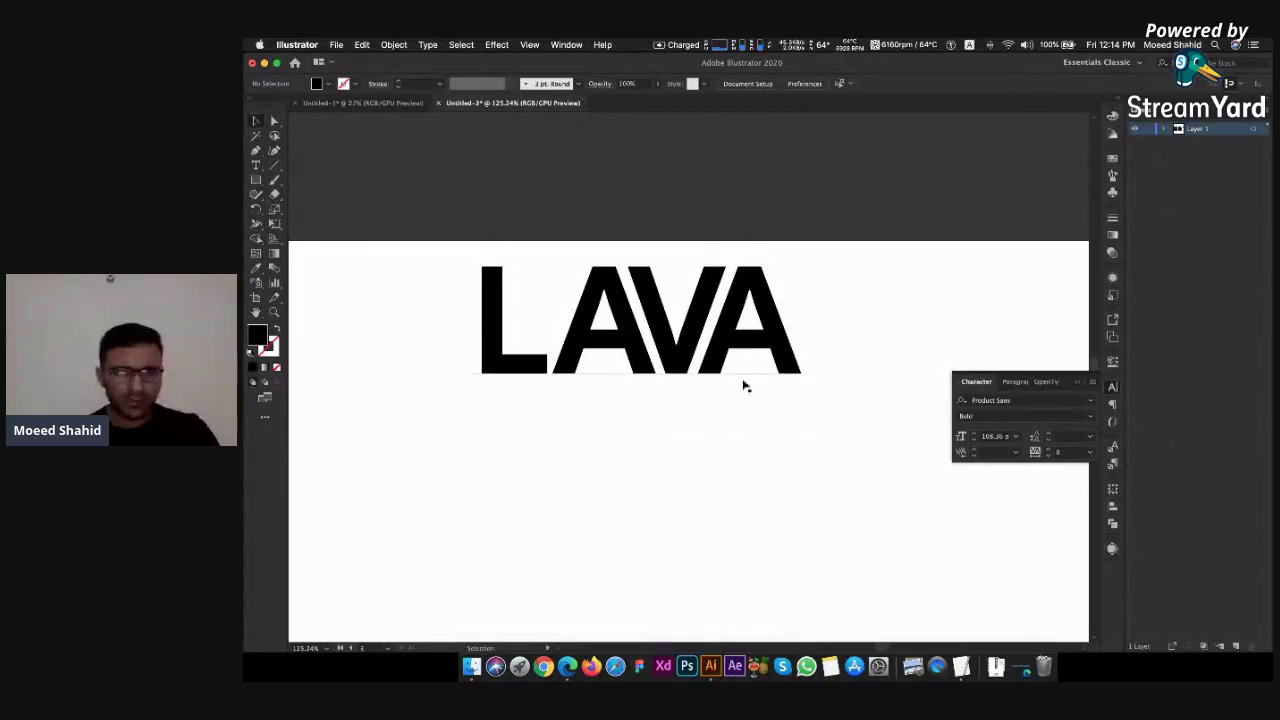
# Copy the LAVA text below the original again and convert the copy to outlines
pyautogui.moveTo(680, 366); pyautogui.dragTo(705, 522)
pyautogui.click(559, 550)
pyautogui.scroll(3, 559, 550)
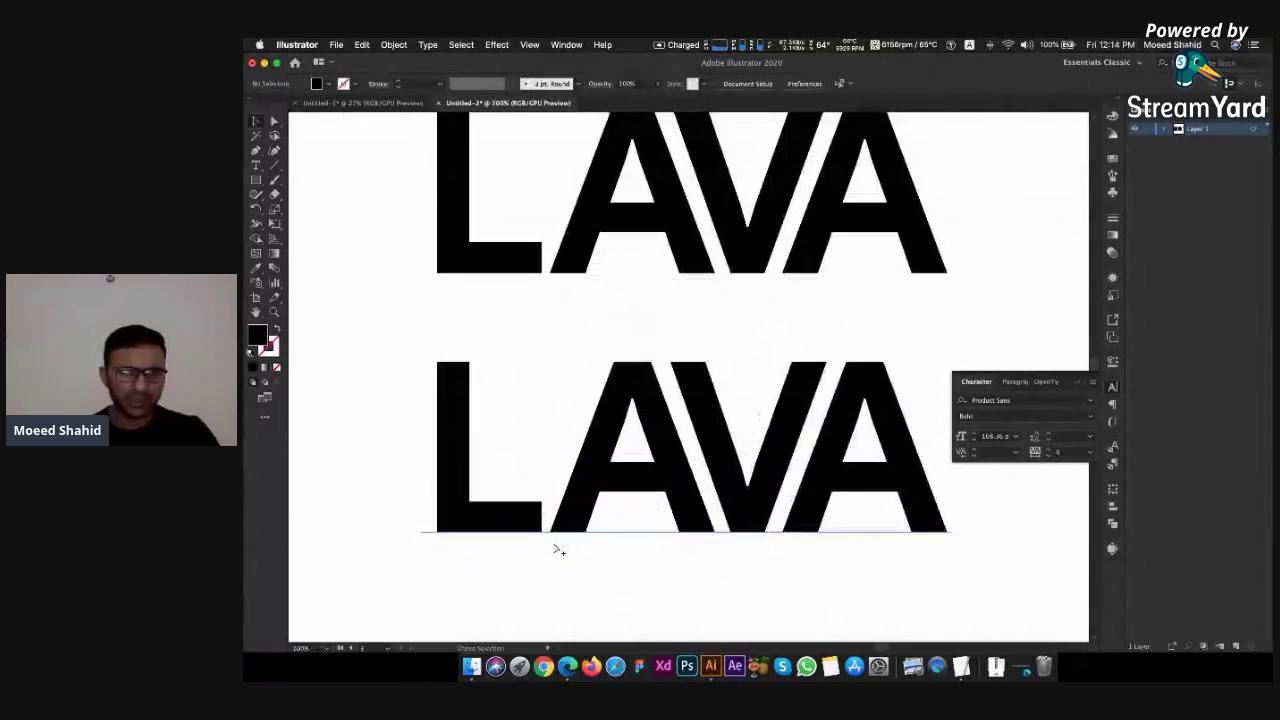
pyautogui.click(615, 449)
pyautogui.rightClick(629, 430)
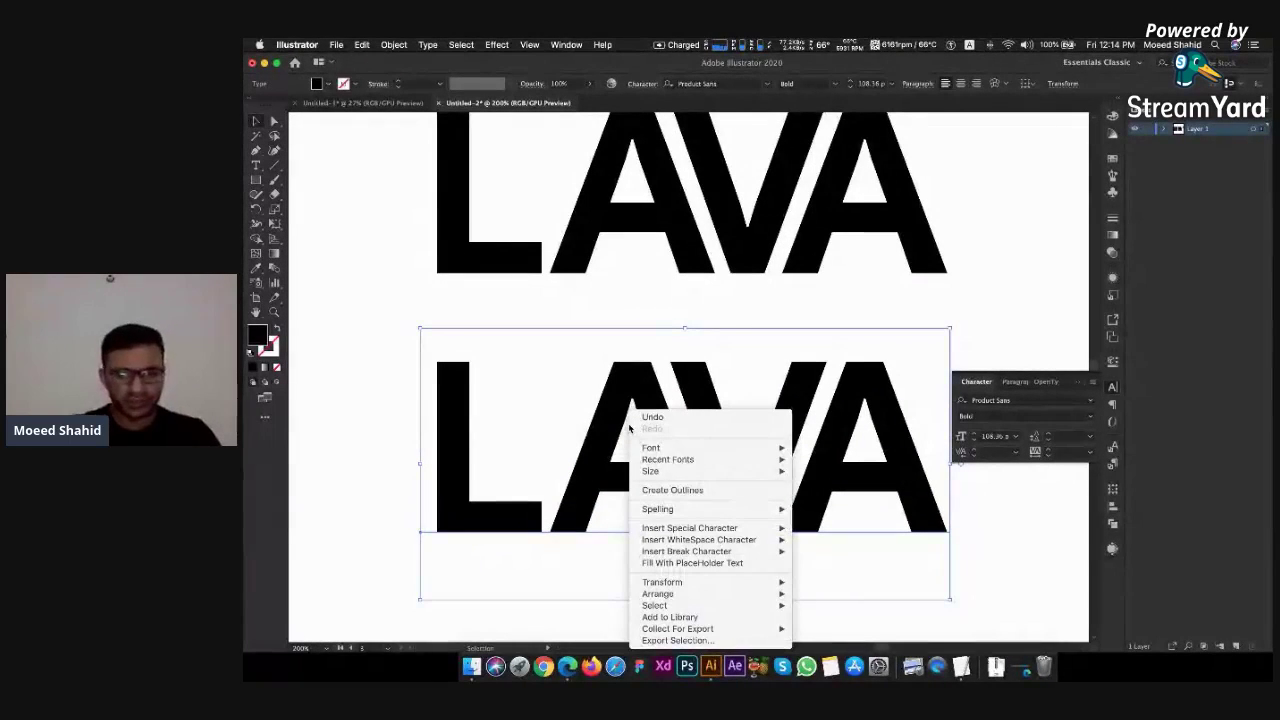
pyautogui.click(698, 490)
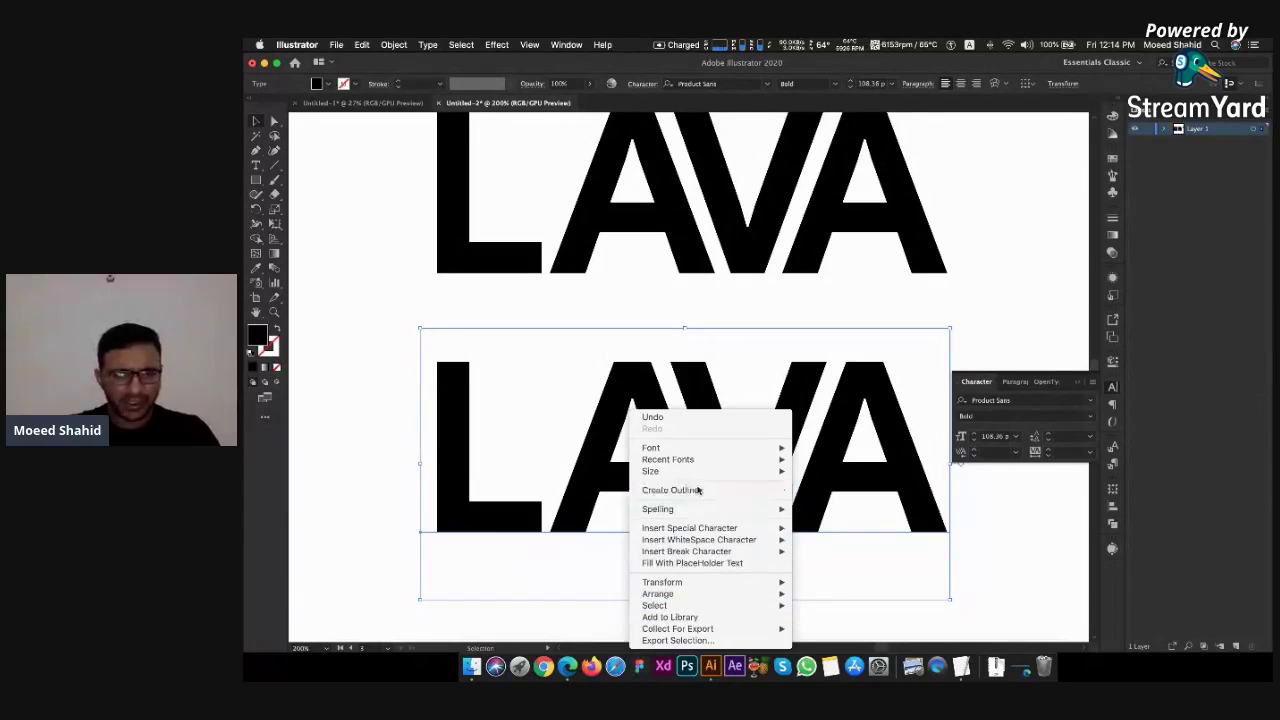
pyautogui.click(660, 329)
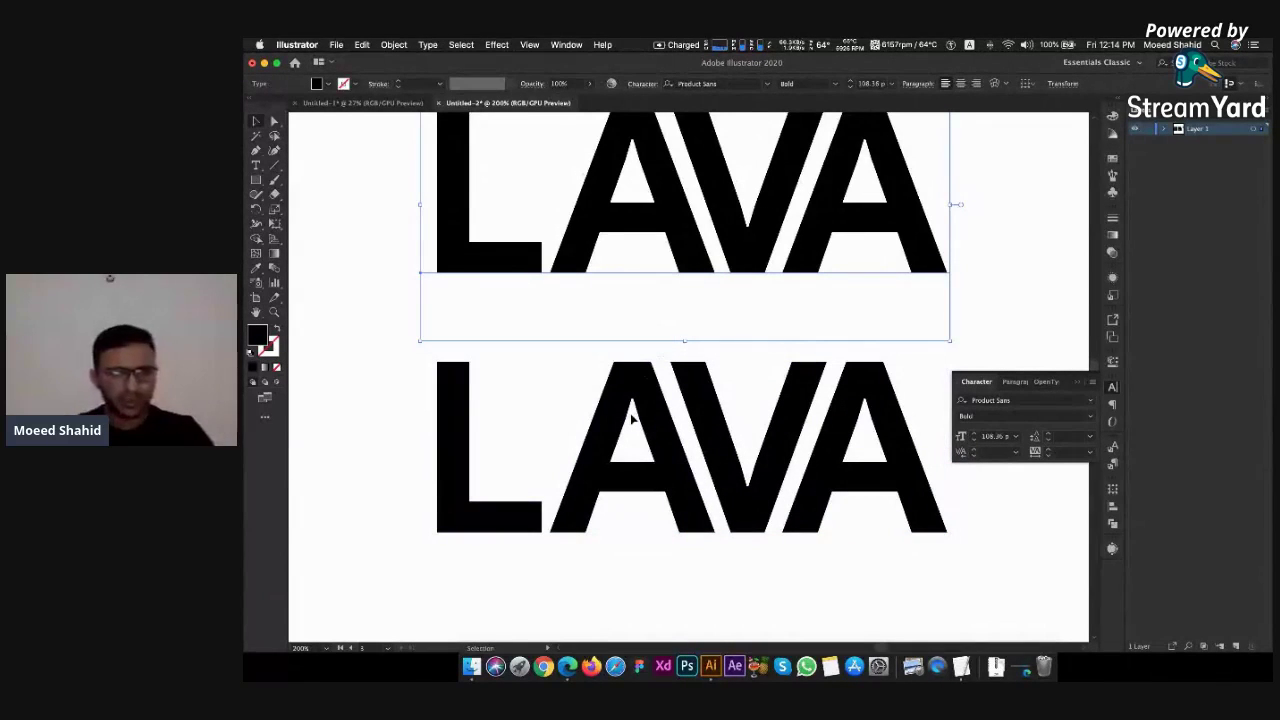
# Ungroup the outlined LAVA copy into separate letters and show the rulers
pyautogui.click(522, 521)
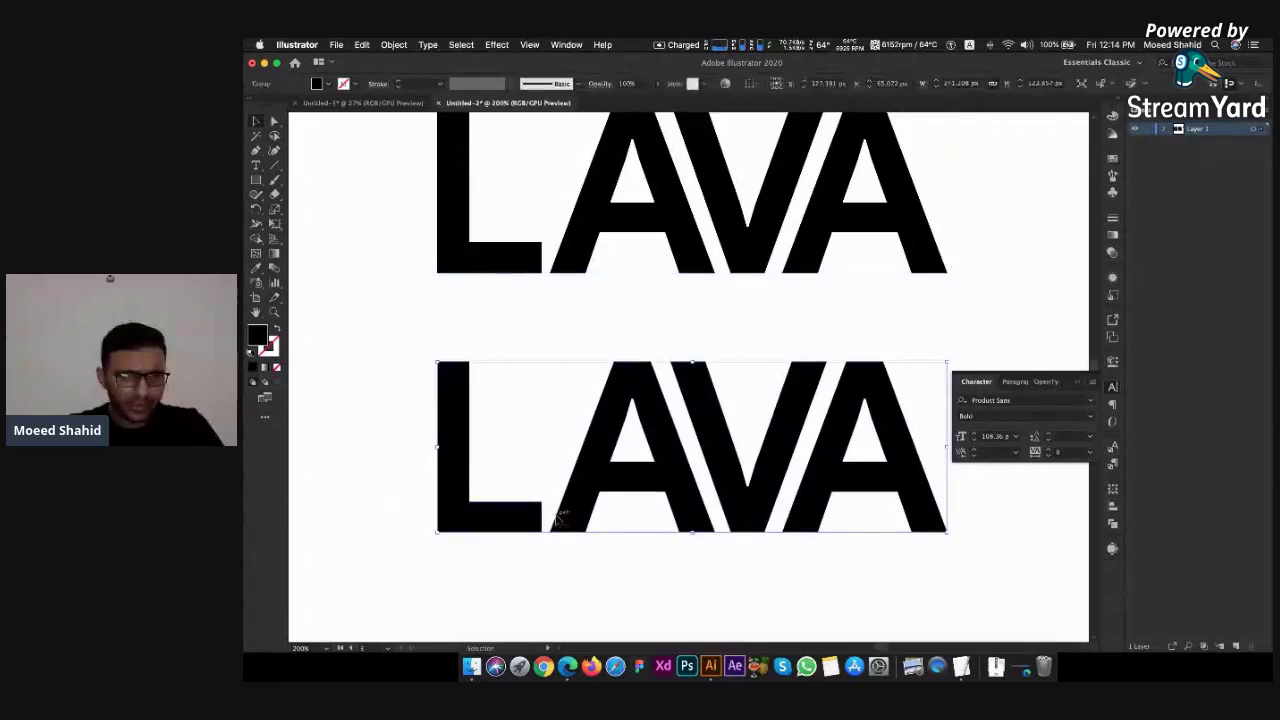
pyautogui.press('super+8')
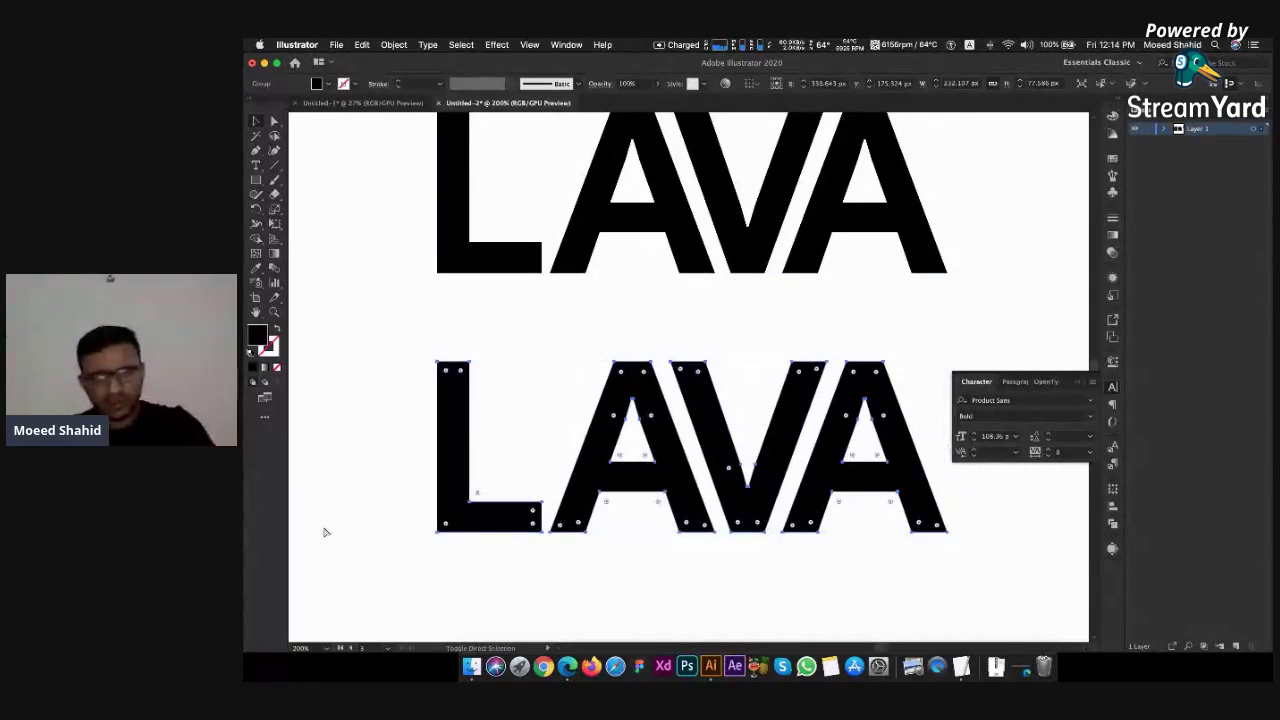
pyautogui.press('super+h')
pyautogui.press('super+r')
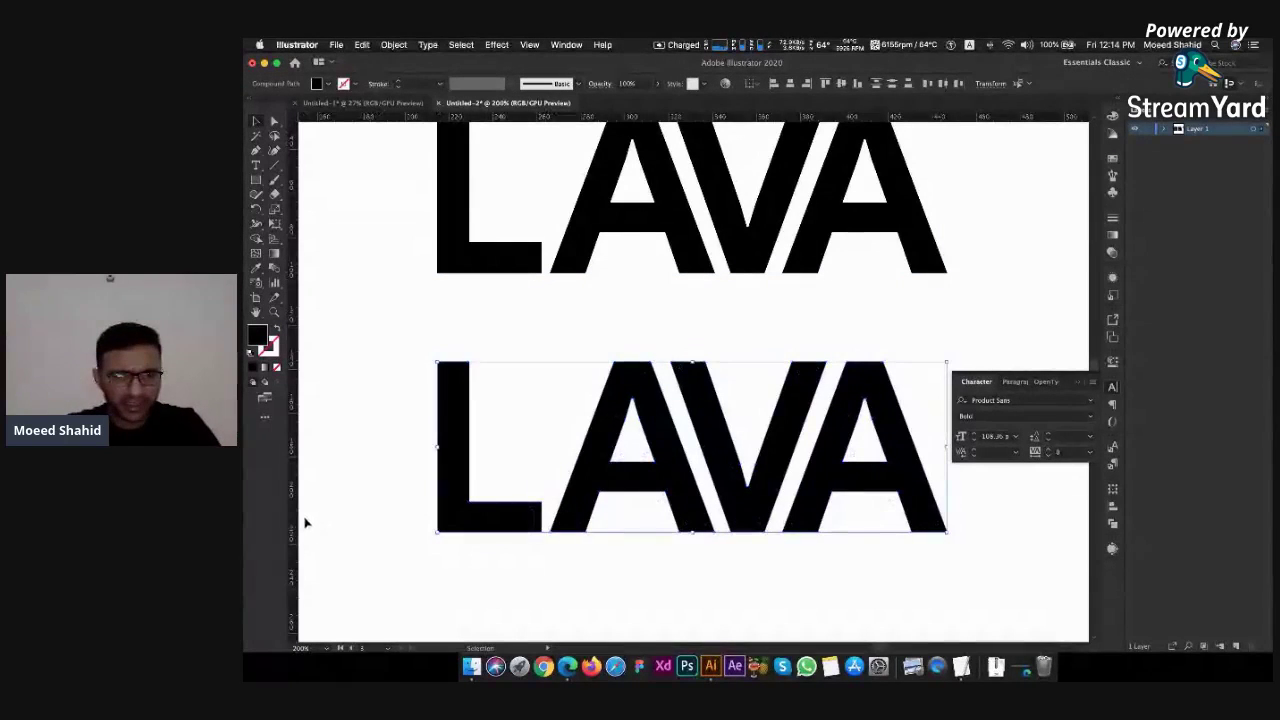
# Add a vertical guide at the first A's left foot and a horizontal guide along the outlined letters' baseline
pyautogui.click(572, 512)
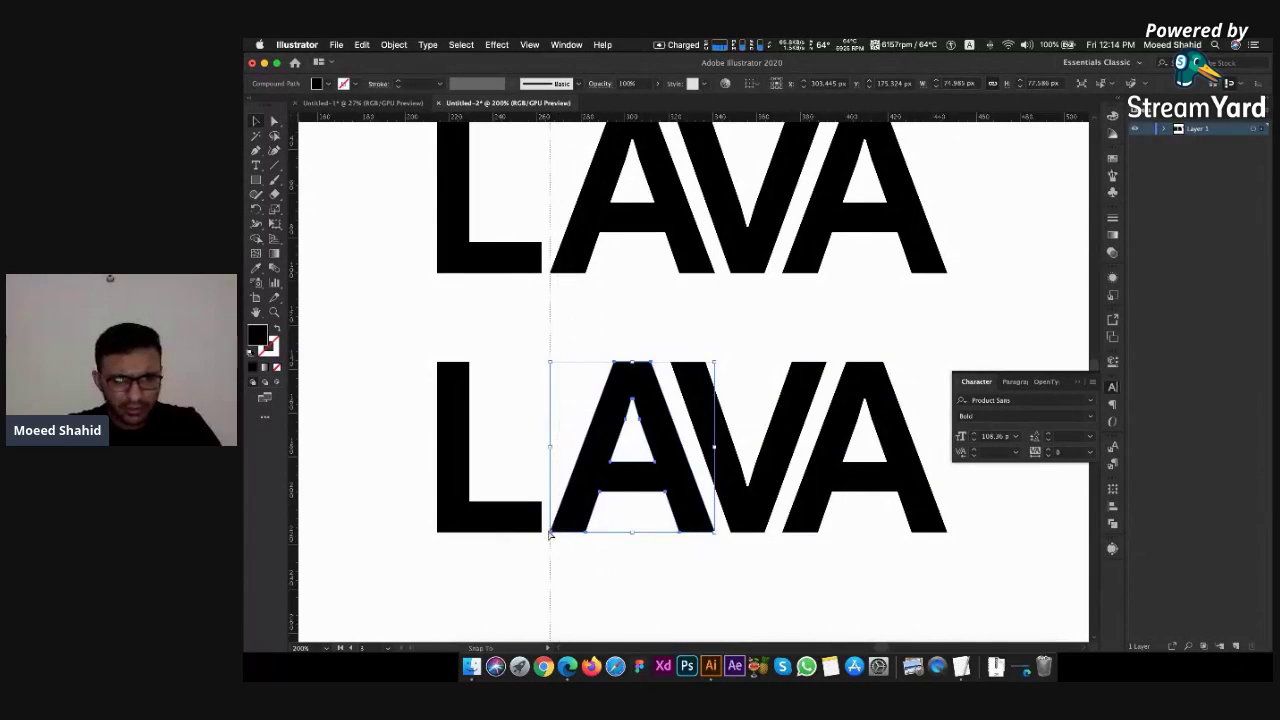
pyautogui.moveTo(558, 545); pyautogui.dragTo(550, 545)
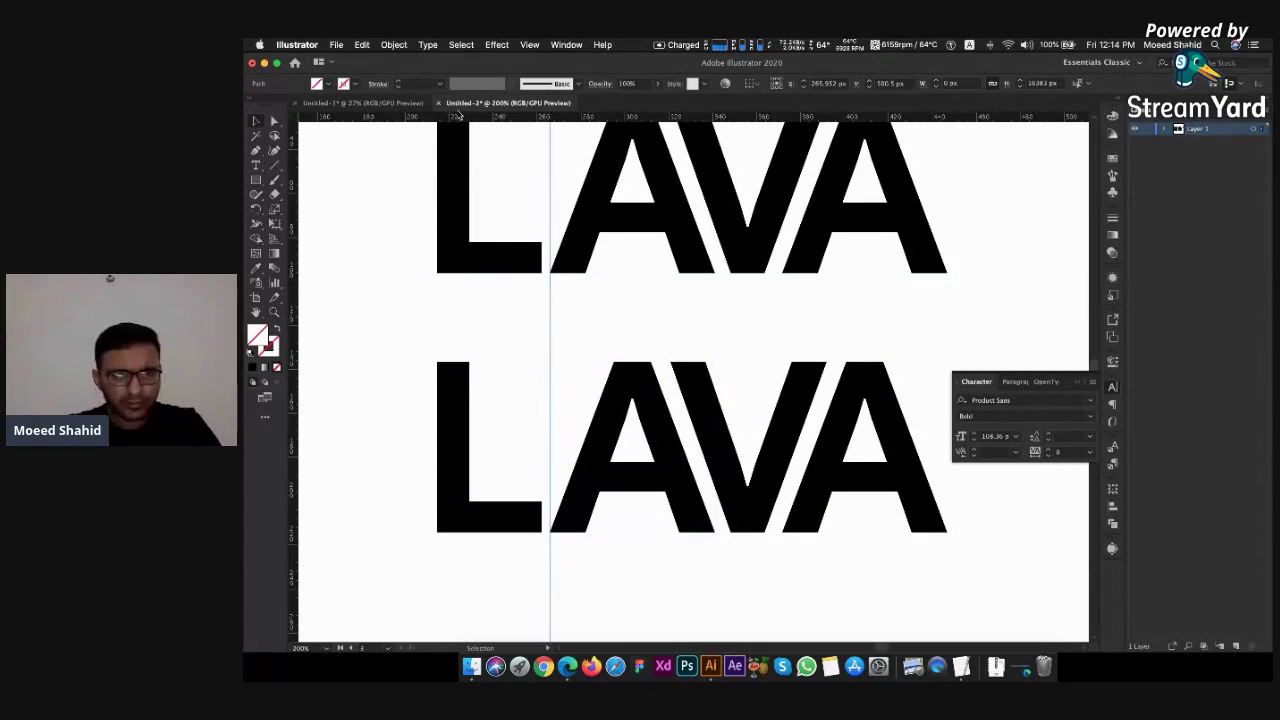
pyautogui.moveTo(456, 116); pyautogui.dragTo(545, 532)
pyautogui.scroll(5, 640, 514)
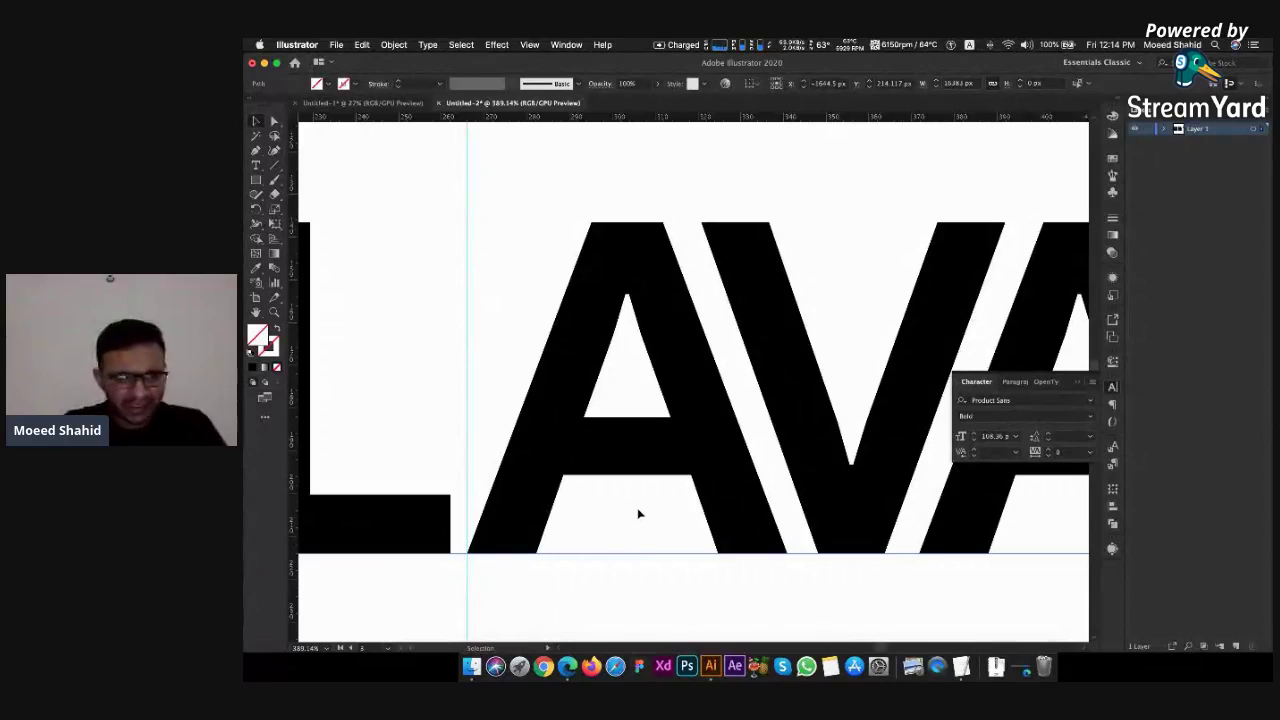
# Add a vertical guide at the L's right end and a horizontal guide along the top edge of its foot
pyautogui.click(390, 550)
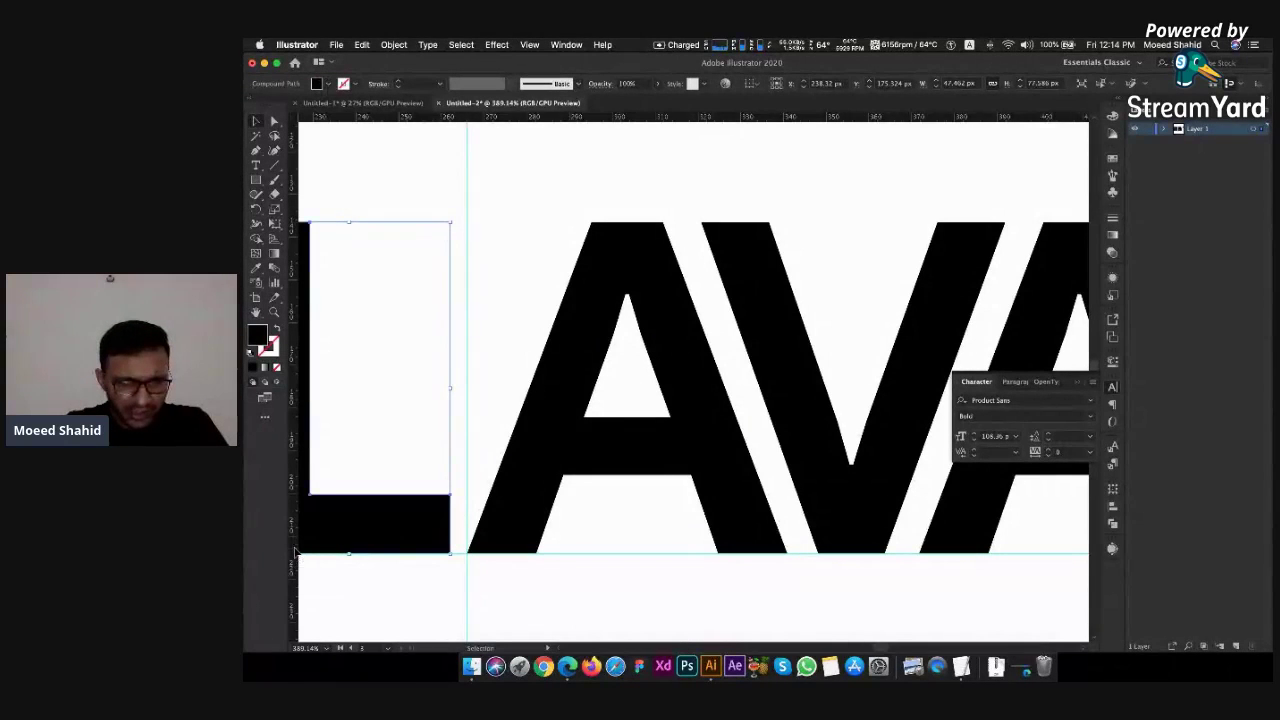
pyautogui.moveTo(295, 552); pyautogui.dragTo(449, 557)
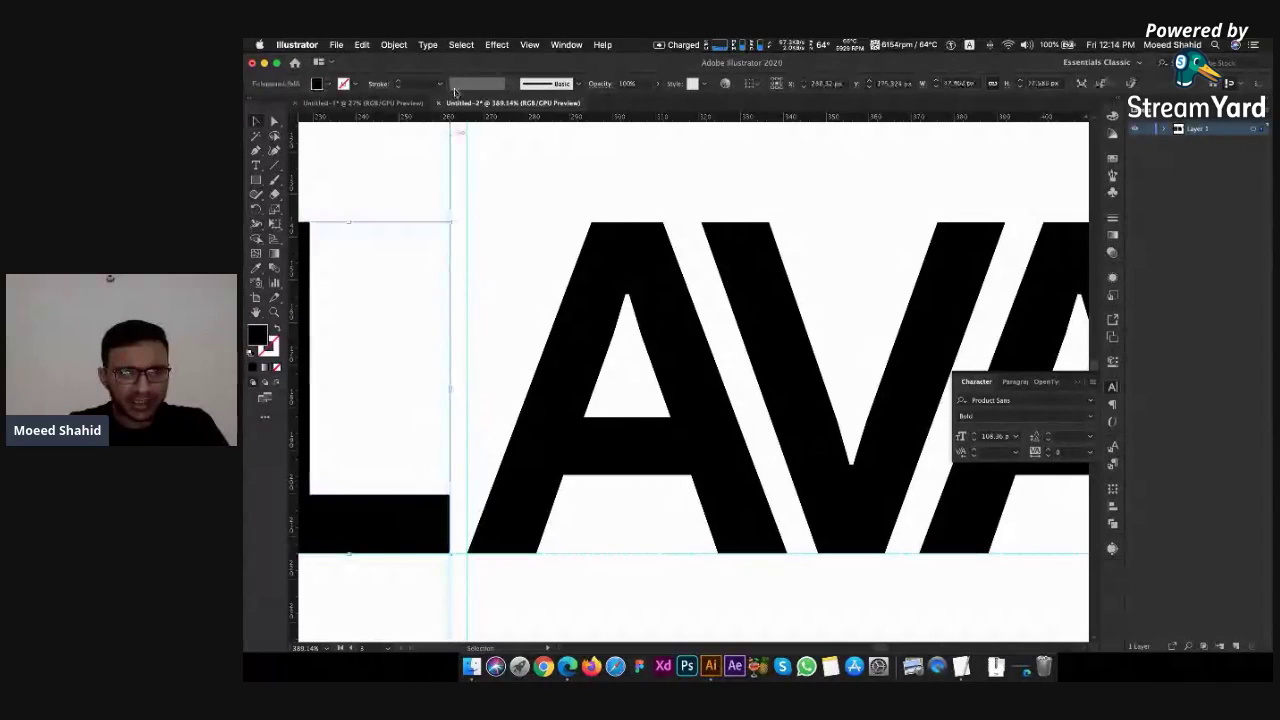
pyautogui.moveTo(473, 256); pyautogui.dragTo(520, 520)
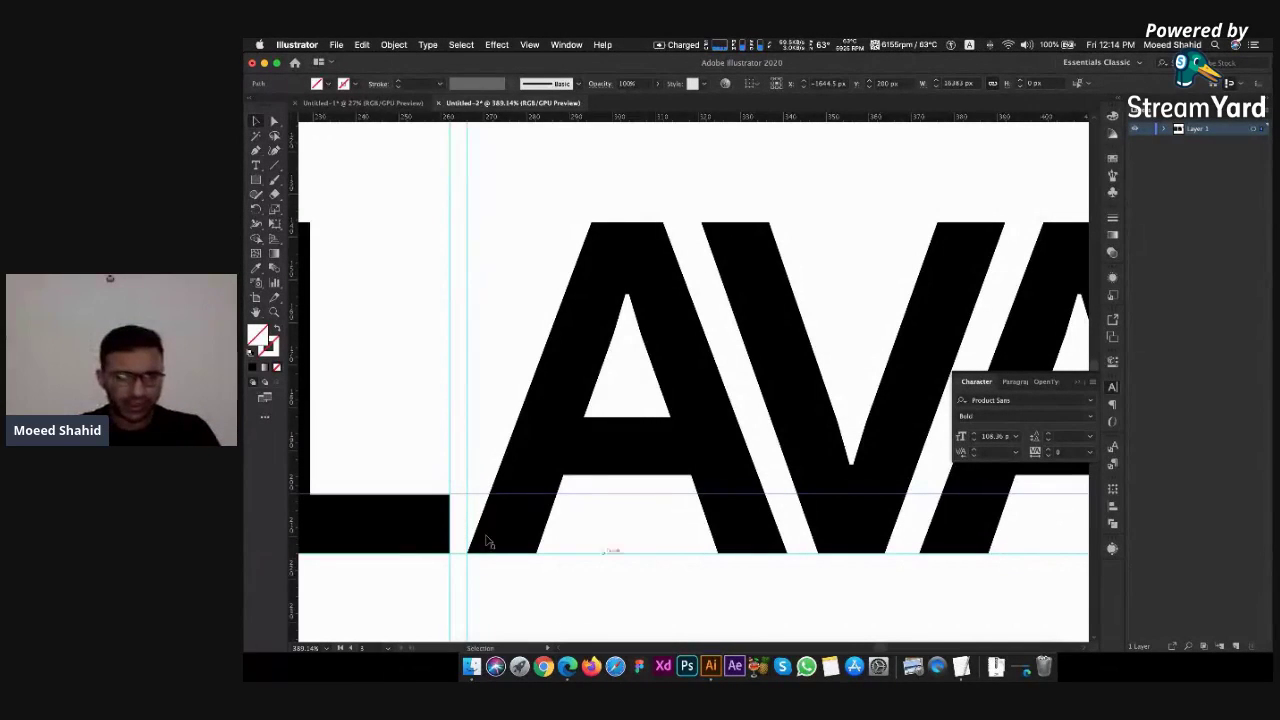
pyautogui.scroll(10, 488, 541)
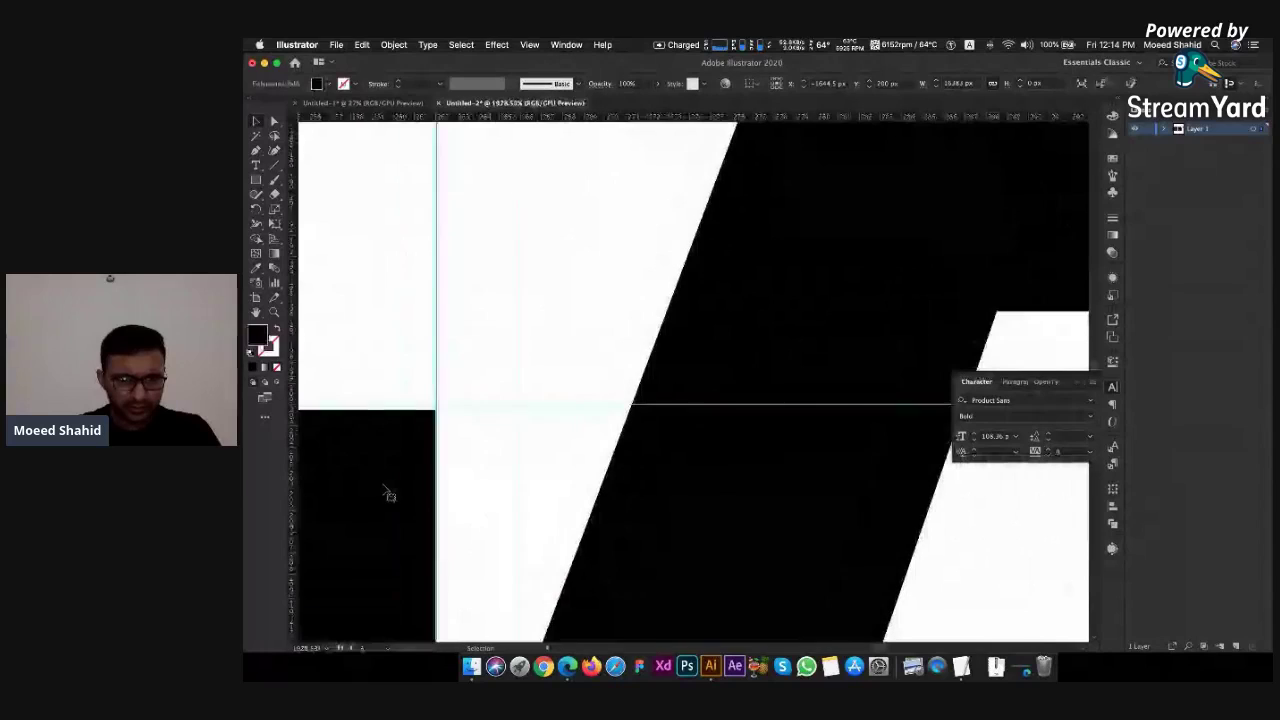
# Try to move the horizontal guide down onto the top edge of the L's foot
pyautogui.moveTo(457, 401)
pyautogui.mouseDown()
pyautogui.moveTo(433, 413)
pyautogui.moveTo(443, 404)
pyautogui.mouseUp()
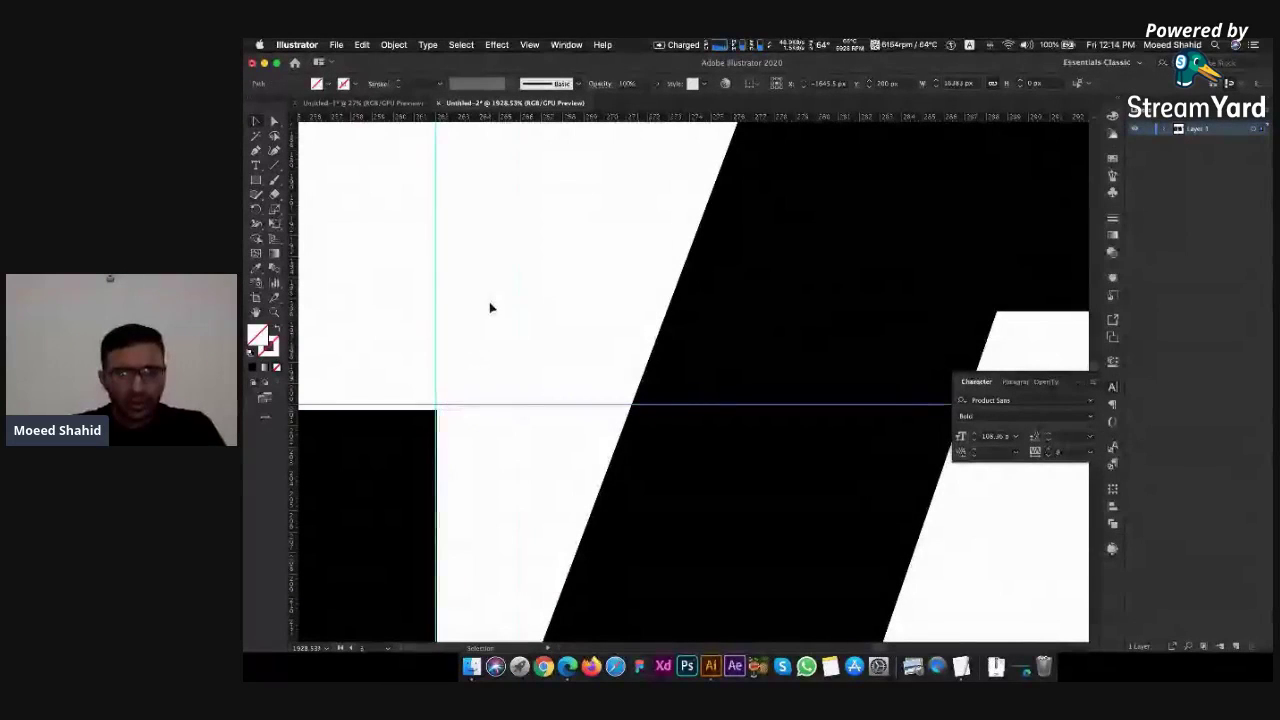
pyautogui.click(603, 289)
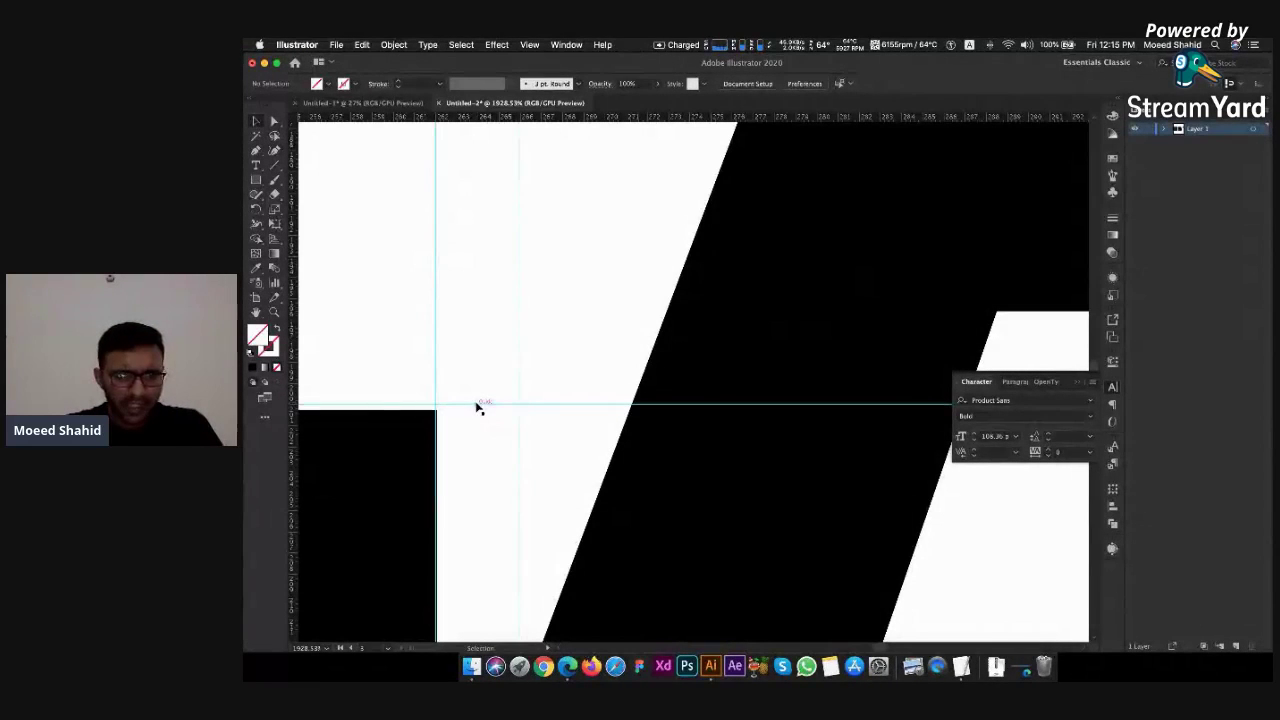
pyautogui.click(435, 414)
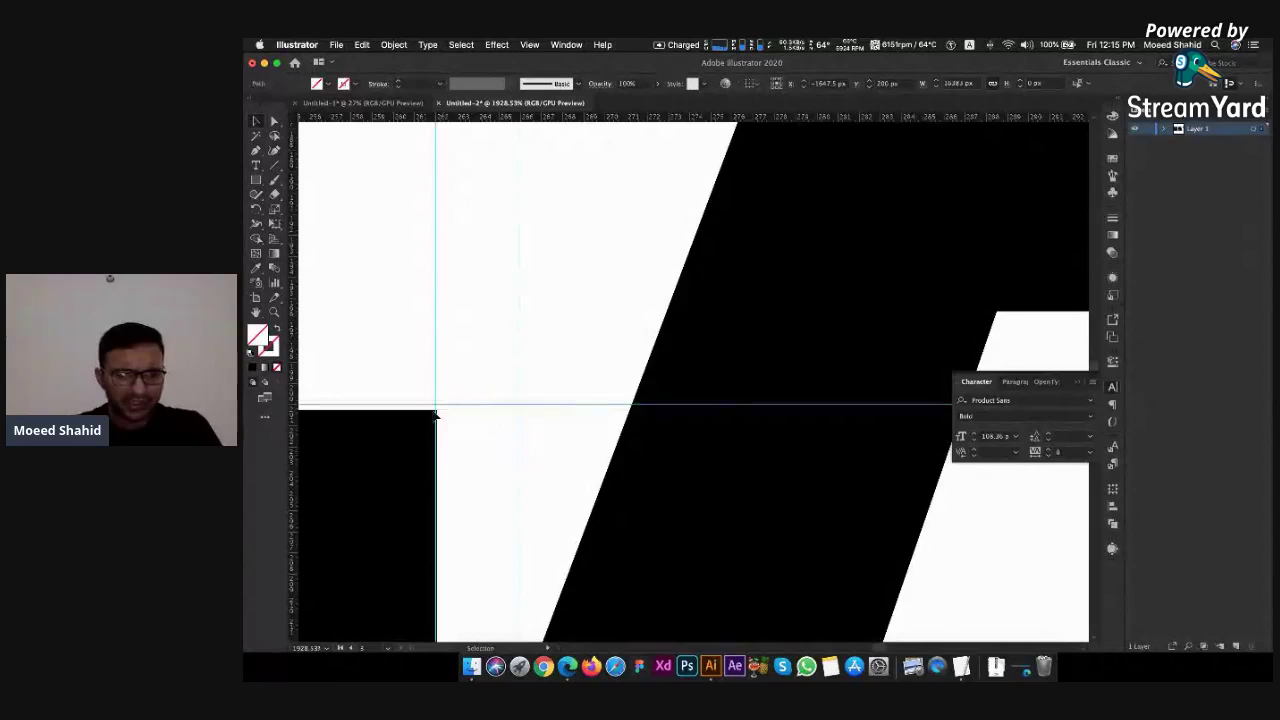
pyautogui.scroll(3, 466, 380)
pyautogui.scroll(2, 390, 470)
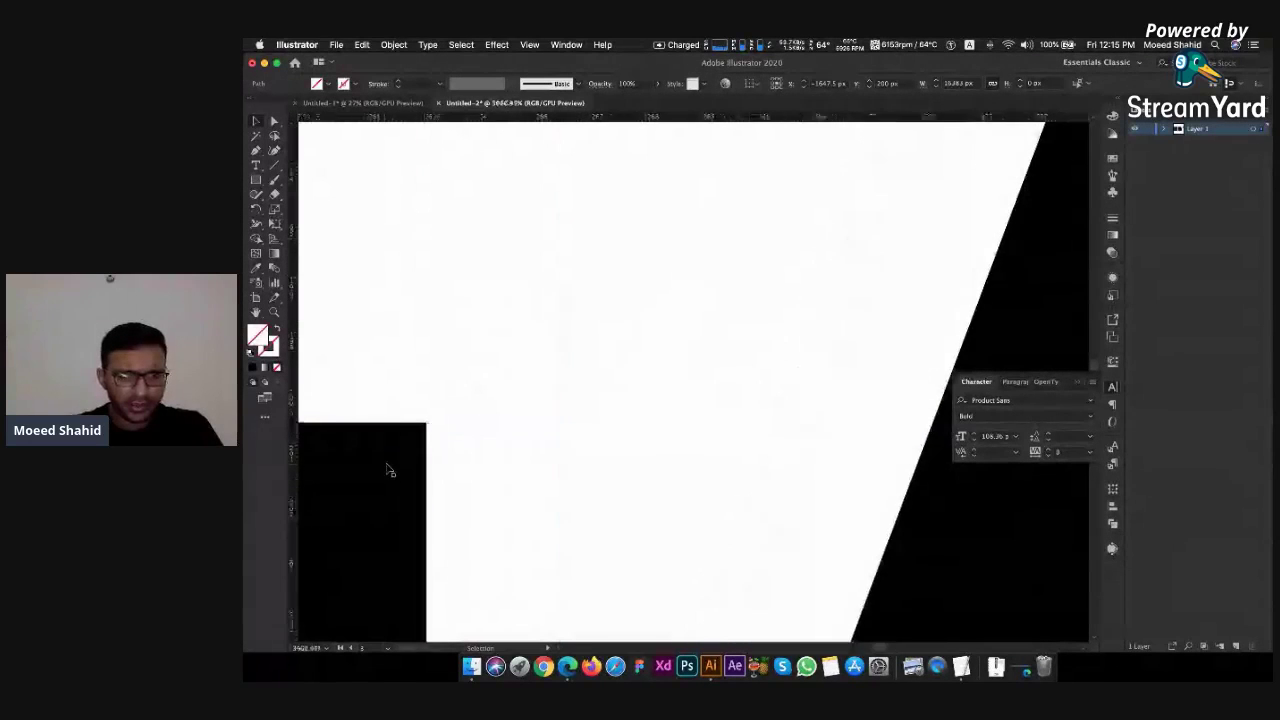
pyautogui.scroll(3, 395, 460)
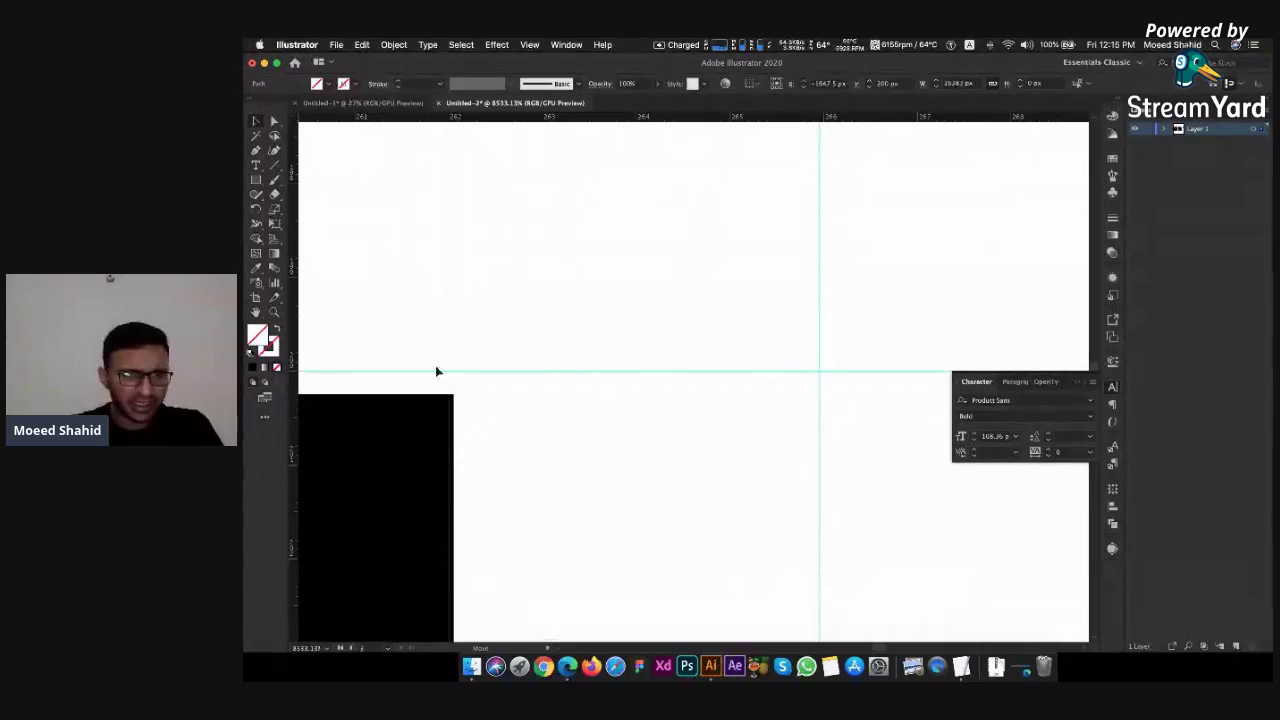
pyautogui.moveTo(447, 405); pyautogui.dragTo(446, 425)
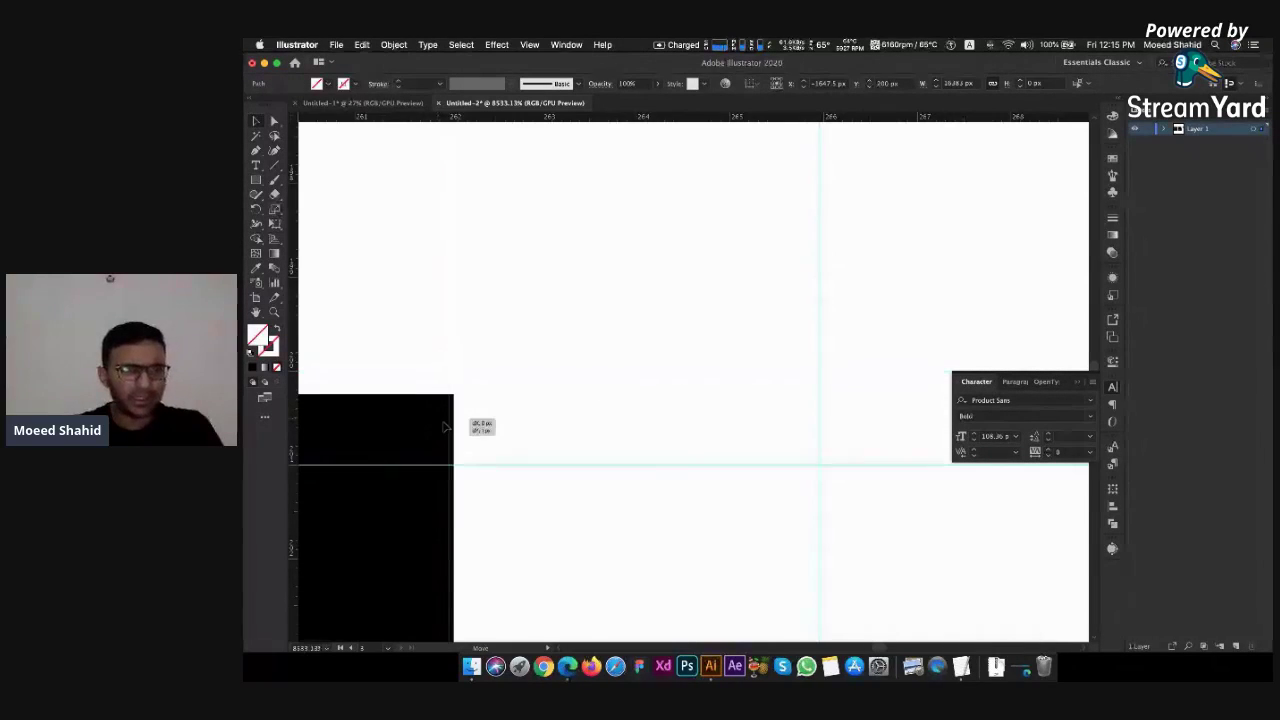
pyautogui.press('super+z')
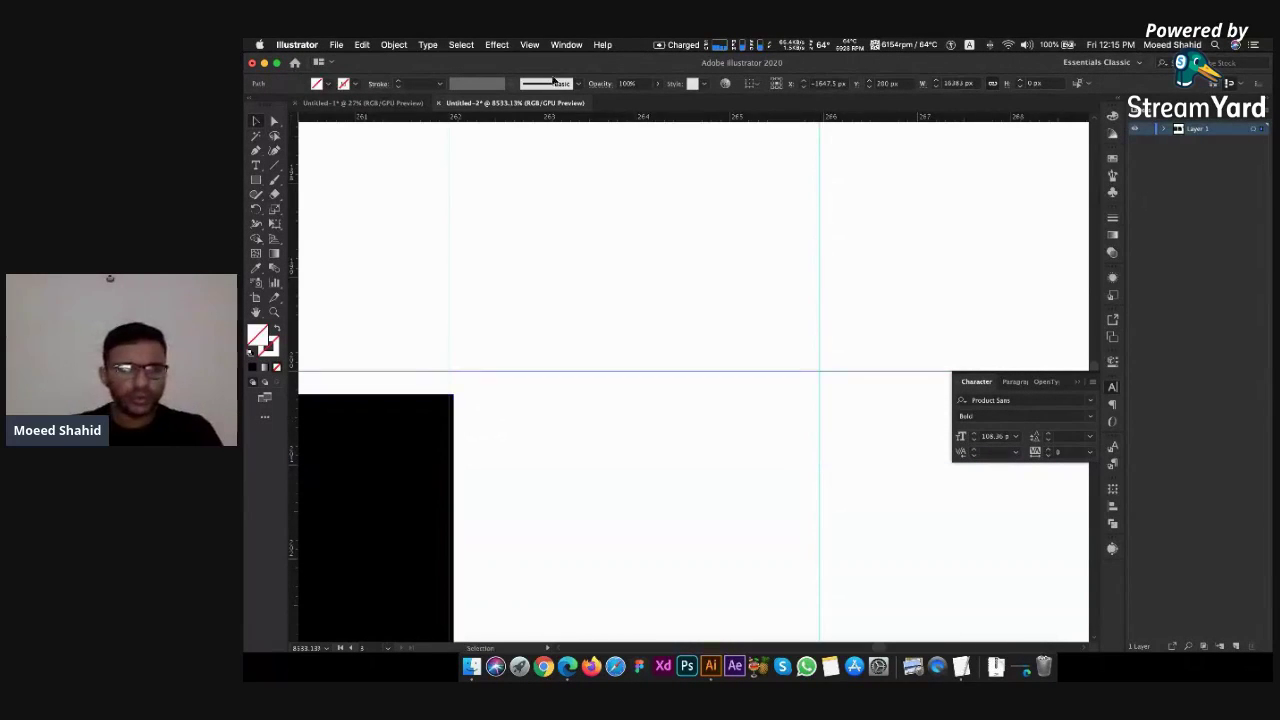
# Turn off Snap to Pixel and align the horizontal and vertical guides exactly with the upper-right corner of the L's foot
pyautogui.click(530, 45)
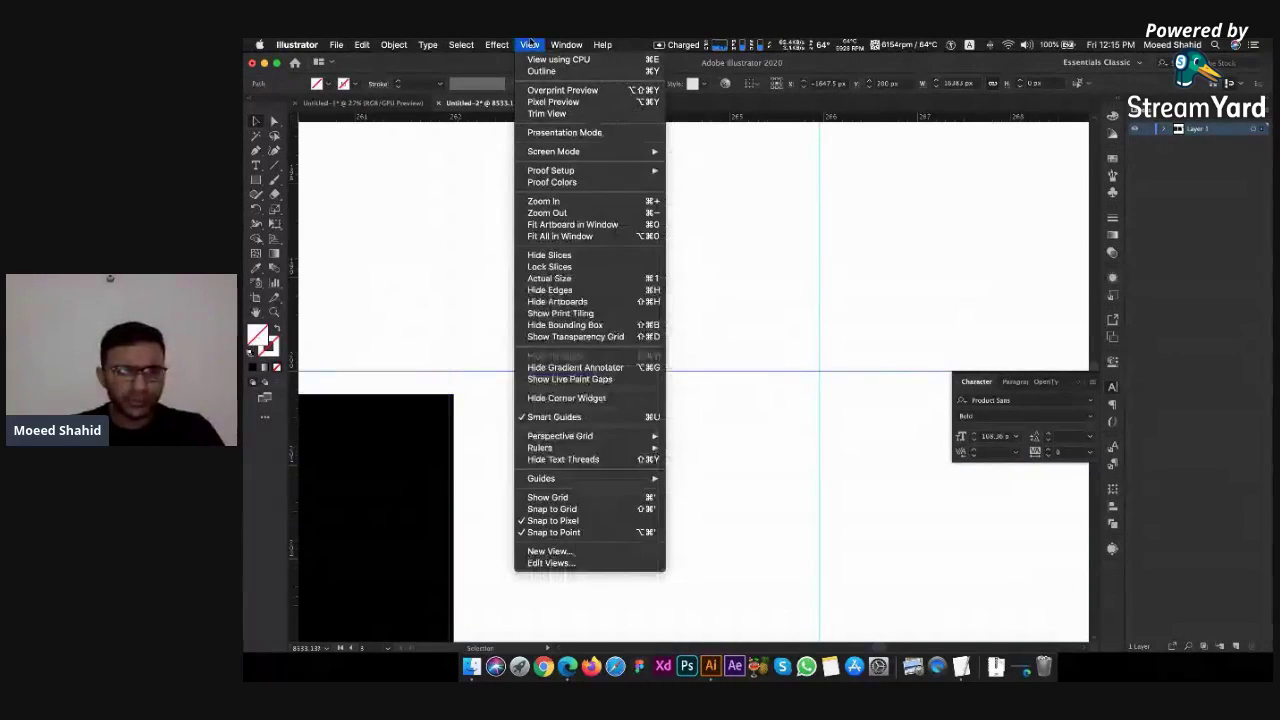
pyautogui.click(596, 521)
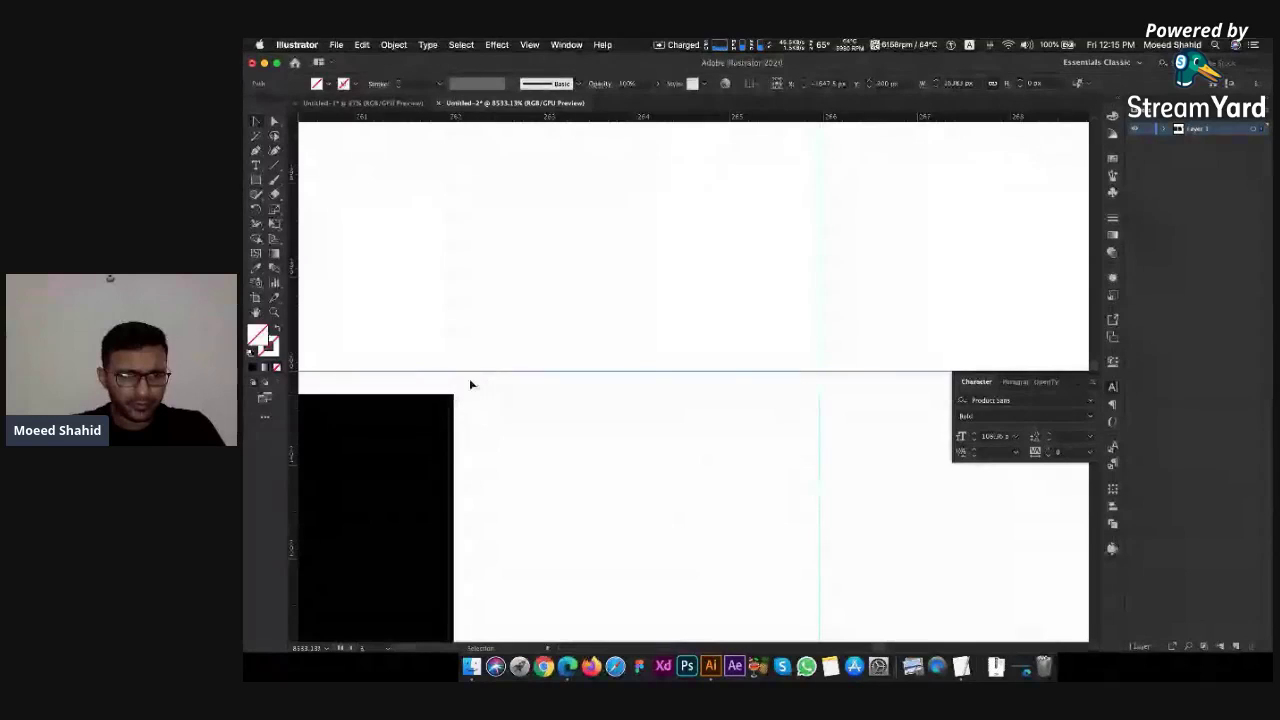
pyautogui.moveTo(486, 371); pyautogui.dragTo(452, 396)
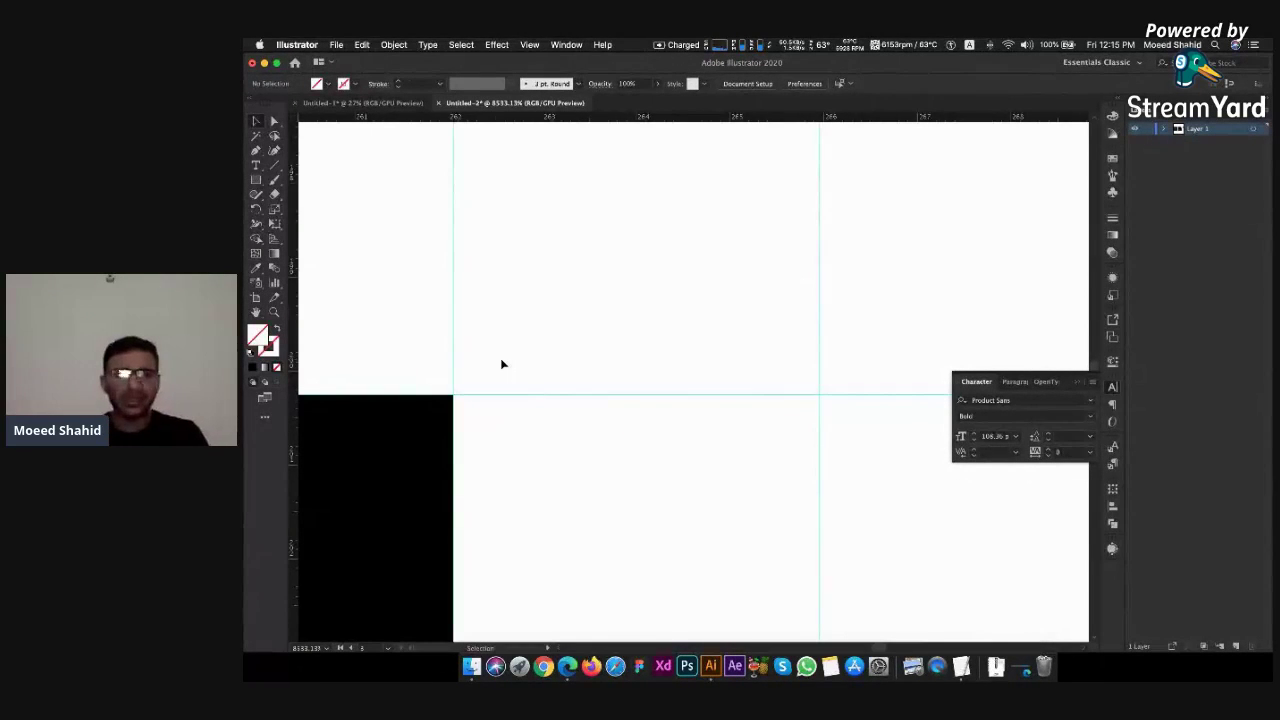
pyautogui.click(530, 44)
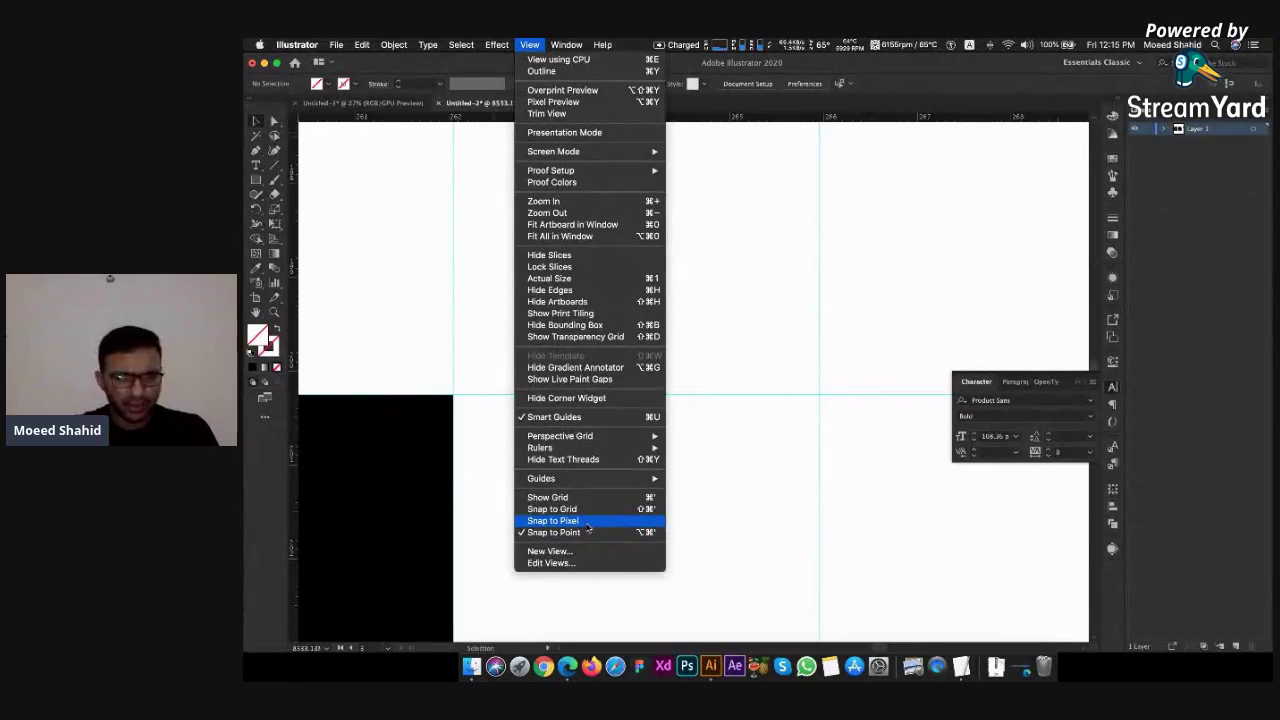
pyautogui.click(697, 513)
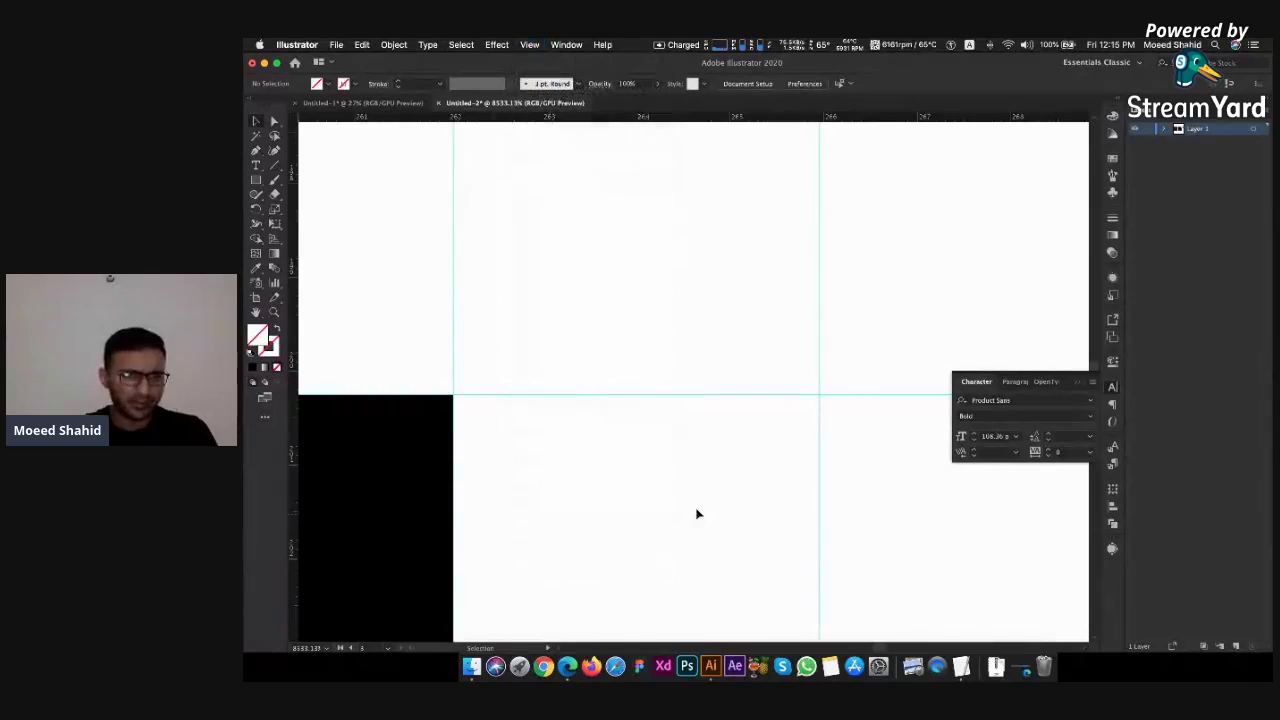
# Shift a duplicate of the first A left to the L's end and place a vertical guide where its slant crosses the foot's top guide
pyautogui.scroll(-6, 563, 453)
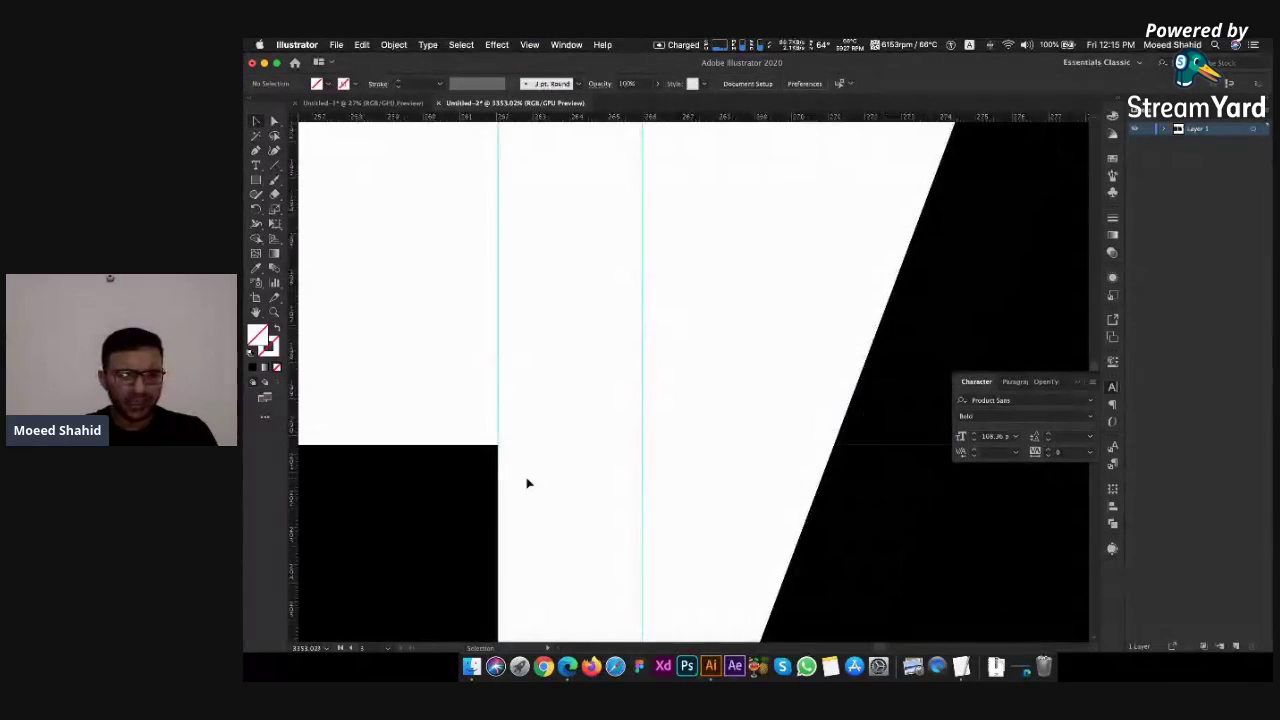
pyautogui.scroll(-5, 528, 489)
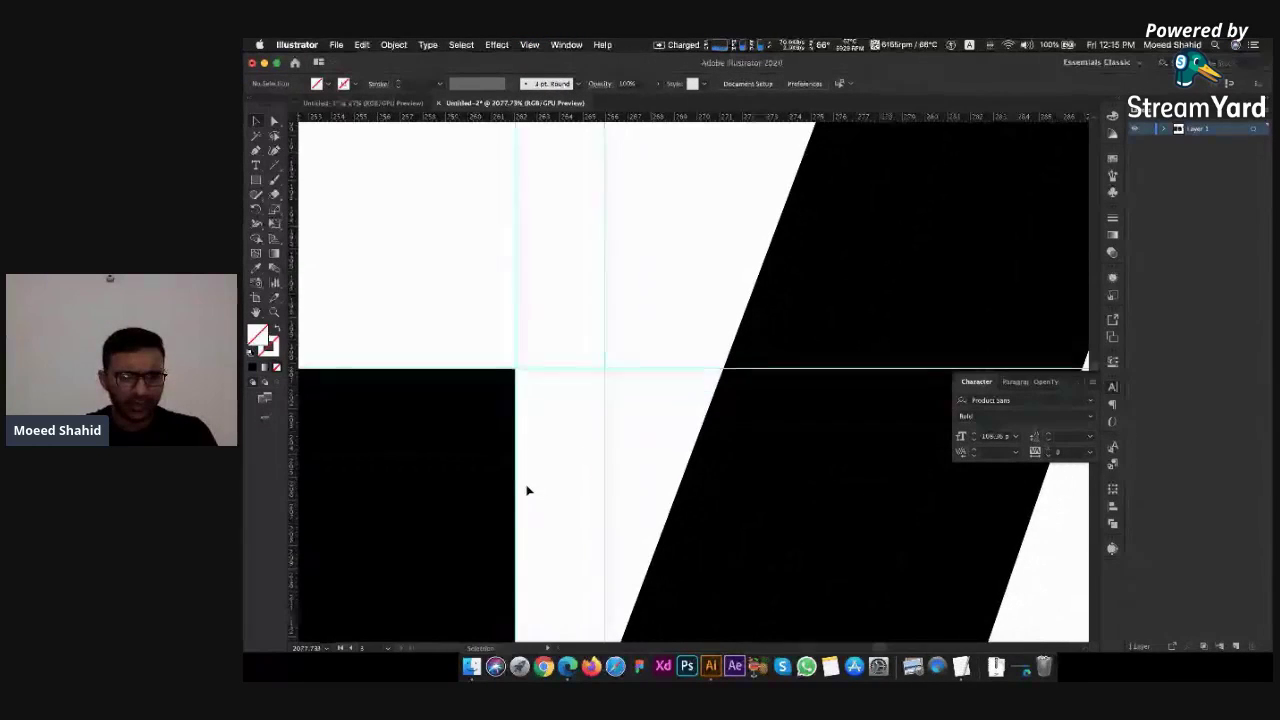
pyautogui.scroll(4, 528, 490)
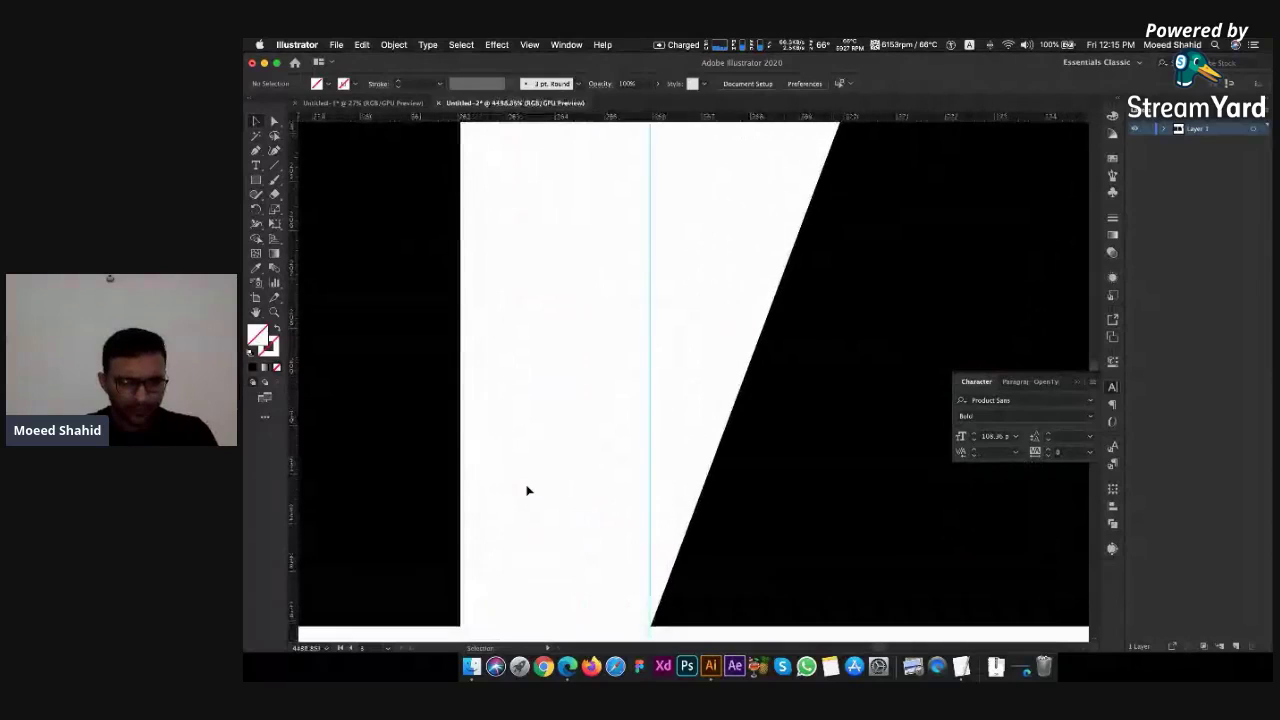
pyautogui.scroll(-3, 528, 490)
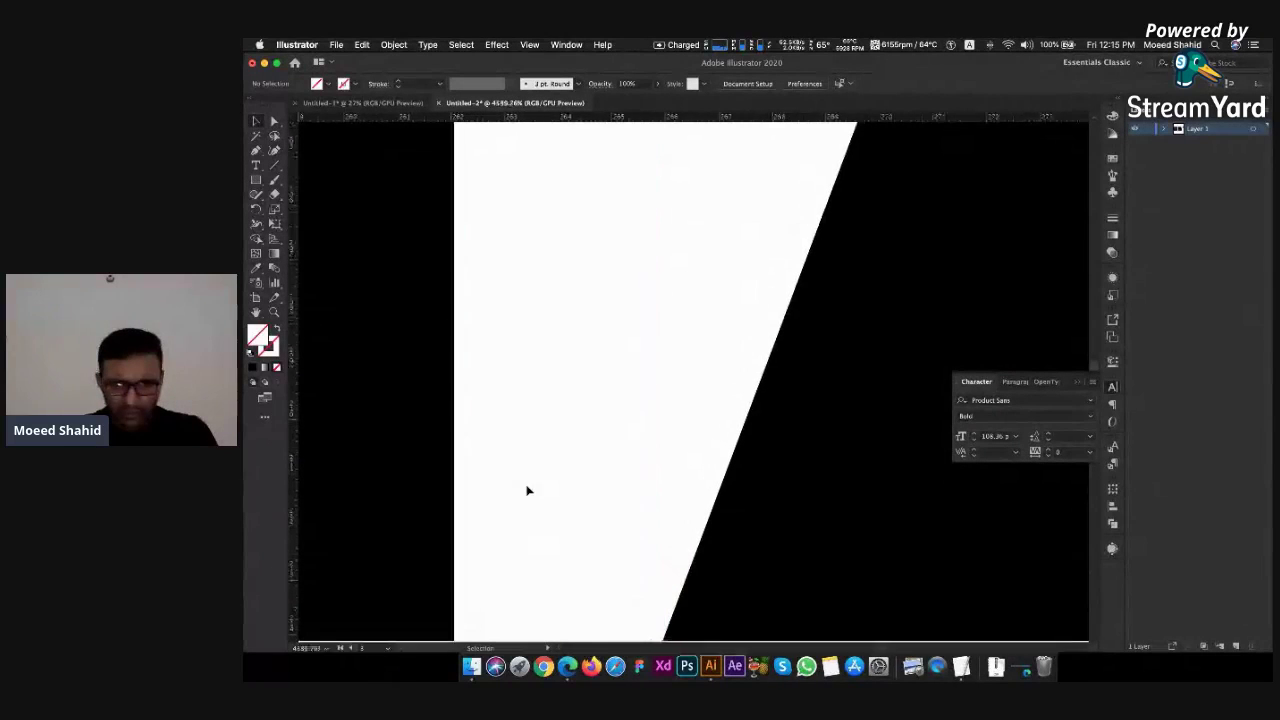
pyautogui.scroll(-3, 528, 496)
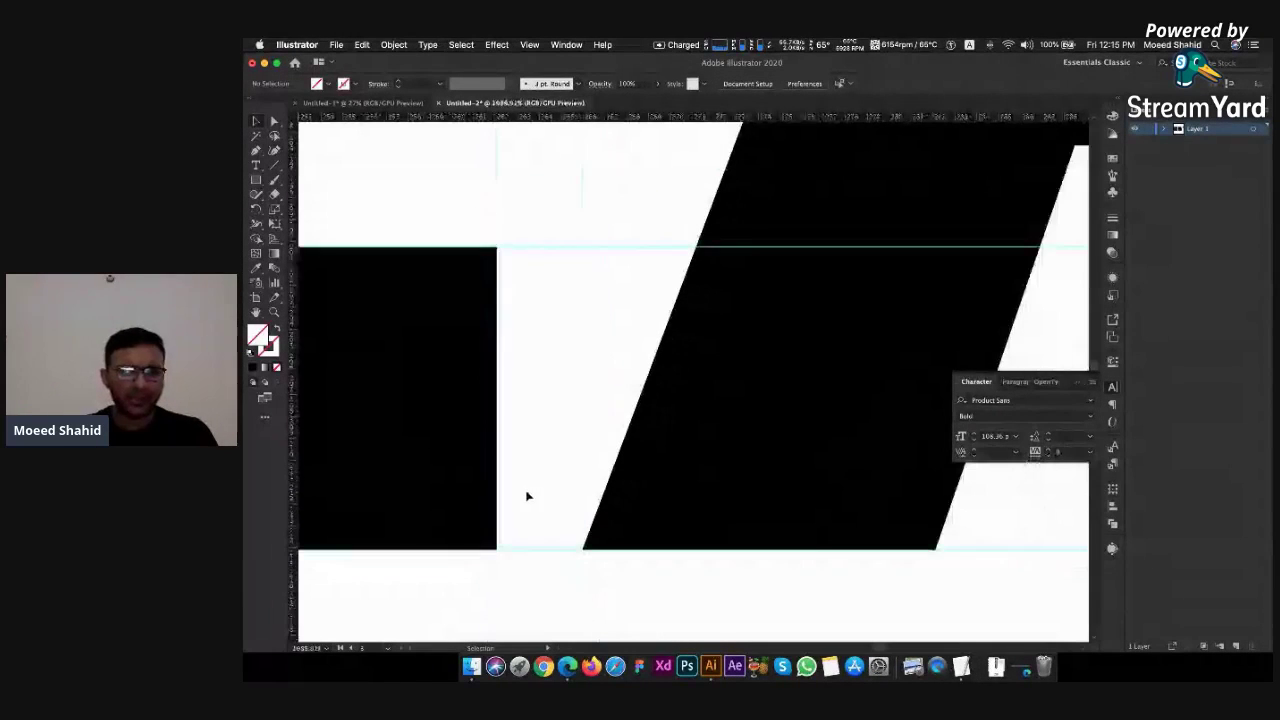
pyautogui.click(622, 479)
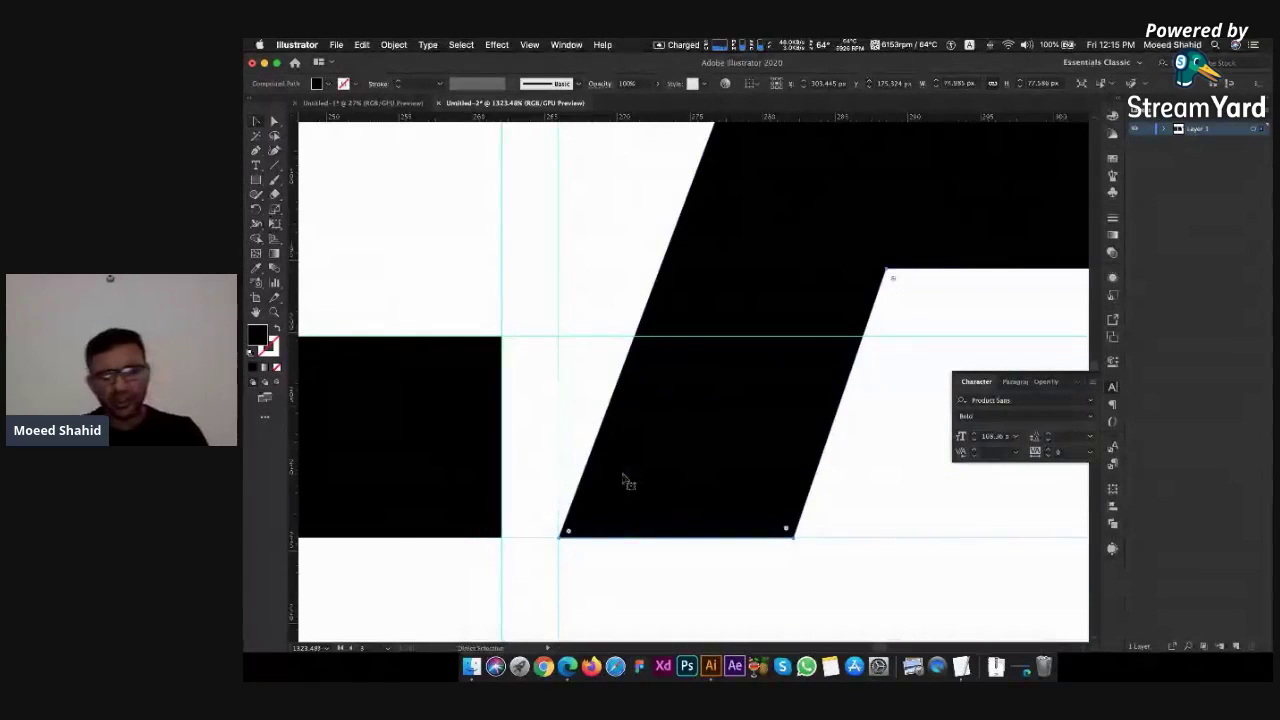
pyautogui.press('super')
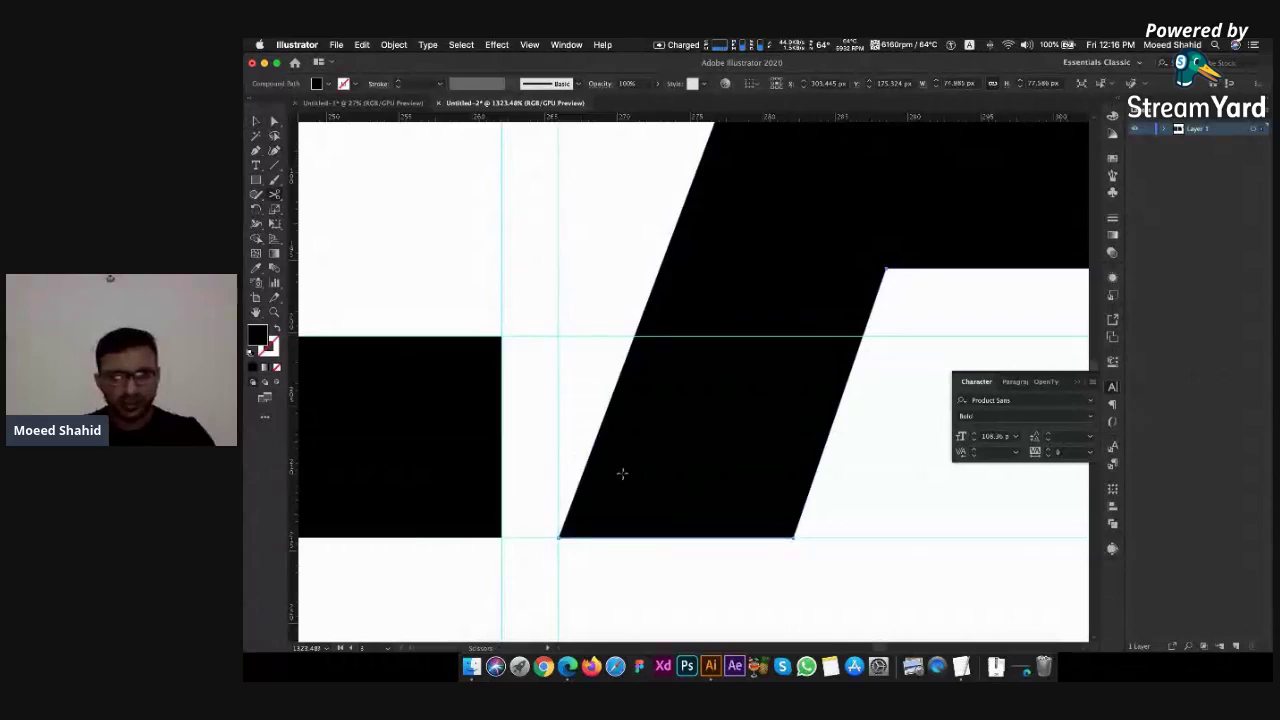
pyautogui.press('Left')
pyautogui.press('Left')
pyautogui.press('Left')
pyautogui.press('Left')
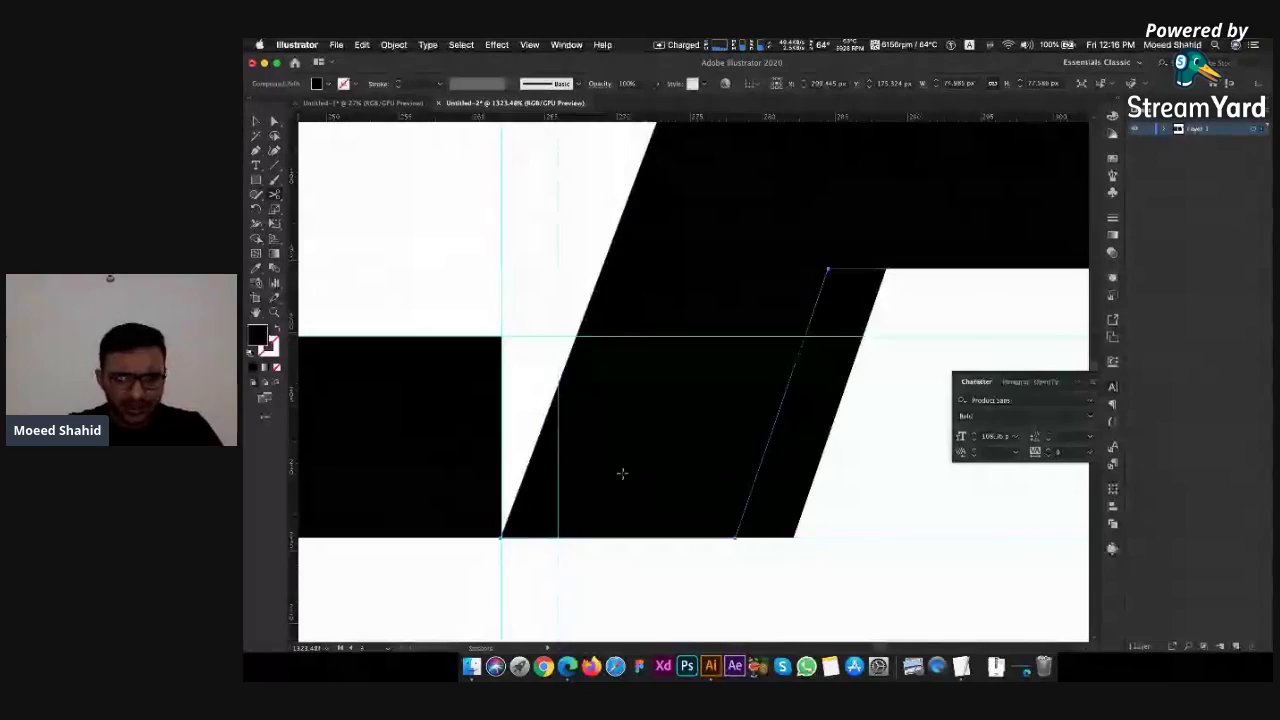
pyautogui.scroll(2, 622, 473)
pyautogui.press('Right')
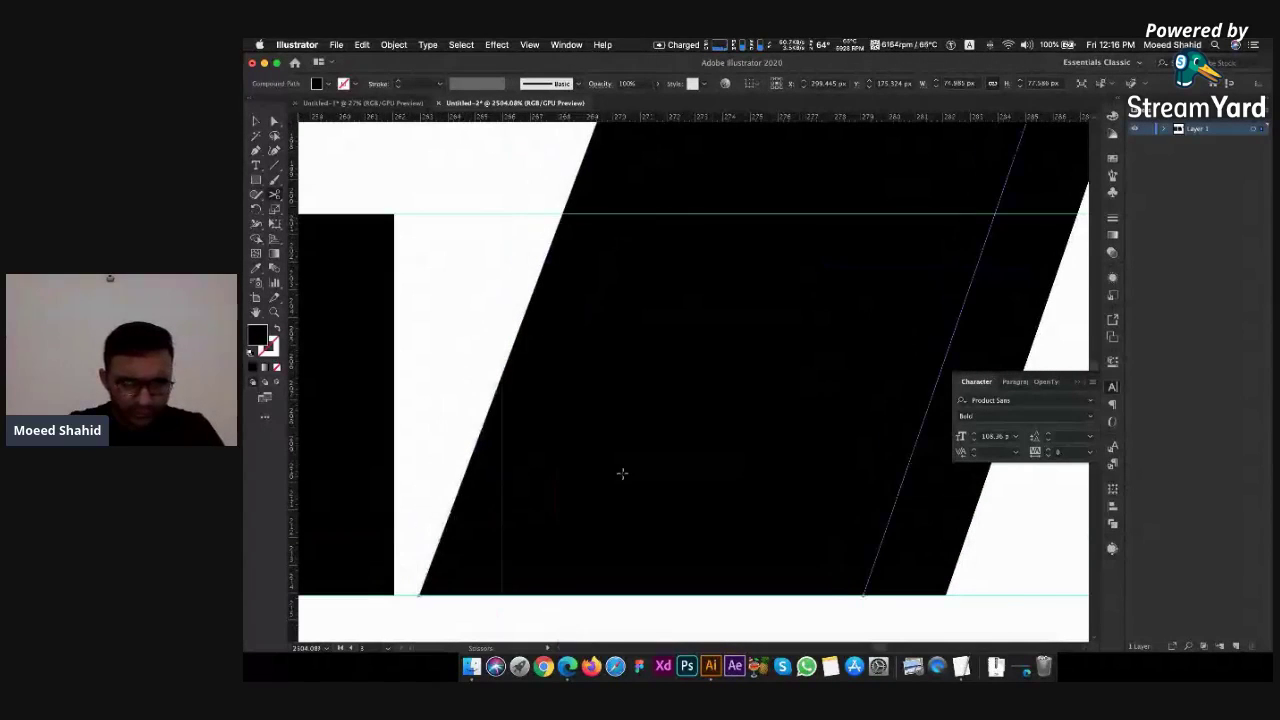
pyautogui.moveTo(606, 517); pyautogui.dragTo(588, 521)
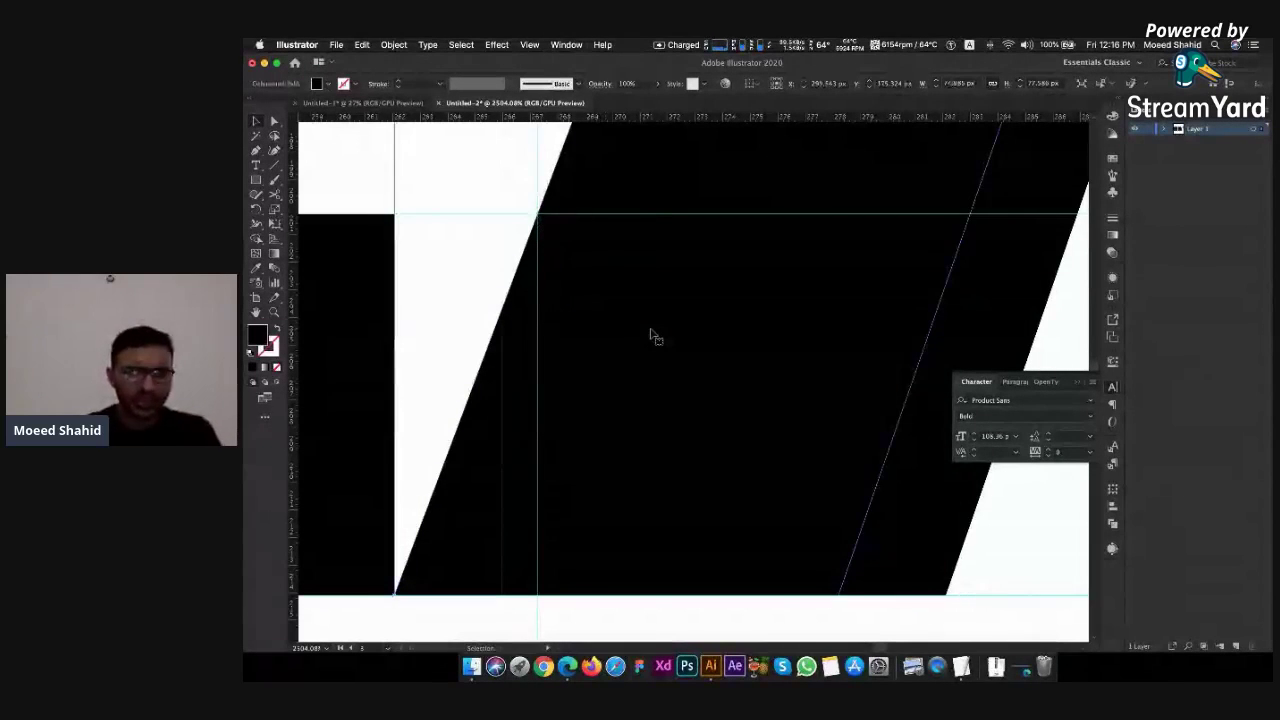
# Remove the shifted duplicate of the A while keeping the vertical guide at the crossing
pyautogui.press('super+z')
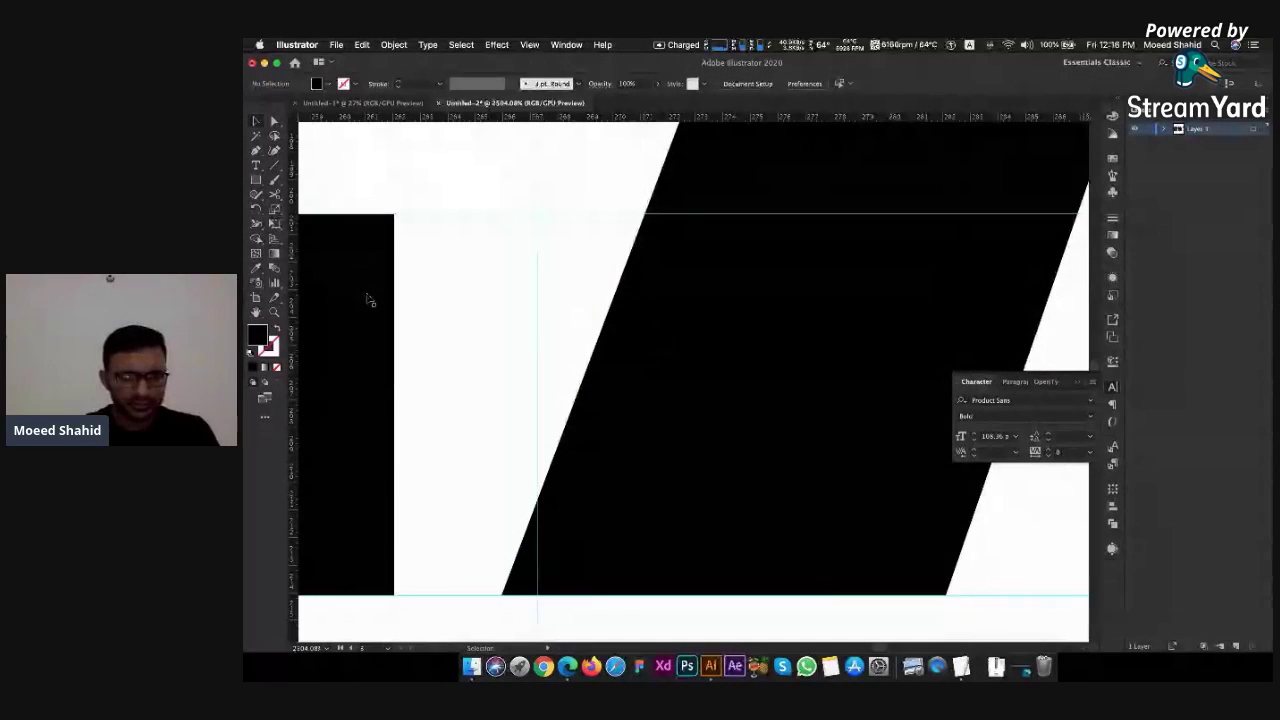
pyautogui.press('shift+super+z')
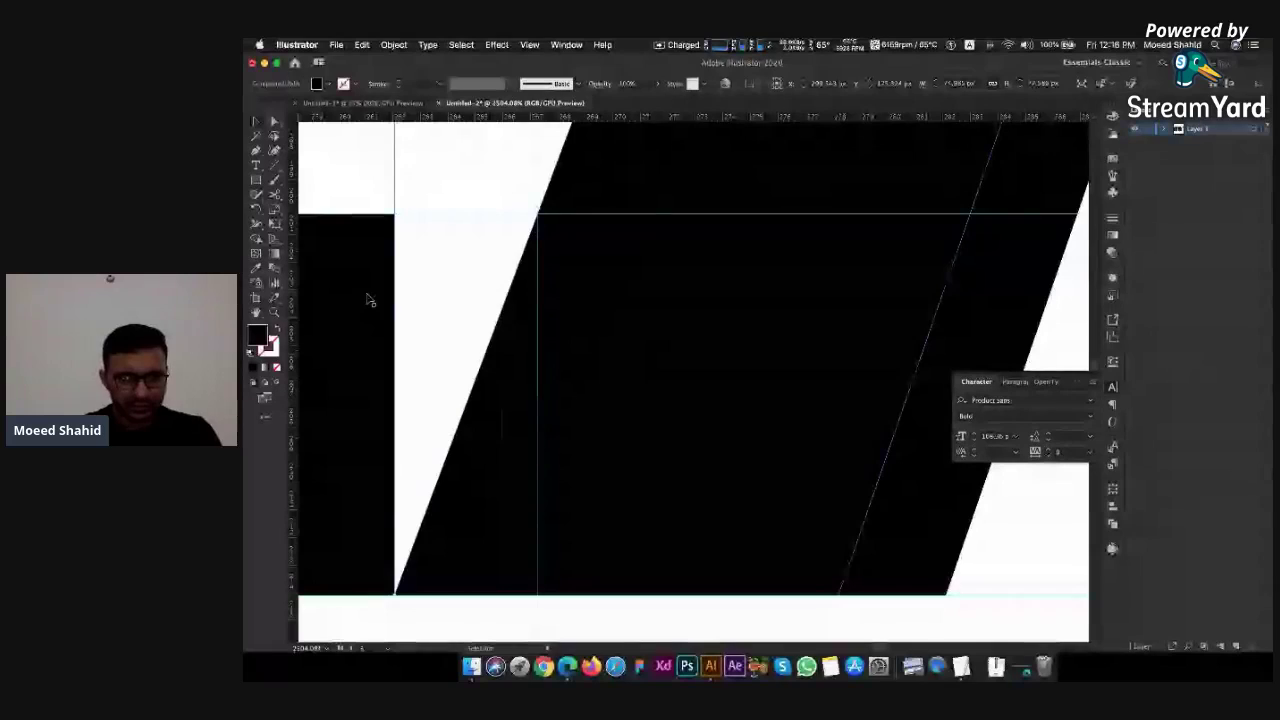
pyautogui.press('super+z')
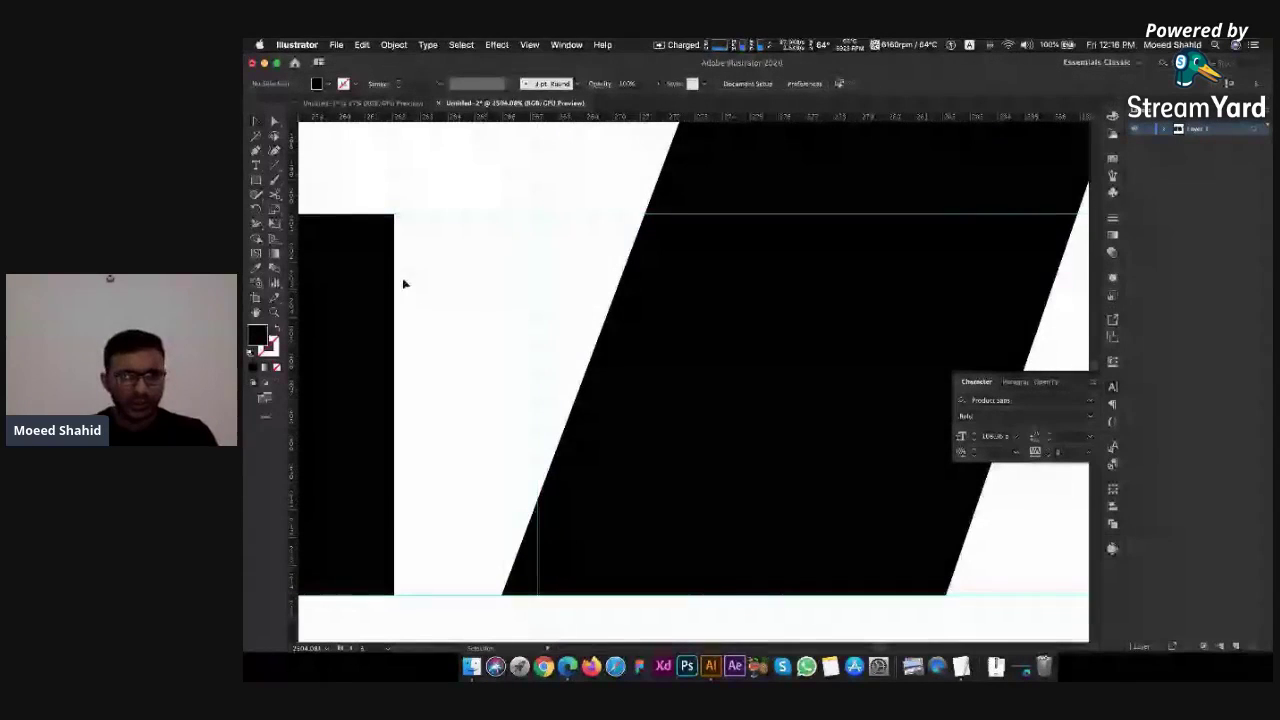
# Lock the guides so the upper-right corner point of the L's foot can be selected without catching them
pyautogui.press('a')
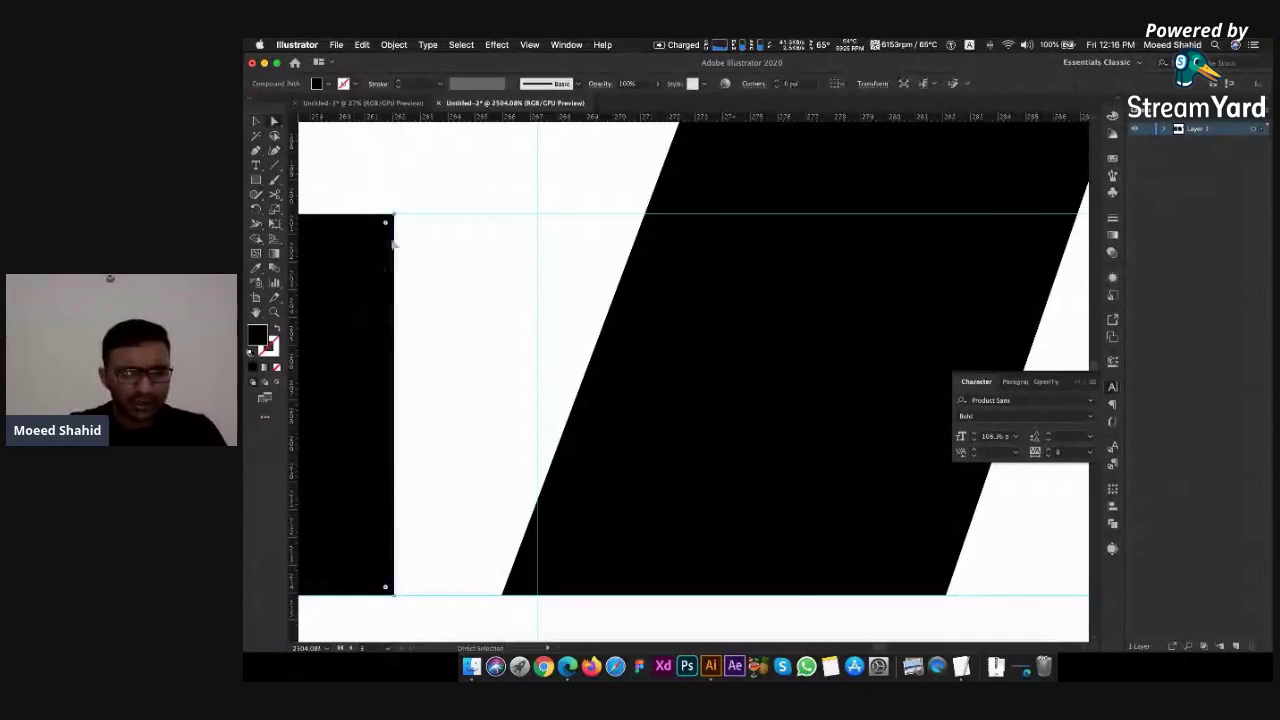
pyautogui.click(395, 217)
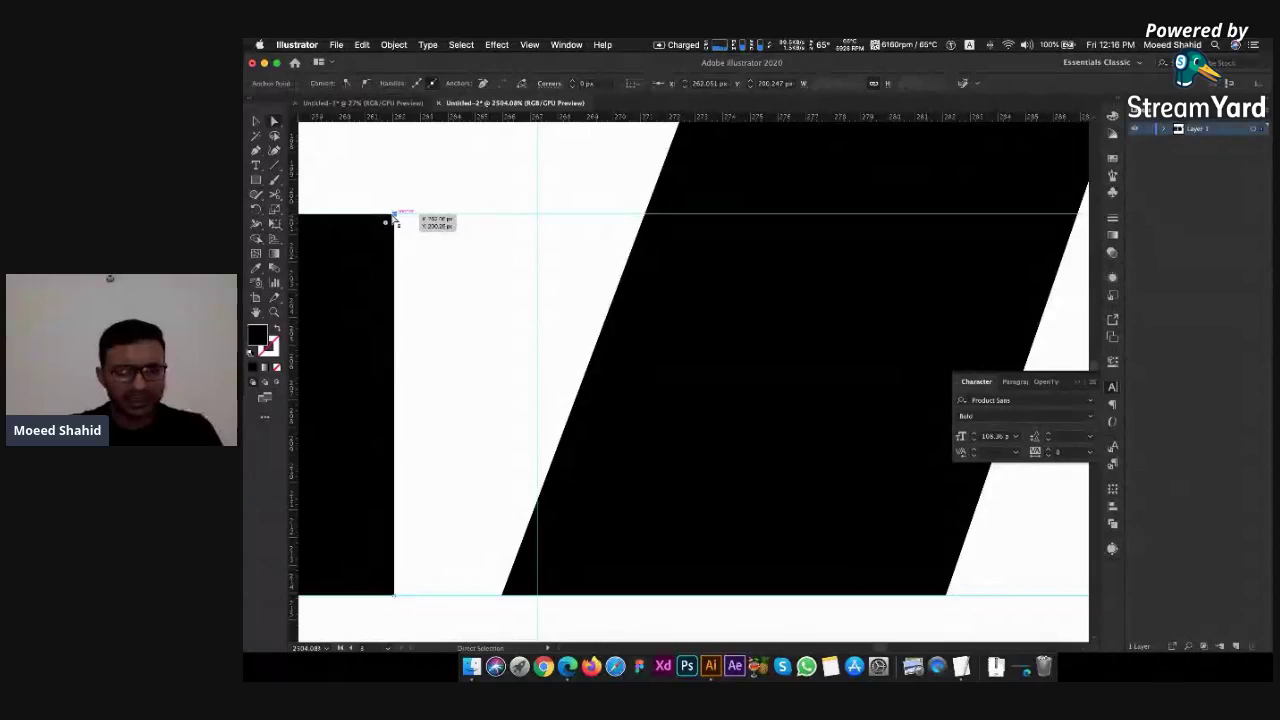
pyautogui.click(431, 218)
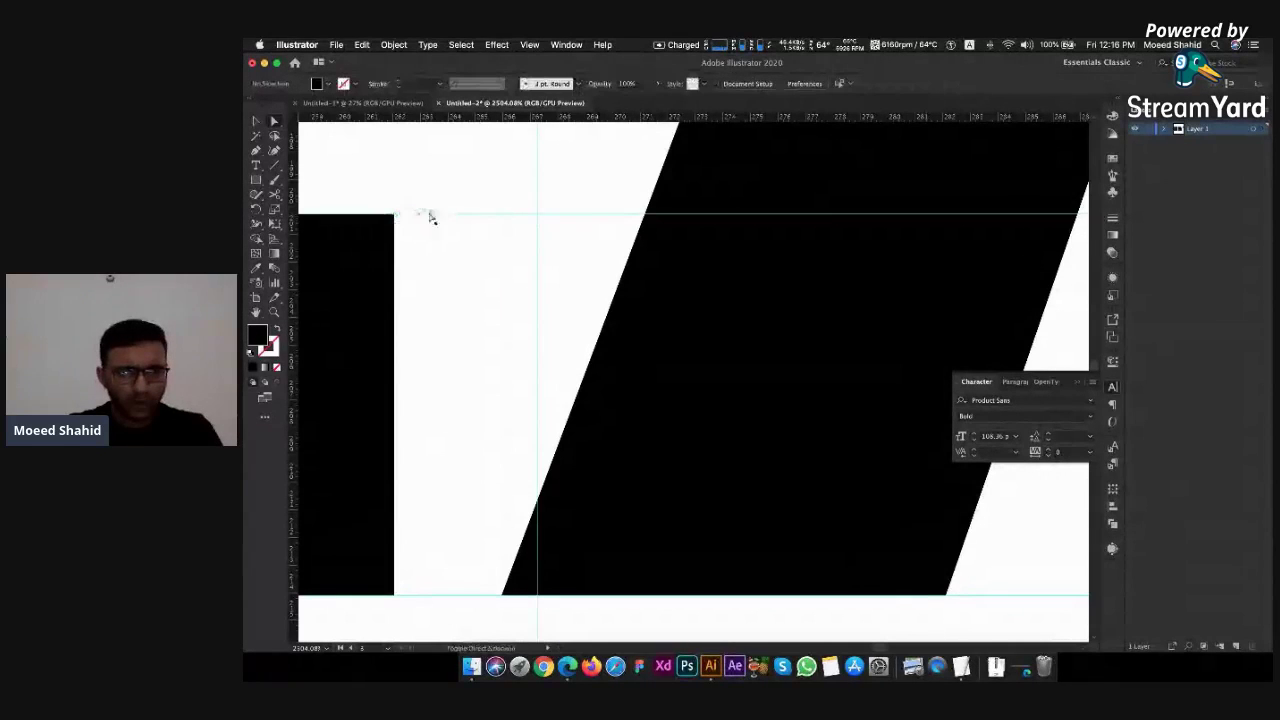
pyautogui.click(394, 217)
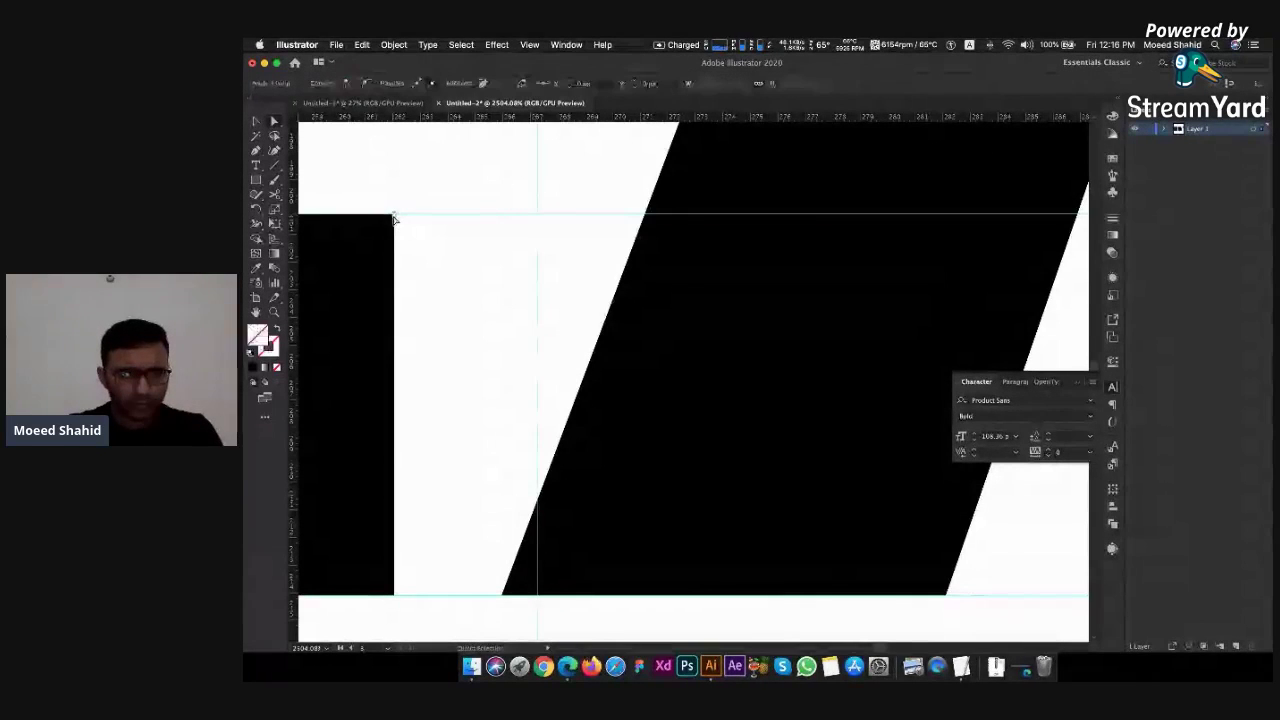
pyautogui.moveTo(394, 219); pyautogui.dragTo(395, 217)
pyautogui.click(480, 190)
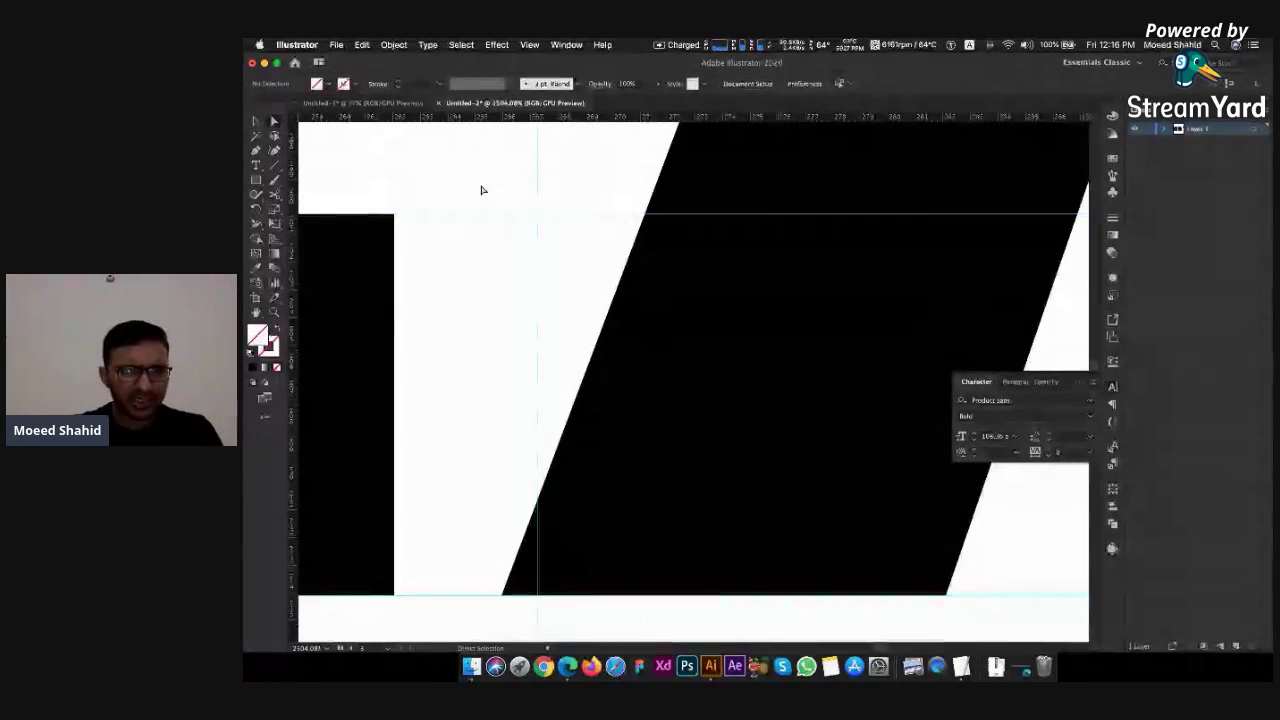
pyautogui.rightClick(472, 246)
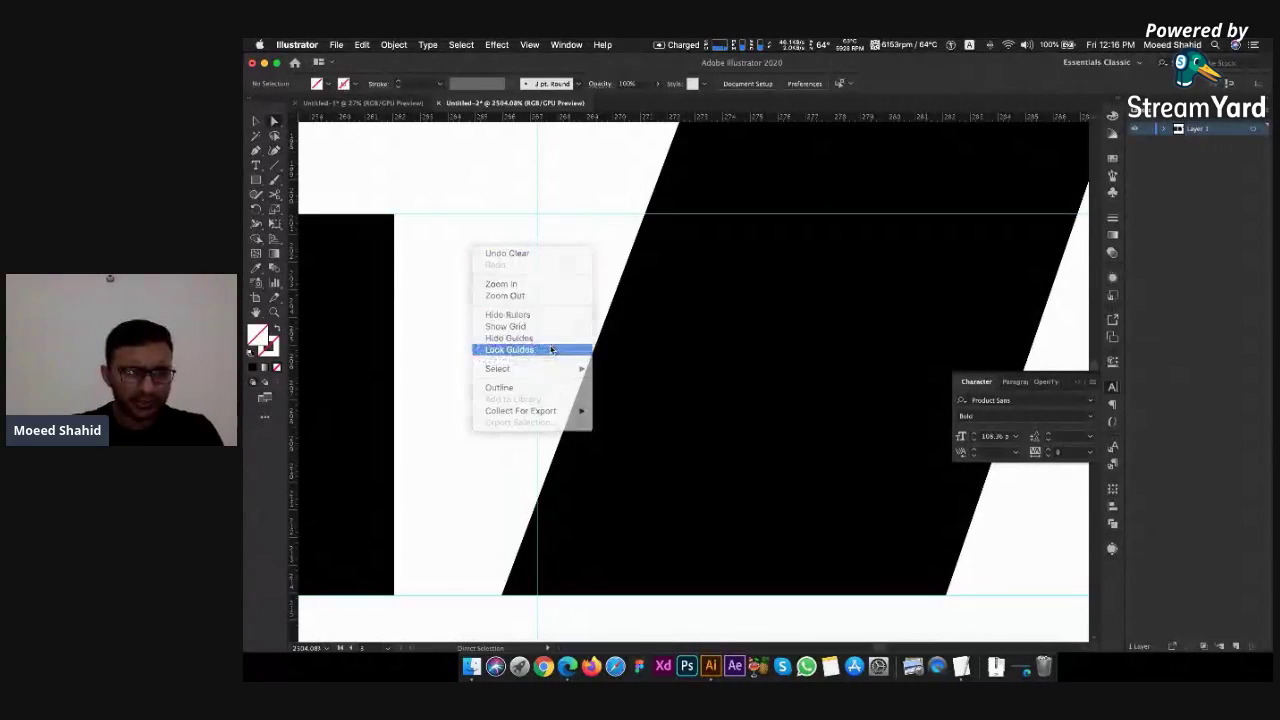
pyautogui.click(520, 346)
# Move the upper-right corner point of the L's foot to the guide crossing, slanting its end parallel to the A, and hide the guides
pyautogui.click(375, 253)
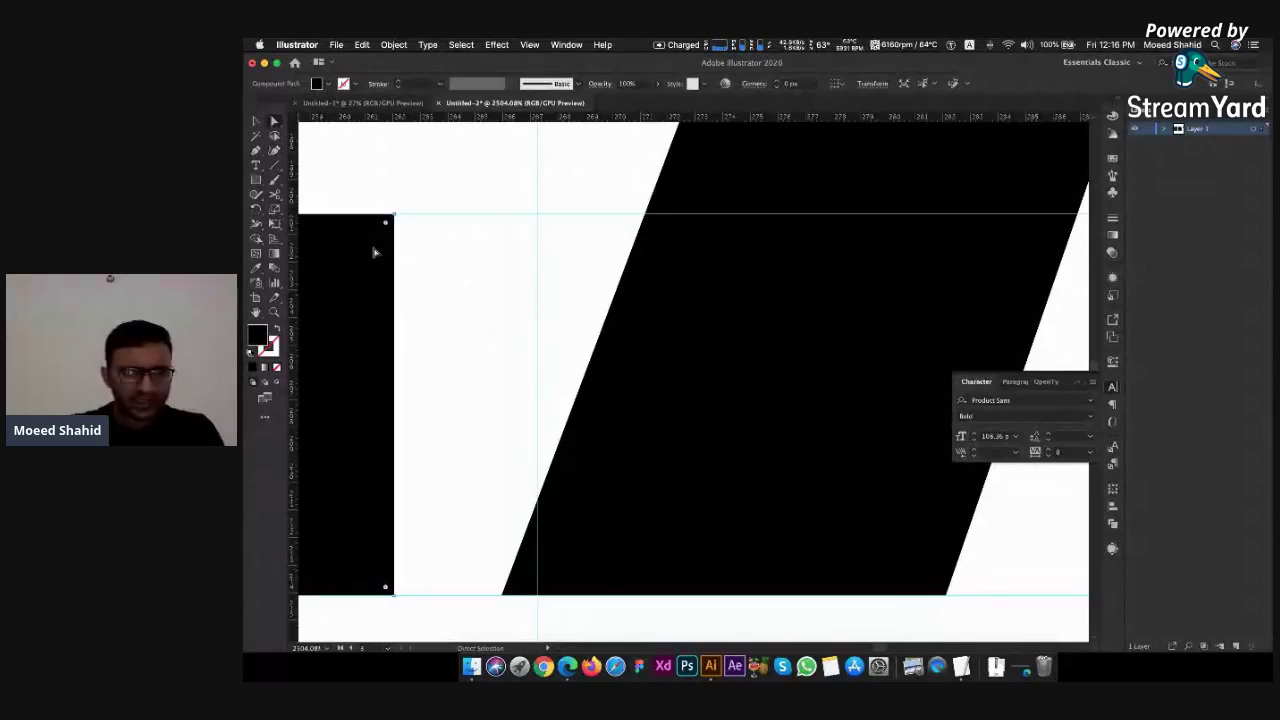
pyautogui.moveTo(396, 216); pyautogui.dragTo(503, 214)
pyautogui.press('super+z')
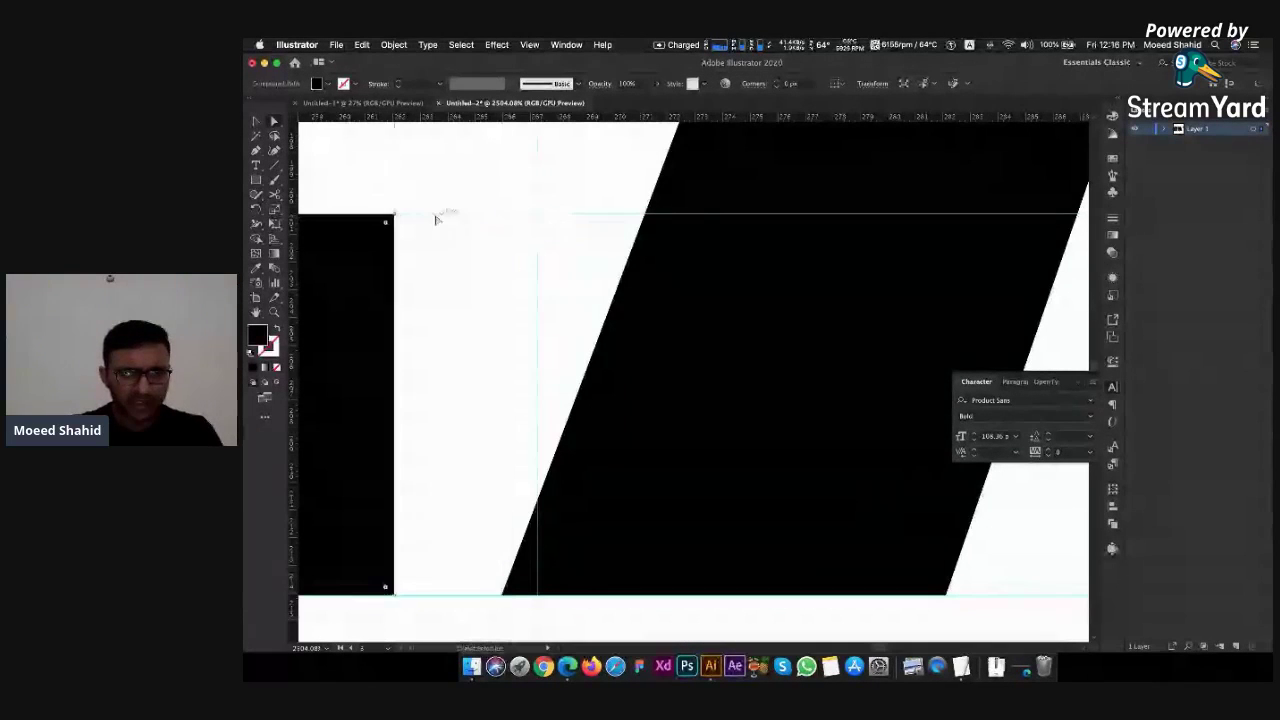
pyautogui.moveTo(394, 220); pyautogui.dragTo(536, 217)
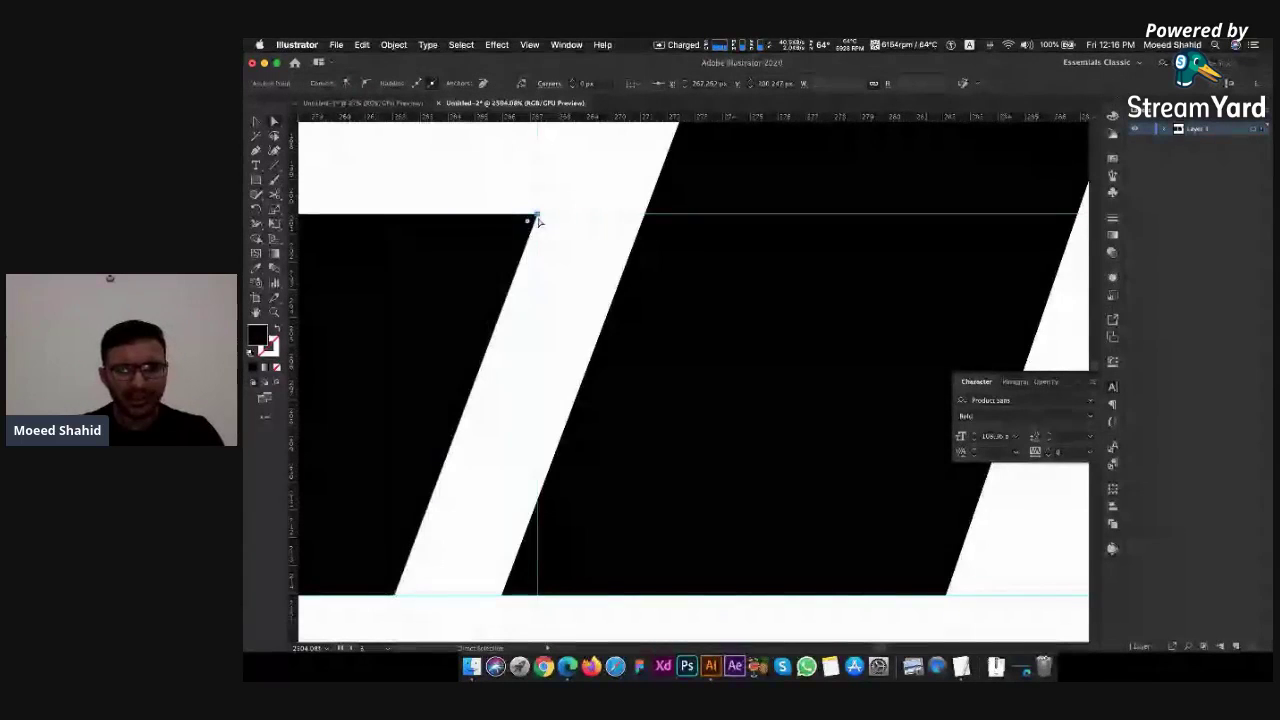
pyautogui.press('v')
pyautogui.click(609, 168)
pyautogui.scroll(-5, 609, 168)
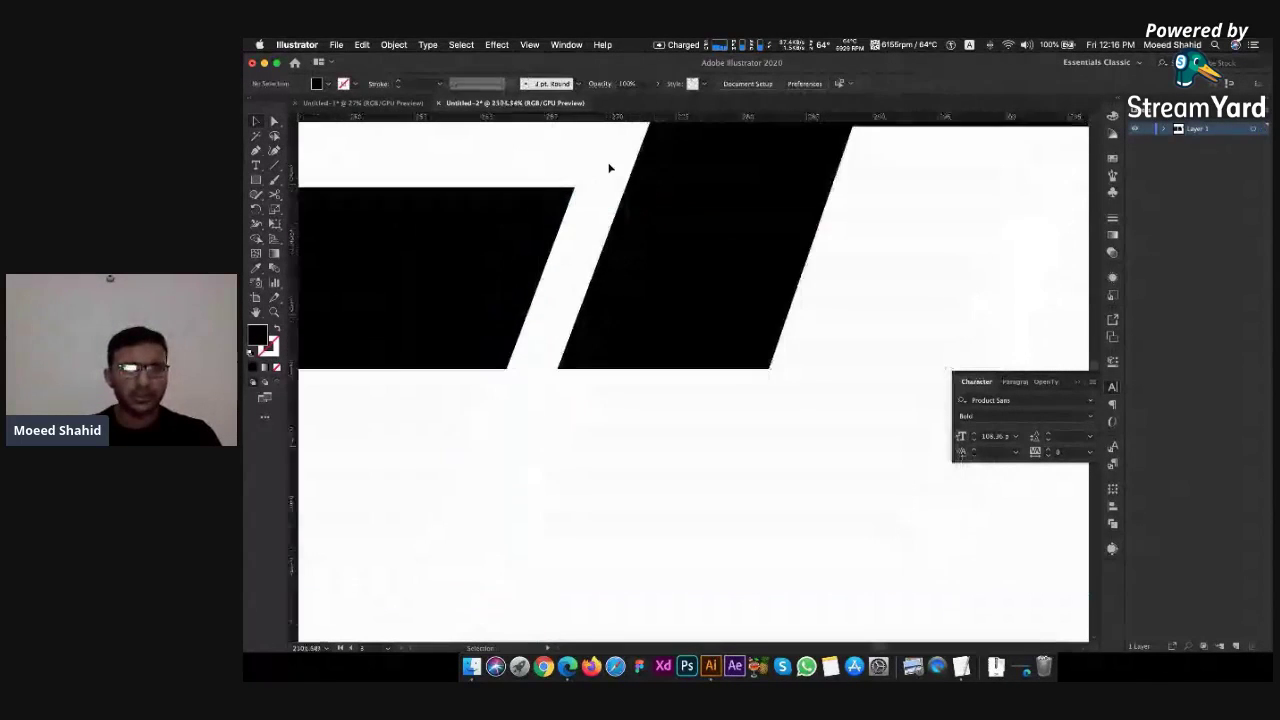
# Compare the slanted L foot in the lower LAVA with the unmodified LAVA above, with the guides shown
pyautogui.scroll(-5, 609, 168)
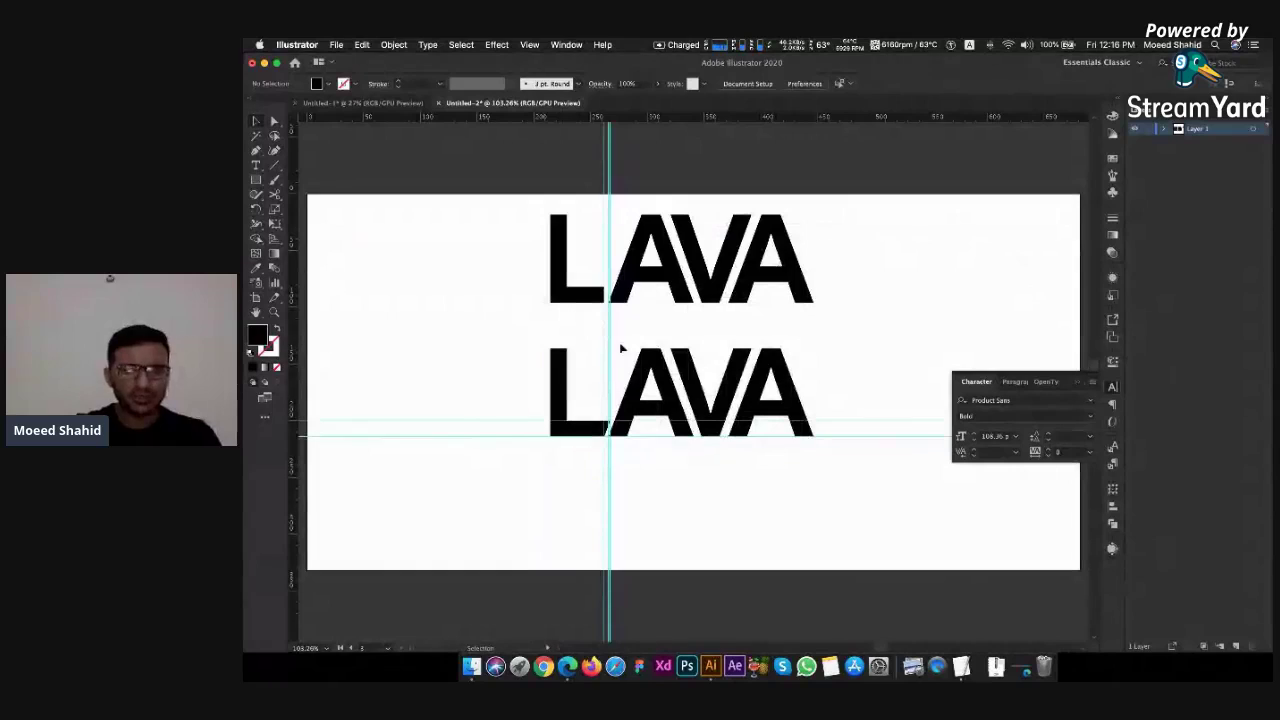
pyautogui.scroll(1, 620, 348)
pyautogui.scroll(3, 620, 348)
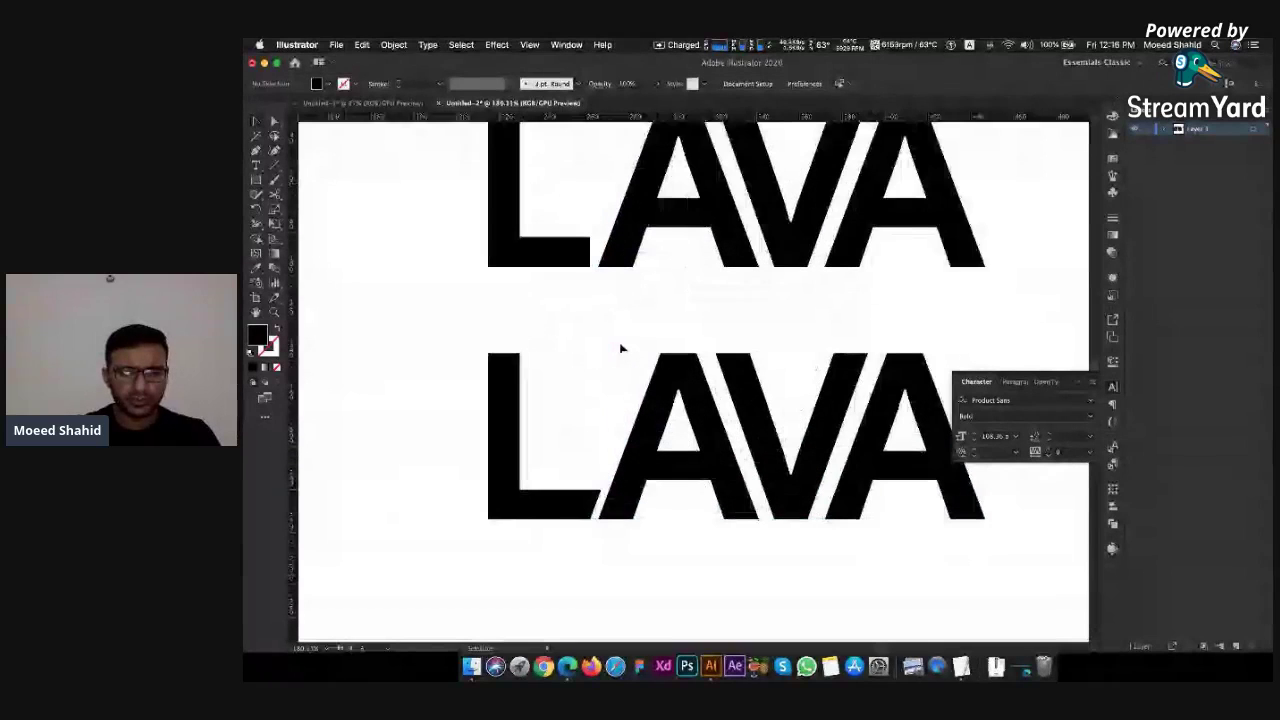
pyautogui.click(689, 337)
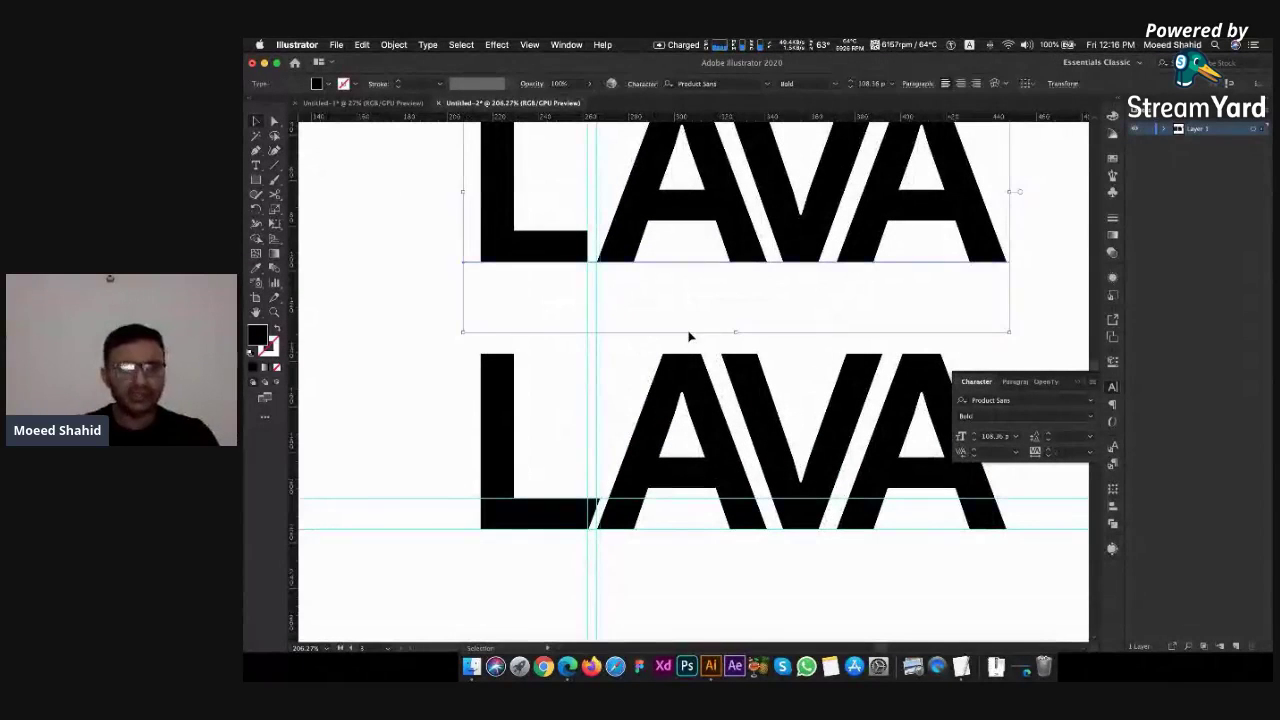
pyautogui.click(409, 411)
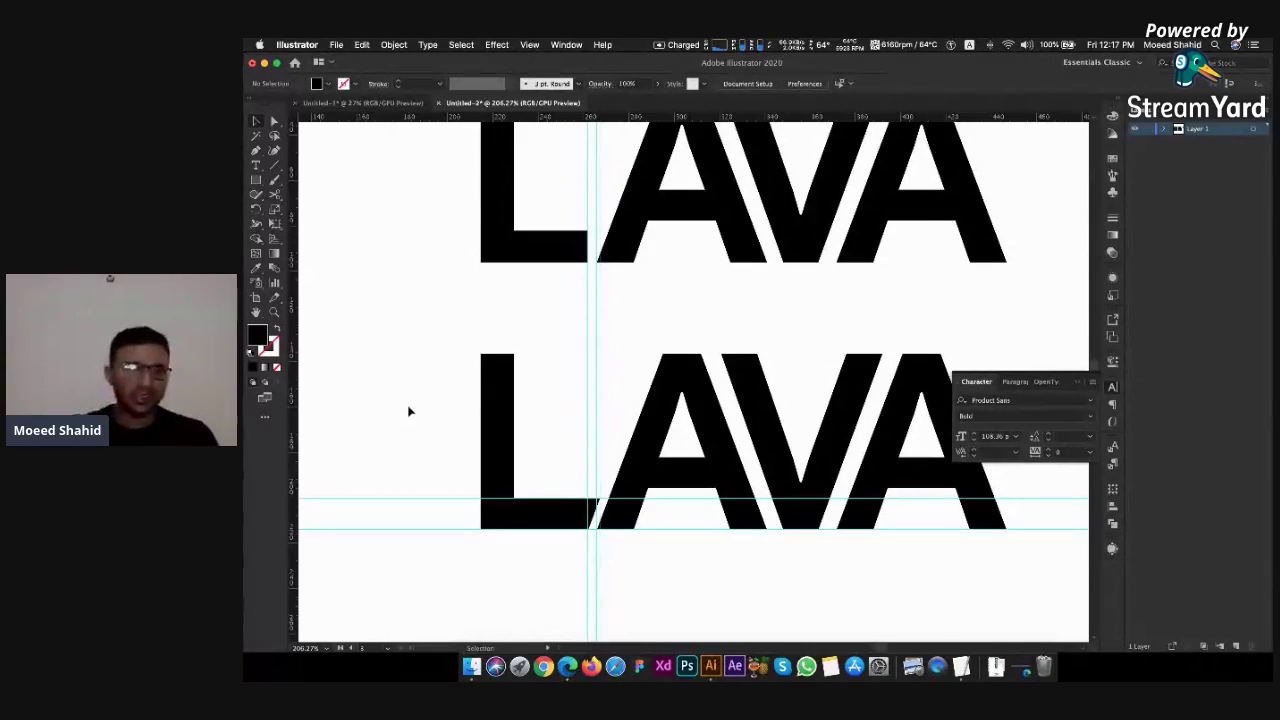
pyautogui.scroll(3, 408, 411)
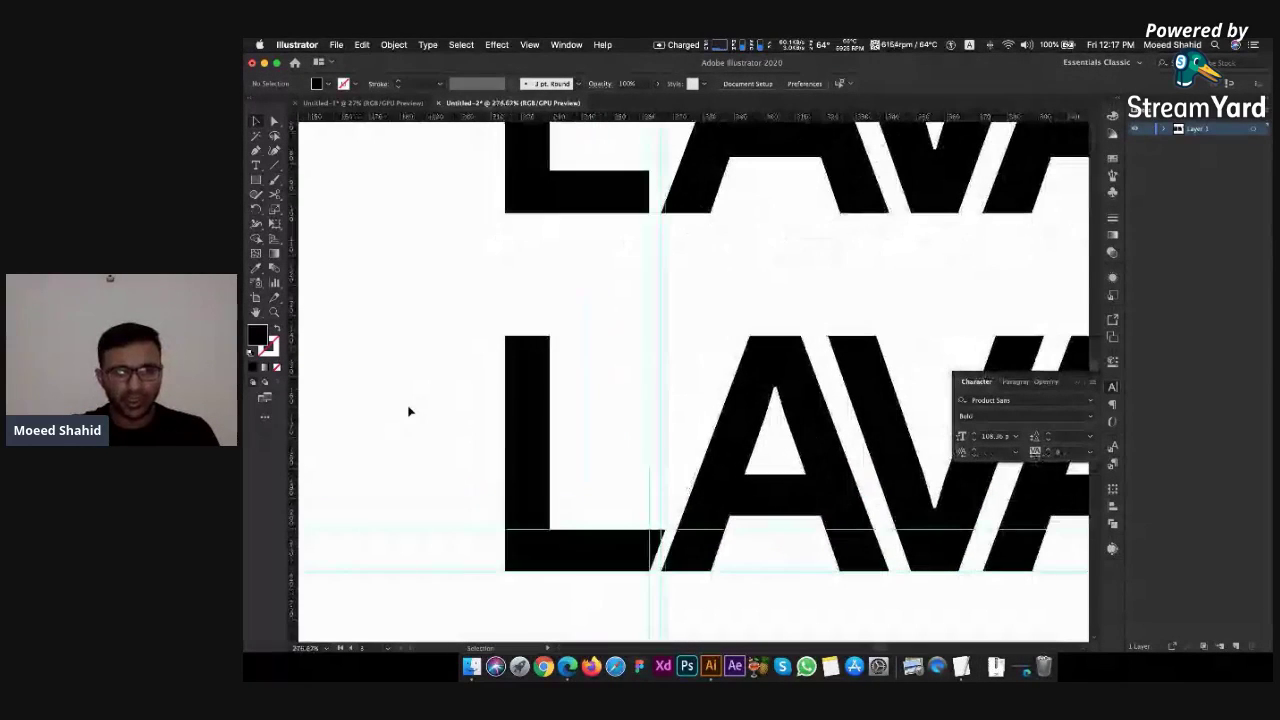
# Thicken the lower LAVA's first A crossbar with a black rectangle about 36 by 6 px, its bottom edge on the L foot's top guide
pyautogui.click(735, 515)
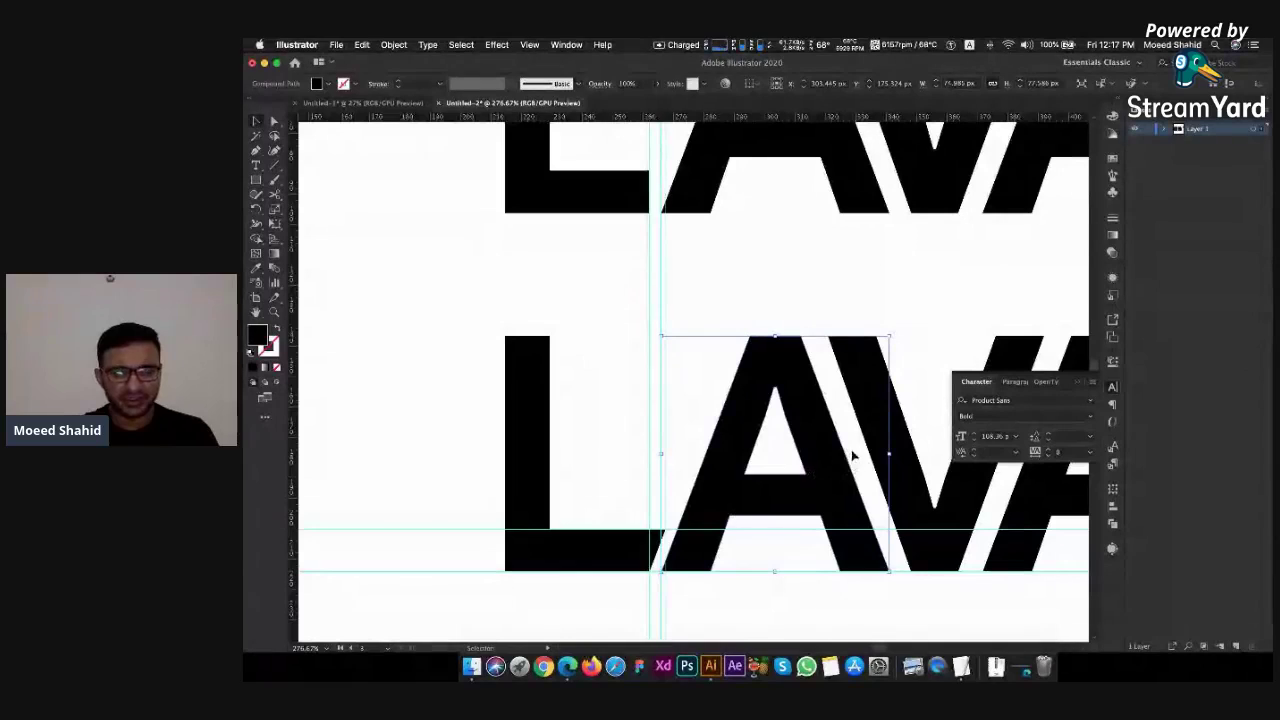
pyautogui.scroll(3, 815, 482)
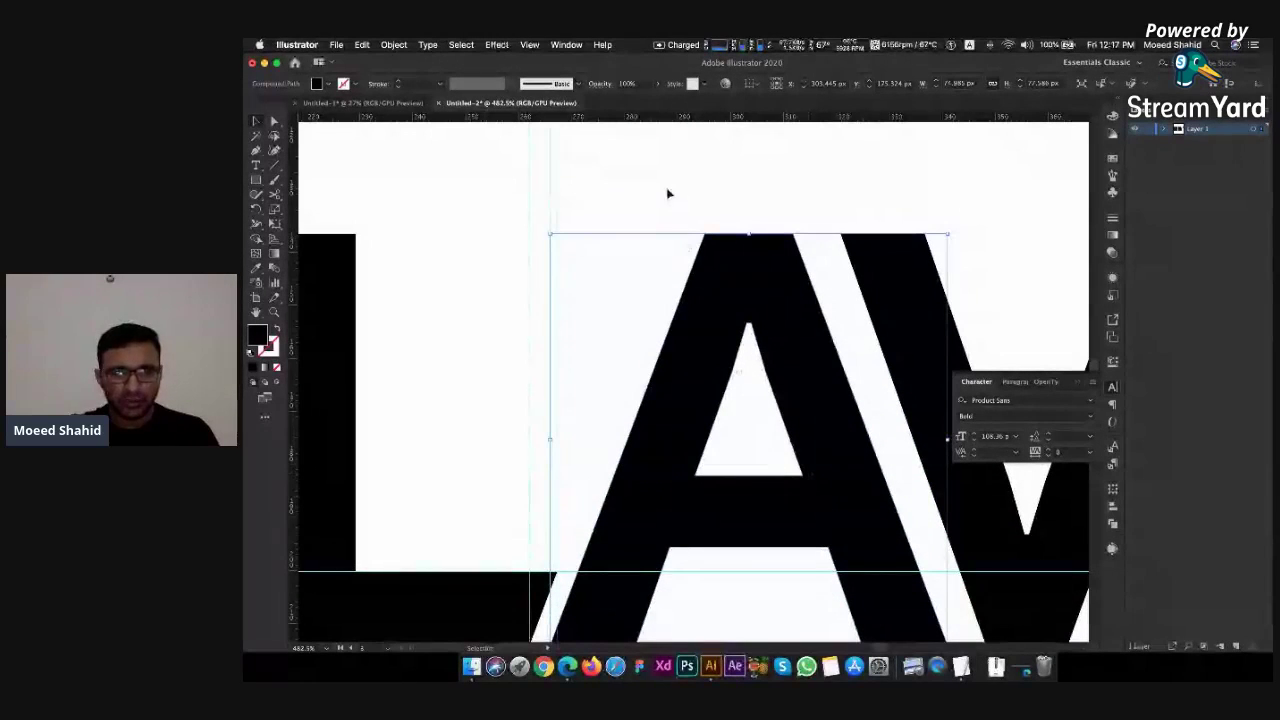
pyautogui.click(256, 179)
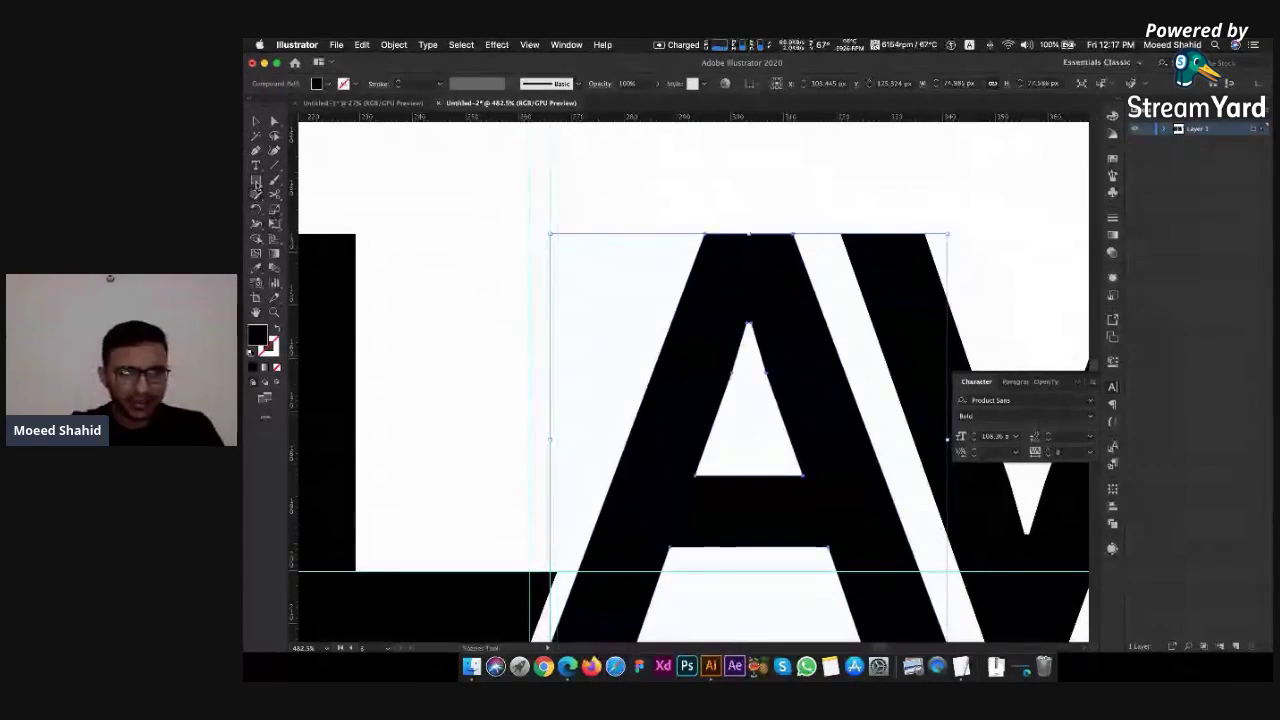
pyautogui.hotkey('ctrl', 'shift', 'a')
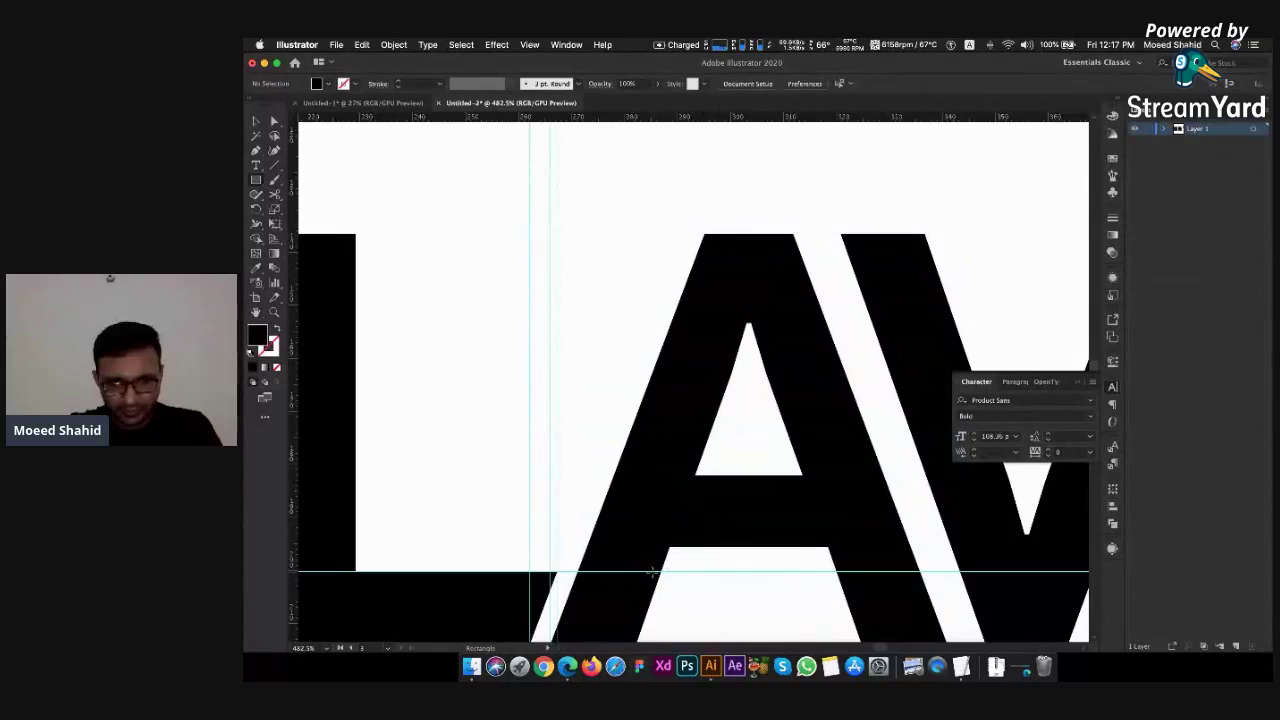
pyautogui.moveTo(652, 572); pyautogui.dragTo(841, 540)
pyautogui.press('v')
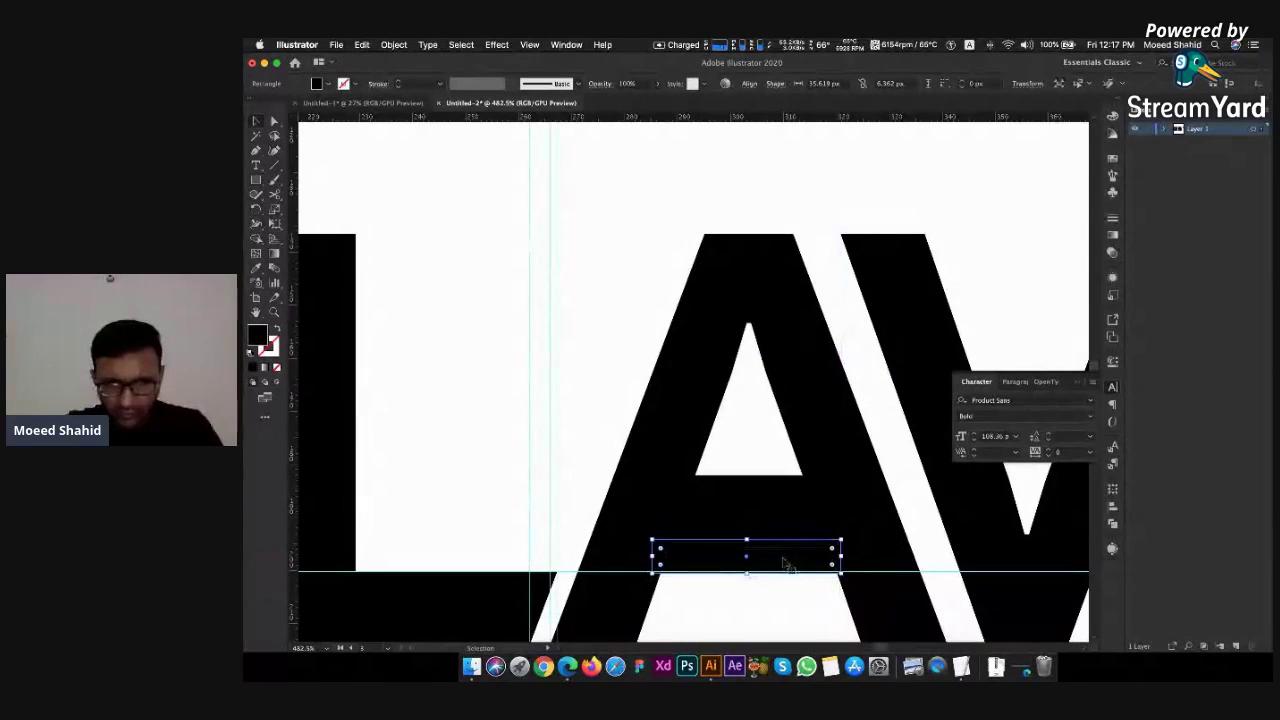
pyautogui.scroll(3, 784, 563)
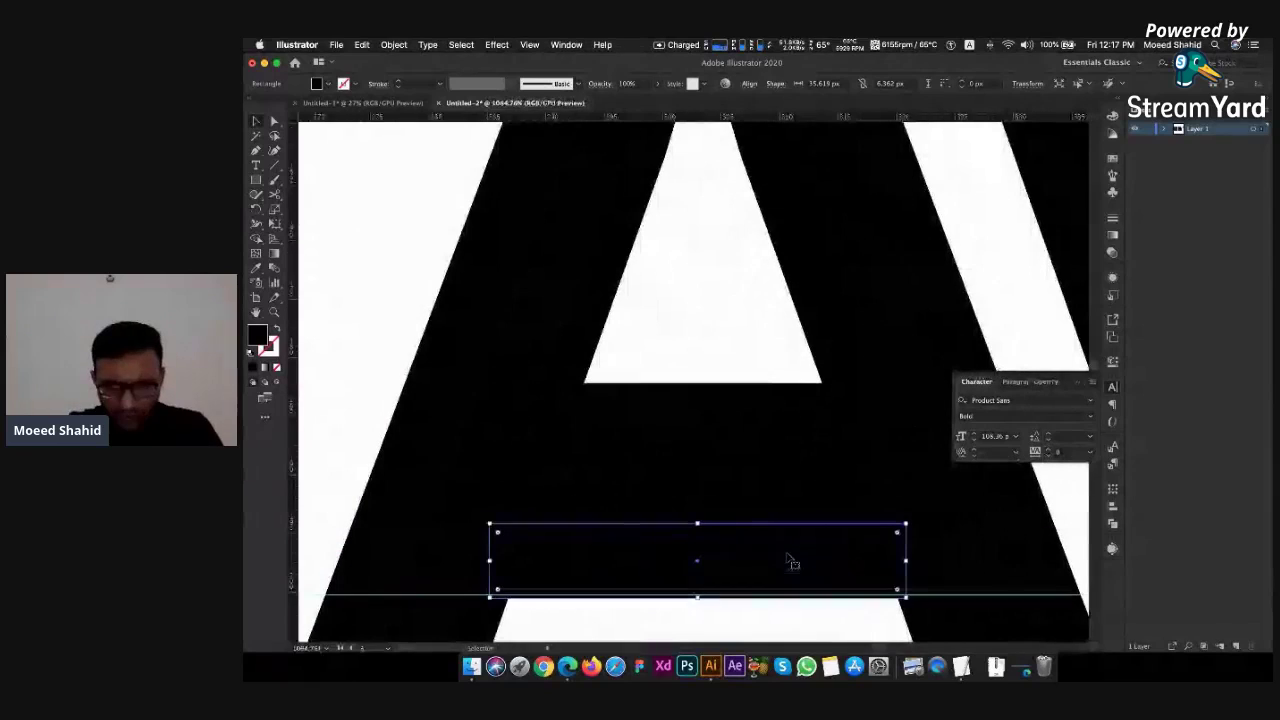
pyautogui.moveTo(763, 557); pyautogui.dragTo(763, 551)
pyautogui.scroll(-3, 764, 560)
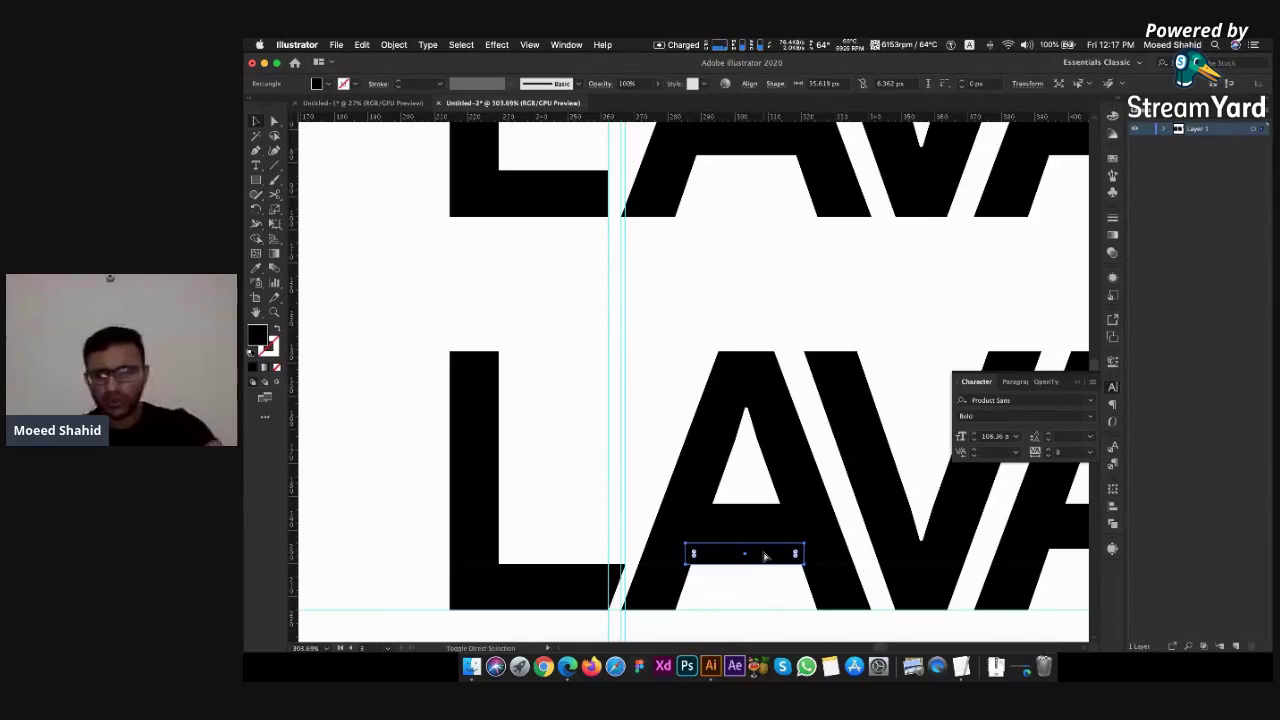
# Duplicate the crossbar rectangle and shift the copy horizontally onto the crossbar of the lower LAVA's second A
pyautogui.hotkey('shift', 'Right')
pyautogui.hotkey('shift', 'Right')
pyautogui.hotkey('shift', 'Right')
pyautogui.hotkey('shift', 'Right')
pyautogui.hotkey('shift', 'Right')
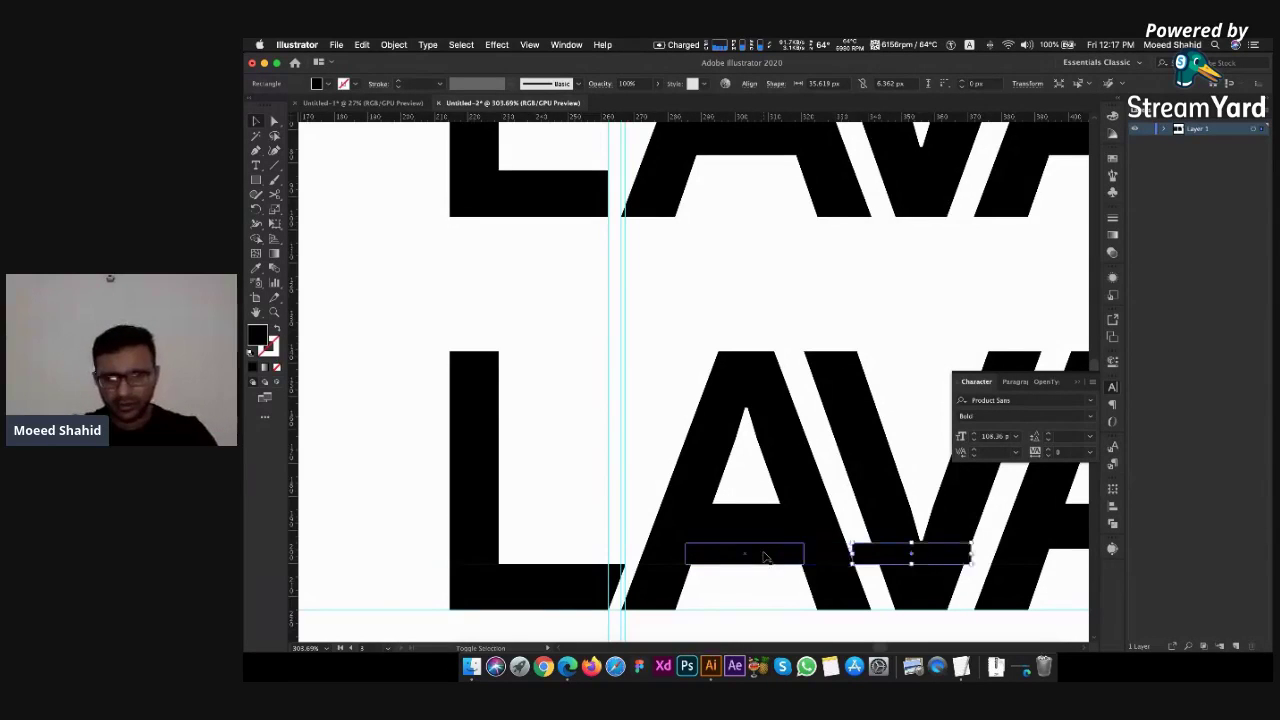
pyautogui.hotkey('shift', 'Right')
pyautogui.hscroll(3, 764, 557)
pyautogui.hotkey('shift', 'Right')
pyautogui.hotkey('shift', 'Right')
pyautogui.hotkey('shift', 'Right')
pyautogui.hotkey('shift', 'Right')
pyautogui.hotkey('shift', 'Right')
pyautogui.hotkey('shift', 'Right')
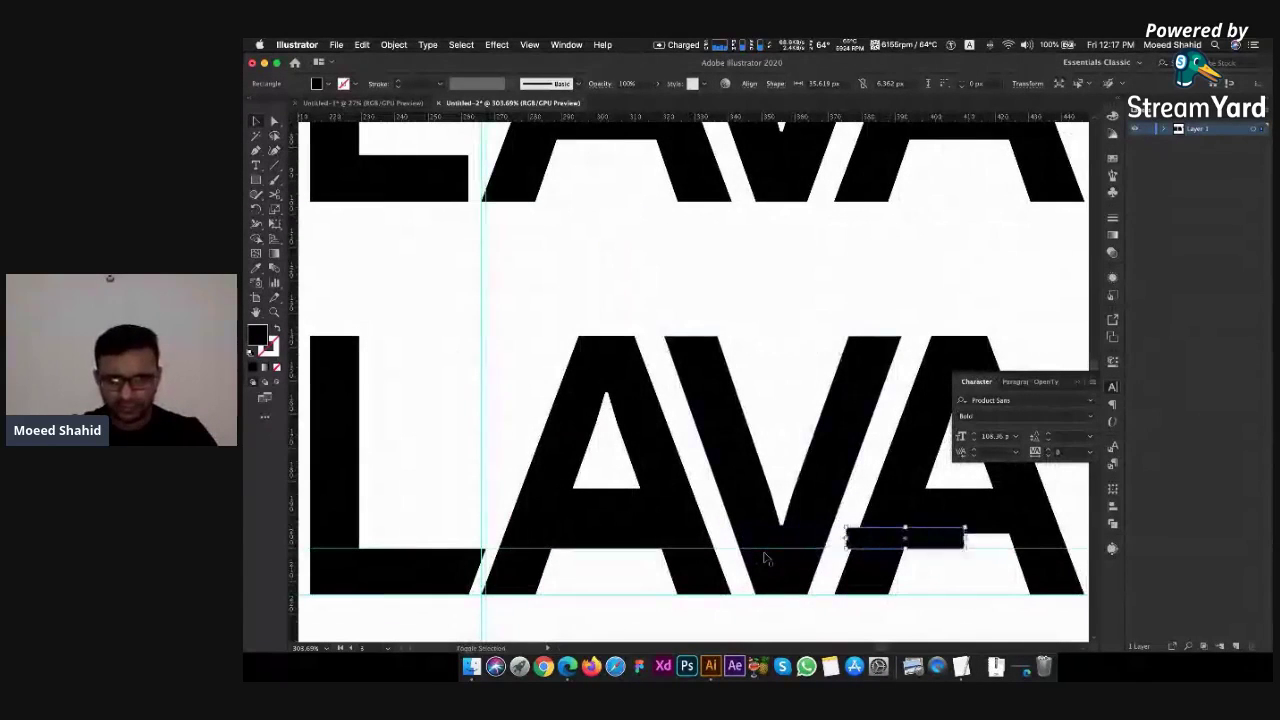
pyautogui.hotkey('shift', 'Left')
pyautogui.hotkey('shift', 'Left')
pyautogui.press('Right')
pyautogui.press('Right')
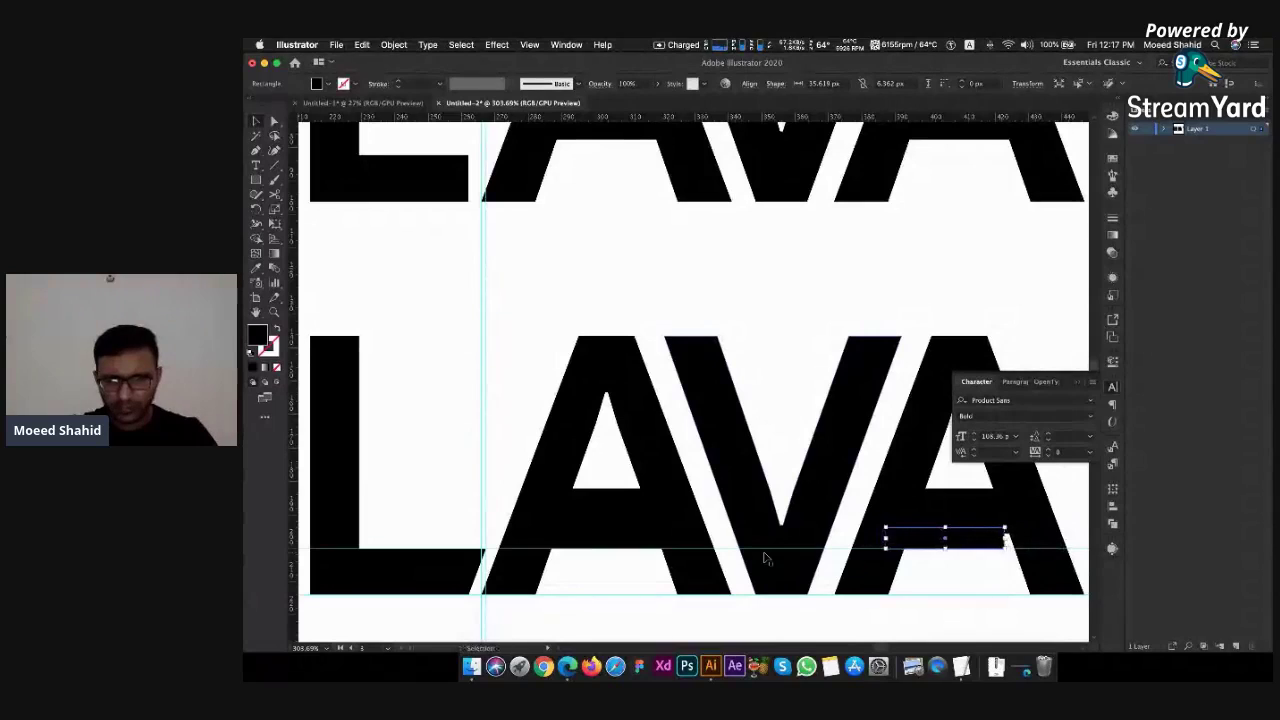
pyautogui.press('Left')
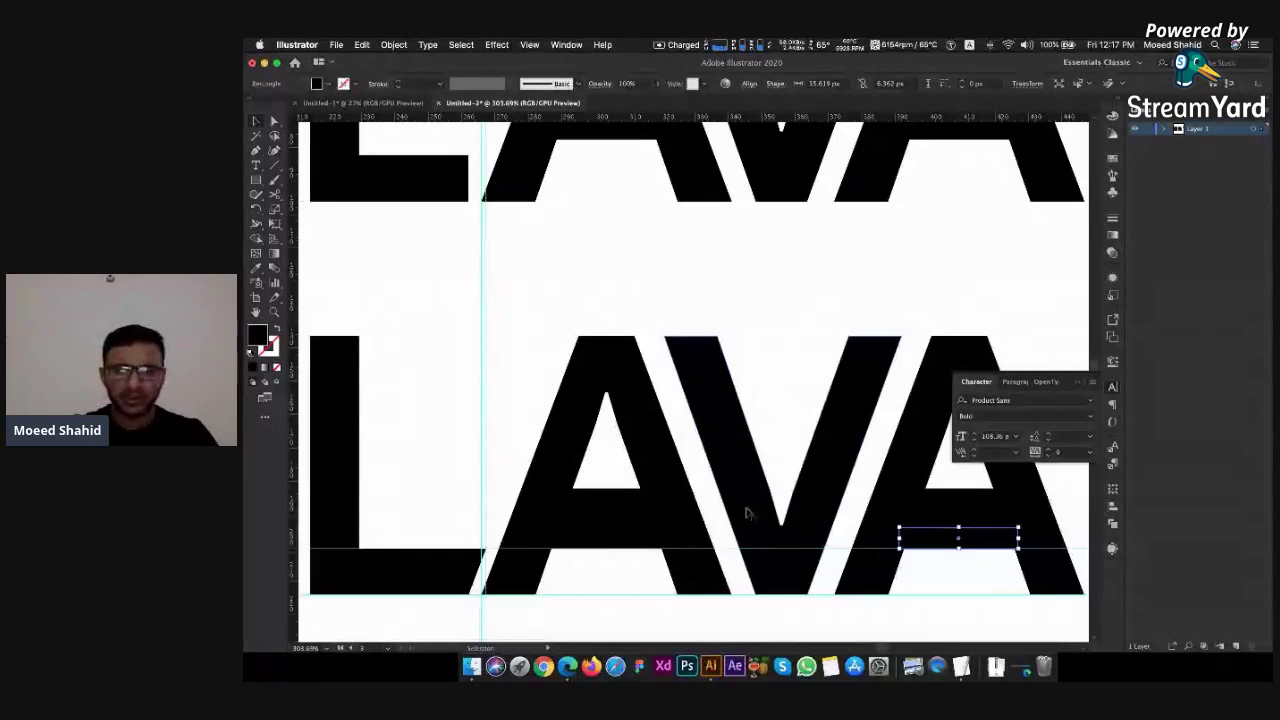
# Compare the lower LAVA with its thickened crossbars against the original LAVA above it
pyautogui.click(842, 233)
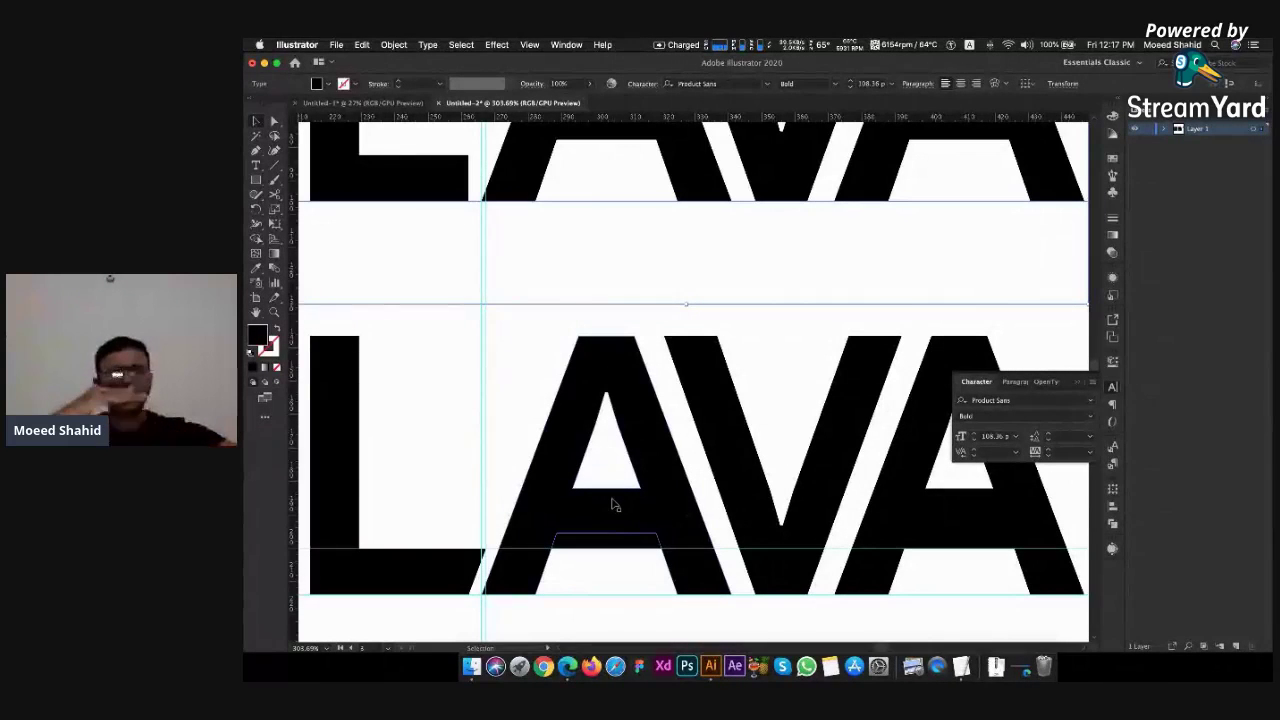
pyautogui.keyDown('alt'); pyautogui.scroll(-5, 612, 507); pyautogui.keyUp('alt')
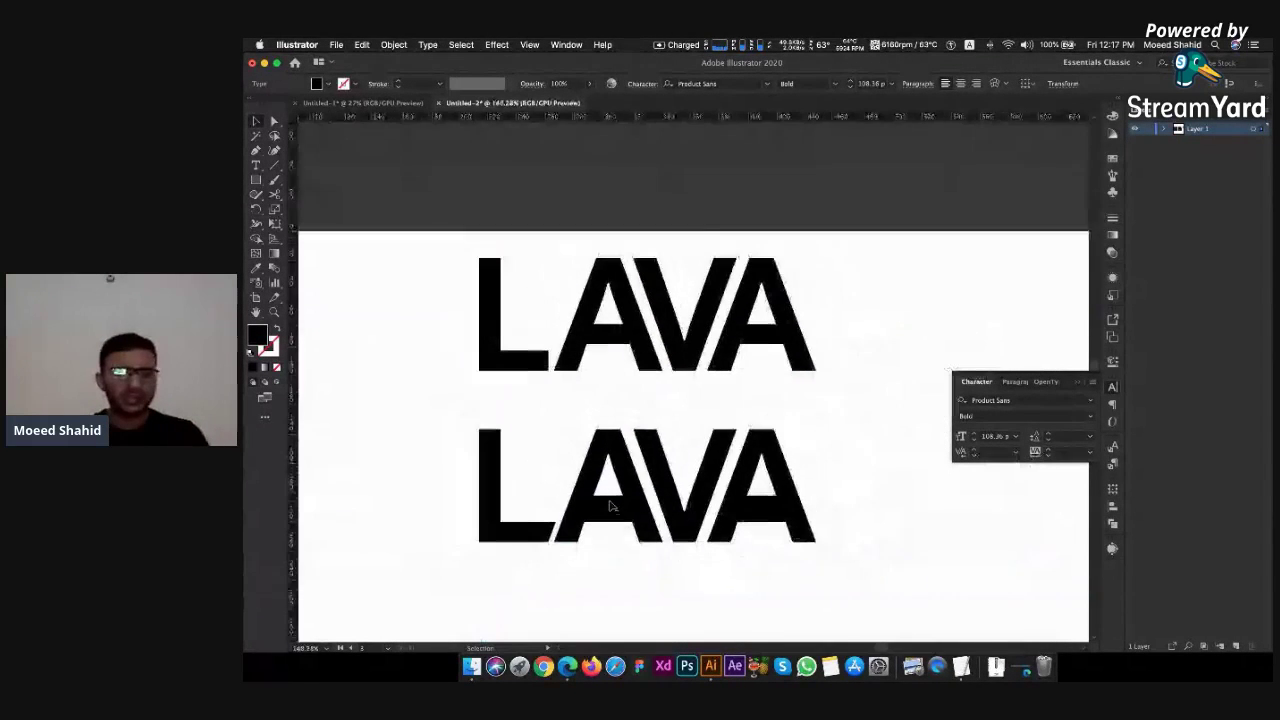
pyautogui.keyDown('alt'); pyautogui.scroll(5, 600, 492); pyautogui.keyUp('alt')
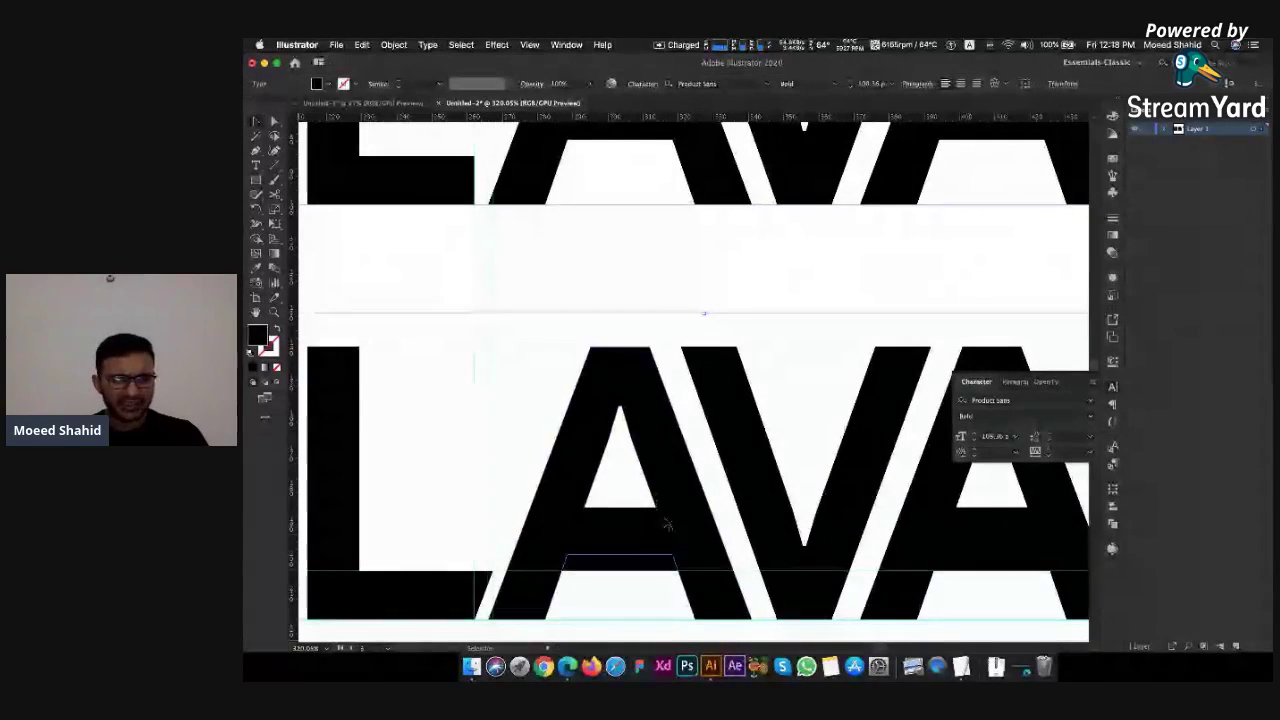
pyautogui.keyDown('alt'); pyautogui.scroll(-7, 1035, 500); pyautogui.keyUp('alt')
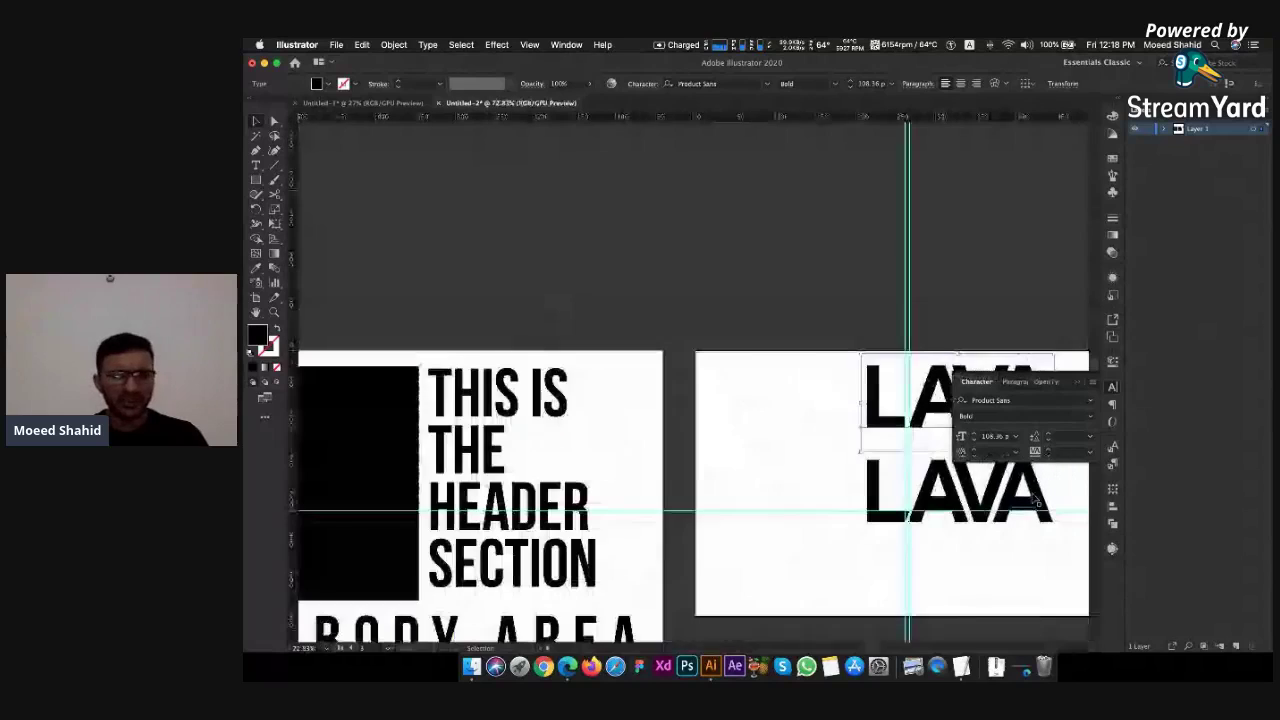
pyautogui.click(994, 544)
pyautogui.hscroll(5, 994, 544)
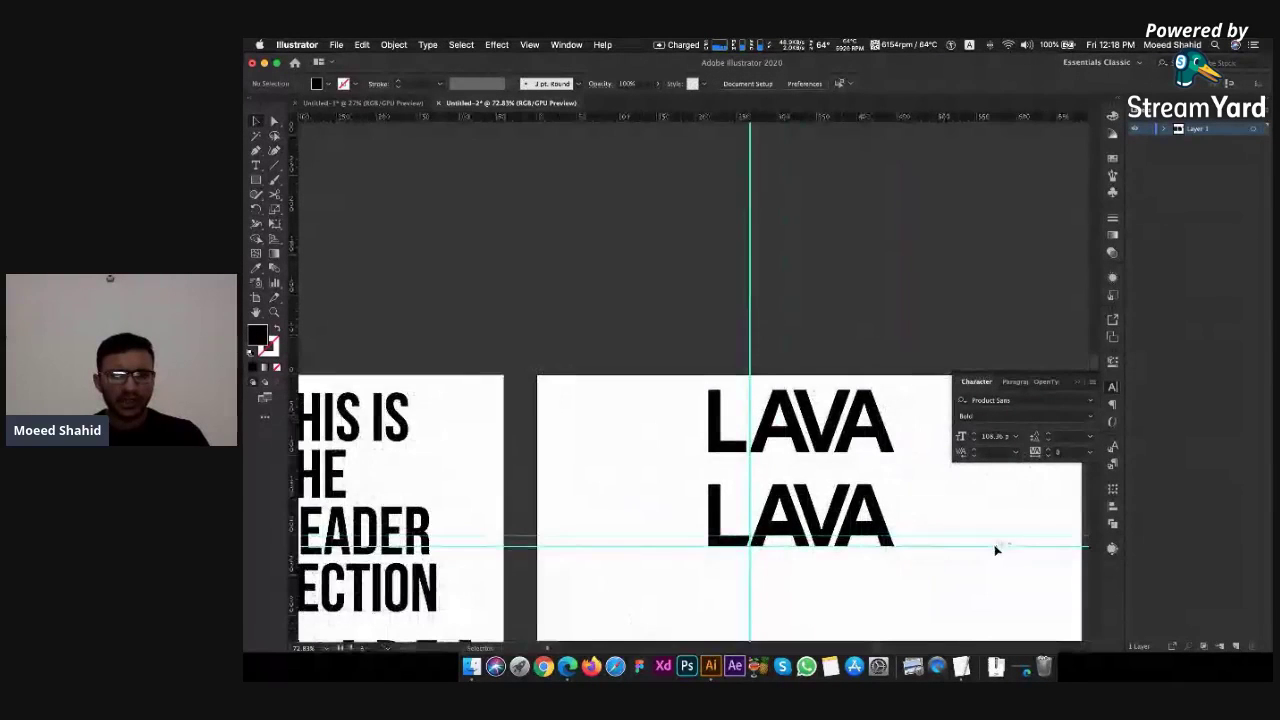
pyautogui.keyDown('alt'); pyautogui.scroll(5, 843, 570); pyautogui.keyUp('alt')
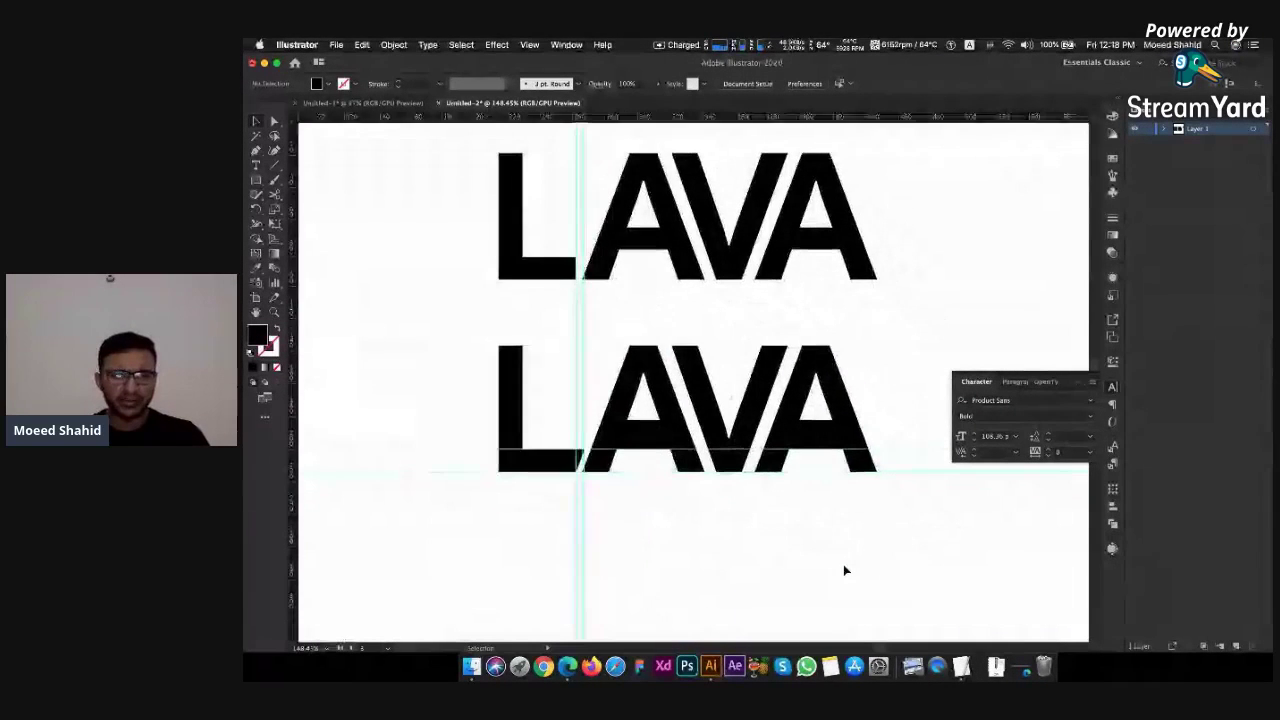
pyautogui.scroll(2, 843, 570)
pyautogui.hscroll(2, 843, 570)
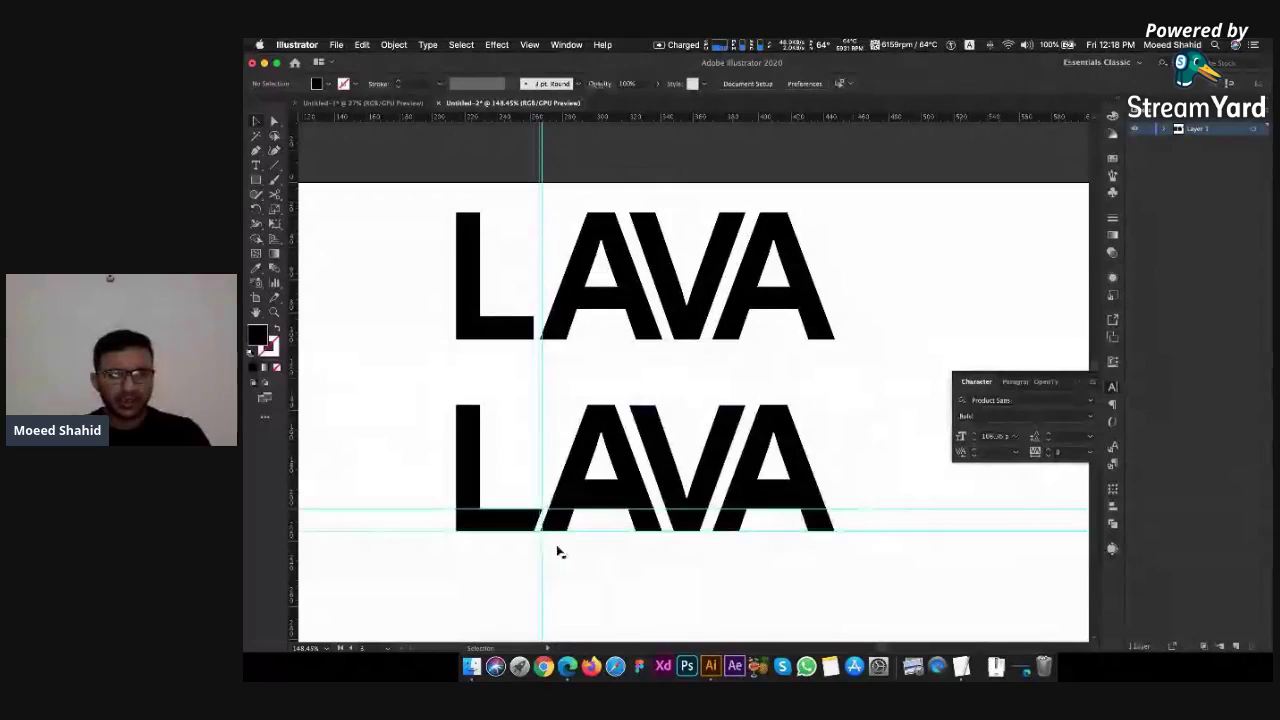
# Delete both crossbar rectangles from the lower LAVA and close the floating Character panel
pyautogui.moveTo(570, 498)
pyautogui.mouseDown()
pyautogui.moveTo(630, 512)
pyautogui.moveTo(802, 512)
pyautogui.mouseUp()
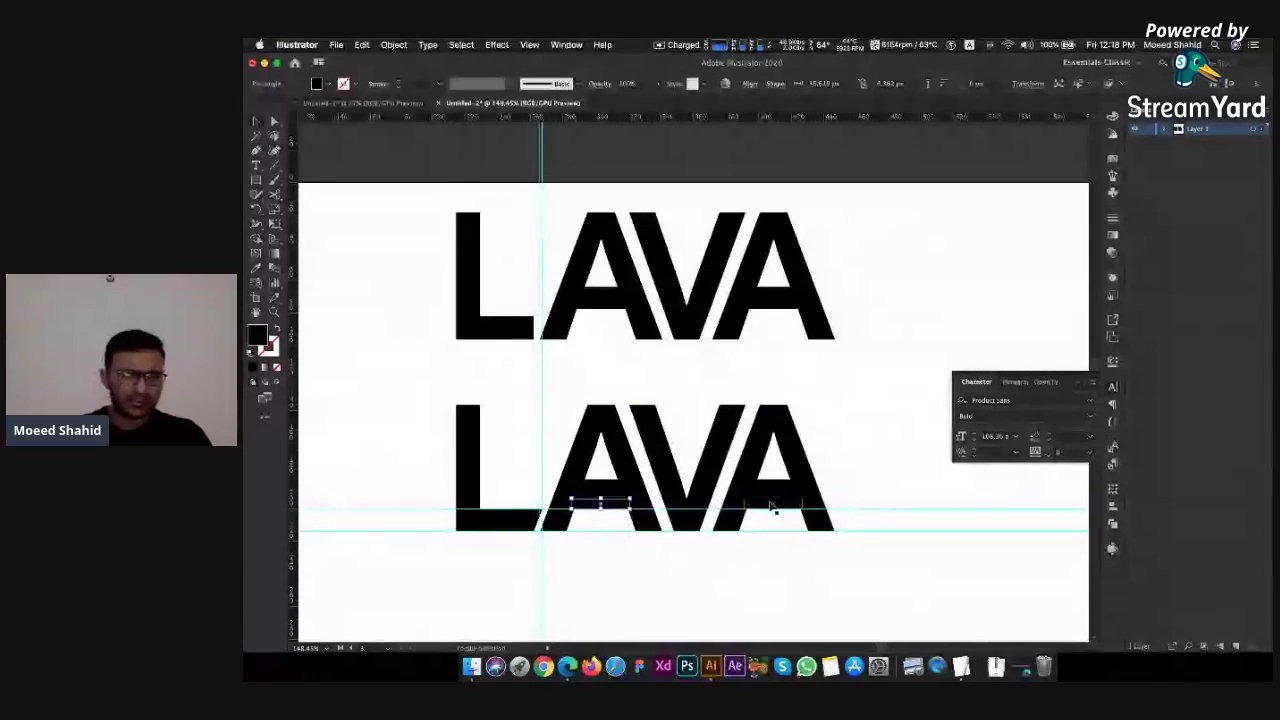
pyautogui.press('Delete')
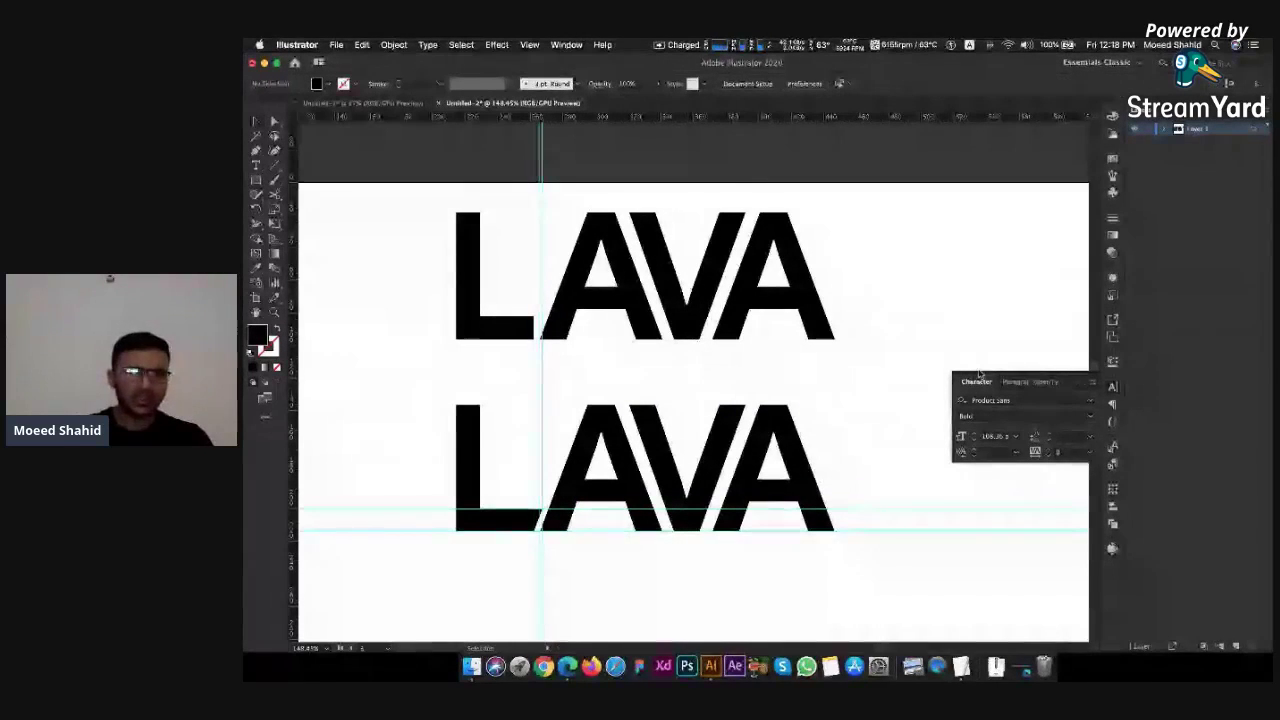
pyautogui.click(1073, 381)
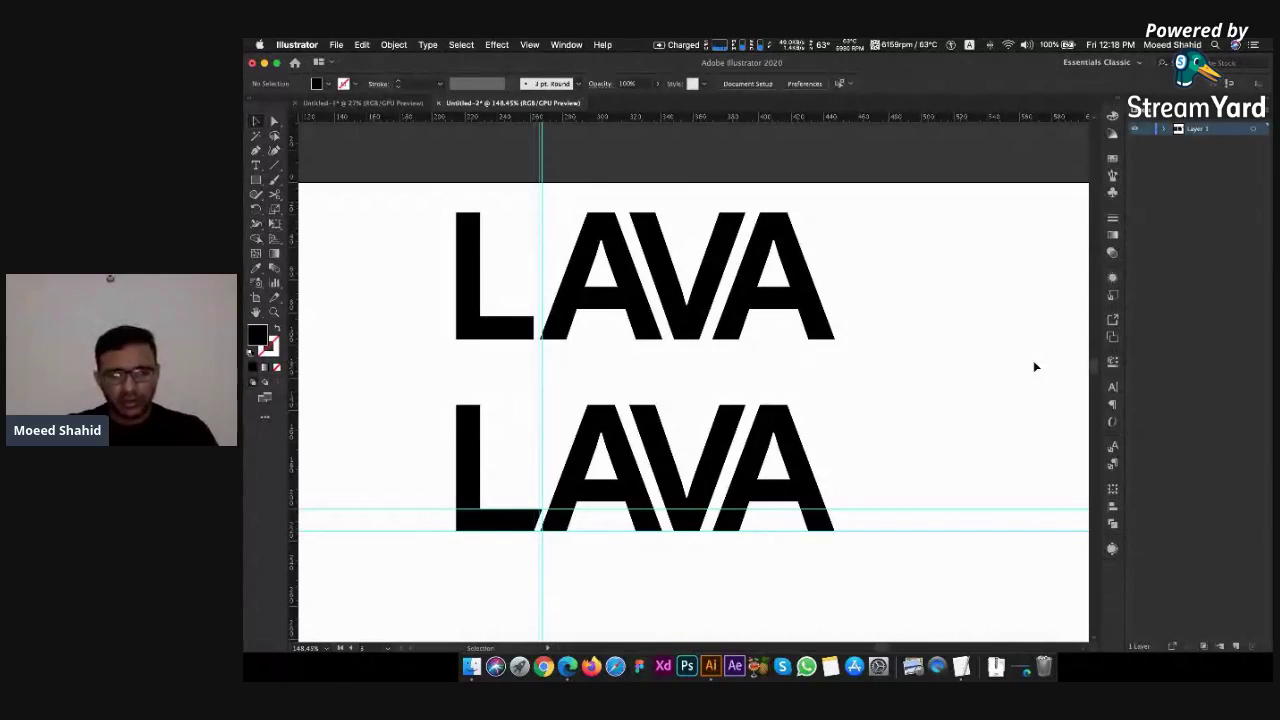
# Add a new point text reading LAVA to the right of the upper word
pyautogui.hscroll(3, 1033, 360)
pyautogui.click(645, 318)
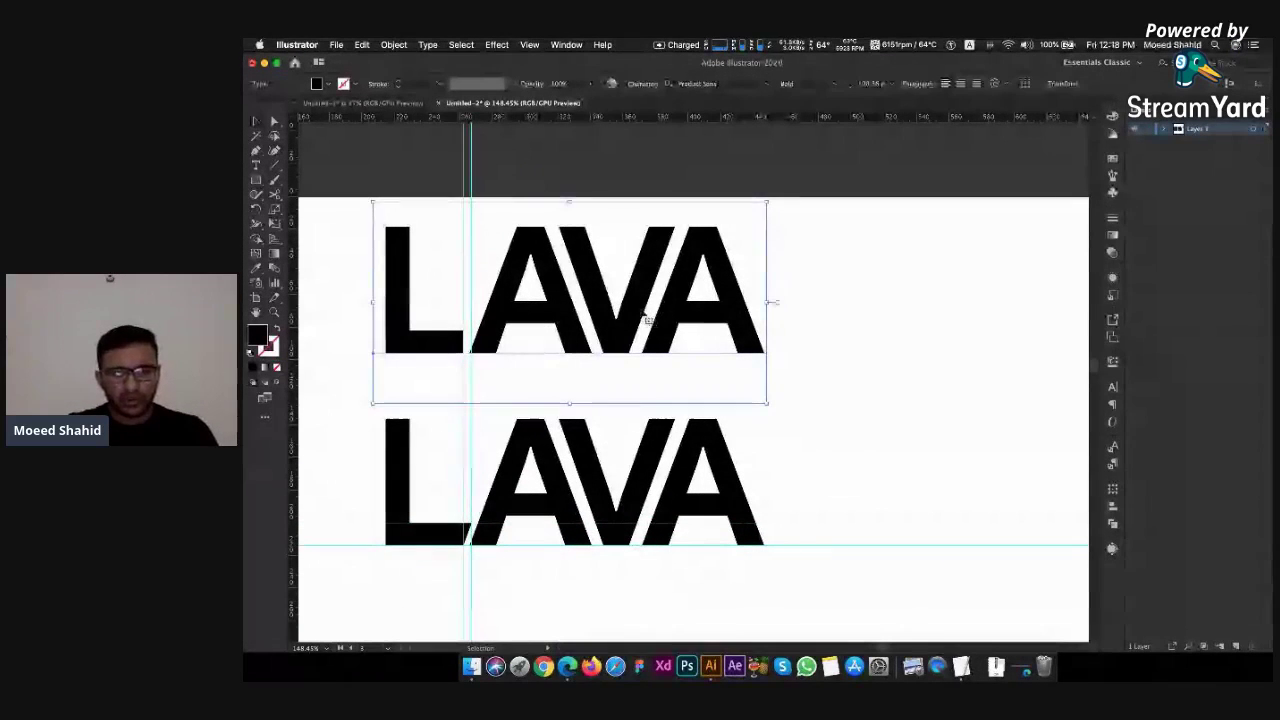
pyautogui.moveTo(643, 300)
pyautogui.mouseDown()
pyautogui.moveTo(672, 302)
pyautogui.moveTo(645, 302)
pyautogui.mouseUp()
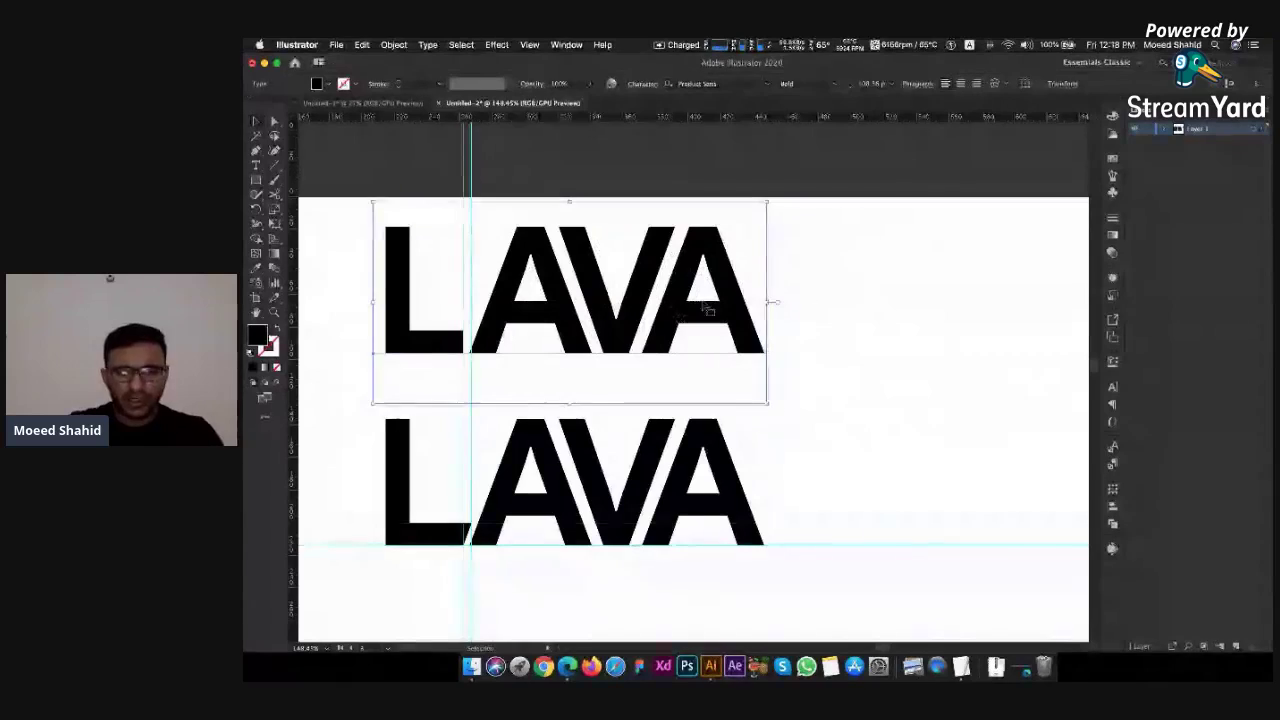
pyautogui.click(937, 294)
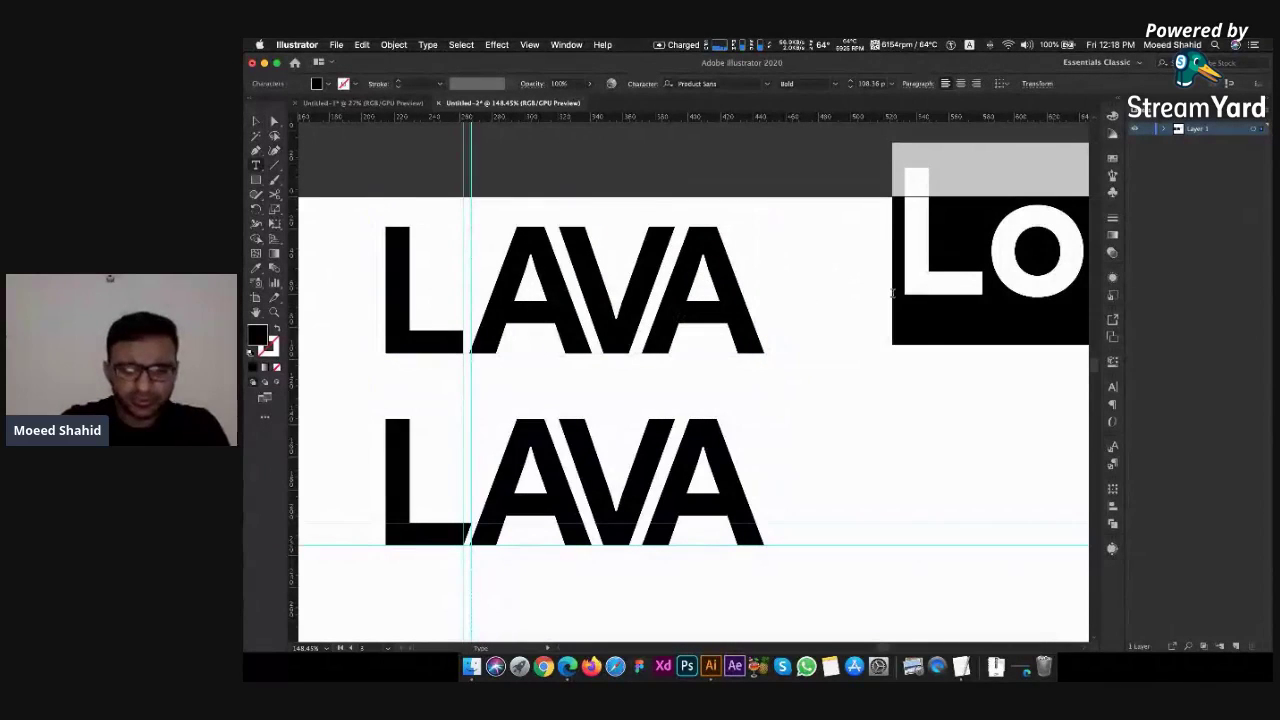
pyautogui.hscroll(5, 893, 295)
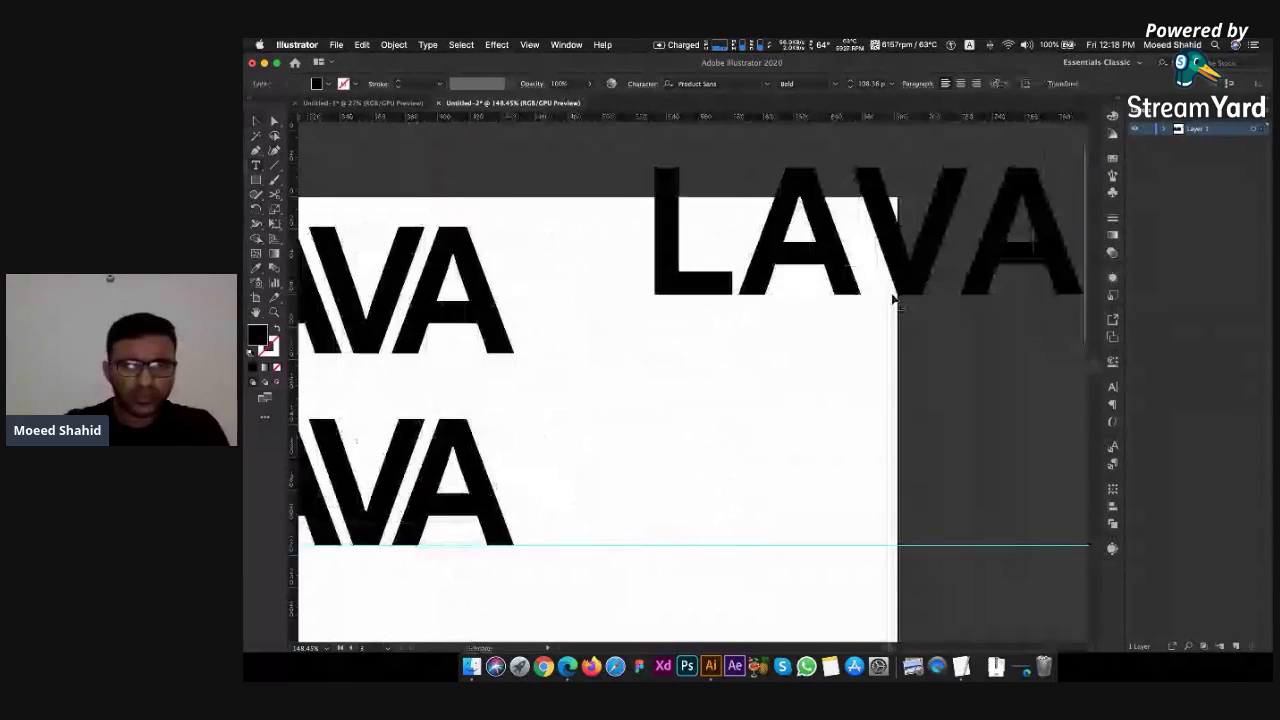
# Set the new LAVA text's font to Avenir Medium after searching the fonts for "av"
pyautogui.click(893, 298)
pyautogui.click(723, 83)
pyautogui.write('av')
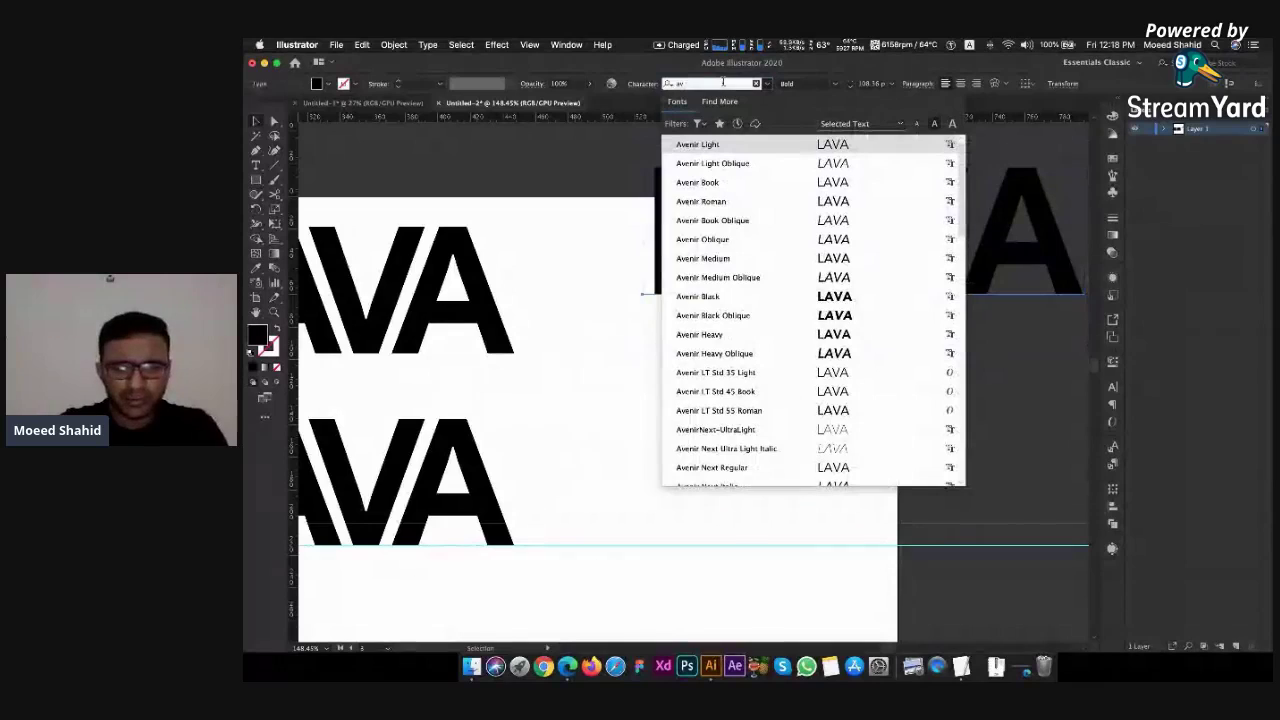
pyautogui.press('Down')
pyautogui.press('Down')
pyautogui.press('Down')
pyautogui.press('Down')
pyautogui.press('Down')
pyautogui.press('Down')
pyautogui.press('Down')
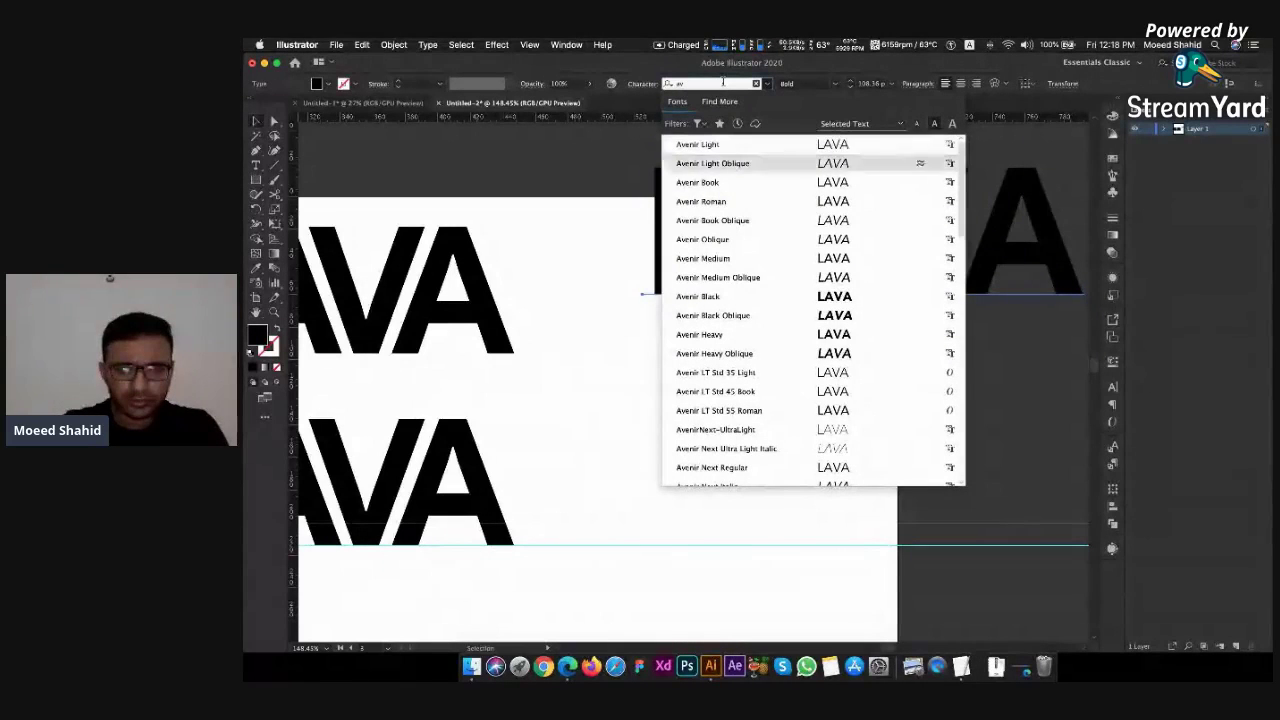
pyautogui.press('Down')
pyautogui.press('Down')
pyautogui.press('Down')
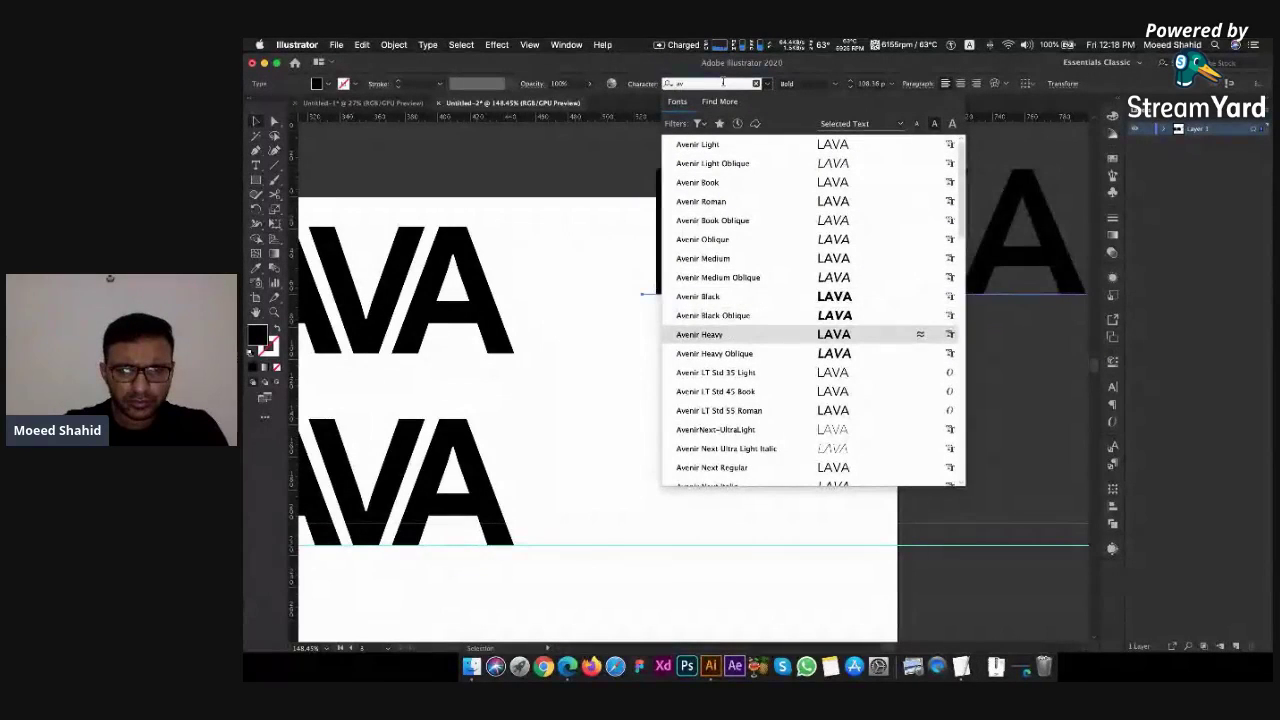
pyautogui.press('Up')
pyautogui.press('Up')
pyautogui.press('Up')
pyautogui.press('Up')
pyautogui.press('Return')
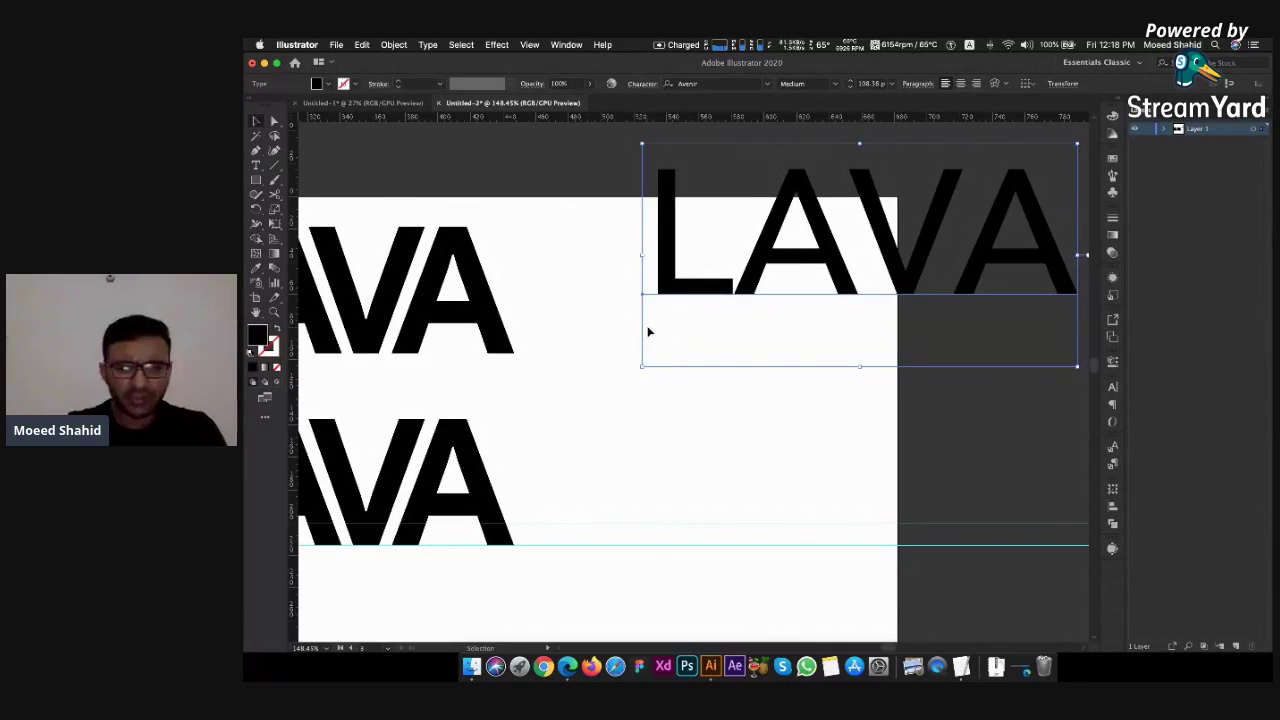
# Move the Avenir LAVA text beside the upper bold LAVA and align it with that word's baseline
pyautogui.hotkey('shift', 'Down')
pyautogui.hotkey('shift', 'Down')
pyautogui.hotkey('shift', 'Down')
pyautogui.hotkey('shift', 'Left')
pyautogui.hotkey('shift', 'Left')
pyautogui.hotkey('shift', 'Left')
pyautogui.hotkey('shift', 'Left')
pyautogui.hotkey('shift', 'Left')
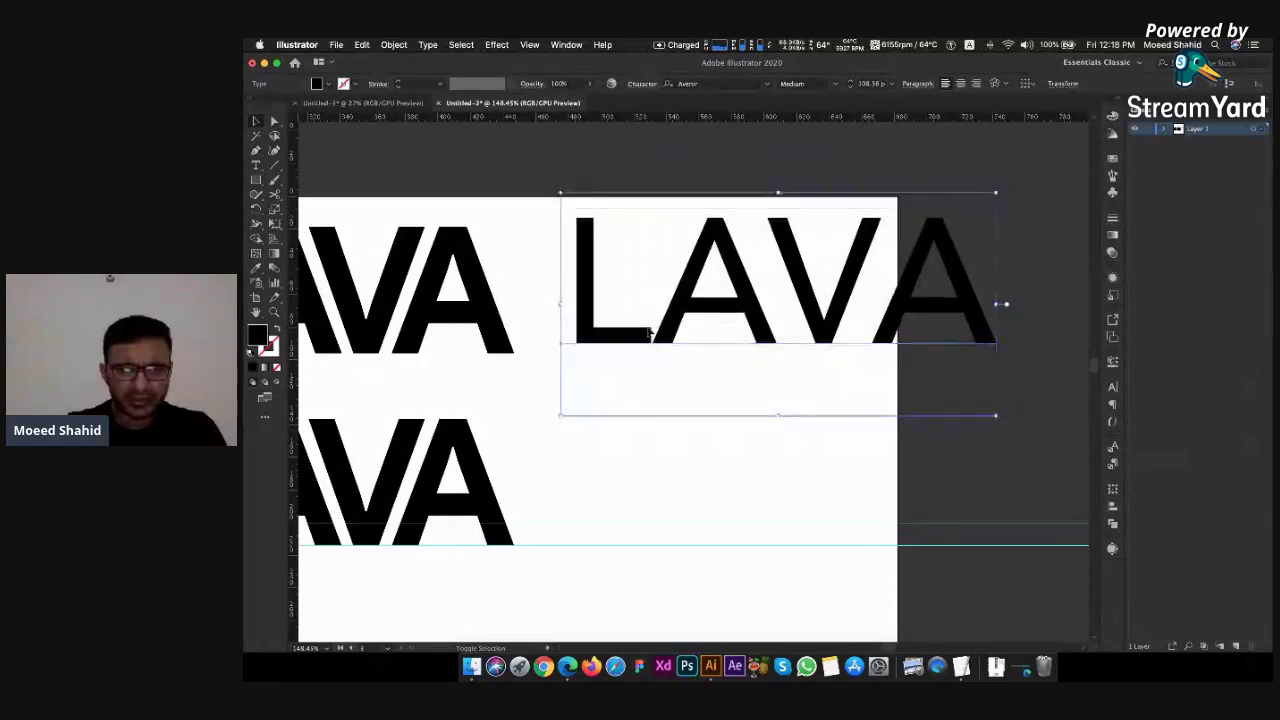
pyautogui.hotkey('shift', 'Down')
pyautogui.hotkey('shift', 'Left')
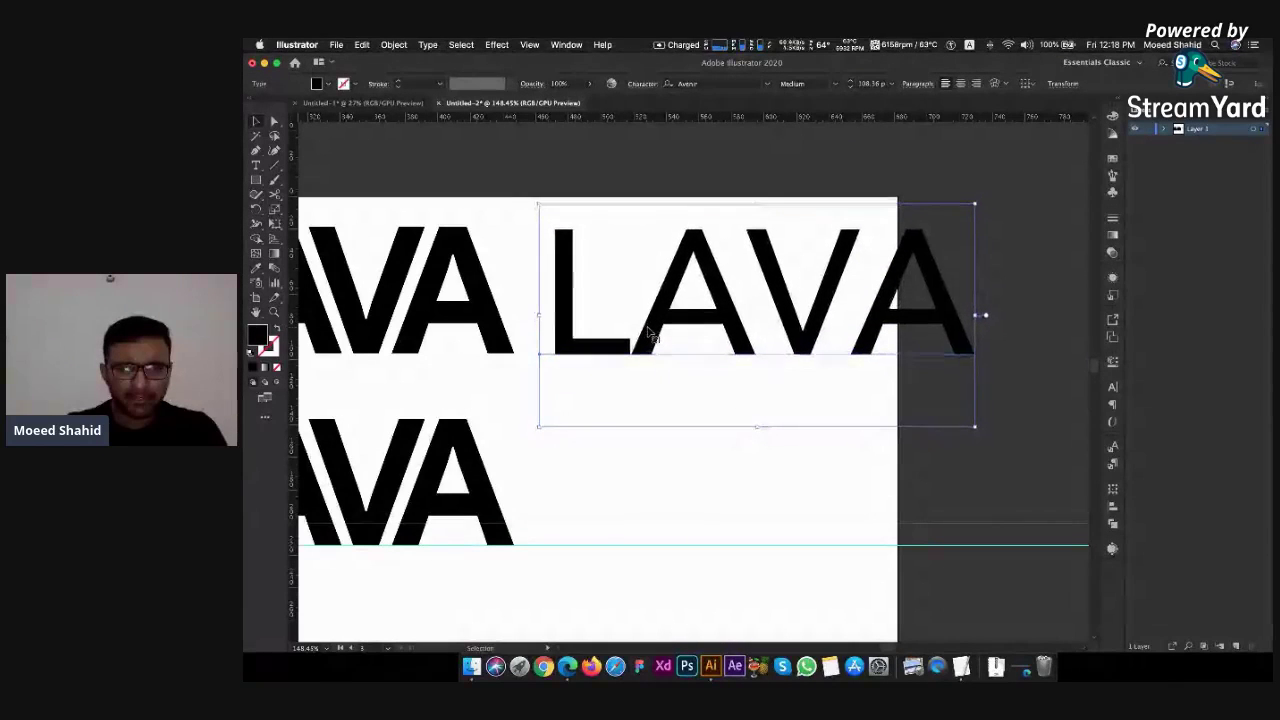
pyautogui.press('Up')
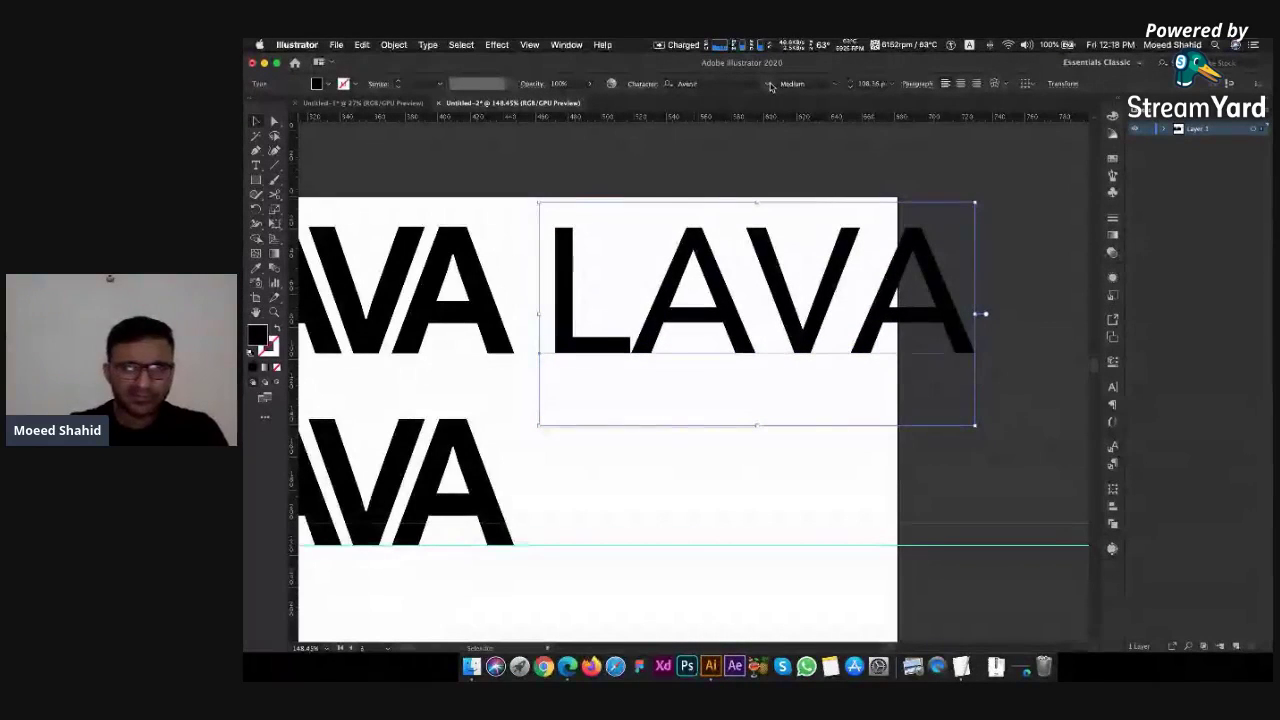
pyautogui.click(767, 83)
pyautogui.scroll(-15, 733, 330)
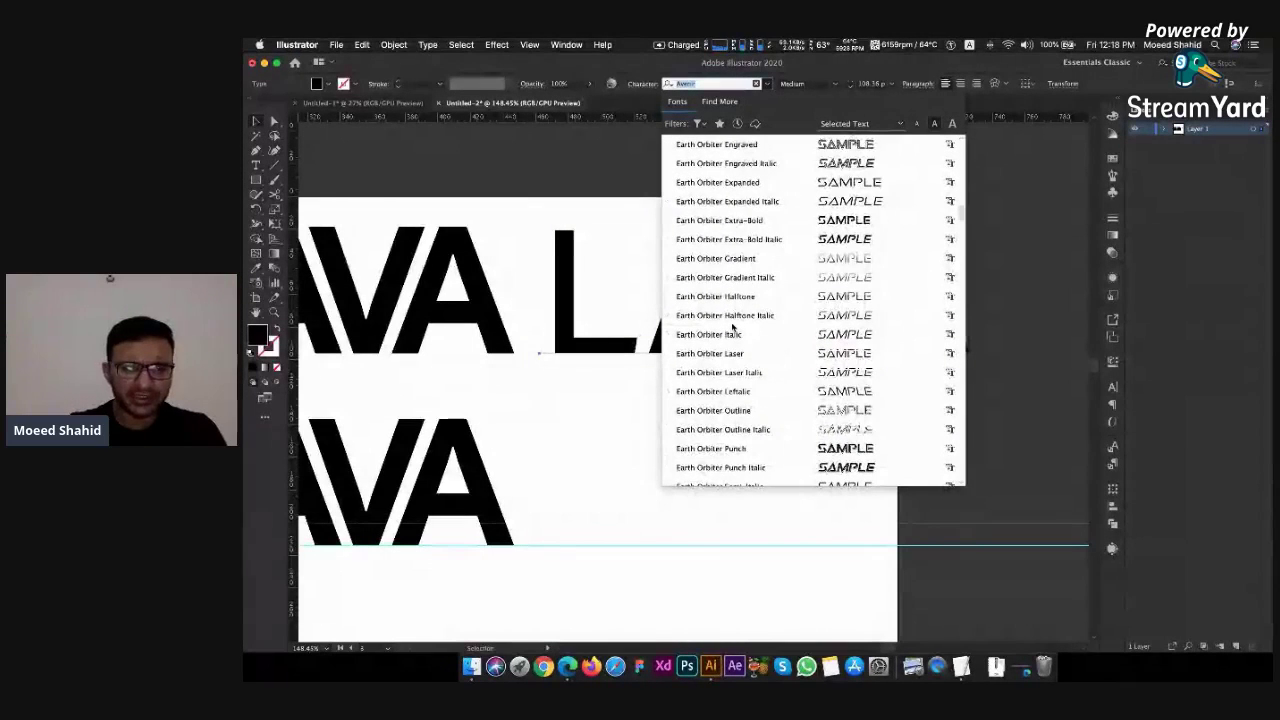
pyautogui.press('Escape')
# Replace the wording of the Avenir LAVA text with DYAP
pyautogui.doubleClick(629, 330)
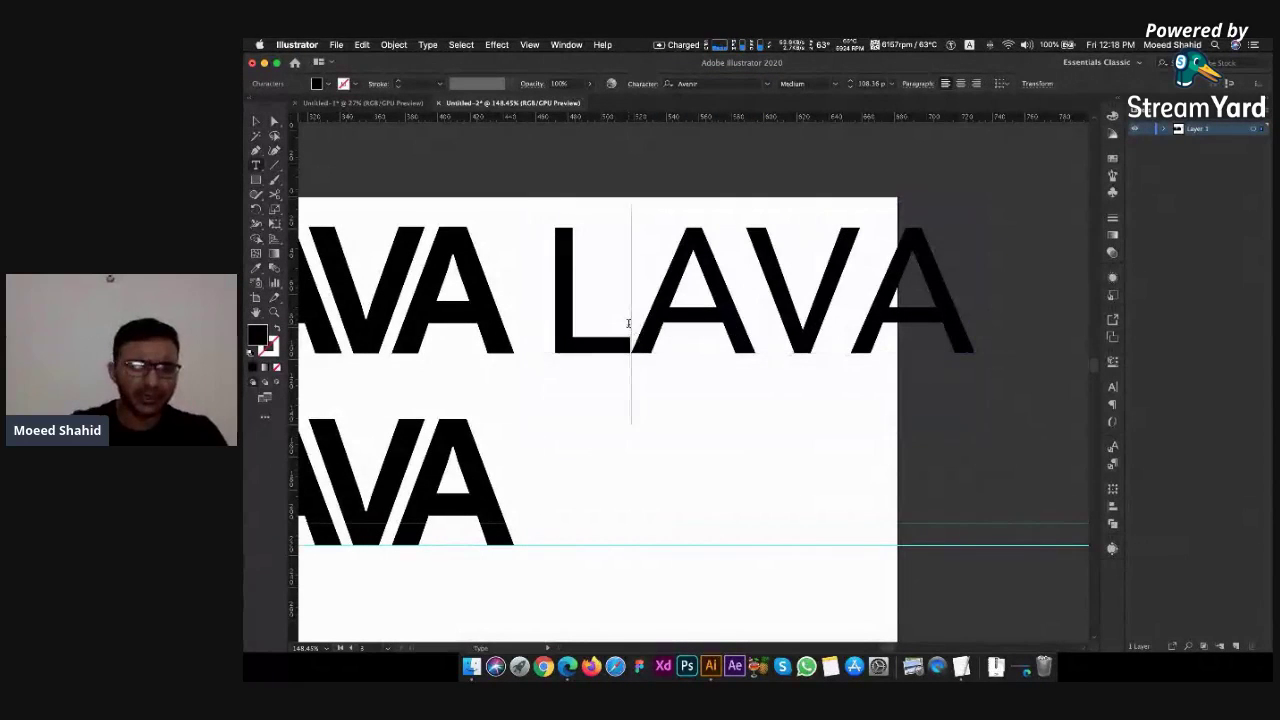
pyautogui.press('super+a')
pyautogui.write('DY')
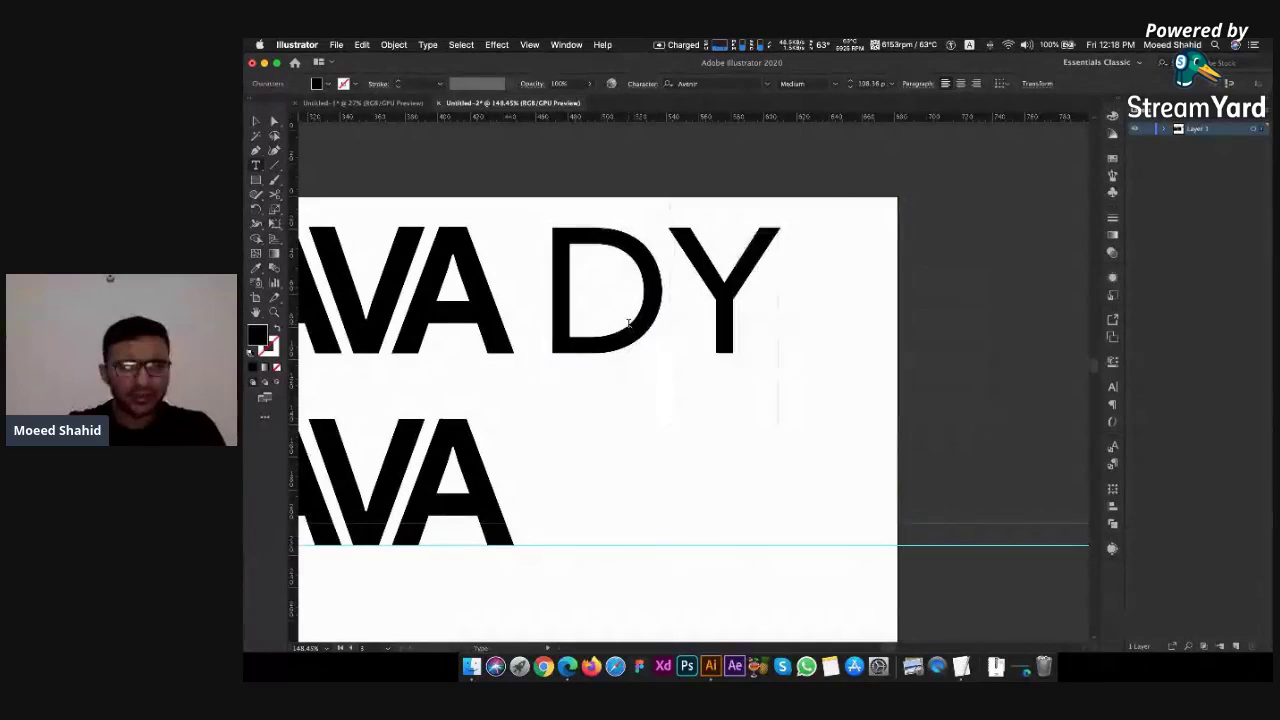
pyautogui.write('AP')
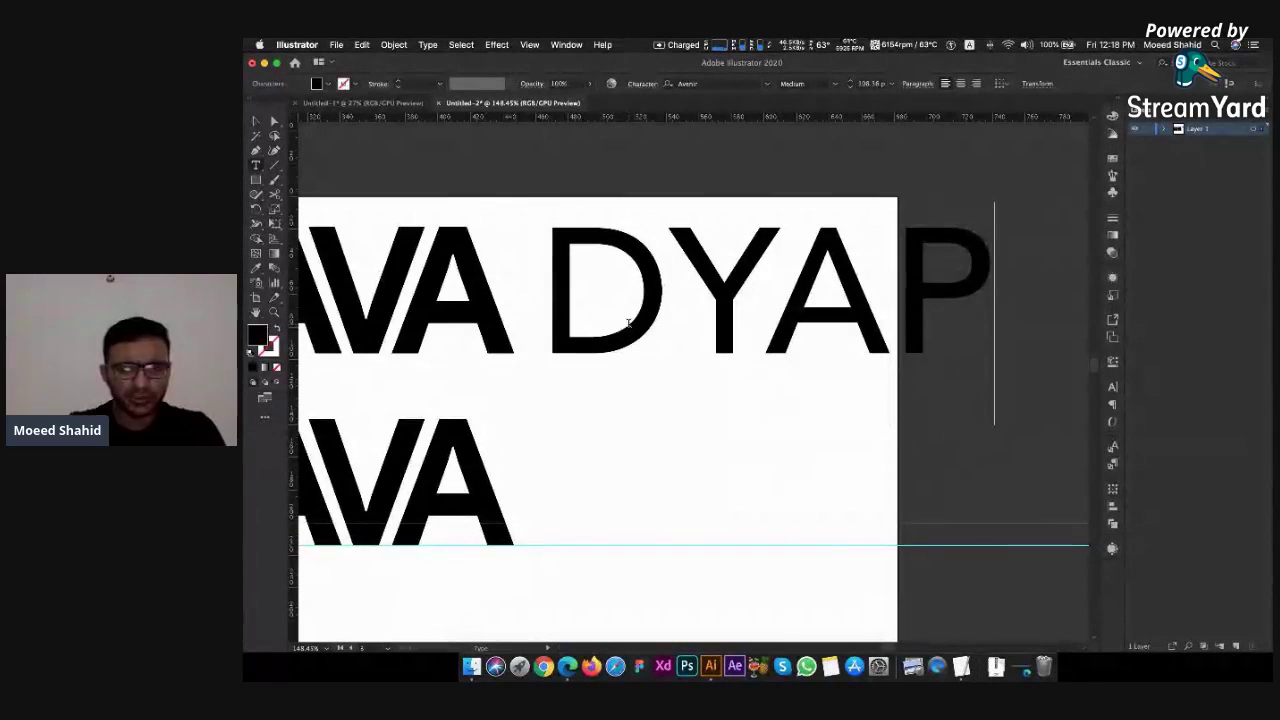
pyautogui.press('Escape')
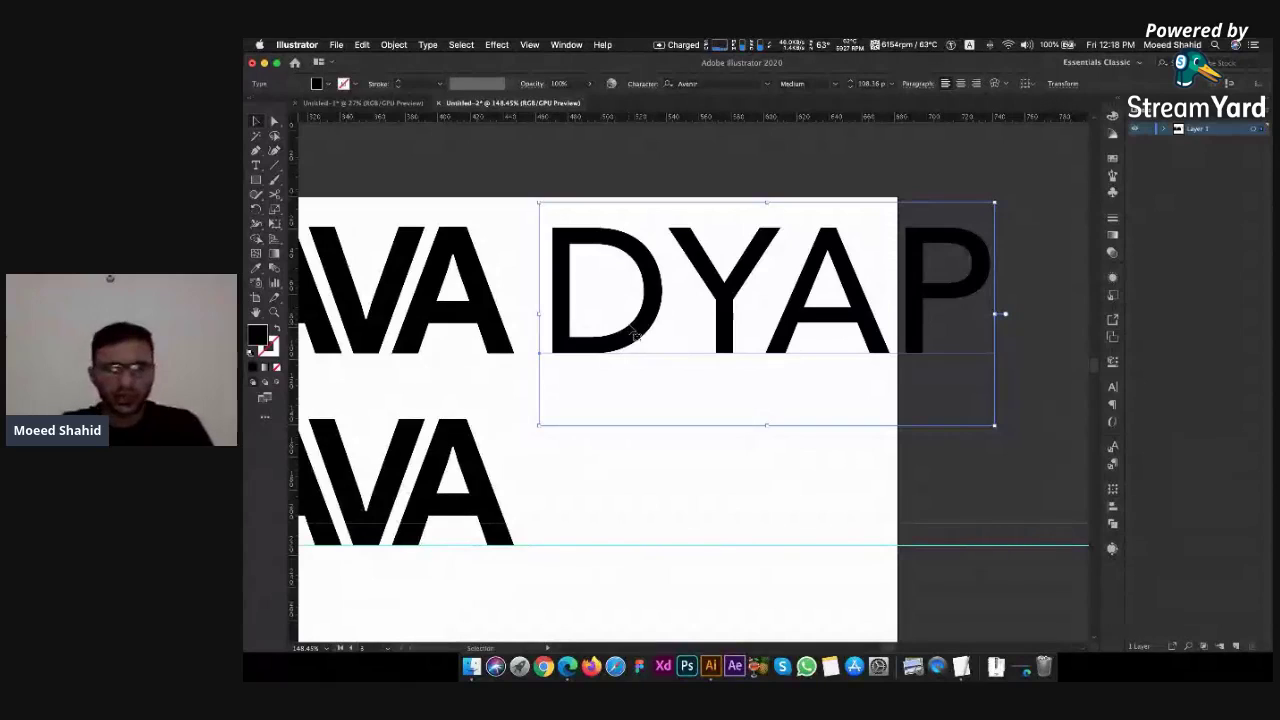
# Tighten the kerning between the D and the Y in the DYAP text
pyautogui.doubleClick(670, 305)
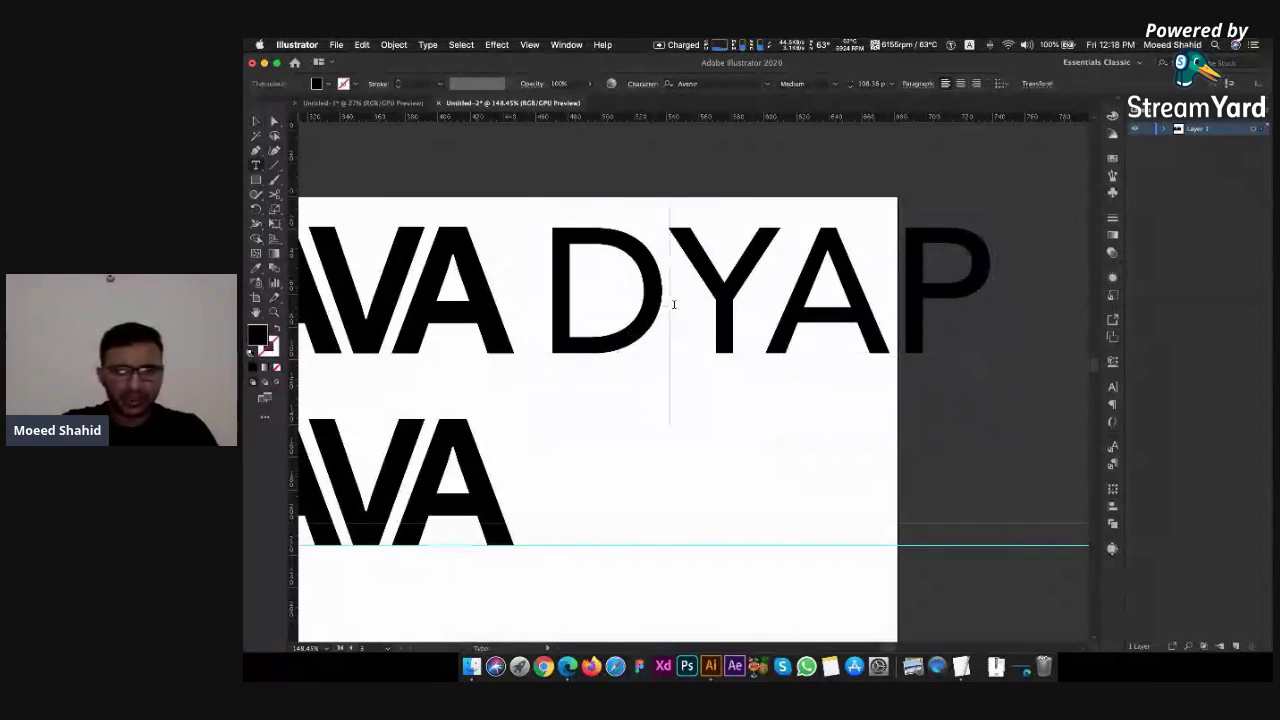
pyautogui.hotkey('alt', 'Left')
pyautogui.hotkey('alt', 'Left')
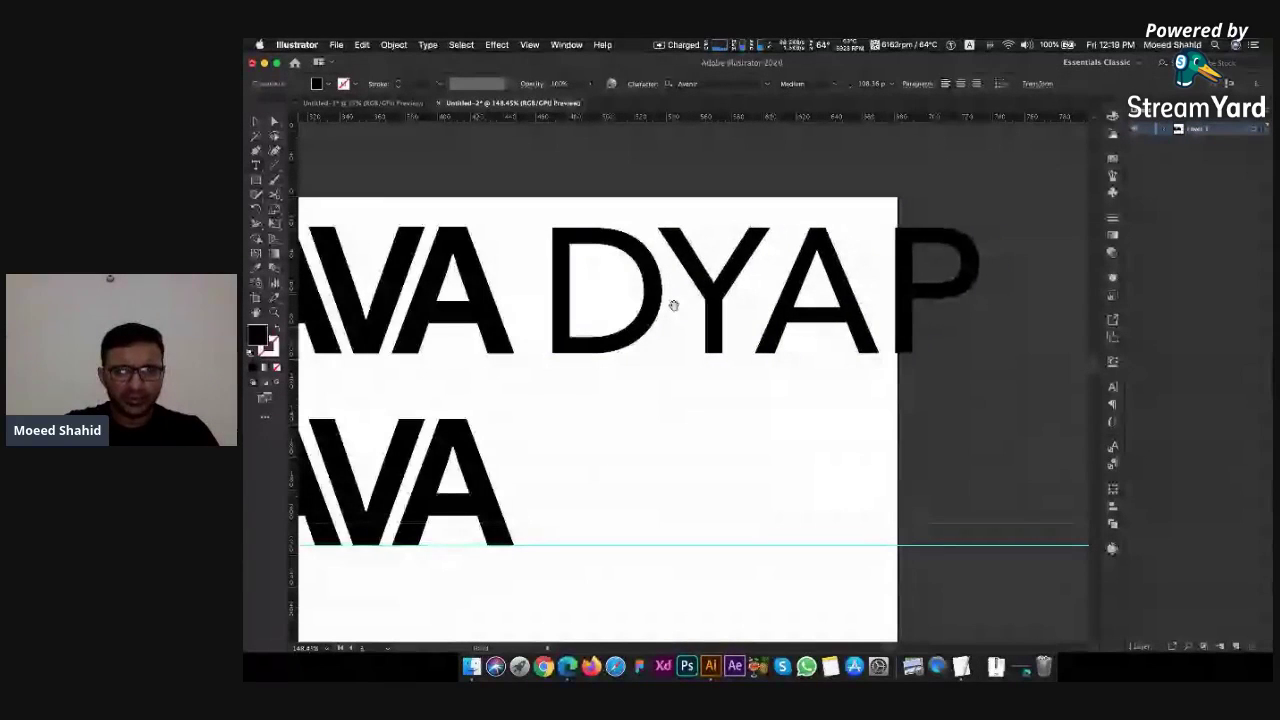
pyautogui.hotkey('alt', 'Left')
pyautogui.hotkey('alt', 'Left')
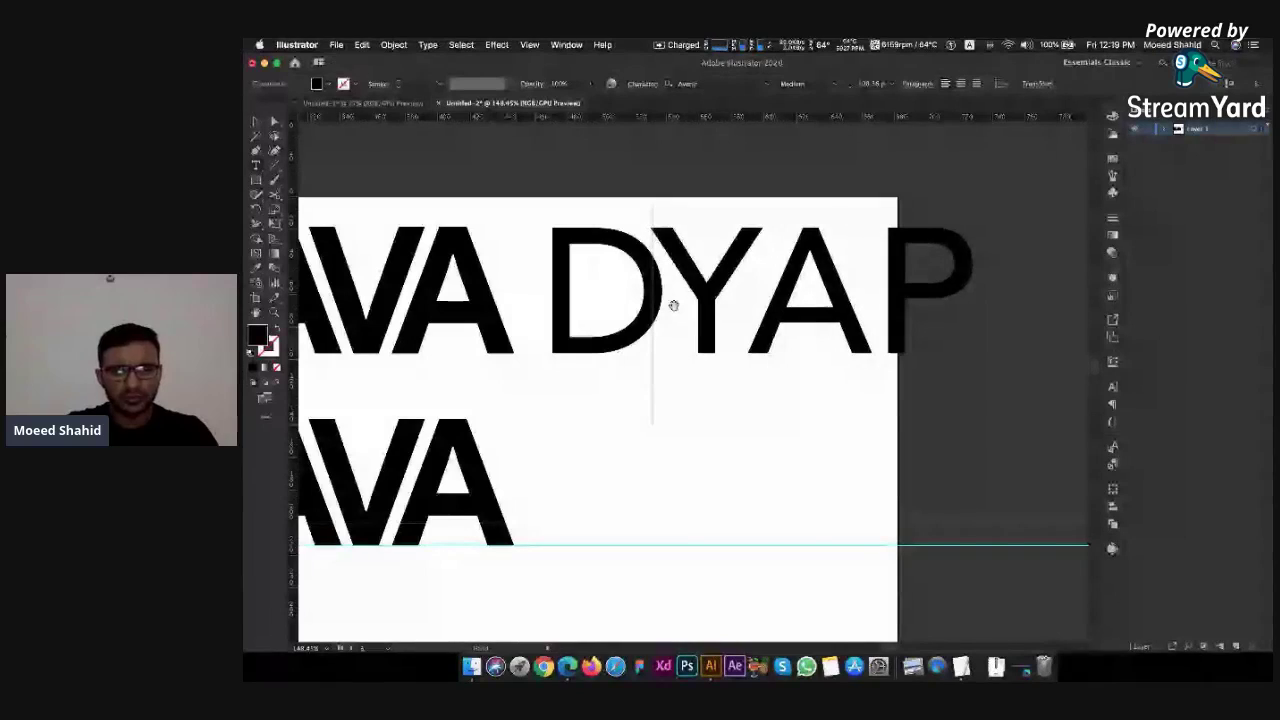
# Tighten the kerning between Y and A and between A and P in the DYAP text
pyautogui.press('Right')
pyautogui.press('Right')
pyautogui.press('Left')
pyautogui.hotkey('alt', 'Left')
pyautogui.hotkey('alt', 'Left')
pyautogui.hotkey('alt', 'Left')
pyautogui.hotkey('alt', 'Left')
pyautogui.hotkey('alt', 'Left')
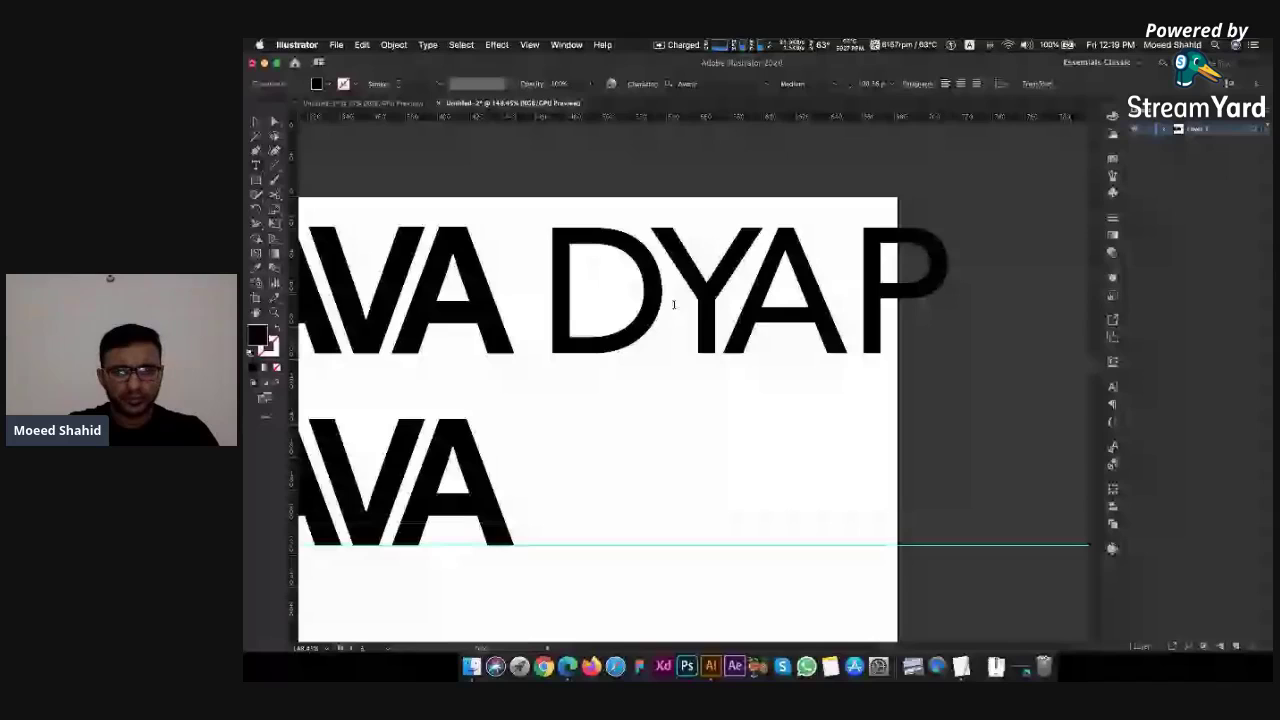
pyautogui.press('Right')
pyautogui.hotkey('alt', 'Left')
pyautogui.hotkey('alt', 'Left')
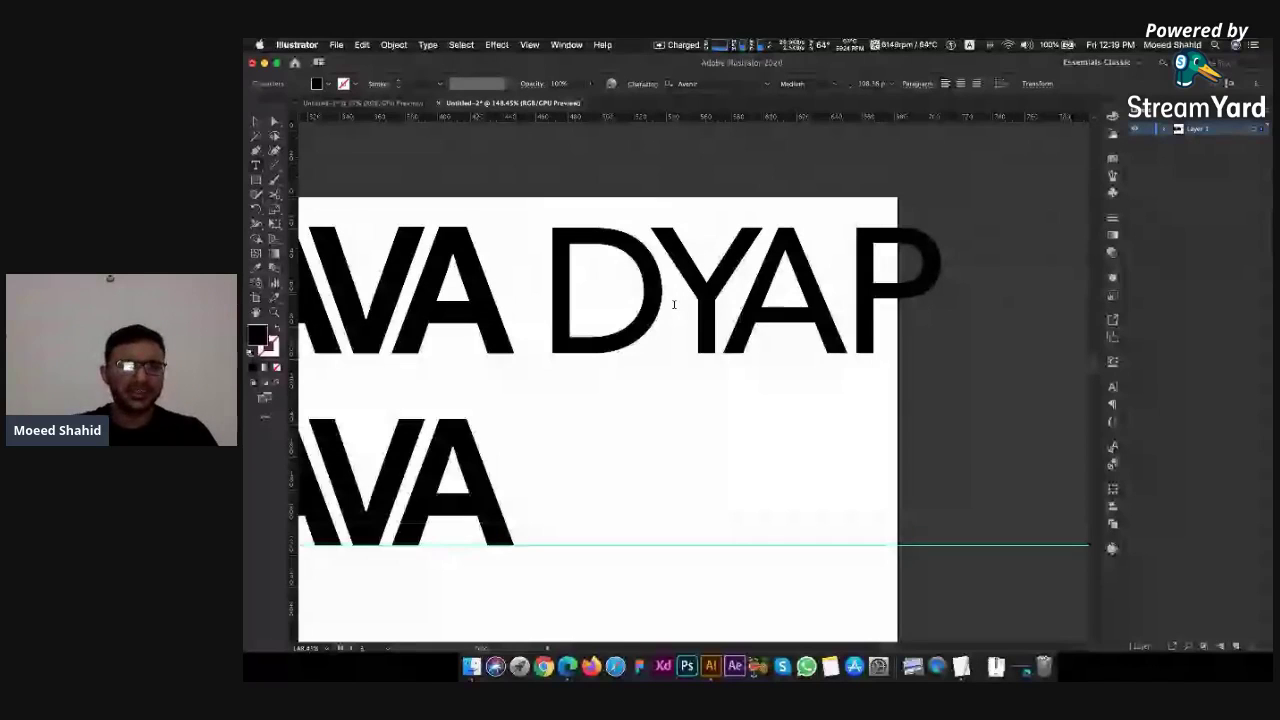
# Delete the DYAP text and fit the LAVA artboard in the view
pyautogui.press('Escape')
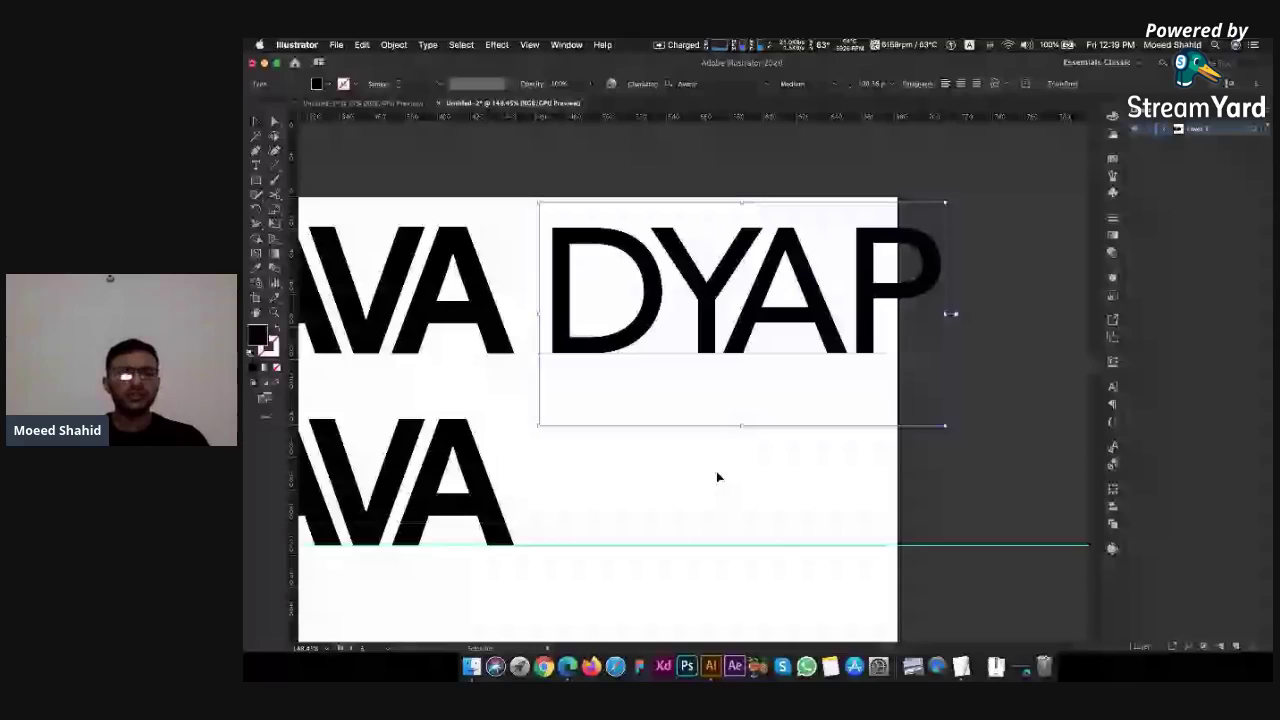
pyautogui.press('Delete')
pyautogui.press('super+0')
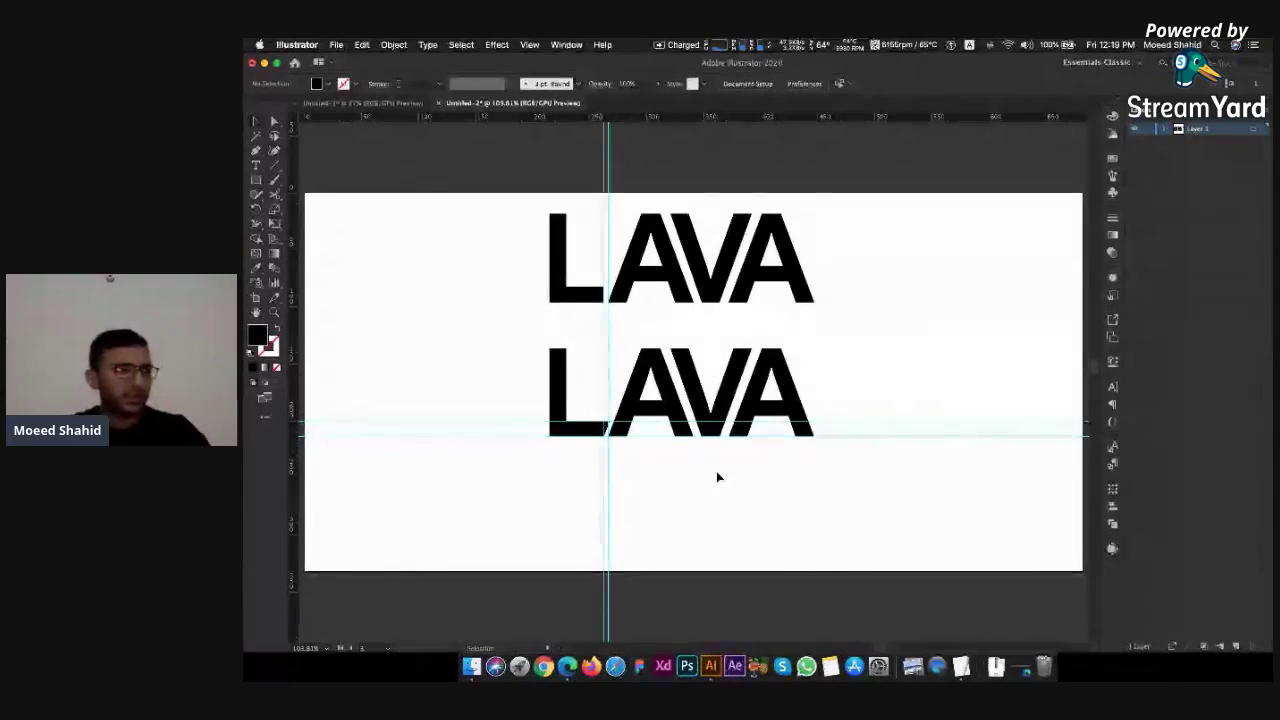
# Switch to Microsoft Edge and close the tracking, kerning and leading image search tabs, keeping the StreamYard page
pyautogui.press('super+Tab')
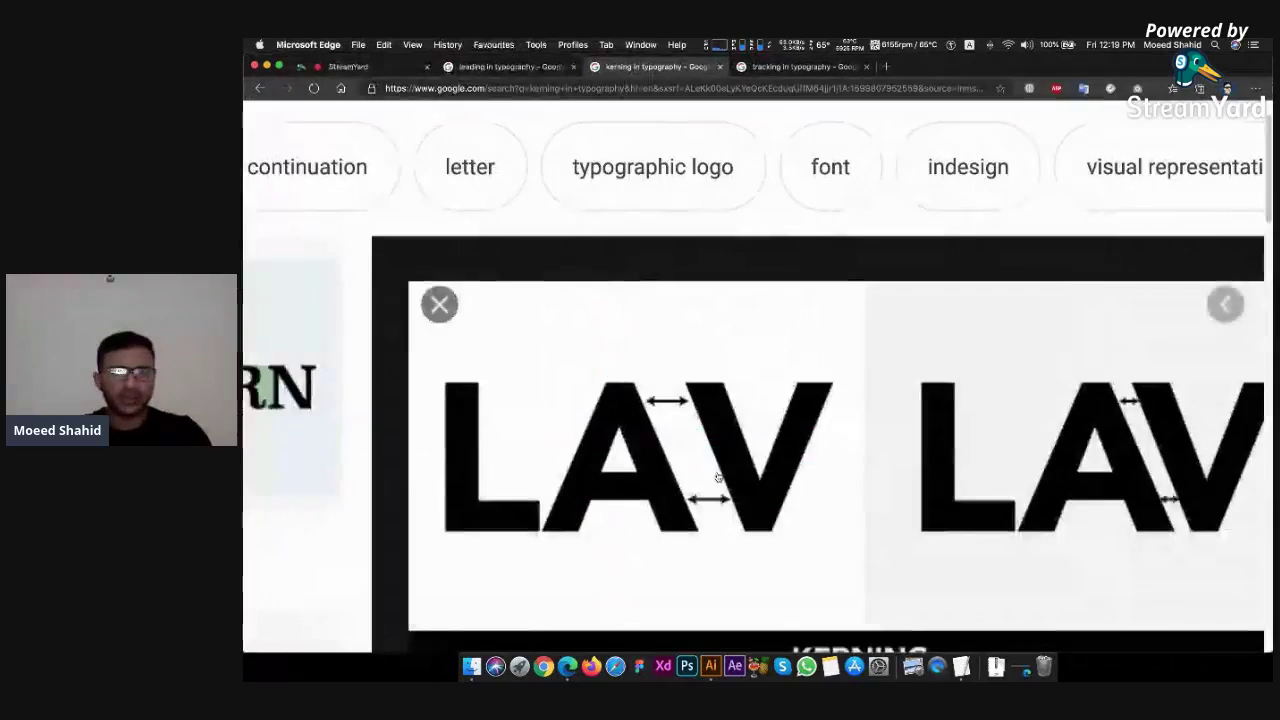
pyautogui.press('super+1')
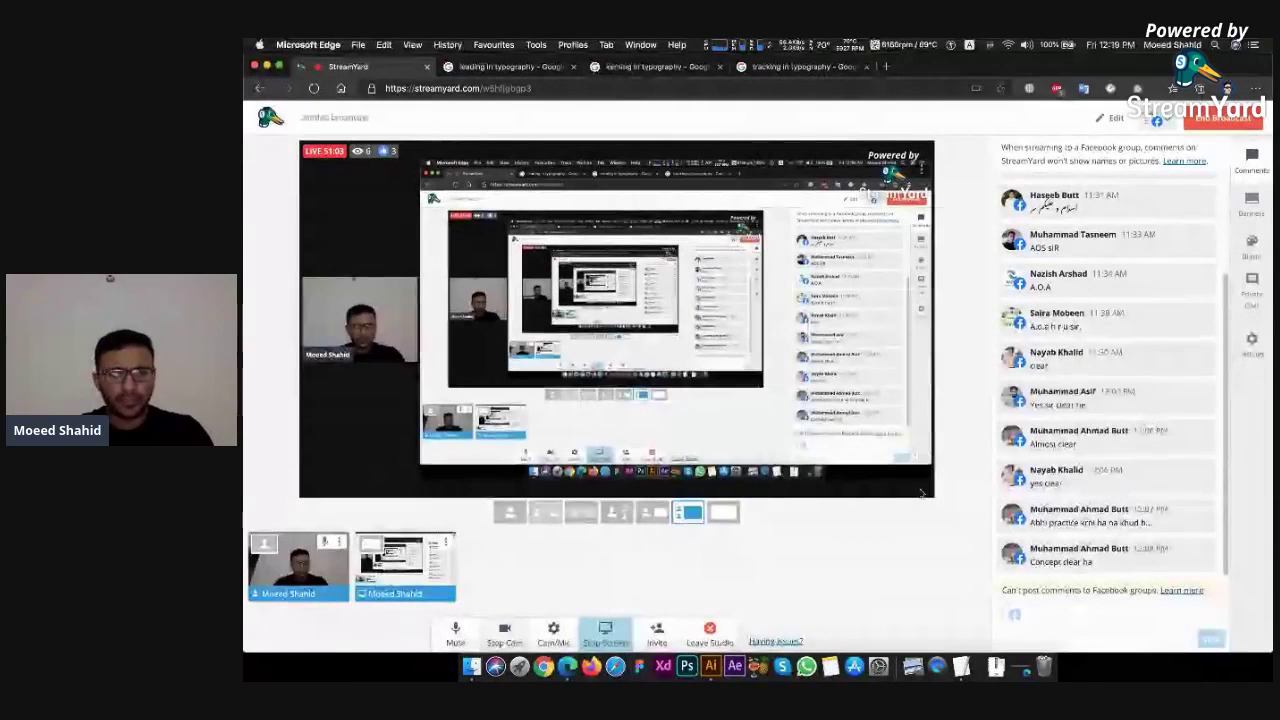
pyautogui.click(805, 67)
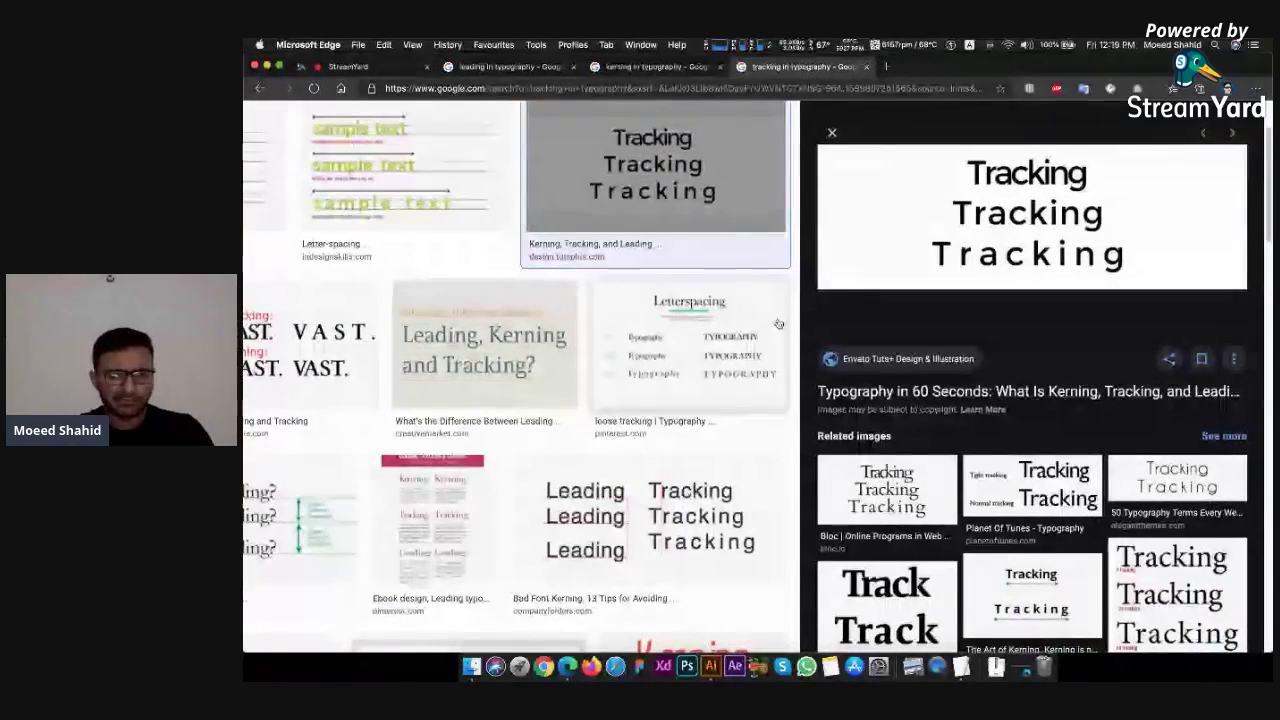
pyautogui.hotkey('ctrl', '-')
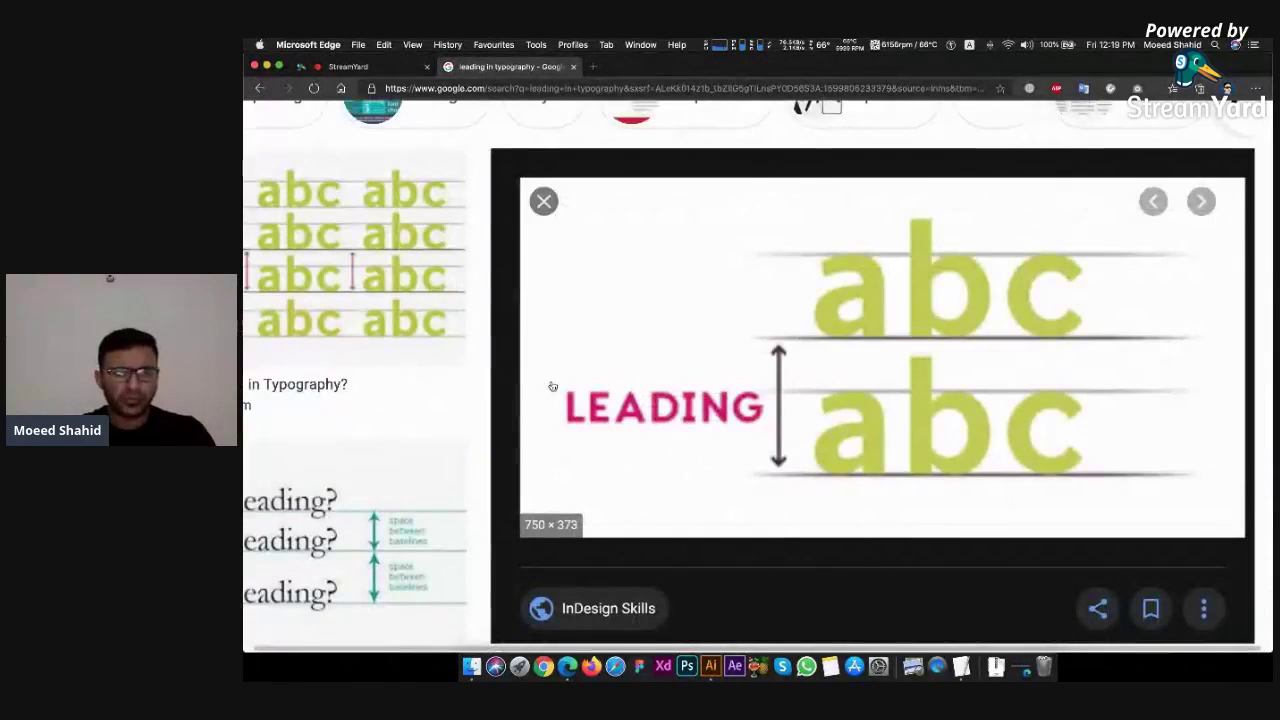
pyautogui.press('super+w')
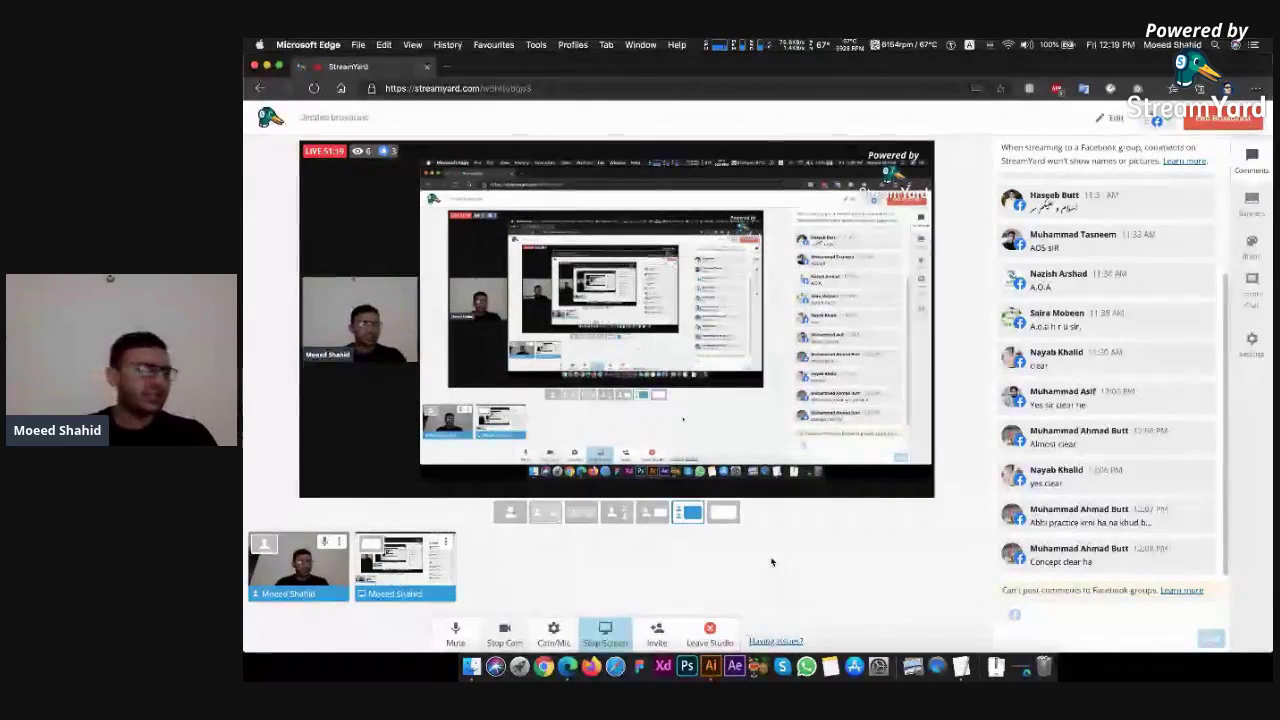
# Switch back to Illustrator and draw a new artboard about 682 × 623 px directly below the LAVA artboard
pyautogui.press('super+Tab')
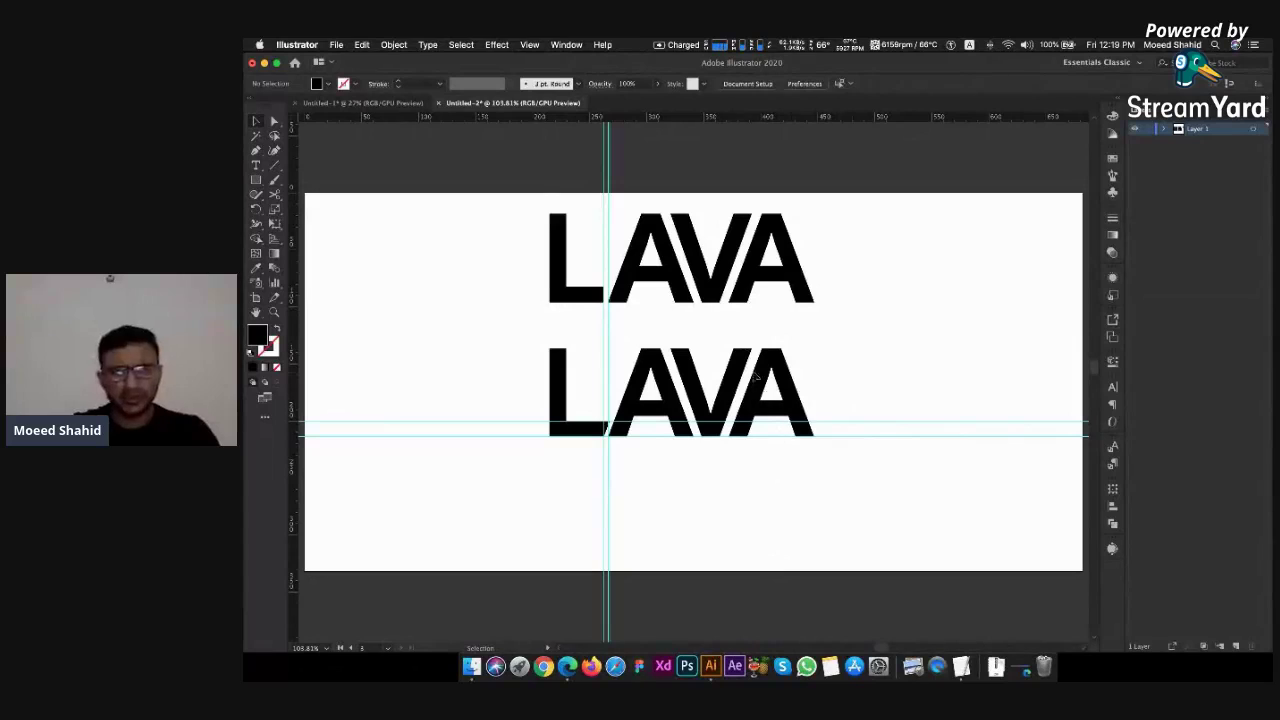
pyautogui.press('super+a')
pyautogui.scroll(-5, 690, 465)
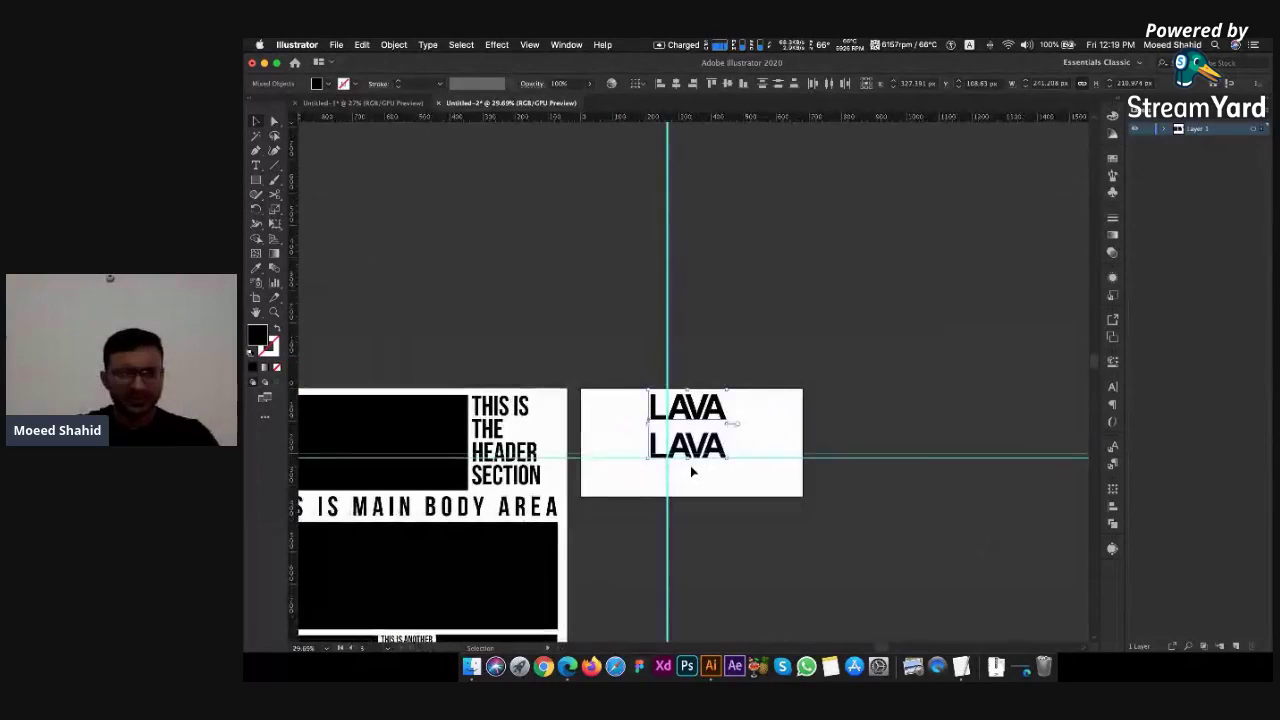
pyautogui.scroll(-3, 690, 465)
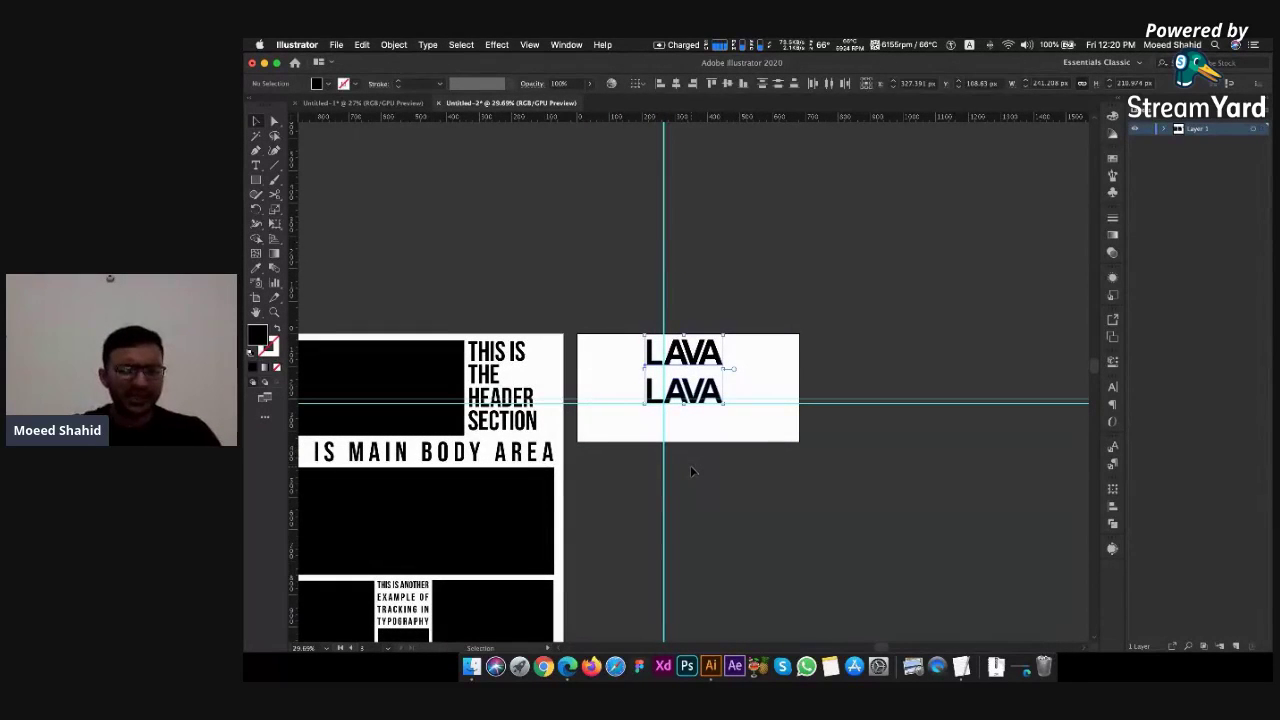
pyautogui.click(690, 465)
pyautogui.hotkey('shift', 'o')
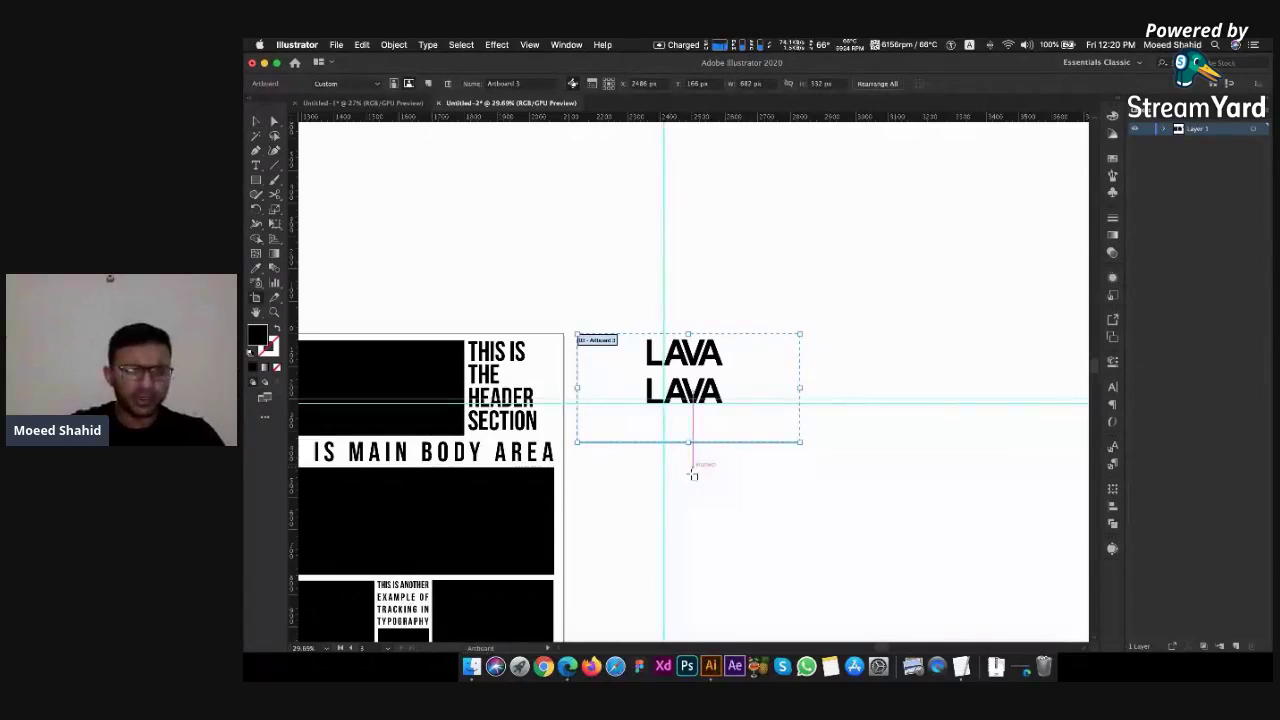
pyautogui.scroll(-4, 693, 475)
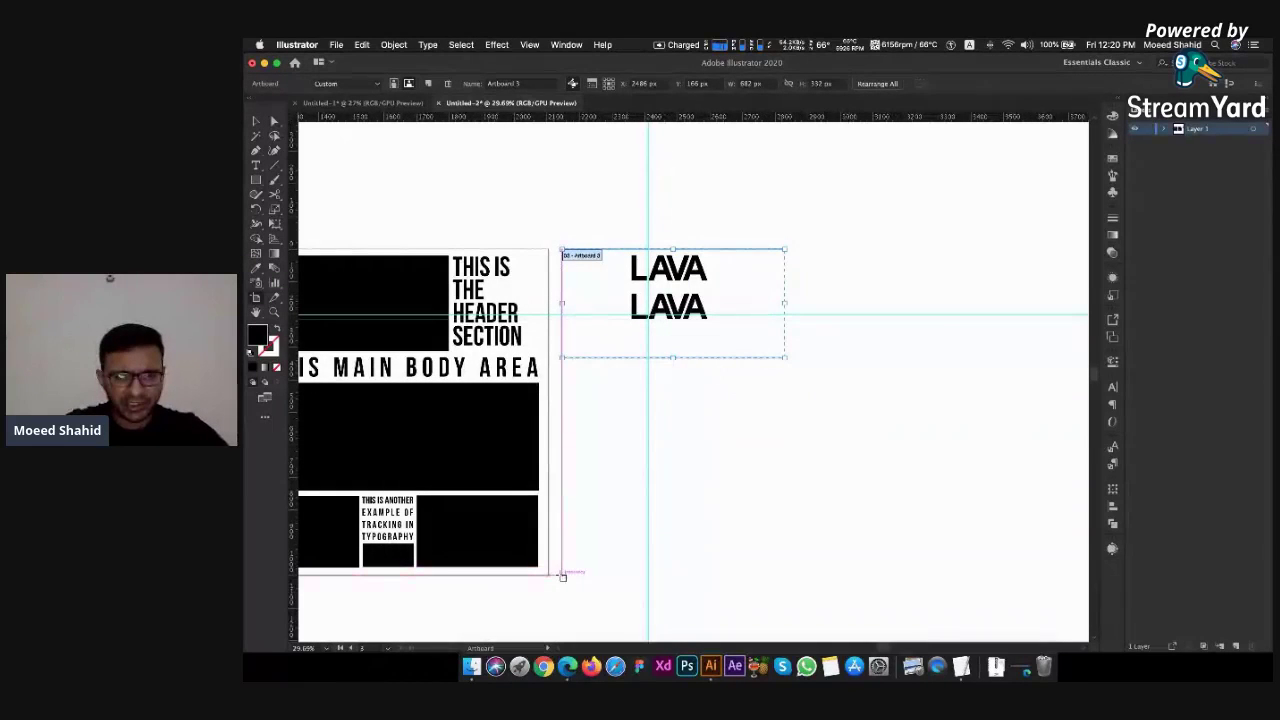
pyautogui.moveTo(562, 575); pyautogui.dragTo(784, 372)
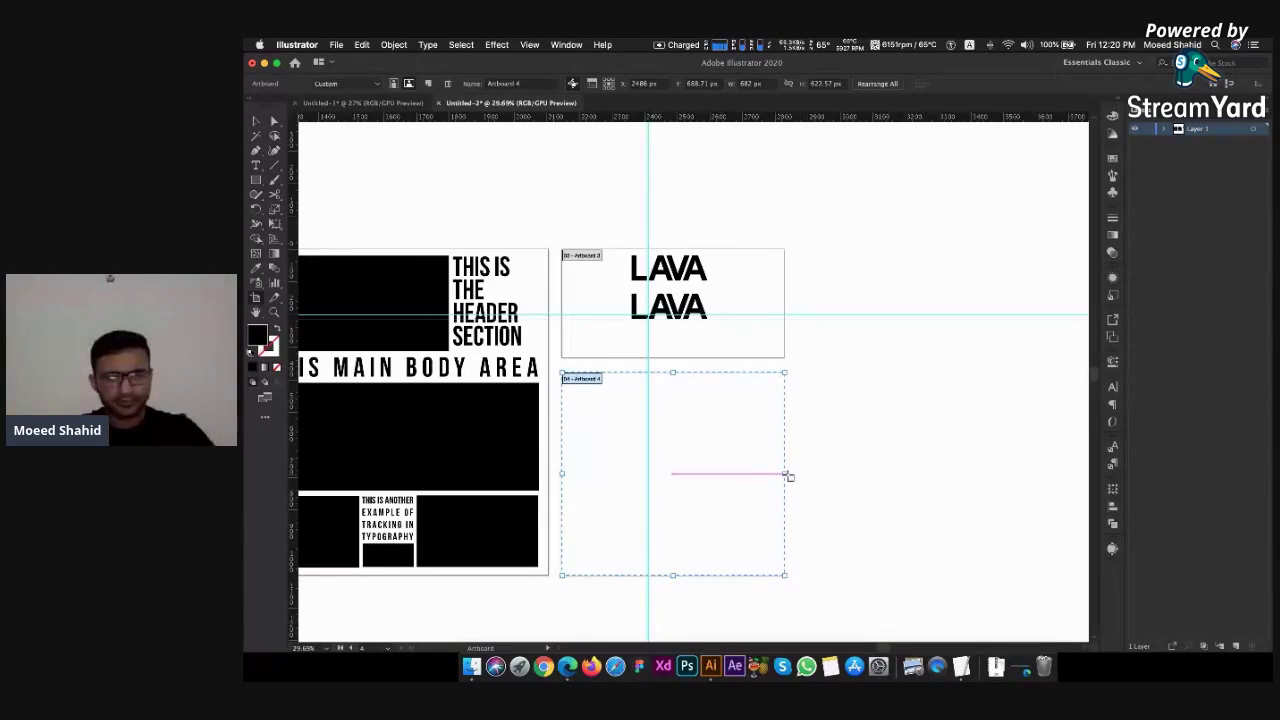
# Narrow the new artboard to about 392 px wide and place a duplicate of it alongside on the right
pyautogui.moveTo(786, 476); pyautogui.dragTo(742, 475)
pyautogui.click(752, 470)
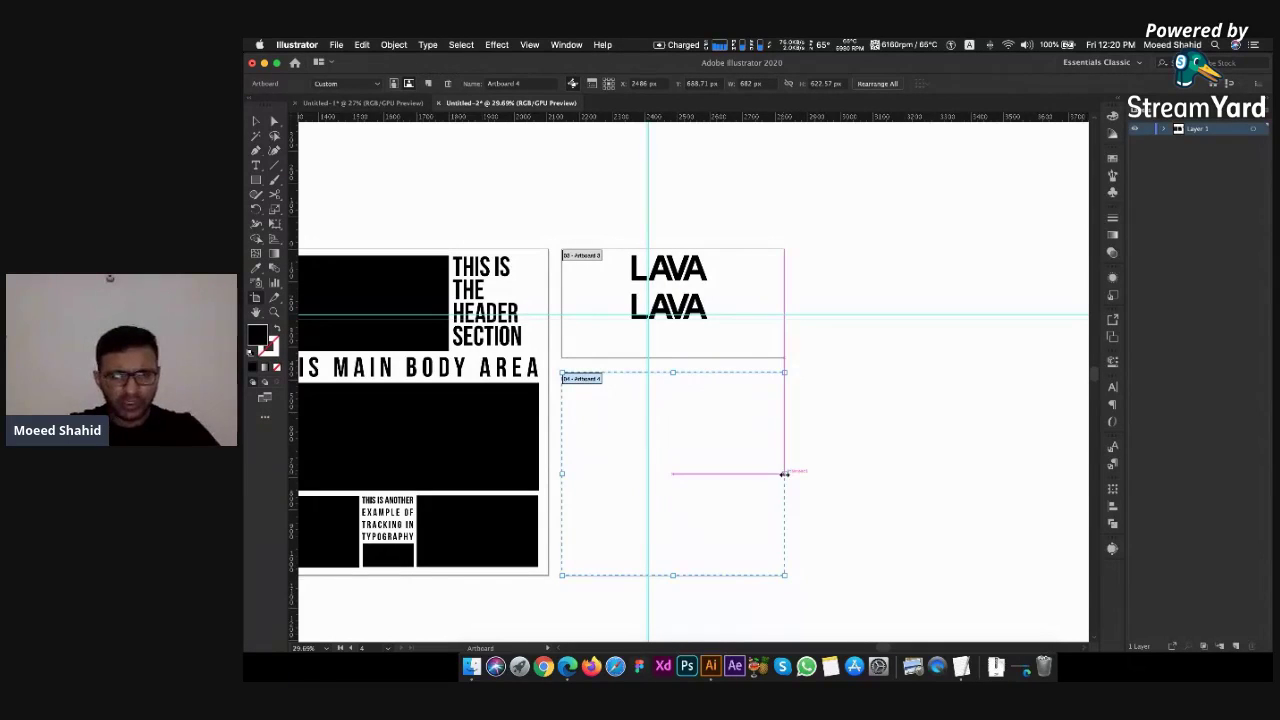
pyautogui.moveTo(785, 474); pyautogui.dragTo(690, 477)
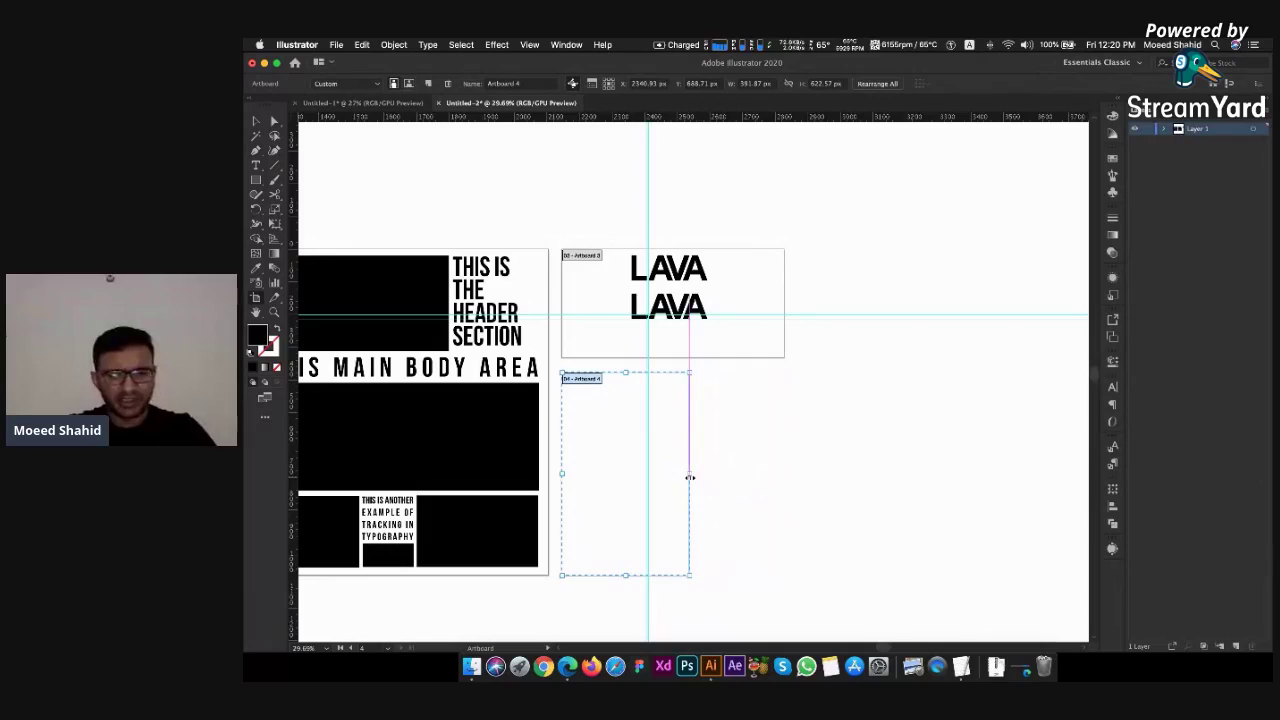
pyautogui.press('Escape')
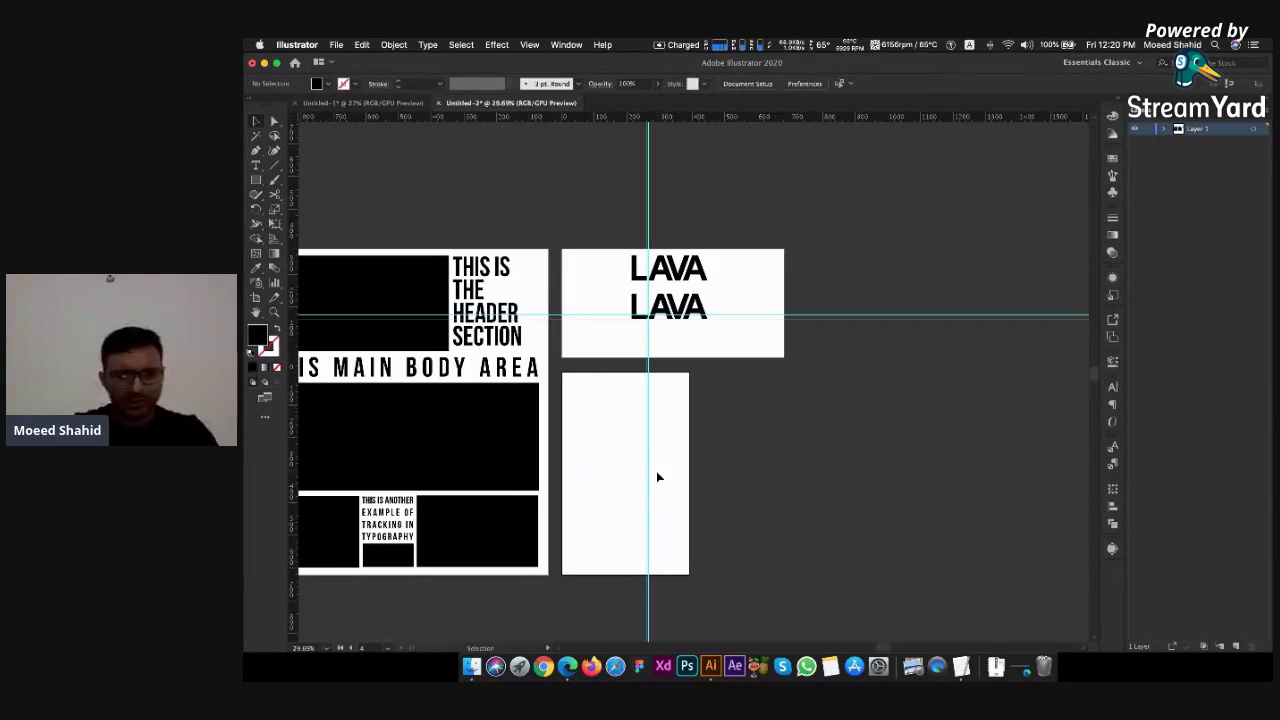
pyautogui.hotkey('shift', 'o')
pyautogui.moveTo(664, 472); pyautogui.dragTo(809, 470)
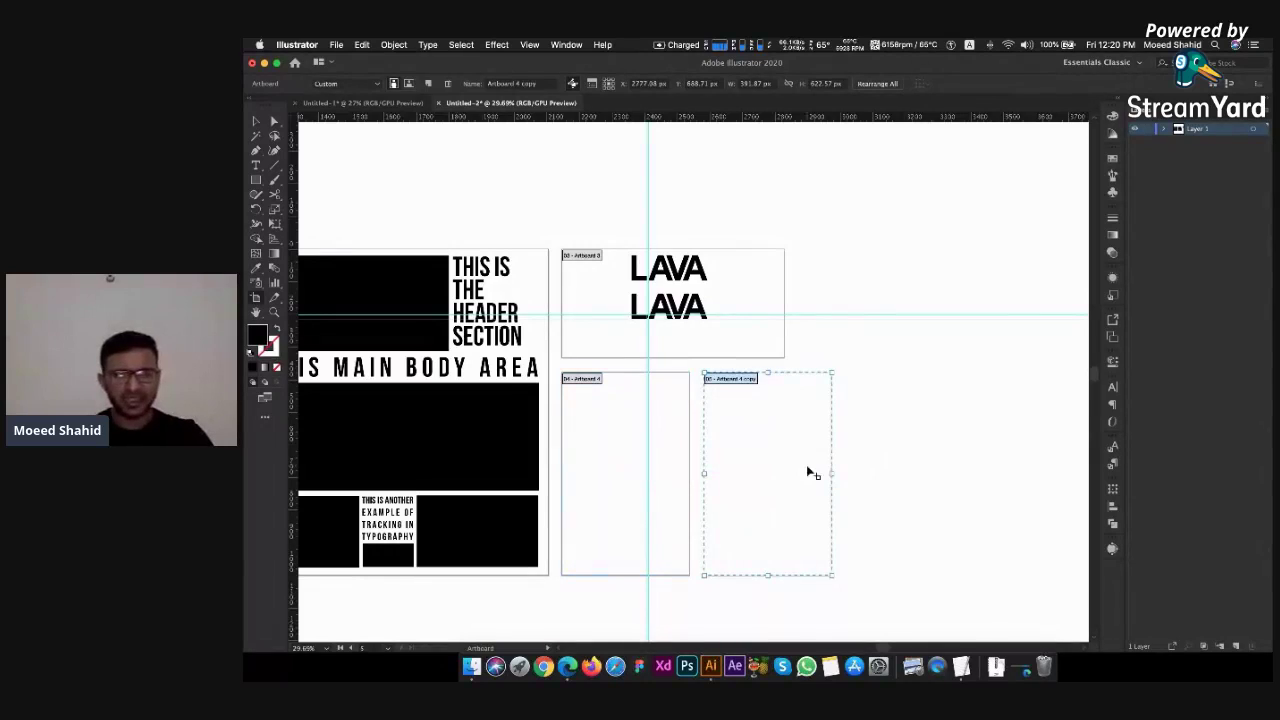
# Widen the LAVA artboard to about 828 px so its right edge aligns with the duplicated artboard below
pyautogui.click(778, 304)
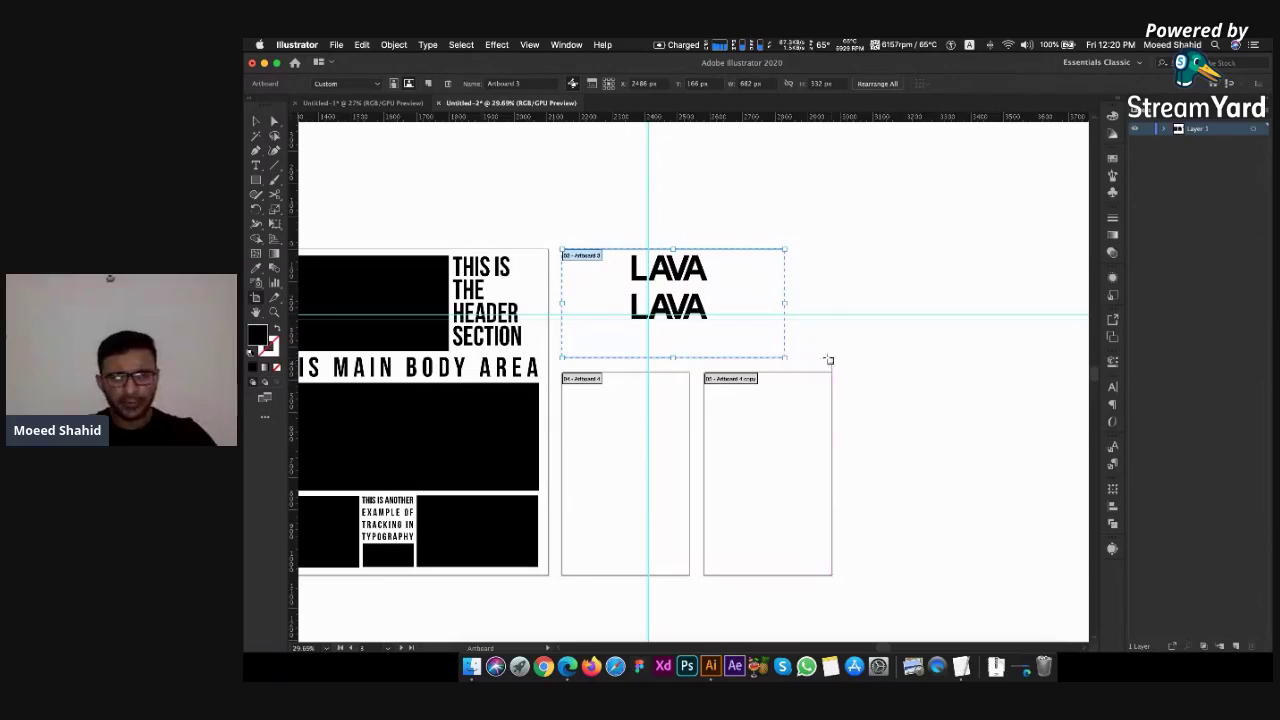
pyautogui.moveTo(786, 303); pyautogui.dragTo(832, 305)
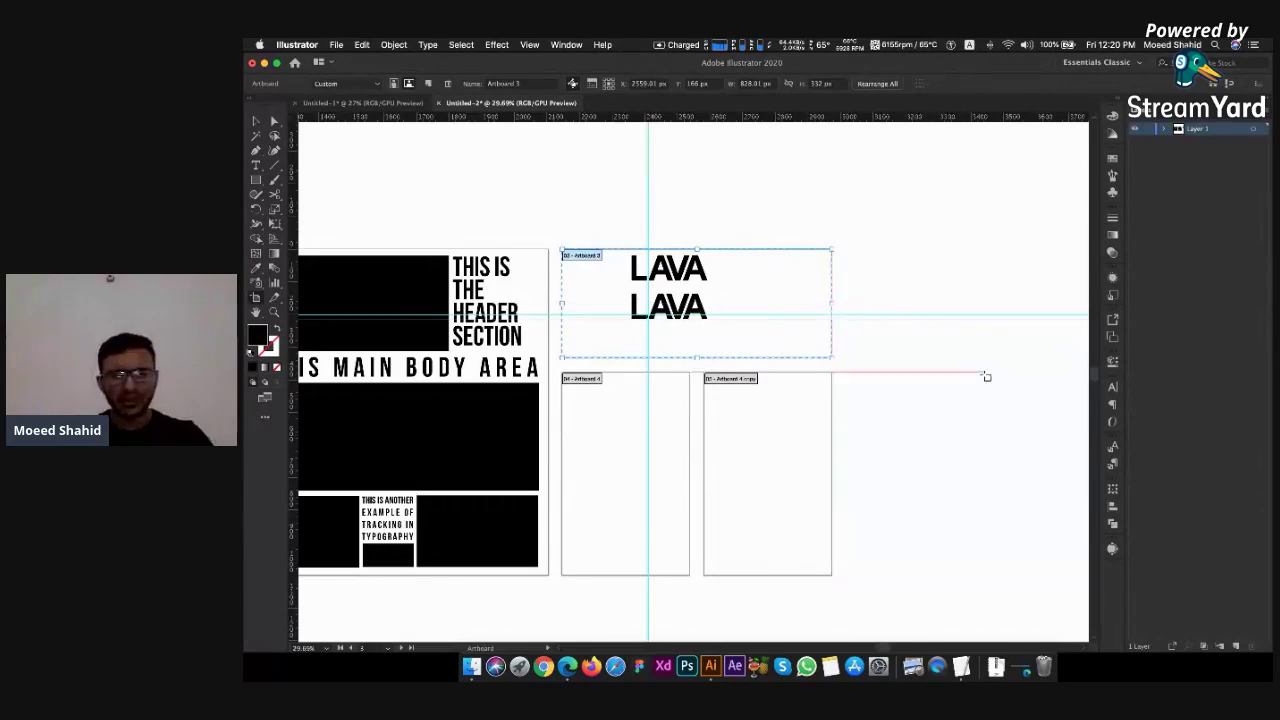
pyautogui.press('Escape')
# Move both LAVA words down and right to the middle of the widened artboard and deselect them
pyautogui.click(628, 271)
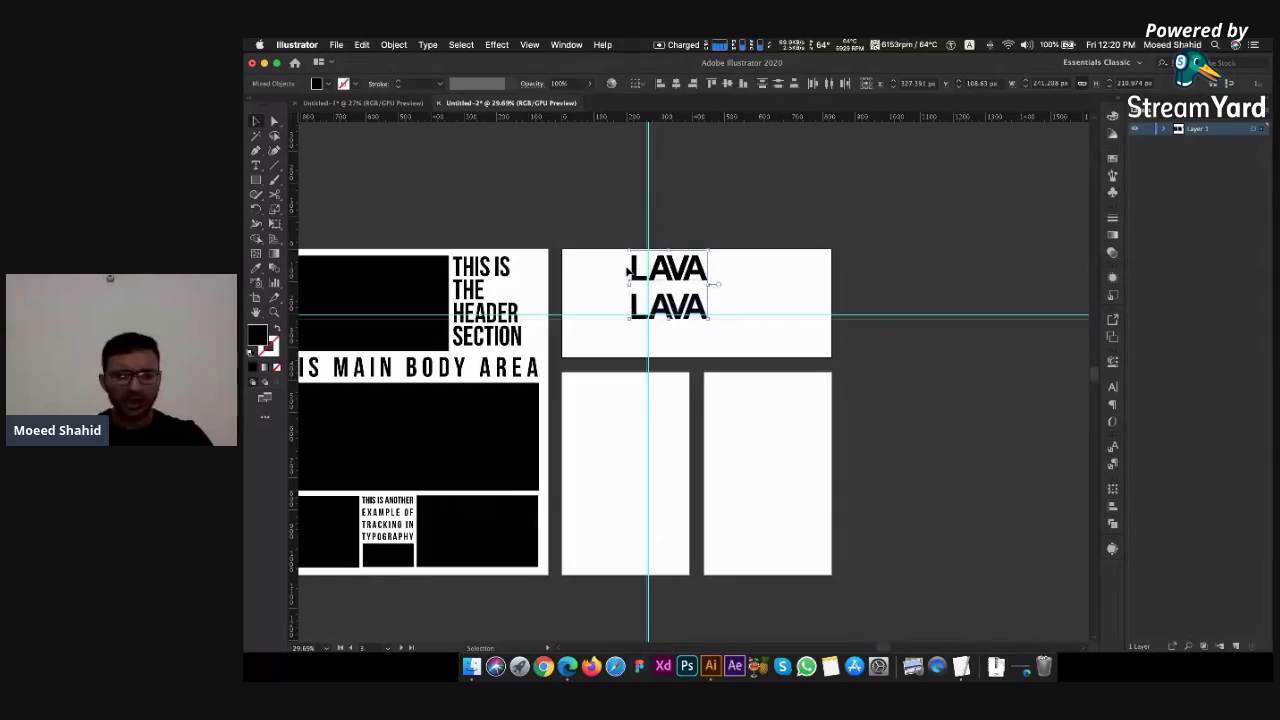
pyautogui.hotkey('shift', 'Down')
pyautogui.hotkey('shift', 'Down')
pyautogui.hotkey('shift', 'Down')
pyautogui.hotkey('shift', 'Down')
pyautogui.hotkey('shift', 'Right')
pyautogui.hotkey('shift', 'Right')
pyautogui.hotkey('shift', 'Right')
pyautogui.hotkey('shift', 'Right')
pyautogui.hotkey('shift', 'Right')
pyautogui.hotkey('shift', 'Right')
pyautogui.hotkey('shift', 'Right')
pyautogui.hotkey('shift', 'Right')
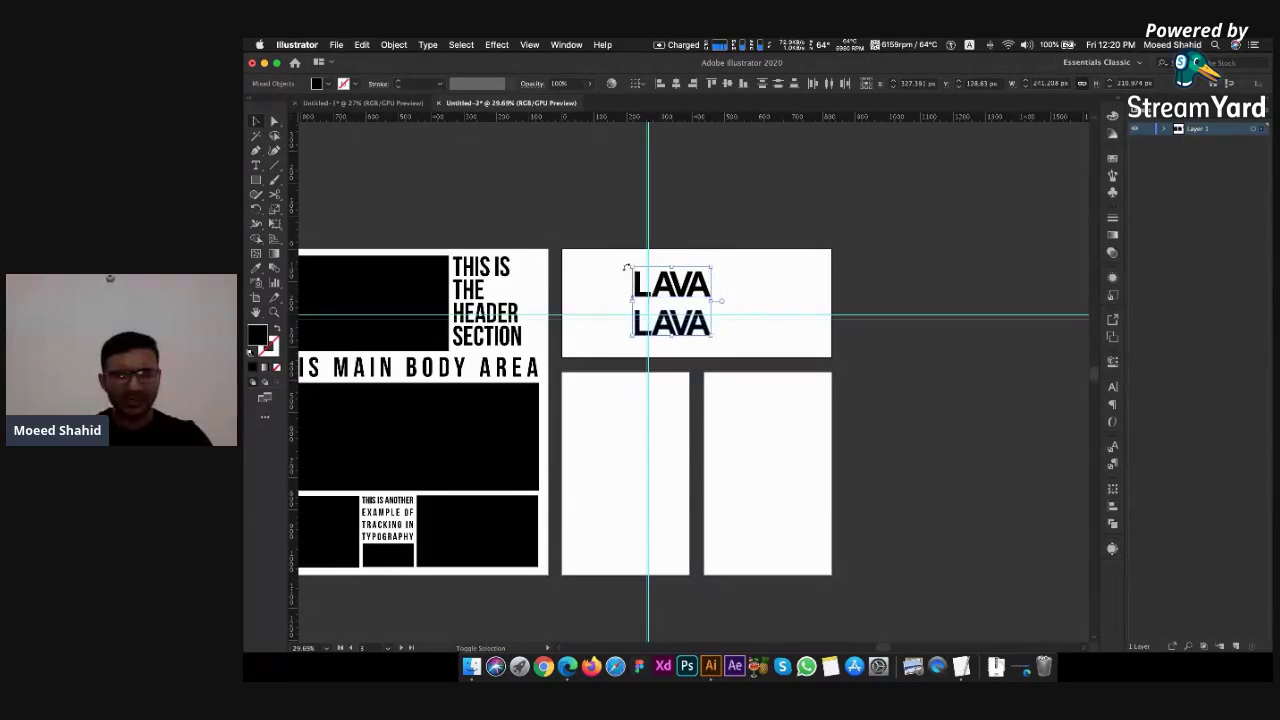
pyautogui.click(877, 419)
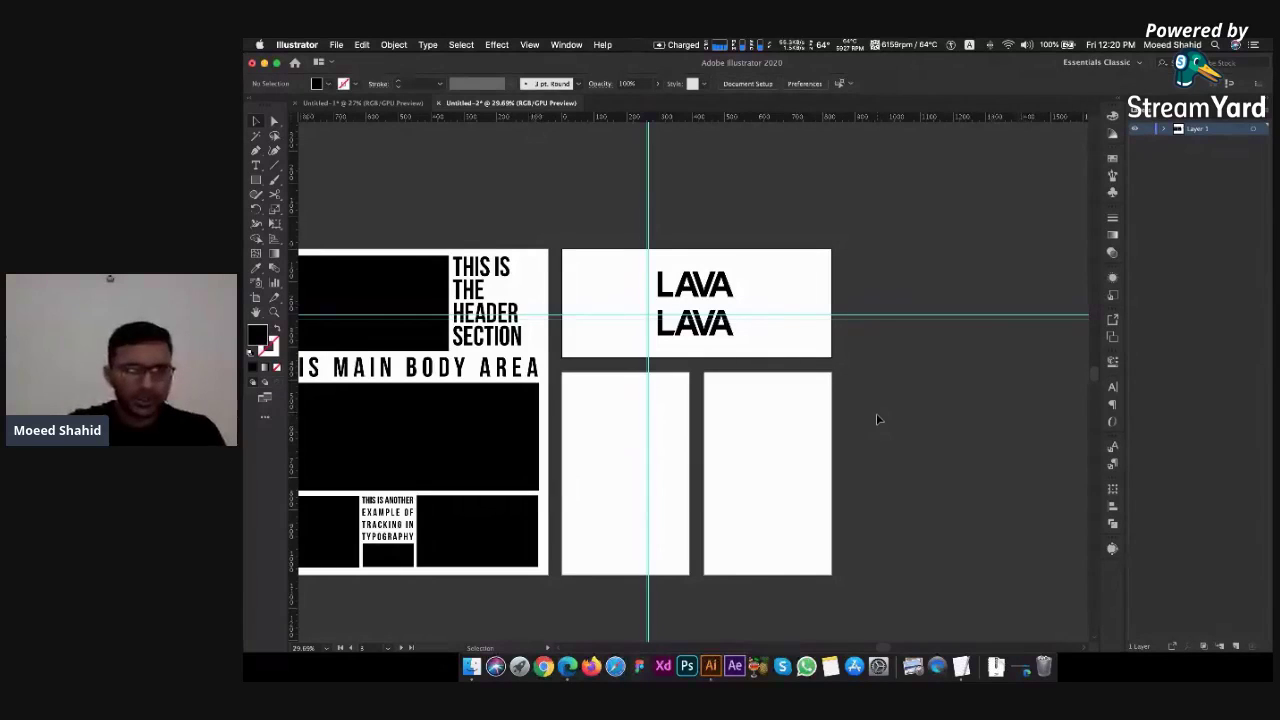
# Draw a black rectangle about 394 × 623 px covering the whole lower-left blank artboard
pyautogui.scroll(2, 876, 419)
pyautogui.click(256, 180)
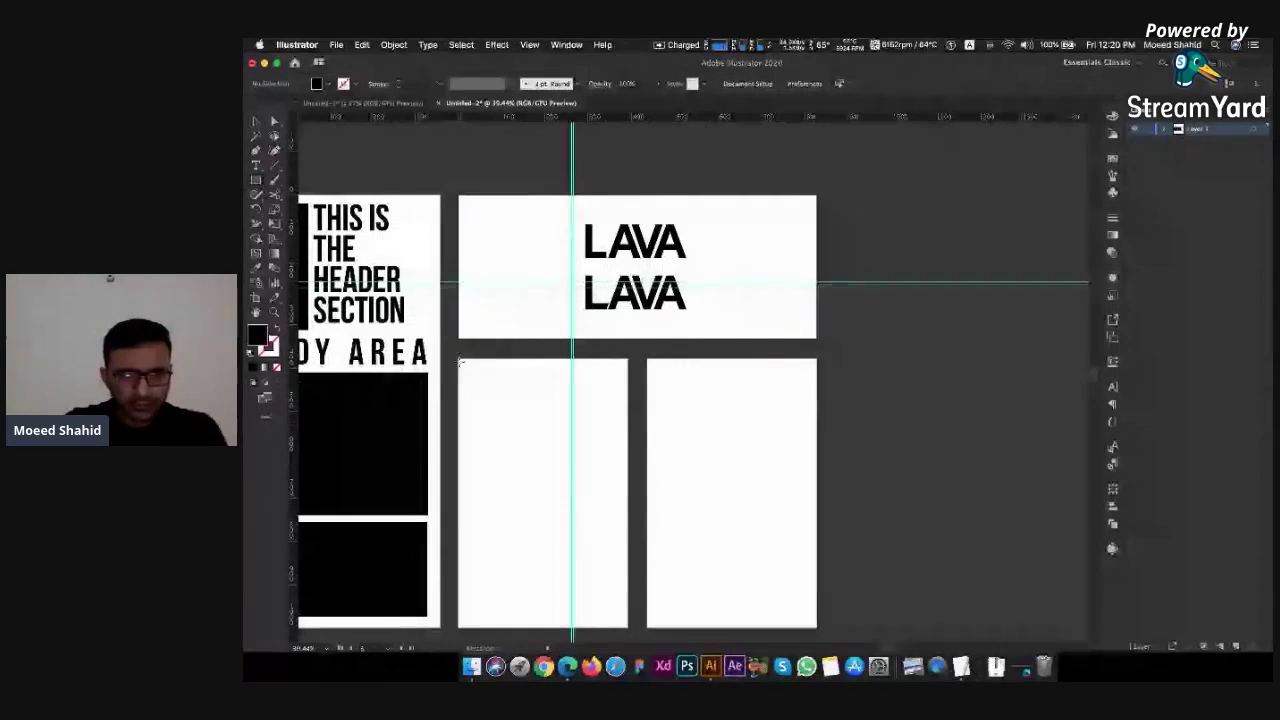
pyautogui.moveTo(458, 360); pyautogui.dragTo(628, 628)
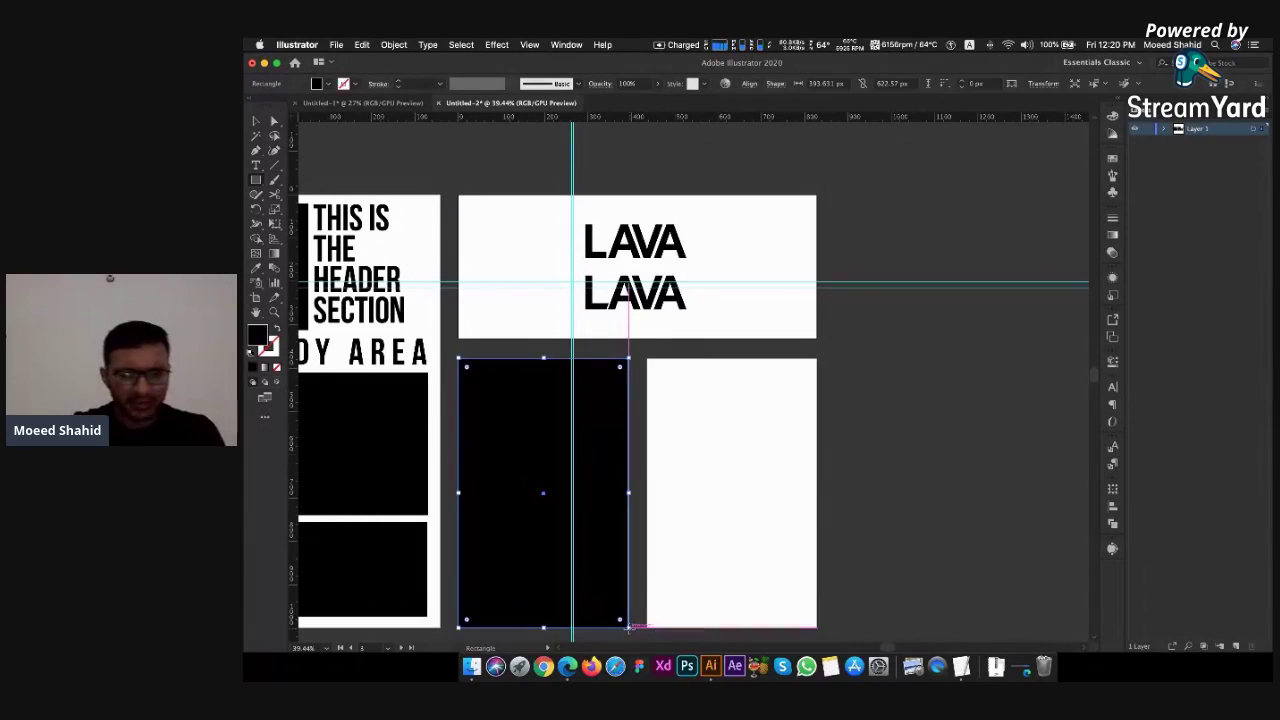
pyautogui.press('t')
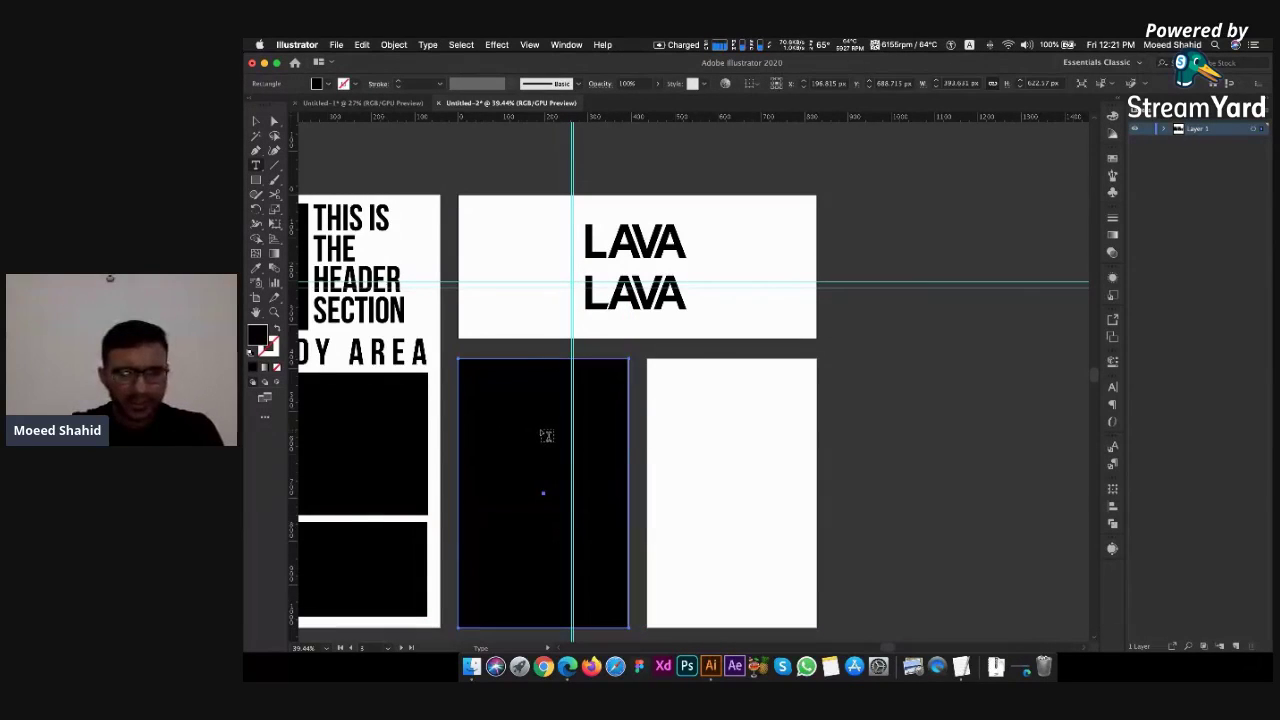
pyautogui.click(540, 435)
pyautogui.write('THIS IS ')
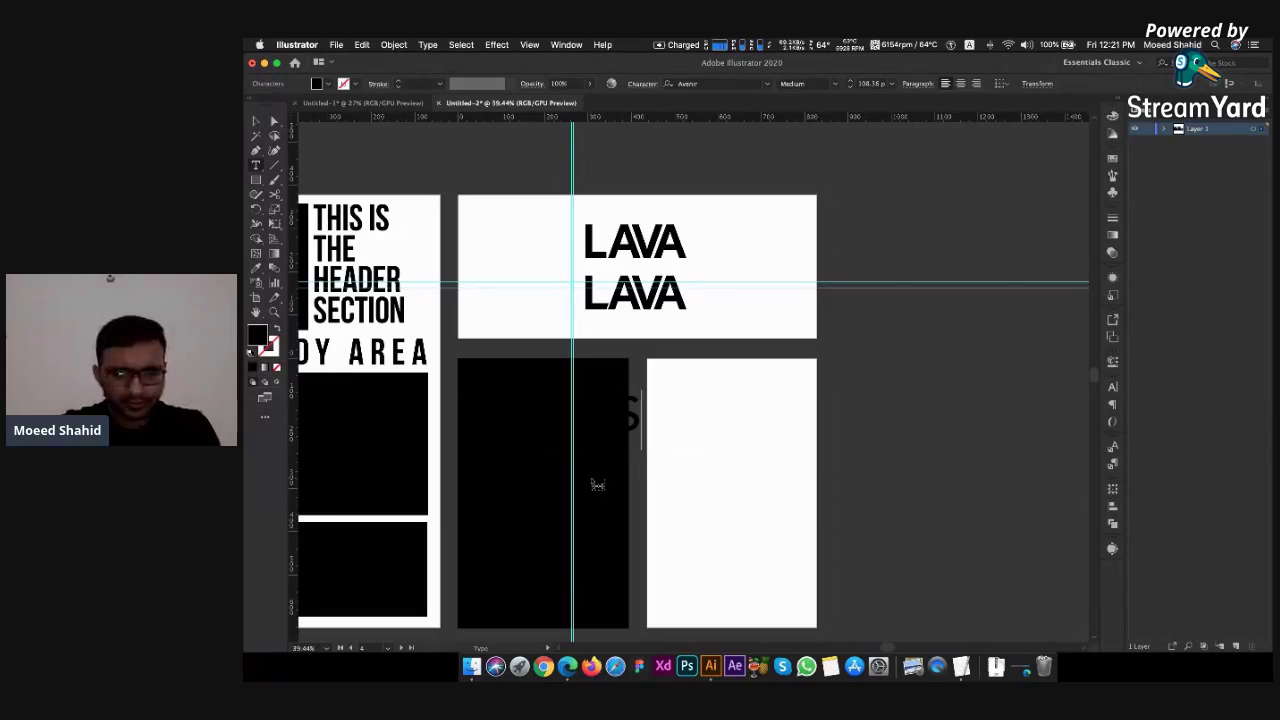
pyautogui.write('A')
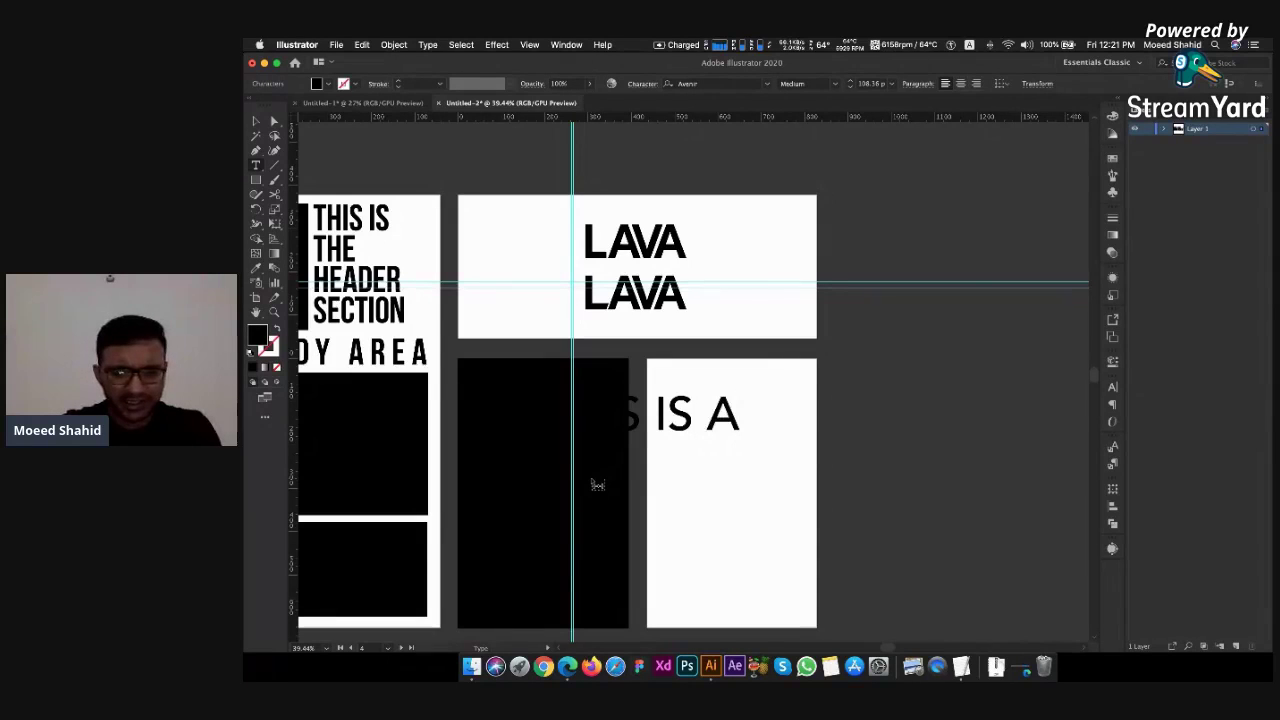
pyautogui.write(' LEGIBLE')
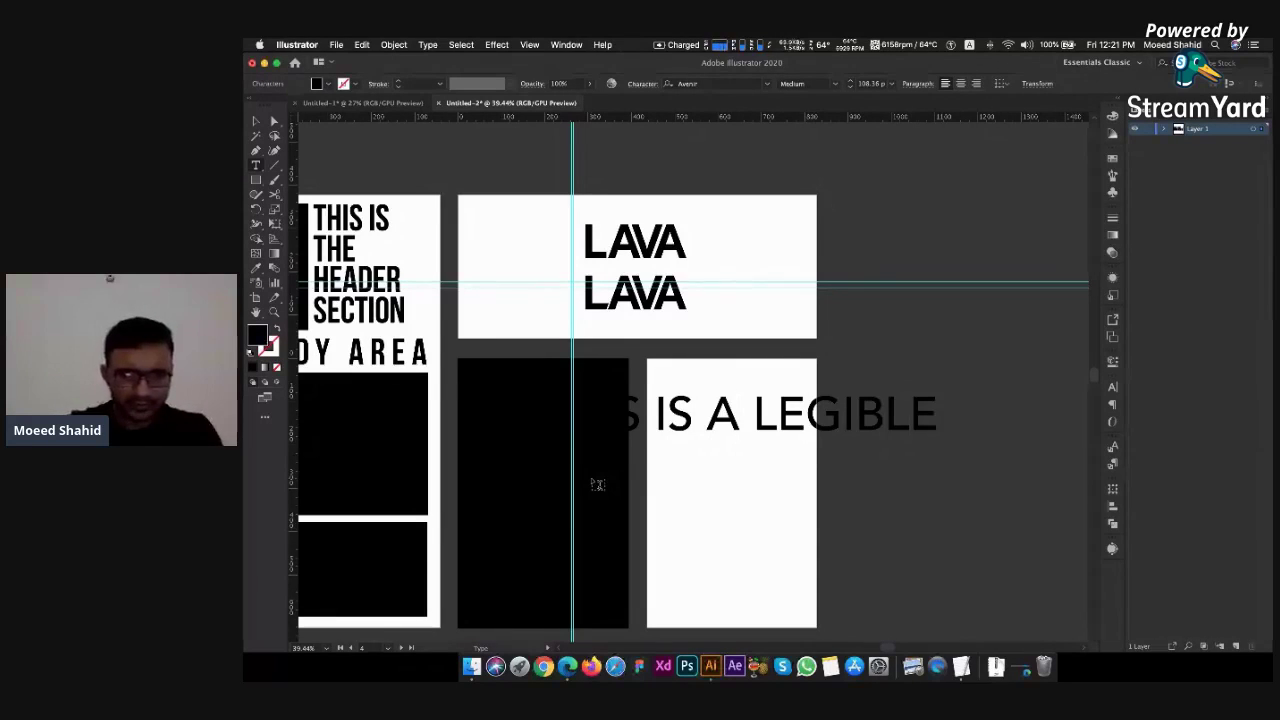
pyautogui.press('Escape')
pyautogui.press('BackSpace')
# Create an area text frame in the upper part of the black rectangle with the text THIS IS A LEGIBLE TEXT
pyautogui.click(592, 485)
pyautogui.press('t')
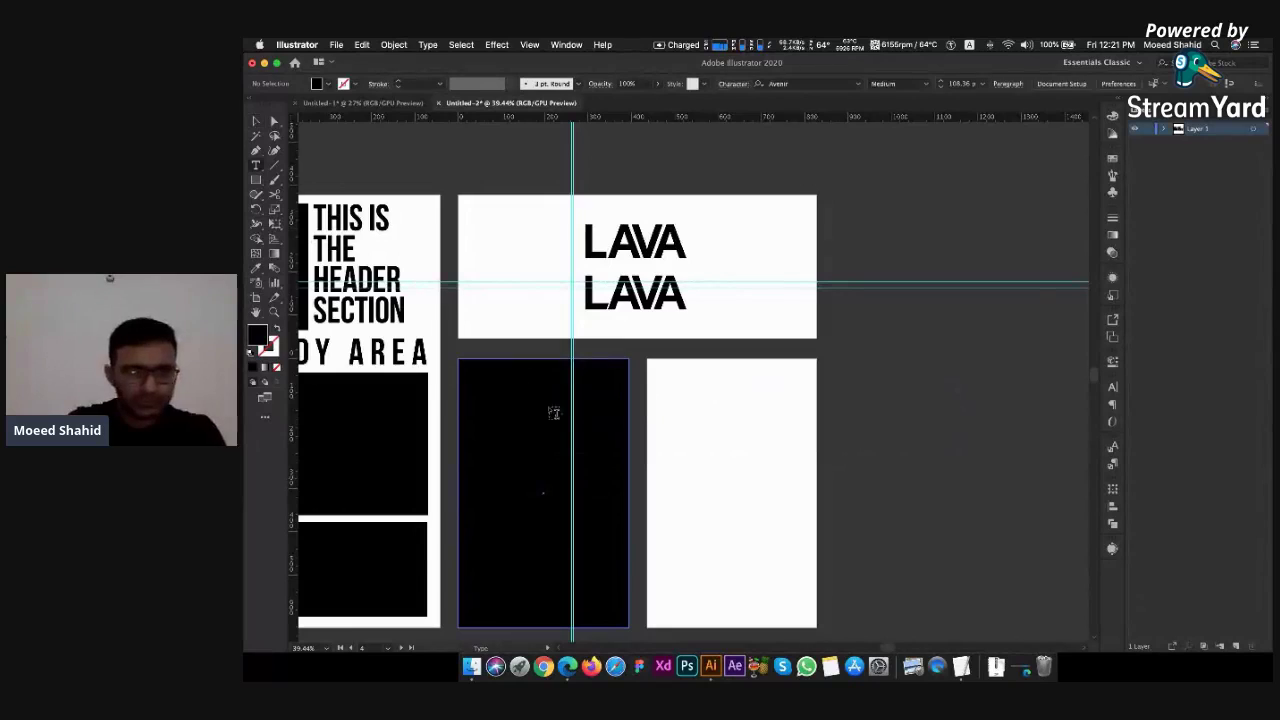
pyautogui.moveTo(470, 374); pyautogui.dragTo(619, 491)
pyautogui.write('BODY')
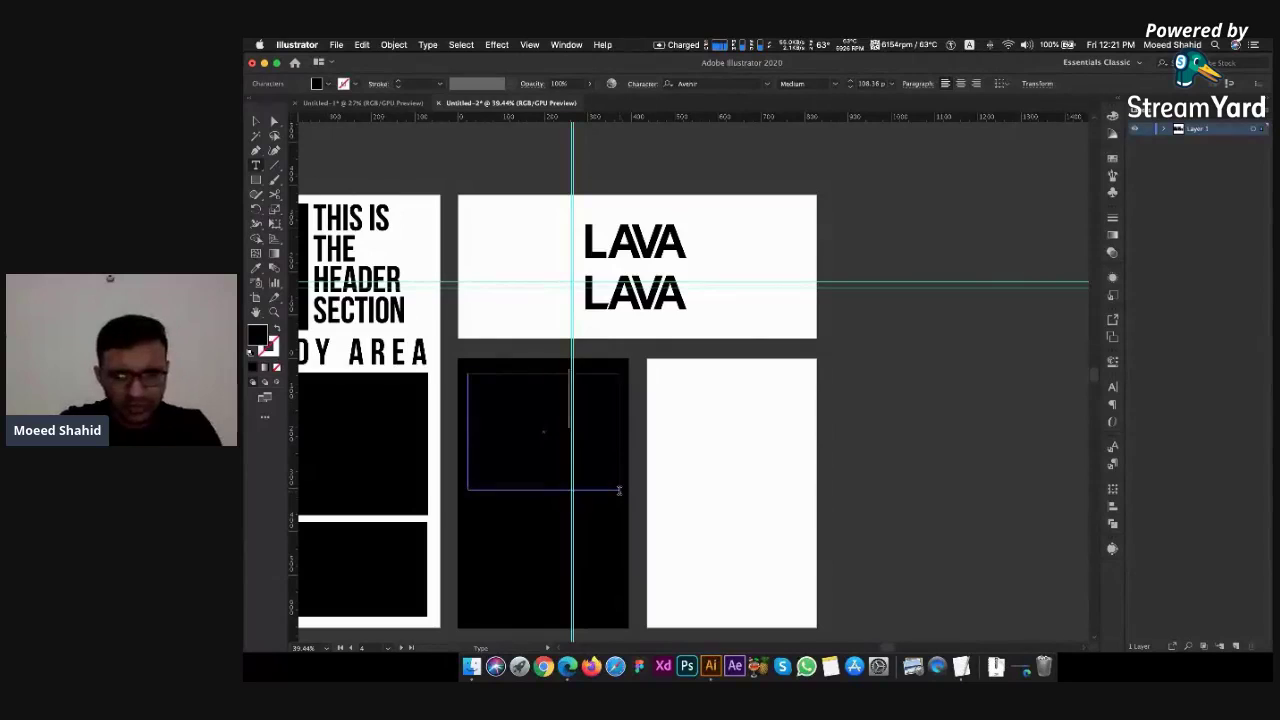
pyautogui.write(' ARE')
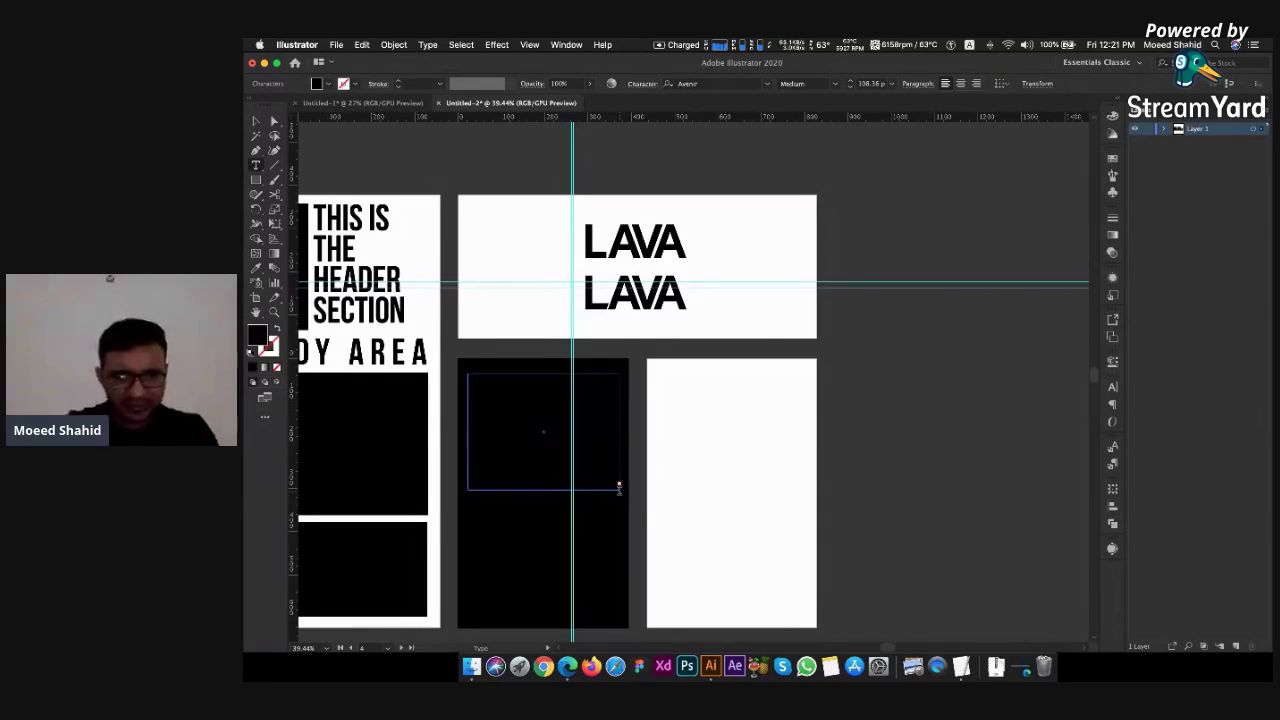
pyautogui.press('Escape')
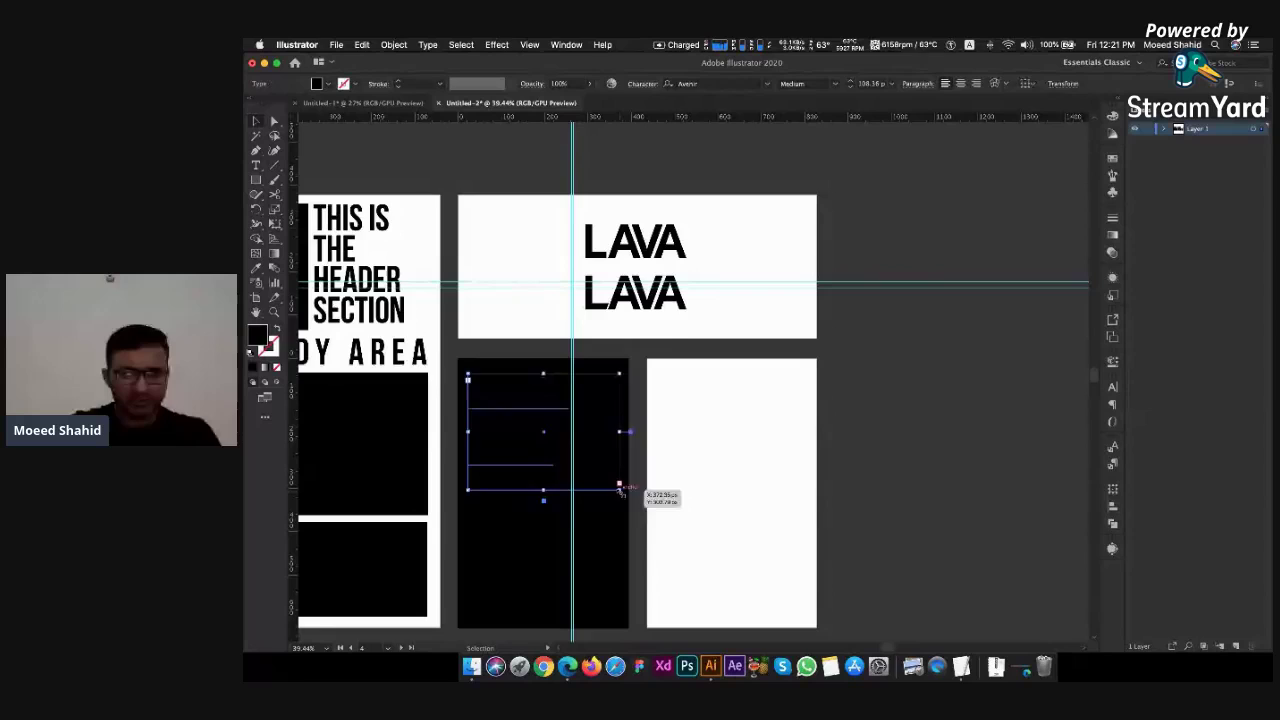
# Fill the rectangle behind the text with a bright green and darken it to a deeper green
pyautogui.click(591, 563)
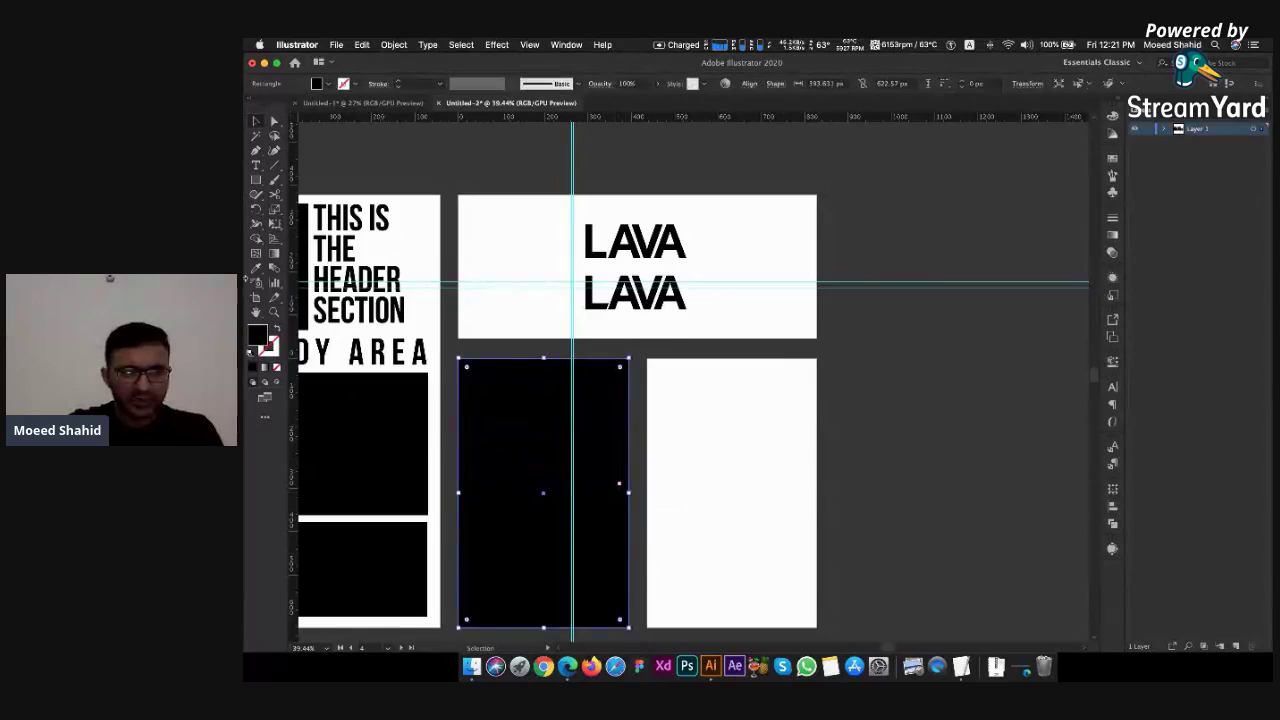
pyautogui.doubleClick(258, 336)
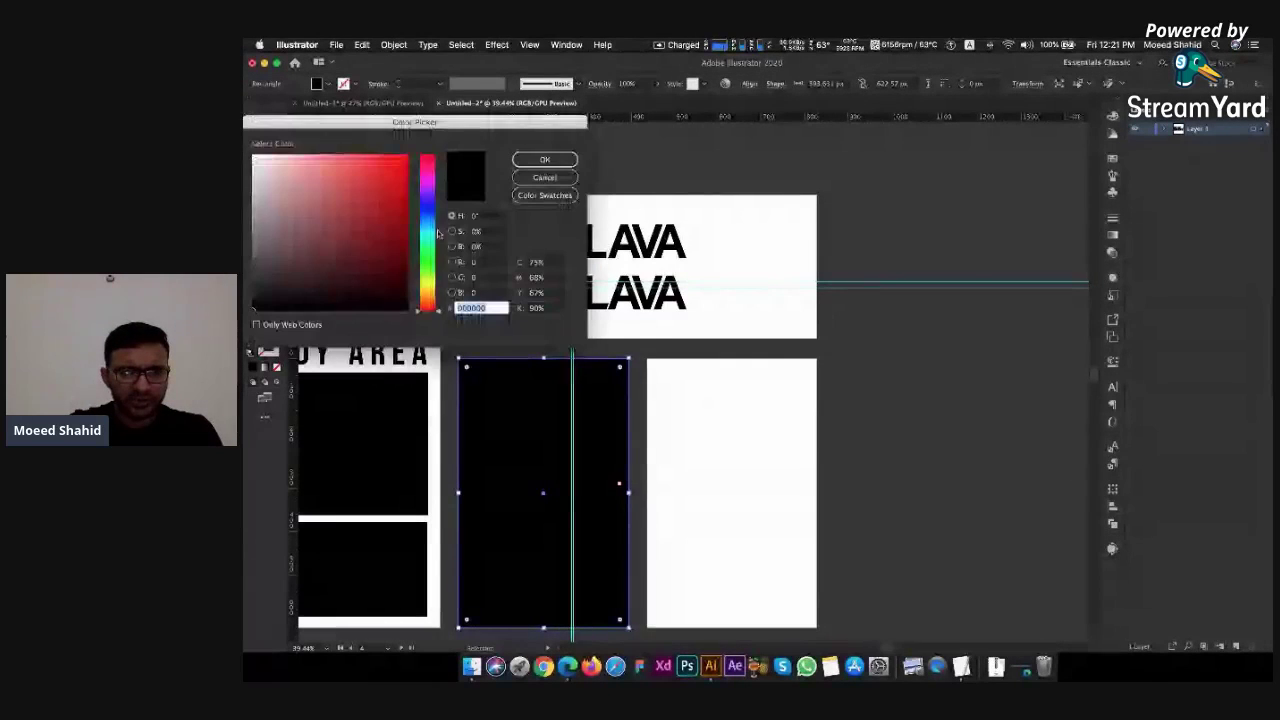
pyautogui.moveTo(428, 238); pyautogui.dragTo(428, 256)
pyautogui.click(367, 181)
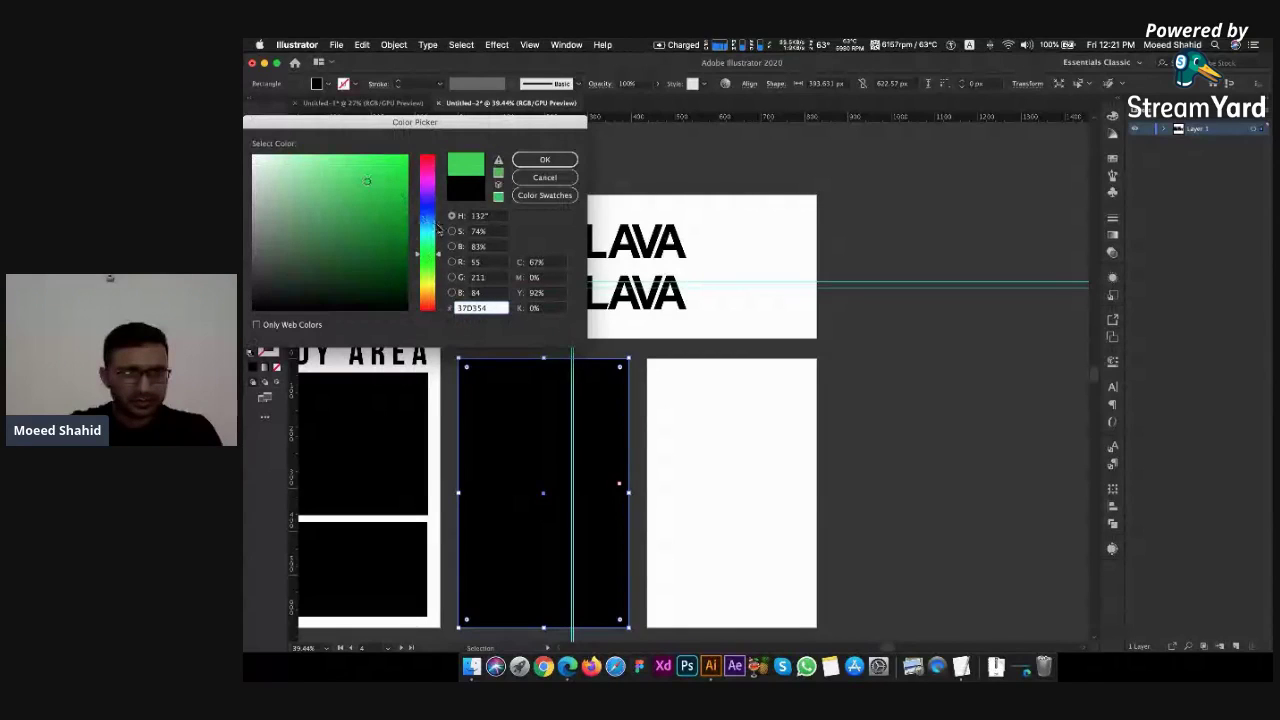
pyautogui.click(521, 162)
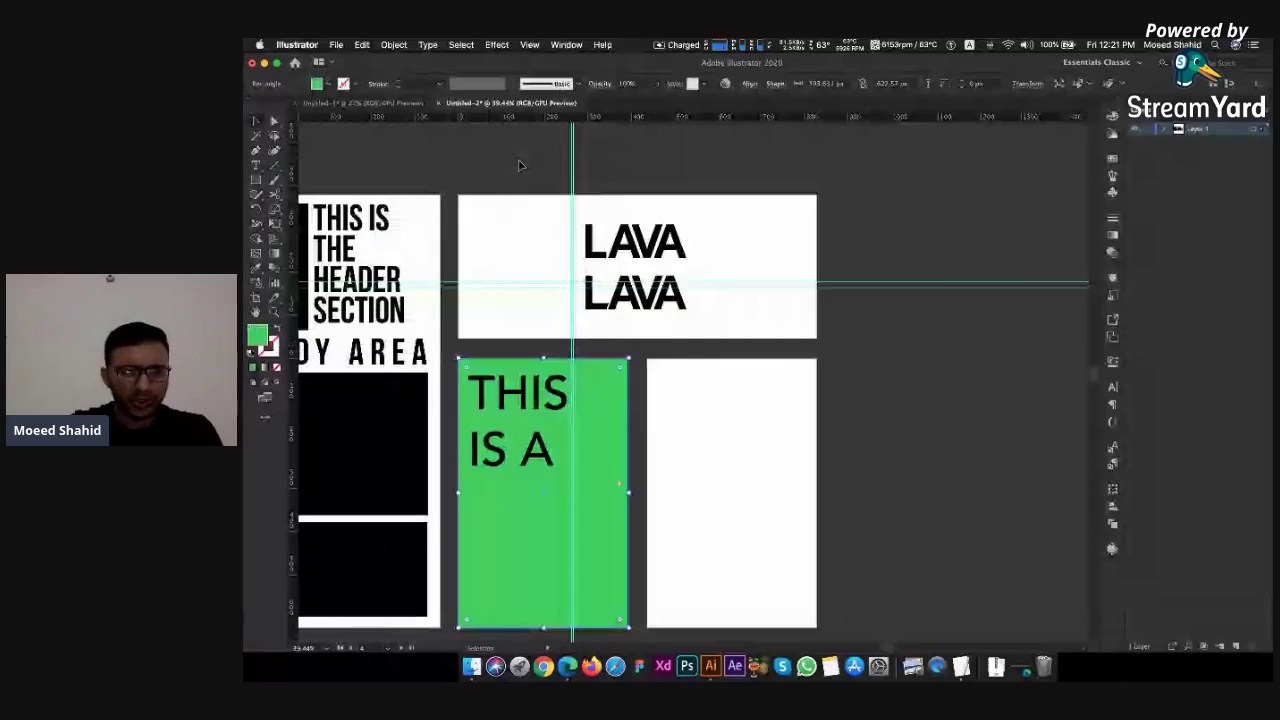
pyautogui.doubleClick(257, 335)
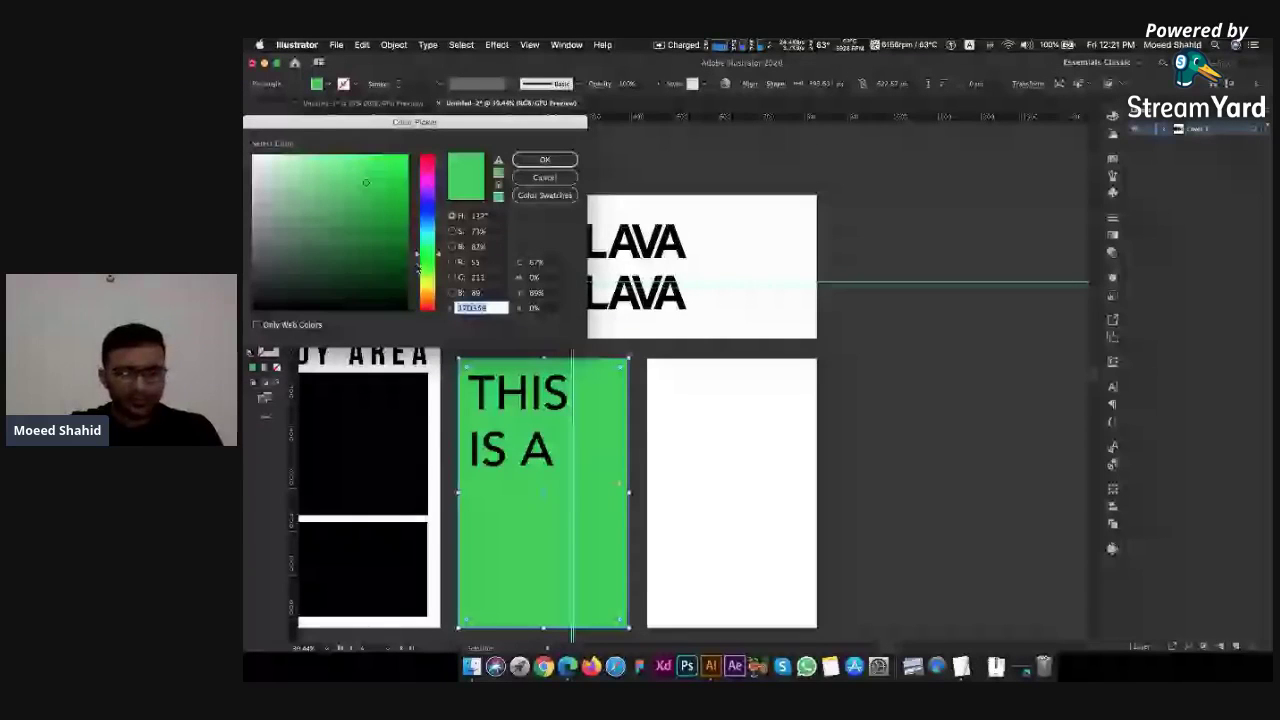
pyautogui.press('Return')
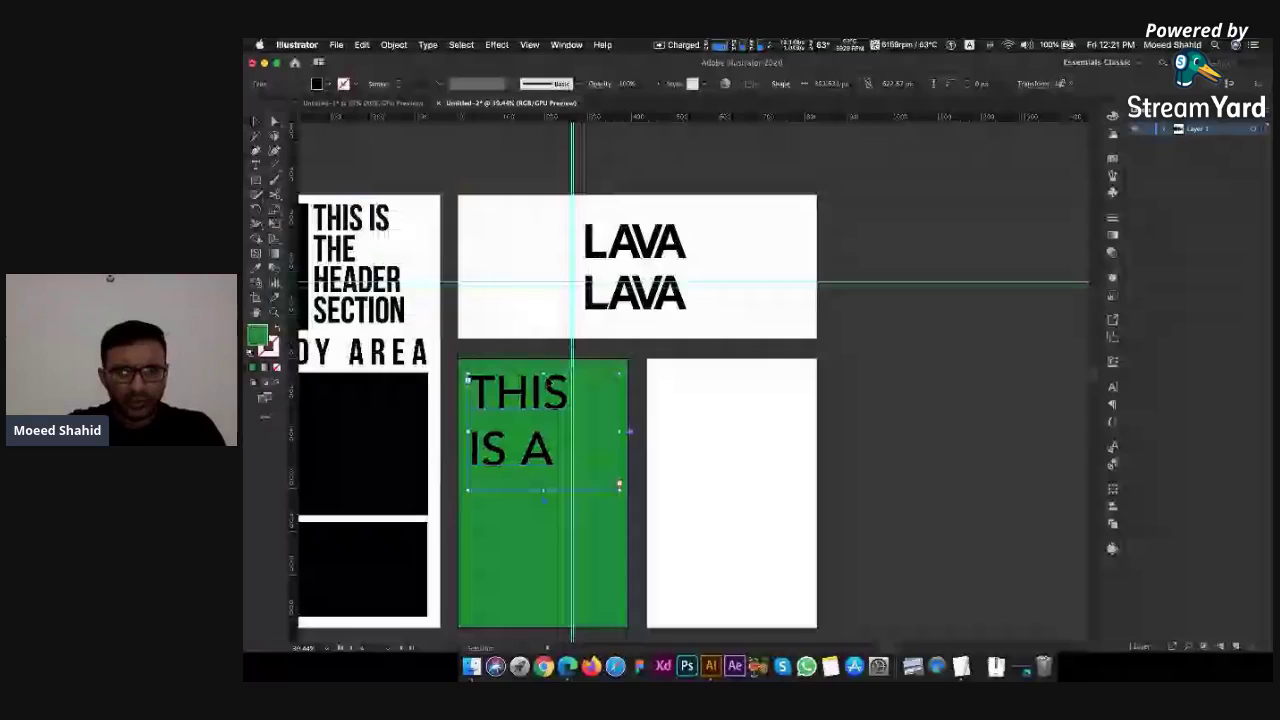
# Set the text on the green rectangle in Bebas Neue Bold at 93 pt
pyautogui.click(550, 383)
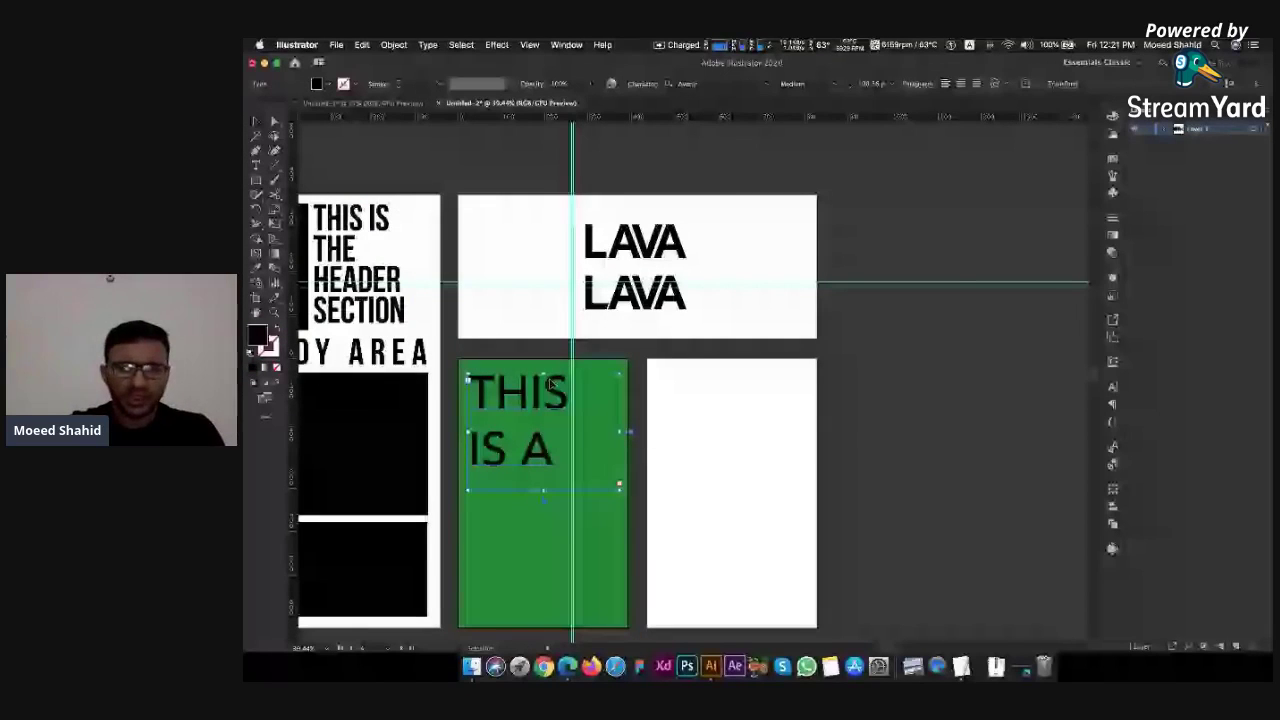
pyautogui.click(712, 84)
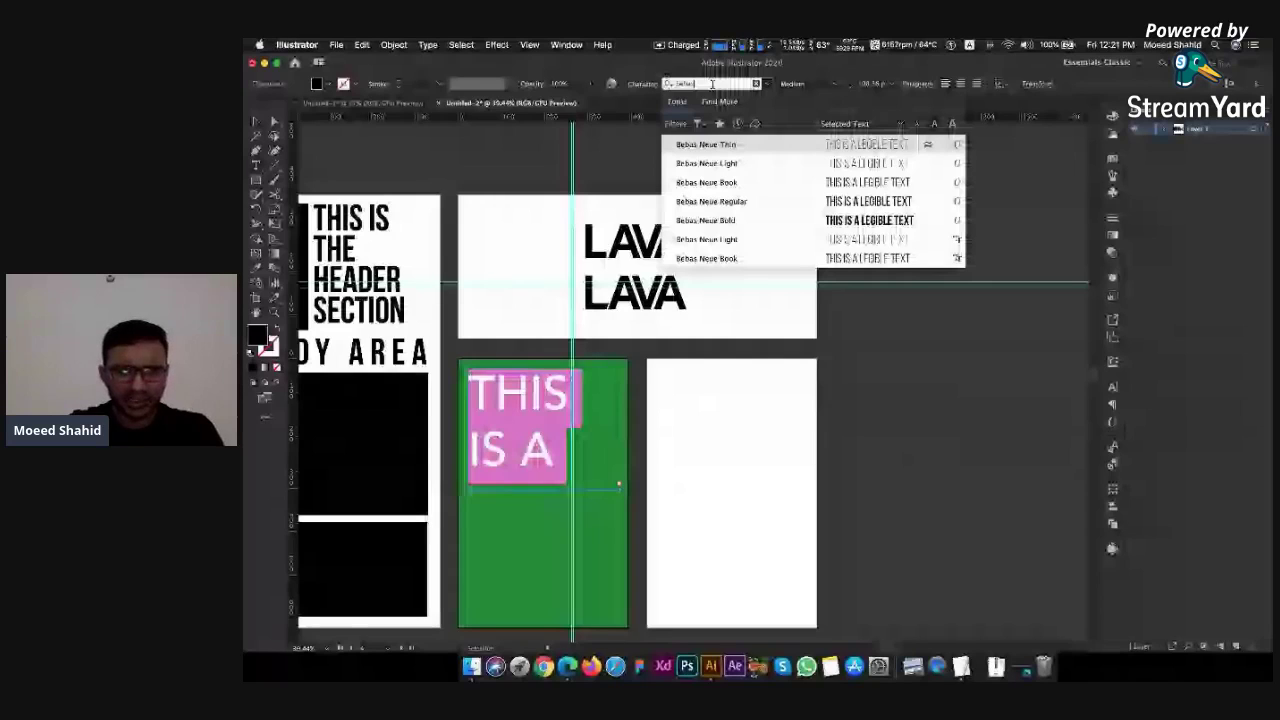
pyautogui.click(708, 220)
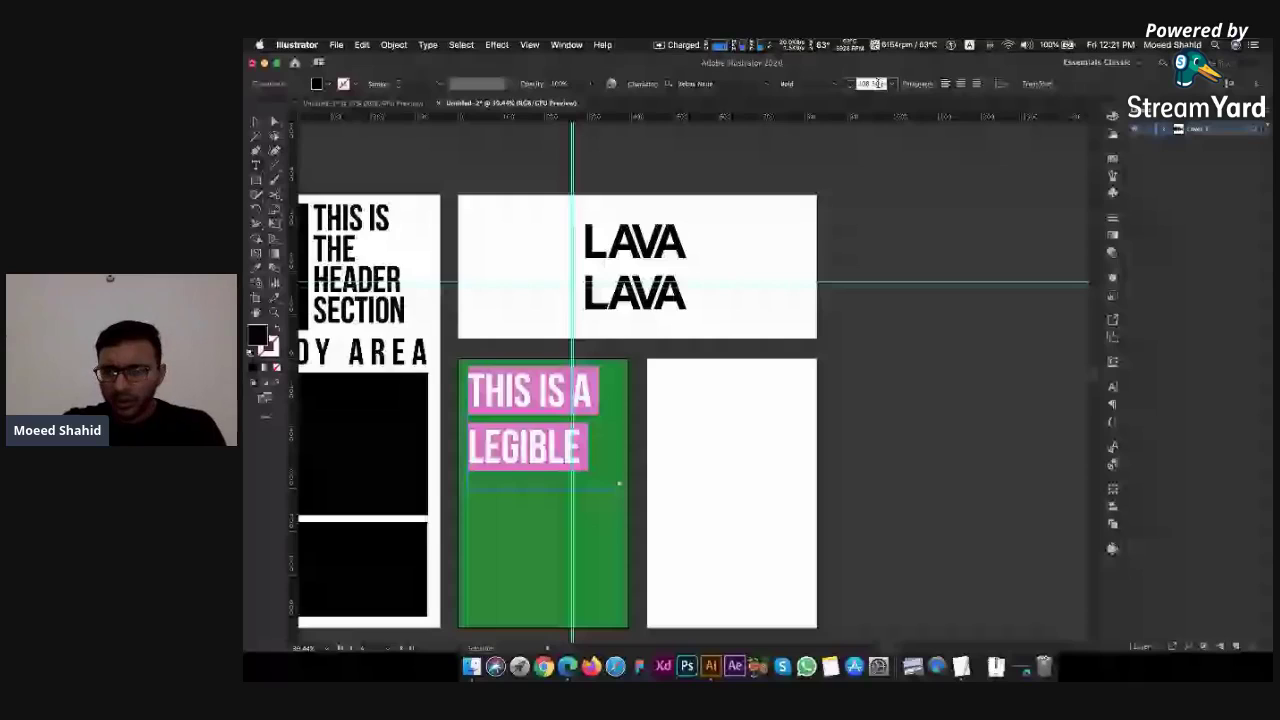
# Tighten the leading of the text on the green rectangle to 95 pt
pyautogui.click(1112, 386)
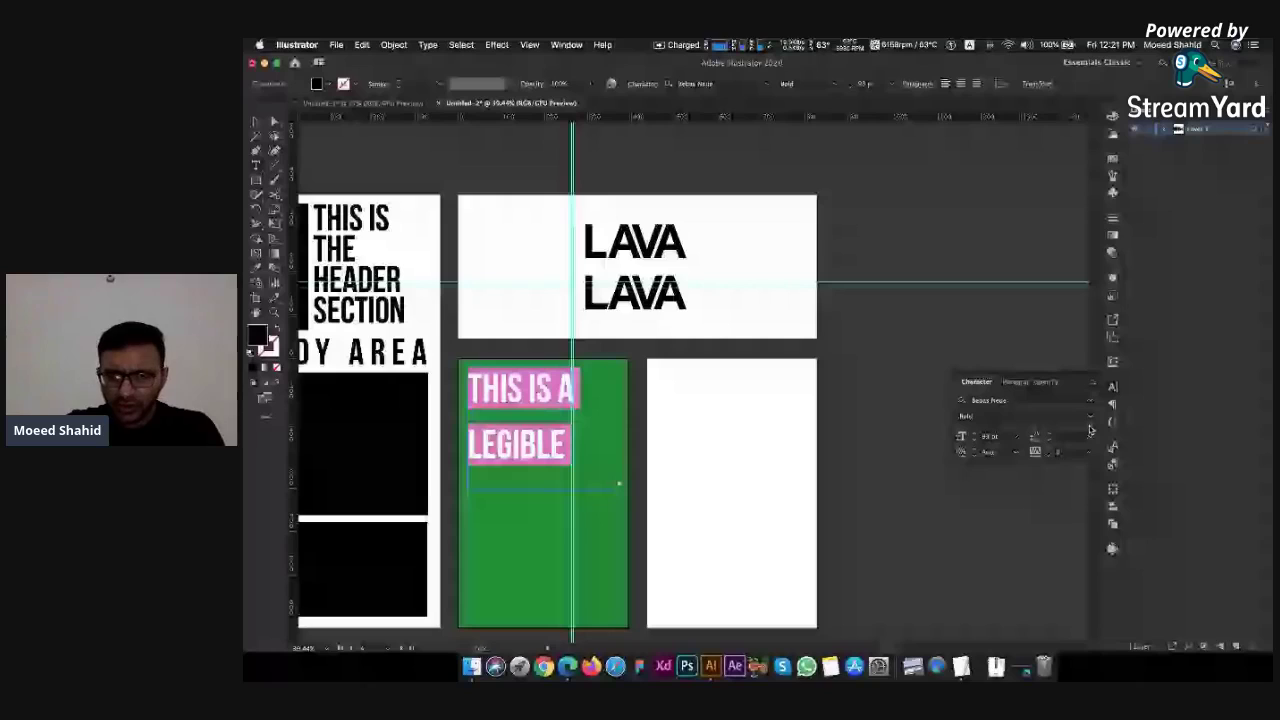
pyautogui.click(1090, 432)
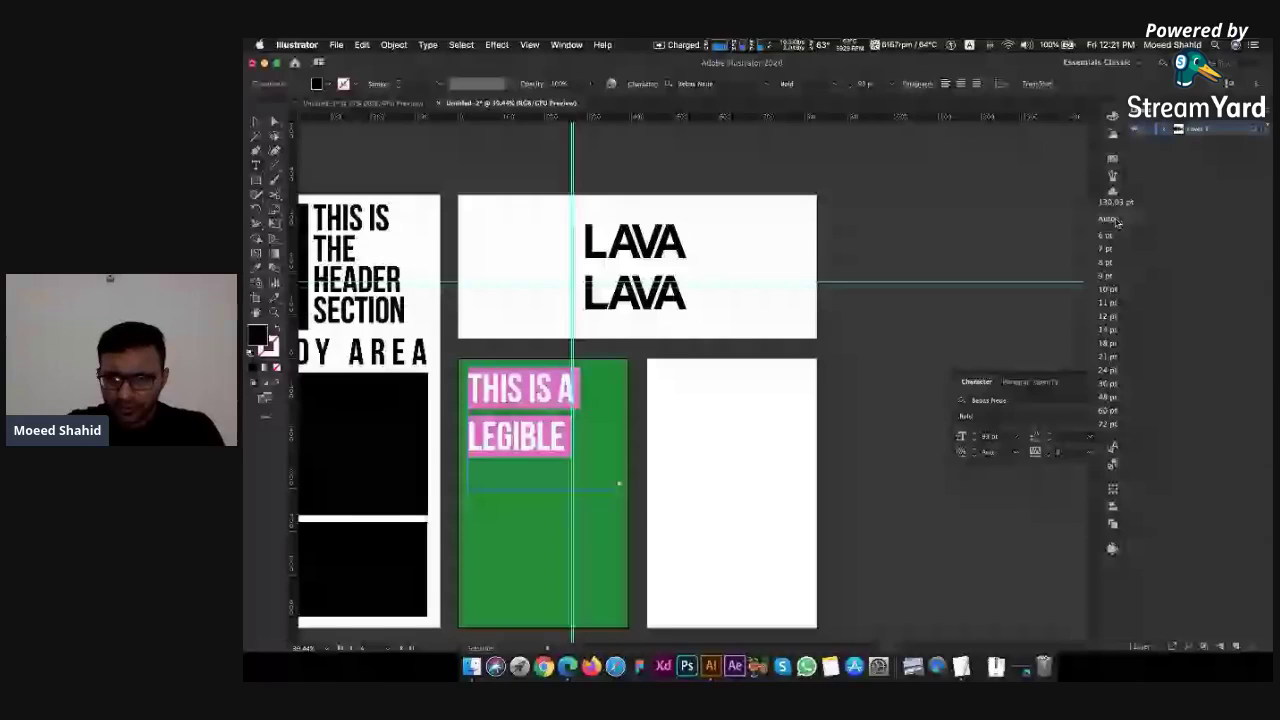
pyautogui.click(1116, 220)
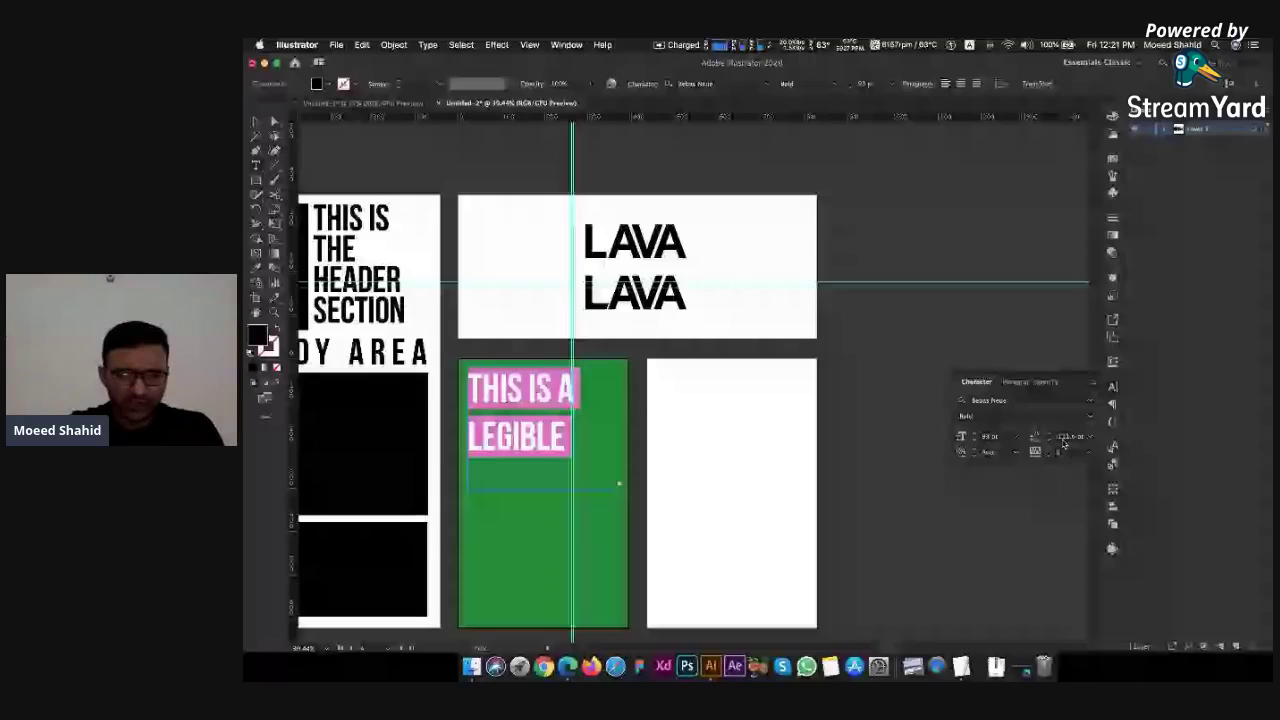
pyautogui.click(1064, 440)
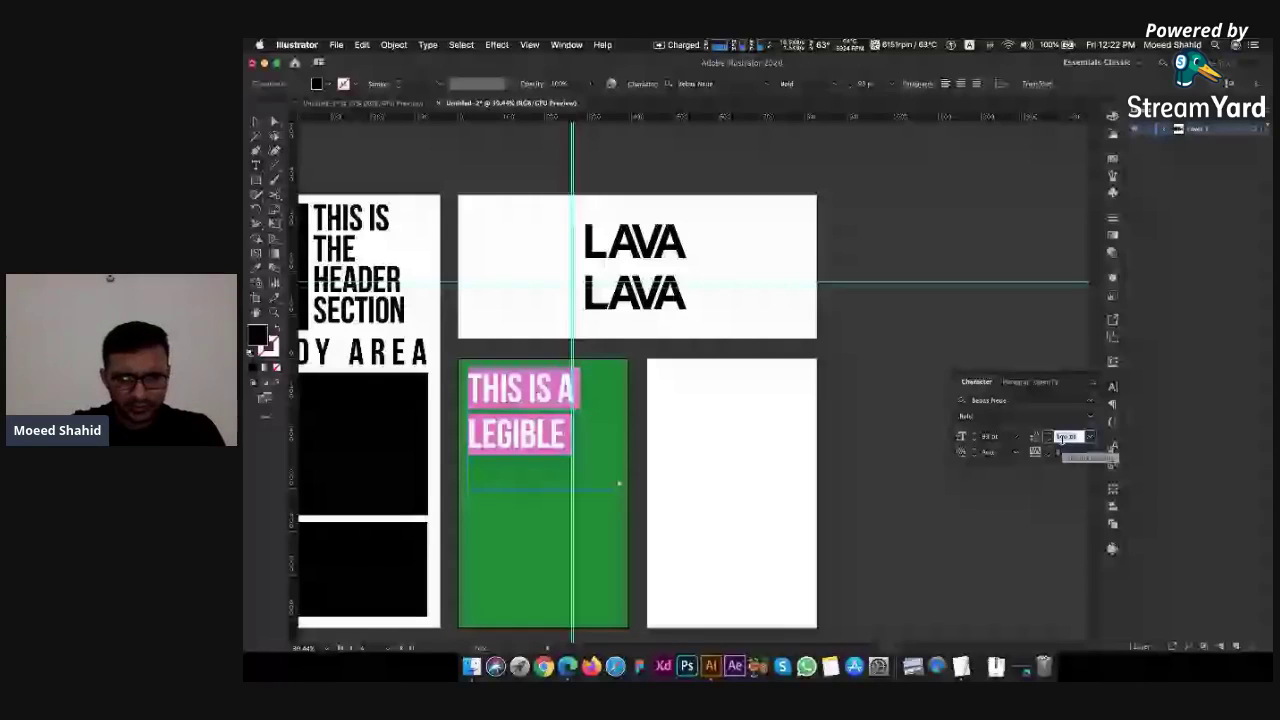
pyautogui.press('Down')
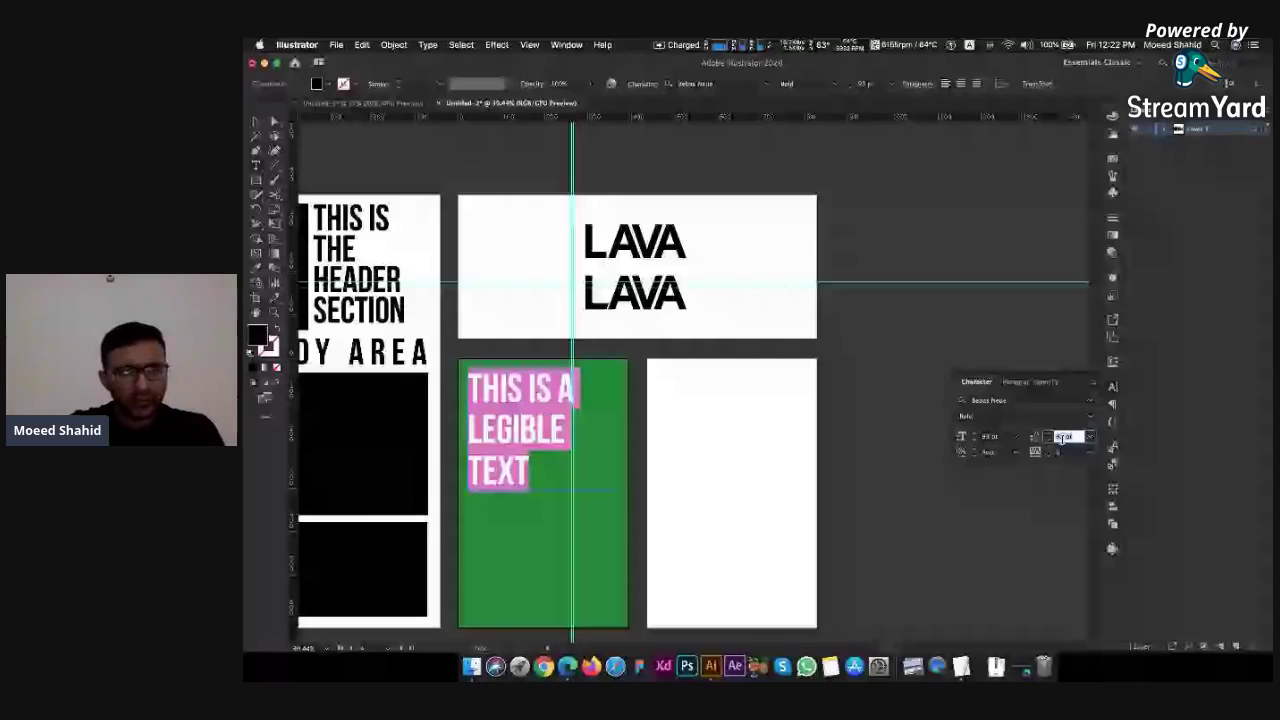
pyautogui.click(506, 462)
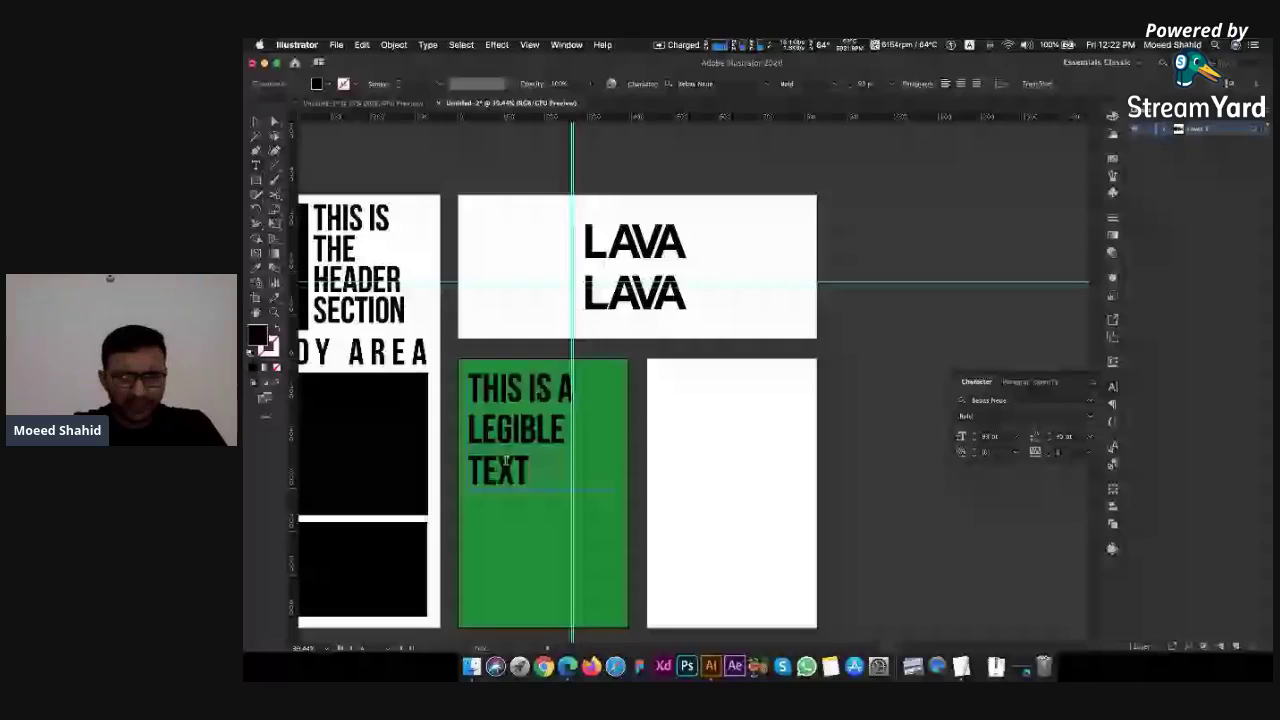
# Add a rectangle about 350 × 280 px below the text, fill it with a lighter green and deselect it
pyautogui.click(469, 502)
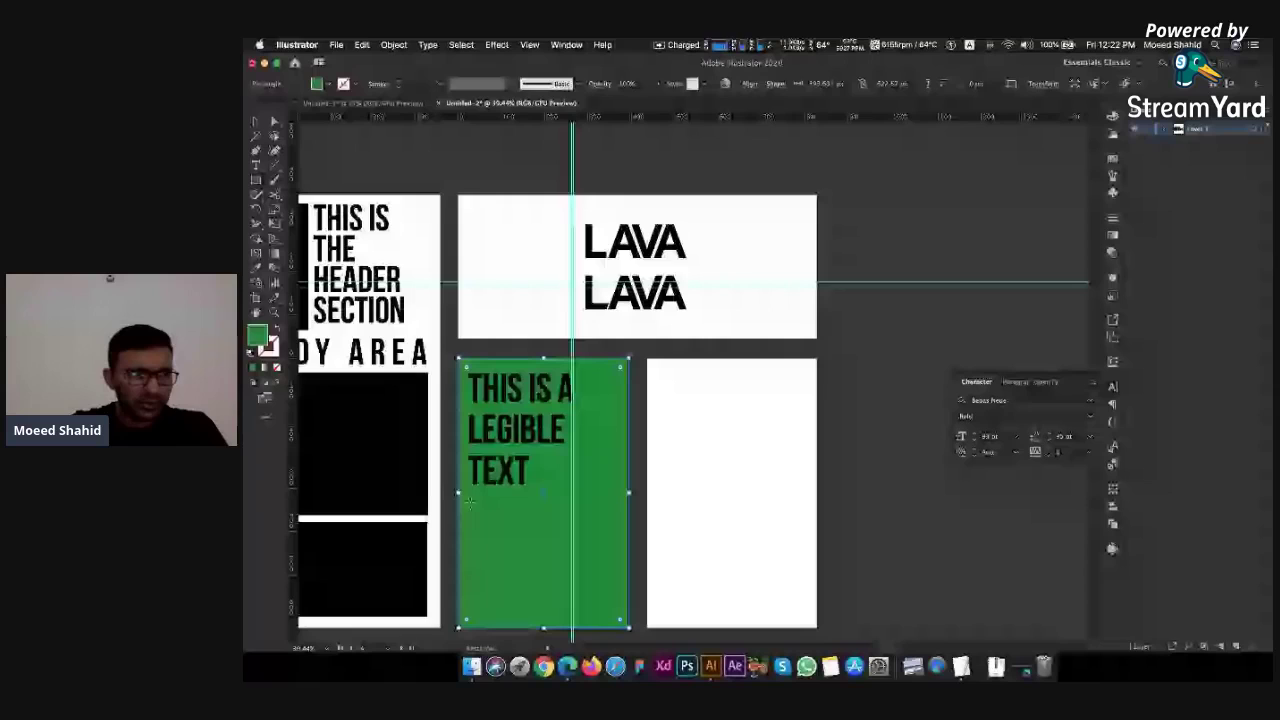
pyautogui.doubleClick(257, 335)
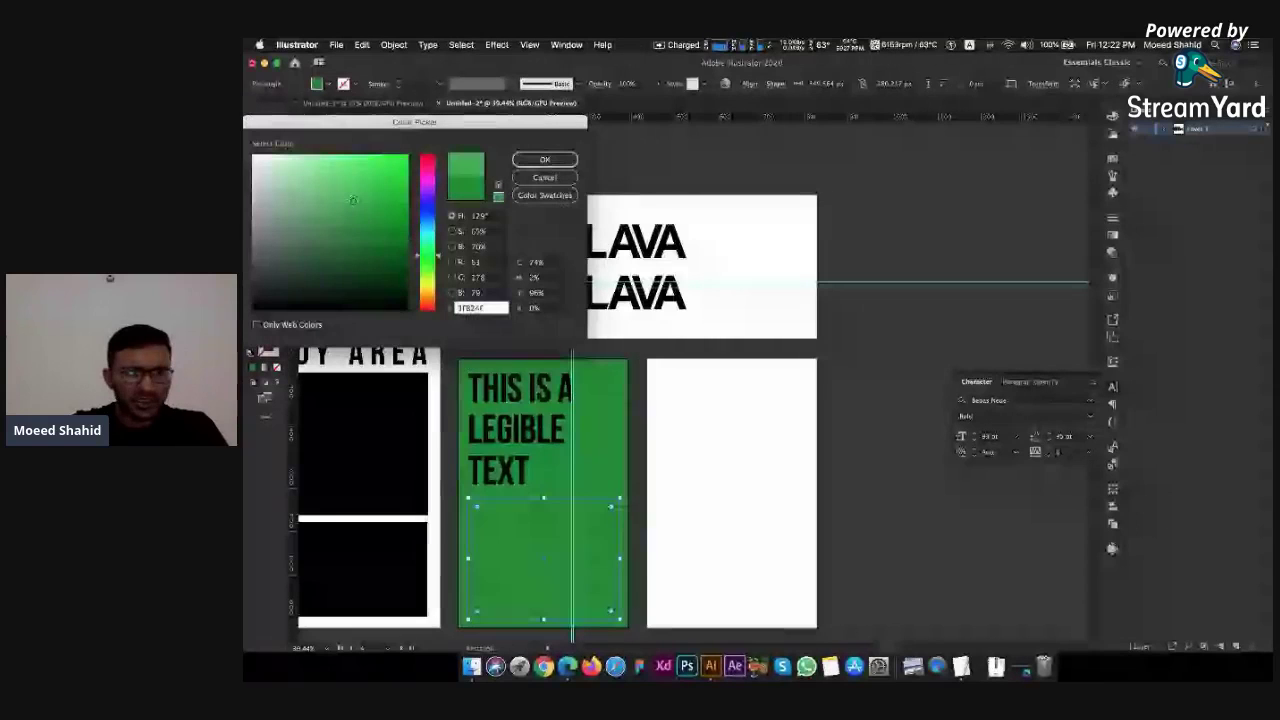
pyautogui.click(545, 161)
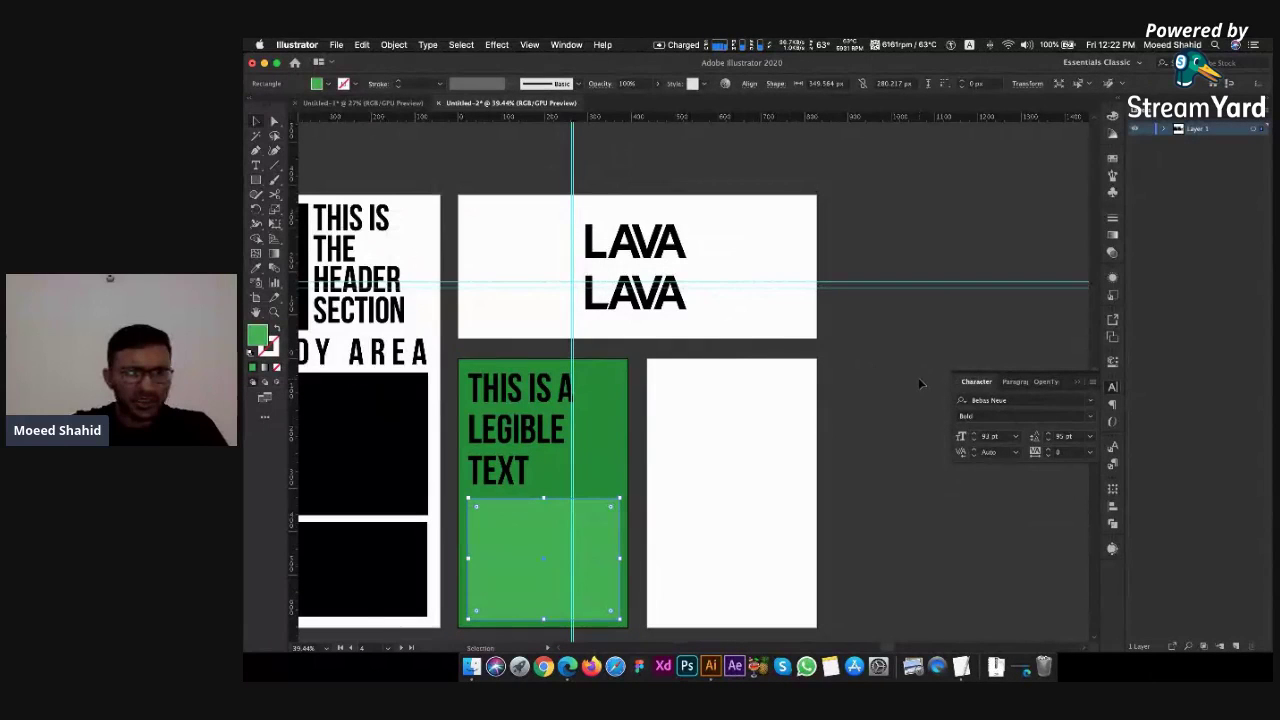
pyautogui.click(920, 383)
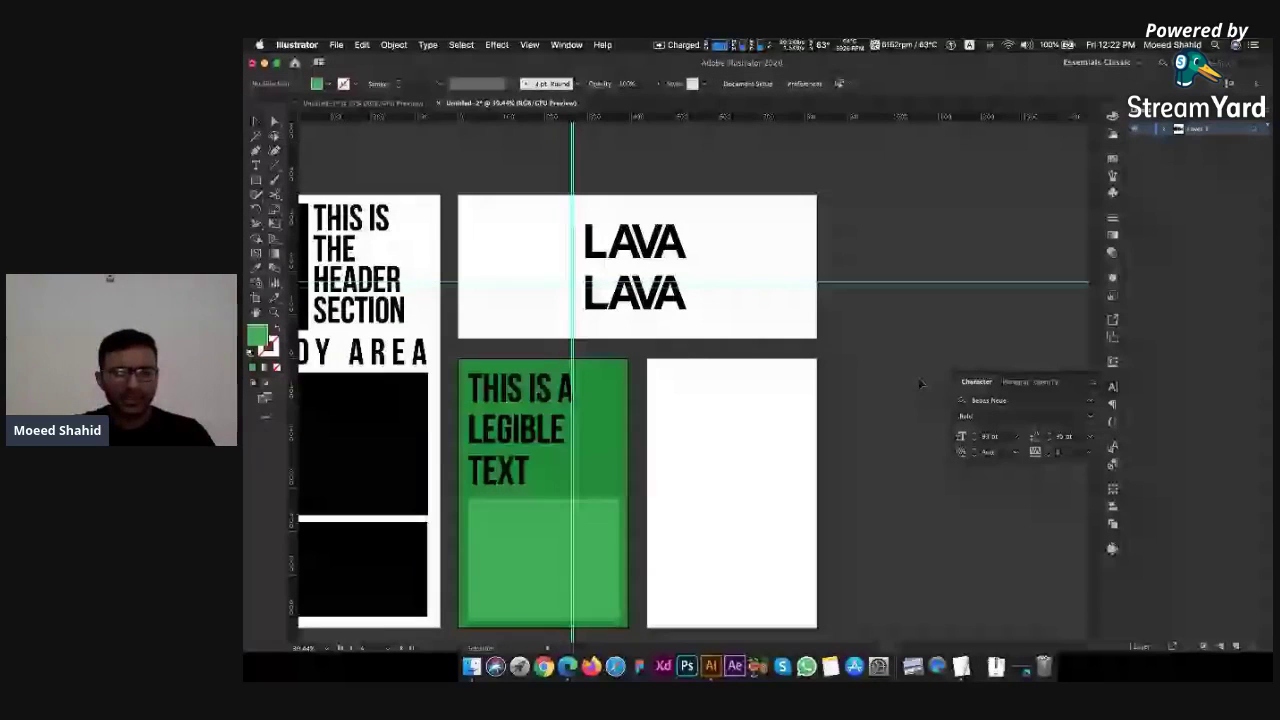
# Duplicate the green background, text and lighter rectangle onto the blank artboard on the right
pyautogui.click(519, 513)
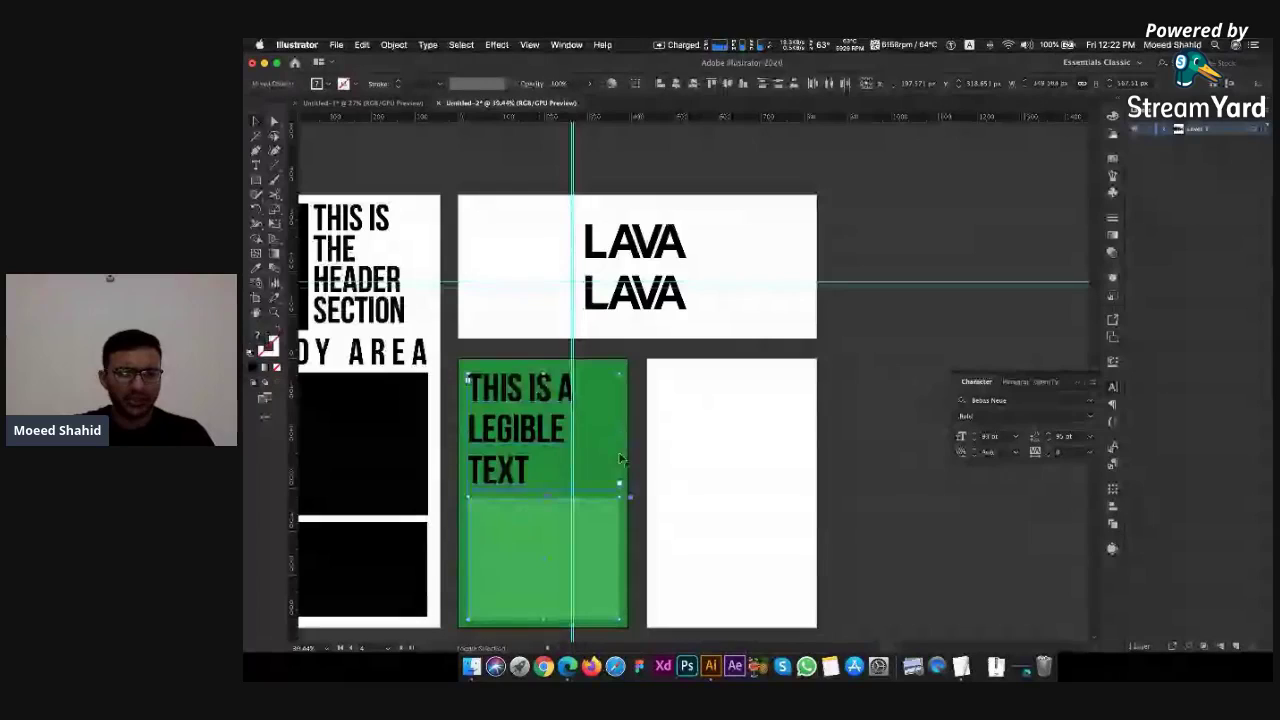
pyautogui.click(633, 383)
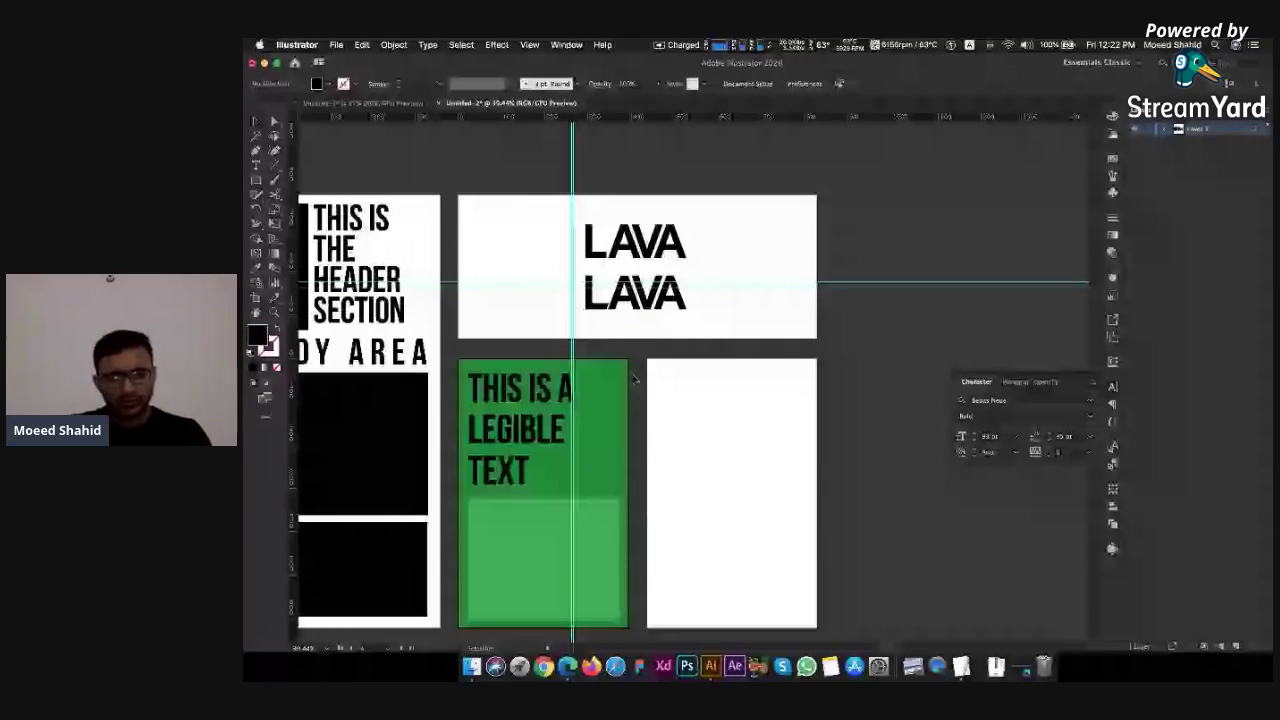
pyautogui.click(480, 598)
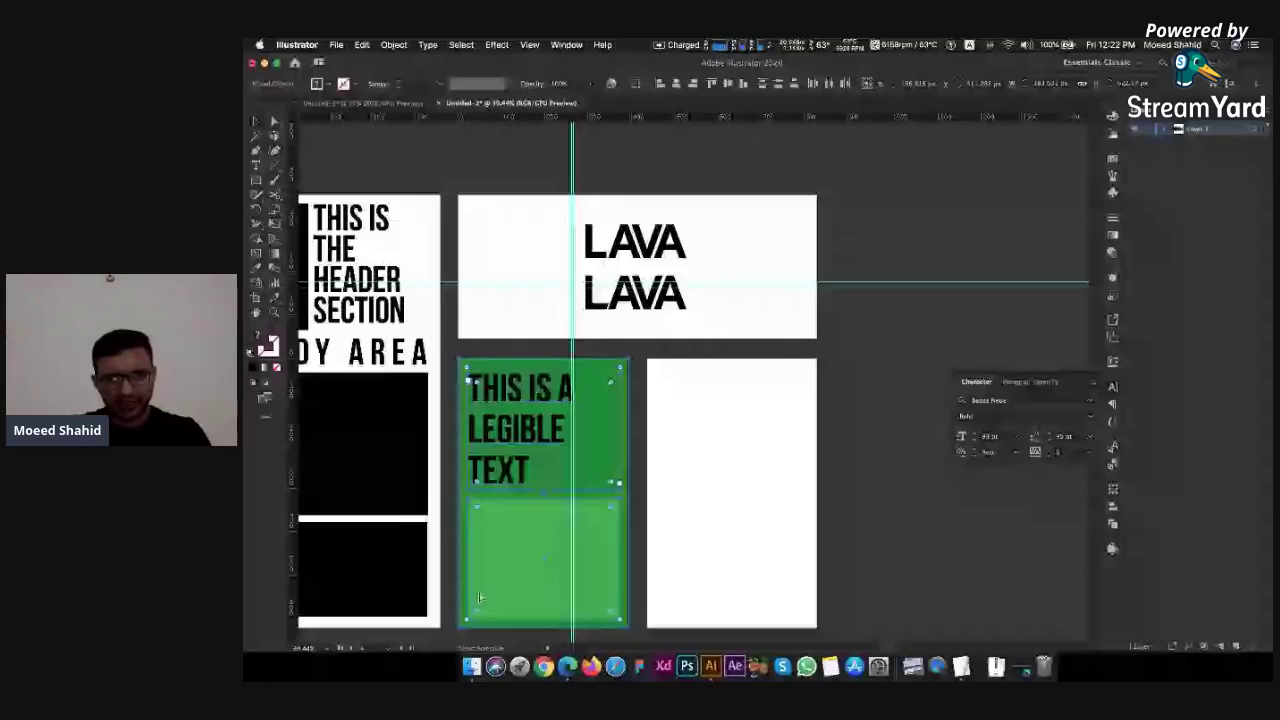
pyautogui.moveTo(480, 598); pyautogui.dragTo(713, 572)
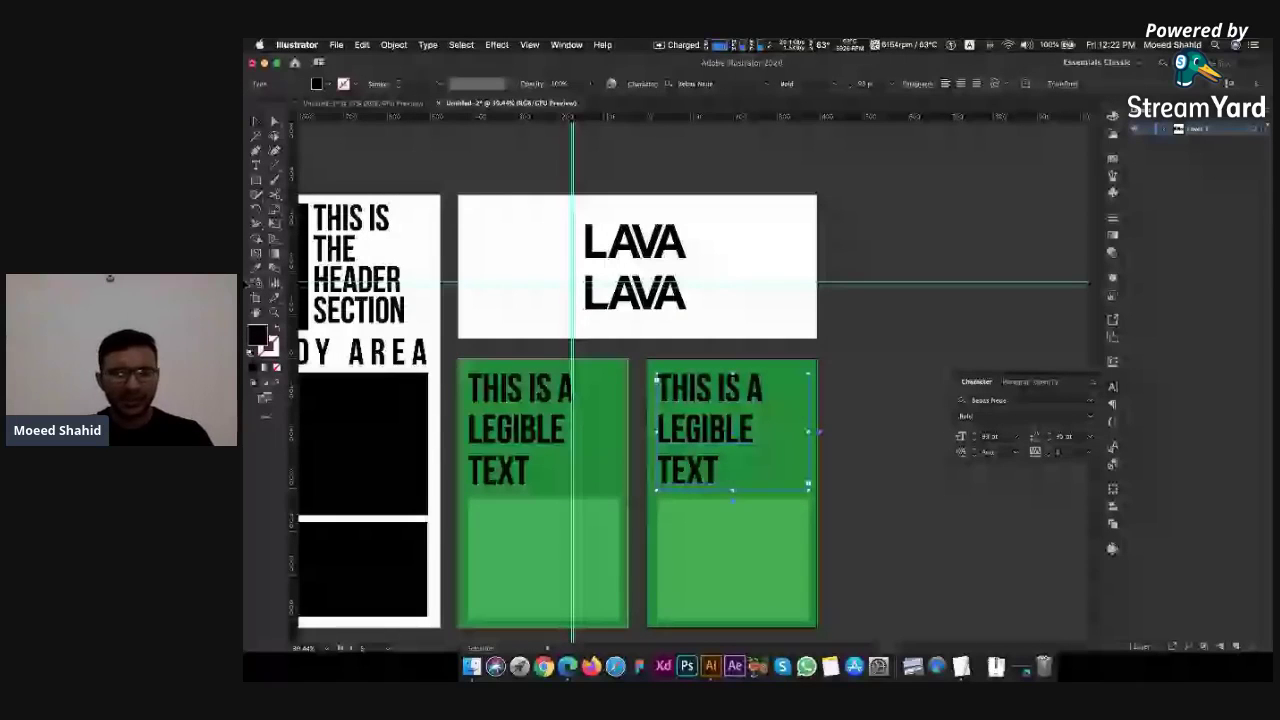
# Change the duplicated text on the right artboard to white and deselect it
pyautogui.hotkey('shift', 'x')
pyautogui.click(900, 259)
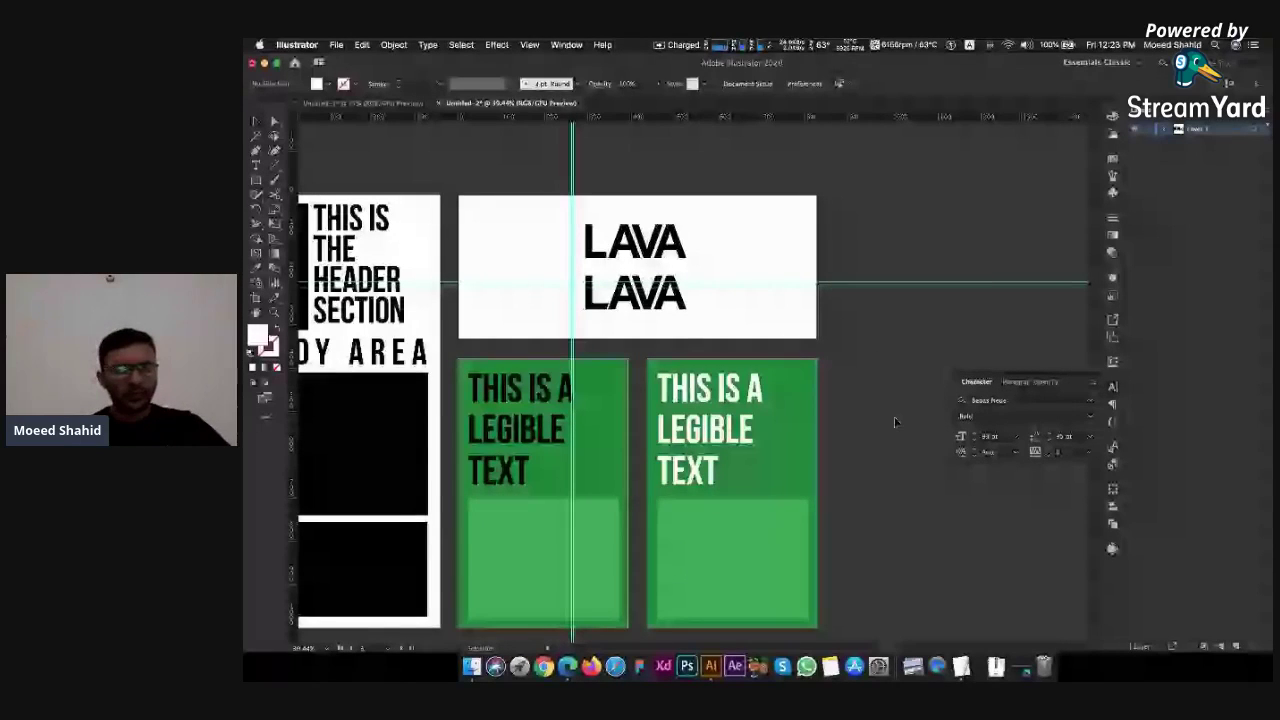
# Match the first green artboard's text to the lighter rectangle's green and set the second artboard's text to bright green 69F477
pyautogui.click(520, 430)
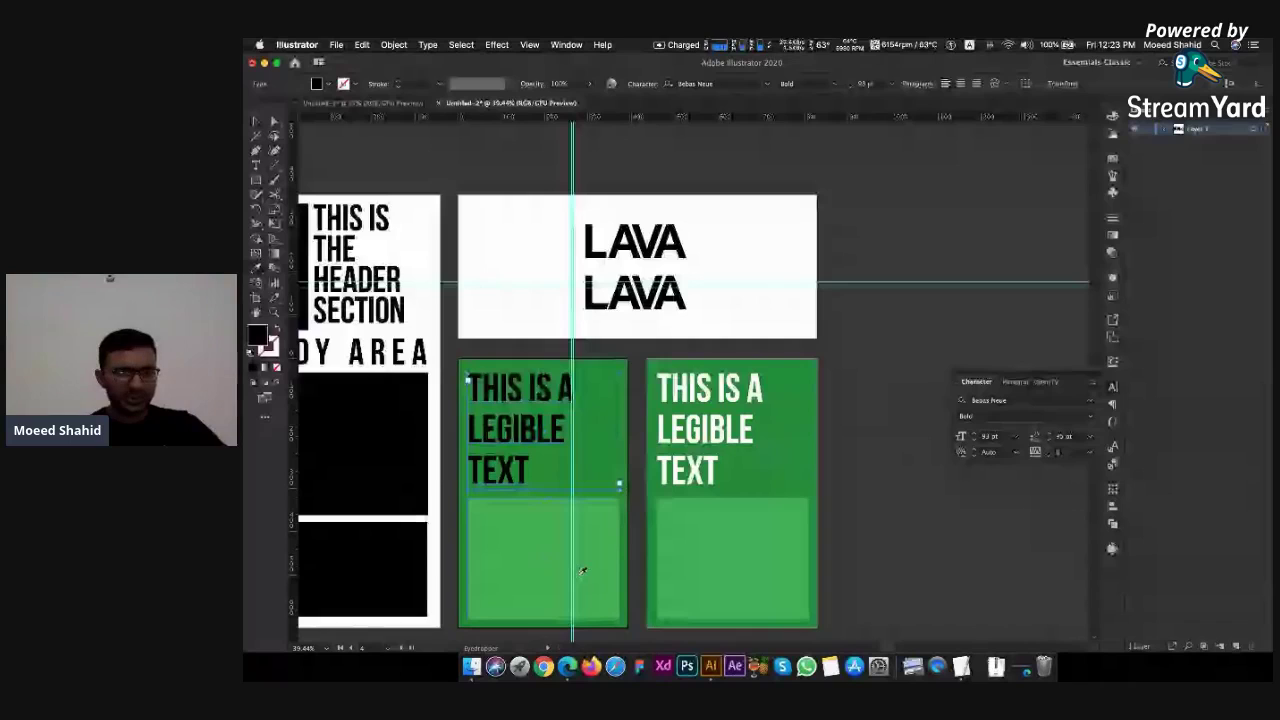
pyautogui.press('v')
pyautogui.click(730, 430)
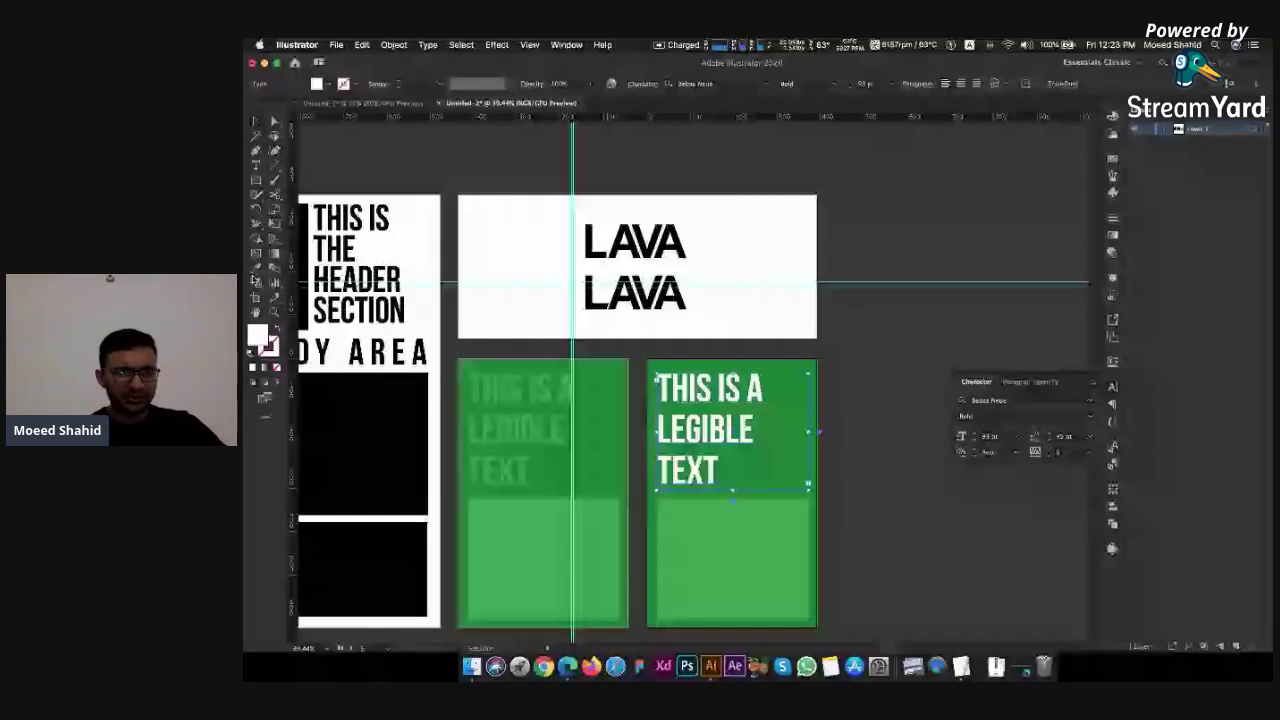
pyautogui.doubleClick(258, 336)
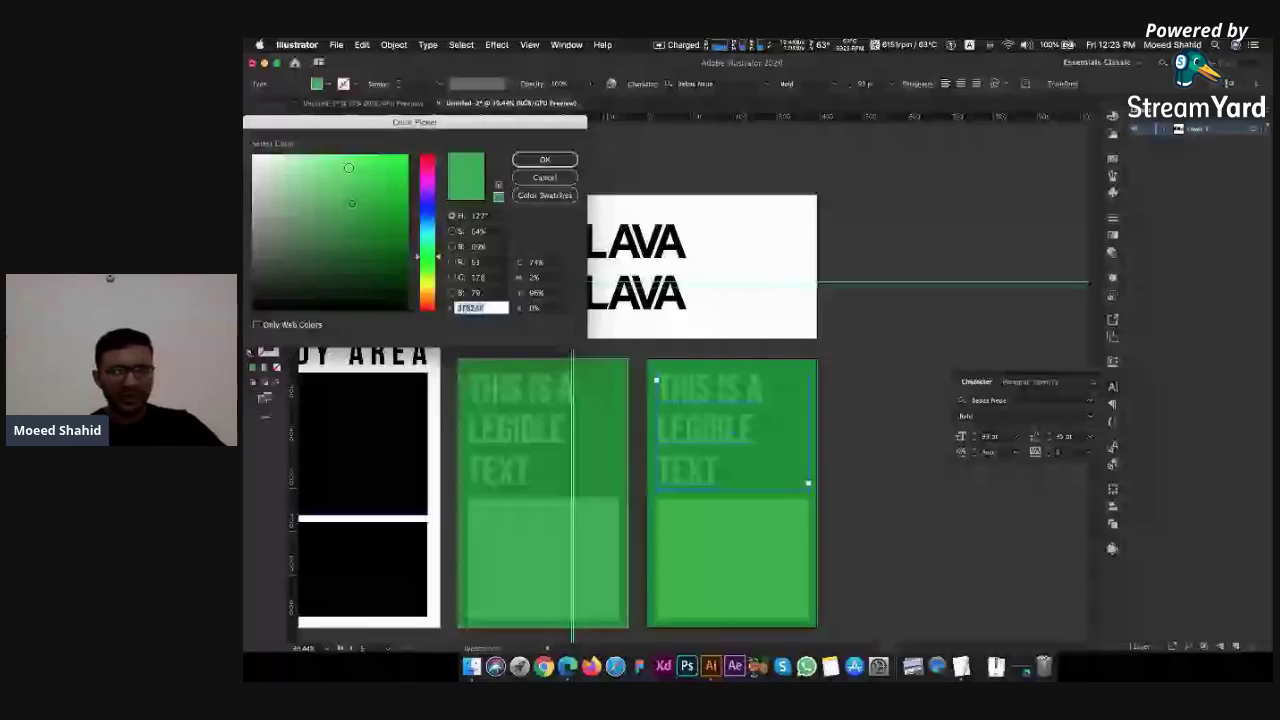
pyautogui.click(341, 160)
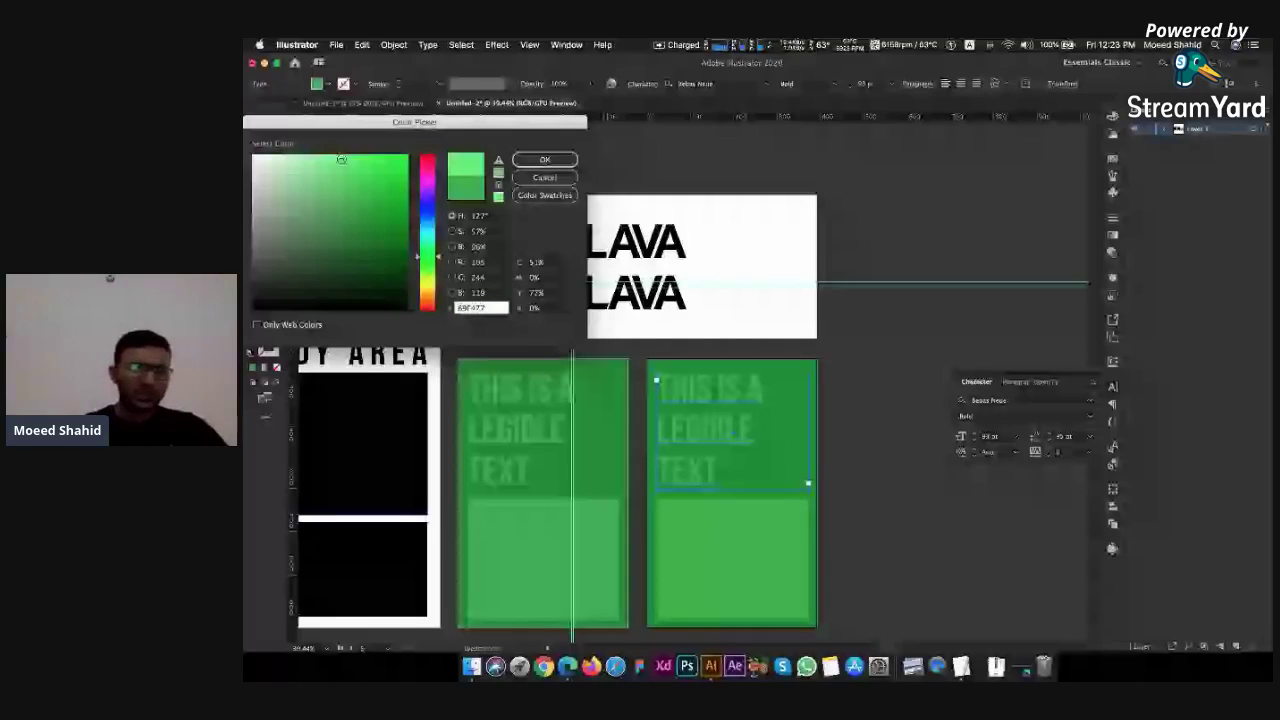
pyautogui.press('Return')
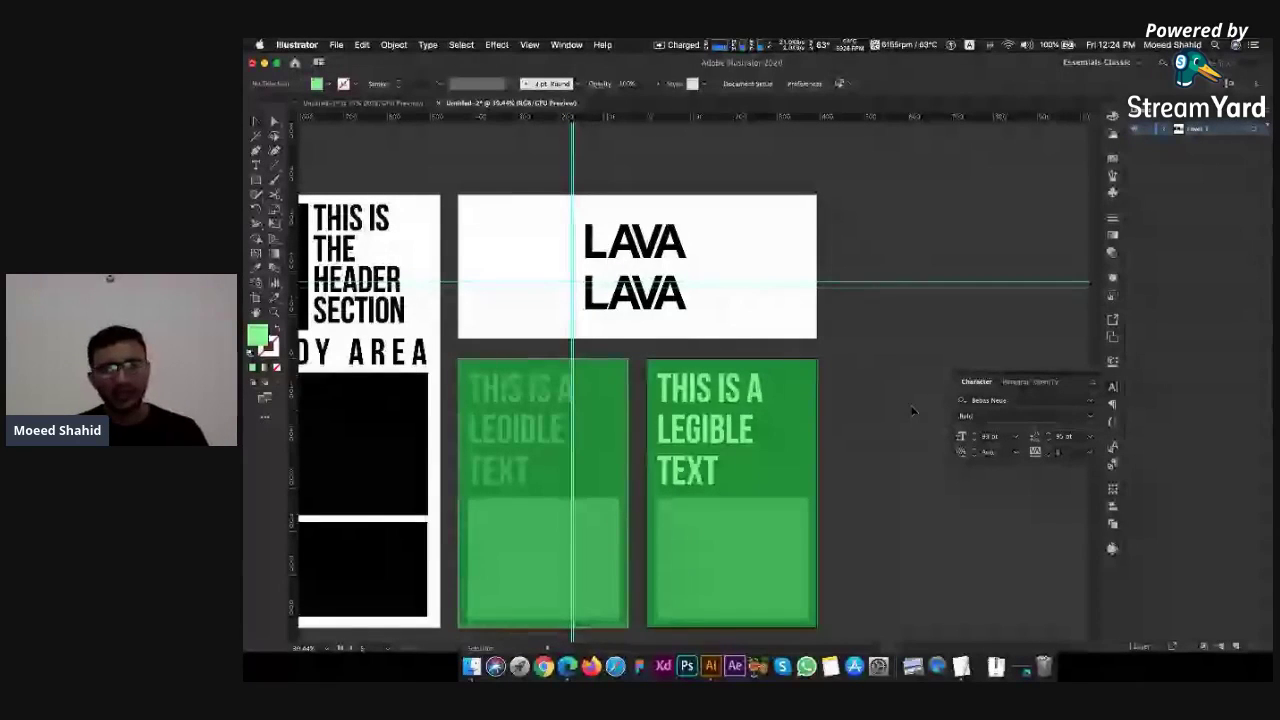
pyautogui.hscroll(1, 912, 410)
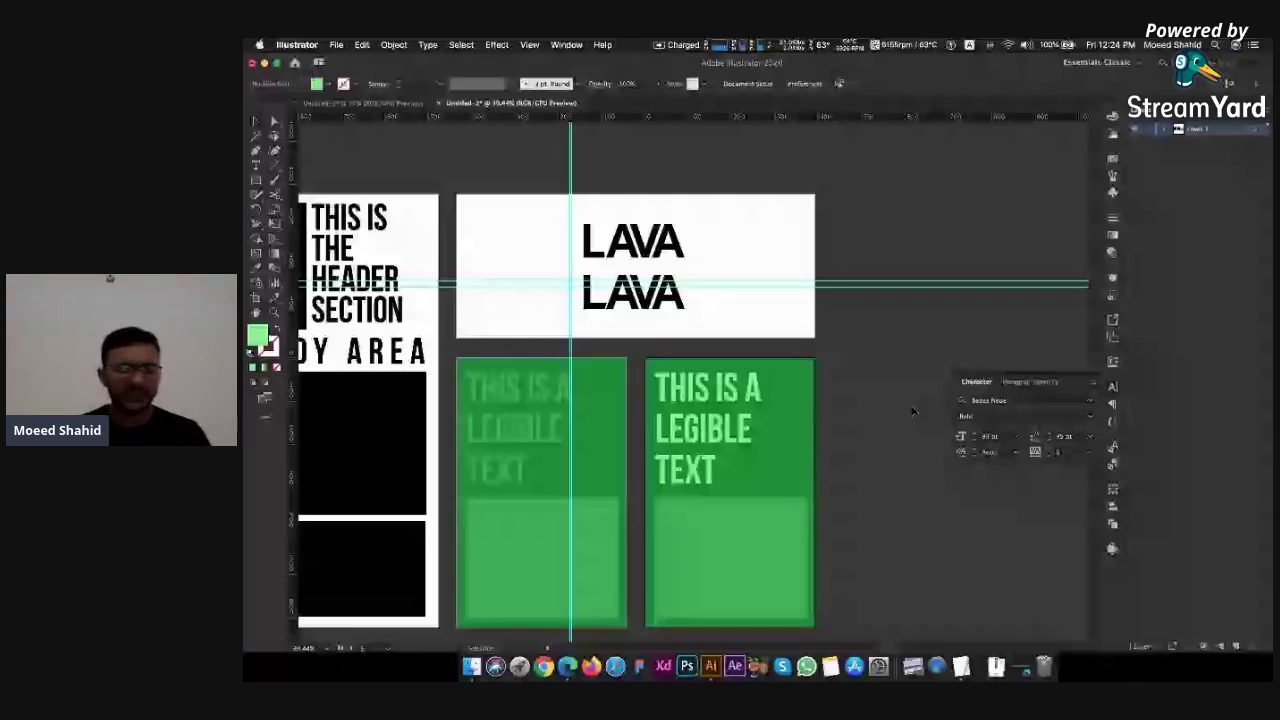
pyautogui.scroll(-2, 912, 410)
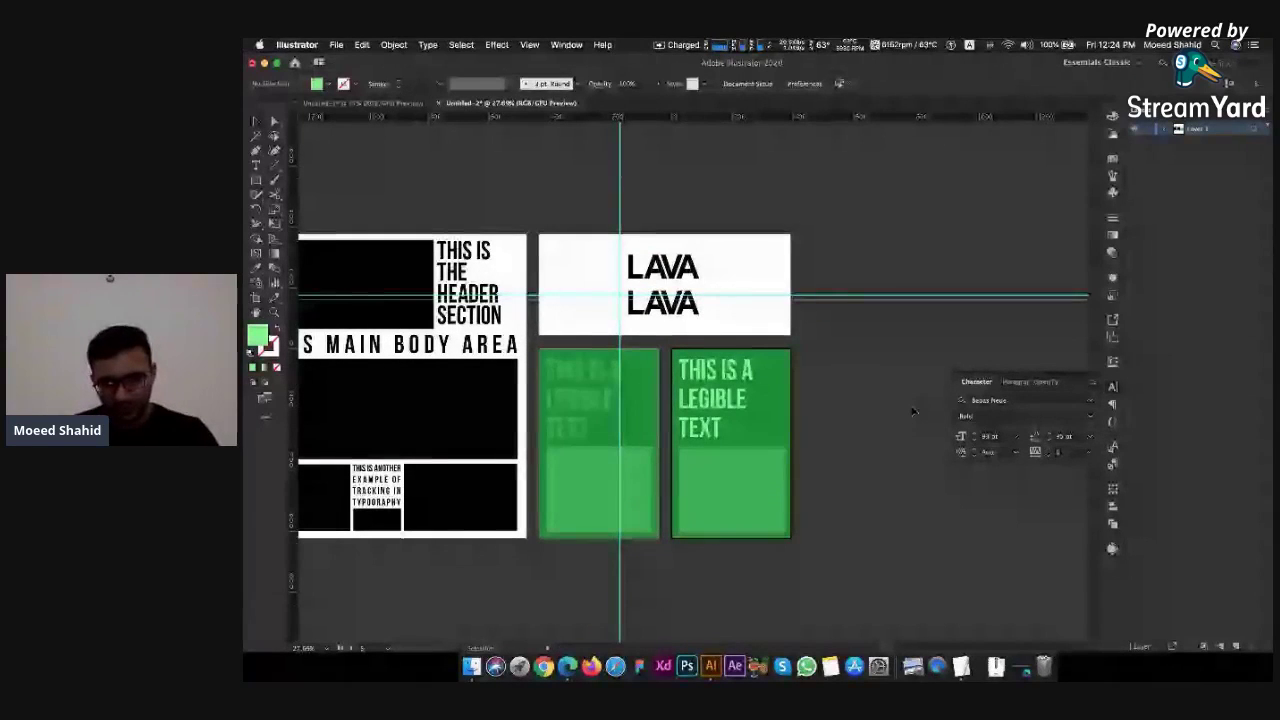
pyautogui.press('t')
pyautogui.tripleClick(683, 398)
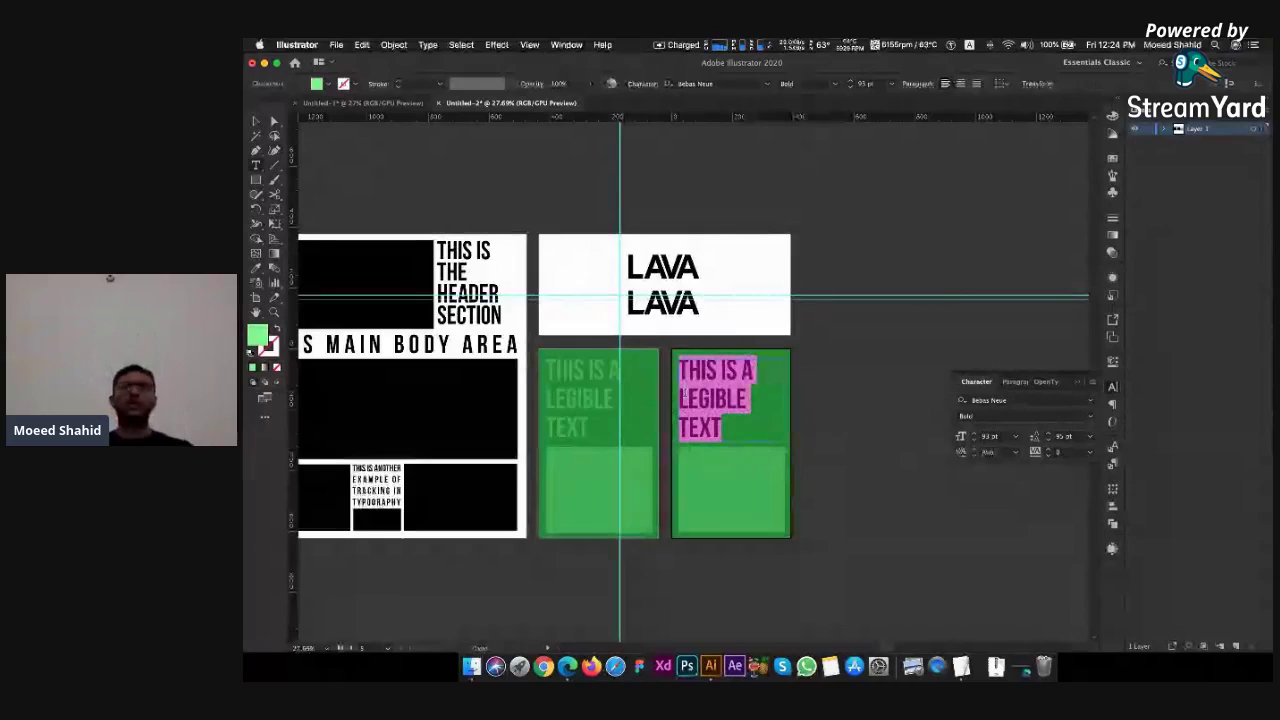
pyautogui.press('BackSpace')
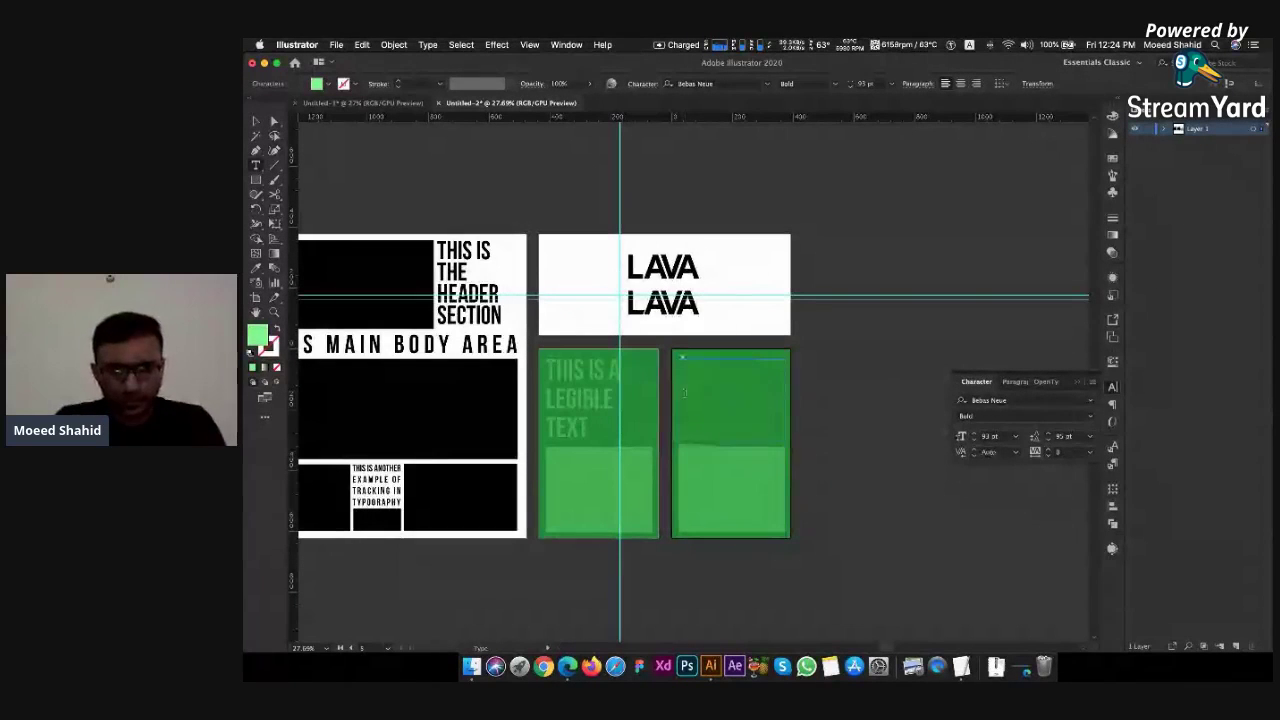
pyautogui.press('Escape')
pyautogui.press('super+z')
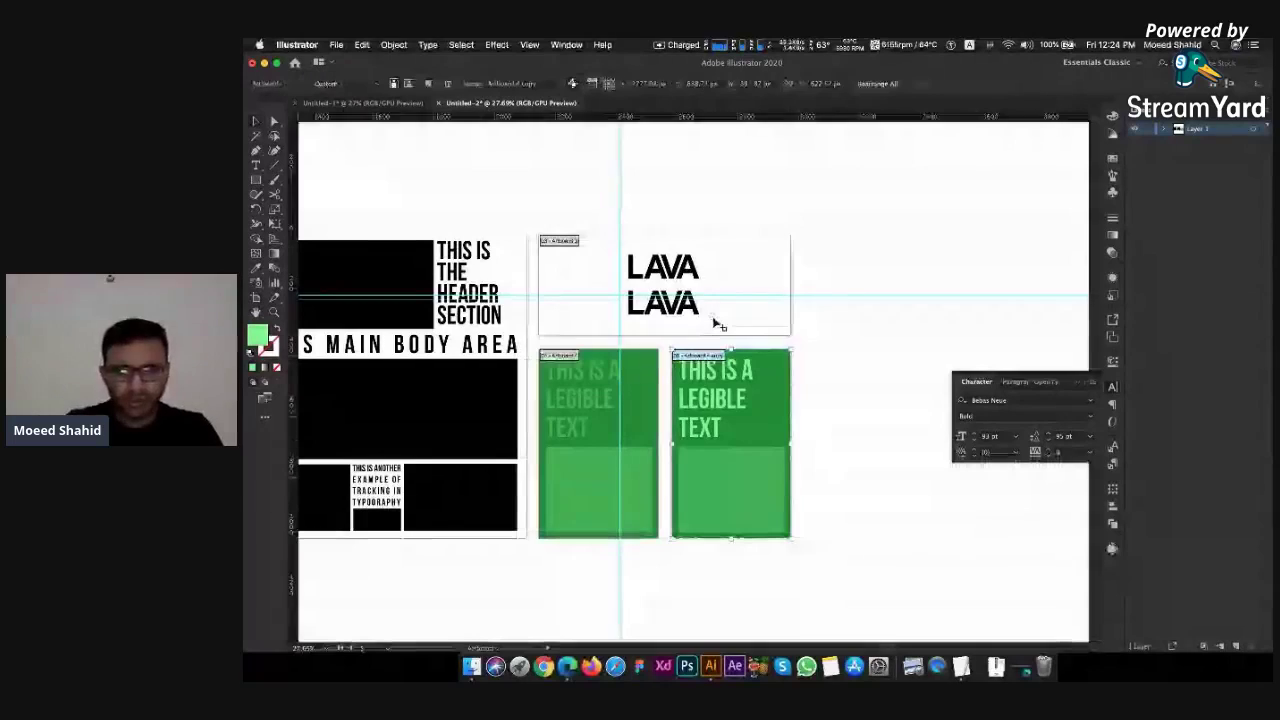
# Duplicate the second green artboard with its contents twice, placing the copies in a row beside it
pyautogui.hotkey('shift', 'o')
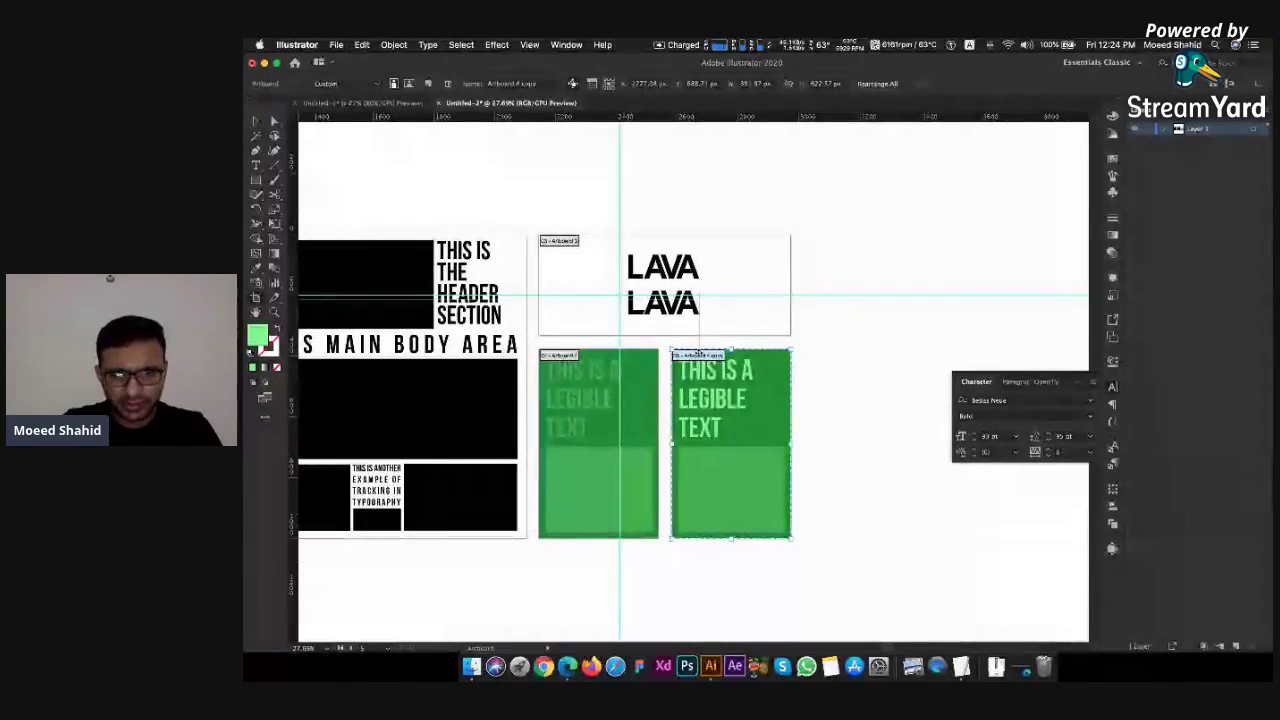
pyautogui.click(822, 352)
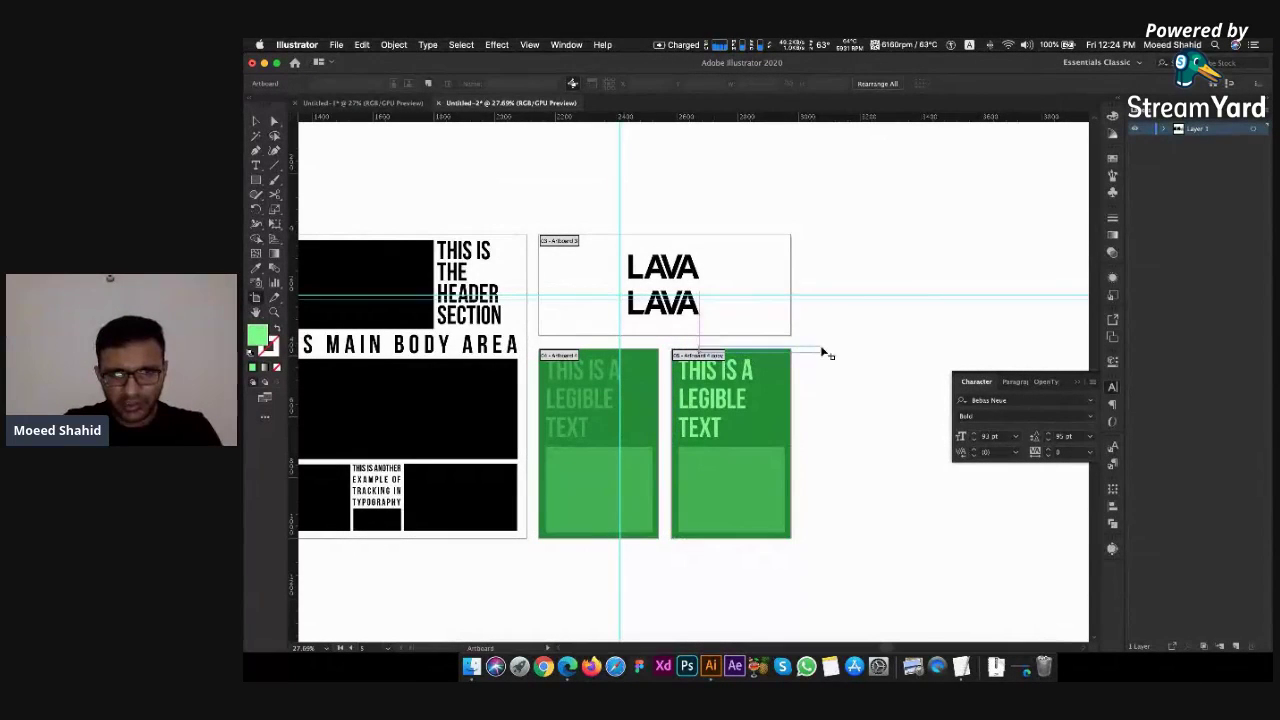
pyautogui.moveTo(729, 360); pyautogui.dragTo(962, 364)
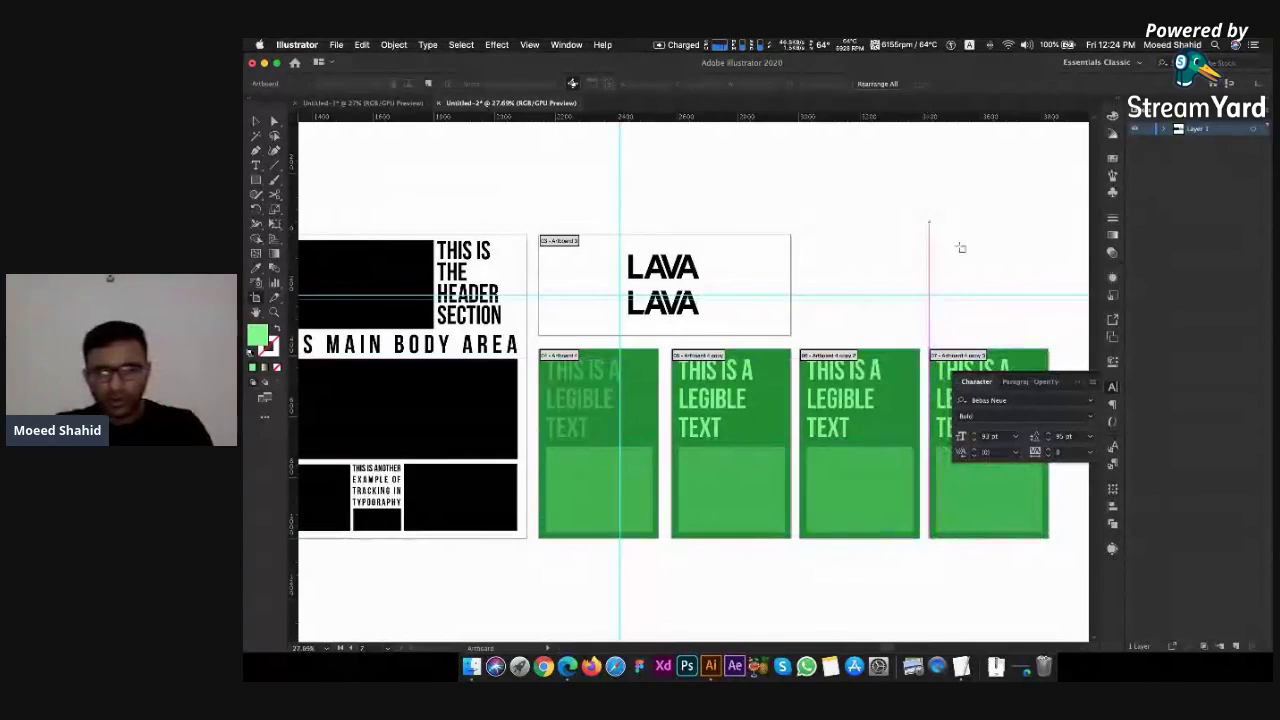
pyautogui.press('Escape')
# Browse the Arial fonts and the full font list, and set the third green artboard's text in DeathRattle BB
pyautogui.click(845, 370)
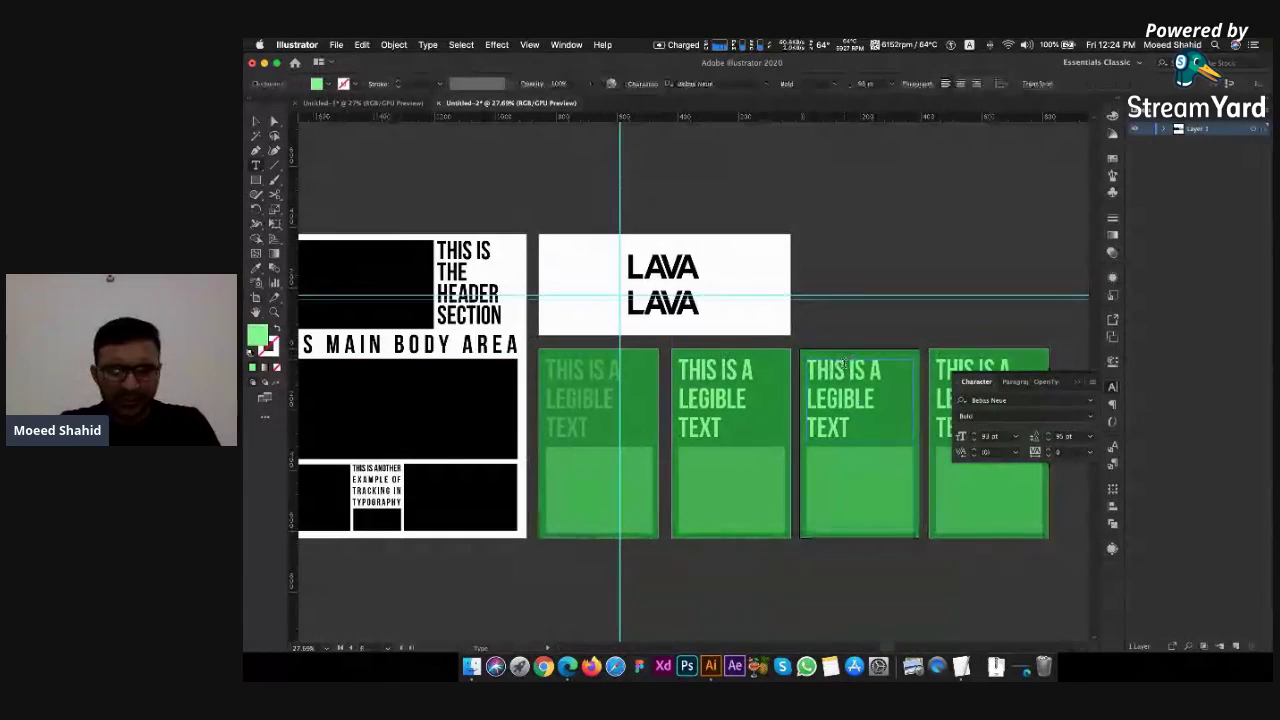
pyautogui.tripleClick(845, 372)
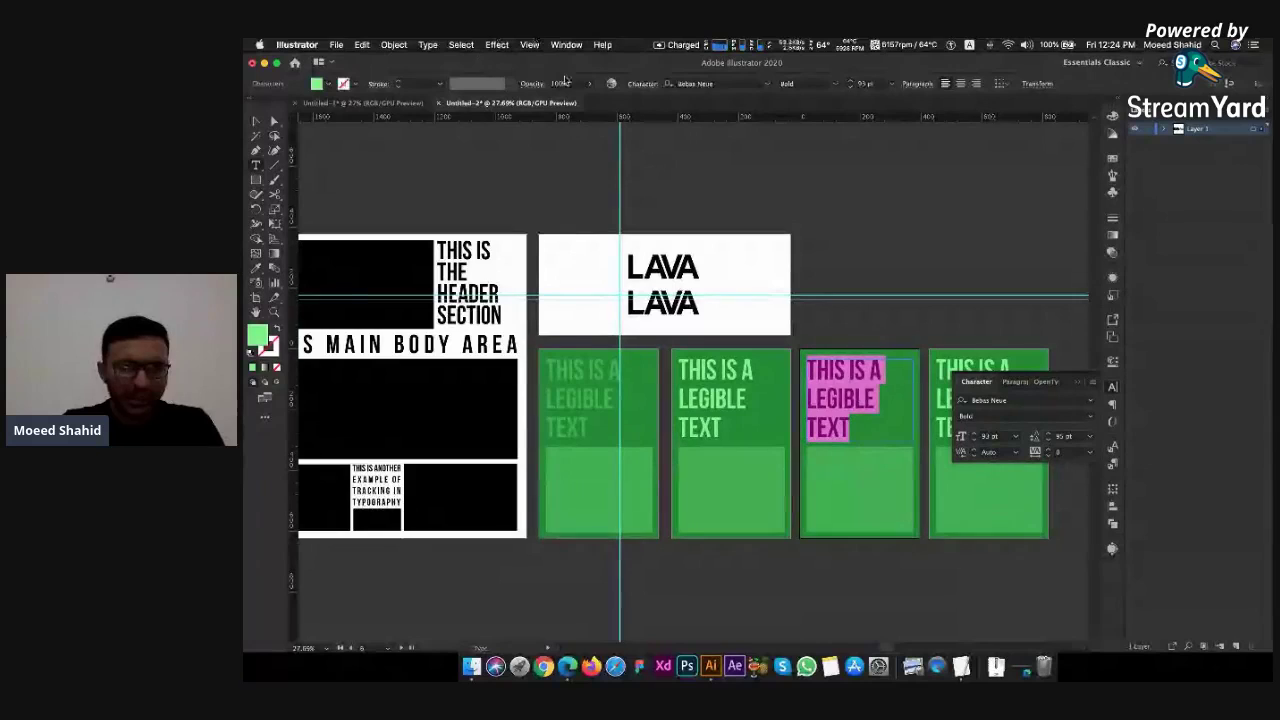
pyautogui.click(741, 82)
pyautogui.write('ar')
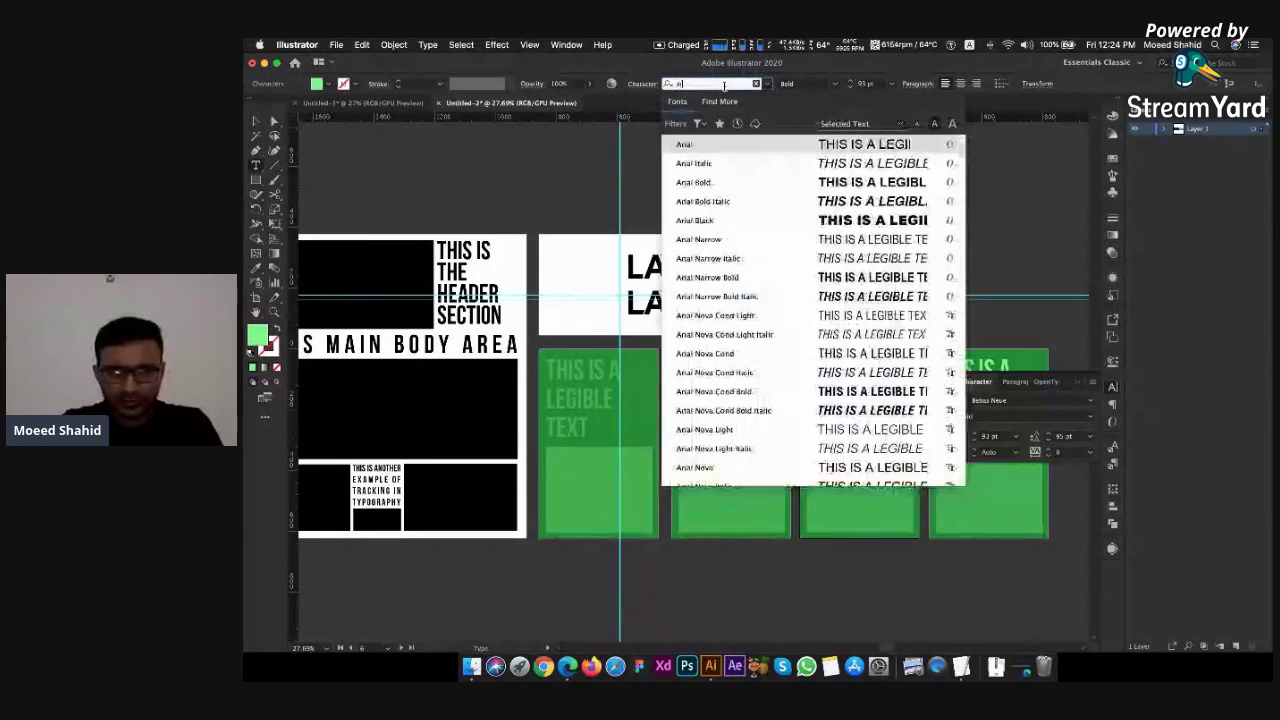
pyautogui.write('ial')
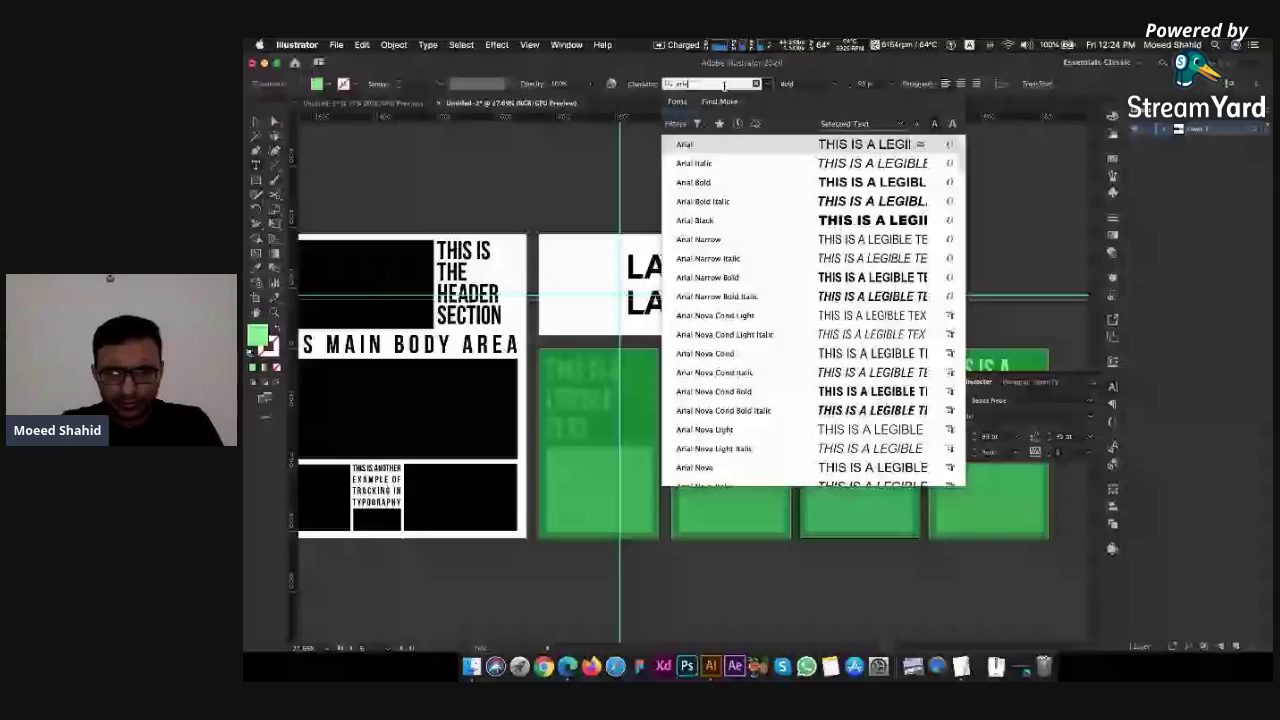
pyautogui.scroll(-3, 745, 375)
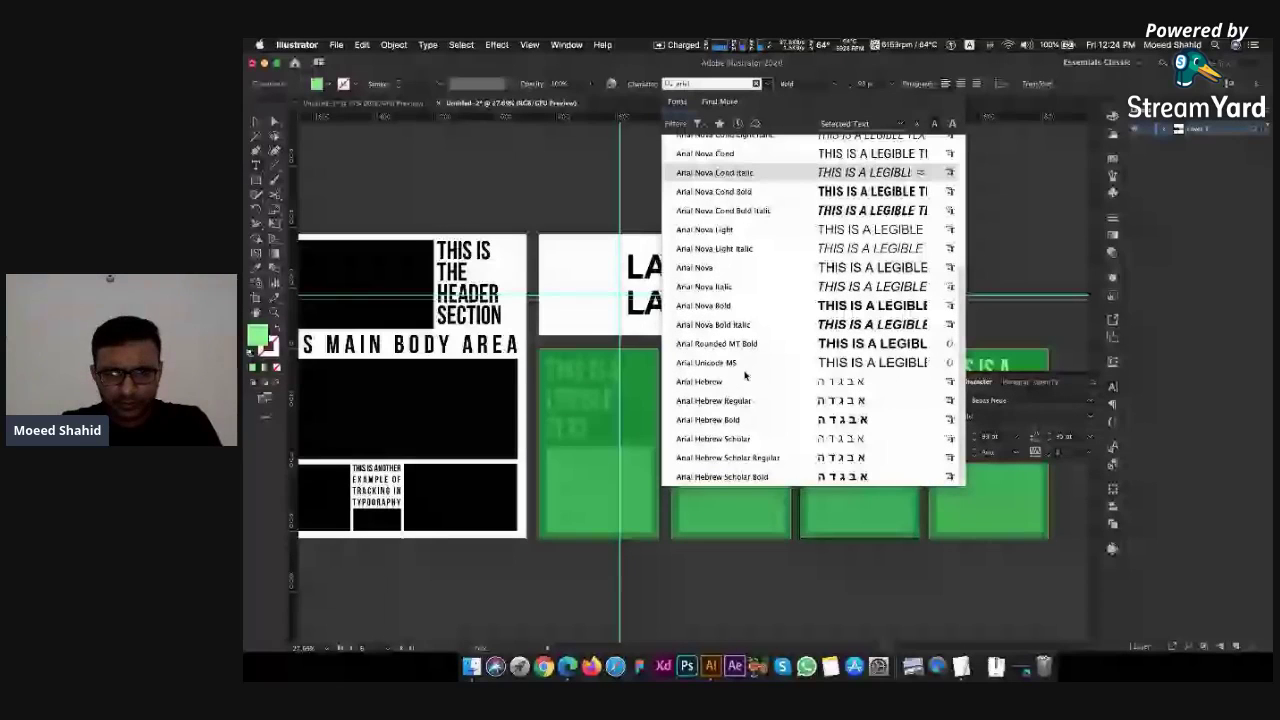
pyautogui.press('BackSpace')
pyautogui.press('BackSpace')
pyautogui.press('BackSpace')
pyautogui.press('BackSpace')
pyautogui.press('BackSpace')
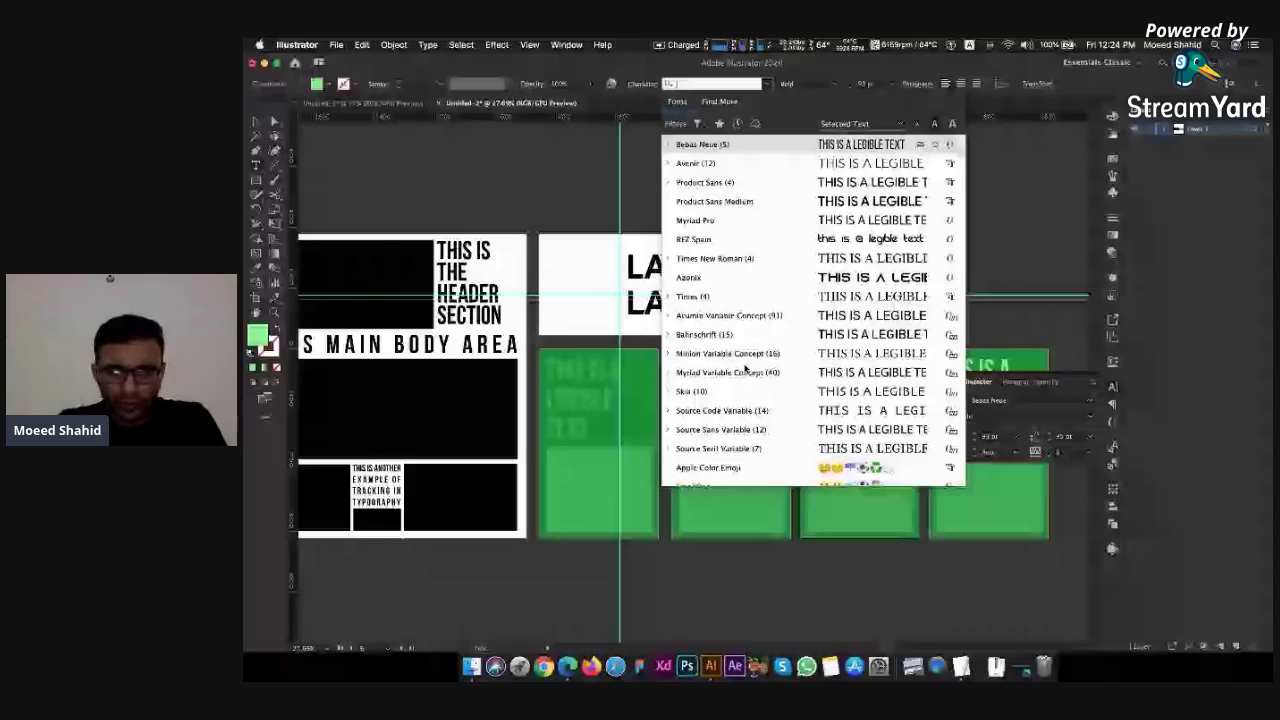
pyautogui.scroll(-5, 712, 207)
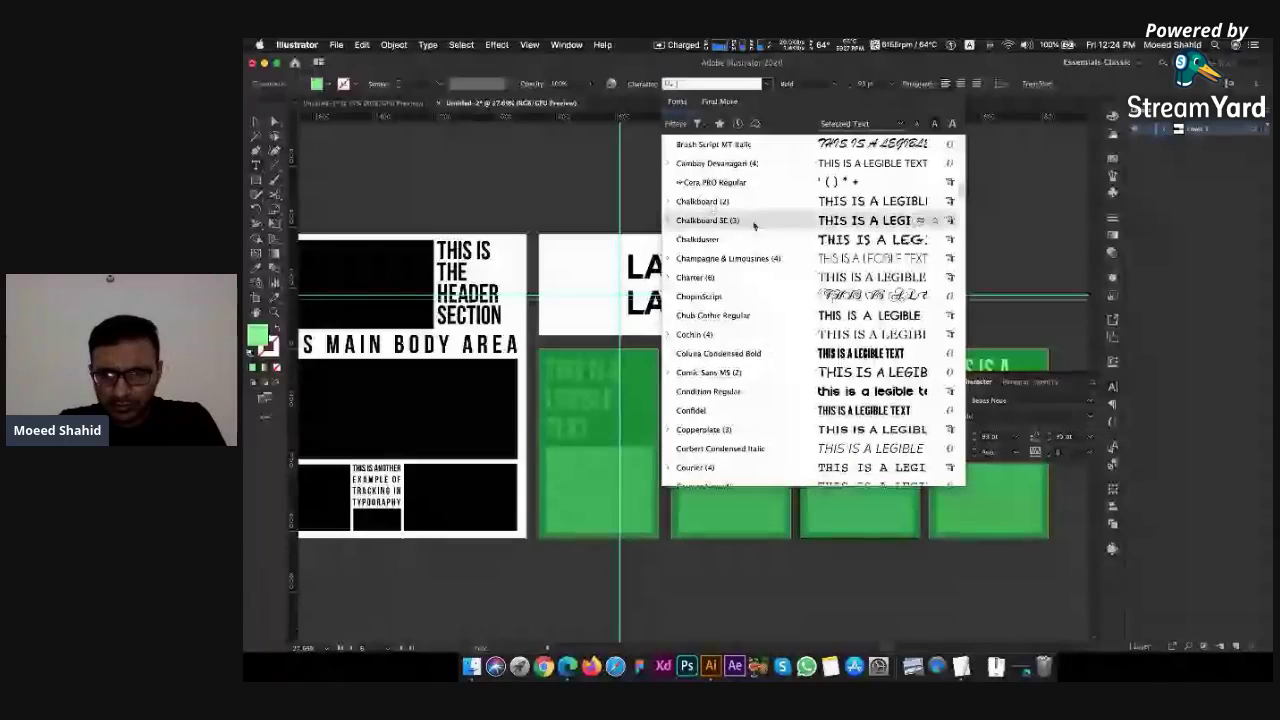
pyautogui.scroll(-1, 748, 296)
pyautogui.scroll(-2, 748, 298)
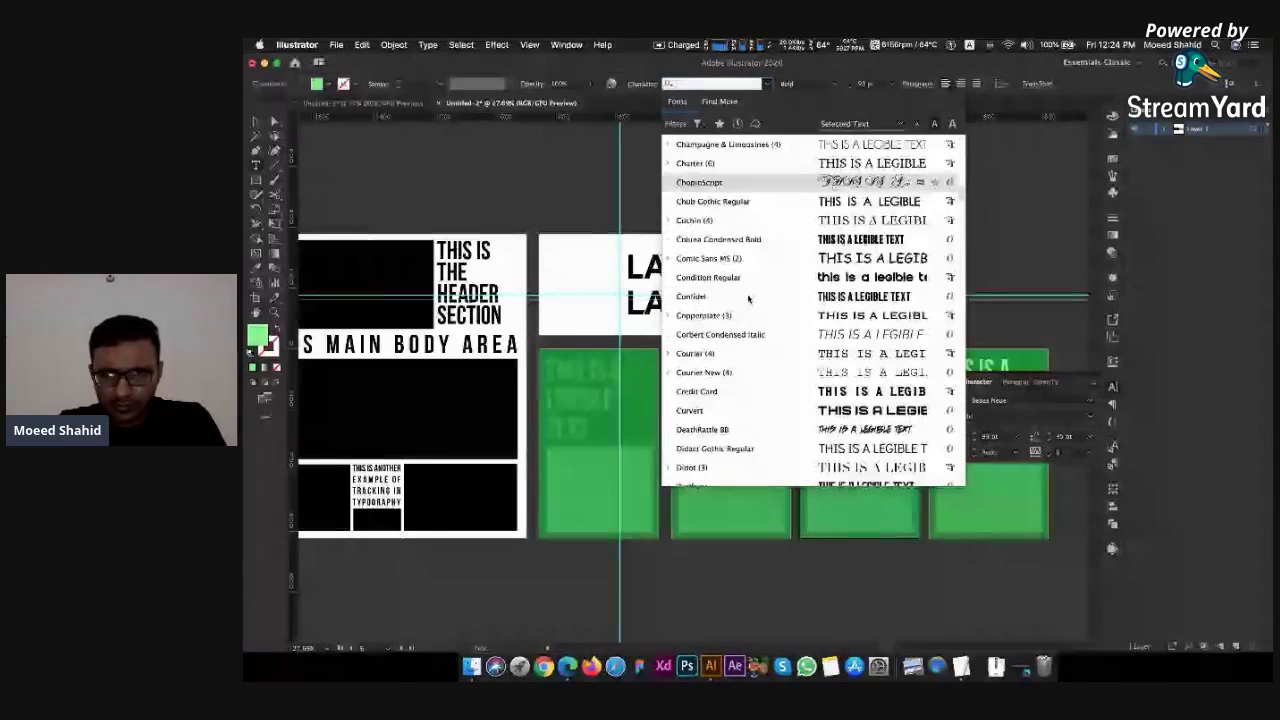
pyautogui.click(792, 429)
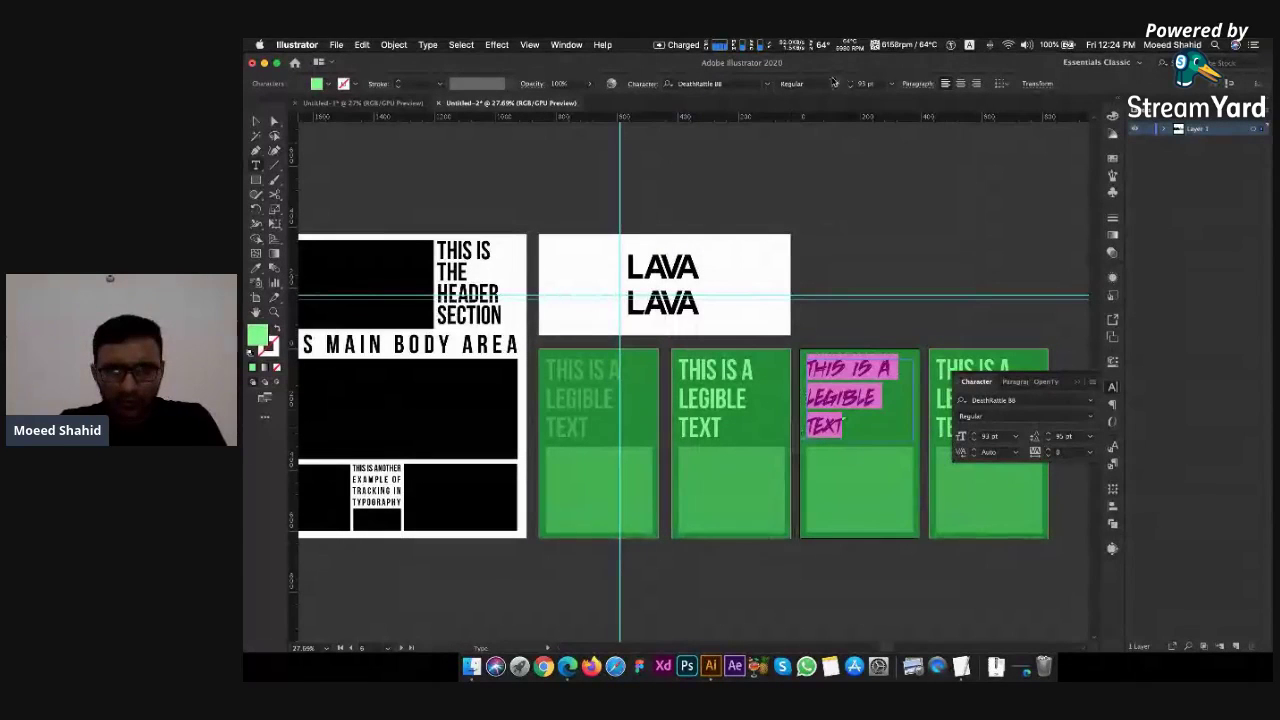
# Change the font of the third green artboard's text to Earth Orbiter Engraved Italic
pyautogui.click(768, 84)
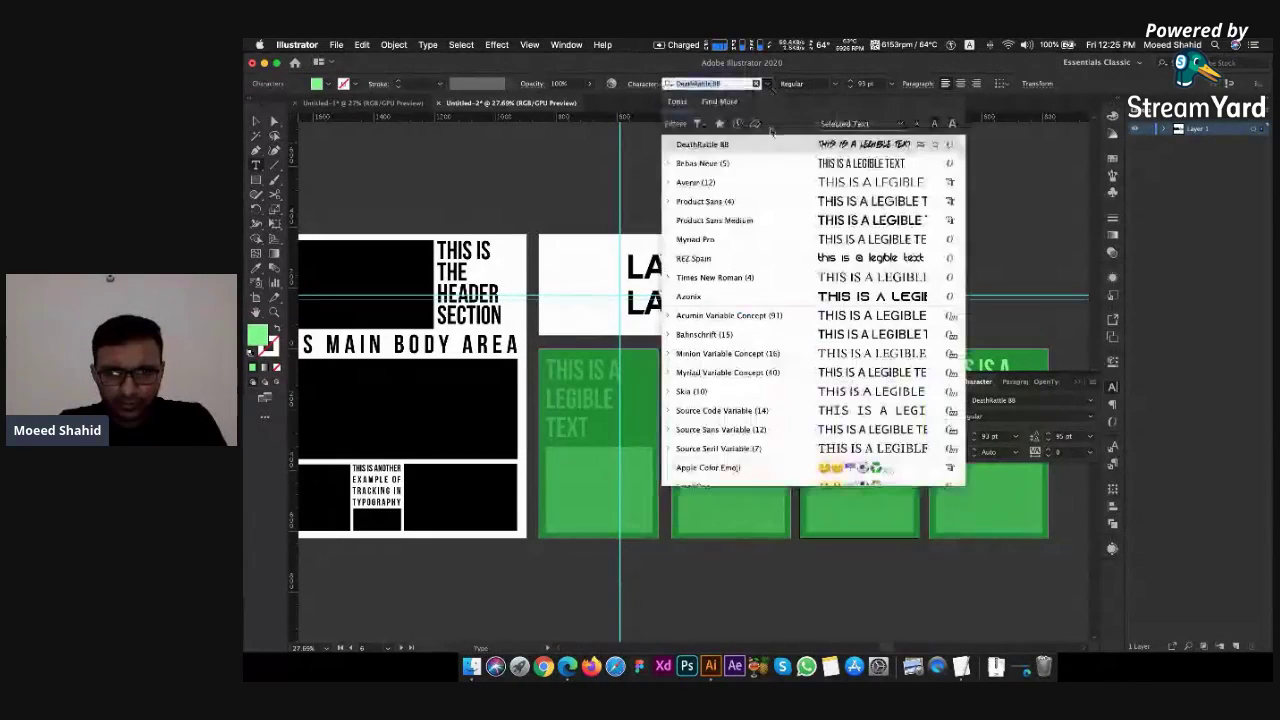
pyautogui.scroll(10, 793, 286)
pyautogui.scroll(-10, 793, 286)
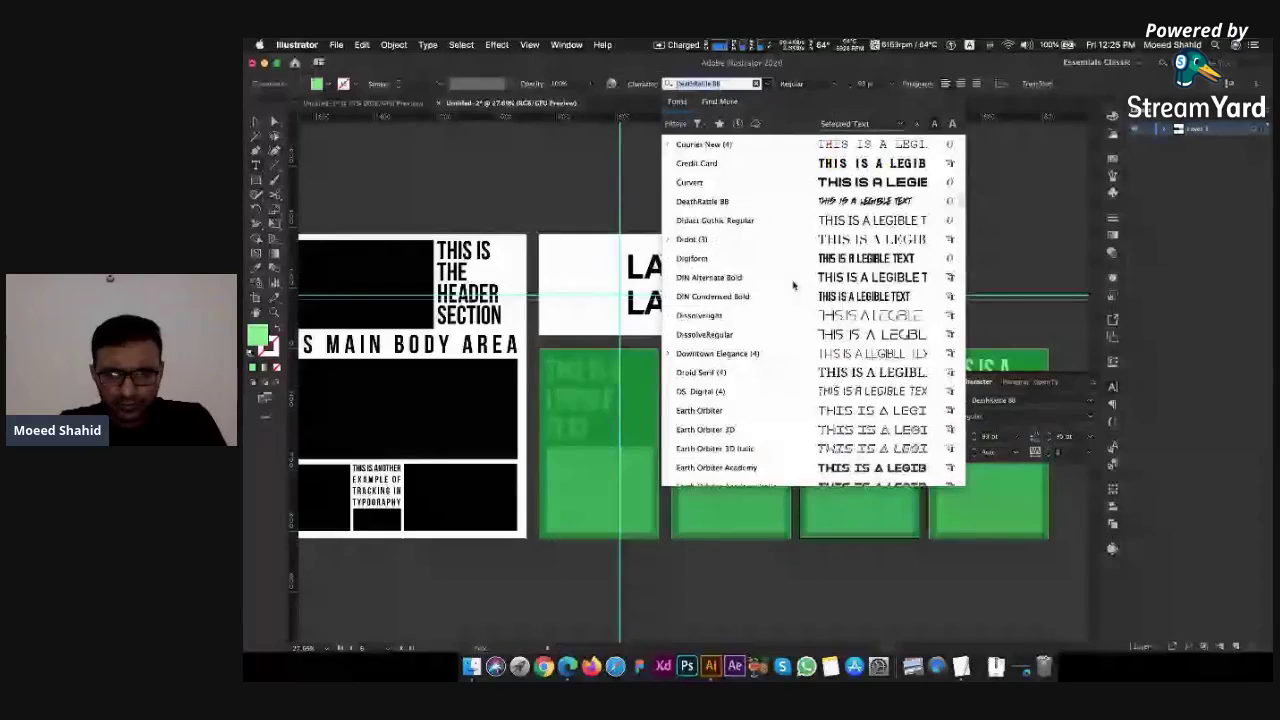
pyautogui.scroll(-3, 793, 286)
pyautogui.click(794, 294)
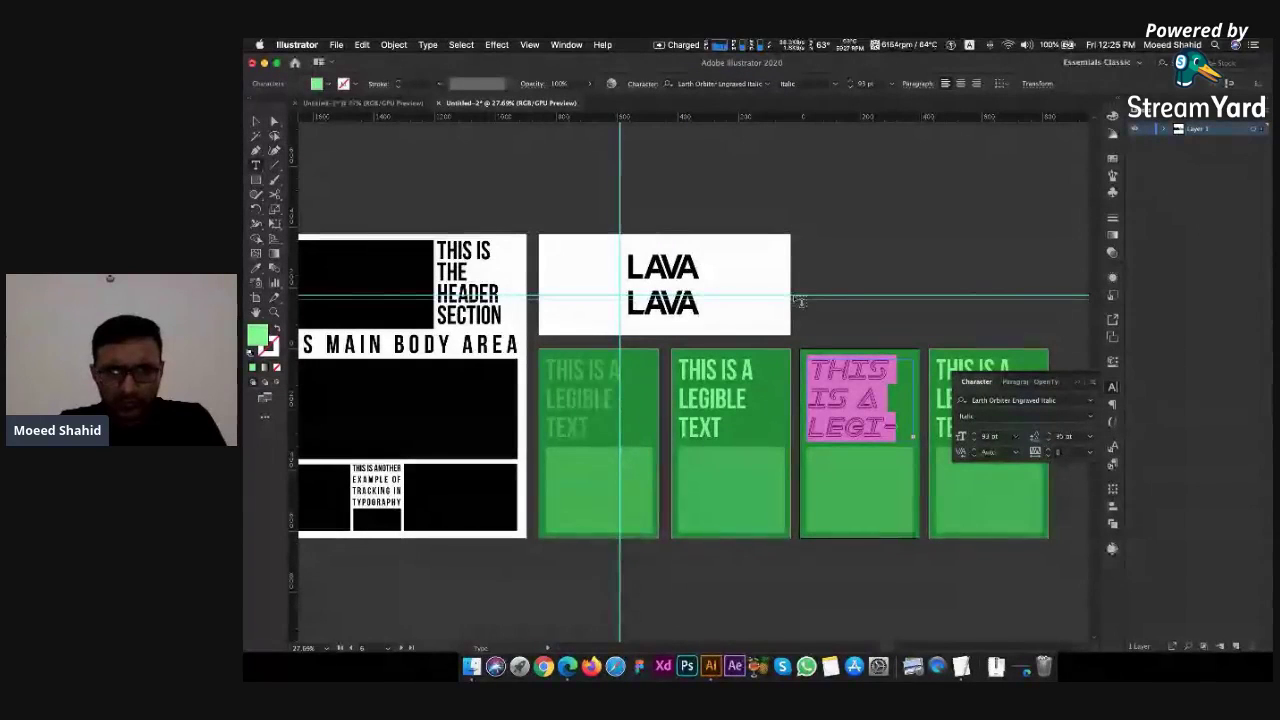
# Reduce the third green artboard's text to 61 pt so it fits the frame without hyphenation, and deselect it
pyautogui.click(870, 84)
pyautogui.press('Down')
pyautogui.press('Down')
pyautogui.press('Down')
pyautogui.press('Down')
pyautogui.press('Down')
pyautogui.press('Down')
pyautogui.press('Down')
pyautogui.press('Down')
pyautogui.press('Down')
pyautogui.press('Down')
pyautogui.press('Down')
pyautogui.press('Down')
pyautogui.press('Down')
pyautogui.press('Down')
pyautogui.press('Down')
pyautogui.press('Down')
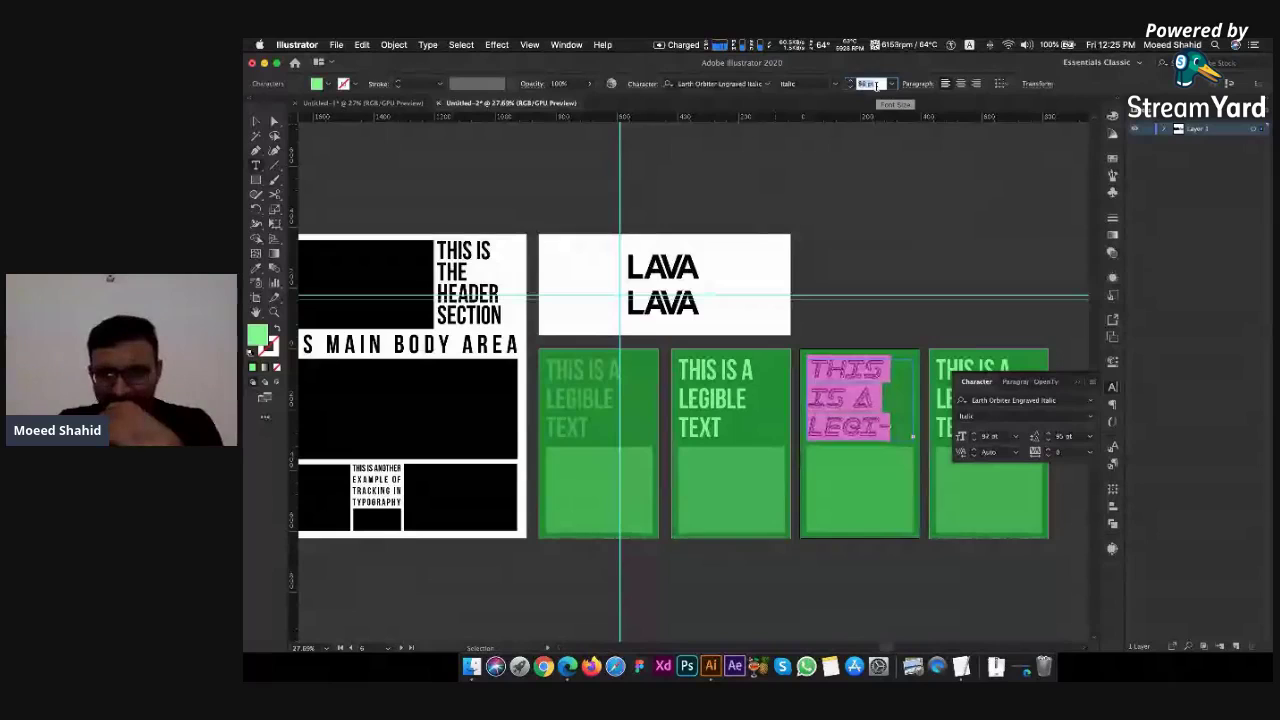
pyautogui.press('Down')
pyautogui.press('Down')
pyautogui.press('Down')
pyautogui.press('Down')
pyautogui.press('Down')
pyautogui.press('Down')
pyautogui.press('Down')
pyautogui.press('Down')
pyautogui.press('Down')
pyautogui.press('Down')
pyautogui.press('Down')
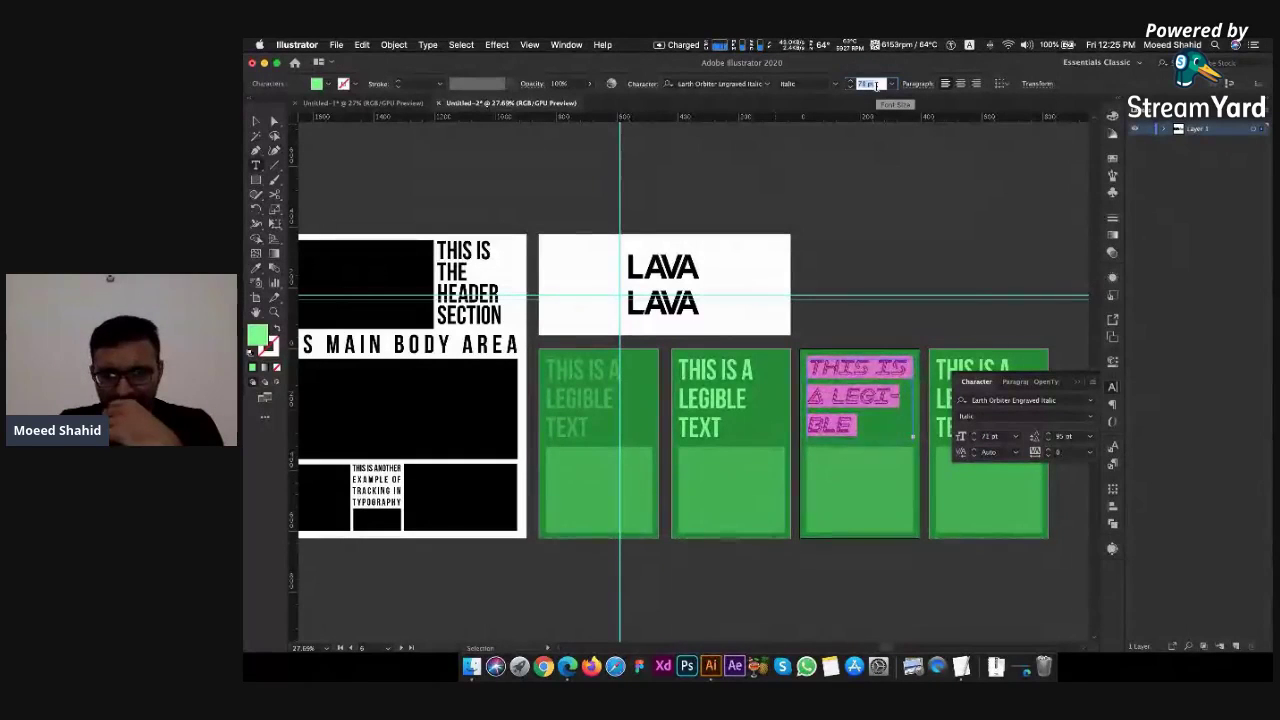
pyautogui.press('Down')
pyautogui.press('Down')
pyautogui.press('Down')
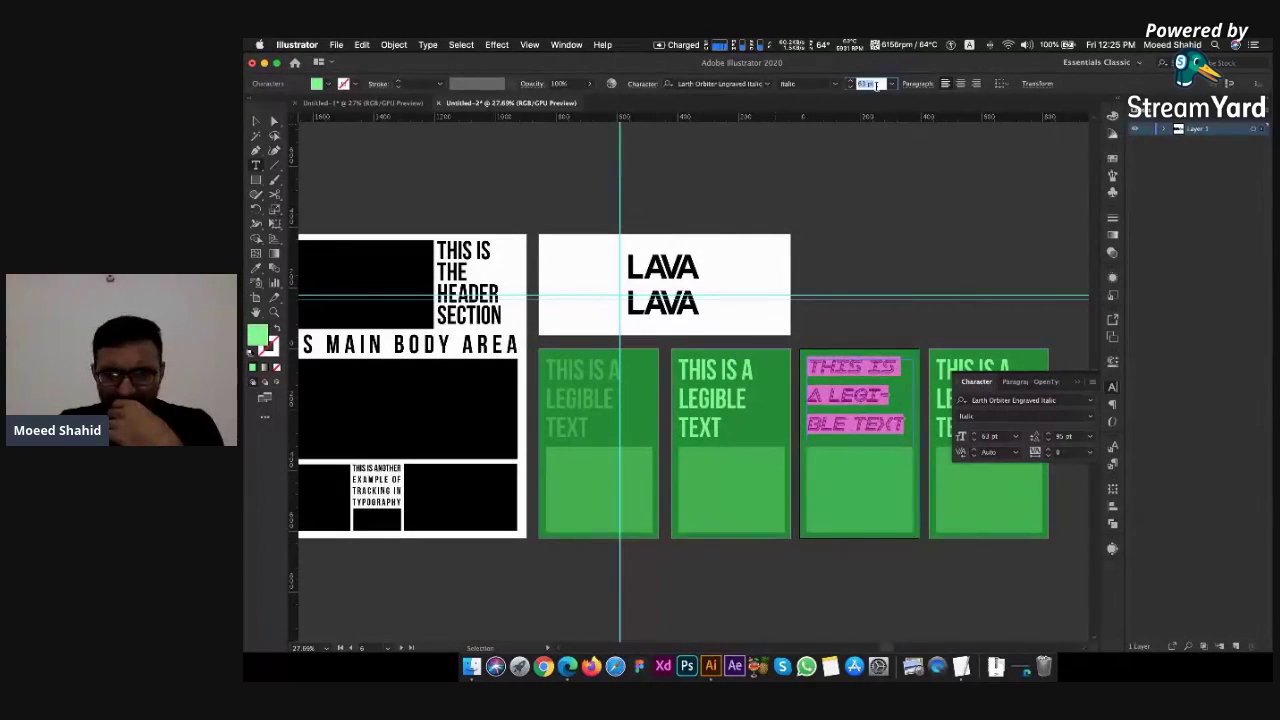
pyautogui.press('Up')
pyautogui.press('Up')
pyautogui.press('Down')
pyautogui.press('Down')
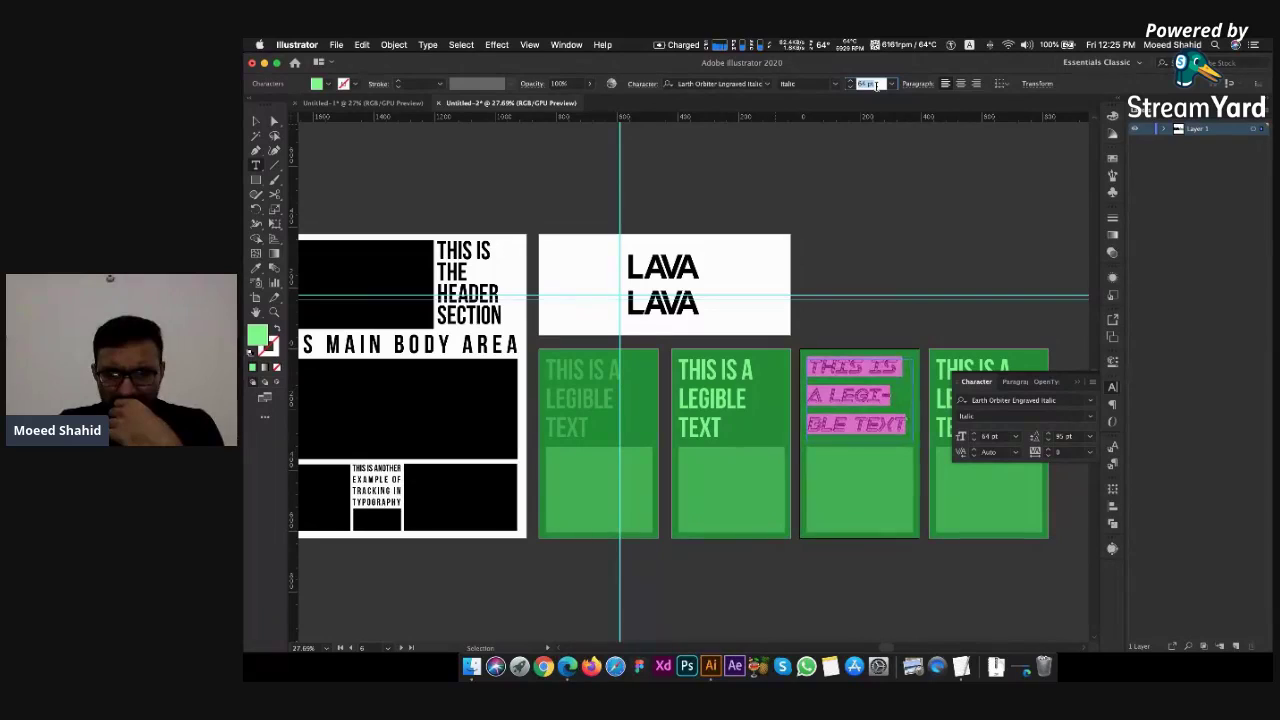
pyautogui.press('Down')
pyautogui.press('Down')
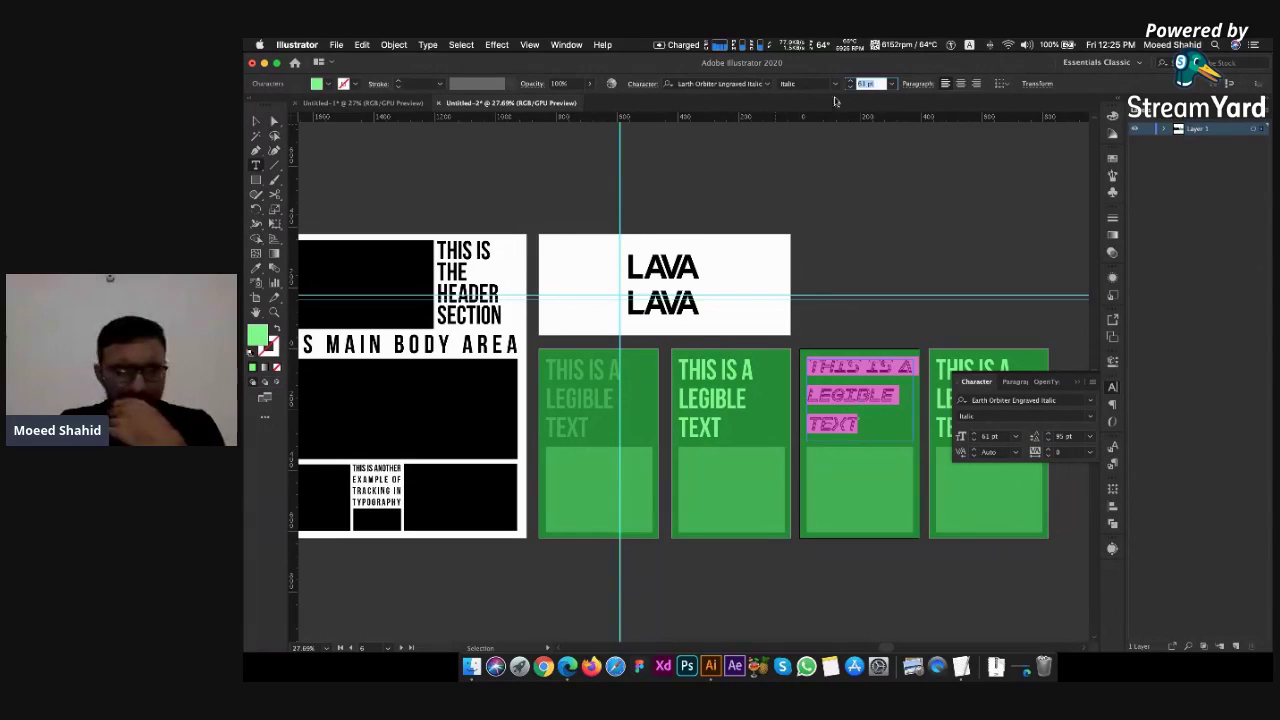
pyautogui.click(256, 121)
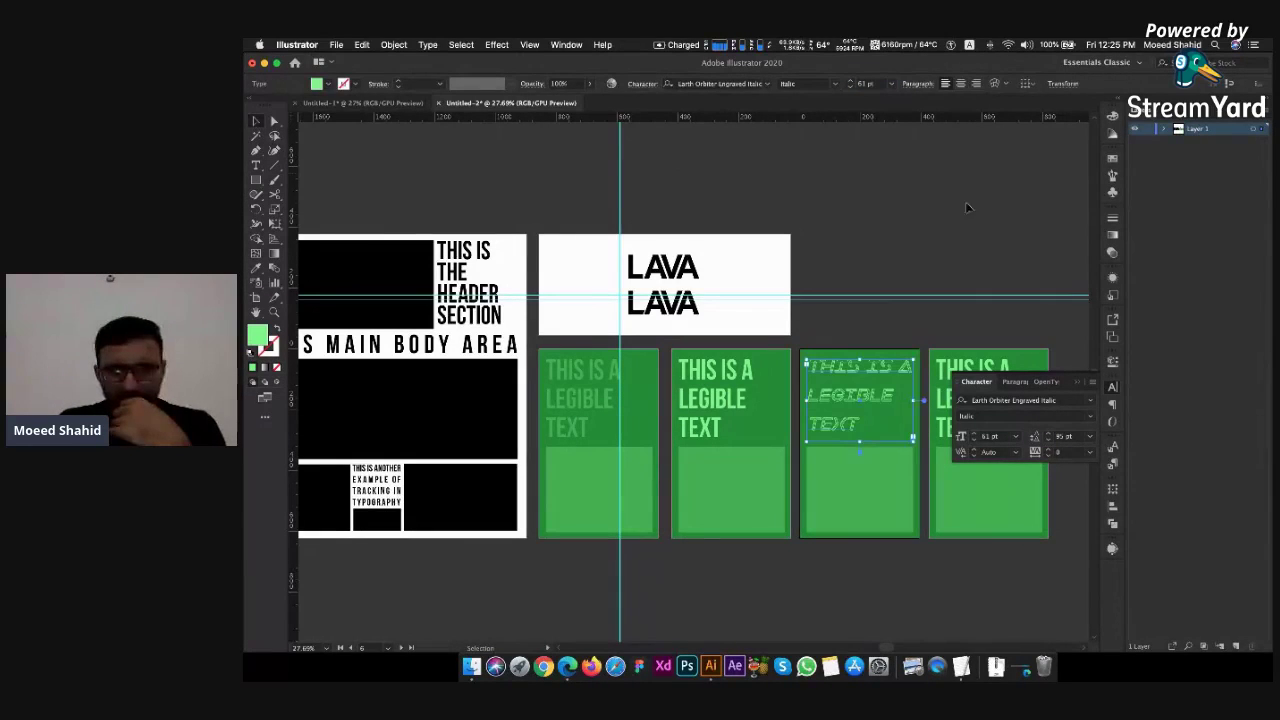
pyautogui.click(995, 206)
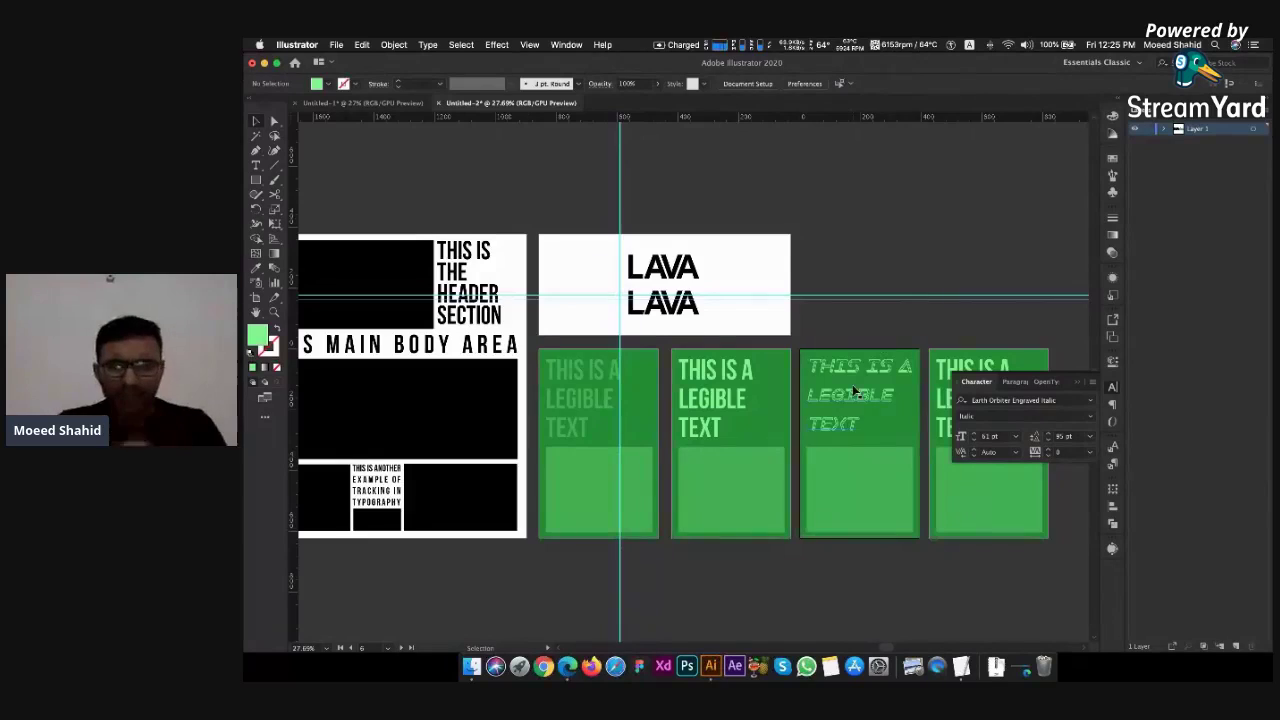
# Copy the second green artboard's text style onto all the text of the third green artboard with the Eyedropper
pyautogui.scroll(4, 853, 384)
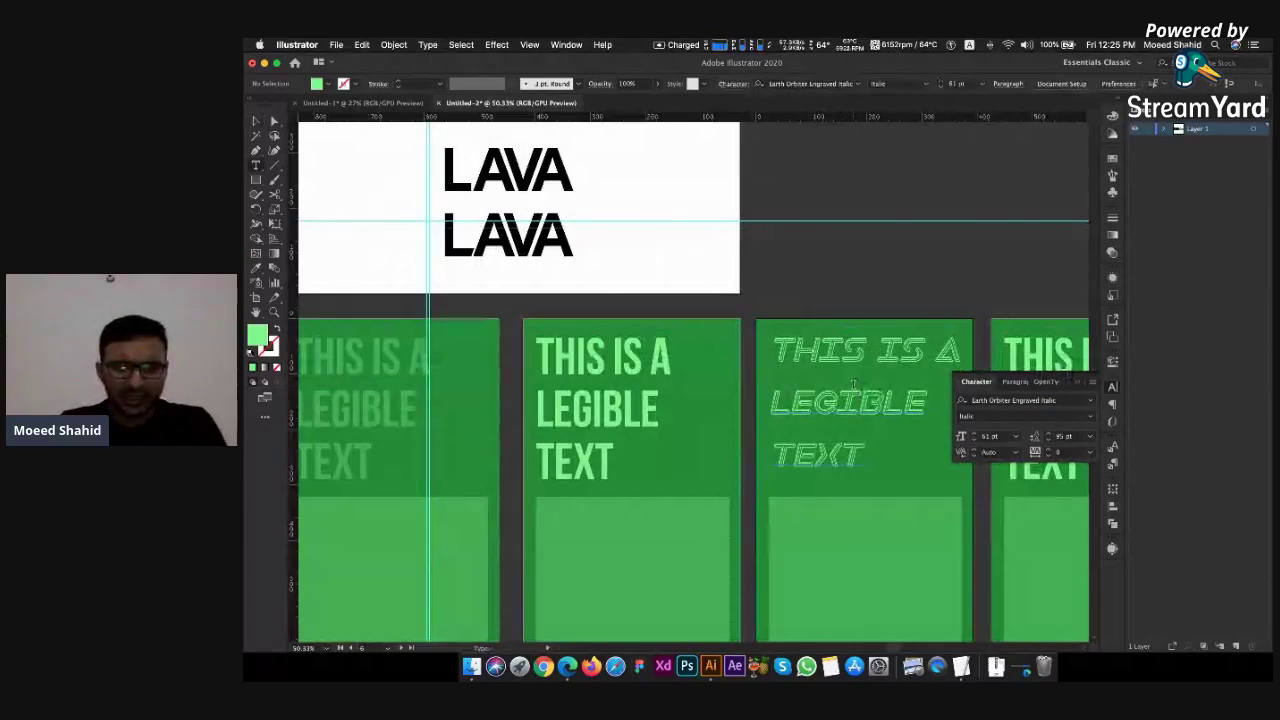
pyautogui.doubleClick(853, 384)
pyautogui.press('super+a')
pyautogui.click(255, 270)
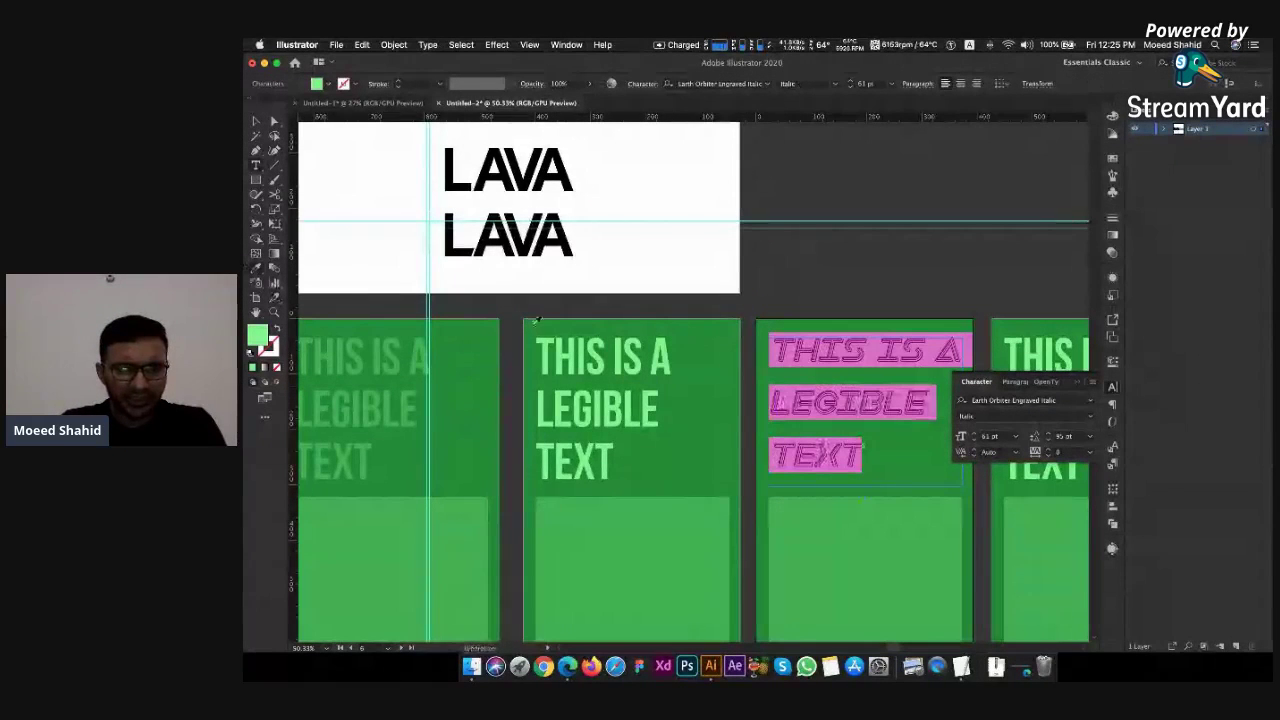
pyautogui.click(575, 344)
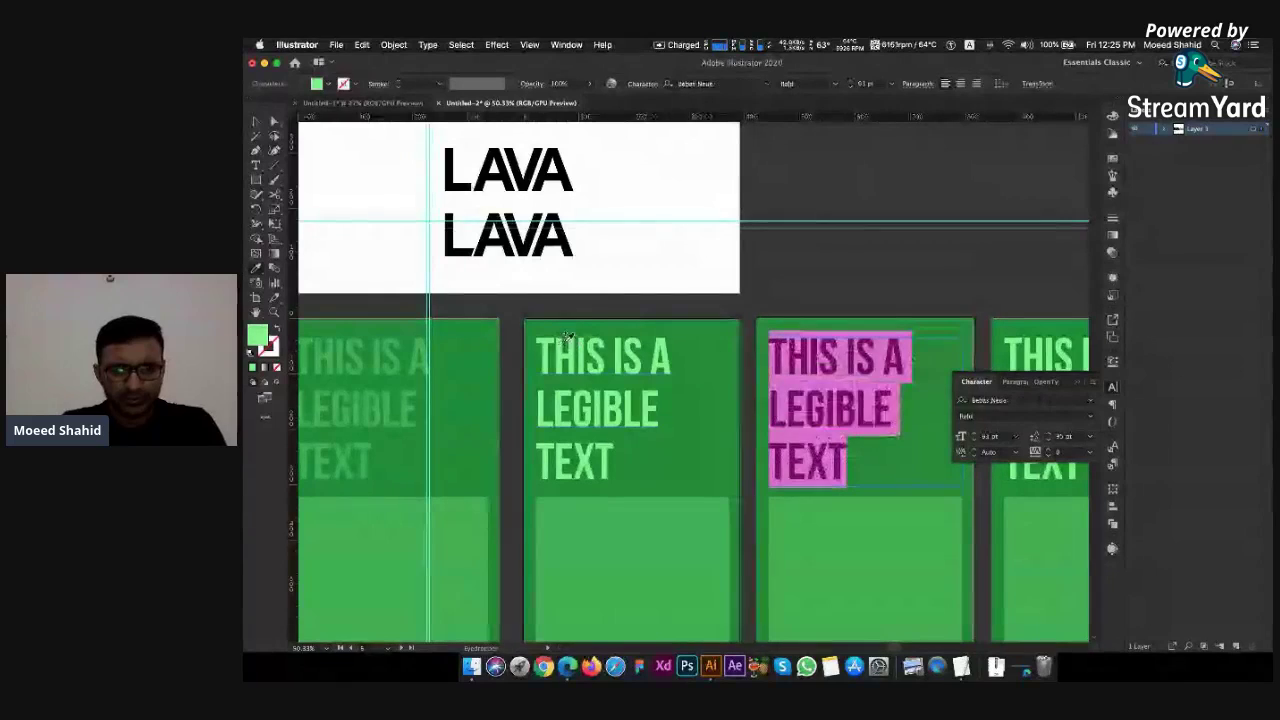
# Undo the Eyedropper style copy on the third green artboard's text and recolour that text pale green (H 124°, S 20%, B 100%)
pyautogui.press('super+z')
pyautogui.press('Escape')
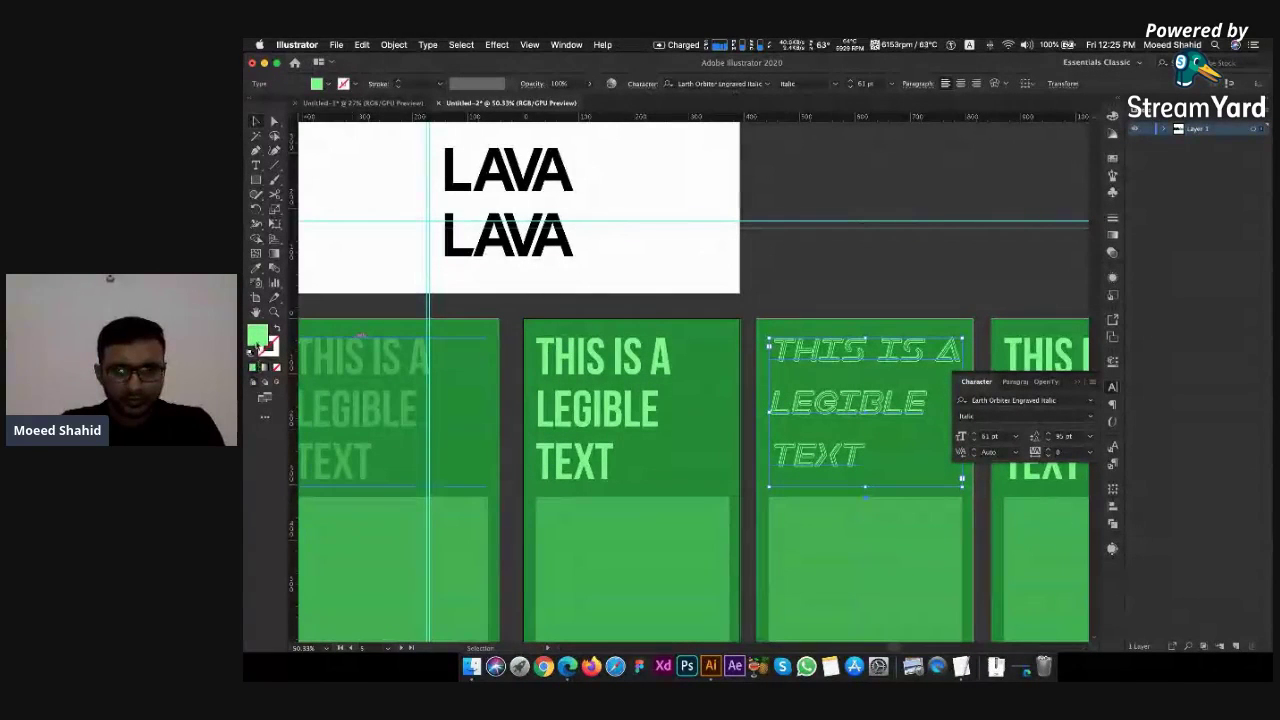
pyautogui.doubleClick(257, 335)
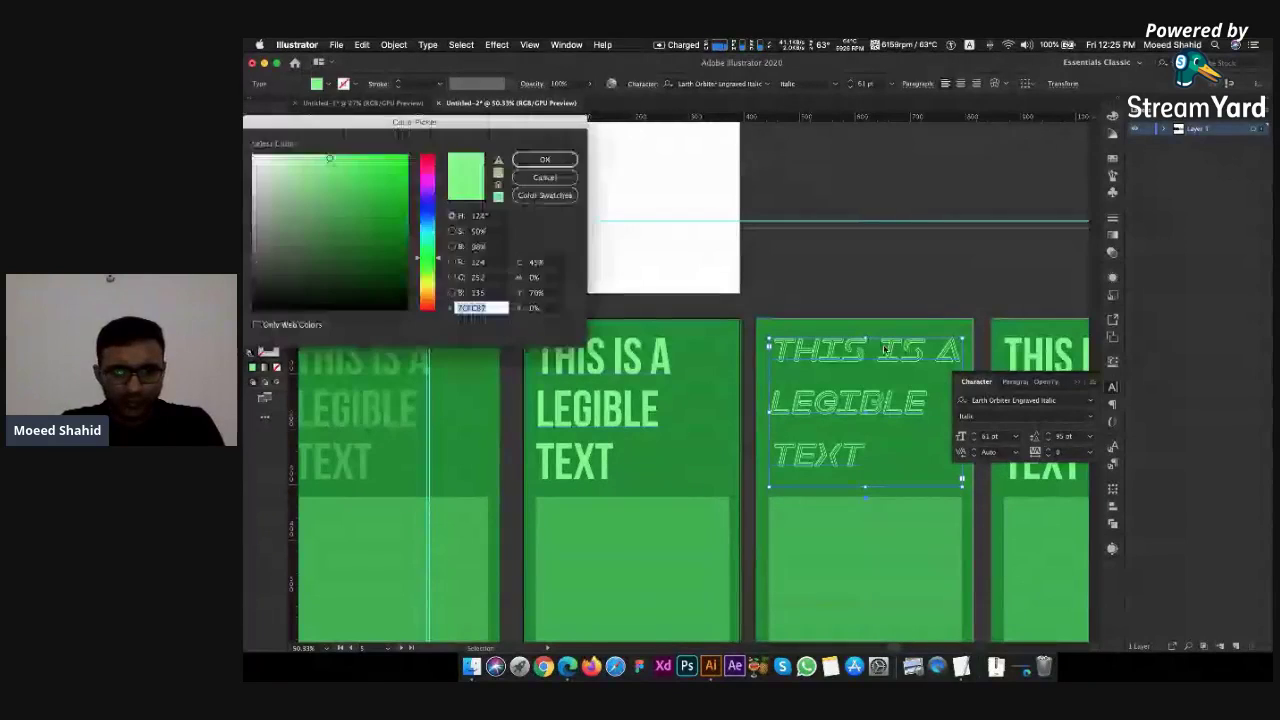
pyautogui.click(310, 160)
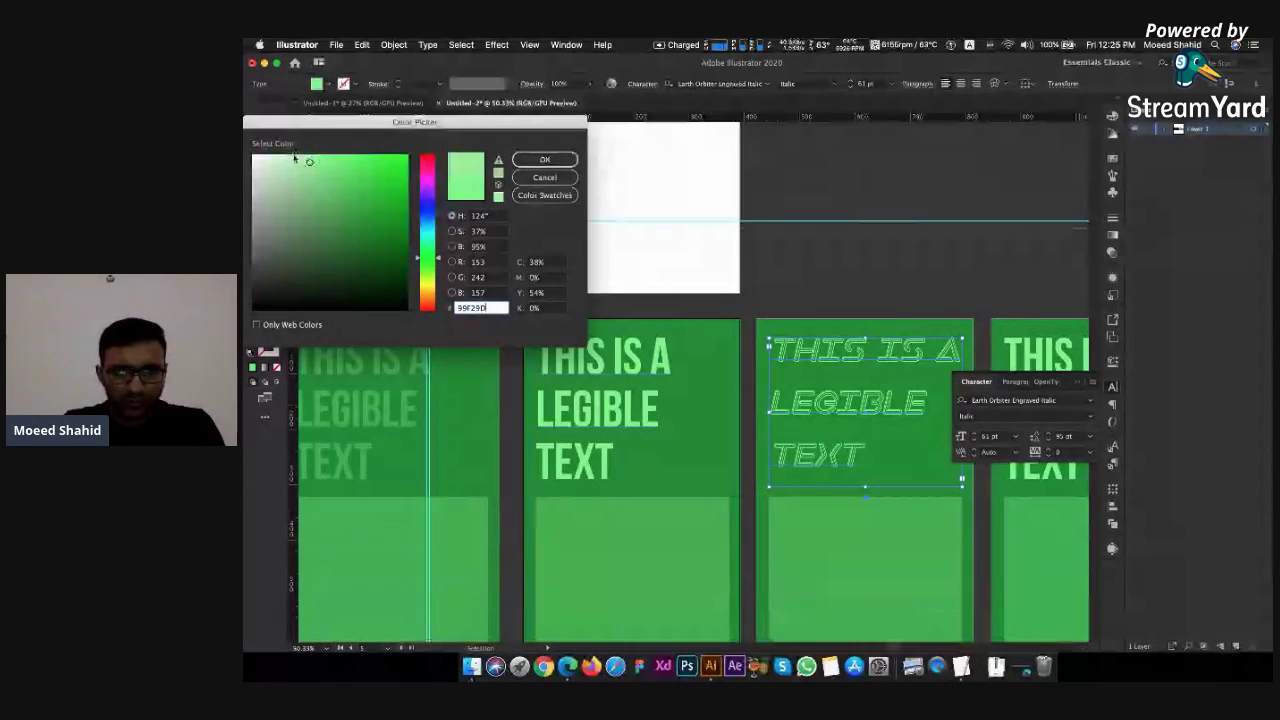
pyautogui.click(307, 164)
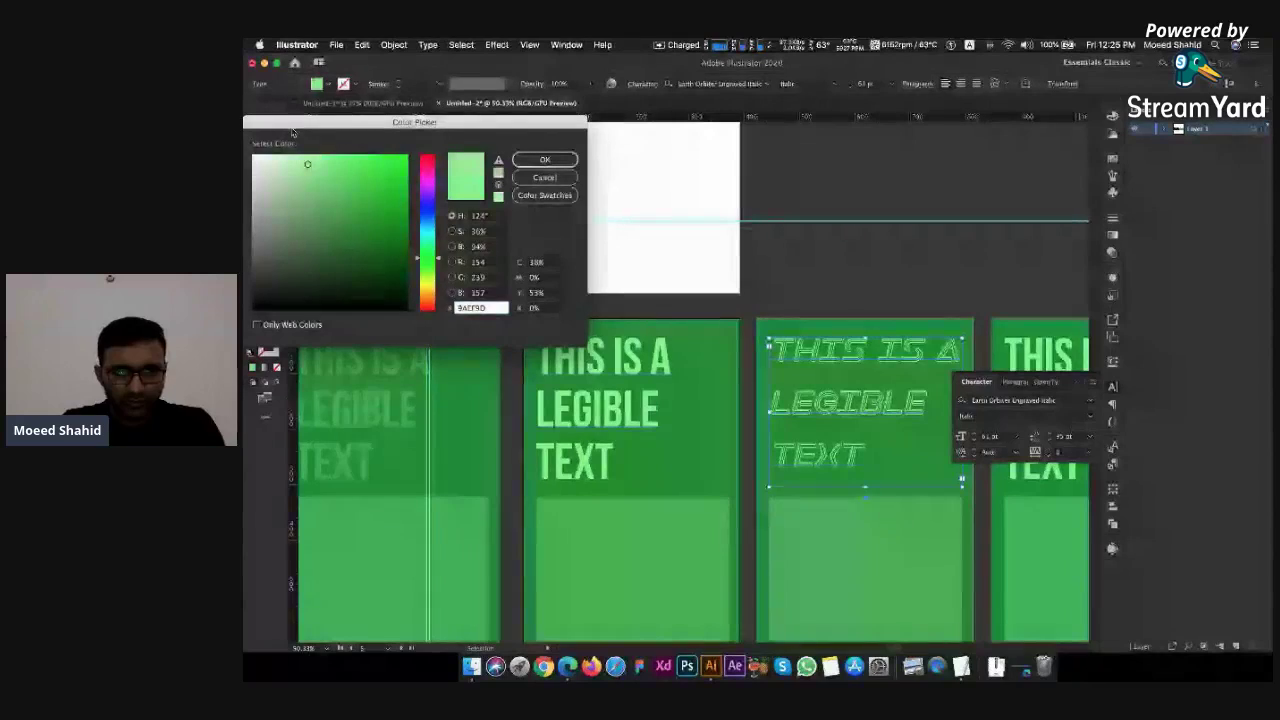
pyautogui.moveTo(287, 170); pyautogui.dragTo(284, 145)
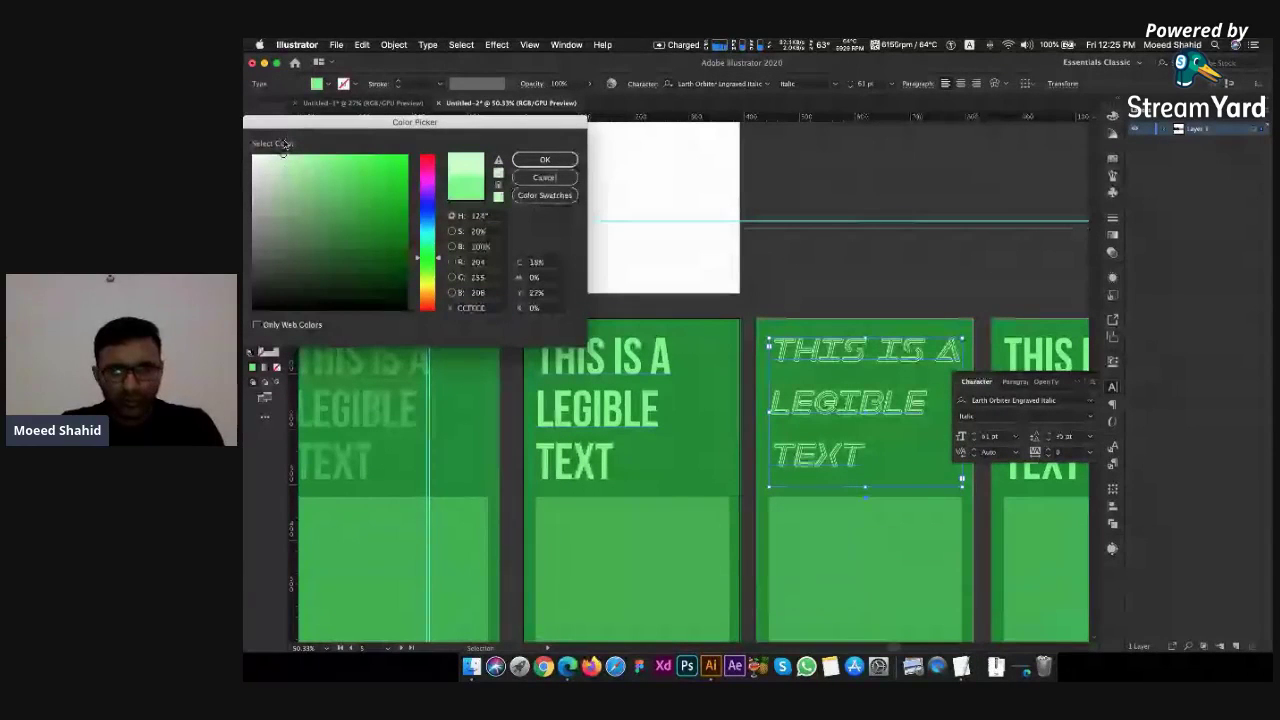
pyautogui.press('Return')
pyautogui.click(811, 270)
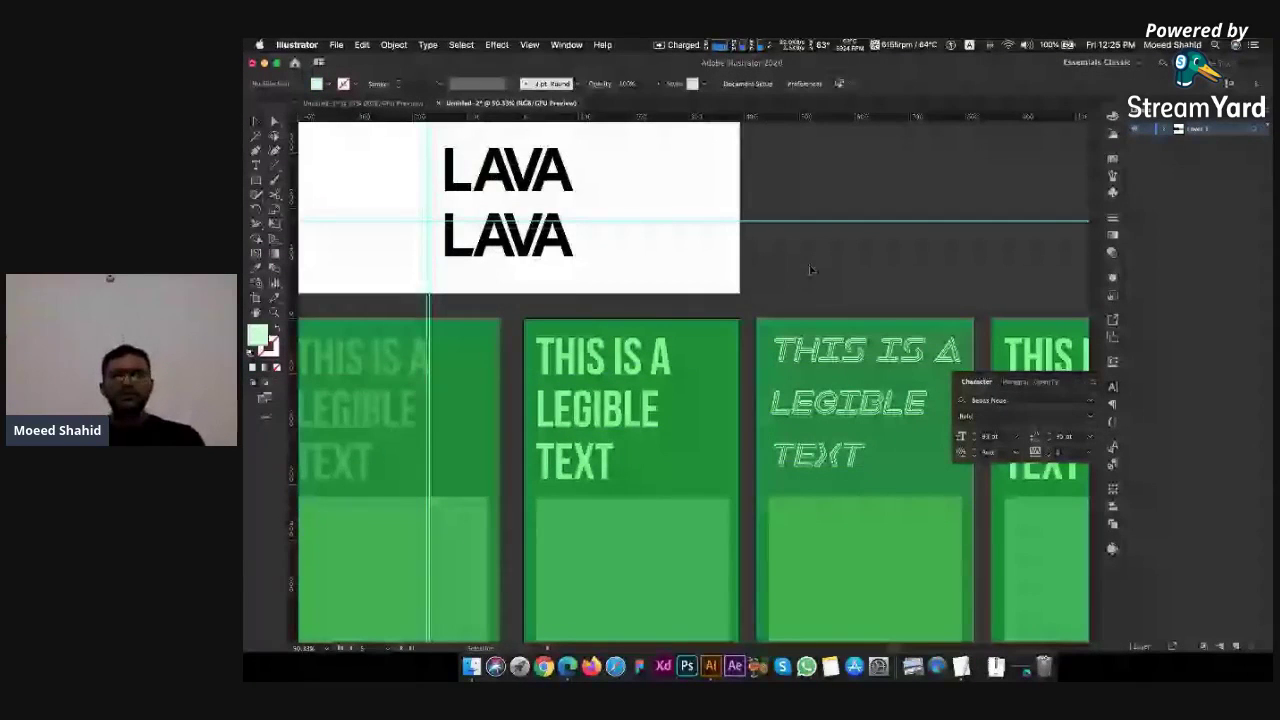
# Set all the text of the fourth green artboard in Gambler in Town Regular and deselect it
pyautogui.hscroll(3, 811, 270)
pyautogui.scroll(-1, 811, 270)
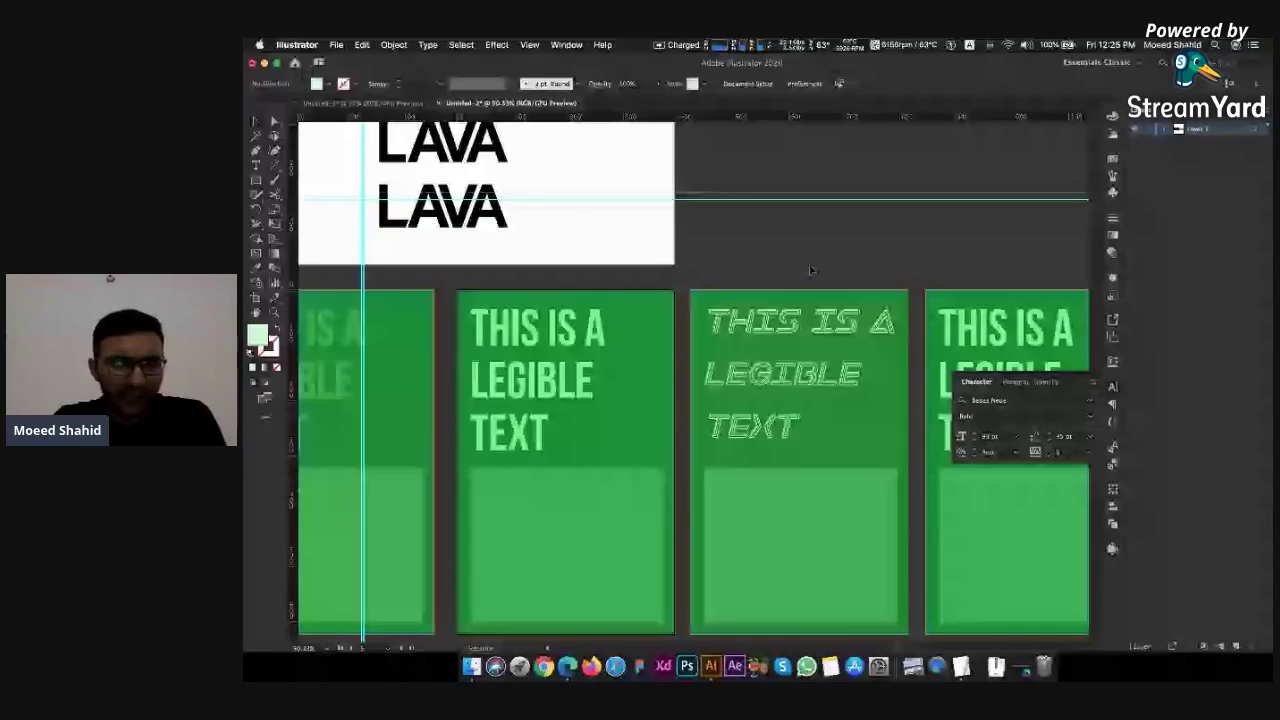
pyautogui.hscroll(3, 810, 270)
pyautogui.scroll(-2, 810, 270)
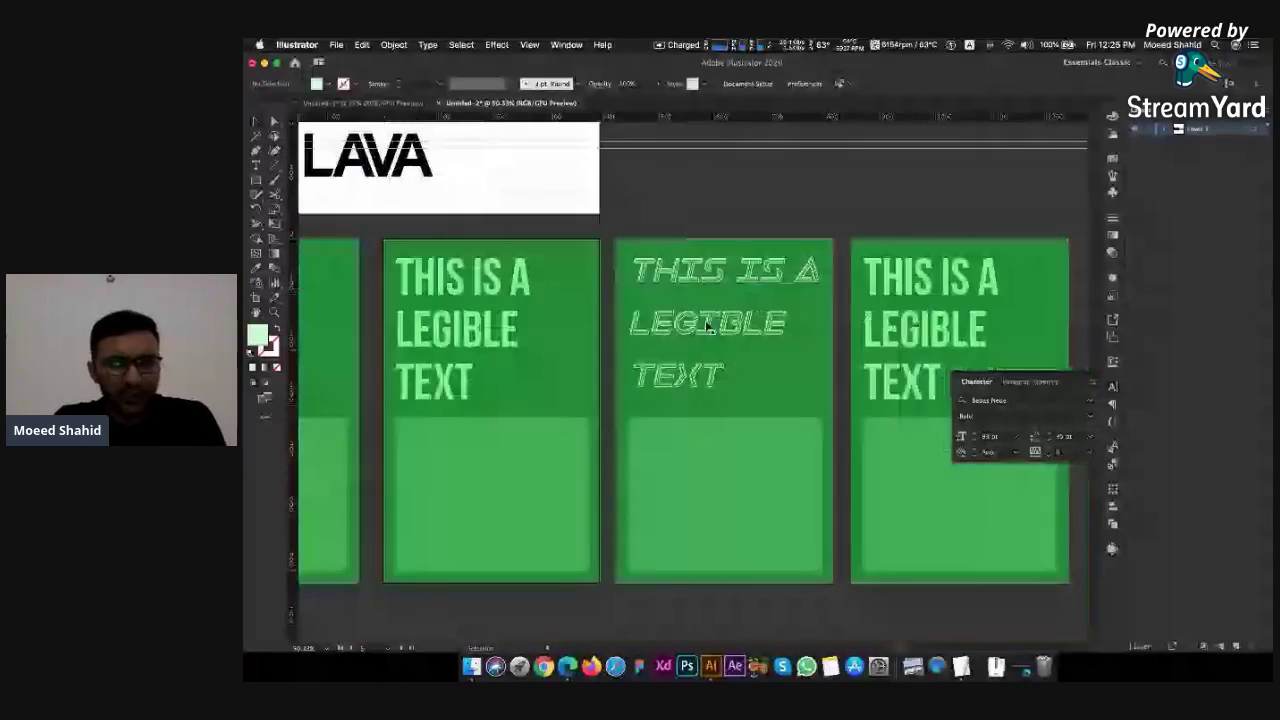
pyautogui.press('t')
pyautogui.tripleClick(970, 318)
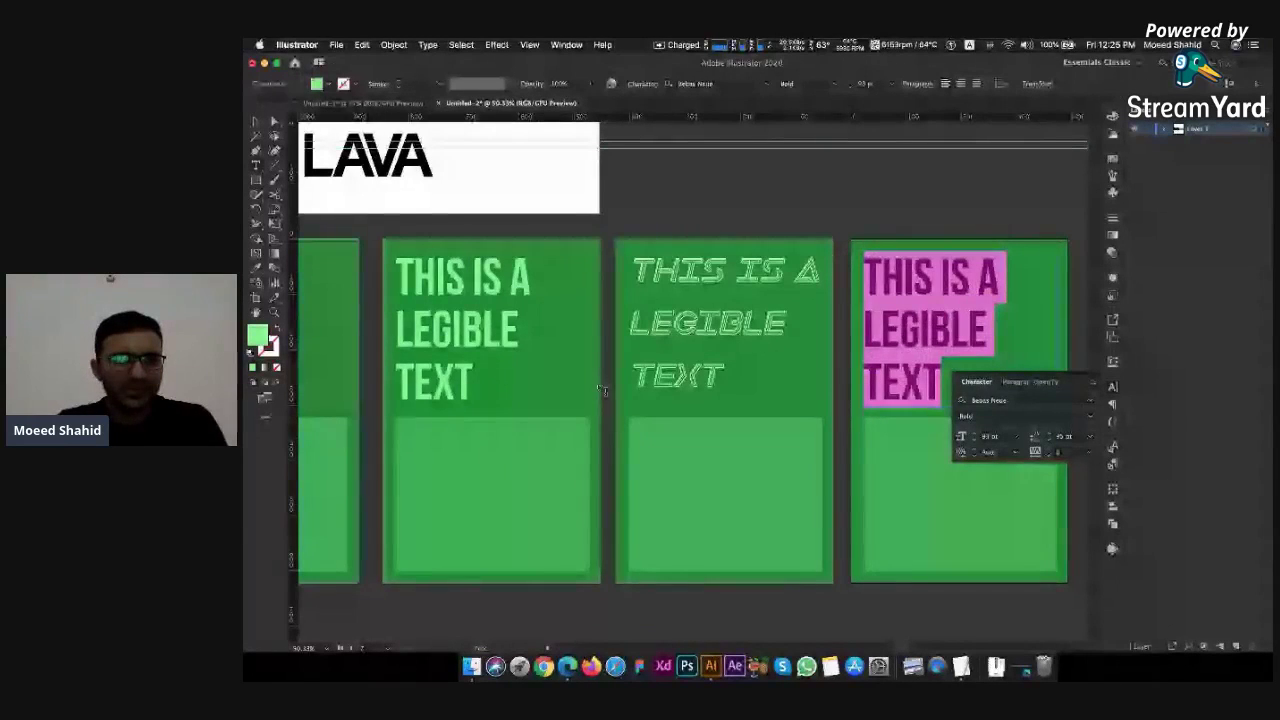
pyautogui.click(767, 84)
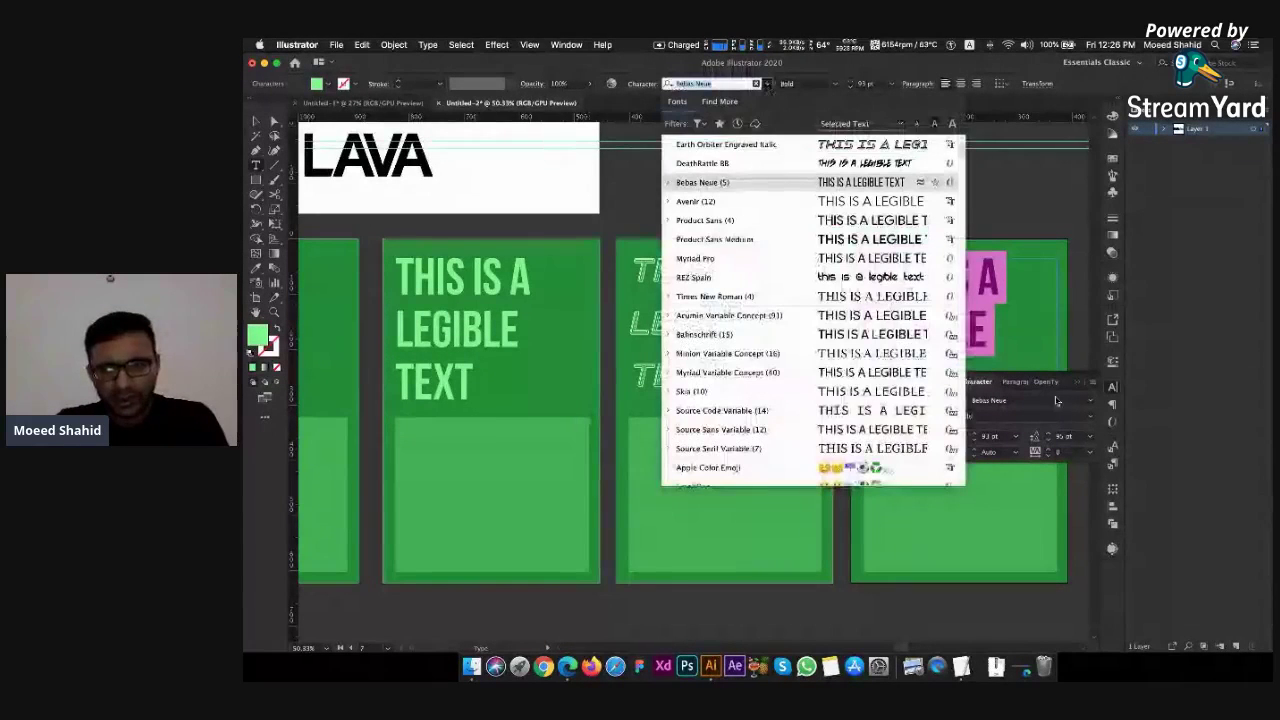
pyautogui.scroll(-5, 784, 254)
pyautogui.scroll(3, 784, 254)
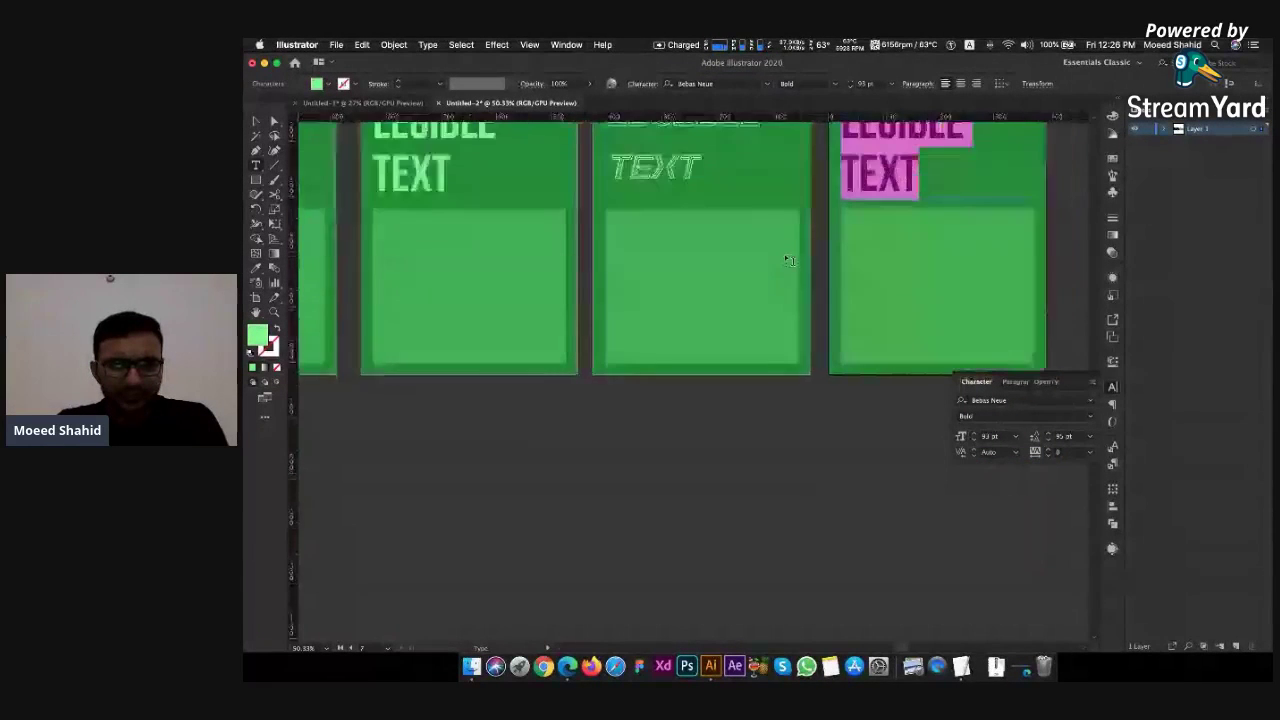
pyautogui.scroll(2, 790, 260)
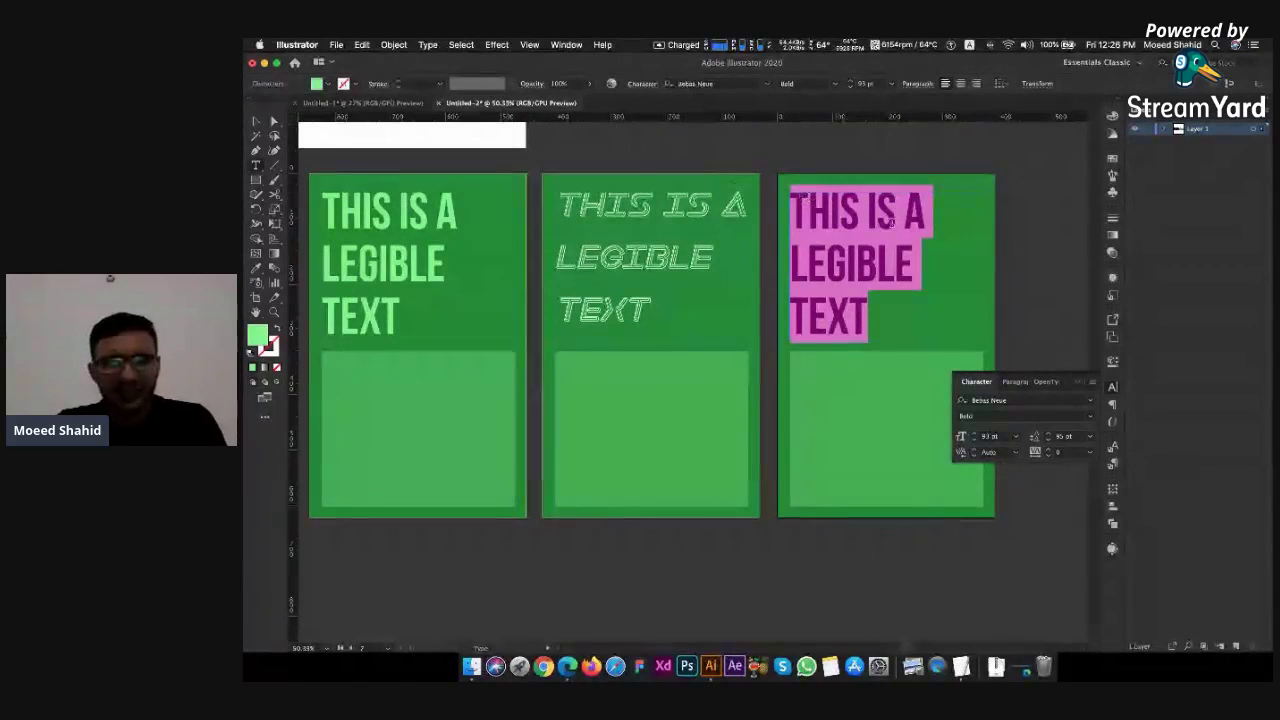
pyautogui.click(768, 85)
pyautogui.scroll(-15, 797, 258)
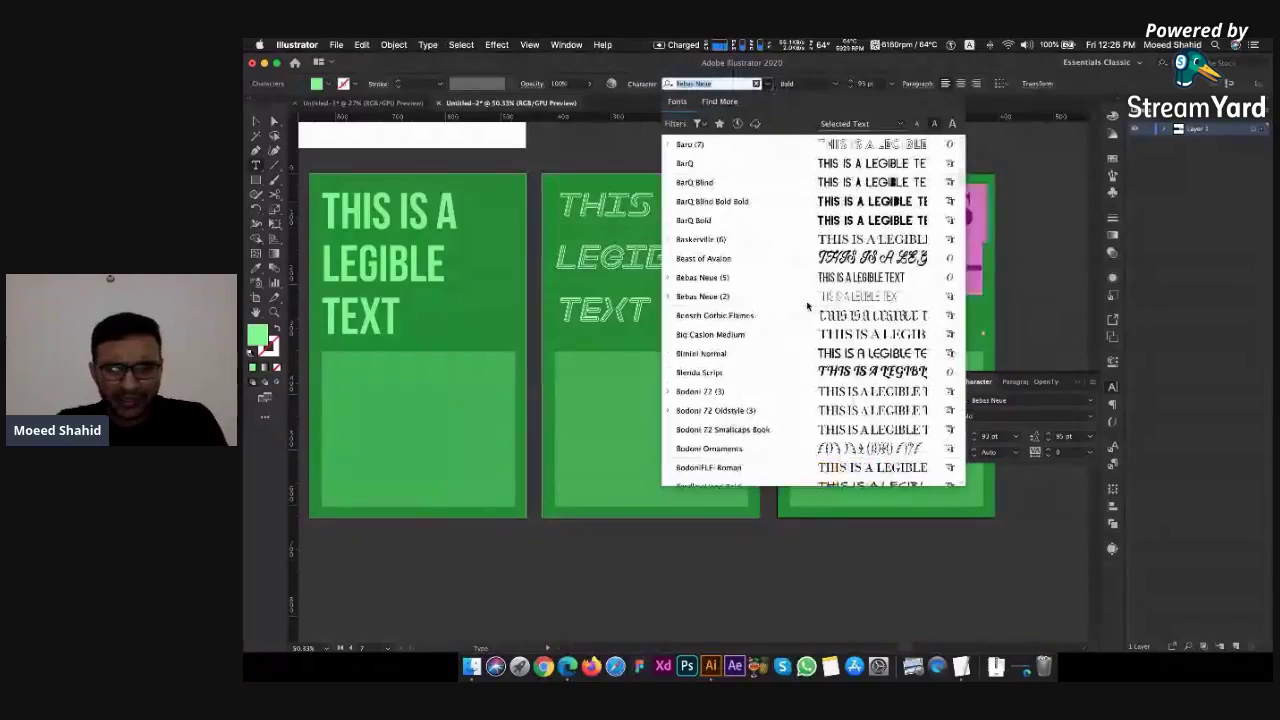
pyautogui.scroll(-20, 807, 306)
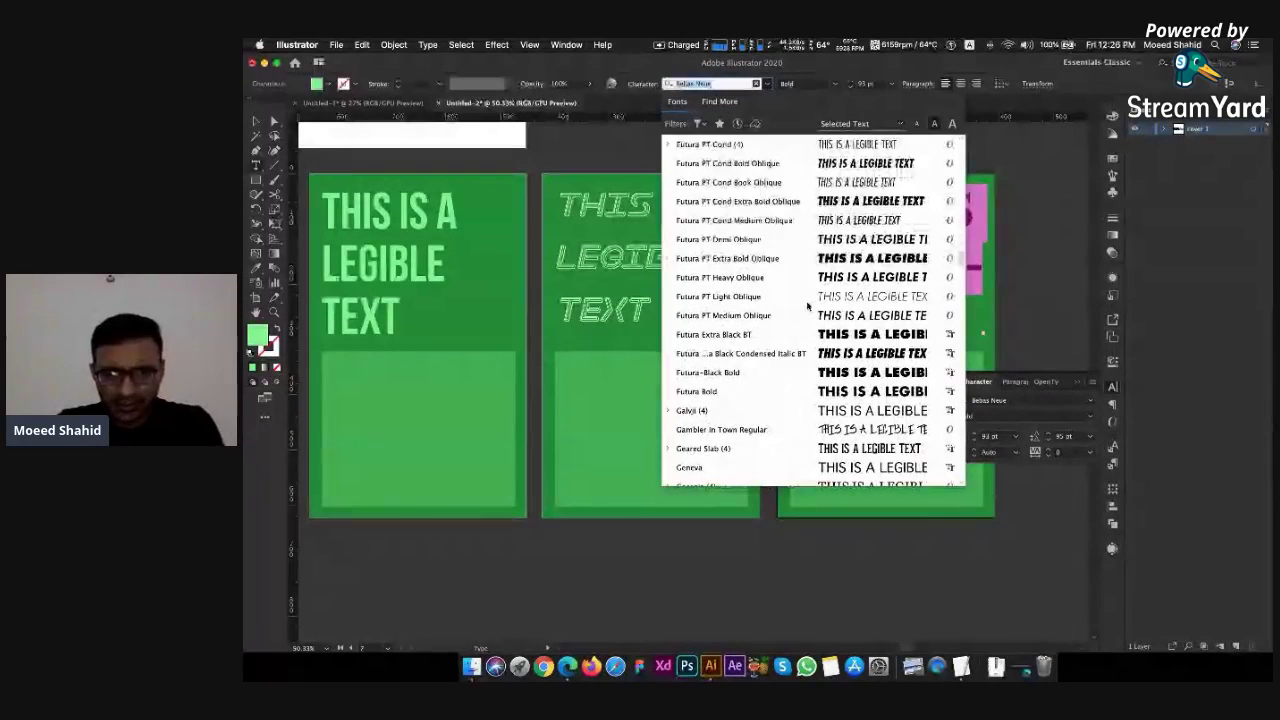
pyautogui.click(730, 429)
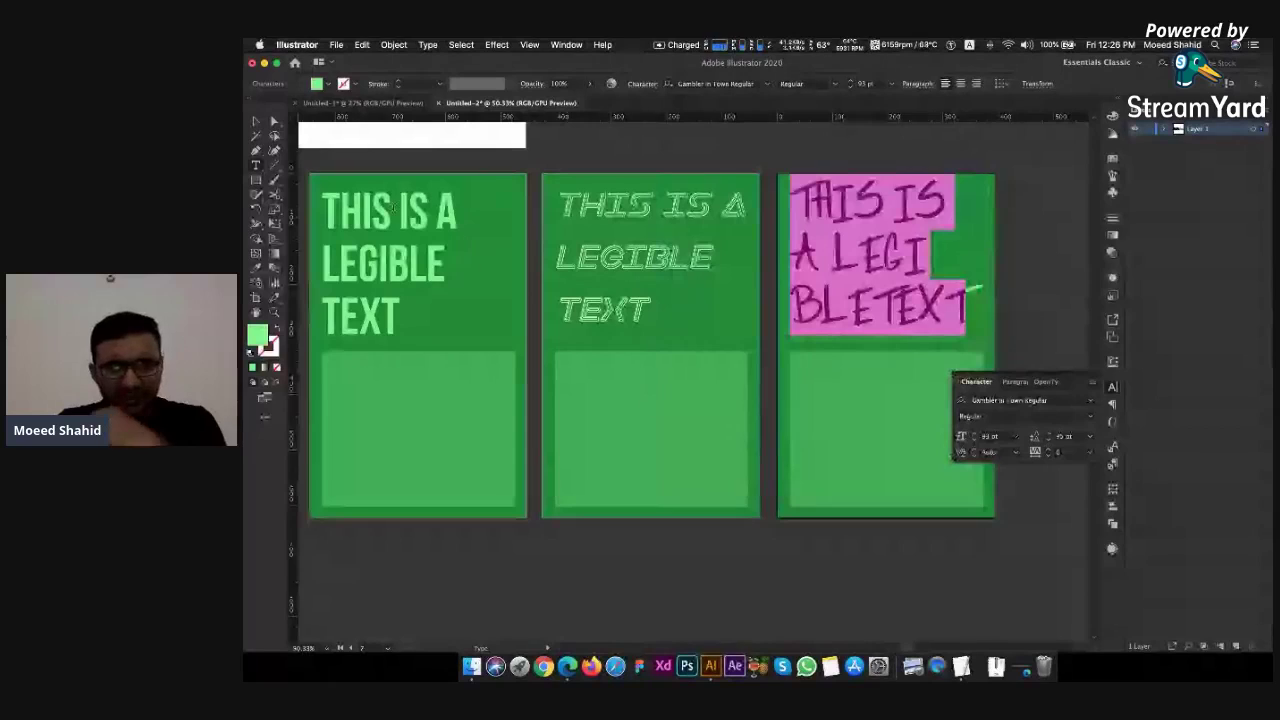
pyautogui.click(264, 121)
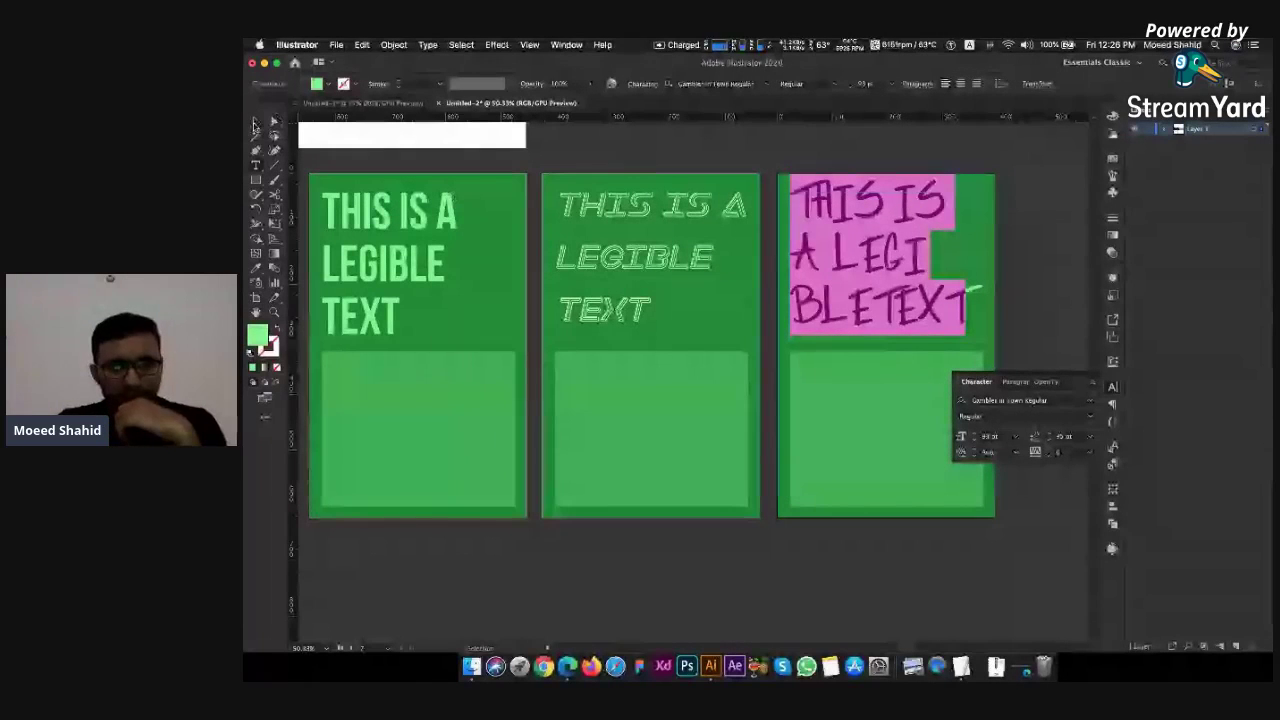
pyautogui.click(1000, 291)
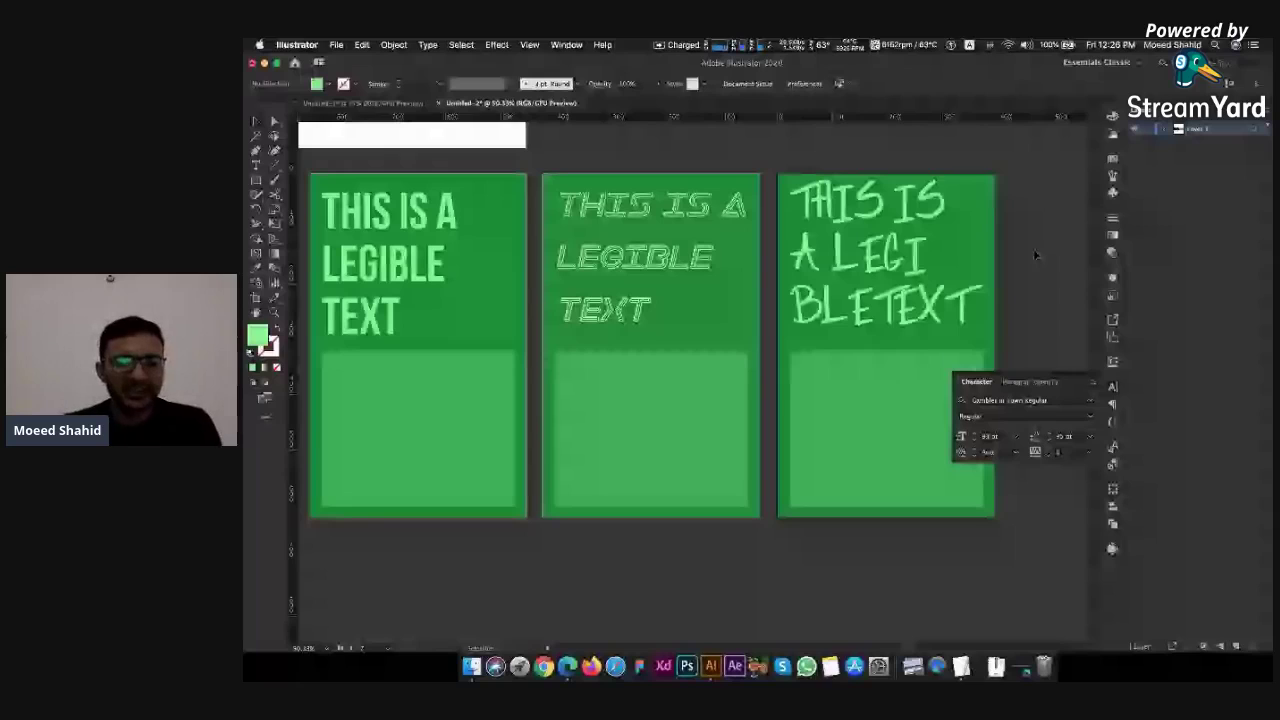
# Change the font of the fourth green artboard's text to Great Vibes
pyautogui.click(925, 248)
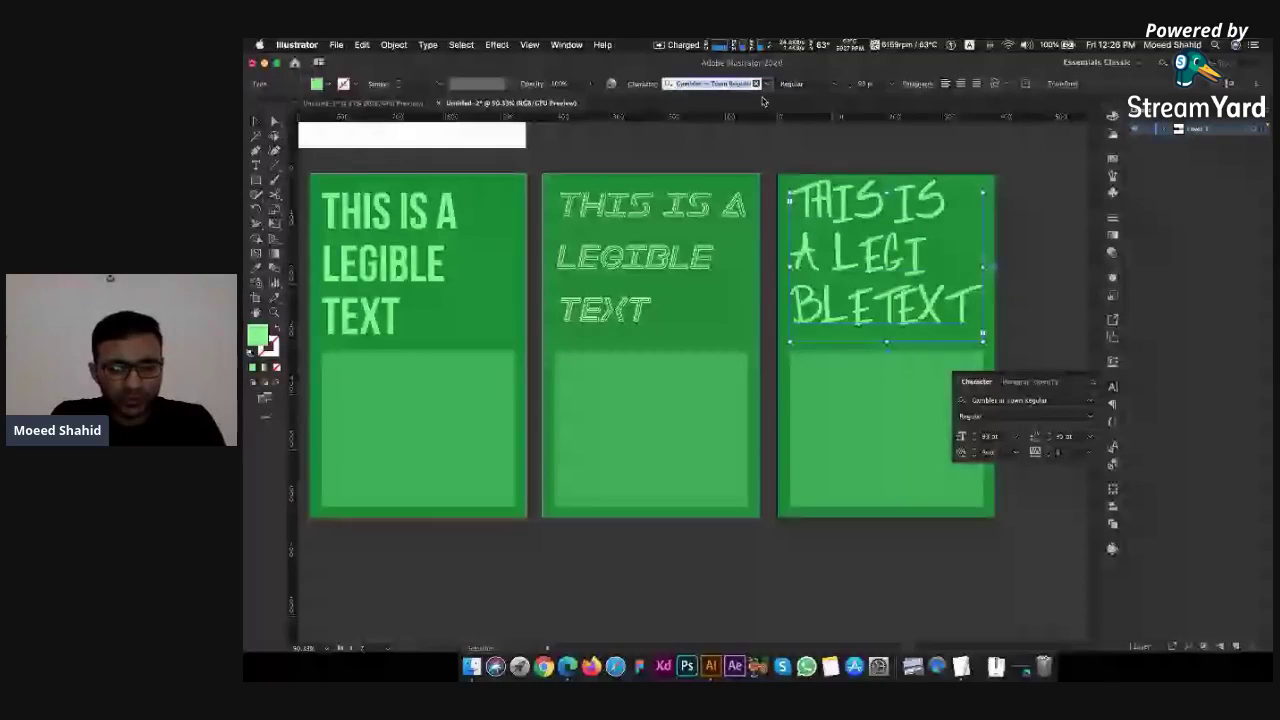
pyautogui.press('BackSpace')
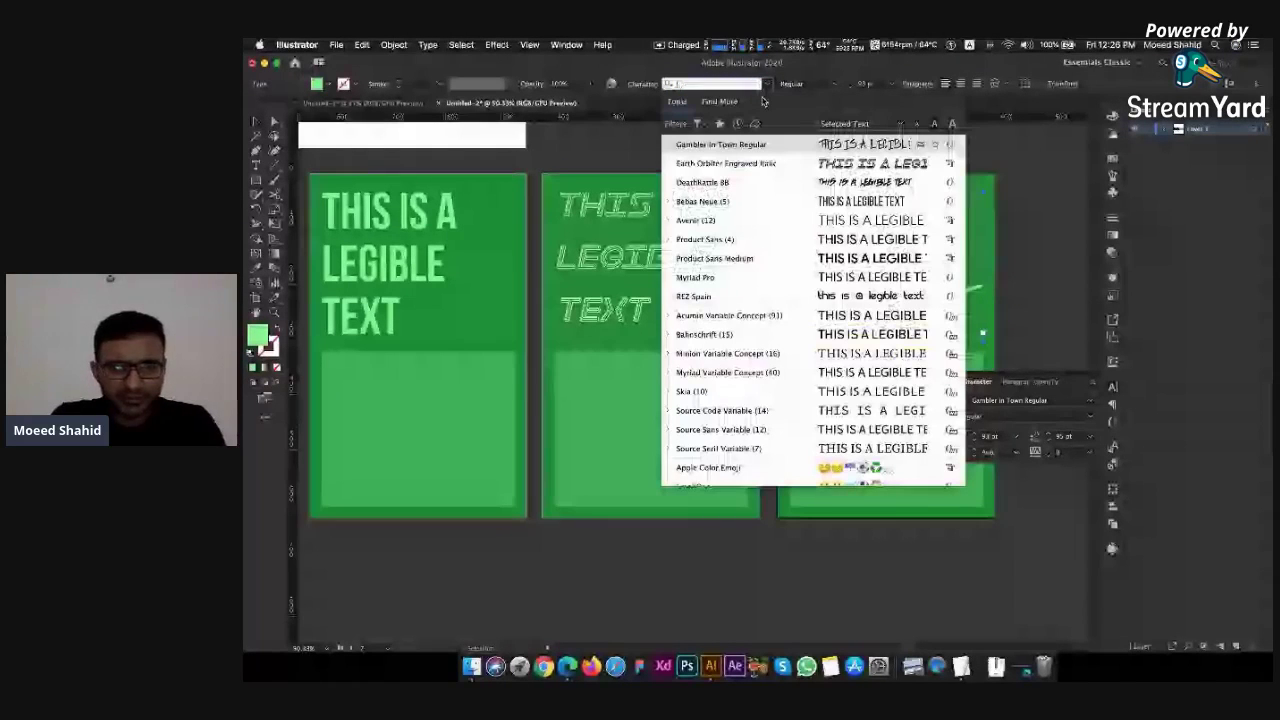
pyautogui.write('Great')
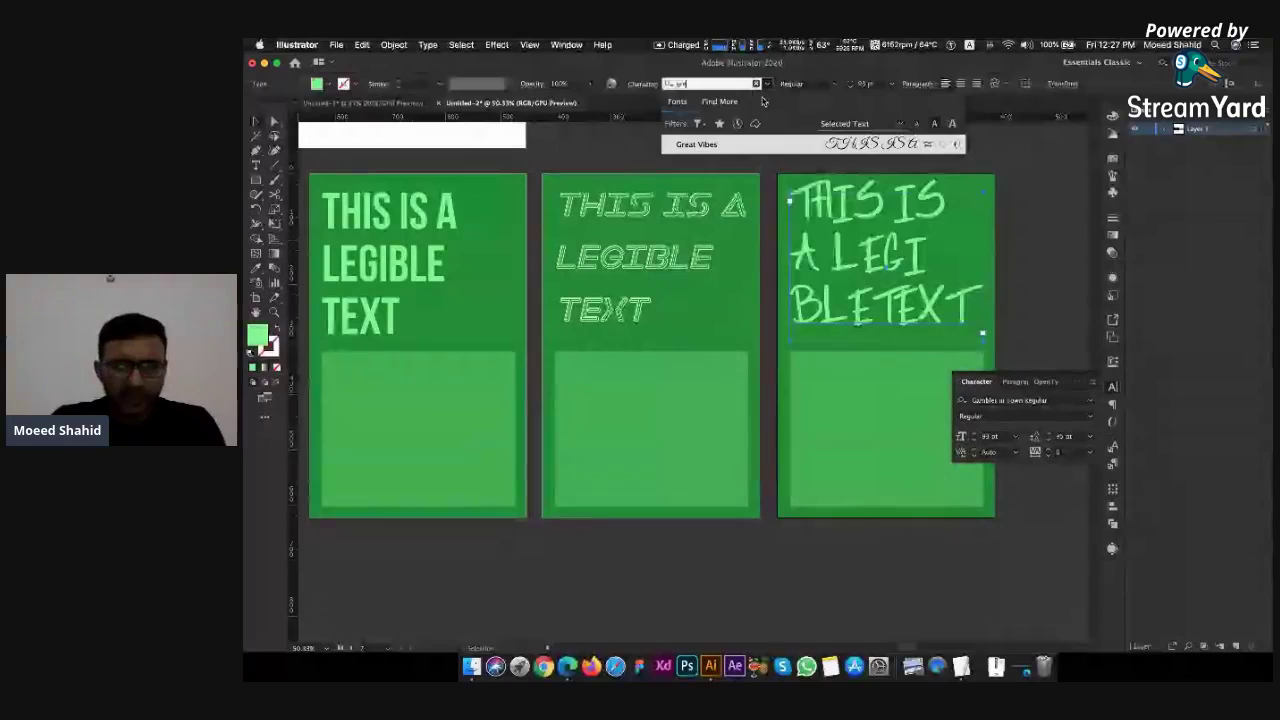
pyautogui.press('Return')
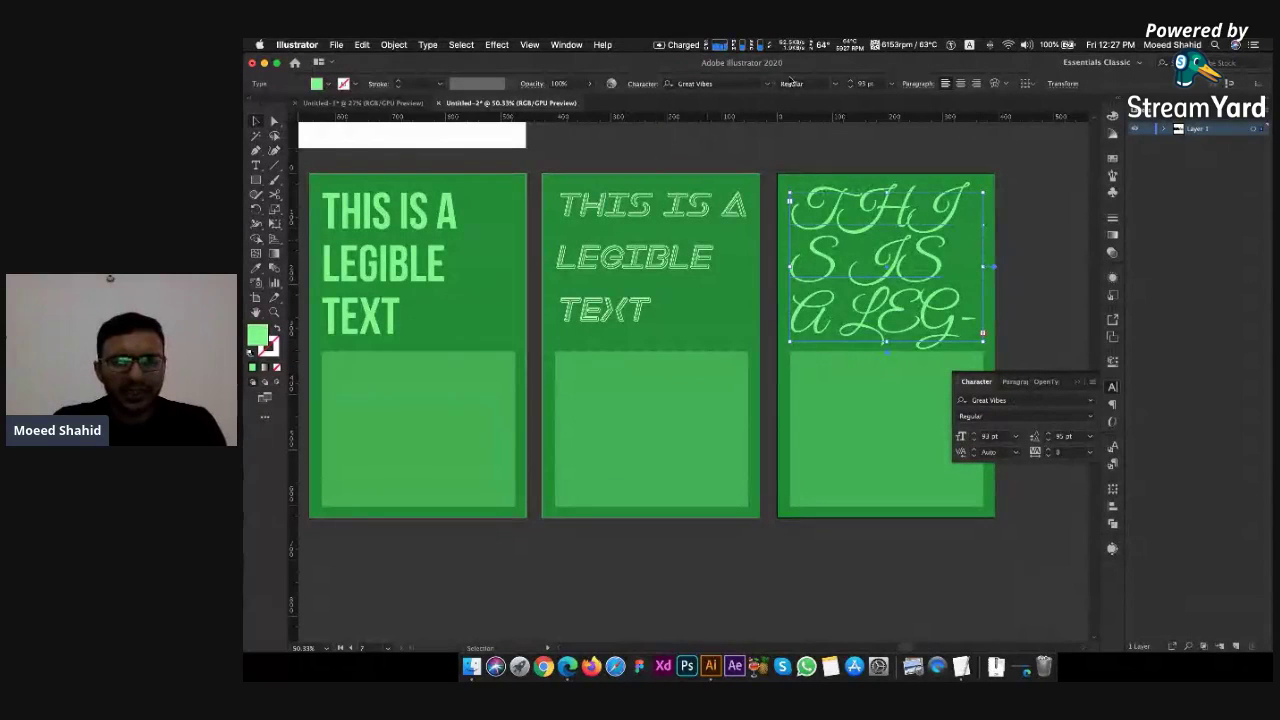
# Set the fourth green artboard's text to 45 pt, then close the floating Character panel
pyautogui.click(870, 84)
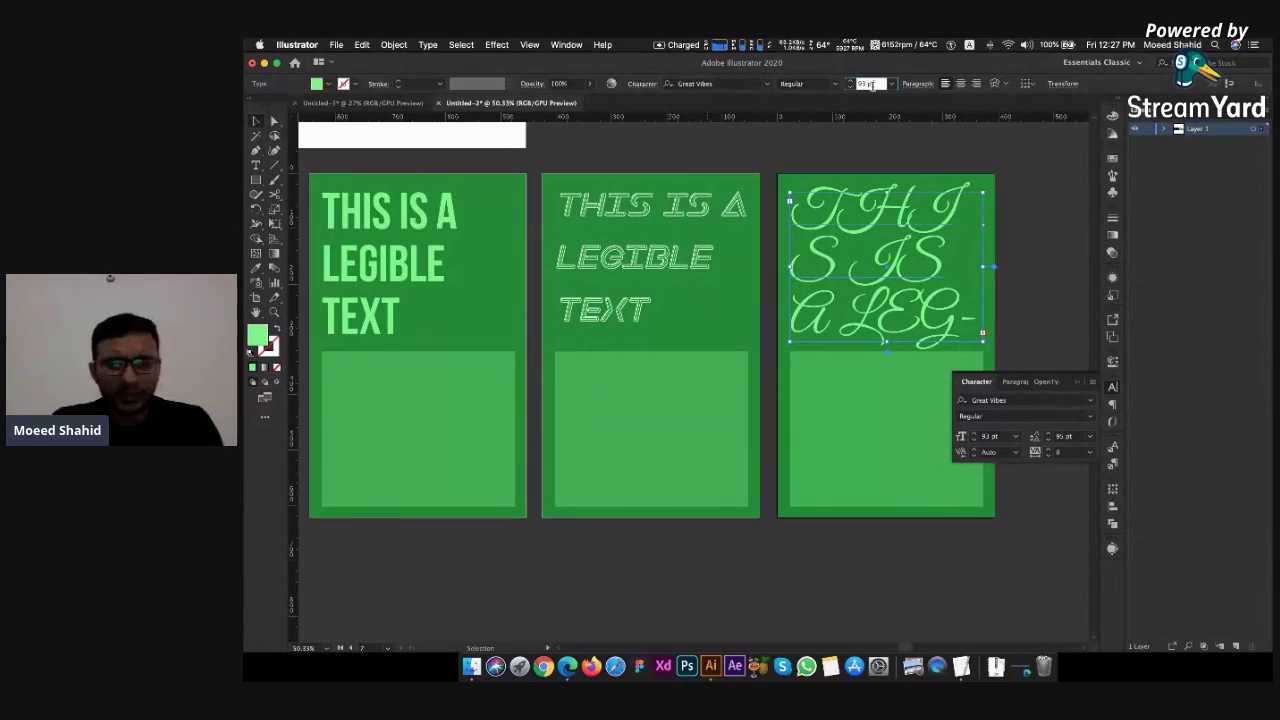
pyautogui.write('45')
pyautogui.press('Return')
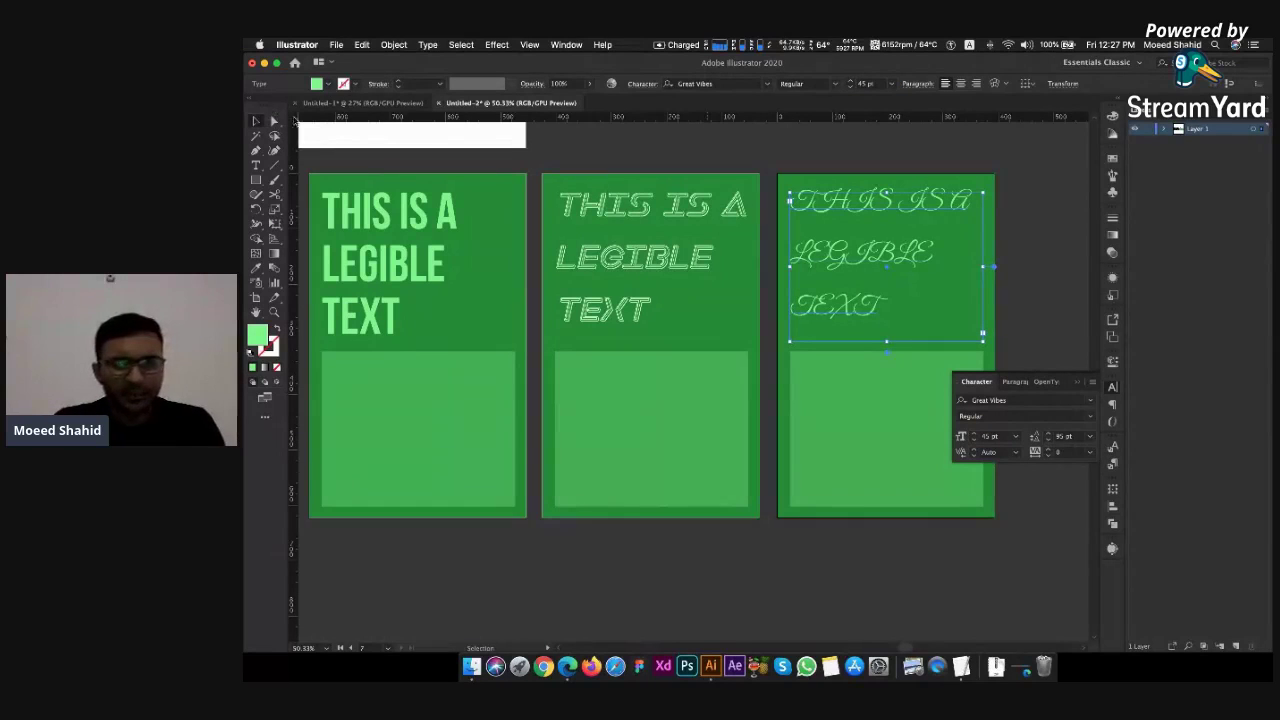
pyautogui.click(1036, 248)
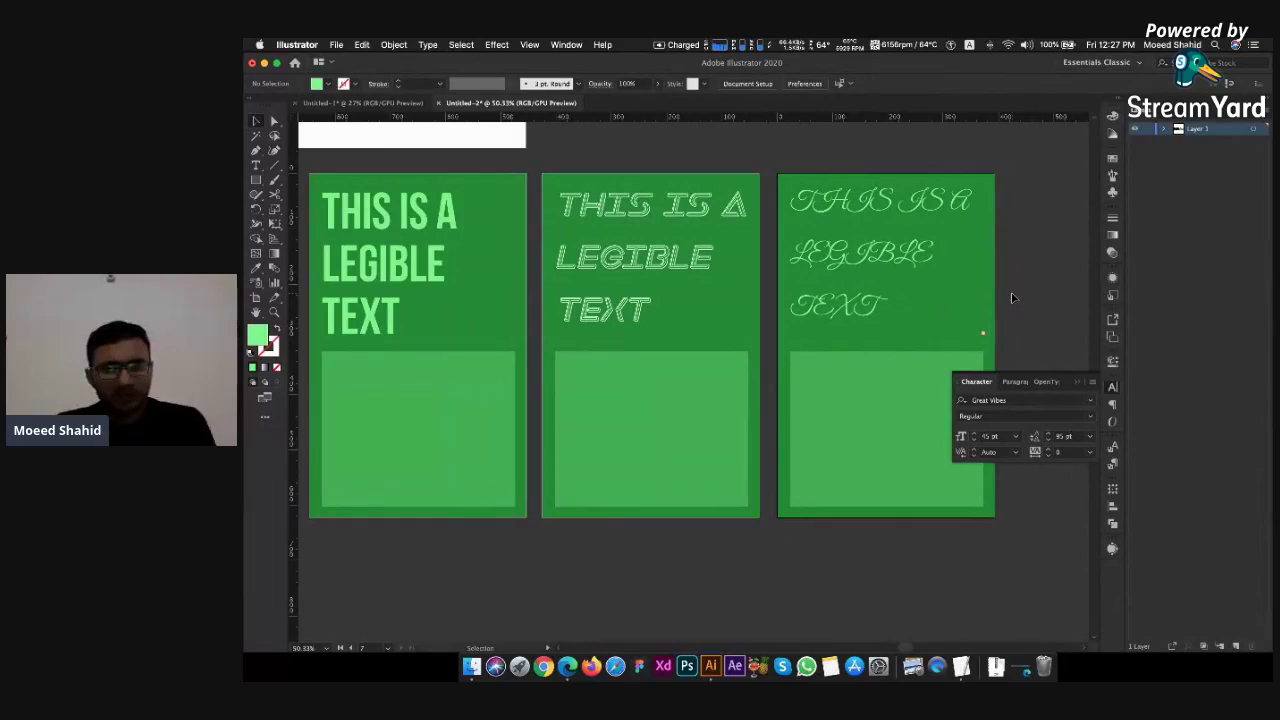
pyautogui.click(1077, 385)
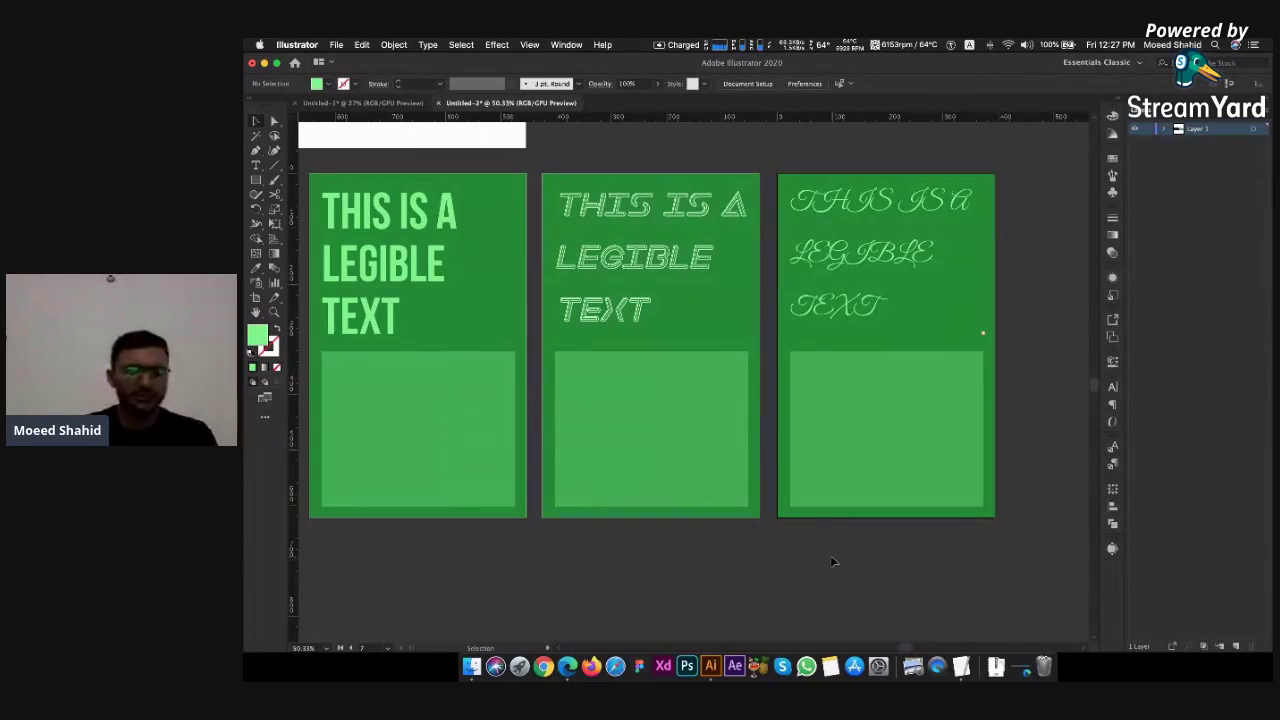
# Copy the second green artboard's text style onto the first green artboard's text with the Eyedropper
pyautogui.scroll(-5, 830, 575)
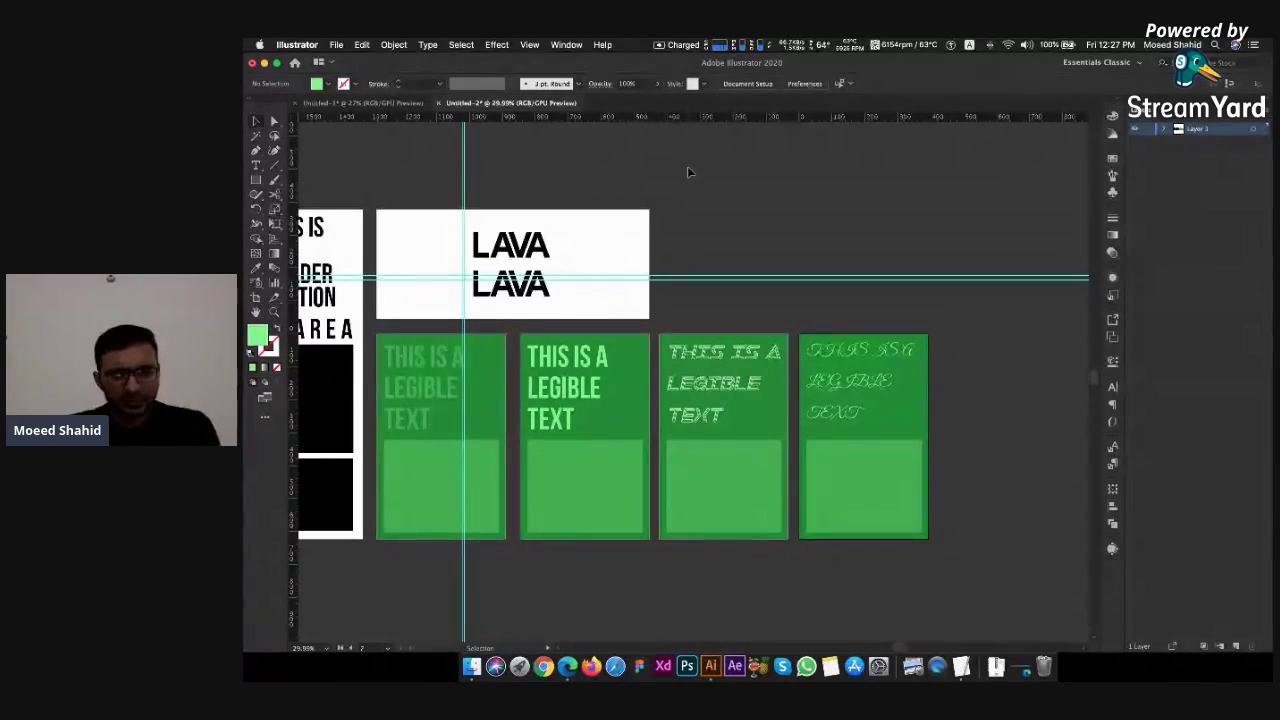
pyautogui.click(445, 370)
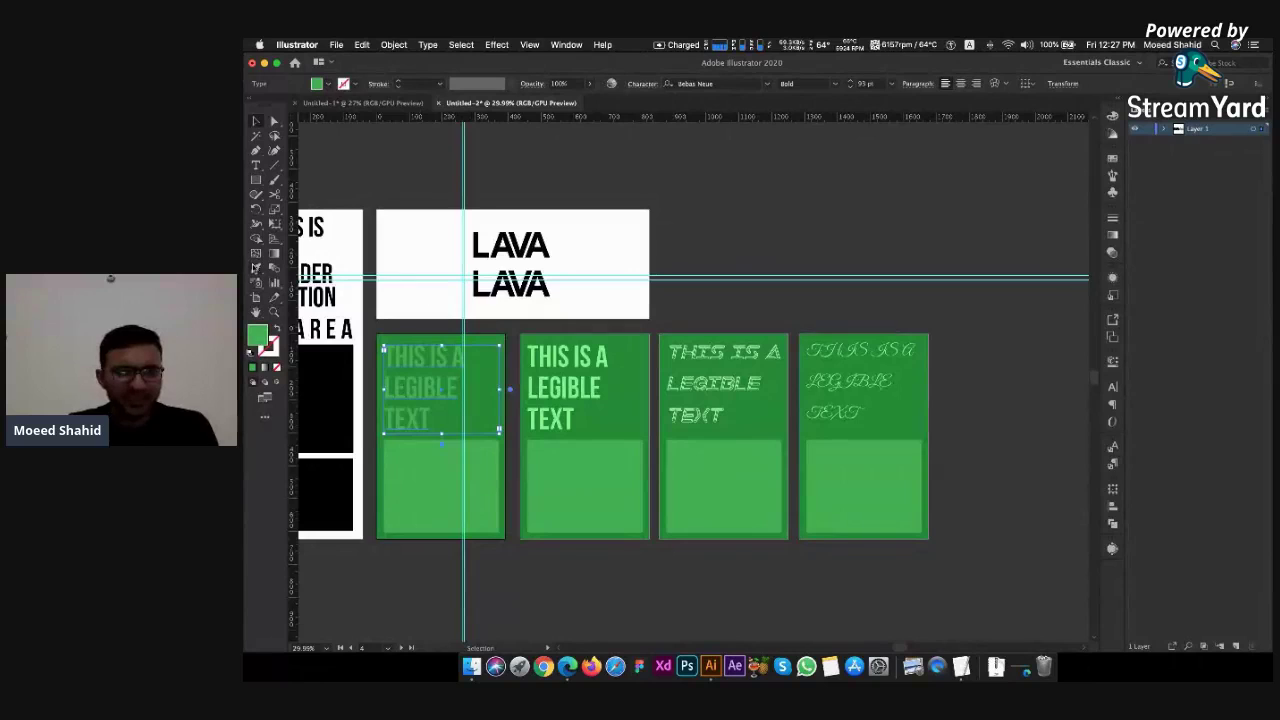
pyautogui.click(256, 268)
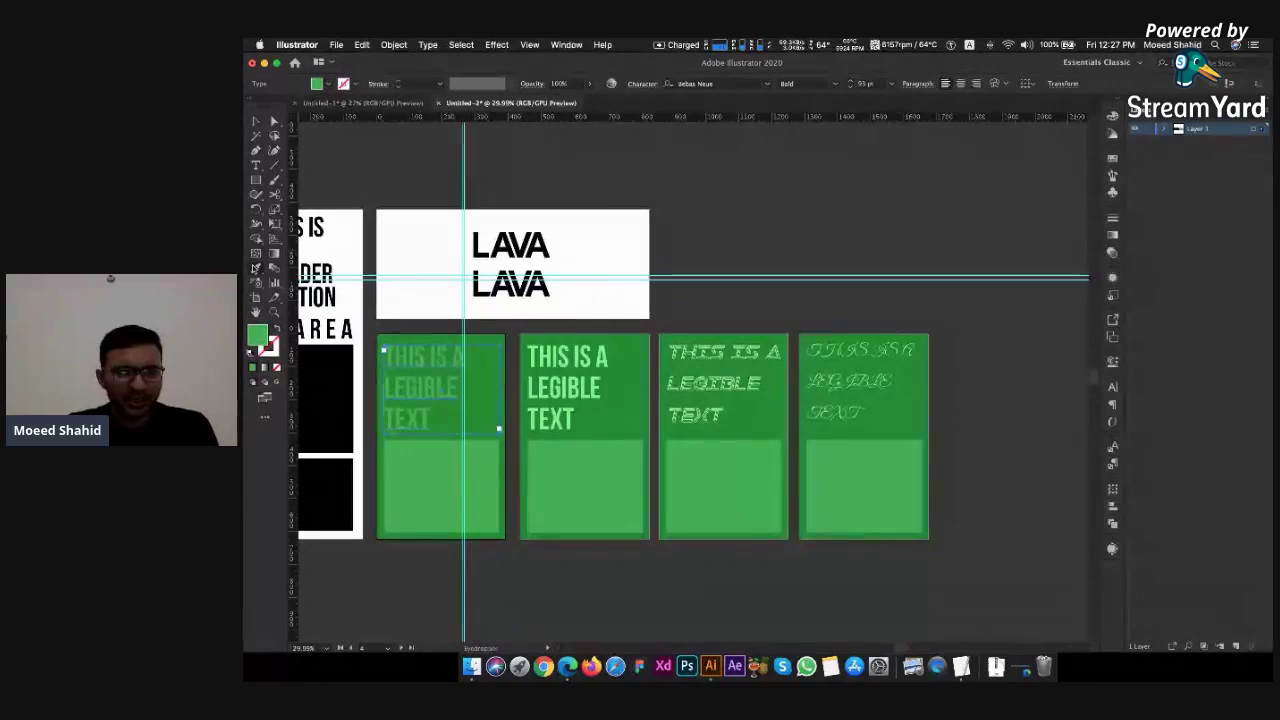
pyautogui.click(556, 385)
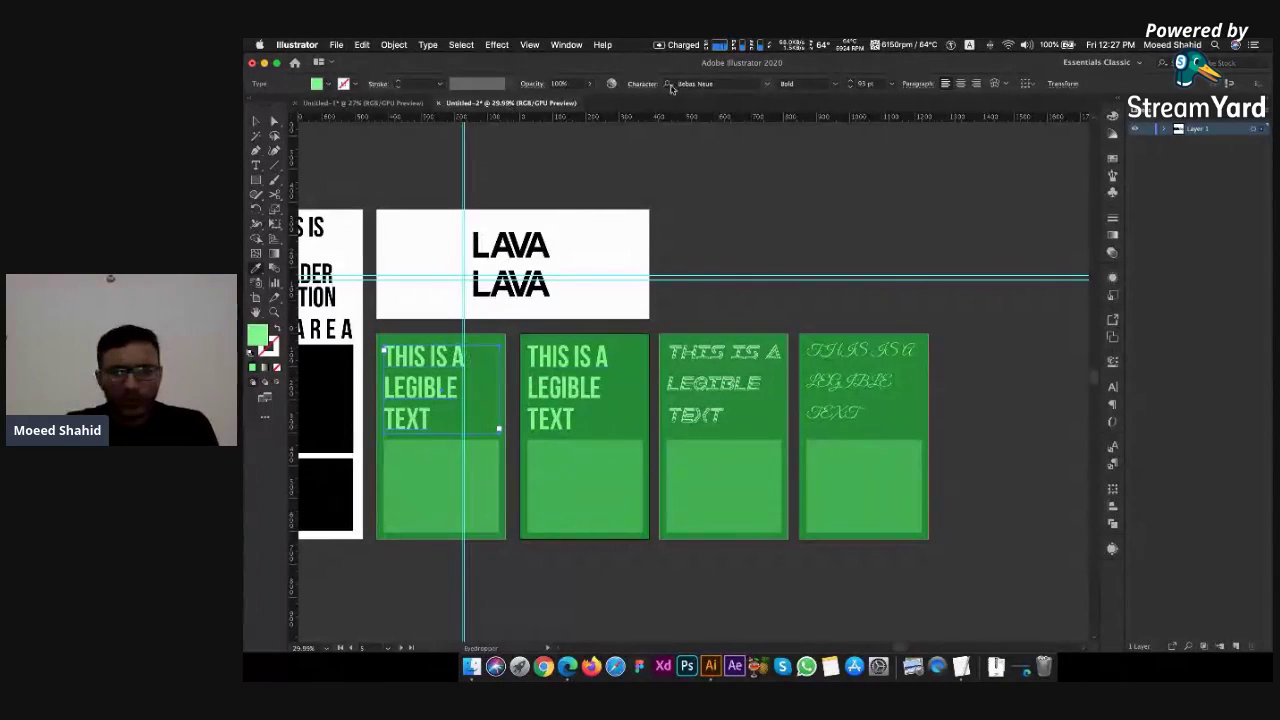
# Try a 25 pt size on the first green artboard's text, undo it and deselect the text
pyautogui.click(868, 84)
pyautogui.write('25')
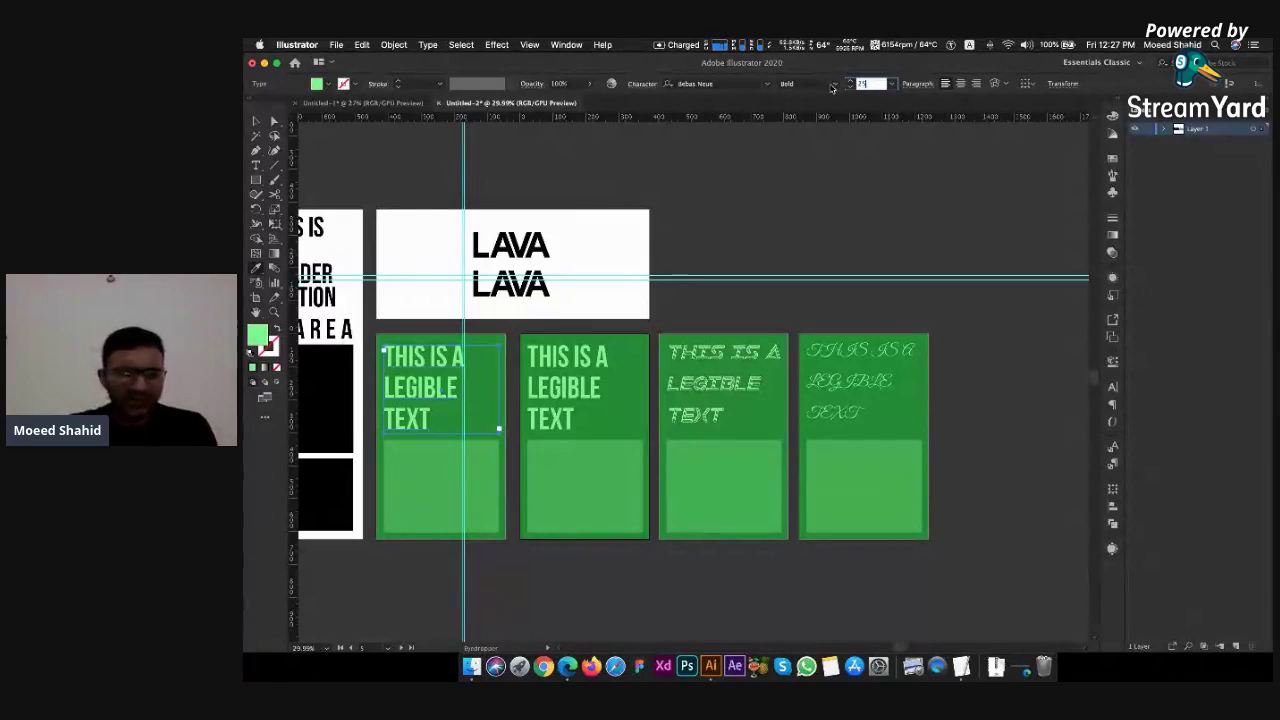
pyautogui.press('Return')
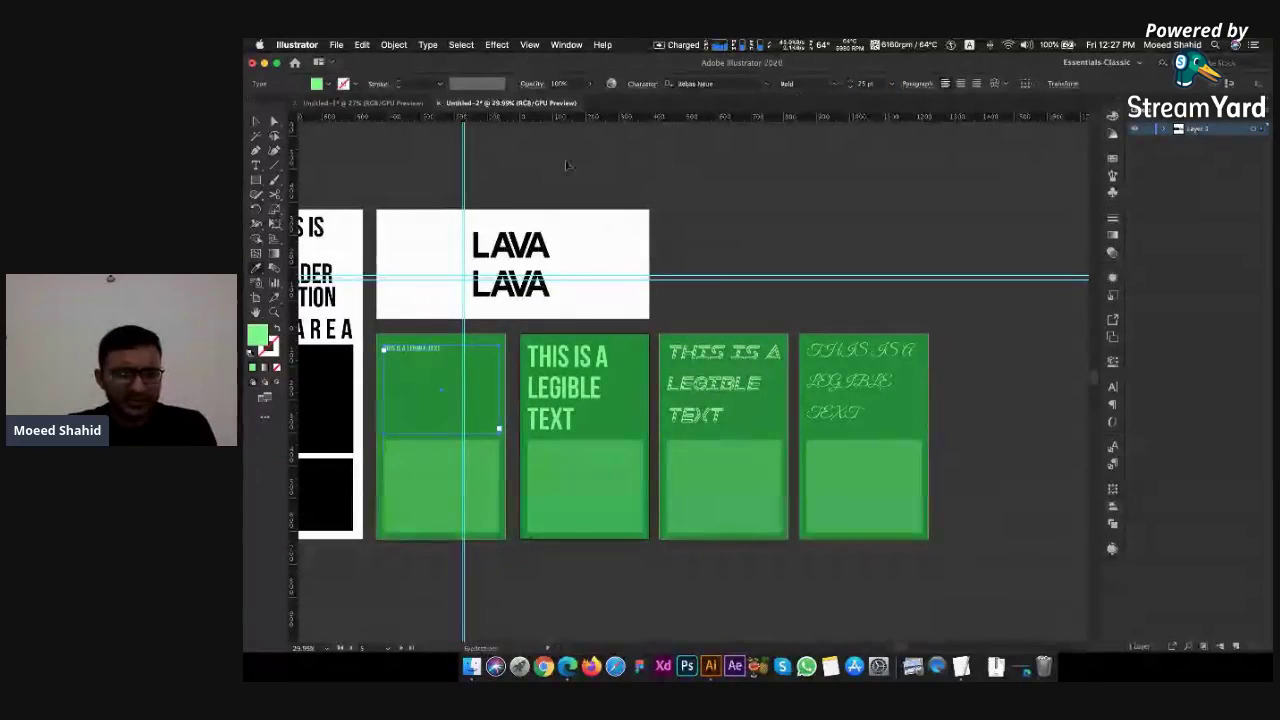
pyautogui.click(255, 120)
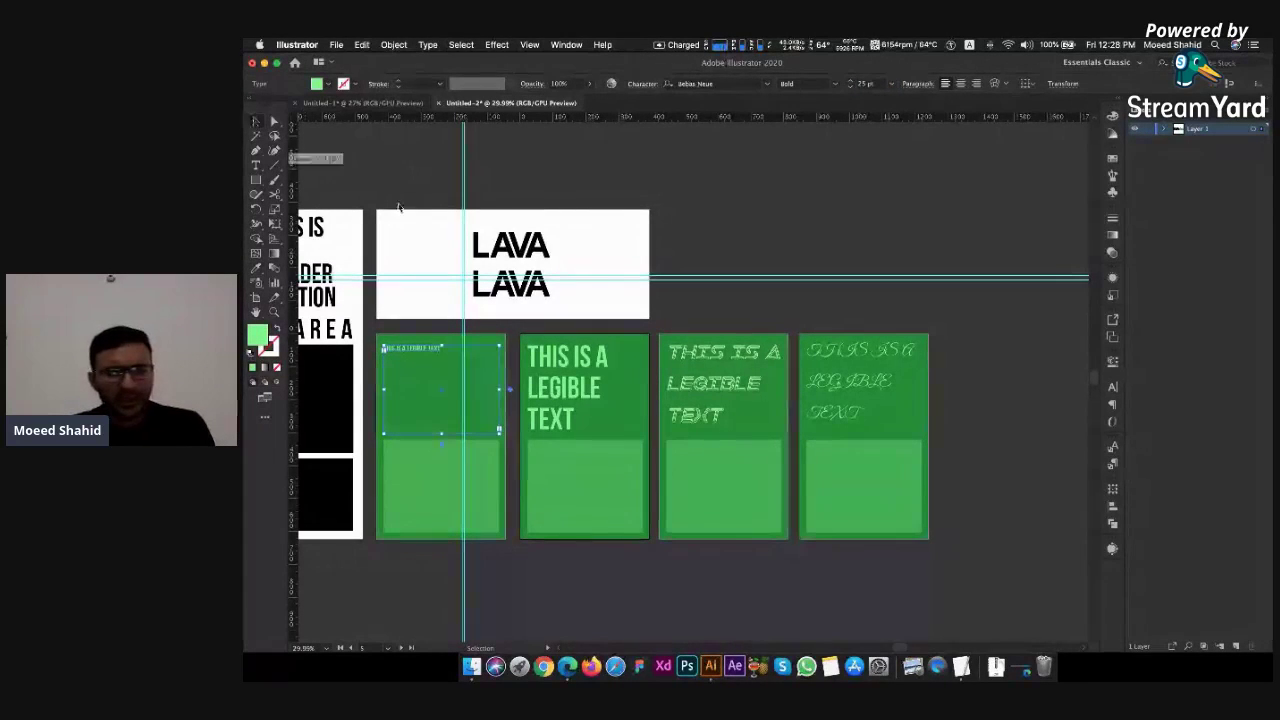
pyautogui.scroll(-5, 1095, 390)
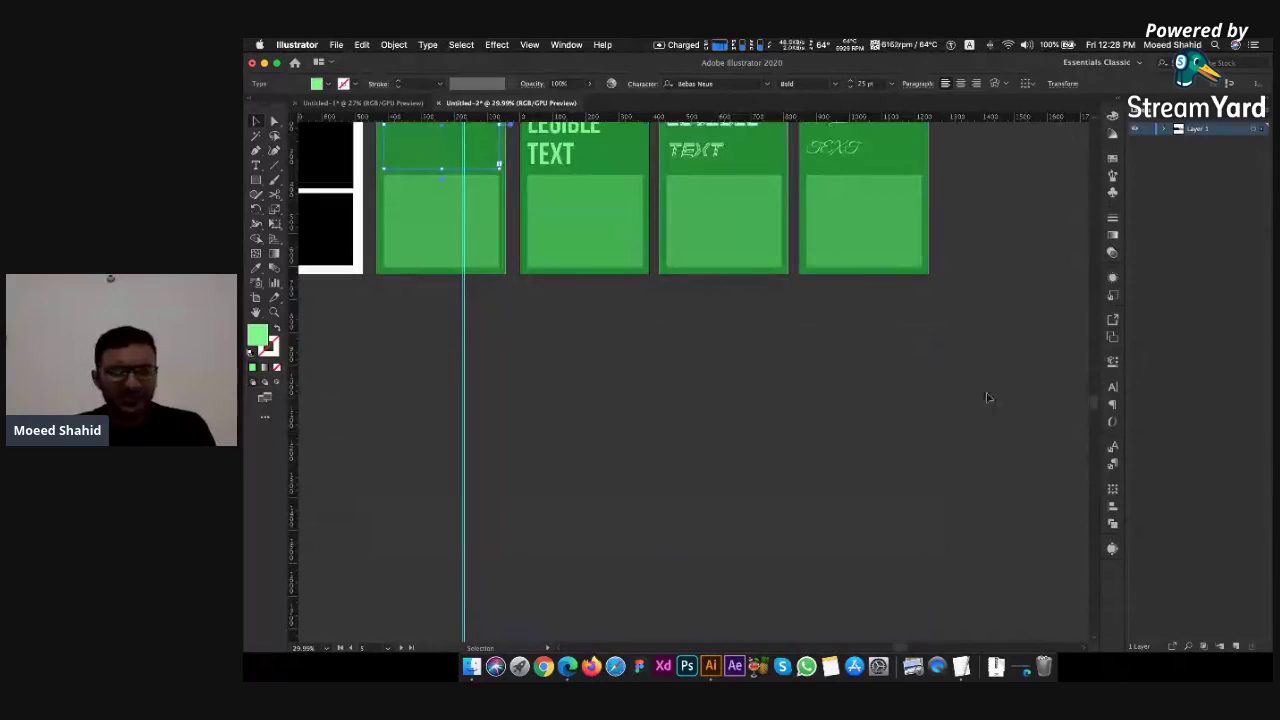
pyautogui.scroll(3, 987, 398)
pyautogui.hscroll(1, 987, 398)
pyautogui.hotkey('ctrl', 'z')
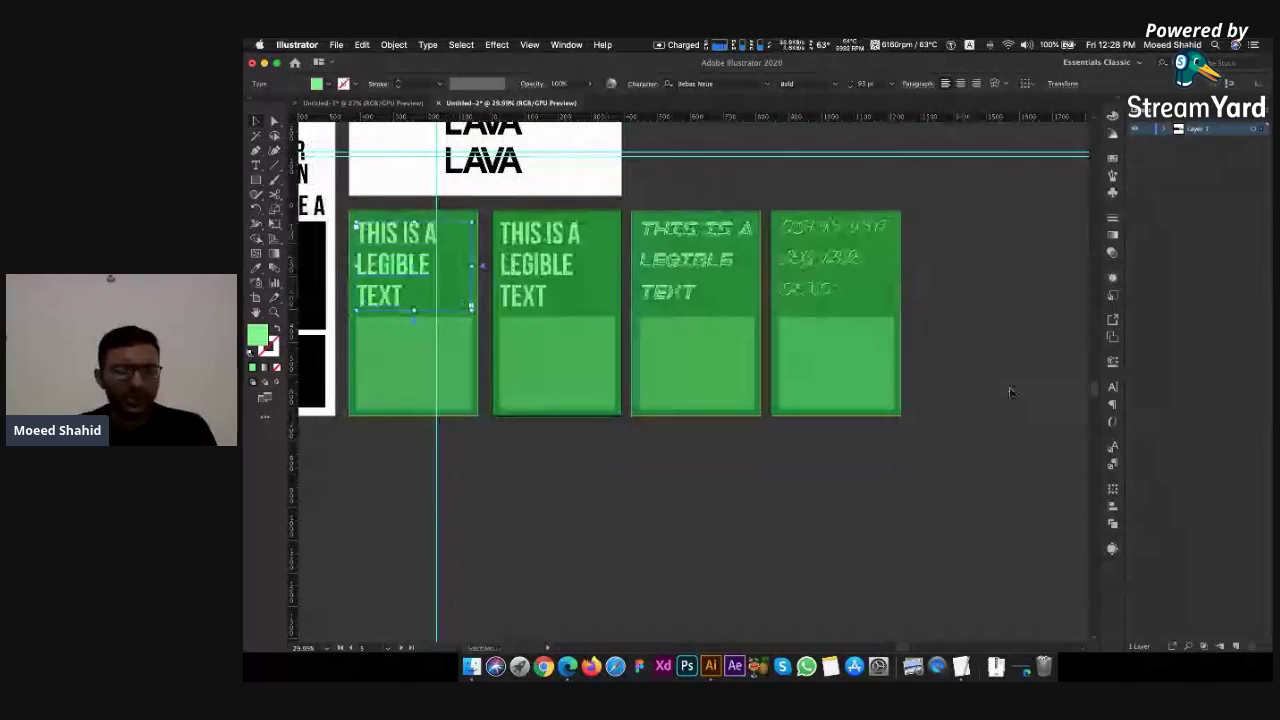
pyautogui.click(1063, 381)
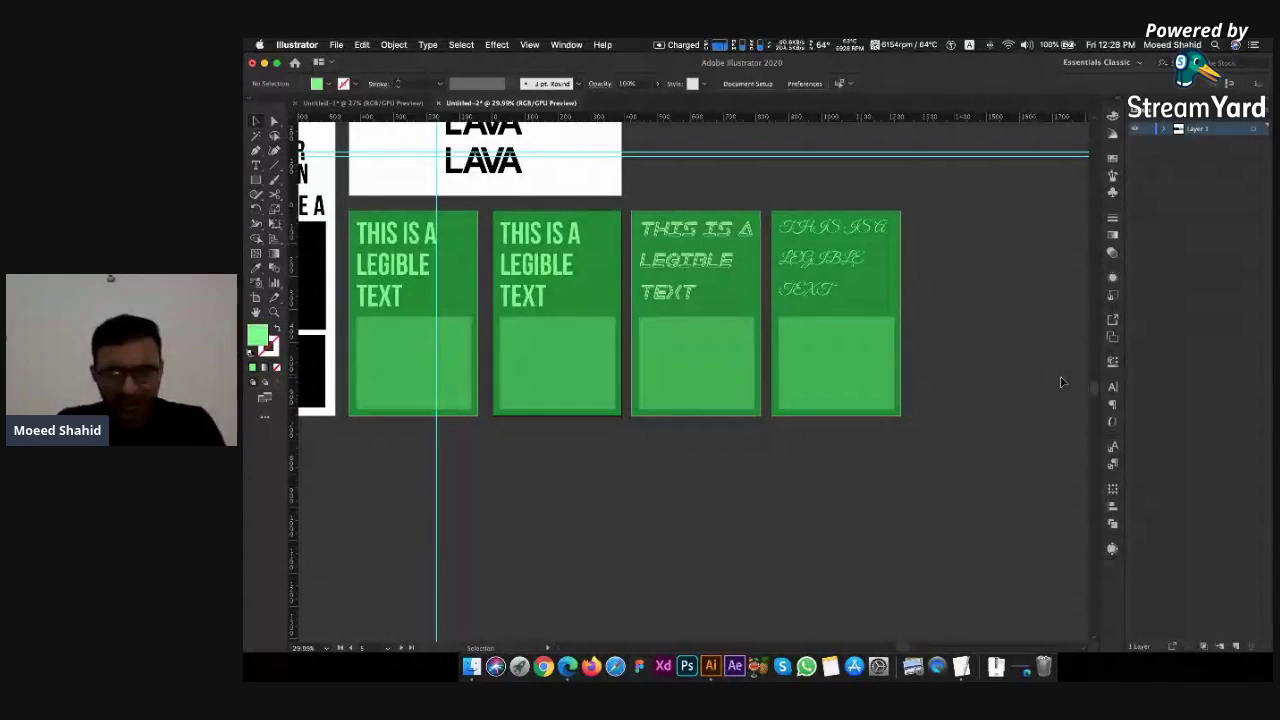
# Check the viewer comments on the StreamYard broadcast in Microsoft Edge and return to Illustrator
pyautogui.press('super+Tab')
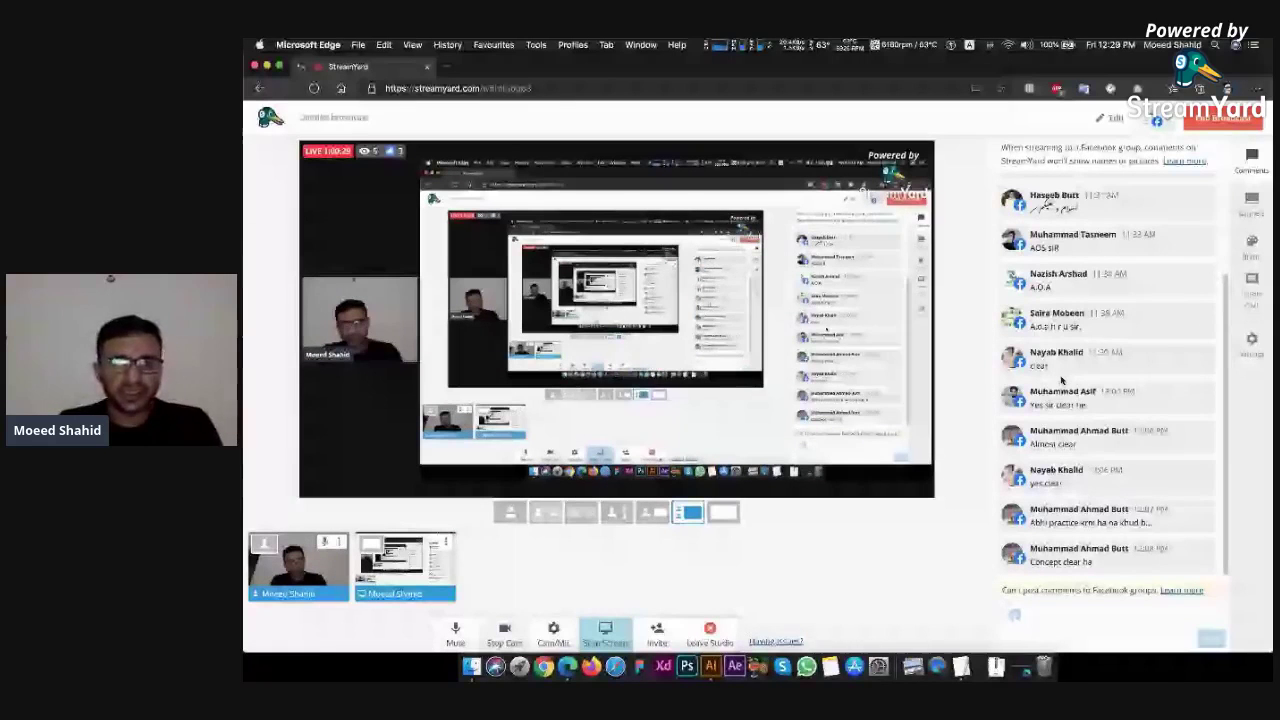
pyautogui.press('super+Tab')
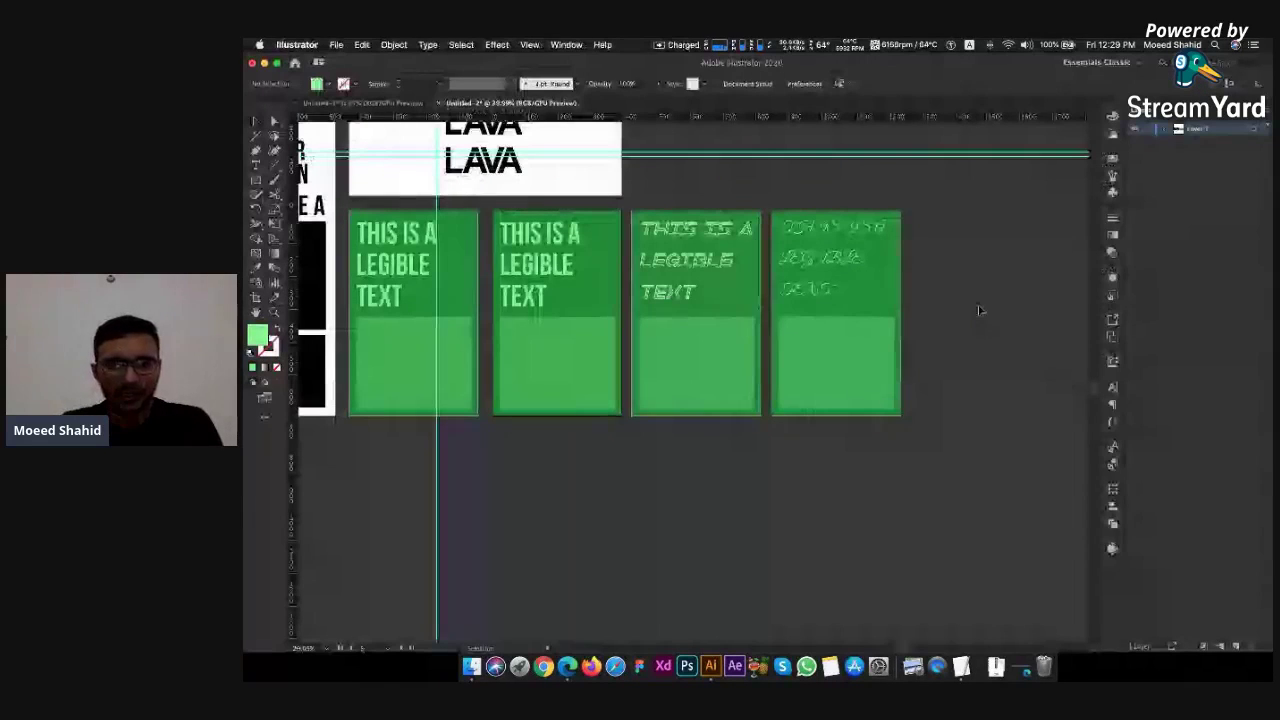
# Duplicate the white LAVA artboard with its contents directly beside the original, above the third and fourth green artboards
pyautogui.scroll(3, 976, 303)
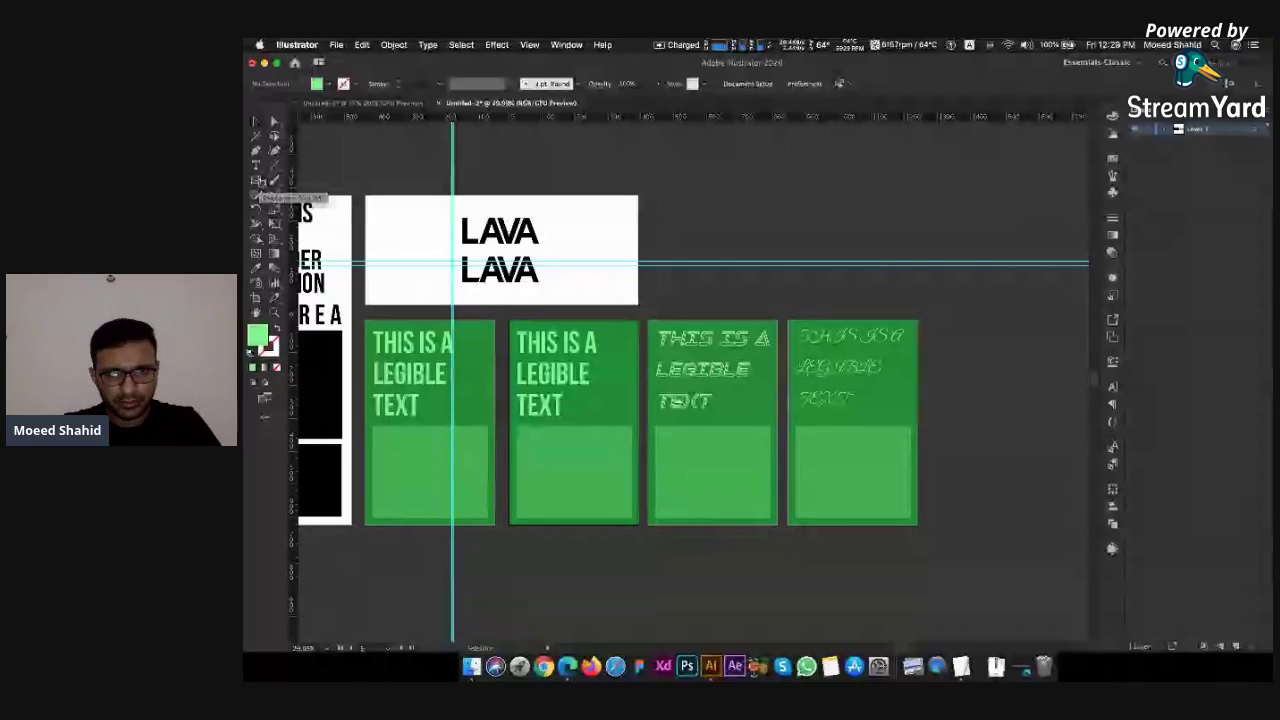
pyautogui.click(257, 196)
pyautogui.moveTo(388, 206); pyautogui.dragTo(668, 205)
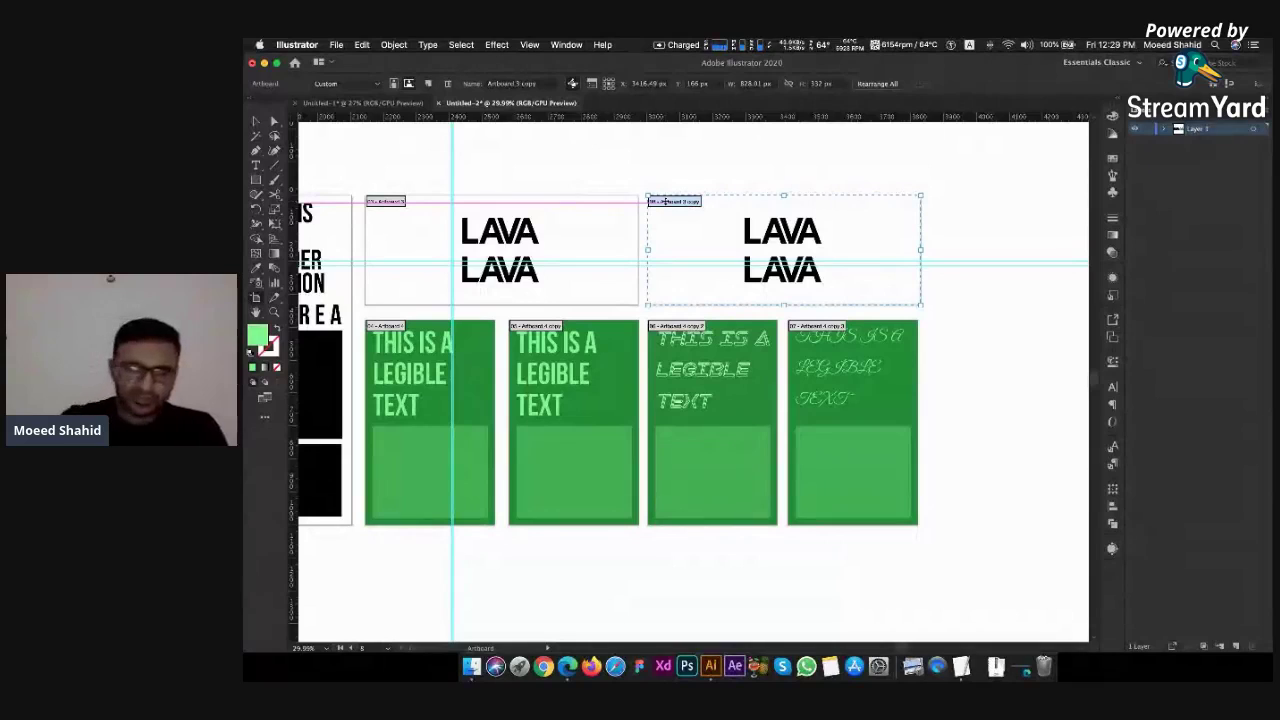
pyautogui.click(937, 220)
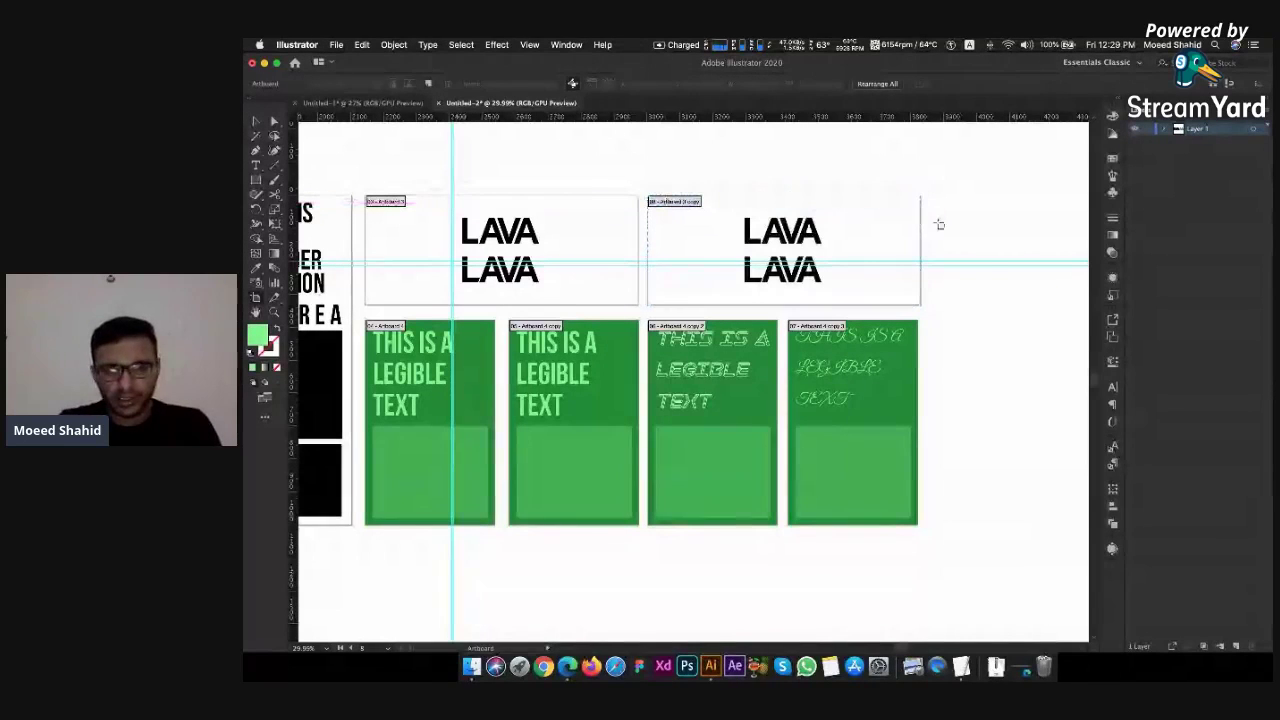
pyautogui.press('Escape')
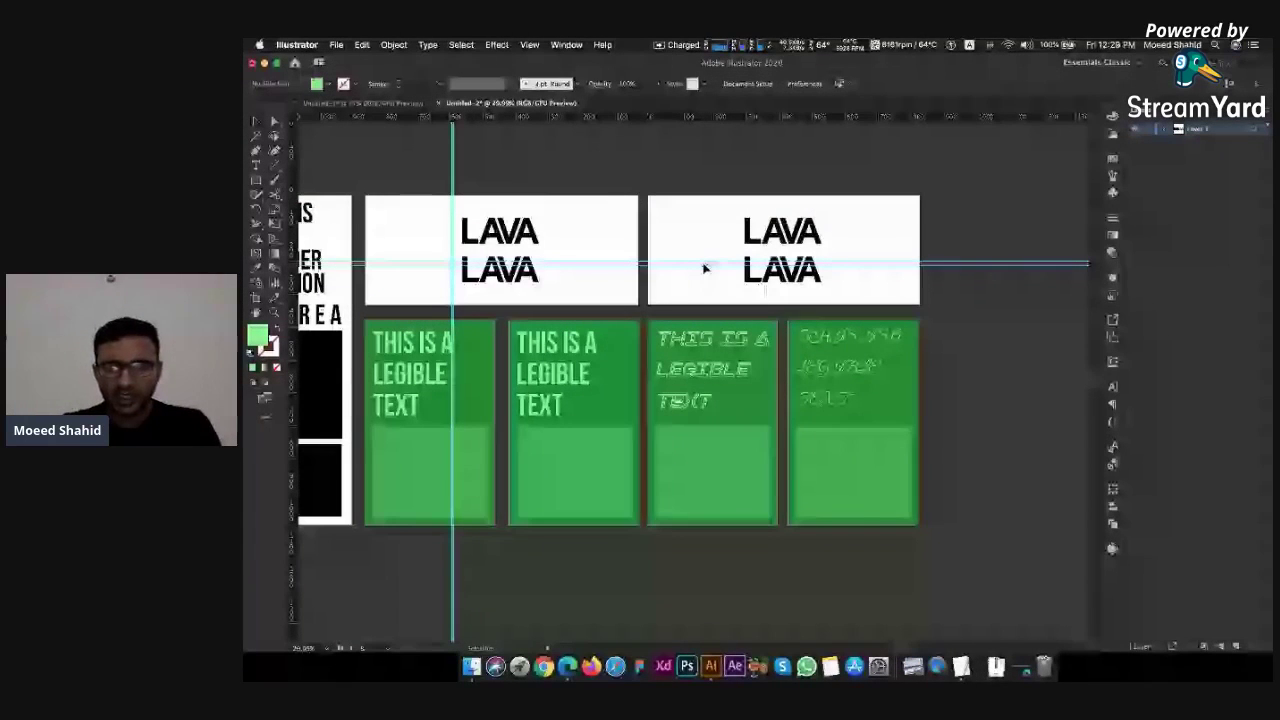
# Delete both LAVA words from the duplicated white artboard
pyautogui.scroll(3, 703, 268)
pyautogui.click(812, 226)
pyautogui.press('Delete')
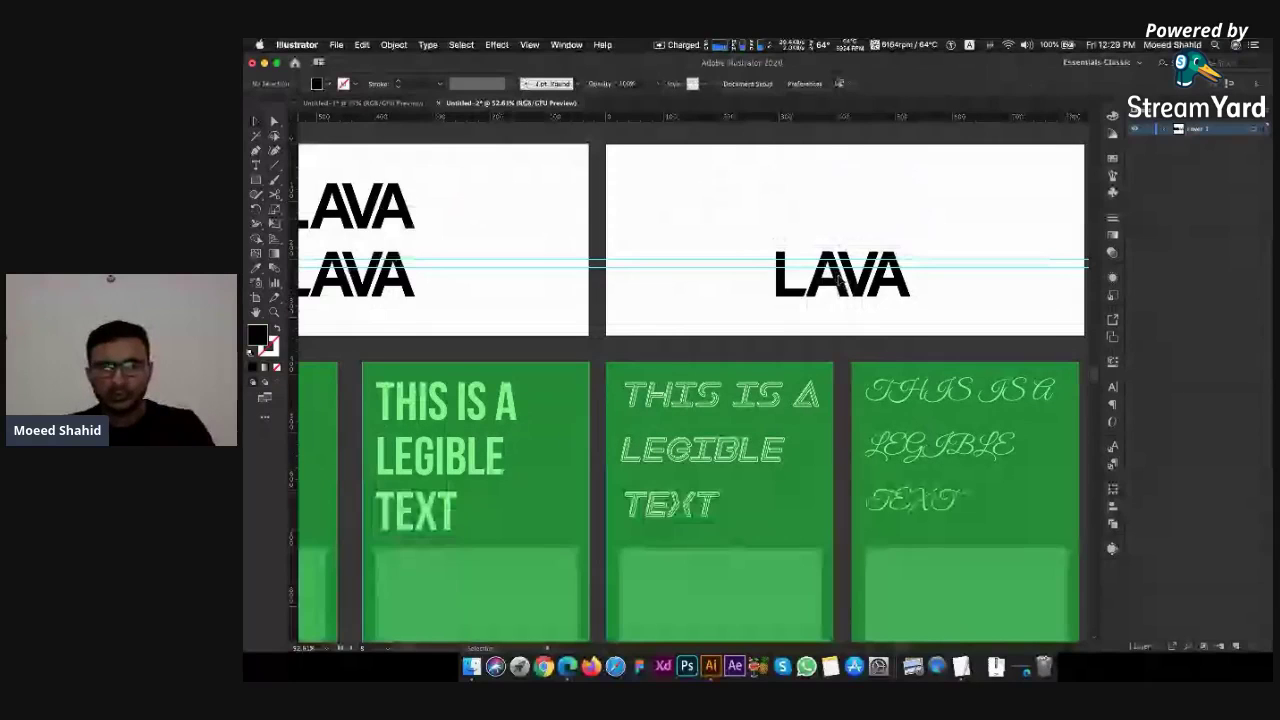
pyautogui.click(840, 283)
pyautogui.press('Delete')
# Add the text TYPE near the upper-left corner of the emptied white artboard
pyautogui.press('t')
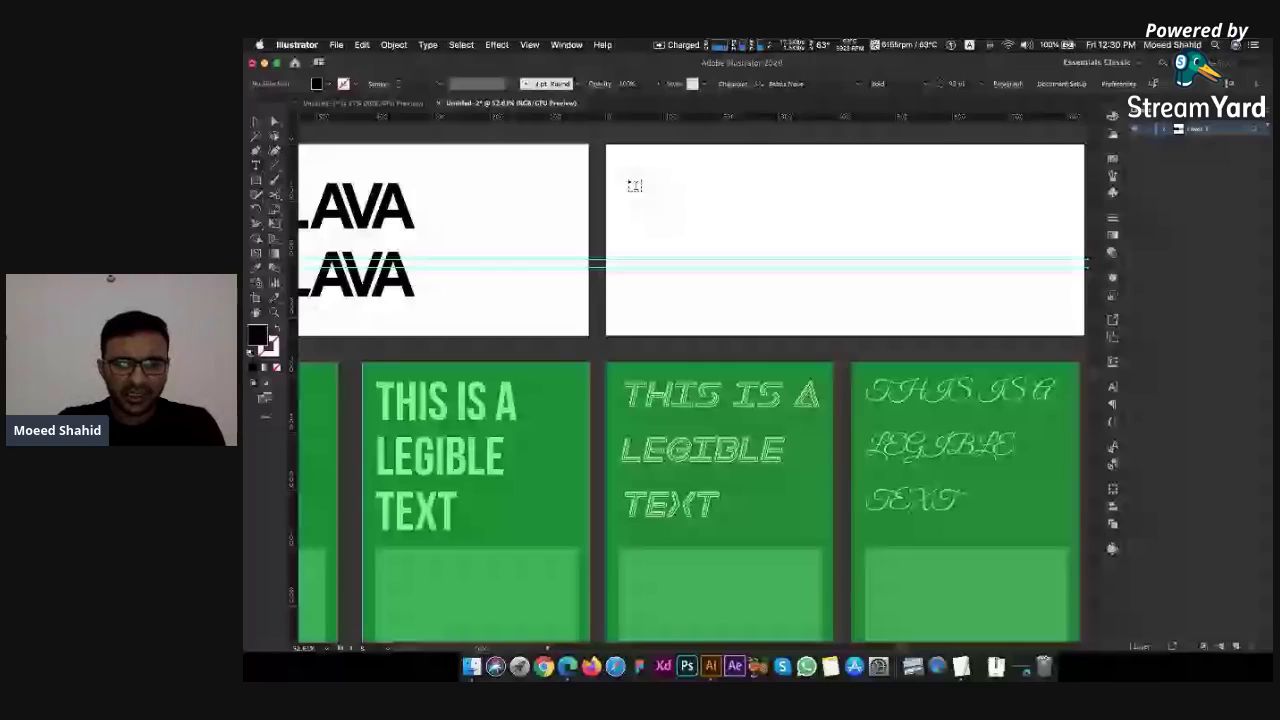
pyautogui.click(621, 175)
pyautogui.write('TYPE')
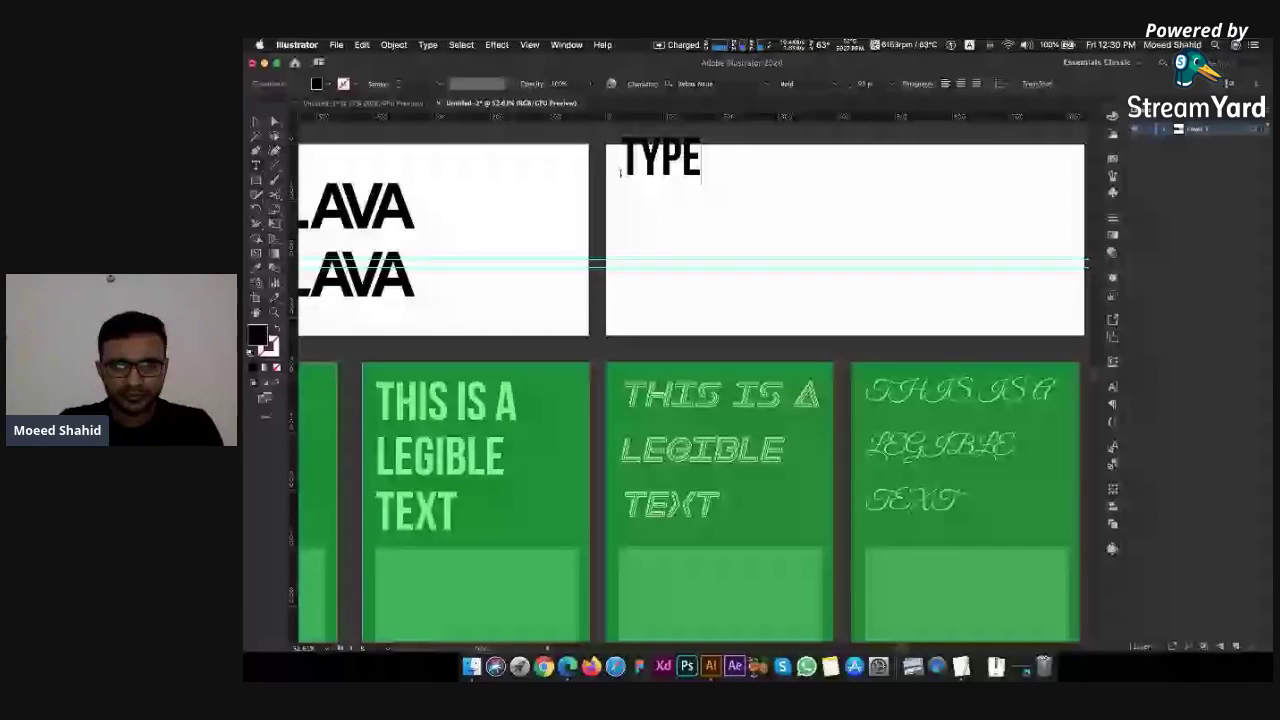
# Complete the heading text as "TYPES OF FONTS" on the blank white artboard and scale it down to about half its width
pyautogui.write('S')
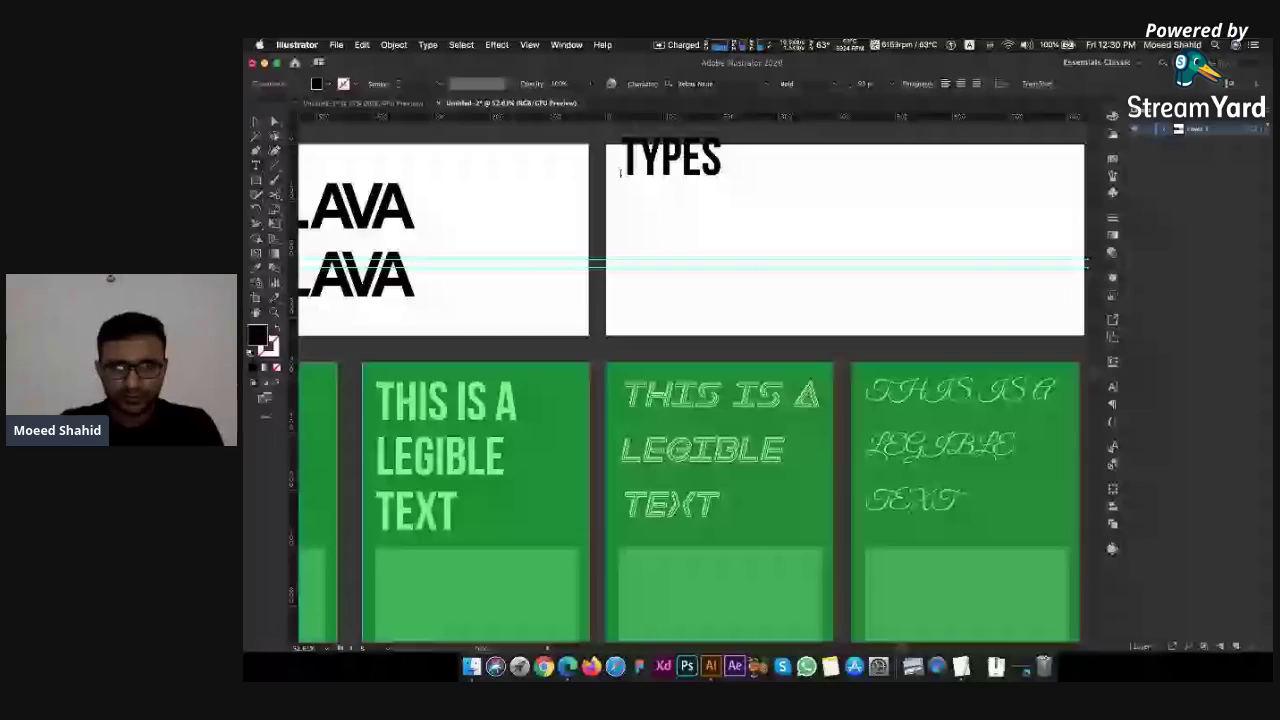
pyautogui.write(' OF FONTS')
pyautogui.press('Escape')
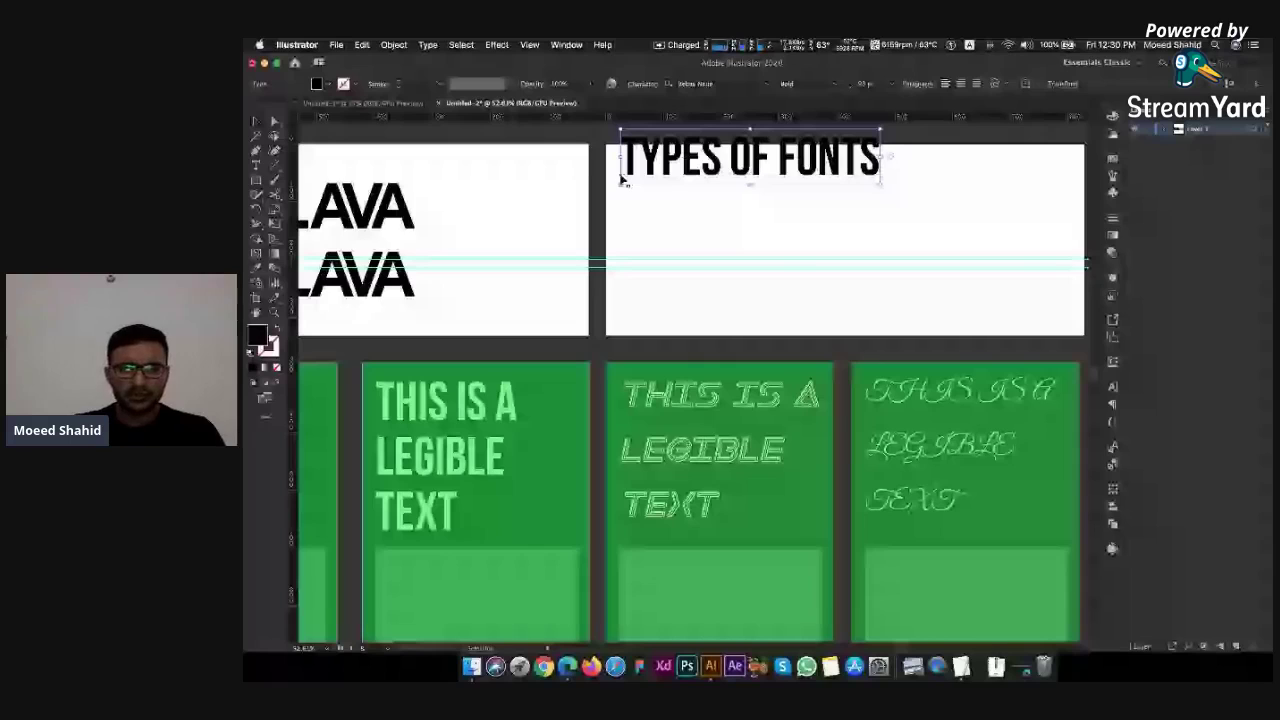
pyautogui.moveTo(880, 182); pyautogui.dragTo(750, 178)
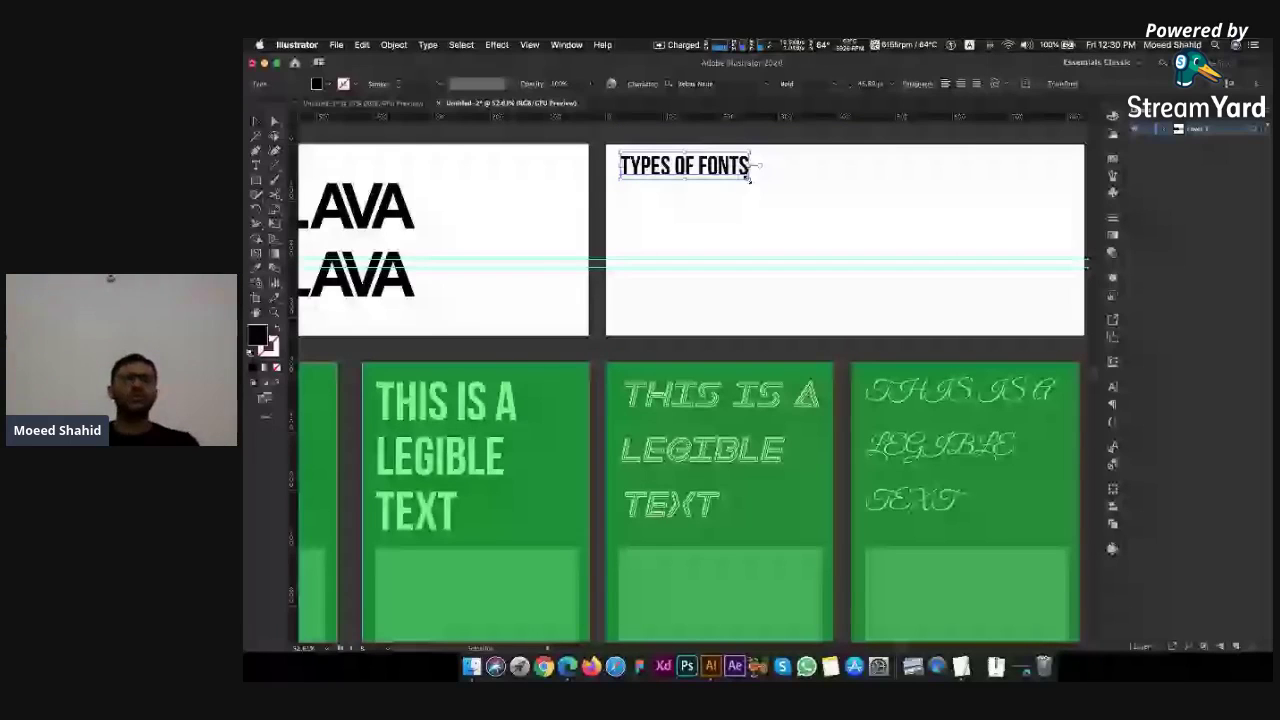
# Try stretching the TYPES OF FONTS heading disproportionately down the artboard, and undo the distortions
pyautogui.moveTo(751, 178); pyautogui.dragTo(743, 296)
pyautogui.click(806, 295)
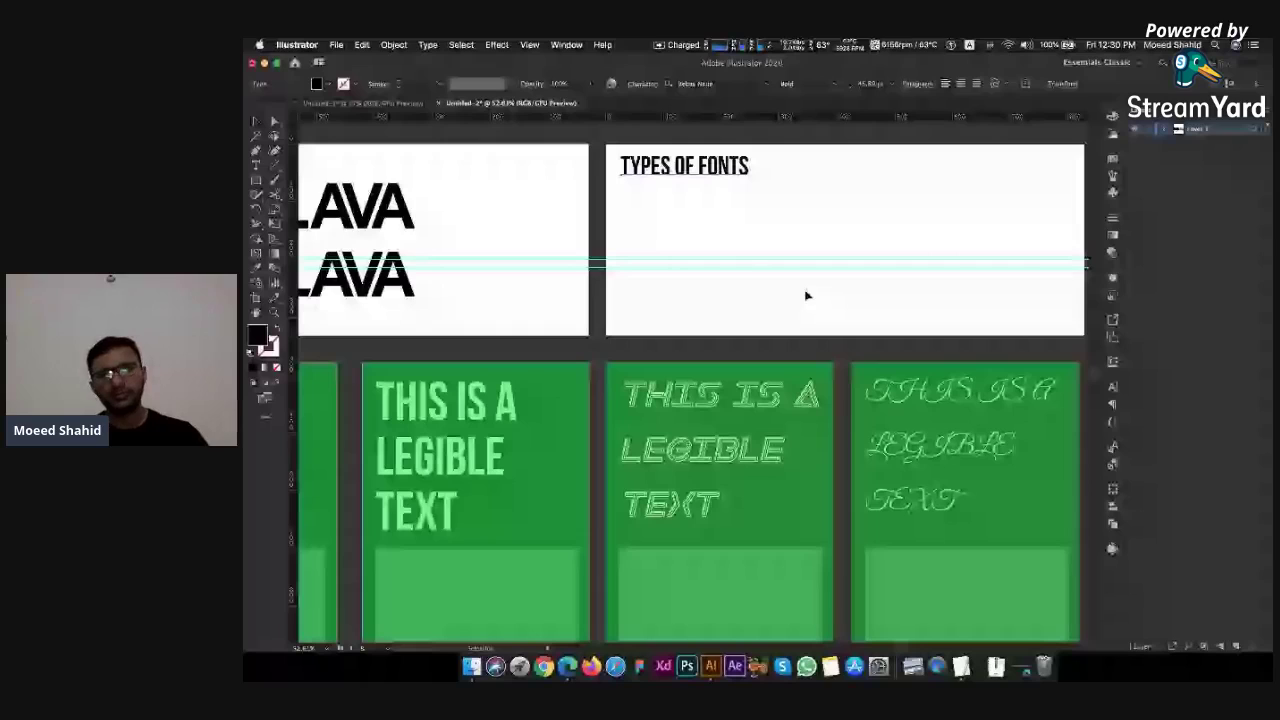
pyautogui.press('super+z')
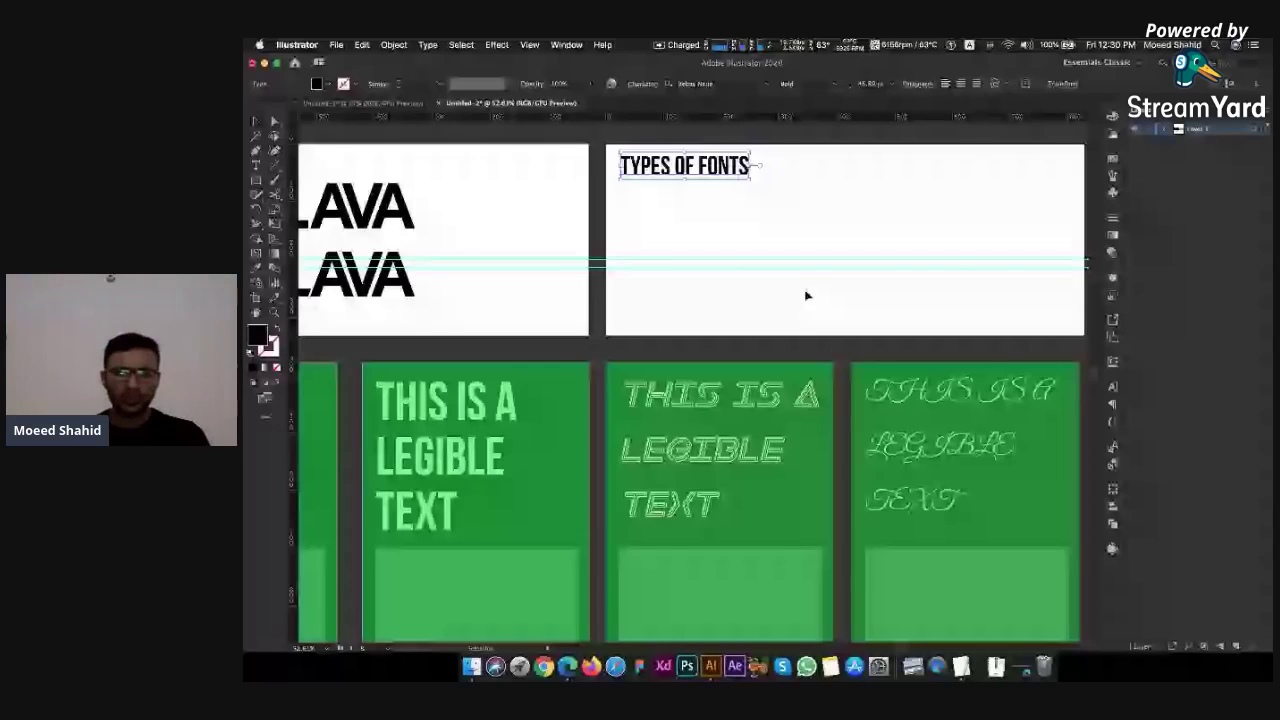
pyautogui.moveTo(750, 177); pyautogui.dragTo(800, 325)
pyautogui.click(828, 262)
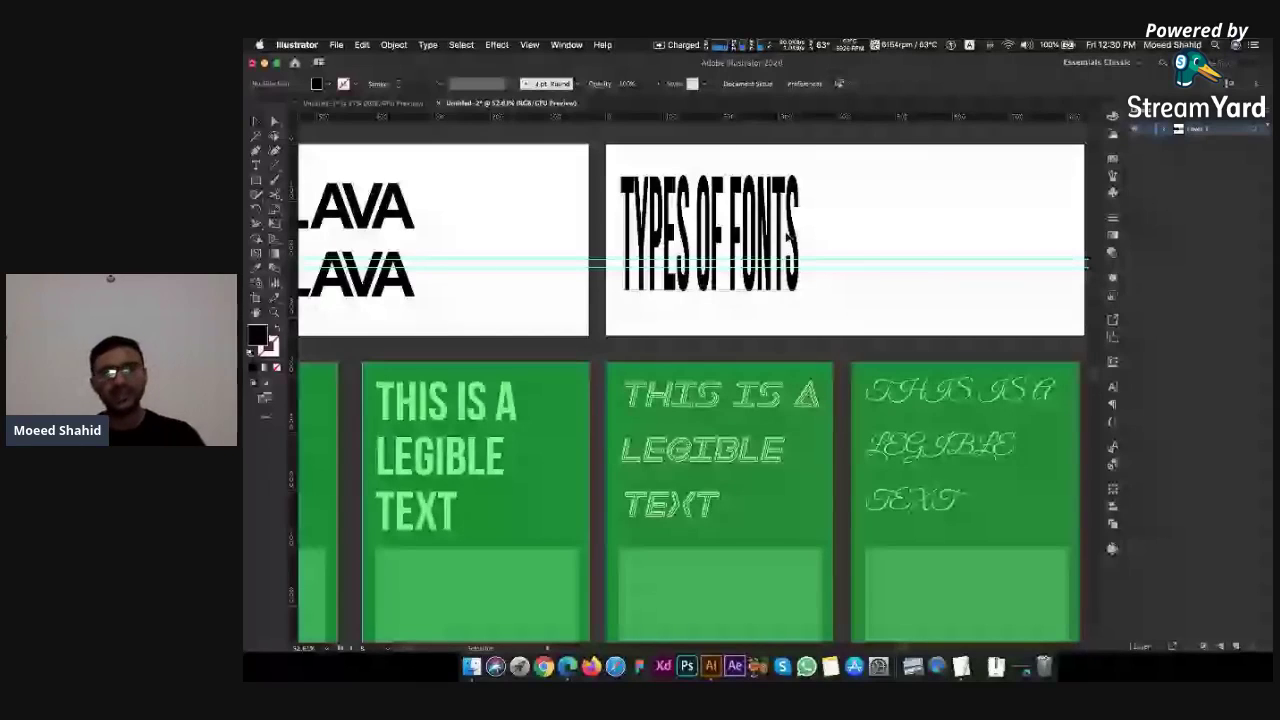
pyautogui.click(795, 232)
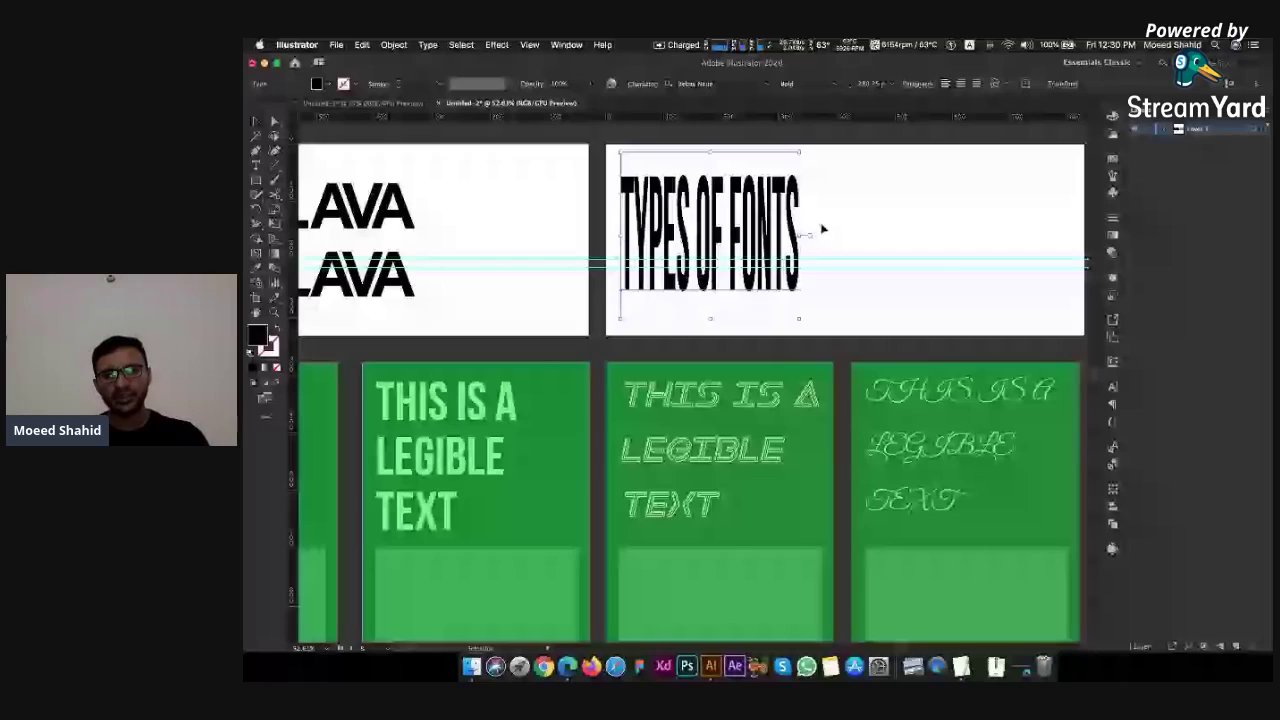
pyautogui.moveTo(799, 318); pyautogui.dragTo(816, 342)
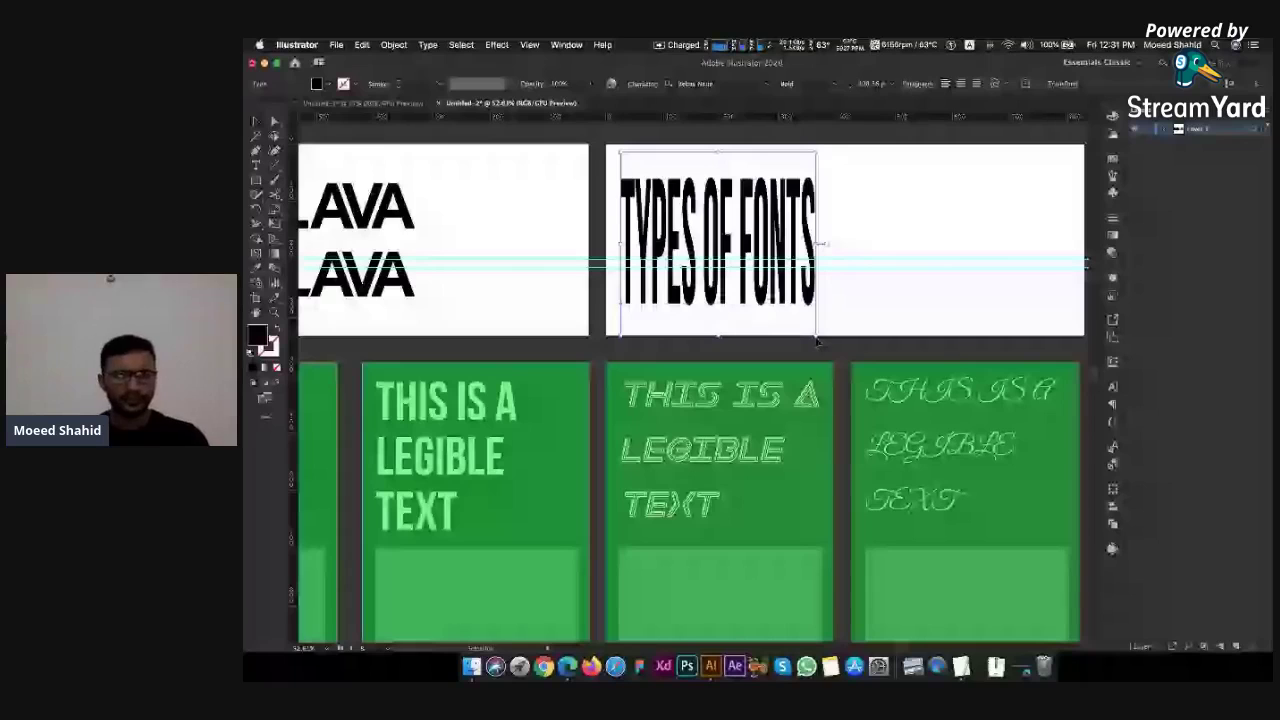
pyautogui.click(900, 290)
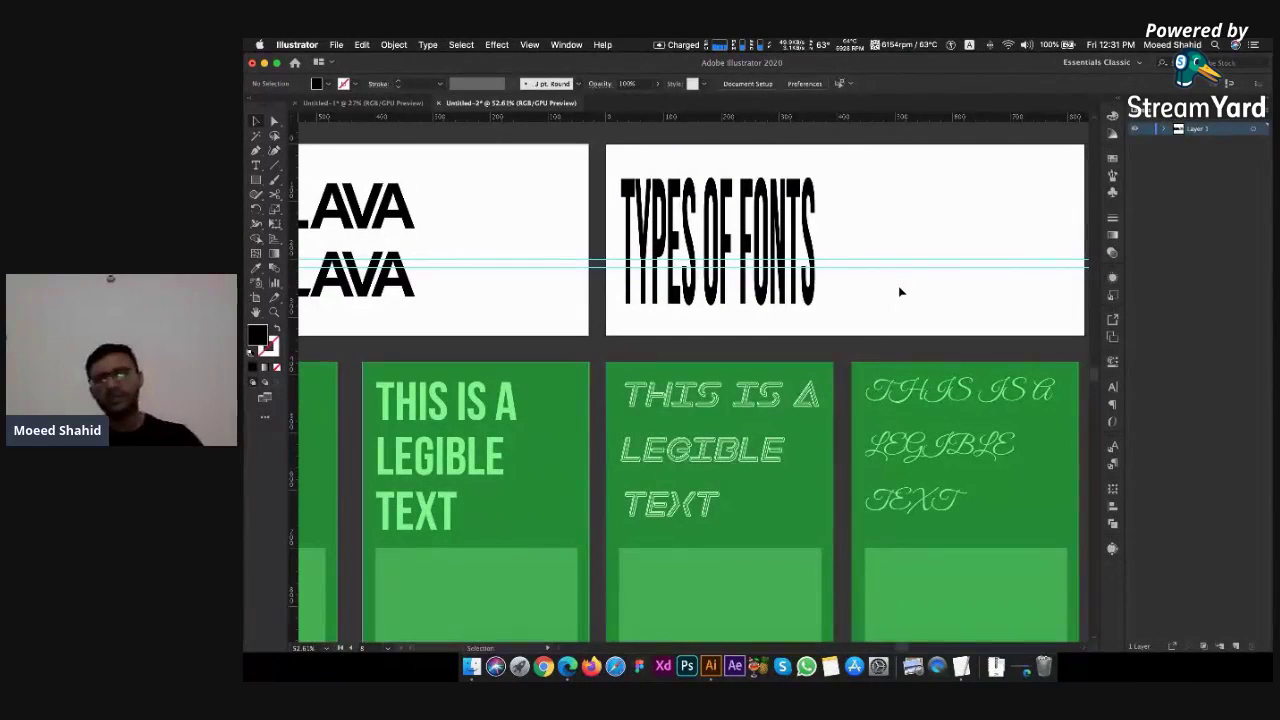
pyautogui.press('super+z')
pyautogui.press('super+z')
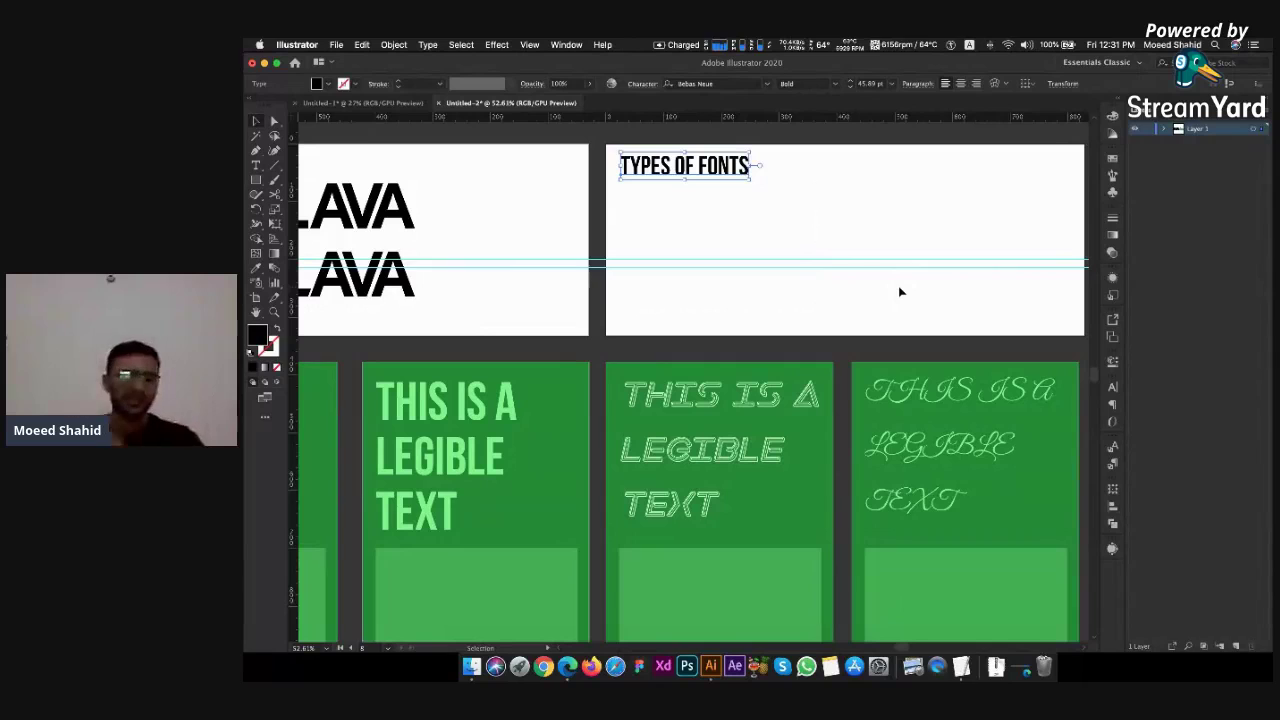
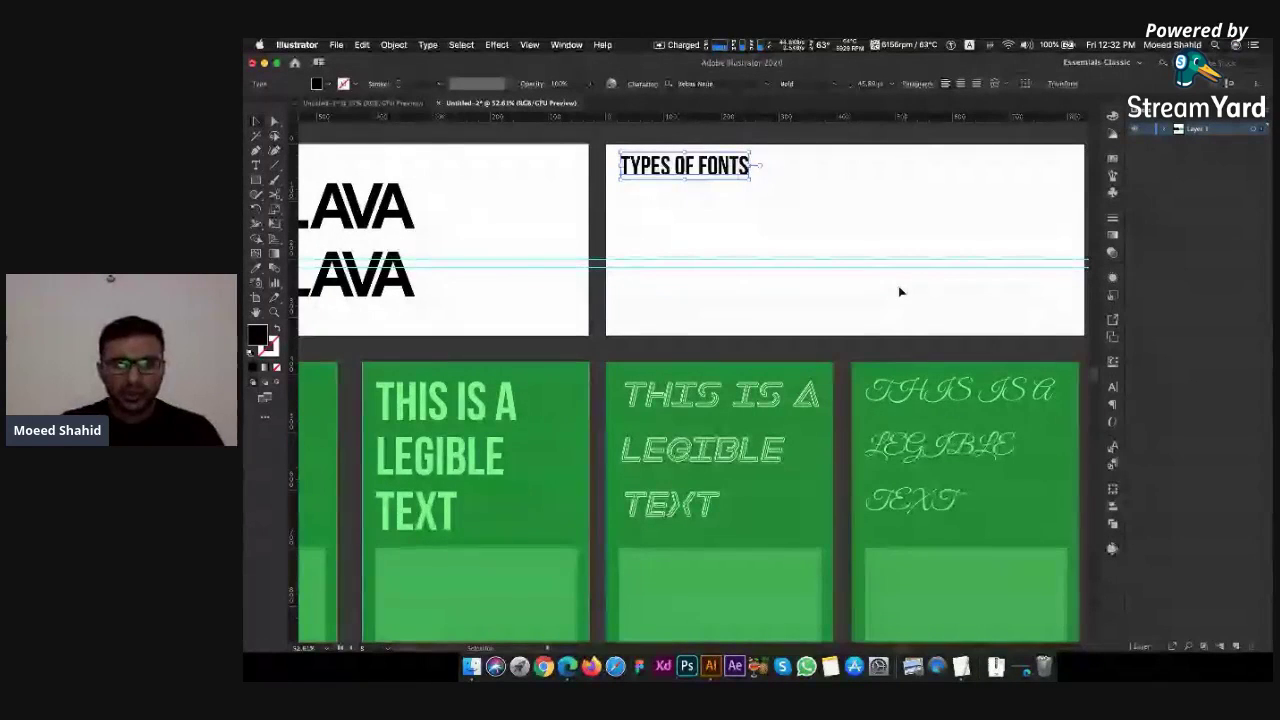
# Duplicate the TYPES OF FONTS heading directly below itself and replace the copy's text with "SARIF FONTS"
pyautogui.moveTo(731, 163); pyautogui.dragTo(727, 196)
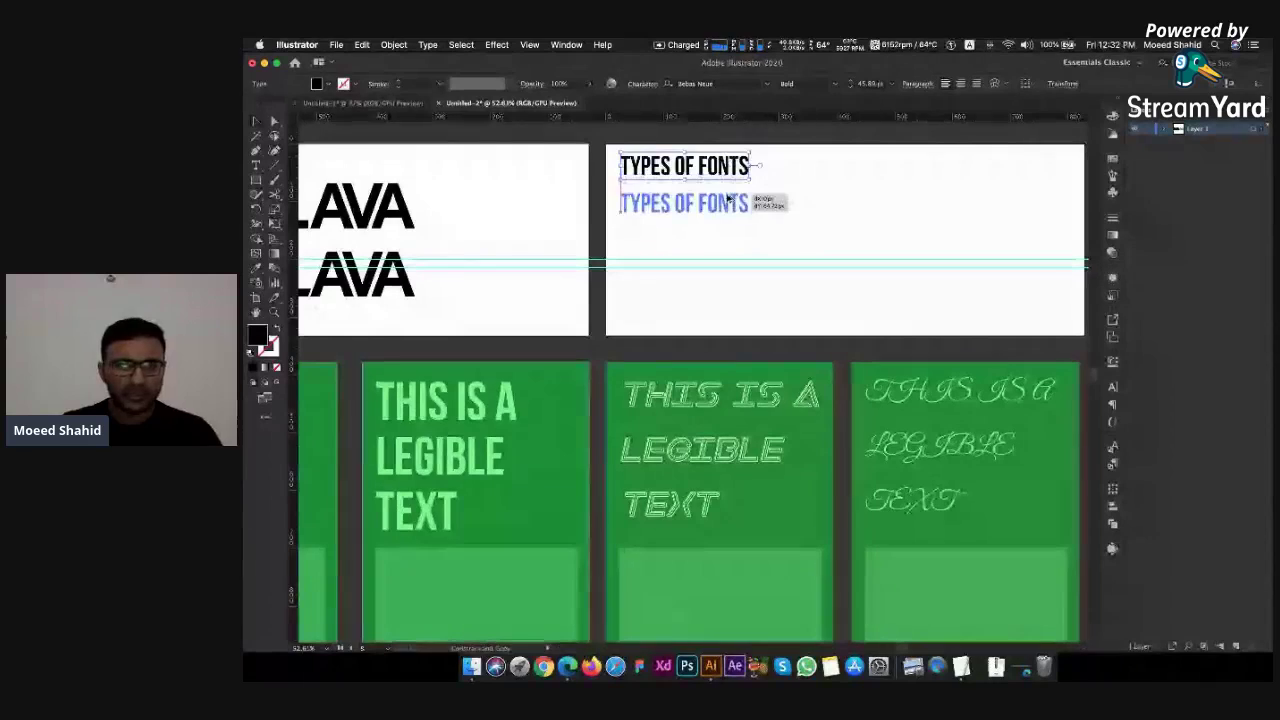
pyautogui.tripleClick(724, 200)
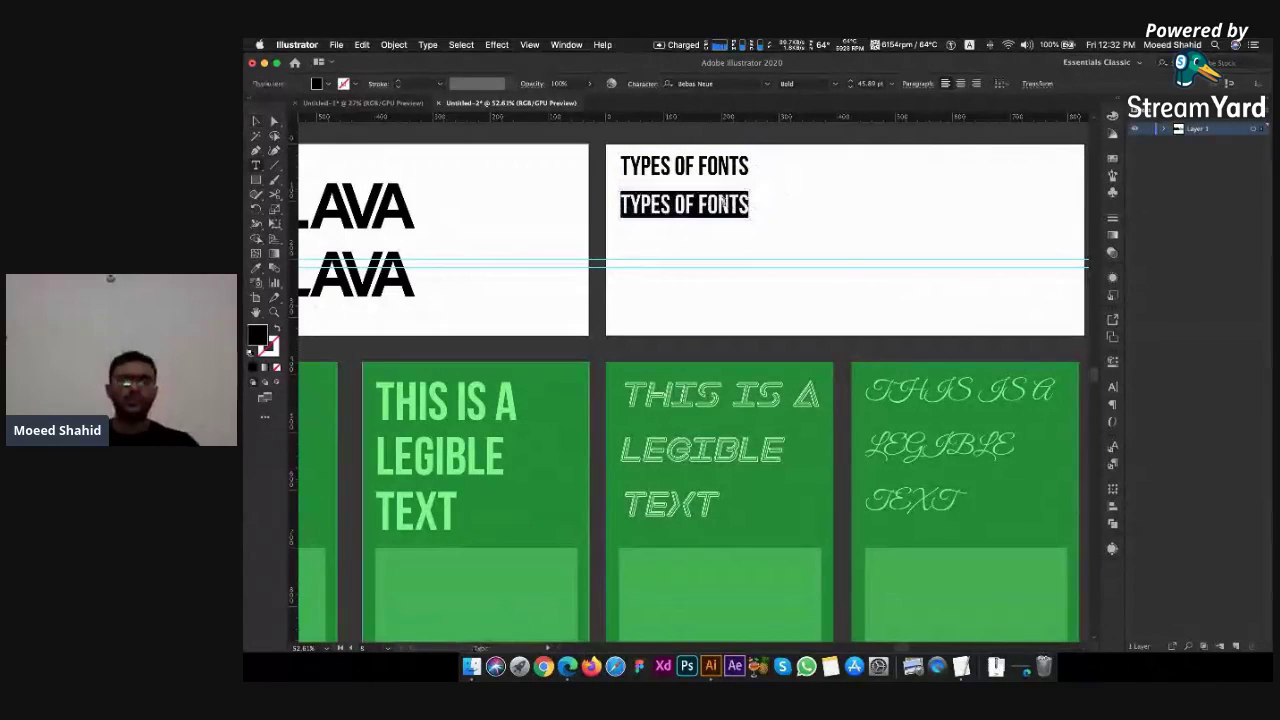
pyautogui.write('SA')
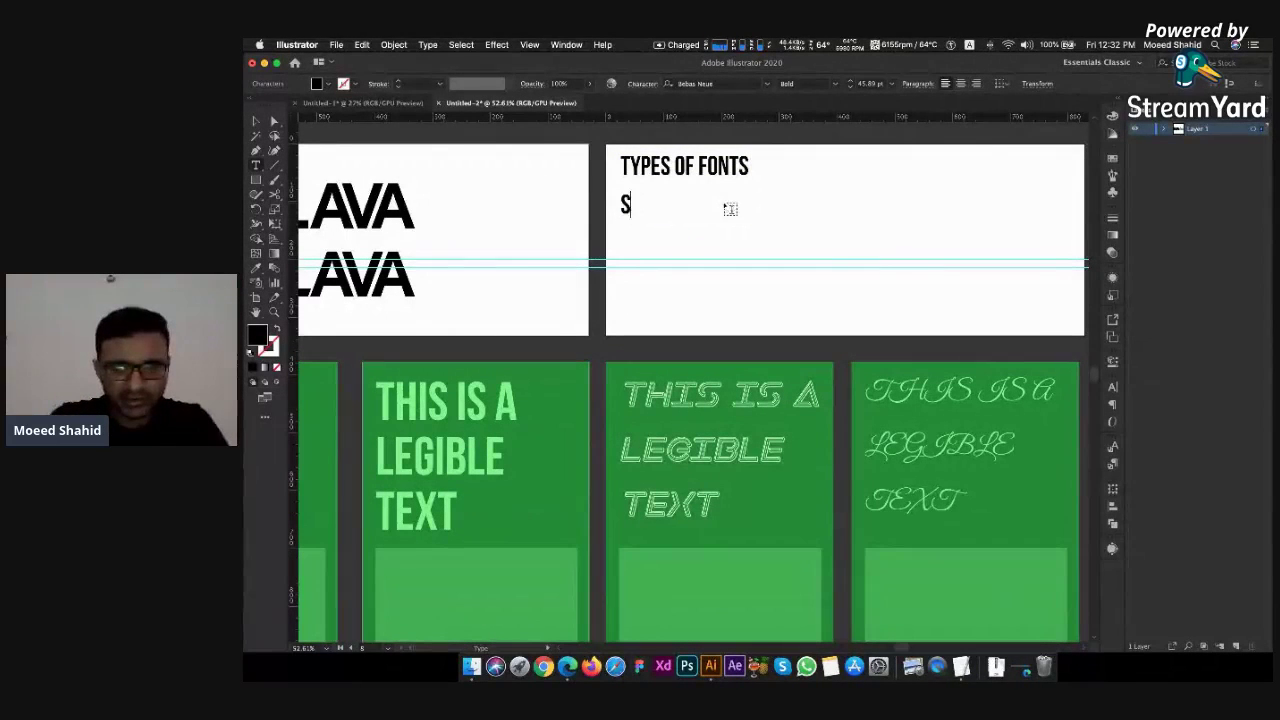
pyautogui.write('RIF F')
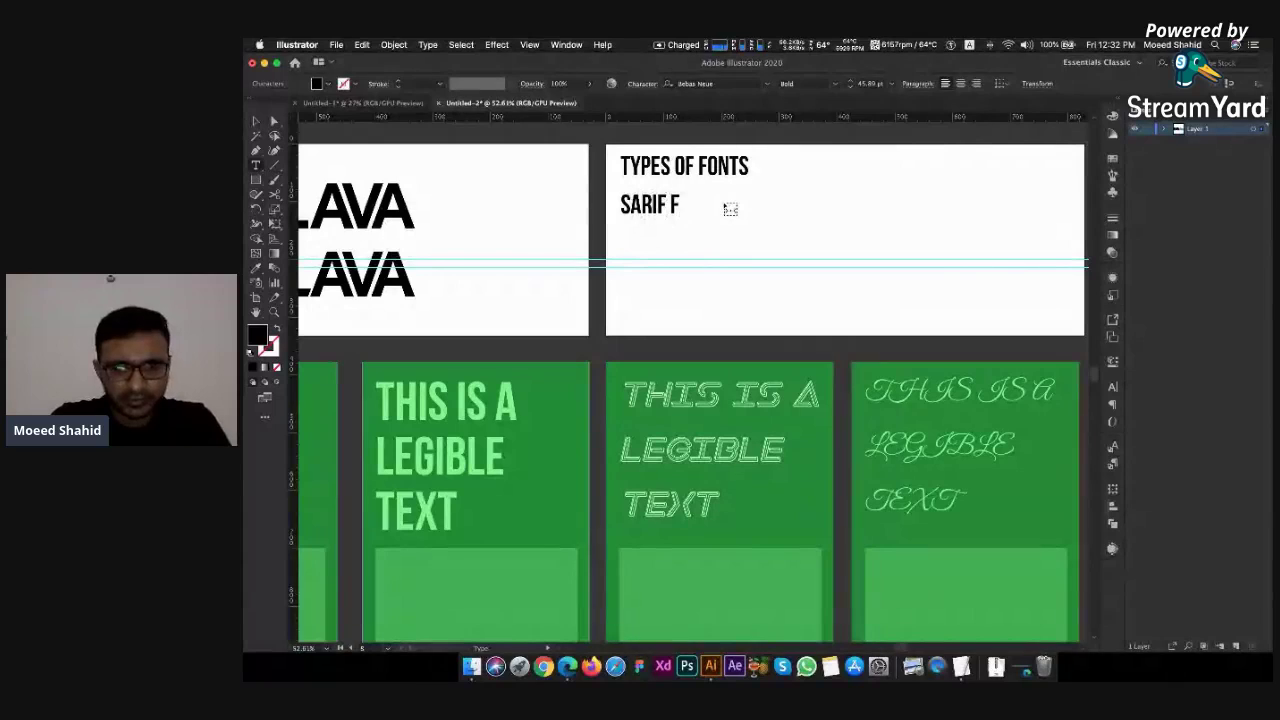
pyautogui.write('ONTS')
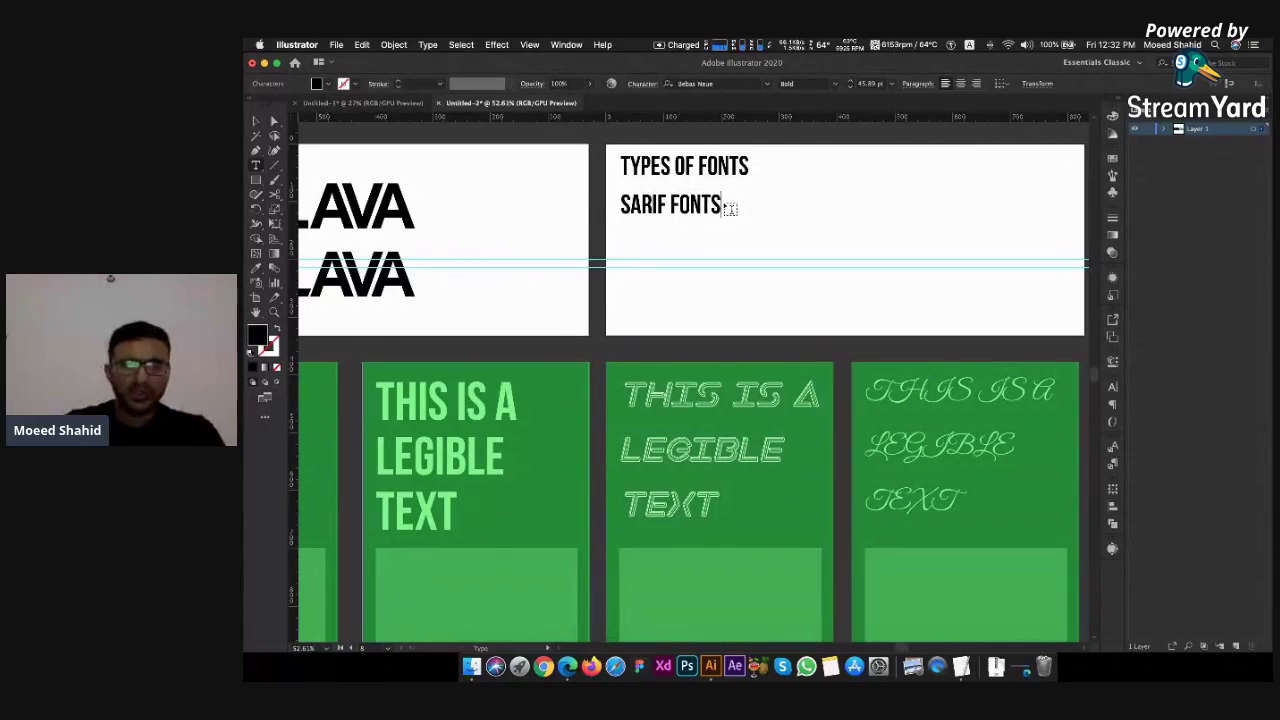
pyautogui.press('Escape')
# Search the fonts for "serif" and set the SARIF FONTS line to Droid Serif
pyautogui.scroll(3, 727, 206)
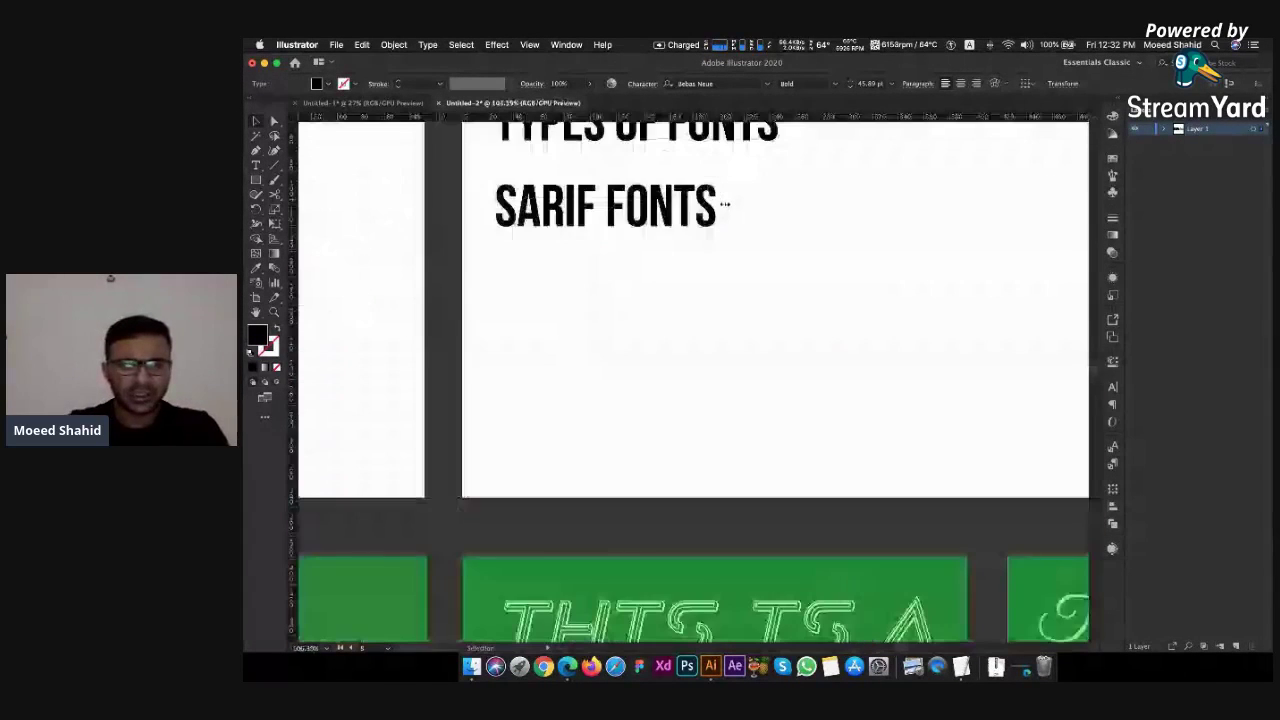
pyautogui.scroll(5, 725, 204)
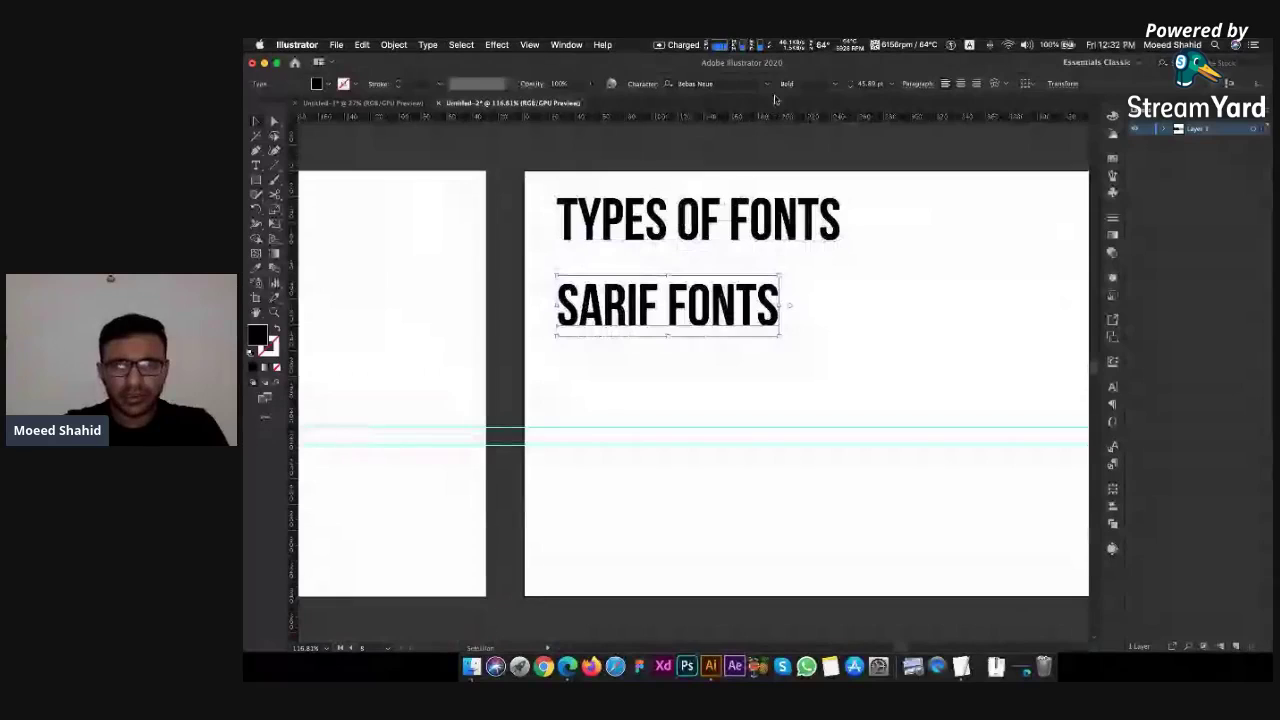
pyautogui.click(768, 84)
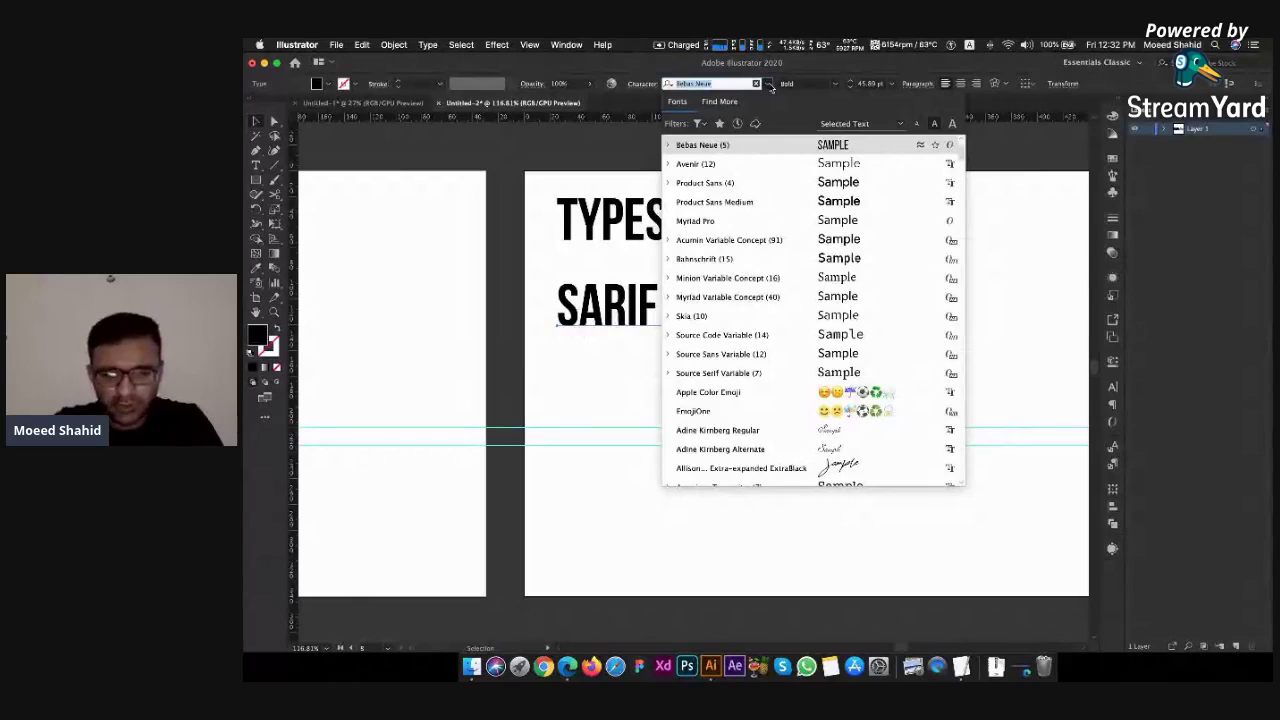
pyautogui.write('serif')
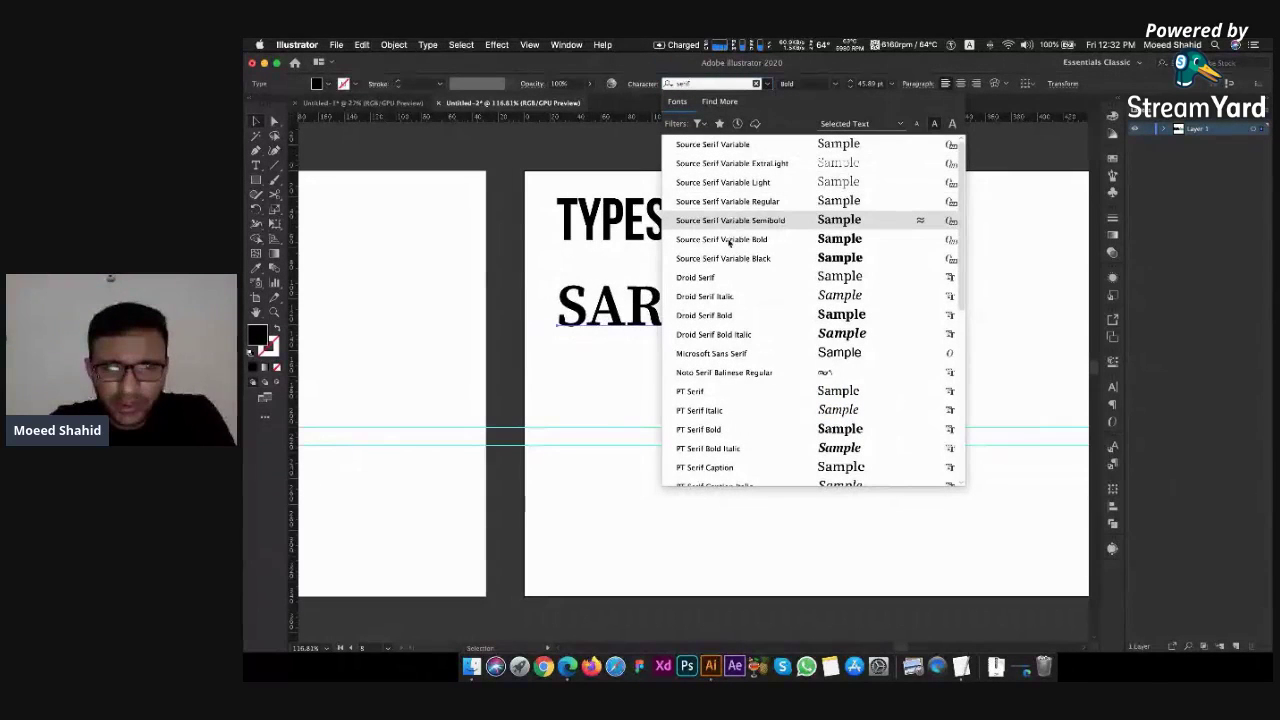
pyautogui.click(722, 279)
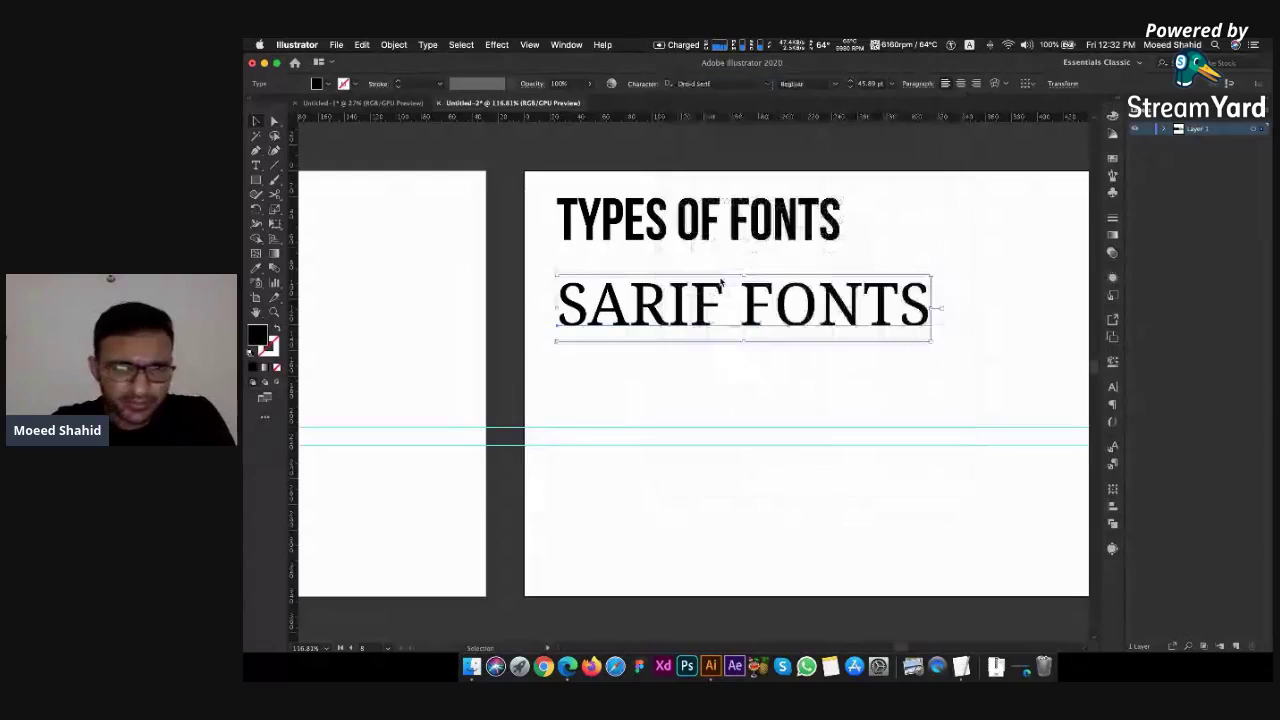
pyautogui.click(543, 261)
# Change the SARIF FONTS line's font to PT Serif Bold
pyautogui.scroll(5, 565, 285)
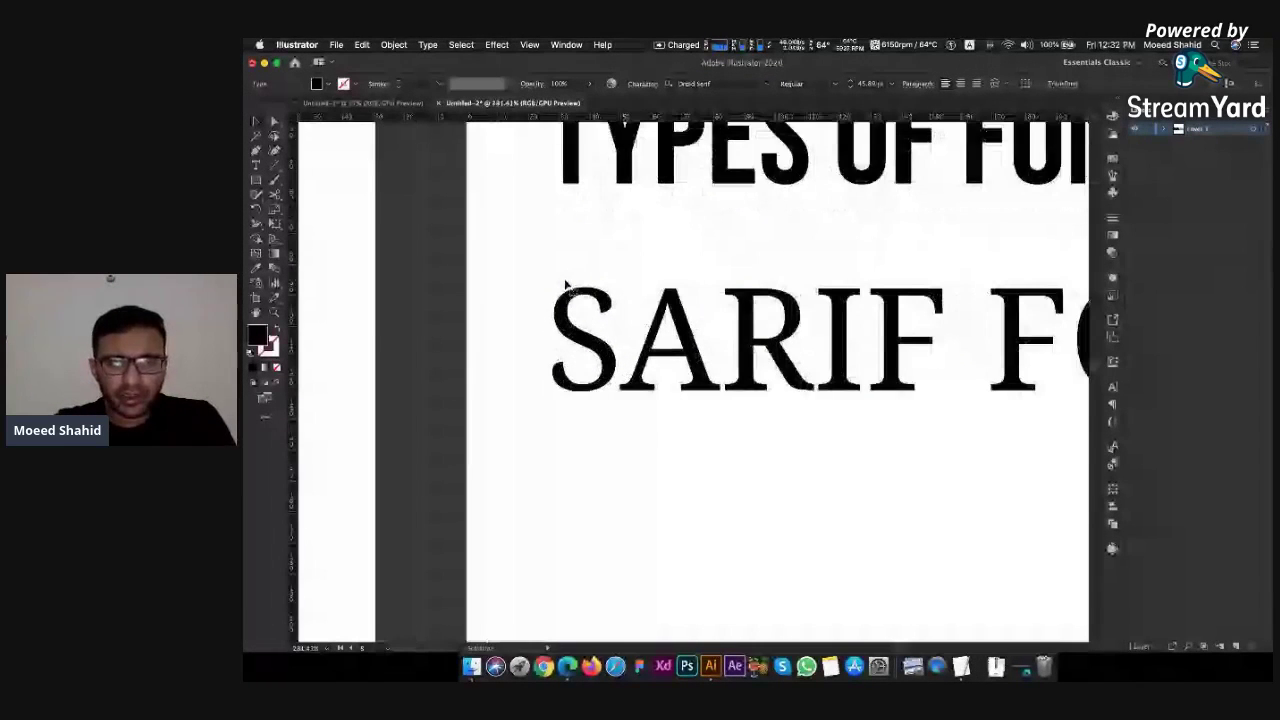
pyautogui.click(565, 285)
pyautogui.click(745, 84)
pyautogui.press('BackSpace')
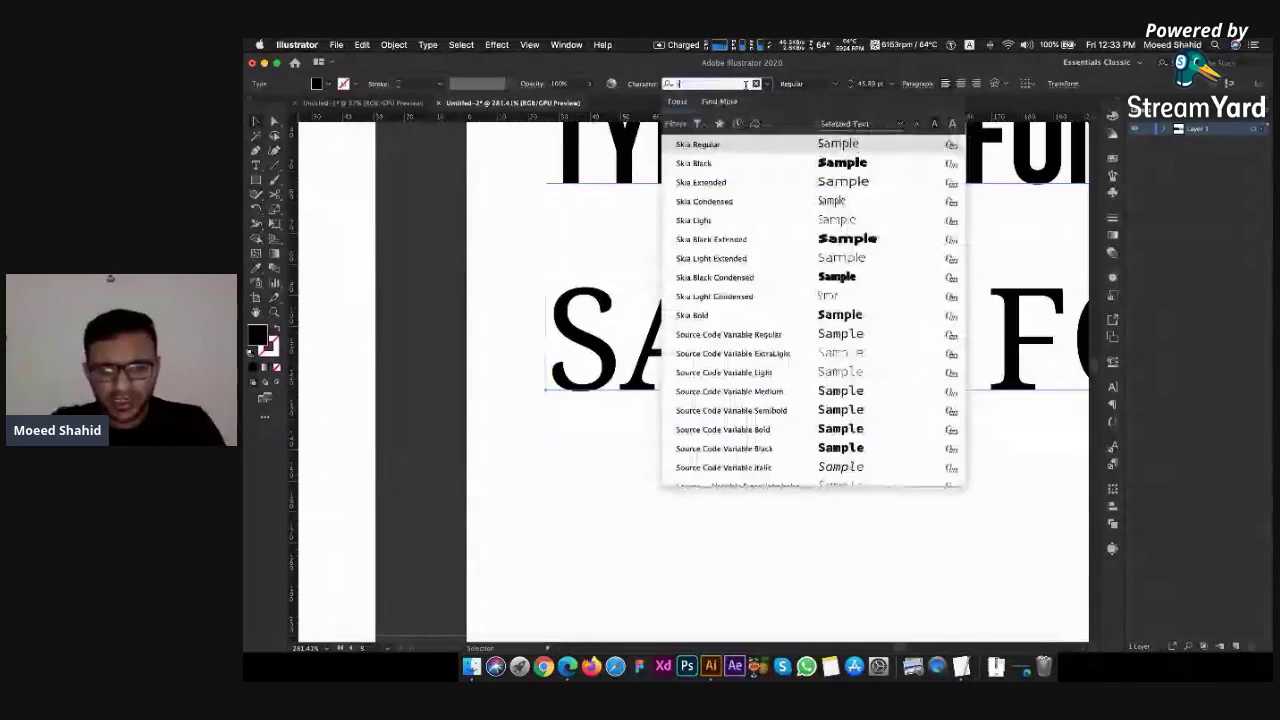
pyautogui.write('serif')
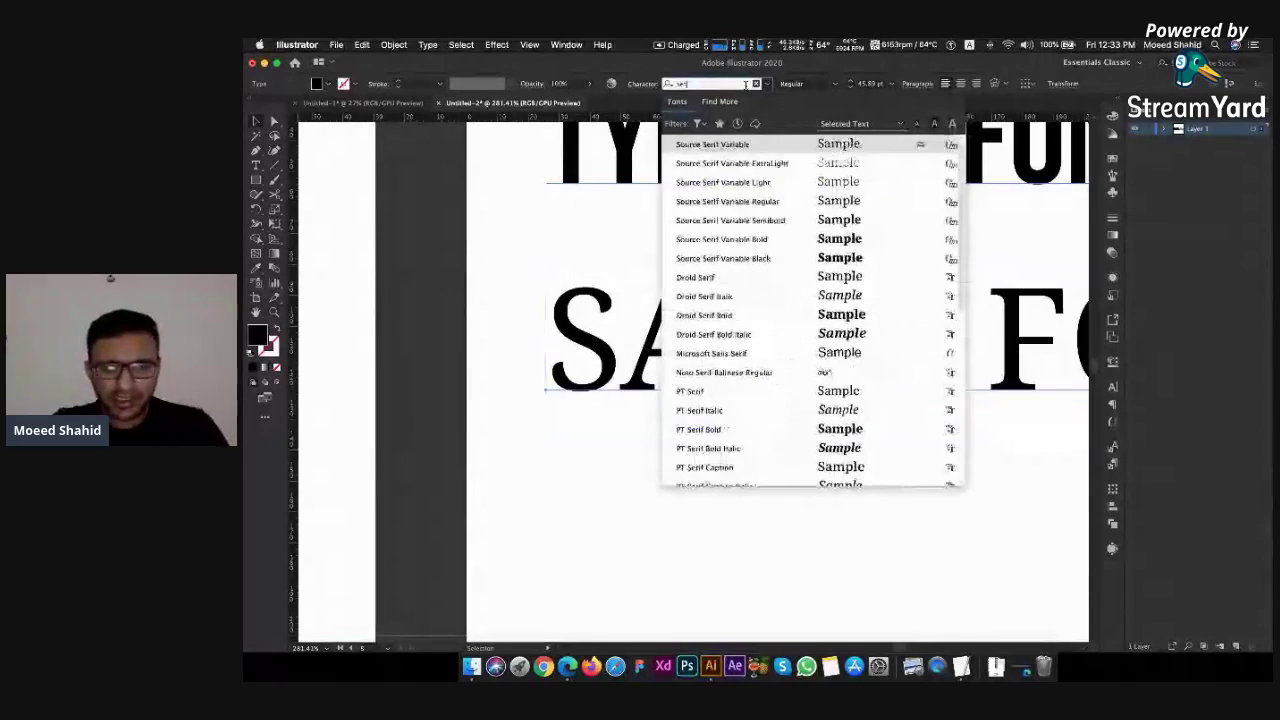
pyautogui.click(735, 430)
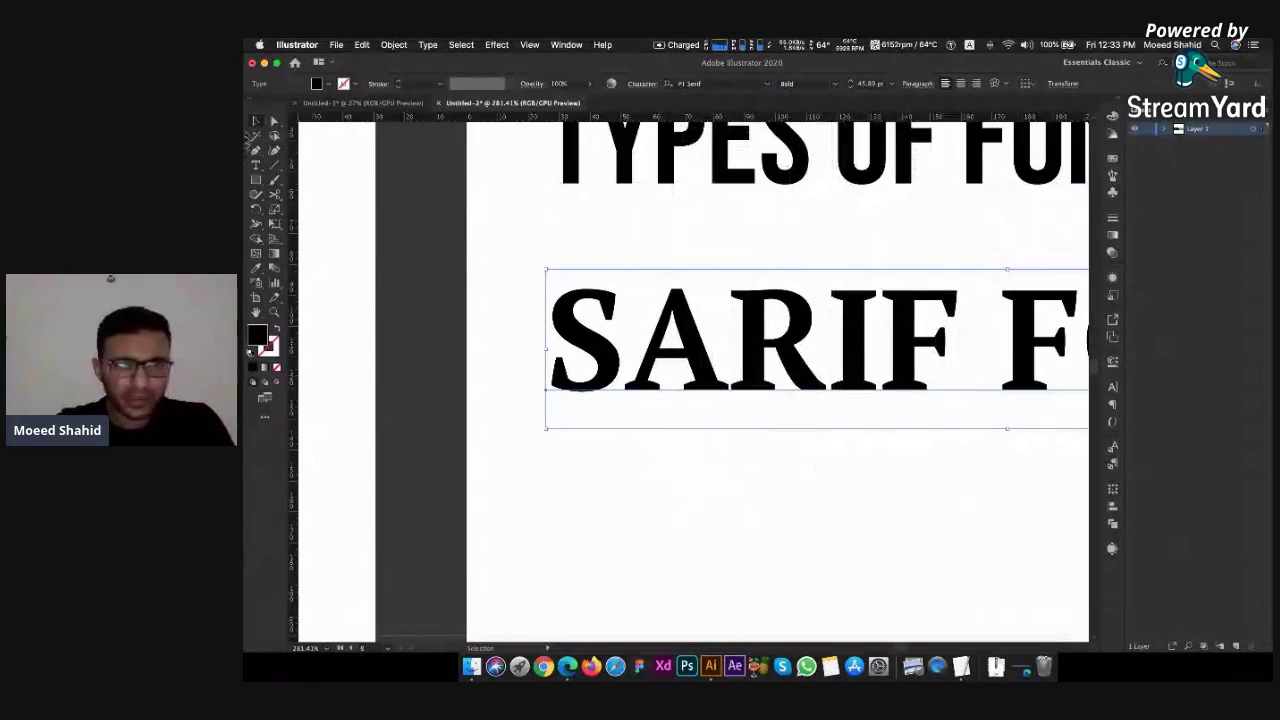
pyautogui.click(616, 460)
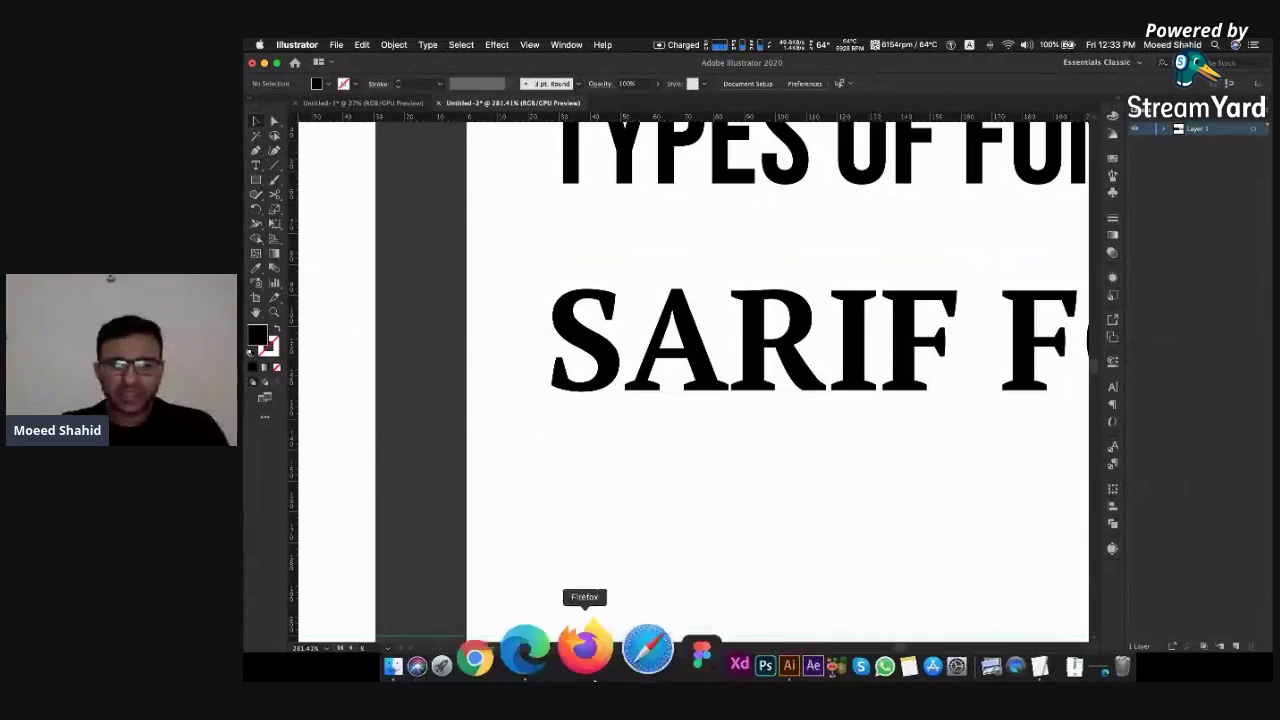
# Switch to Microsoft Edge, search the web for "serif meaning" in a new tab, and read the dictionary definition
pyautogui.click(576, 650)
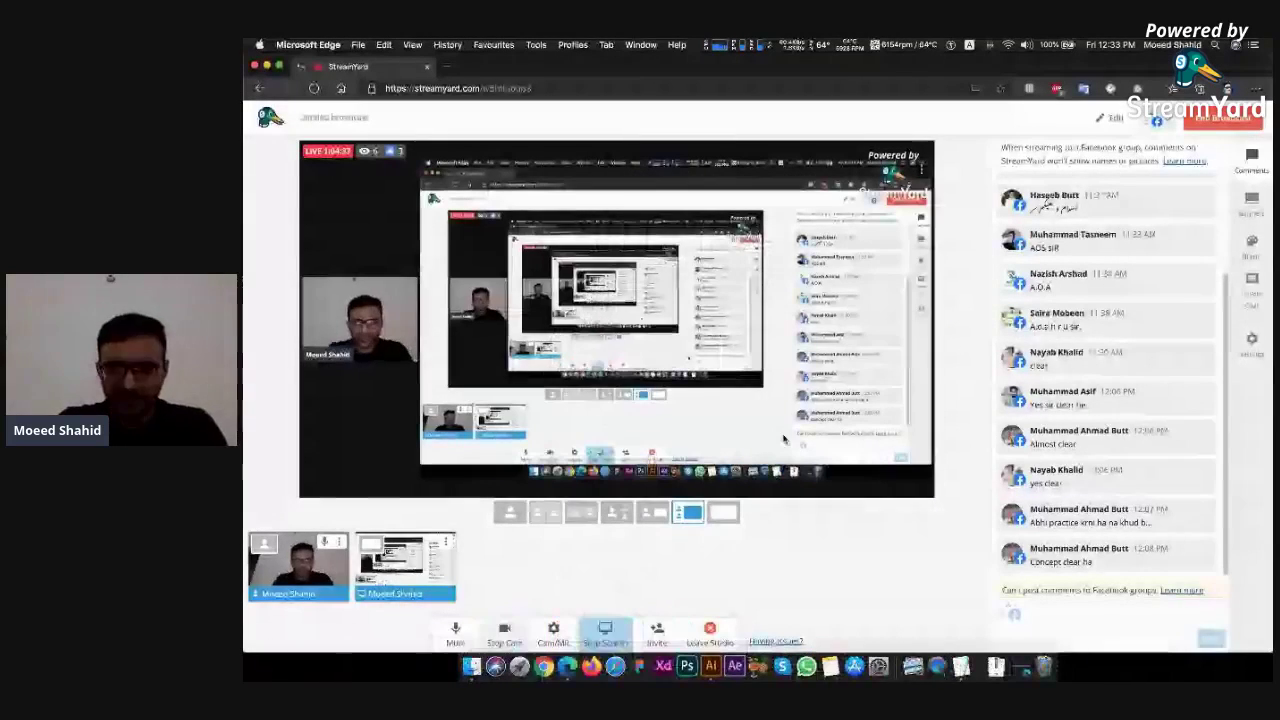
pyautogui.press('super+t')
pyautogui.write('ser')
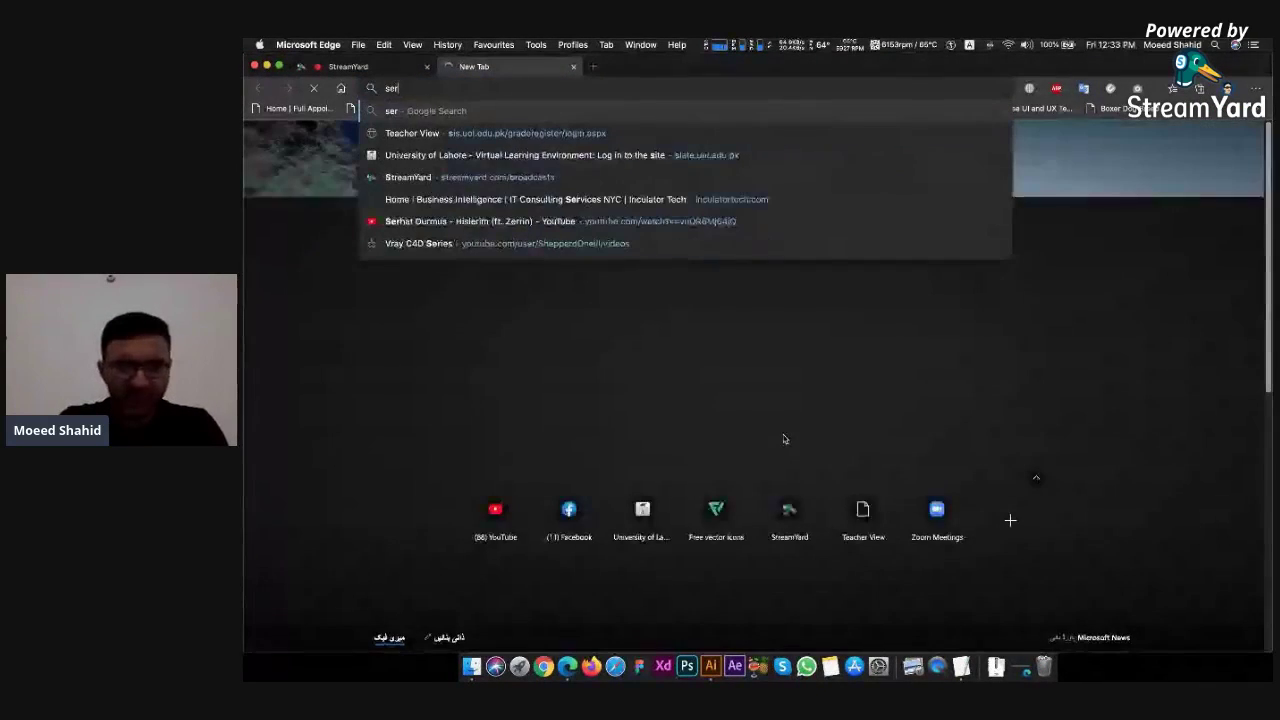
pyautogui.write('if meaning')
pyautogui.press('Return')
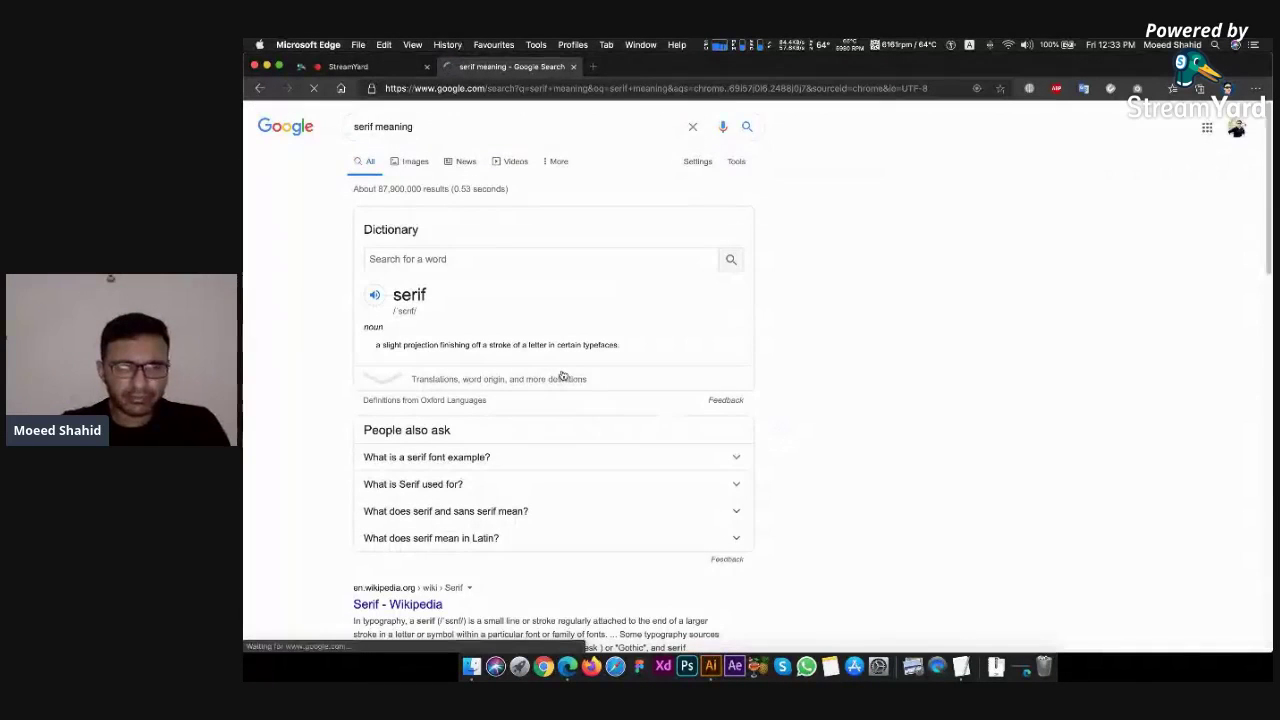
pyautogui.scroll(5, 480, 365)
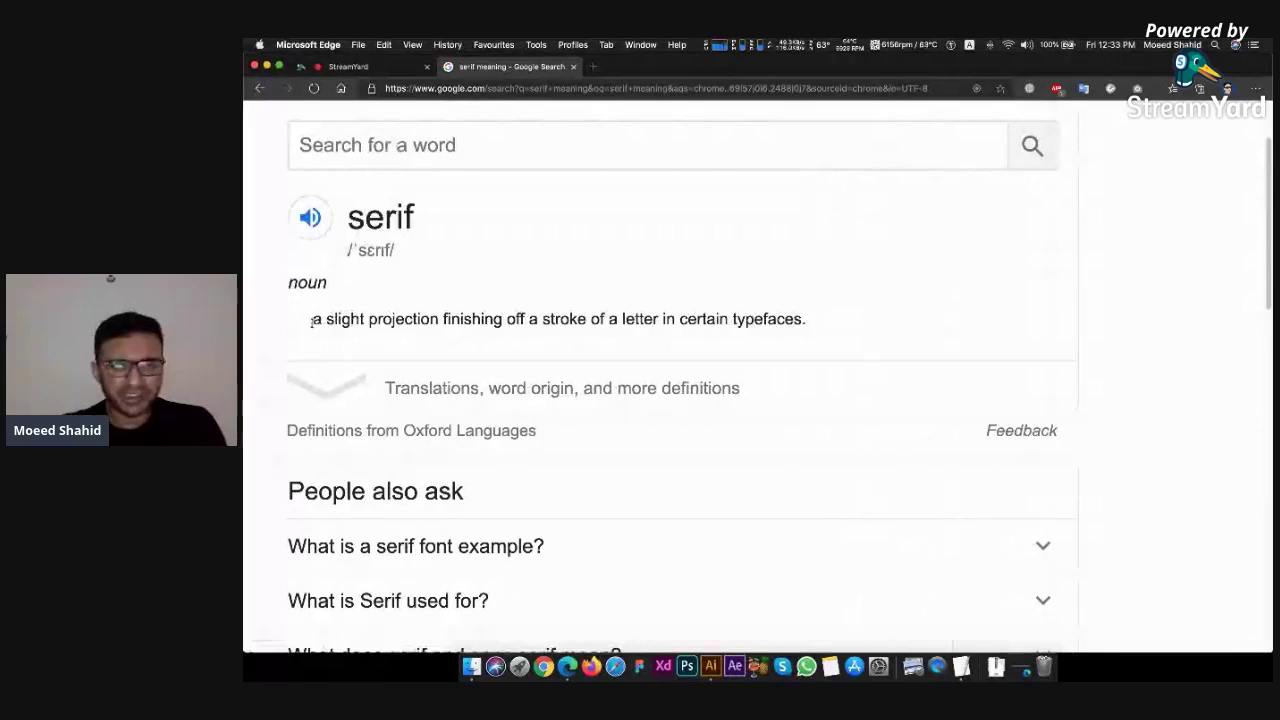
pyautogui.moveTo(311, 318); pyautogui.dragTo(829, 323)
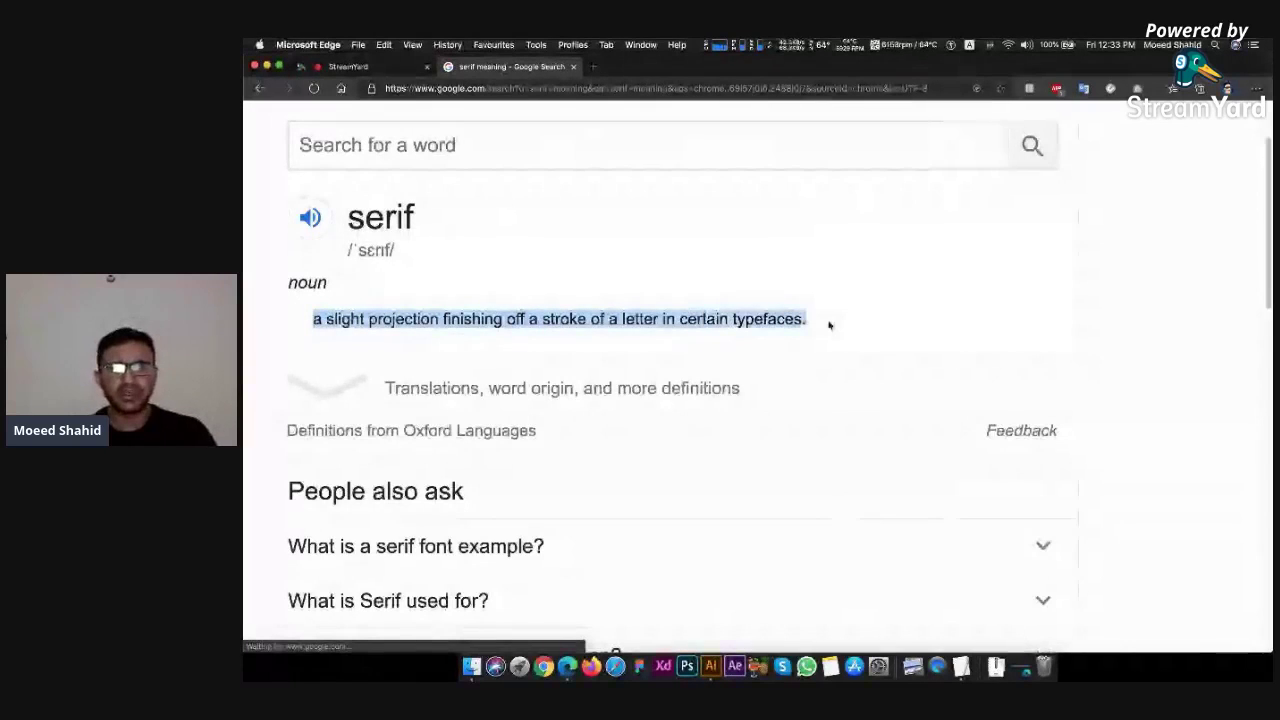
pyautogui.click(829, 323)
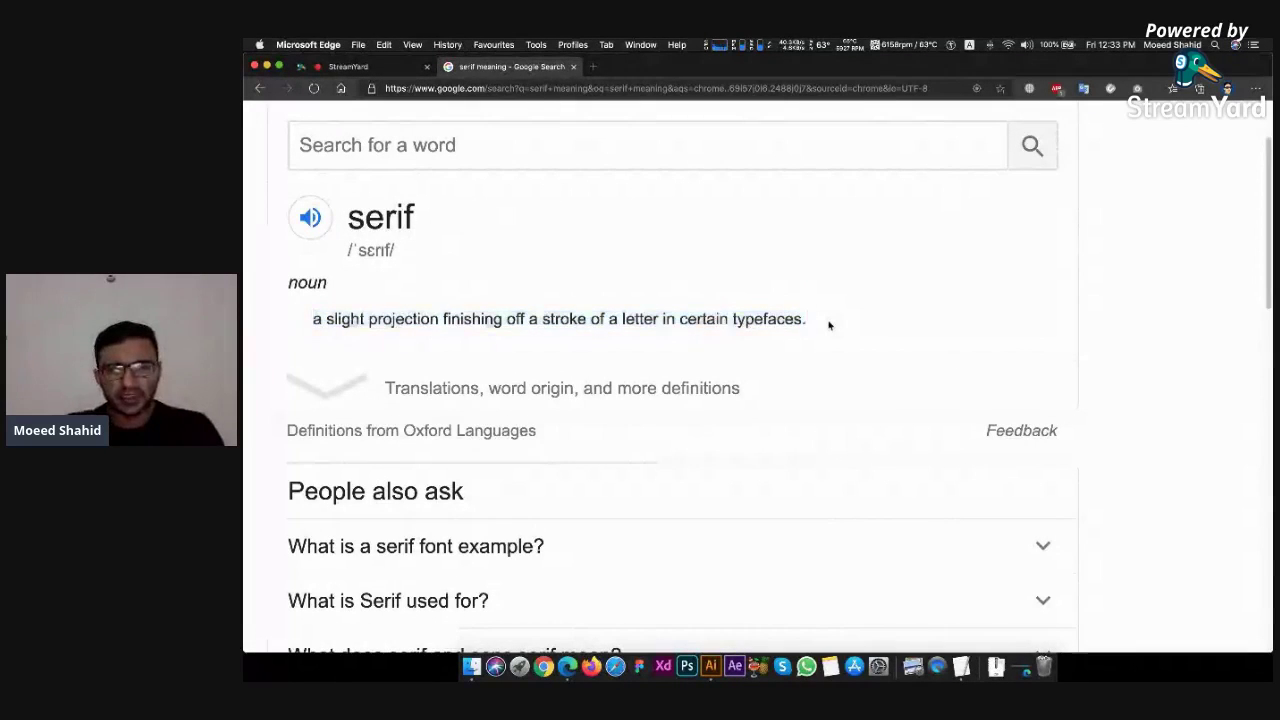
# Switch back to the Illustrator document
pyautogui.press('super+Tab')
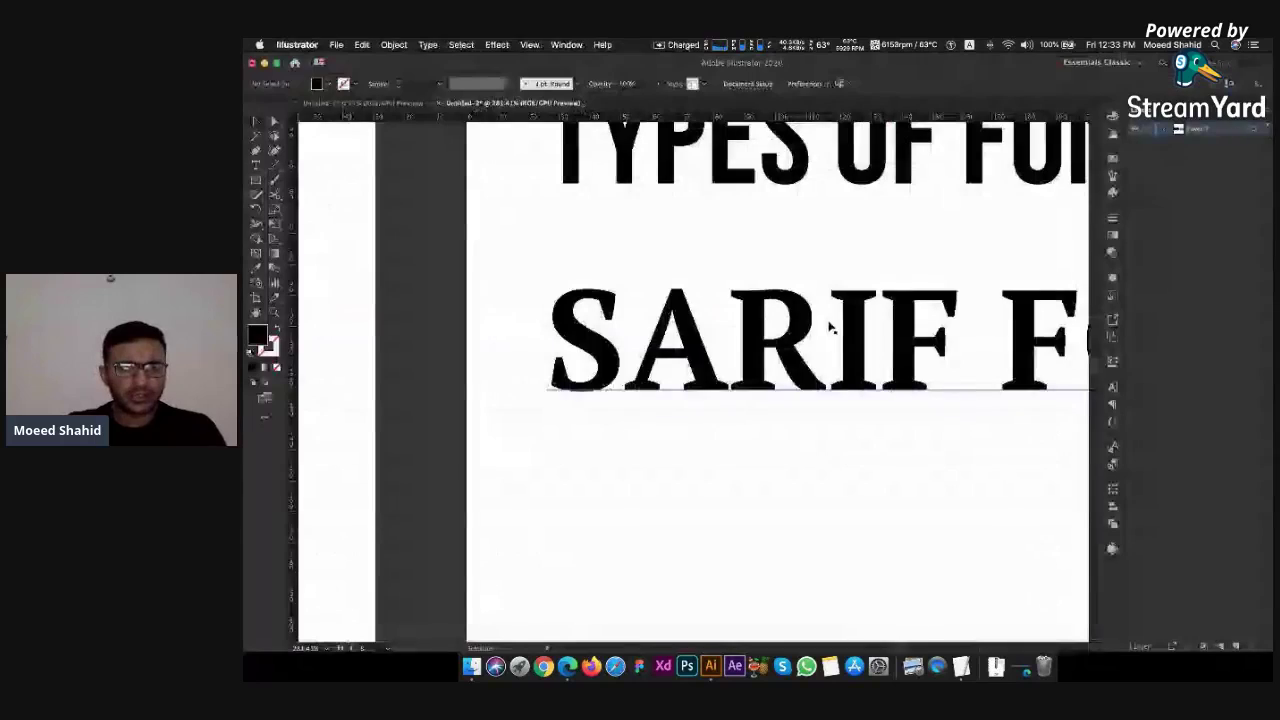
# Select the SARIF FONTS line, activate the Paintbrush and set the fill color to red E22727
pyautogui.click(590, 320)
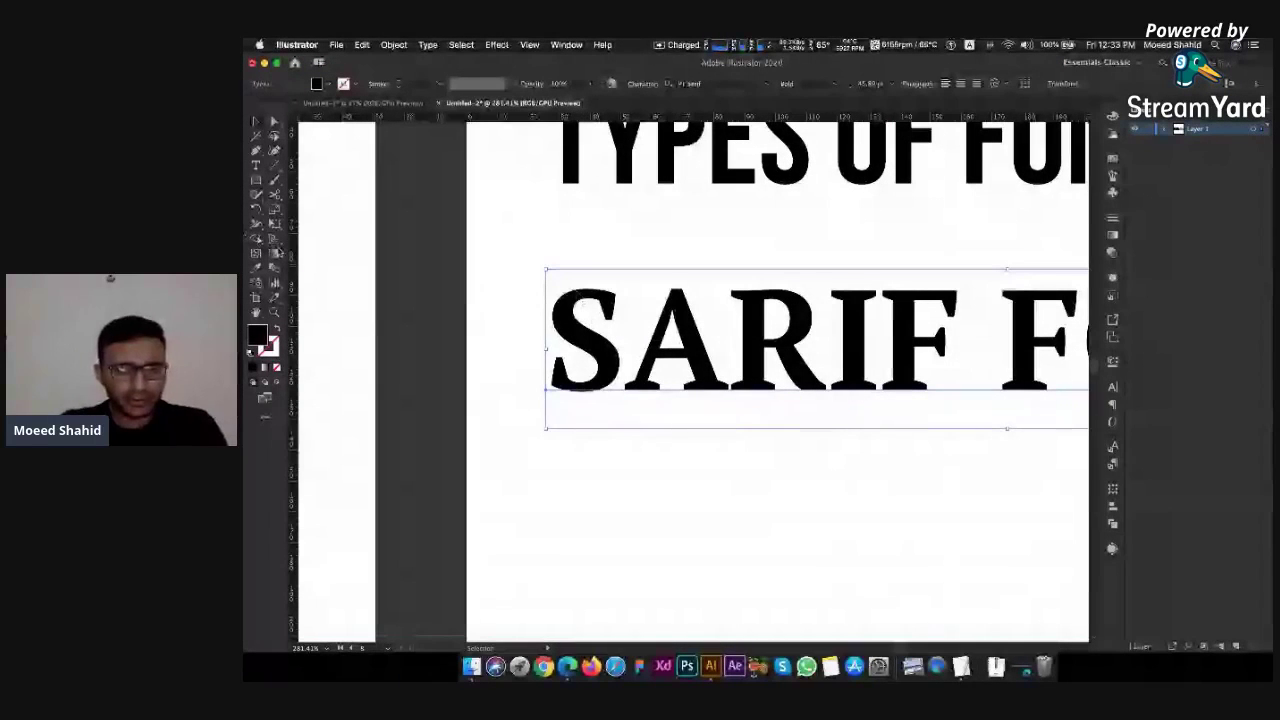
pyautogui.click(274, 180)
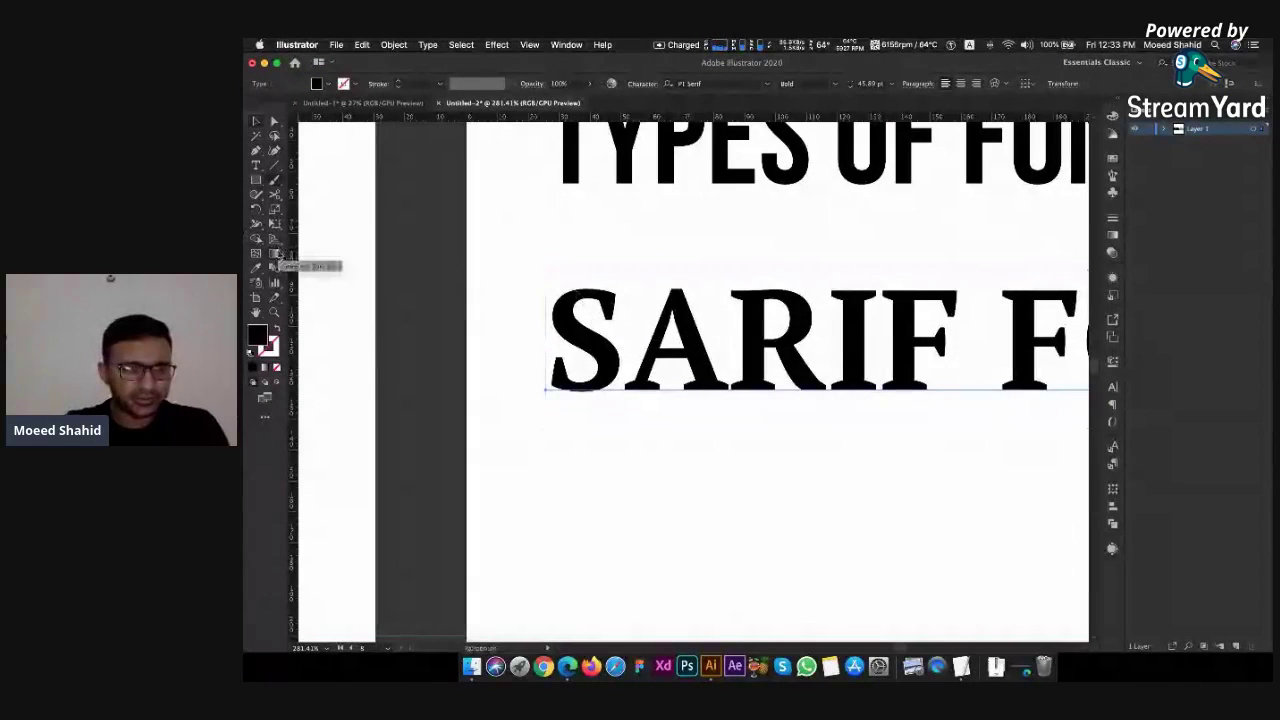
pyautogui.doubleClick(258, 336)
pyautogui.moveTo(431, 167); pyautogui.dragTo(431, 130)
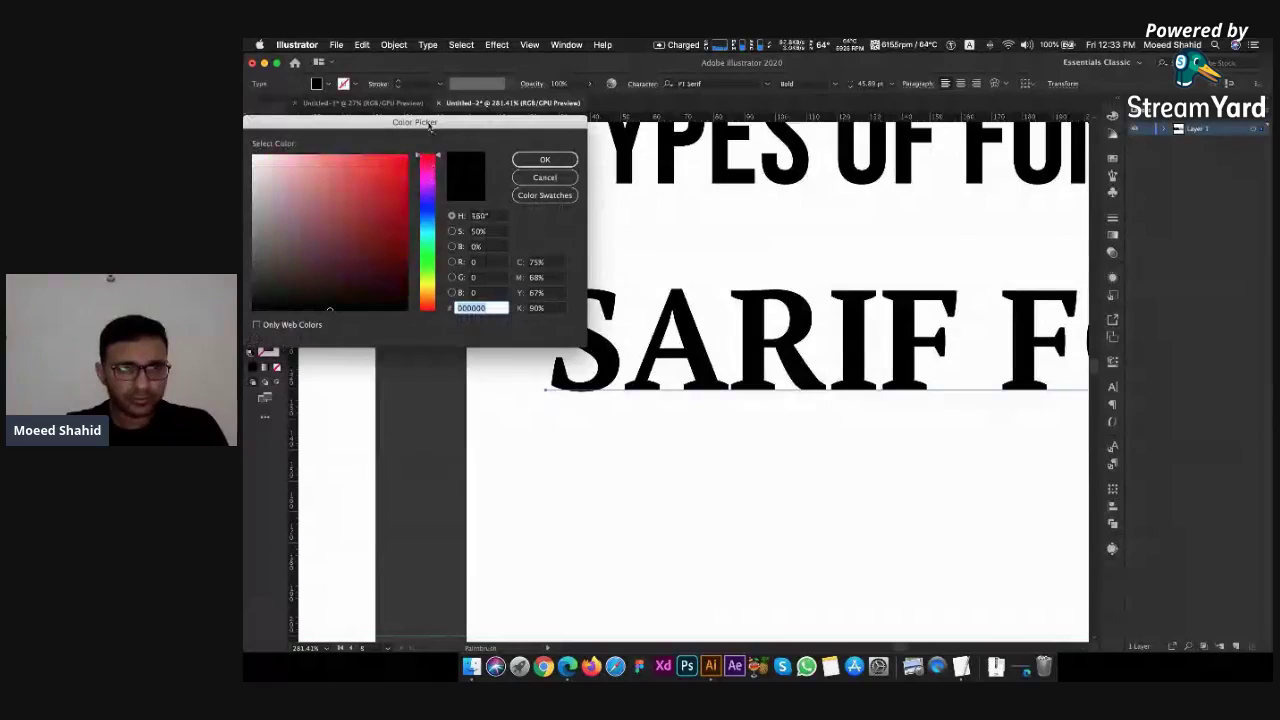
pyautogui.click(381, 172)
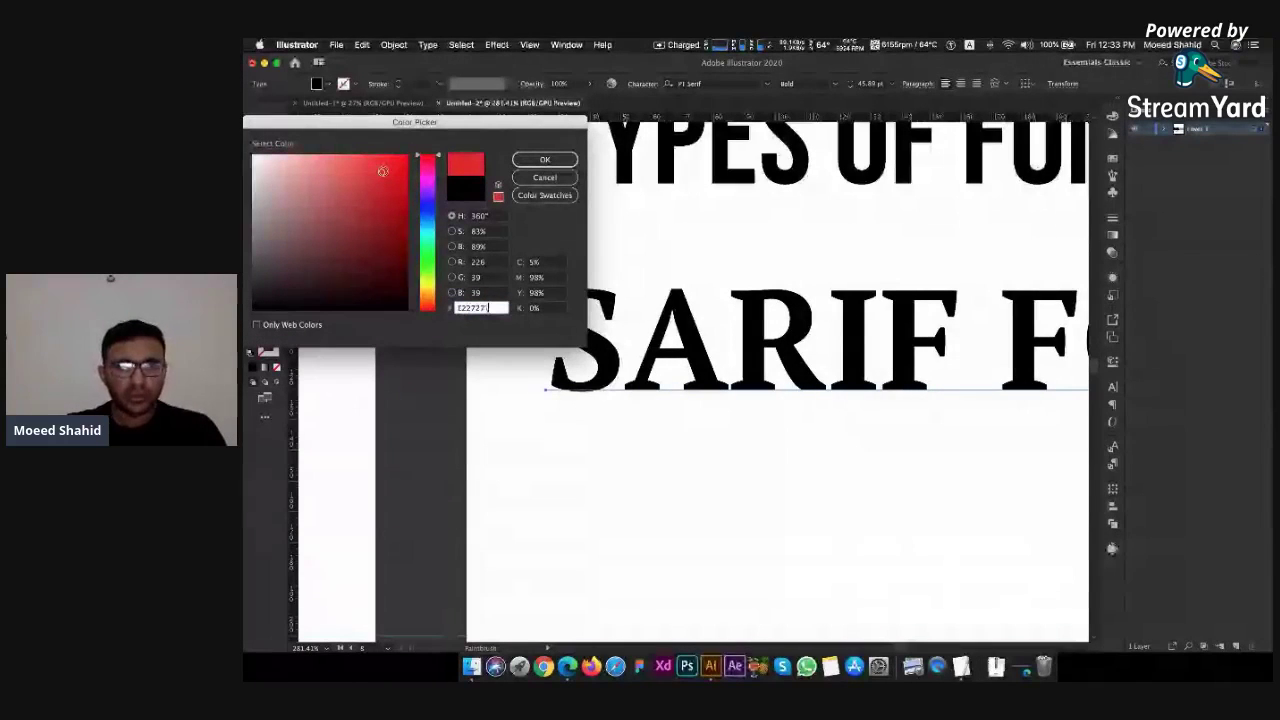
pyautogui.press('Return')
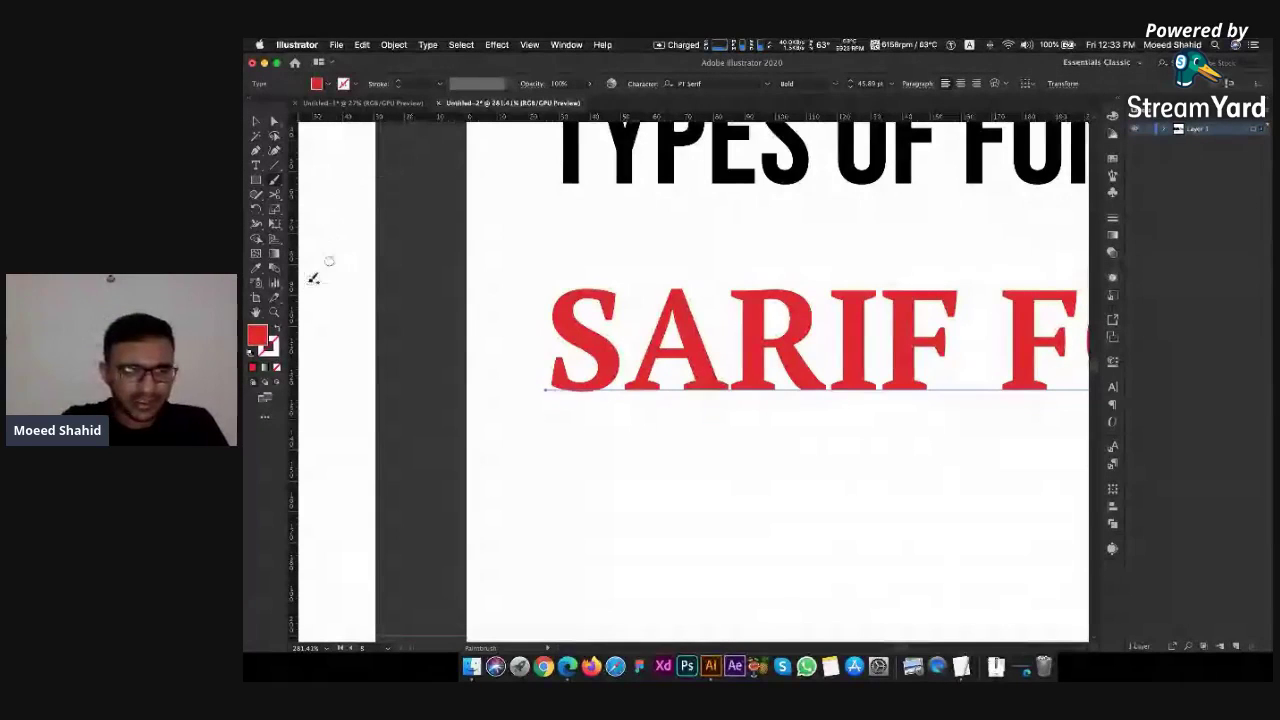
# Set the SARIF FONTS line's fill back to black 000000 and deselect it
pyautogui.press('v')
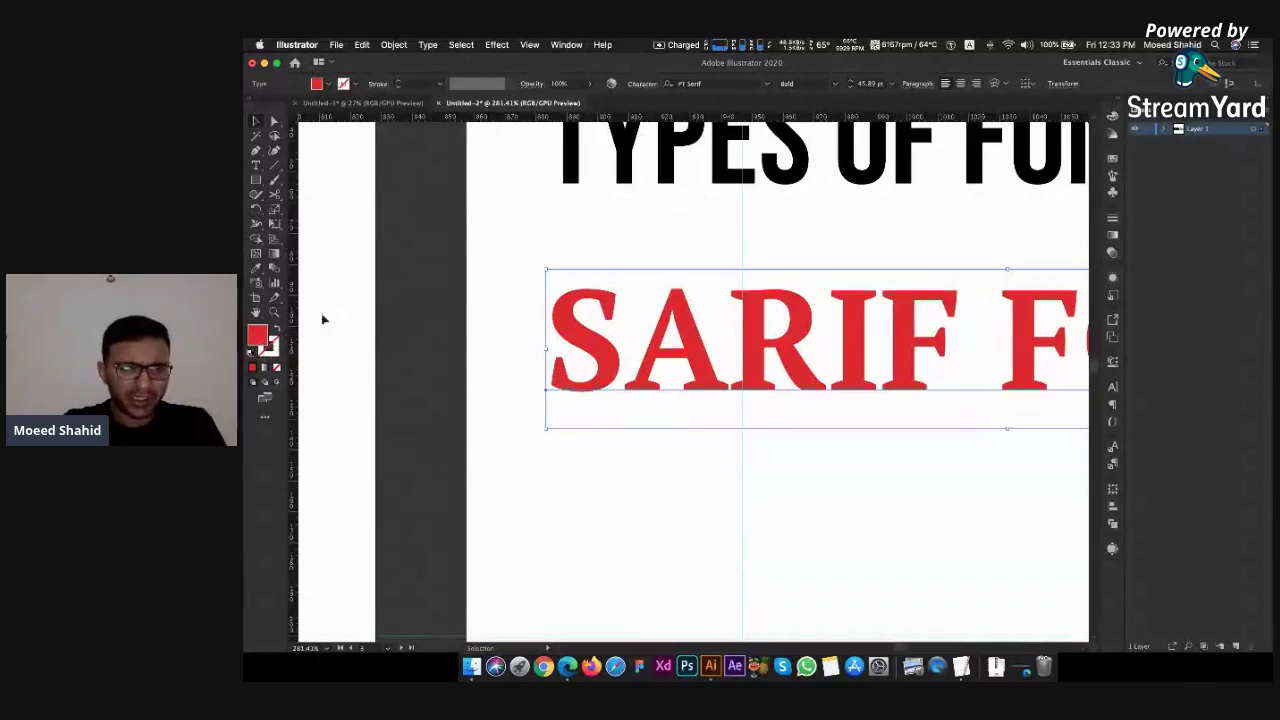
pyautogui.doubleClick(267, 340)
pyautogui.click(277, 302)
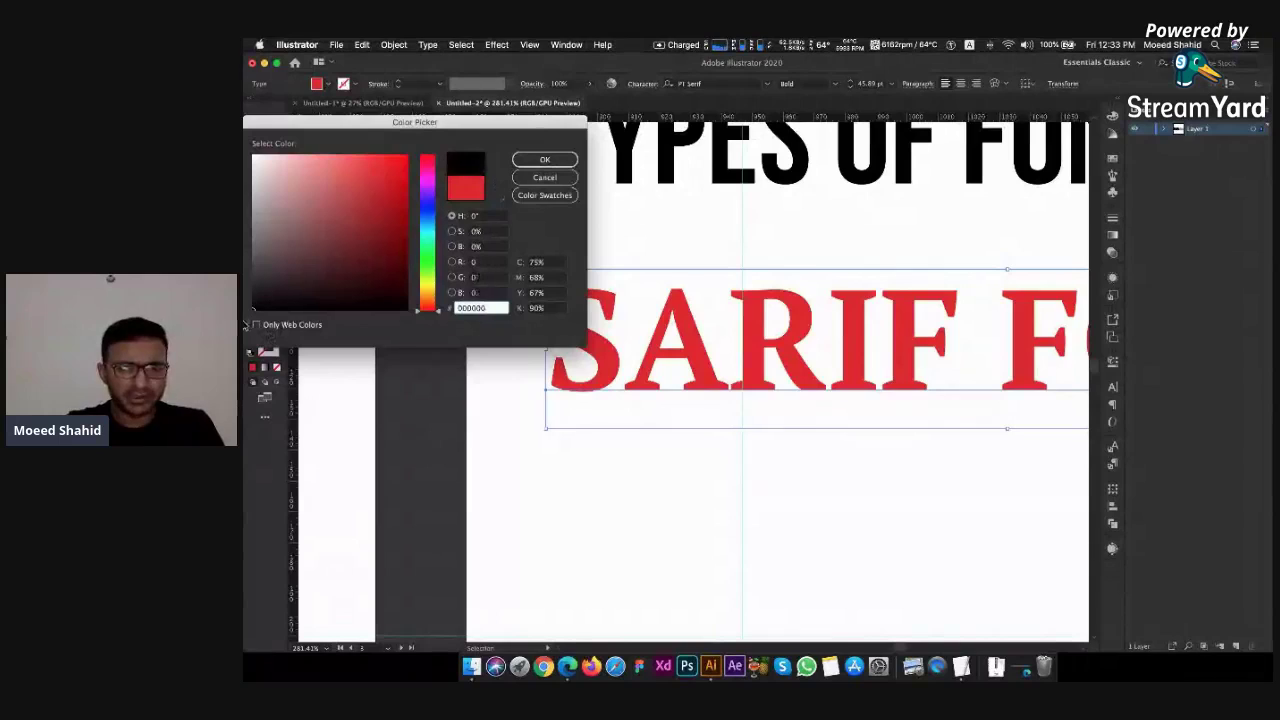
pyautogui.press('Return')
pyautogui.click(510, 229)
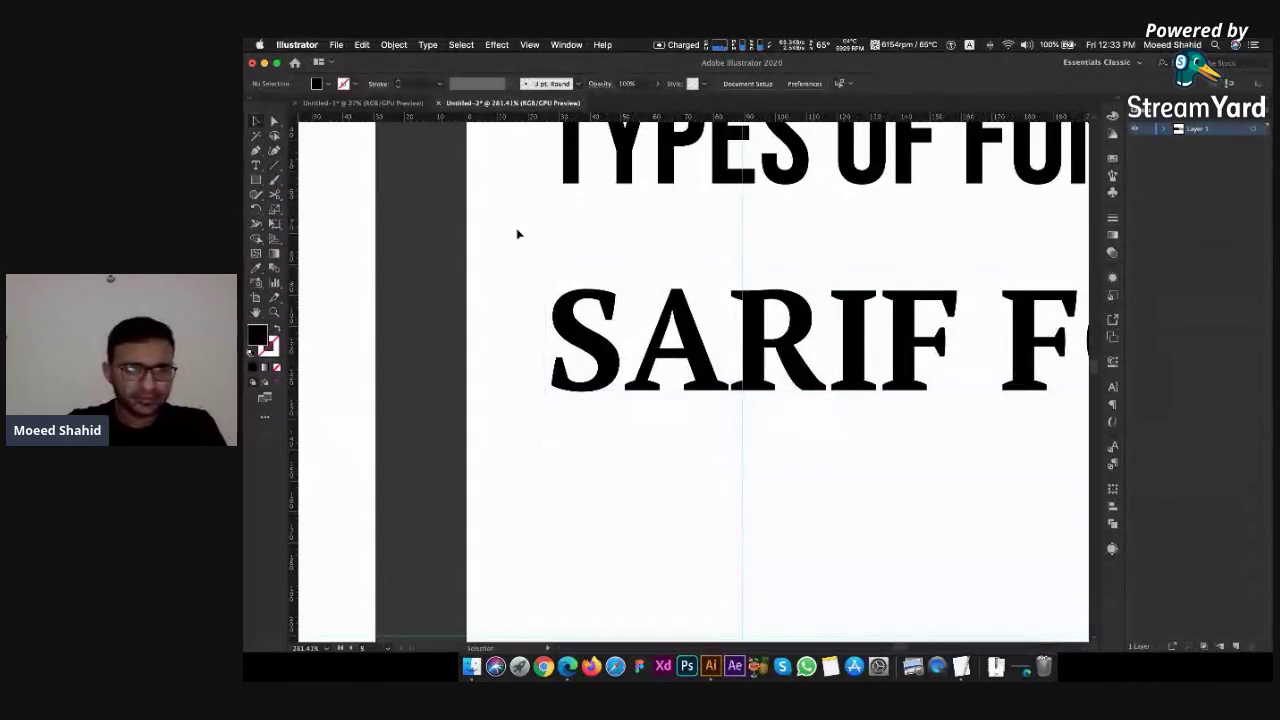
# With nothing selected, activate the Paintbrush and set the fill color to bright red
pyautogui.press('b')
pyautogui.doubleClick(257, 334)
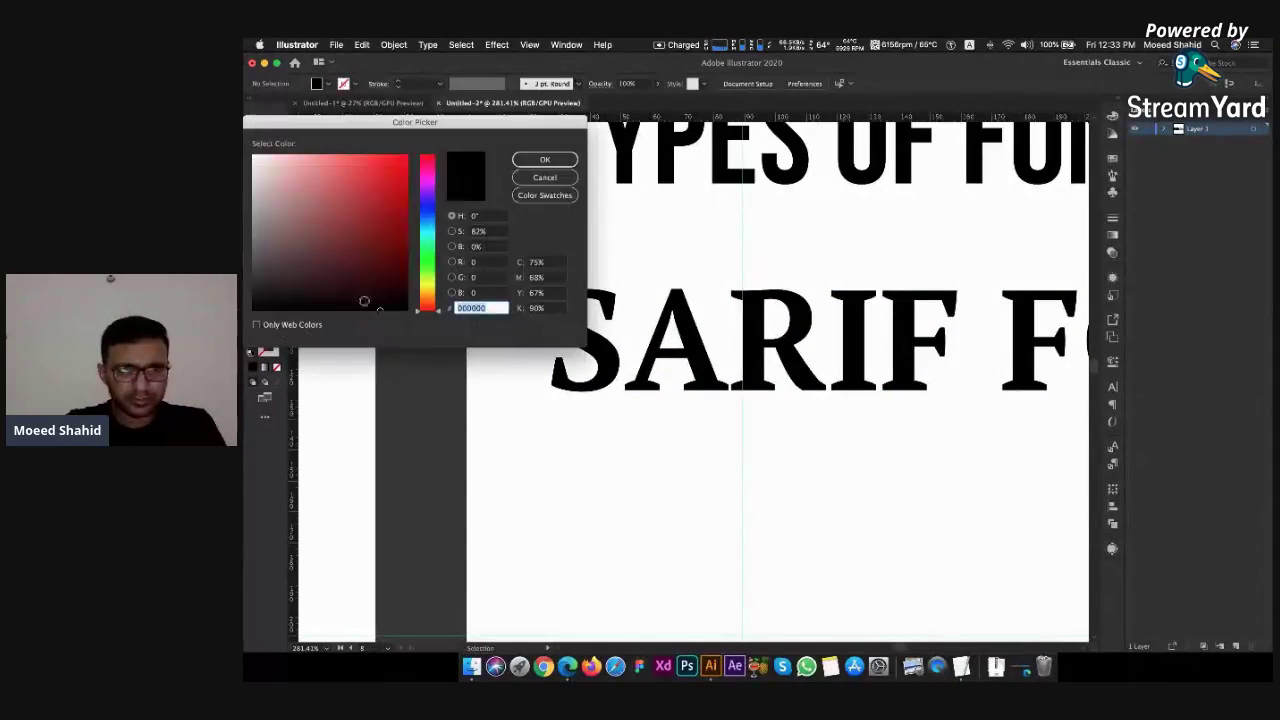
pyautogui.click(407, 157)
pyautogui.click(545, 160)
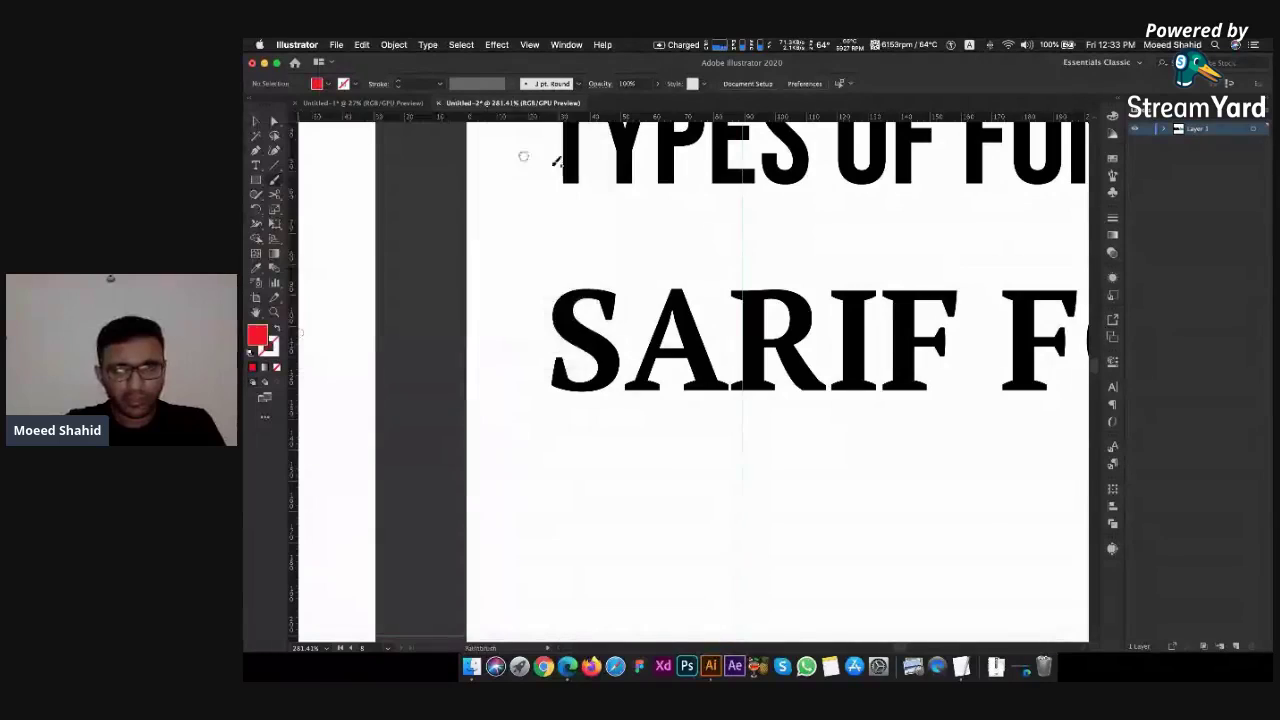
# Try circling the serifs of the R in SARIF with the Paintbrush, and undo the strokes
pyautogui.press('b')
pyautogui.scroll(5, 769, 271)
pyautogui.moveTo(710, 292)
pyautogui.mouseDown()
pyautogui.moveTo(655, 298)
pyautogui.moveTo(652, 366)
pyautogui.moveTo(715, 357)
pyautogui.moveTo(735, 320)
pyautogui.moveTo(703, 281)
pyautogui.mouseUp()
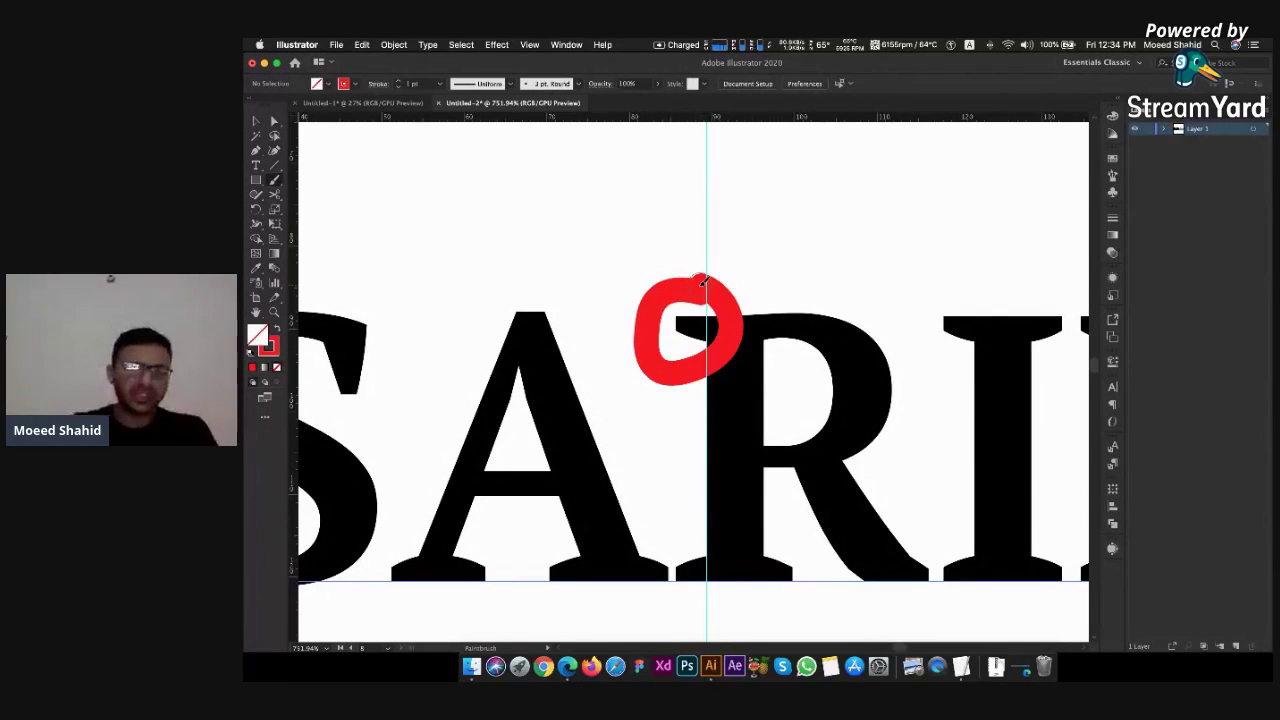
pyautogui.moveTo(771, 537)
pyautogui.mouseDown()
pyautogui.moveTo(740, 553)
pyautogui.moveTo(783, 603)
pyautogui.moveTo(801, 569)
pyautogui.moveTo(783, 541)
pyautogui.mouseUp()
pyautogui.press('super+z')
pyautogui.press('super+z')
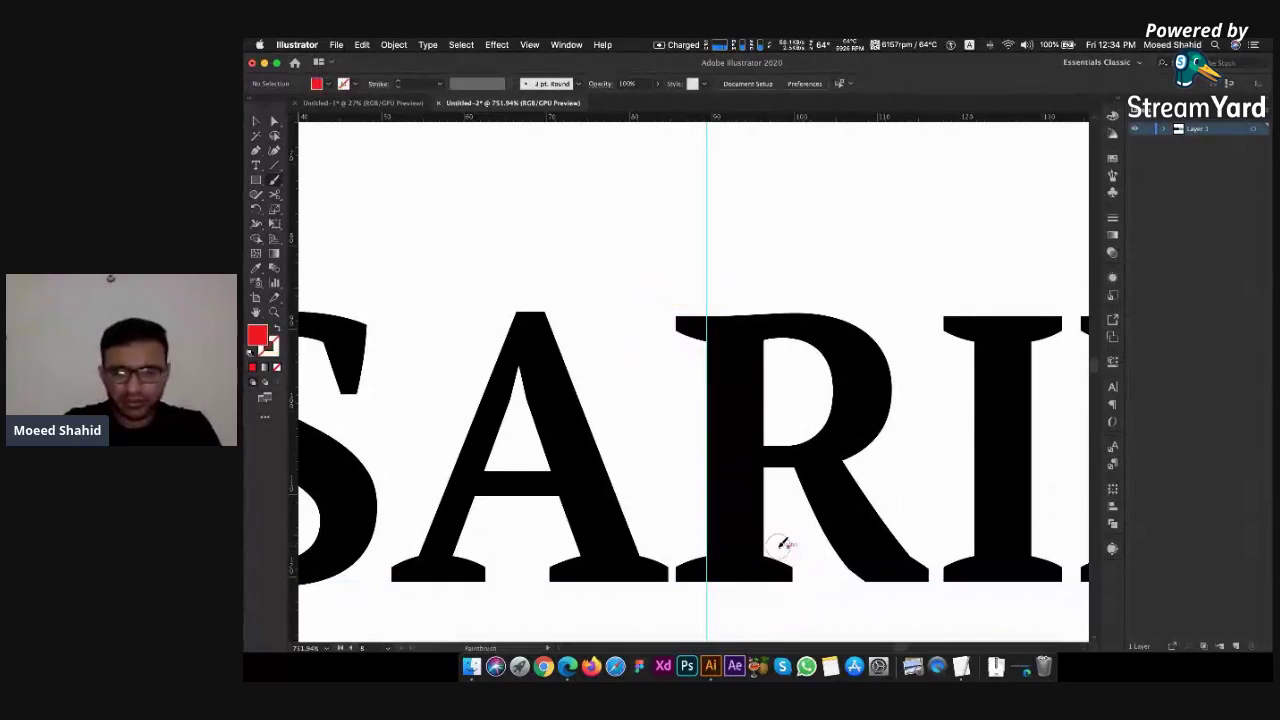
# Swap the red to the stroke and paint circles around the R's upper-left serif, both stem foot serifs and the end of its leg
pyautogui.hotkey('shift', 'x')
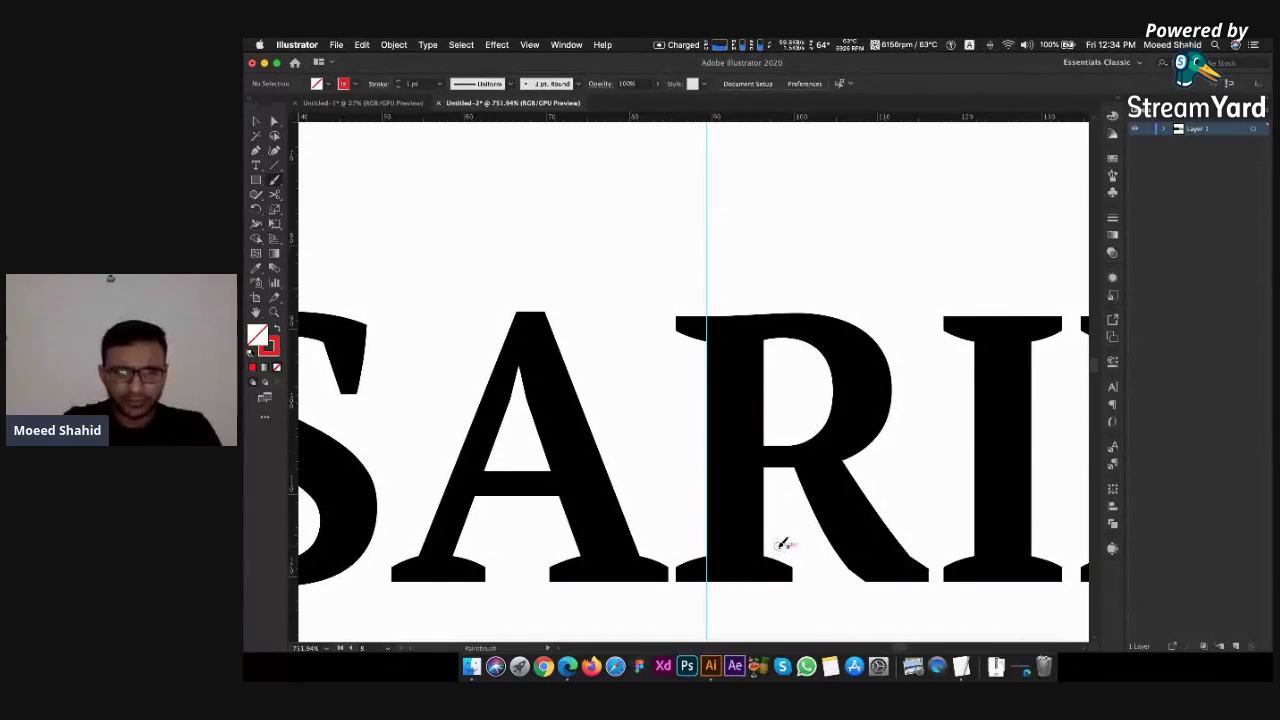
pyautogui.moveTo(676, 290)
pyautogui.mouseDown()
pyautogui.moveTo(652, 323)
pyautogui.moveTo(721, 348)
pyautogui.moveTo(714, 288)
pyautogui.moveTo(669, 287)
pyautogui.mouseUp()
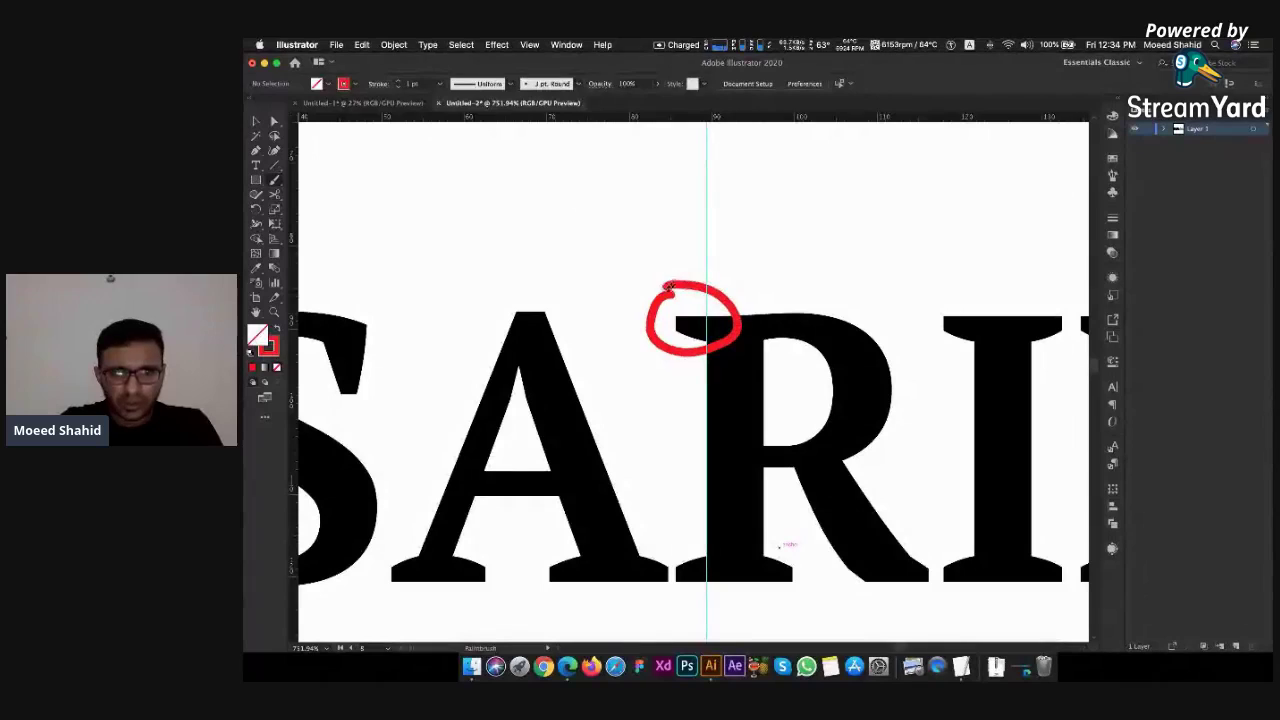
pyautogui.moveTo(700, 535)
pyautogui.mouseDown()
pyautogui.moveTo(696, 620)
pyautogui.moveTo(643, 574)
pyautogui.moveTo(690, 538)
pyautogui.mouseUp()
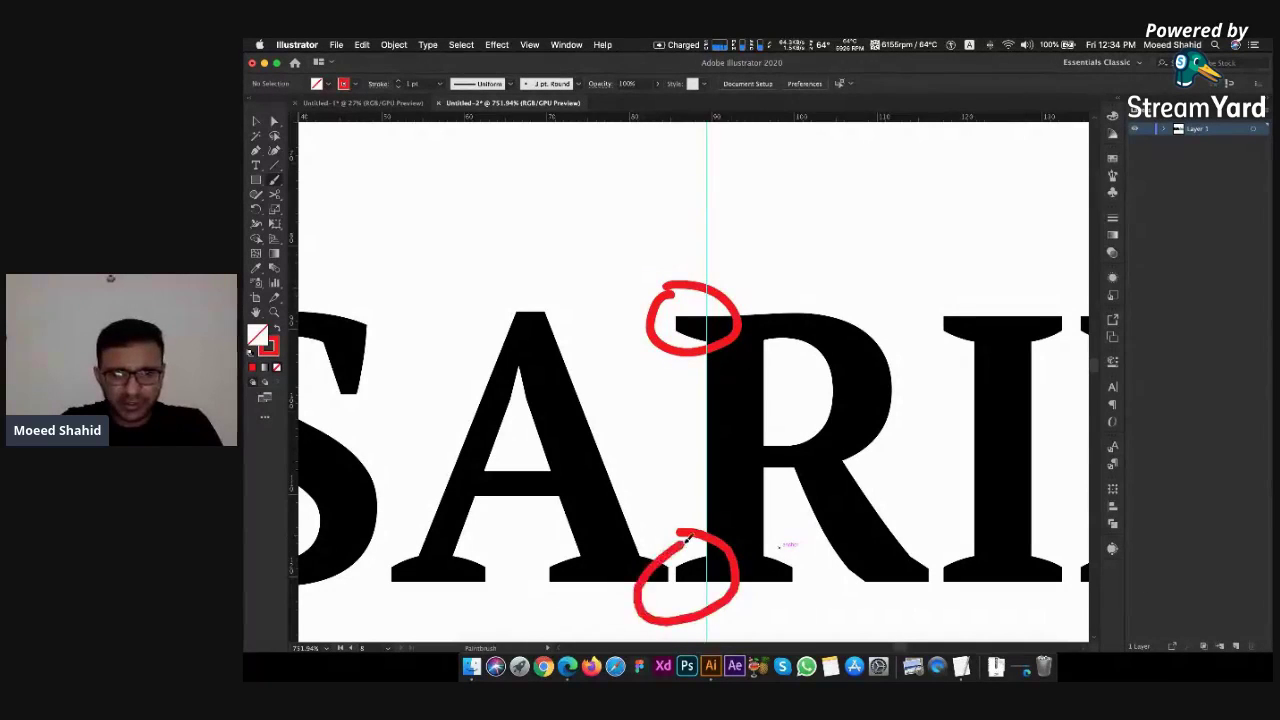
pyautogui.moveTo(795, 545)
pyautogui.mouseDown()
pyautogui.moveTo(745, 551)
pyautogui.moveTo(805, 602)
pyautogui.moveTo(785, 545)
pyautogui.mouseUp()
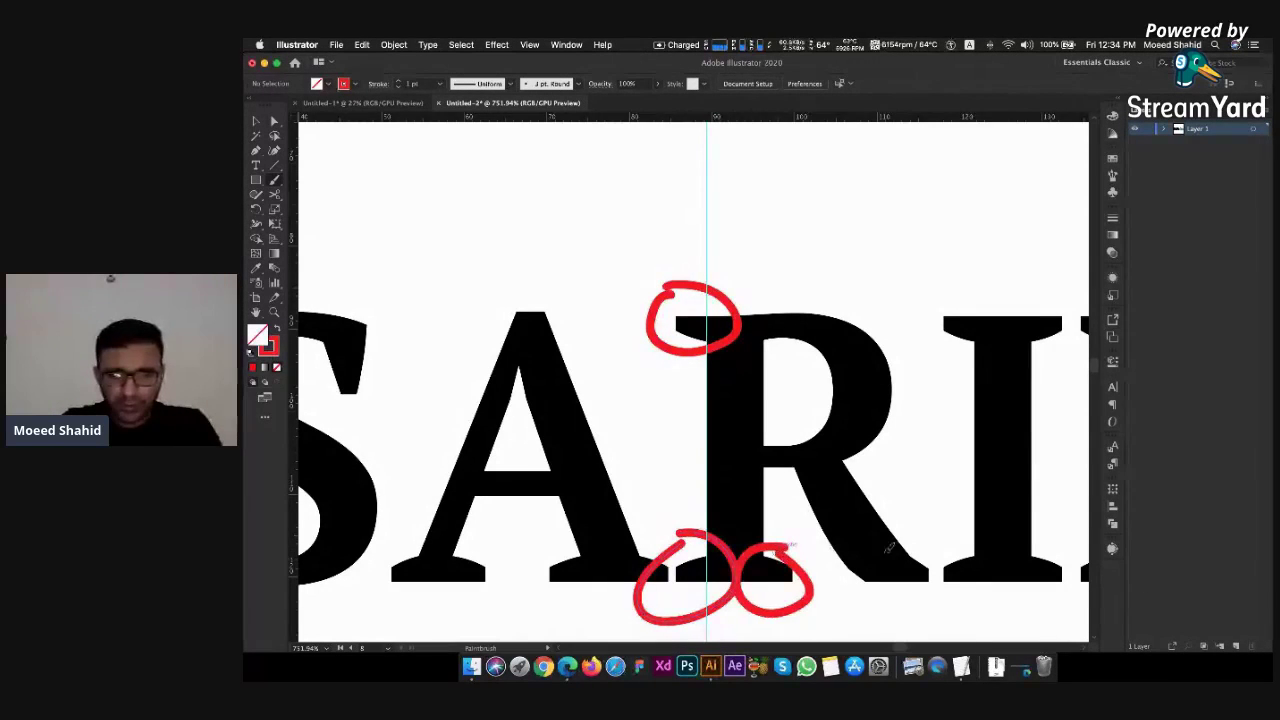
pyautogui.moveTo(905, 540)
pyautogui.mouseDown()
pyautogui.moveTo(888, 606)
pyautogui.moveTo(874, 574)
pyautogui.moveTo(918, 540)
pyautogui.mouseUp()
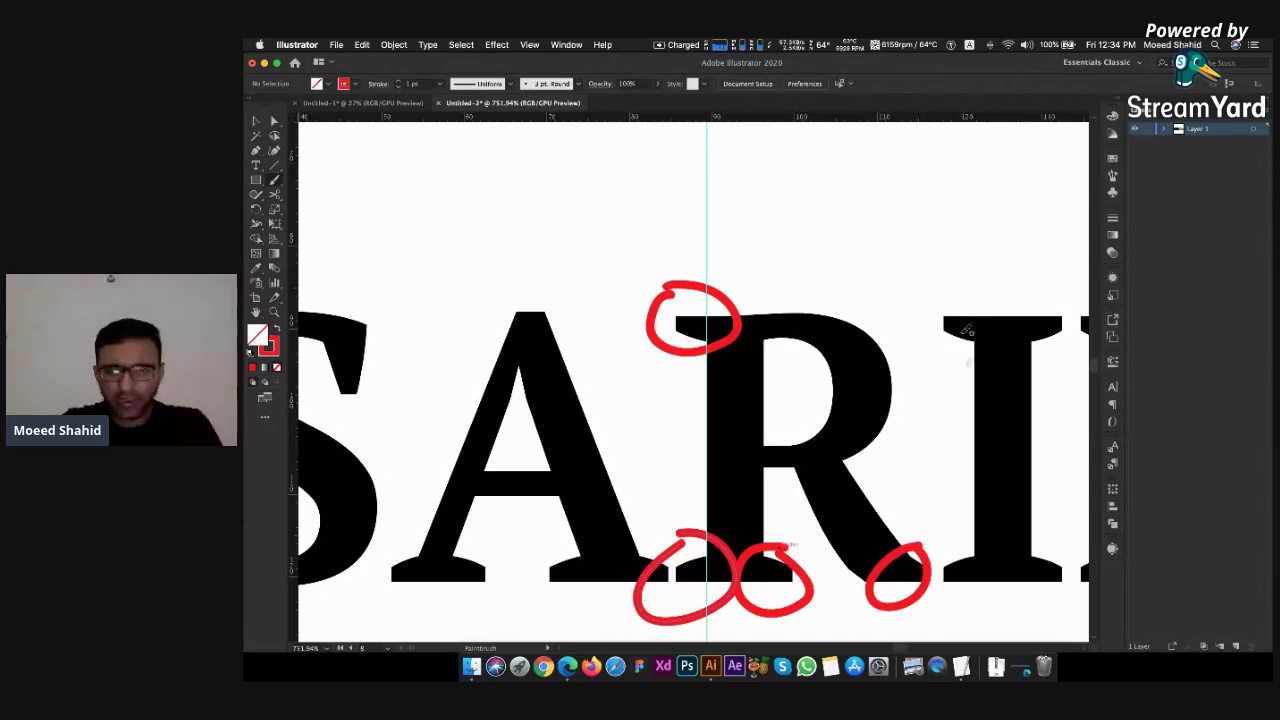
# Circle the I's top serif, both of its foot serifs and the F's left foot serif with the red Paintbrush
pyautogui.moveTo(968, 325)
pyautogui.mouseDown()
pyautogui.moveTo(935, 321)
pyautogui.moveTo(1018, 351)
pyautogui.moveTo(1086, 334)
pyautogui.moveTo(1075, 319)
pyautogui.moveTo(946, 310)
pyautogui.mouseUp()
pyautogui.moveTo(956, 541)
pyautogui.mouseDown()
pyautogui.moveTo(1002, 532)
pyautogui.moveTo(944, 548)
pyautogui.moveTo(1016, 554)
pyautogui.moveTo(936, 558)
pyautogui.moveTo(994, 597)
pyautogui.moveTo(968, 514)
pyautogui.mouseUp()
pyautogui.press('super+z')
pyautogui.hscroll(5, 960, 520)
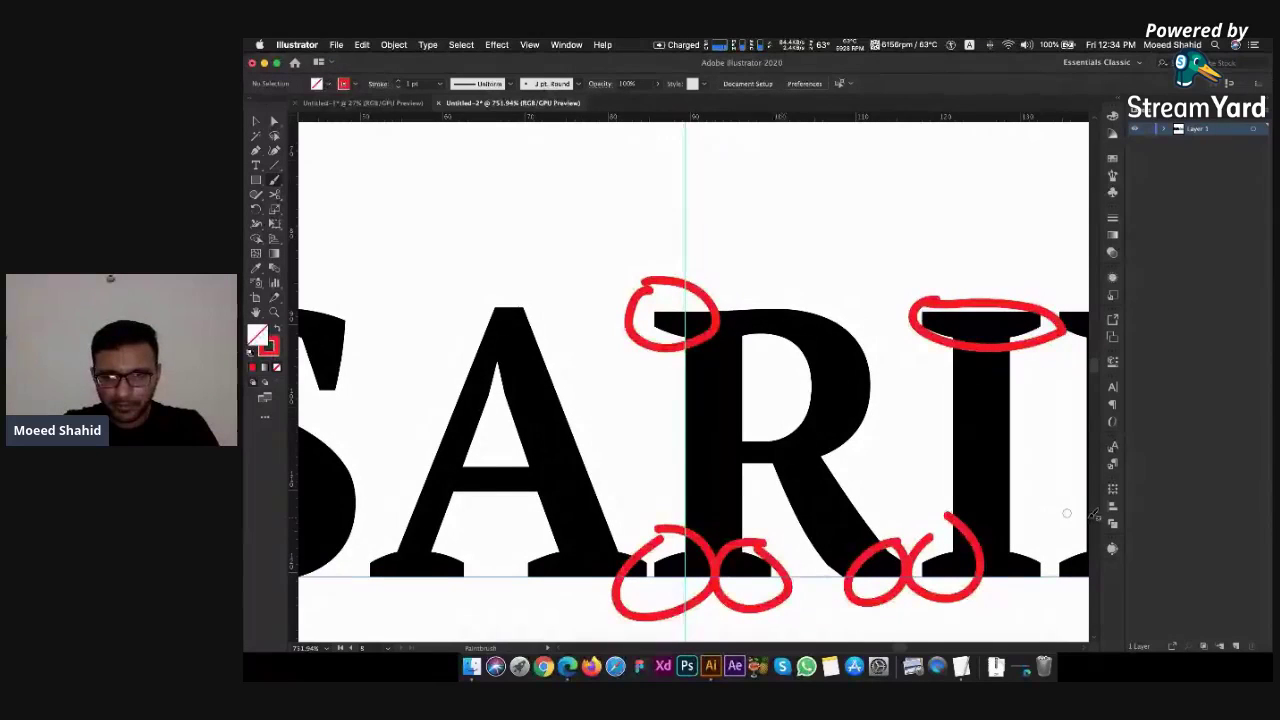
pyautogui.moveTo(935, 518)
pyautogui.mouseDown()
pyautogui.moveTo(993, 567)
pyautogui.moveTo(1002, 517)
pyautogui.mouseUp()
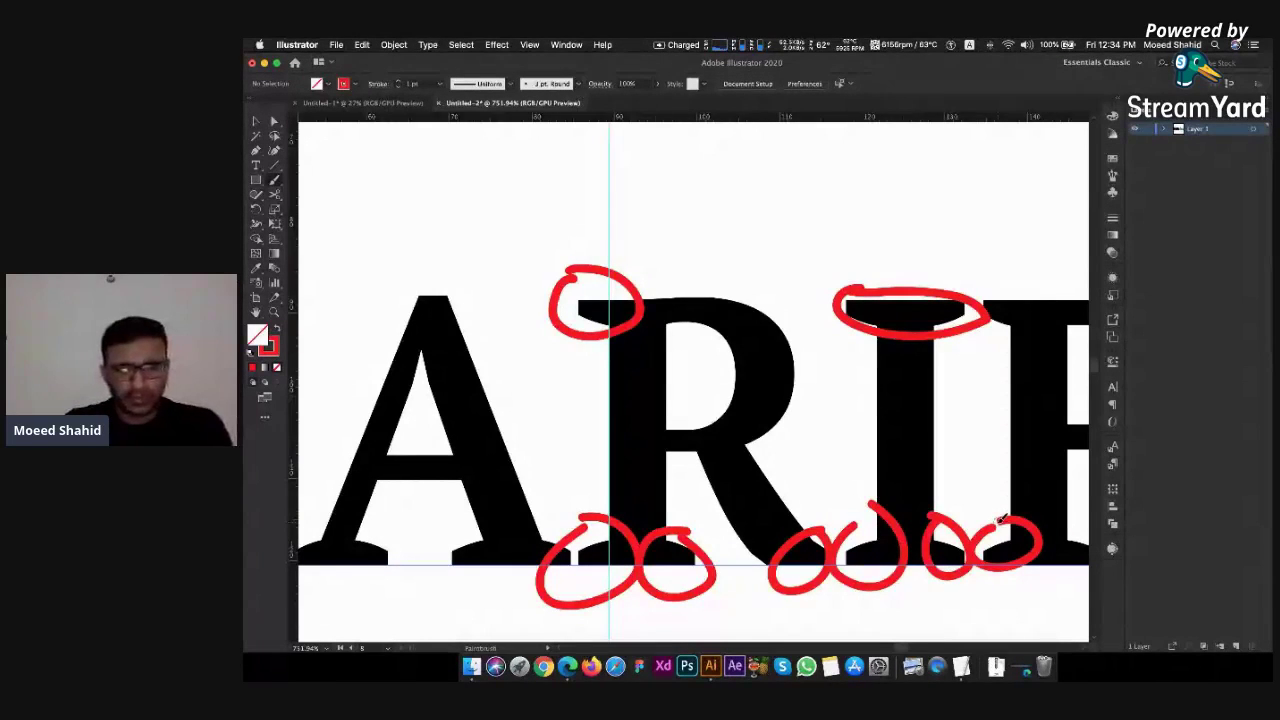
# Duplicate the SARIF FONTS line directly below itself
pyautogui.scroll(-5, 1000, 518)
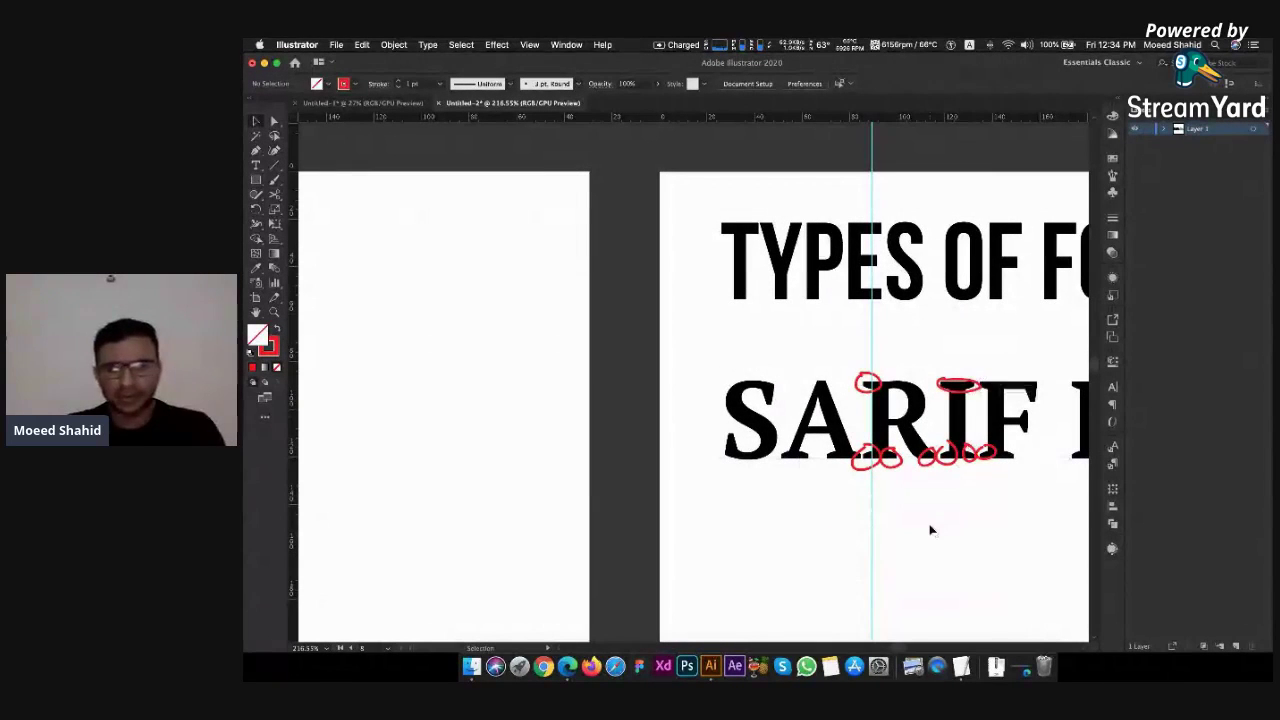
pyautogui.hscroll(3, 941, 522)
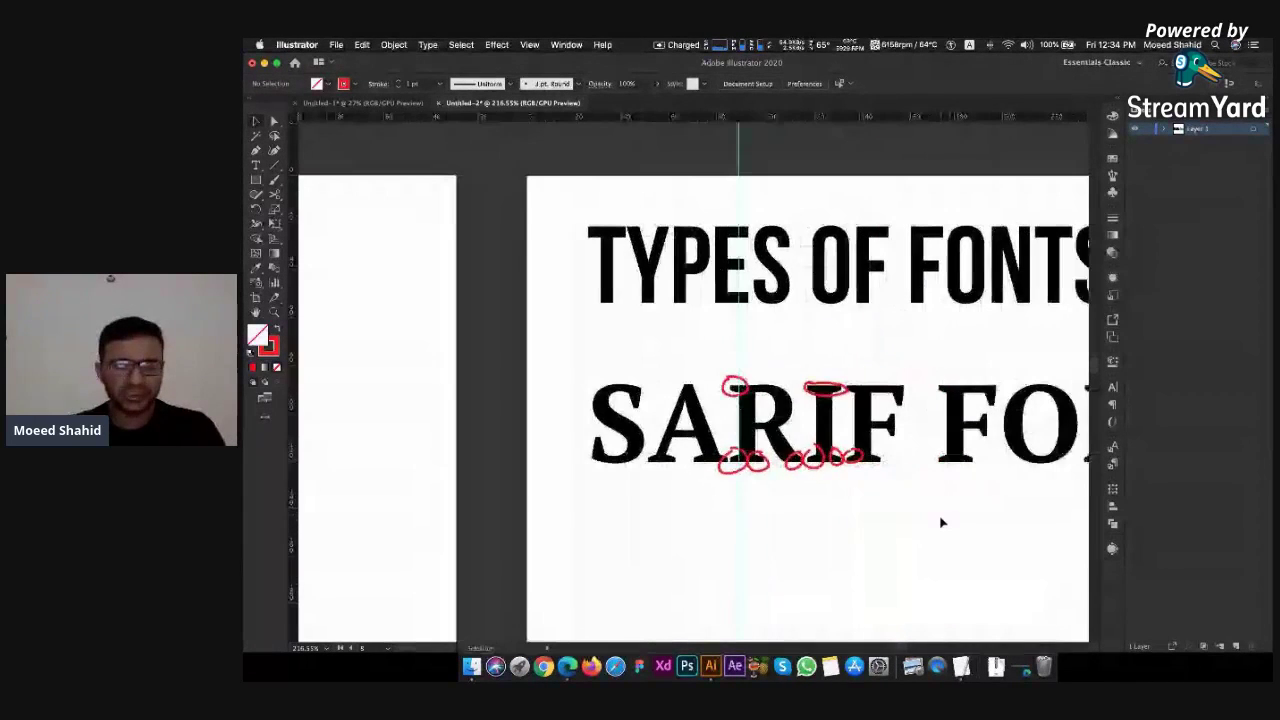
pyautogui.hscroll(-4, 941, 522)
pyautogui.scroll(1, 941, 522)
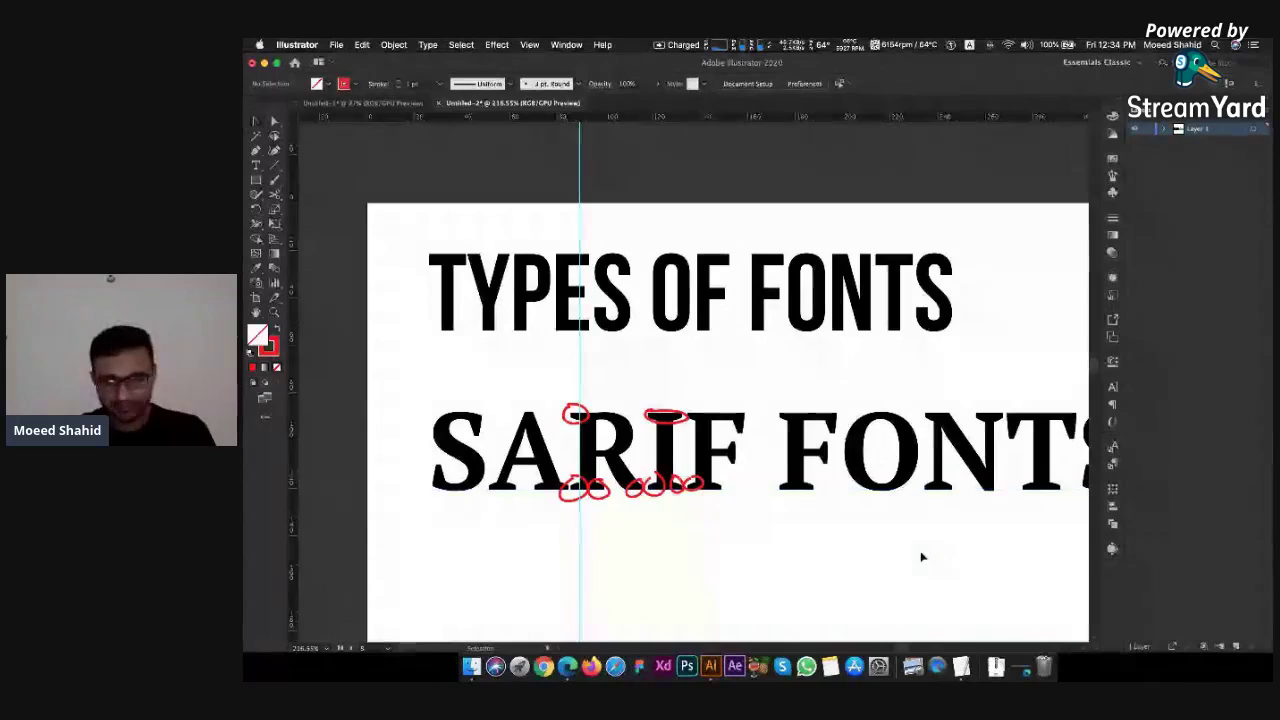
pyautogui.scroll(-3, 925, 566)
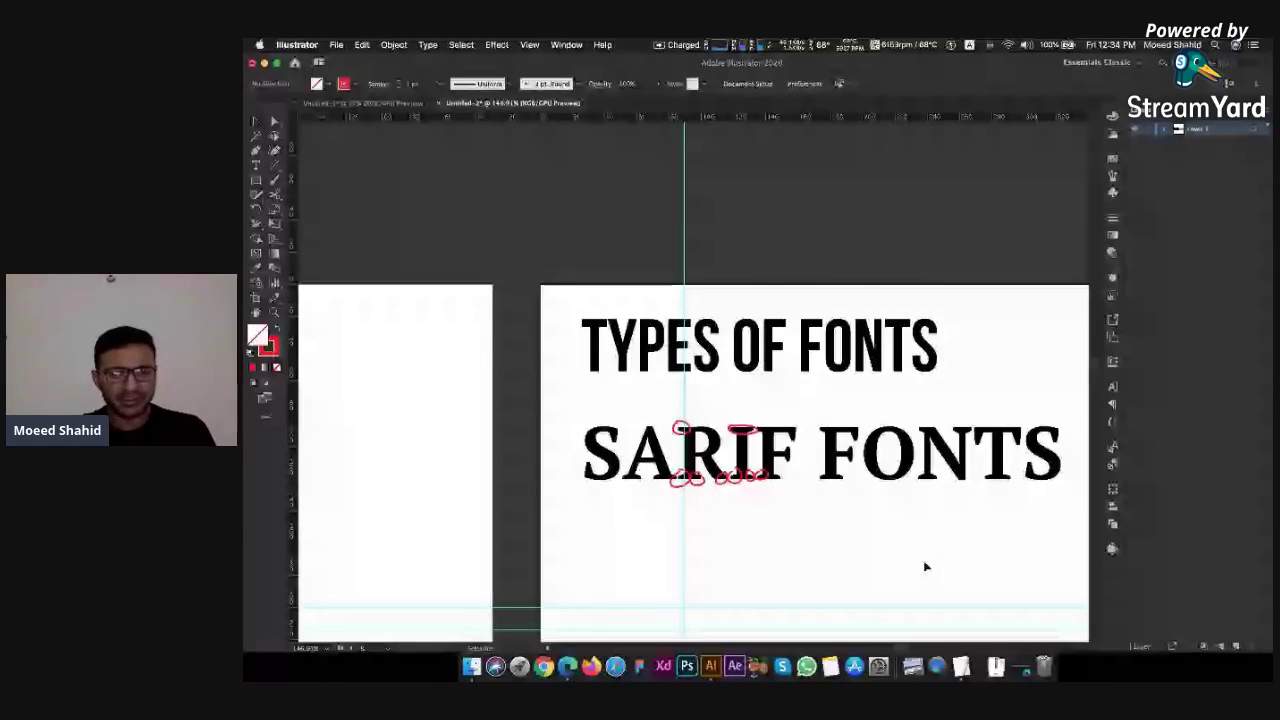
pyautogui.scroll(-3, 906, 486)
pyautogui.hscroll(2, 905, 488)
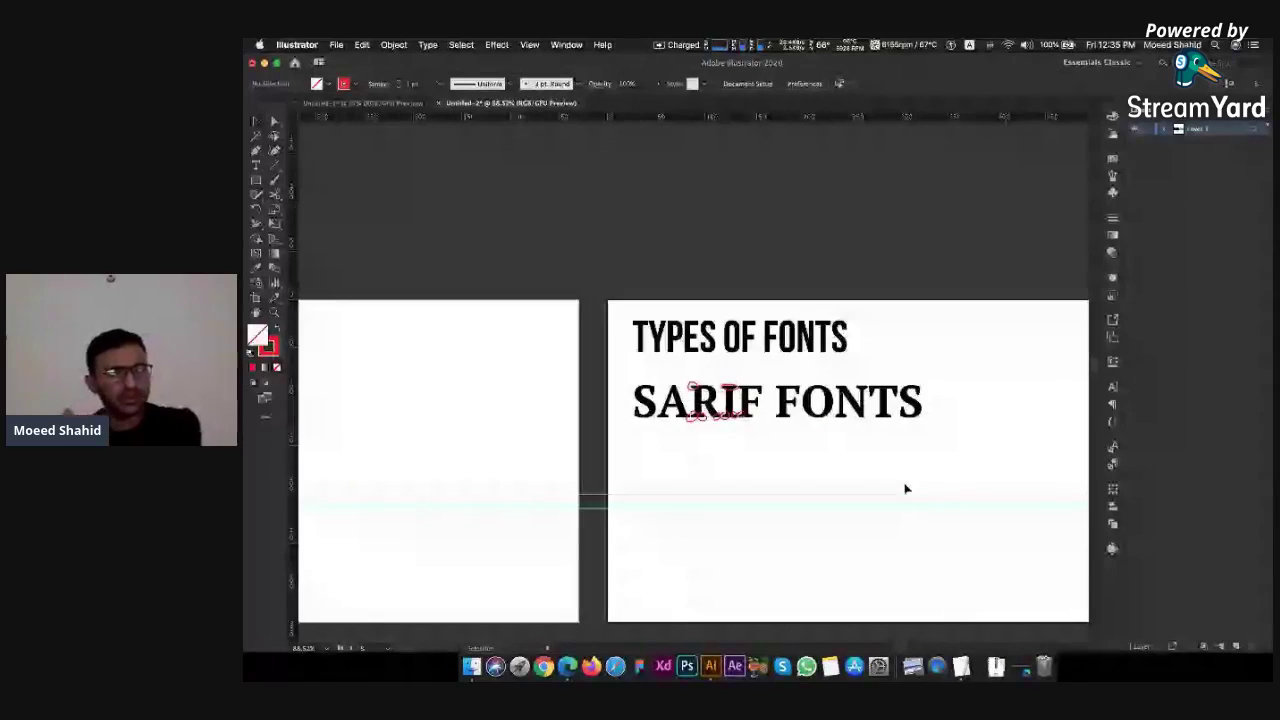
pyautogui.click(862, 405)
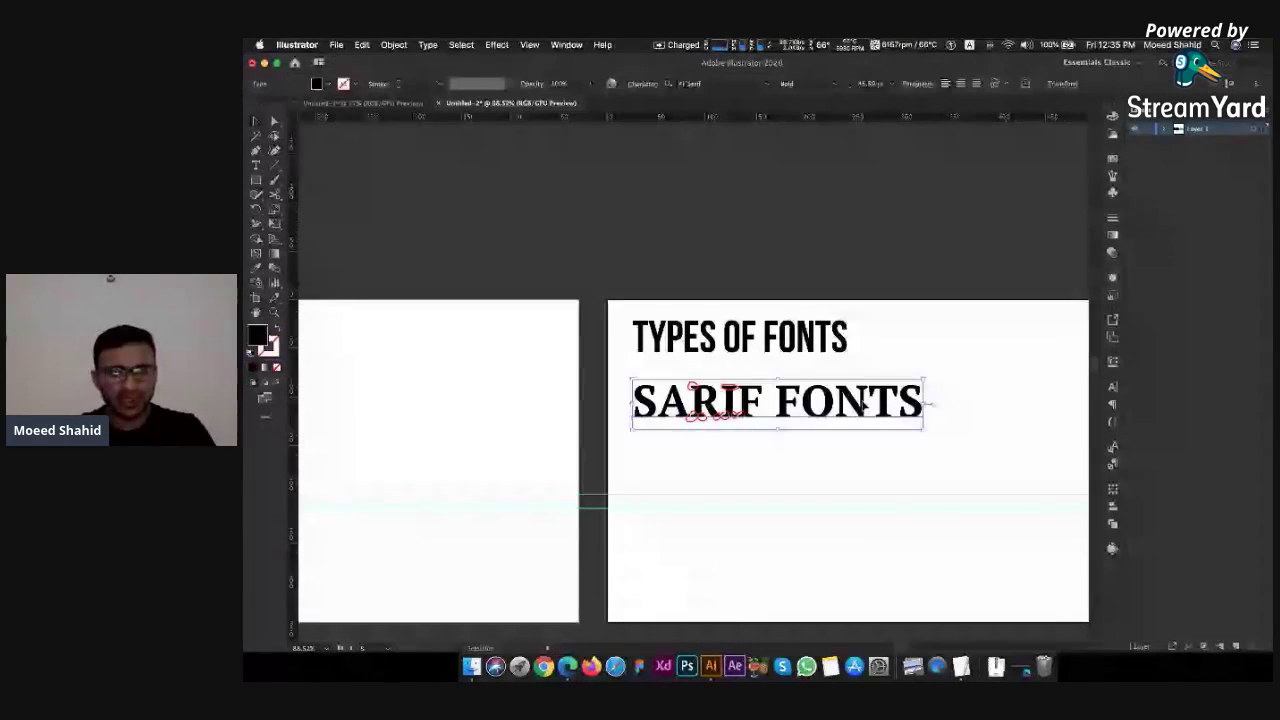
pyautogui.click(863, 428)
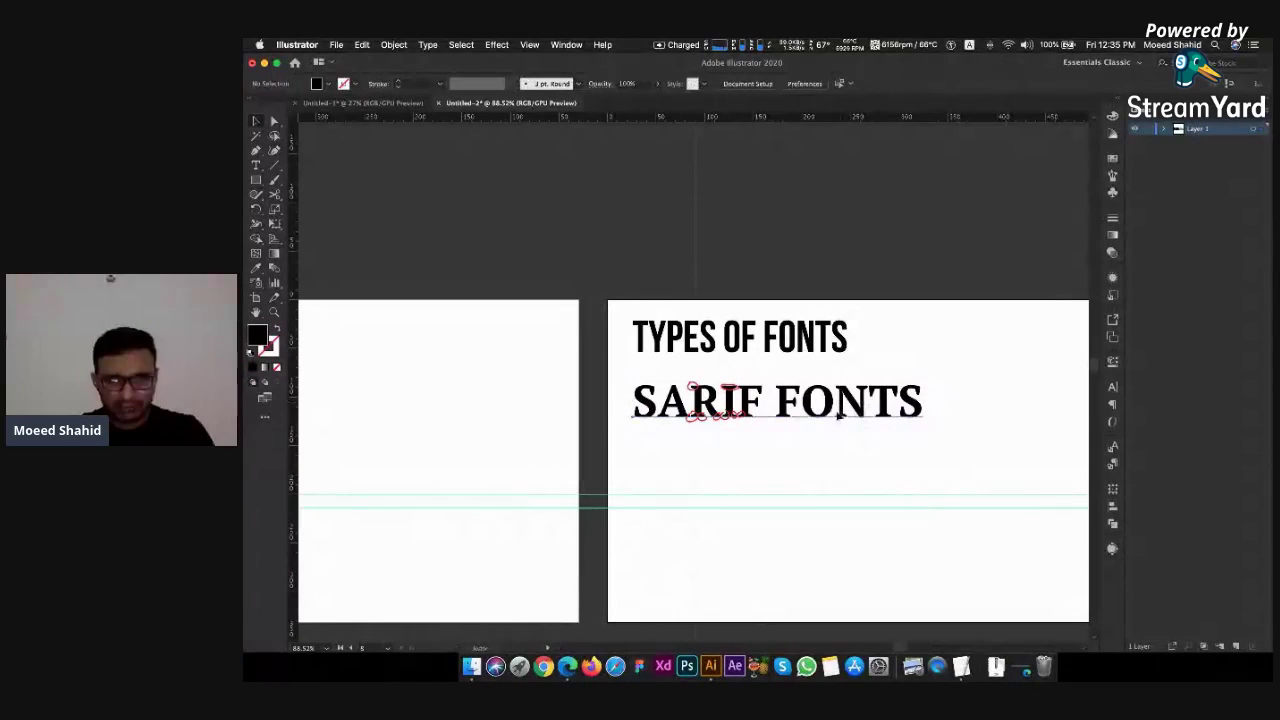
pyautogui.moveTo(837, 416); pyautogui.dragTo(845, 455)
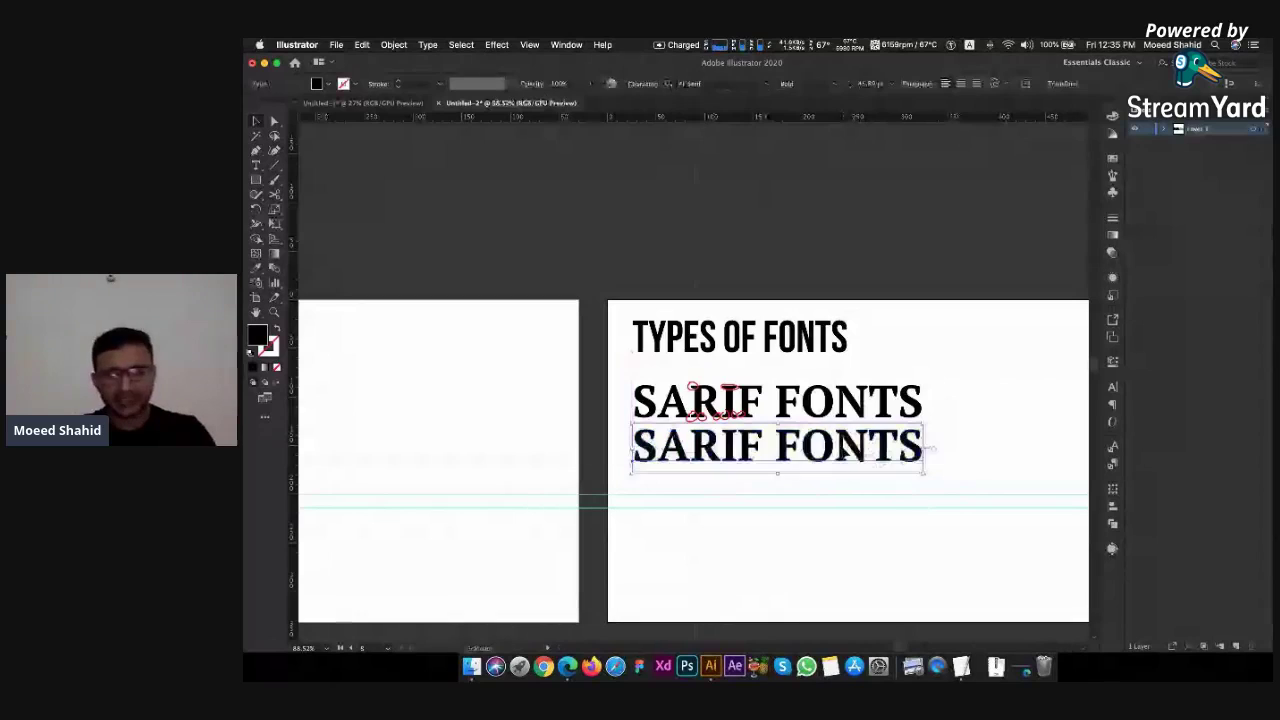
# Add "SANS" in front of the lower copy's text so it reads "SANS SARIF FONTS"
pyautogui.doubleClick(737, 450)
pyautogui.moveTo(737, 450); pyautogui.dragTo(520, 438)
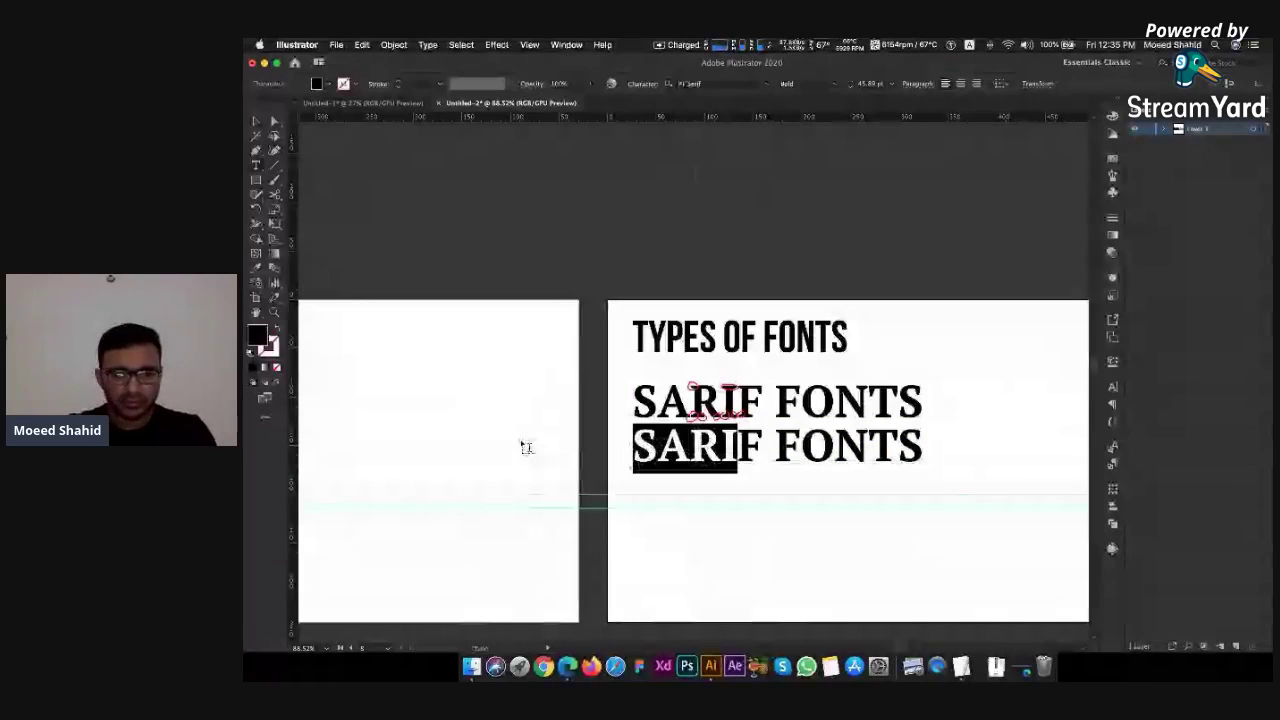
pyautogui.press('Left')
pyautogui.write('SANS')
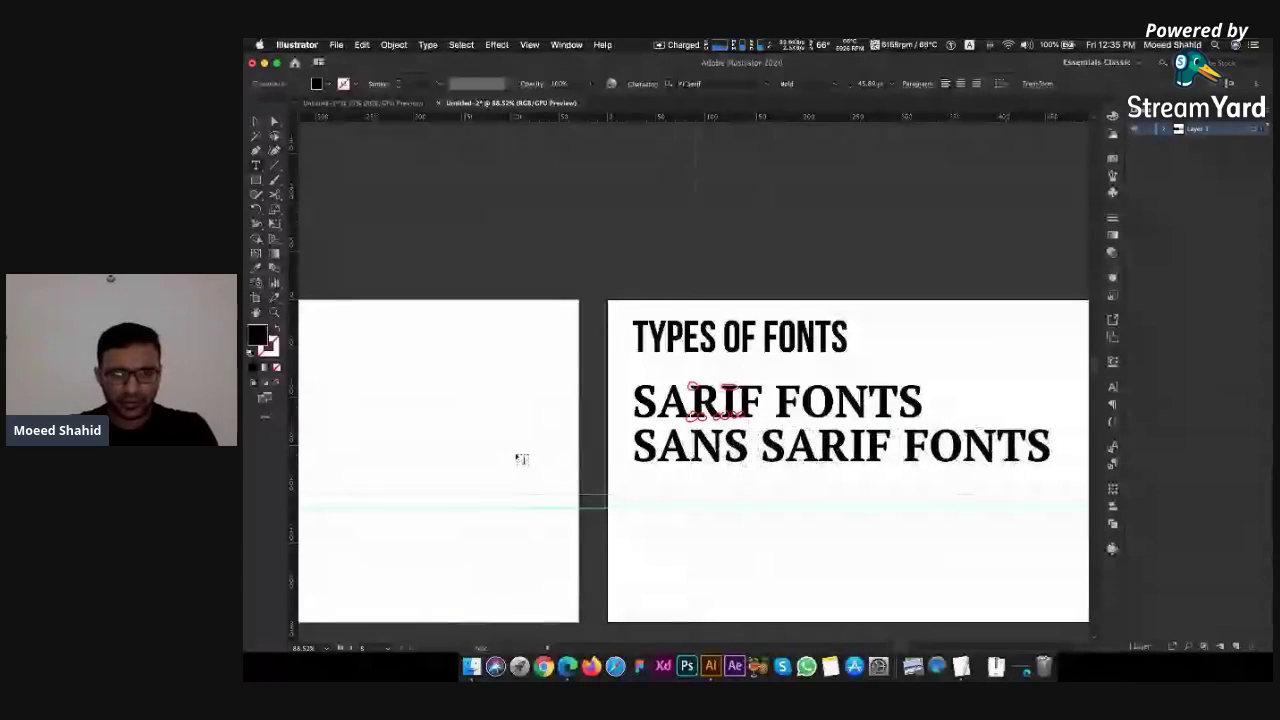
# Search the fonts for "Mon" and set the whole SANS SARIF FONTS line to TT Commons Medium
pyautogui.press('super+a')
pyautogui.click(726, 83)
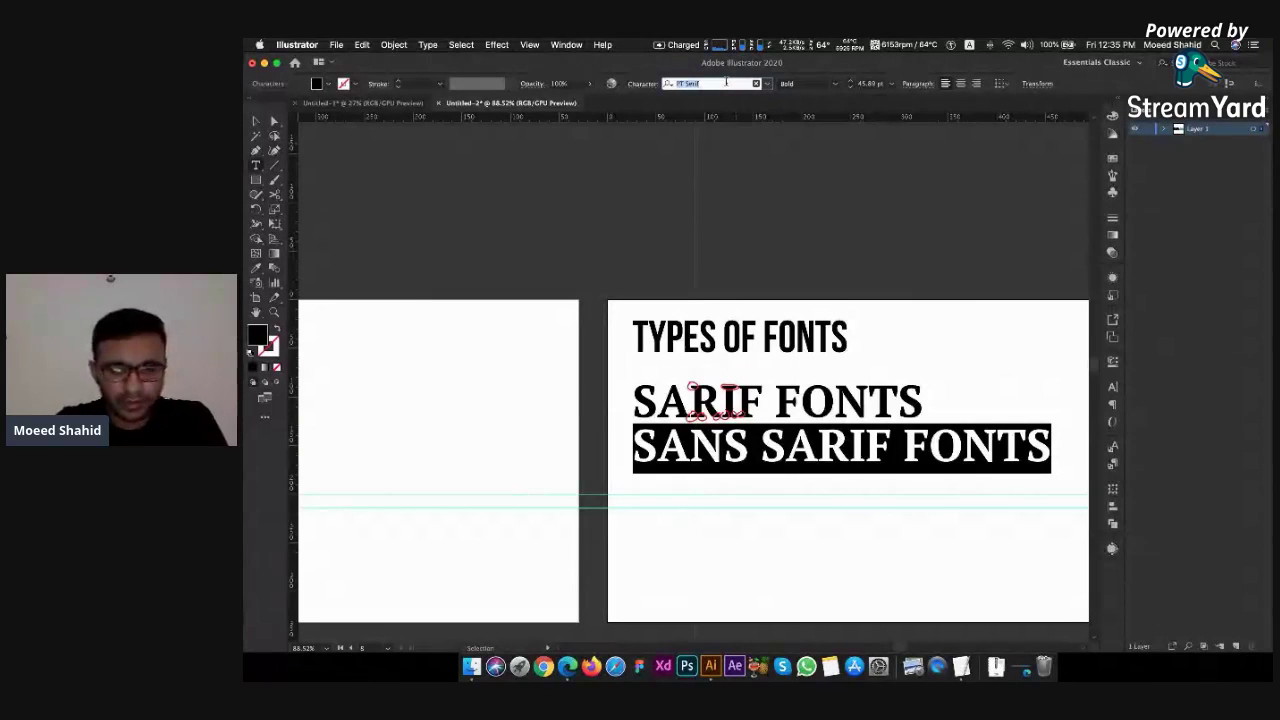
pyautogui.write('Monts')
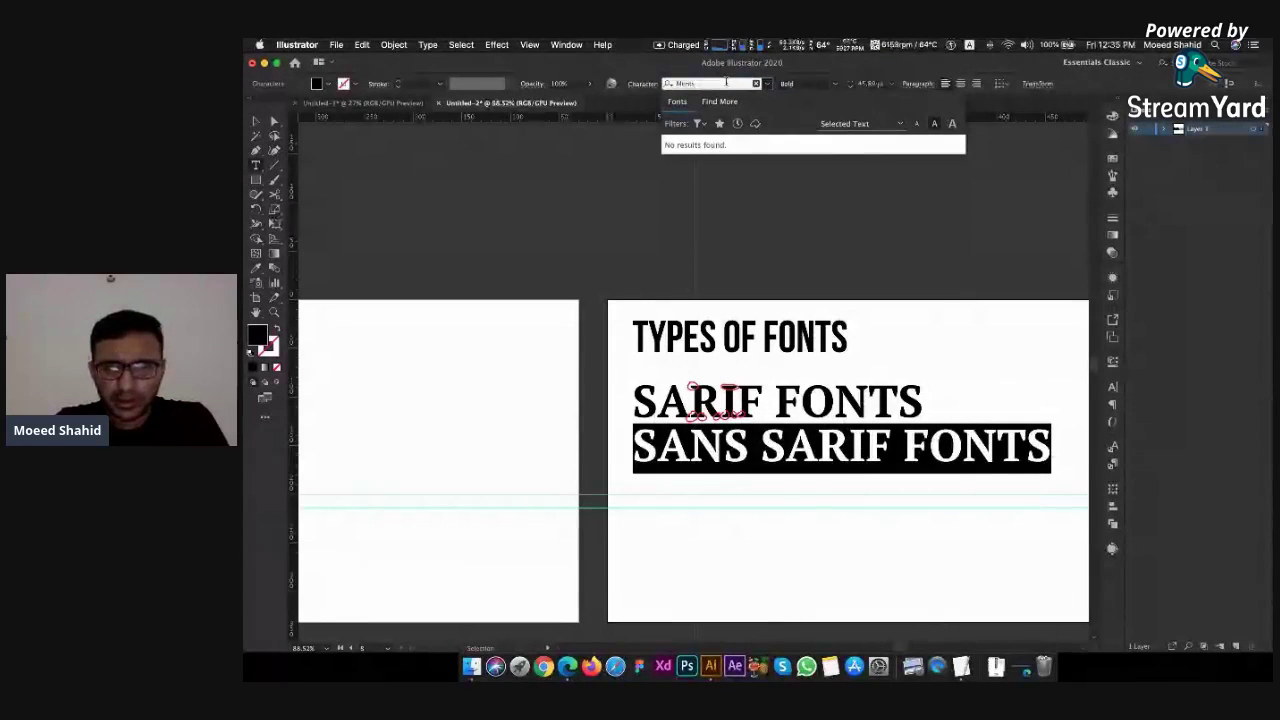
pyautogui.press('BackSpace')
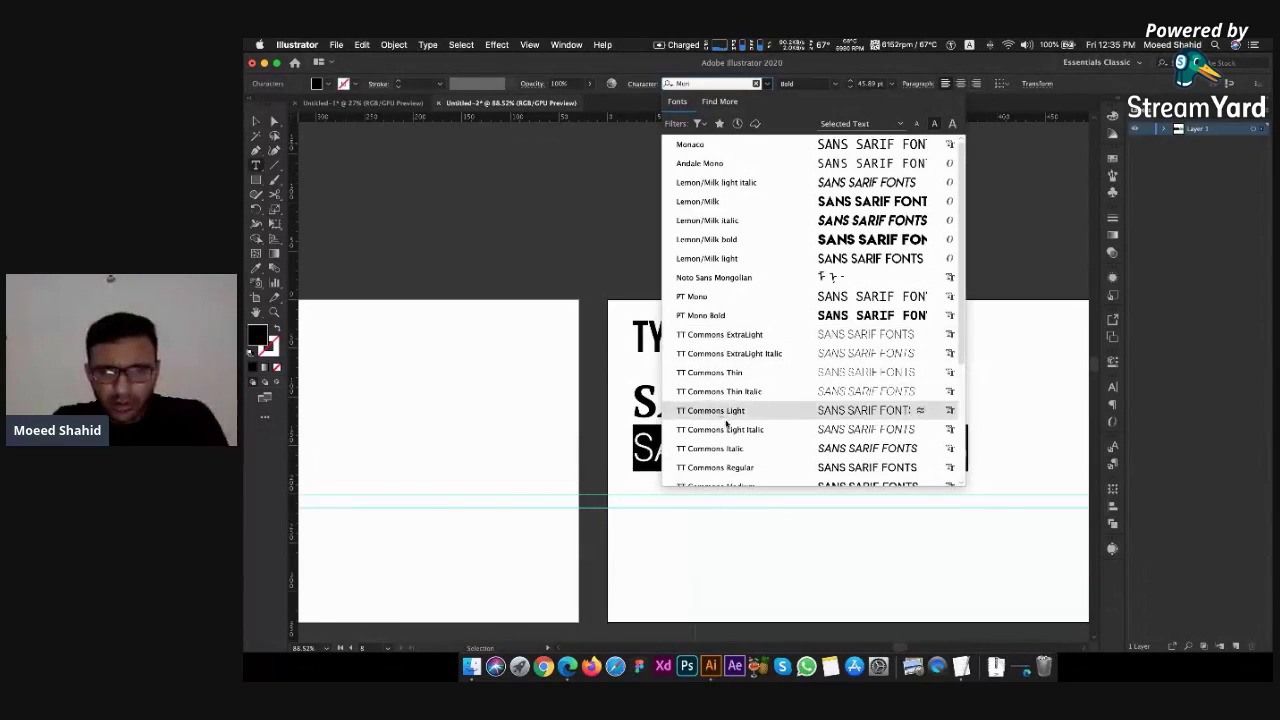
pyautogui.scroll(-3, 735, 472)
pyautogui.scroll(-1, 735, 472)
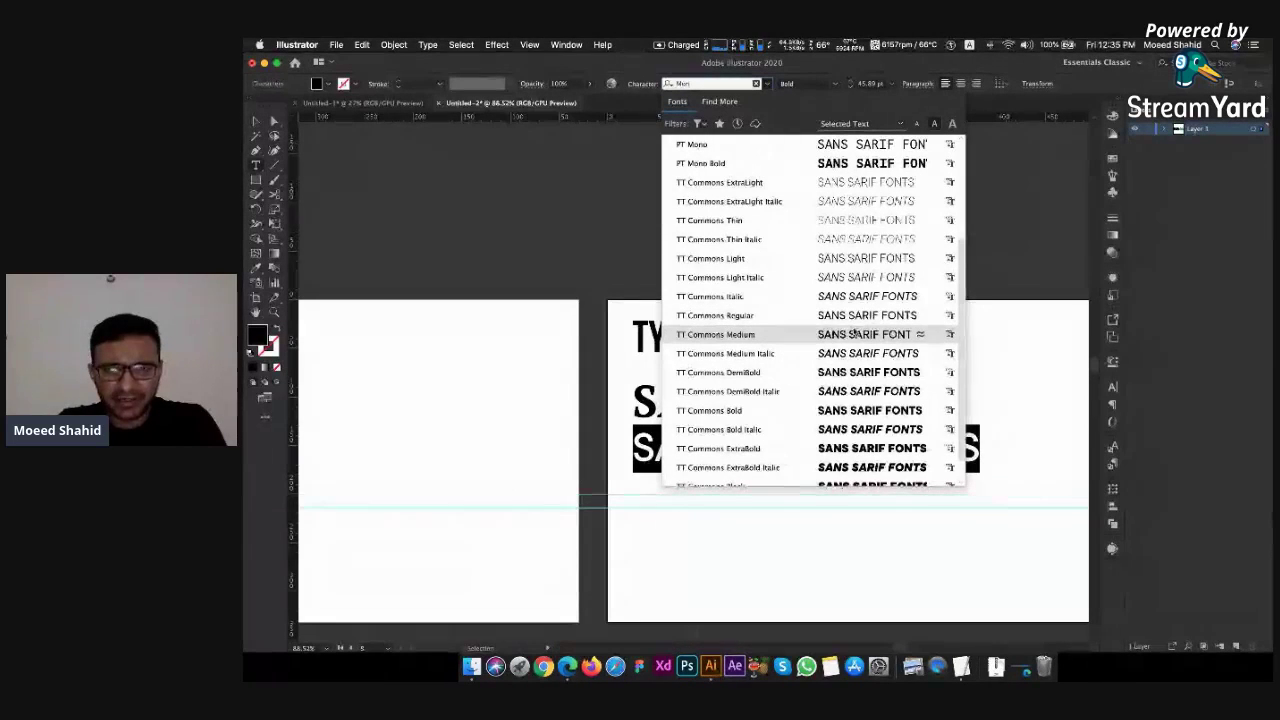
pyautogui.click(736, 338)
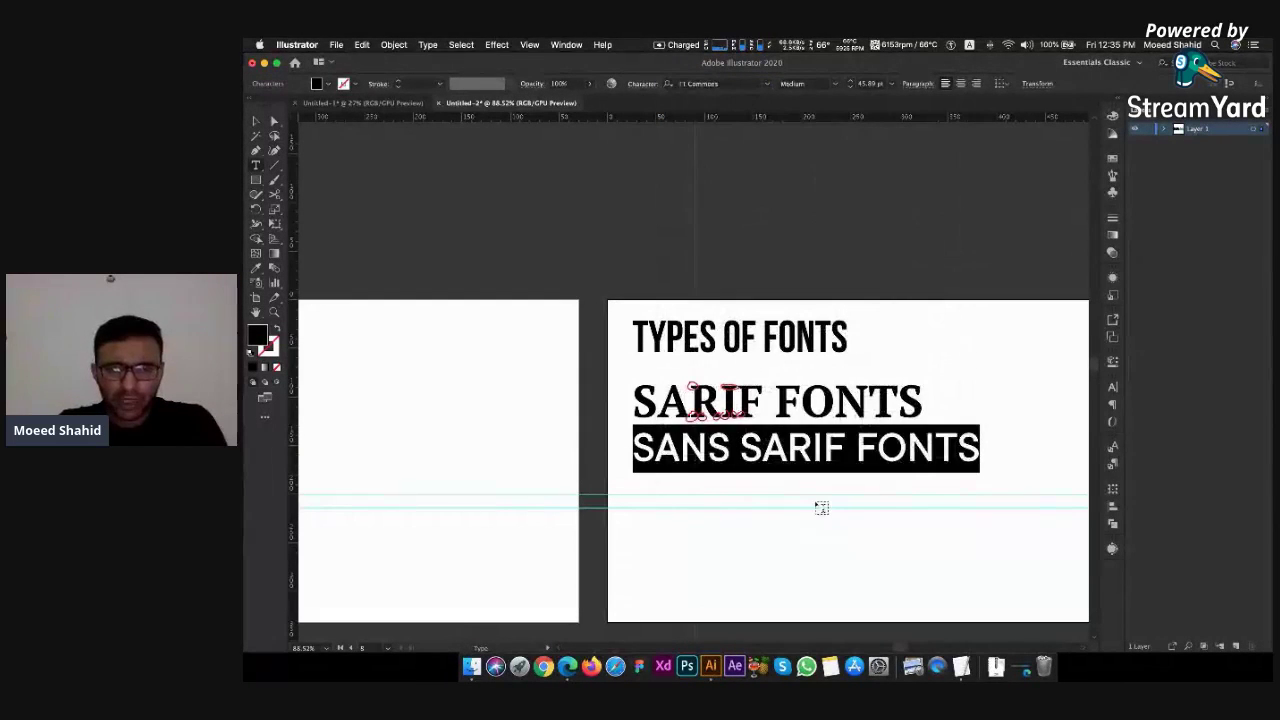
# Compare the letter endings of the SARIF and SANS SARIF lines up close and recheck the serif definition in Microsoft Edge
pyautogui.press('super+shift+a')
pyautogui.scroll(3, 719, 462)
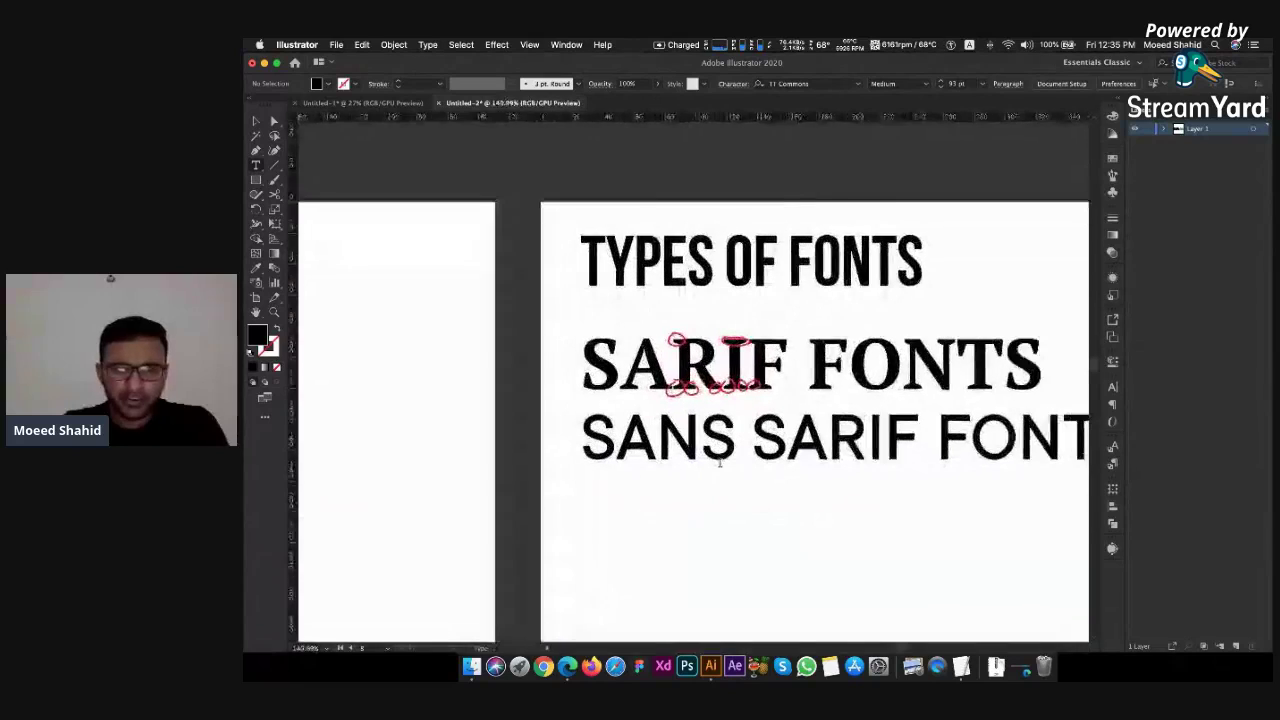
pyautogui.scroll(2, 719, 462)
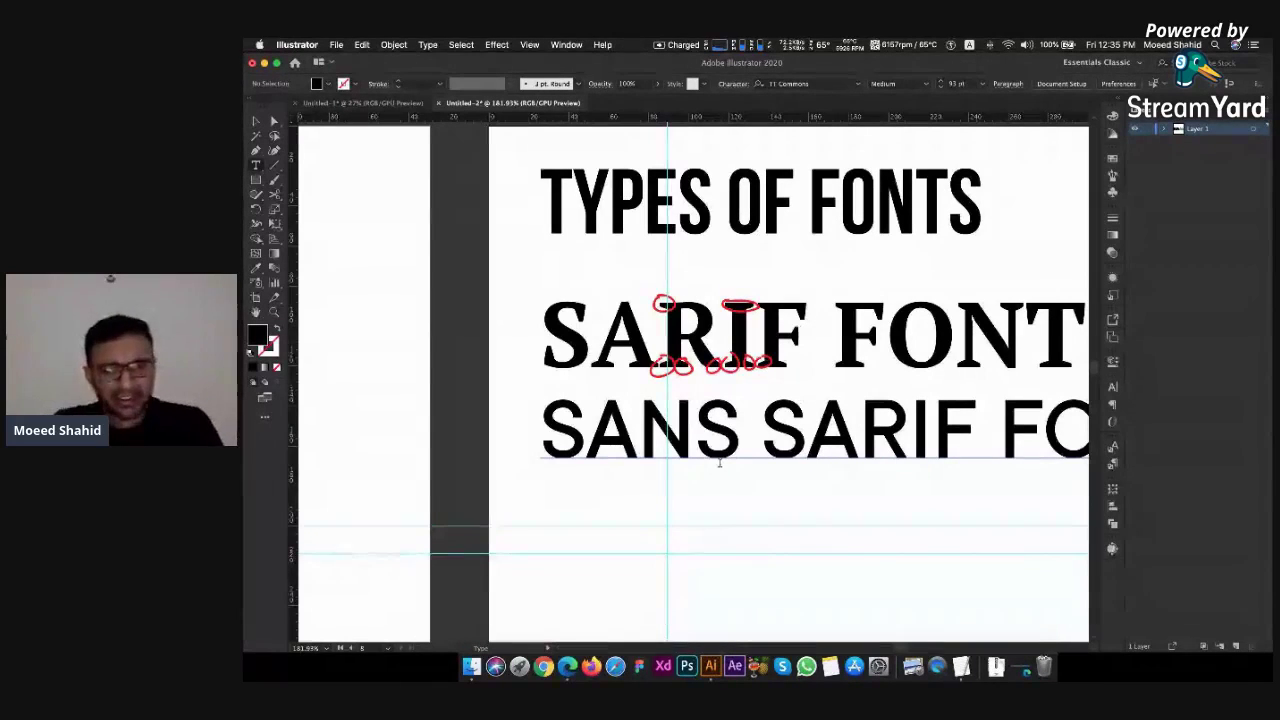
pyautogui.press('super+Tab')
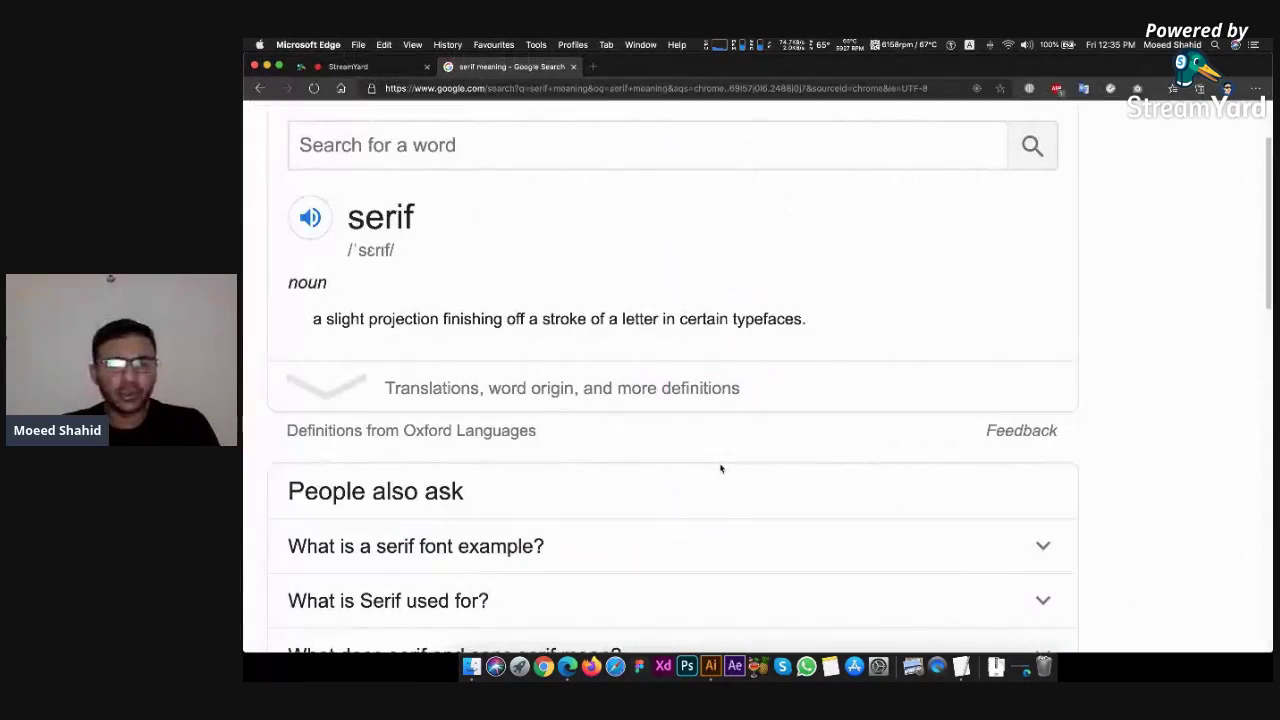
pyautogui.press('super+Tab')
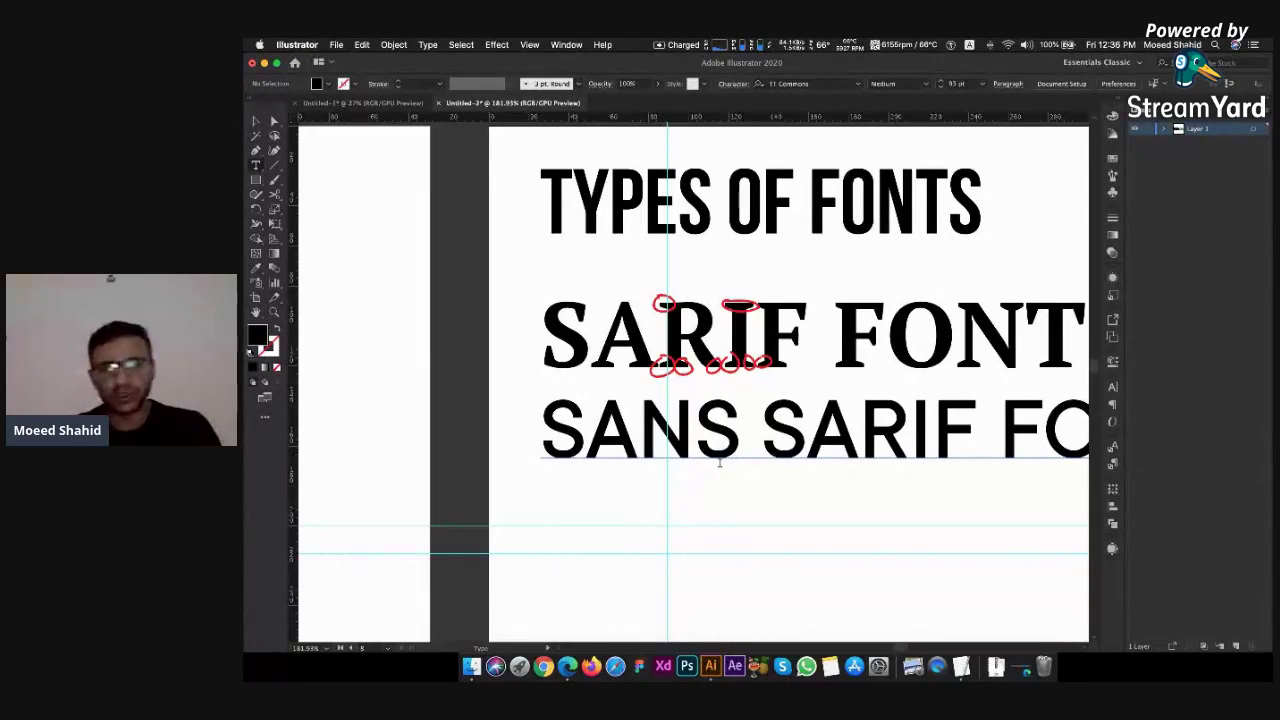
pyautogui.hscroll(3, 719, 462)
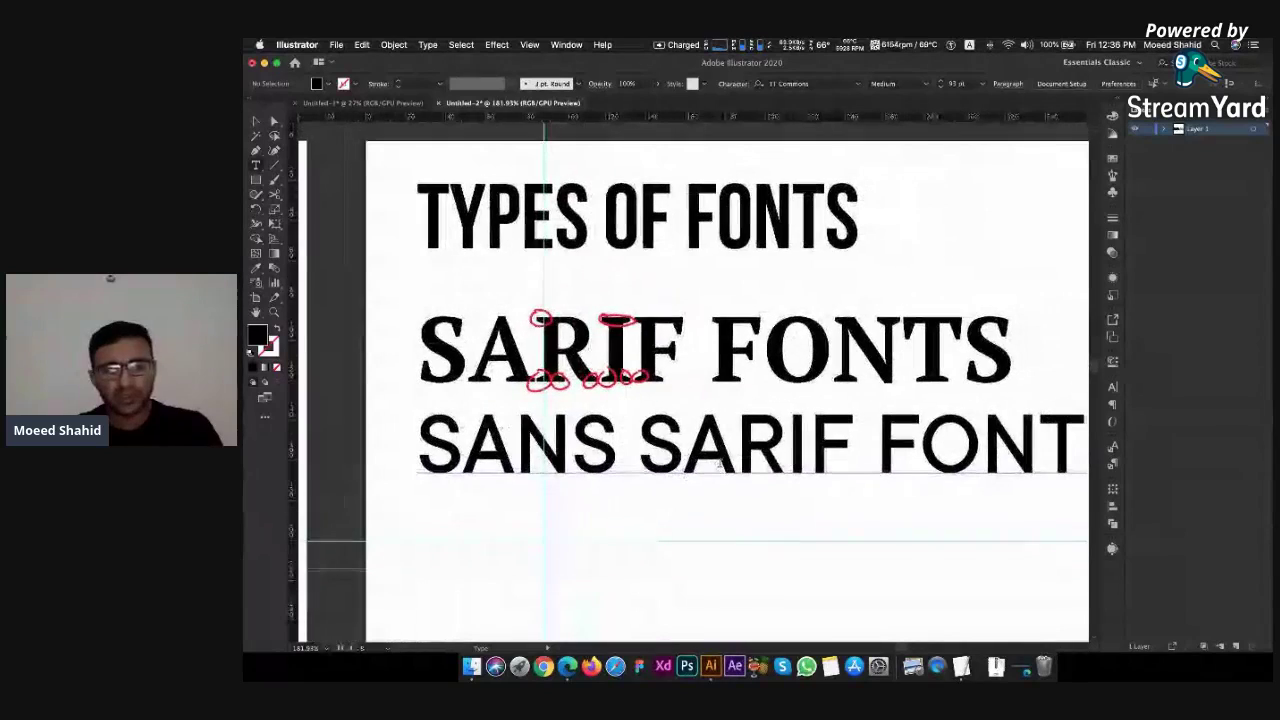
# Duplicate the SANS SARIF FONTS line directly below itself
pyautogui.press('v')
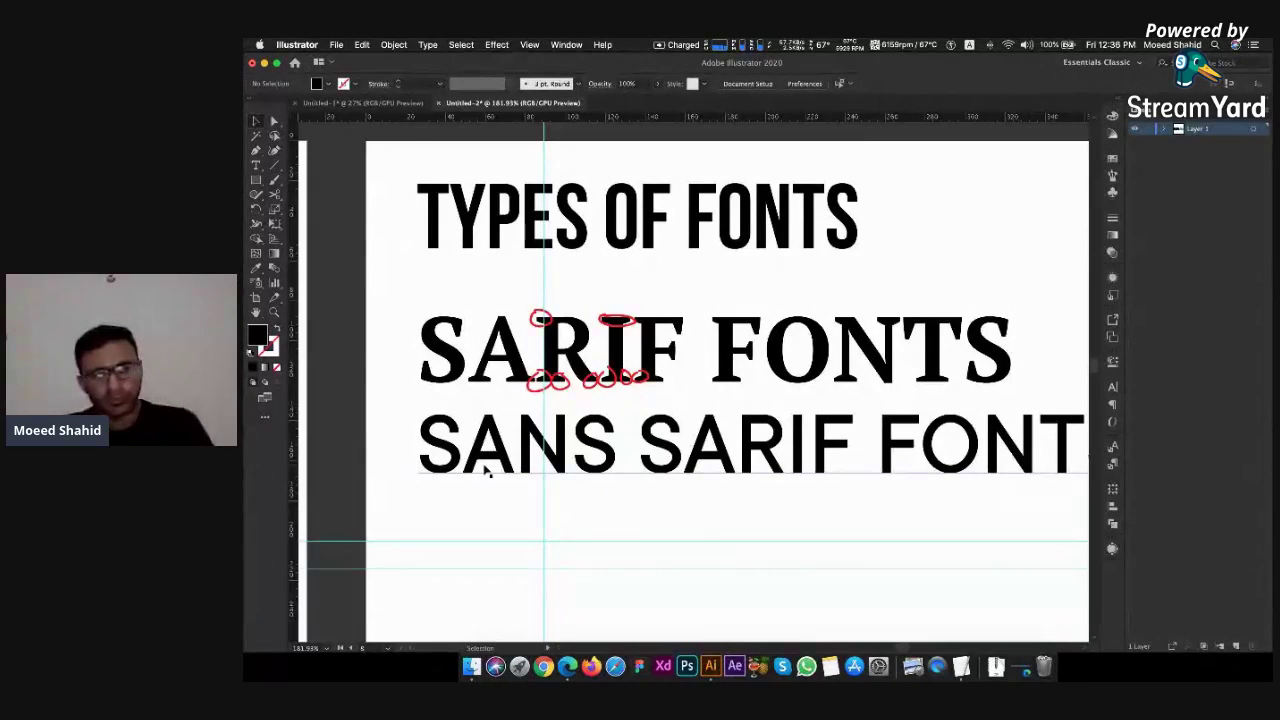
pyautogui.scroll(-5, 488, 473)
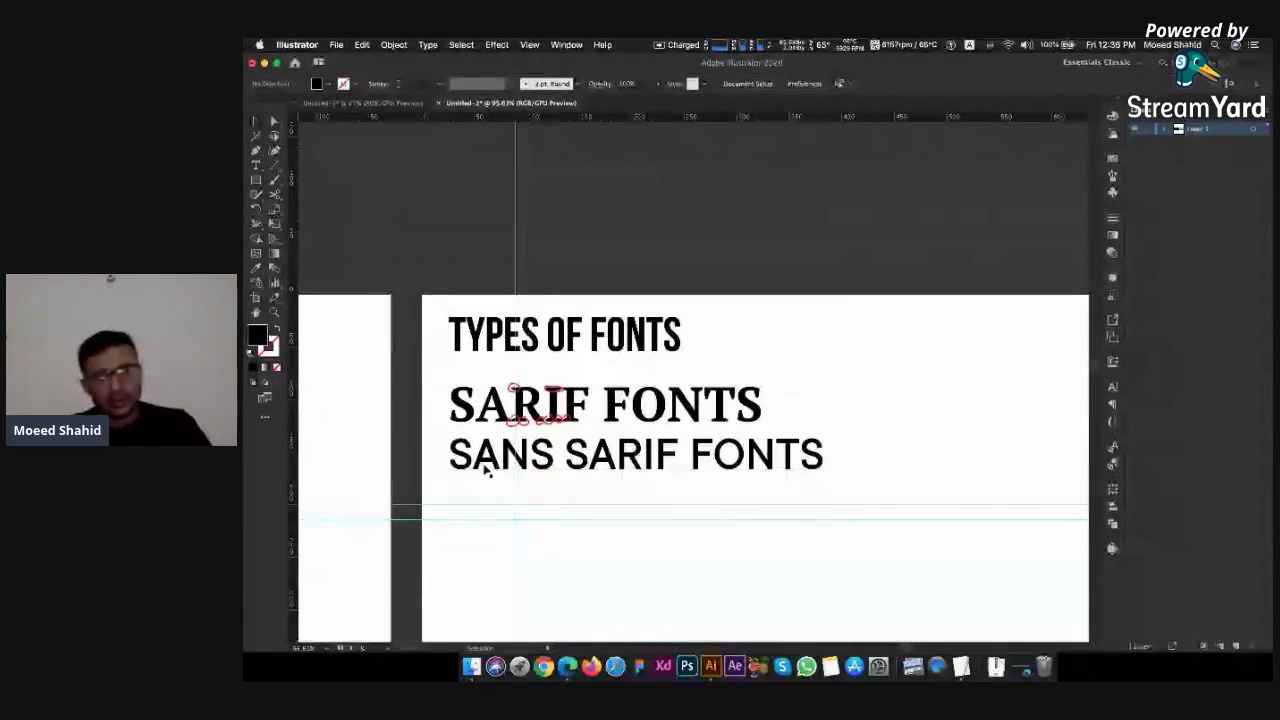
pyautogui.click(540, 460)
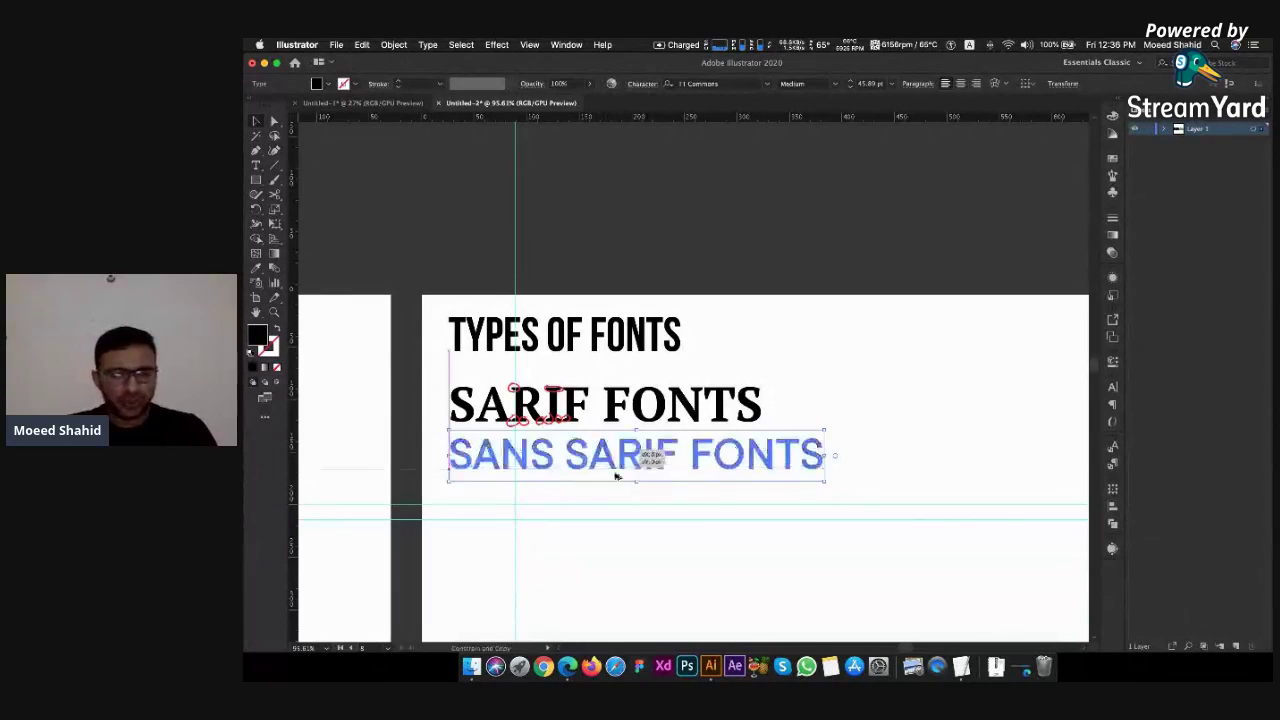
pyautogui.moveTo(616, 477); pyautogui.dragTo(616, 527)
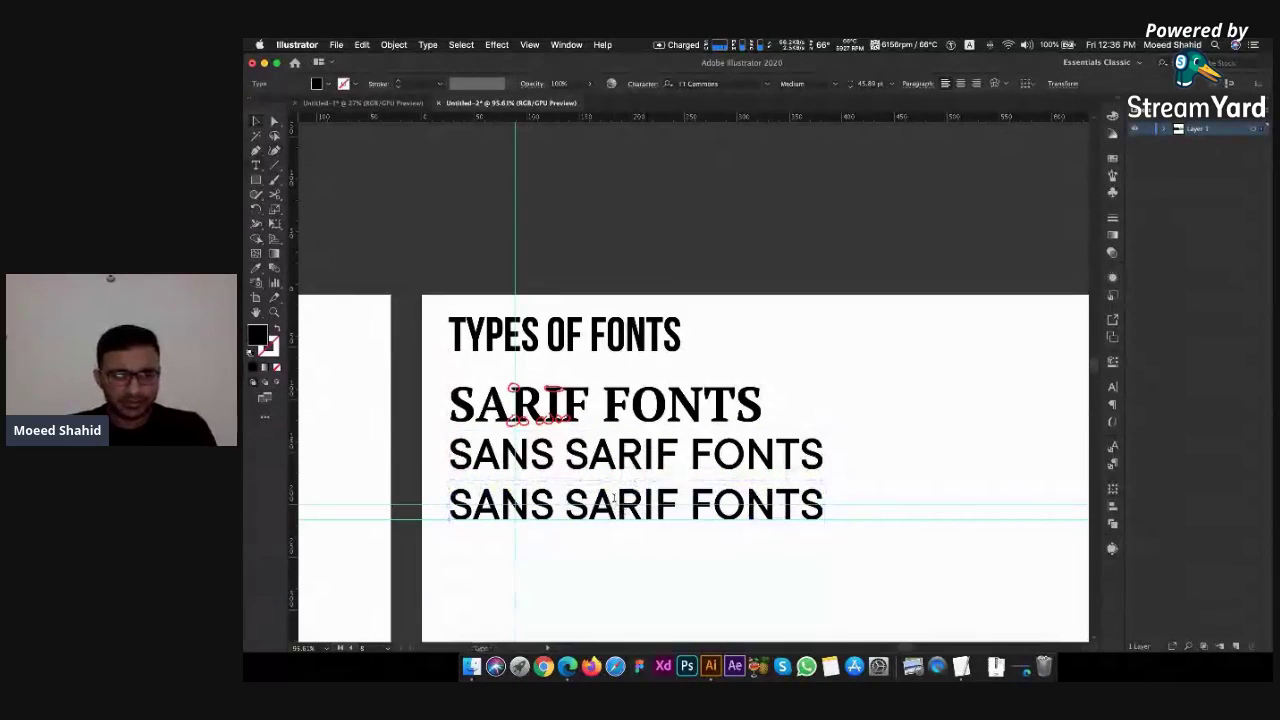
# Replace the text of the lowest line with "DECORATIVE"
pyautogui.tripleClick(614, 497)
pyautogui.write('DEC')
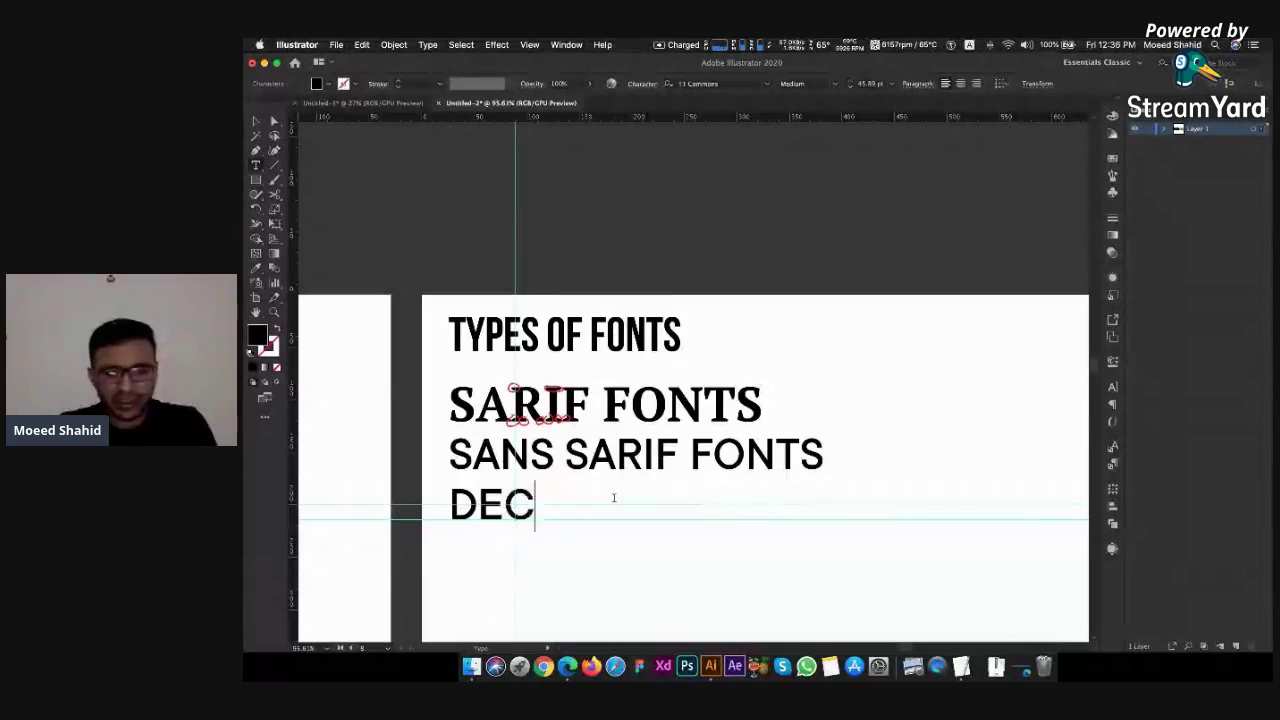
pyautogui.write('ORATIV')
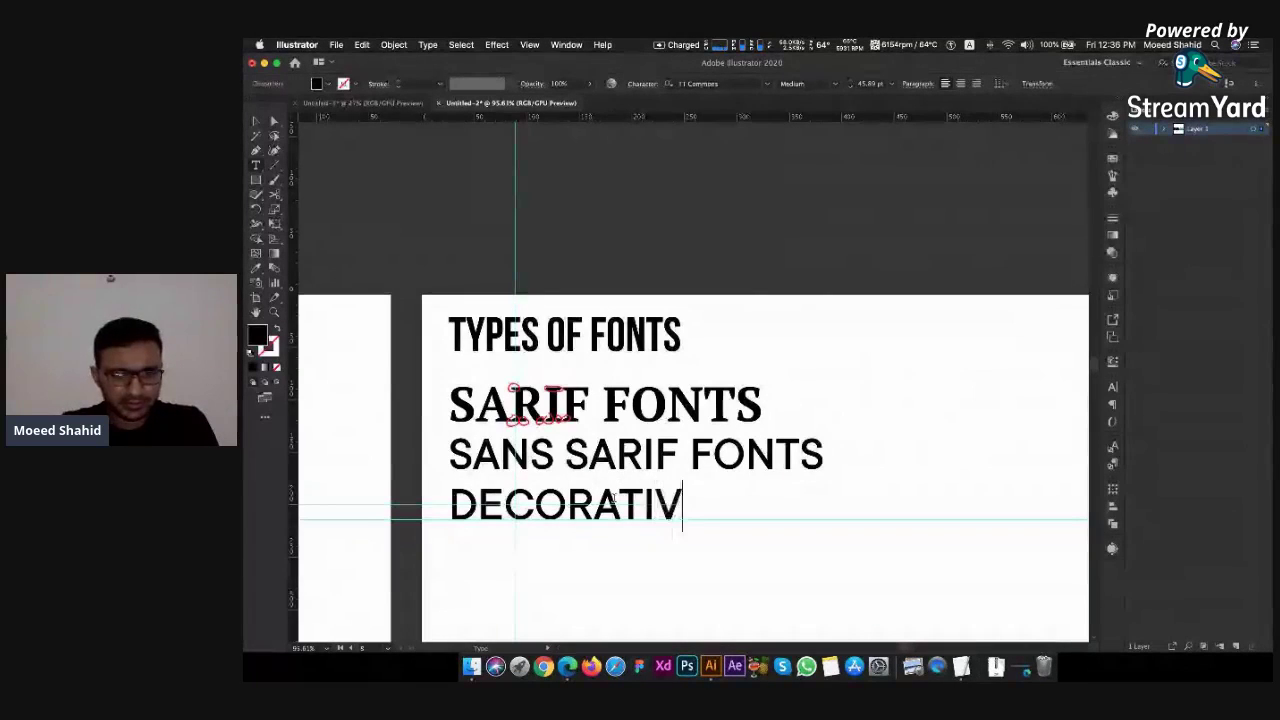
pyautogui.write('E')
pyautogui.press('Escape')
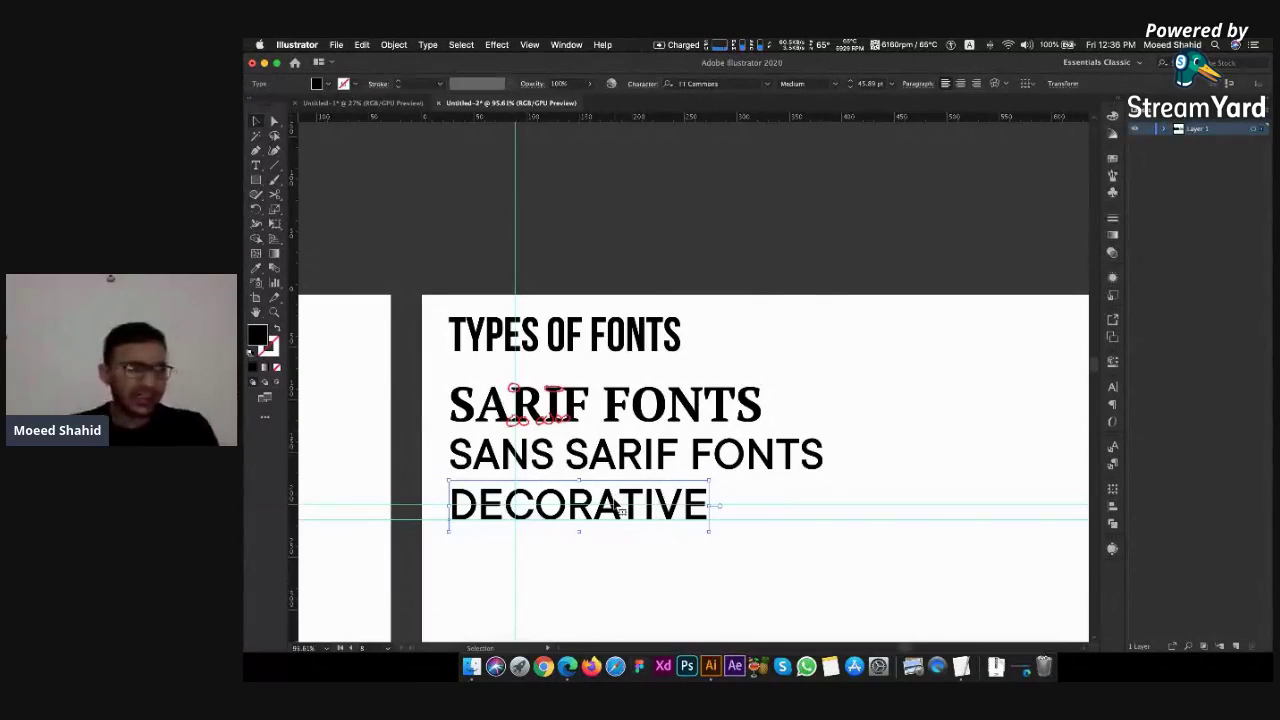
# Set the DECORATIVE line's font to DeathRattle BB and deselect it
pyautogui.click(769, 86)
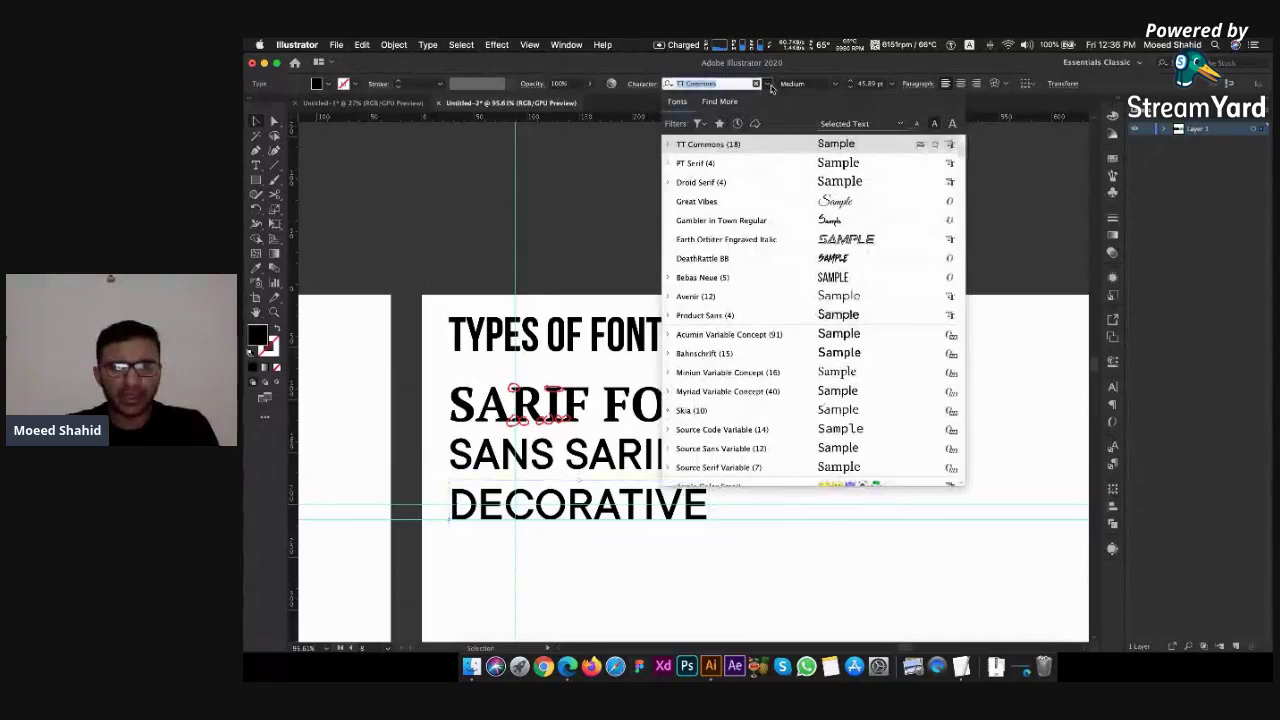
pyautogui.click(720, 258)
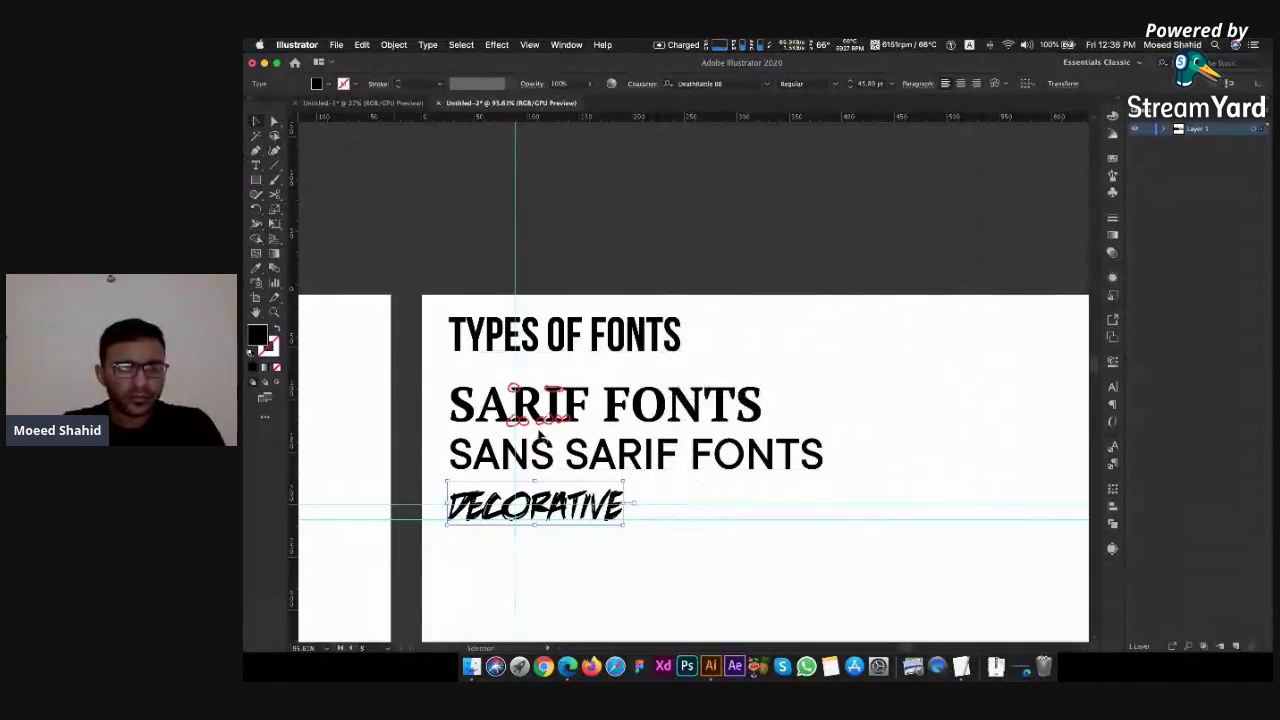
pyautogui.click(677, 514)
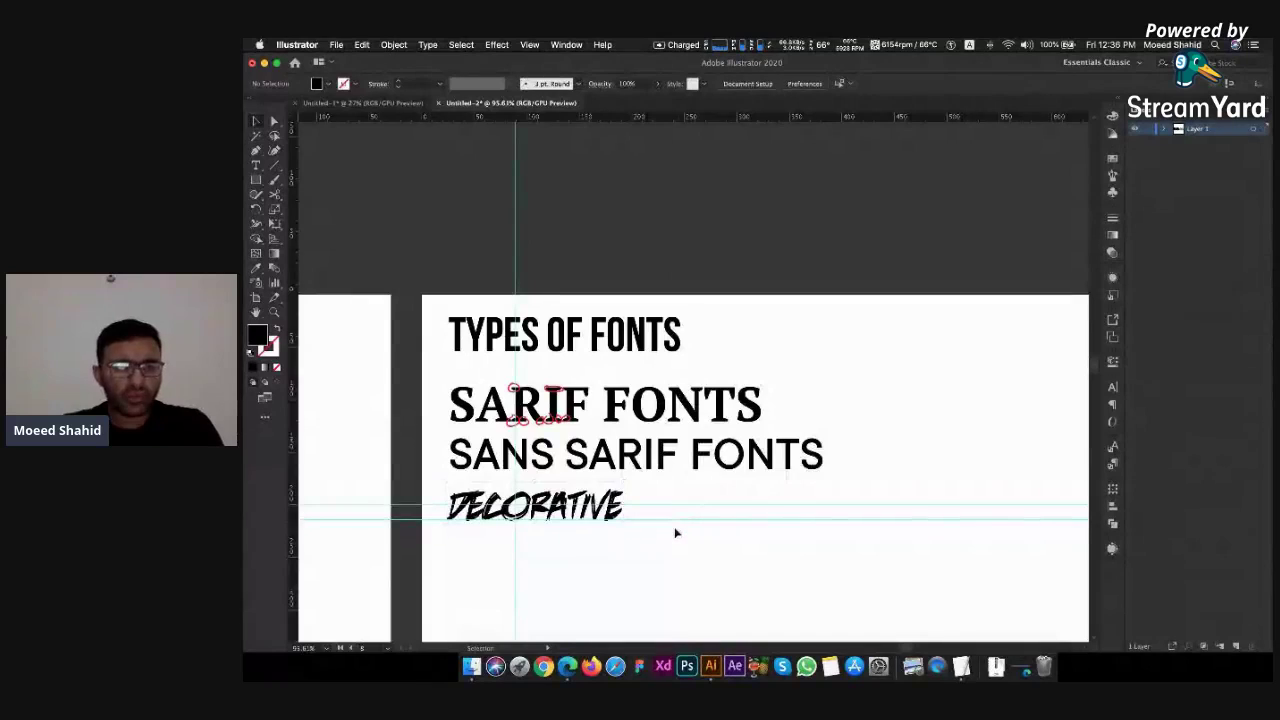
pyautogui.scroll(5, 677, 514)
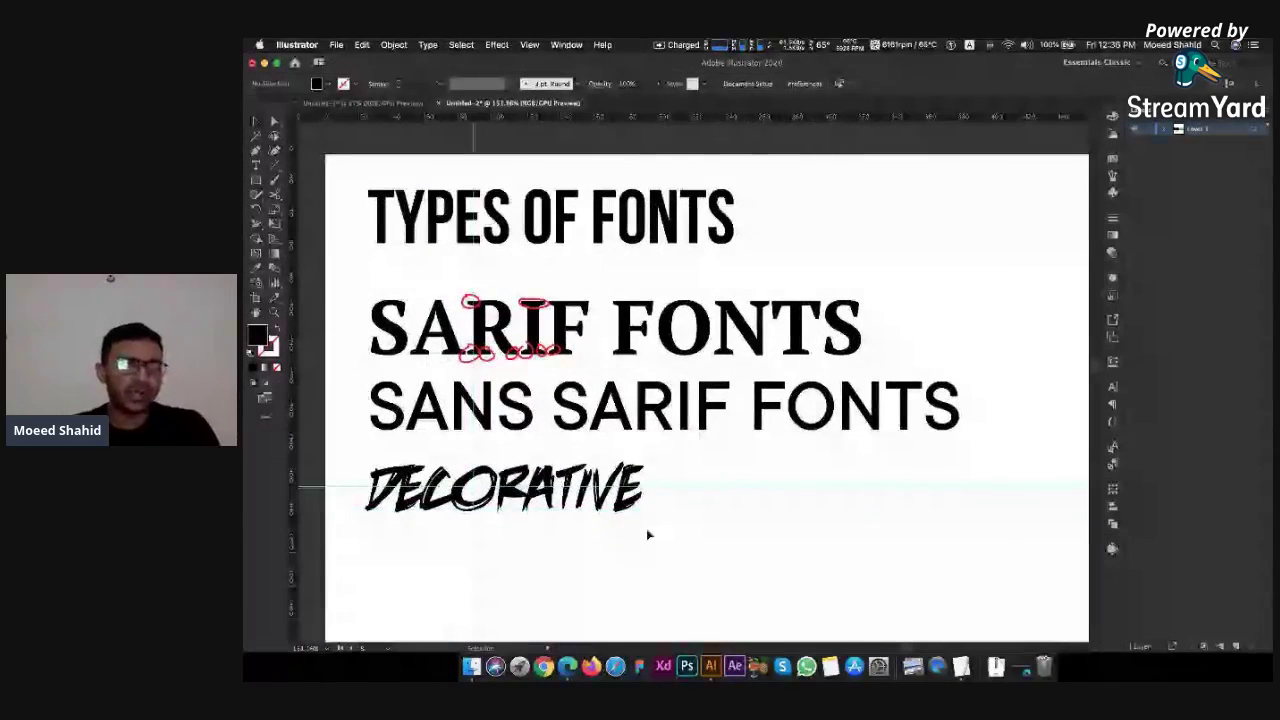
pyautogui.scroll(-2, 646, 535)
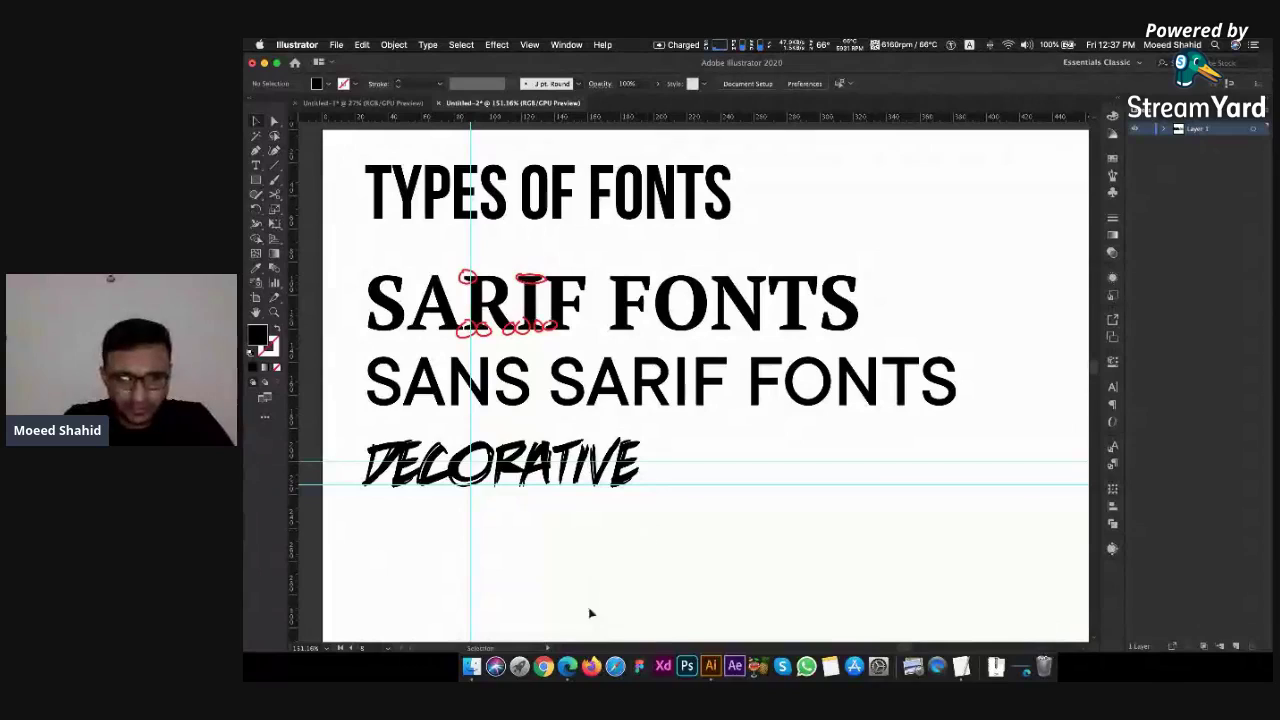
# Switch to Microsoft Edge and search Google Images for "decorative fonts" in a new tab
pyautogui.click(568, 670)
pyautogui.press('super+t')
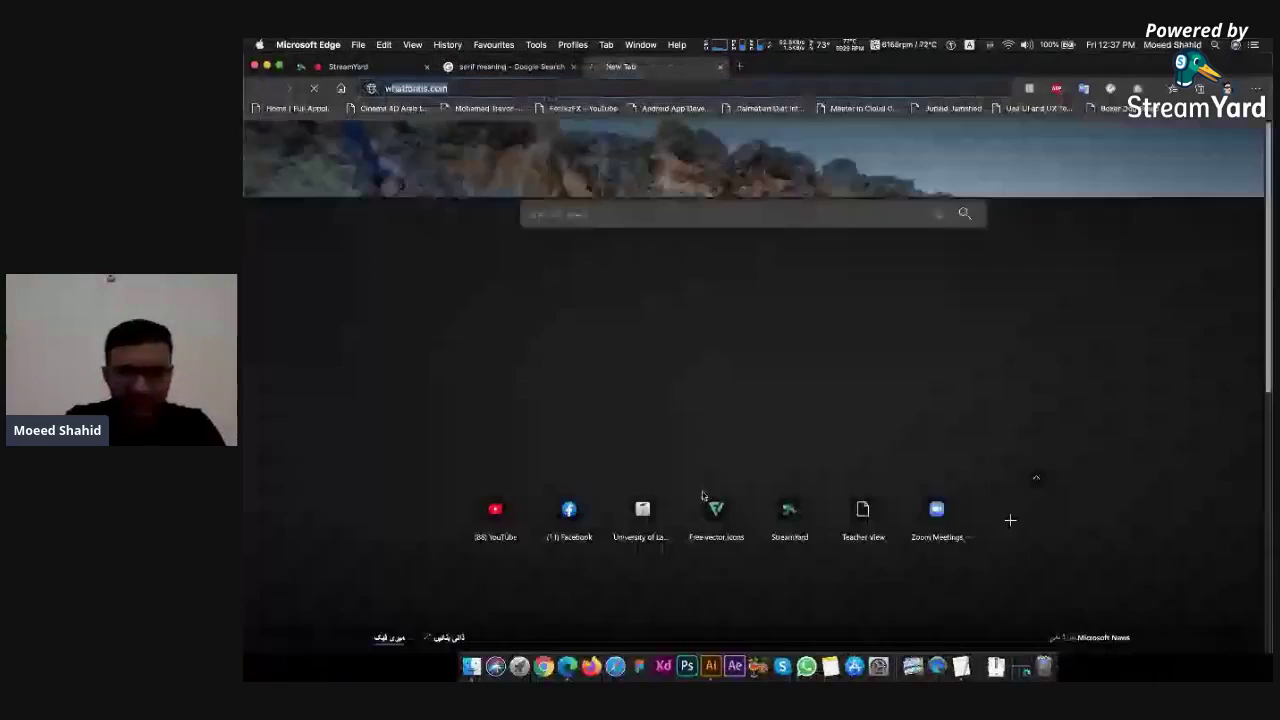
pyautogui.write('wedding')
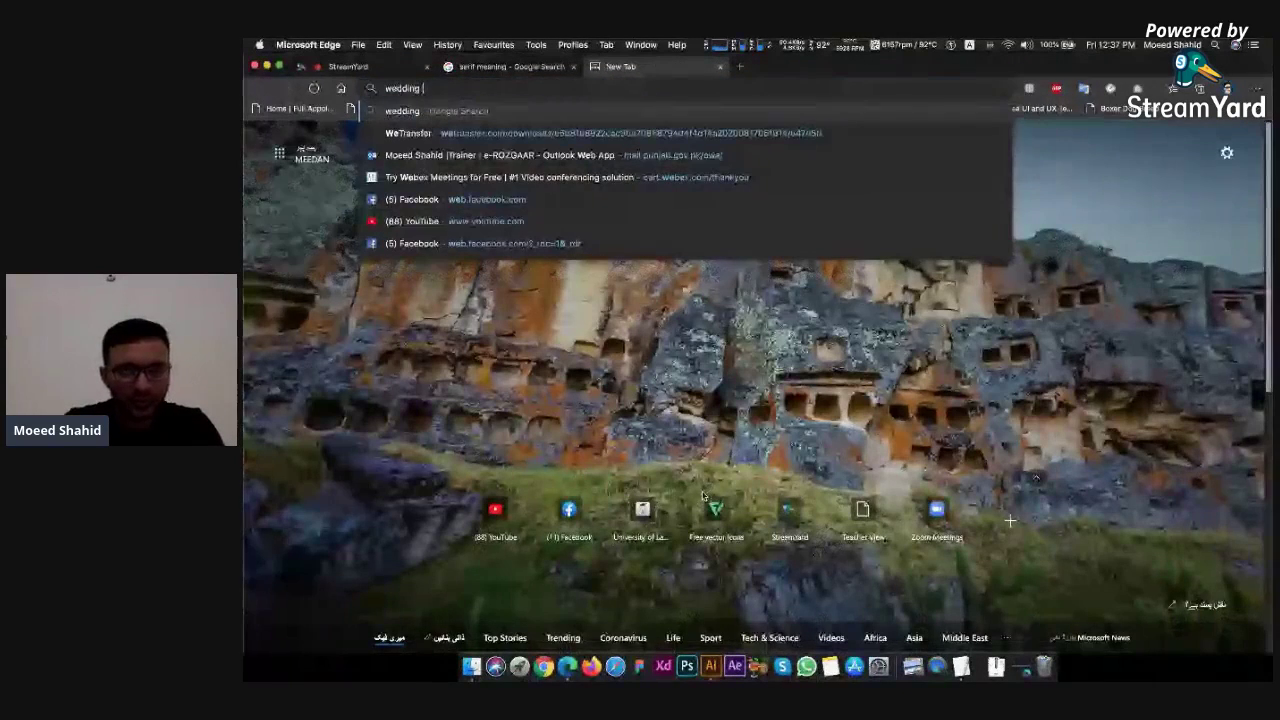
pyautogui.write('decorativ')
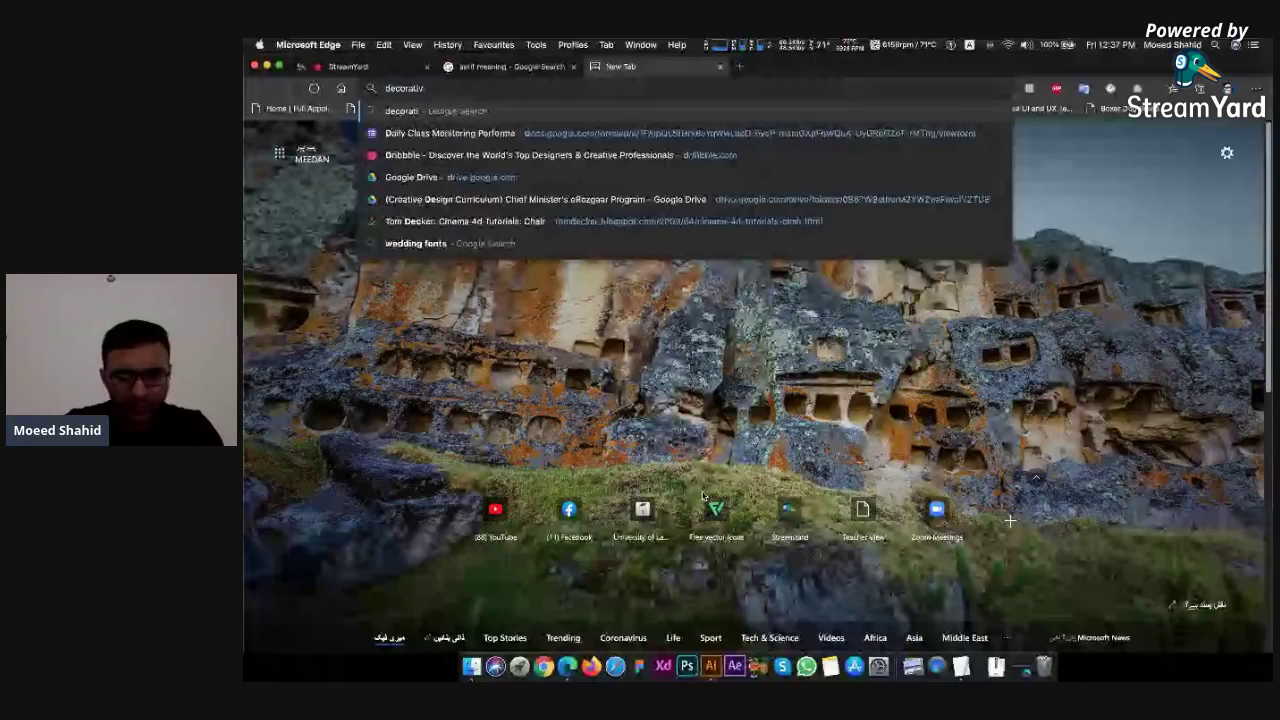
pyautogui.write('e fon')
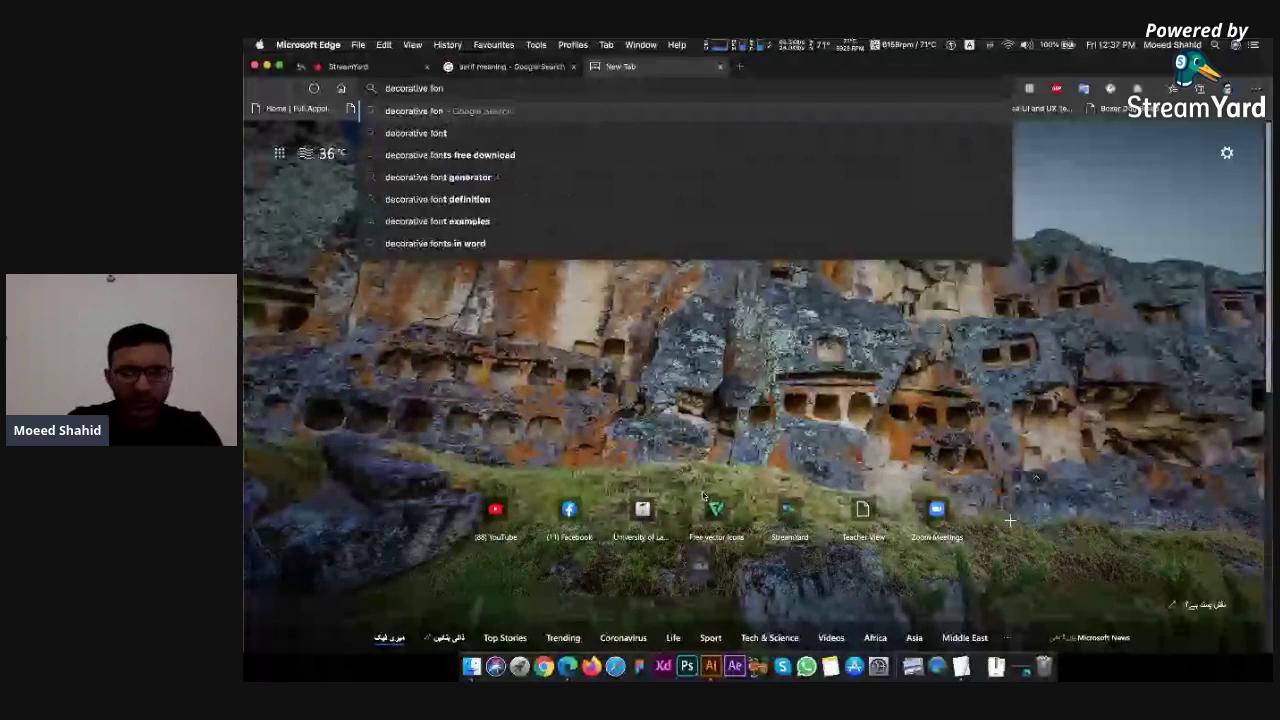
pyautogui.write('ts')
pyautogui.press('Return')
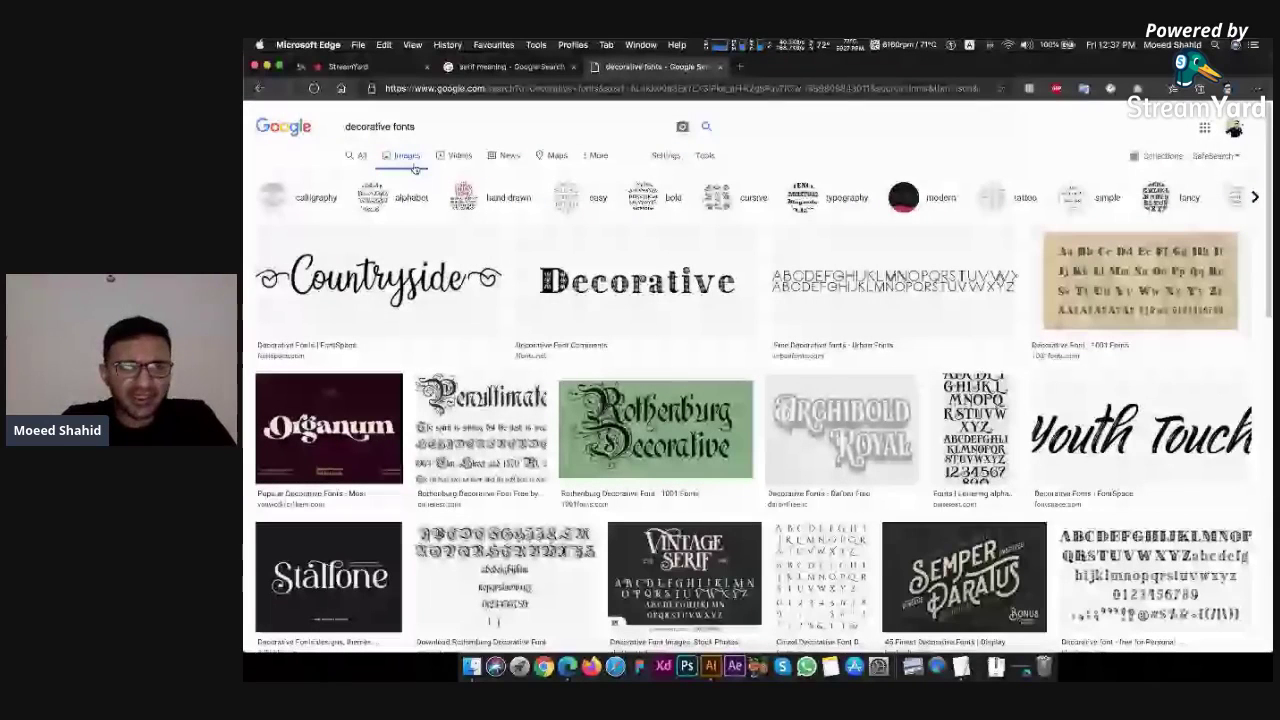
# Examine the Decorative and Urban Fonts samples up close and look over the surrounding image results
pyautogui.keyDown('ctrl'); pyautogui.scroll(5, 531, 313); pyautogui.keyUp('ctrl')
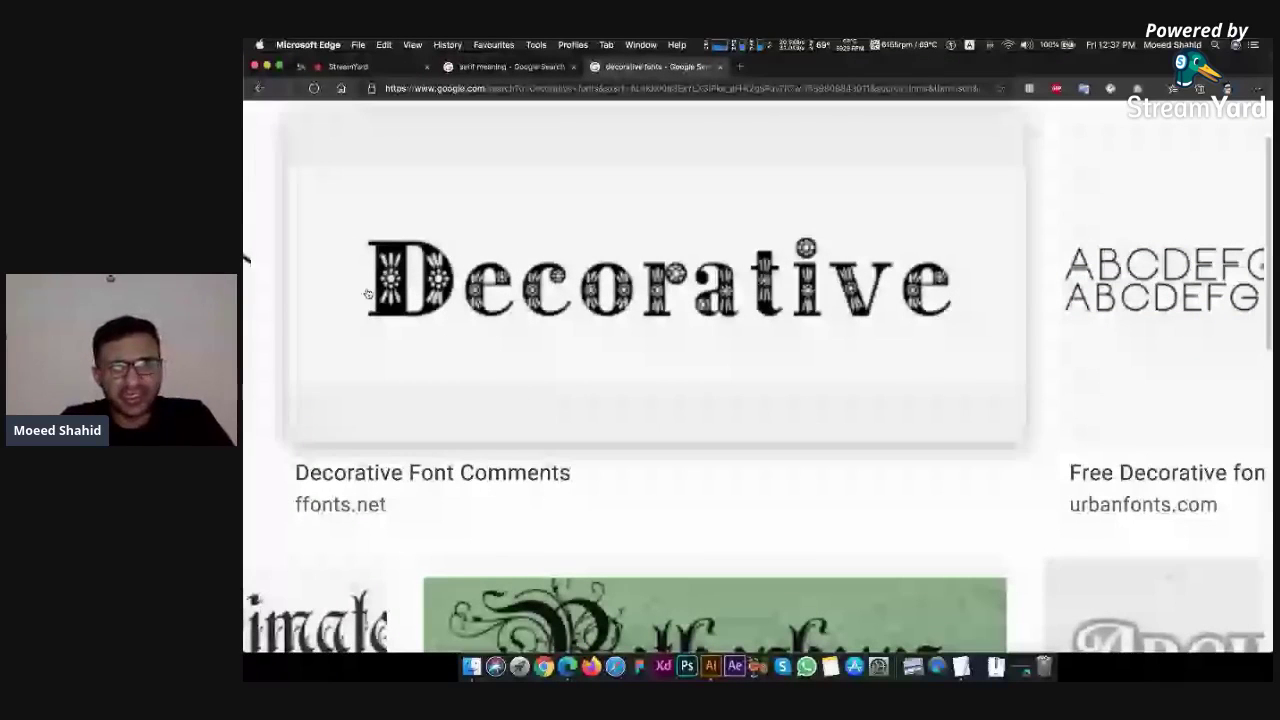
pyautogui.keyDown('ctrl'); pyautogui.scroll(-2, 641, 302); pyautogui.keyUp('ctrl')
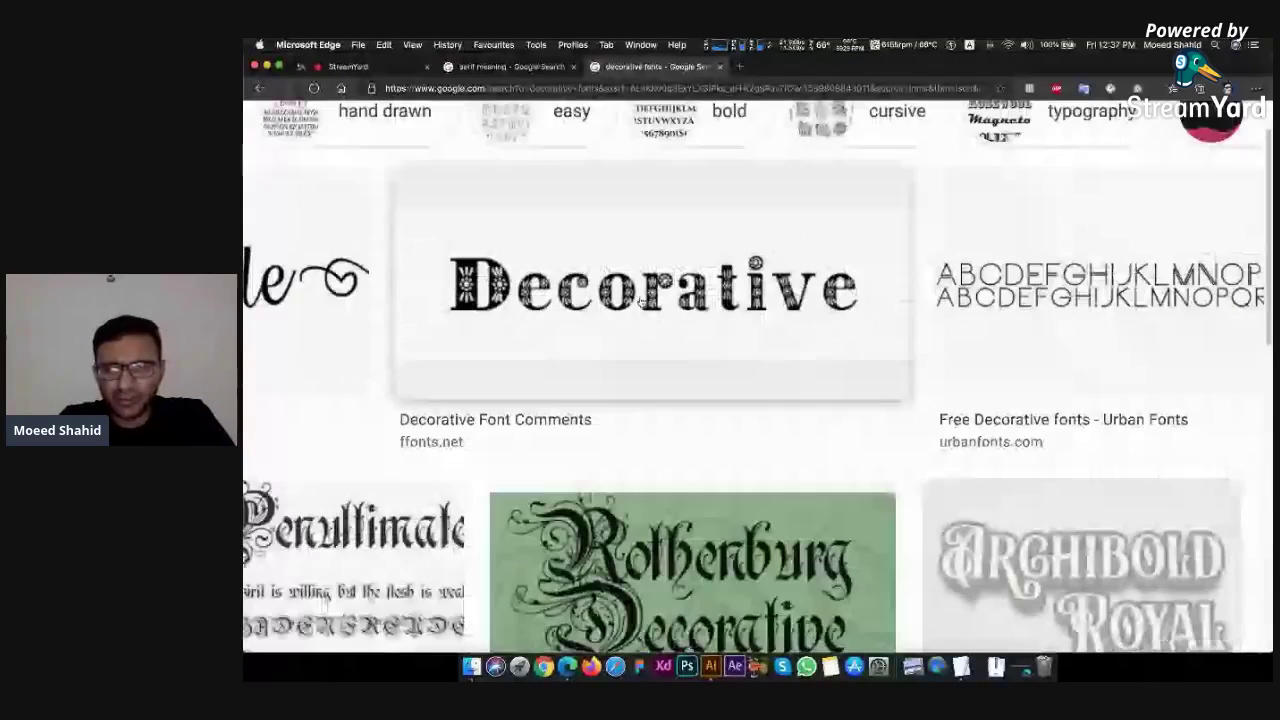
pyautogui.keyDown('ctrl'); pyautogui.scroll(-1, 641, 302); pyautogui.keyUp('ctrl')
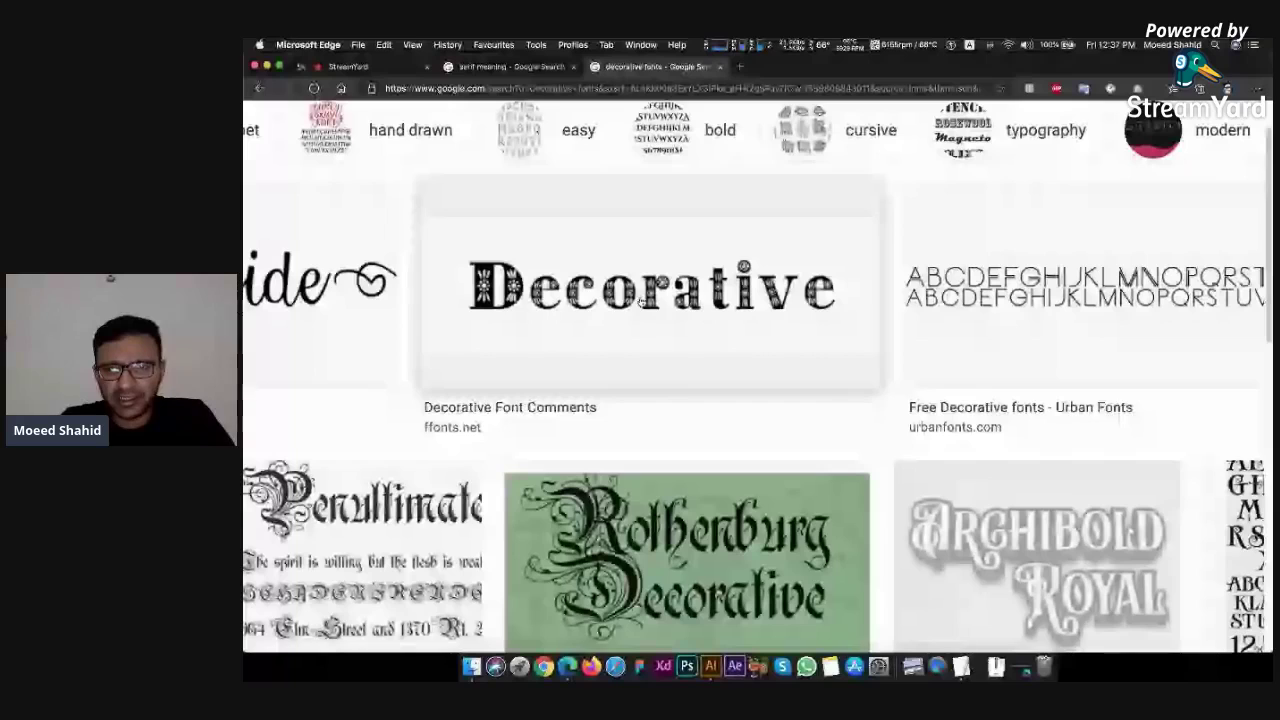
pyautogui.keyDown('ctrl'); pyautogui.scroll(2, 1091, 311); pyautogui.keyUp('ctrl')
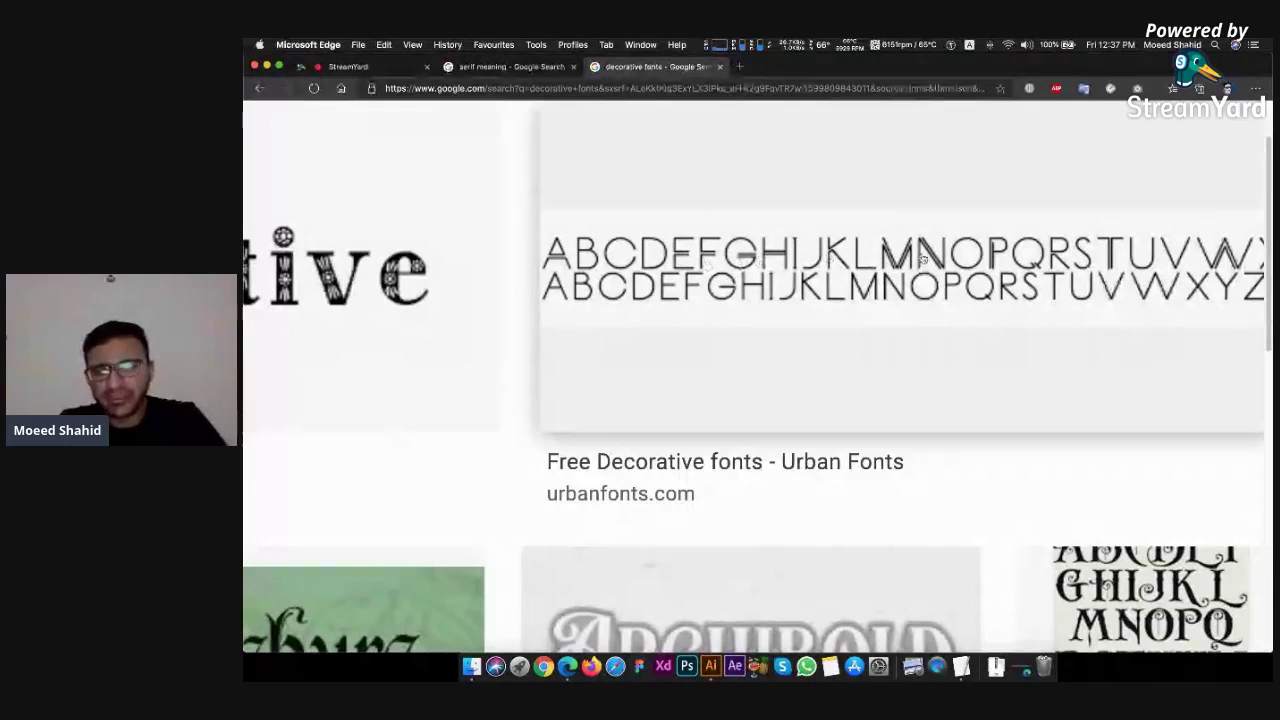
pyautogui.scroll(-3, 1030, 258)
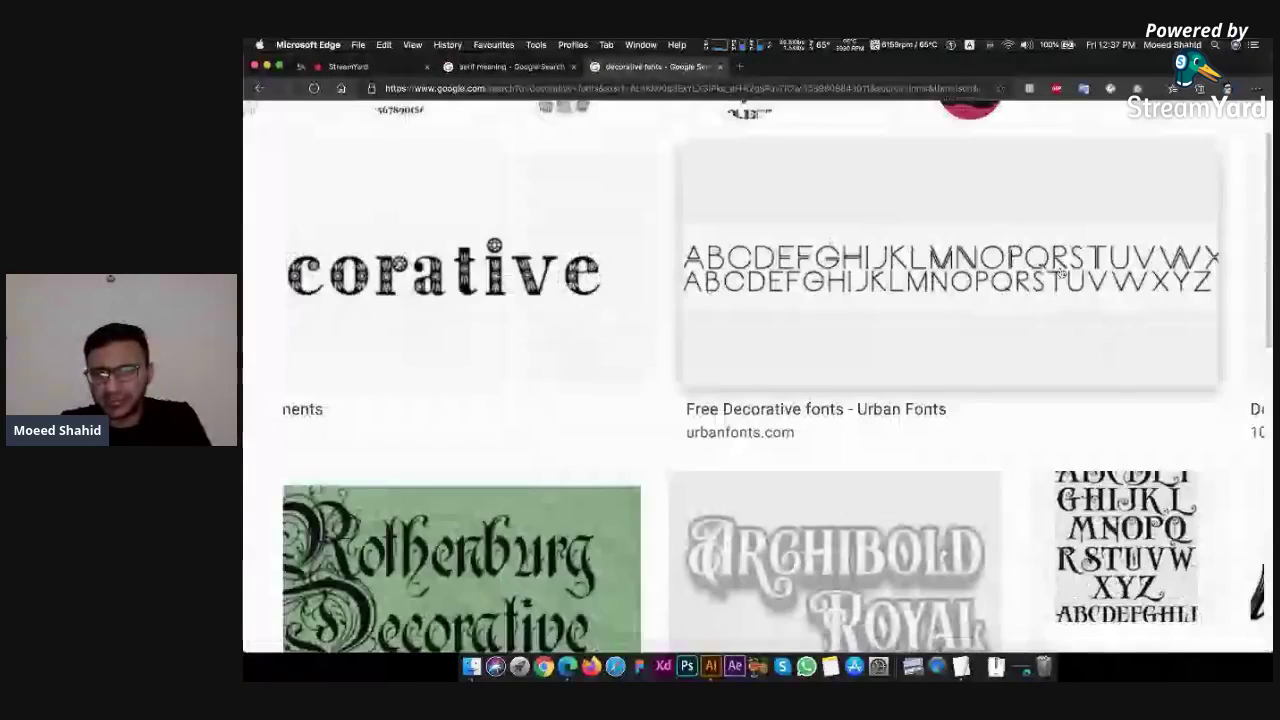
pyautogui.scroll(-3, 1062, 272)
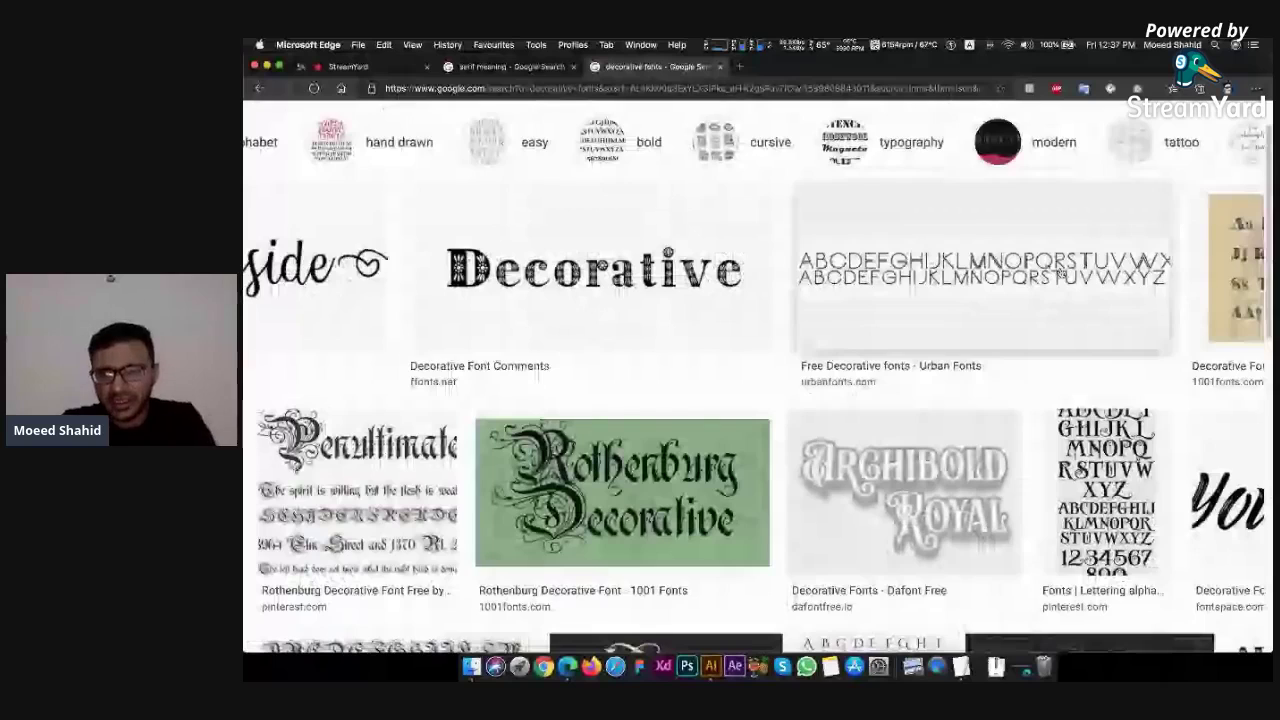
pyautogui.scroll(-2, 1063, 275)
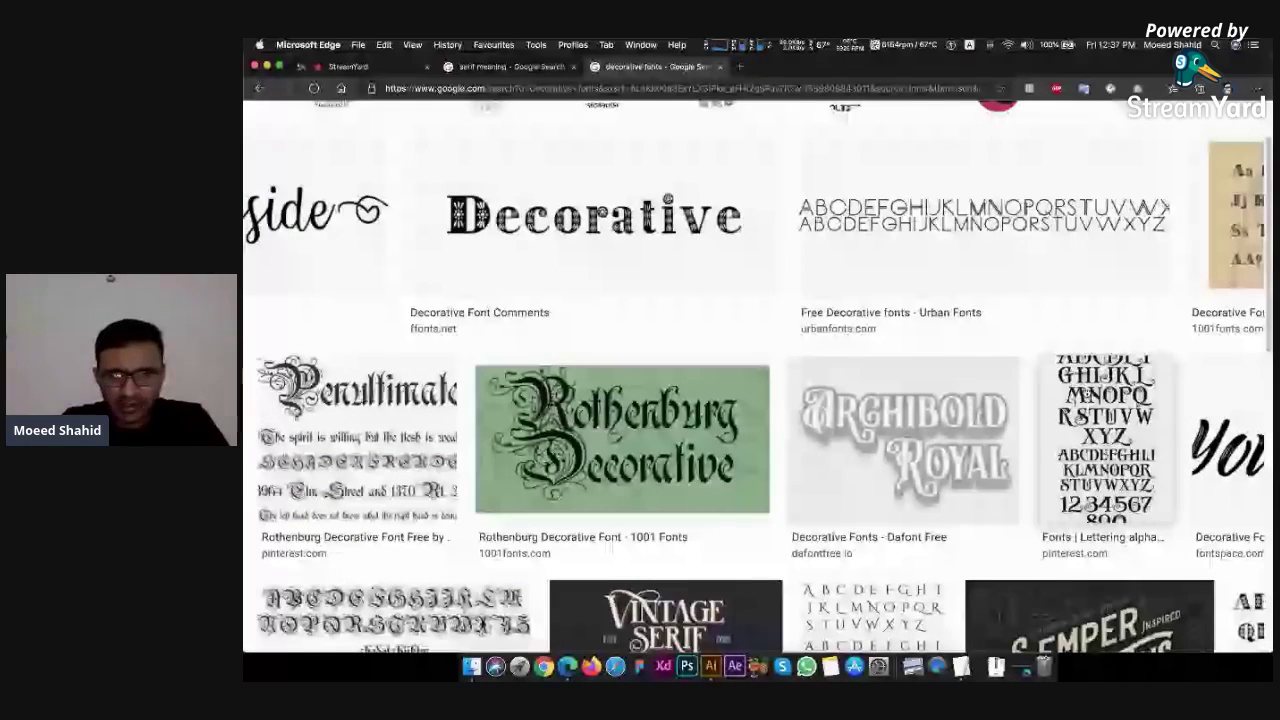
# Preview the Letterhead Fonts decorative alphabet and the Stallone font sample, examining their ornamental letterforms enlarged
pyautogui.click(1107, 437)
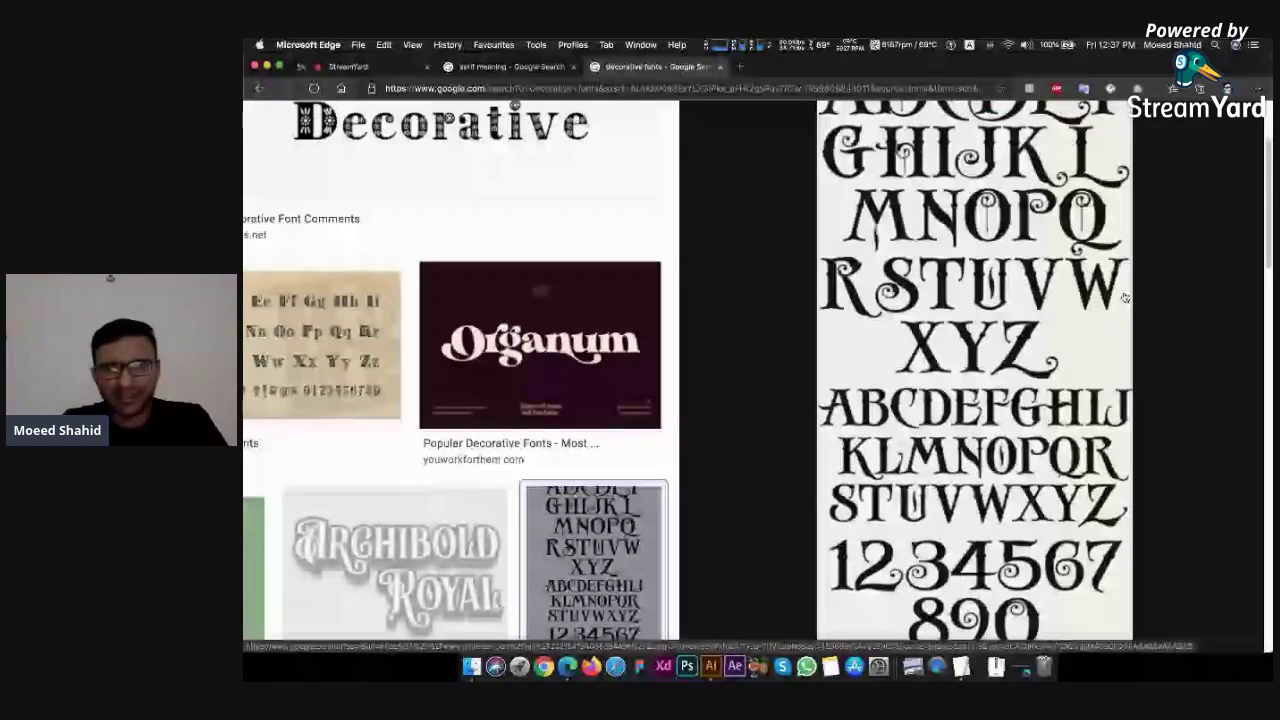
pyautogui.scroll(2, 1125, 298)
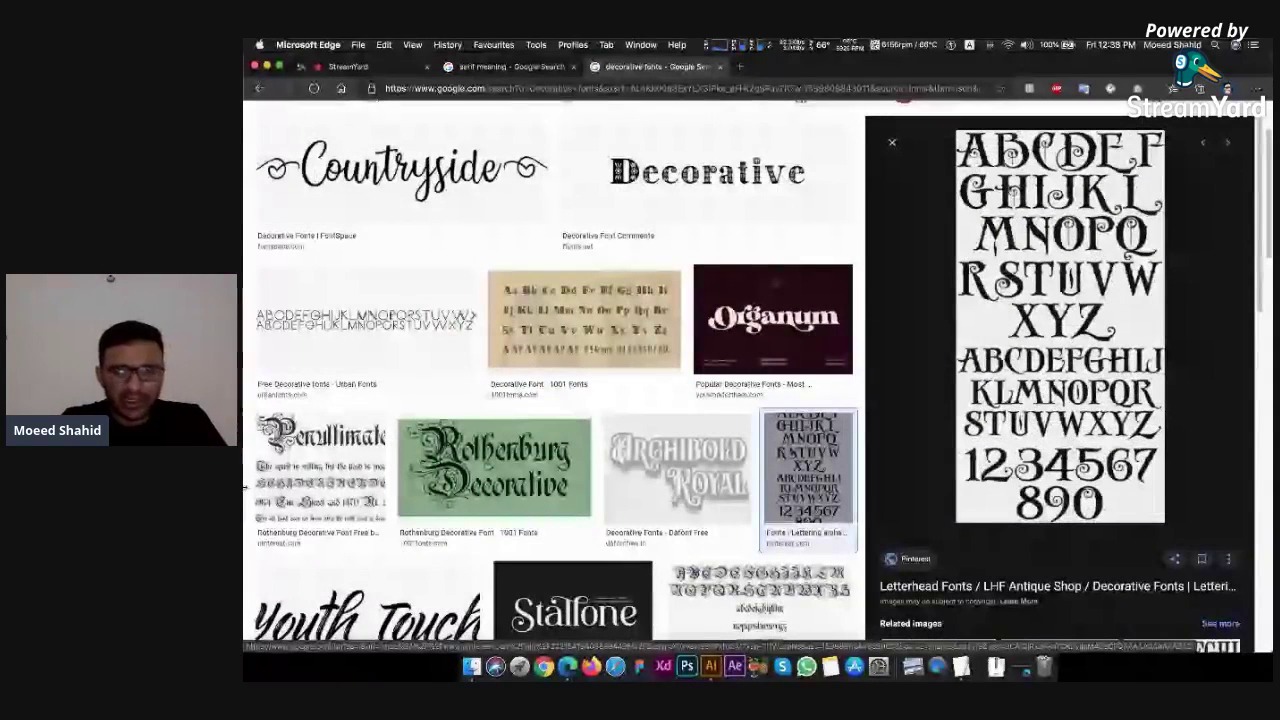
pyautogui.click(572, 605)
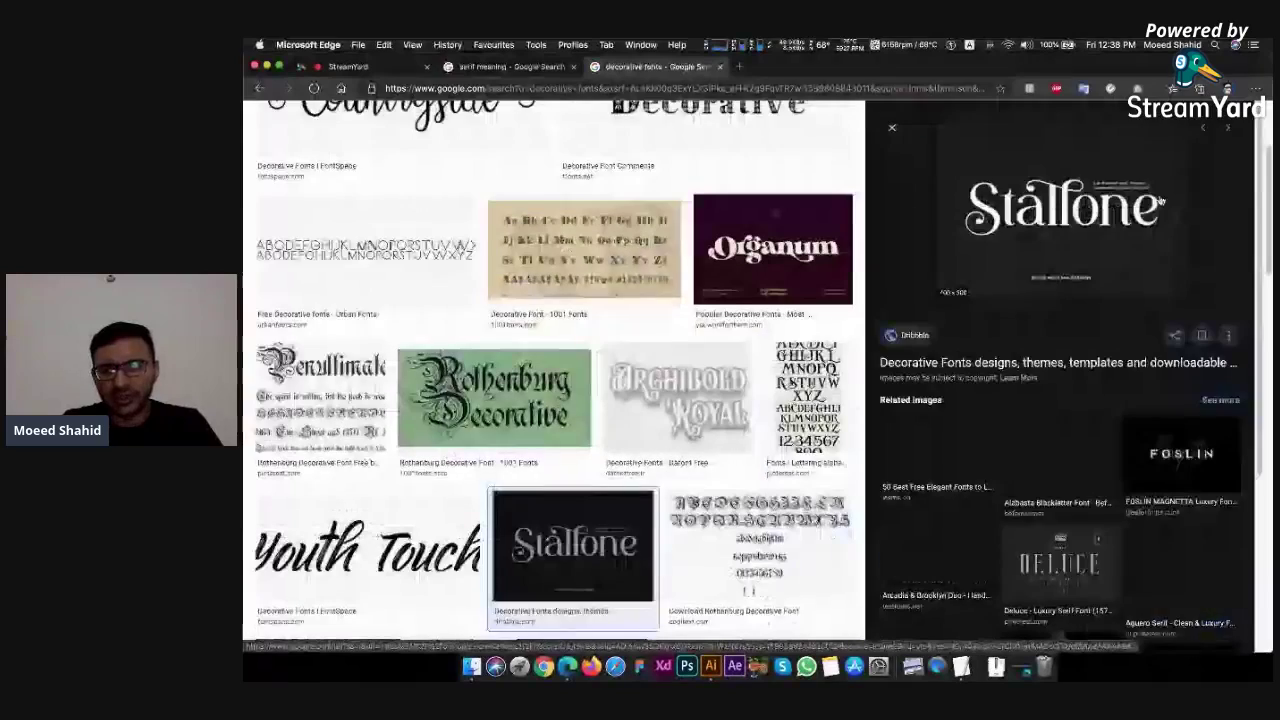
pyautogui.press('super+equal')
pyautogui.press('super+equal')
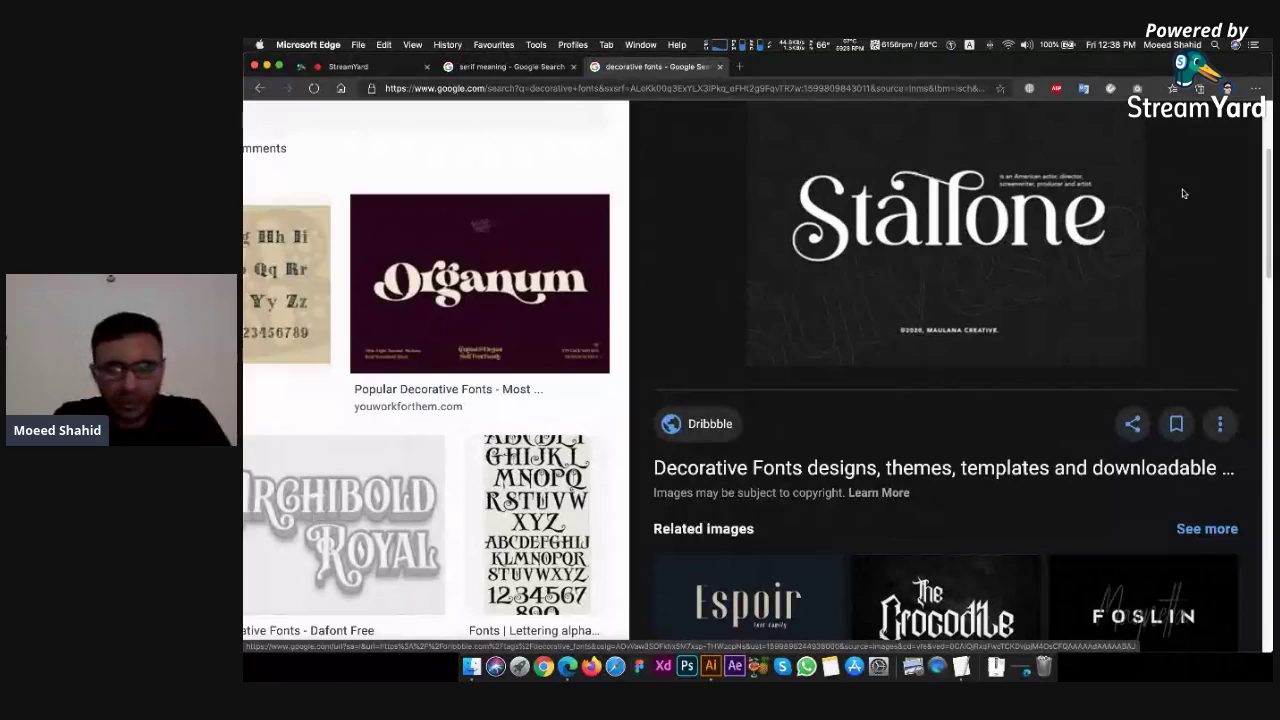
# Switch to Illustrator, duplicate the DECORATIVE line directly below itself and change the copy's text to GOTHIC
pyautogui.press('super+Tab')
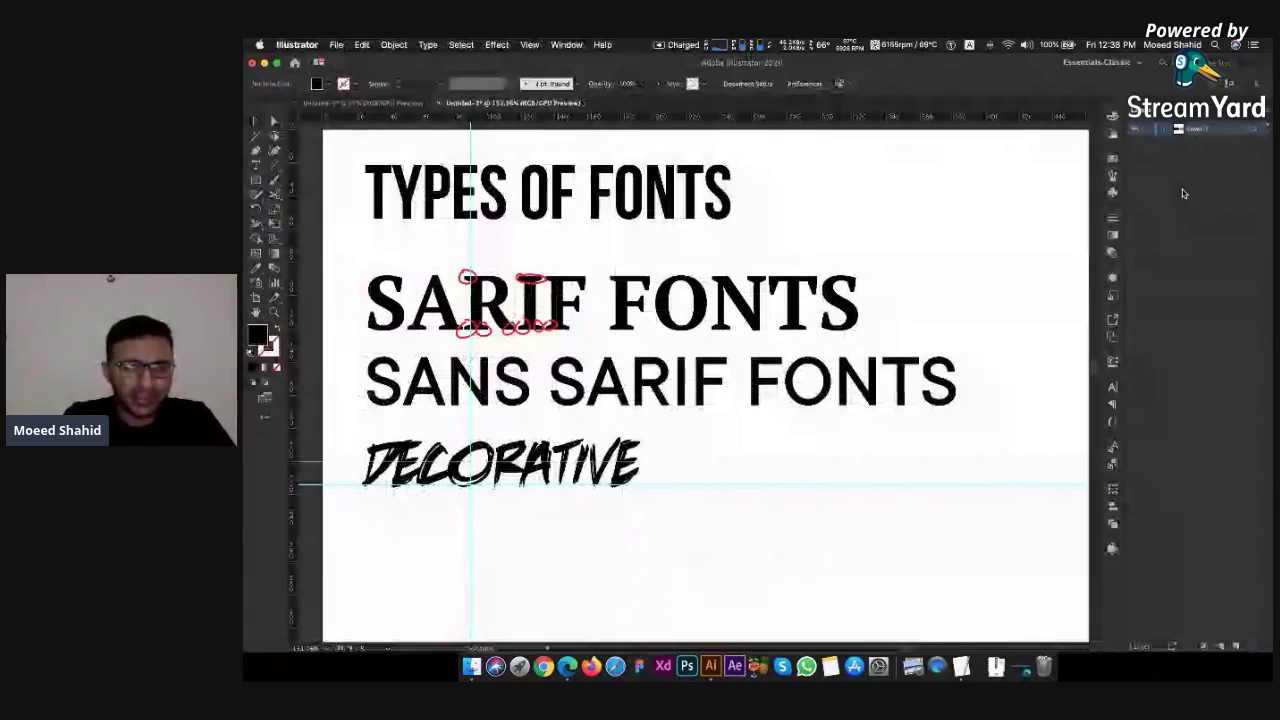
pyautogui.click(578, 485)
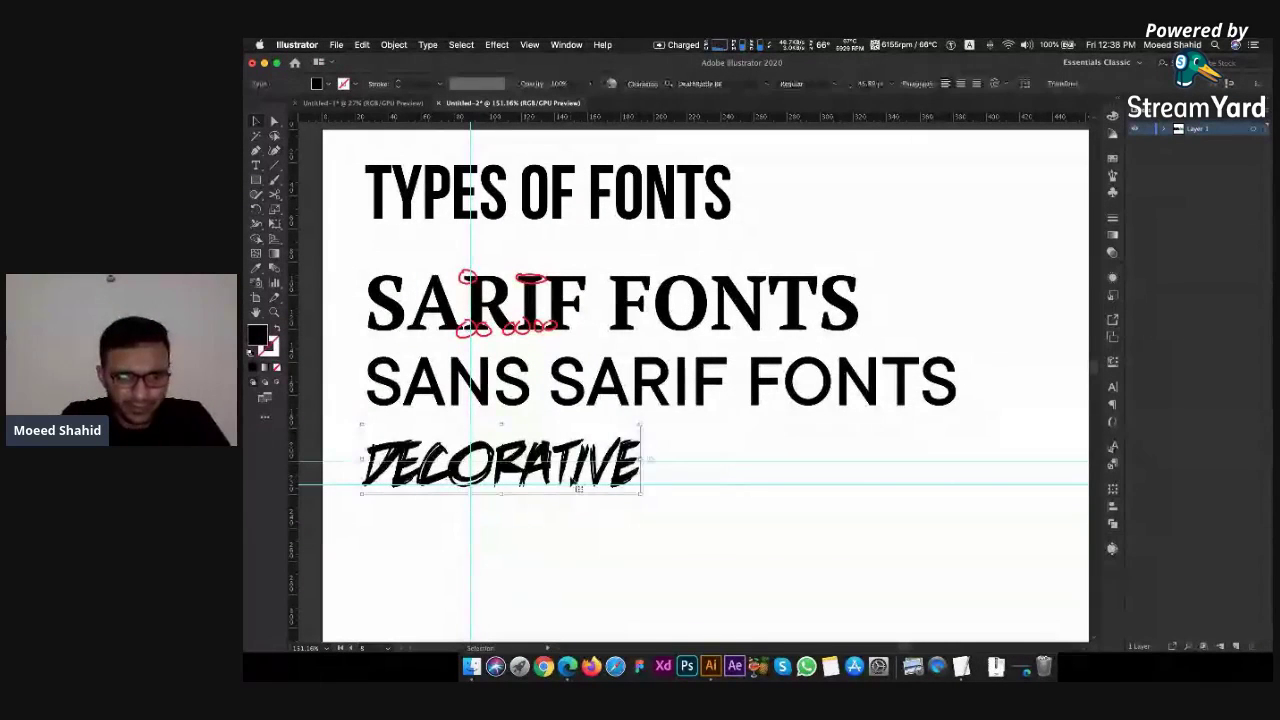
pyautogui.moveTo(593, 491); pyautogui.dragTo(593, 569)
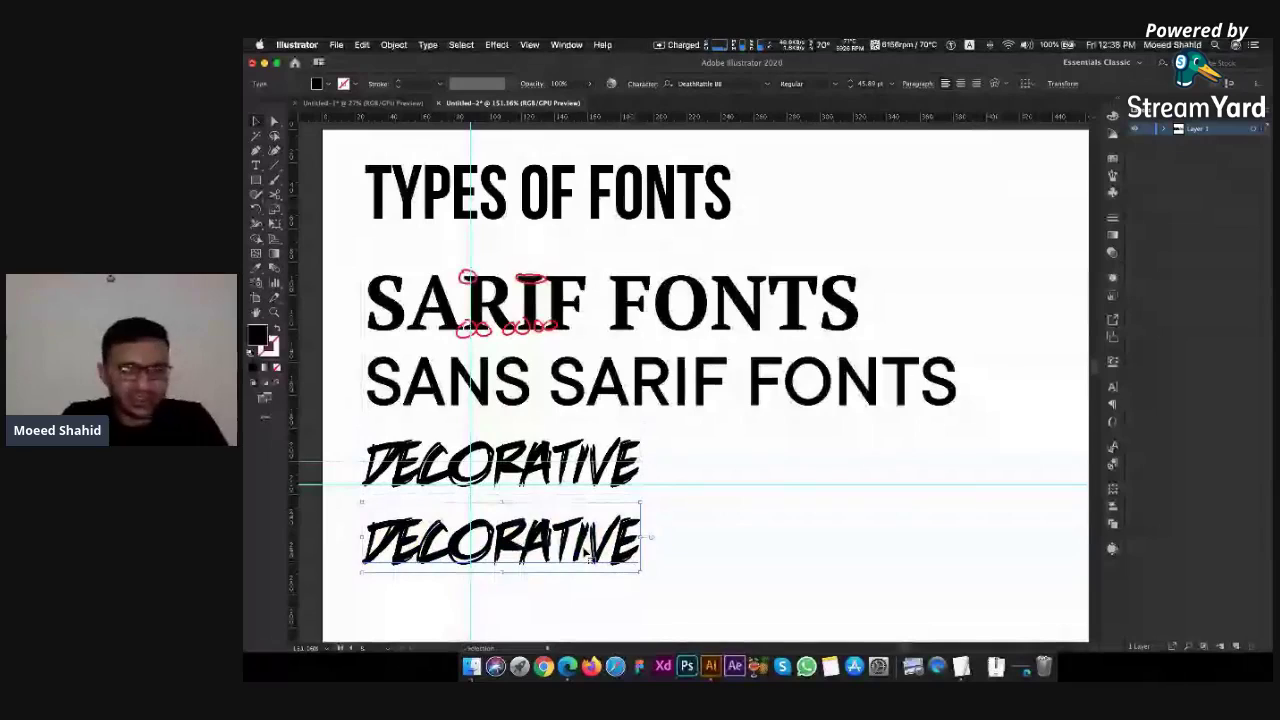
pyautogui.doubleClick(586, 548)
pyautogui.press('super+a')
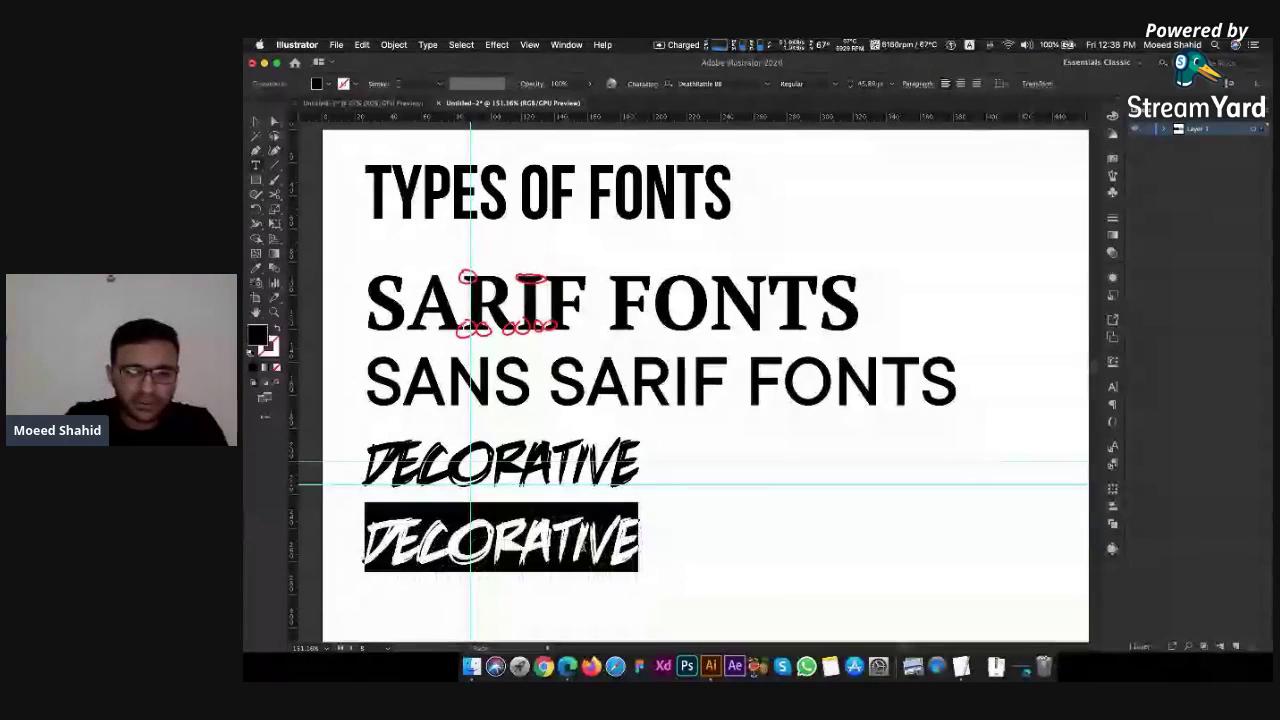
pyautogui.write('GOTH')
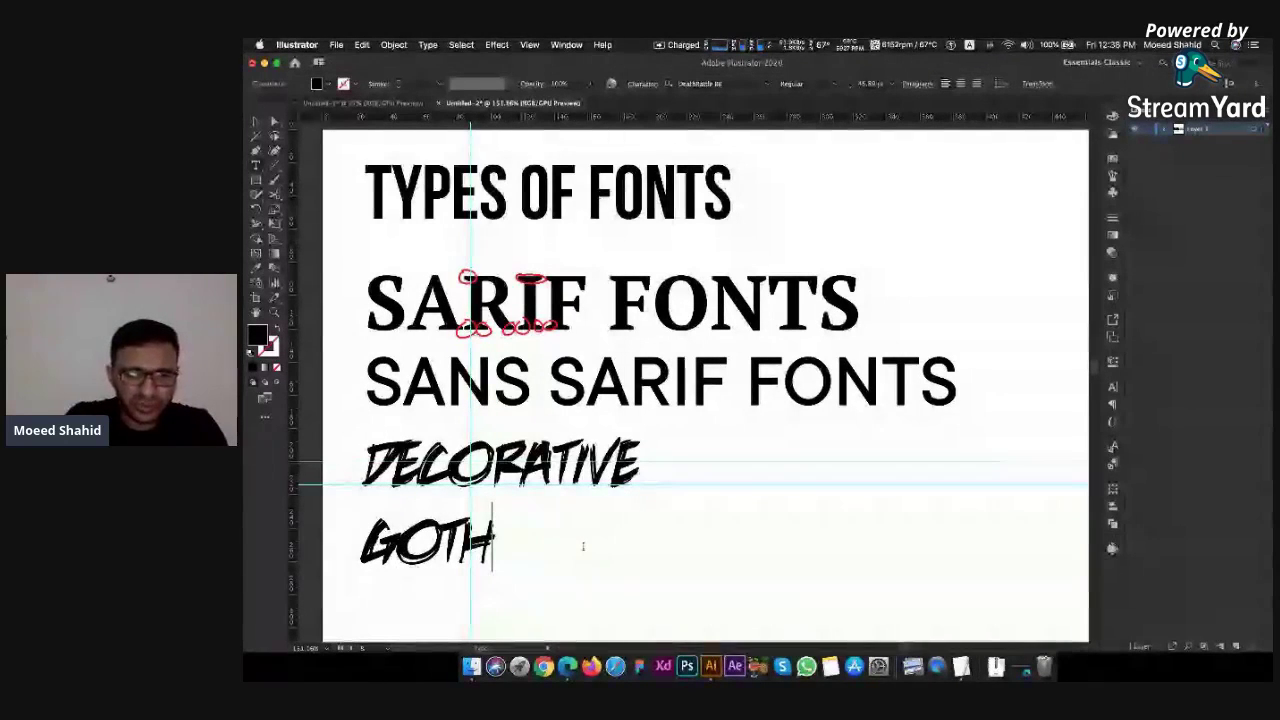
pyautogui.write('IC')
# Set the GOTHIC line's font to Bensch Gothic Flames, scale the line down slightly and deselect it
pyautogui.press('super+a')
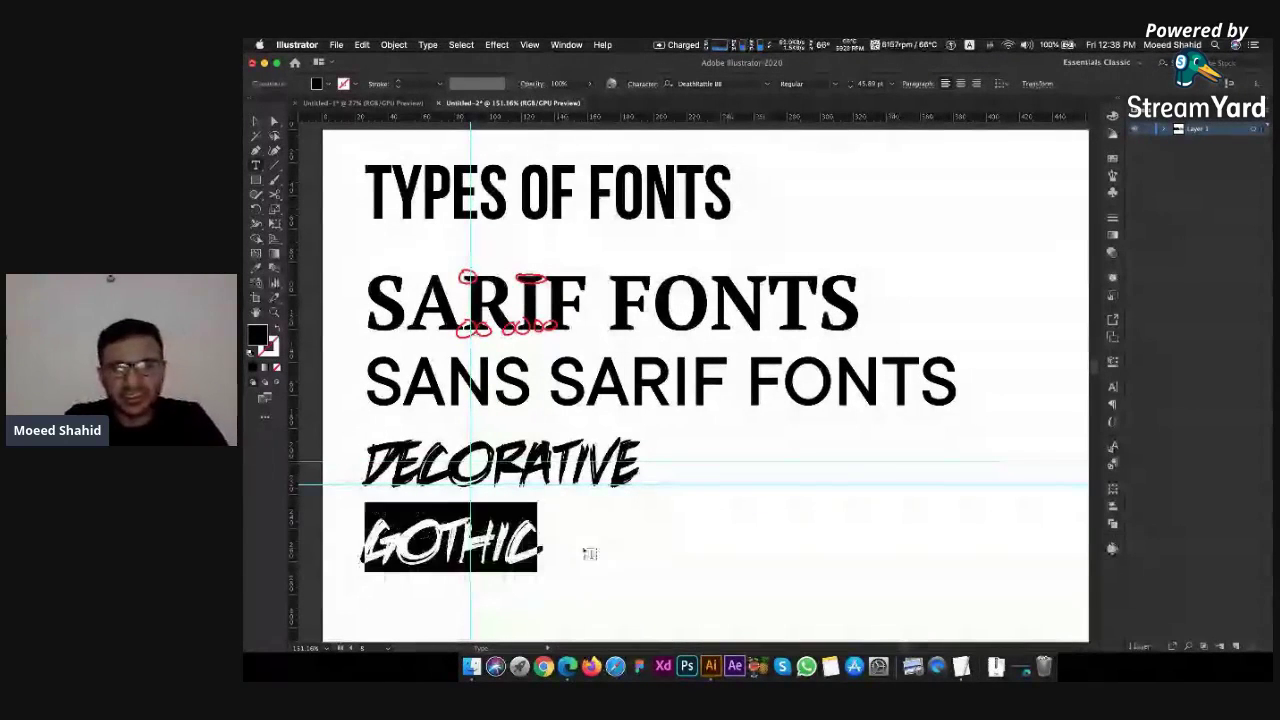
pyautogui.click(745, 84)
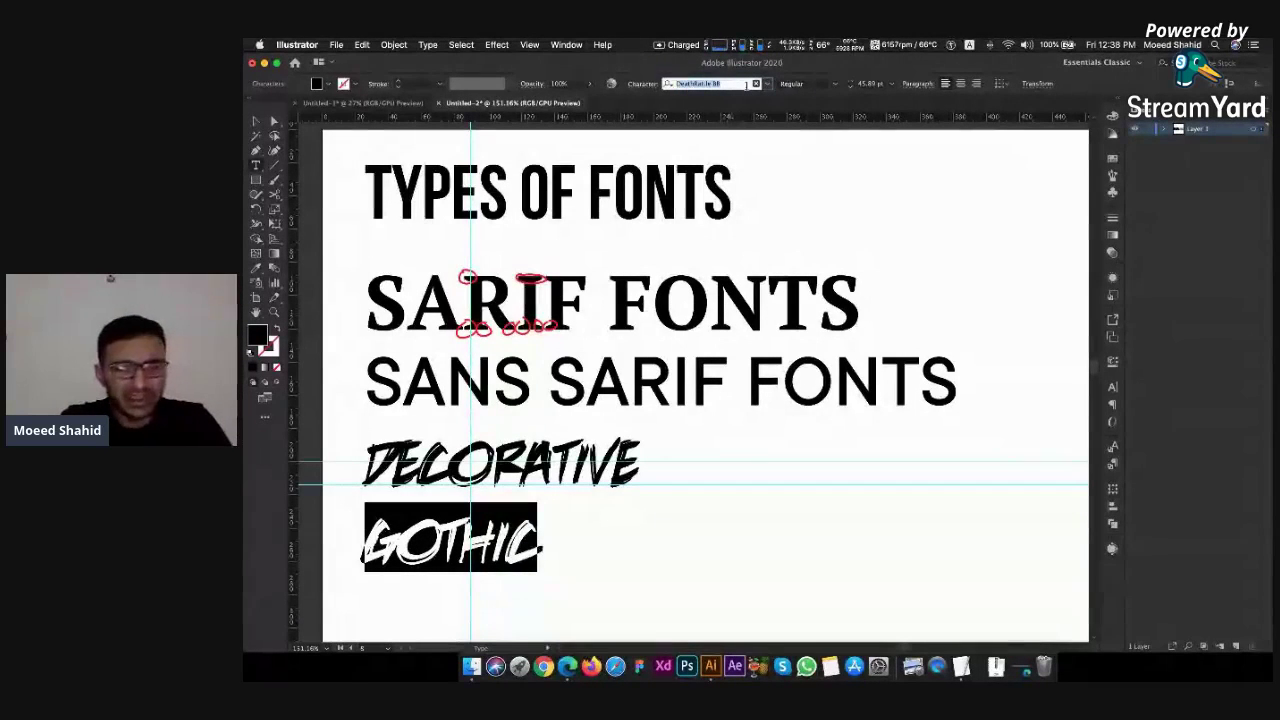
pyautogui.write('gothic')
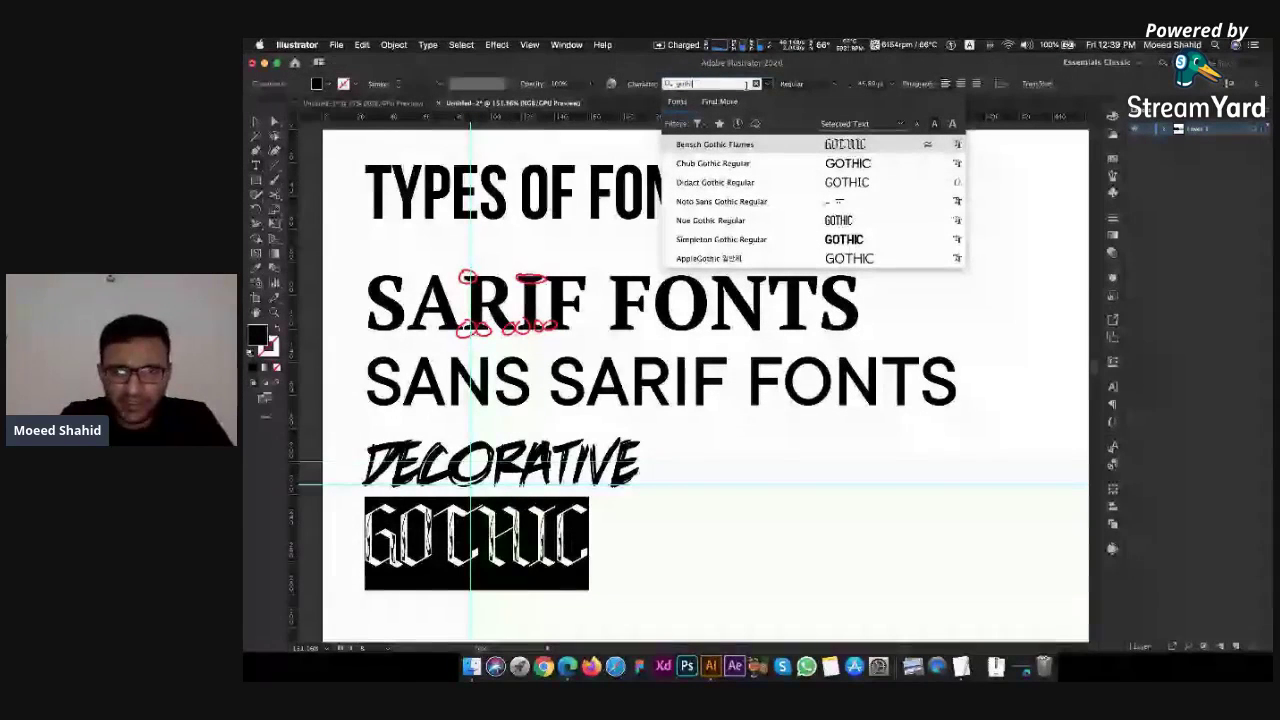
pyautogui.press('Return')
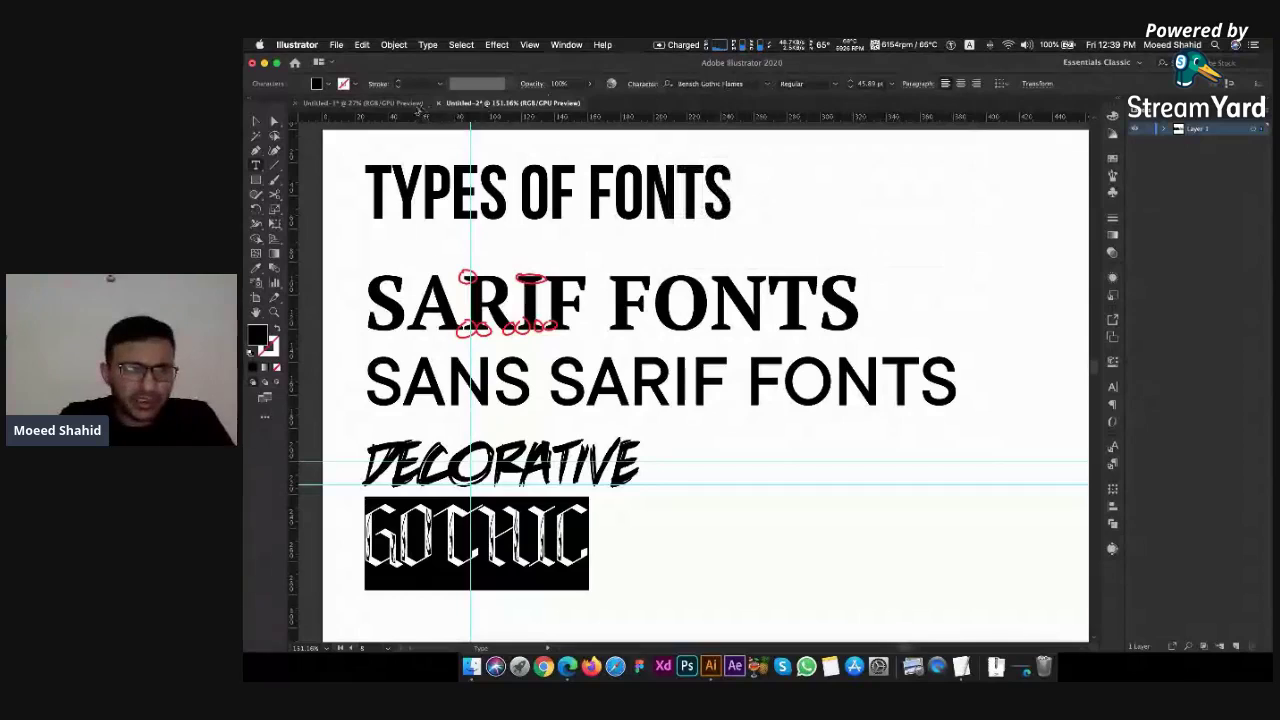
pyautogui.press('Escape')
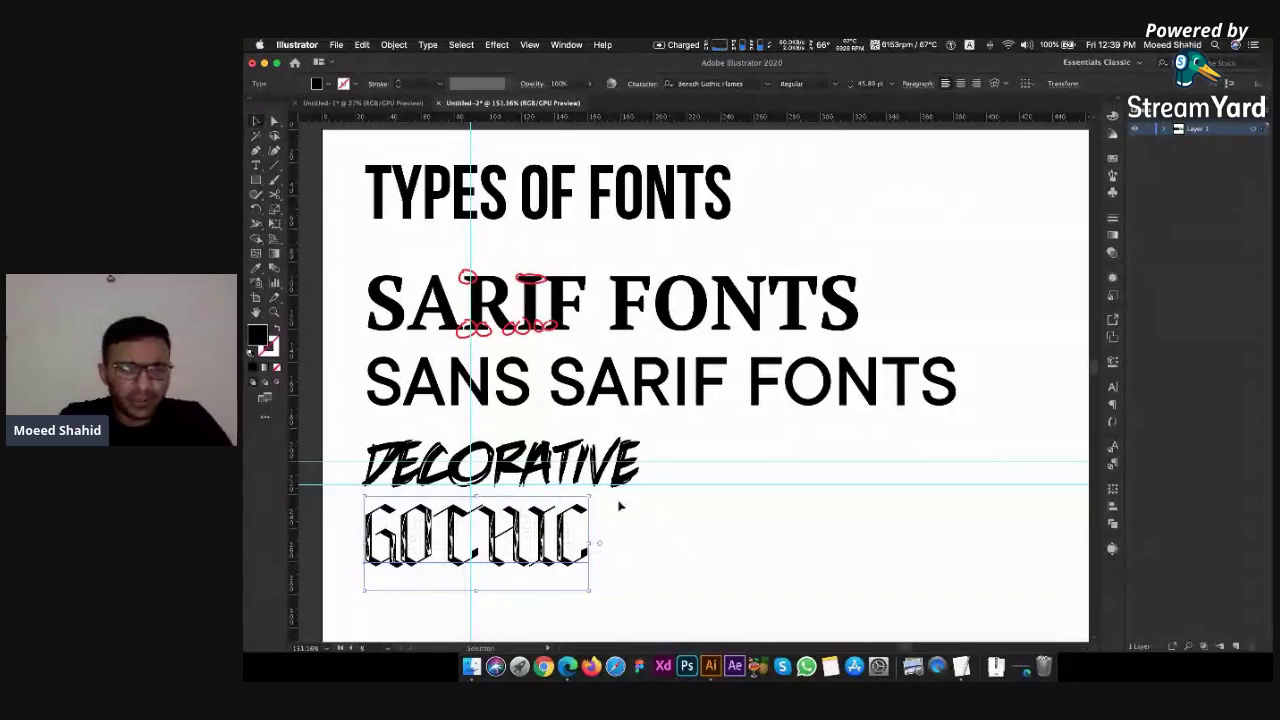
pyautogui.moveTo(584, 506); pyautogui.dragTo(614, 534)
pyautogui.click(614, 535)
pyautogui.scroll(-3, 613, 538)
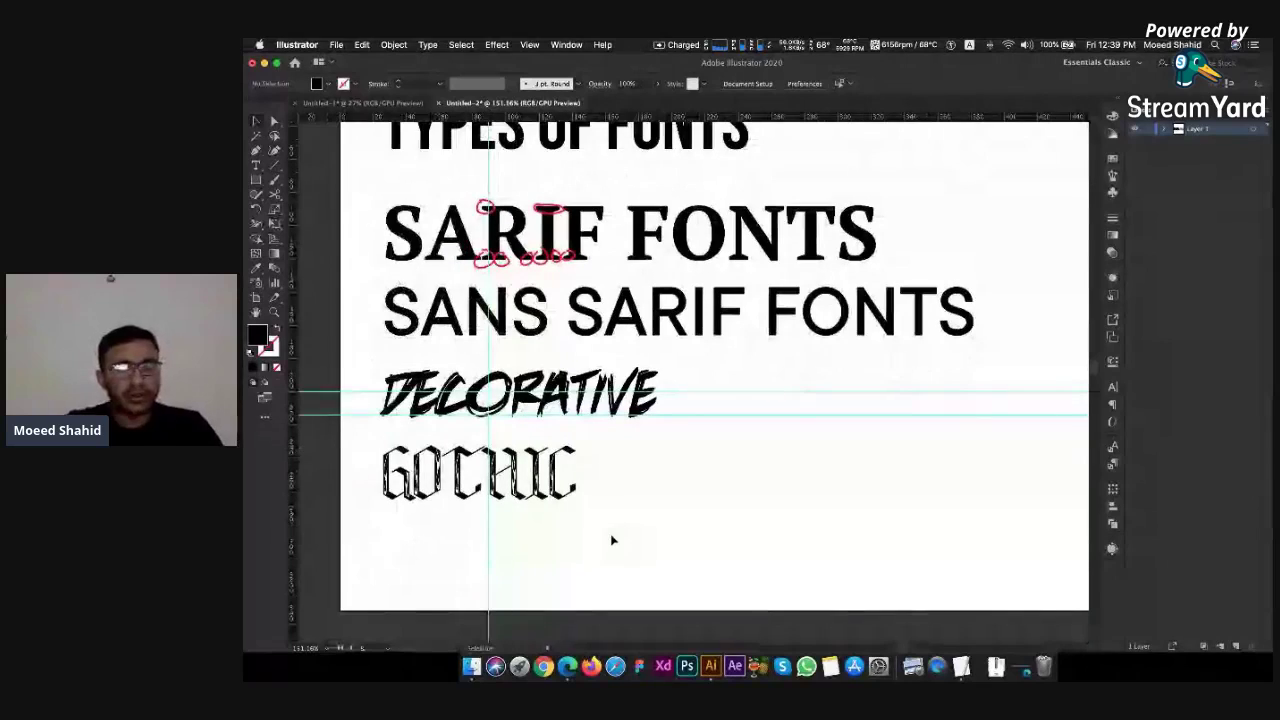
# Duplicate the GOTHIC line directly below itself and change the copy's text to Script
pyautogui.click(563, 460)
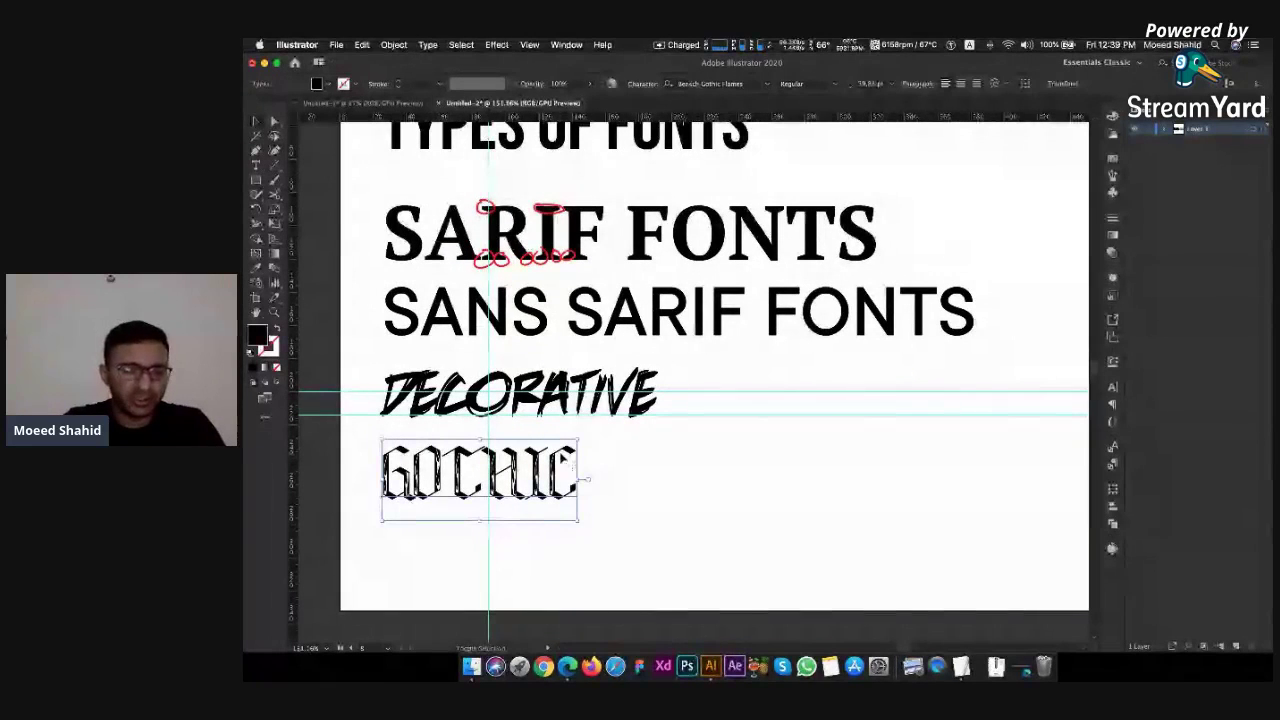
pyautogui.moveTo(563, 460); pyautogui.dragTo(545, 576)
pyautogui.click(543, 529)
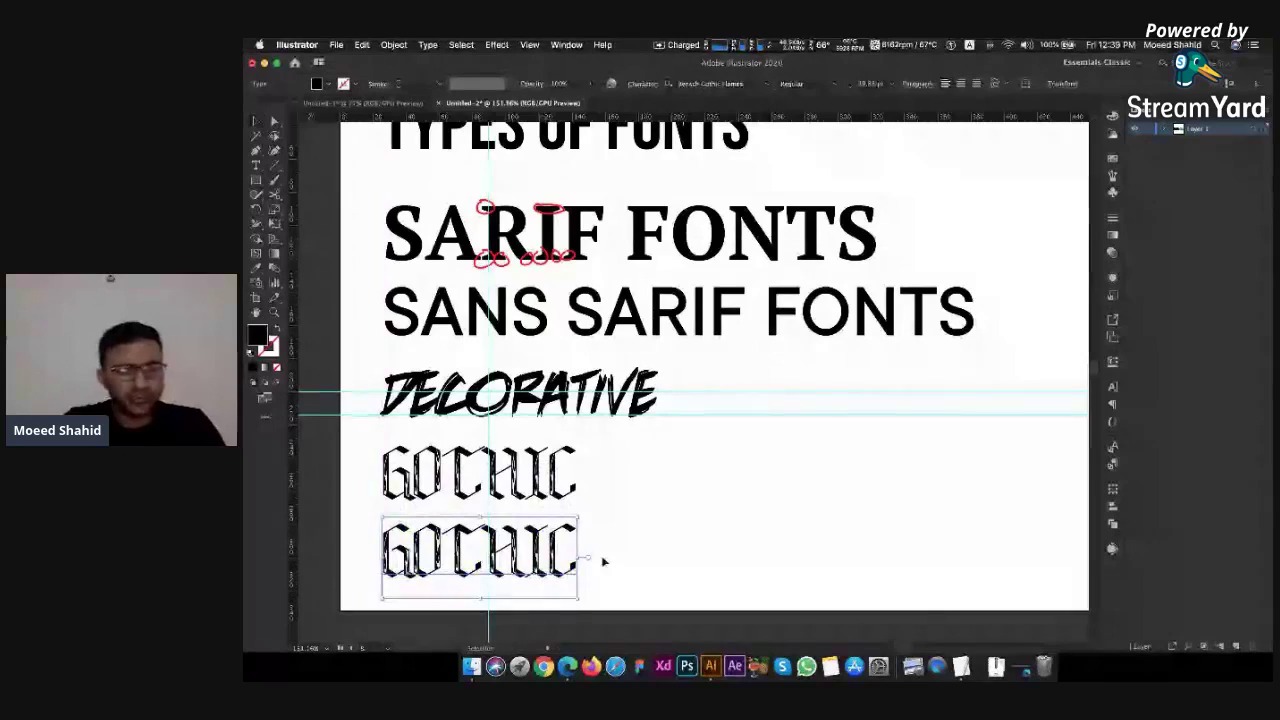
pyautogui.click(610, 560)
pyautogui.click(503, 553)
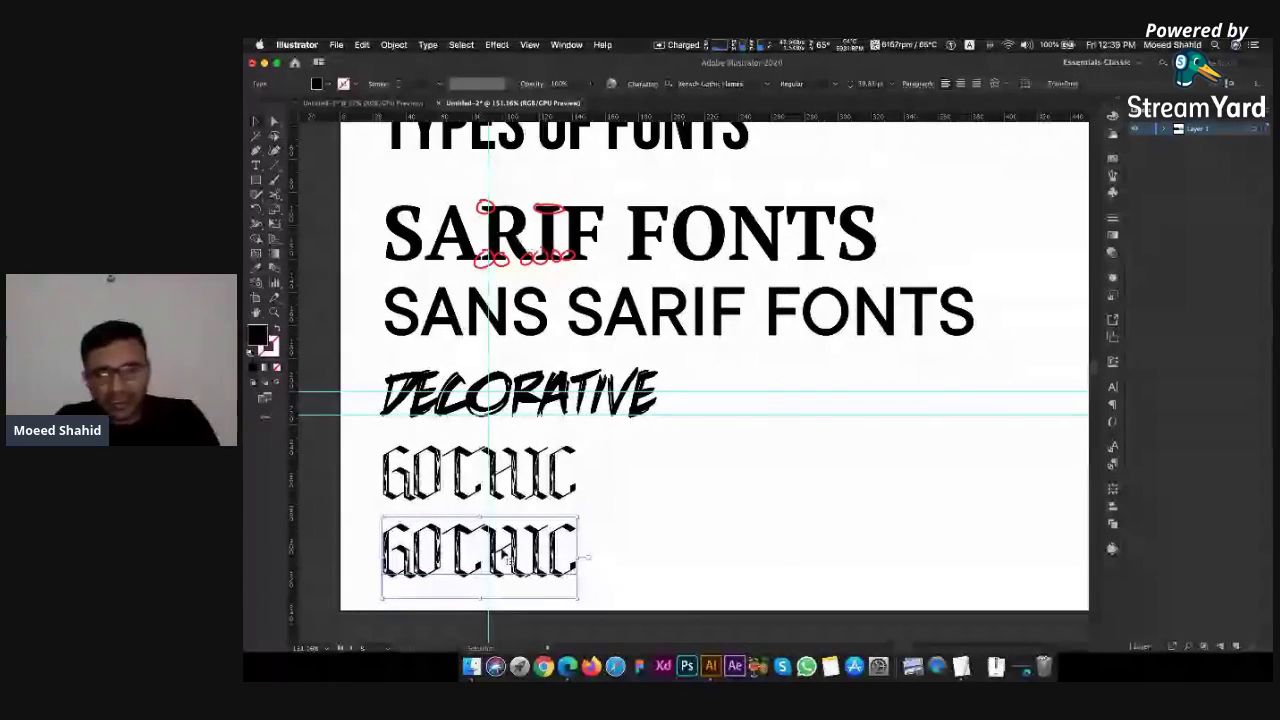
pyautogui.doubleClick(505, 553)
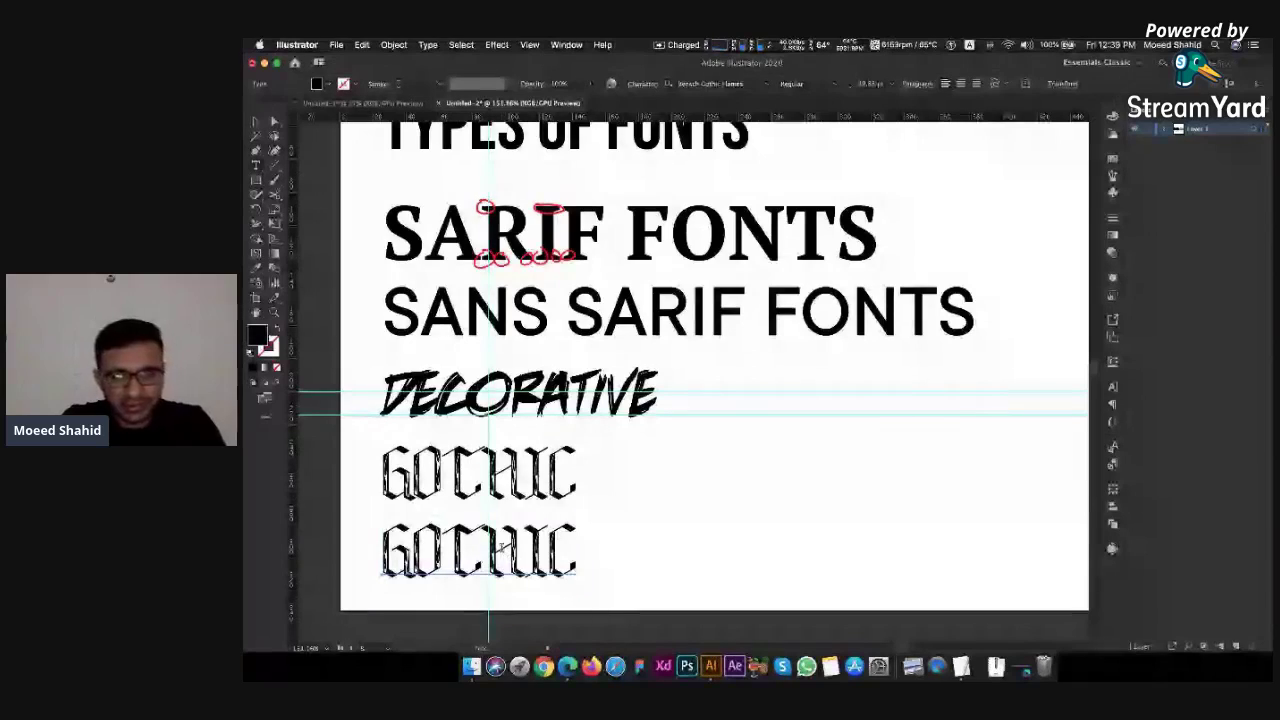
pyautogui.write('Scr')
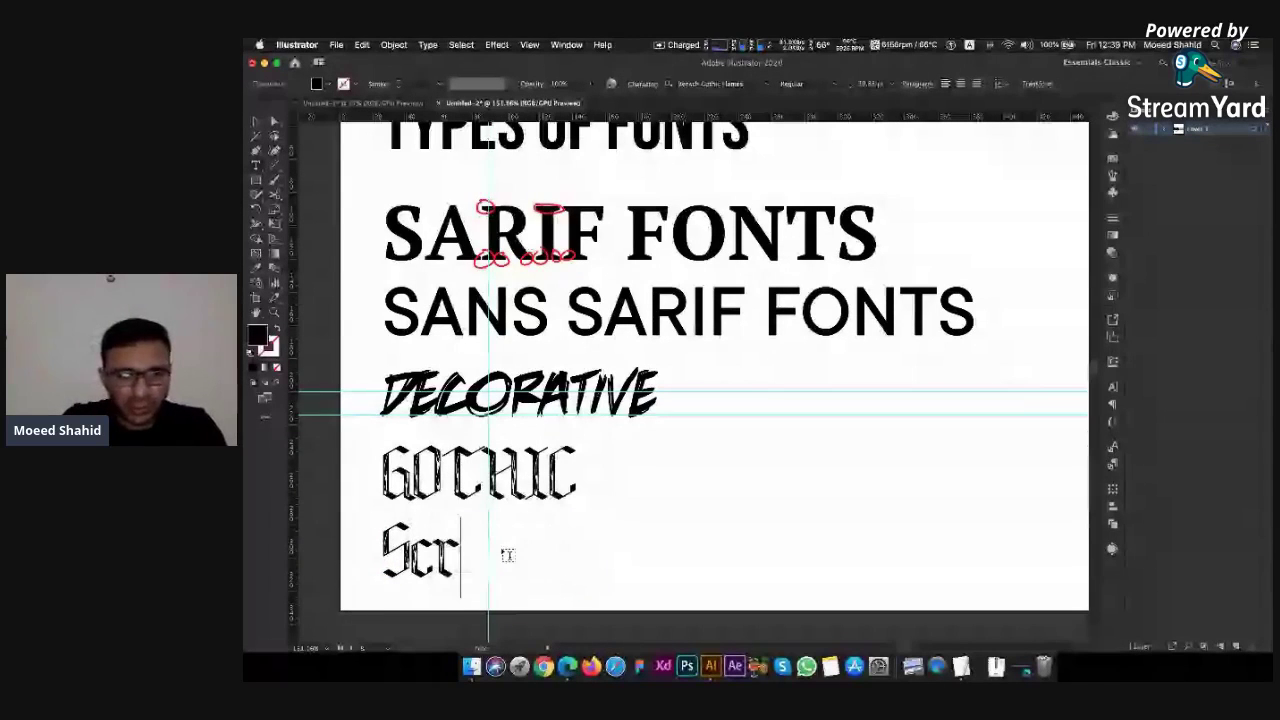
pyautogui.write('ipt')
pyautogui.press('Escape')
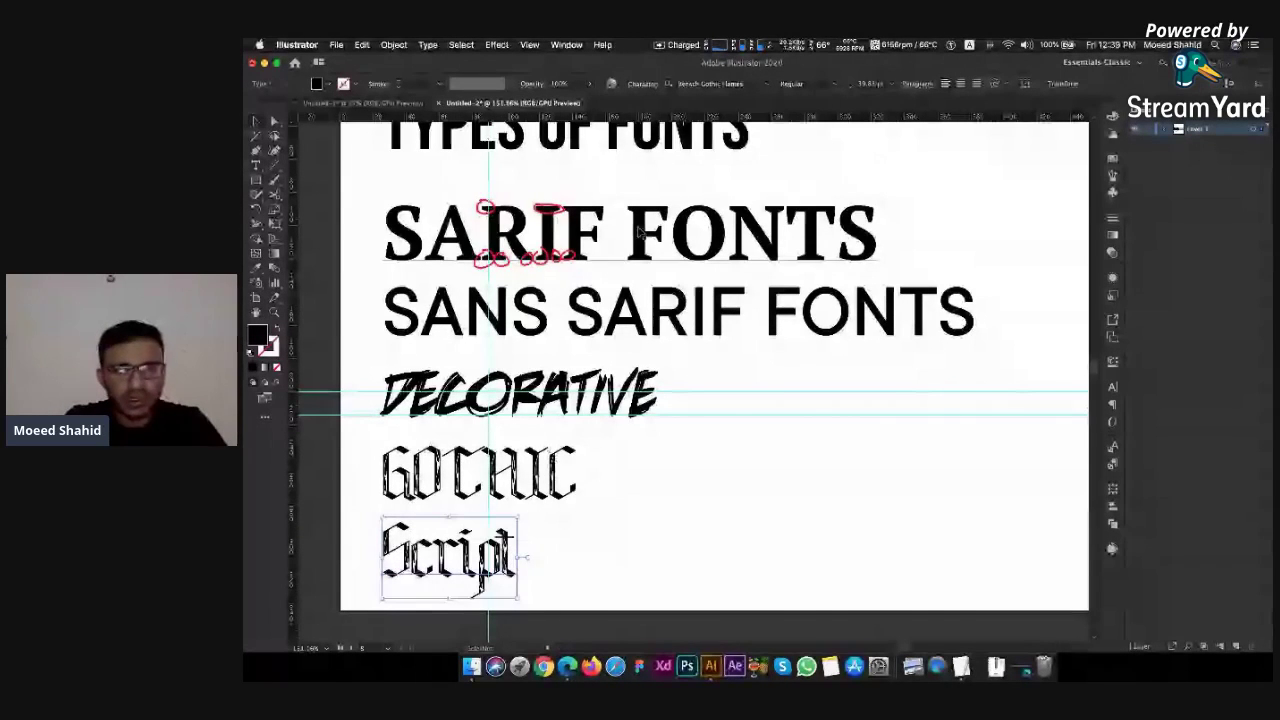
# Set the Script line's font to Blenda Script
pyautogui.click(726, 84)
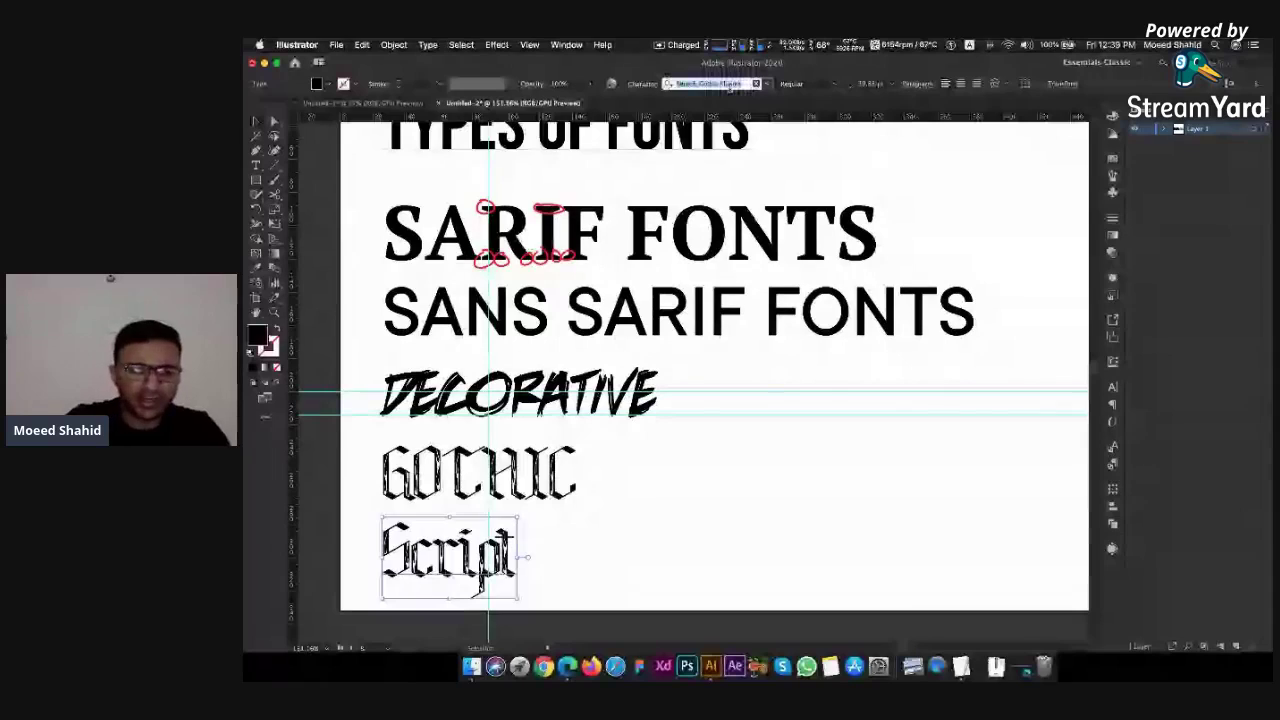
pyautogui.write('blenda')
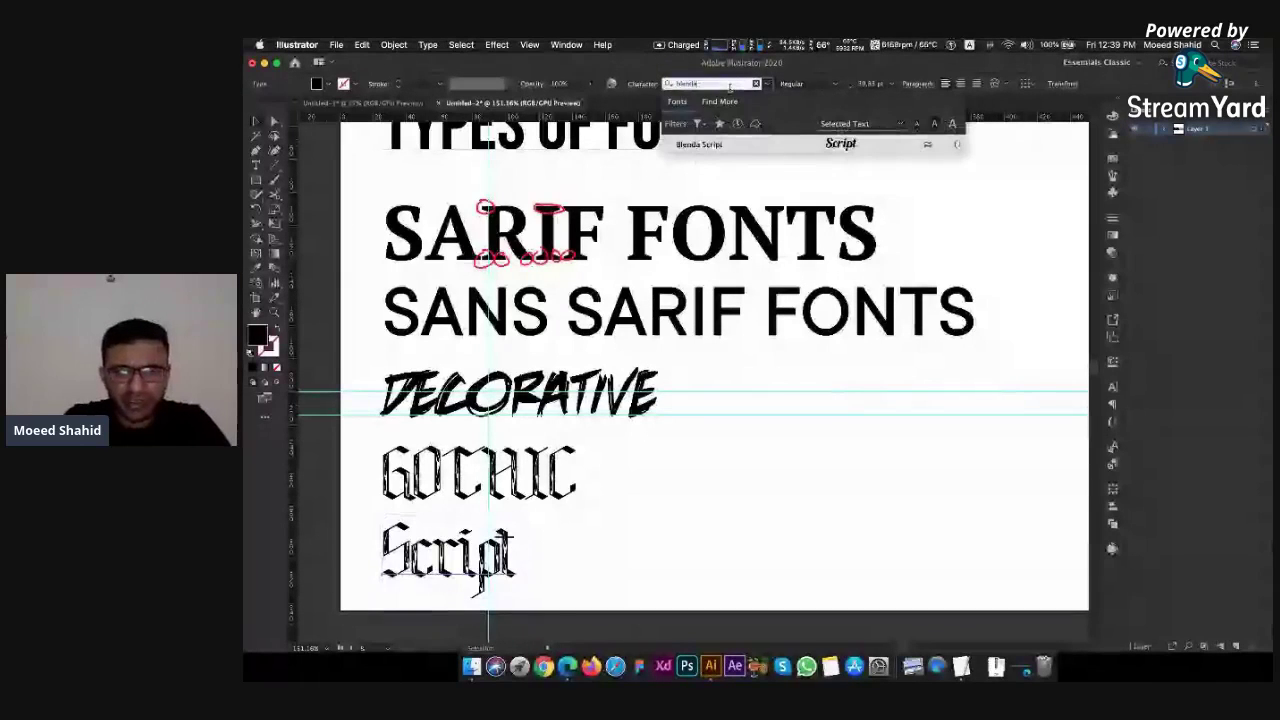
pyautogui.press('Return')
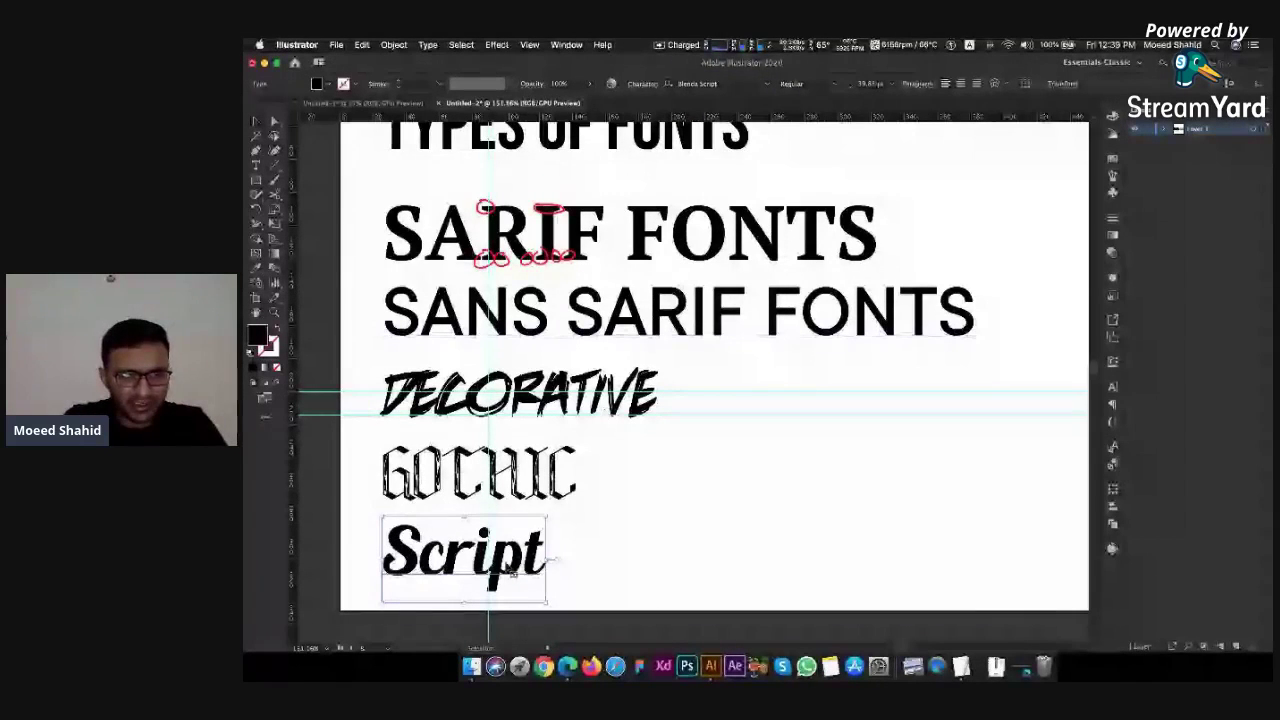
# Duplicate the Script line to its right, set the copy's font to Great Vibes and deselect it
pyautogui.moveTo(545, 566); pyautogui.dragTo(736, 583)
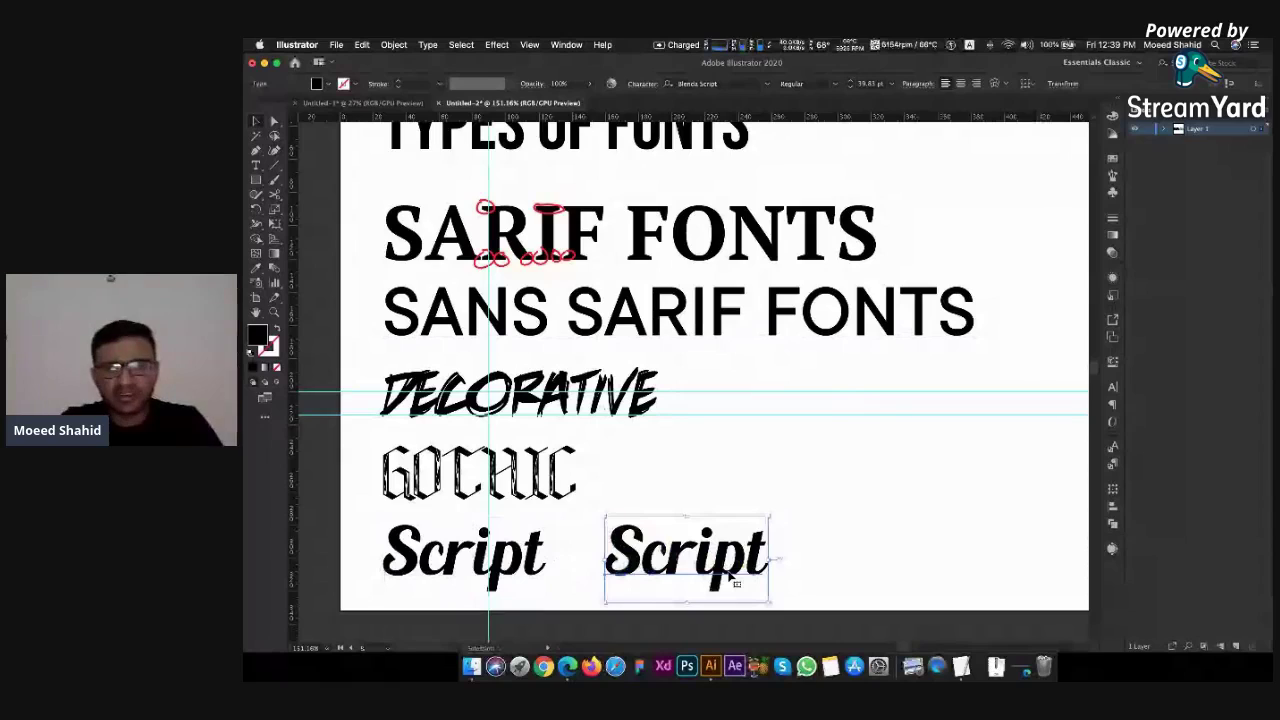
pyautogui.click(737, 85)
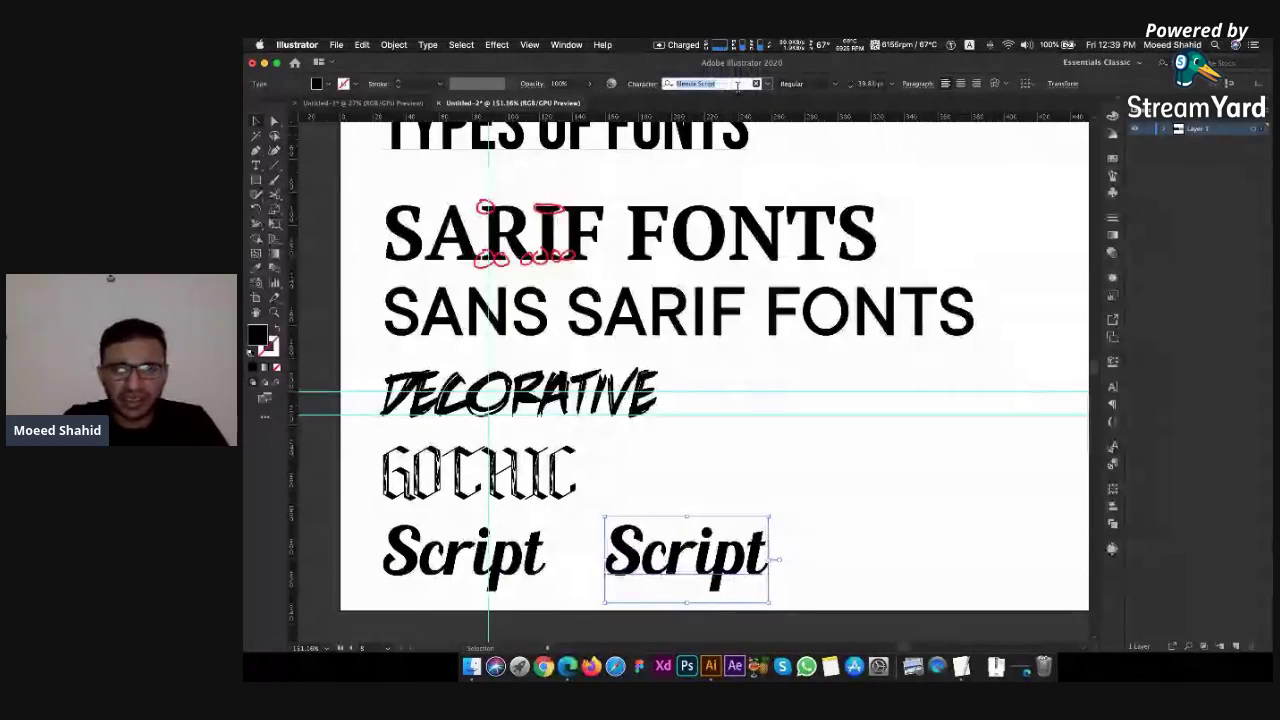
pyautogui.click(715, 84)
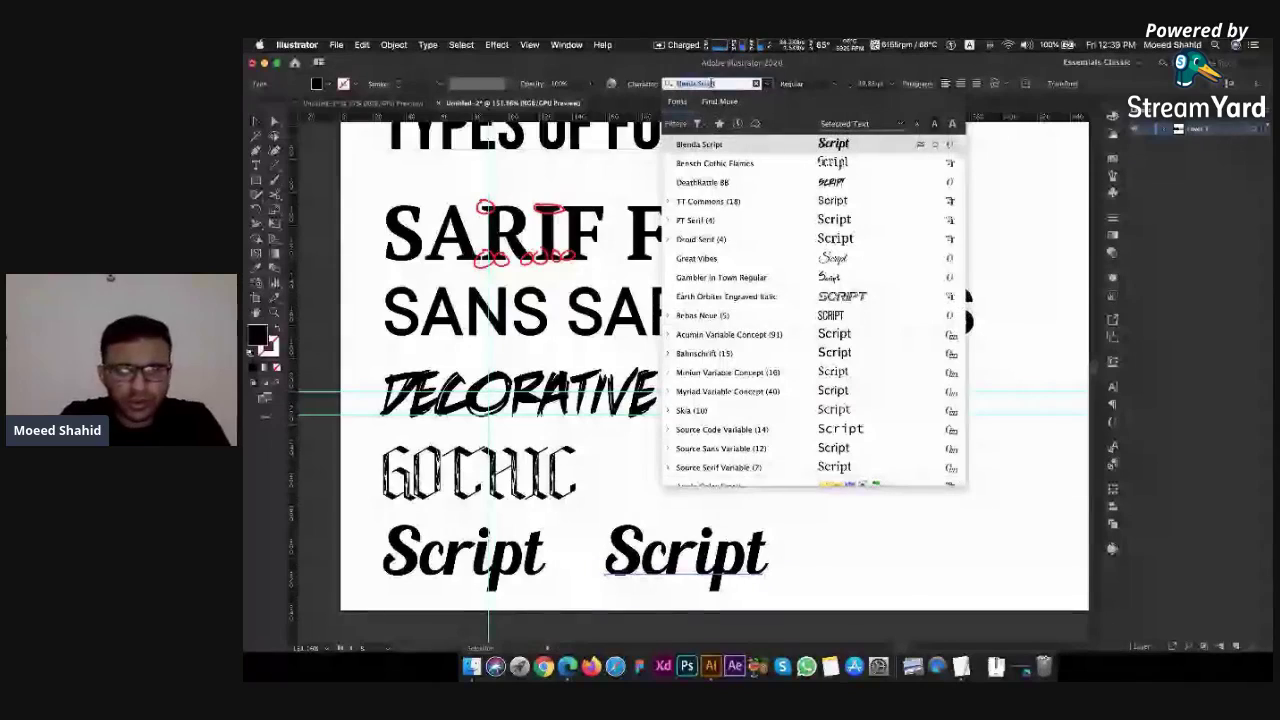
pyautogui.press('BackSpace')
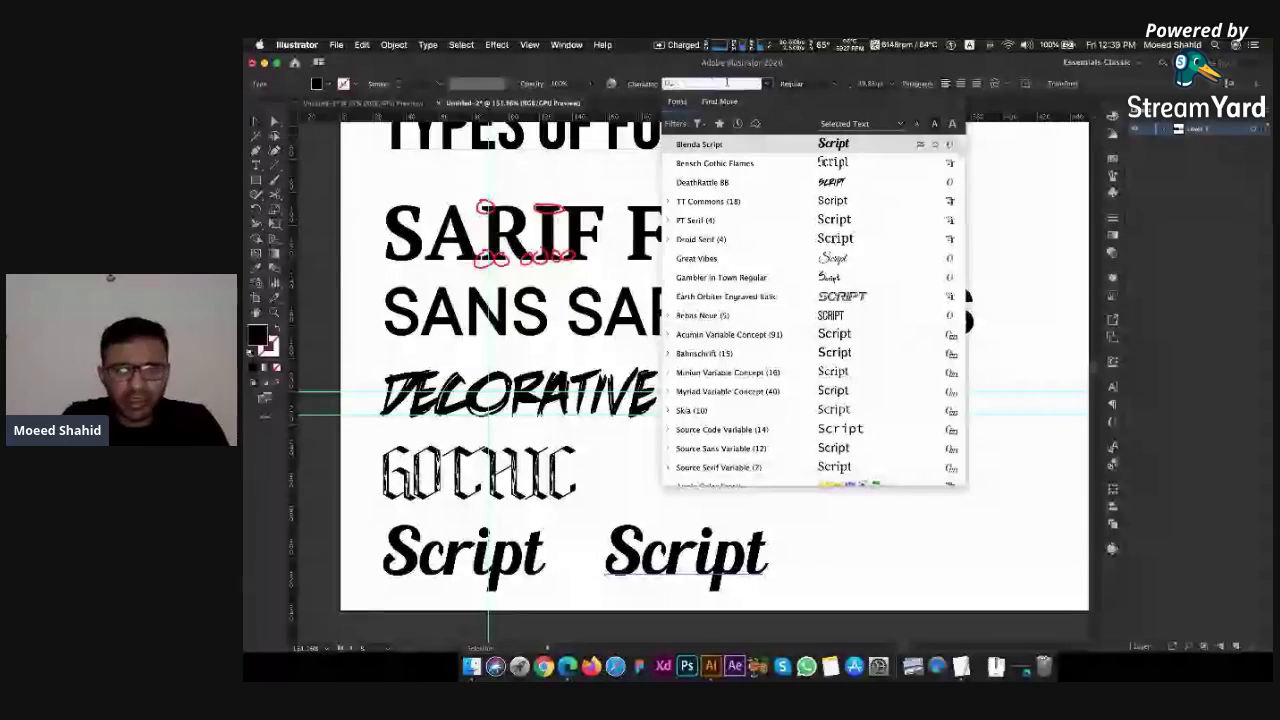
pyautogui.press('Down')
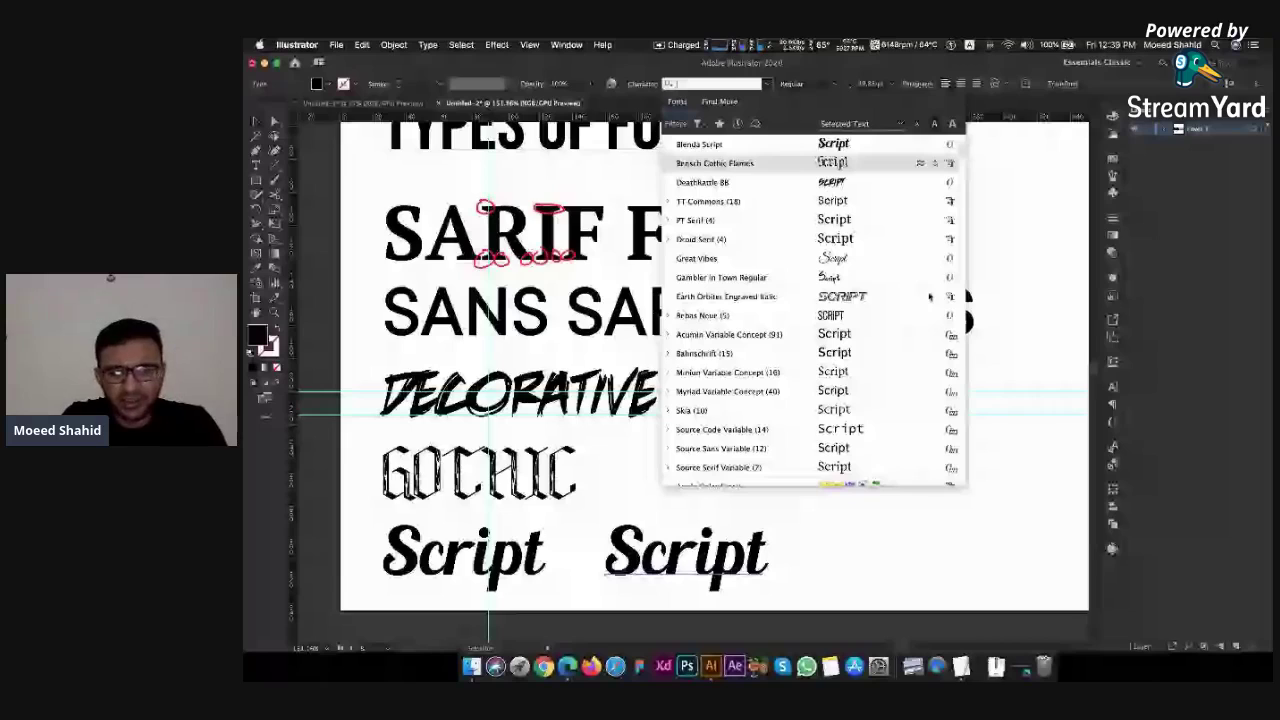
pyautogui.press('Down')
pyautogui.press('Down')
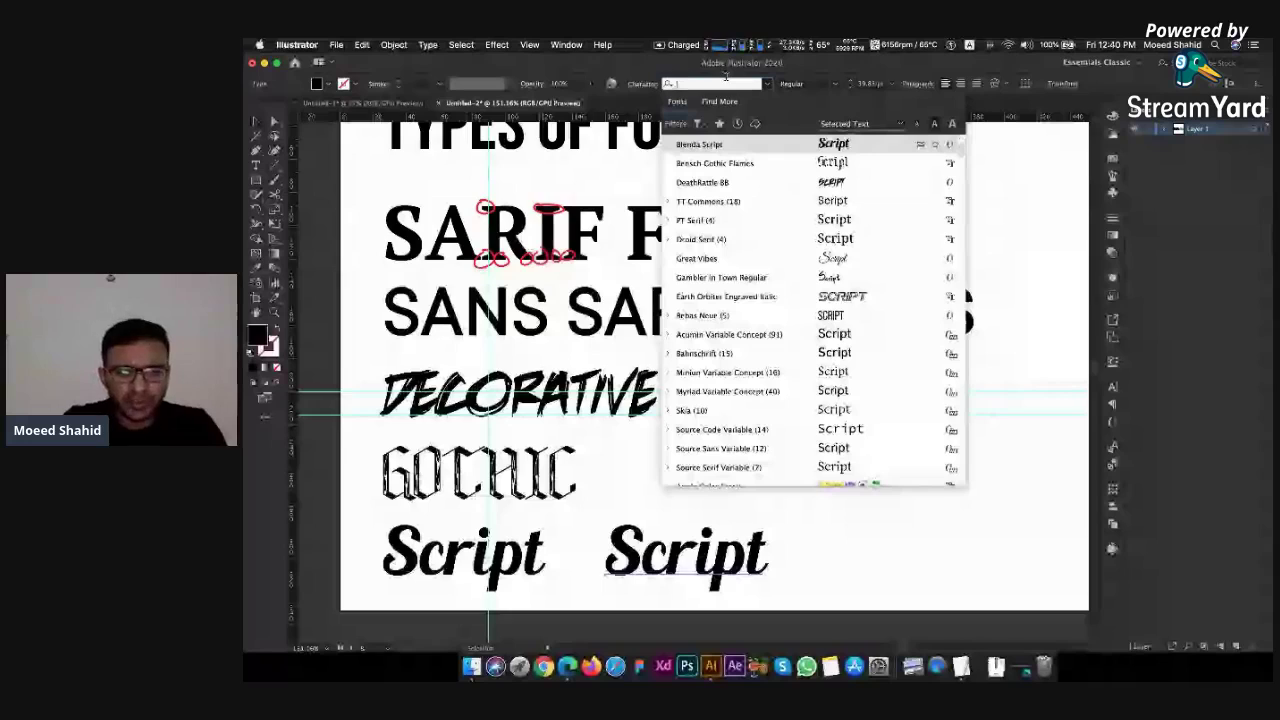
pyautogui.write('great')
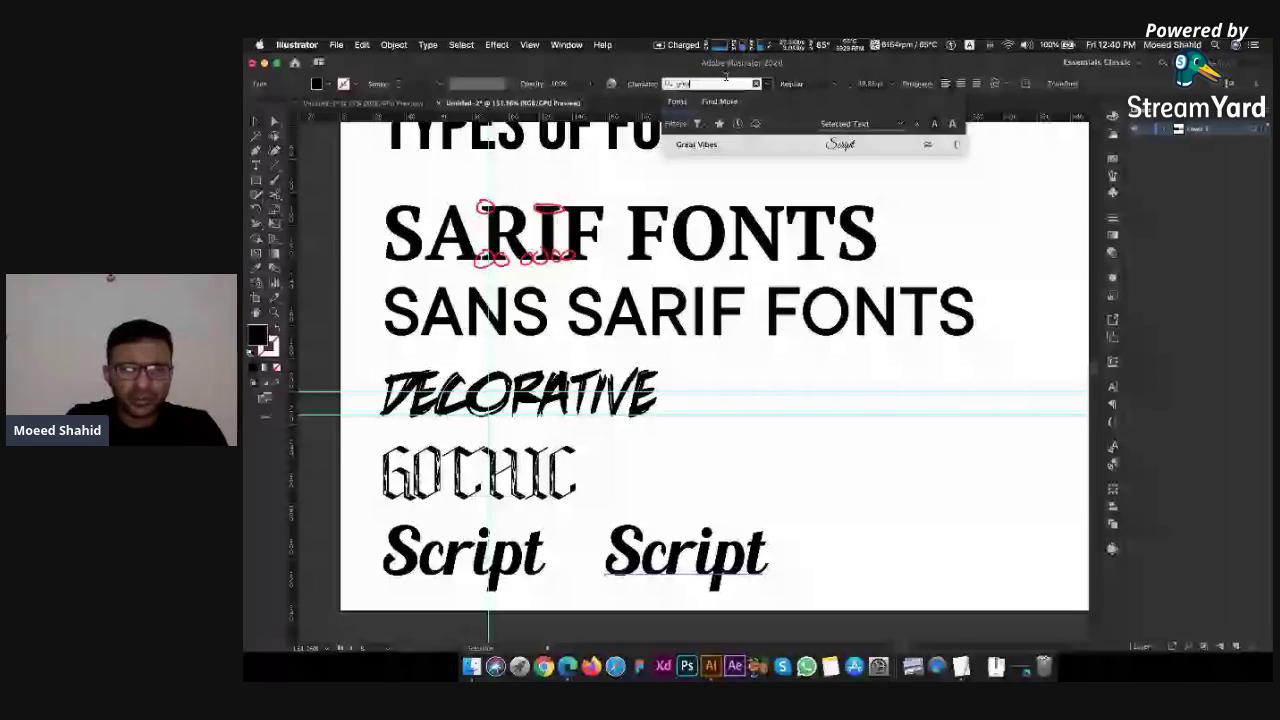
pyautogui.press('Return')
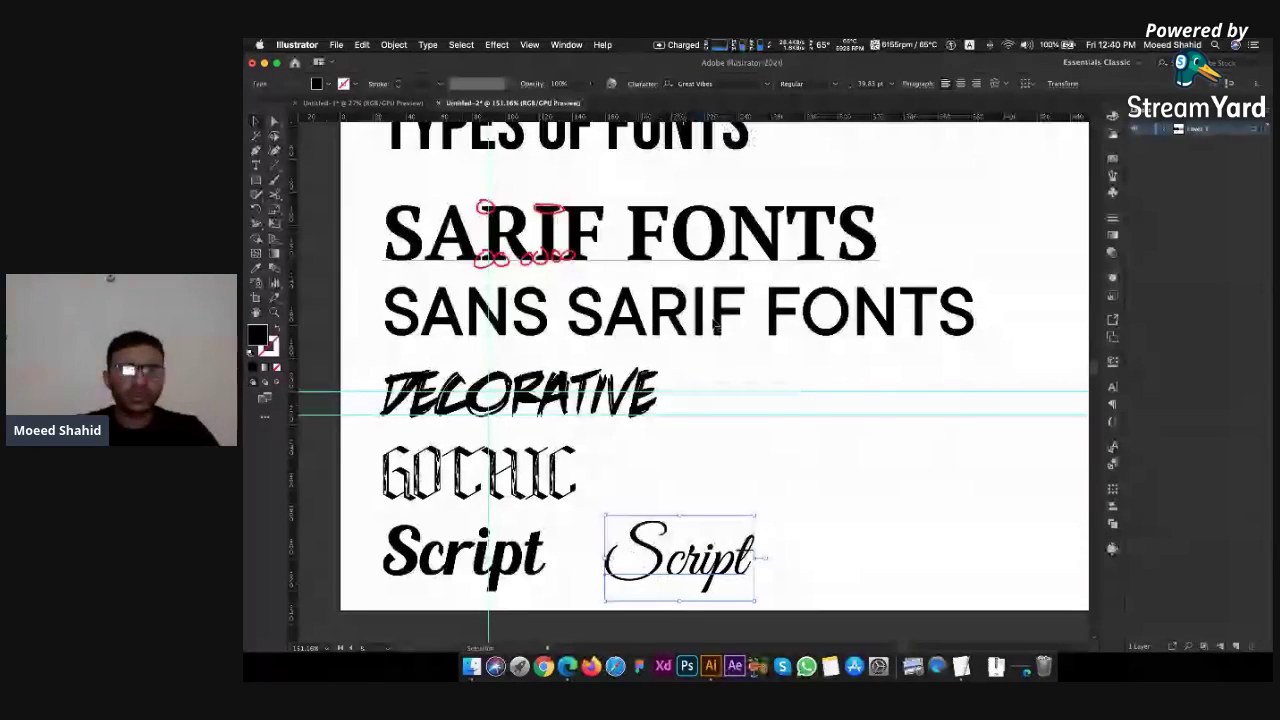
pyautogui.click(818, 401)
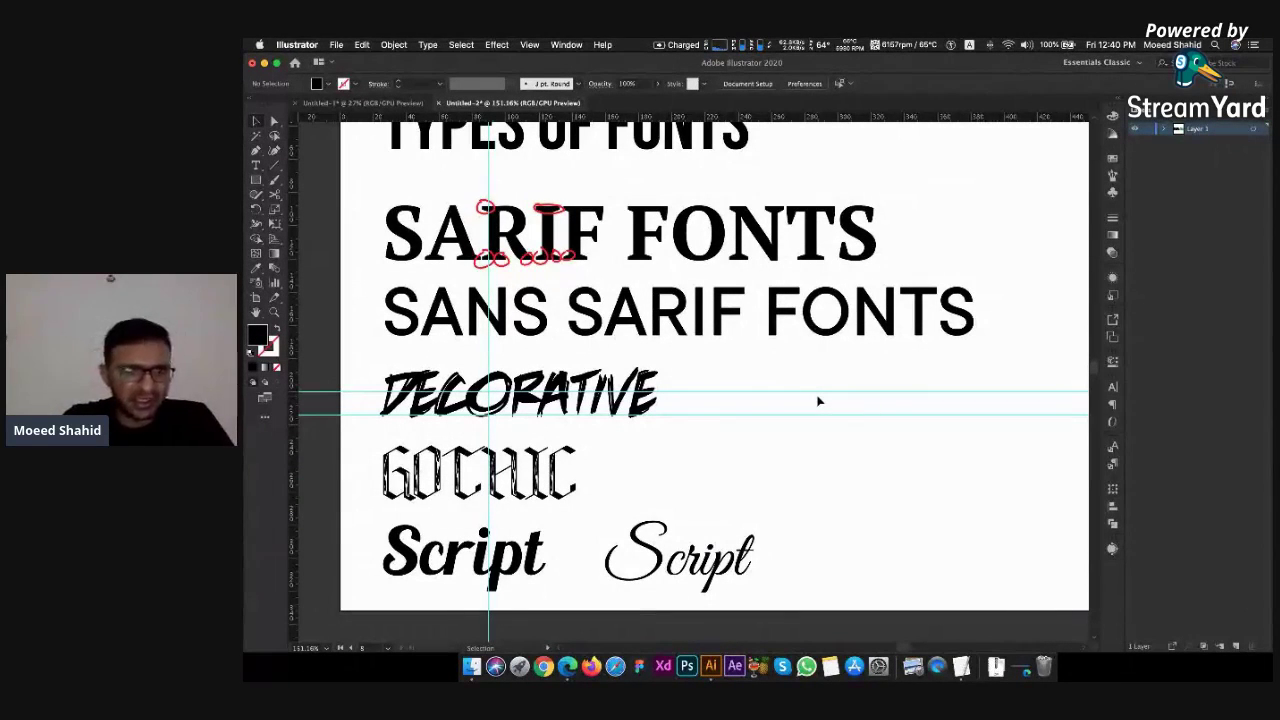
# Delete the Great Vibes copy of the Script line
pyautogui.click(692, 566)
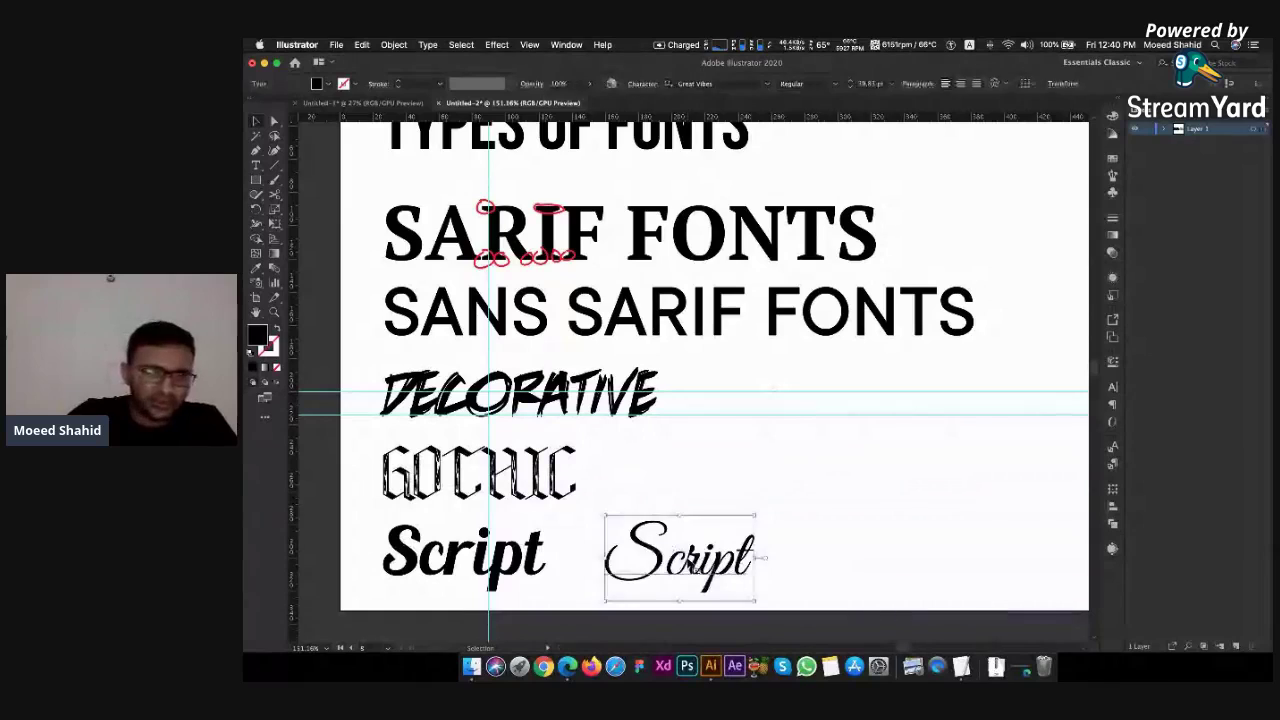
pyautogui.press('Delete')
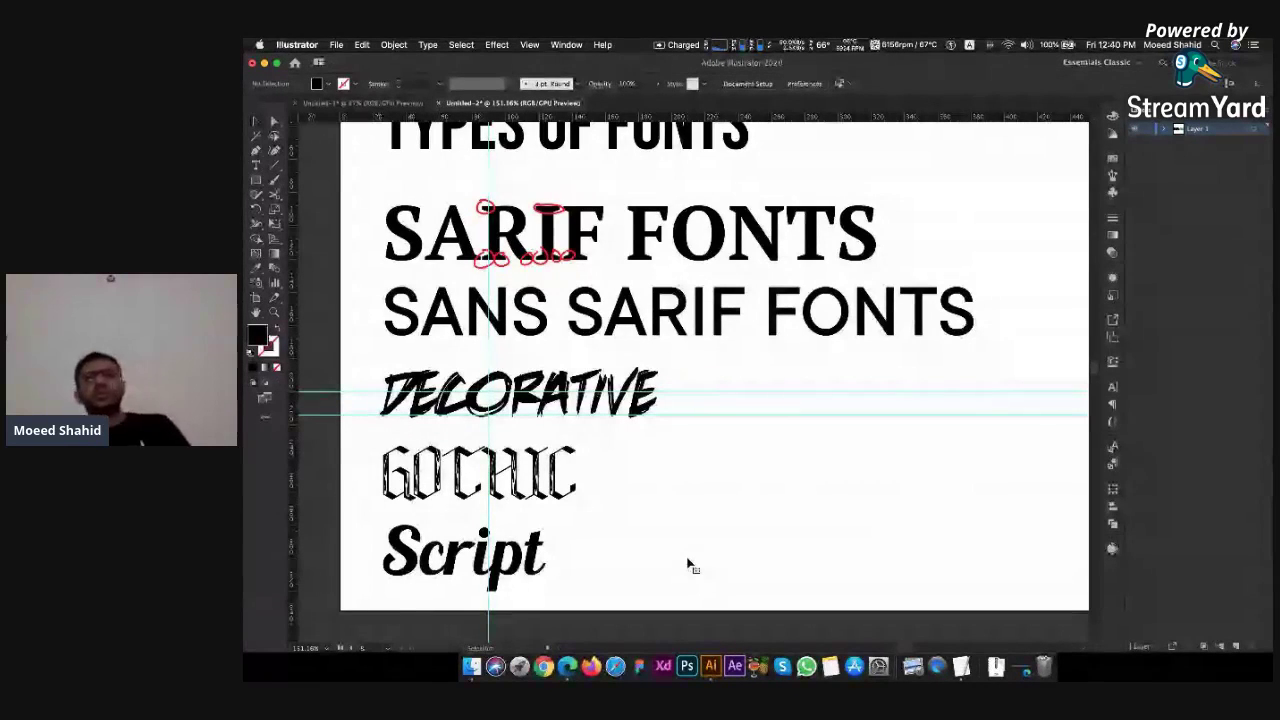
# Try to move the SARIF FONTS line to the empty right side of the artboard, and undo the move
pyautogui.scroll(-4, 688, 566)
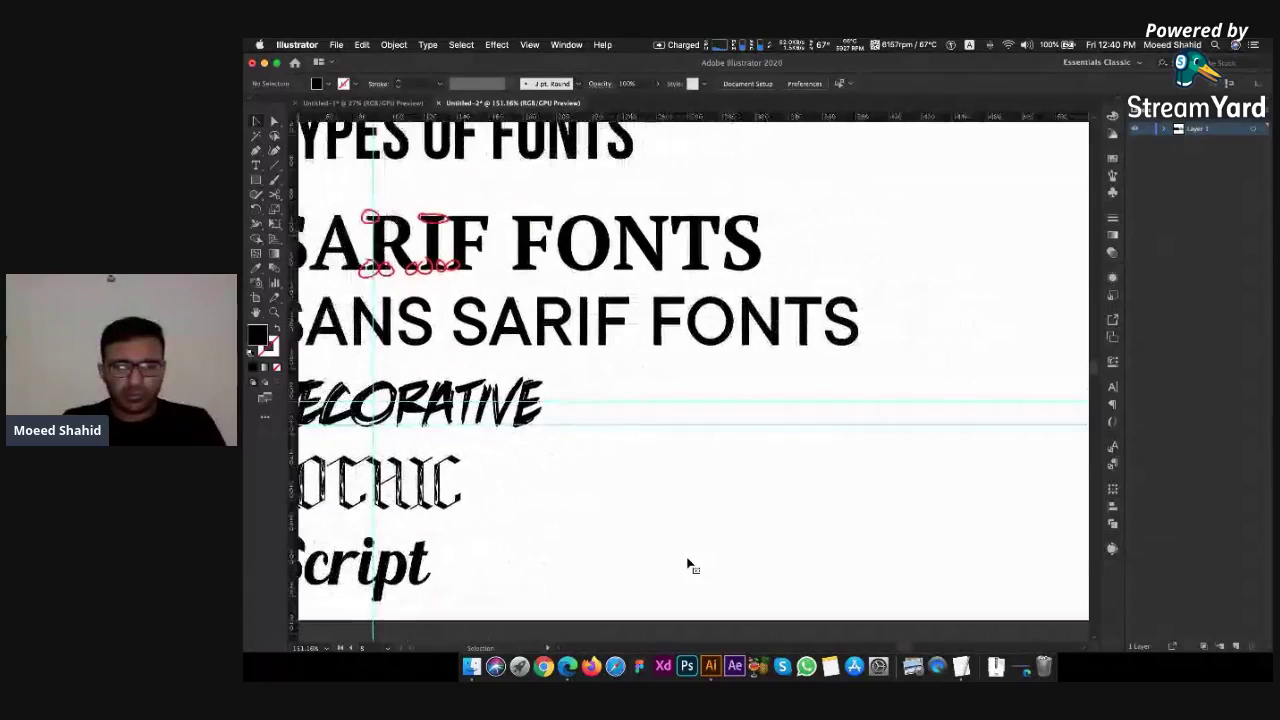
pyautogui.scroll(-2, 688, 572)
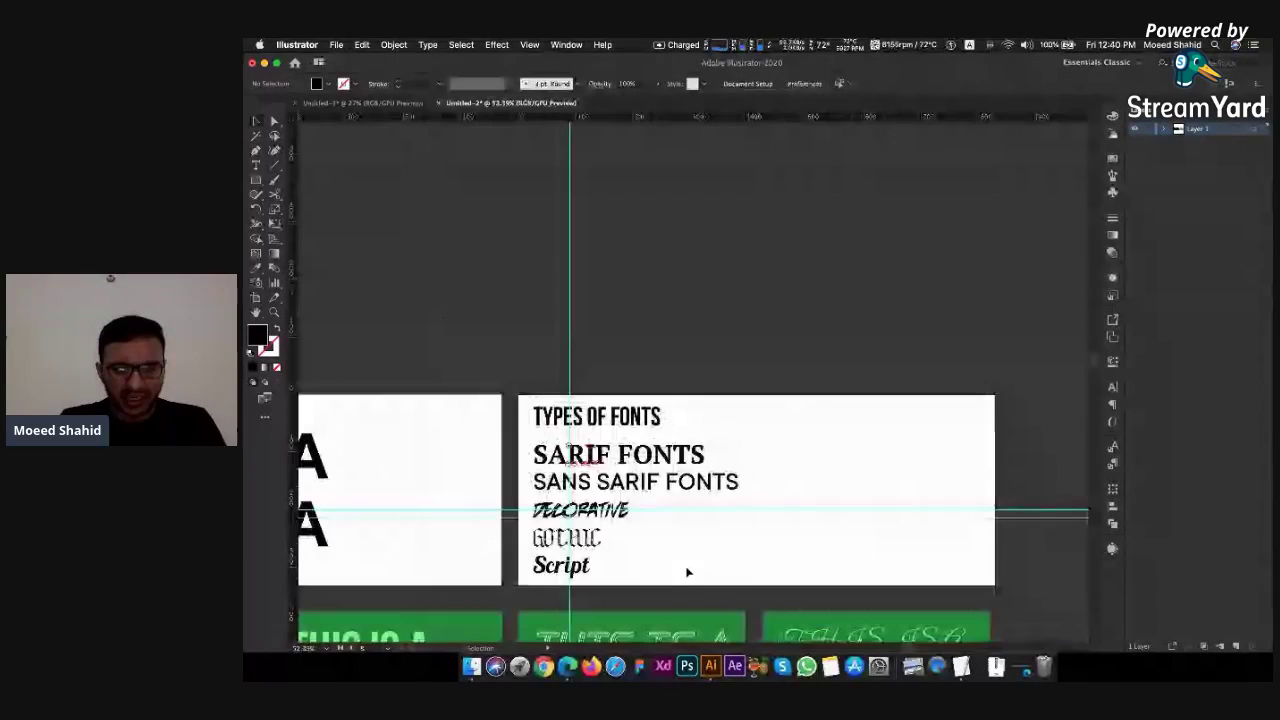
pyautogui.click(690, 460)
pyautogui.moveTo(690, 460); pyautogui.dragTo(890, 460)
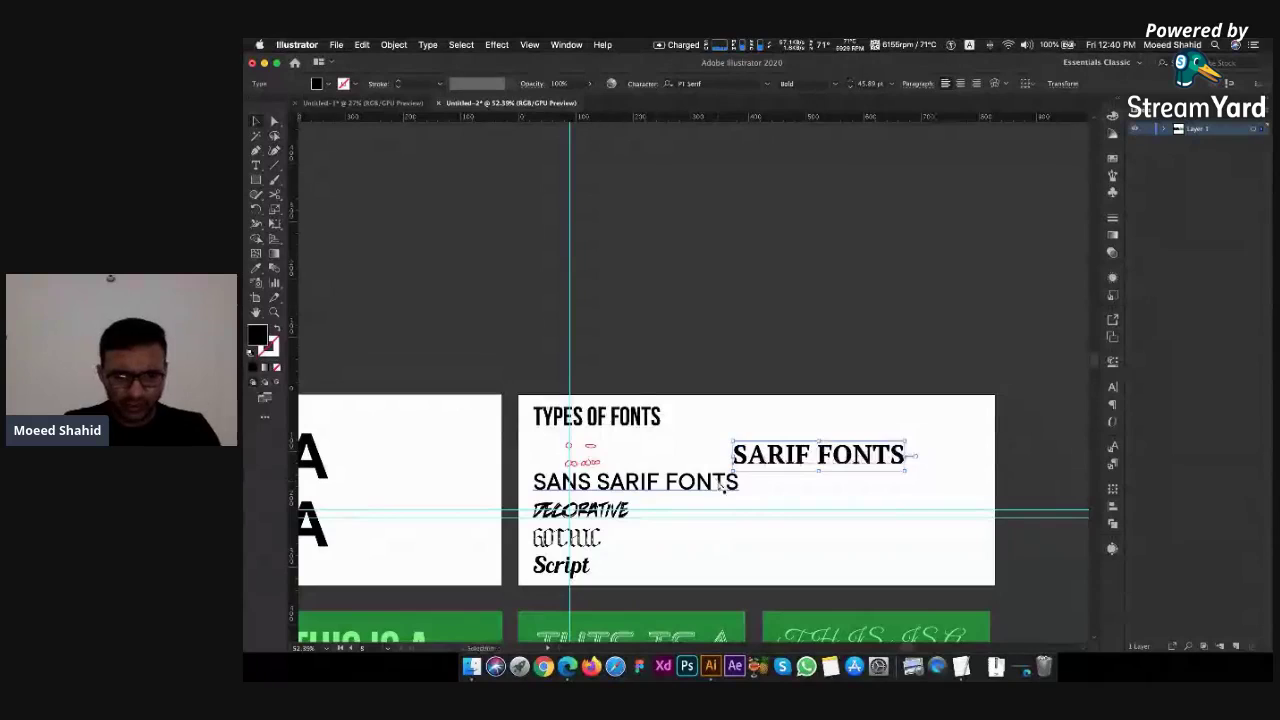
pyautogui.press('super+z')
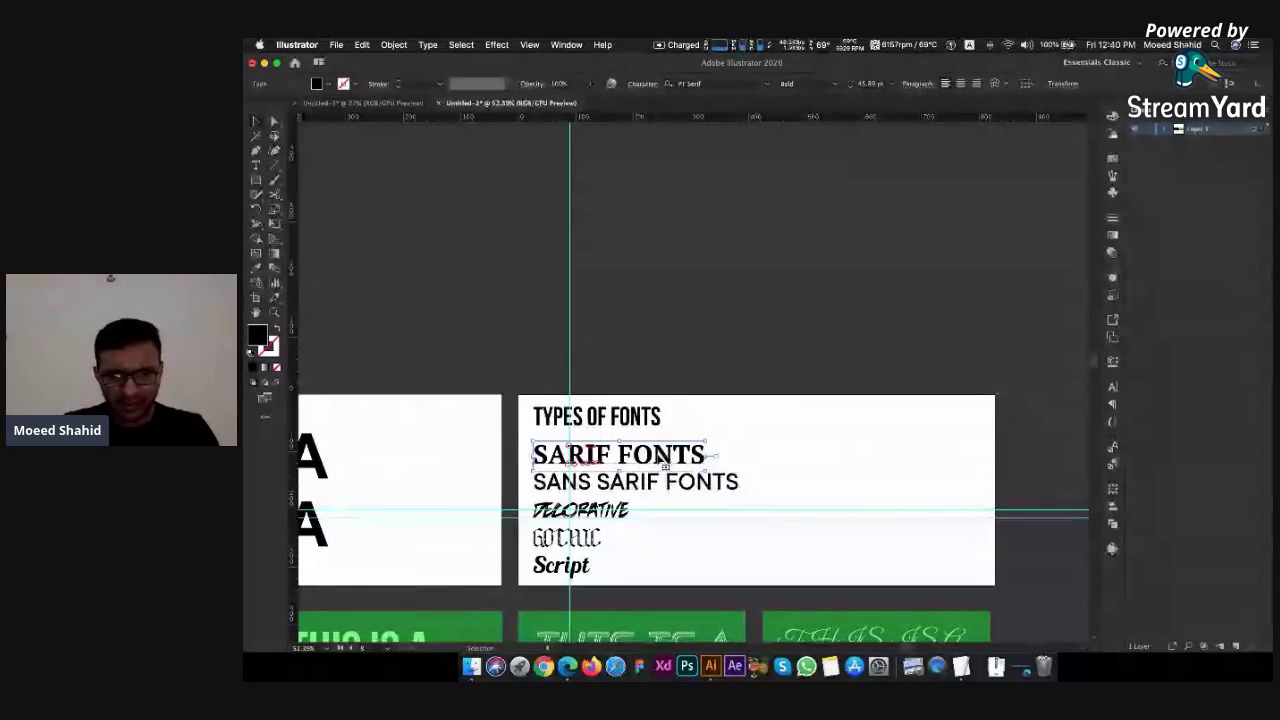
# Duplicate the SARIF FONTS, SANS SARIF FONTS, DECORATIVE, GOTHIC and Script lines into a second column to their right, and deselect
pyautogui.click(780, 457)
pyautogui.moveTo(663, 456); pyautogui.dragTo(898, 447)
pyautogui.click(695, 484)
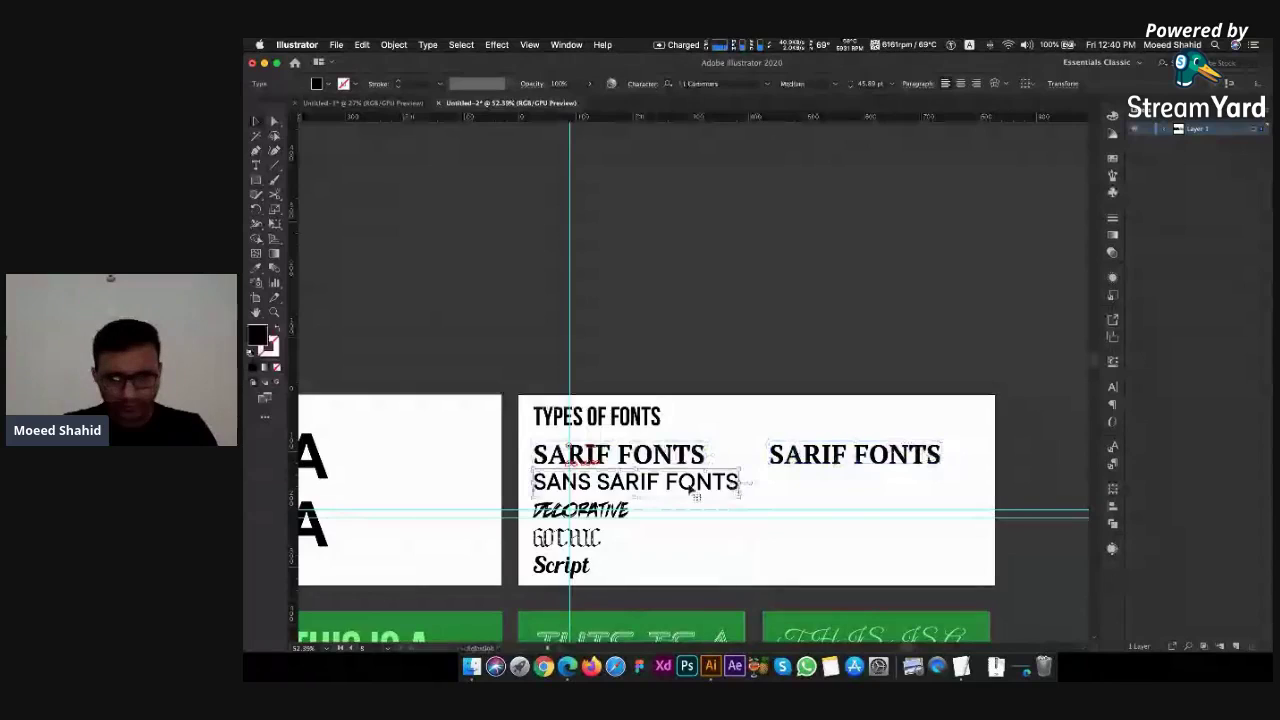
pyautogui.moveTo(695, 484); pyautogui.dragTo(993, 488)
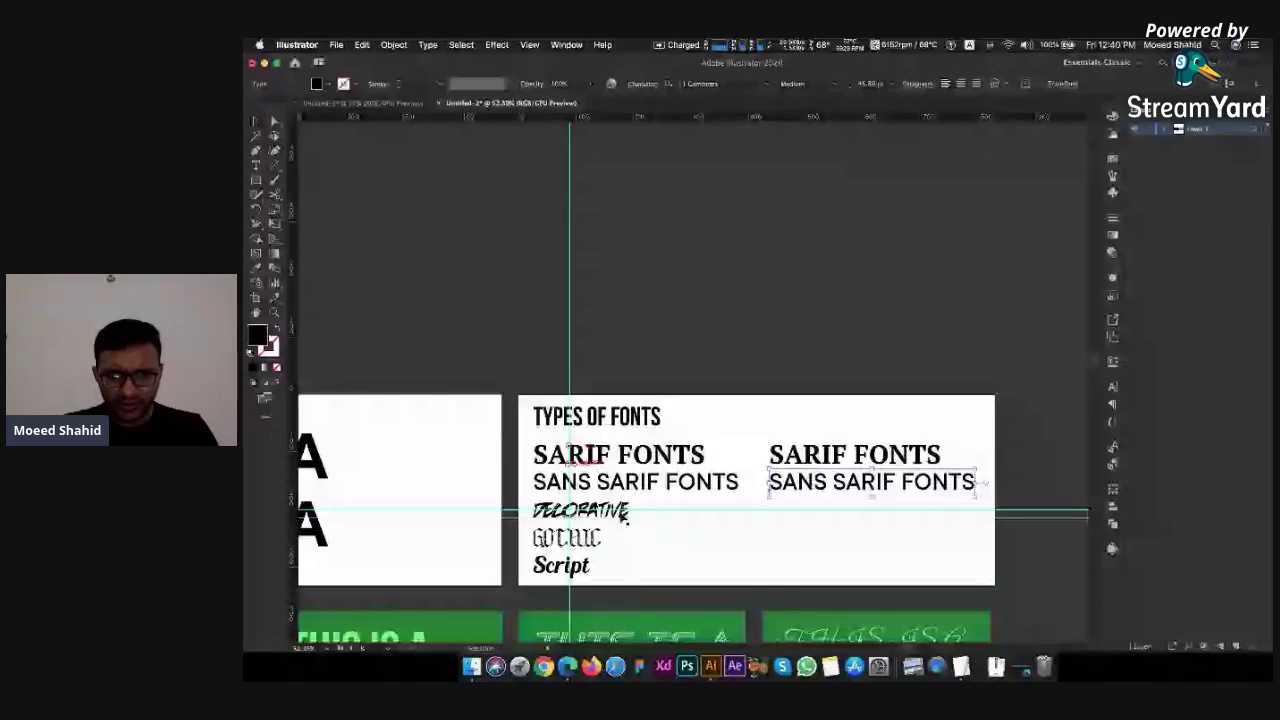
pyautogui.moveTo(622, 512); pyautogui.dragTo(858, 512)
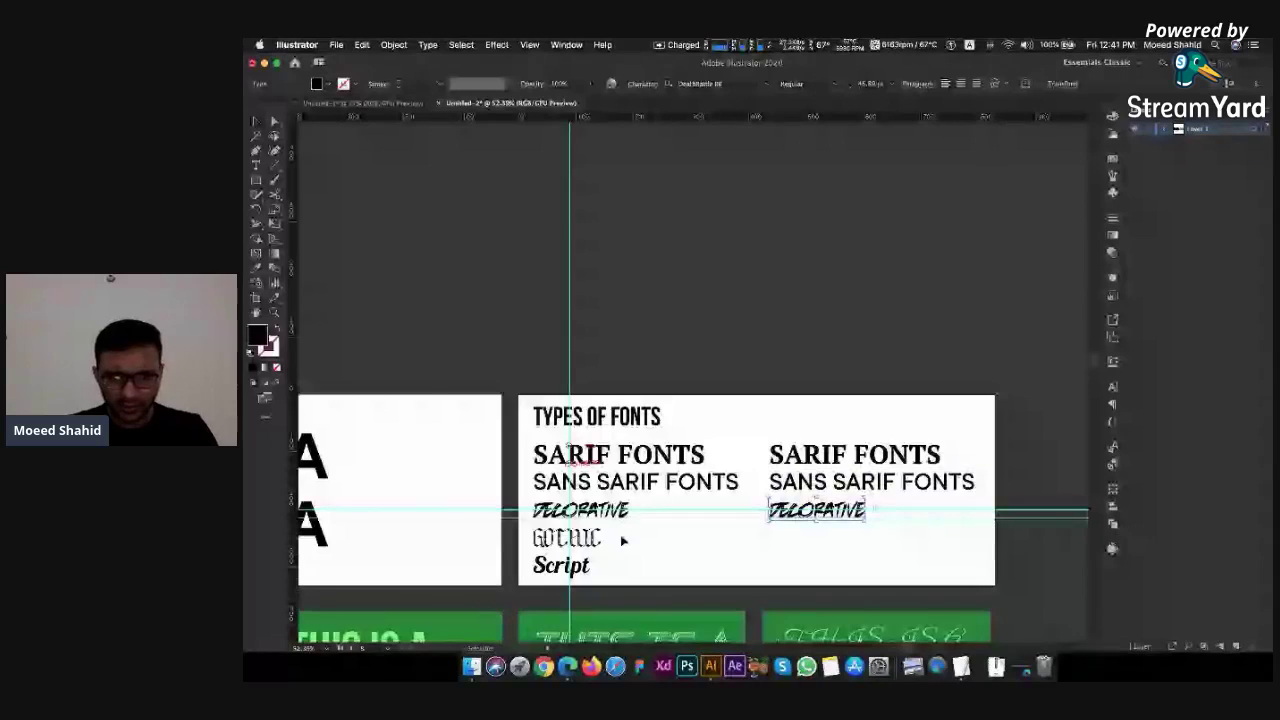
pyautogui.moveTo(623, 537); pyautogui.dragTo(833, 540)
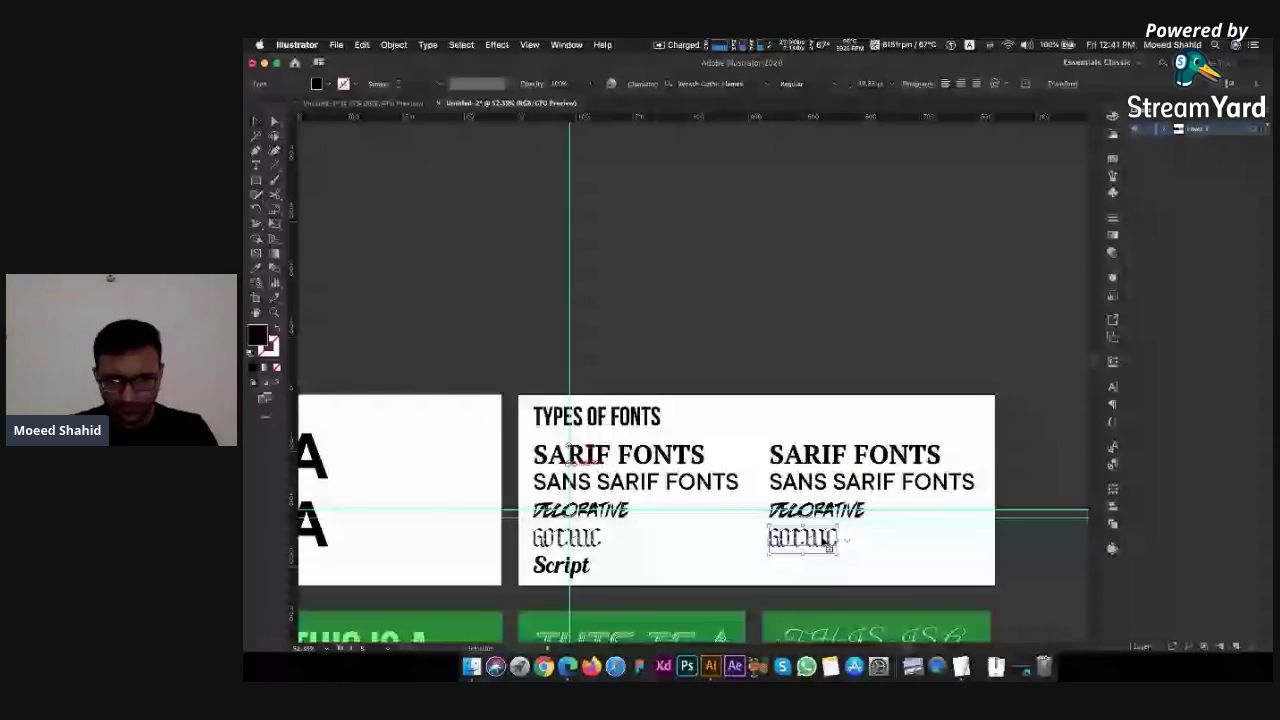
pyautogui.moveTo(580, 565); pyautogui.dragTo(816, 565)
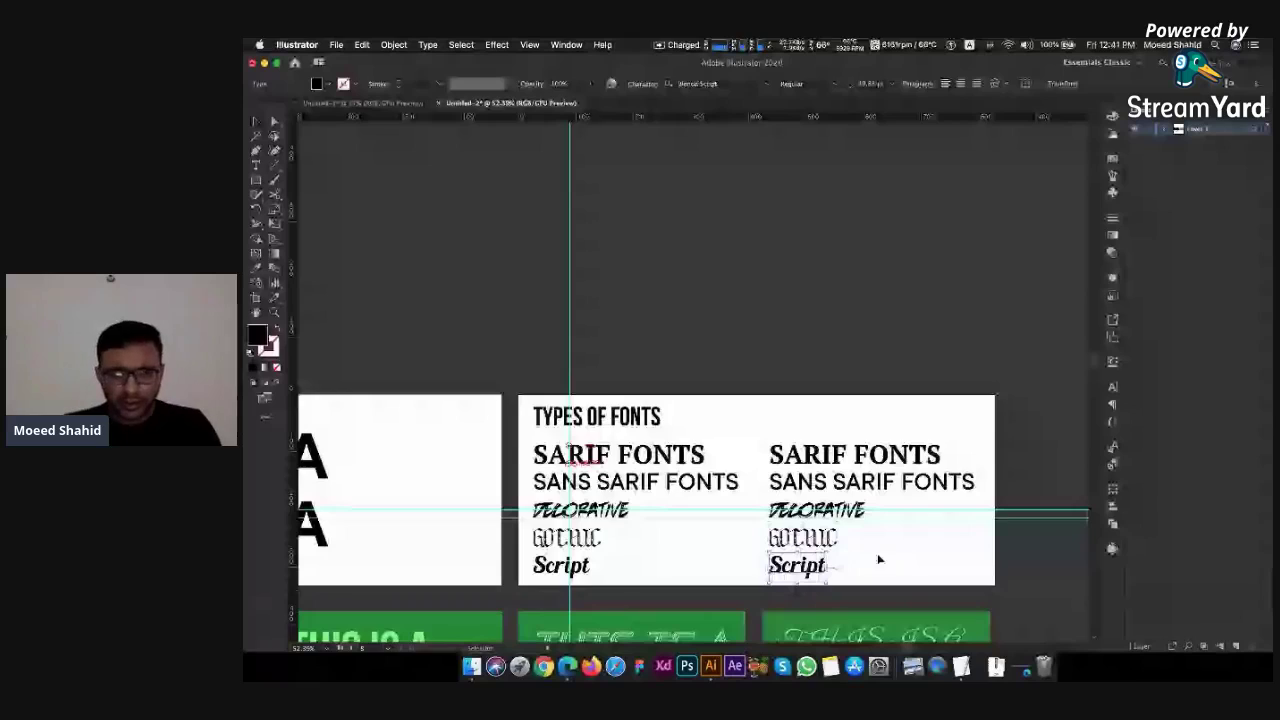
pyautogui.click(879, 559)
# Set the font size of the copied SARIF FONTS text in the second column to 20 pt
pyautogui.scroll(5, 879, 559)
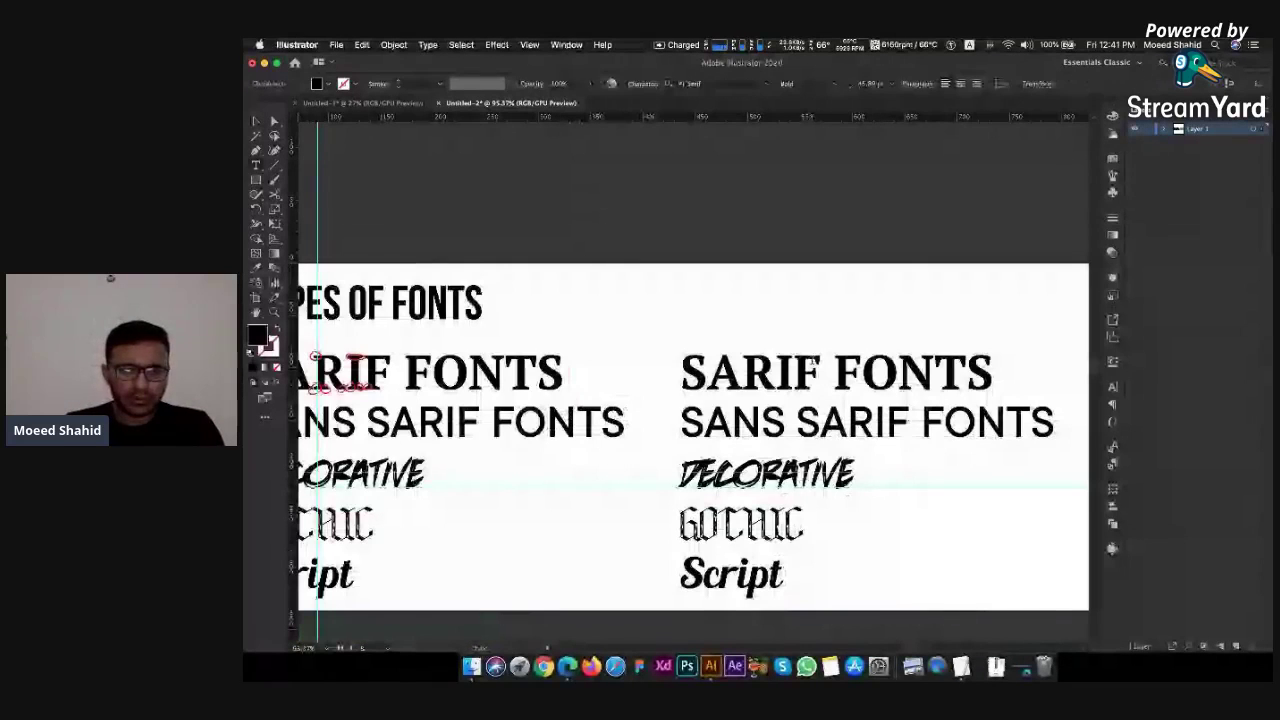
pyautogui.doubleClick(836, 372)
pyautogui.press('super+a')
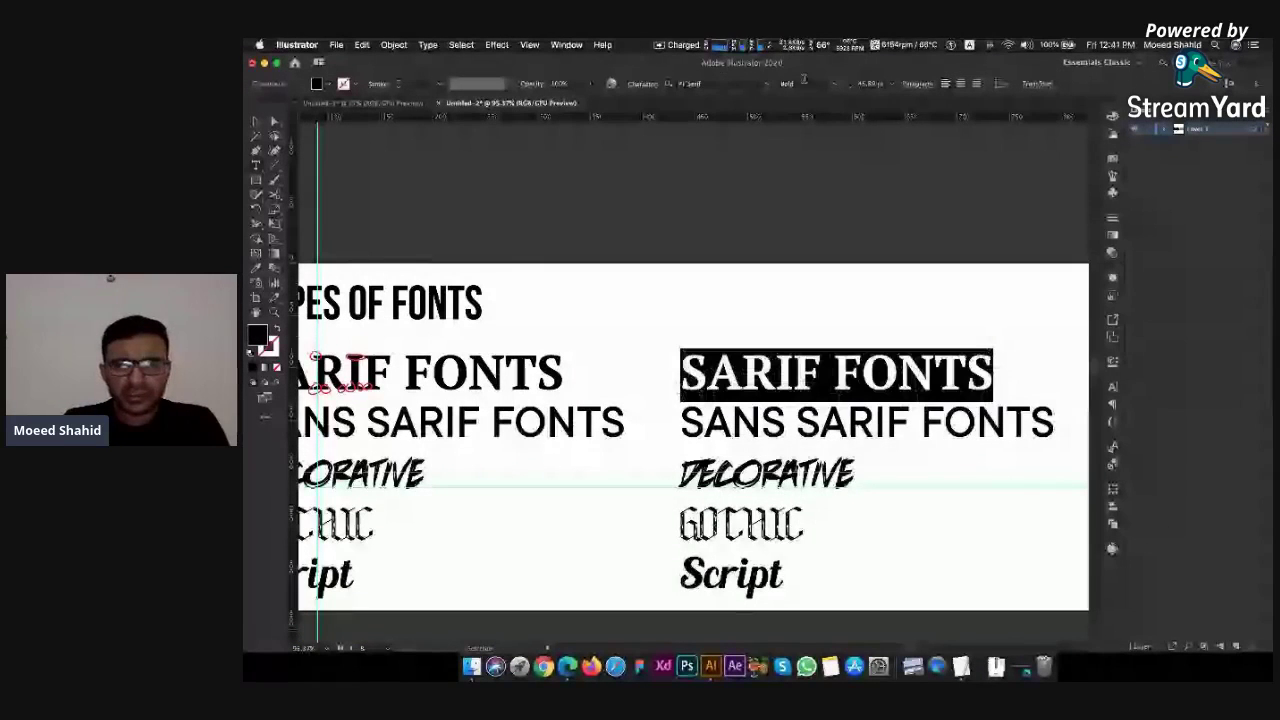
pyautogui.click(879, 83)
pyautogui.write('20')
pyautogui.press('Return')
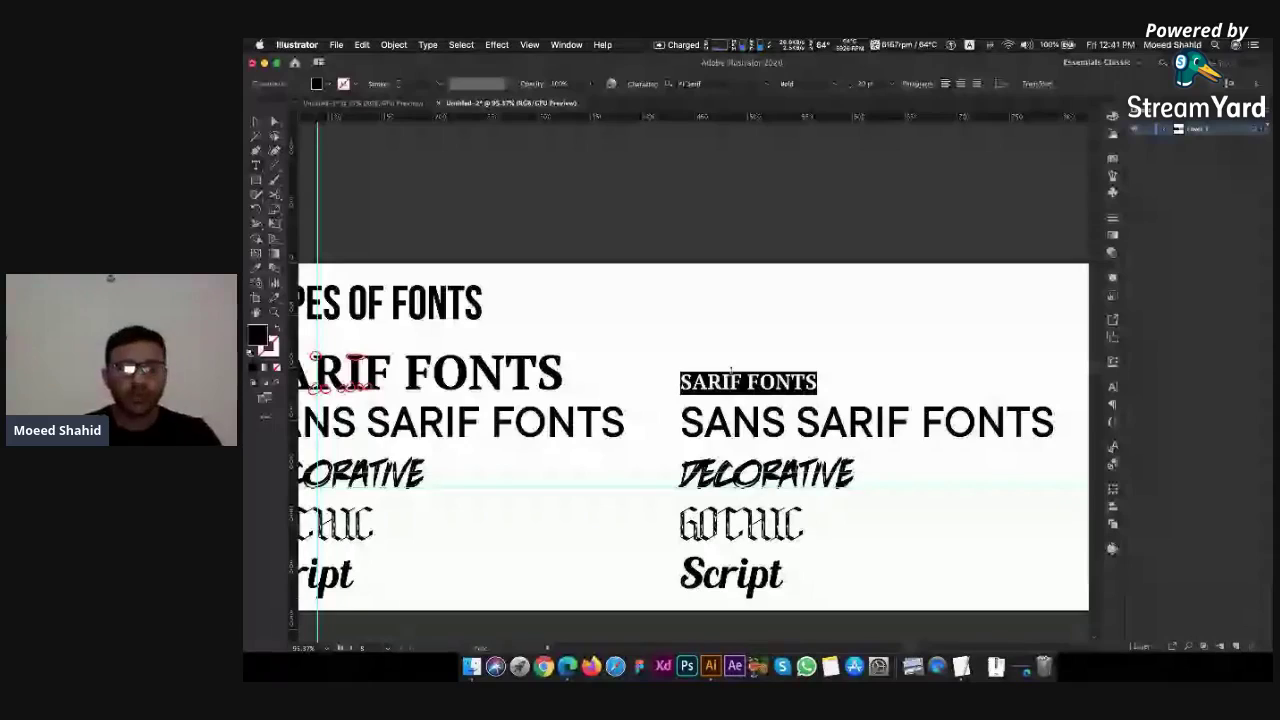
# Replace the copied SARIF FONTS text with "Newspaper, Magazines, Printing Material related to reading"
pyautogui.write('Newspae')
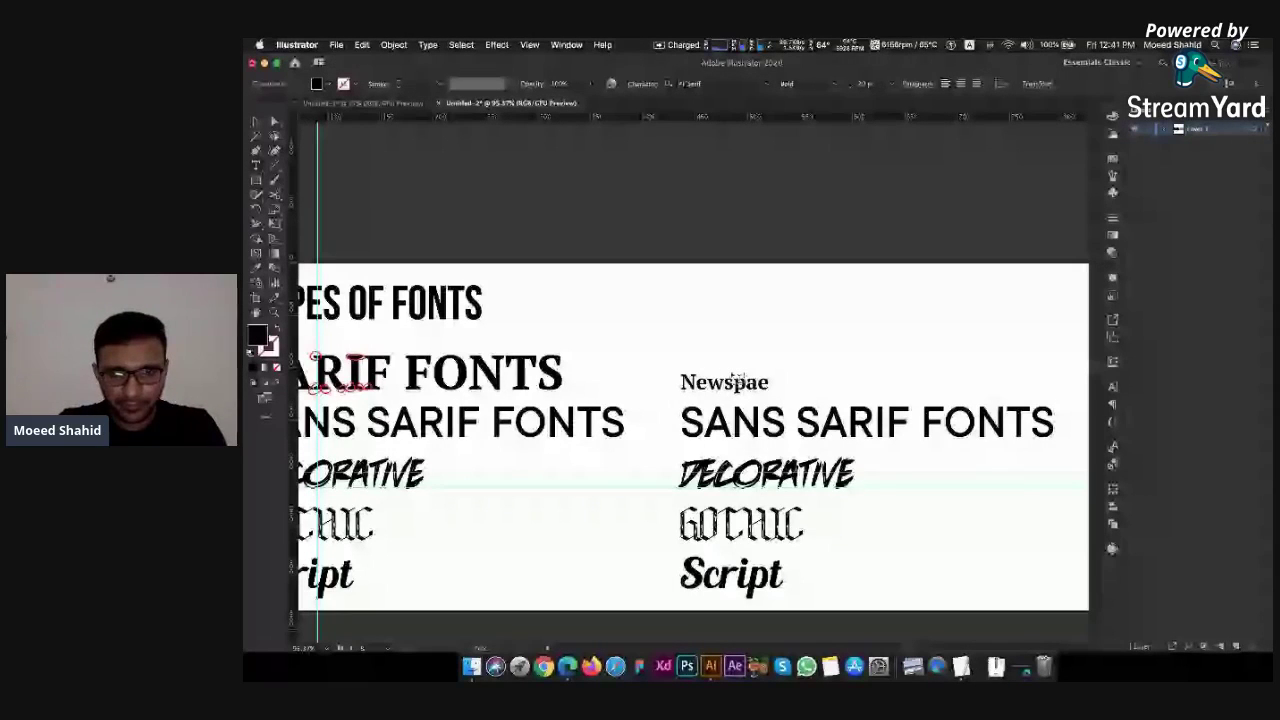
pyautogui.press('BackSpace')
pyautogui.write('per, M')
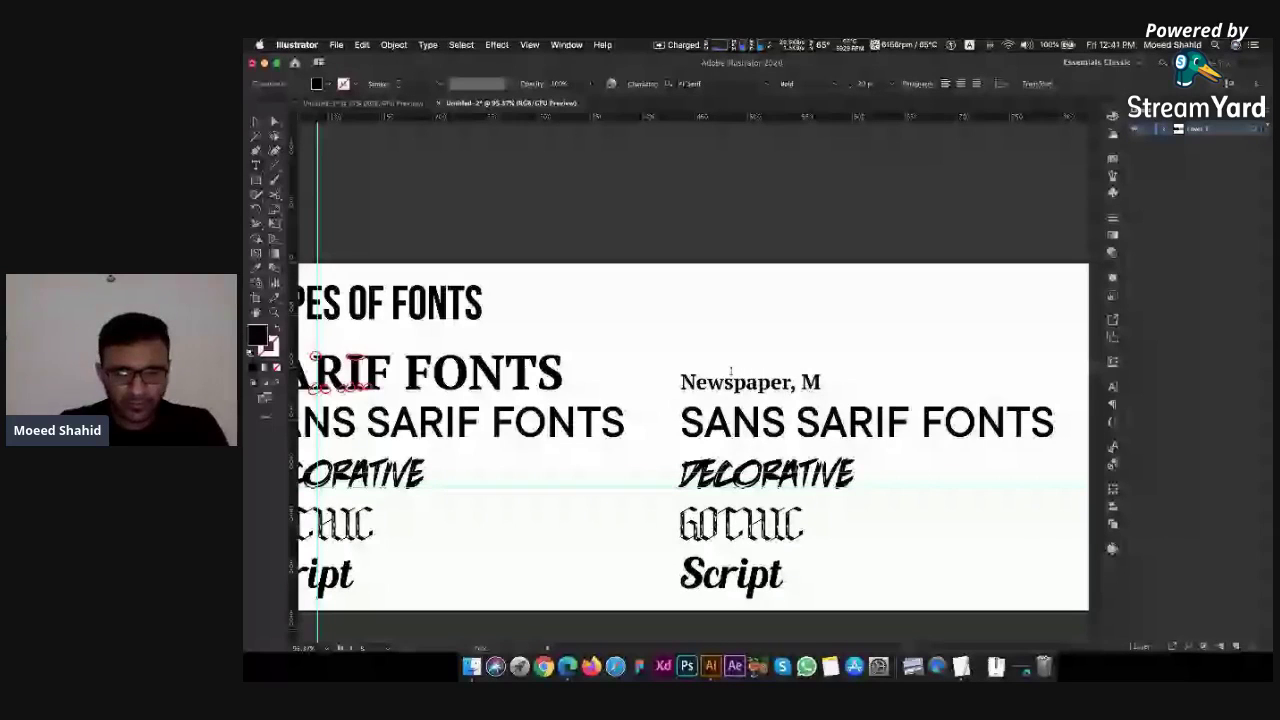
pyautogui.write('agazines,')
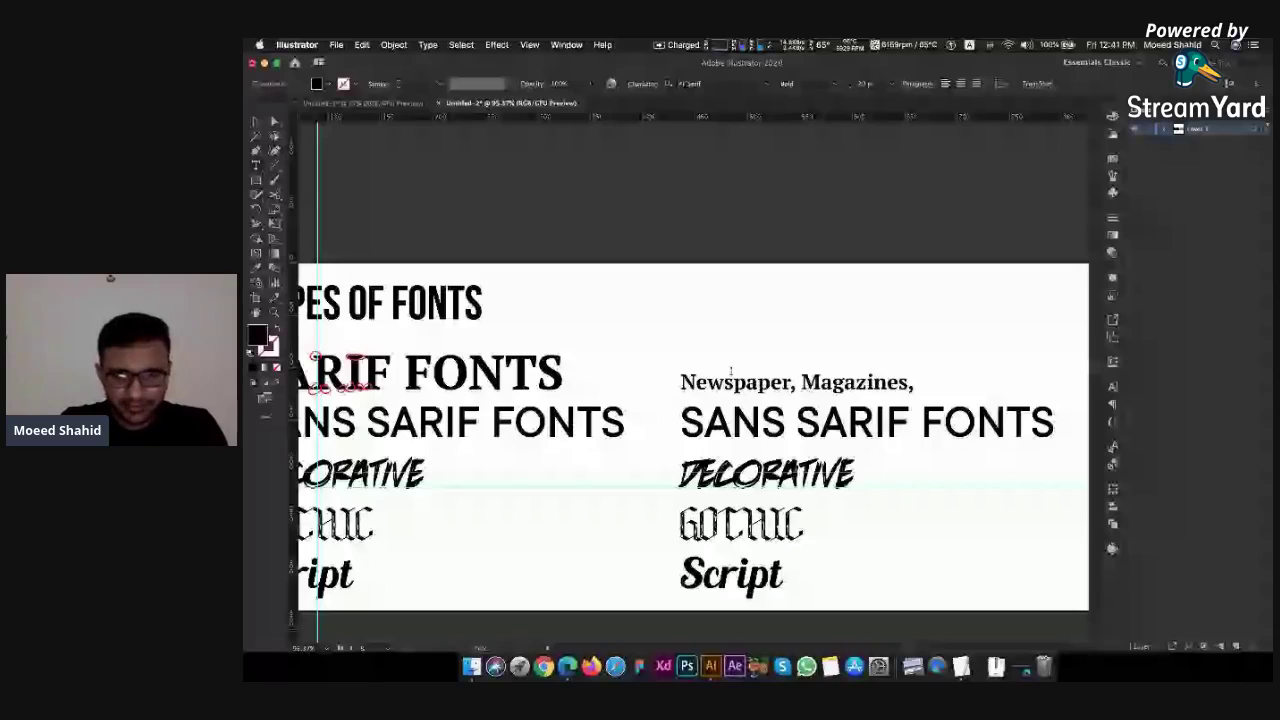
pyautogui.write(' Printing Materi')
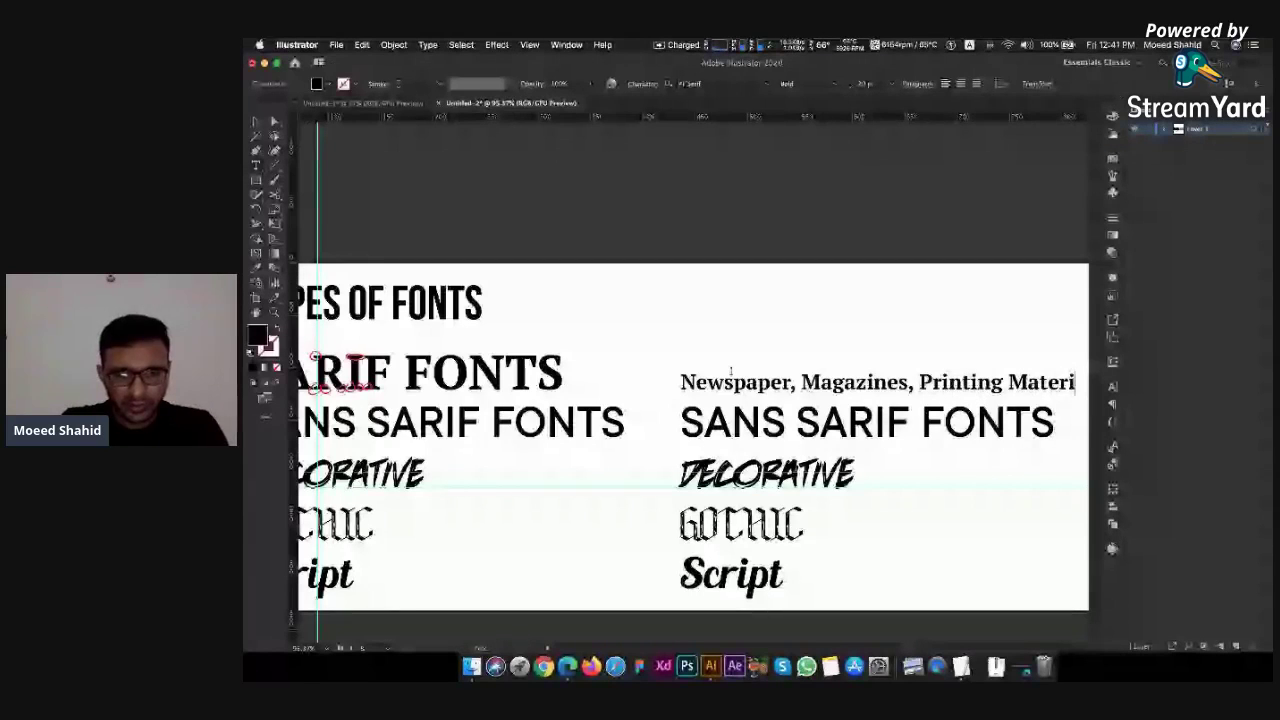
pyautogui.write('al related')
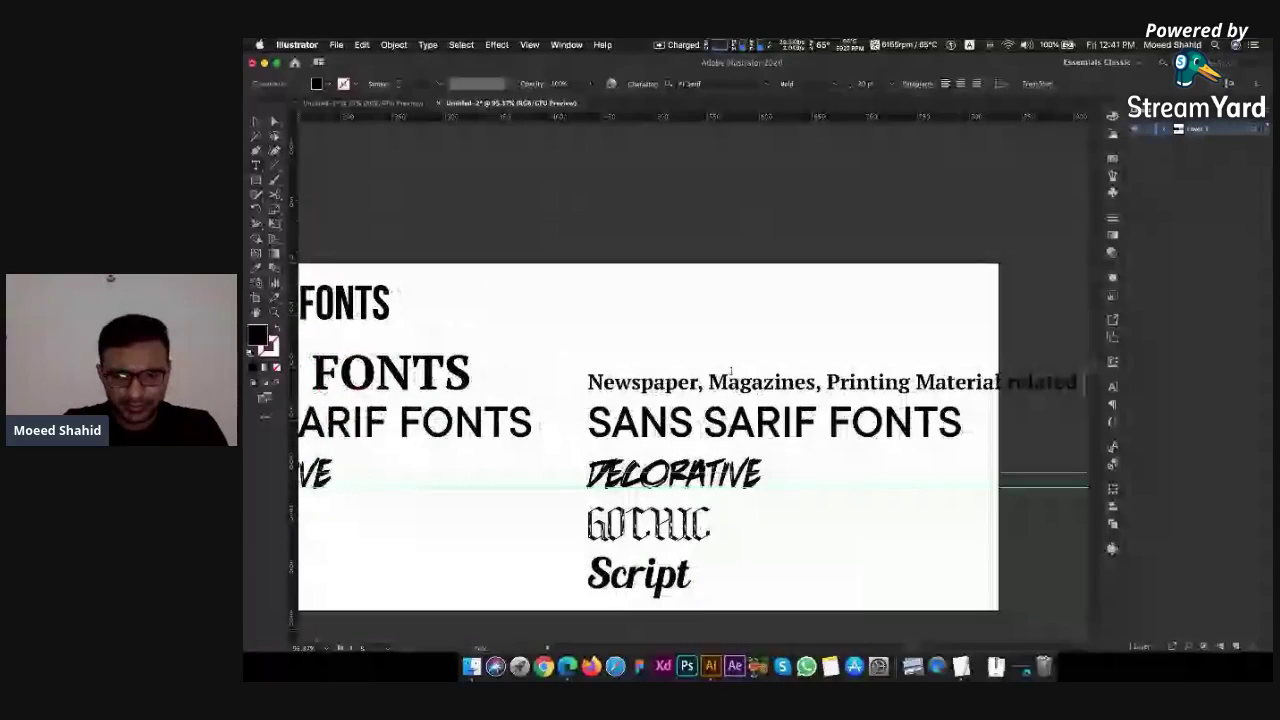
pyautogui.write(' to reading')
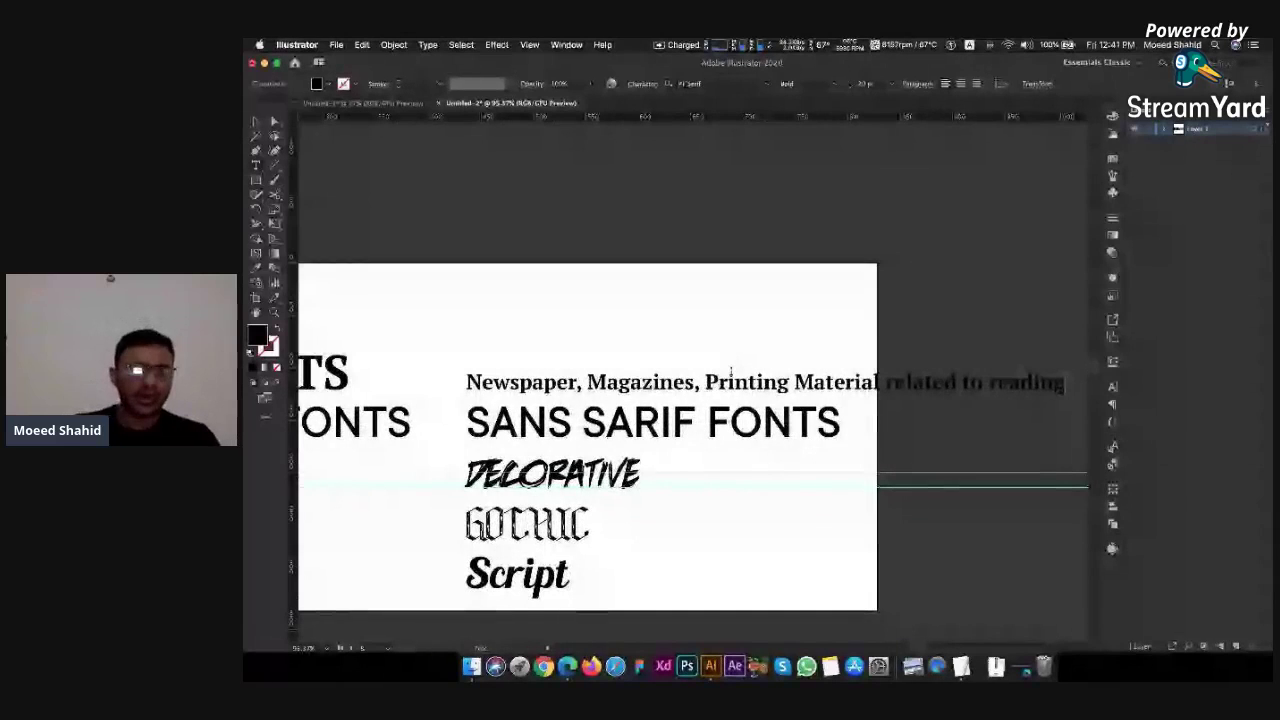
pyautogui.press('Escape')
# Extend the Types of Fonts artboard's right edge past the end of the newspaper and magazines line
pyautogui.scroll(-5, 895, 374)
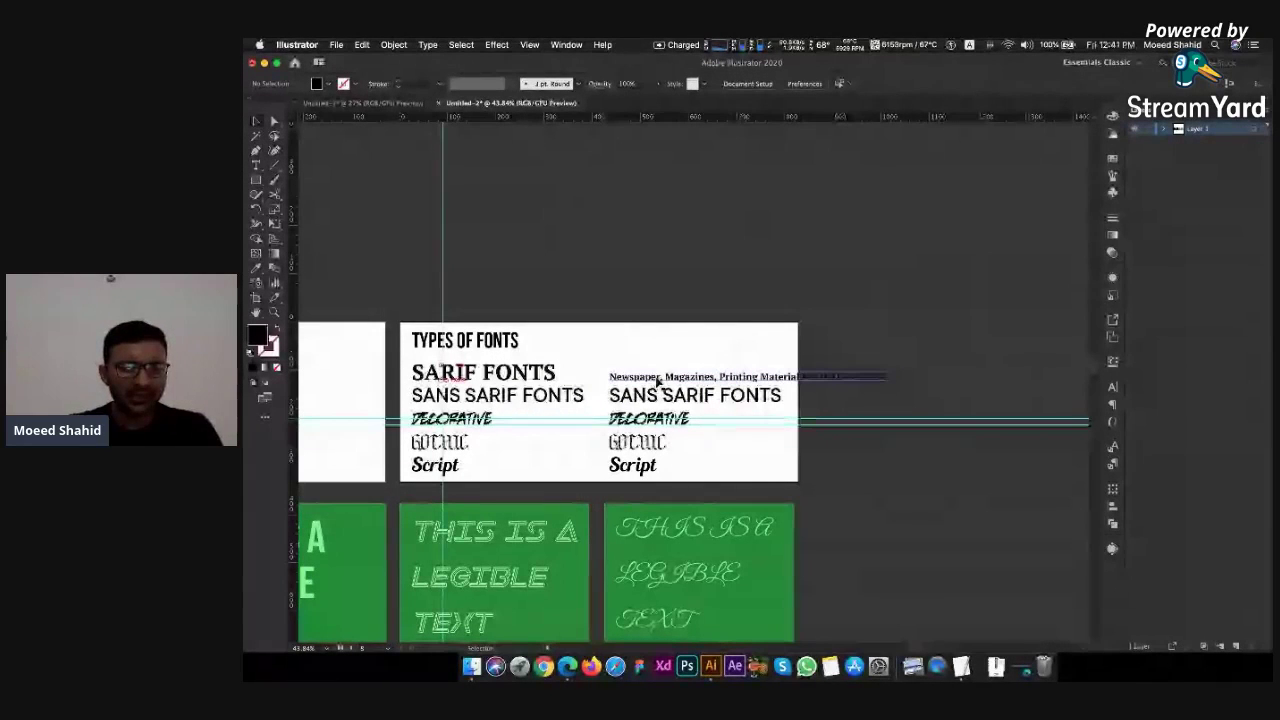
pyautogui.scroll(2, 649, 373)
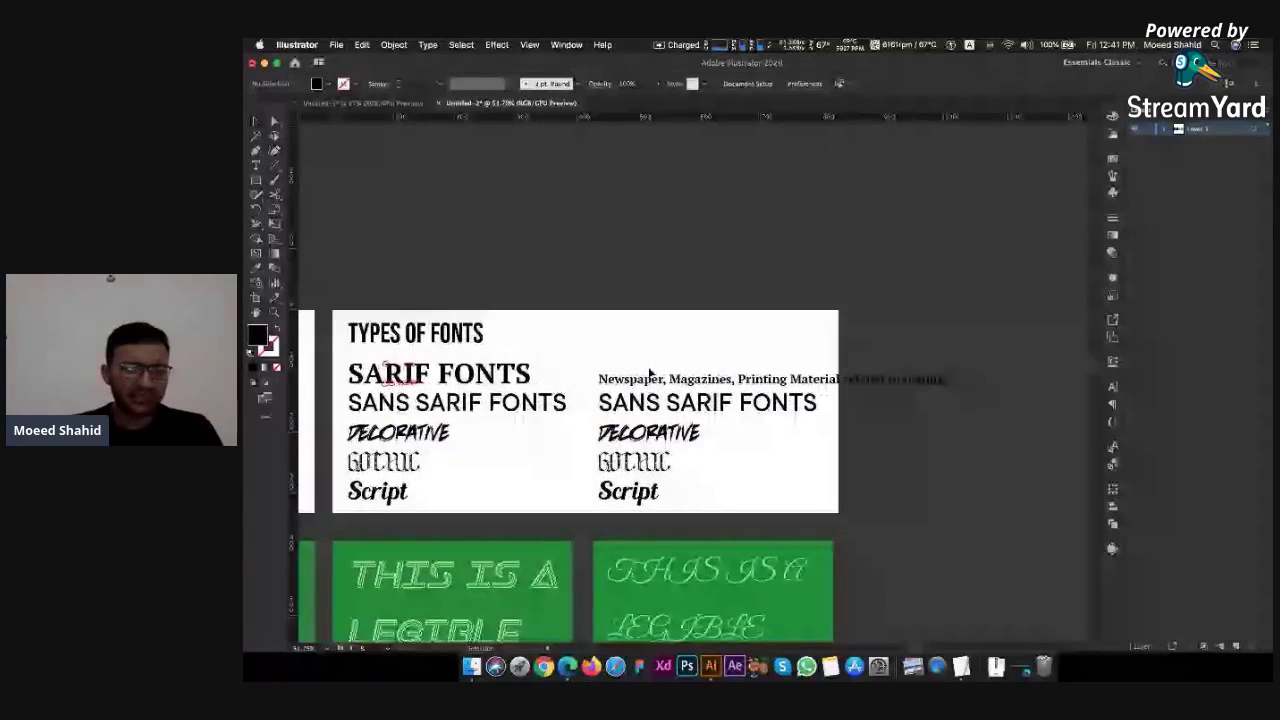
pyautogui.scroll(3, 649, 373)
pyautogui.click(659, 393)
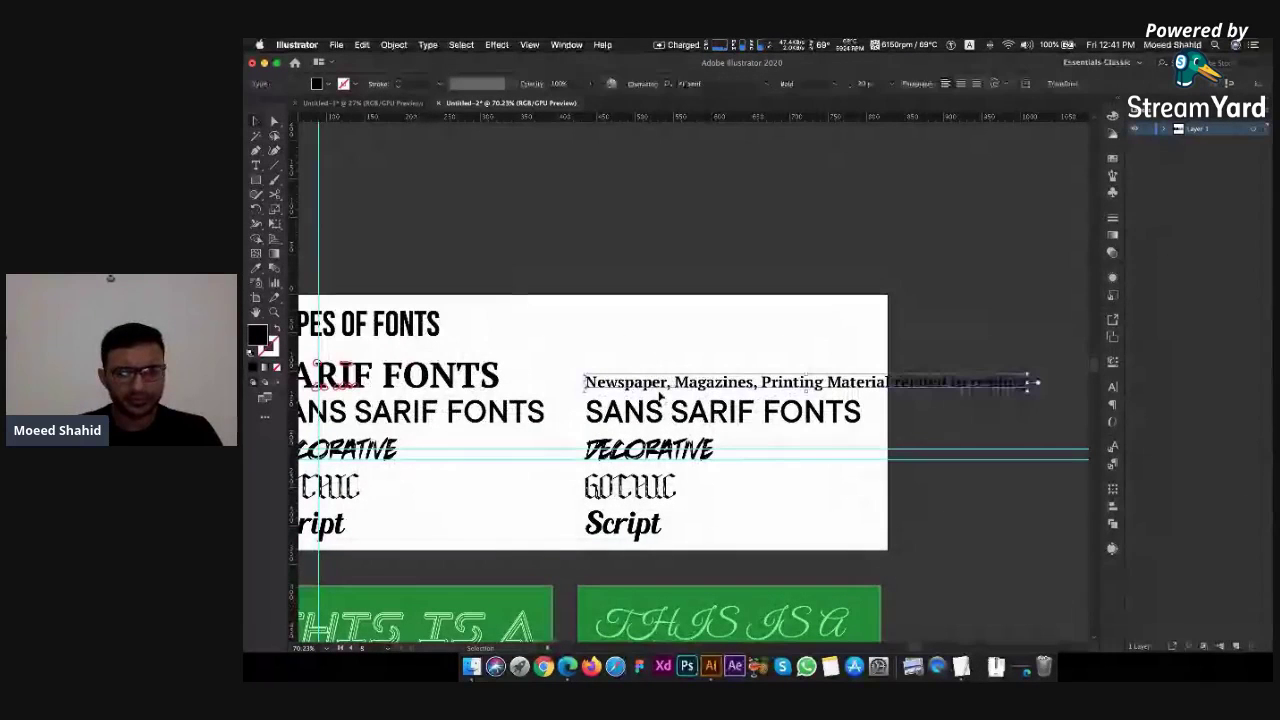
pyautogui.hotkey('shift', 'o')
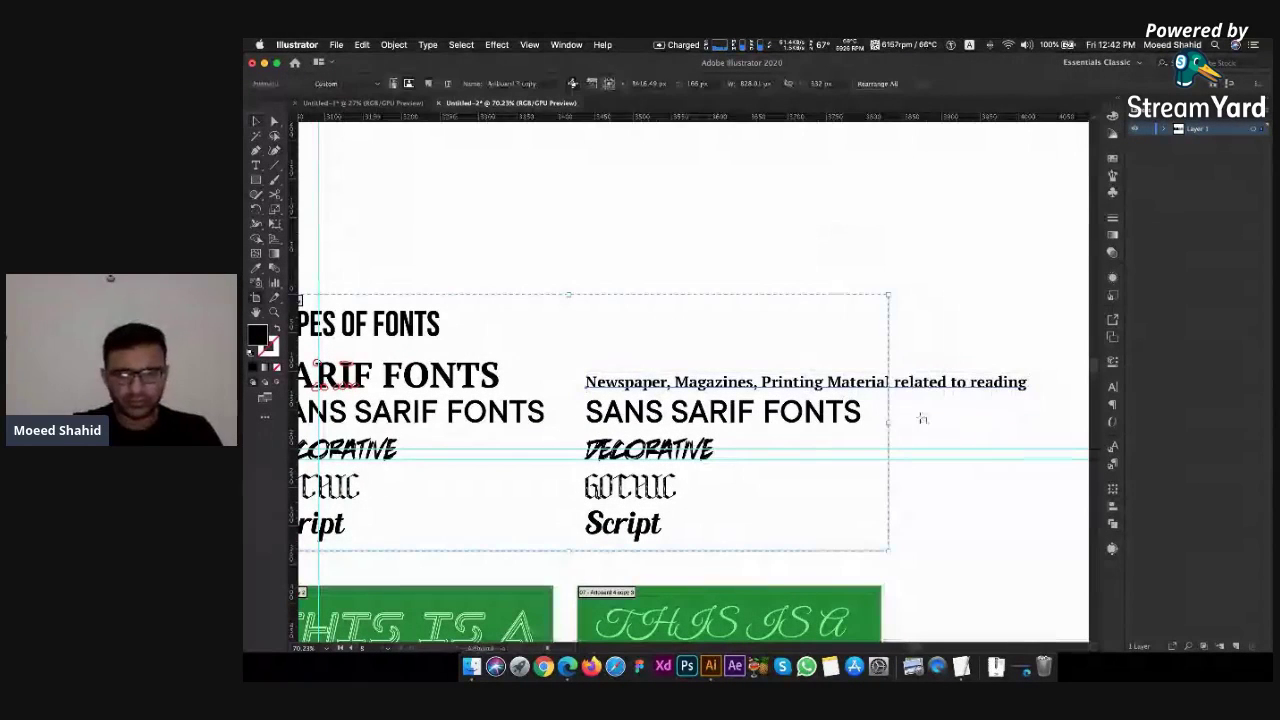
pyautogui.moveTo(888, 423); pyautogui.dragTo(1048, 431)
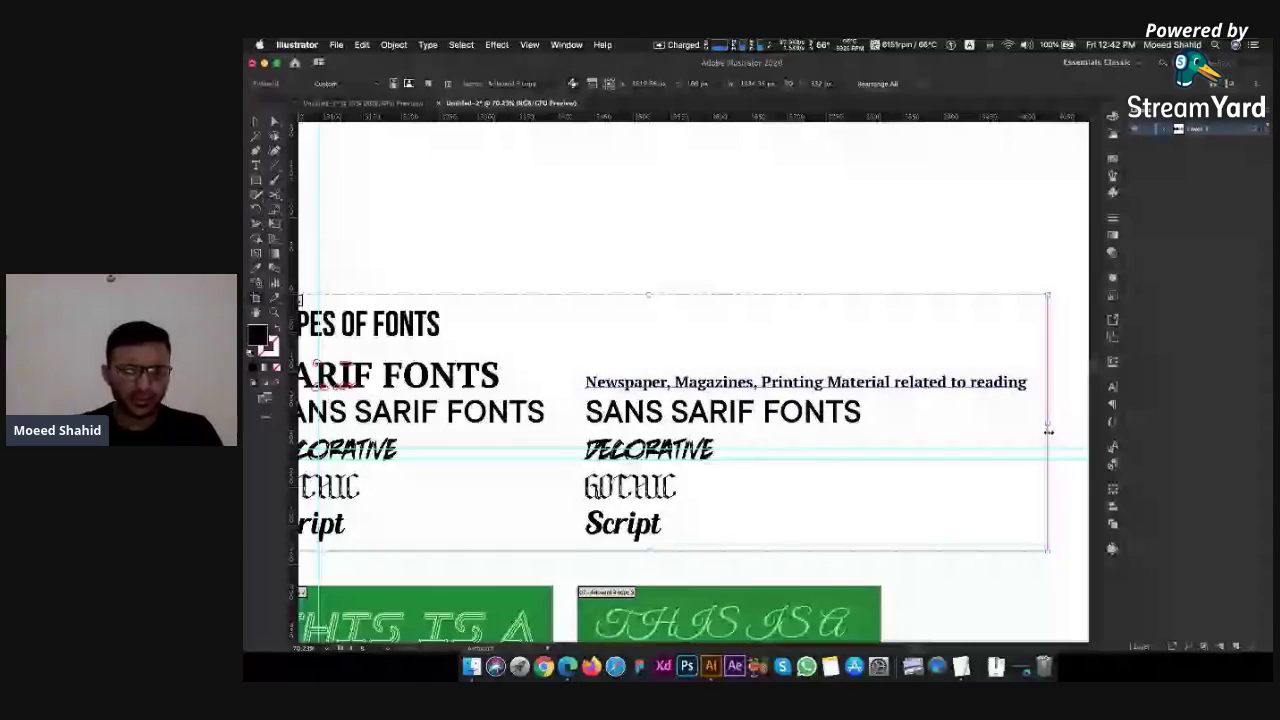
pyautogui.press('Escape')
# Switch to Microsoft Edge, search for "the news" in a new tab and open The News International website
pyautogui.click(567, 666)
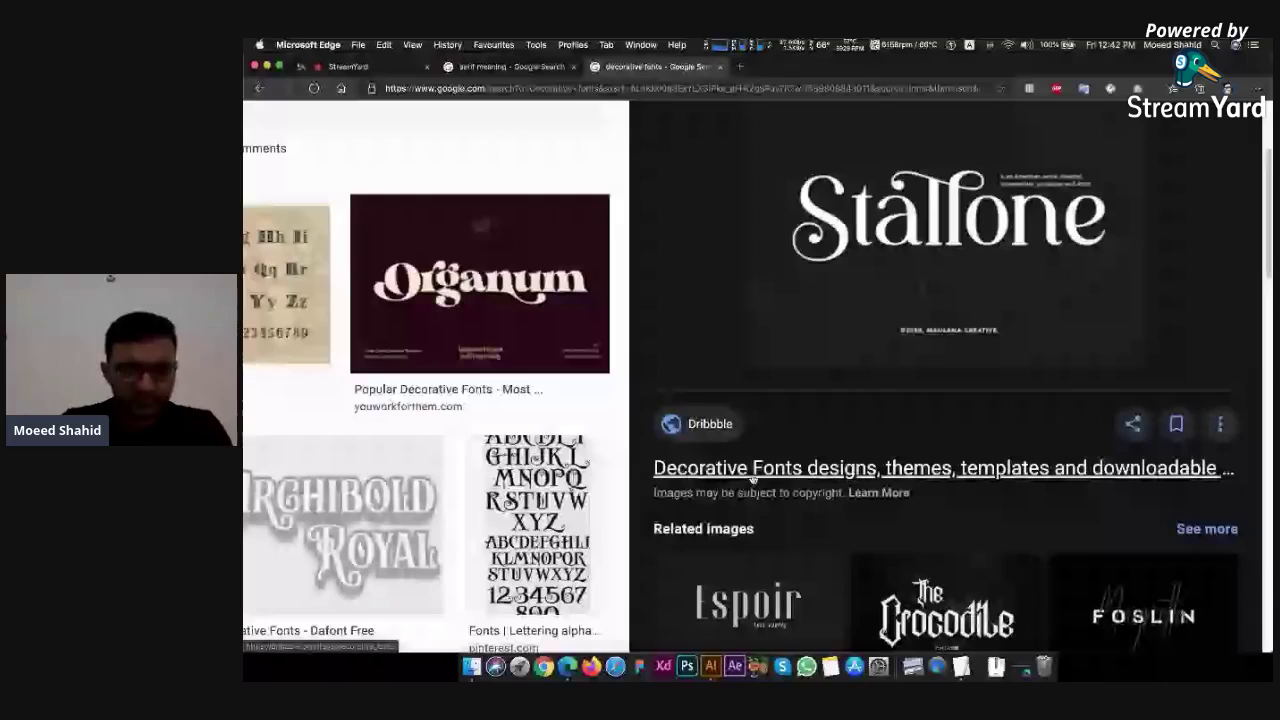
pyautogui.press('super+t')
pyautogui.write('new')
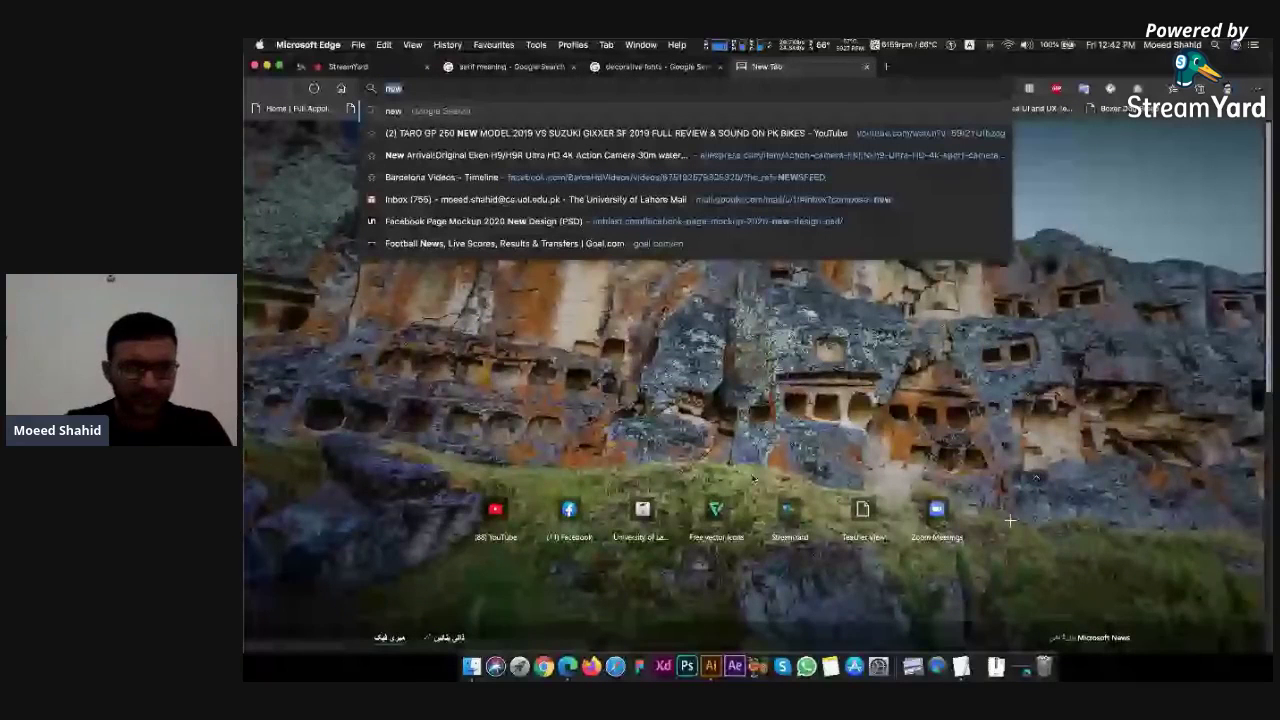
pyautogui.write('s')
pyautogui.press('Return')
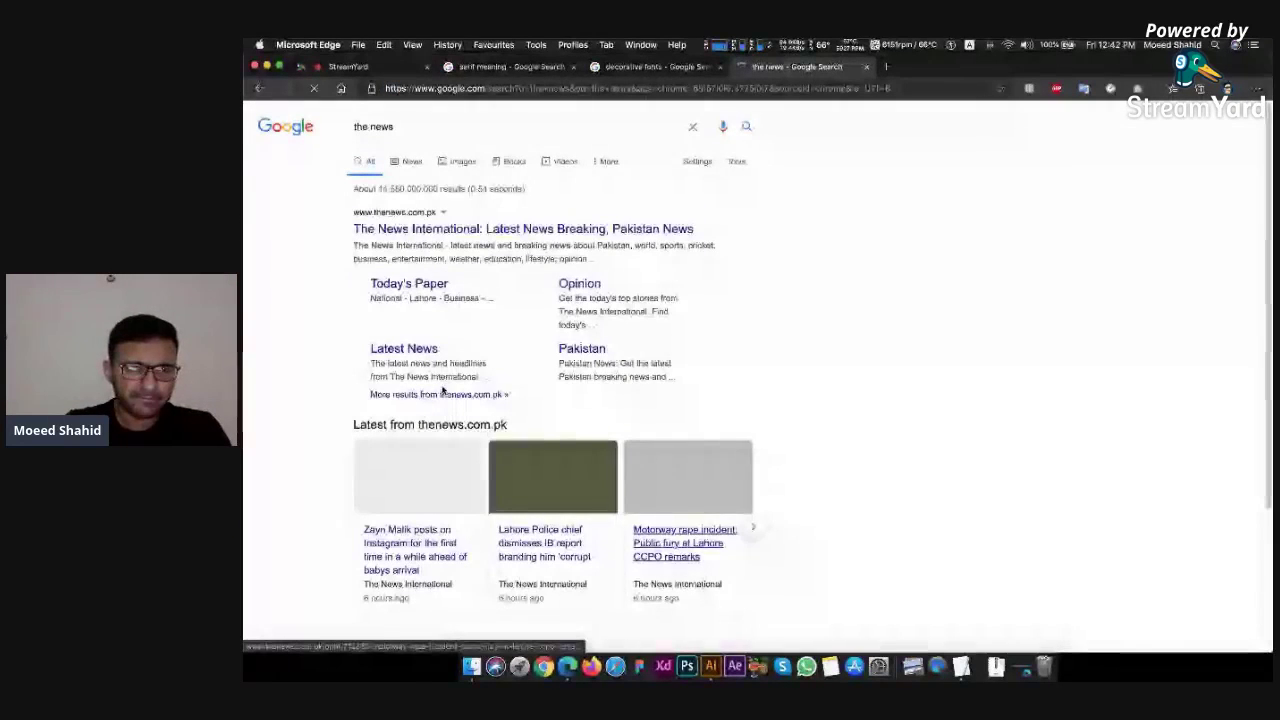
pyautogui.click(410, 229)
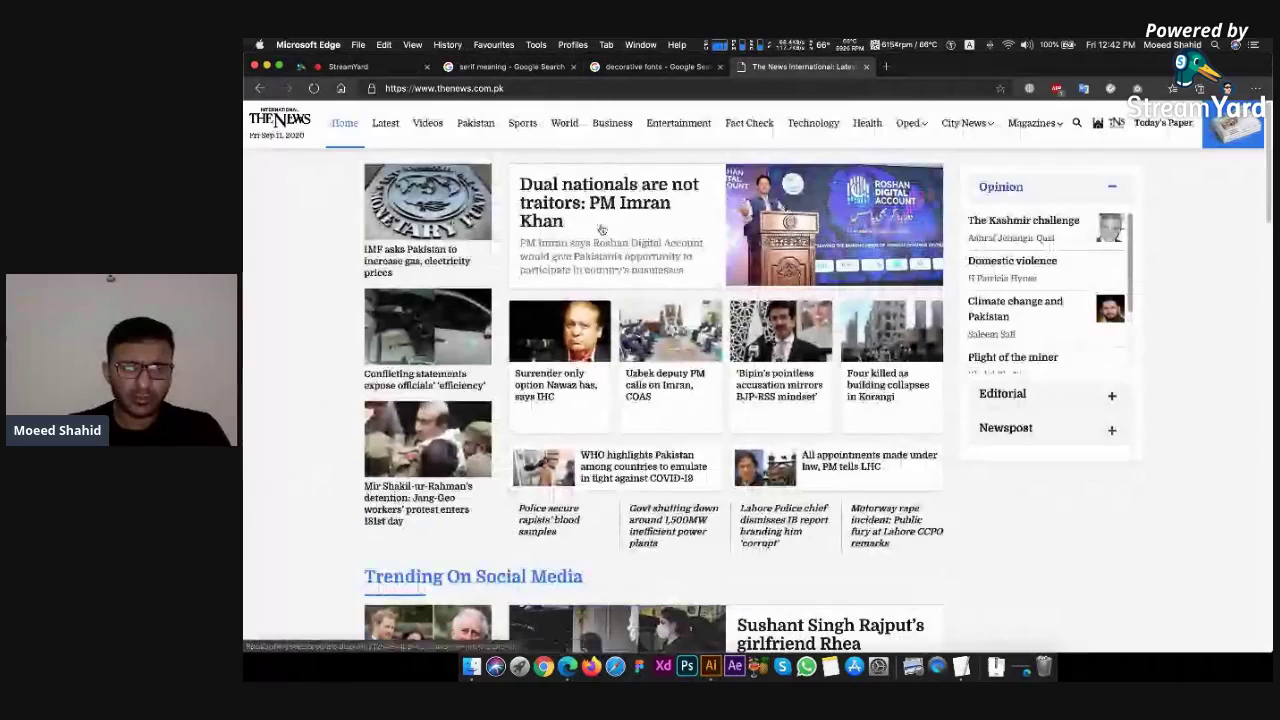
# Open the lead article on dual nationals and examine the typeface of its body text up close
pyautogui.click(561, 205)
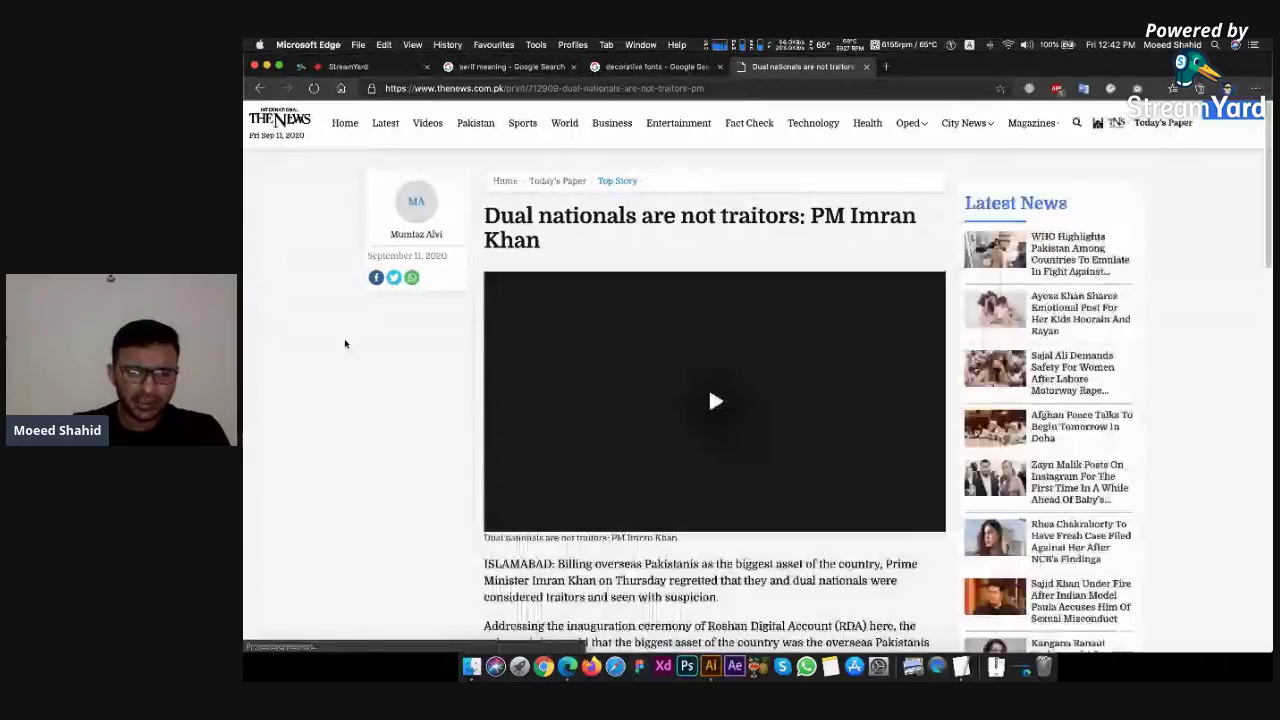
pyautogui.scroll(-2, 468, 459)
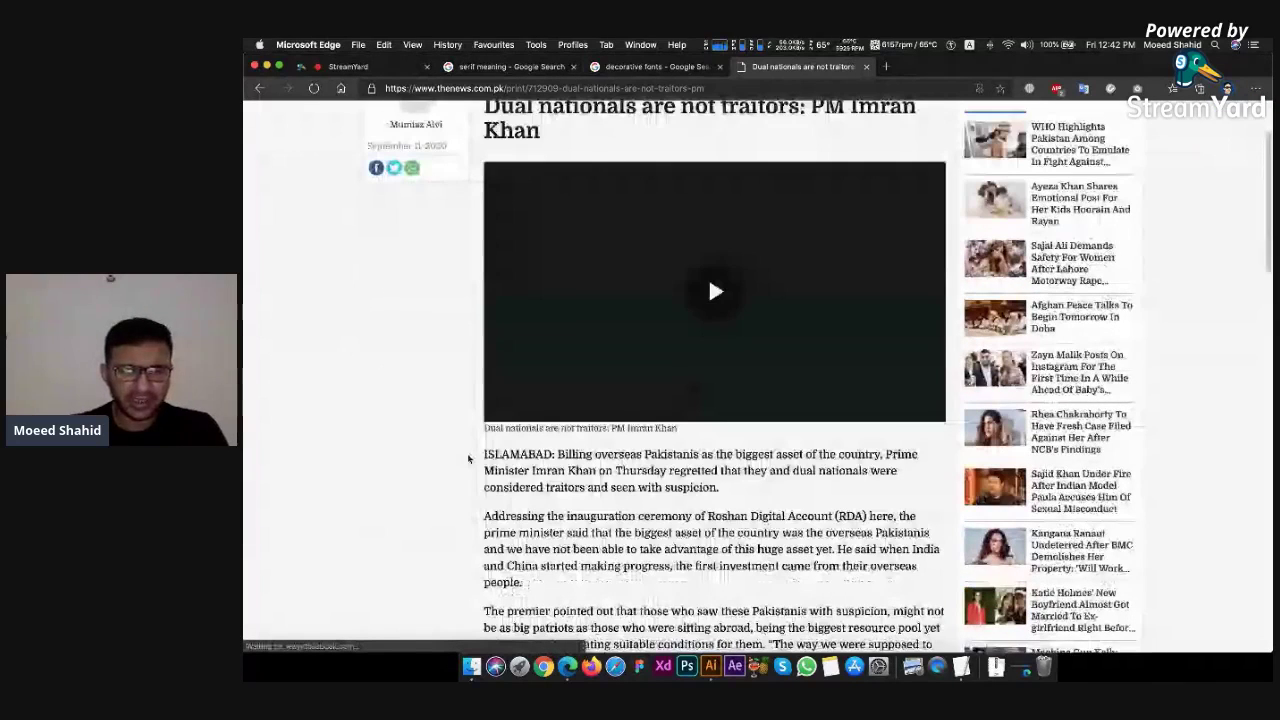
pyautogui.scroll(-2, 468, 459)
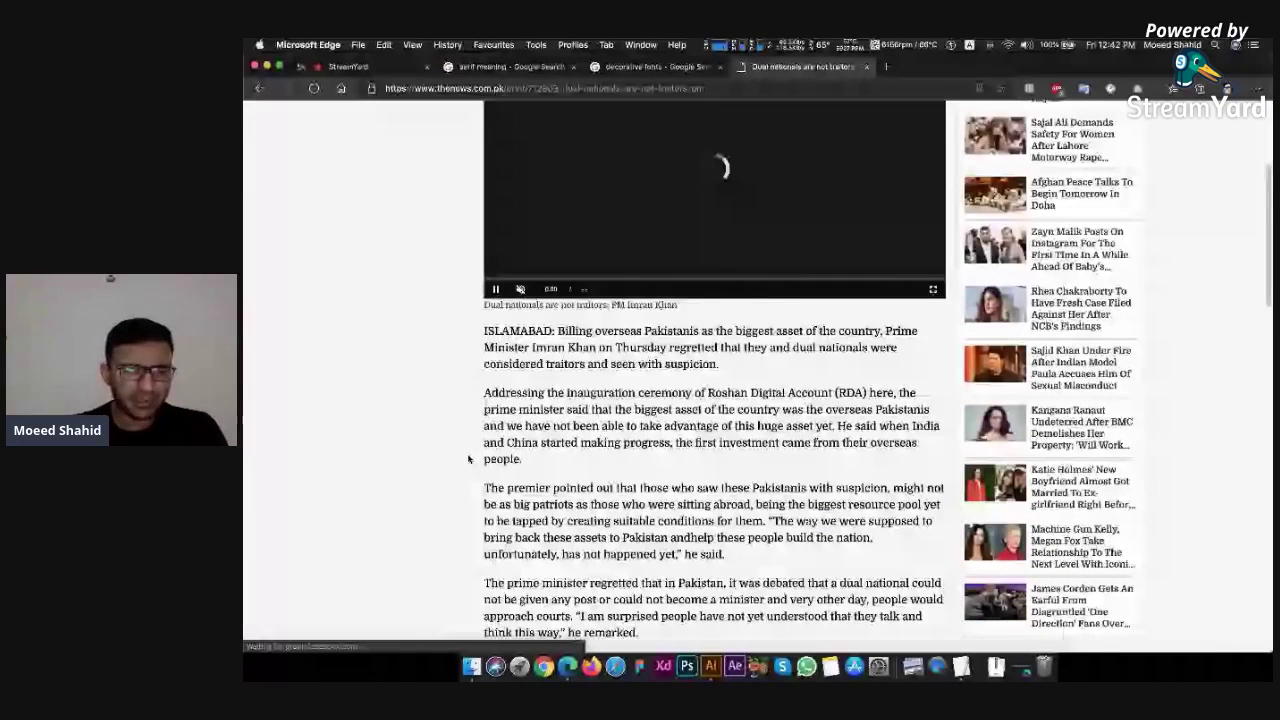
pyautogui.scroll(5, 575, 402)
pyautogui.scroll(2, 575, 402)
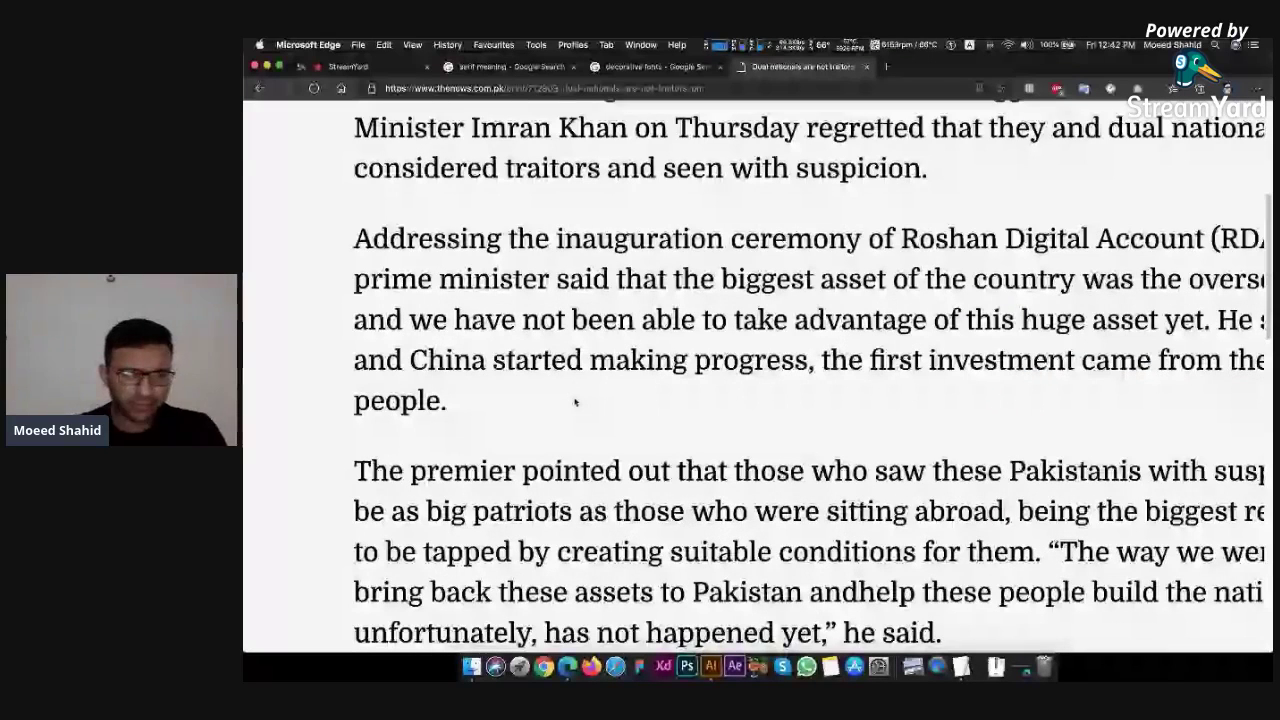
pyautogui.scroll(2, 575, 402)
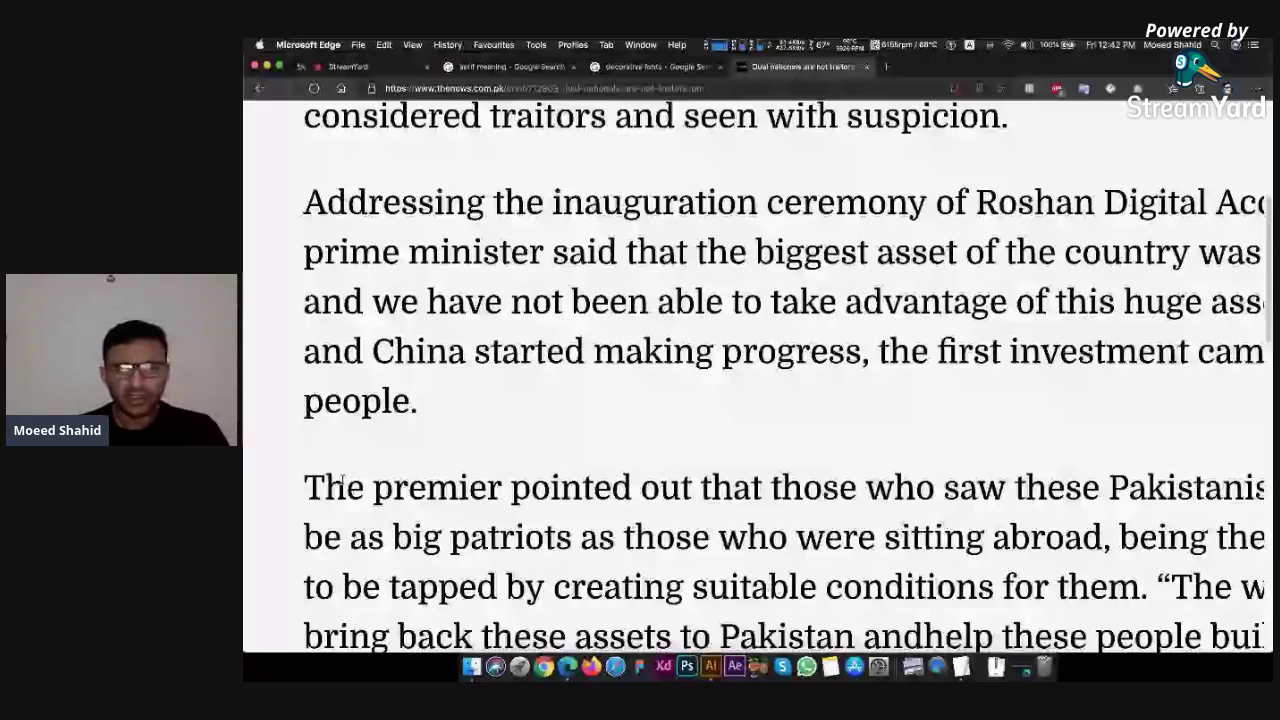
pyautogui.scroll(-5, 341, 484)
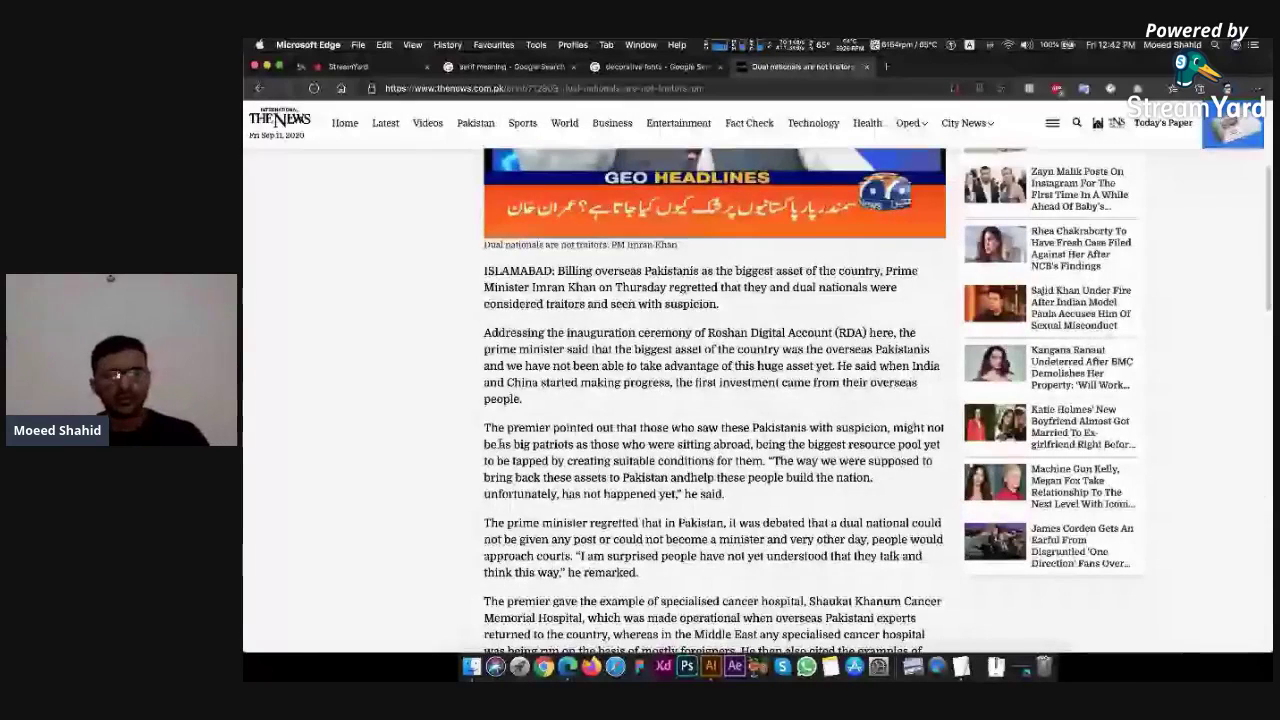
# Close the news article and decorative fonts browser tabs and return to Illustrator
pyautogui.press('super+w')
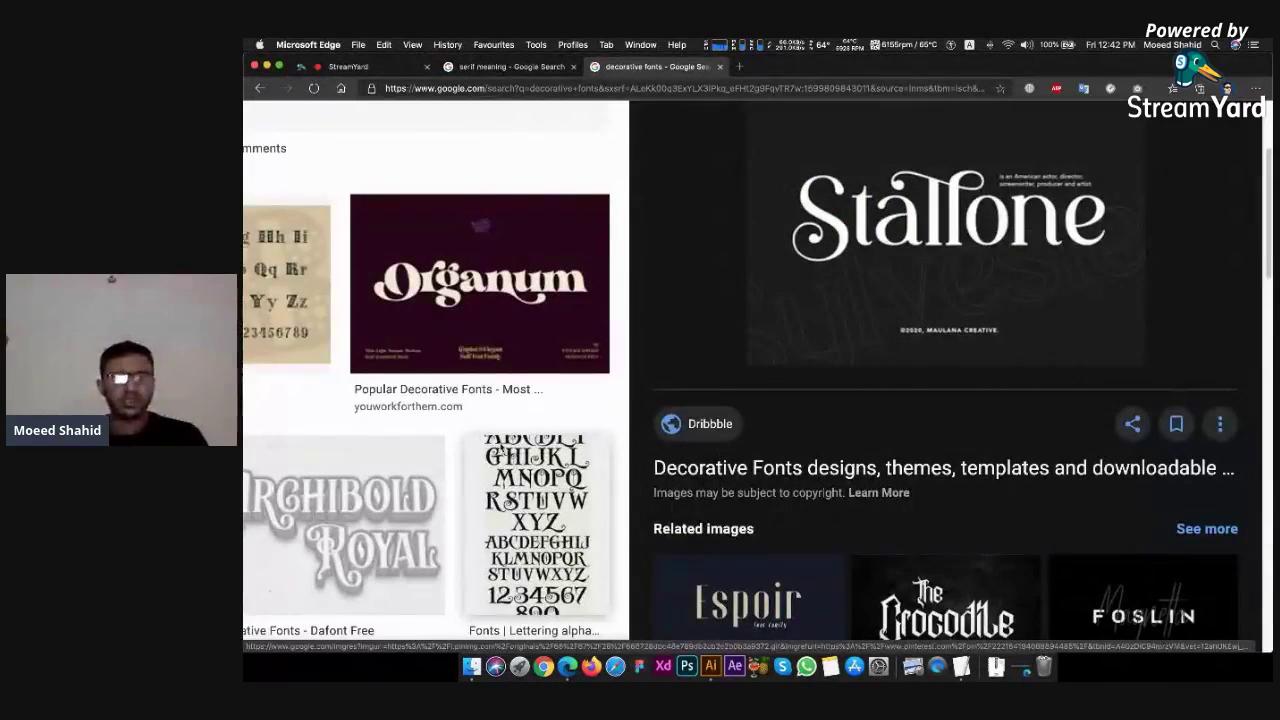
pyautogui.press('super+w')
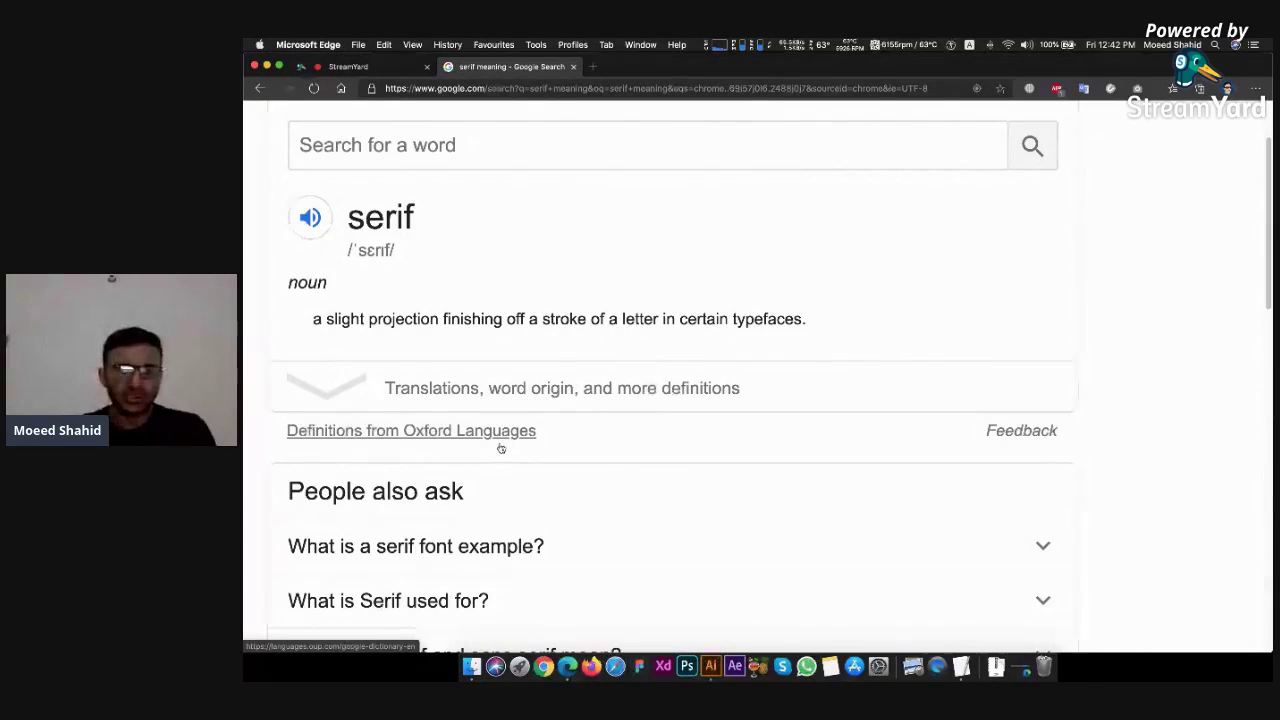
pyautogui.press('super+Tab')
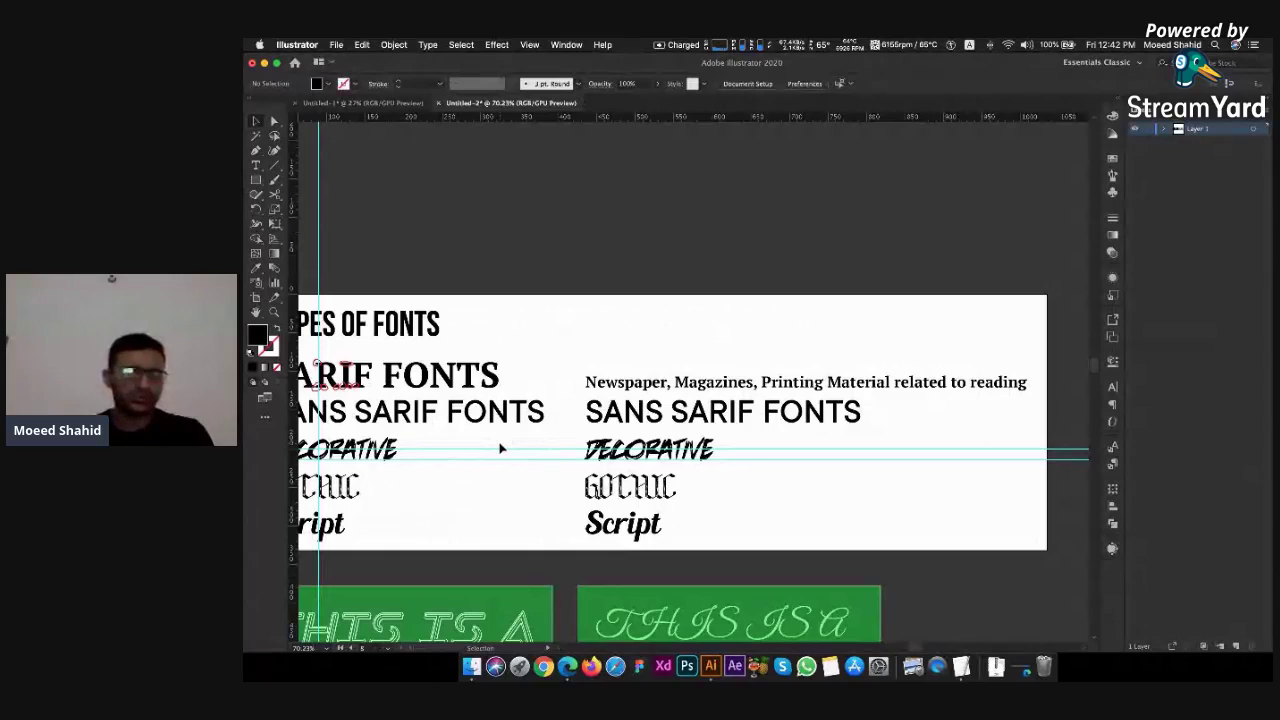
# Set the font size of the copied SANS SARIF FONTS line in the second column to 25 pt
pyautogui.click(663, 422)
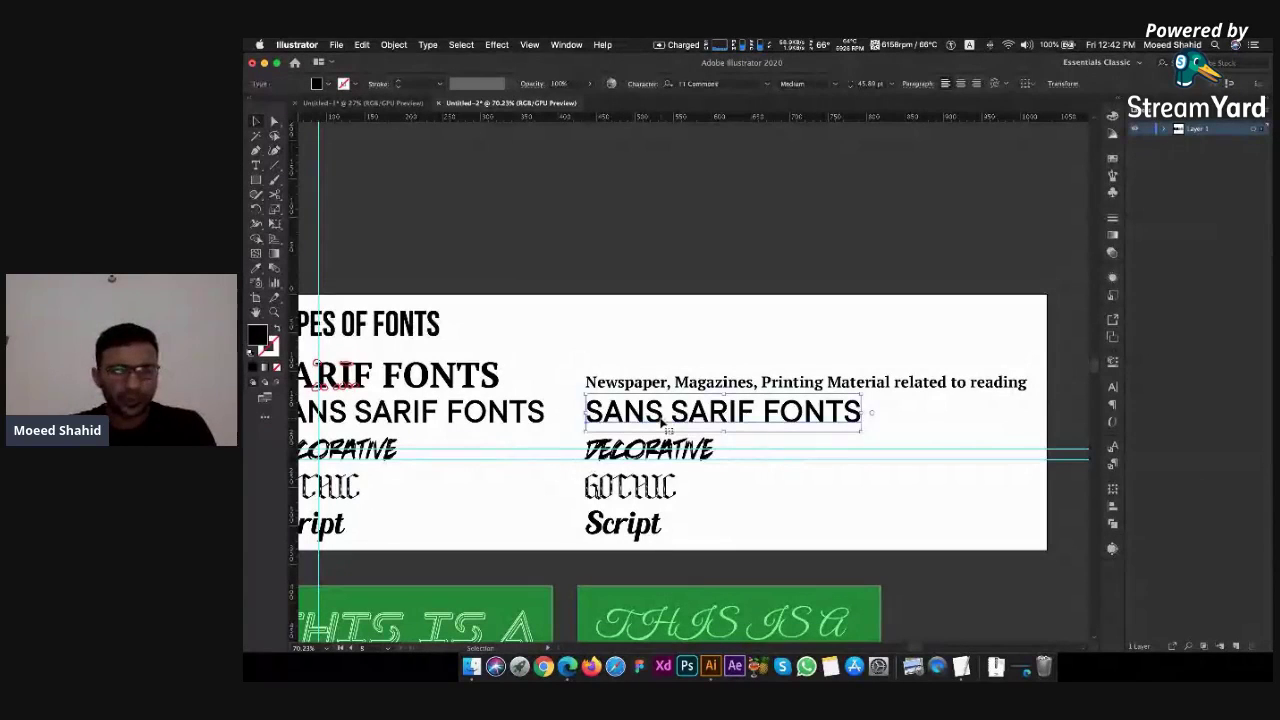
pyautogui.click(876, 85)
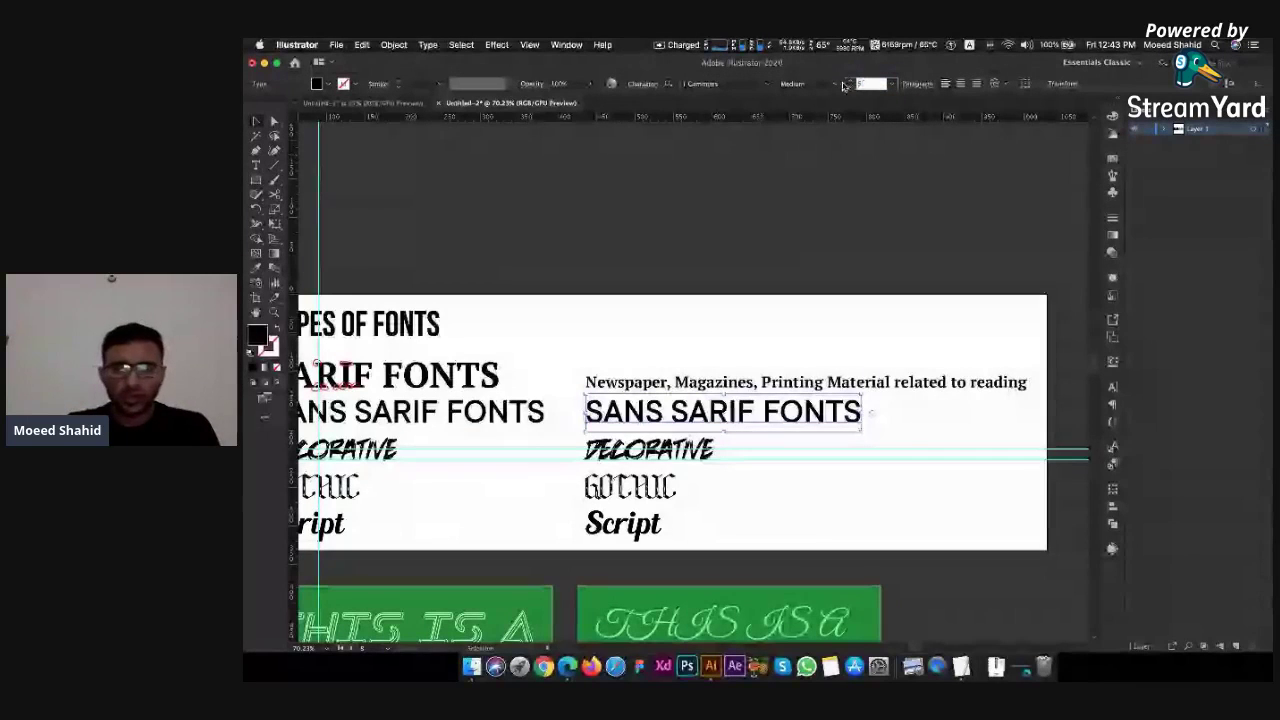
pyautogui.write('35')
pyautogui.press('Return')
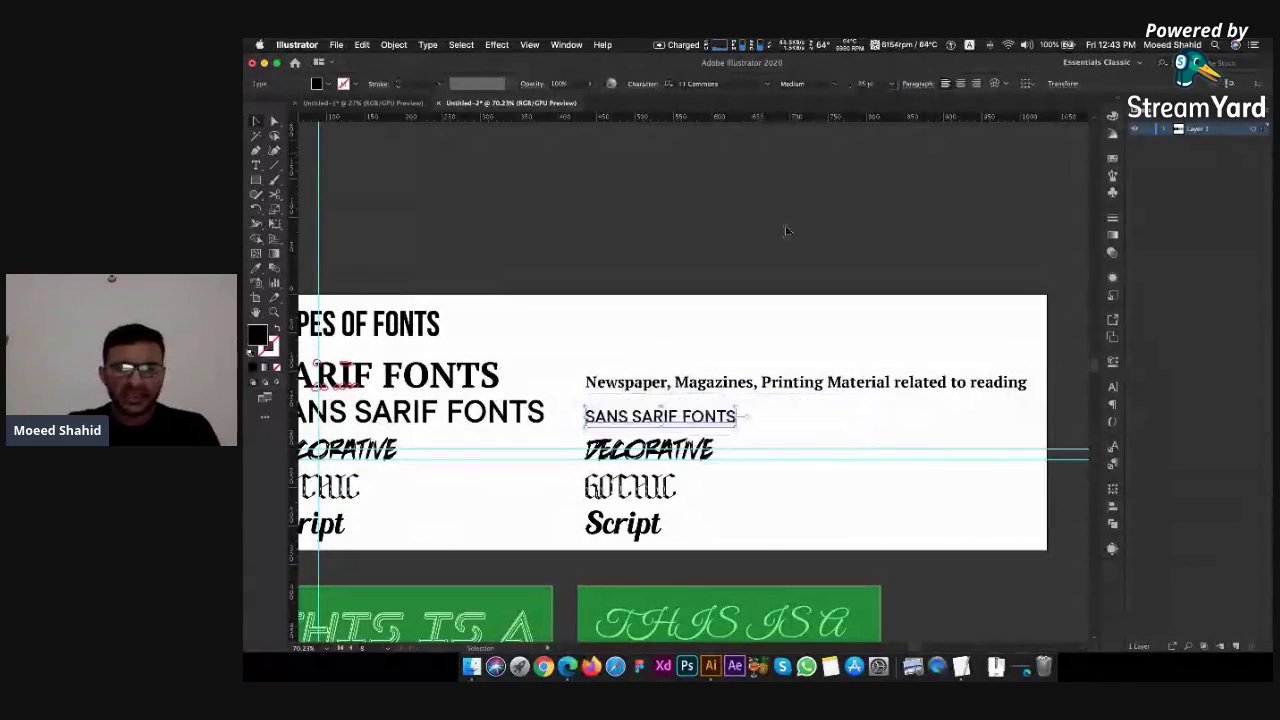
# Replace the copied SANS SARIF FONTS line in the second column with "Minimalist style, websites, modern logos, mobile apps, online reading material"
pyautogui.doubleClick(677, 416)
pyautogui.tripleClick(677, 416)
pyautogui.write('Mina')
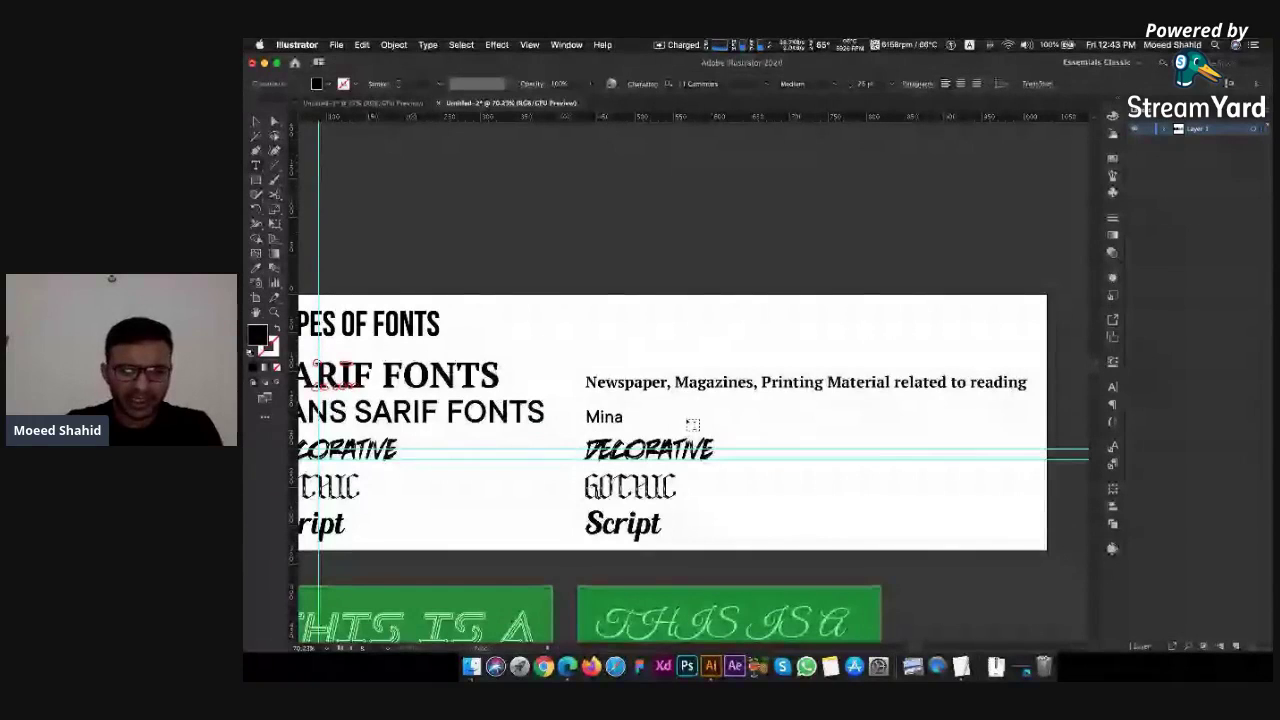
pyautogui.press('BackSpace')
pyautogui.write('im')
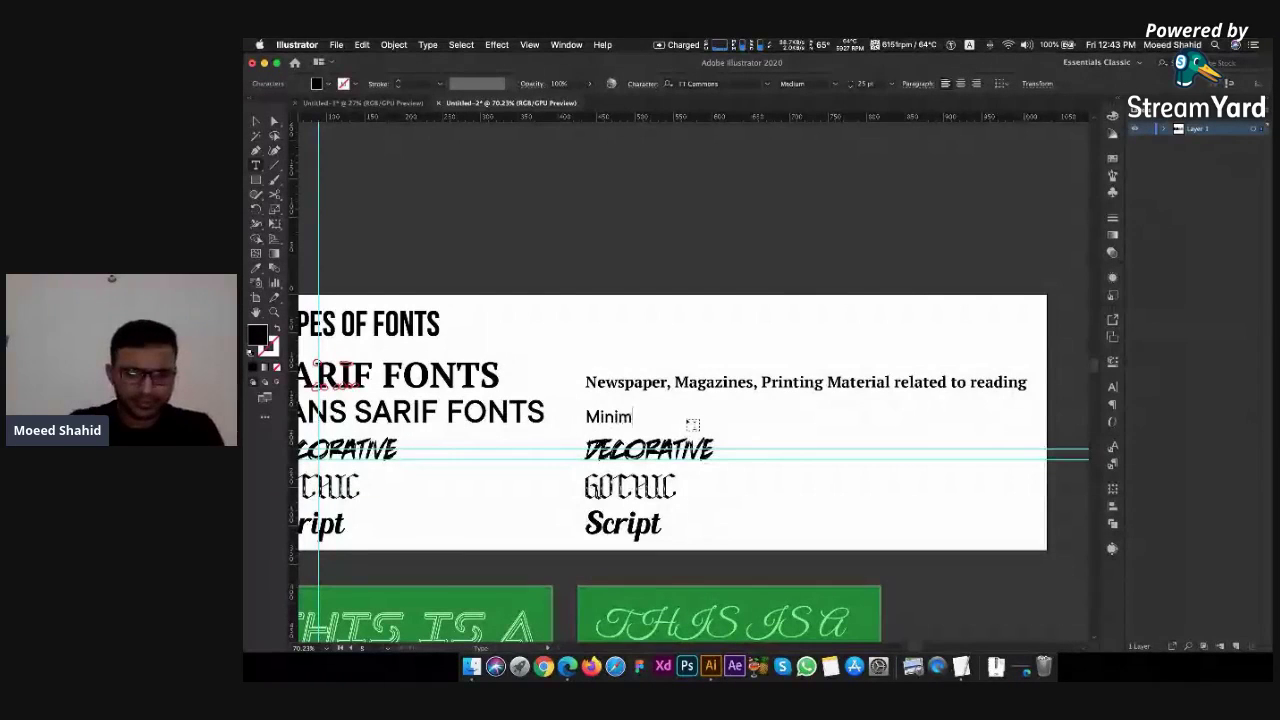
pyautogui.write('alist style ')
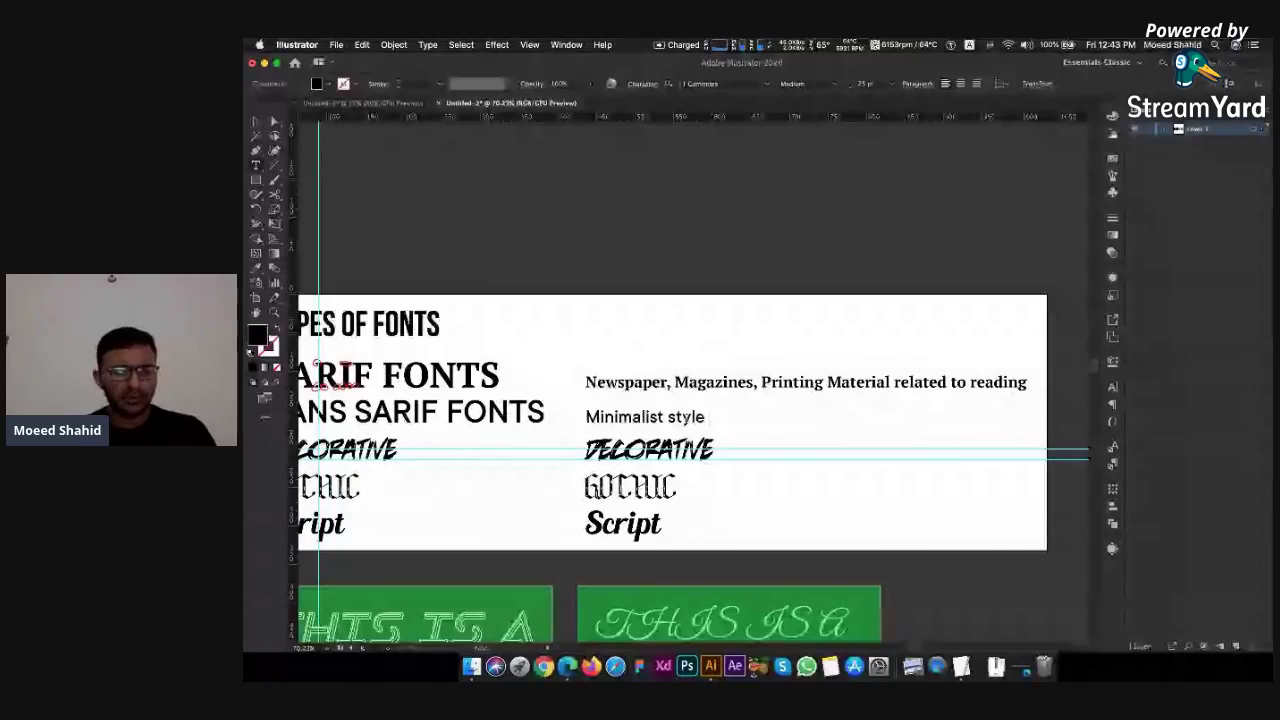
pyautogui.write(',')
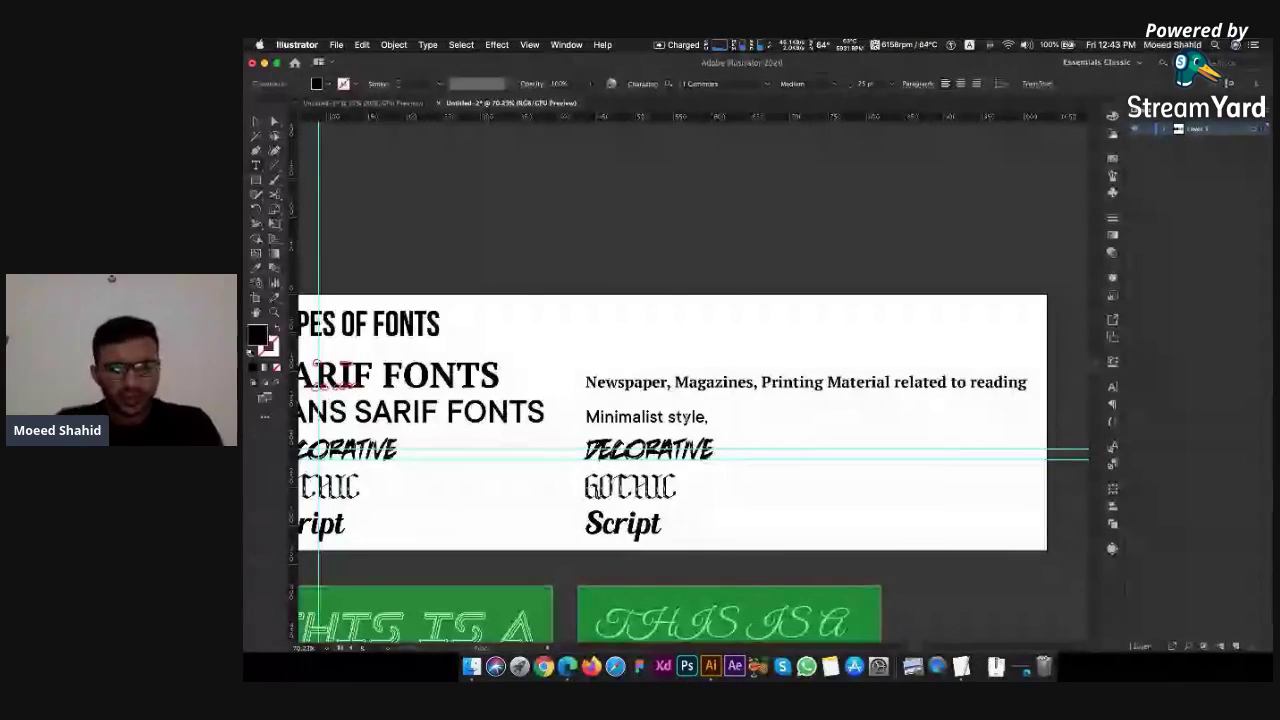
pyautogui.write(' websites, ')
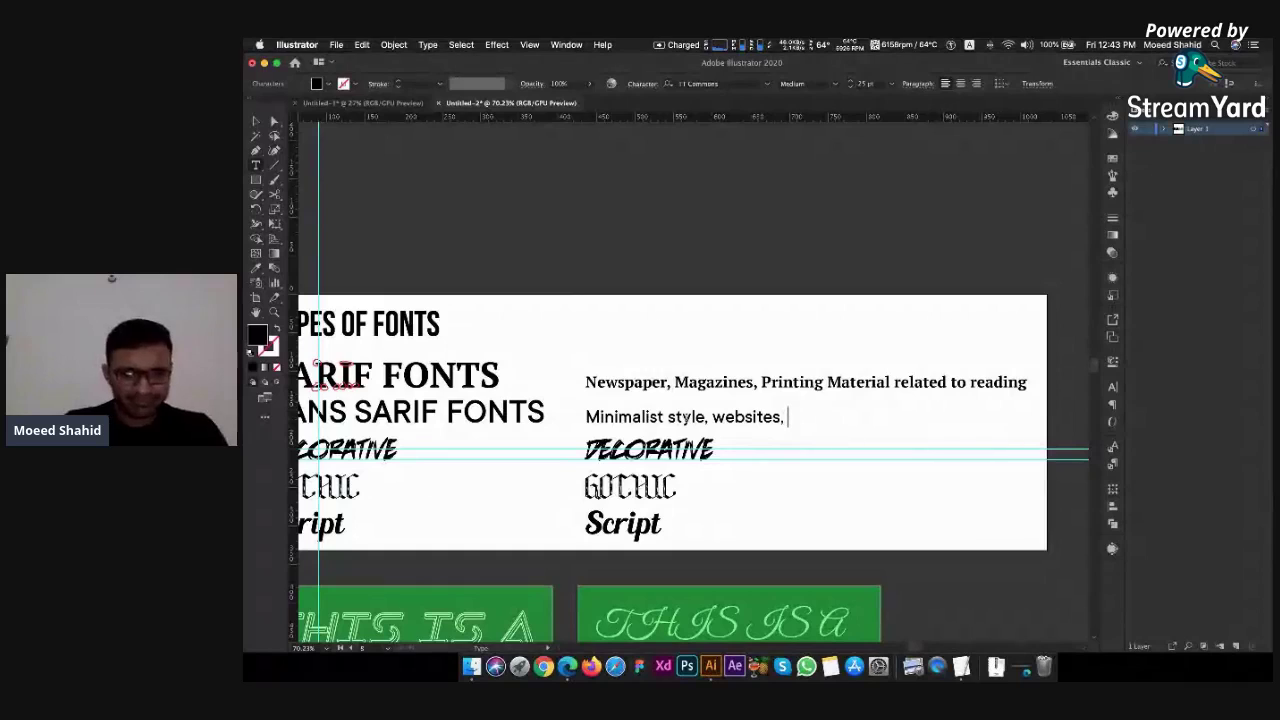
pyautogui.write('modern lo')
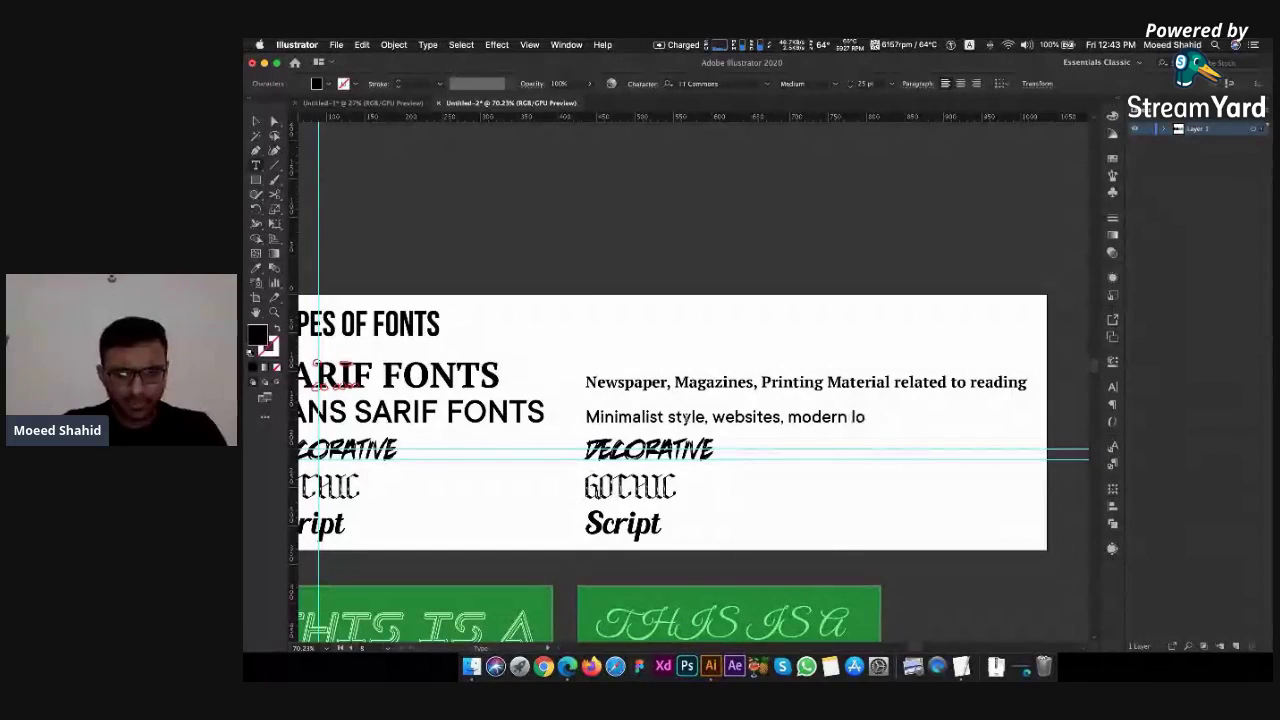
pyautogui.write('gos,')
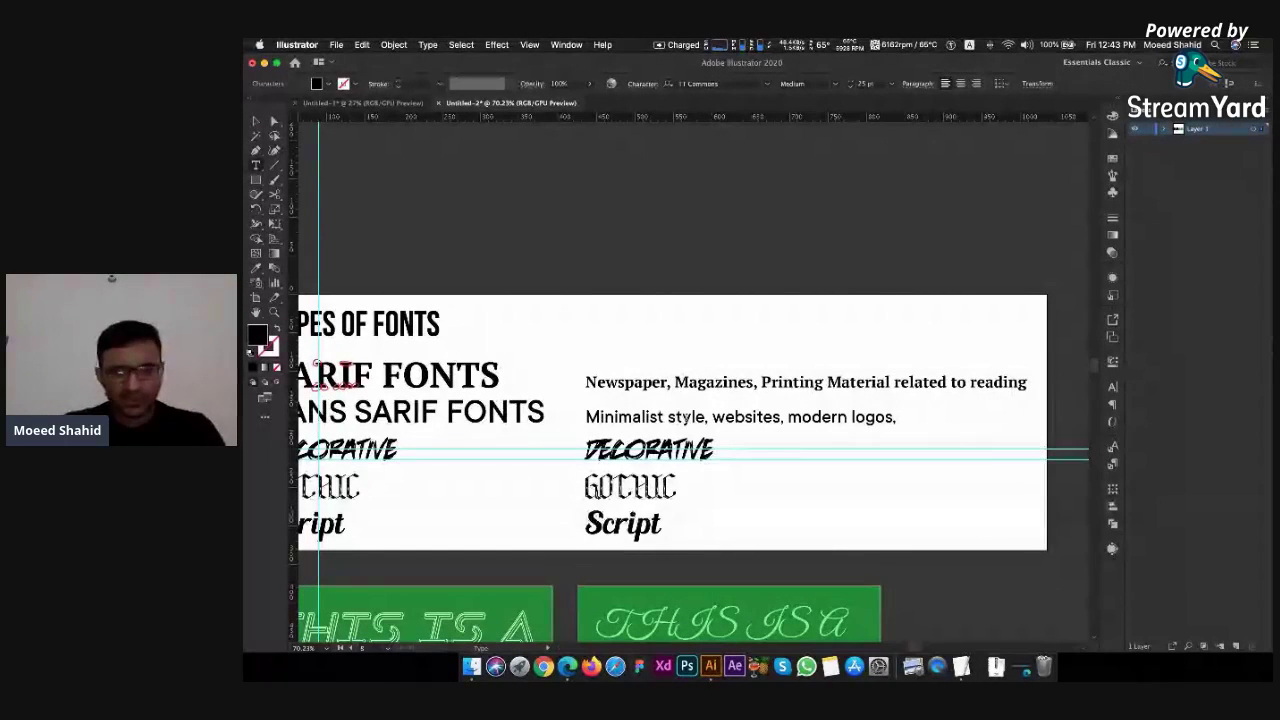
pyautogui.write(' mobi')
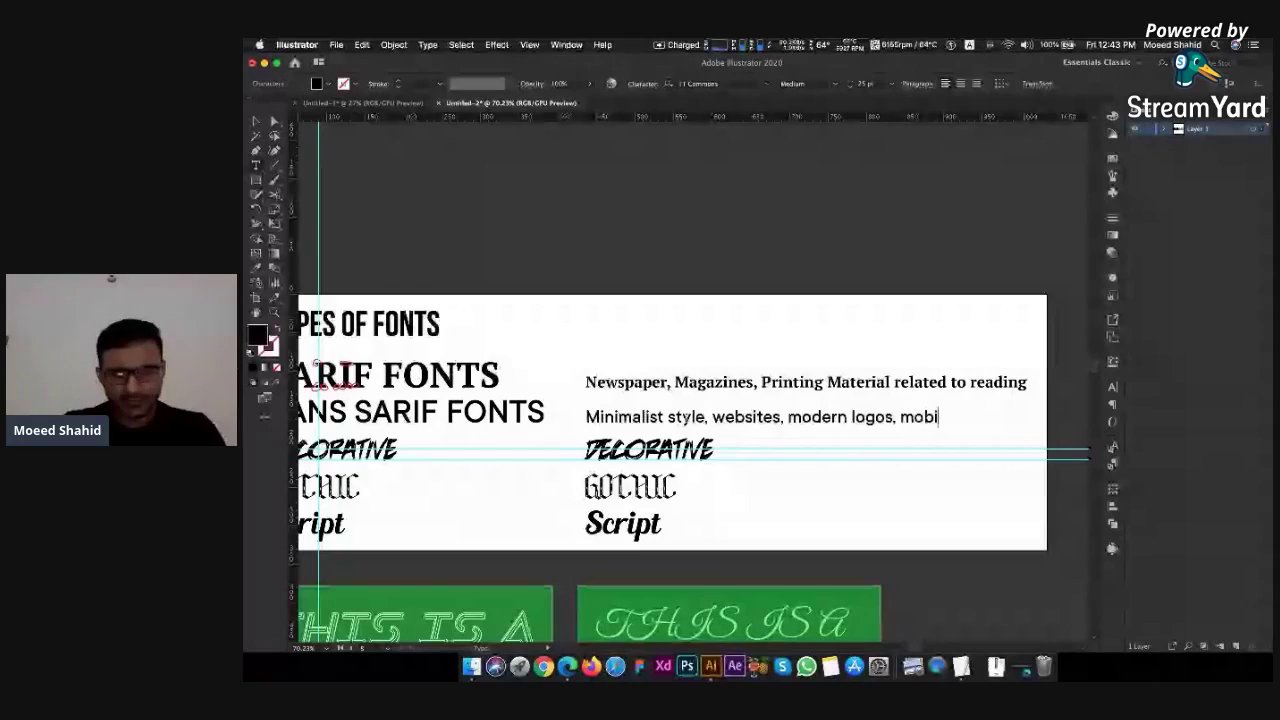
pyautogui.write('le apps')
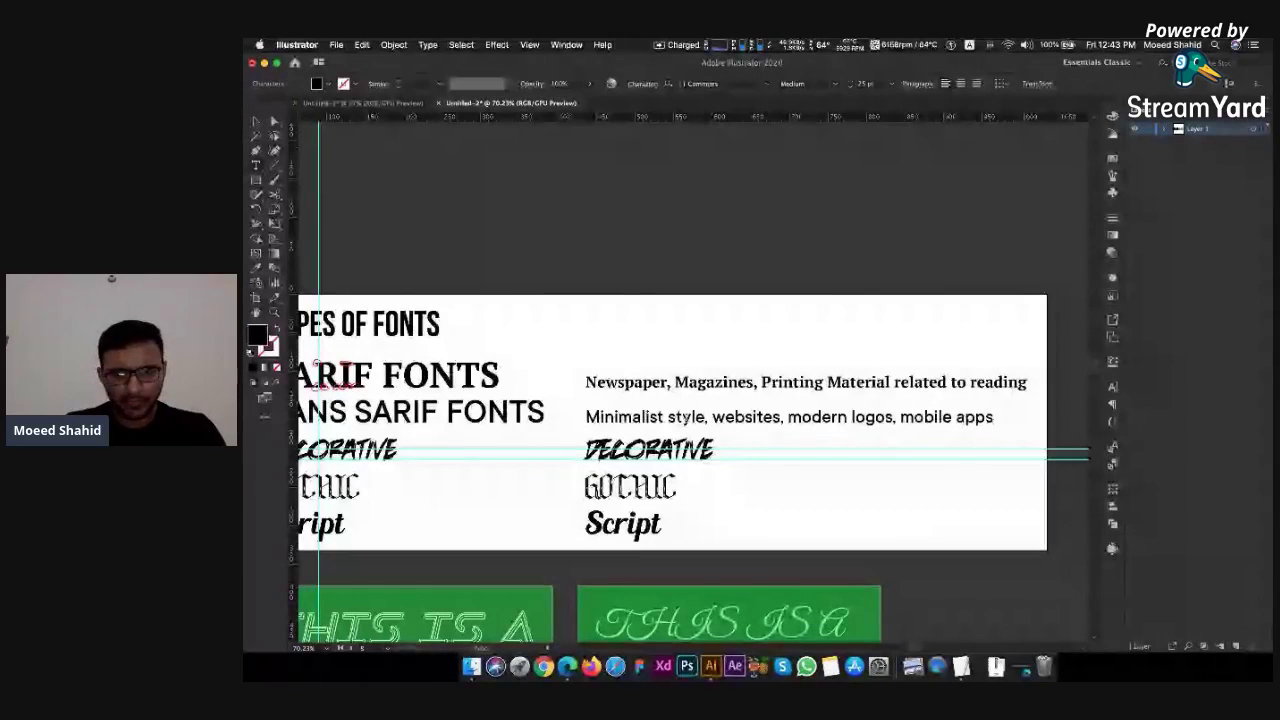
pyautogui.write(', onli')
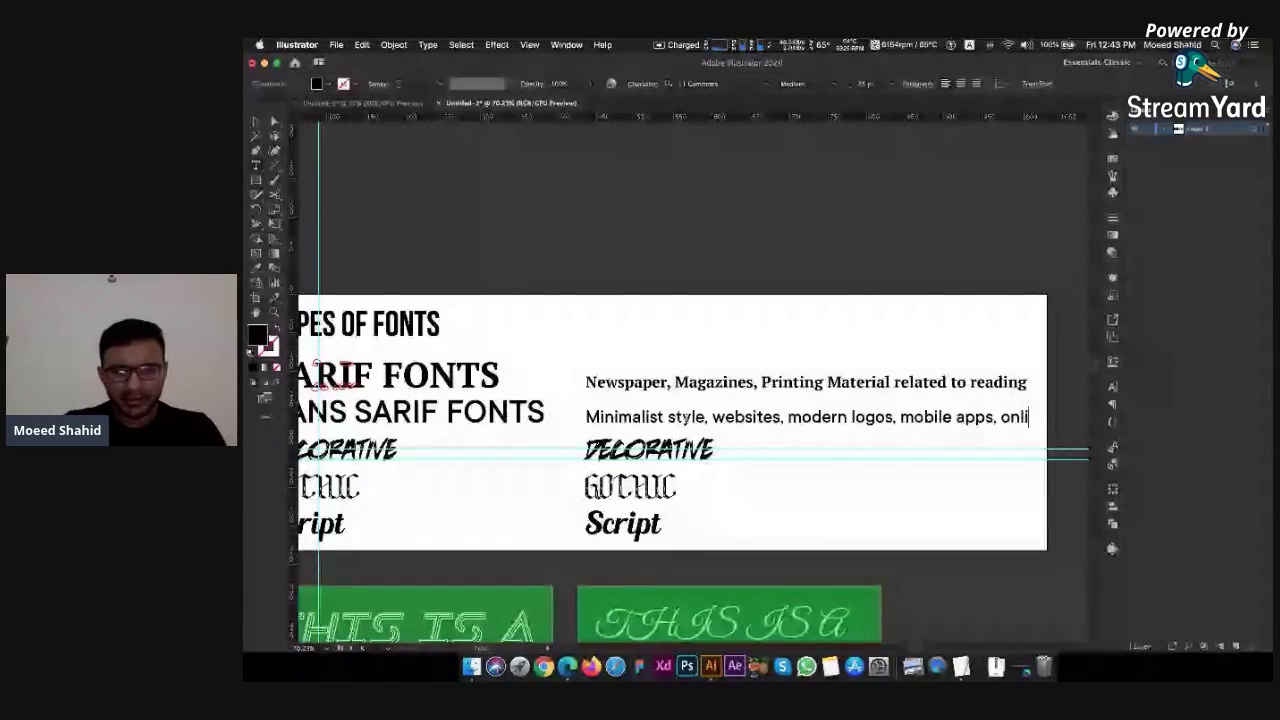
pyautogui.write('ne reading')
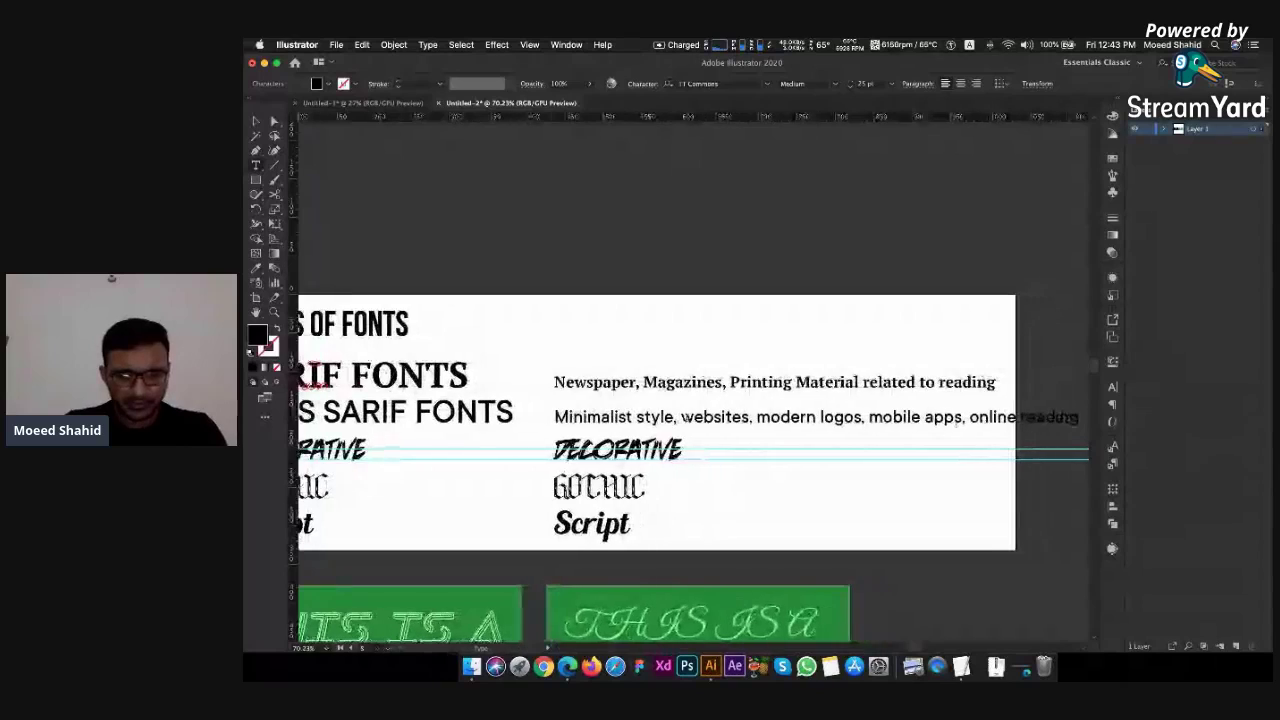
pyautogui.write(' material')
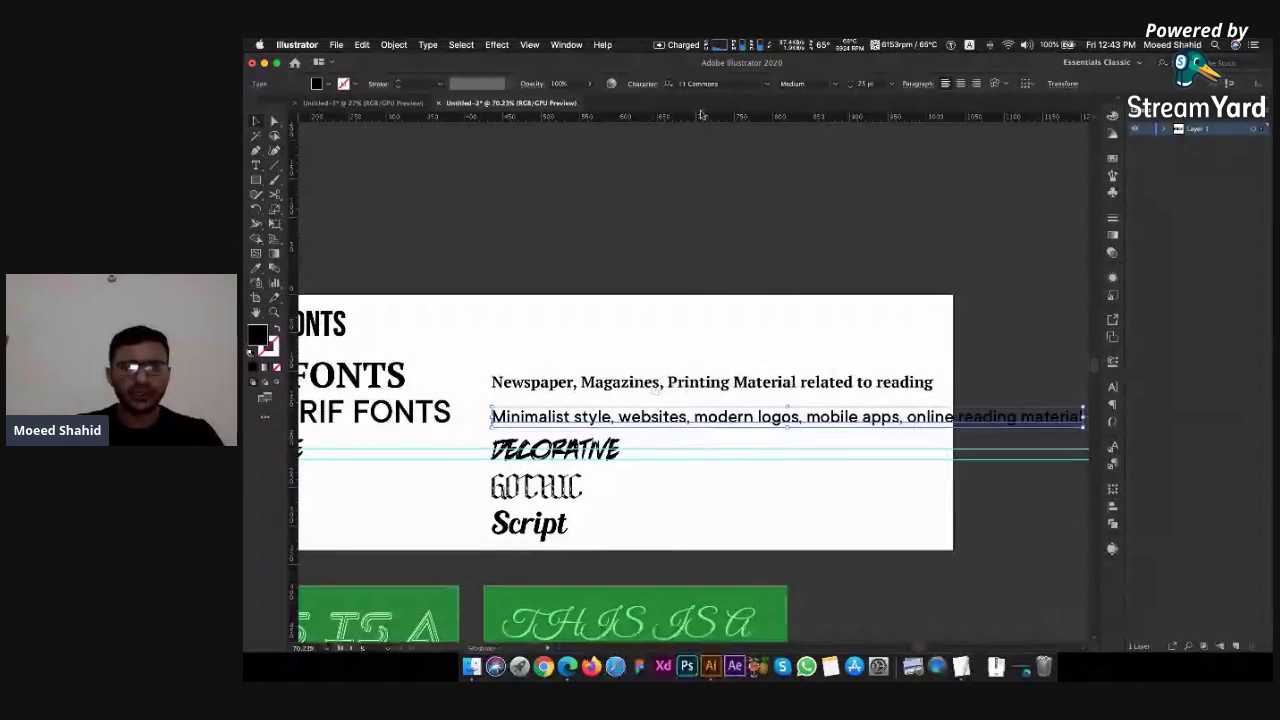
# Reduce the font size of the "Minimalist style" line to 20 pt
pyautogui.click(858, 85)
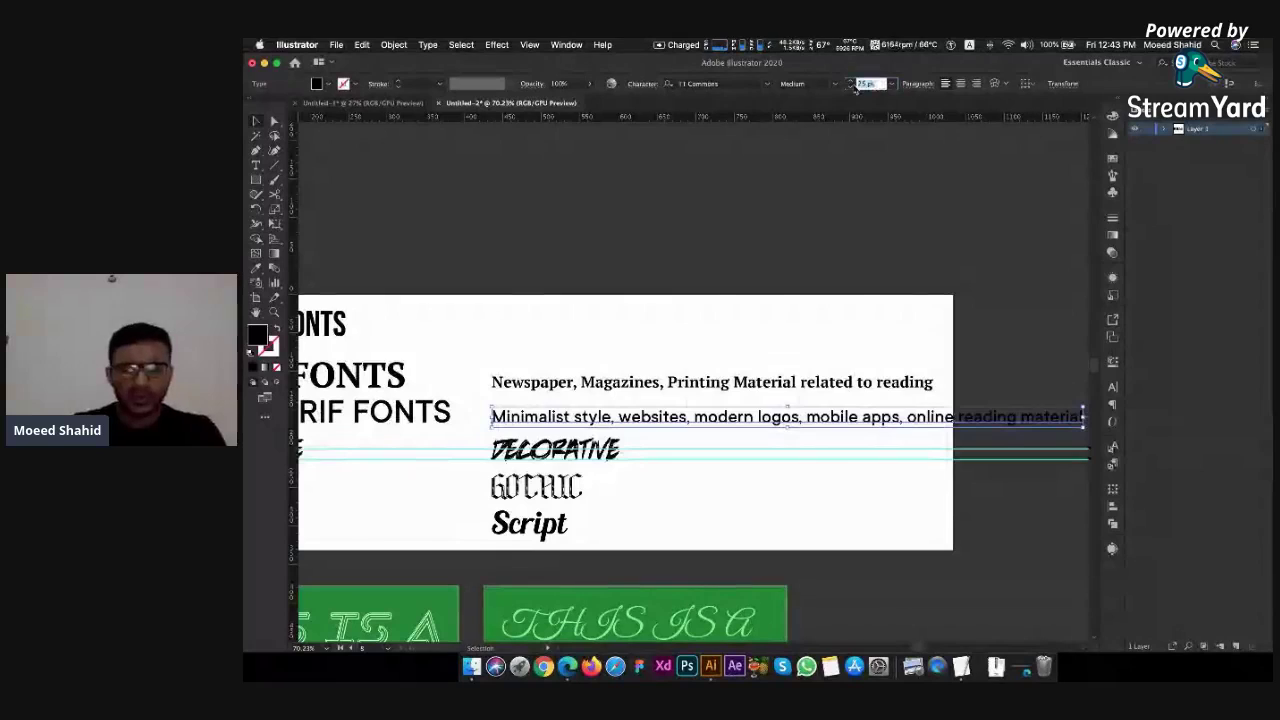
pyautogui.write('20')
pyautogui.press('Return')
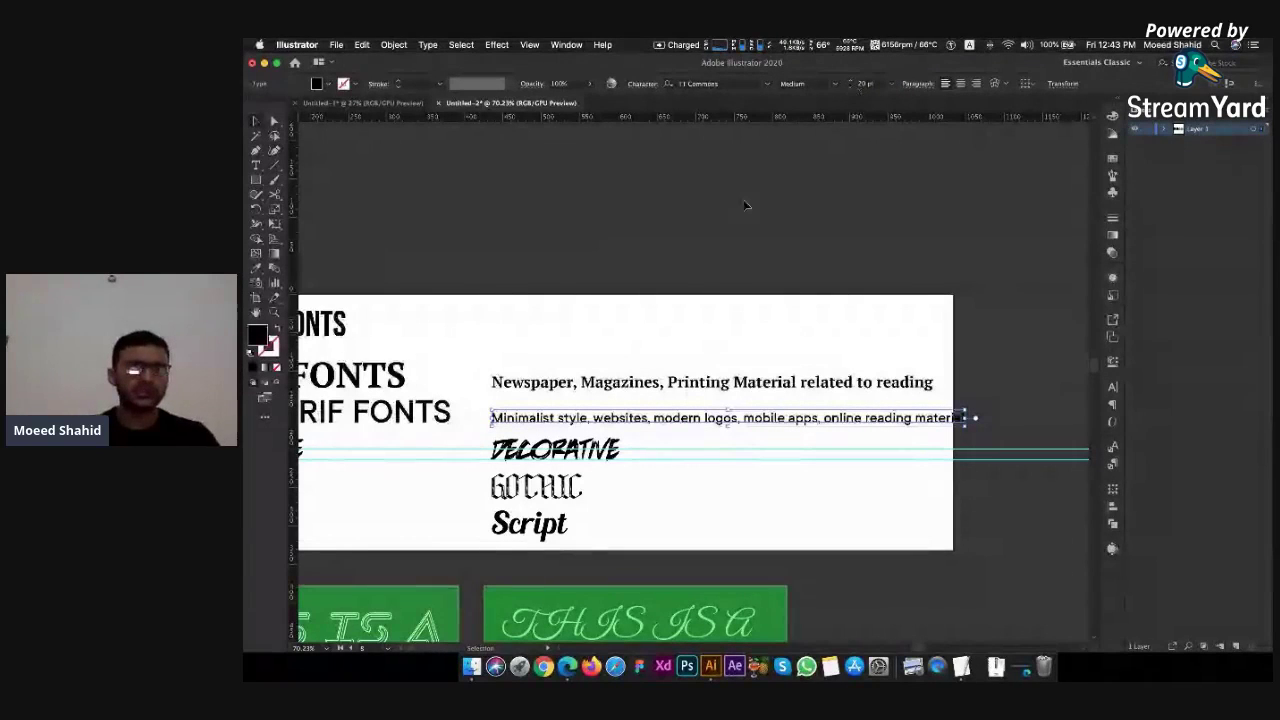
# Shift all five lines of the second column slightly left so they fit within the artboard, and deselect them
pyautogui.moveTo(469, 340); pyautogui.dragTo(623, 529)
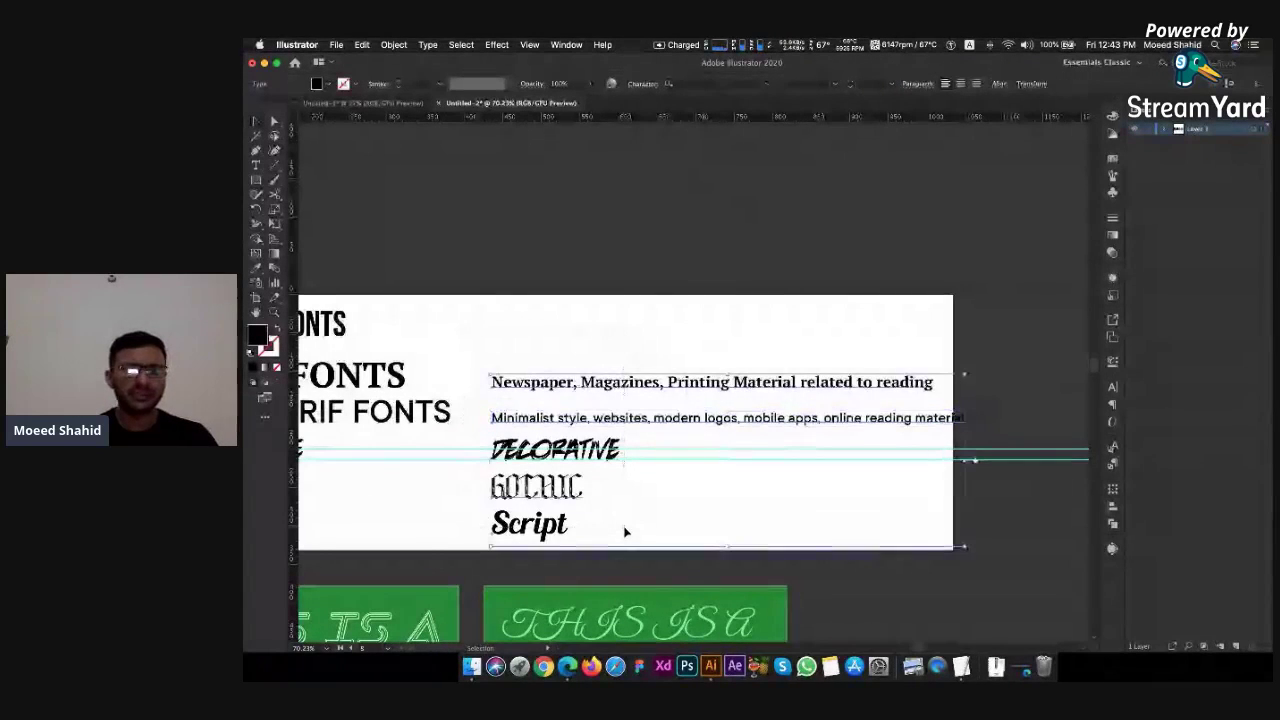
pyautogui.hotkey('shift', 'Left')
pyautogui.hotkey('shift', 'Left')
pyautogui.hotkey('shift', 'Left')
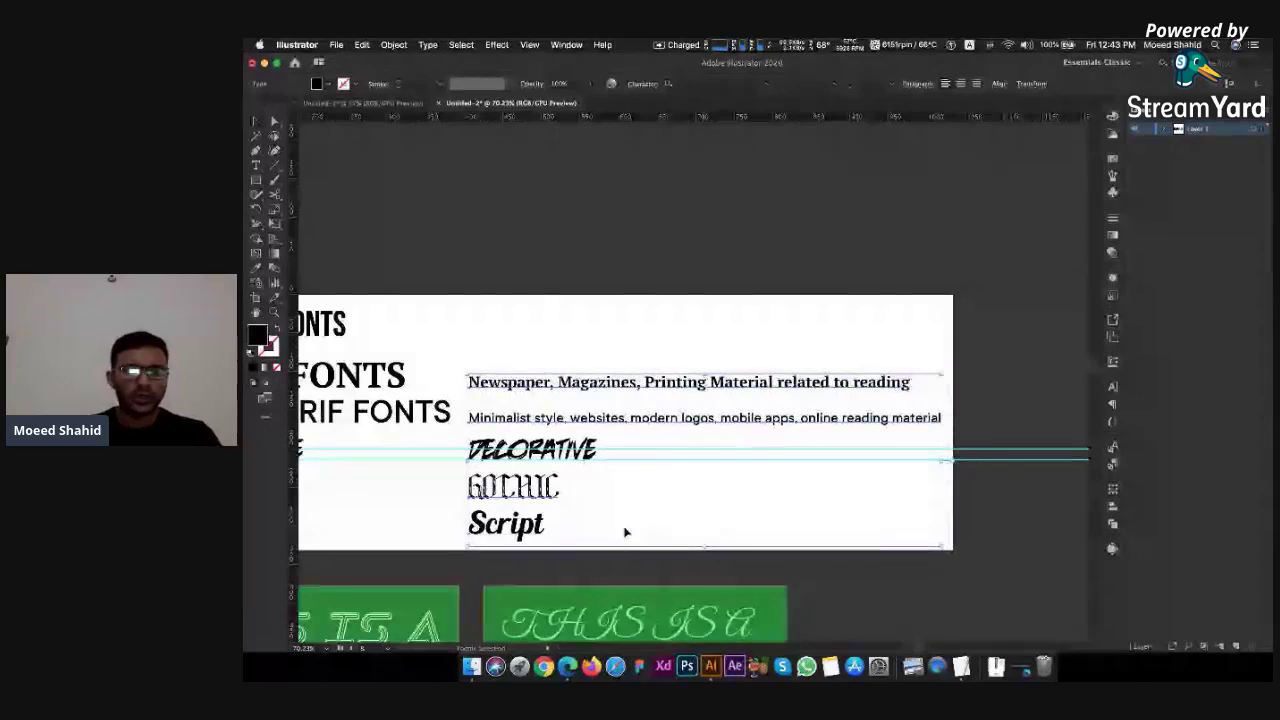
pyautogui.click(603, 363)
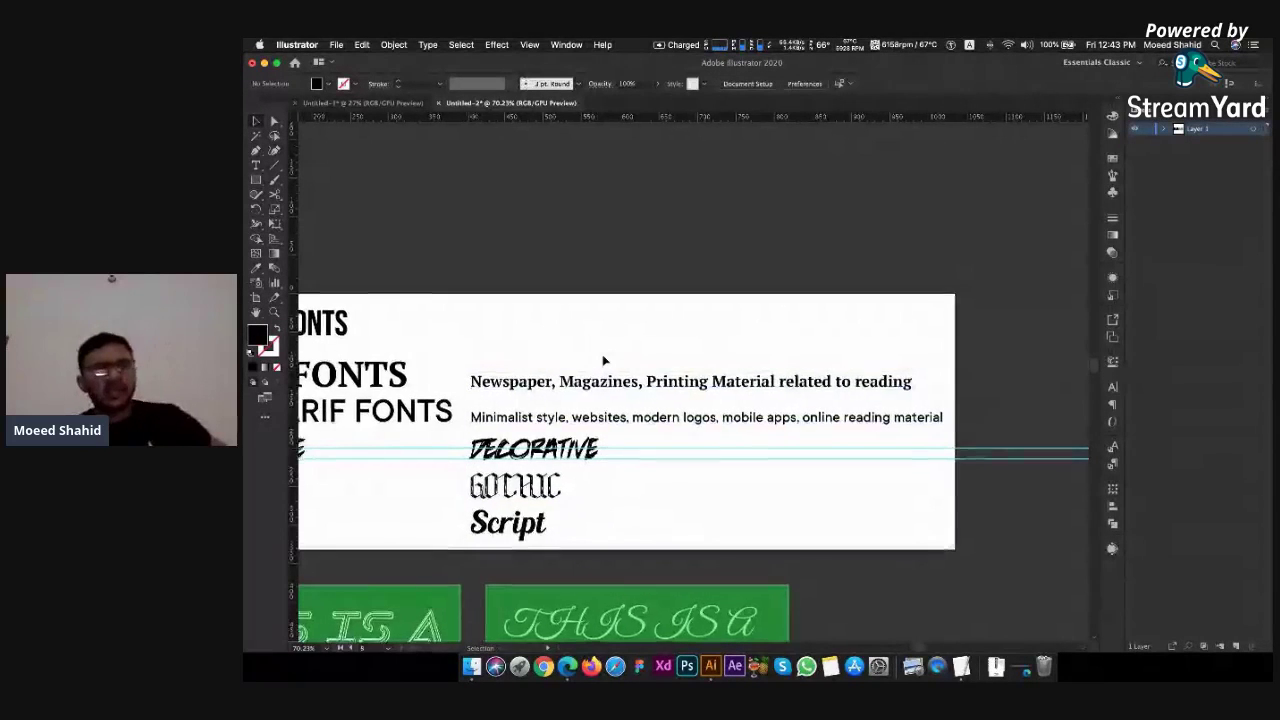
# Replace the copied DECORATIVE line in the second column with "PARTY,WEDDINGS,RECREATIONAL,CONCERTS,INVITATIONS"
pyautogui.hscroll(-3, 603, 360)
pyautogui.hscroll(-3, 603, 360)
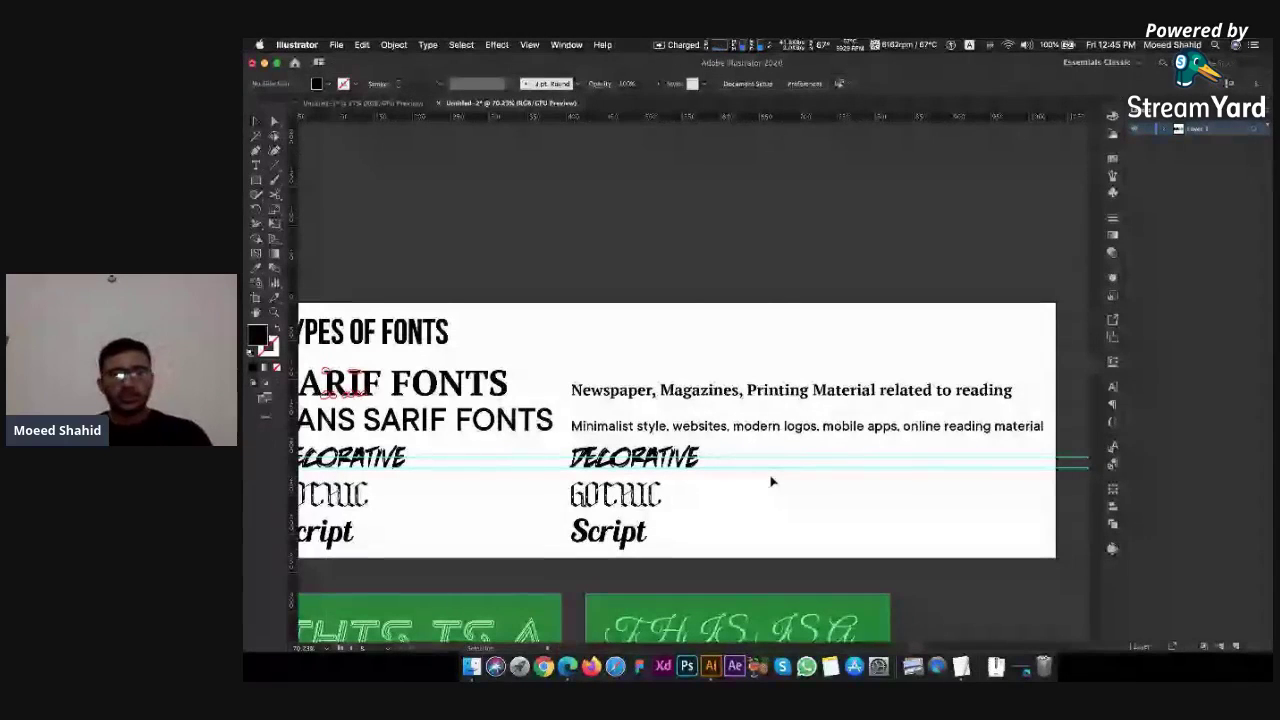
pyautogui.press('t')
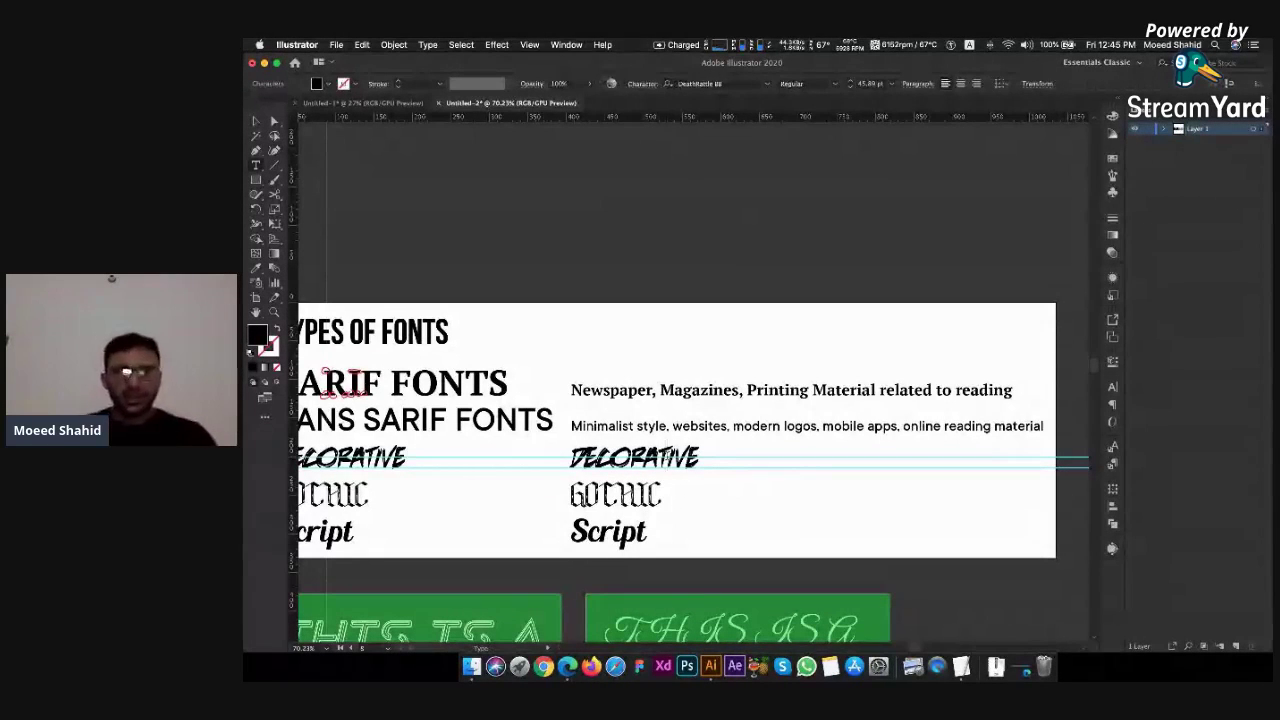
pyautogui.press('super+a')
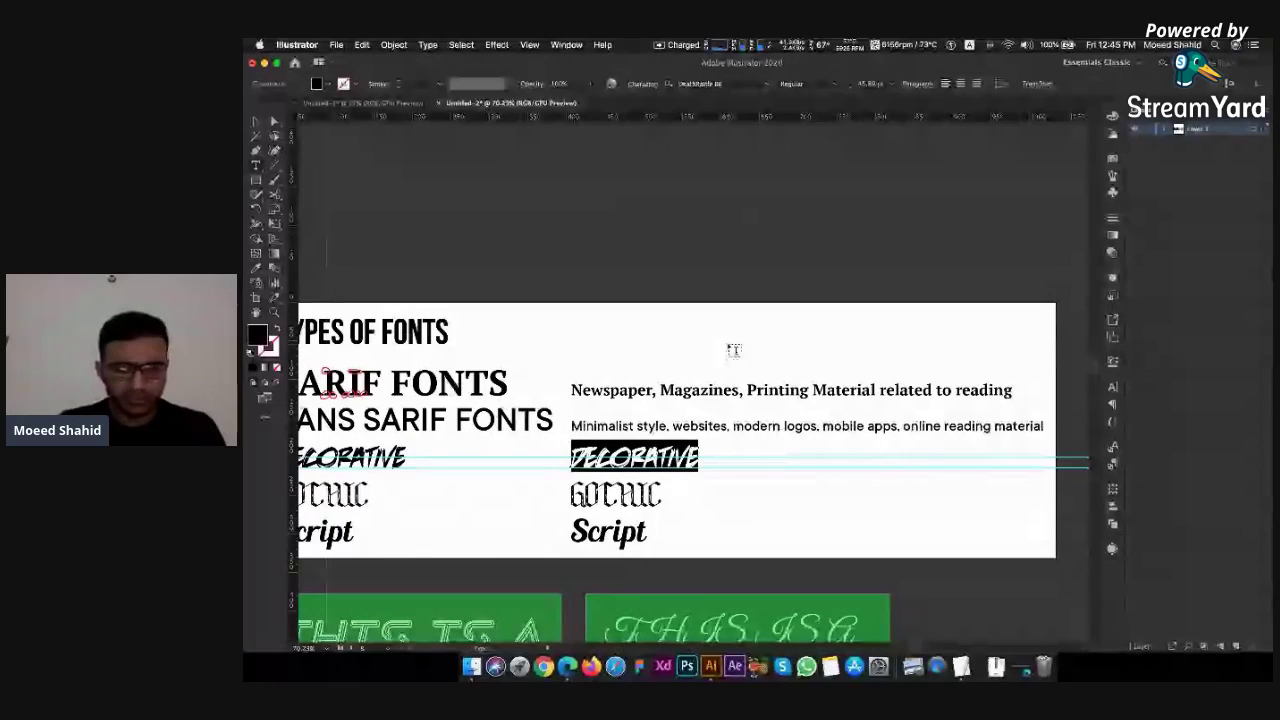
pyautogui.write('PARTY')
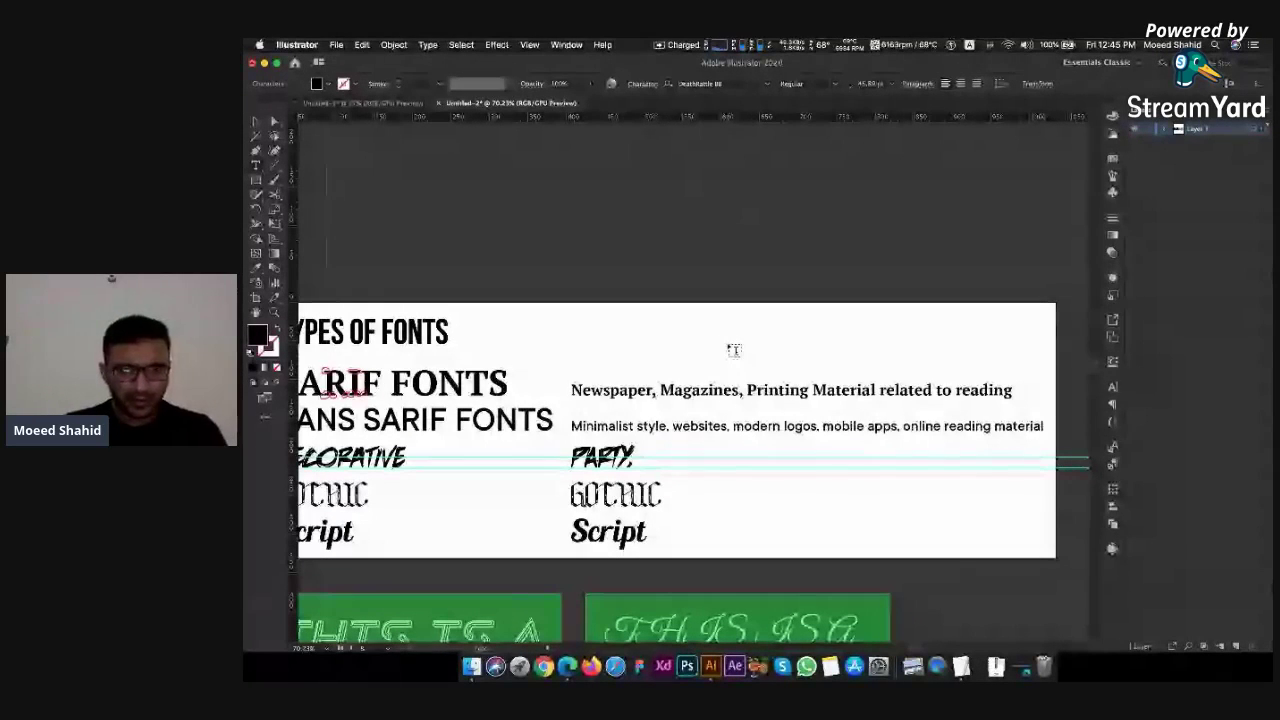
pyautogui.write(', W')
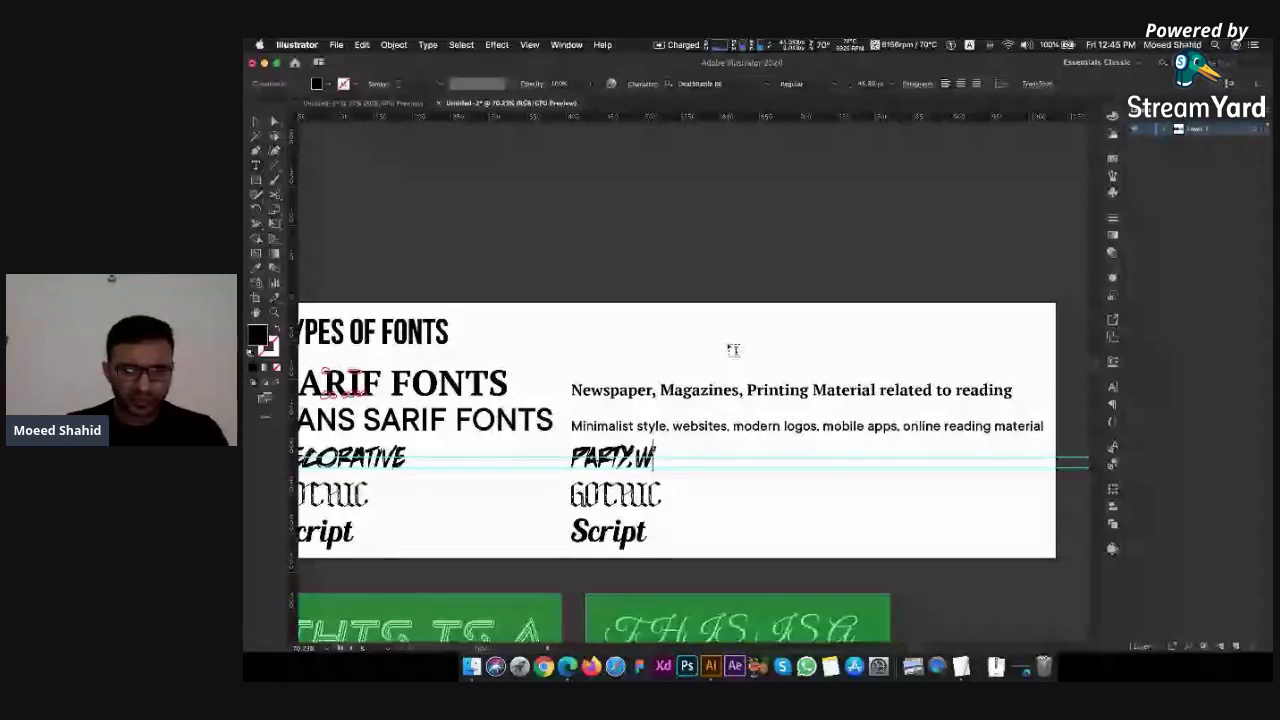
pyautogui.write('EDDINGS,')
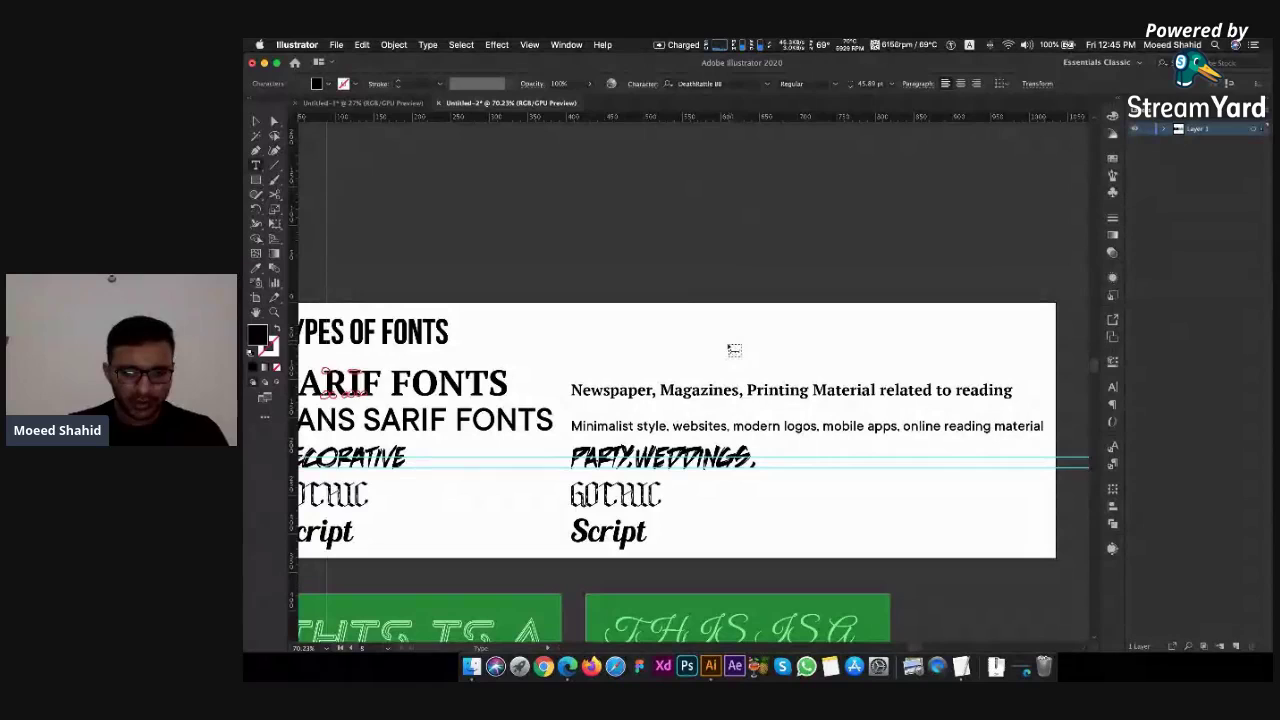
pyautogui.write('FU')
pyautogui.press('BackSpace')
pyautogui.press('BackSpace')
pyautogui.write('RE')
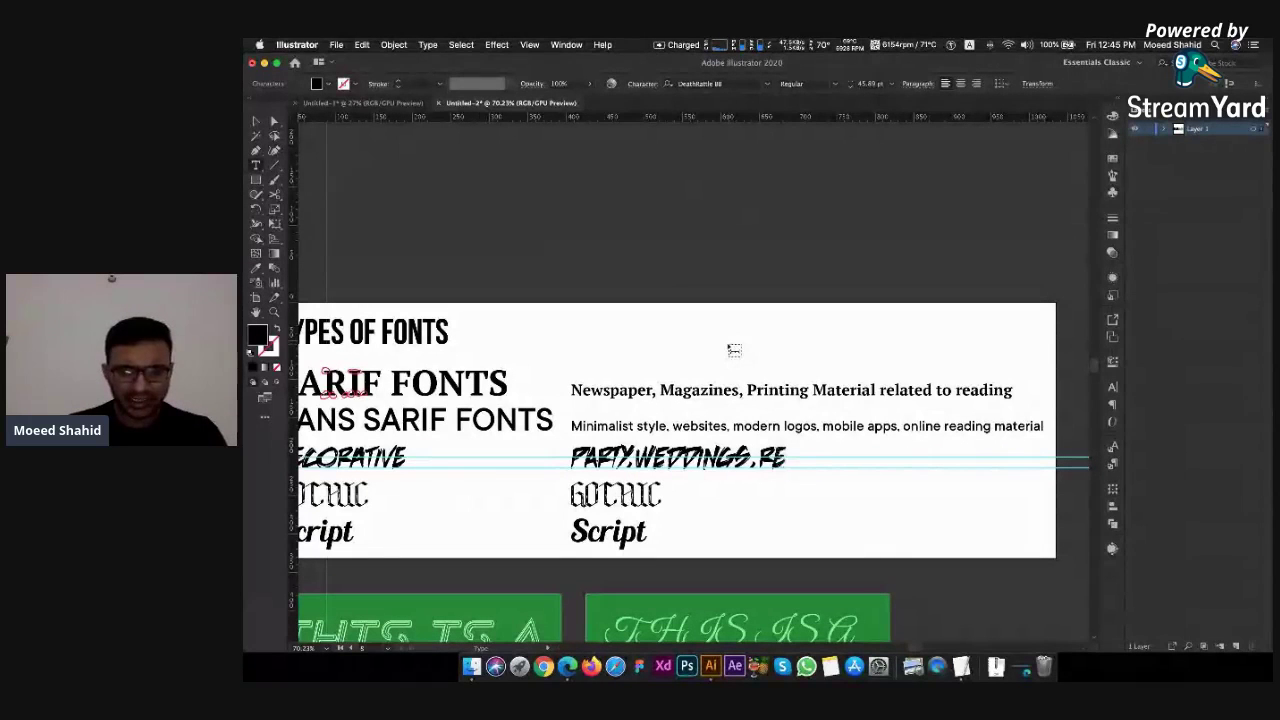
pyautogui.write('CREAT')
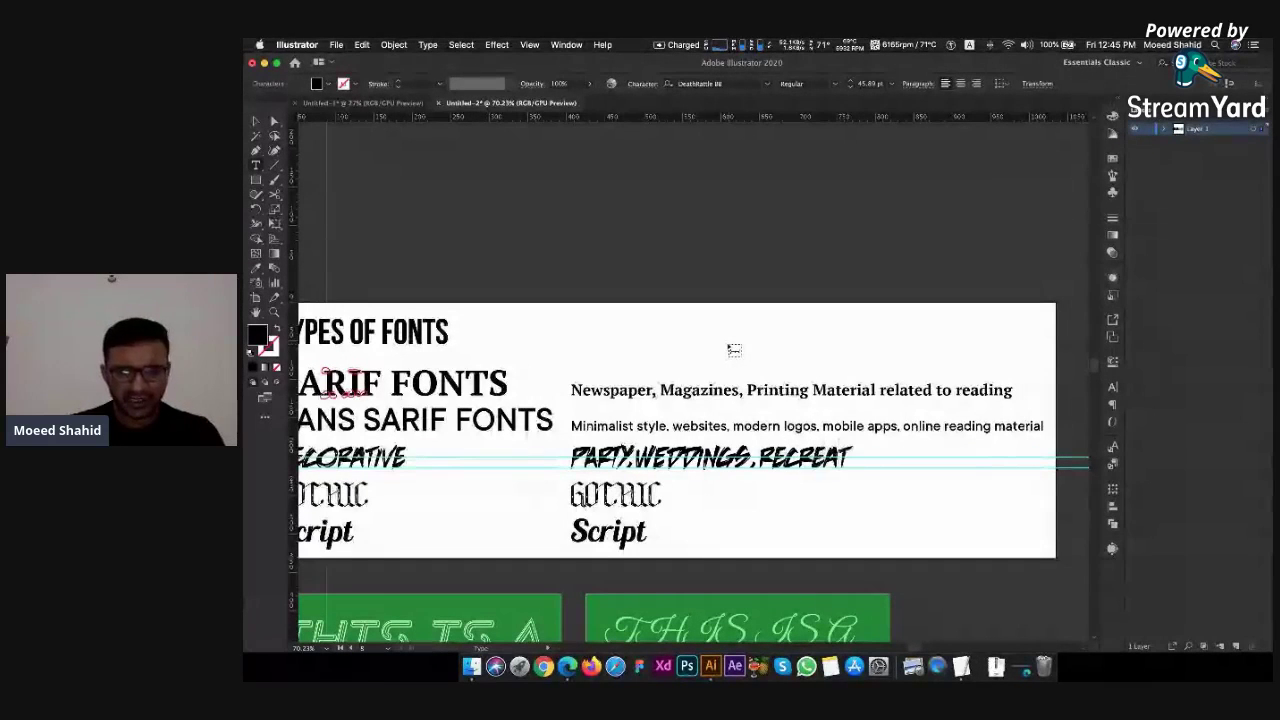
pyautogui.write('IONAL,')
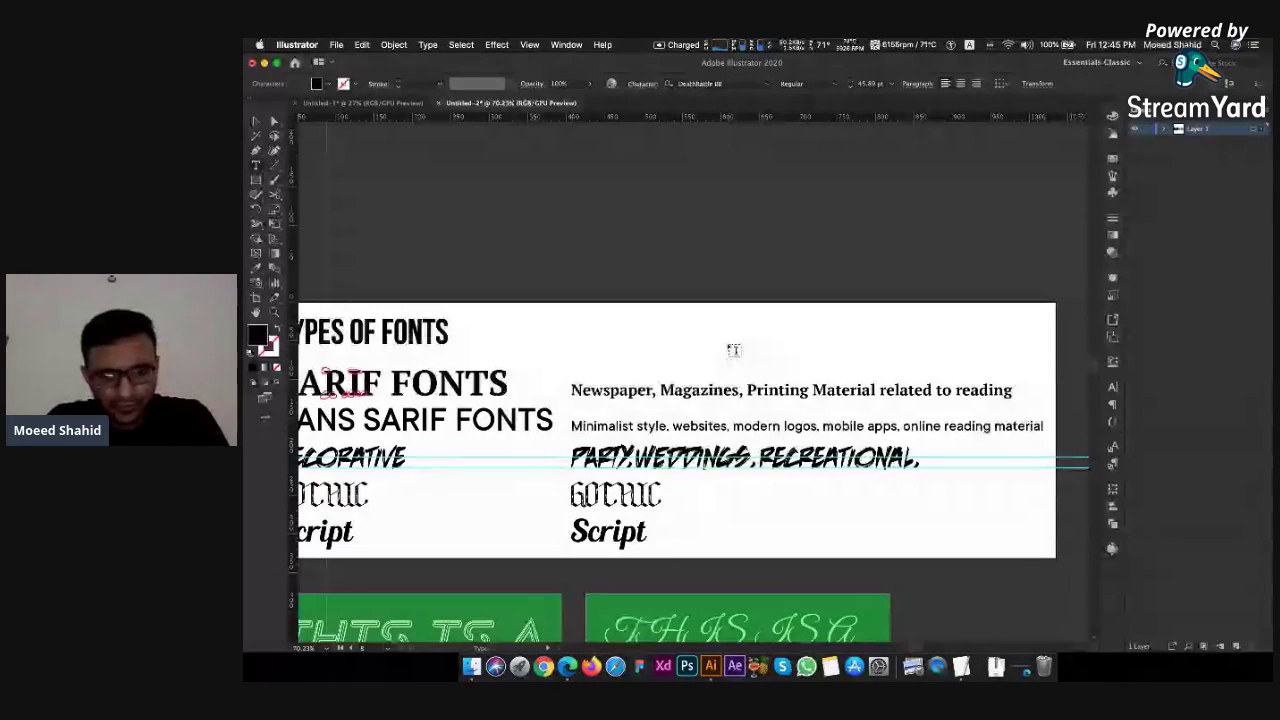
pyautogui.write('CONC')
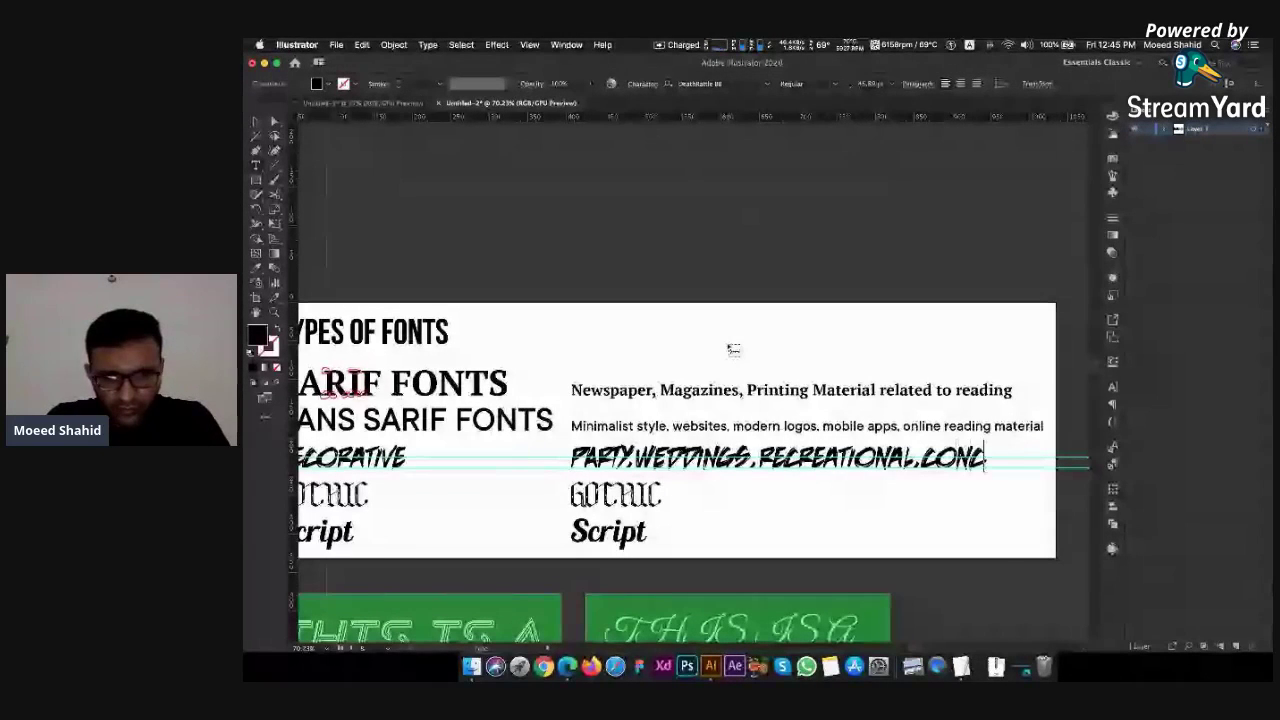
pyautogui.write('ERTS')
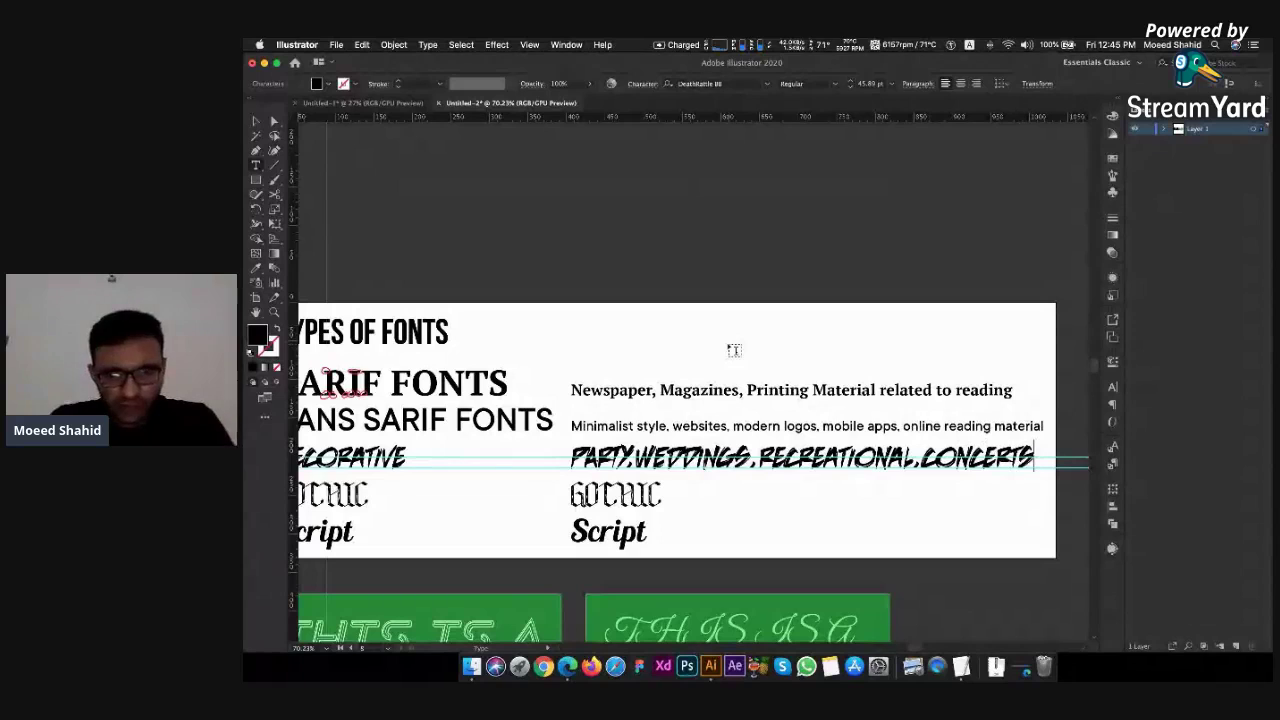
pyautogui.write(',')
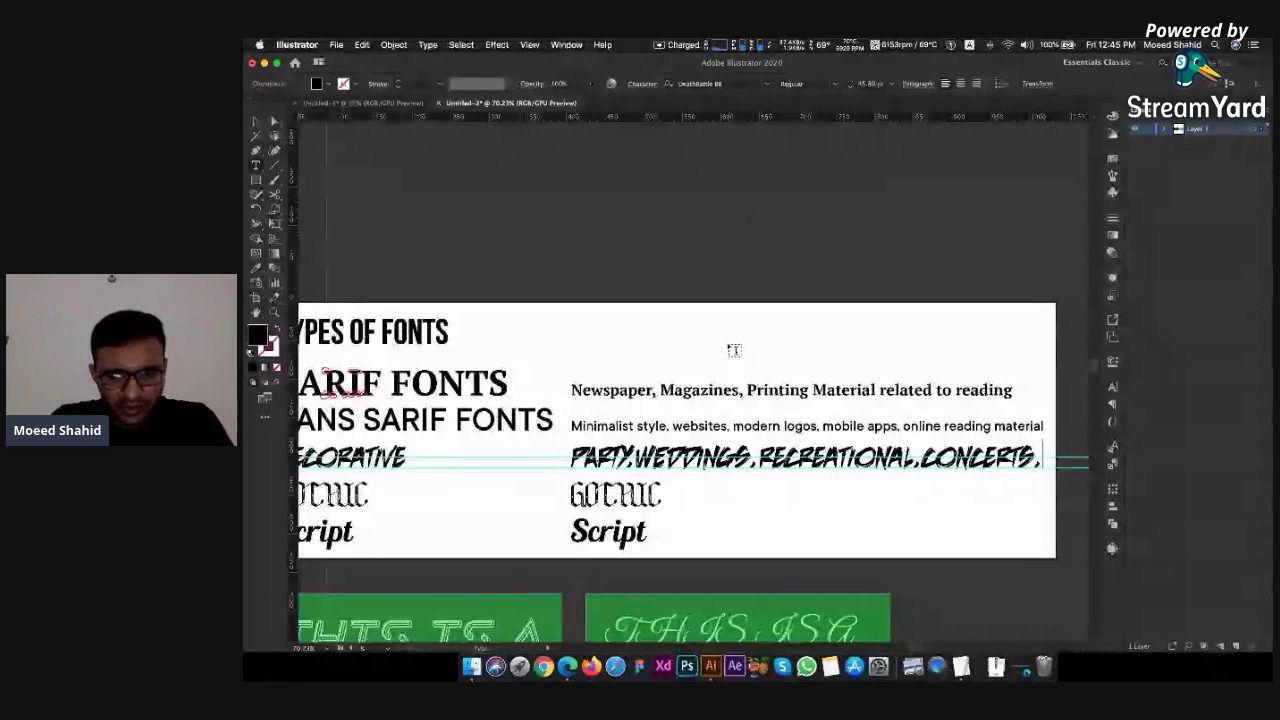
pyautogui.write('EN')
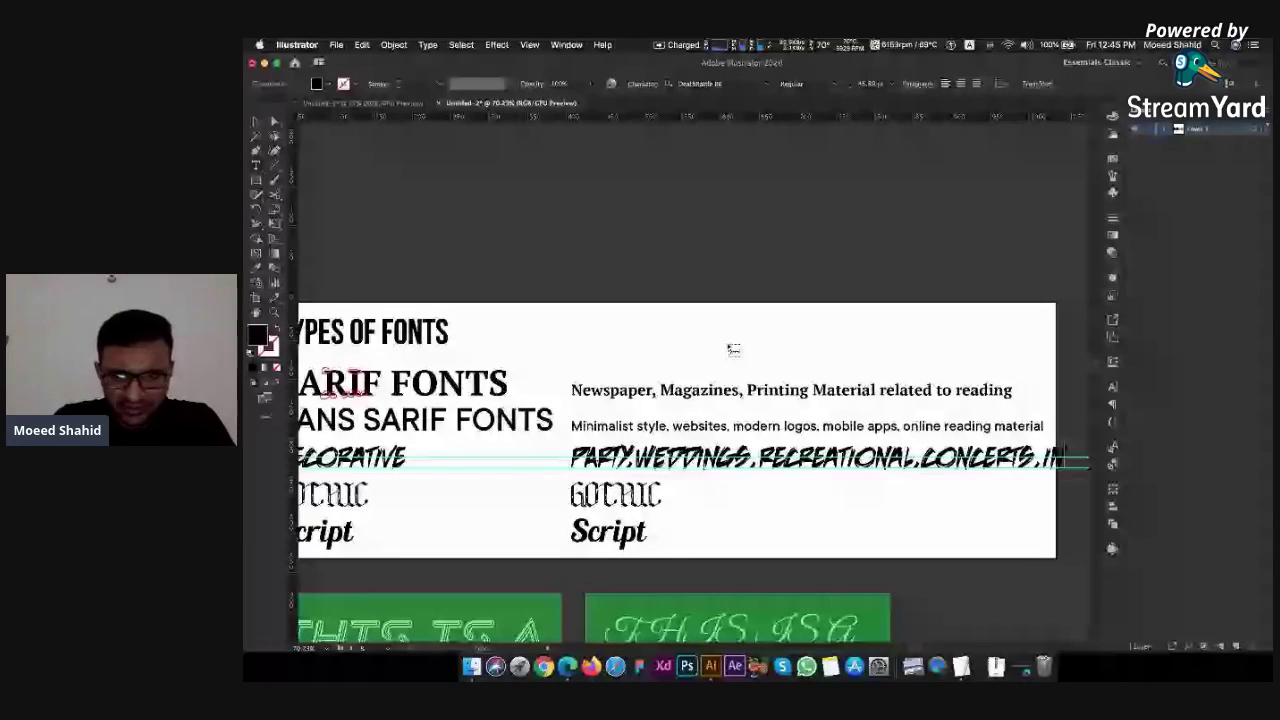
pyautogui.write('VITATIONS')
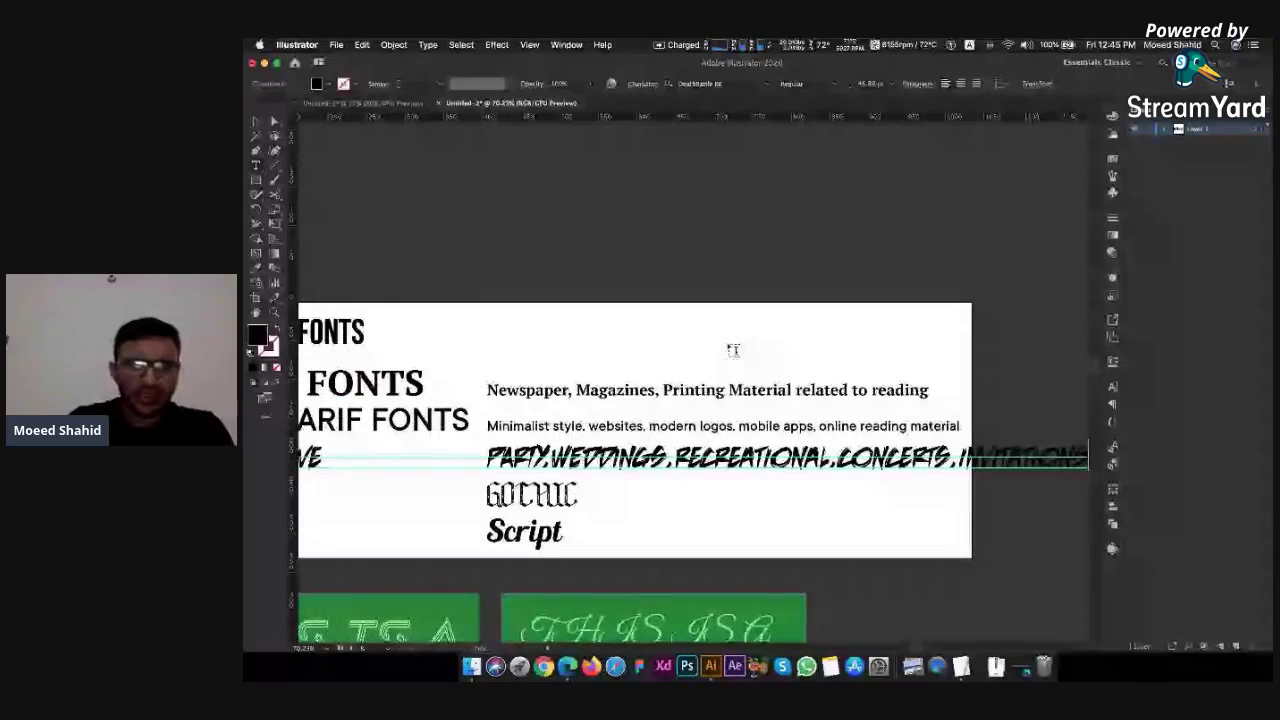
# Try the Herculanum font on the whole "PARTY,WEDDINGS,RECREATIONAL,CONCERTS,INVITATIONS" line
pyautogui.press('super+a')
pyautogui.click(766, 84)
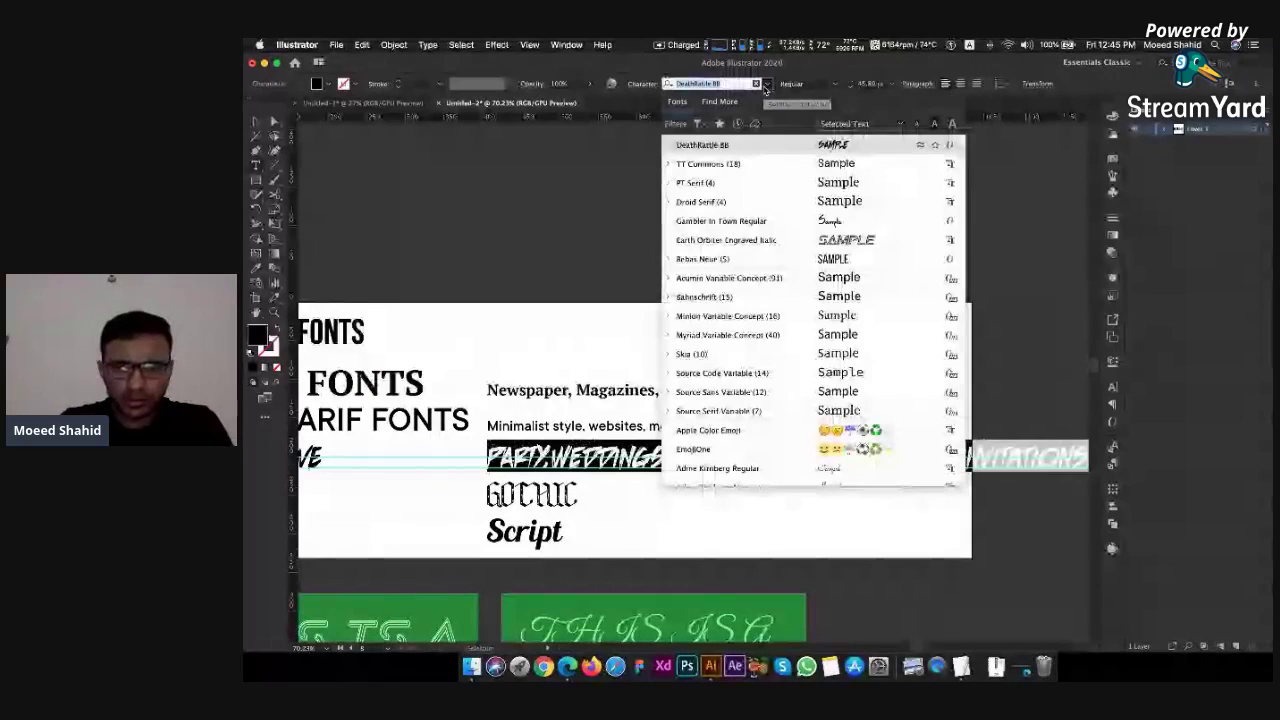
pyautogui.scroll(-15, 763, 297)
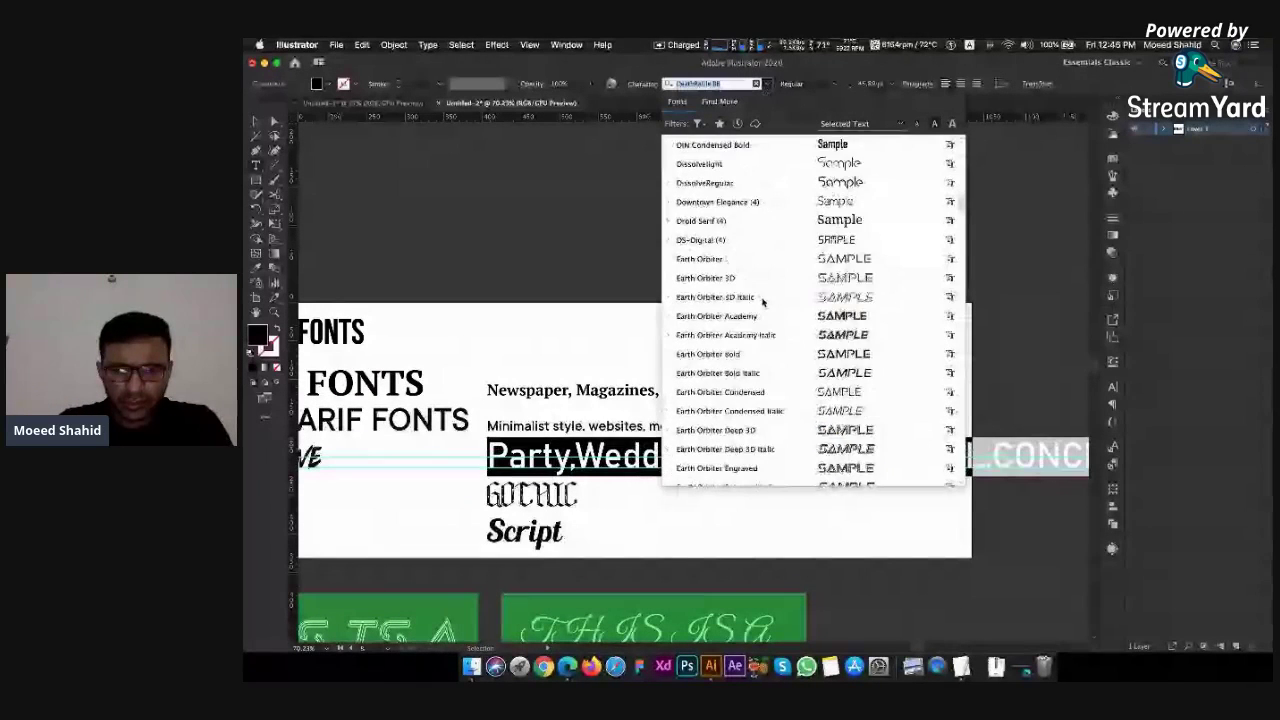
pyautogui.scroll(-20, 763, 300)
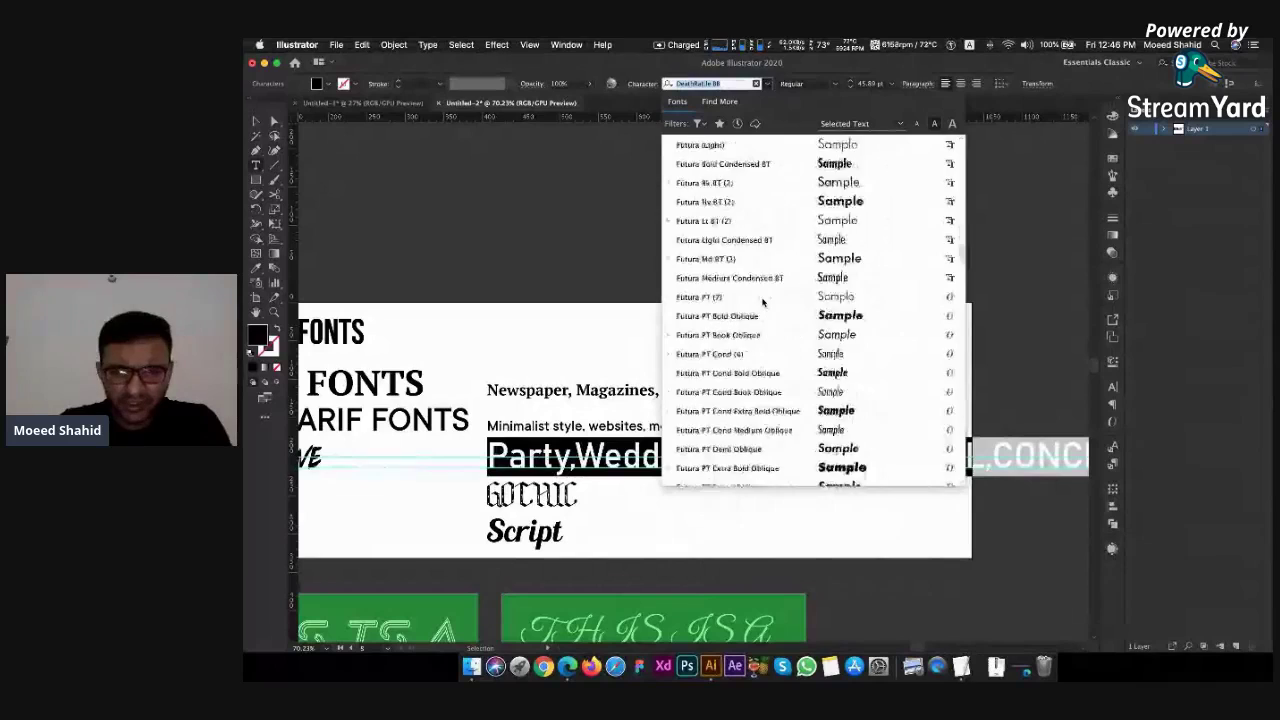
pyautogui.scroll(-10, 763, 300)
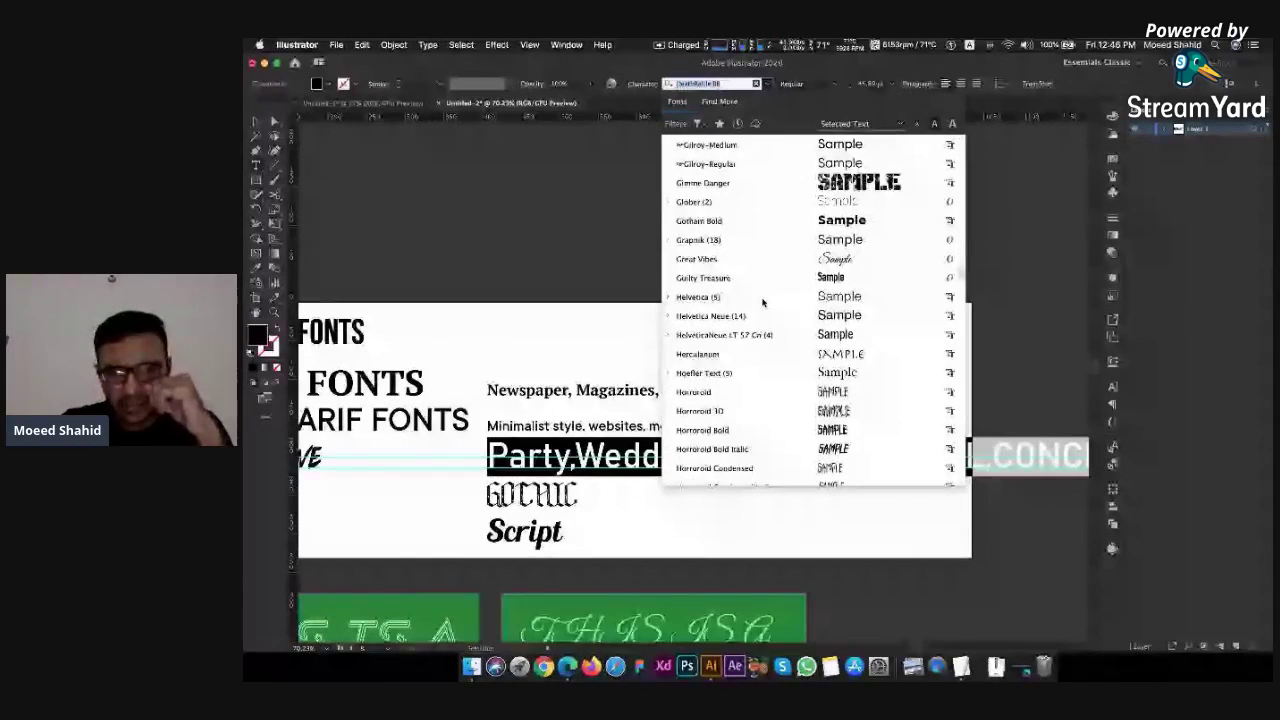
pyautogui.click(735, 354)
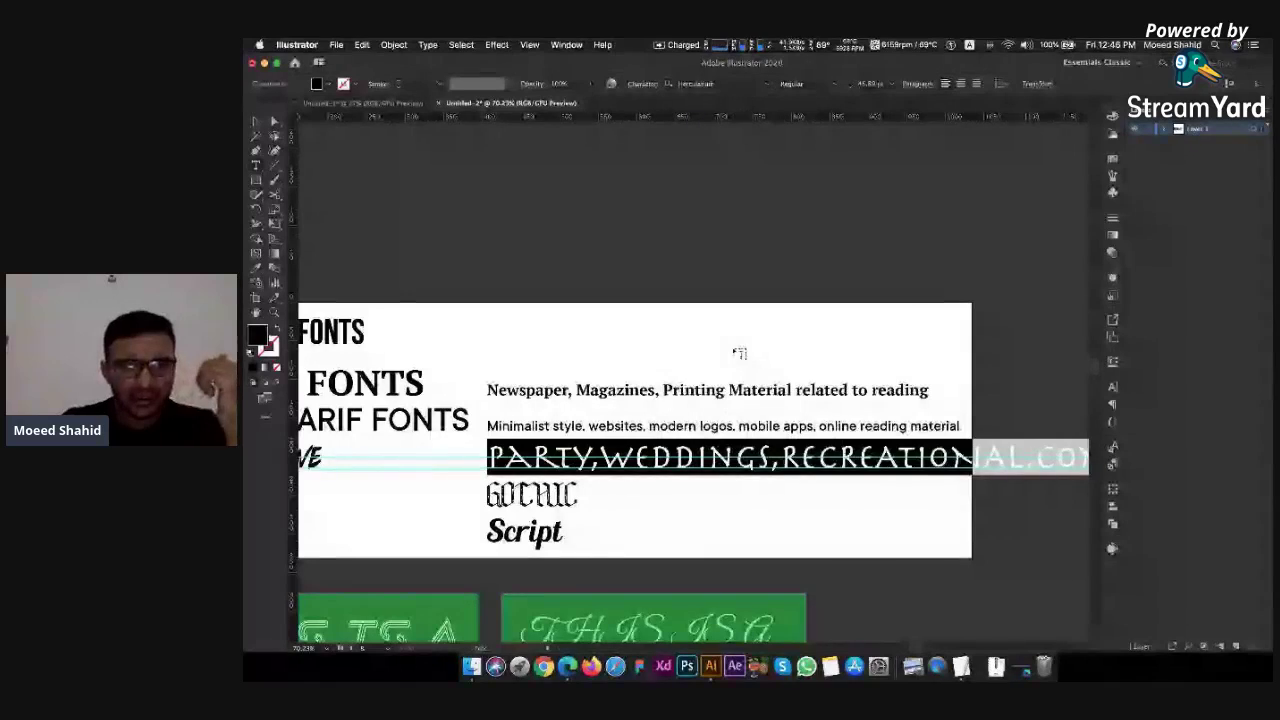
# Reduce the font size of the party and weddings line to 20 pt
pyautogui.click(870, 84)
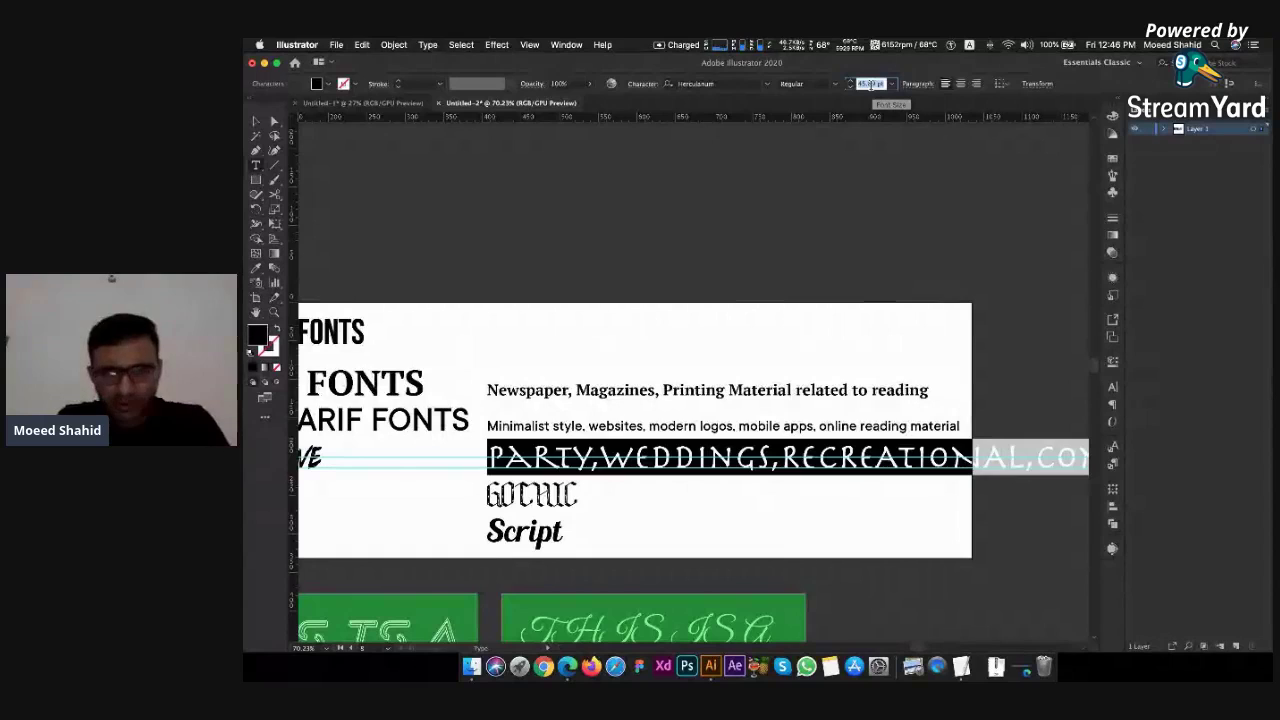
pyautogui.write('20')
pyautogui.press('Return')
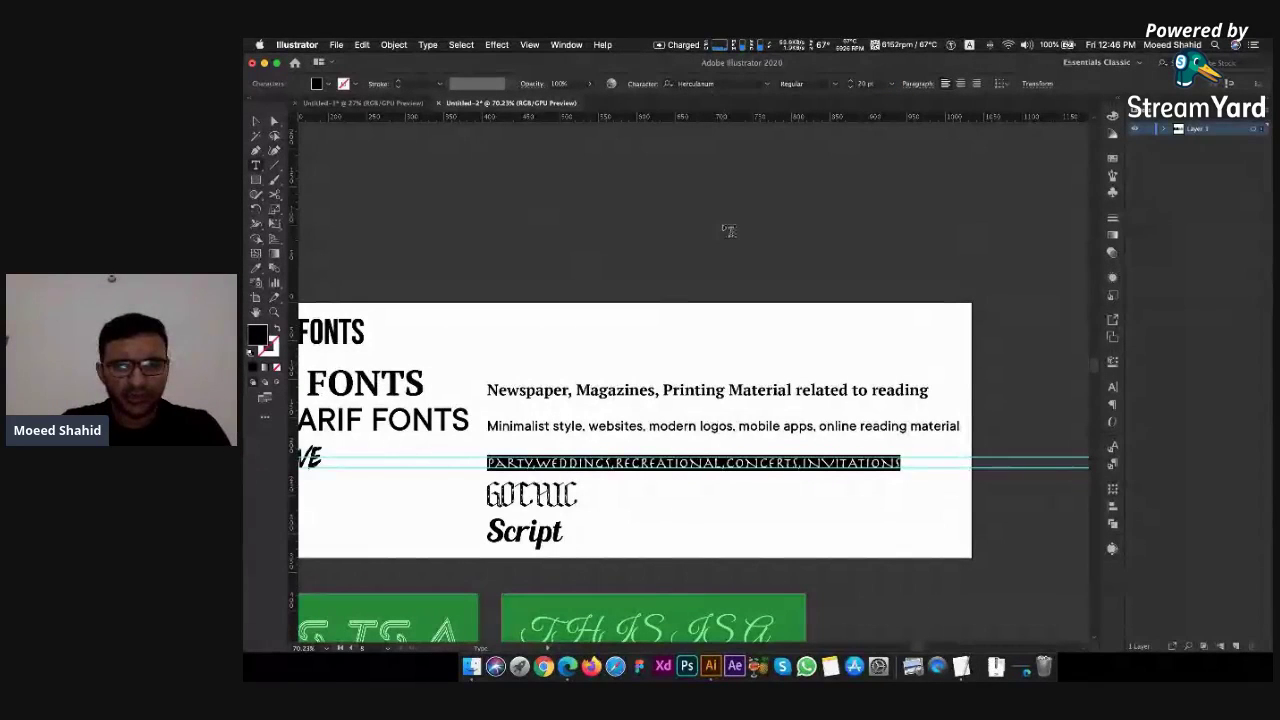
# Change the font of the party and weddings line to REZ Spain
pyautogui.click(766, 84)
pyautogui.scroll(-10, 740, 370)
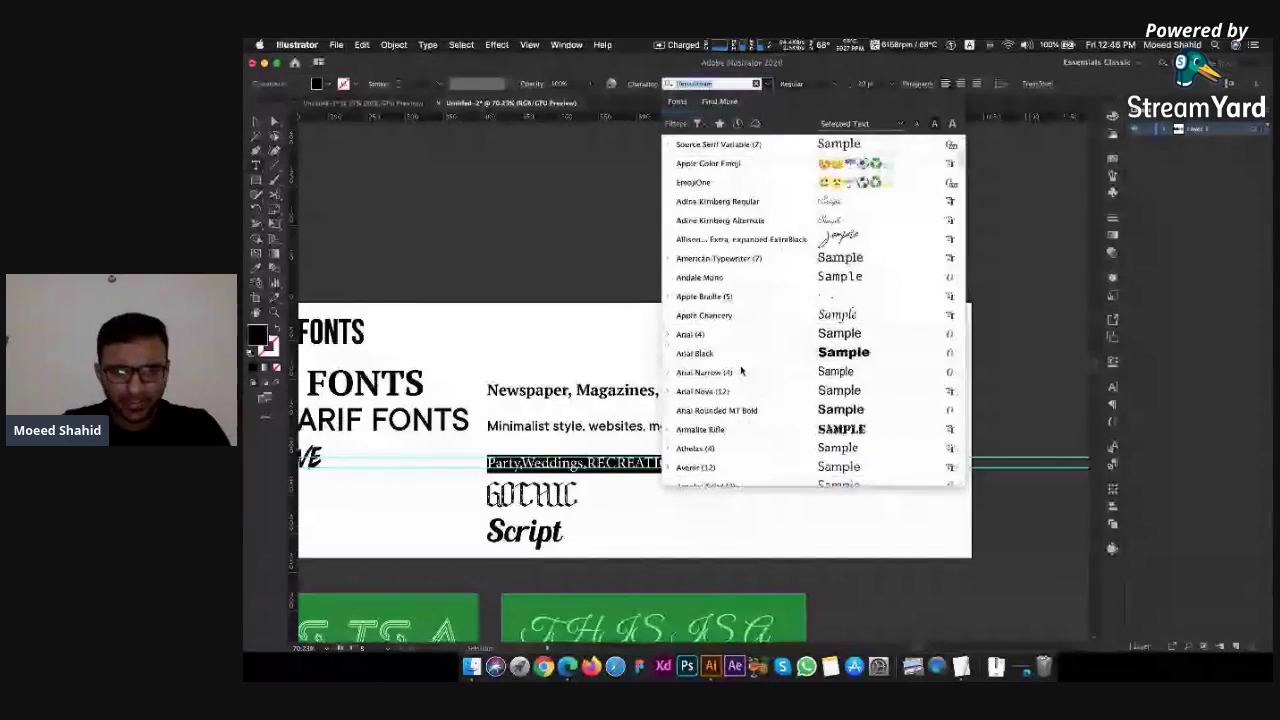
pyautogui.scroll(-15, 745, 385)
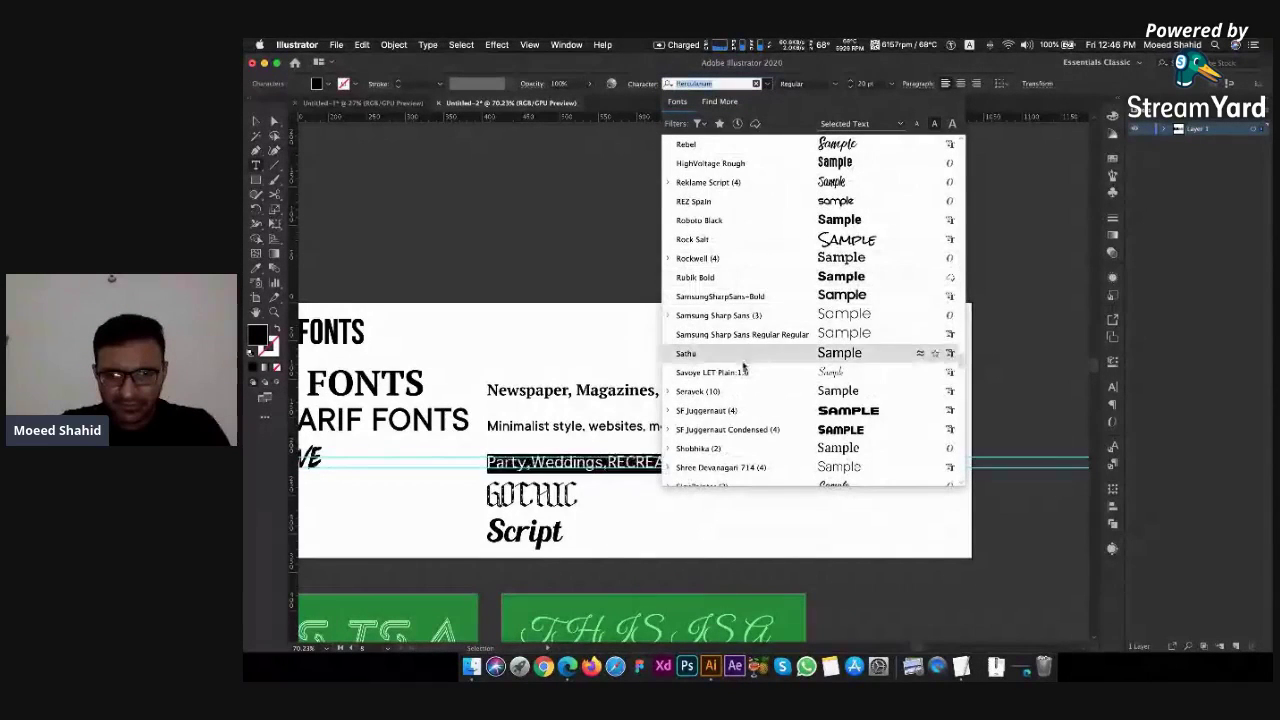
pyautogui.click(747, 201)
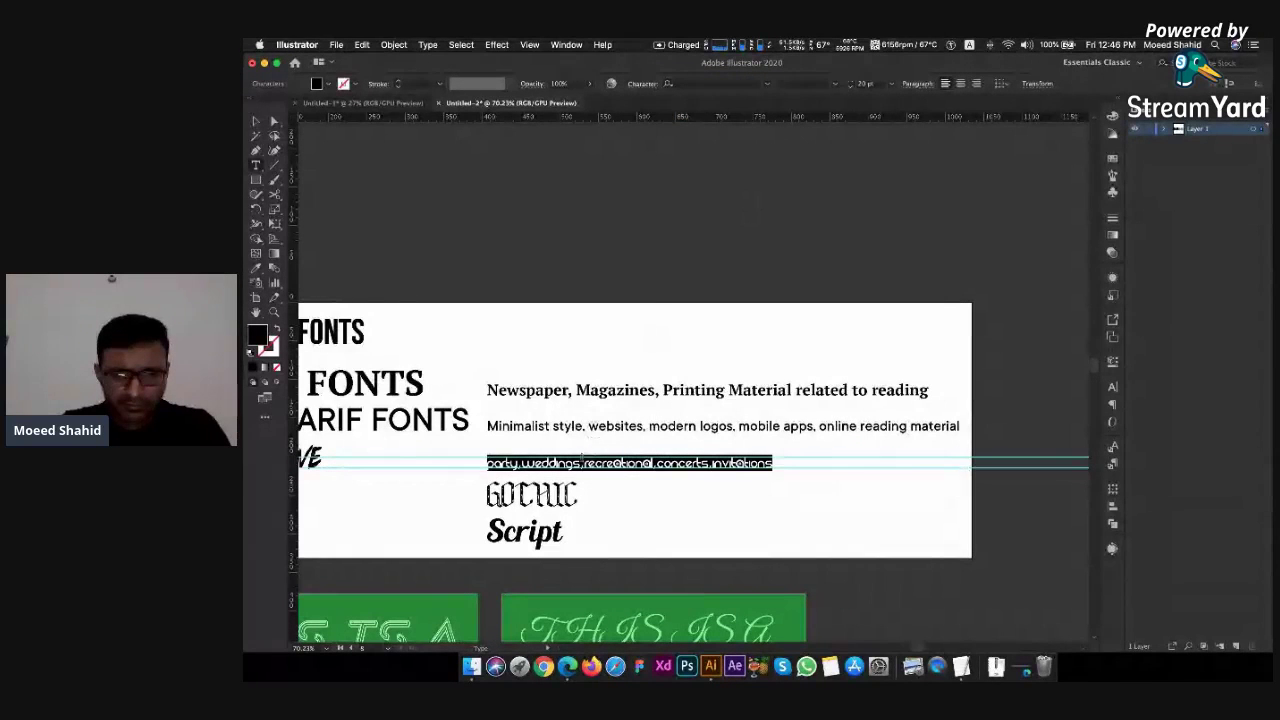
pyautogui.press('Escape')
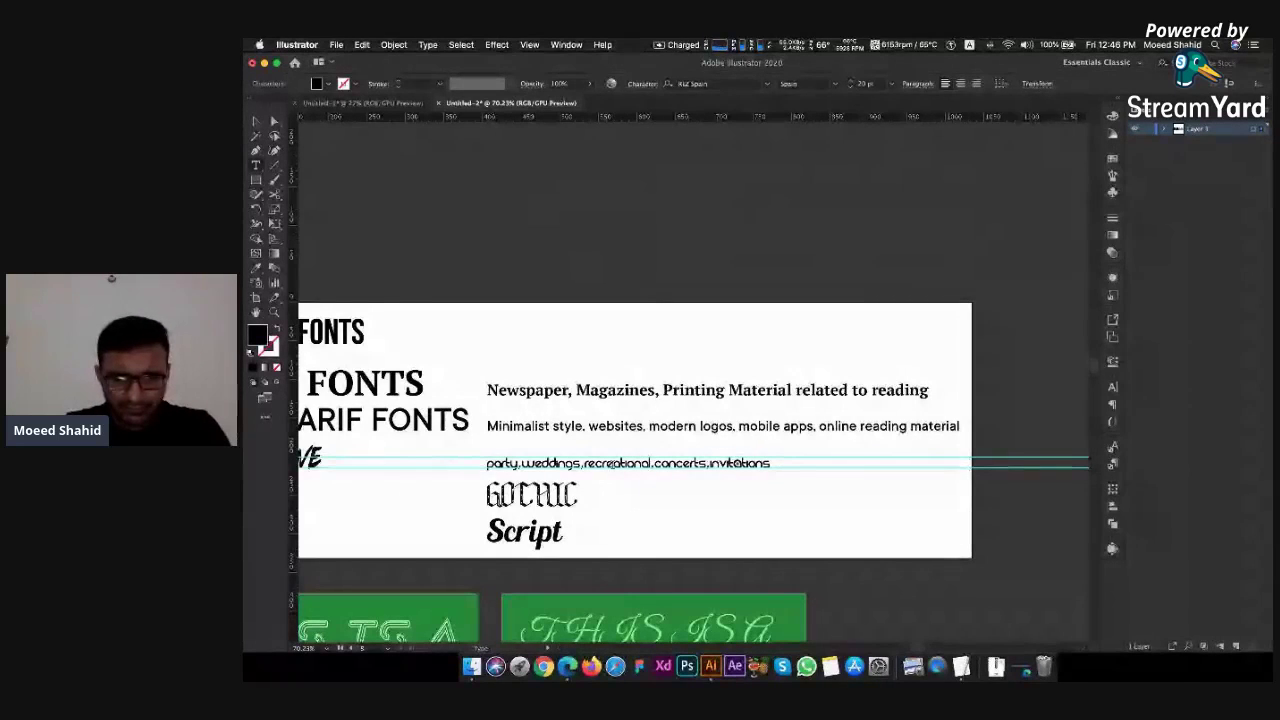
# Enlarge the party and weddings line, trying 35 pt and settling on a font size of 28 pt
pyautogui.click(709, 463)
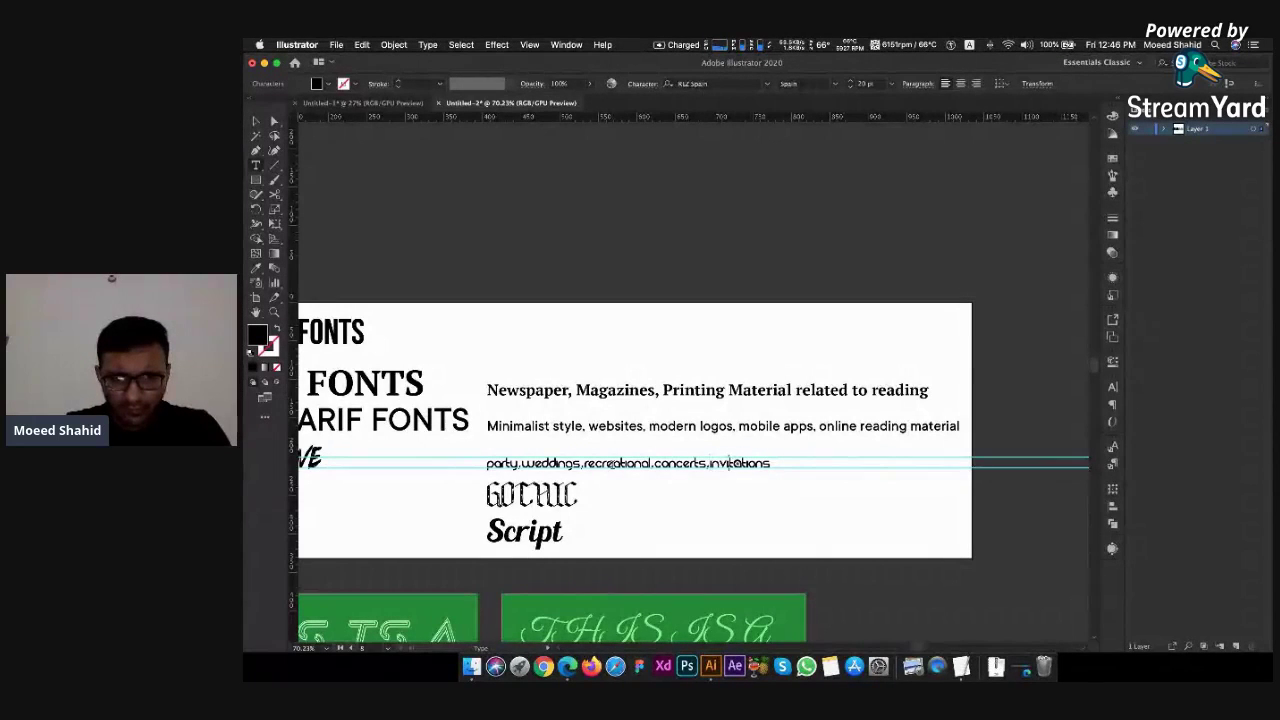
pyautogui.press('super+a')
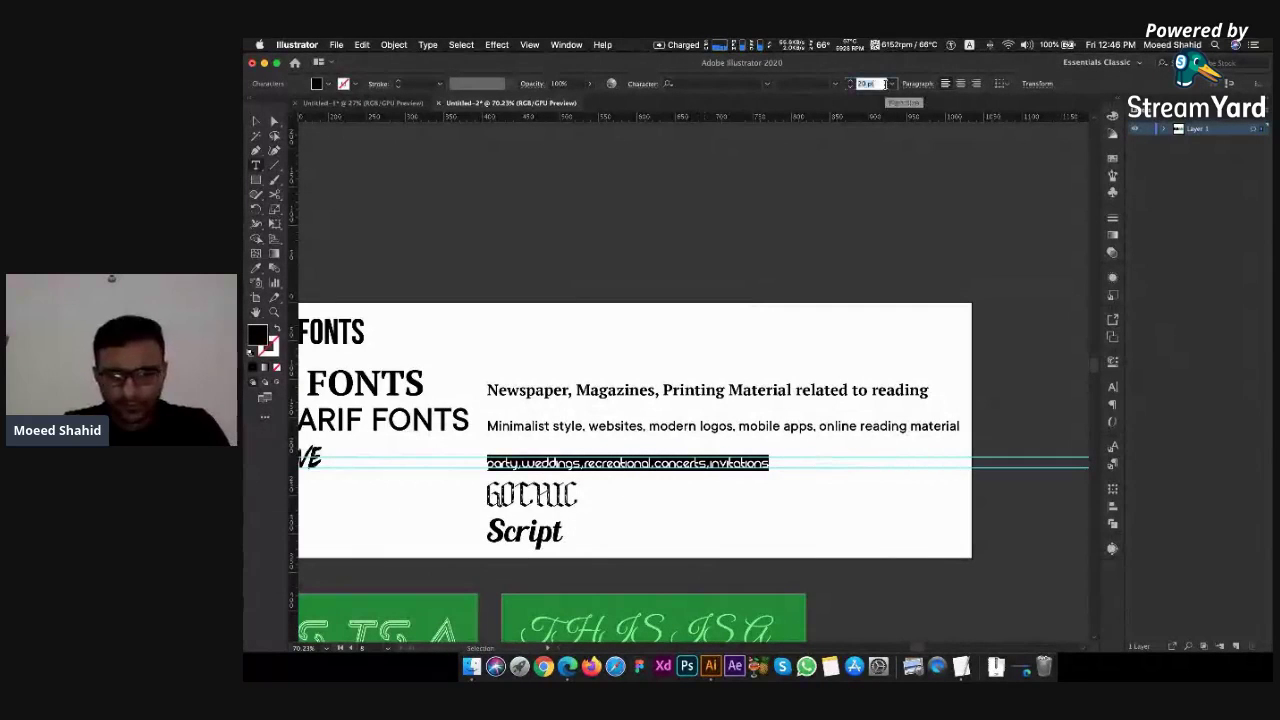
pyautogui.write('35')
pyautogui.press('Return')
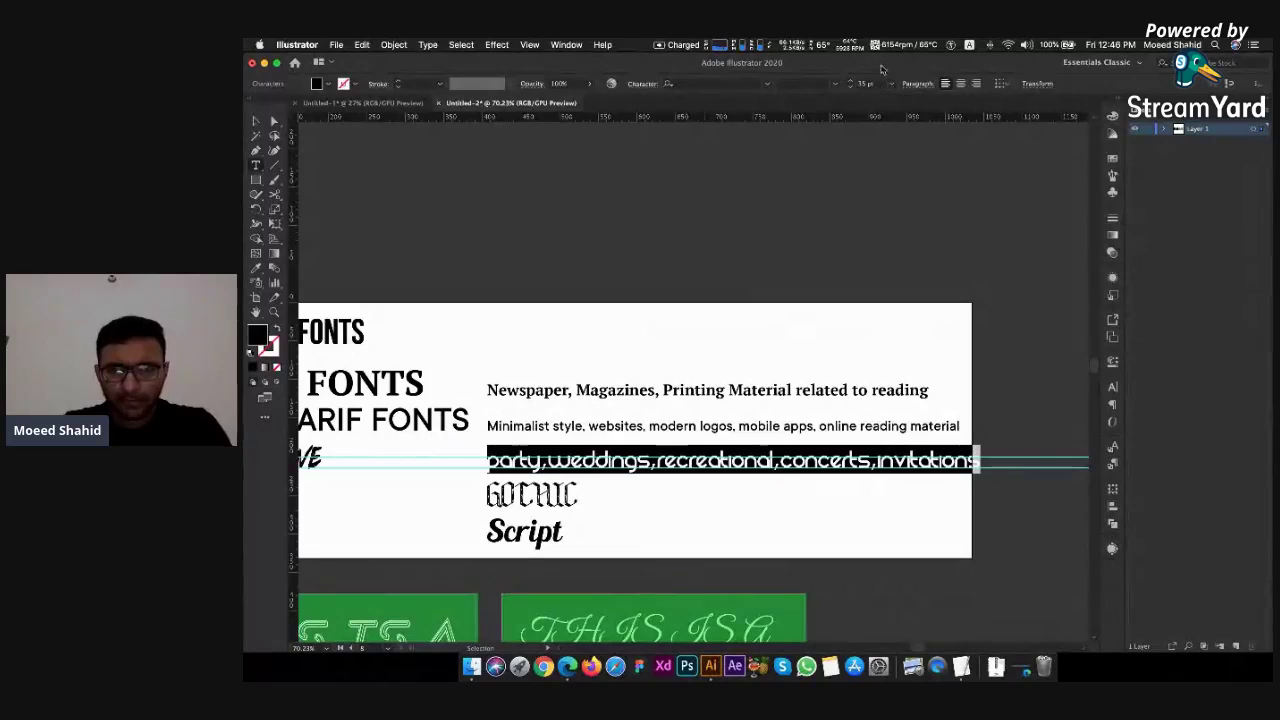
pyautogui.click(868, 84)
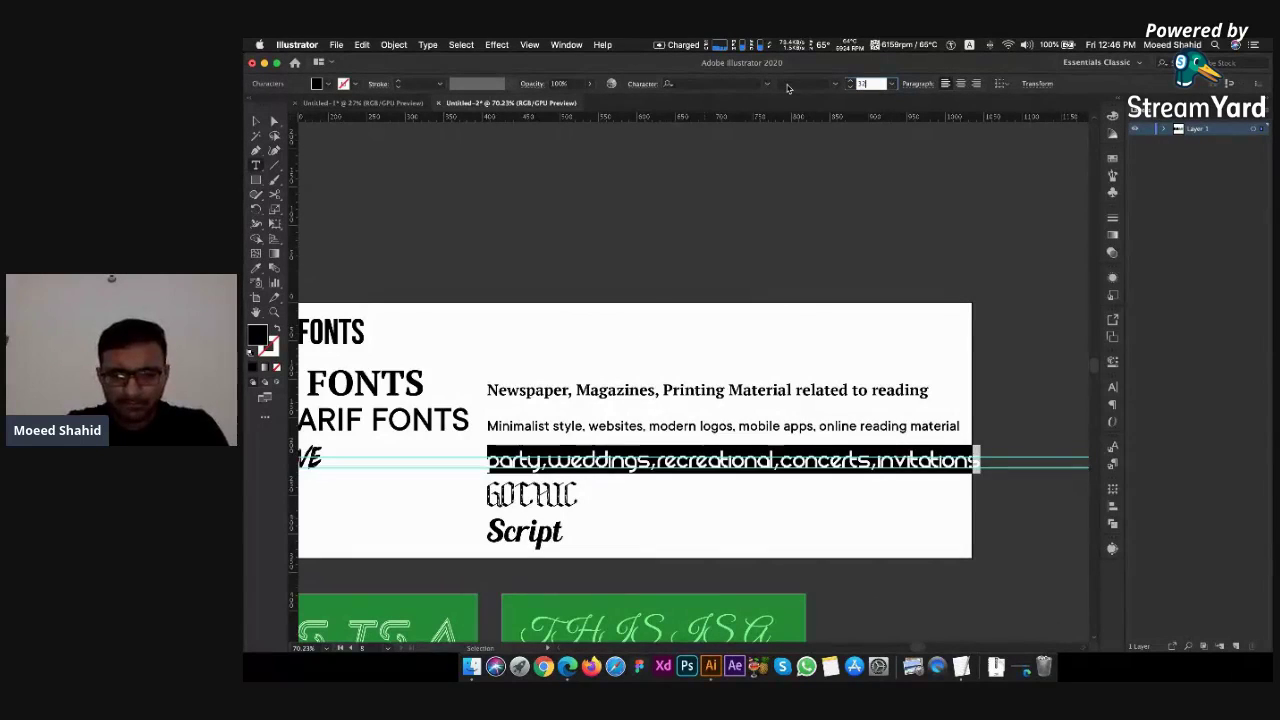
pyautogui.write('28')
pyautogui.press('Return')
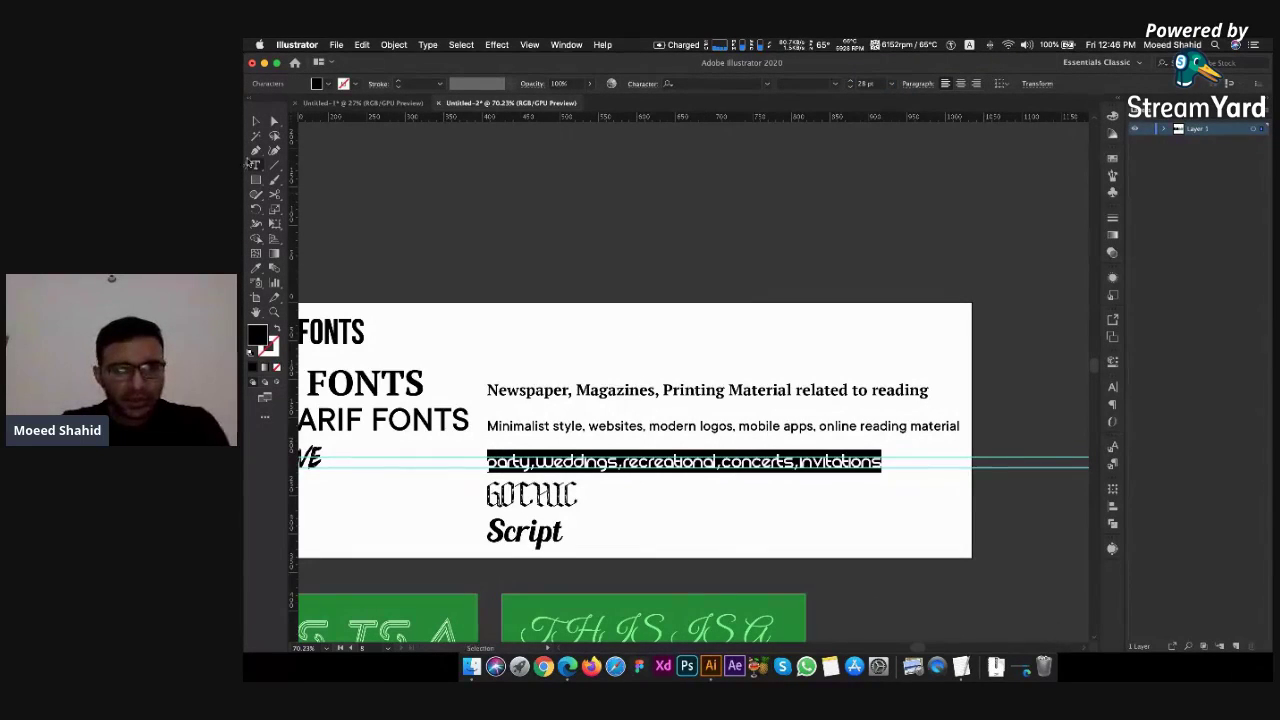
pyautogui.press('Escape')
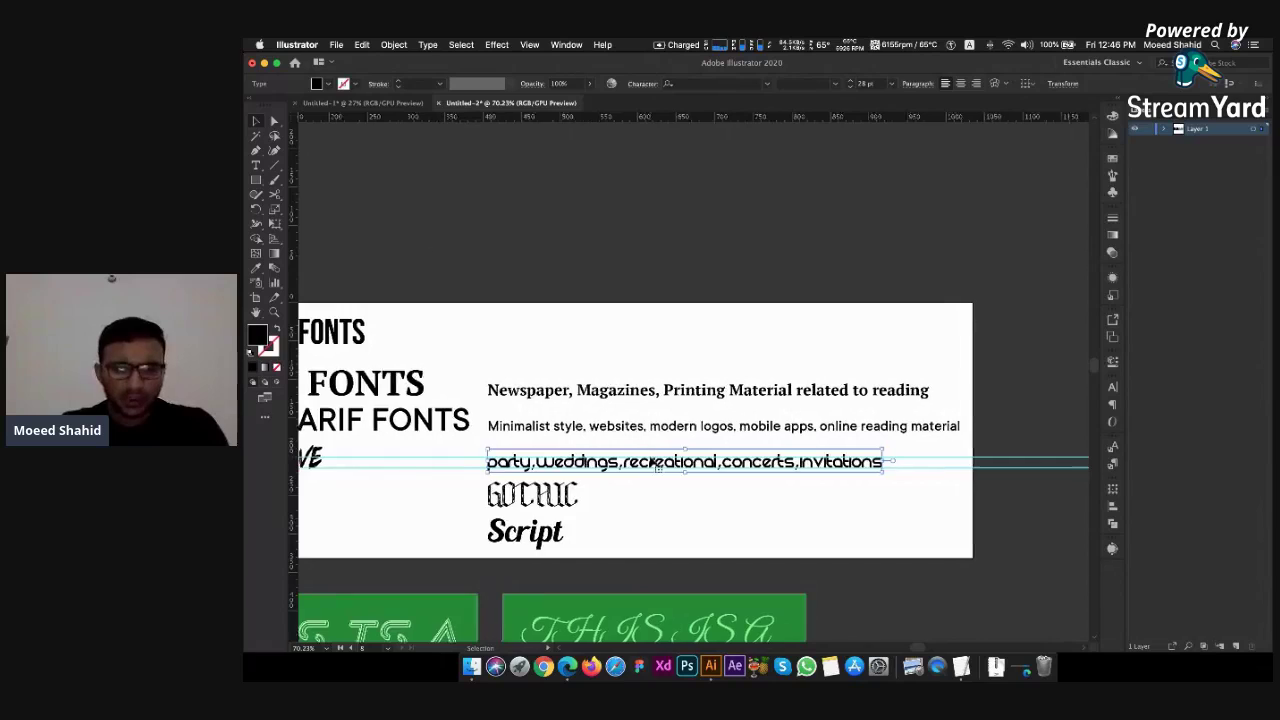
# Set the tracking of the whole party and weddings line to 15 and deselect it
pyautogui.hscroll(-3, 652, 462)
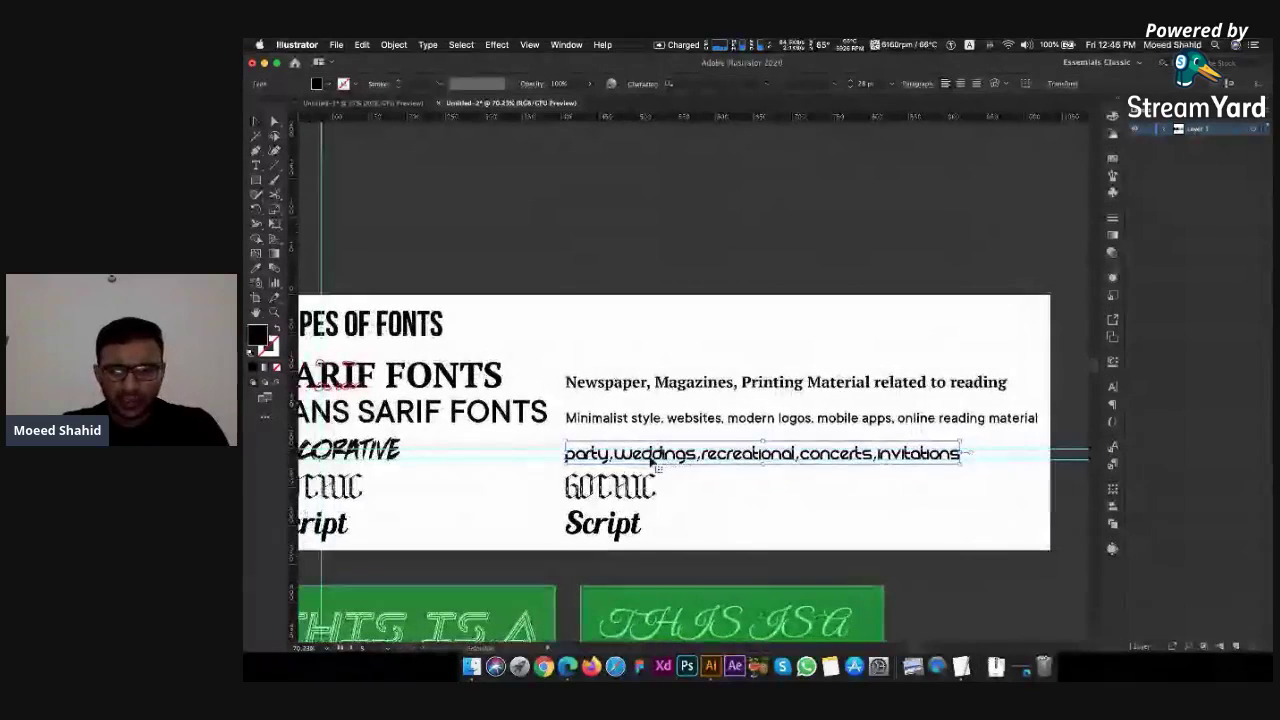
pyautogui.doubleClick(923, 455)
pyautogui.press('super+a')
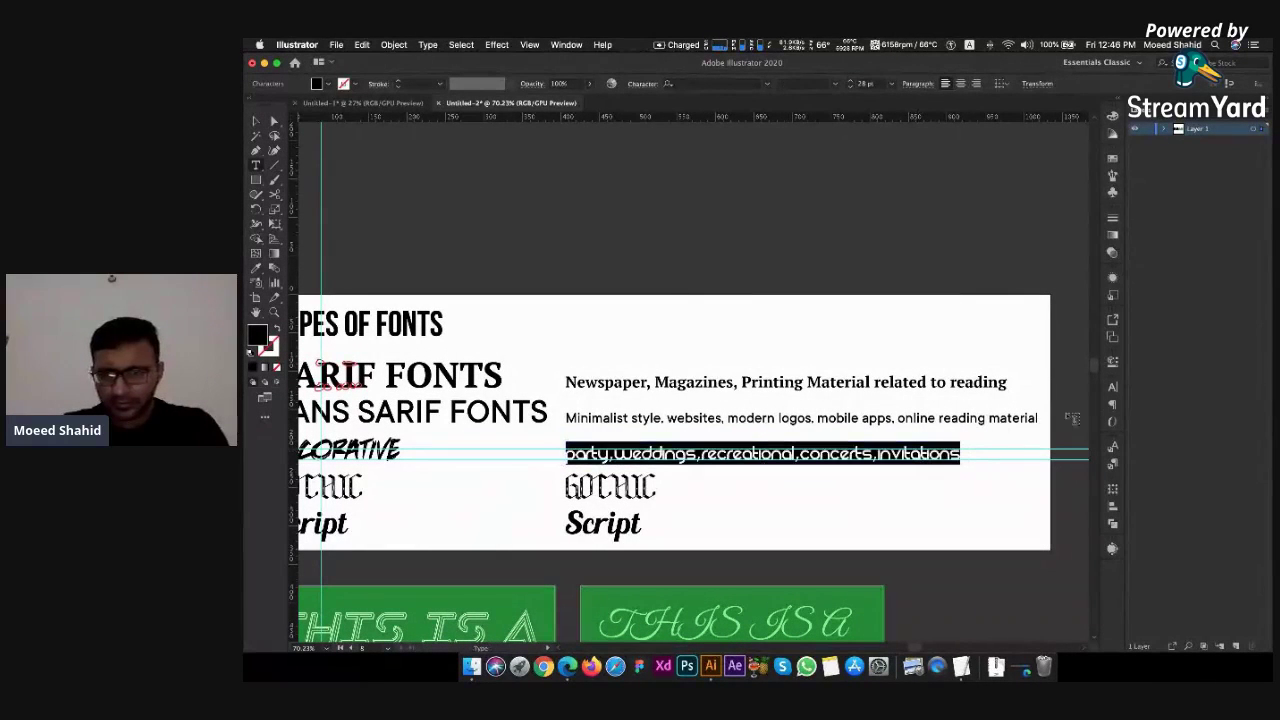
pyautogui.click(1111, 387)
pyautogui.click(1066, 453)
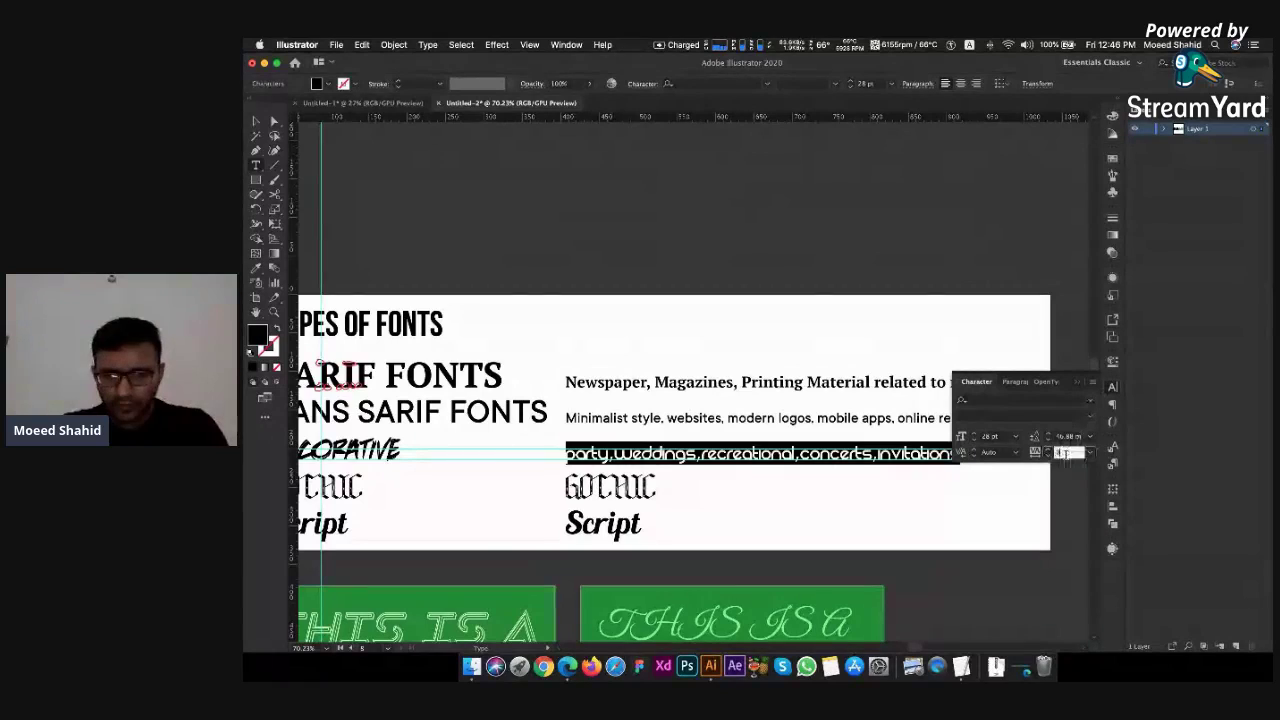
pyautogui.write('15')
pyautogui.press('Return')
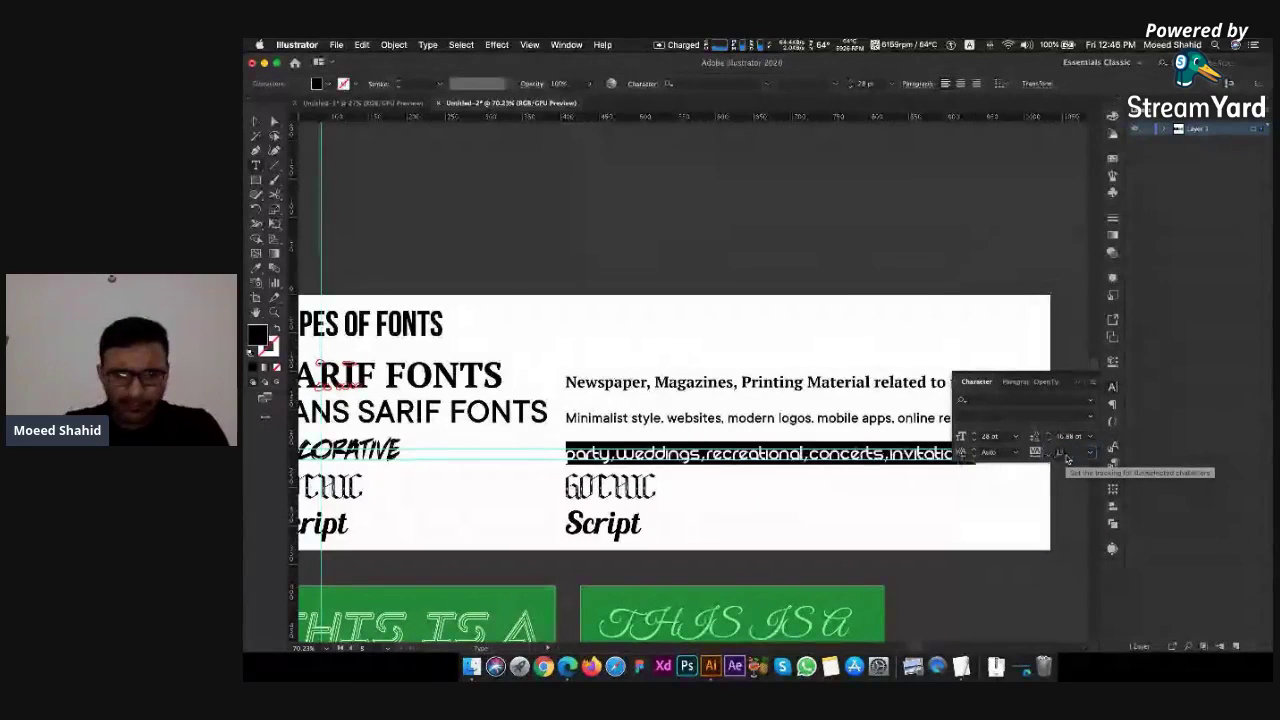
pyautogui.click(256, 120)
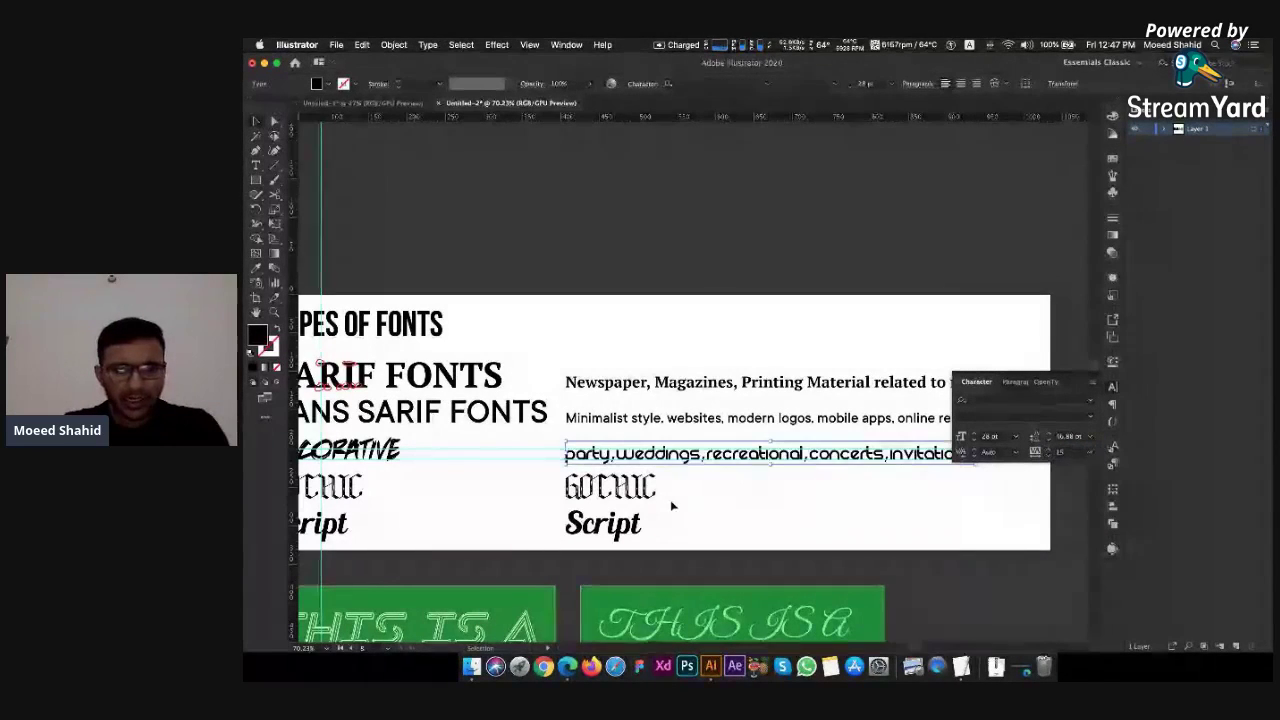
pyautogui.hscroll(-2, 673, 508)
pyautogui.hscroll(-5, 673, 508)
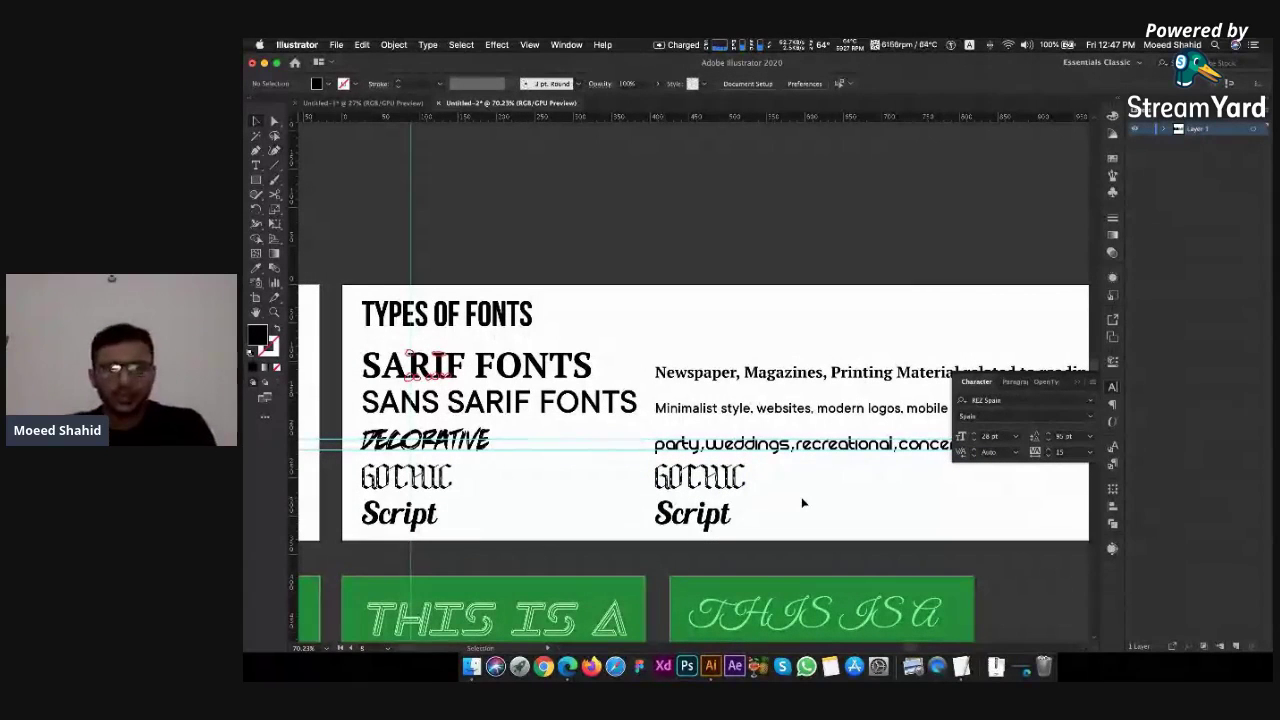
pyautogui.press('t')
pyautogui.click(780, 486)
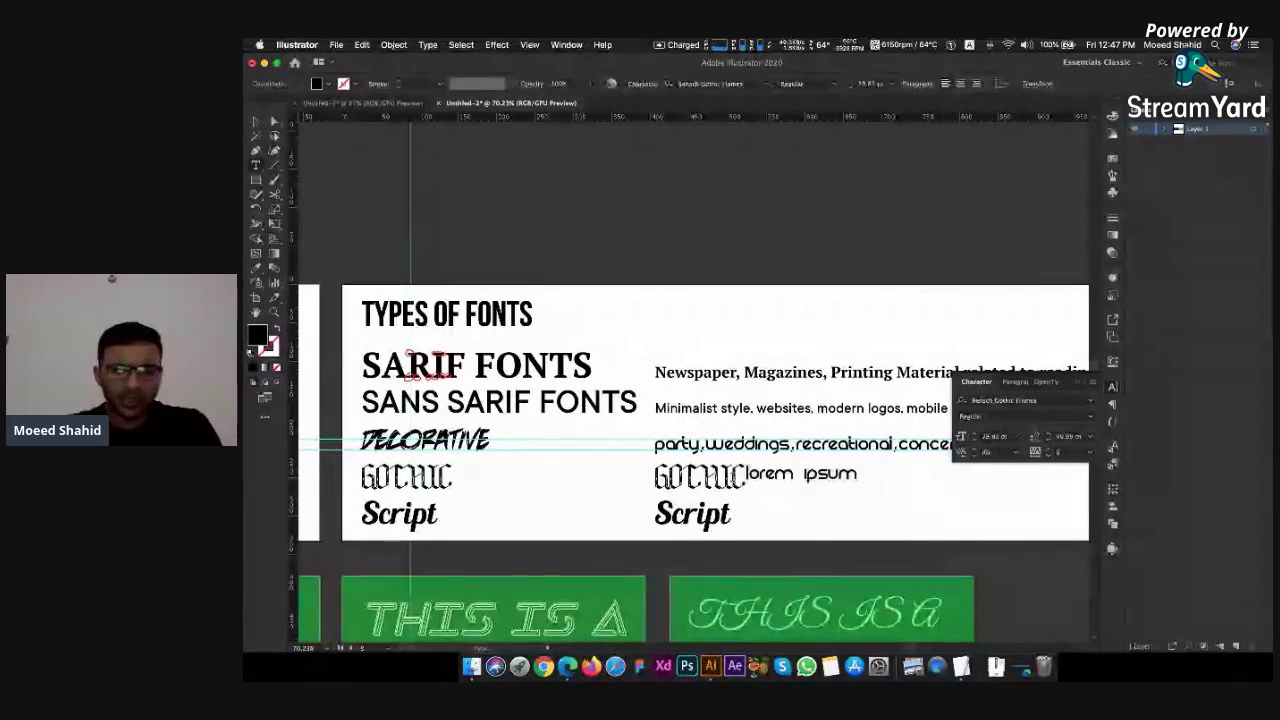
pyautogui.hotkey('ctrl', 'z')
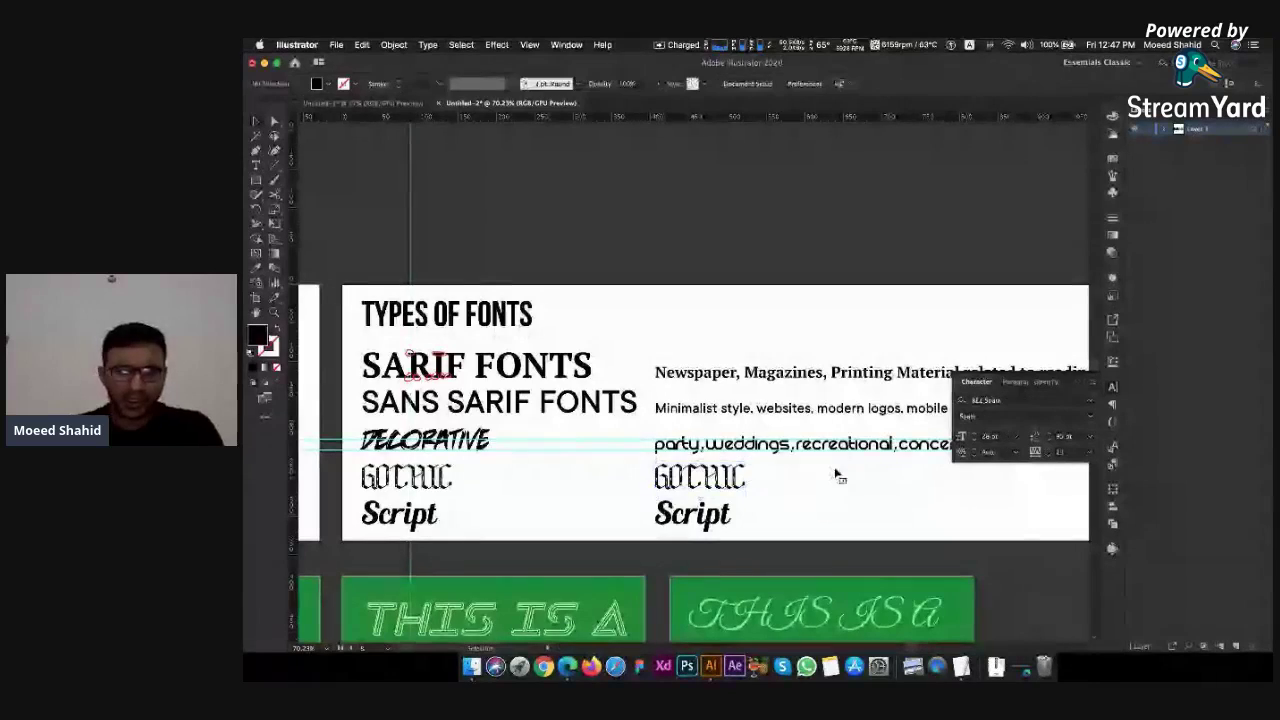
# Replace the copied GOTHIC line in the second column with "Royal Communication, Romans"
pyautogui.doubleClick(675, 478)
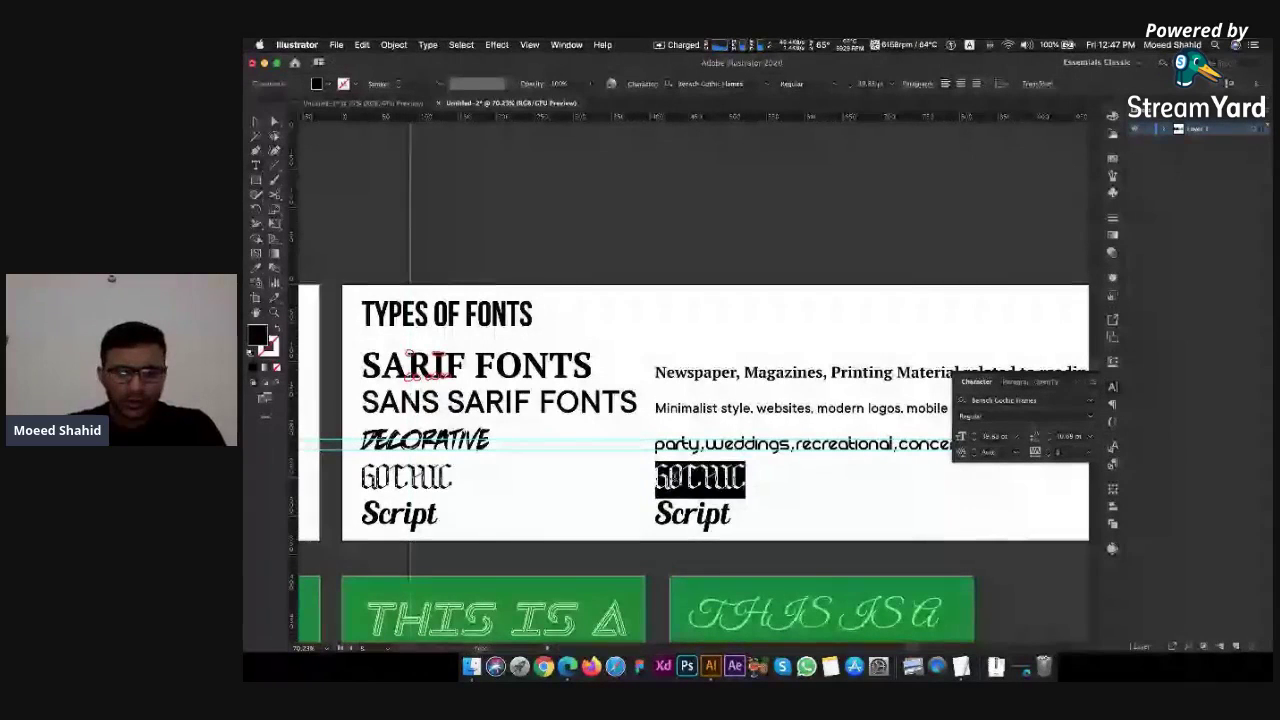
pyautogui.write('Roy')
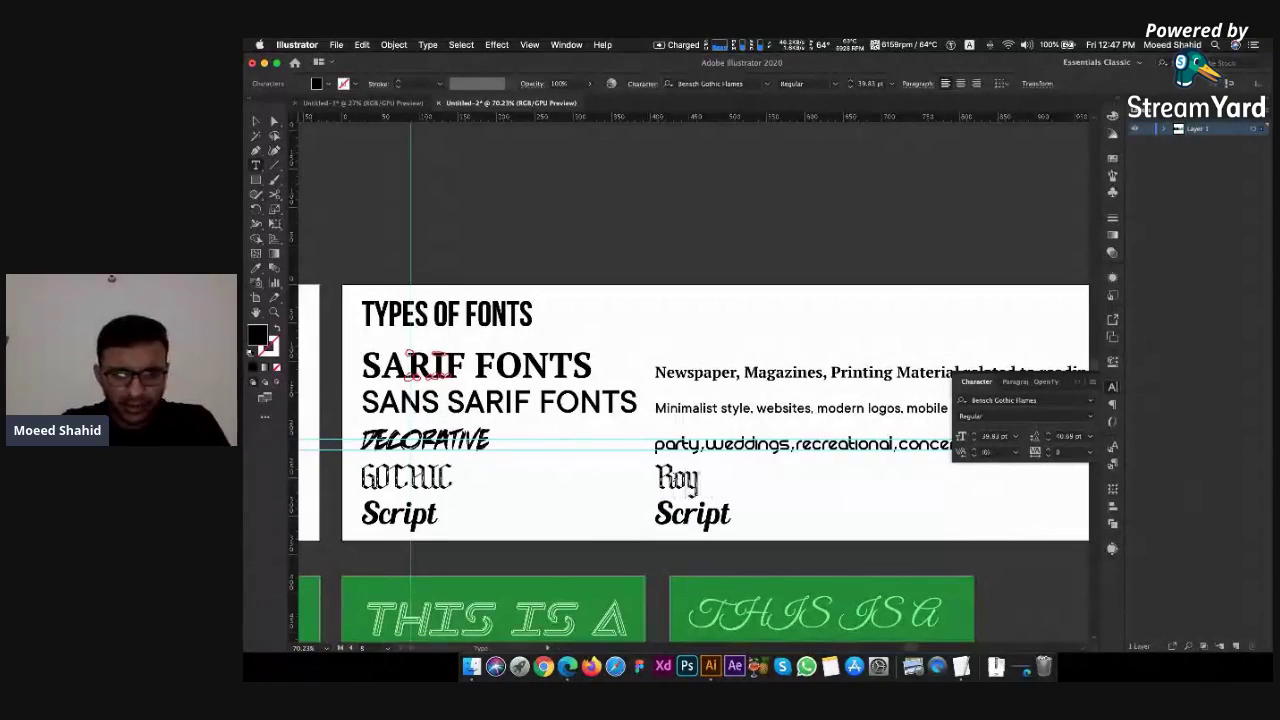
pyautogui.write('al')
pyautogui.write('Comm')
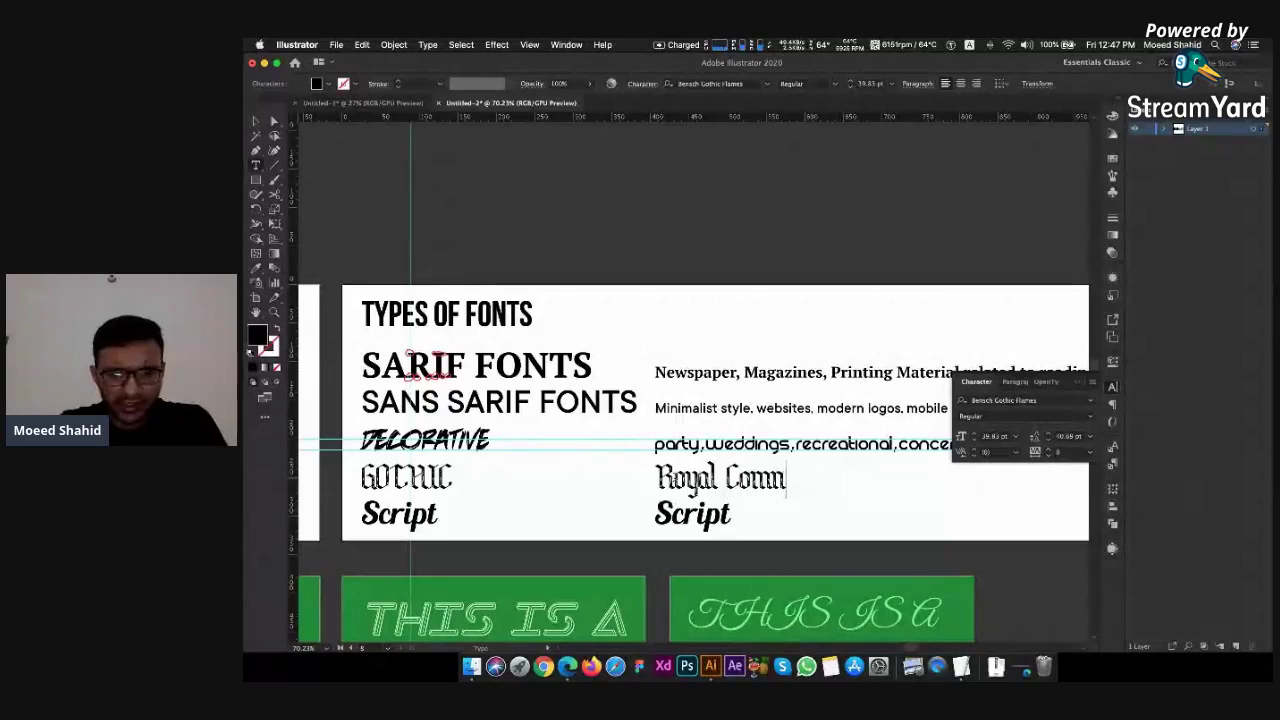
pyautogui.write('un')
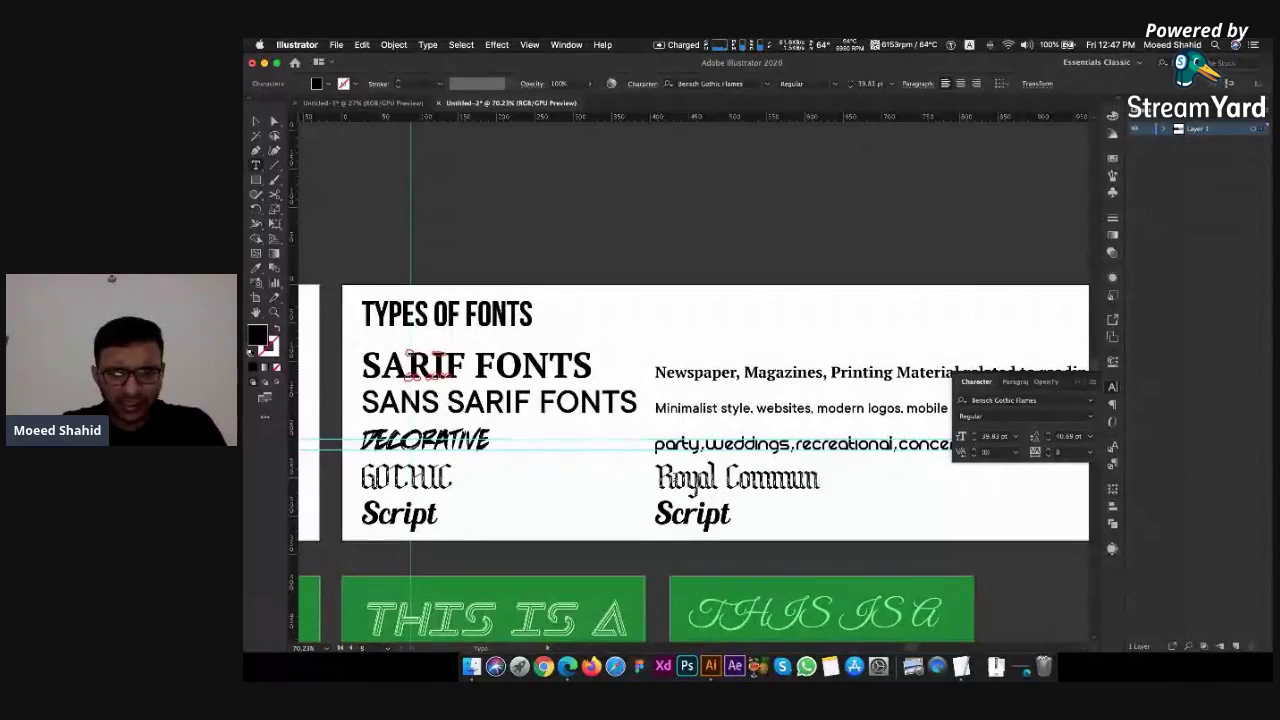
pyautogui.write('ication')
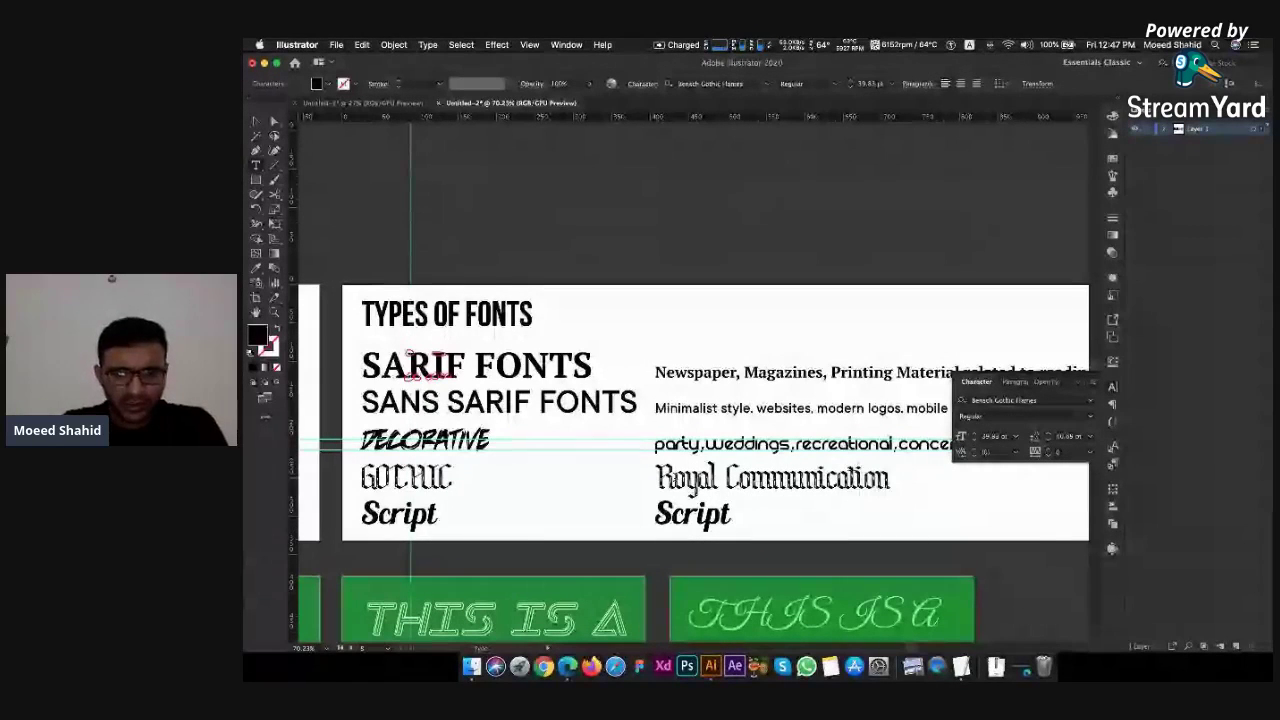
pyautogui.write('. Ro')
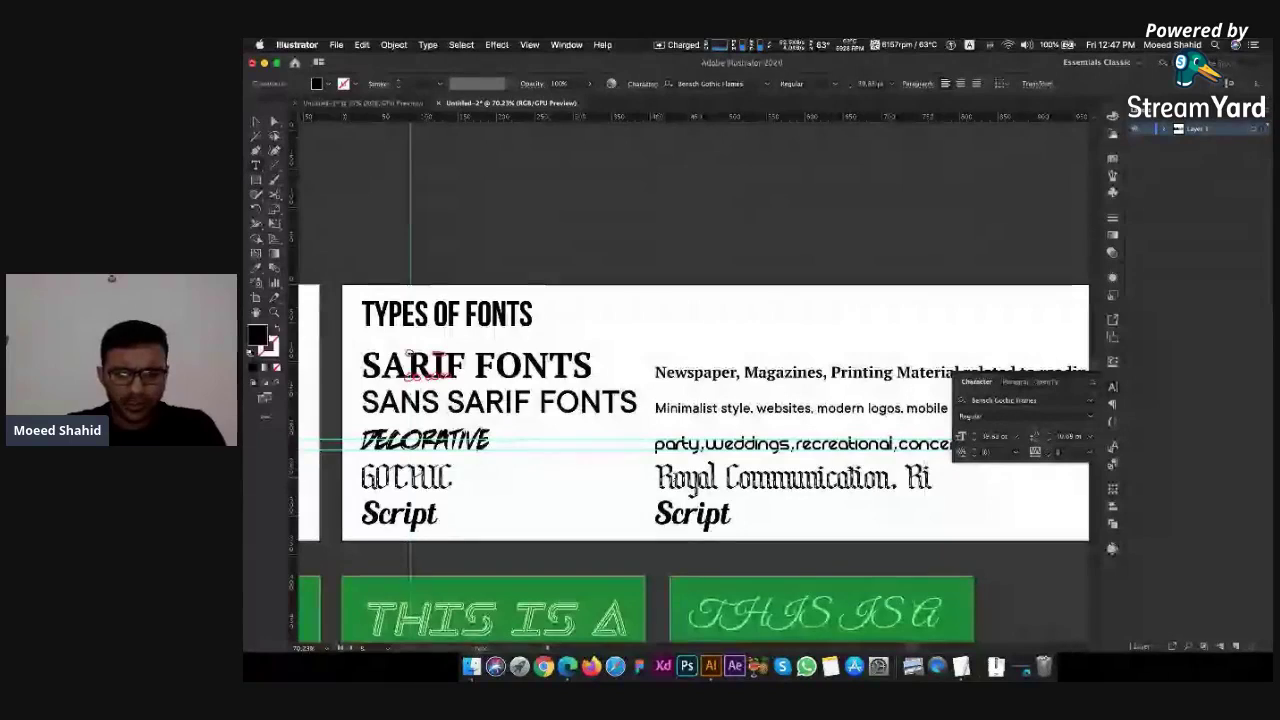
pyautogui.write('ma')
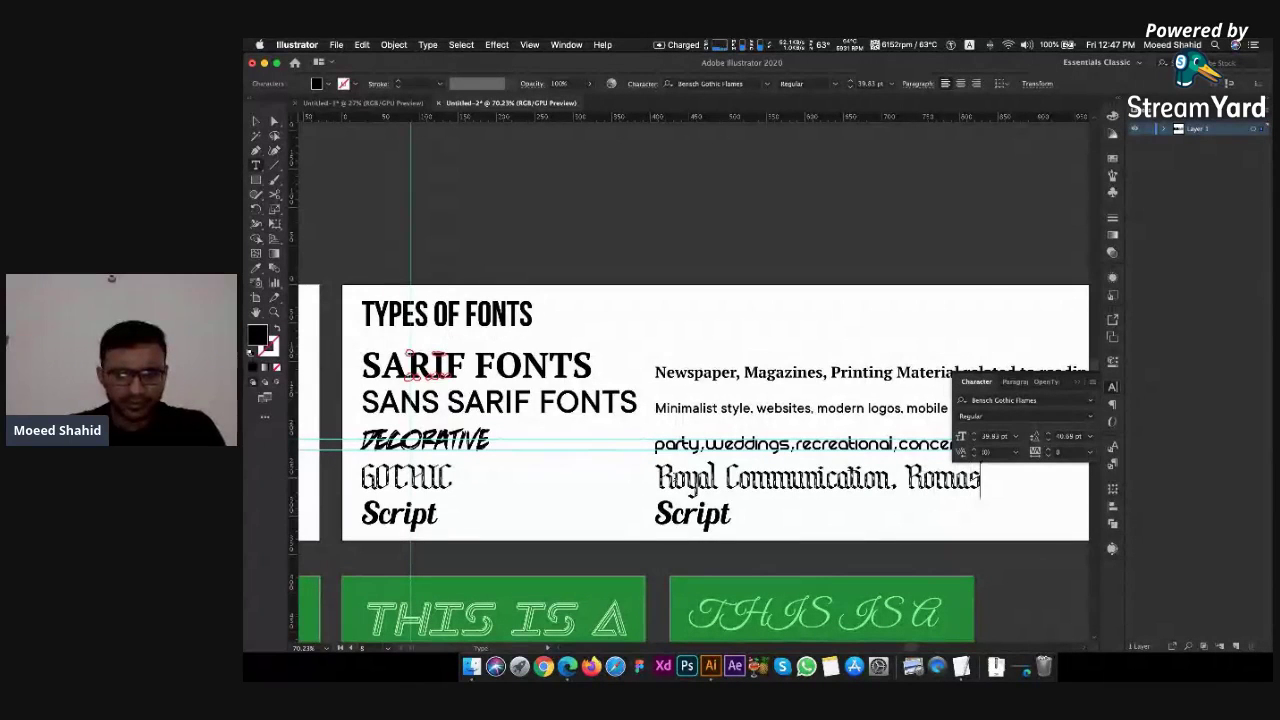
pyautogui.write('ns')
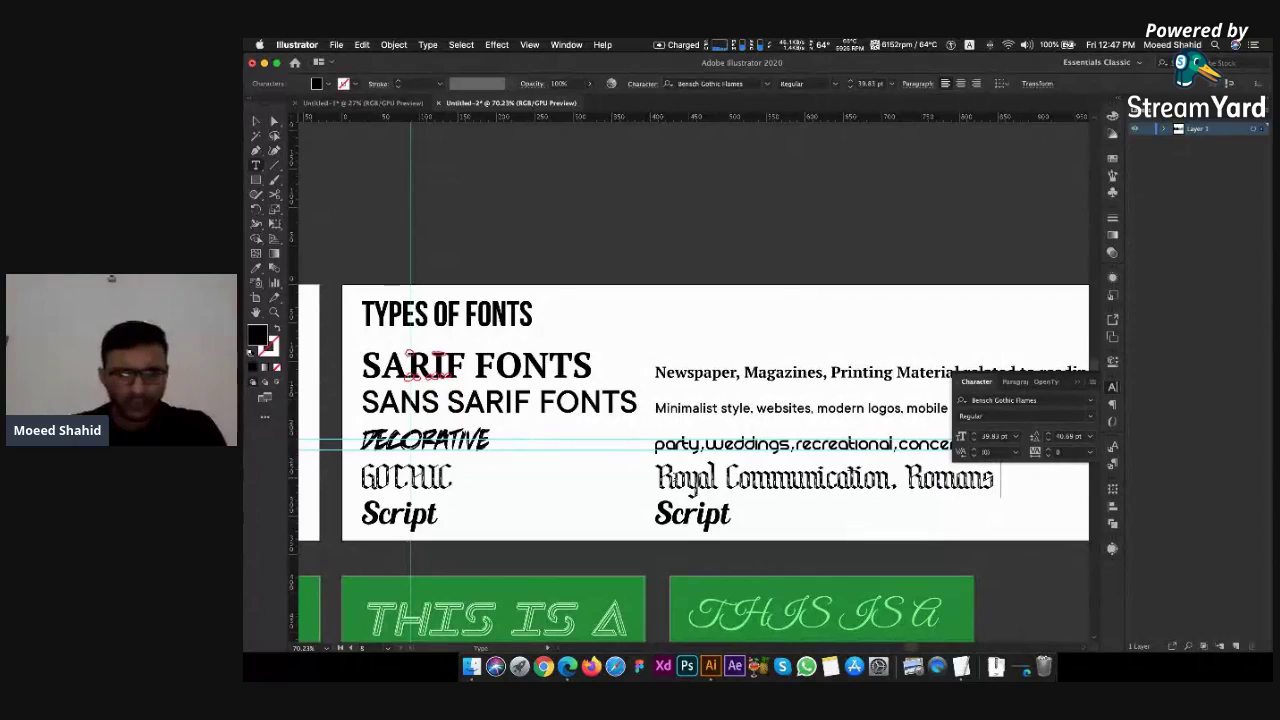
pyautogui.press('Escape')
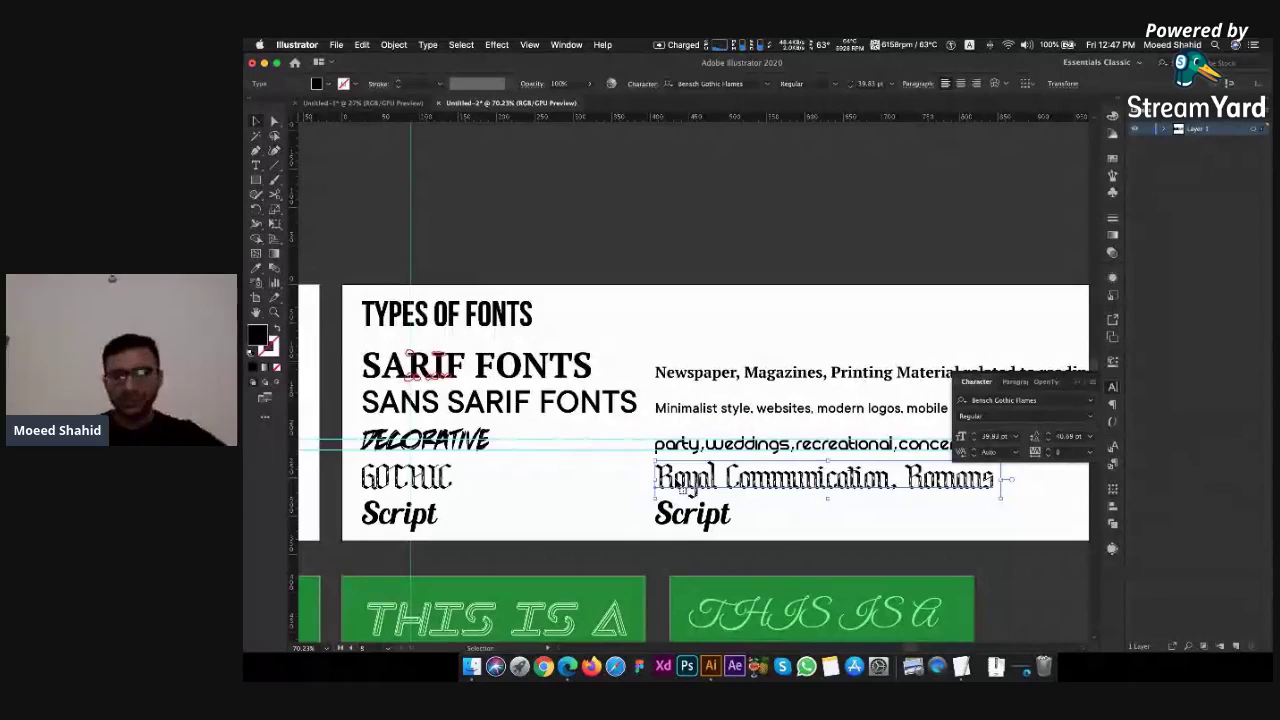
pyautogui.press('super+shift+comma')
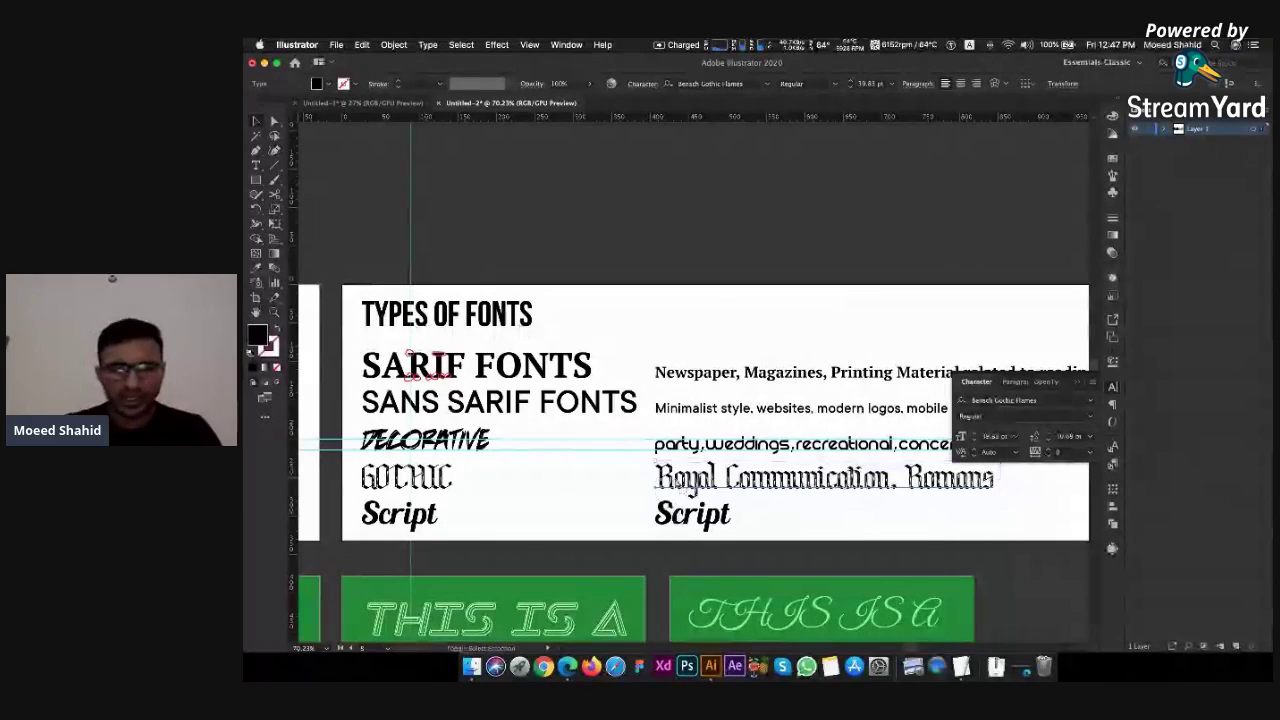
# Reduce the "Royal Communication, Romans" line to 31.83 pt and replace the copied Script line in the second column with "Weddings, Borthdays"
pyautogui.press('super+shift+comma')
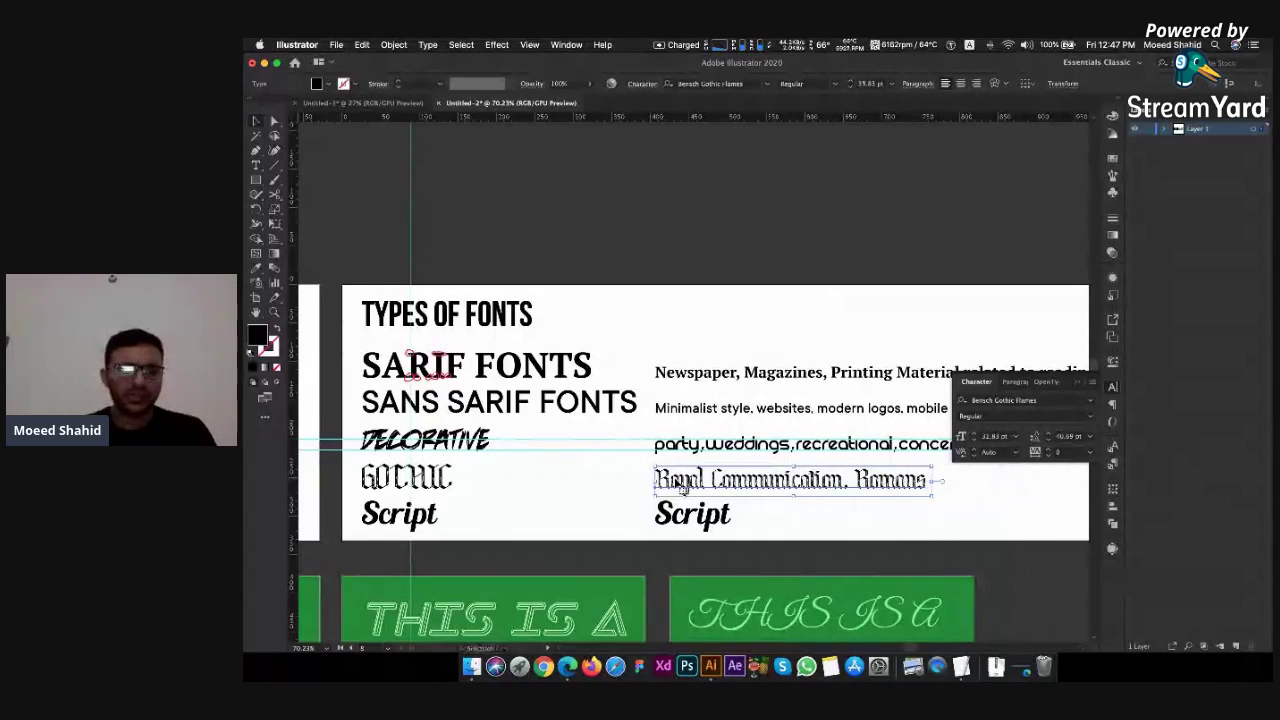
pyautogui.click(695, 515)
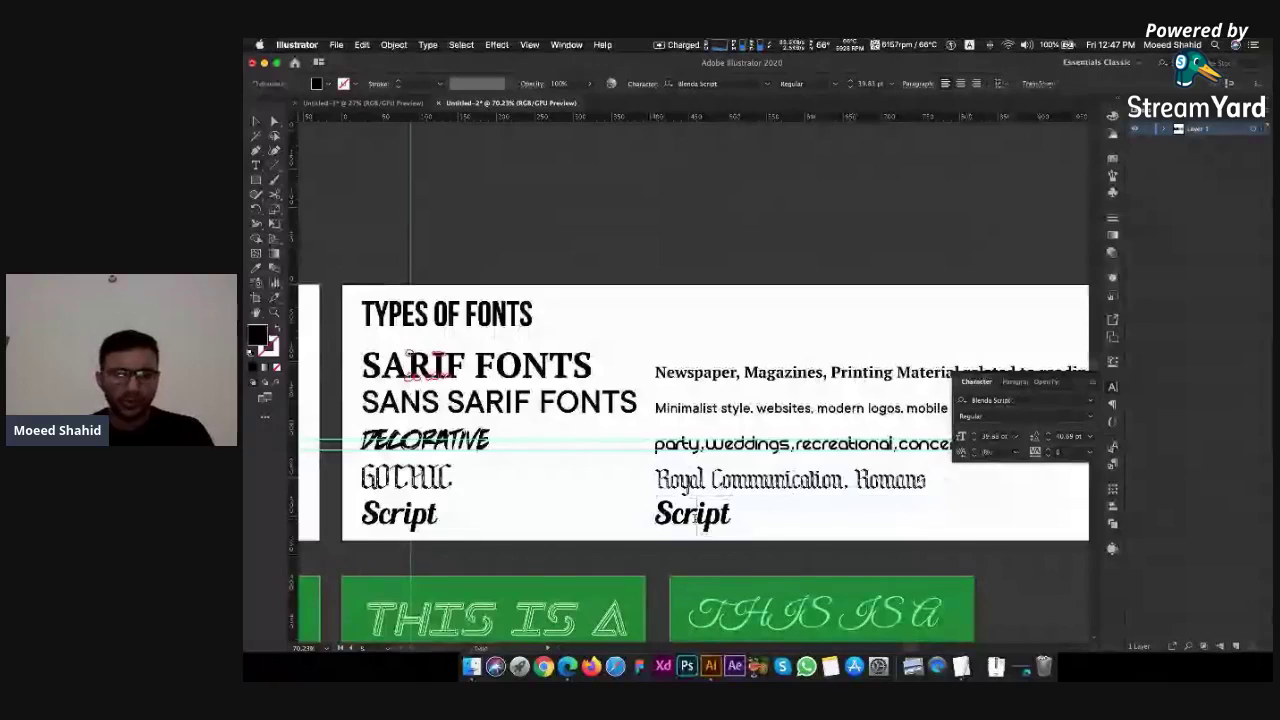
pyautogui.doubleClick(700, 525)
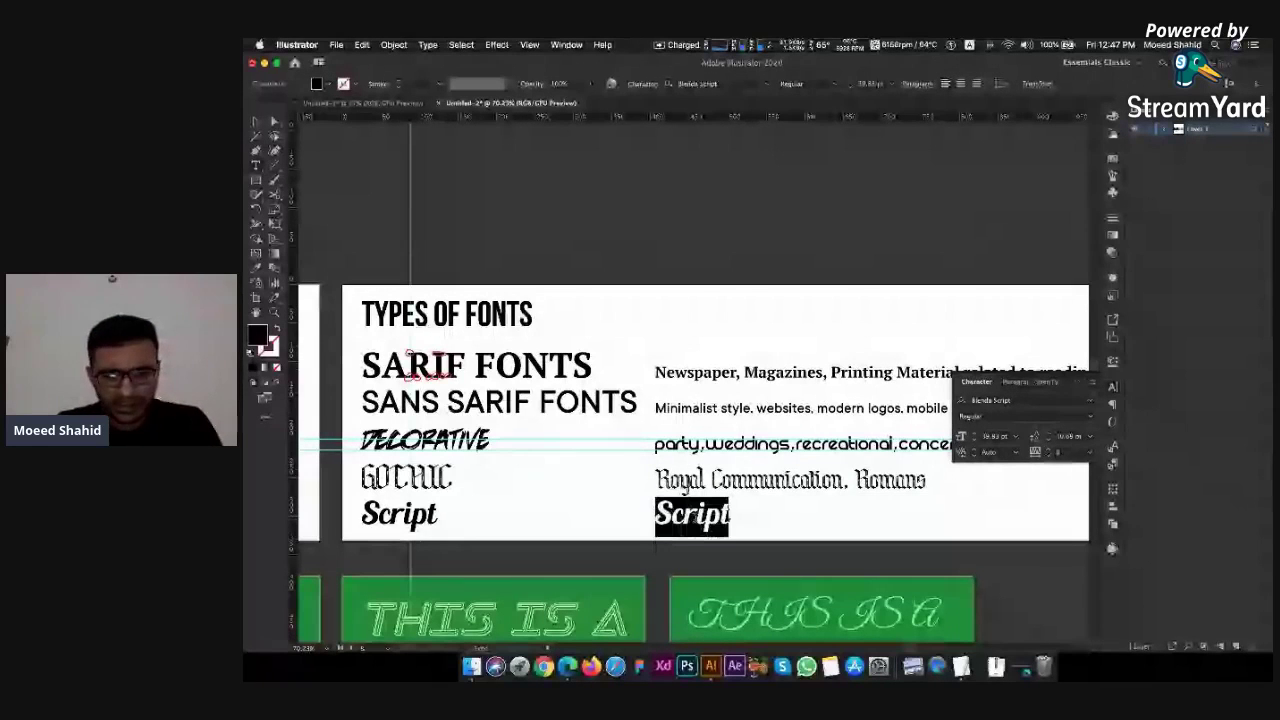
pyautogui.write('Weddings,')
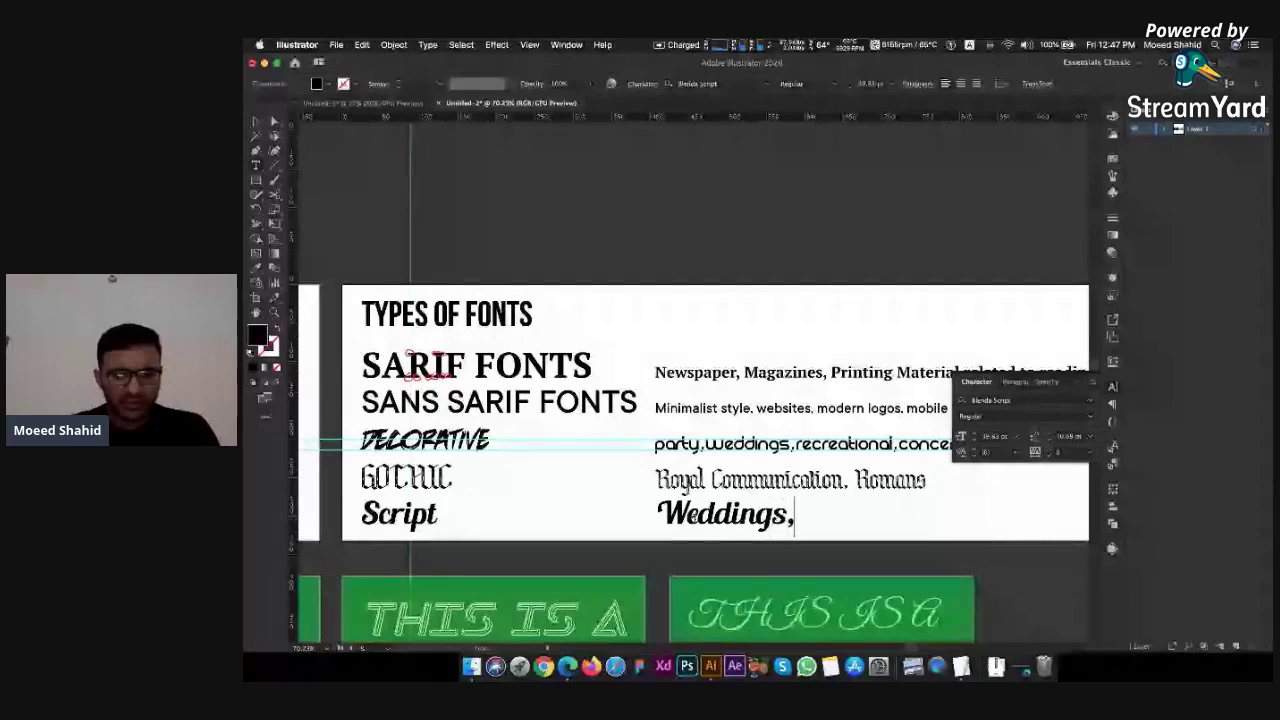
pyautogui.write(' Borthdays')
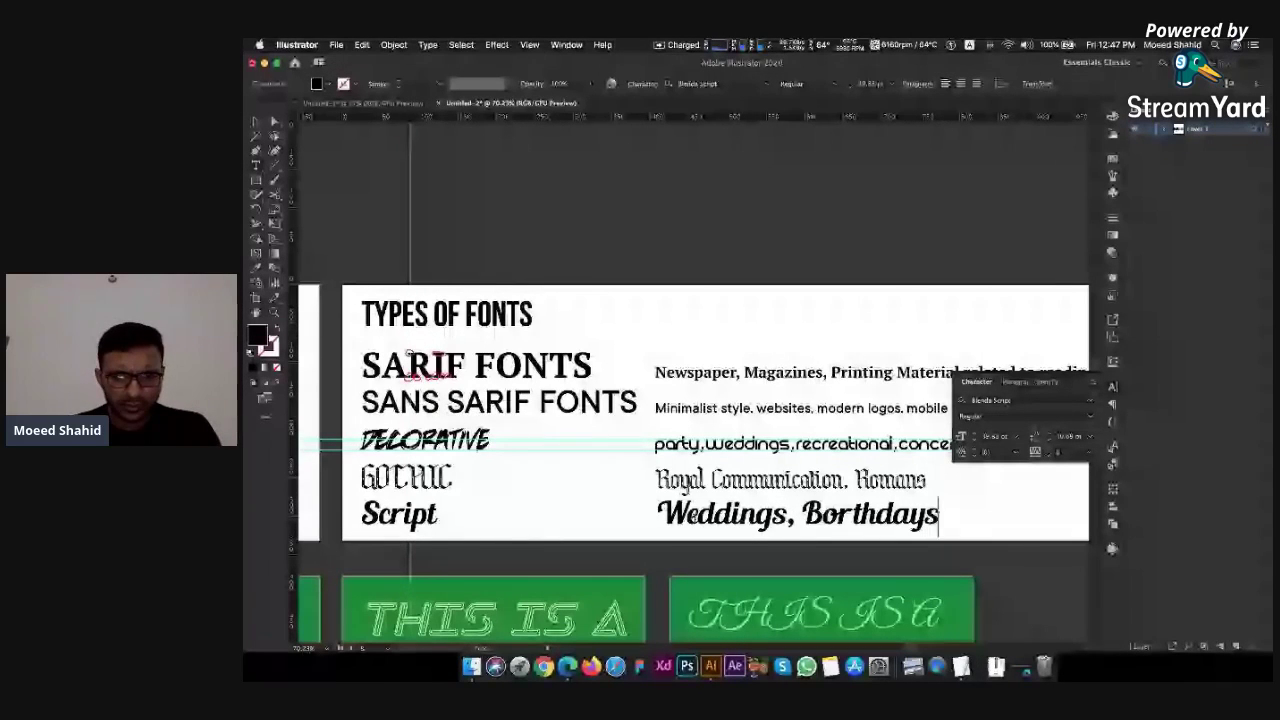
pyautogui.press('Escape')
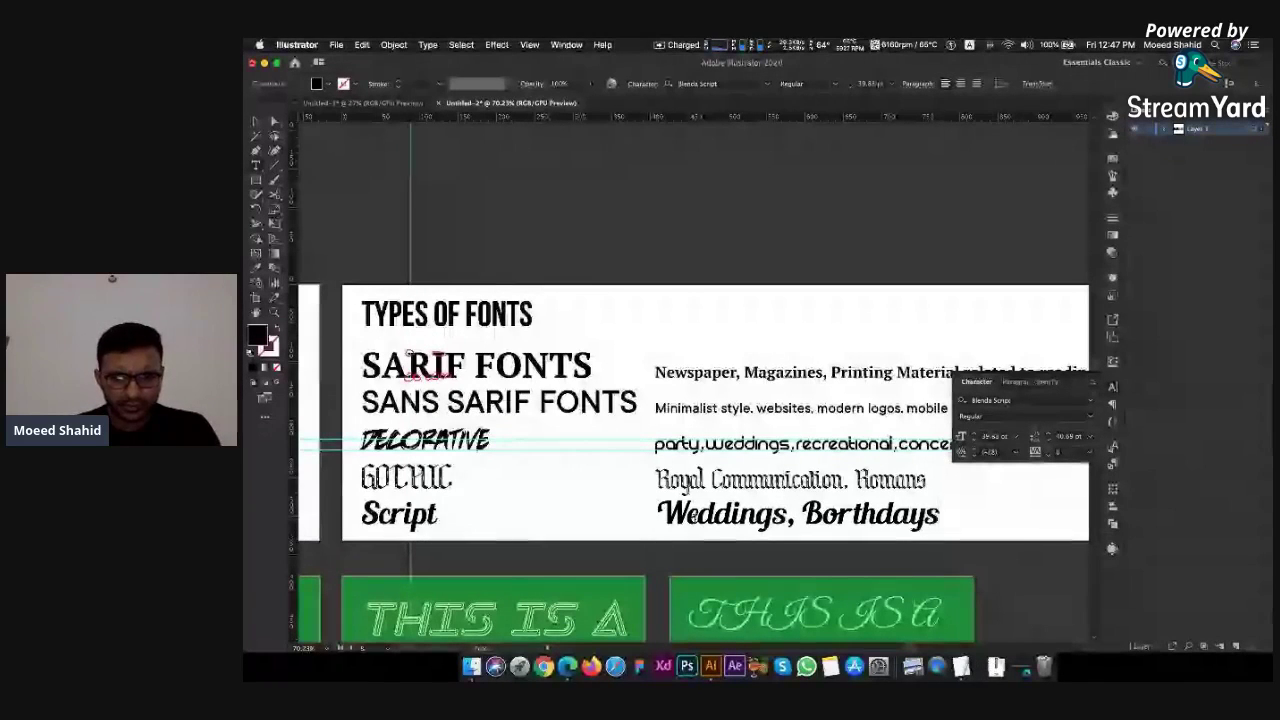
# Correct the misspelled word in the weddings line to "Birthdays" and append ", Feminine" at the end
pyautogui.doubleClick(823, 516)
pyautogui.press('BackSpace')
pyautogui.write('i')
pyautogui.press('End')
pyautogui.write(',')
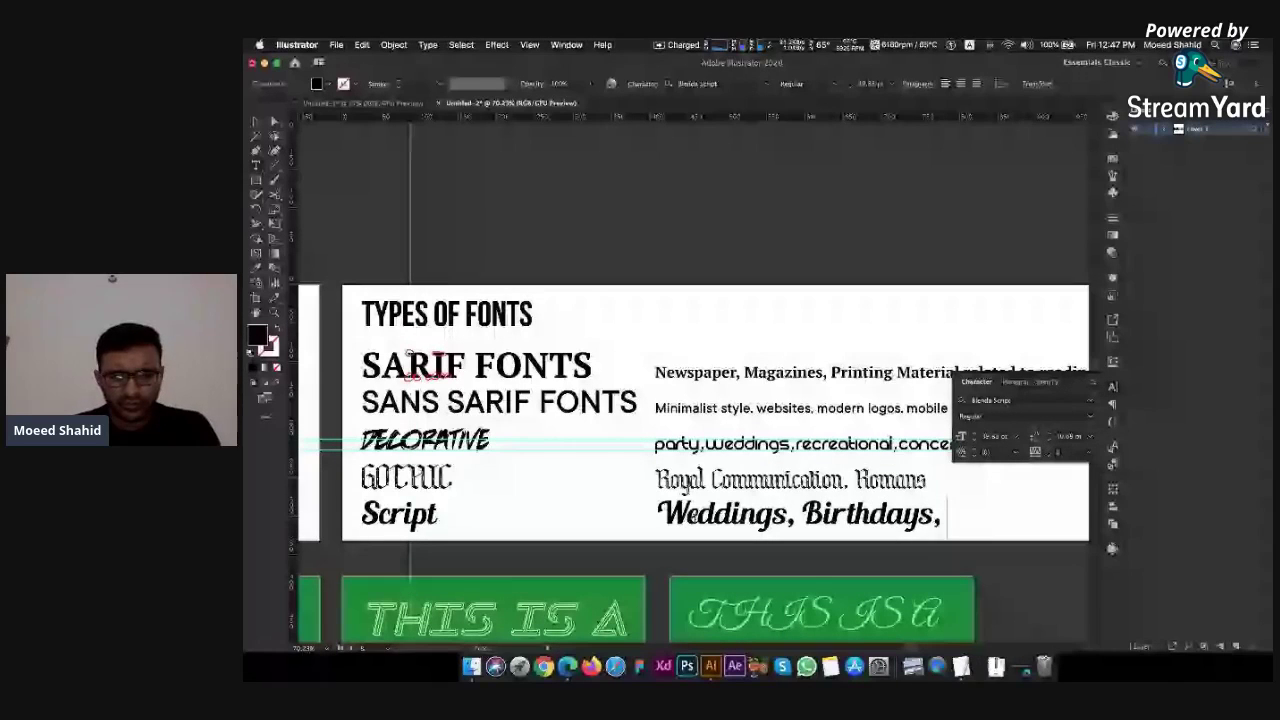
pyautogui.write(' Femini')
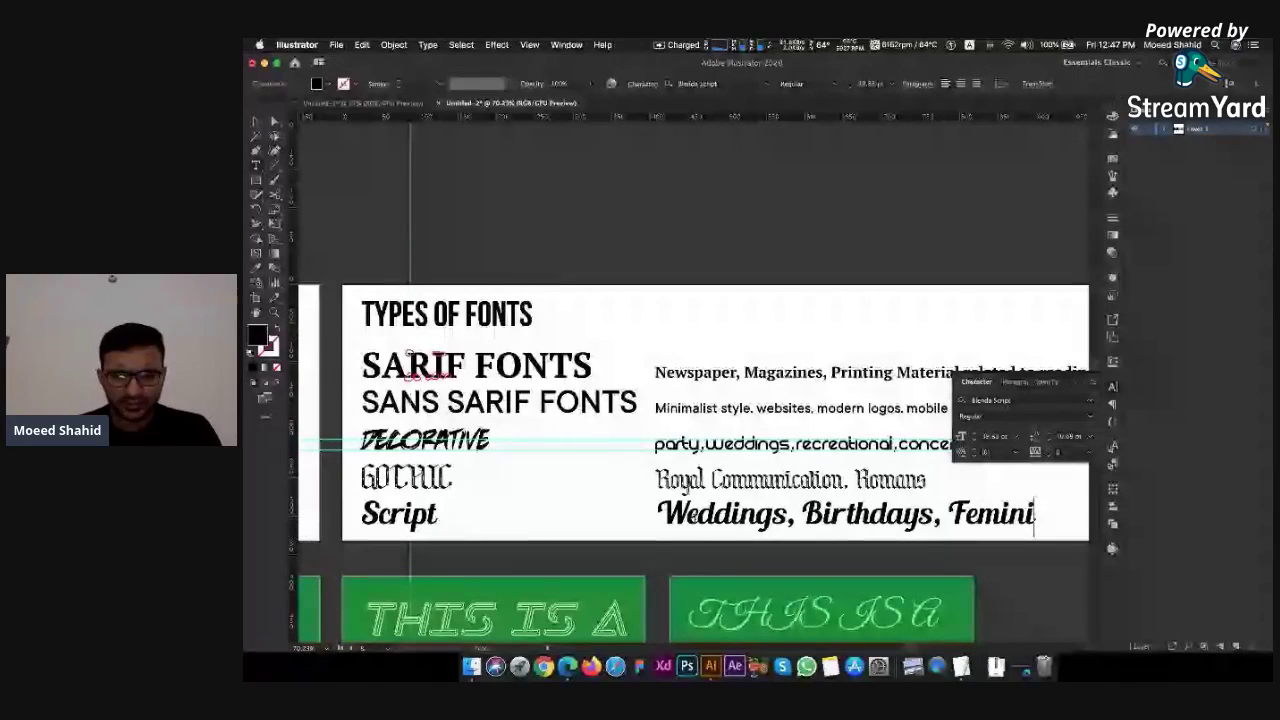
pyautogui.write('ne')
# Change the font of the whole "Weddings, Birthdays, Feminine" line to Great Vibes and deselect it
pyautogui.press('super+a')
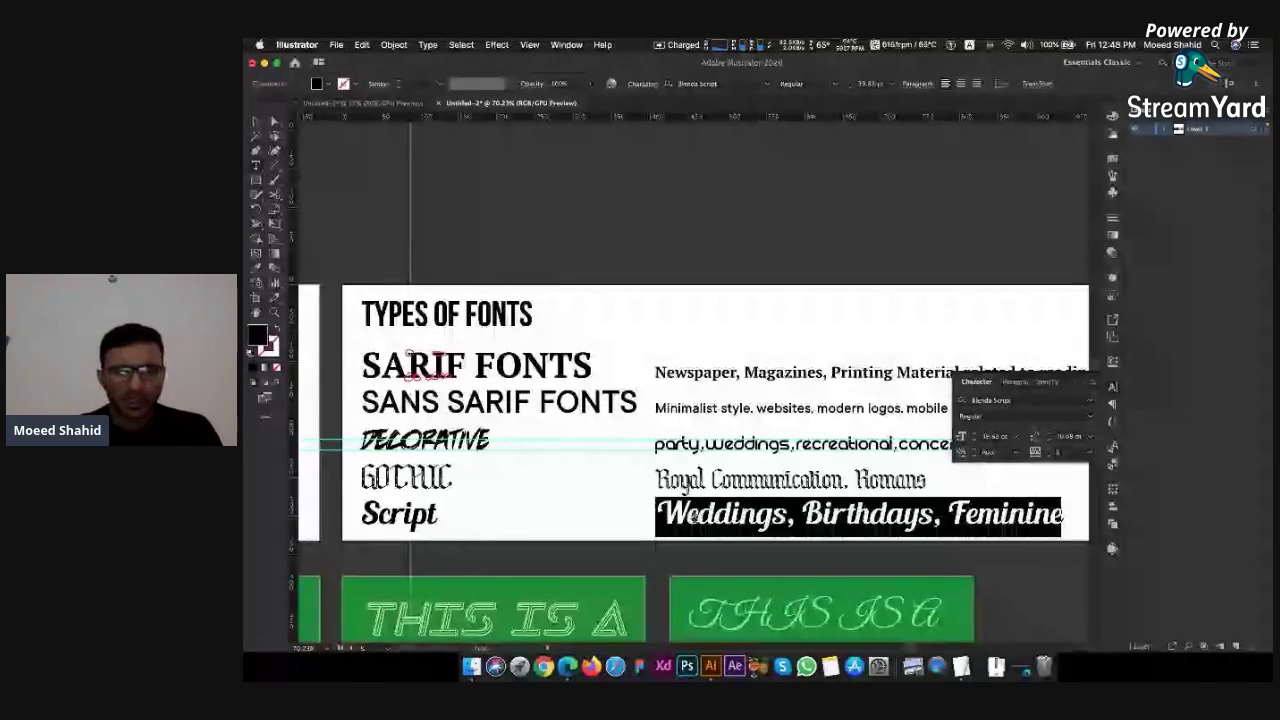
pyautogui.click(733, 84)
pyautogui.write('Gr')
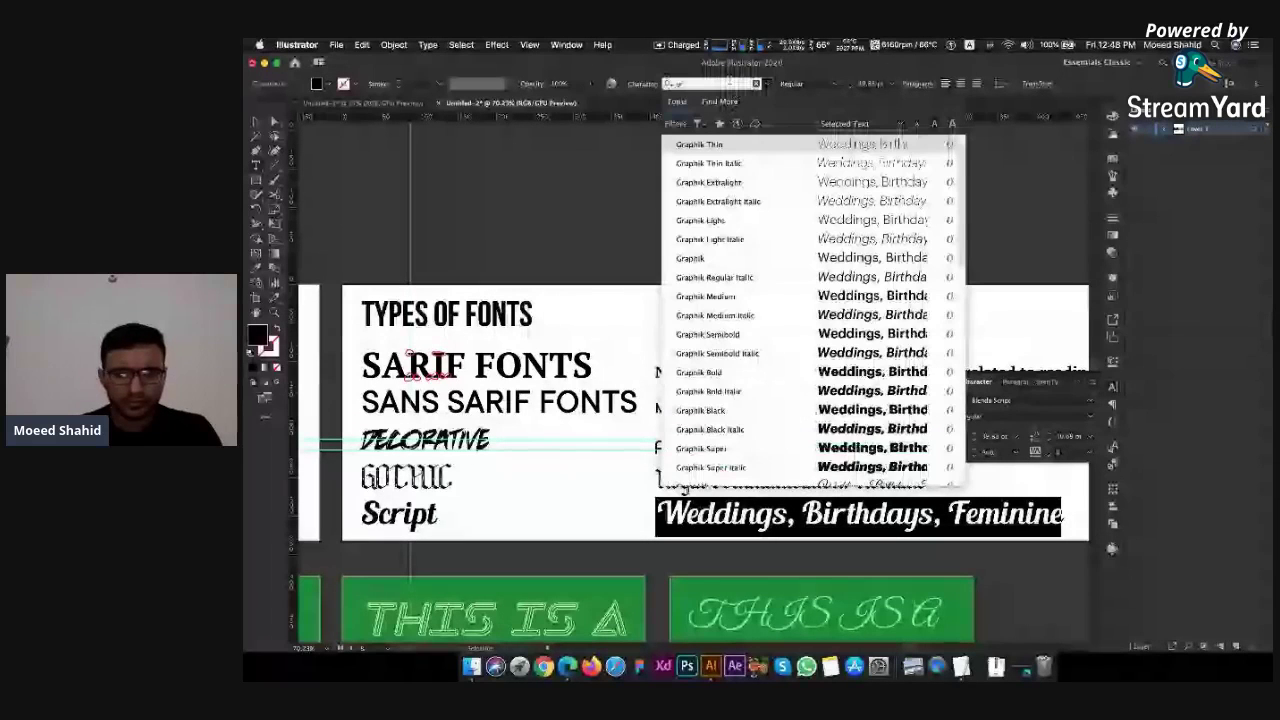
pyautogui.write('eat')
pyautogui.press('Return')
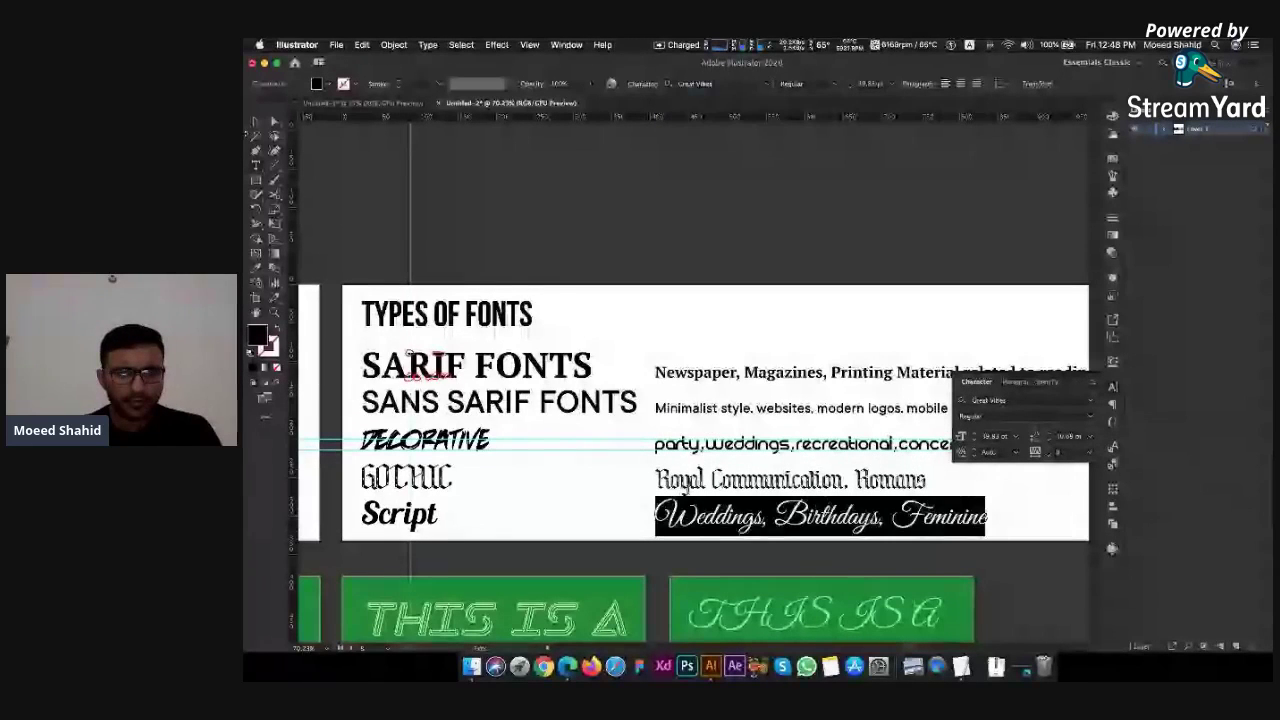
pyautogui.click(252, 125)
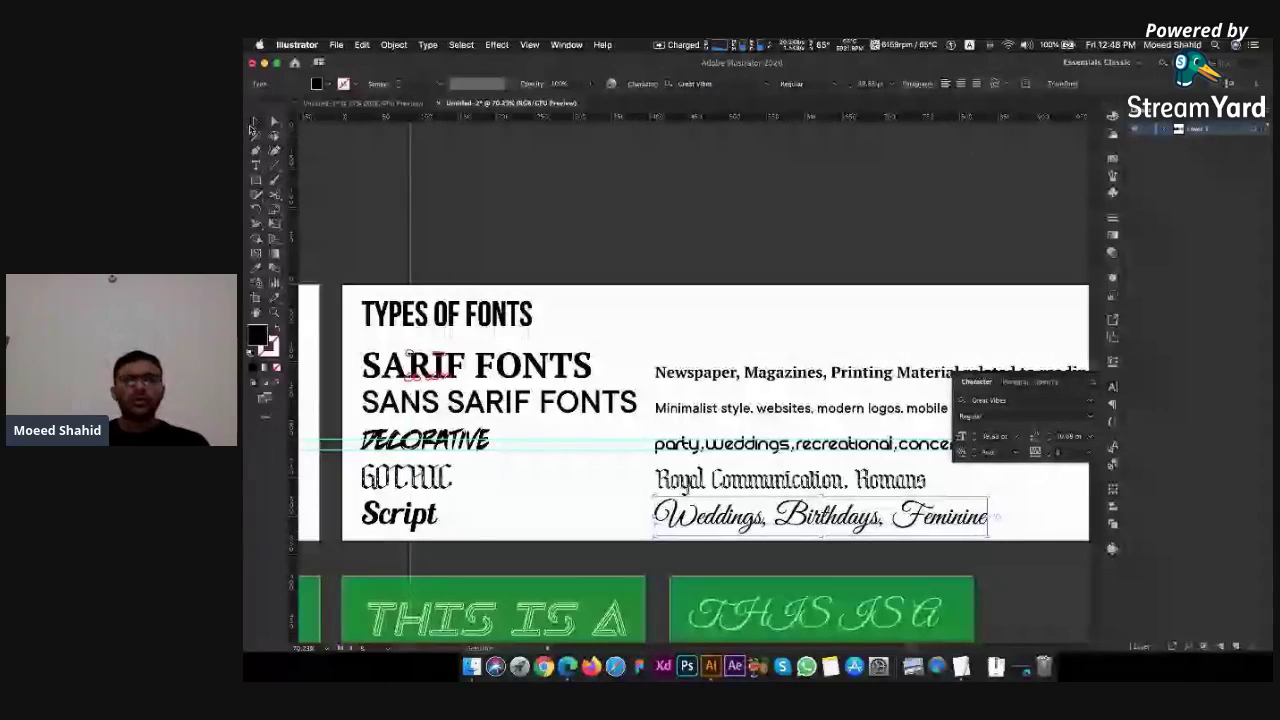
pyautogui.click(766, 212)
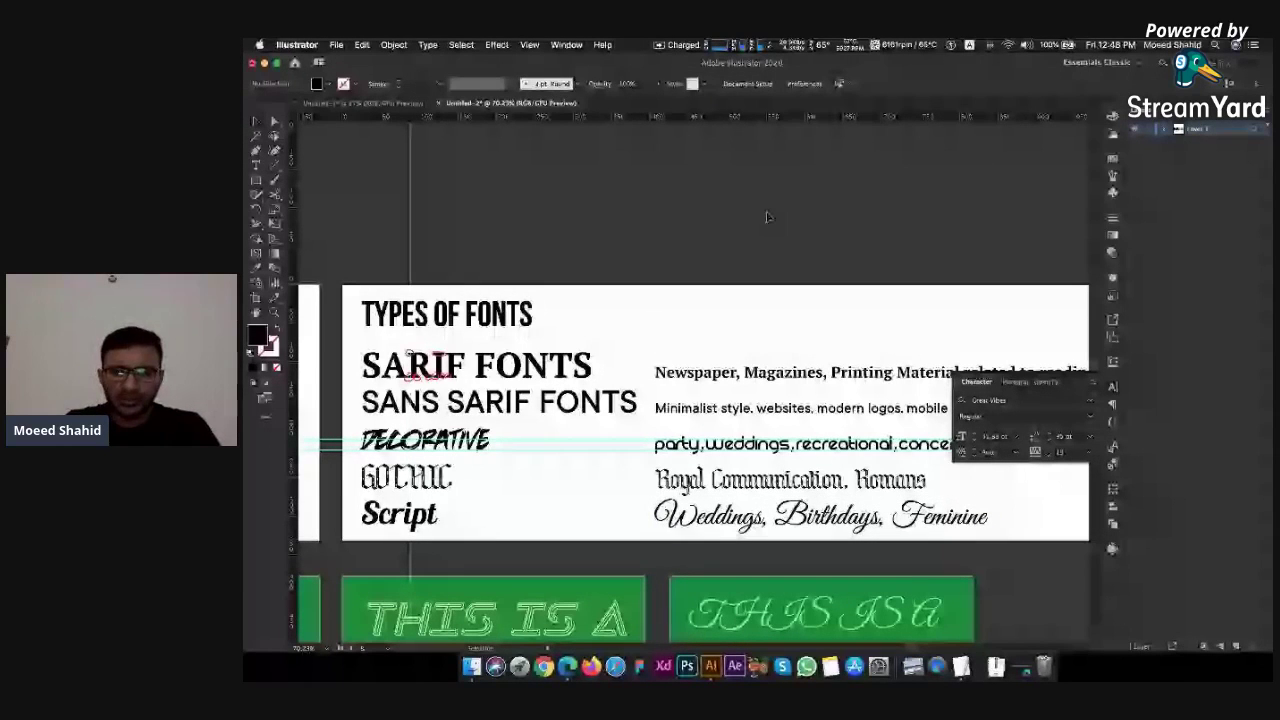
# Review the finished uses column, check the live comments in StreamYard in Microsoft Edge, and return to Illustrator
pyautogui.hscroll(2, 980, 343)
pyautogui.scroll(-1, 980, 343)
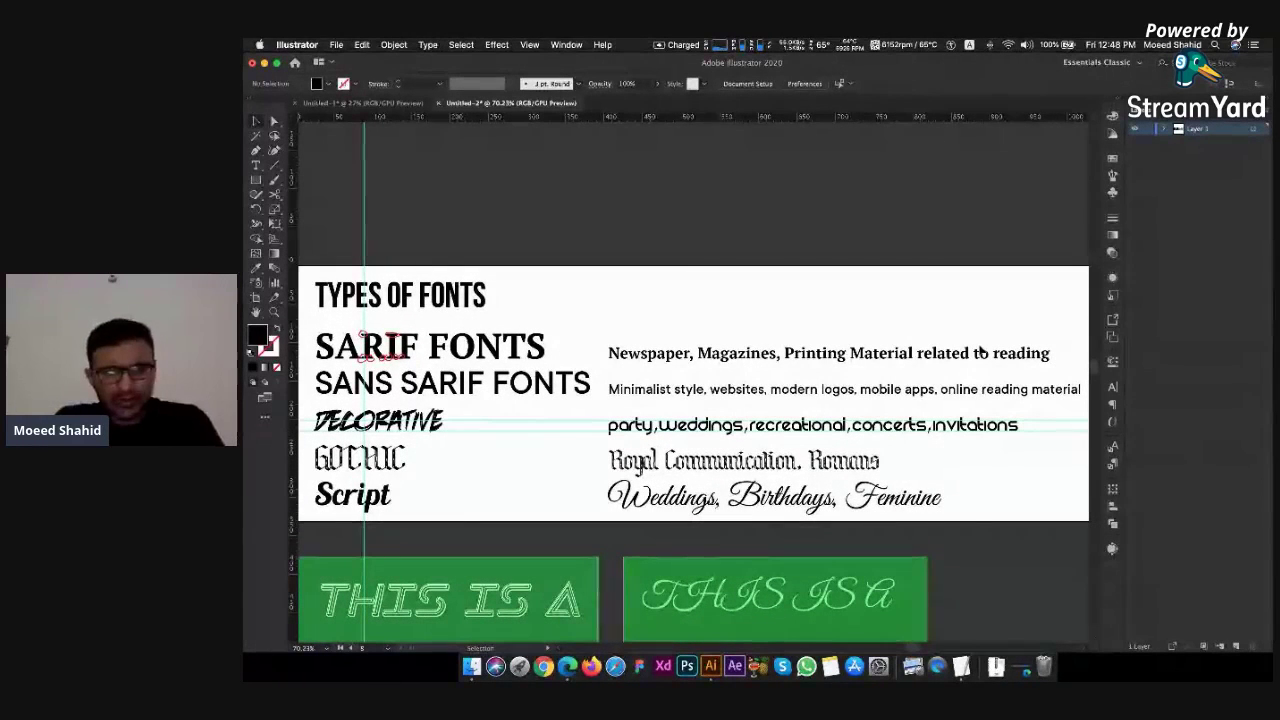
pyautogui.press('a')
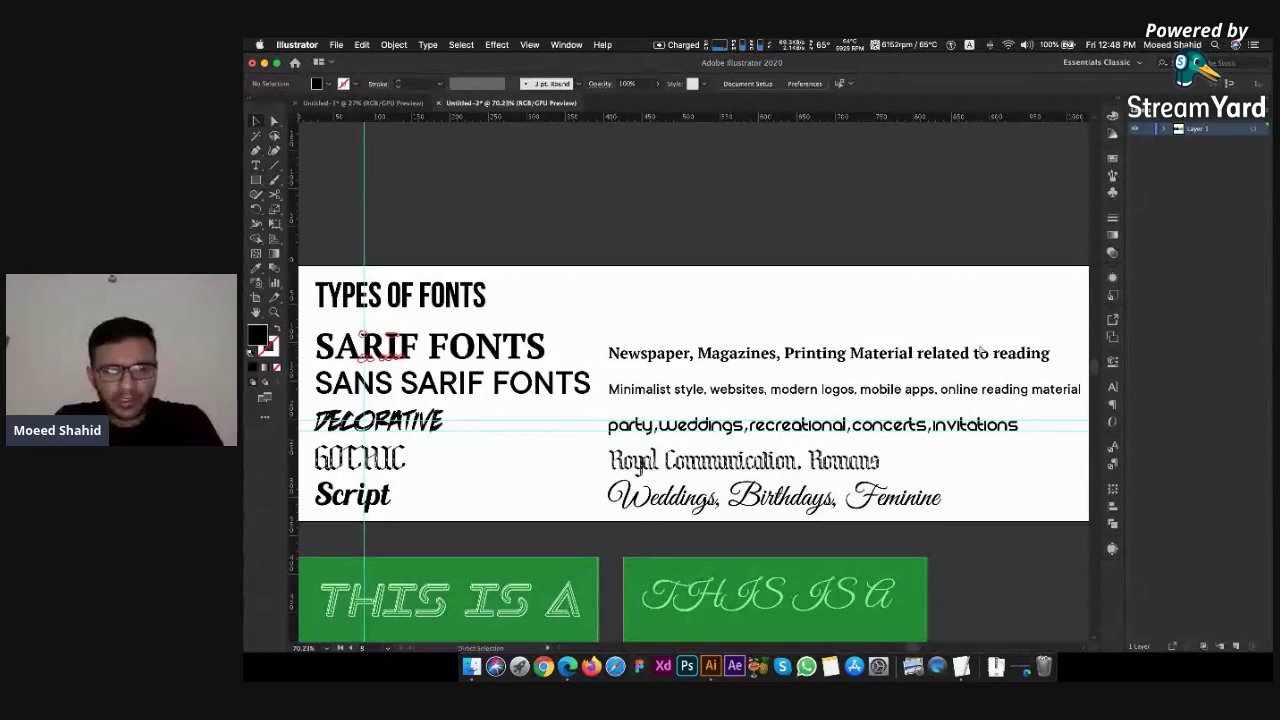
pyautogui.press('super+Tab')
pyautogui.hotkey('ctrl', 'shift', 'Tab')
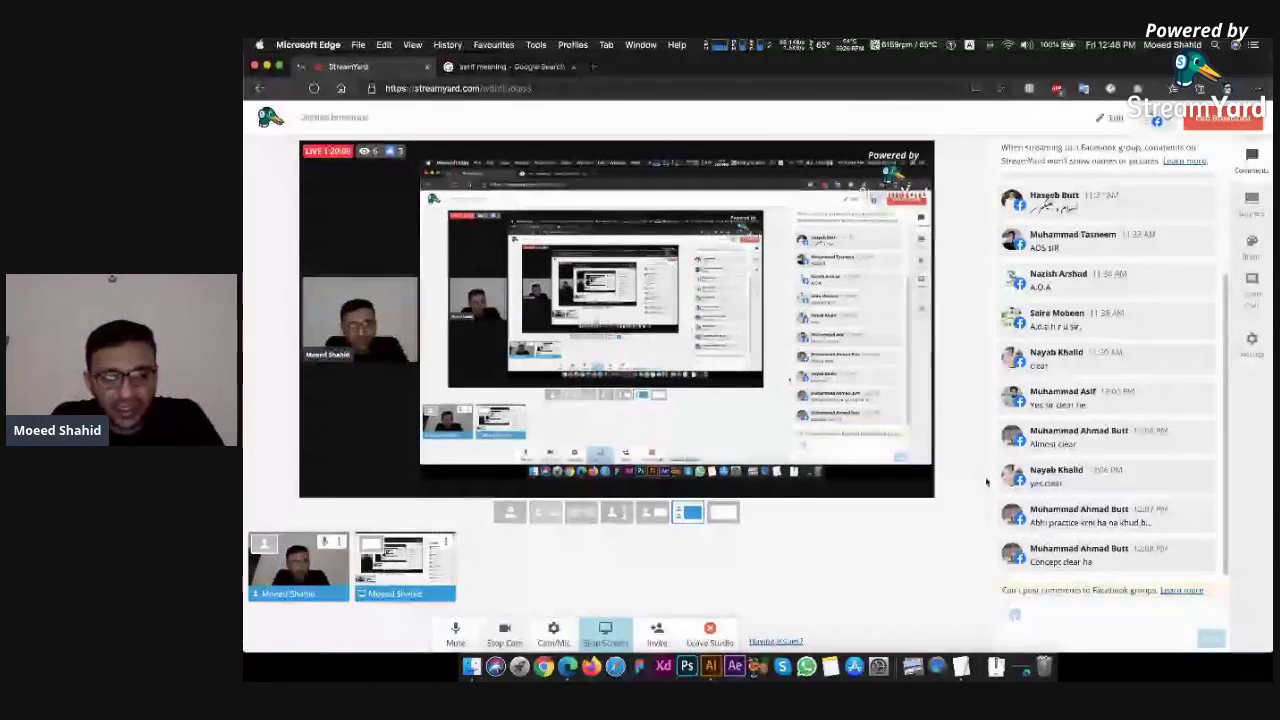
pyautogui.press('super+Tab')
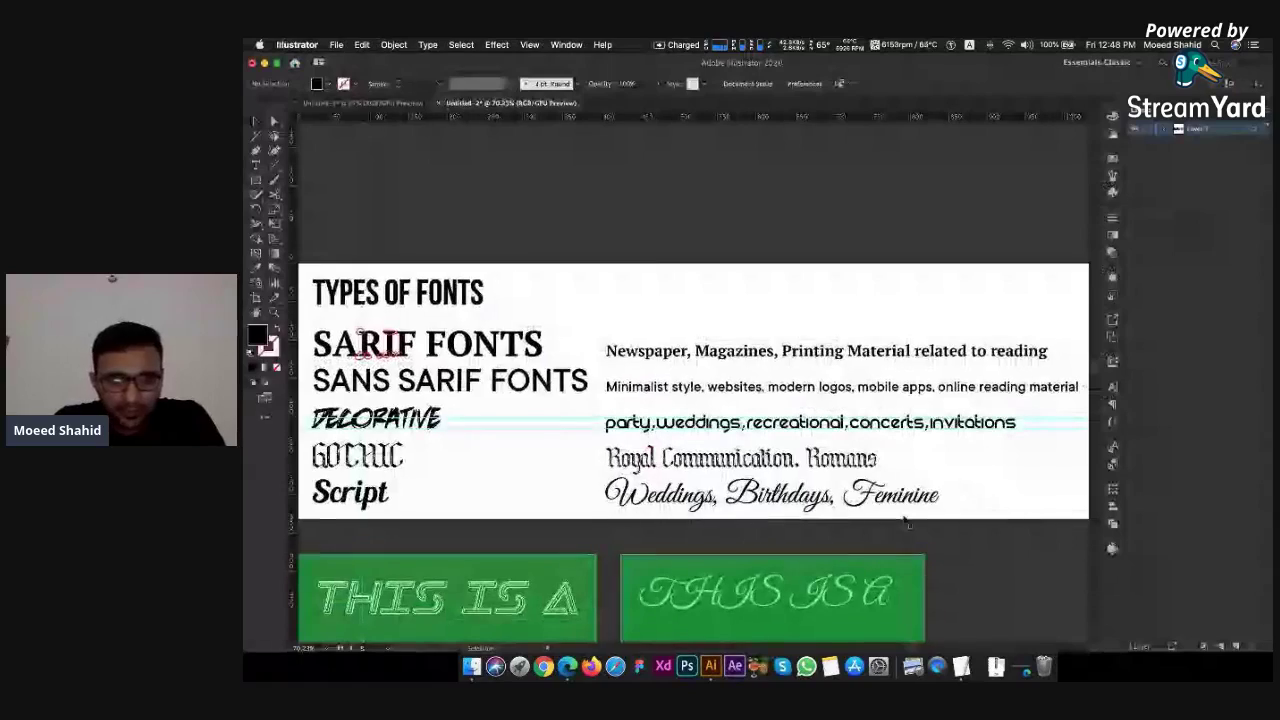
# Add the text "Wedding Invitation" in Great Vibes beside the green script example and color it white sampled from the artboard above
pyautogui.scroll(-3, 906, 521)
pyautogui.hscroll(-5, 906, 521)
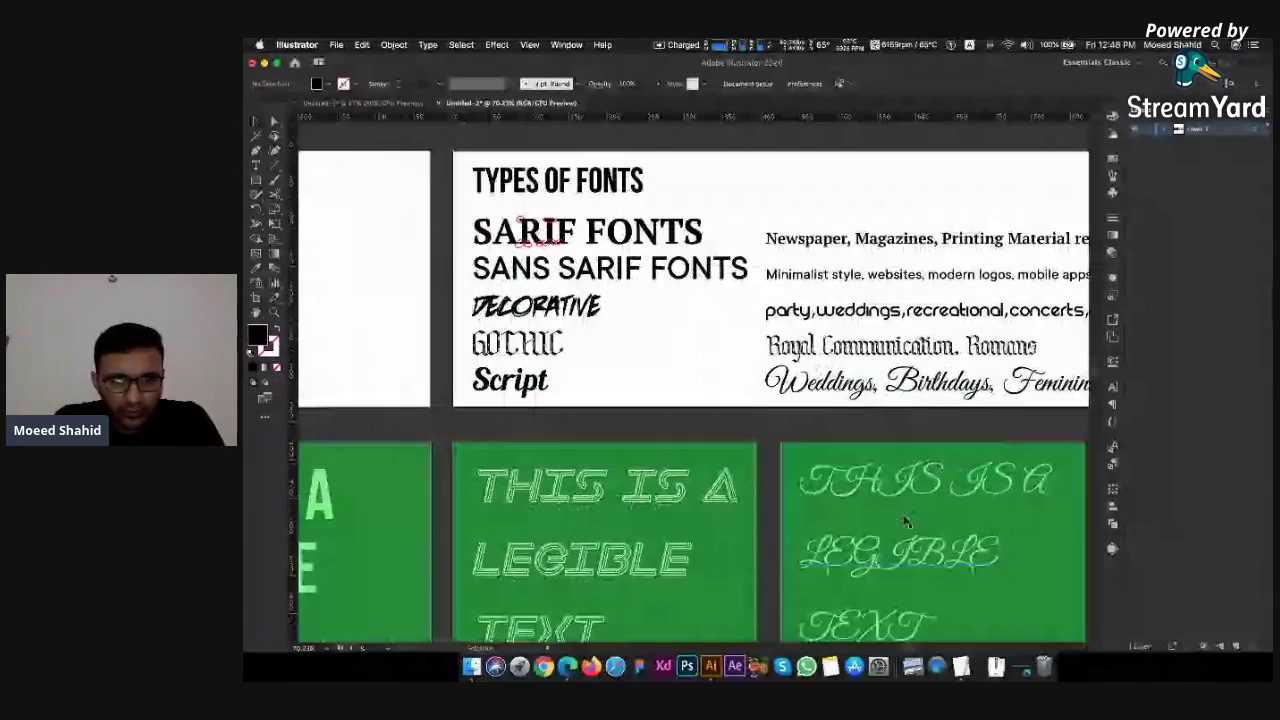
pyautogui.click(906, 521)
pyautogui.hscroll(8, 906, 521)
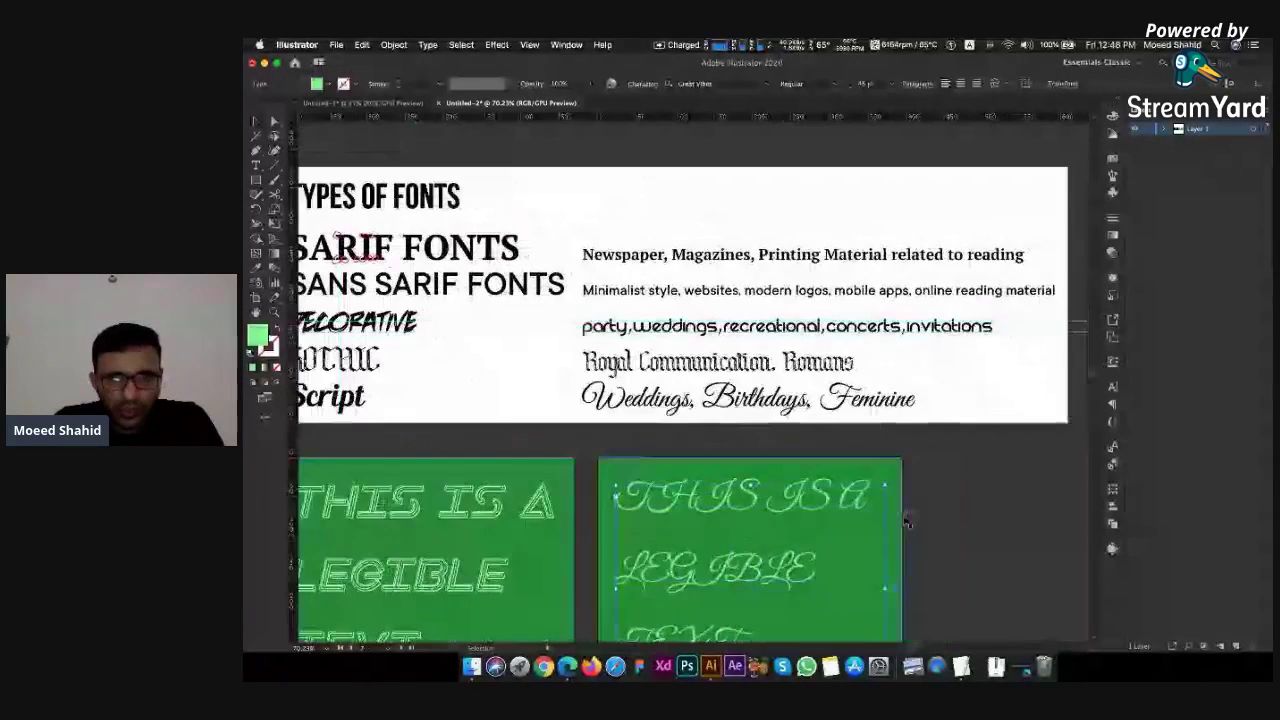
pyautogui.click(906, 521)
pyautogui.press('t')
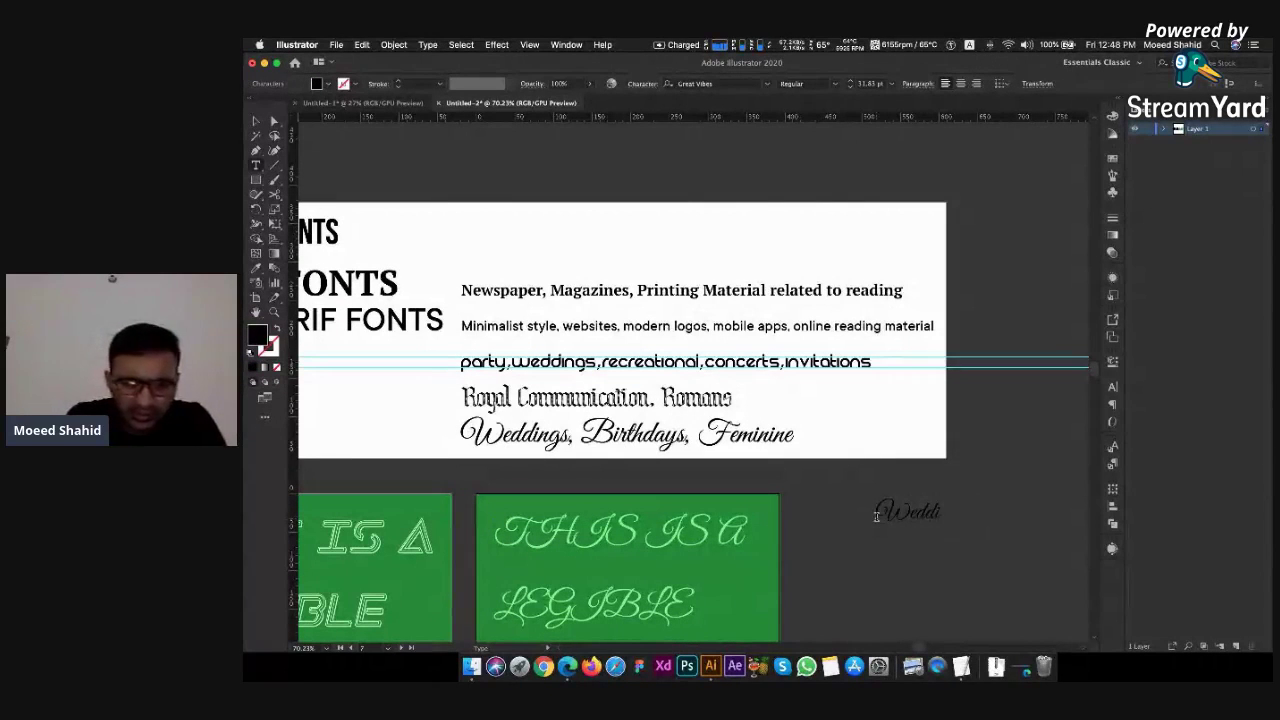
pyautogui.write('Wedding Invit')
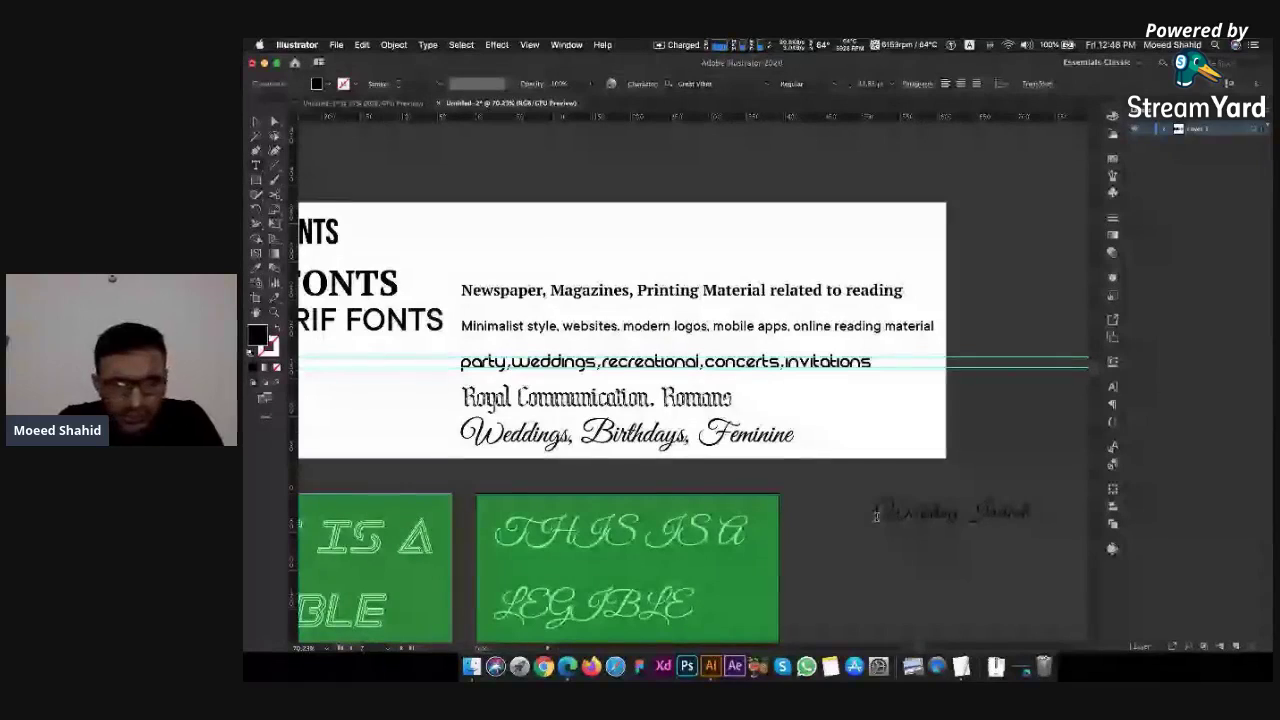
pyautogui.press('Escape')
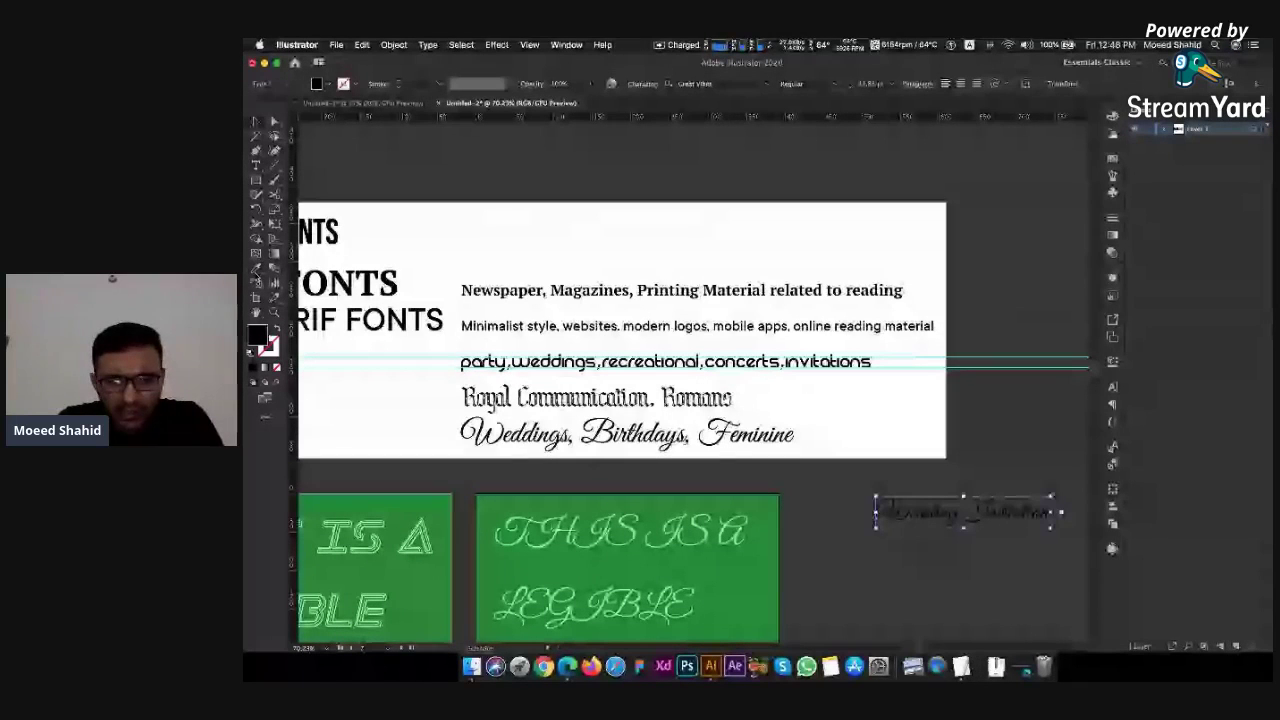
pyautogui.click(457, 215)
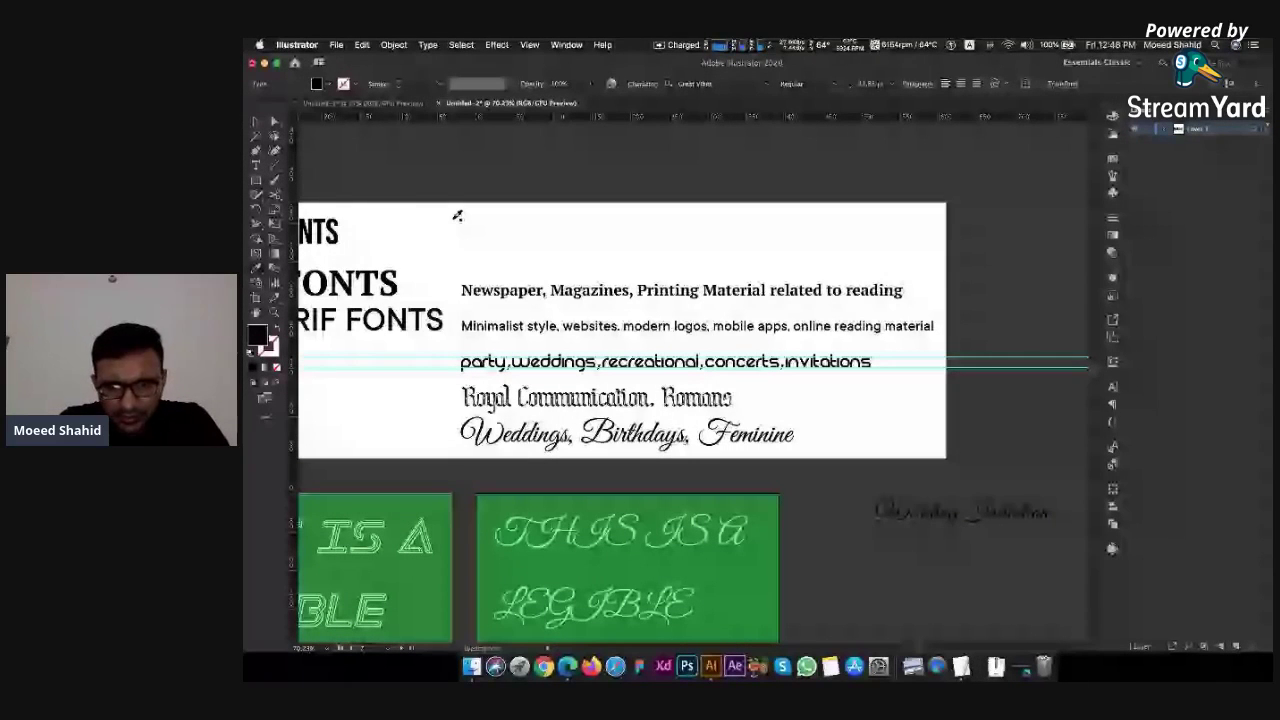
# Duplicate the "Wedding Invitation" line directly below itself and set the copy's font to Droid Serif Bold
pyautogui.moveTo(1003, 532); pyautogui.dragTo(1005, 575)
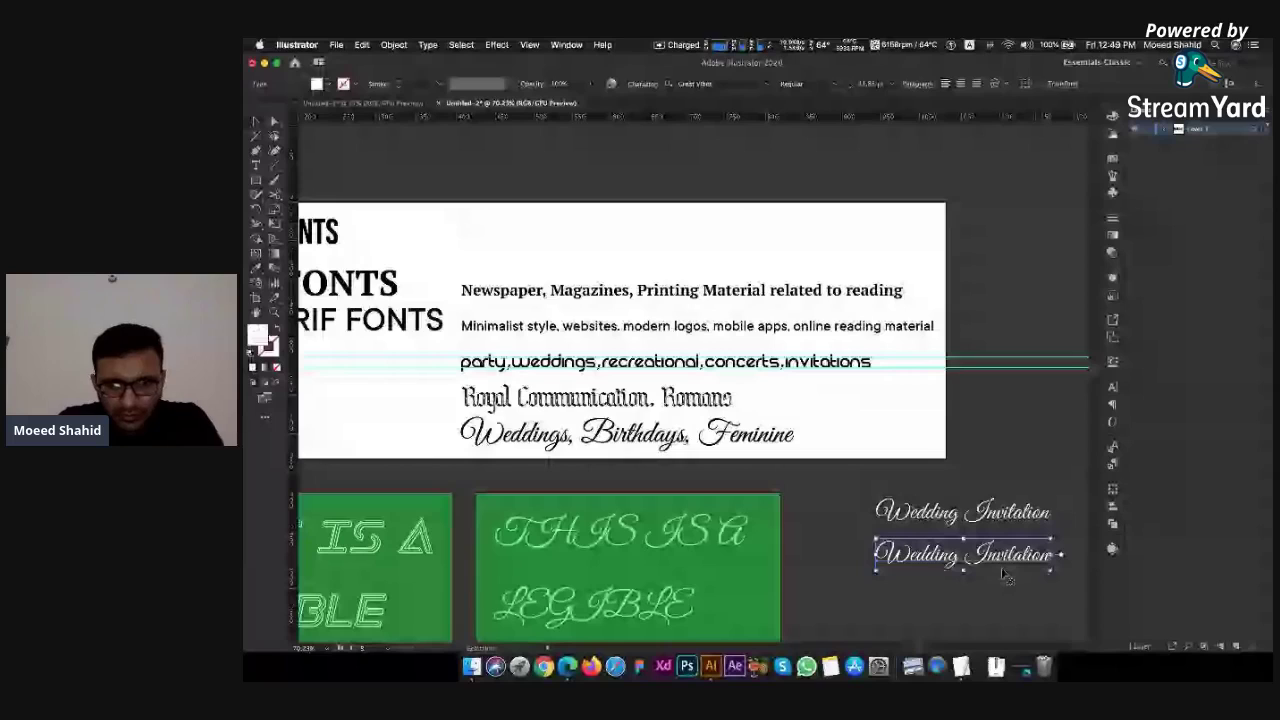
pyautogui.moveTo(1003, 573); pyautogui.dragTo(1002, 570)
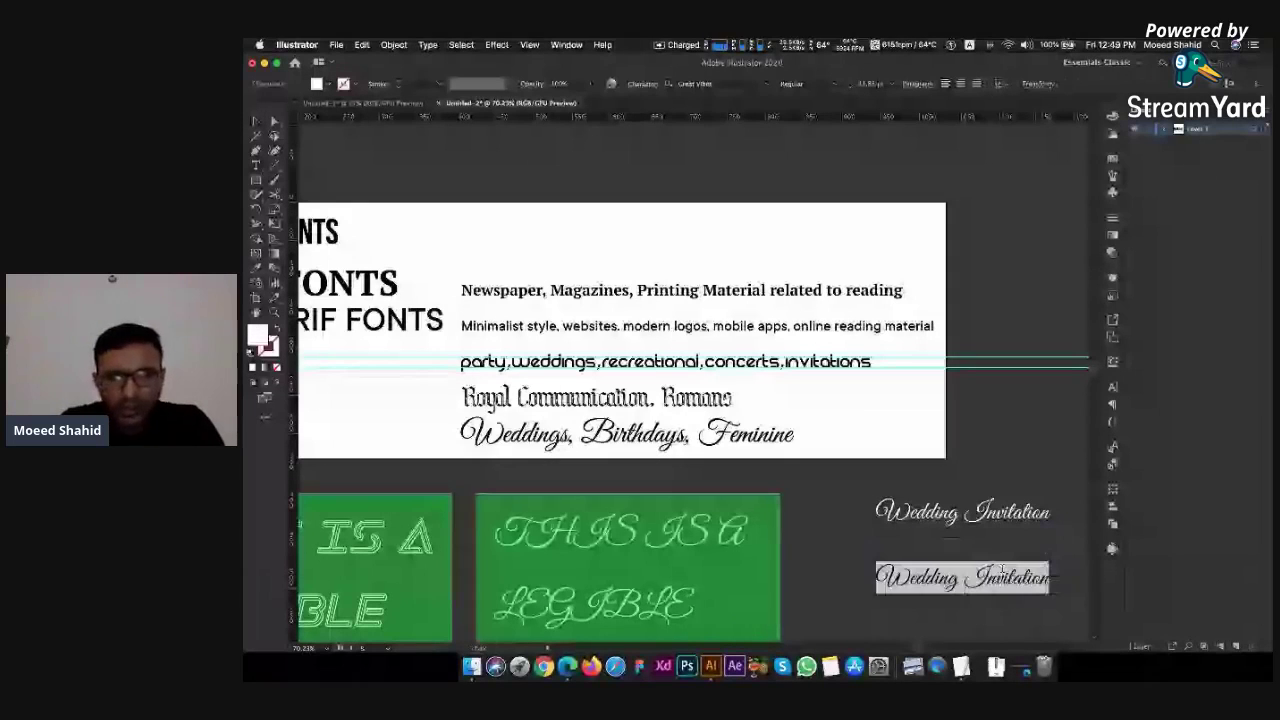
pyautogui.click(730, 84)
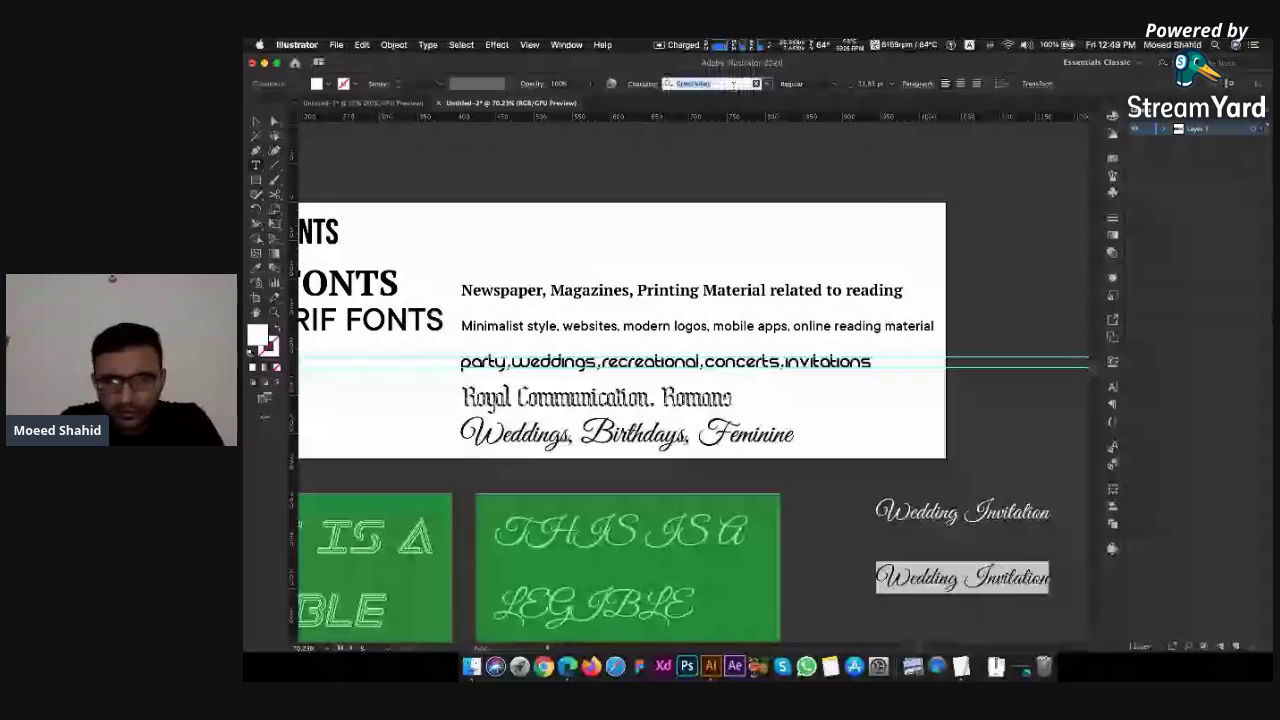
pyautogui.write('D')
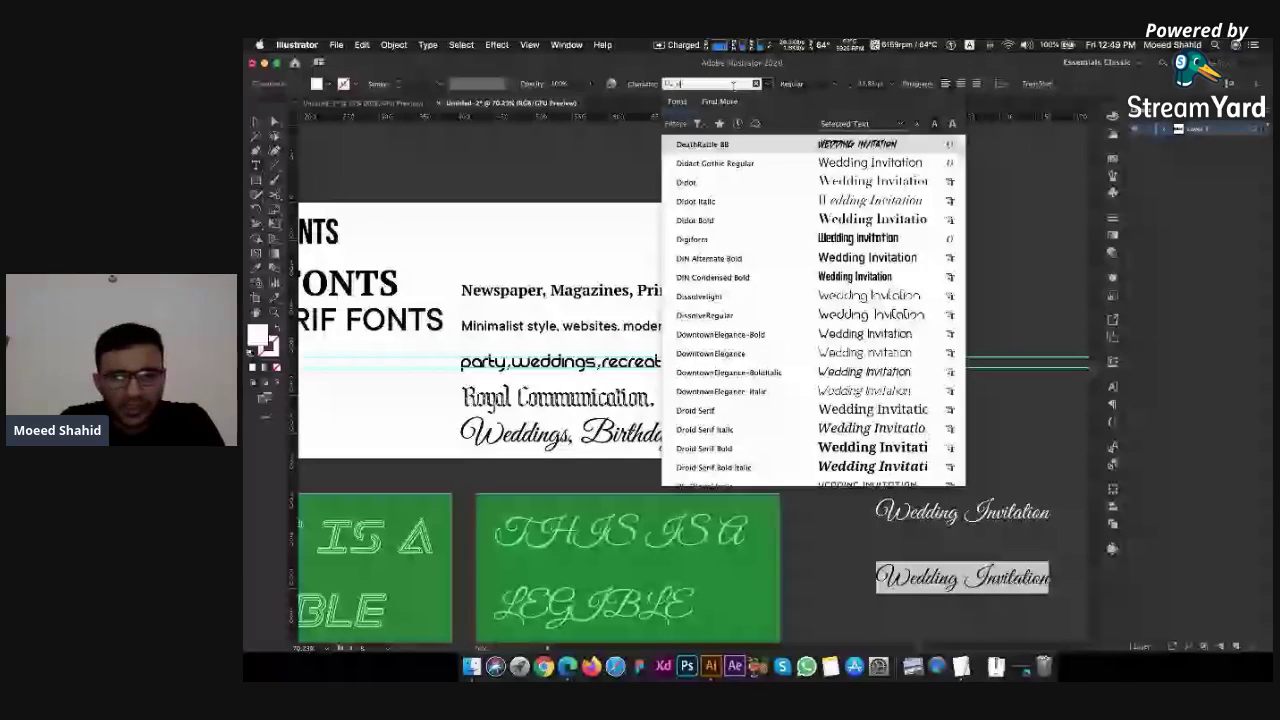
pyautogui.click(716, 448)
pyautogui.hscroll(3, 770, 332)
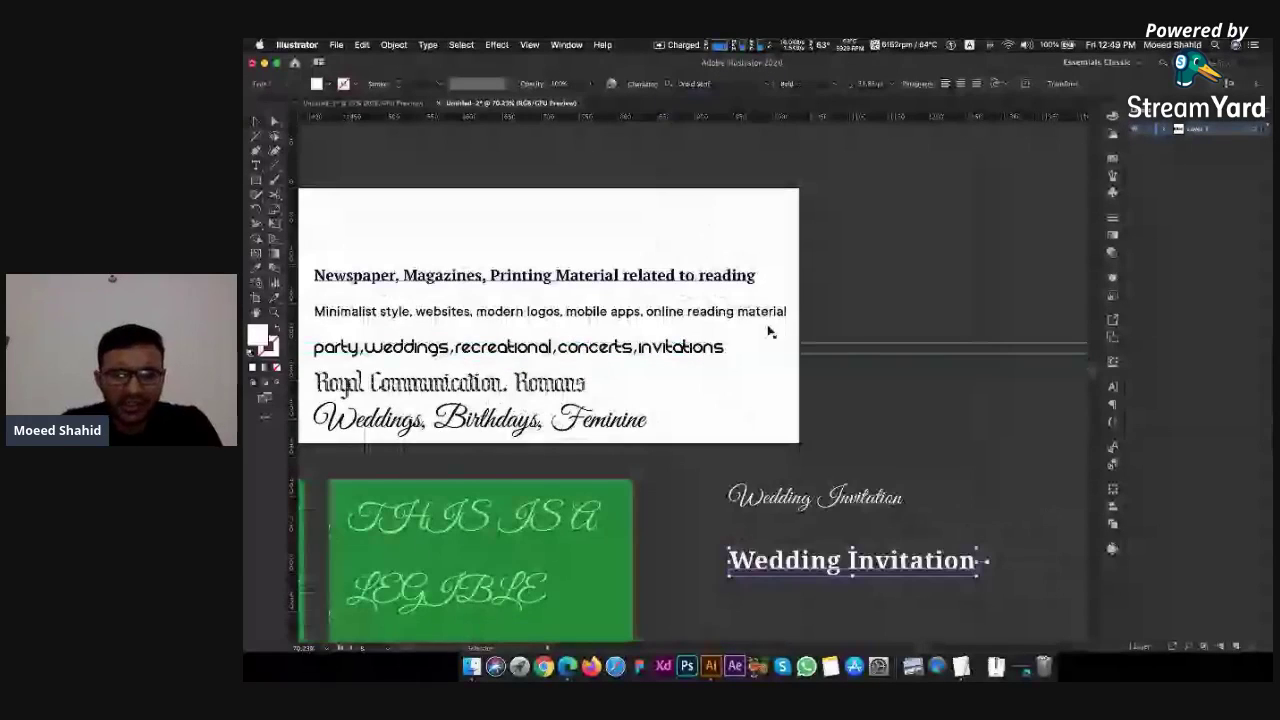
pyautogui.click(846, 432)
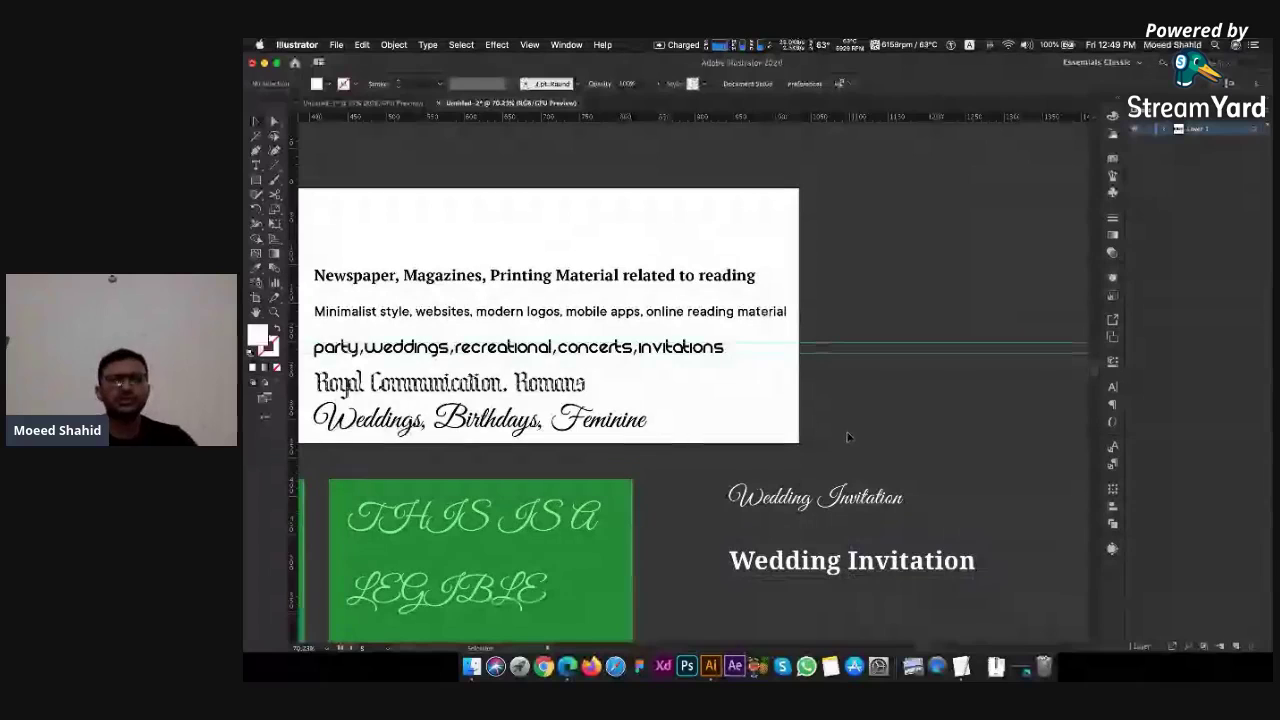
# Enlarge the script "Wedding Invitation" line to 45.83 pt so it roughly matches the serif copy's width, and deselect it
pyautogui.click(856, 496)
pyautogui.press('super+shift+period')
pyautogui.press('super+shift+period')
pyautogui.press('super+shift+period')
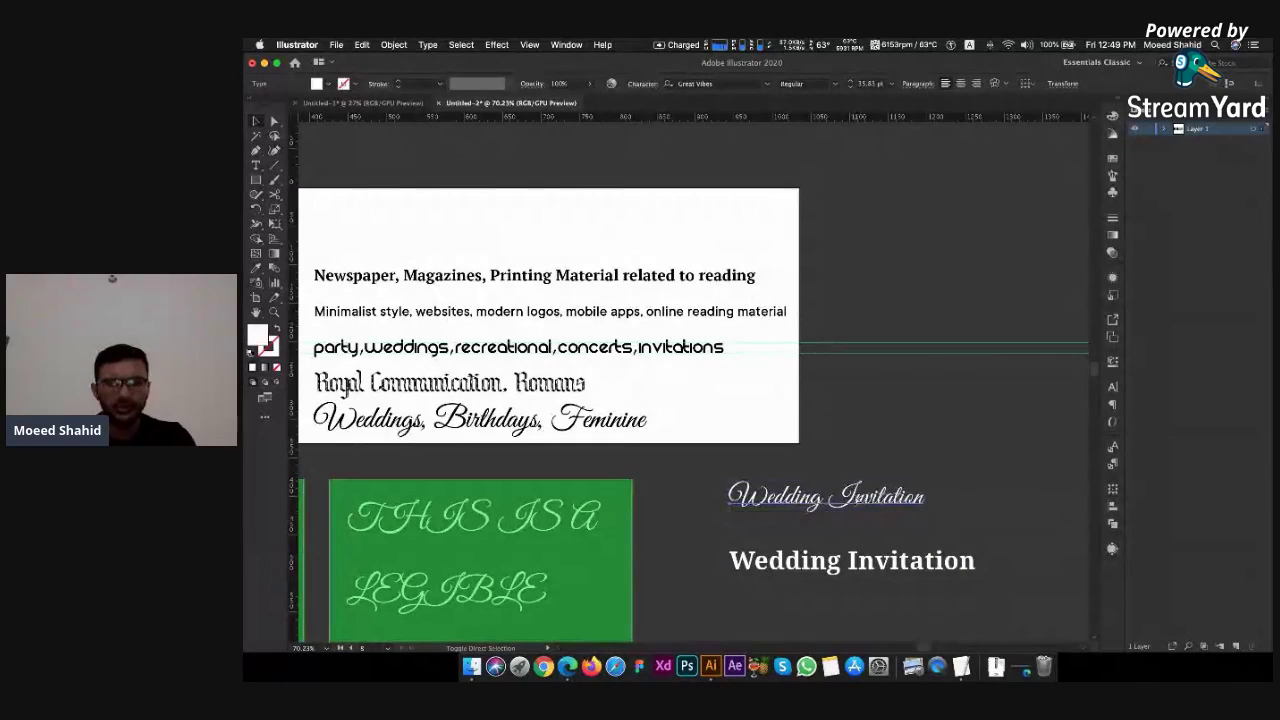
pyautogui.press('super+shift+period')
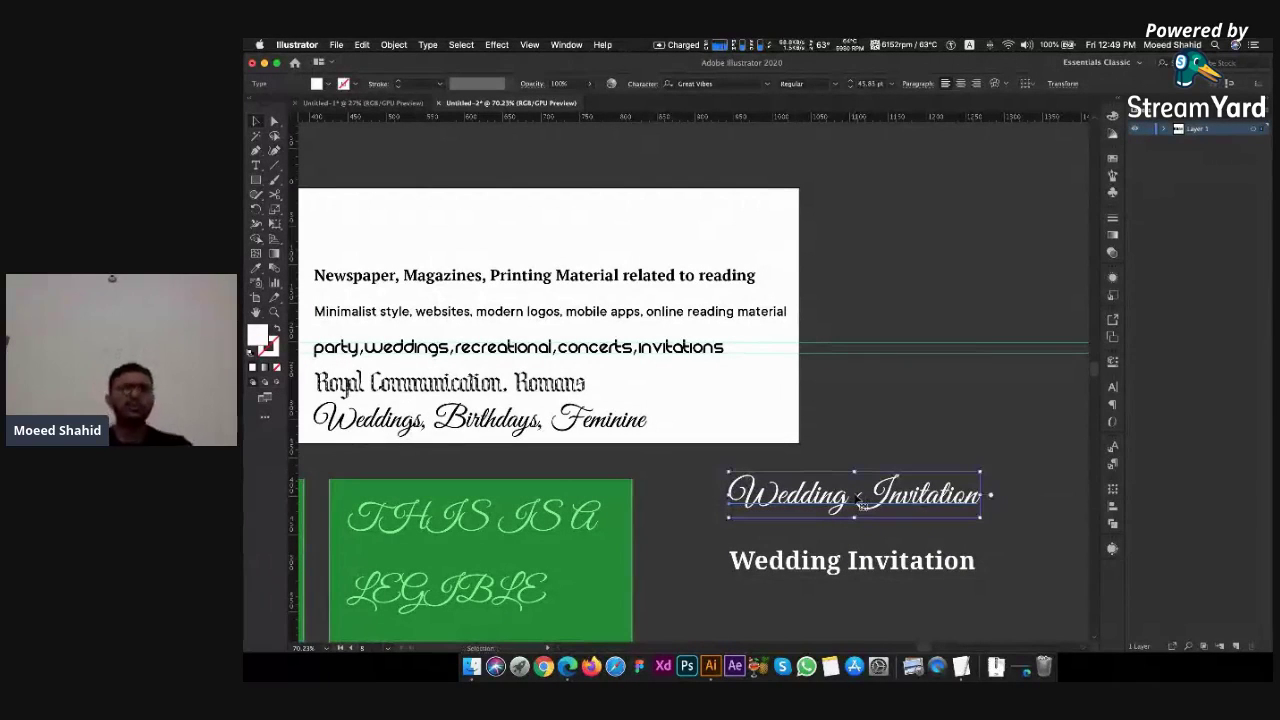
pyautogui.click(918, 432)
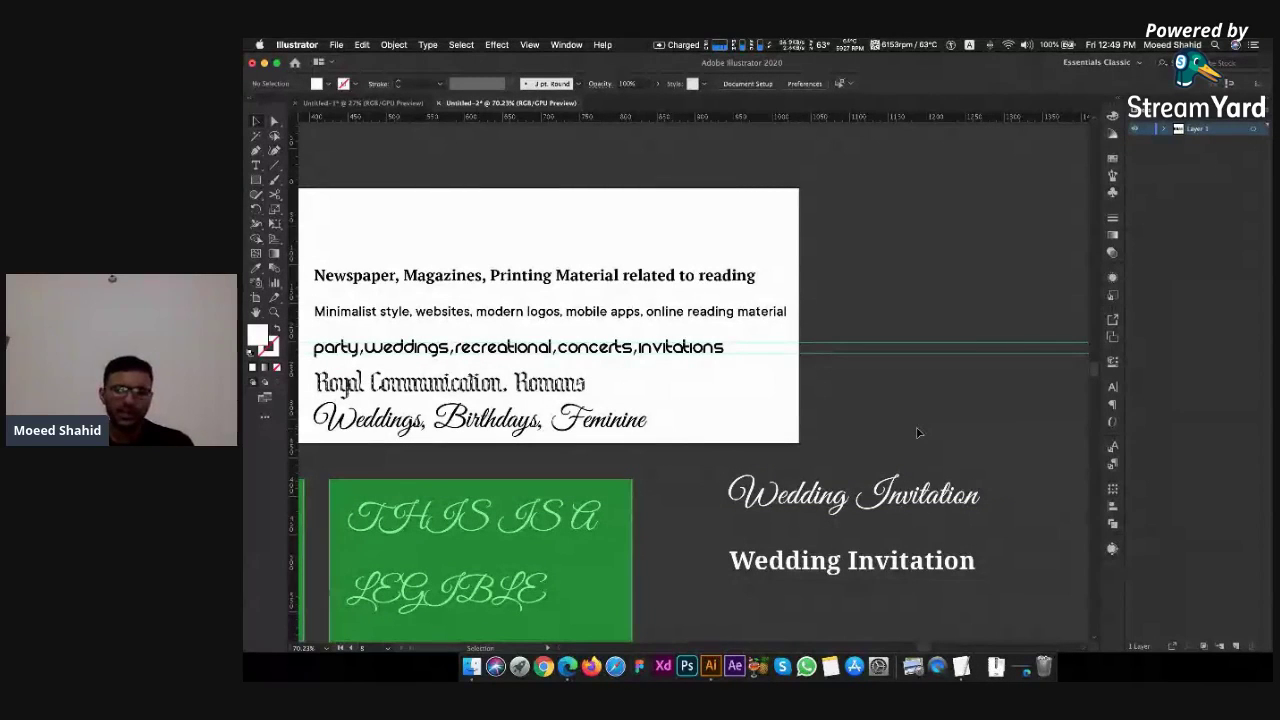
pyautogui.click(891, 573)
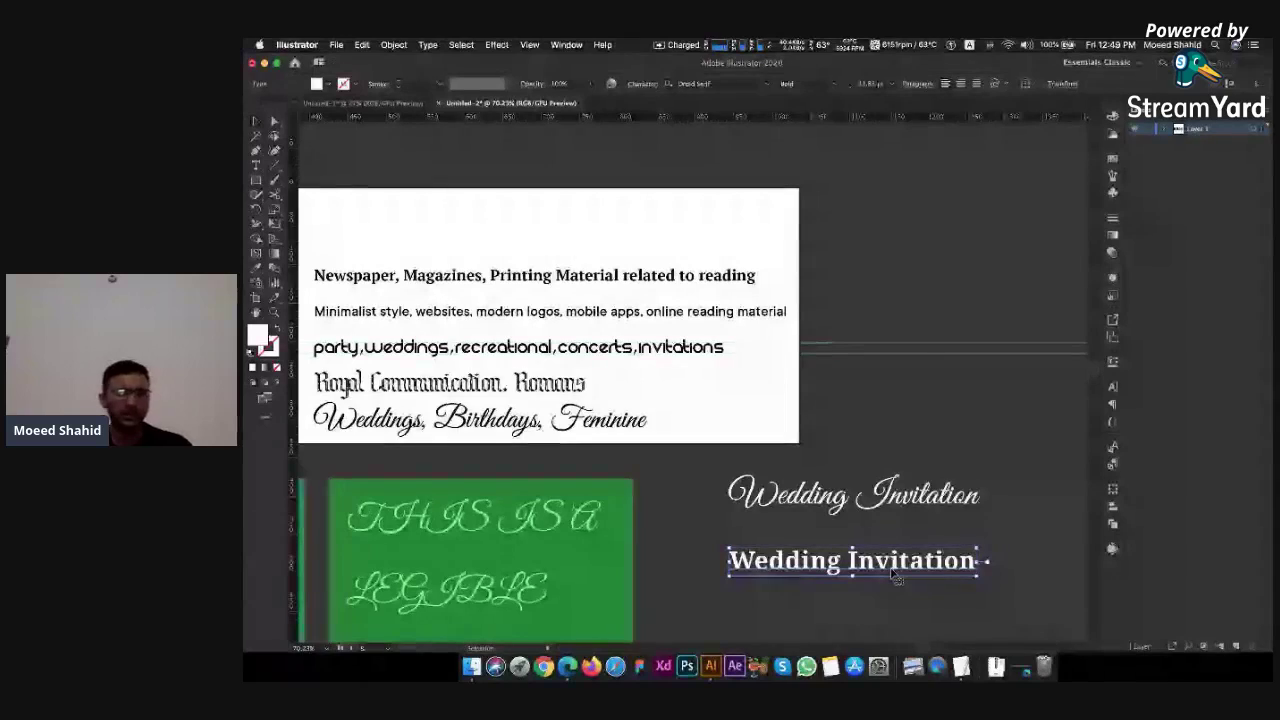
pyautogui.click(868, 508)
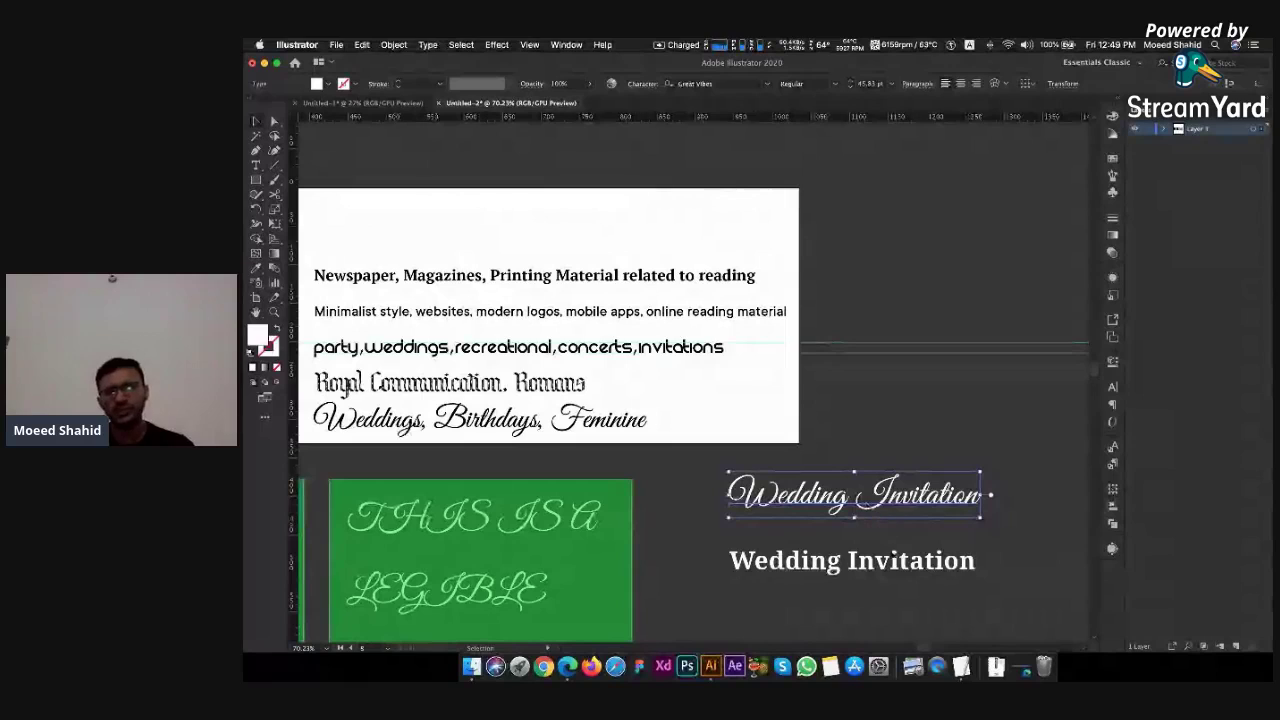
pyautogui.click(896, 563)
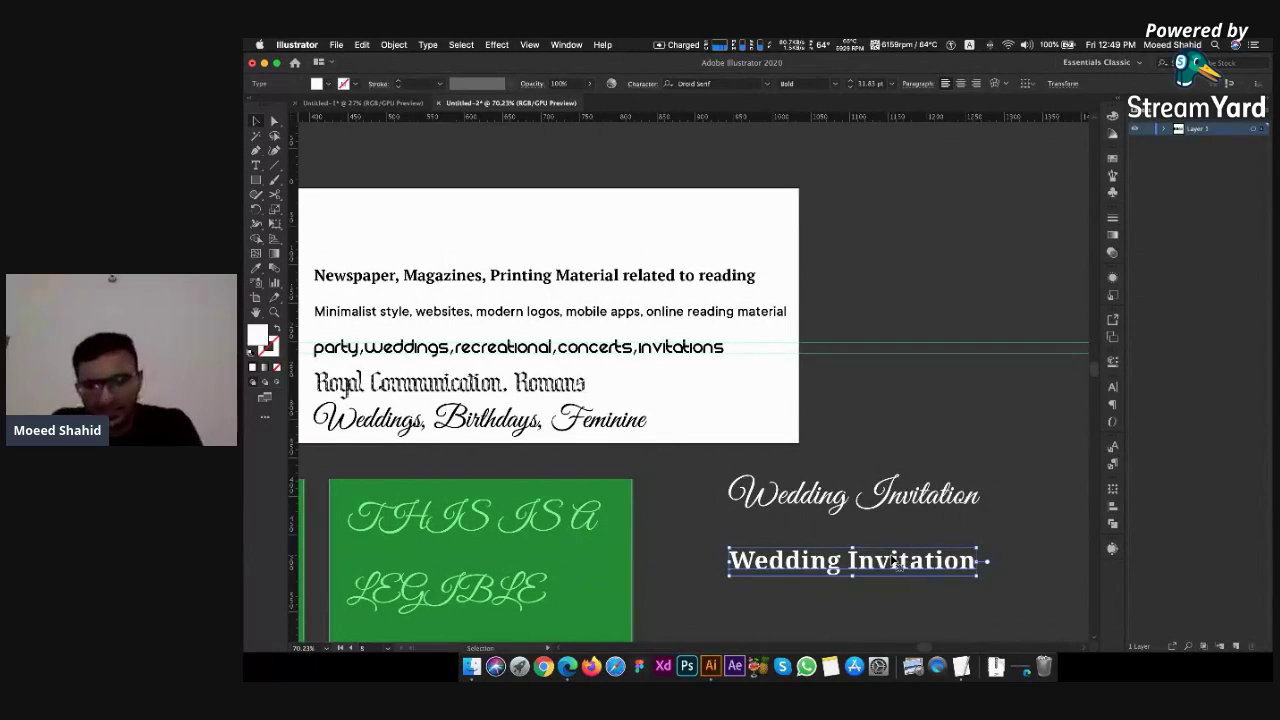
# Check the live comments in StreamYard in Microsoft Edge, alternating with a look back at the font uses artboard in Illustrator
pyautogui.press('super+Tab')
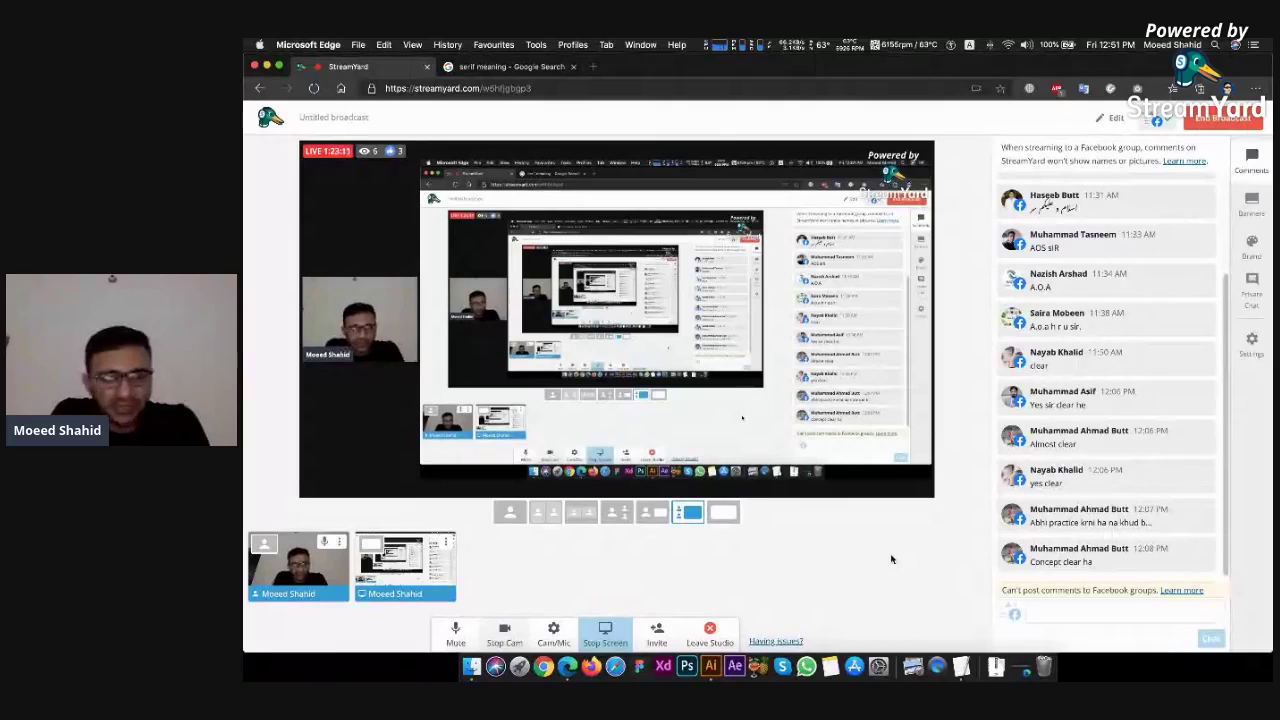
pyautogui.press('super+Tab')
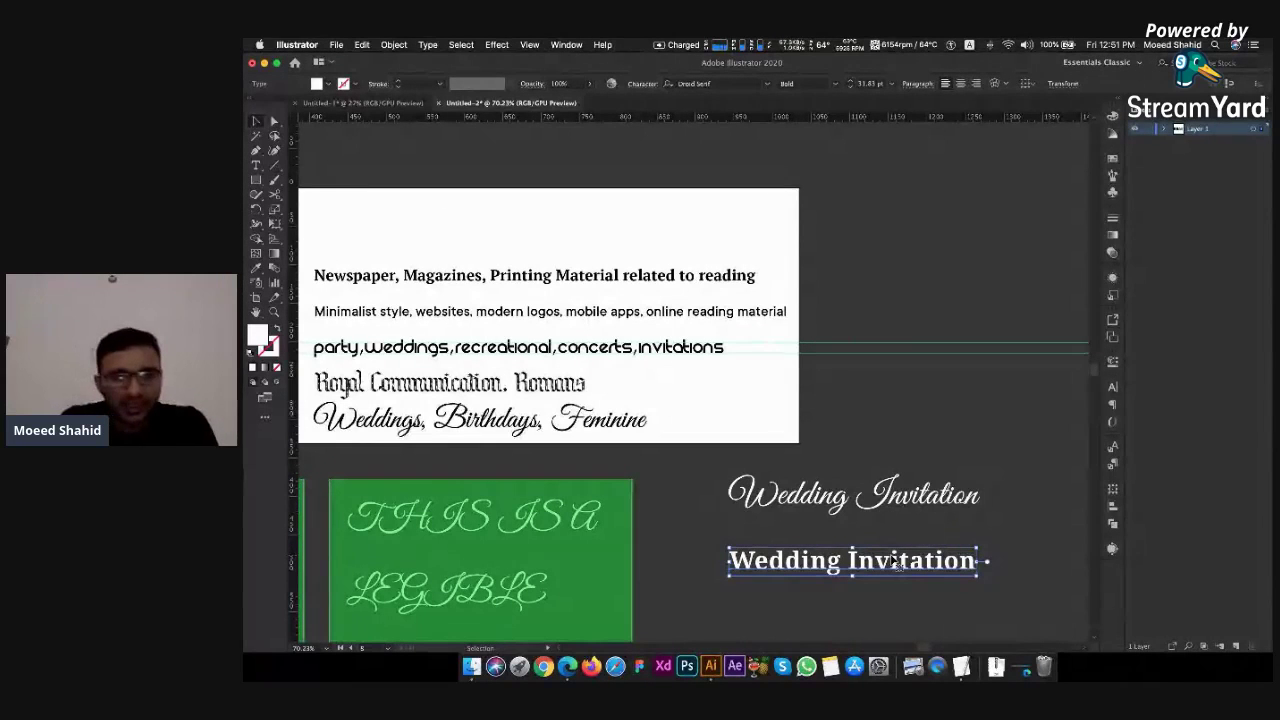
pyautogui.hscroll(-5, 895, 562)
pyautogui.scroll(2, 895, 562)
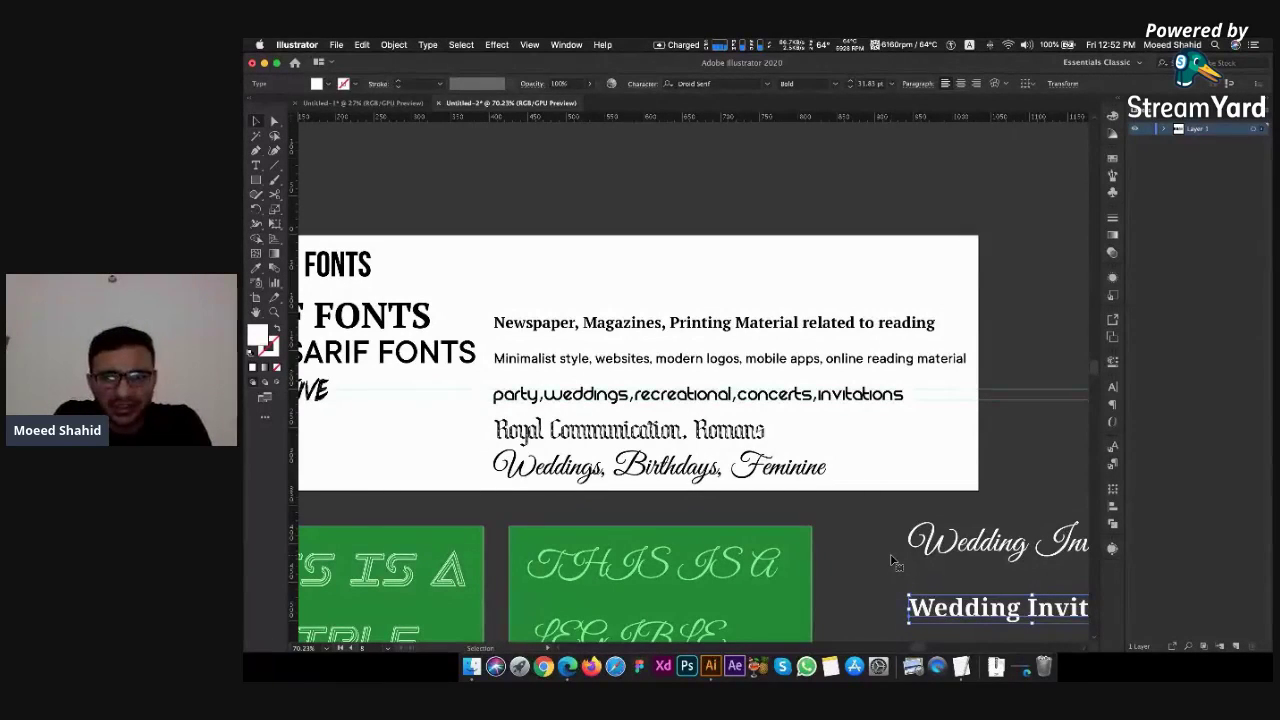
pyautogui.press('super+Tab')
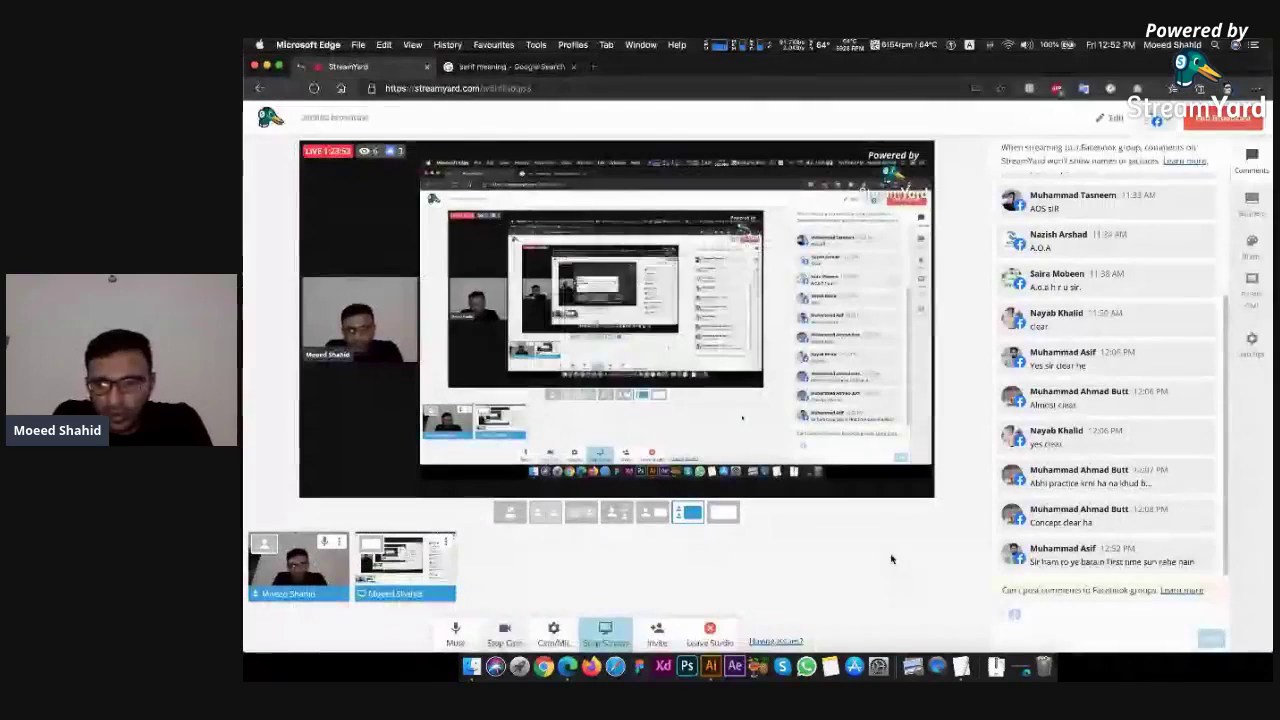
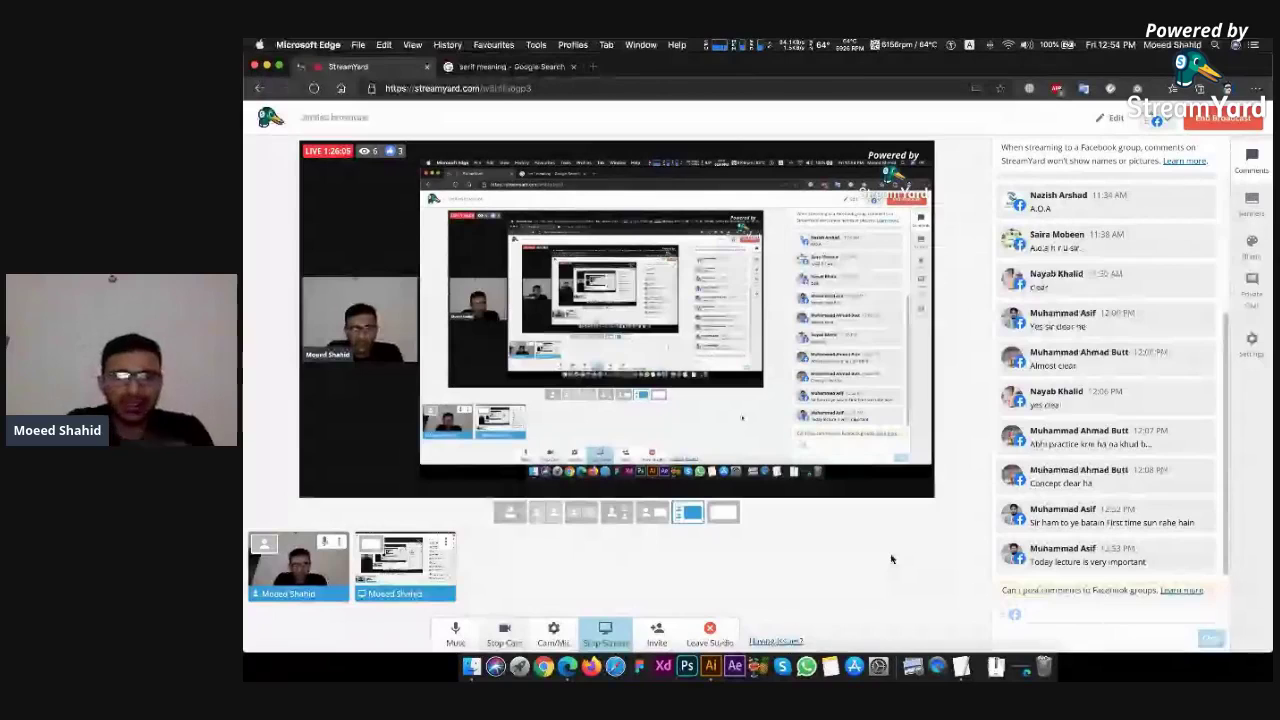
# Open youtube.com in a new browser tab and search it for "typography"
pyautogui.press('super+t')
pyautogui.write('youtube.com')
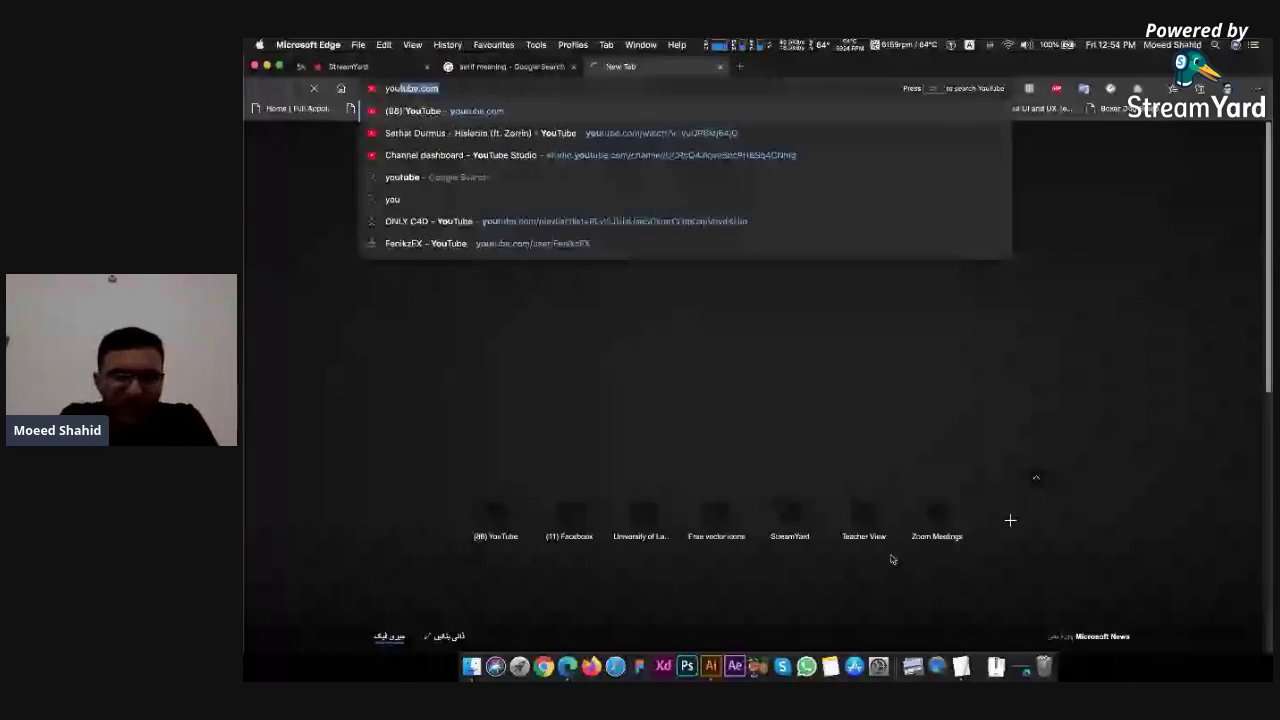
pyautogui.press('Return')
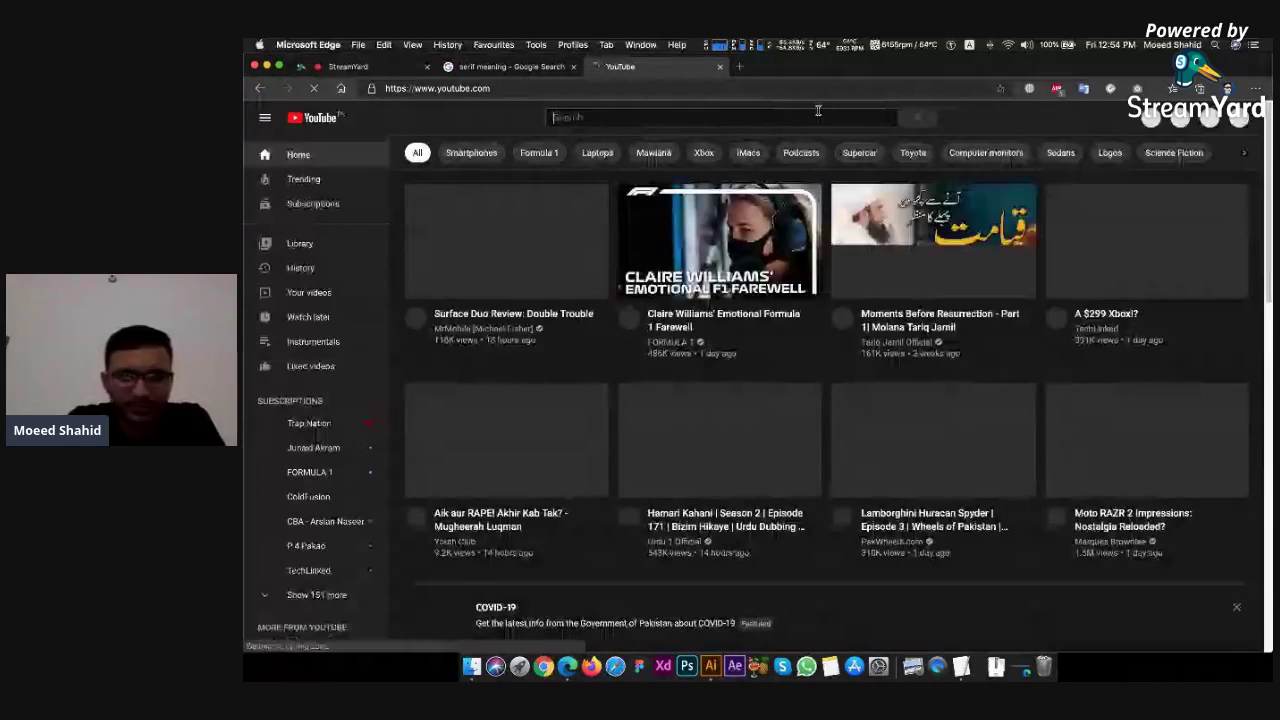
pyautogui.click(818, 111)
pyautogui.write('ly')
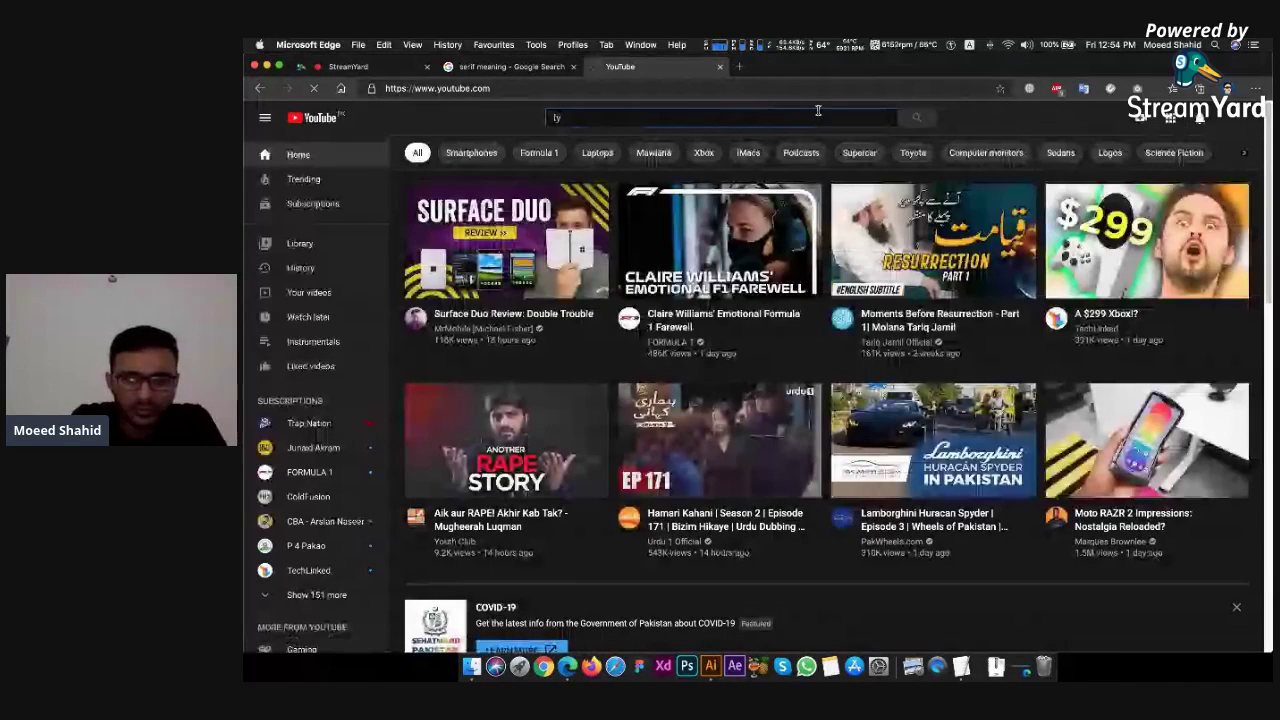
pyautogui.write('pography')
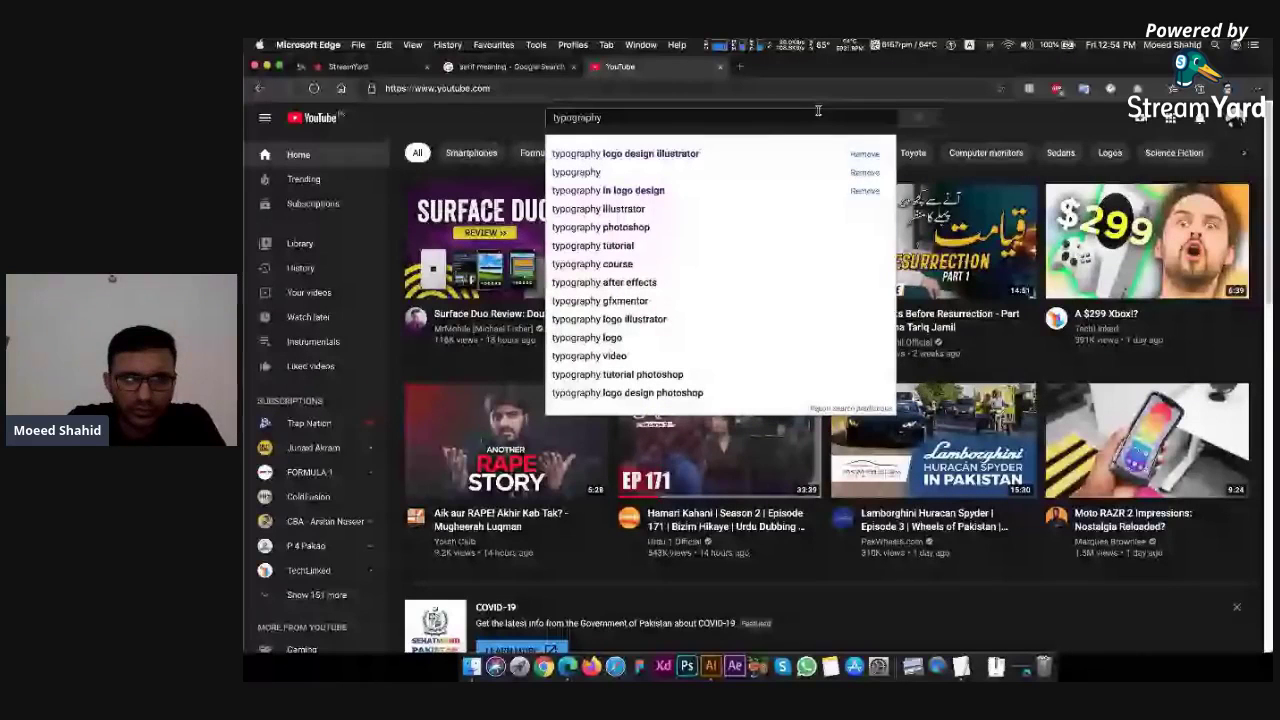
pyautogui.press('Down')
pyautogui.press('Down')
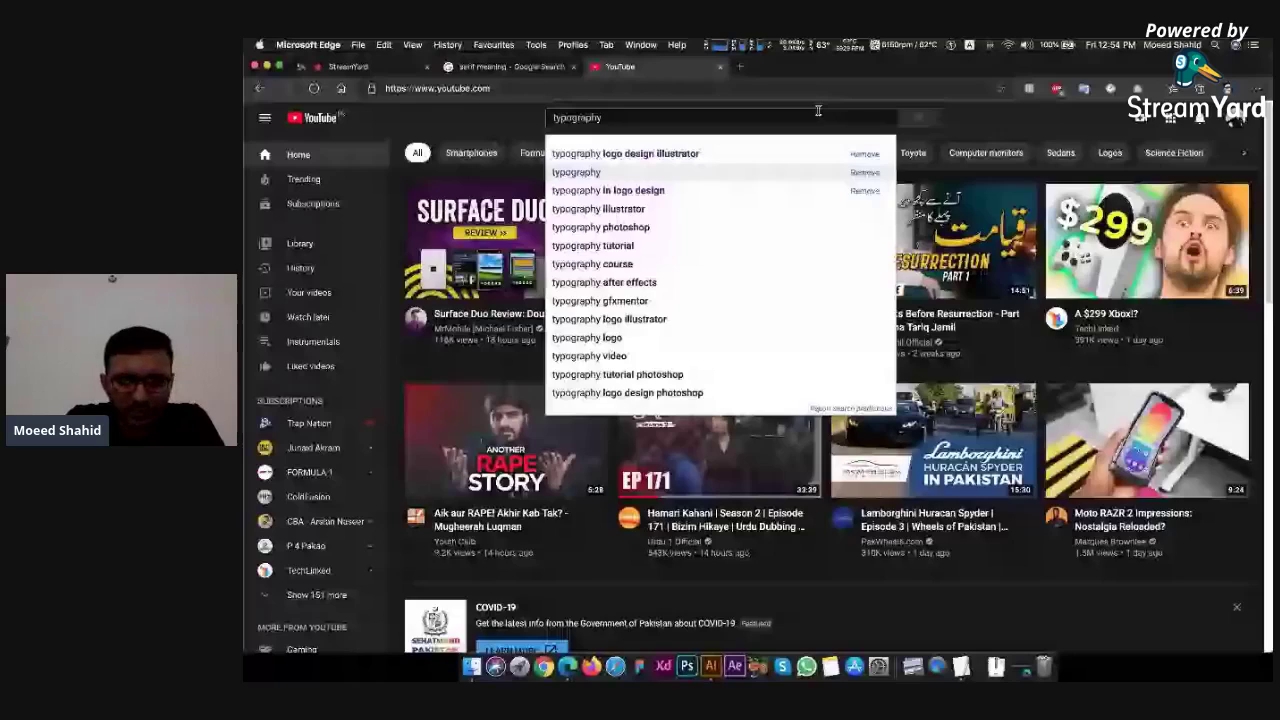
pyautogui.press('Return')
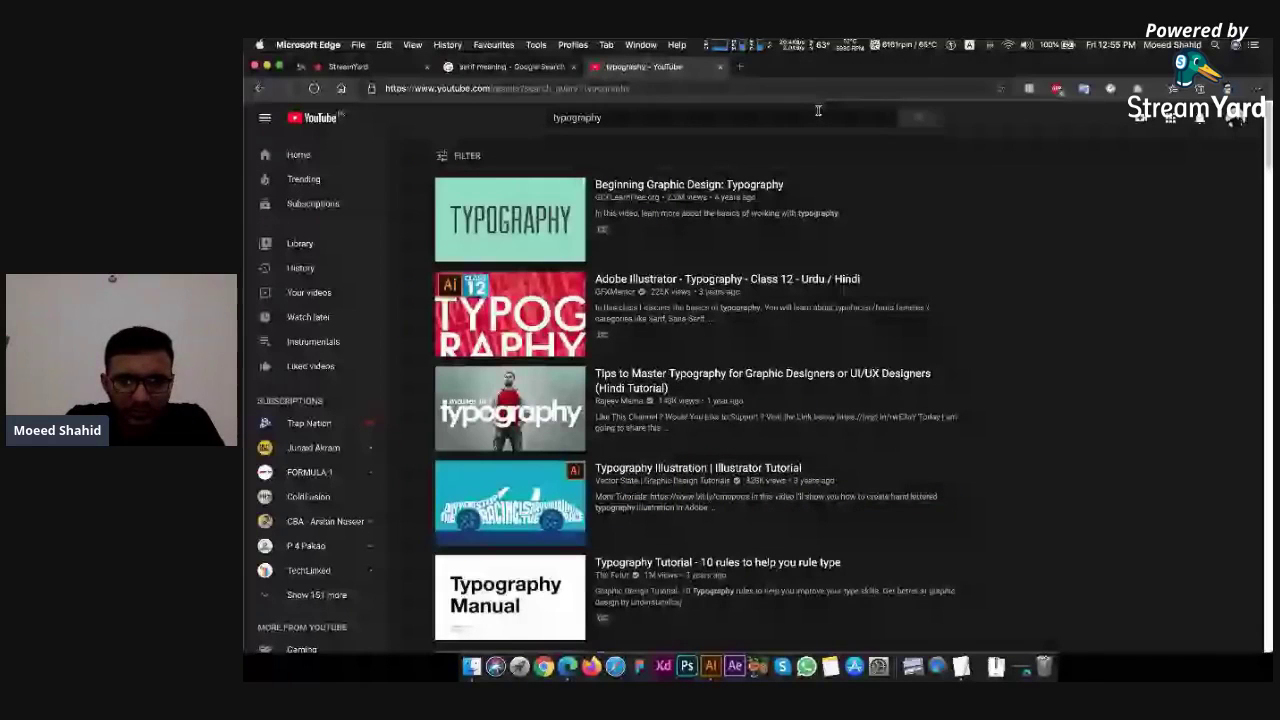
# Open the video "Beginning Graphic Design: Typography", select its web address, and close the video's tab
pyautogui.click(712, 187)
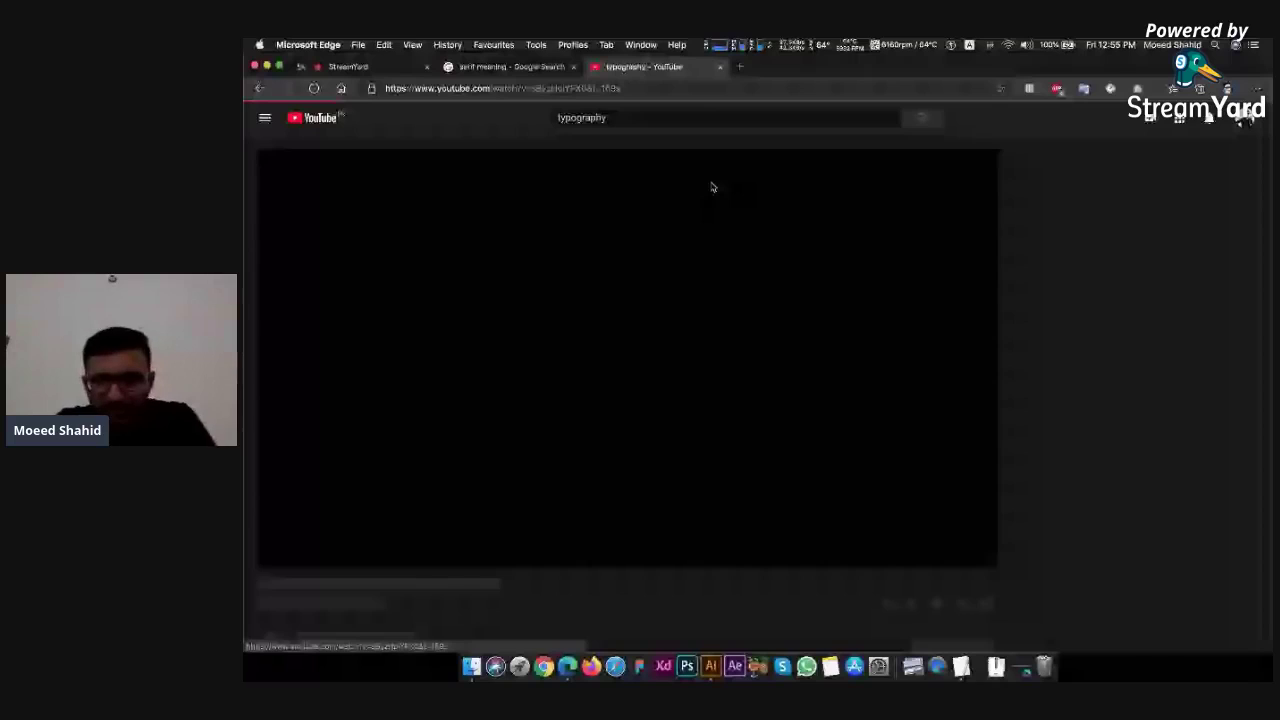
pyautogui.click(687, 89)
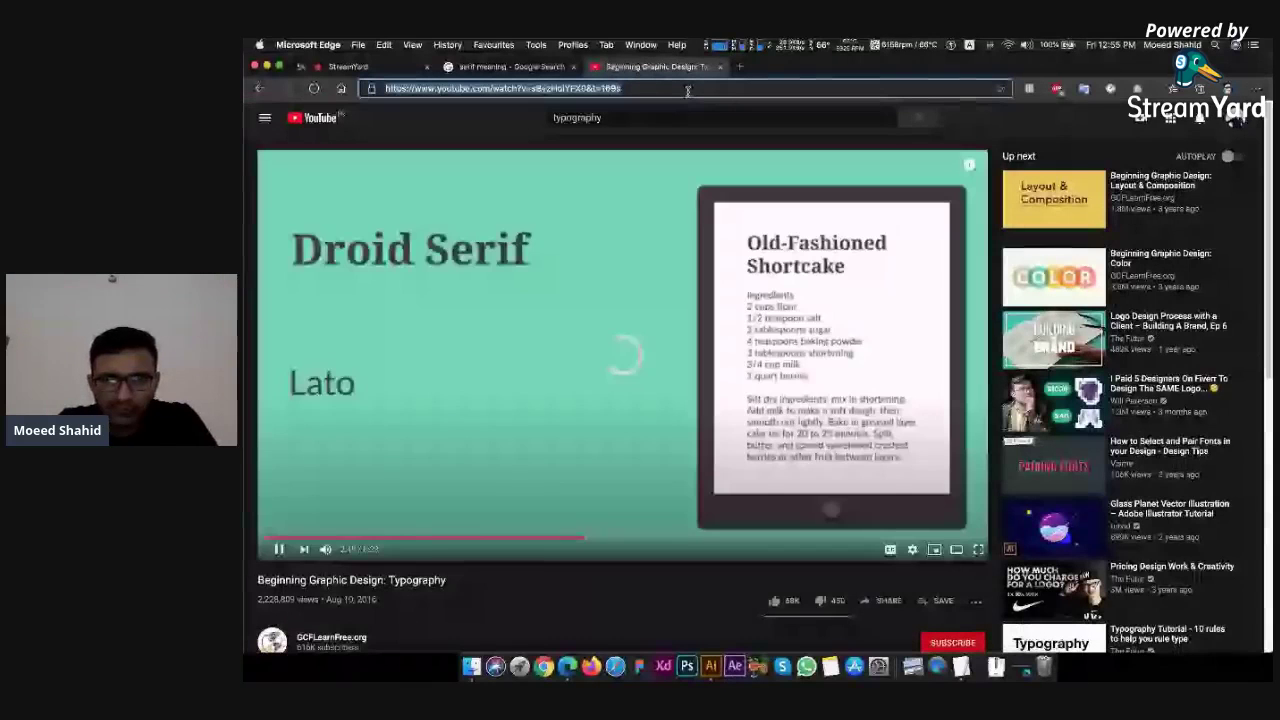
pyautogui.press('super+w')
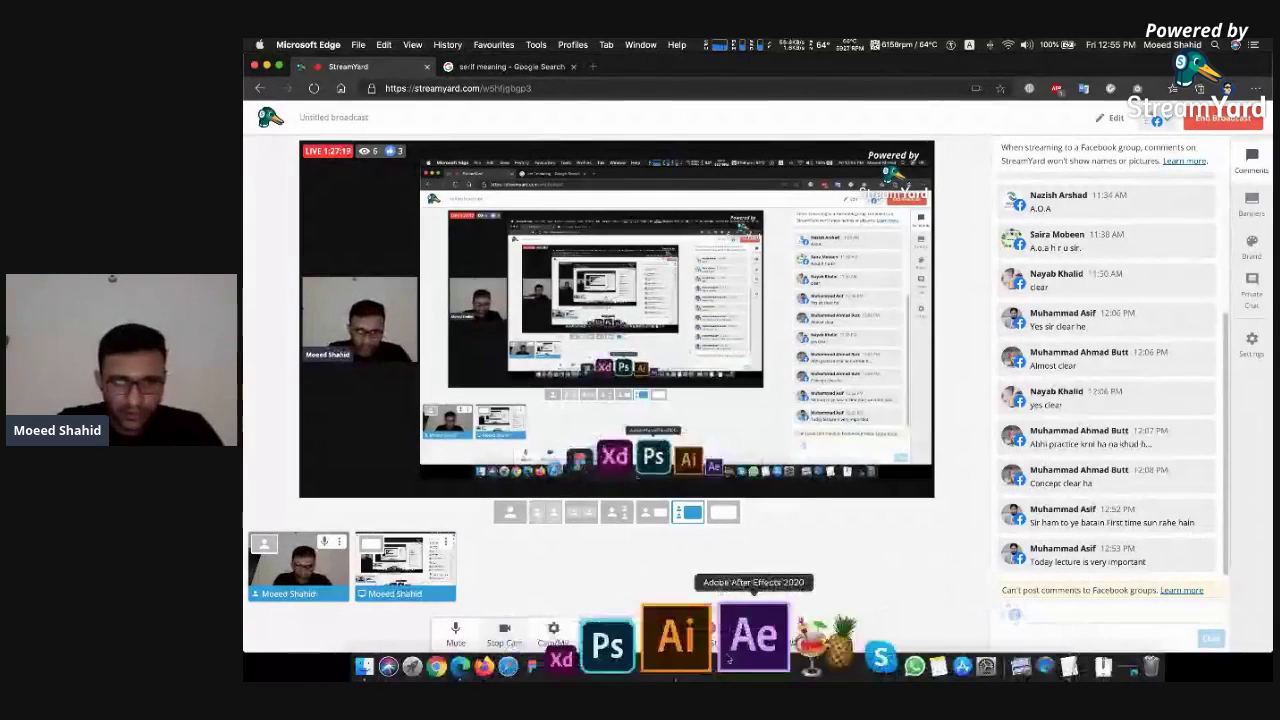
# Switch to Illustrator and draw a new artboard about 1000 by 610 px directly above the first artboard, matching its width
pyautogui.click(697, 640)
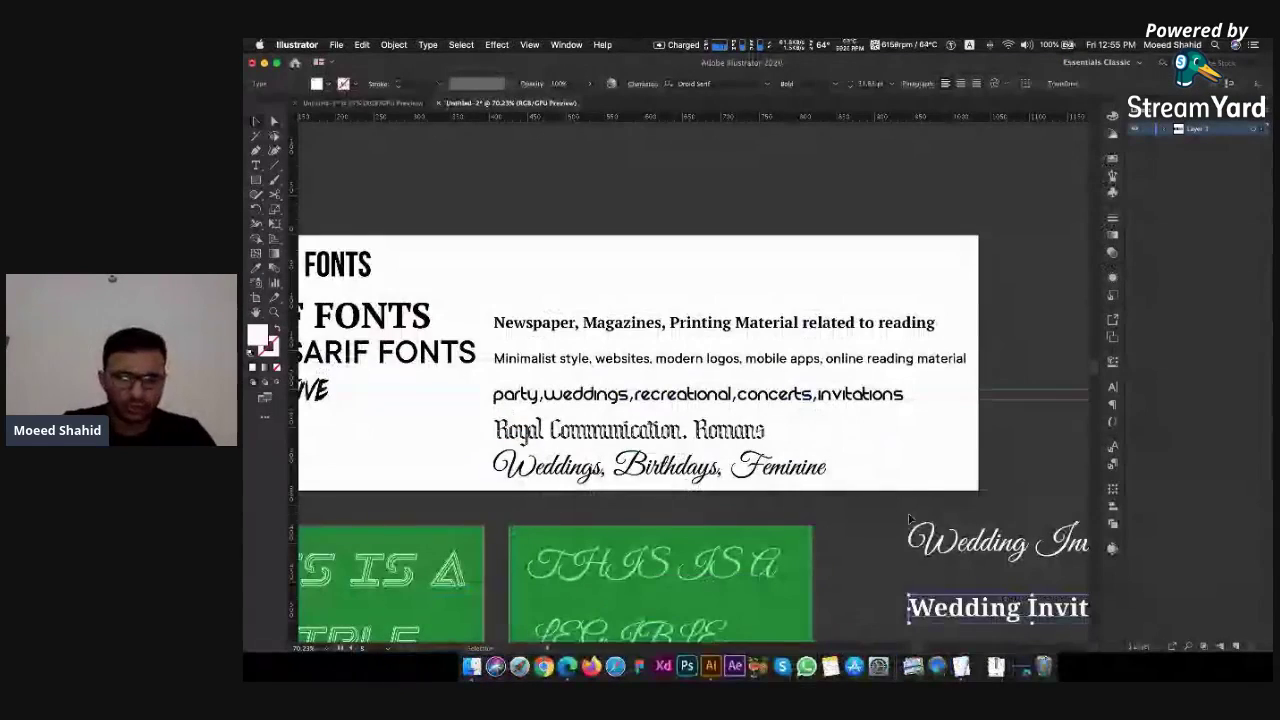
pyautogui.press('super+0')
pyautogui.click(868, 388)
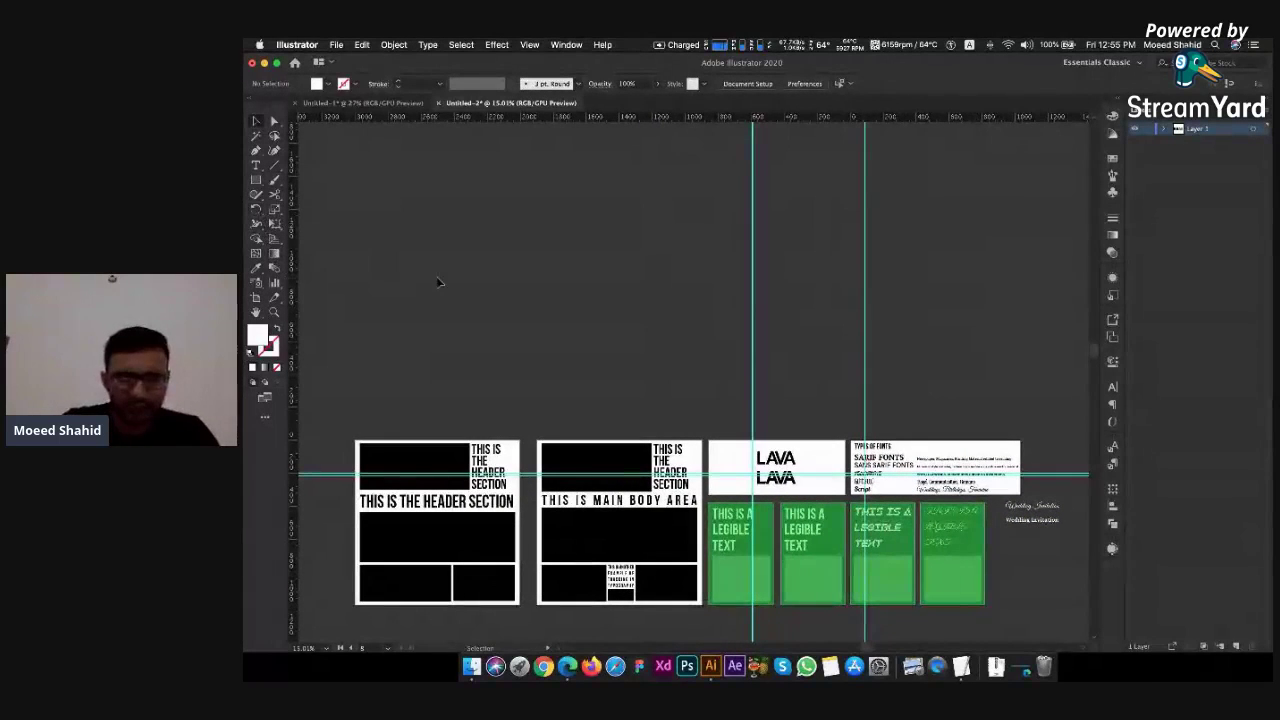
pyautogui.hotkey('shift', 'o')
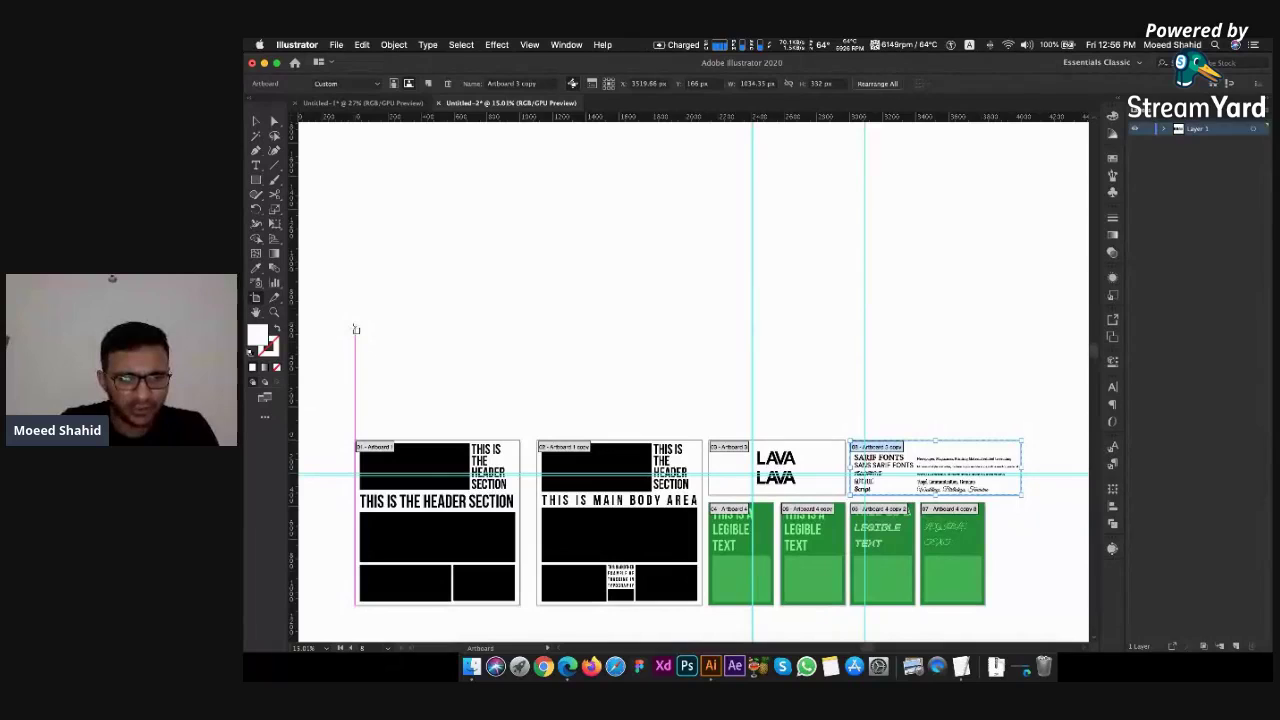
pyautogui.moveTo(355, 329); pyautogui.dragTo(521, 428)
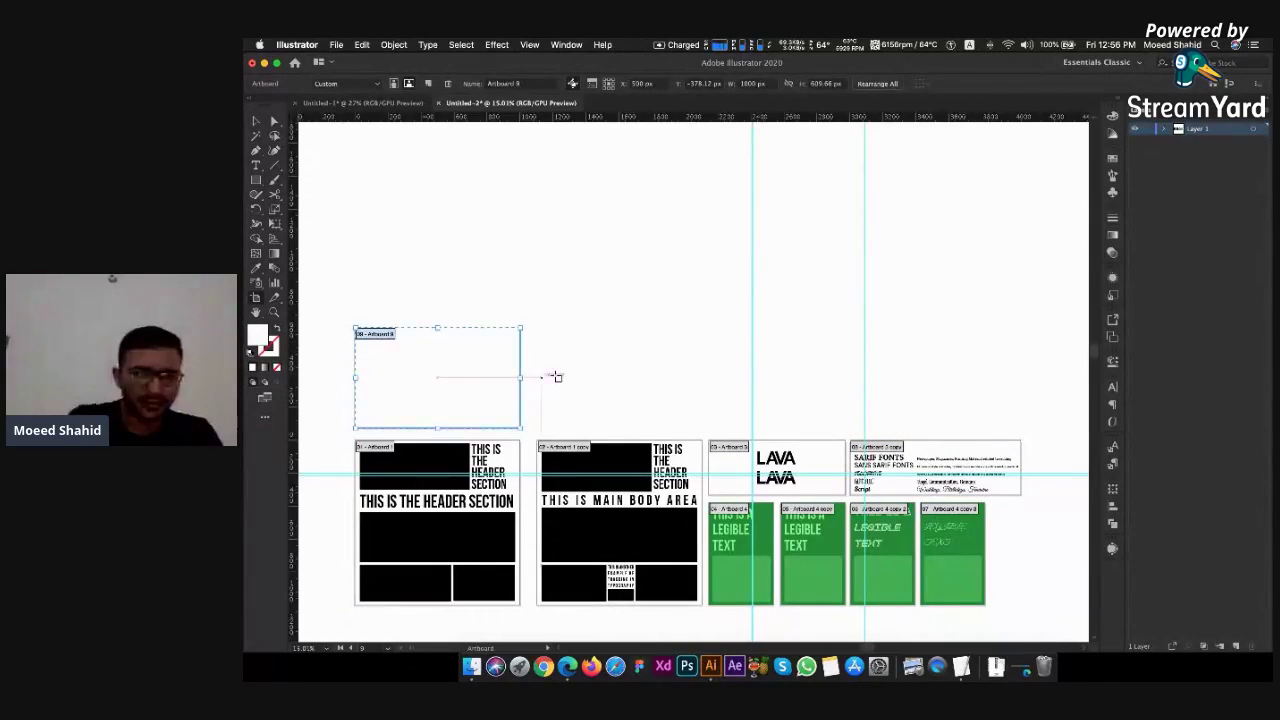
pyautogui.press('Escape')
pyautogui.scroll(5, 556, 380)
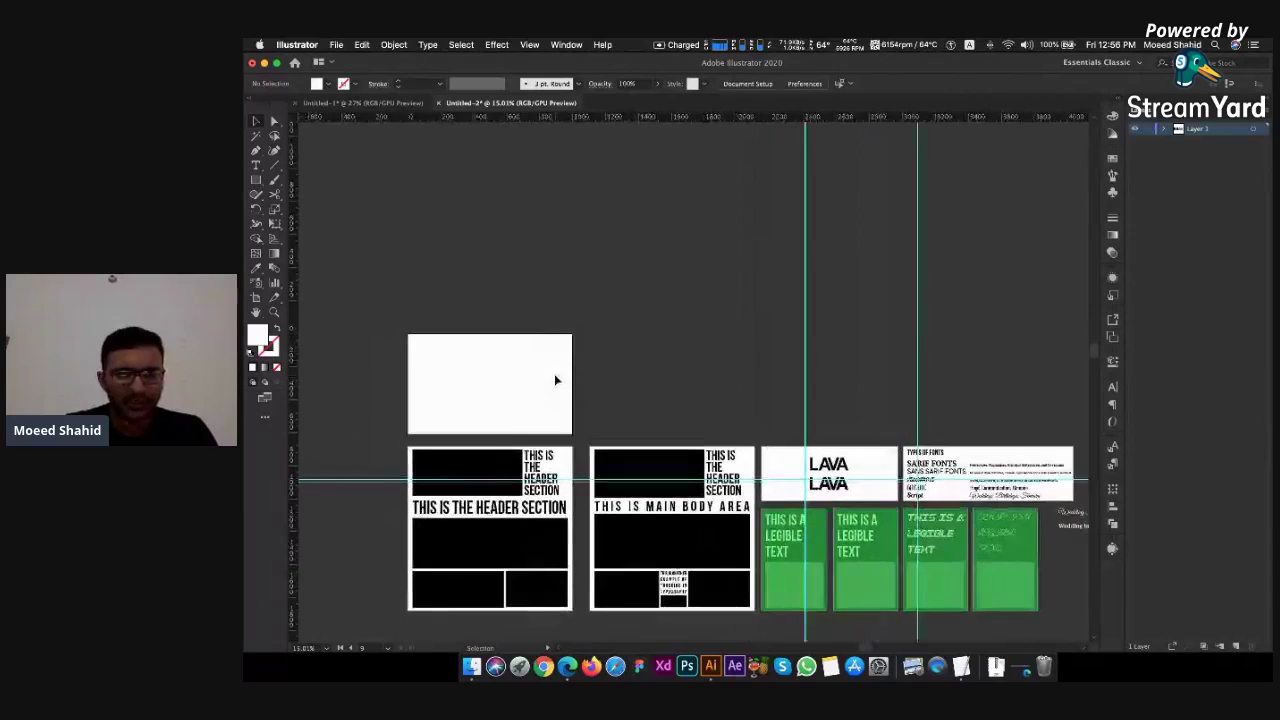
# Add the text "Small" near the middle of the new artboard, in black sampled from the block on the artboard below
pyautogui.scroll(-1, 556, 380)
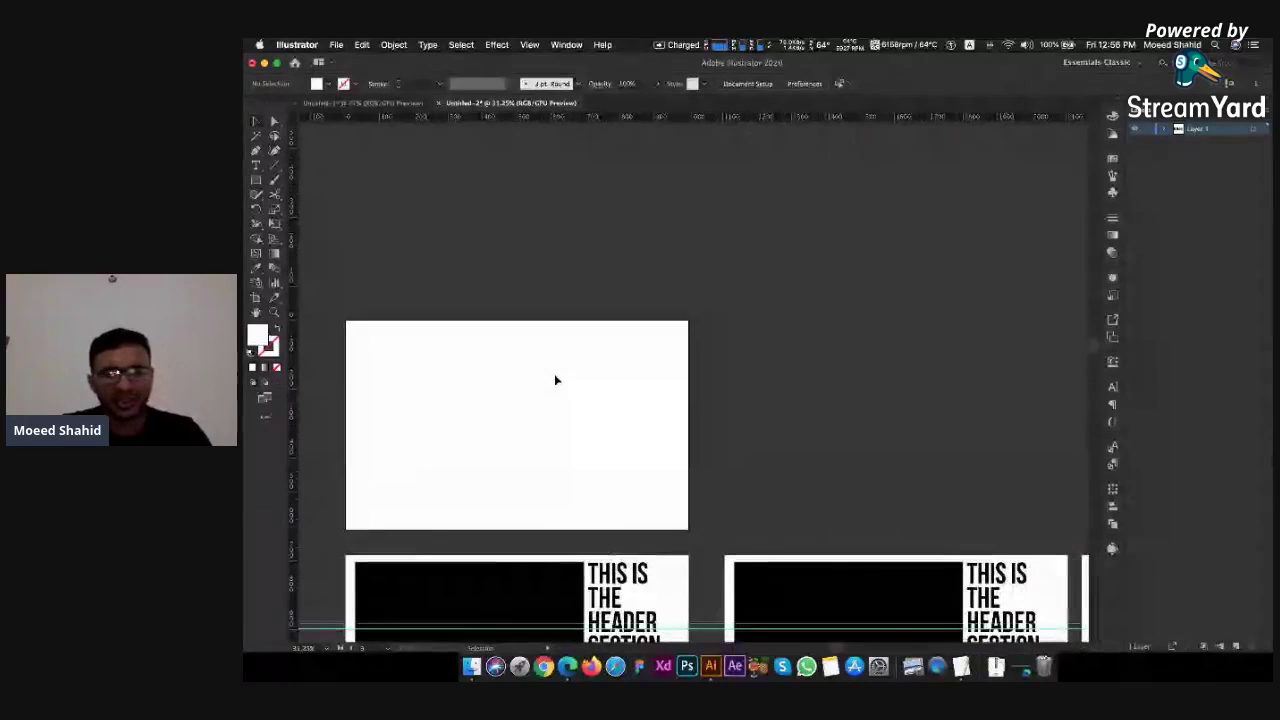
pyautogui.press('t')
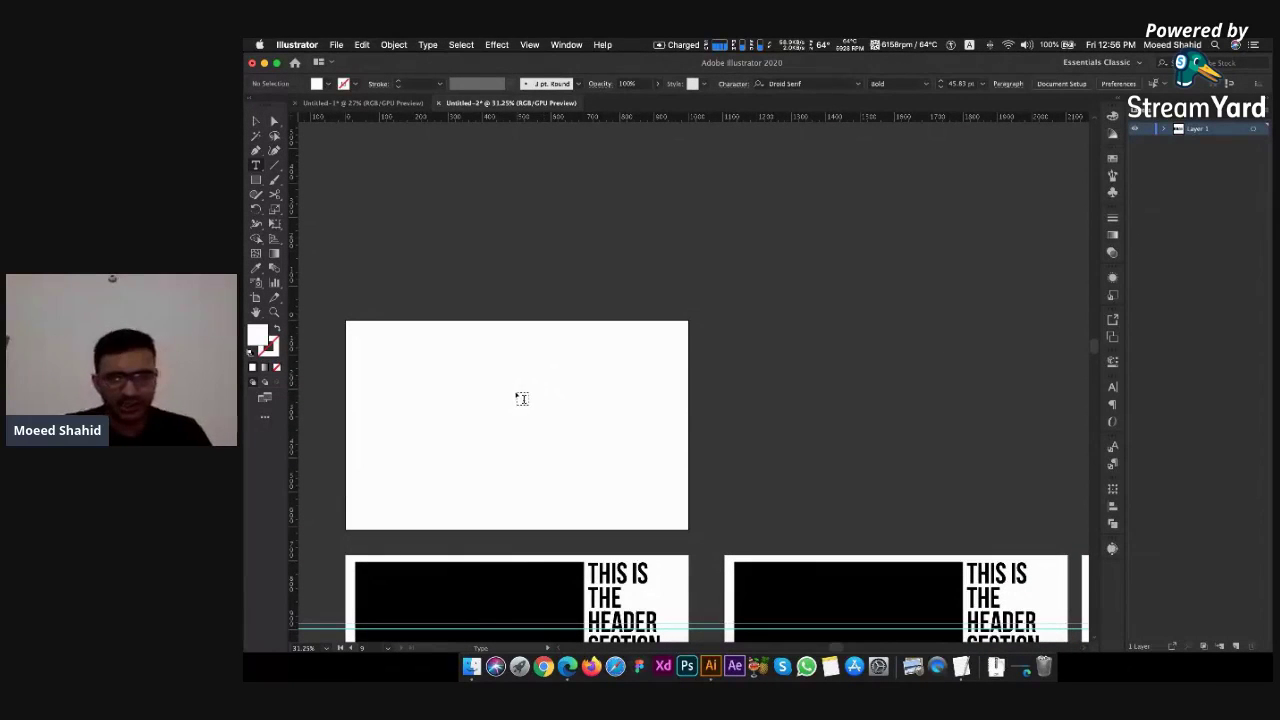
pyautogui.press('i')
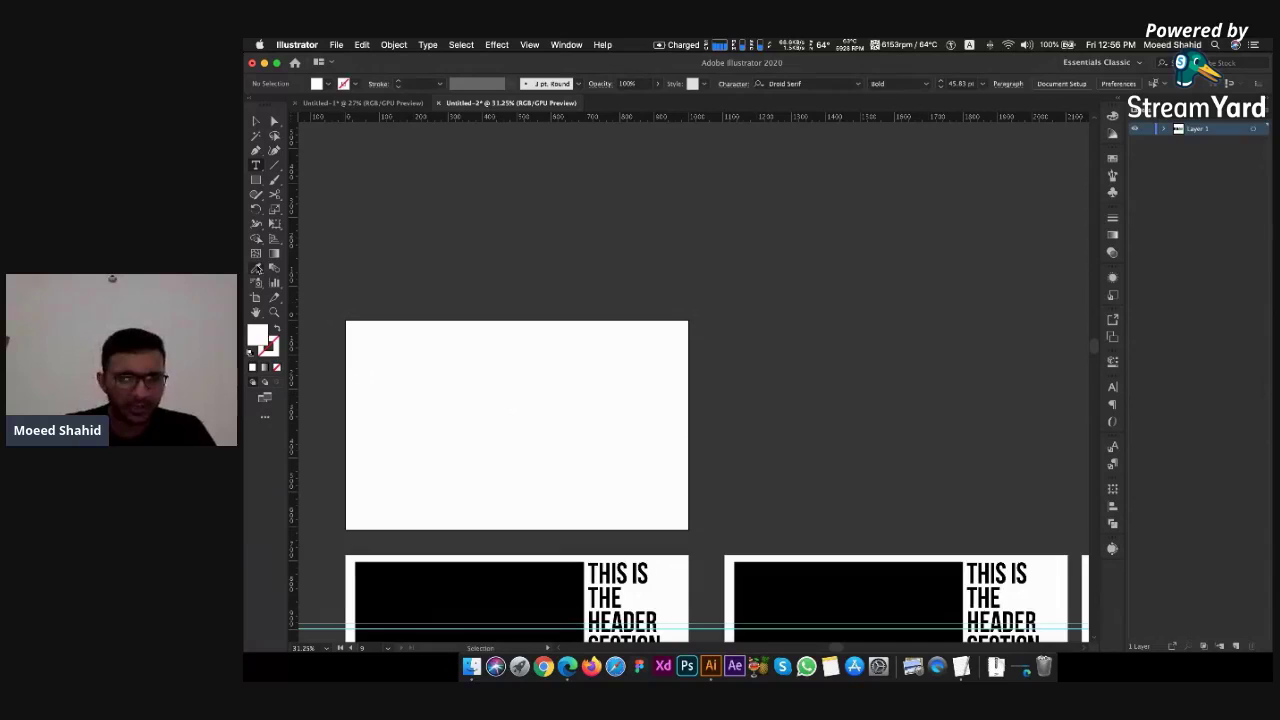
pyautogui.click(452, 590)
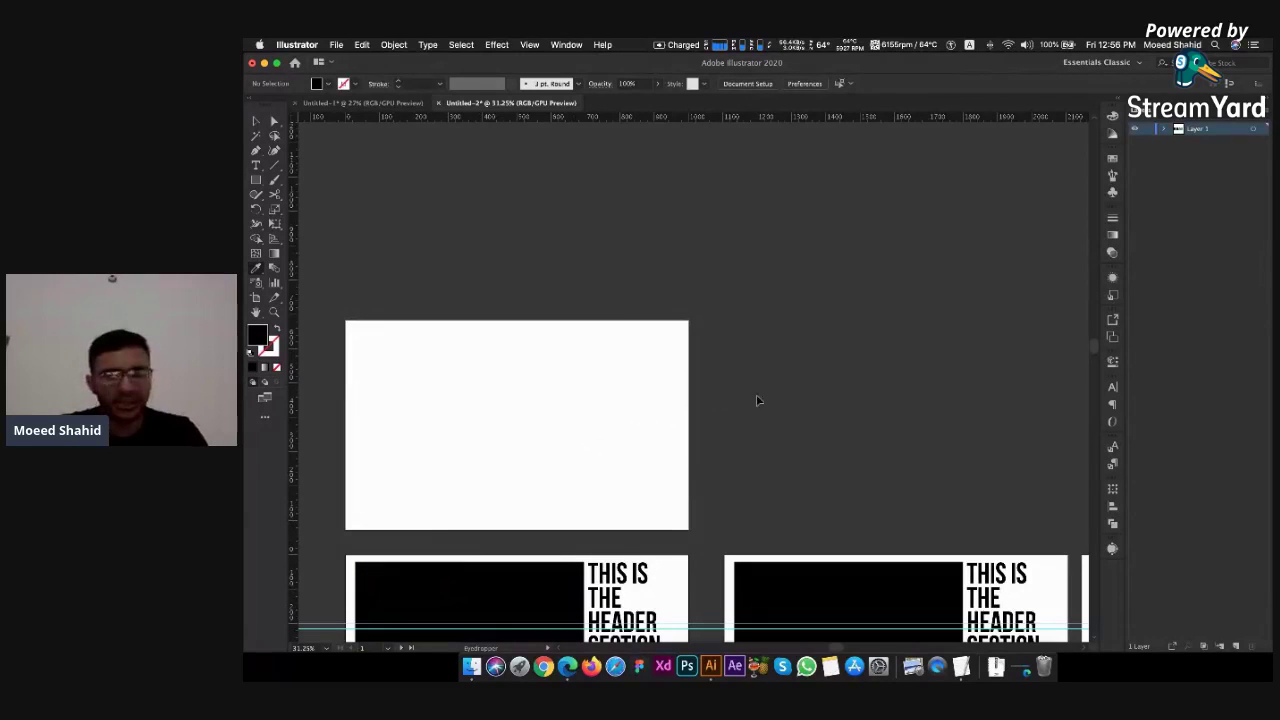
pyautogui.press('v')
pyautogui.press('t')
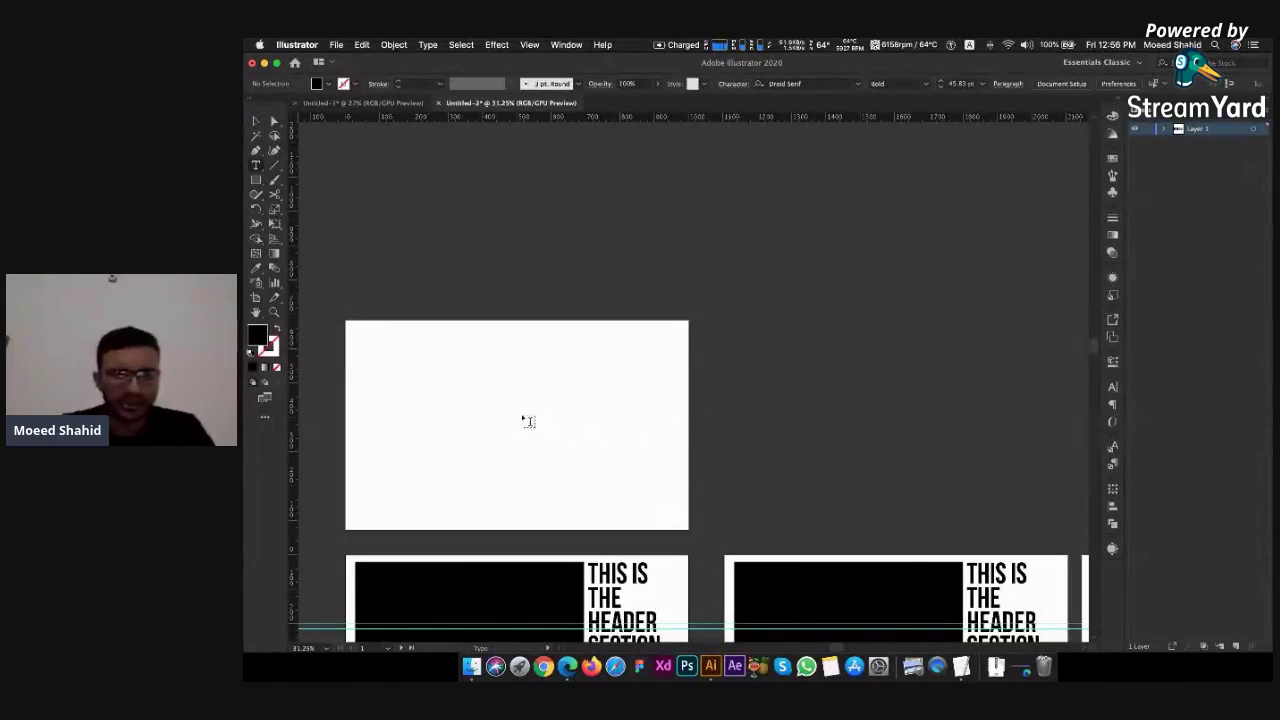
pyautogui.click(517, 420)
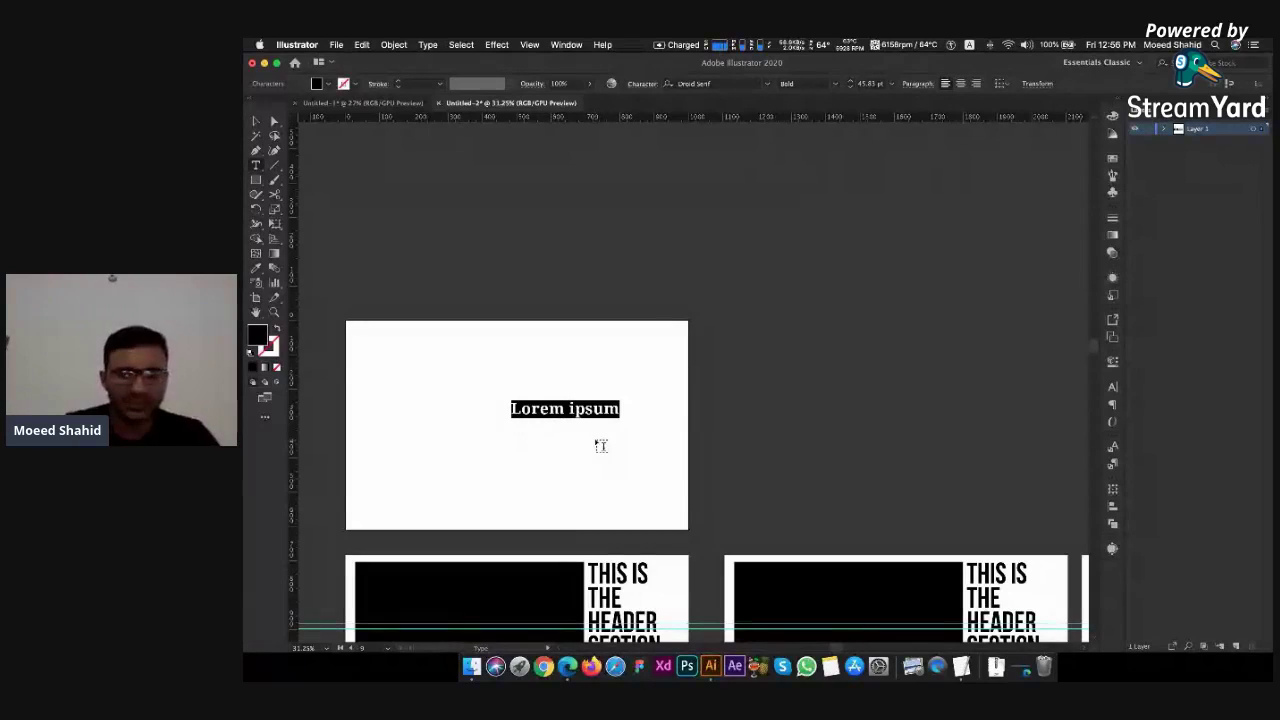
pyautogui.write('SA')
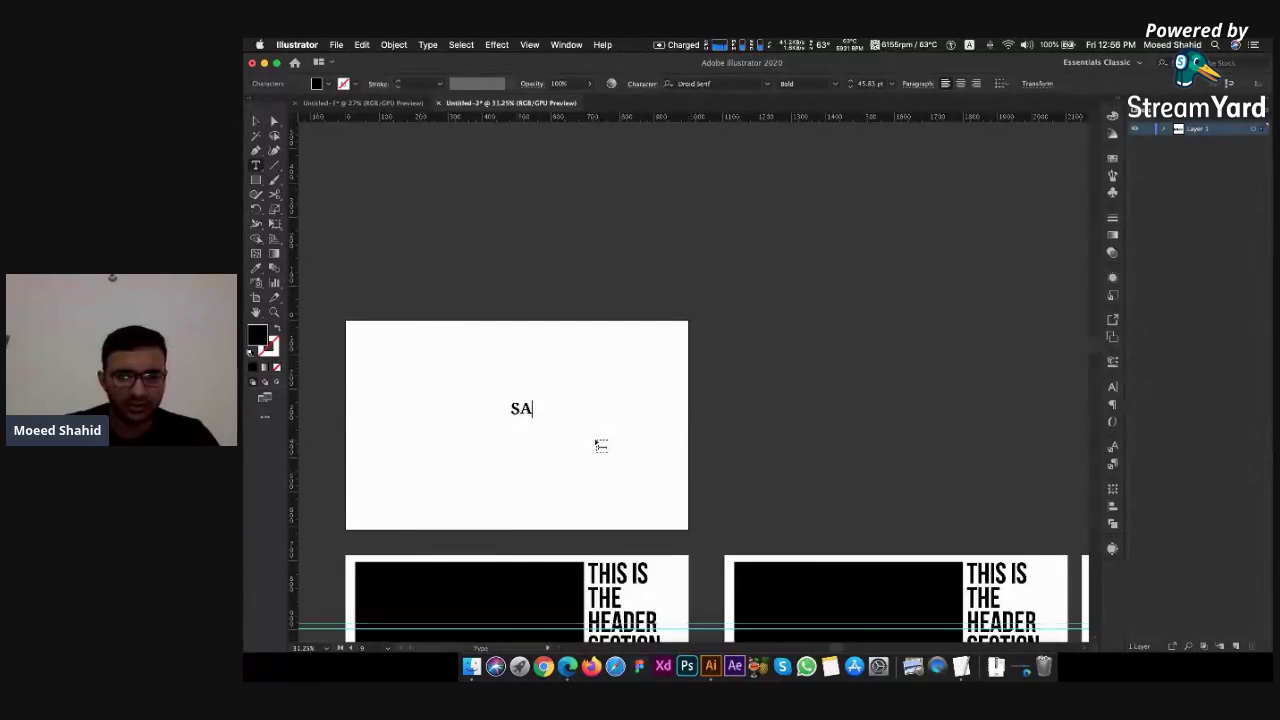
pyautogui.press('BackSpace')
pyautogui.write('mall')
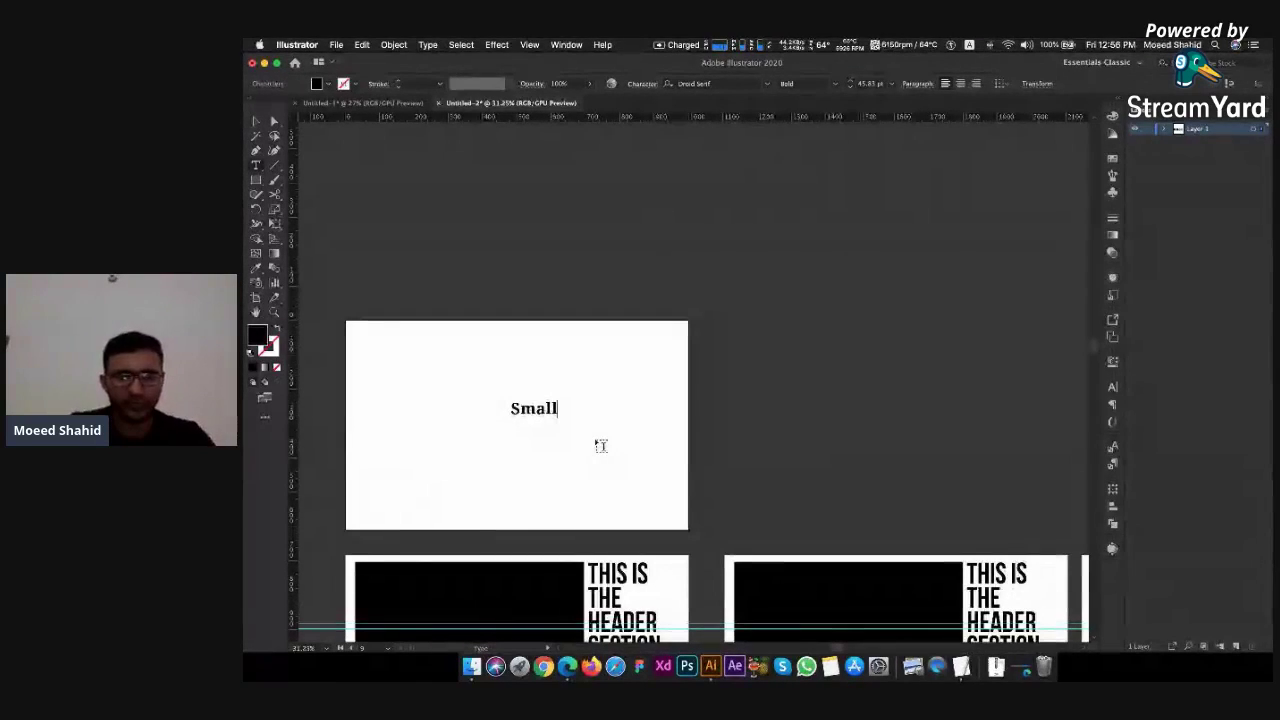
pyautogui.press('Escape')
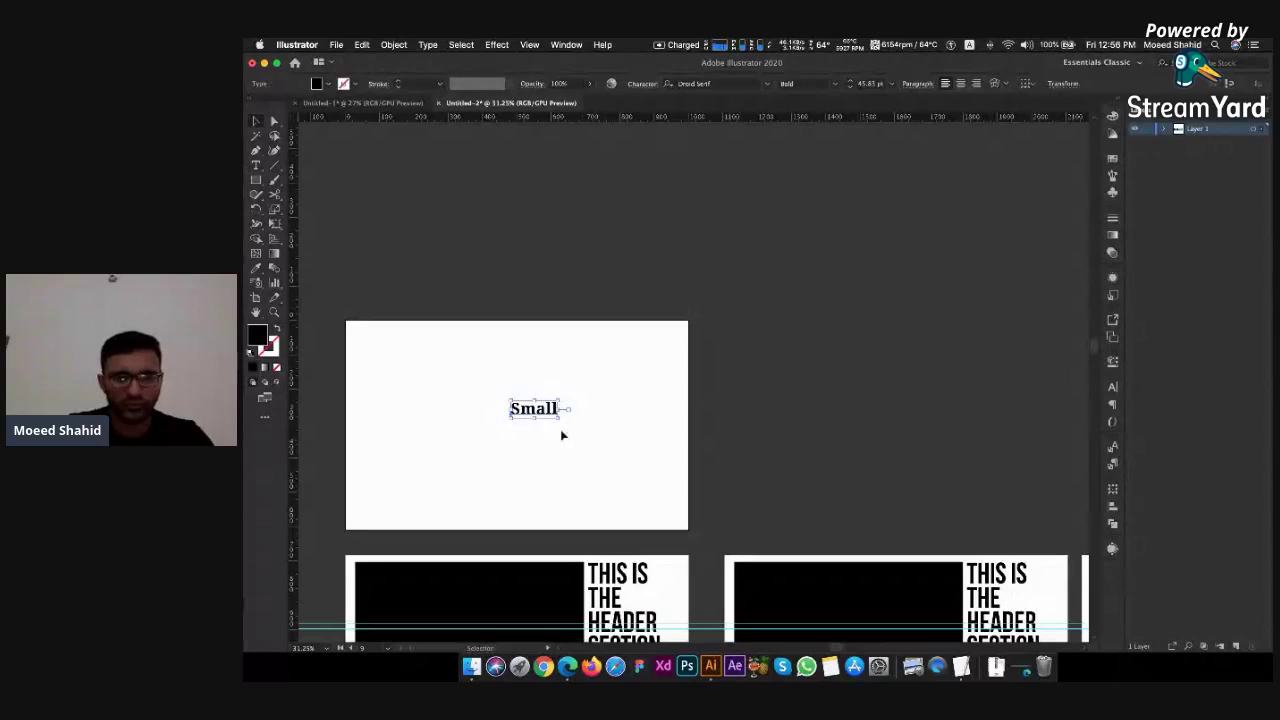
# Duplicate the word "Small" directly below itself and change the copy's text to "Large"
pyautogui.moveTo(550, 414); pyautogui.dragTo(551, 449)
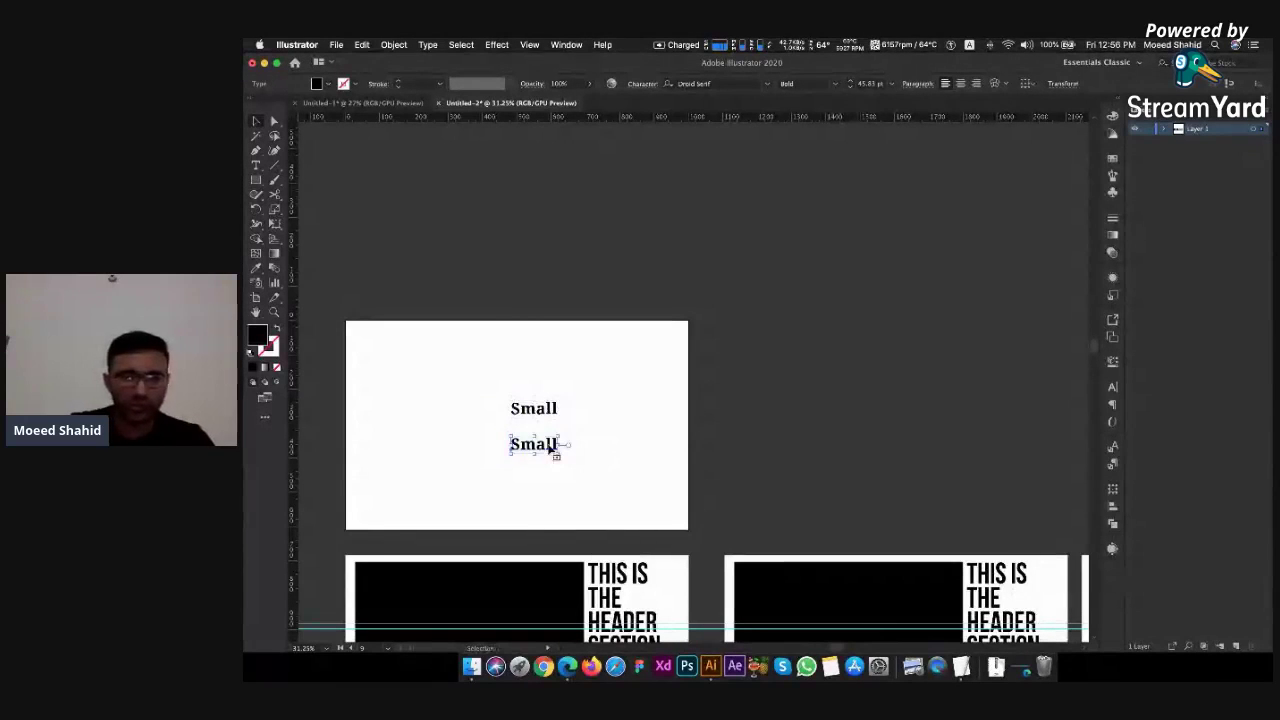
pyautogui.press('t')
pyautogui.doubleClick(549, 444)
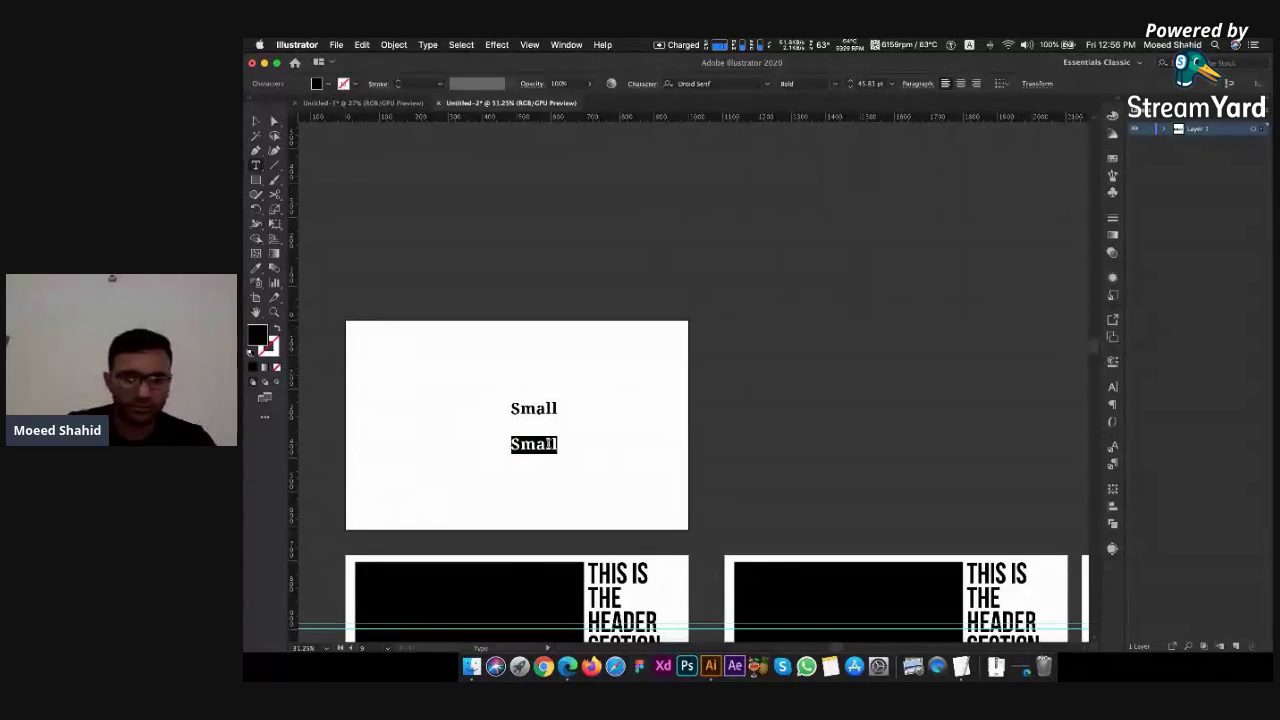
pyautogui.write('Large')
pyautogui.press('Escape')
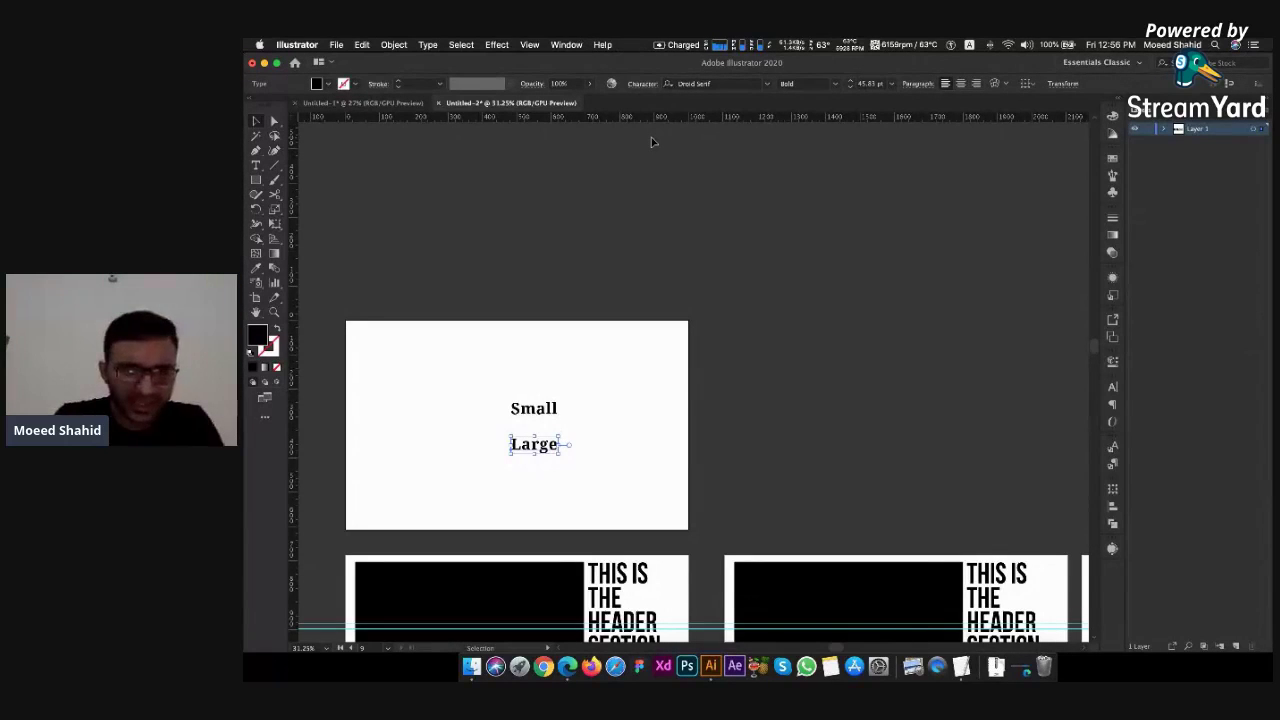
# Shift the words "Small" and "Large" together to the left until they are horizontally centred on the artboard, and reselect both
pyautogui.moveTo(473, 388); pyautogui.dragTo(597, 462)
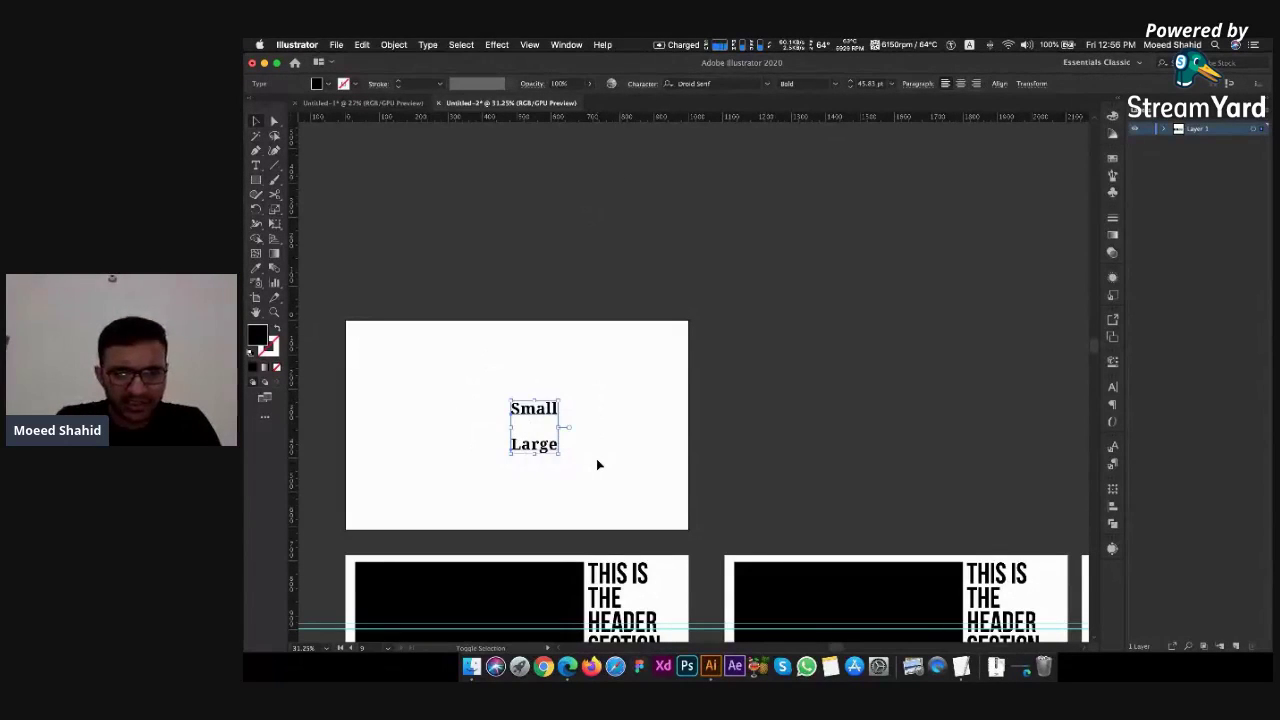
pyautogui.hotkey('shift', 'Left')
pyautogui.hotkey('shift', 'Left')
pyautogui.hotkey('shift', 'Left')
pyautogui.hotkey('shift', 'Left')
pyautogui.hotkey('shift', 'Left')
pyautogui.hotkey('shift', 'Left')
pyautogui.hotkey('shift', 'Left')
pyautogui.hotkey('shift', 'Right')
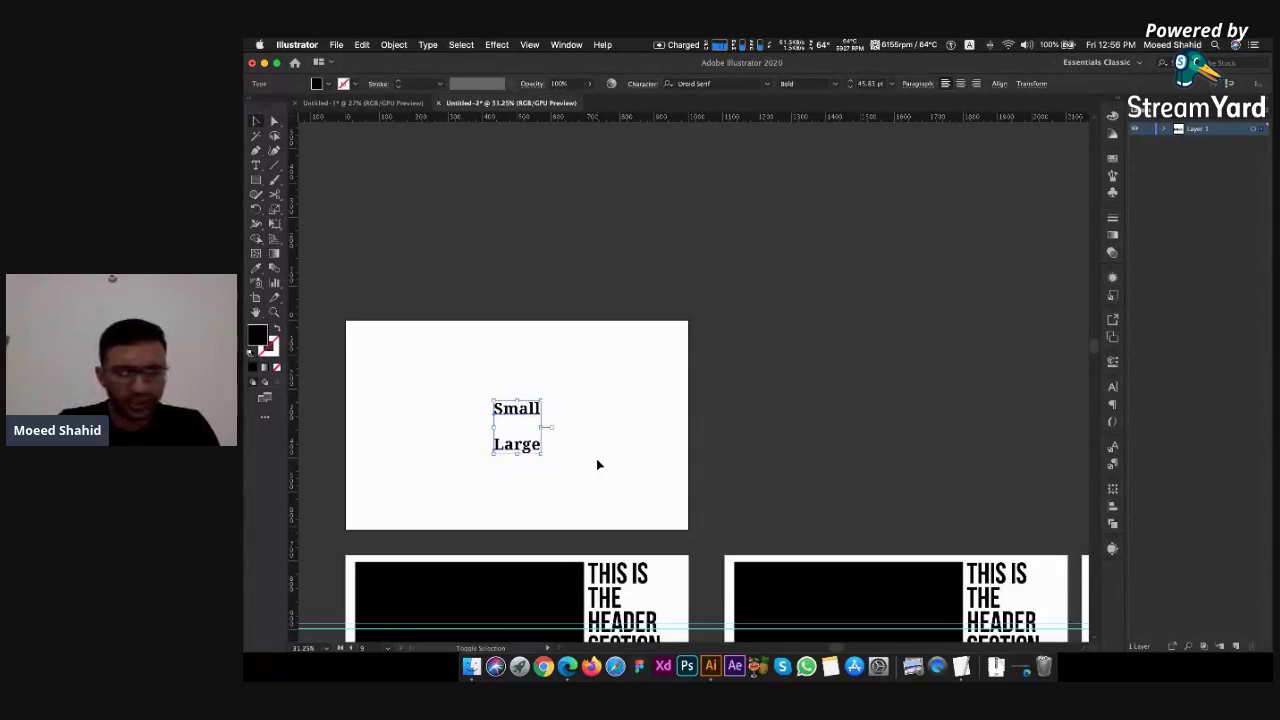
pyautogui.click(547, 434)
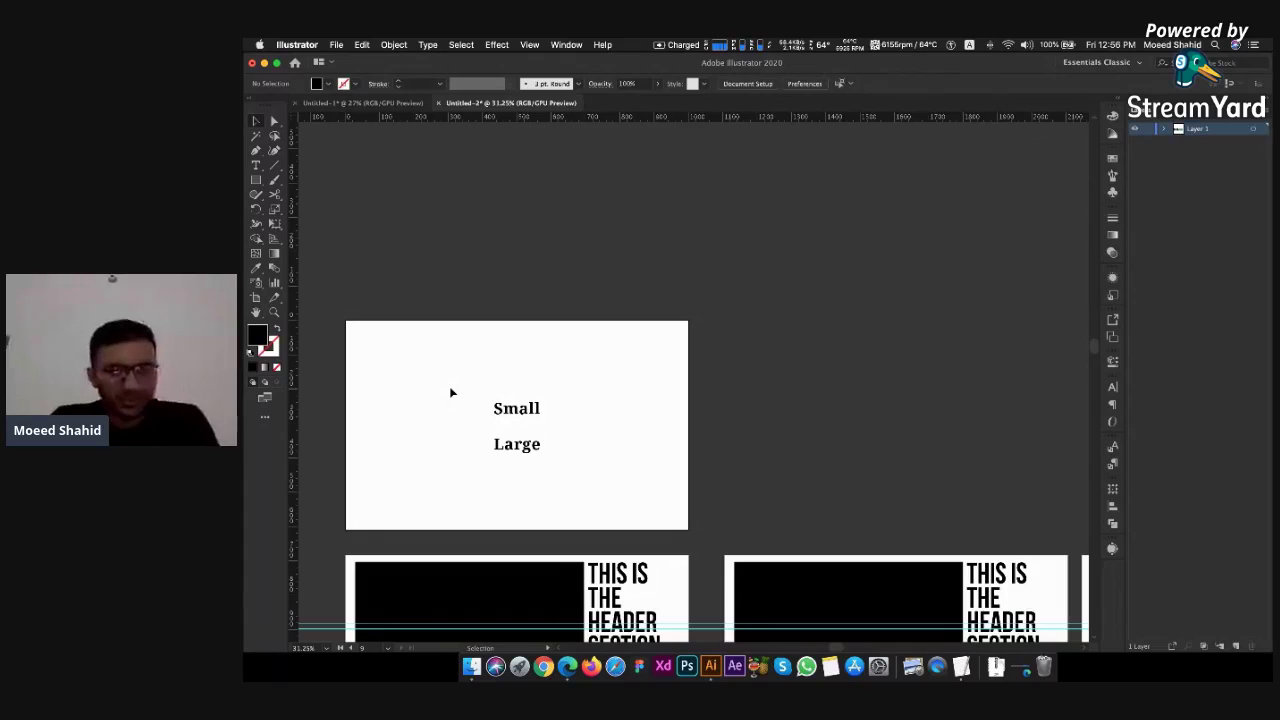
pyautogui.moveTo(457, 391); pyautogui.dragTo(537, 511)
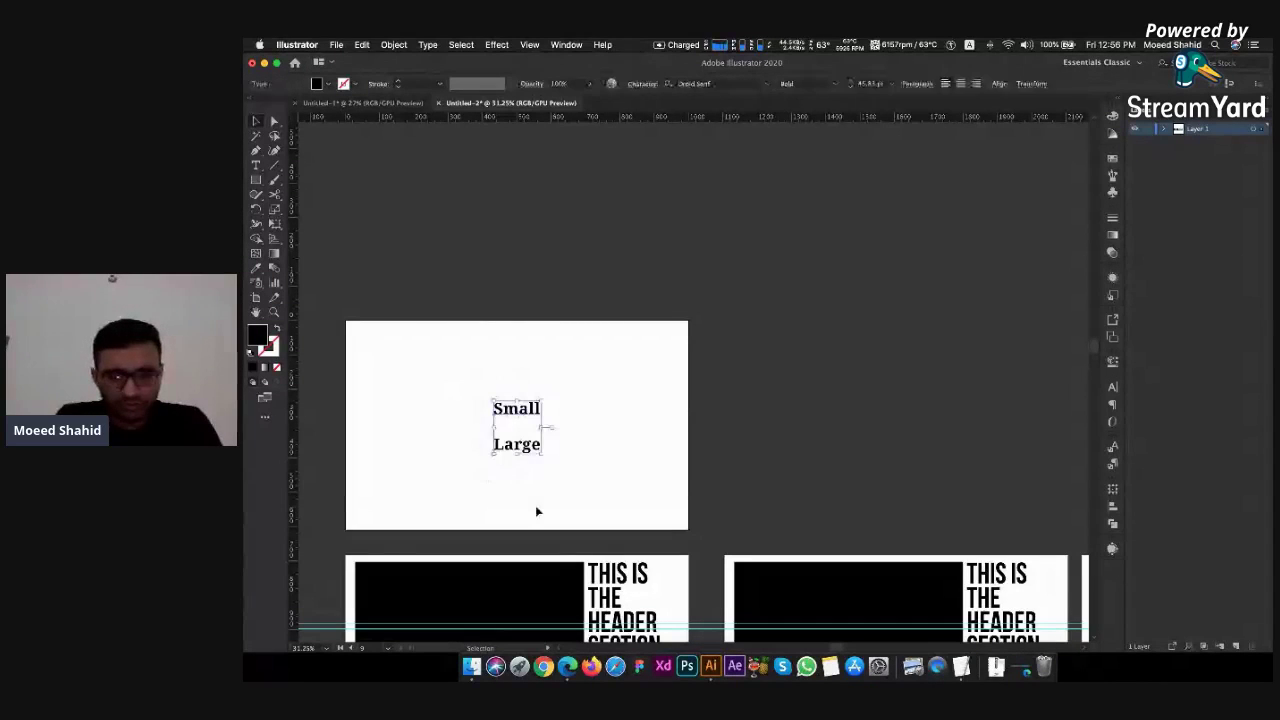
# Enlarge the words "Small" and "Large" together to a font size of about 135.83 pt
pyautogui.press('super+shift+period')
pyautogui.press('super+shift+period')
pyautogui.press('super+shift+period')
pyautogui.press('super+shift+period')
pyautogui.press('super+shift+period')
pyautogui.press('super+shift+period')
pyautogui.press('super+shift+period')
pyautogui.press('super+shift+period')
pyautogui.press('super+shift+period')
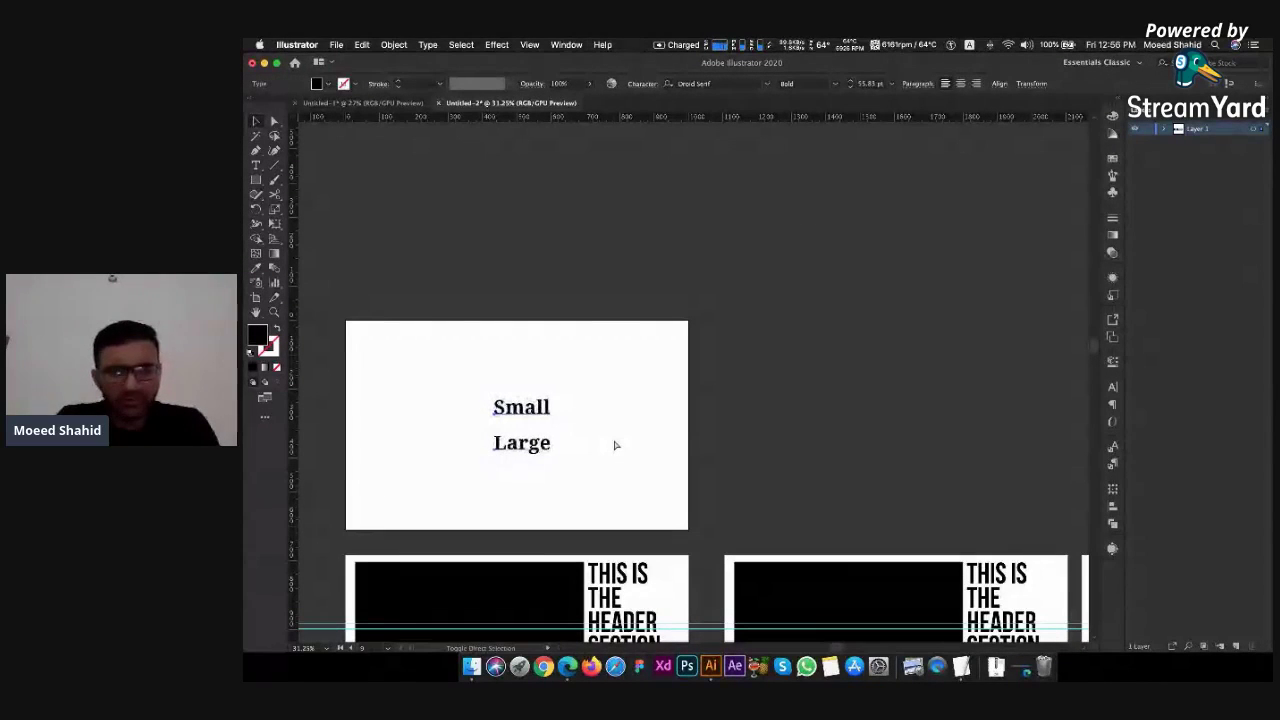
pyautogui.press('super+shift+period')
pyautogui.press('super+shift+period')
pyautogui.press('super+shift+period')
pyautogui.press('super+shift+period')
pyautogui.press('super+shift+period')
pyautogui.press('super+shift+period')
pyautogui.press('super+shift+period')
pyautogui.press('super+shift+period')
pyautogui.press('super+shift+period')
pyautogui.press('super+shift+period')
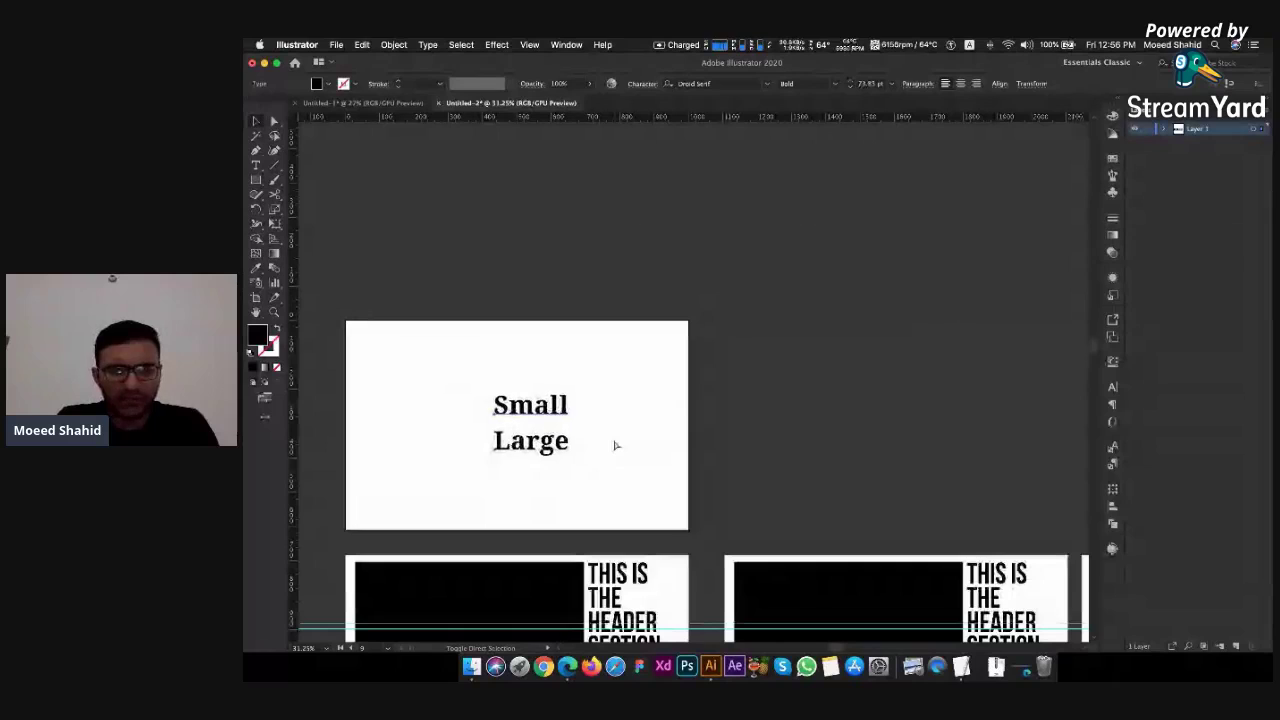
pyautogui.press('super+shift+period')
pyautogui.press('super+shift+period')
pyautogui.press('super+shift+period')
pyautogui.press('super+shift+period')
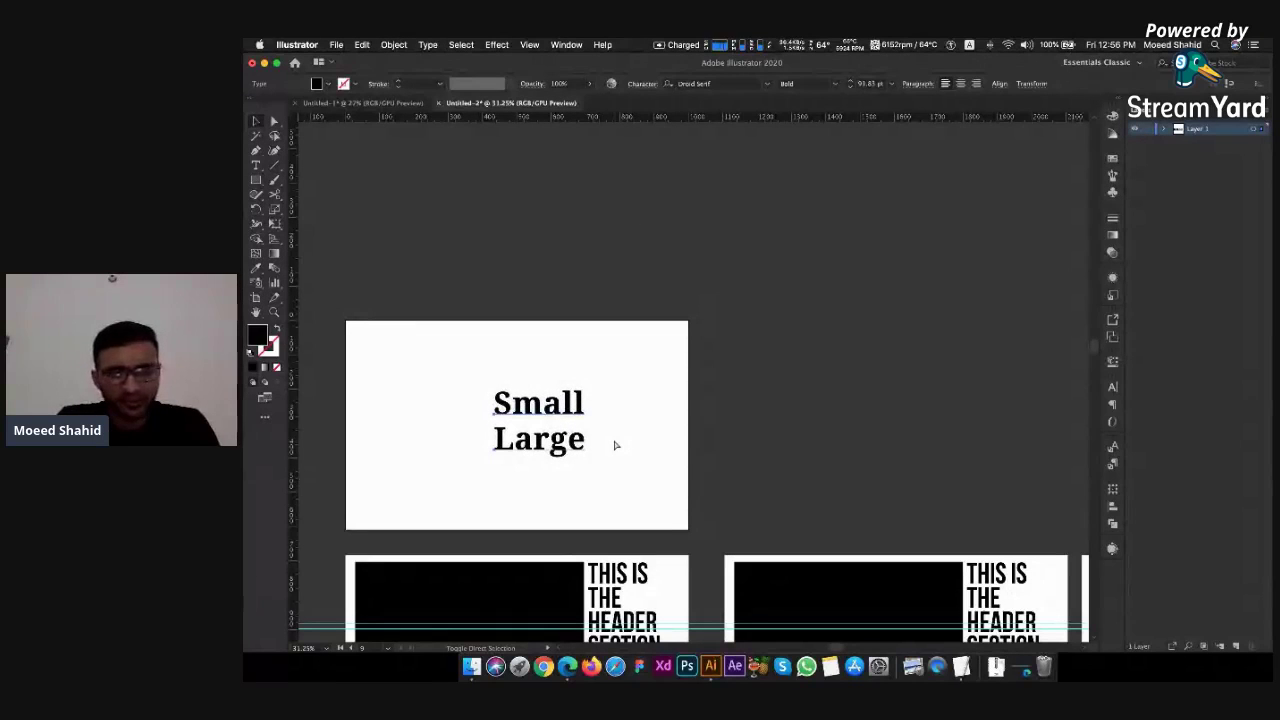
pyautogui.press('super+shift+period')
pyautogui.press('super+shift+period')
pyautogui.press('super+shift+period')
pyautogui.press('super+shift+period')
pyautogui.press('super+shift+period')
pyautogui.press('super+shift+period')
pyautogui.press('super+shift+period')
pyautogui.press('super+shift+period')
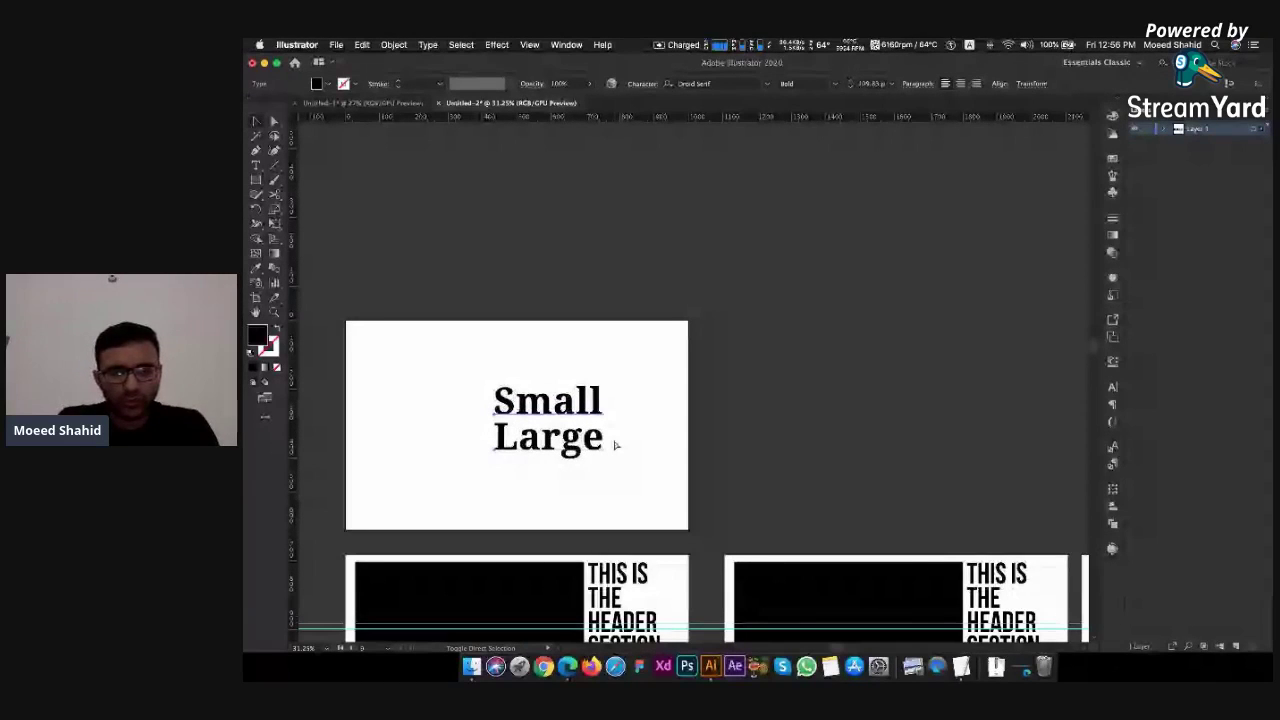
pyautogui.press('super+shift+period')
pyautogui.press('super+shift+period')
pyautogui.press('super+shift+period')
pyautogui.press('super+shift+period')
pyautogui.press('super+shift+period')
pyautogui.press('super+shift+period')
pyautogui.press('super+shift+period')
pyautogui.press('super+shift+period')
pyautogui.press('super+shift+period')
pyautogui.press('super+shift+period')
pyautogui.press('super+shift+period')
pyautogui.press('super+shift+period')
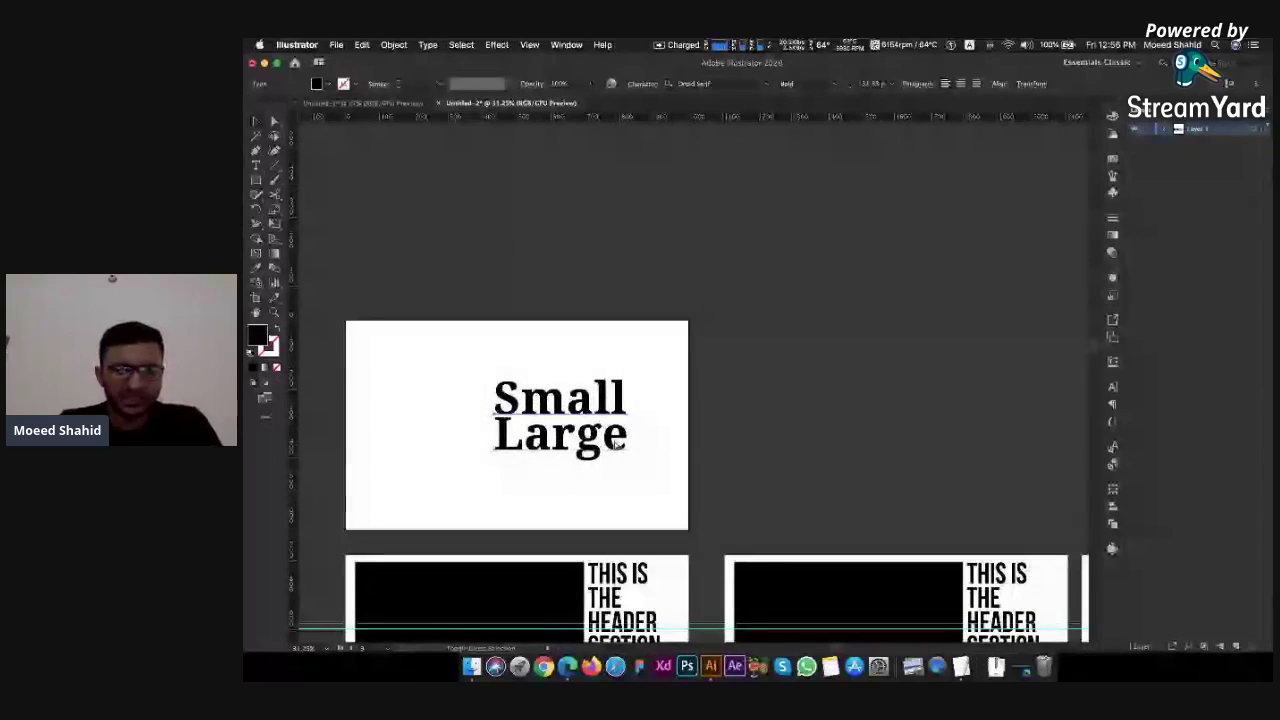
# Lower "Large" slightly to clear "Small" and centre both enlarged words on the artboard
pyautogui.moveTo(615, 445); pyautogui.dragTo(558, 445)
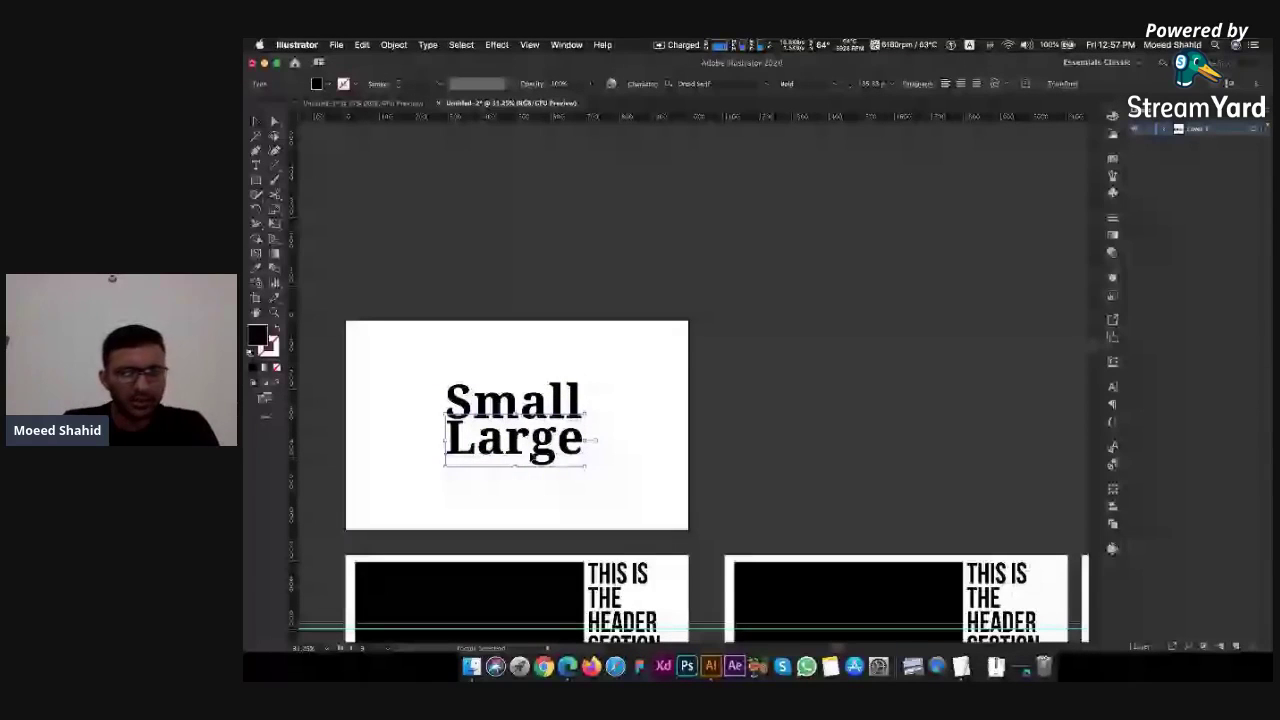
pyautogui.click(635, 425)
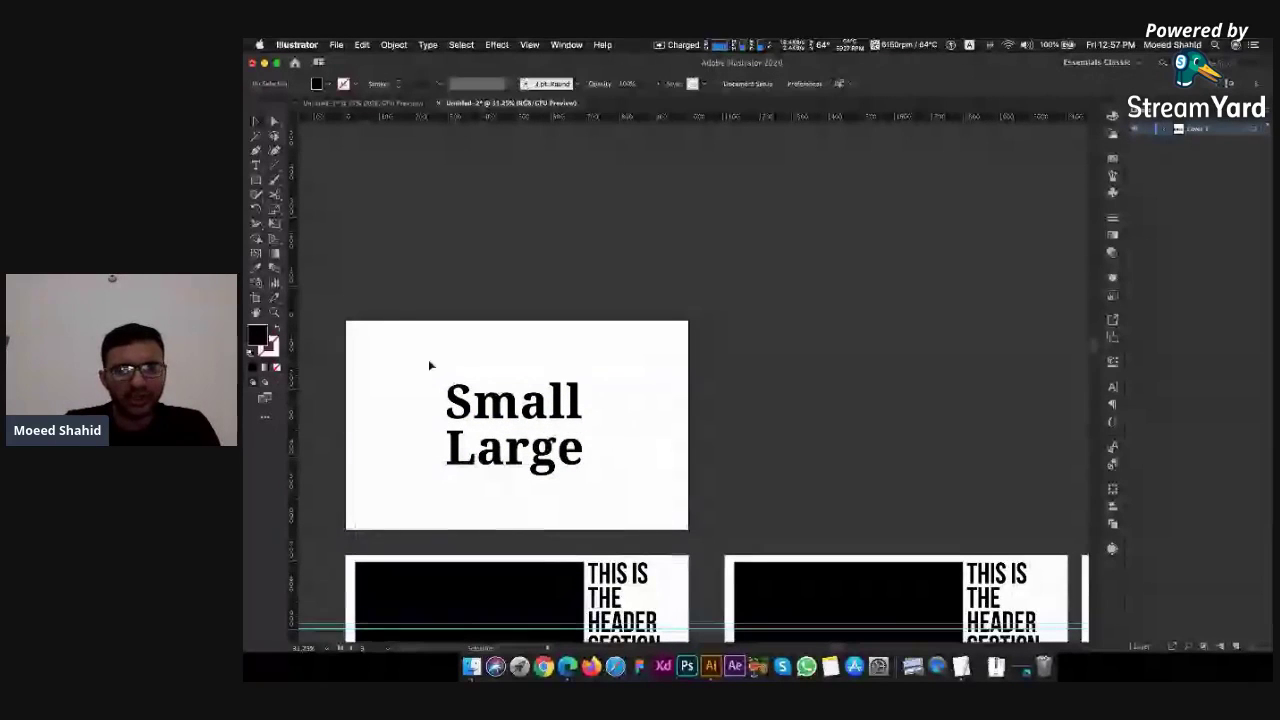
pyautogui.moveTo(417, 349); pyautogui.dragTo(573, 498)
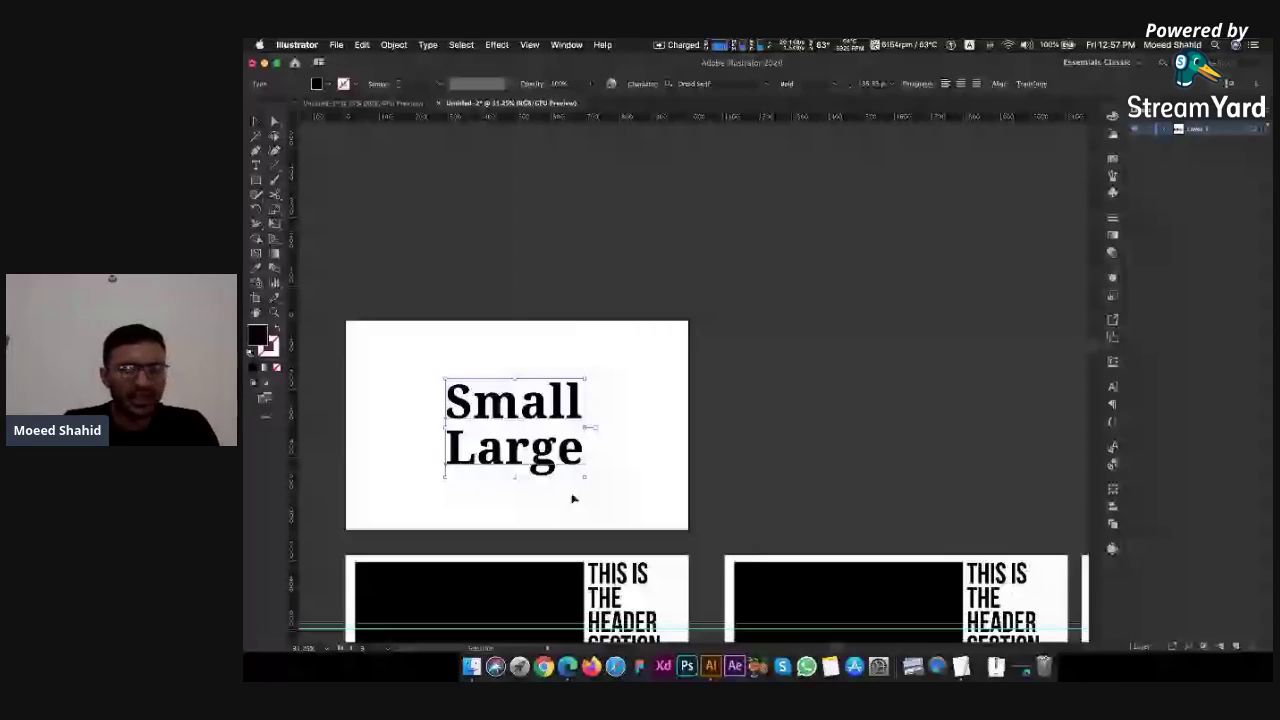
pyautogui.moveTo(582, 458); pyautogui.dragTo(585, 453)
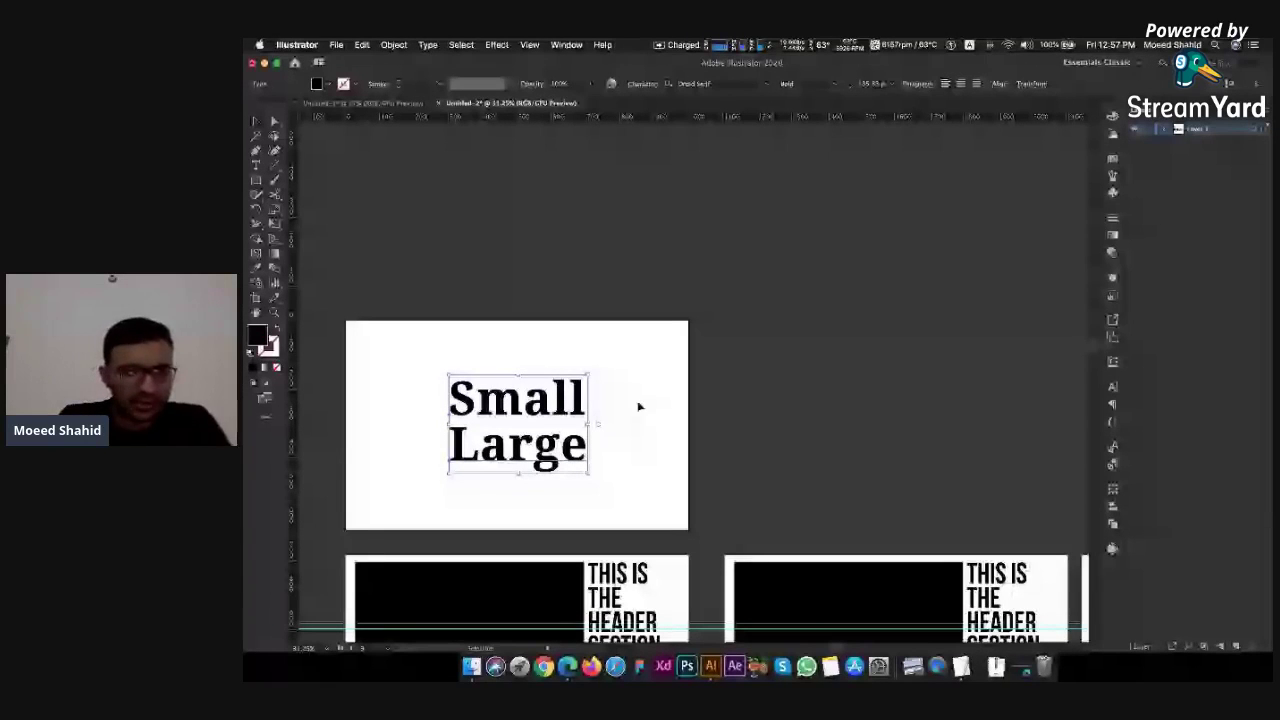
# Fill the word "Small" with red, hex ff0000
pyautogui.click(474, 397)
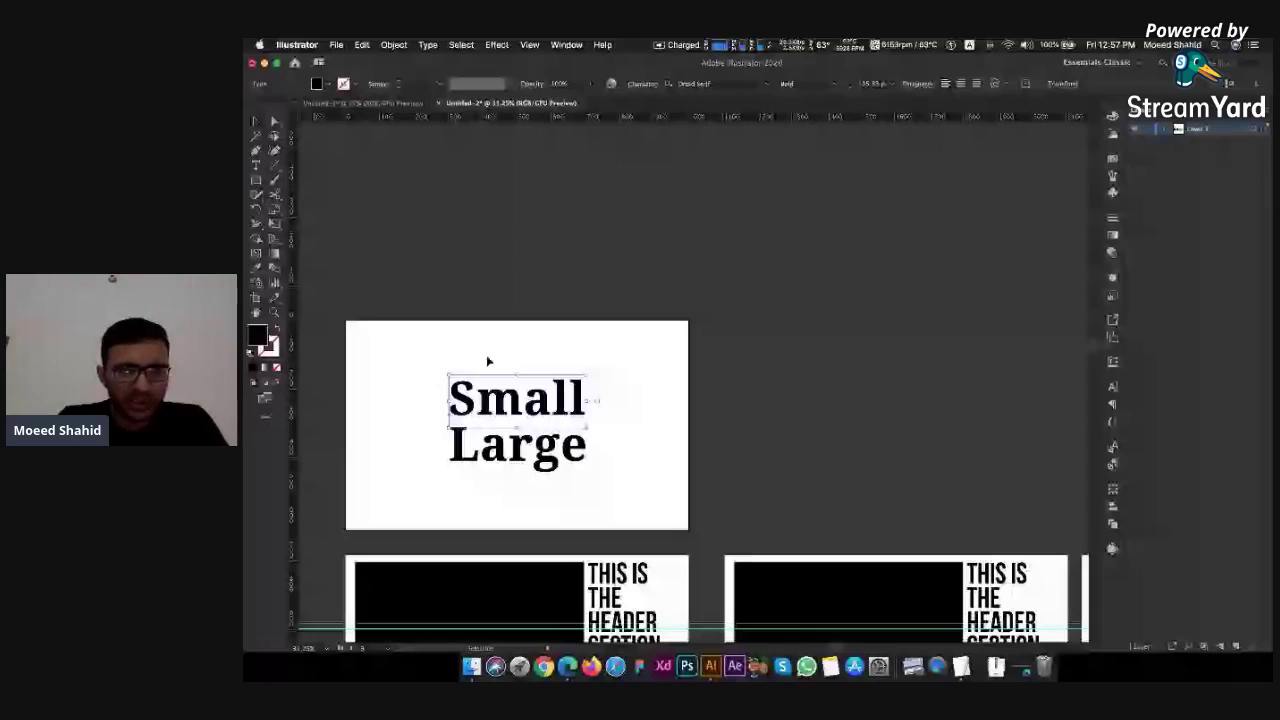
pyautogui.doubleClick(257, 334)
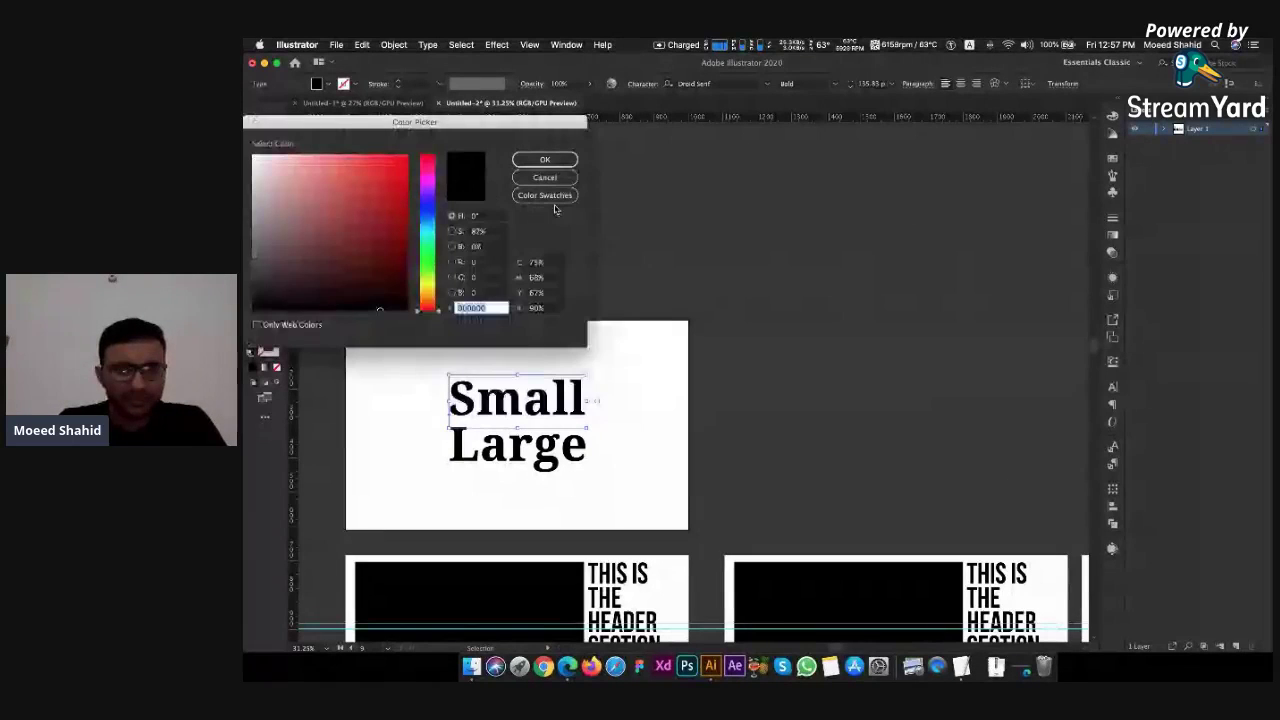
pyautogui.write('ff0000')
pyautogui.press('Return')
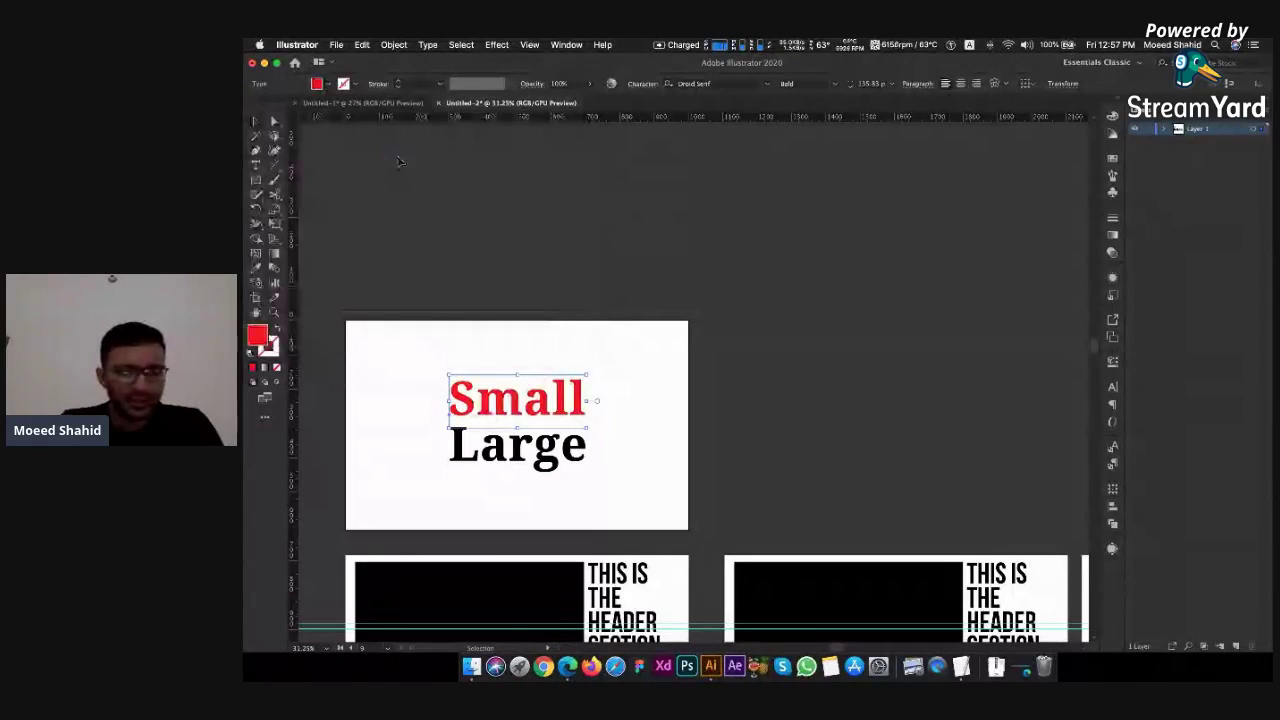
# Set the word "Large" in Bebas Neue Bold and scale it up to match the width of "Small"
pyautogui.click(537, 461)
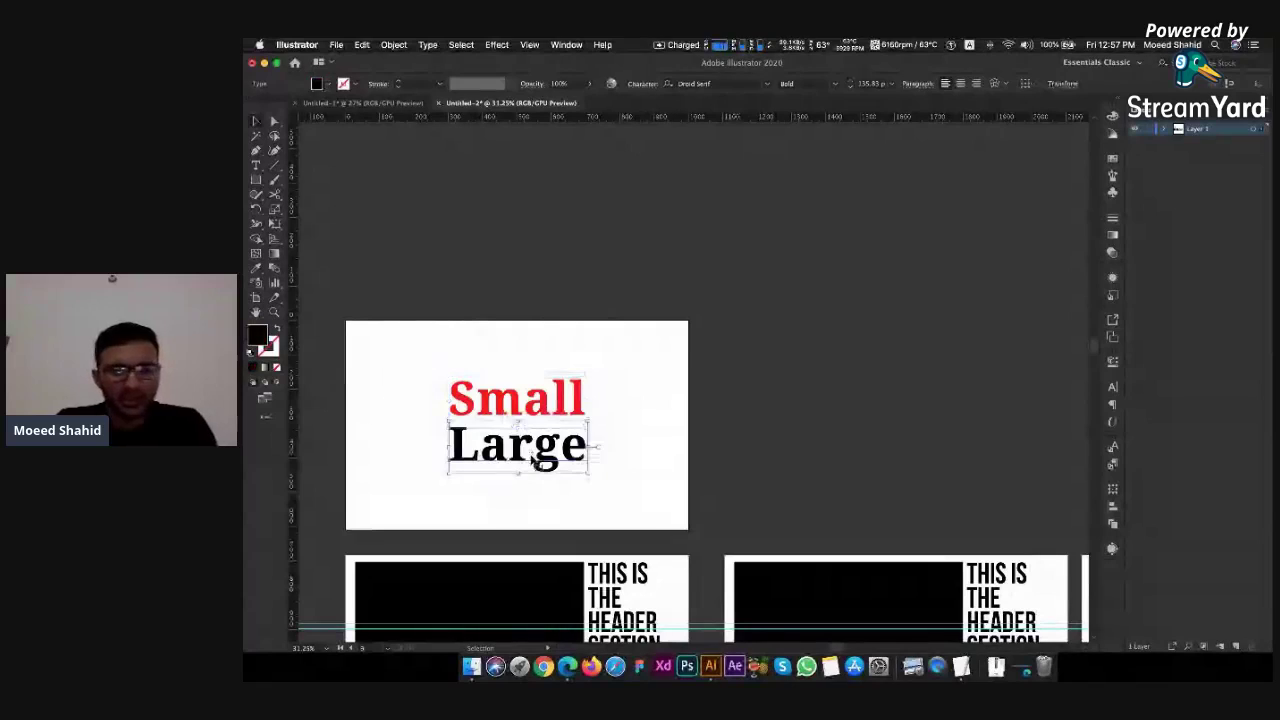
pyautogui.doubleClick(537, 461)
pyautogui.doubleClick(537, 461)
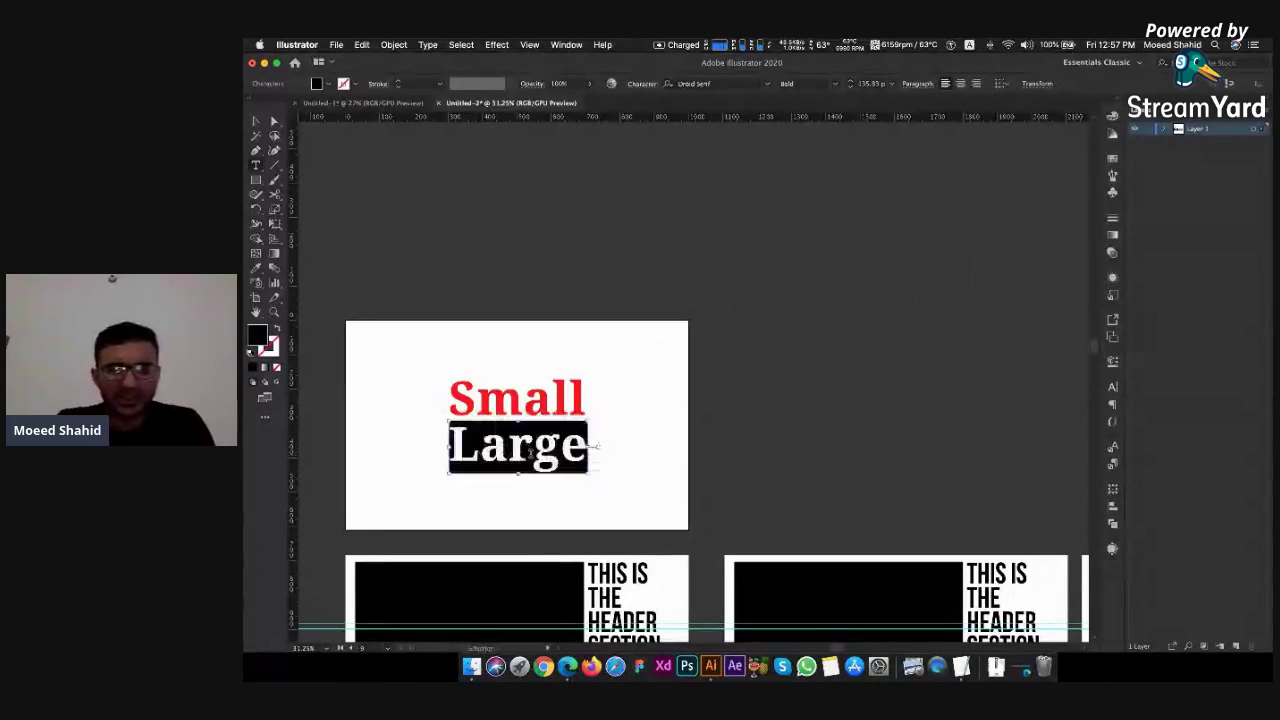
pyautogui.click(738, 82)
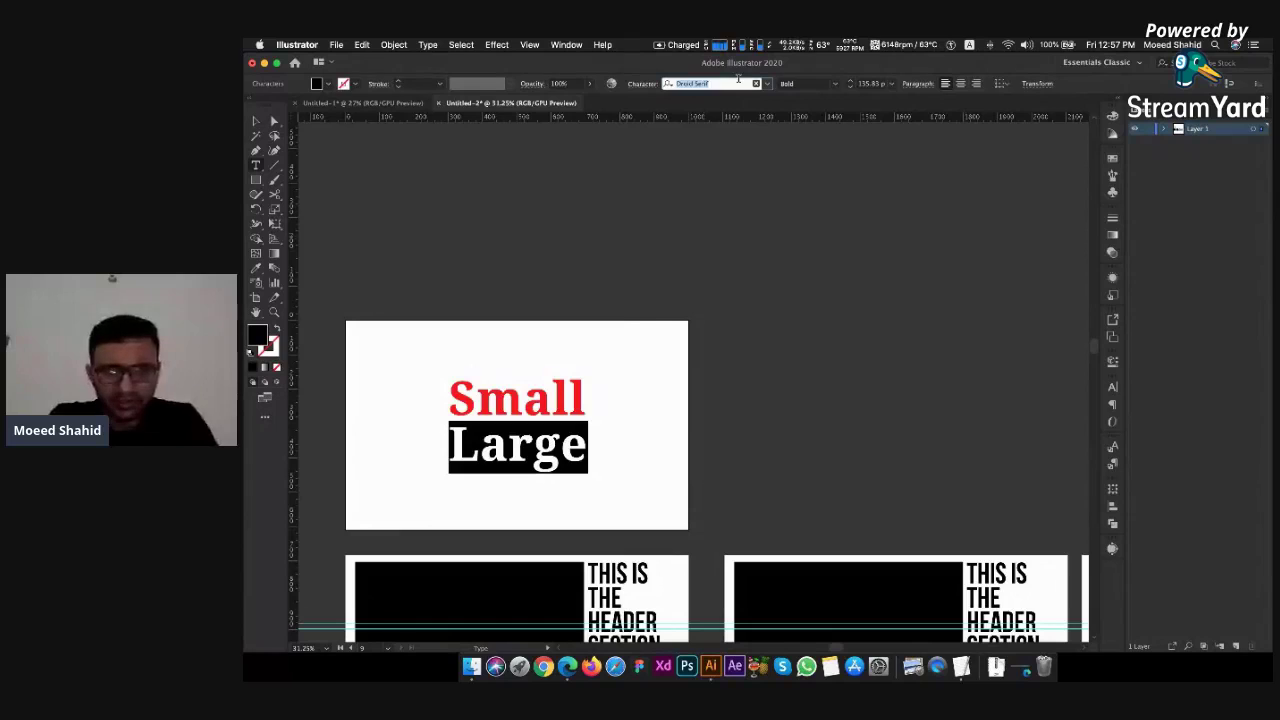
pyautogui.write('BEBAS')
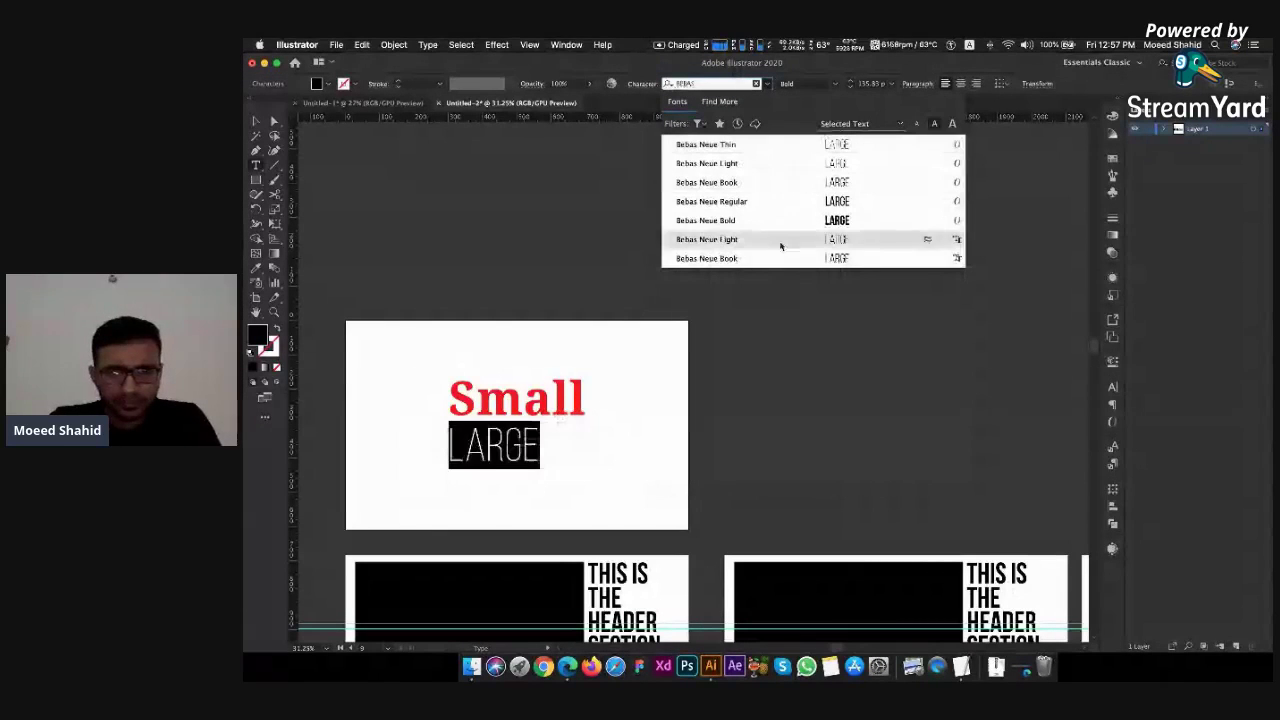
pyautogui.click(754, 231)
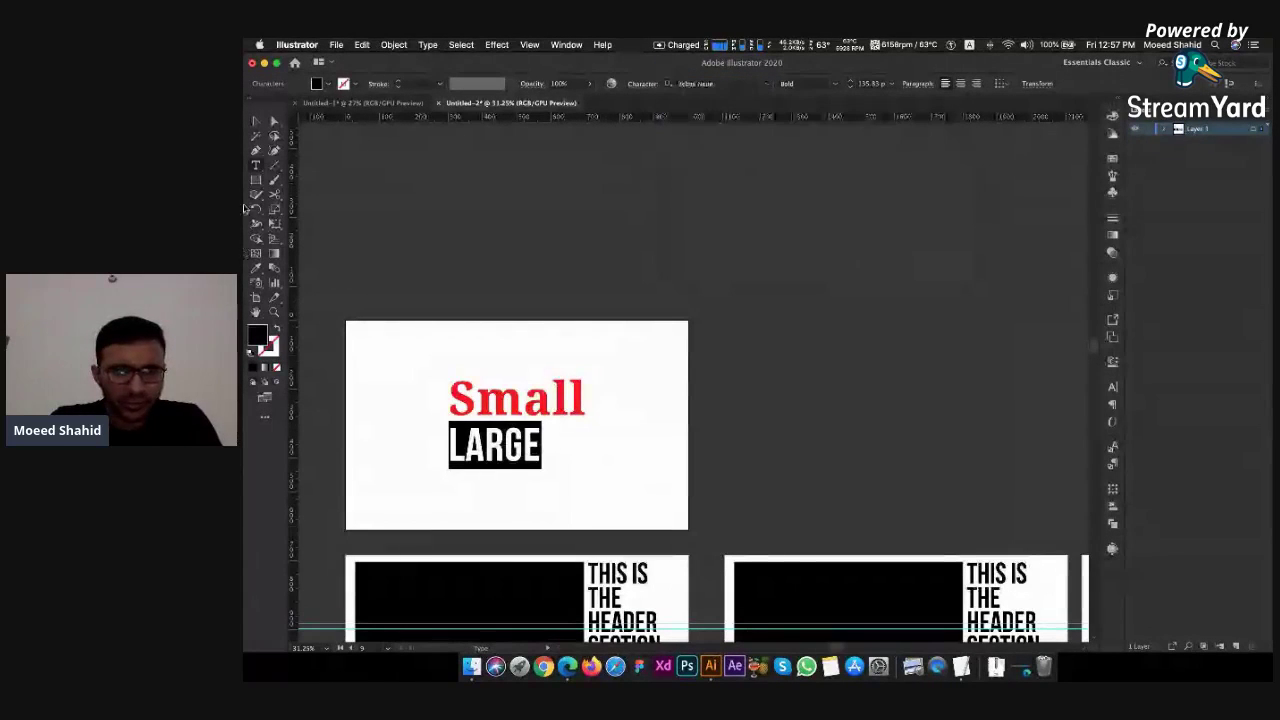
pyautogui.press('Escape')
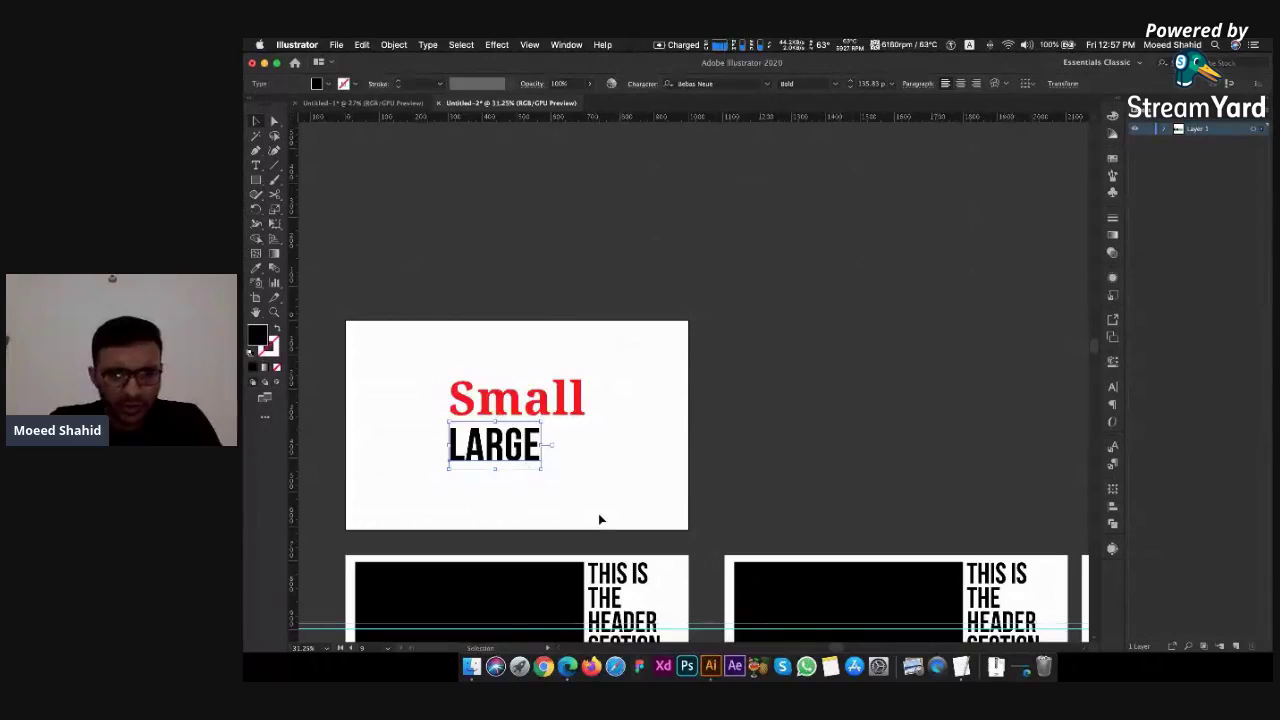
pyautogui.moveTo(542, 468); pyautogui.dragTo(593, 492)
pyautogui.click(617, 467)
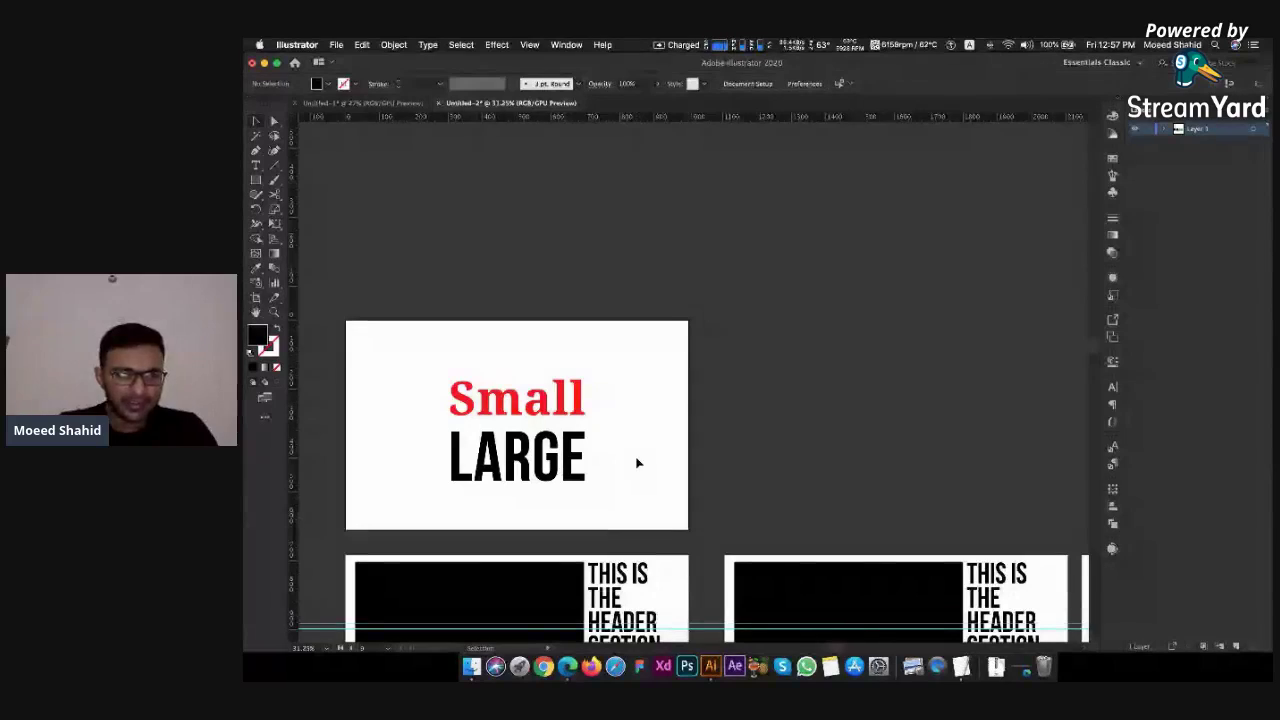
# Duplicate the "Small" and "Large" artboard with its contents directly to its right
pyautogui.hotkey('shift', 'o')
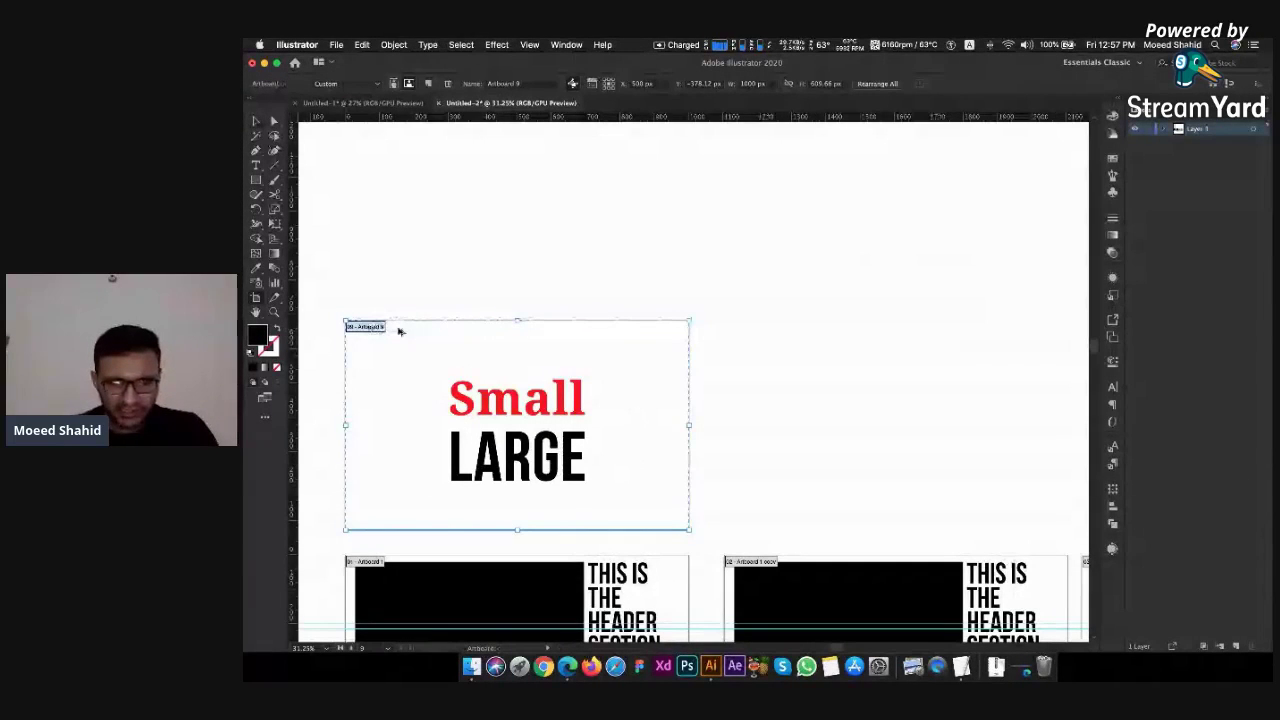
pyautogui.moveTo(398, 331); pyautogui.dragTo(757, 355)
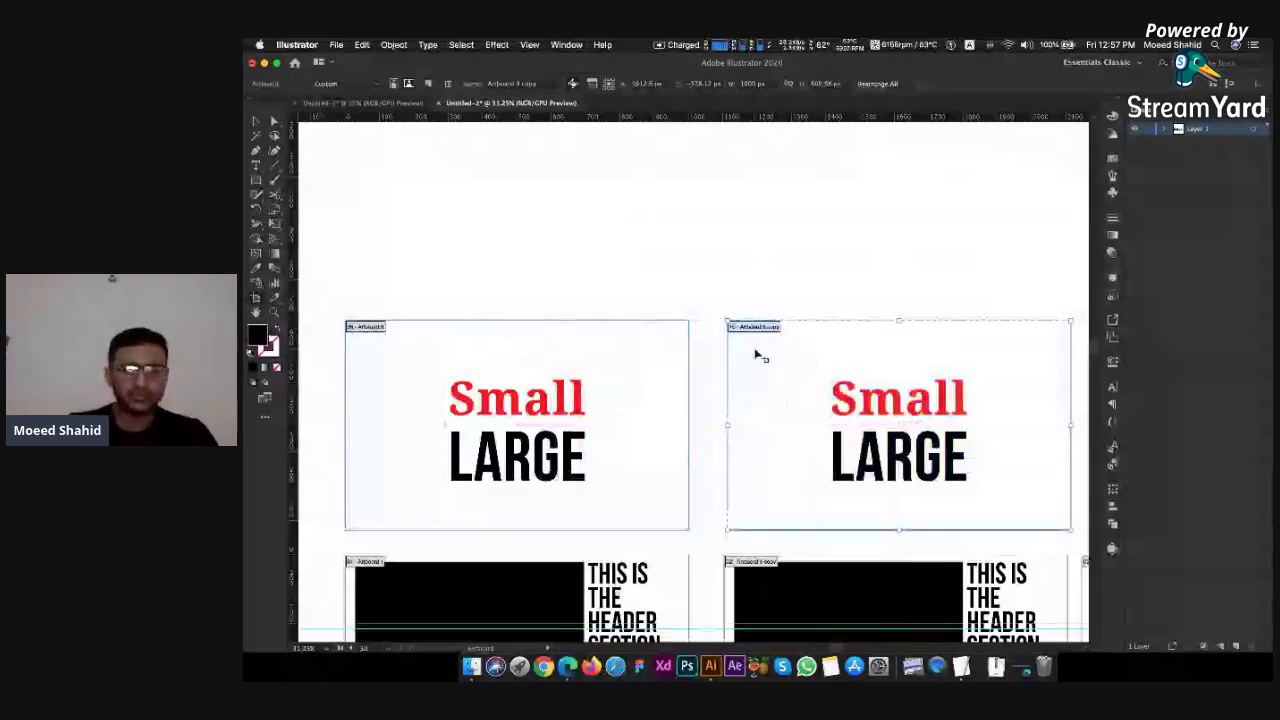
pyautogui.press('Escape')
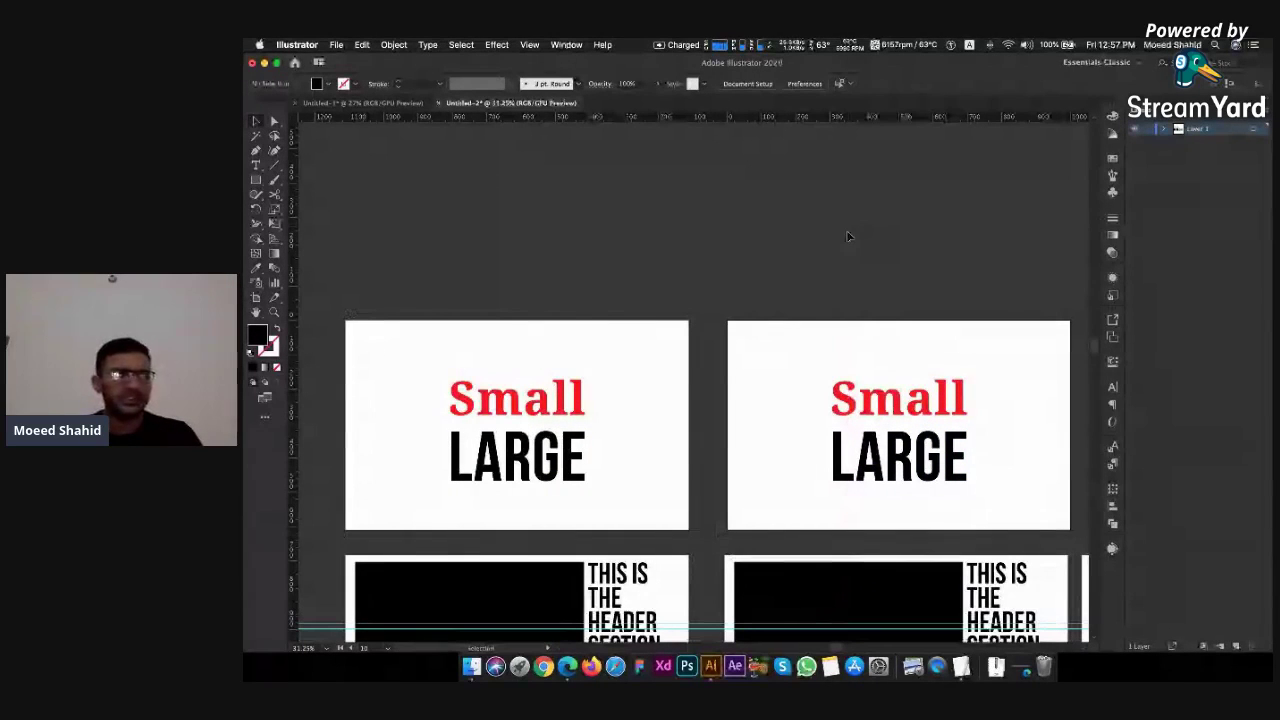
# Change the font of "Large" on the duplicated artboard to Futura PT Medium
pyautogui.scroll(-2, 847, 236)
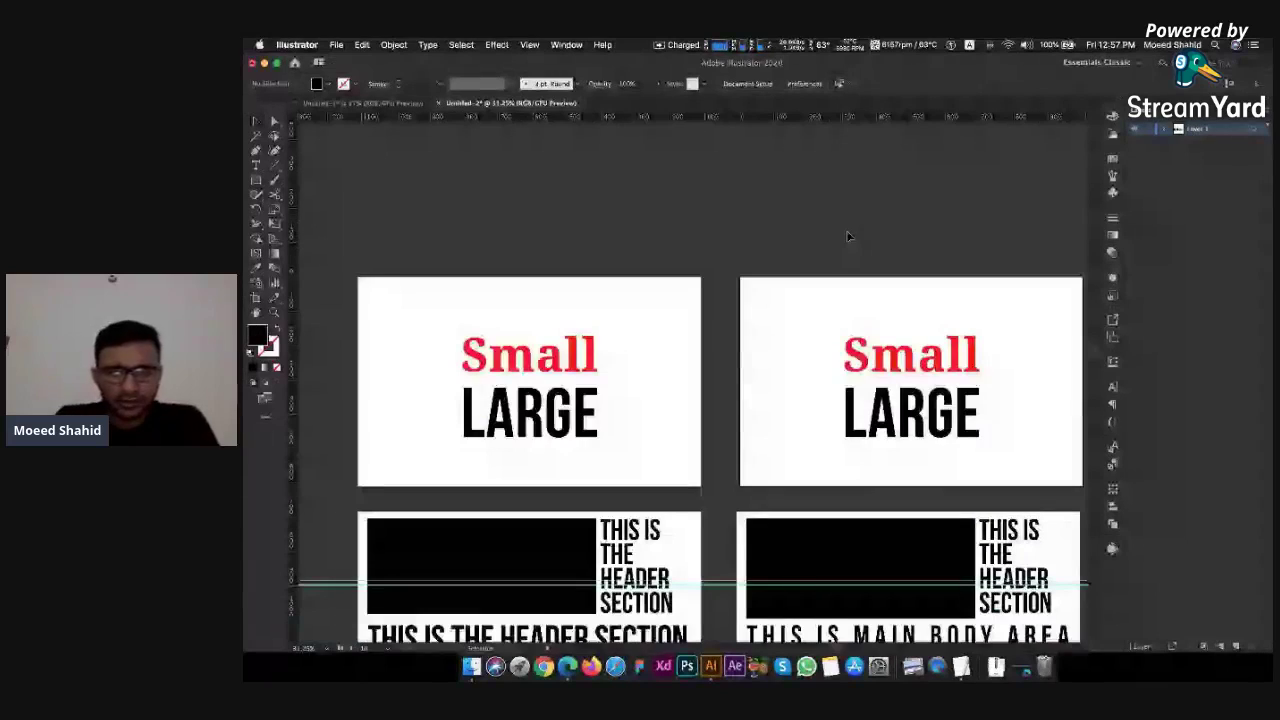
pyautogui.scroll(-3, 847, 236)
pyautogui.hscroll(1, 847, 236)
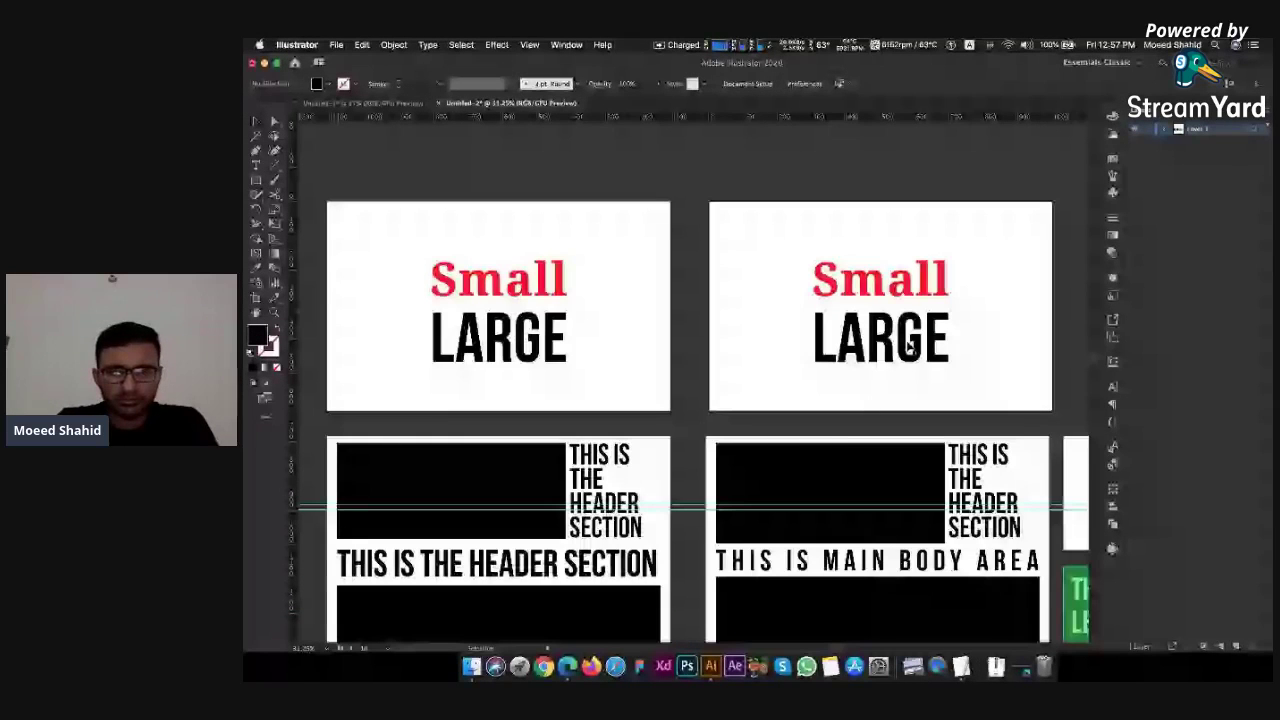
pyautogui.click(910, 343)
pyautogui.click(770, 86)
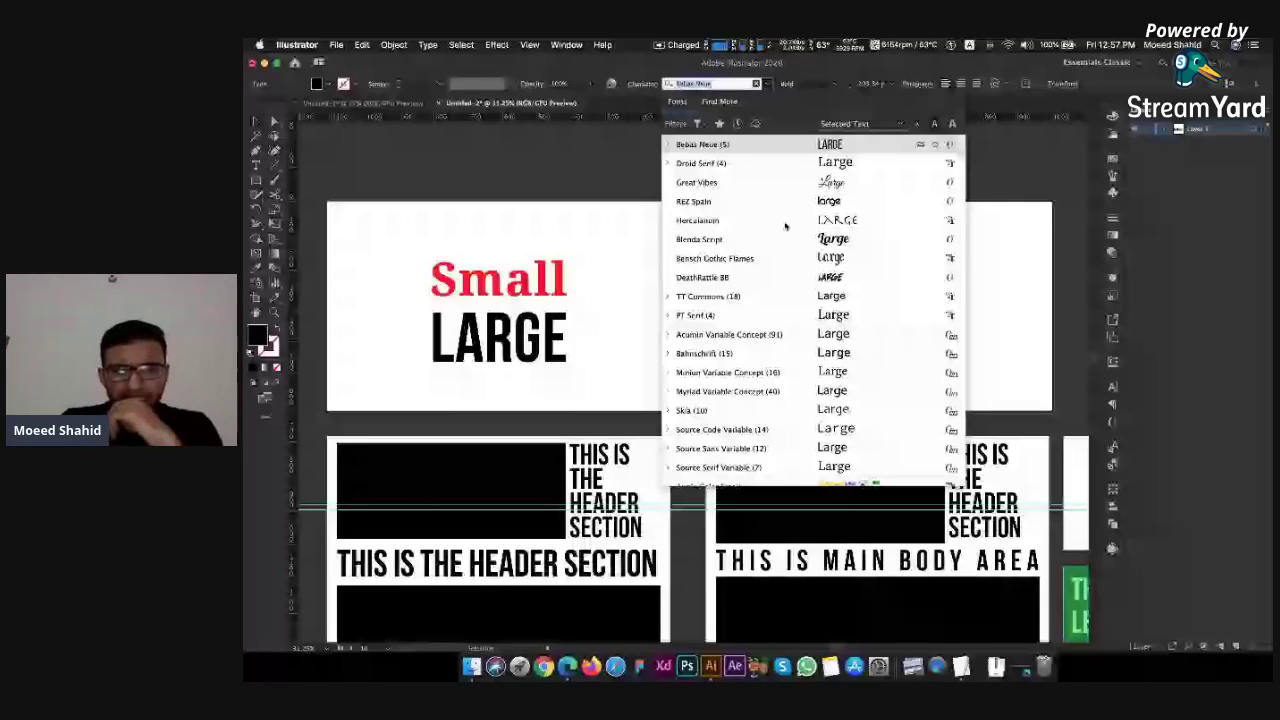
pyautogui.scroll(-10, 784, 232)
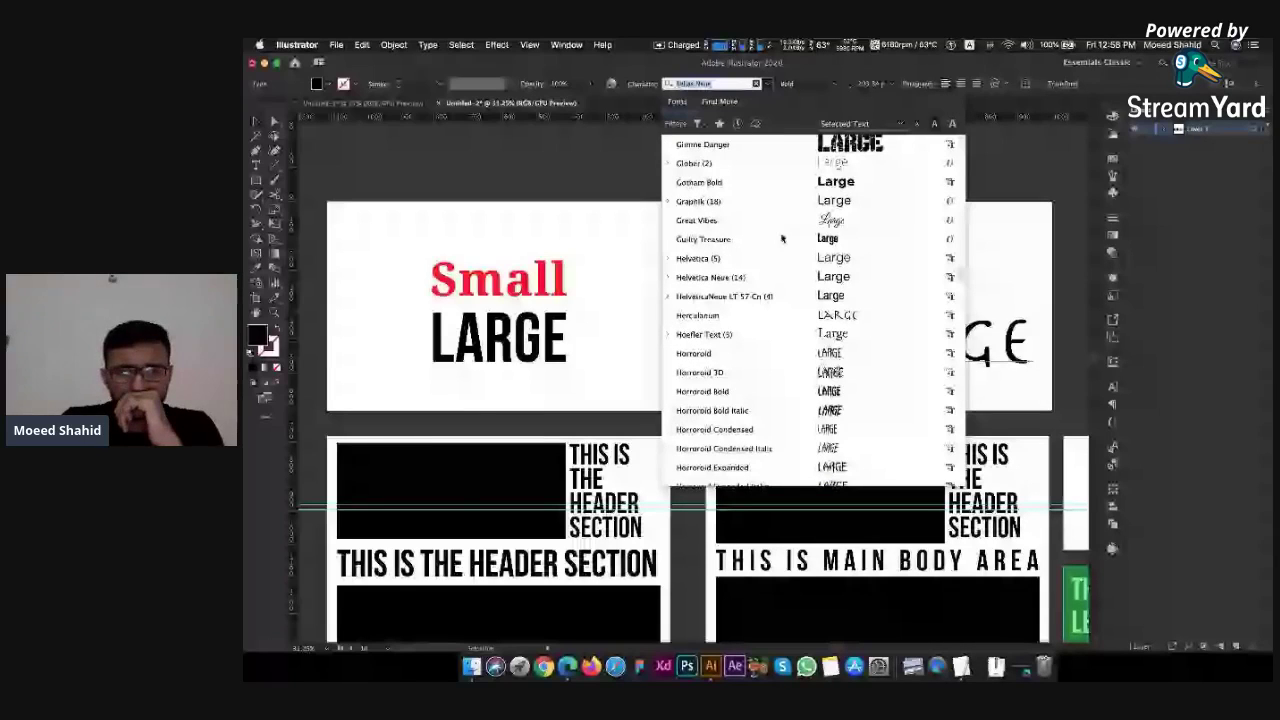
pyautogui.scroll(5, 782, 238)
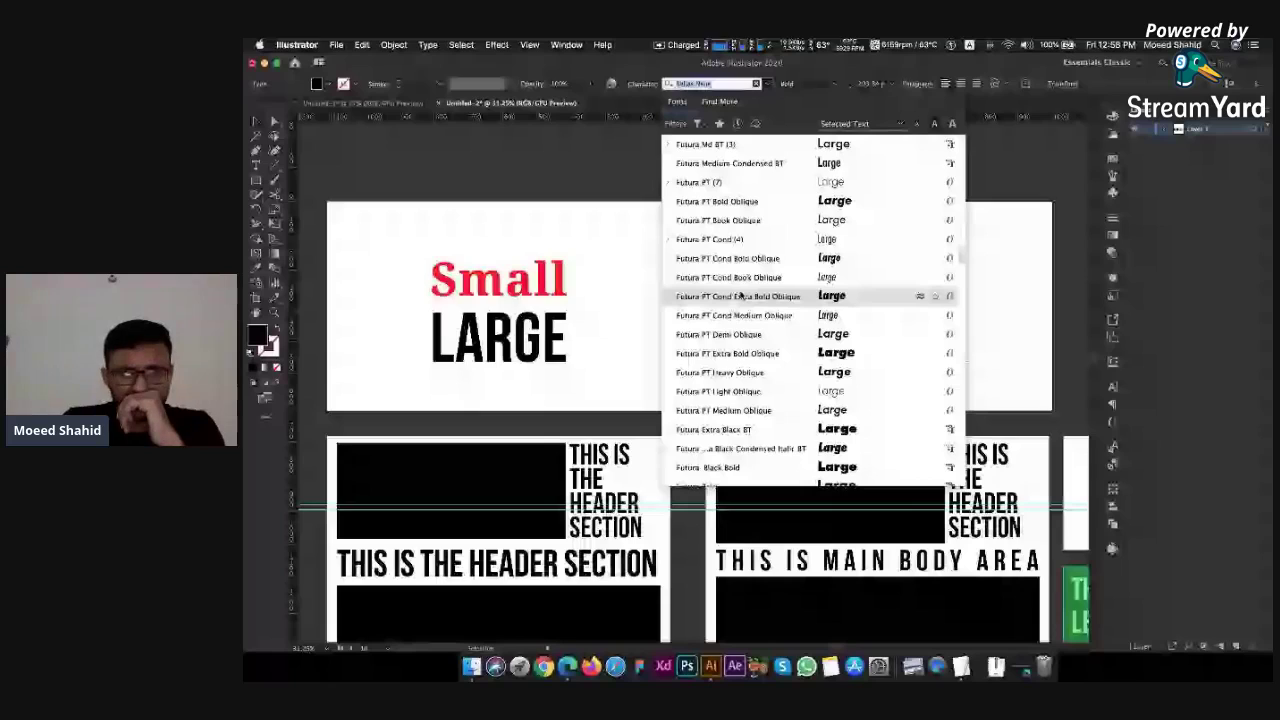
pyautogui.scroll(-5, 740, 296)
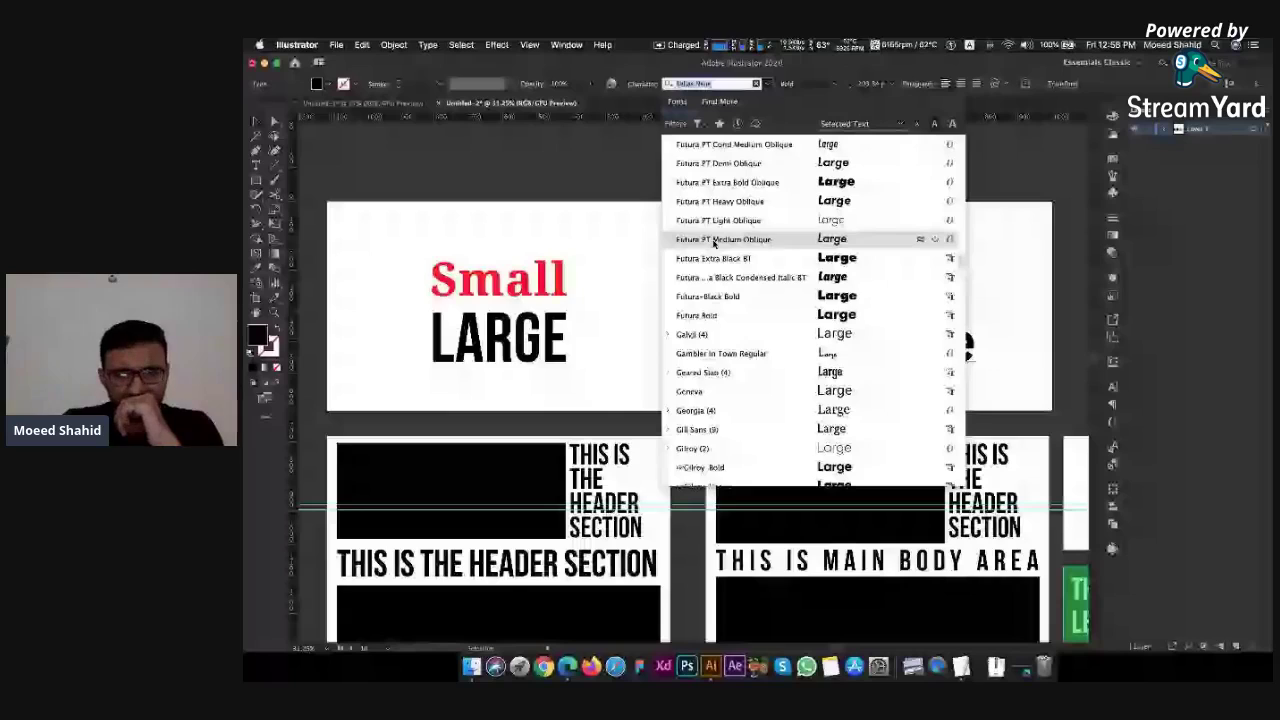
pyautogui.scroll(10, 716, 338)
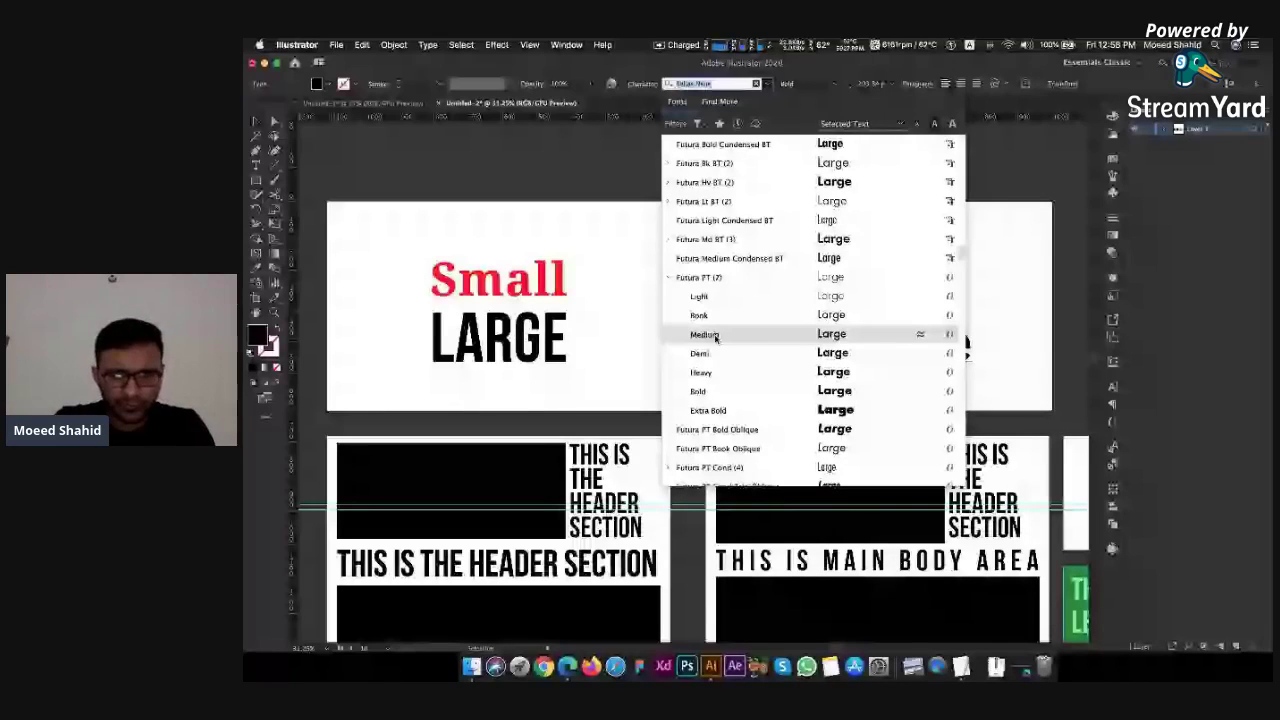
pyautogui.click(716, 336)
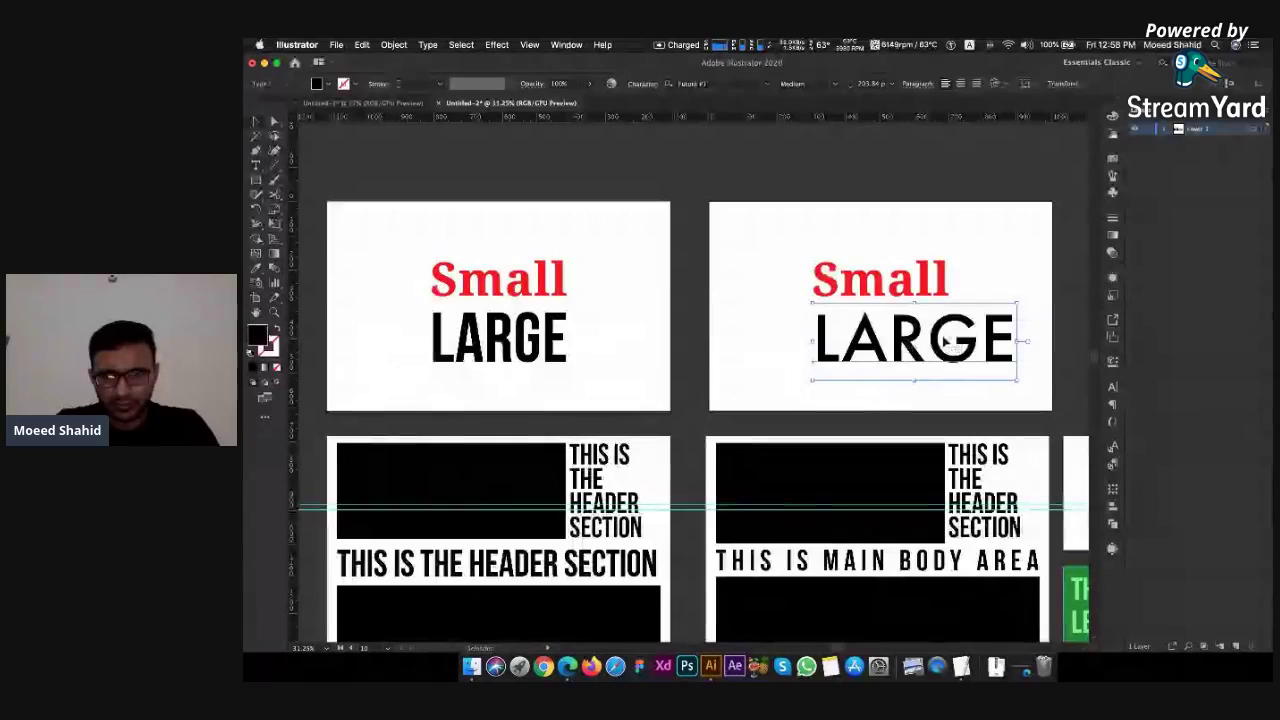
# Delete "Small" from the duplicated artboard, then shift "LARGE" left and enlarge it until it nearly spans the artboard's width
pyautogui.moveTo(945, 342); pyautogui.dragTo(910, 338)
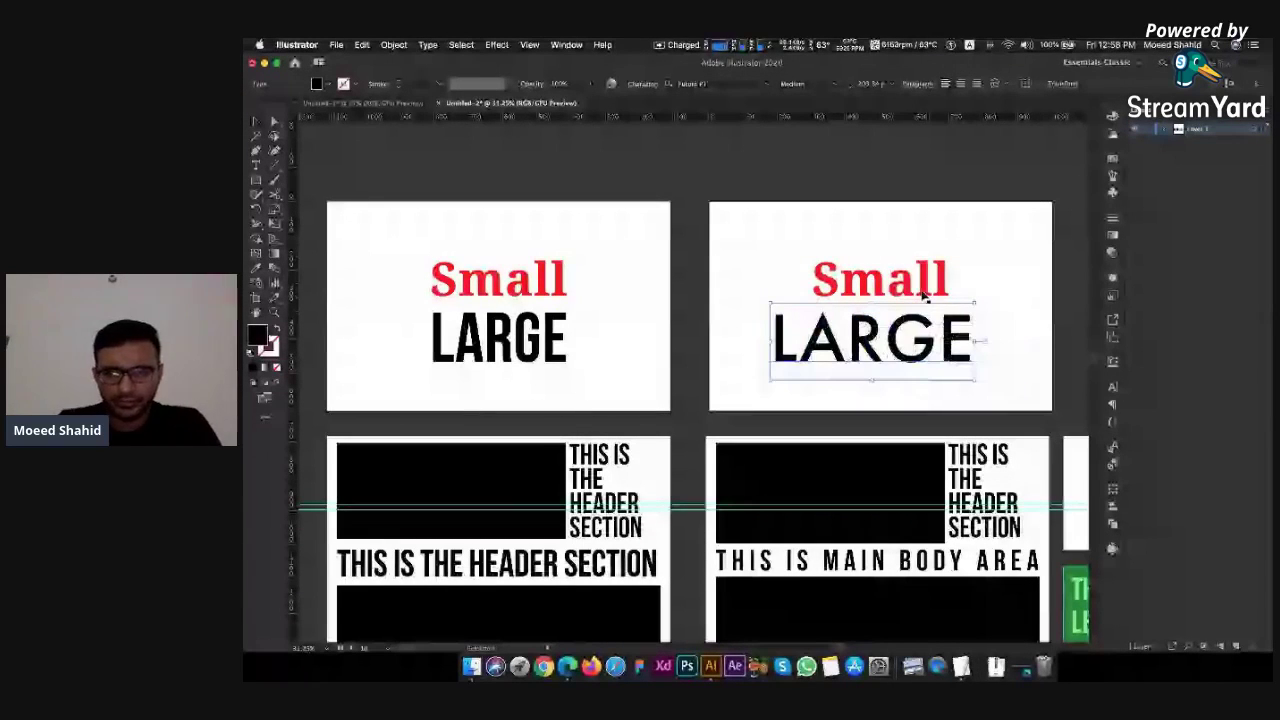
pyautogui.click(927, 295)
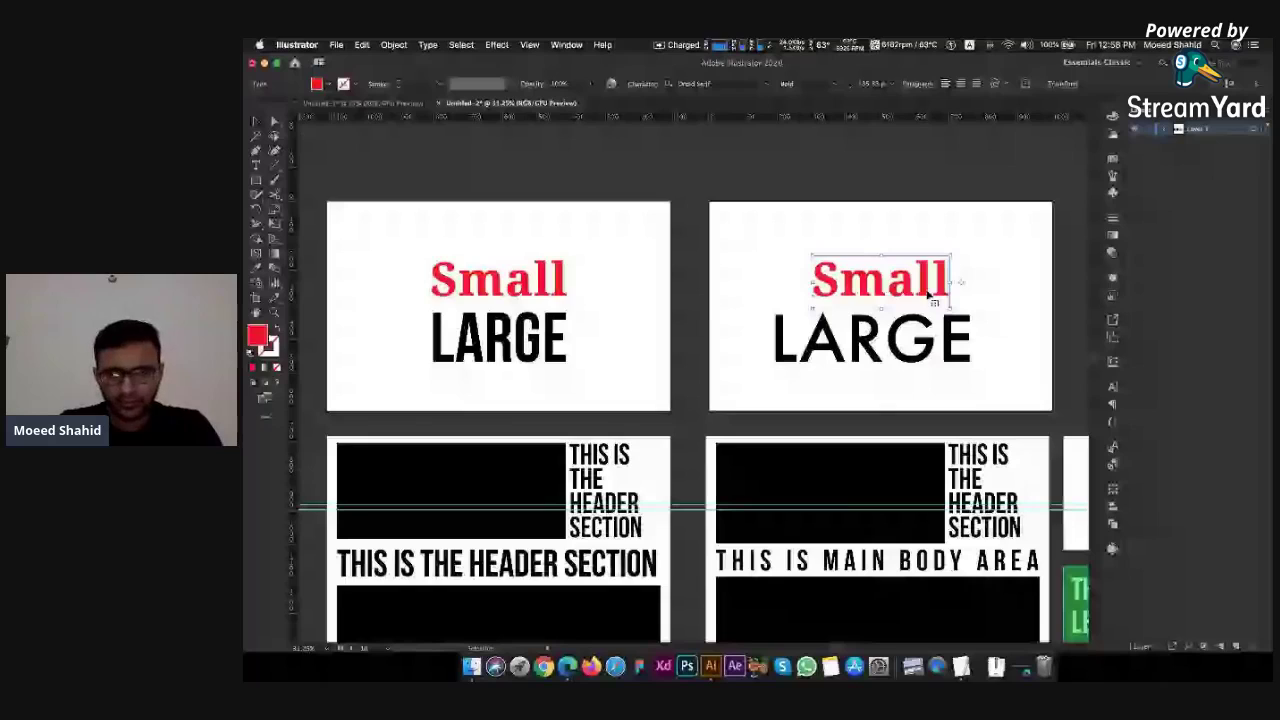
pyautogui.press('Delete')
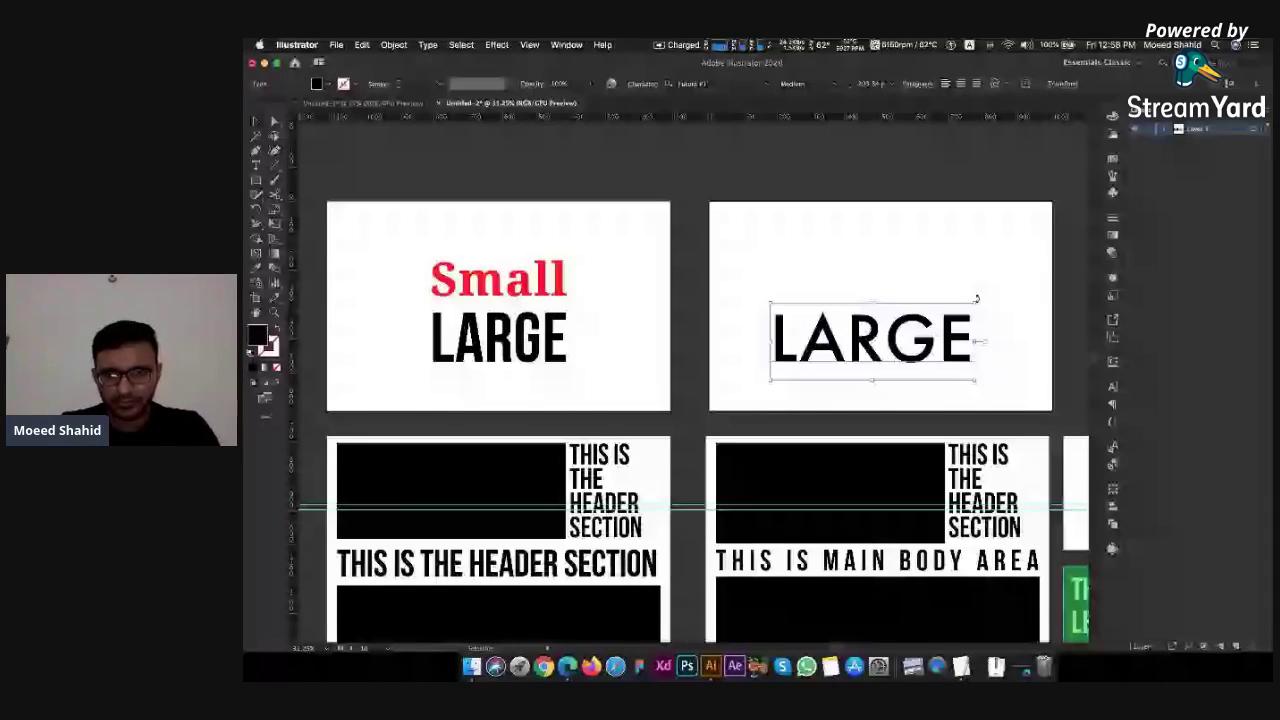
pyautogui.moveTo(976, 298); pyautogui.dragTo(1040, 265)
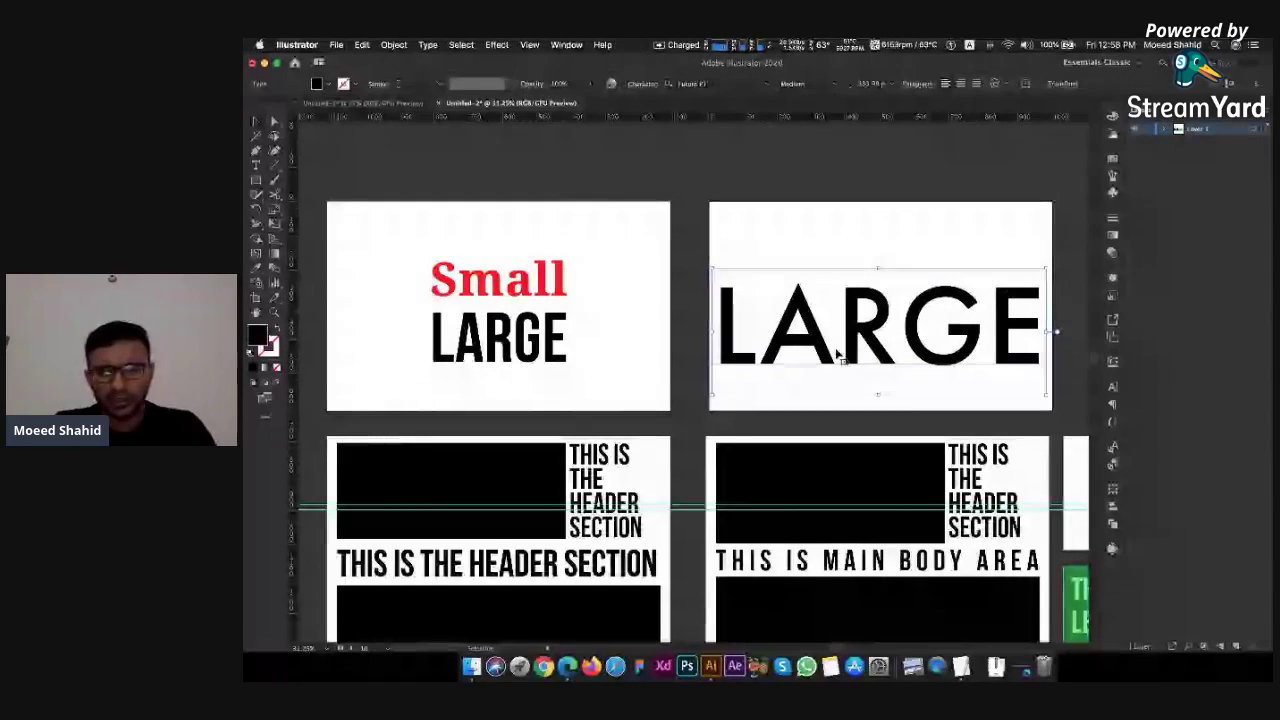
pyautogui.press('super+shift+a')
pyautogui.press('h')
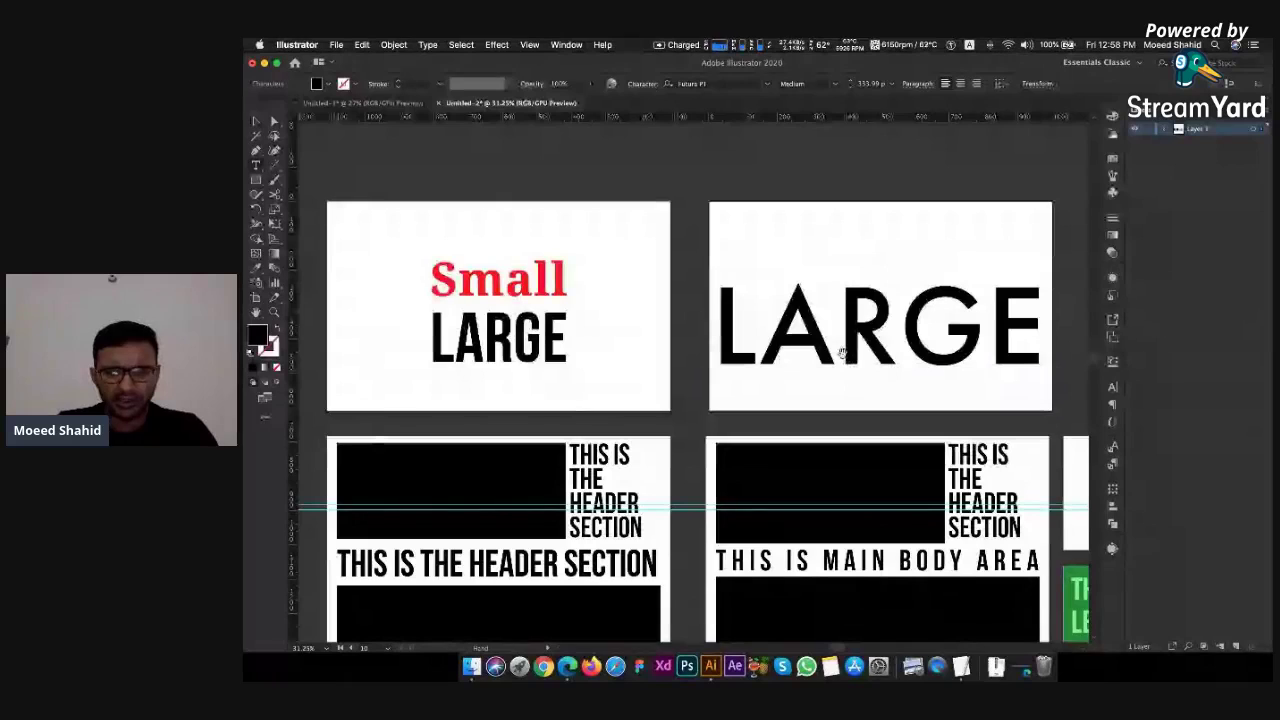
# Tighten the kerning between the letters of "LARGE" on the duplicated artboard
pyautogui.hotkey('alt', 'Left')
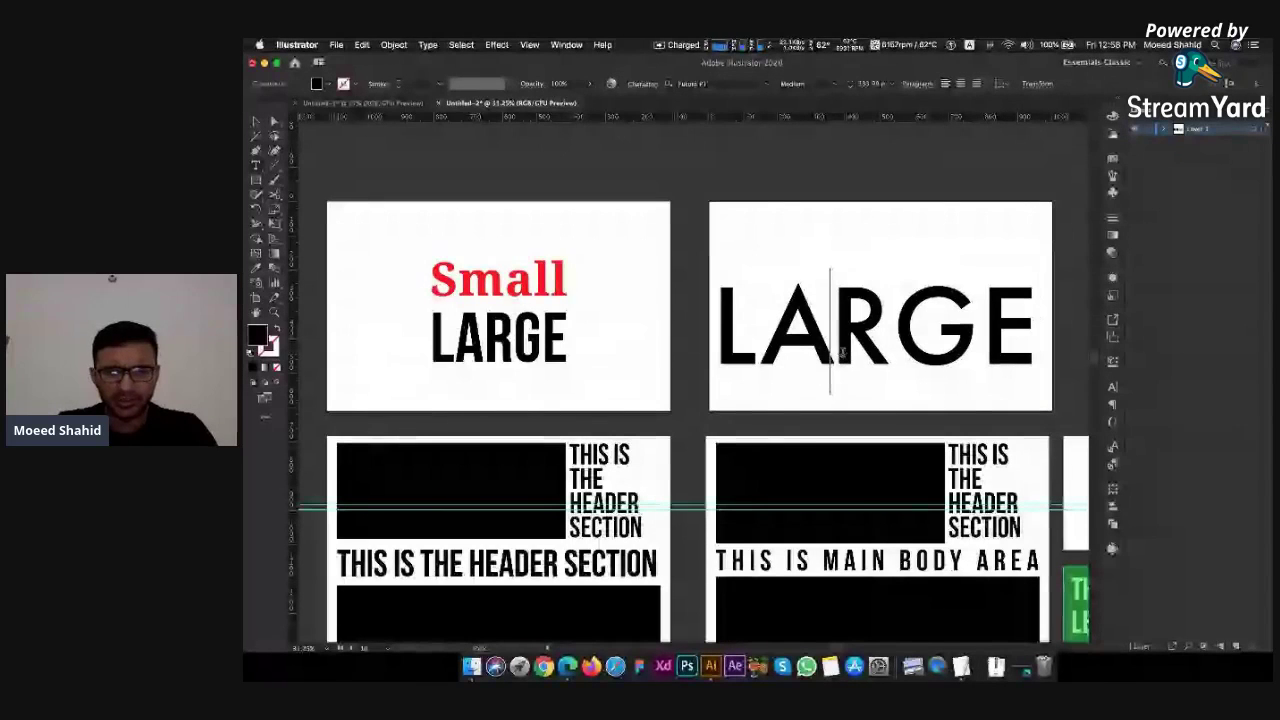
pyautogui.press('Right')
pyautogui.press('Right')
pyautogui.press('Left')
pyautogui.press('Left')
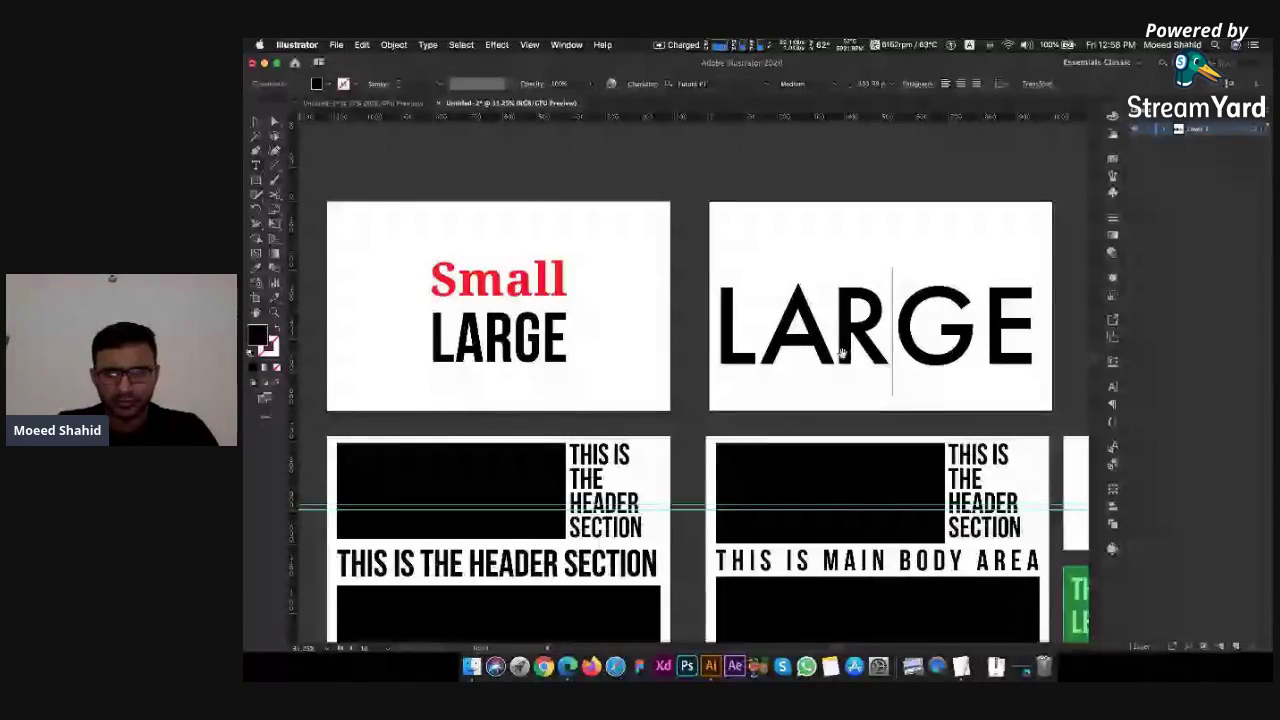
pyautogui.hotkey('alt', 'Left')
pyautogui.press('Right')
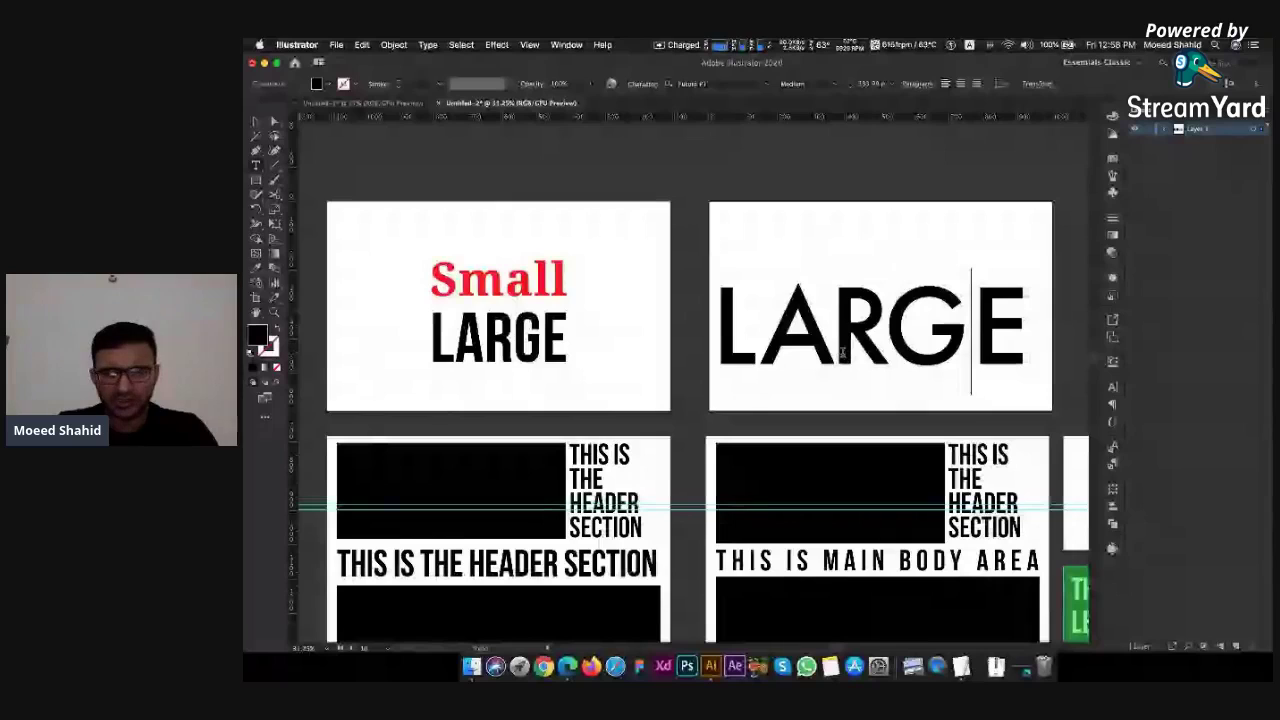
pyautogui.hotkey('alt', 'Left')
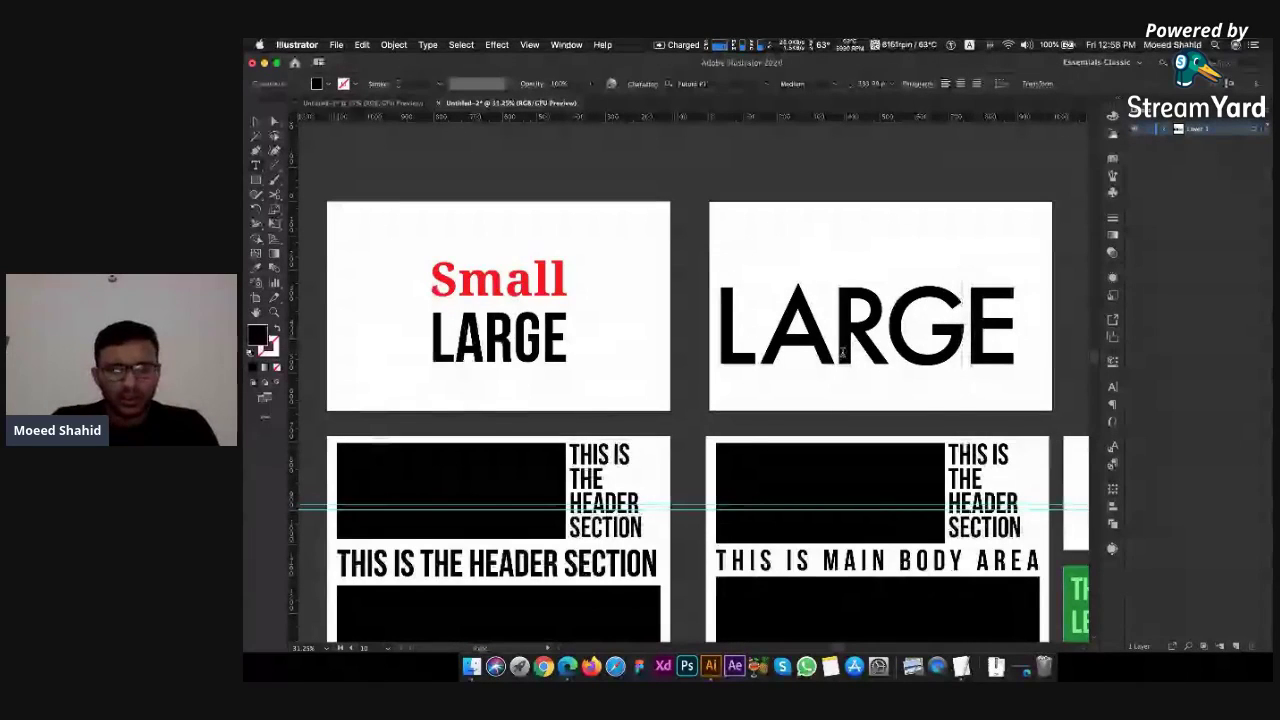
# Change the fill of the whole word "LARGE" on the duplicated artboard to red ED1C24
pyautogui.press('super+a')
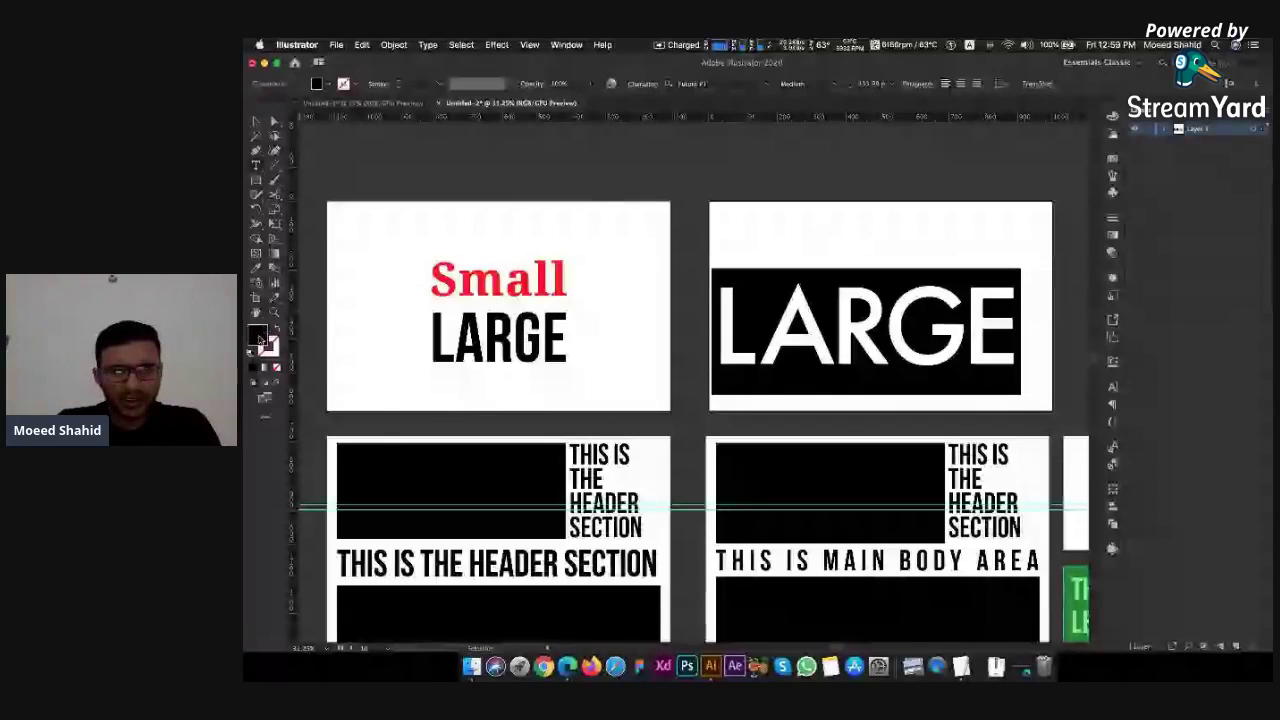
pyautogui.doubleClick(262, 336)
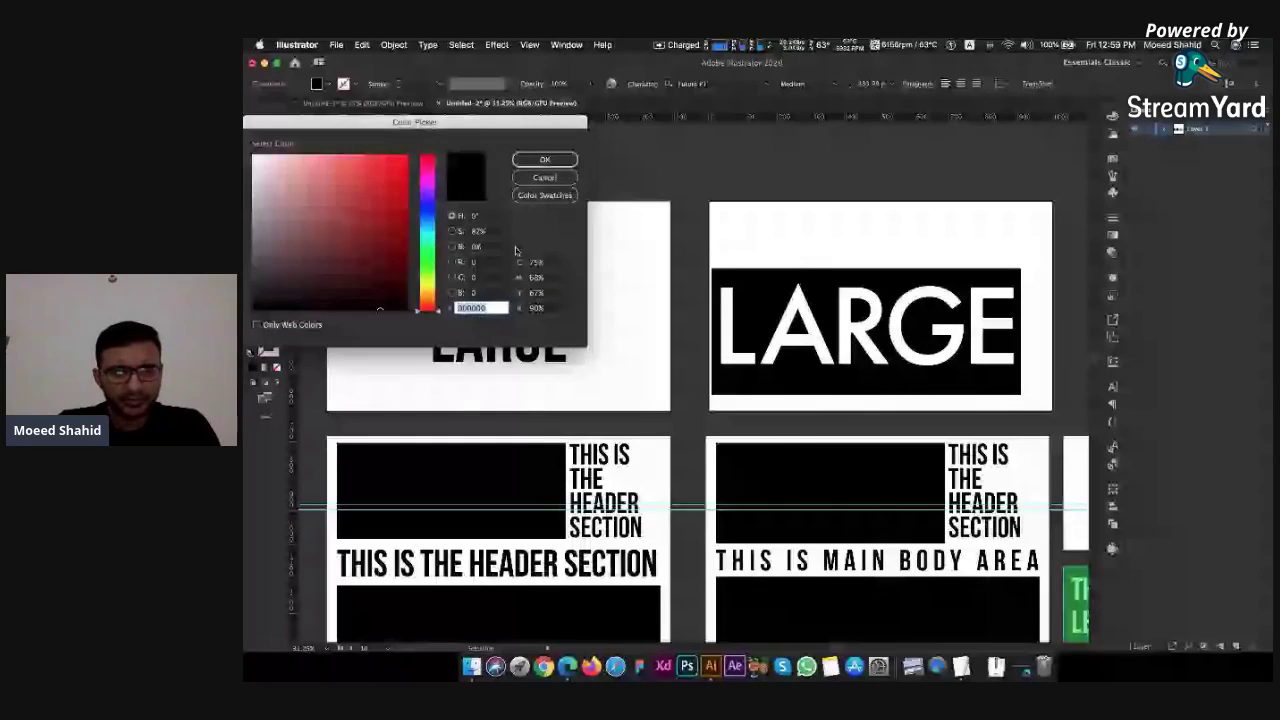
pyautogui.write('ed1c24')
pyautogui.press('Return')
pyautogui.click(262, 122)
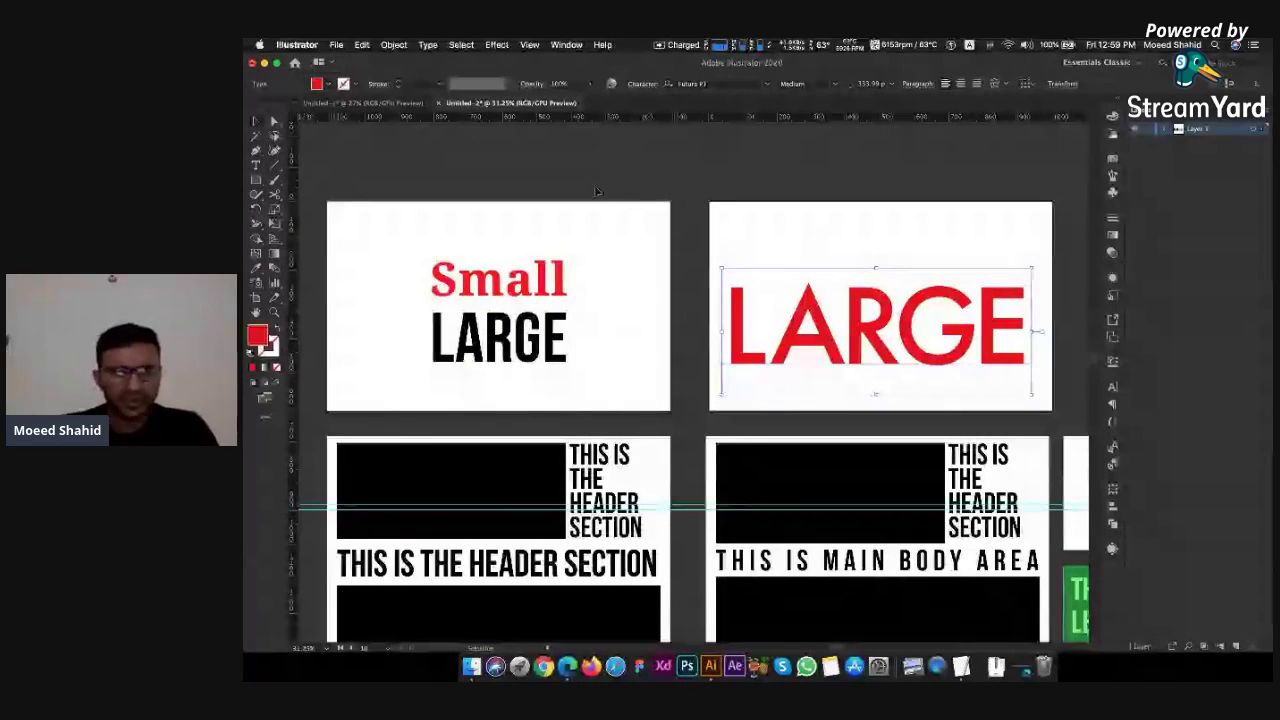
# Copy the red "Small" onto the duplicated artboard and place it close above the right end of "LARGE"
pyautogui.click(575, 242)
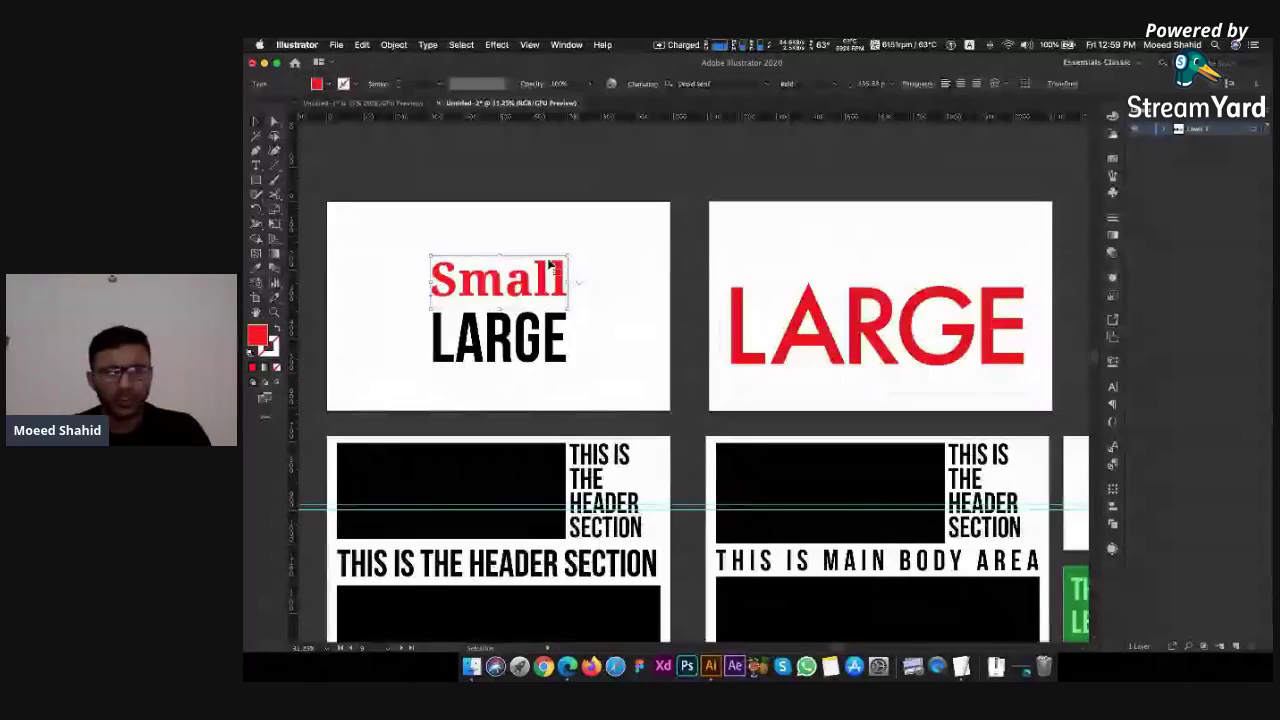
pyautogui.click(550, 264)
pyautogui.moveTo(550, 264); pyautogui.dragTo(1002, 264)
pyautogui.scroll(2, 1022, 262)
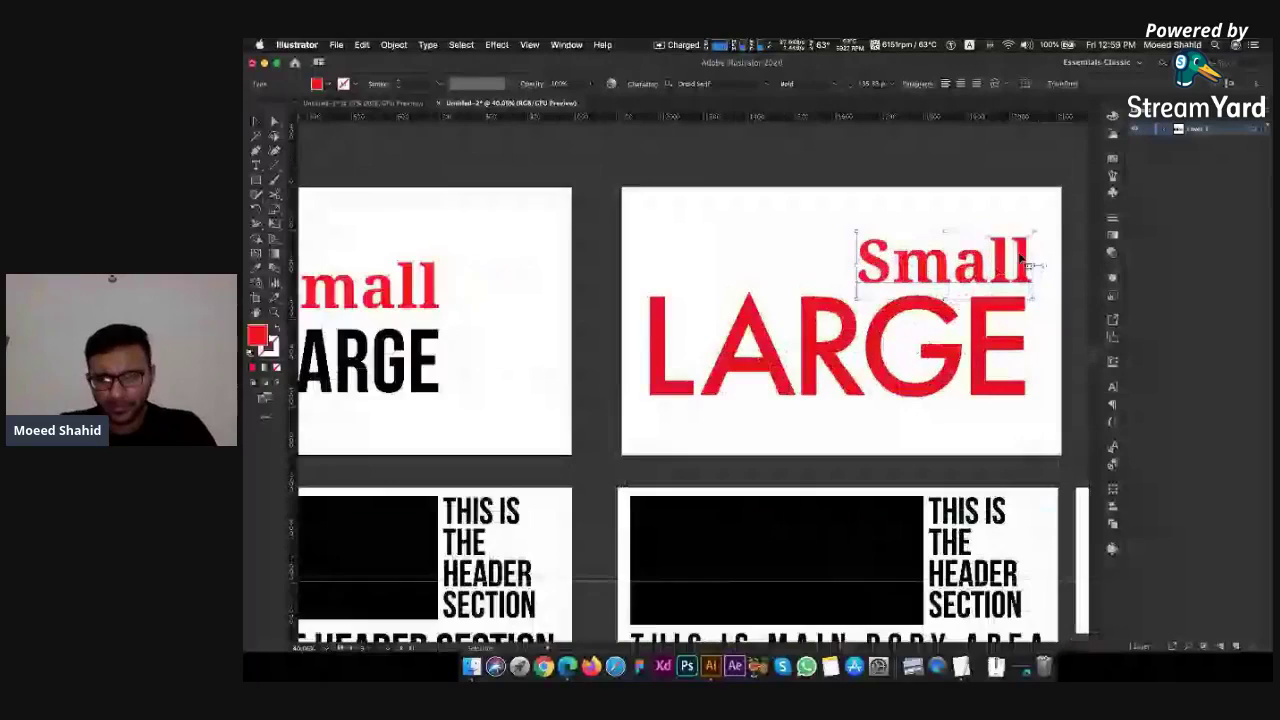
pyautogui.scroll(2, 1021, 258)
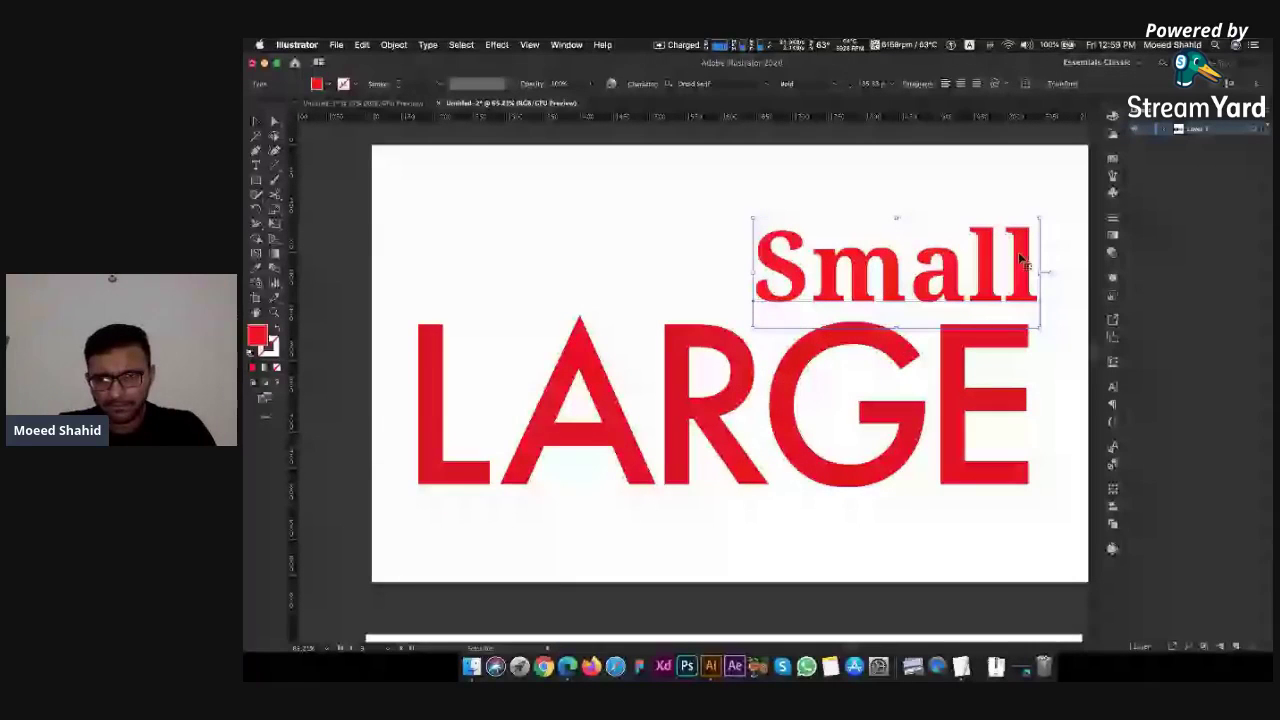
pyautogui.hotkey('shift', 'Down')
pyautogui.hotkey('shift', 'Down')
pyautogui.hotkey('shift', 'Down')
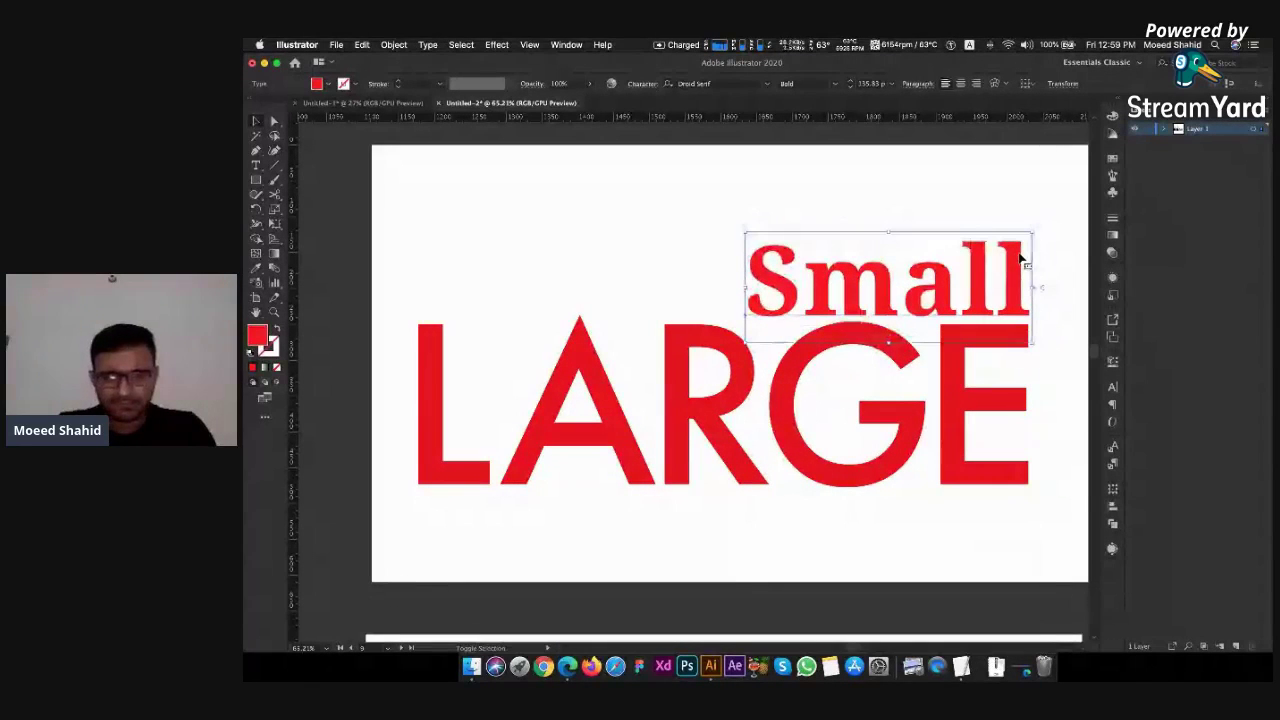
# Right-align the copied "Small" text and move it back so its right edge lines up with the end of "LARGE"
pyautogui.doubleClick(957, 294)
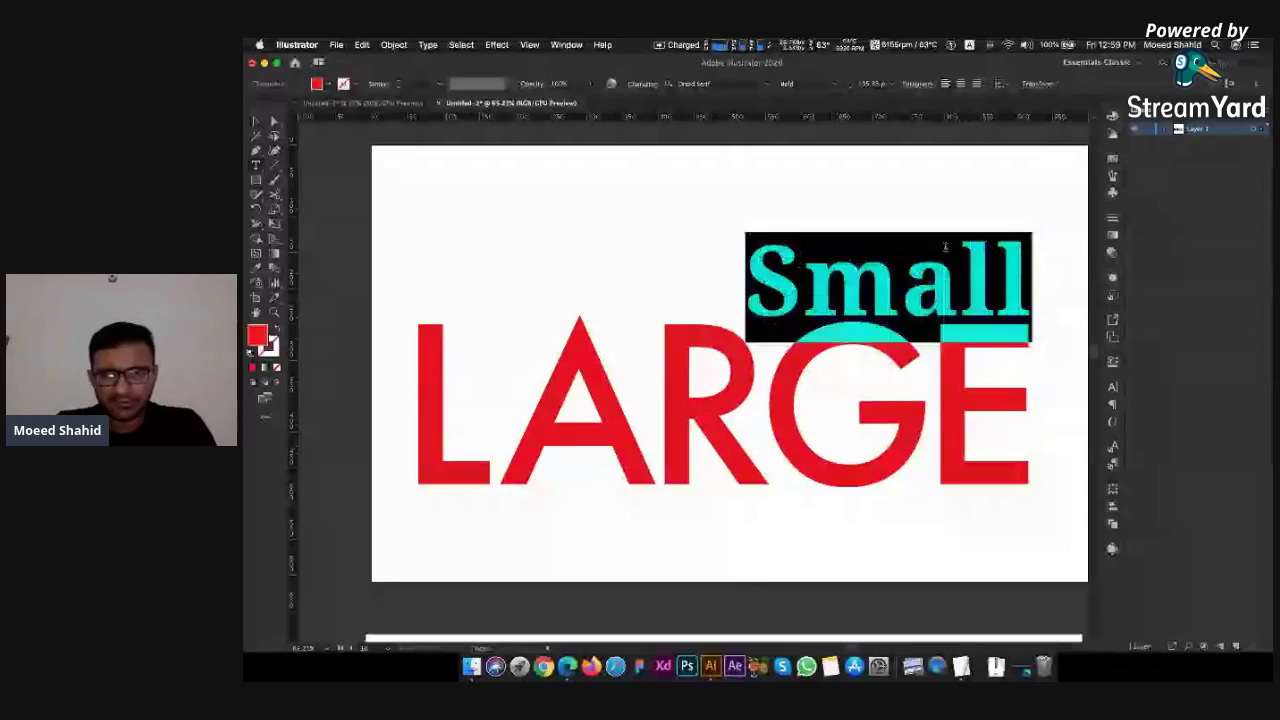
pyautogui.click(975, 84)
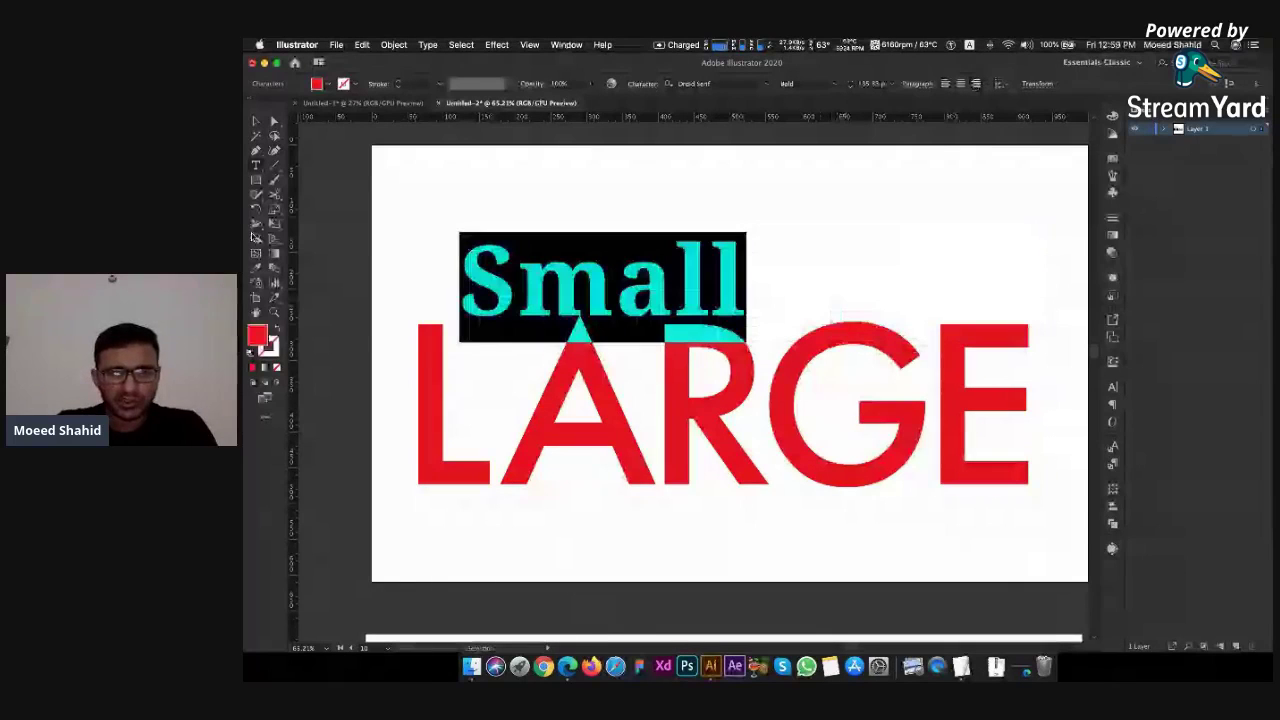
pyautogui.click(255, 121)
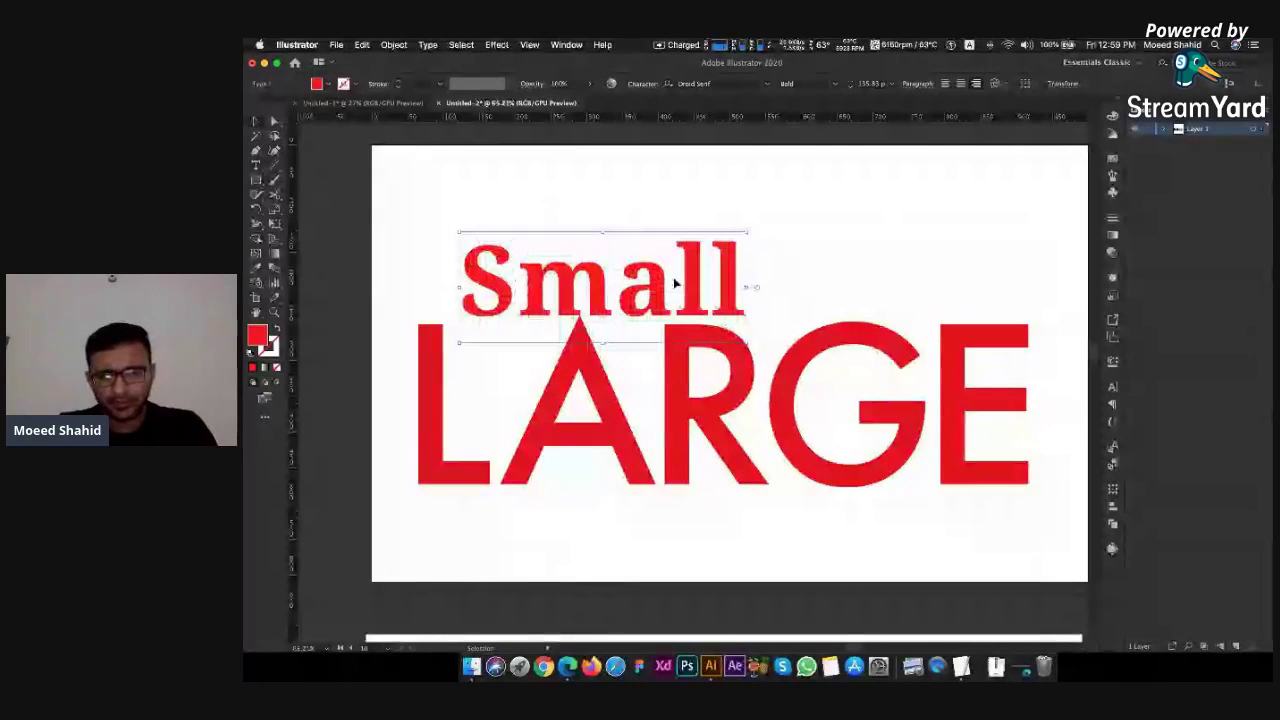
pyautogui.moveTo(658, 297); pyautogui.dragTo(940, 310)
# Change the fill of the copied "Small" to blue 3965E2
pyautogui.doubleClick(257, 336)
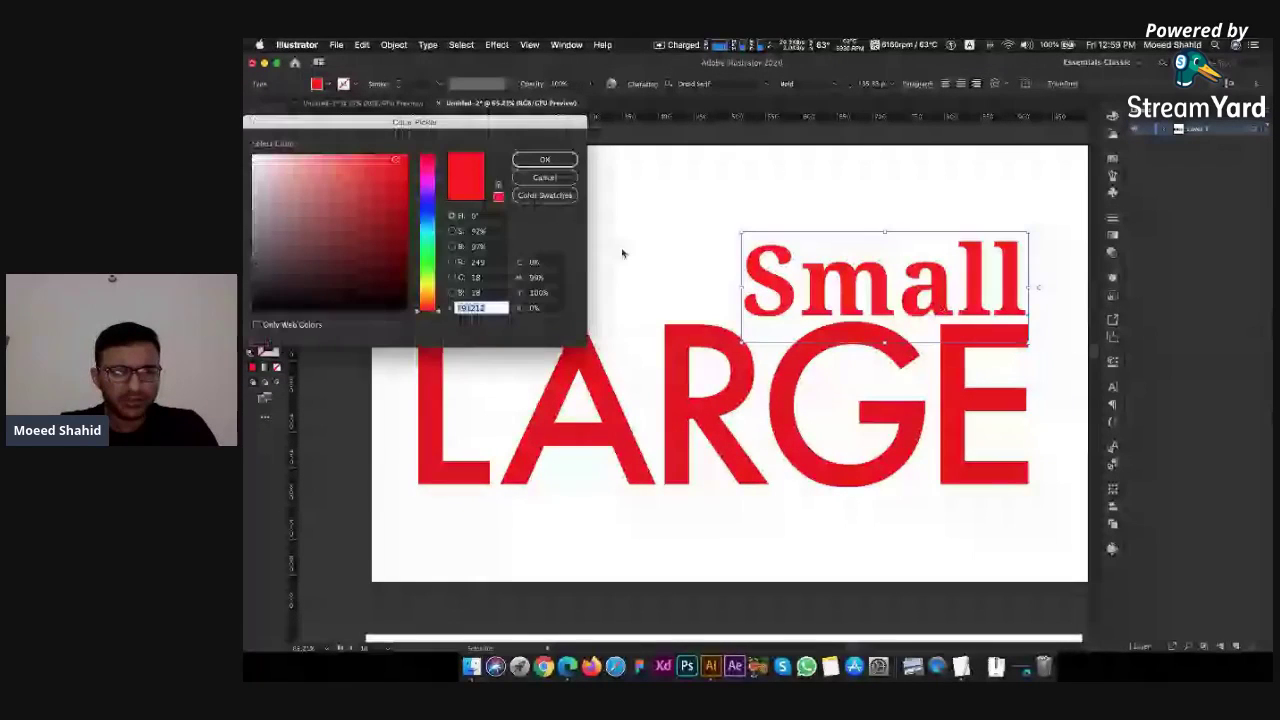
pyautogui.click(428, 215)
pyautogui.click(336, 191)
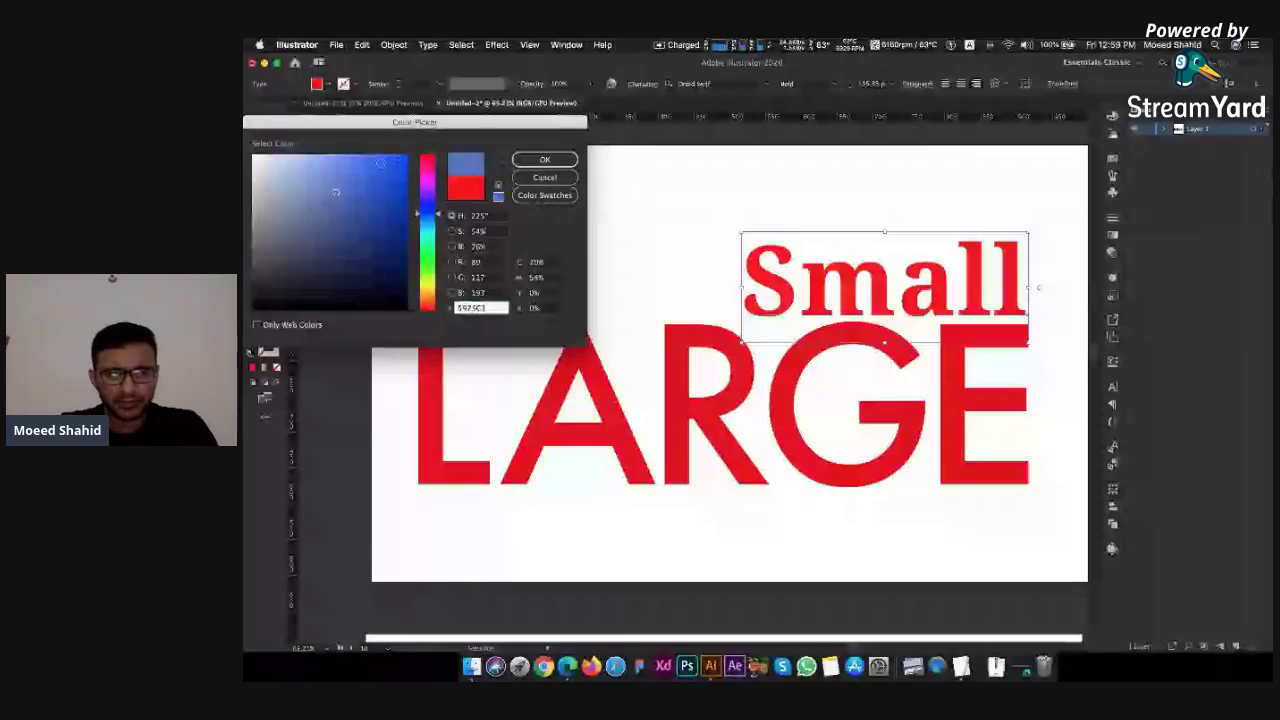
pyautogui.click(369, 170)
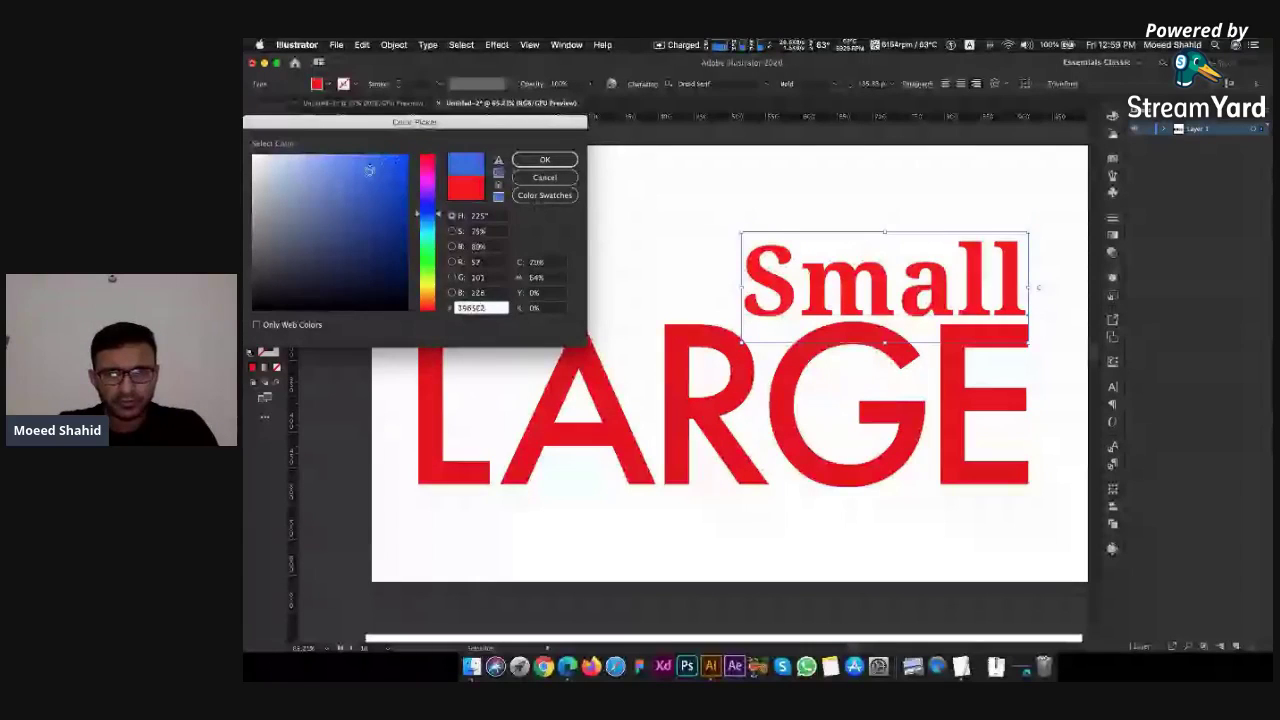
pyautogui.click(545, 160)
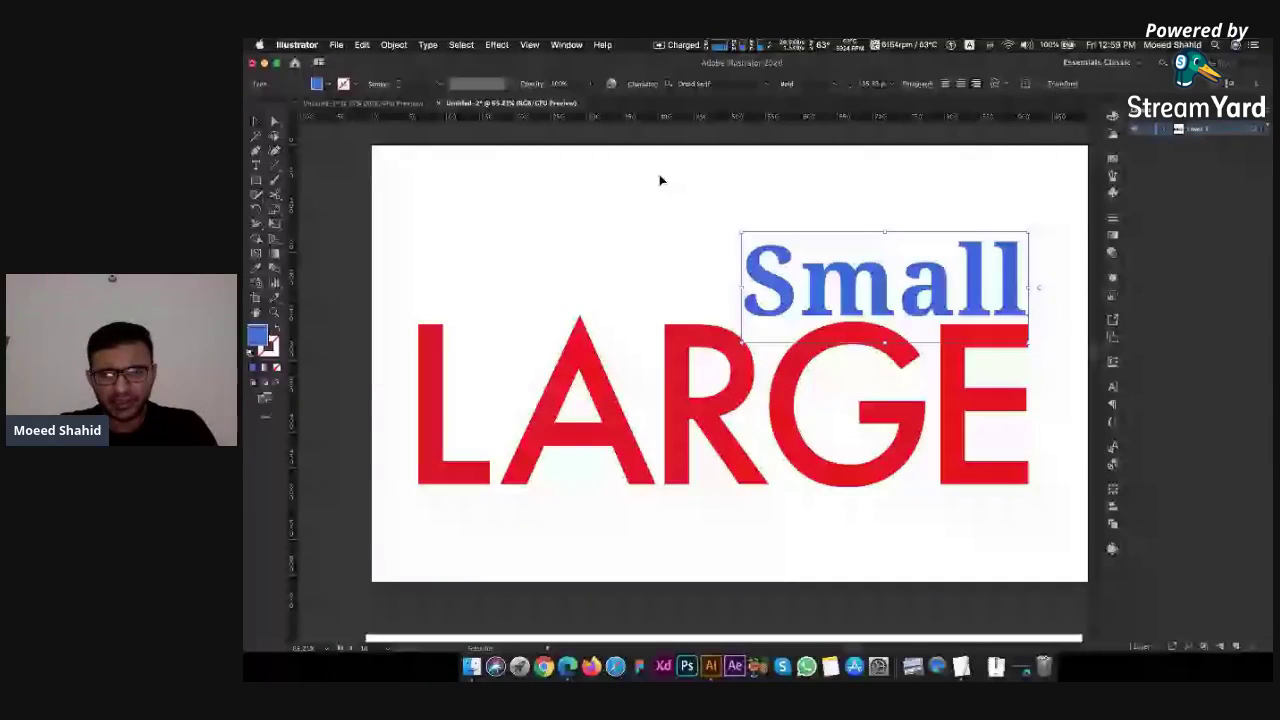
# Set the copied "Small" in Product Sans Medium and scale it down to the width of the "E" beneath it
pyautogui.moveTo(741, 233); pyautogui.dragTo(941, 302)
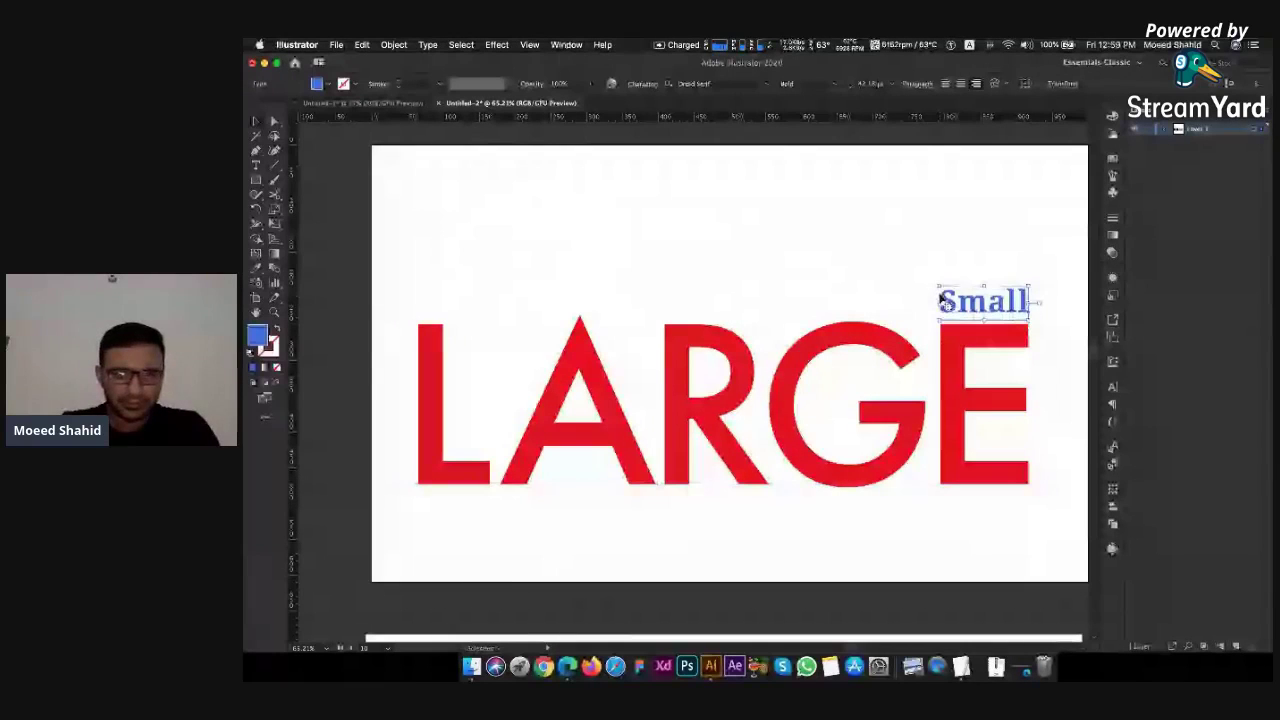
pyautogui.click(738, 82)
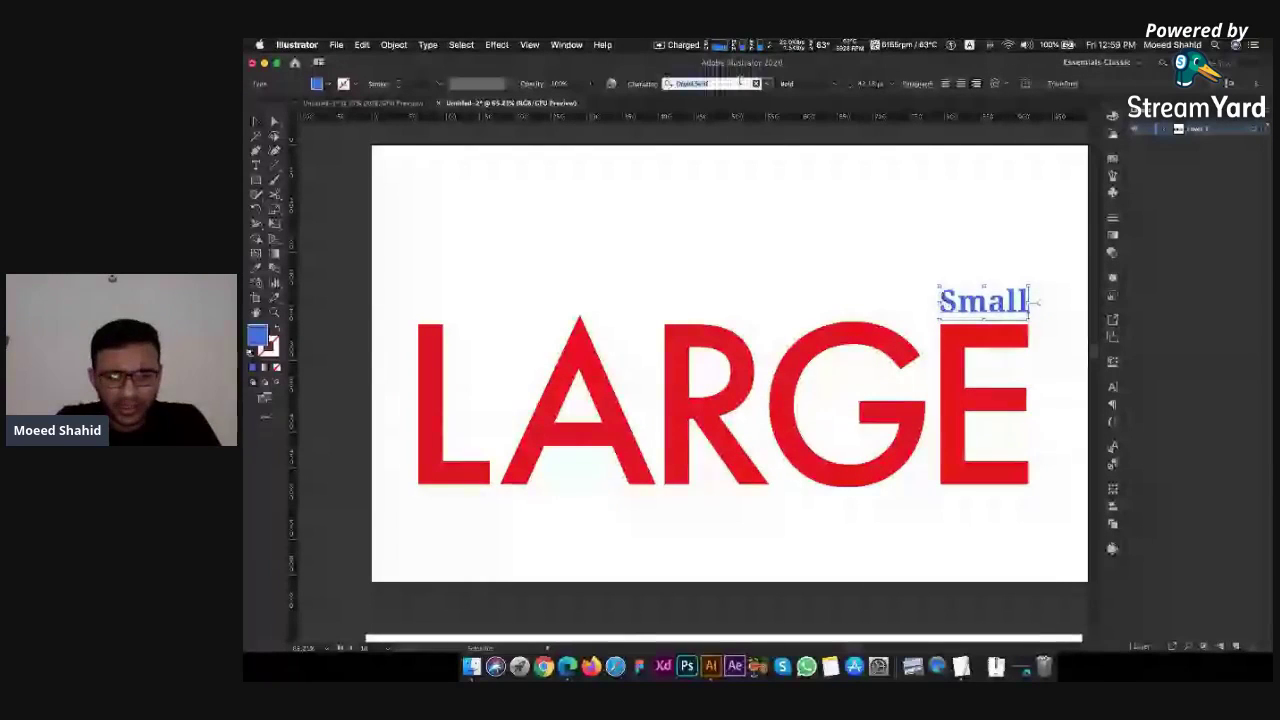
pyautogui.write('prod')
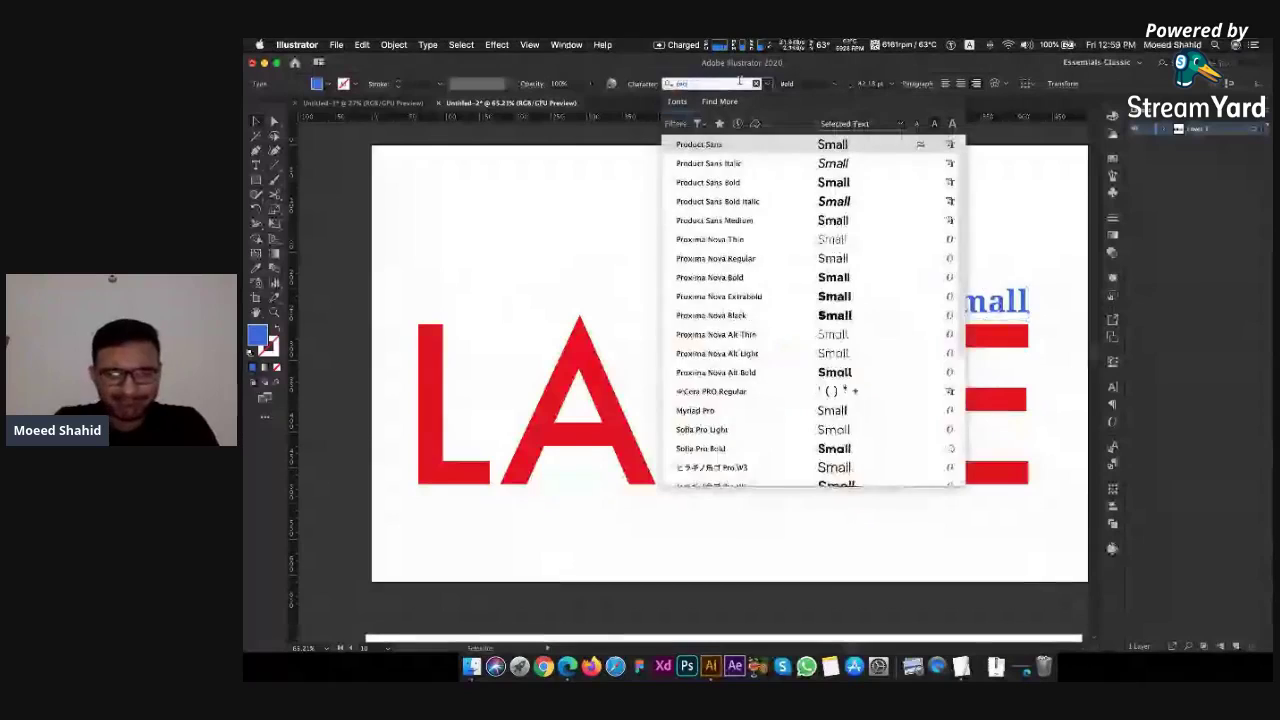
pyautogui.click(727, 221)
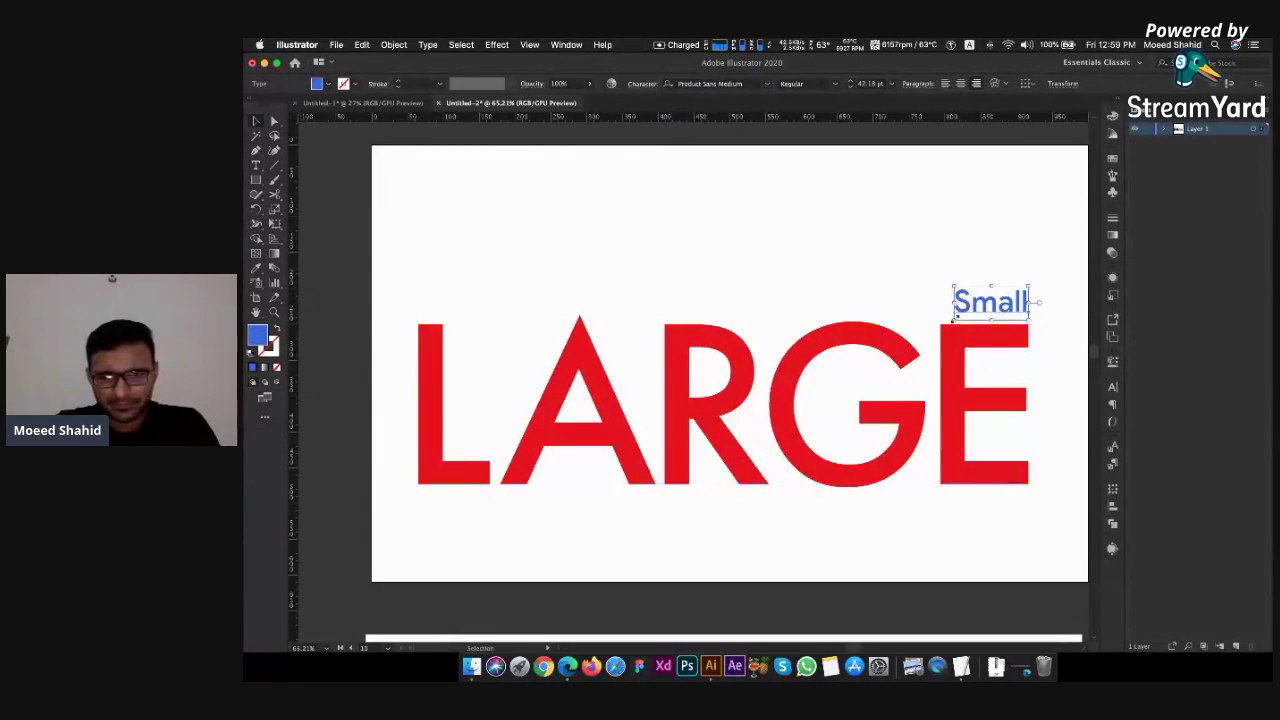
pyautogui.moveTo(955, 319); pyautogui.dragTo(937, 326)
pyautogui.click(908, 235)
pyautogui.scroll(-5, 908, 235)
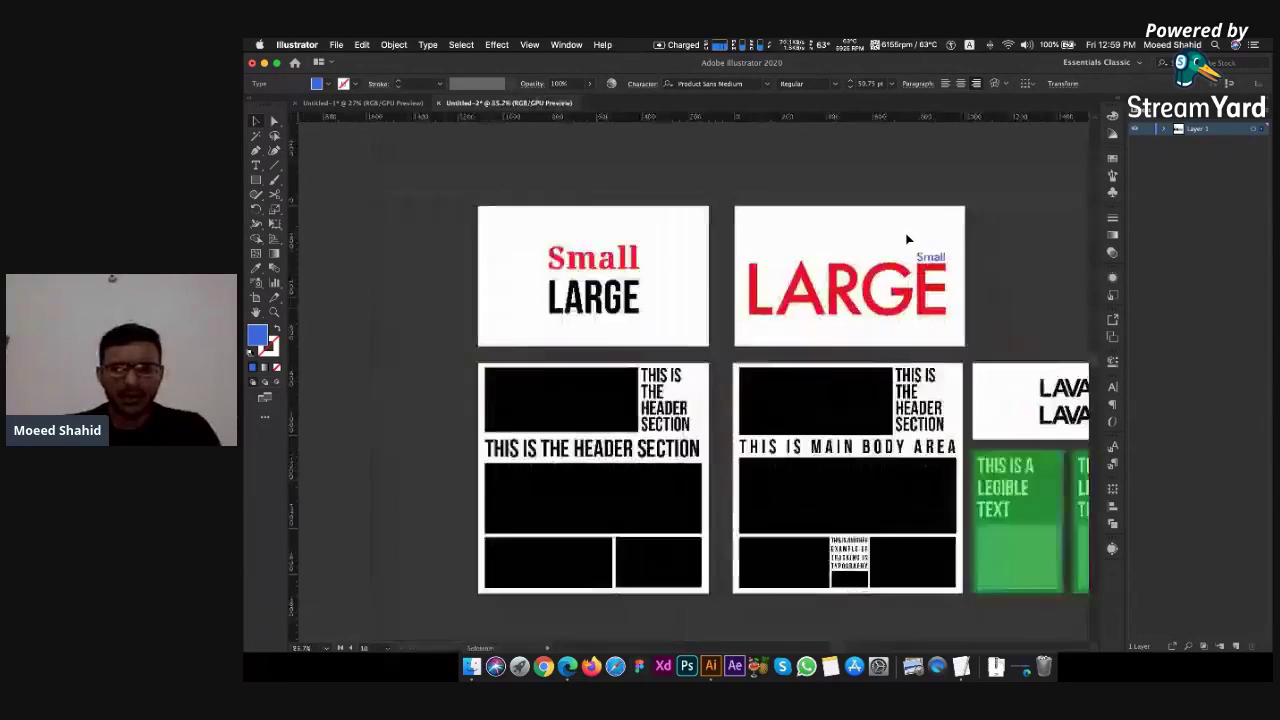
pyautogui.scroll(4, 968, 224)
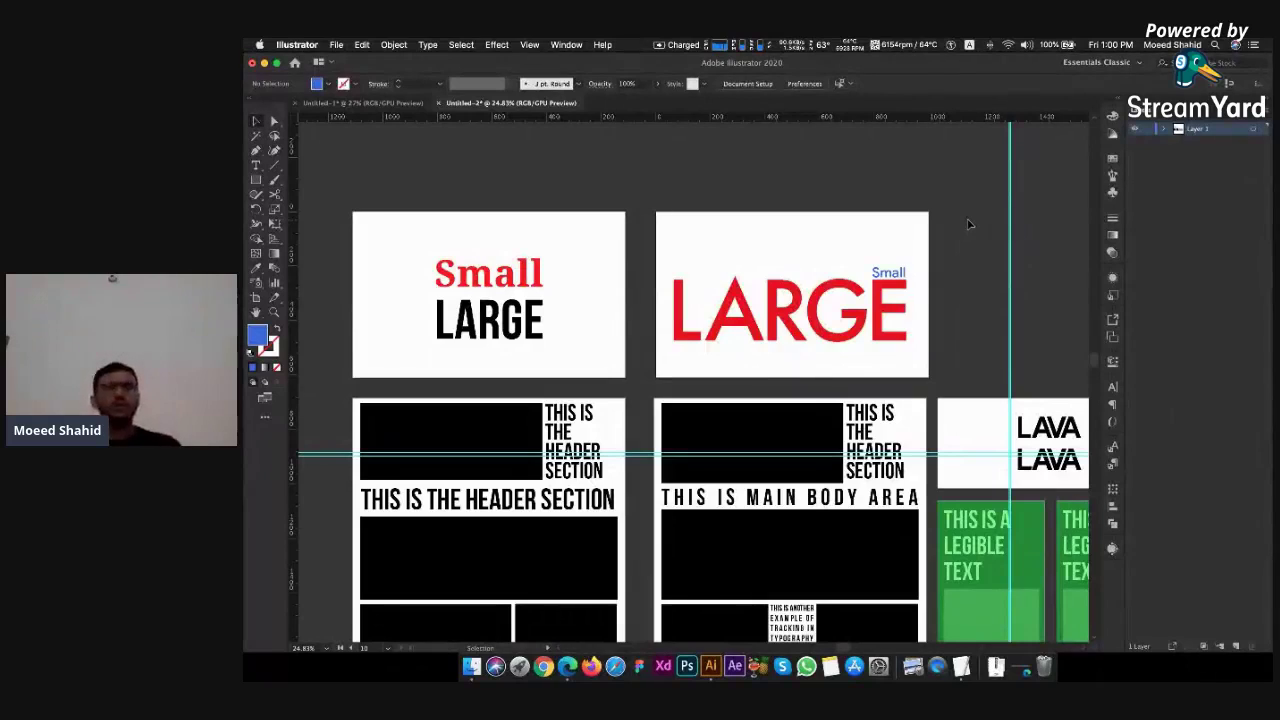
# Change the fill of the little "Small" above "LARGE" to black
pyautogui.click(872, 273)
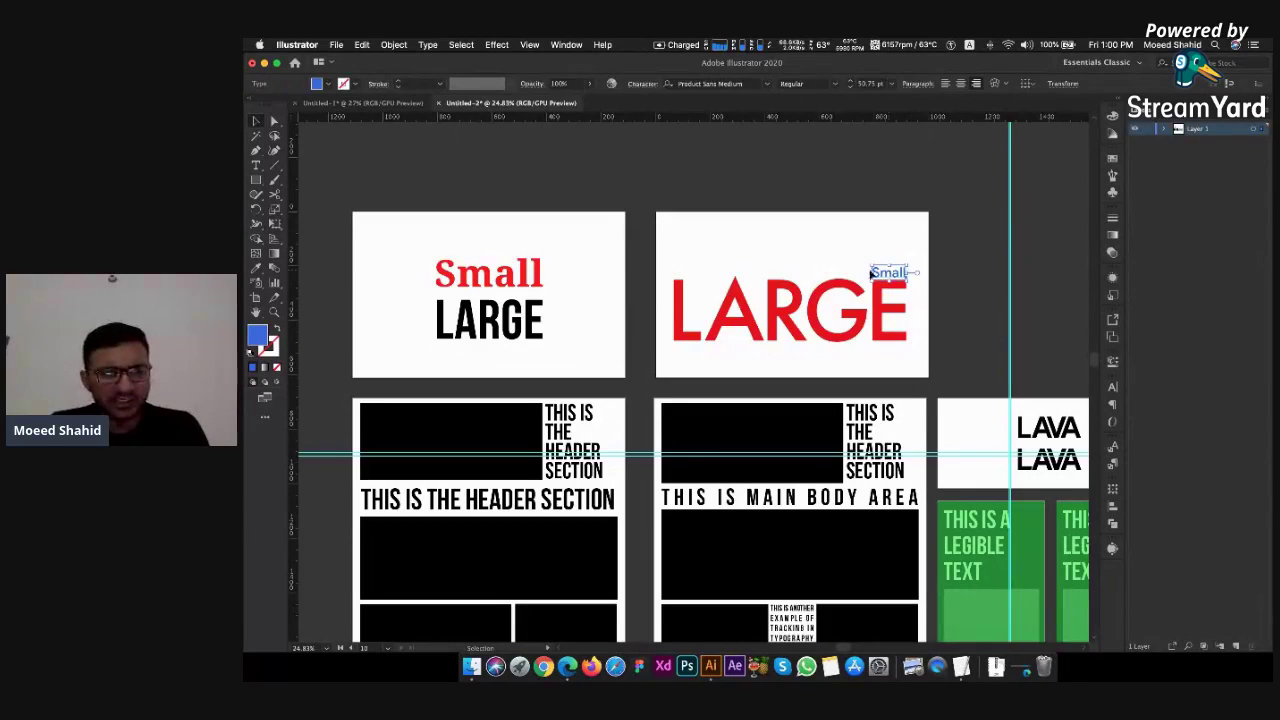
pyautogui.doubleClick(260, 332)
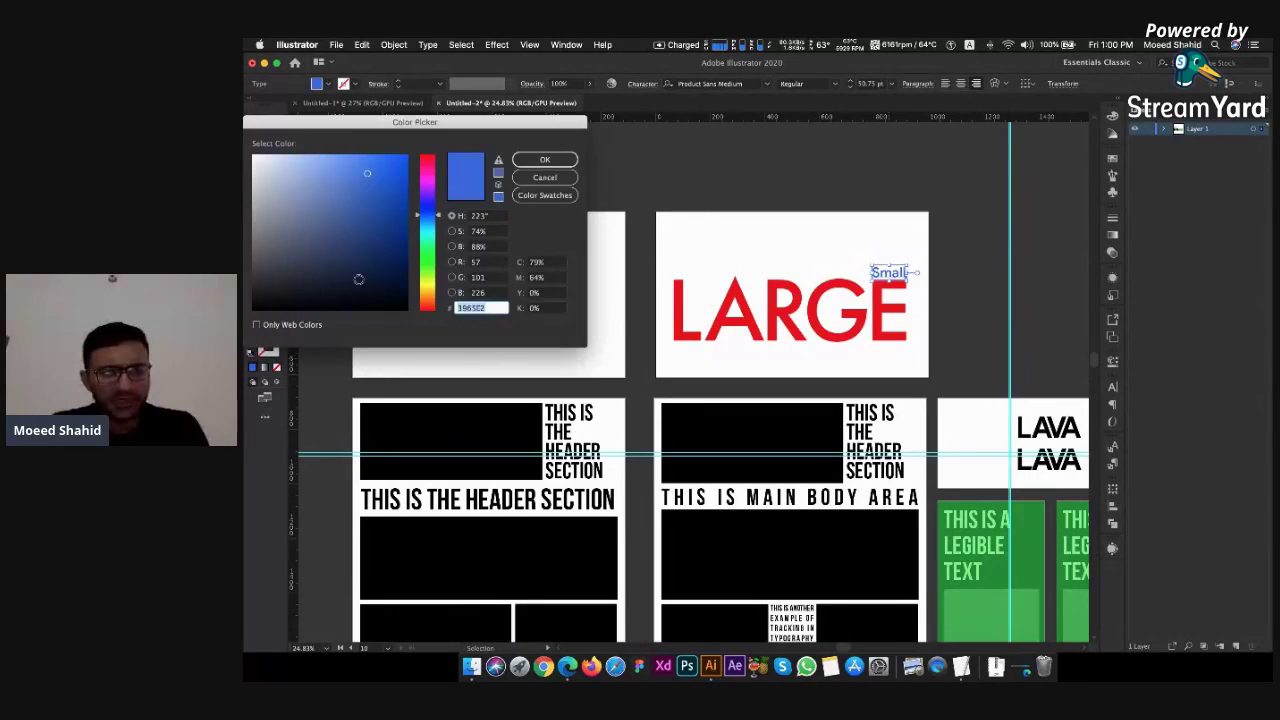
pyautogui.write('3C6EDD')
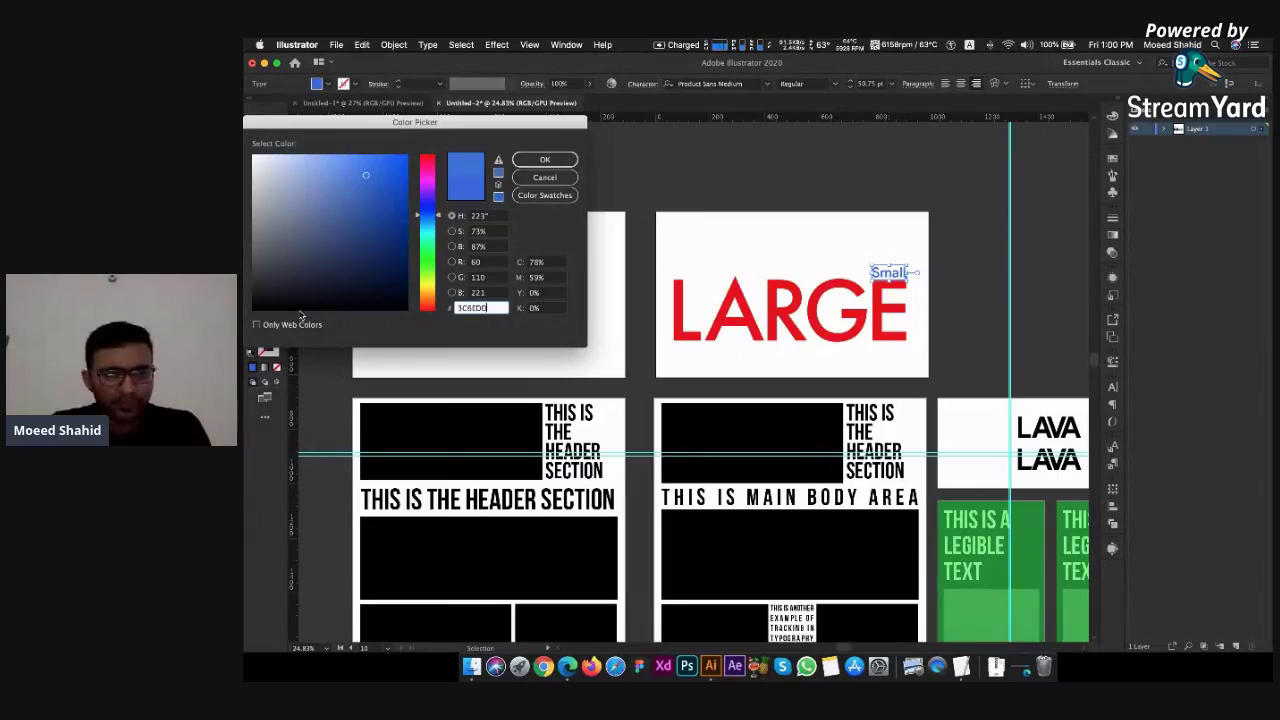
pyautogui.click(300, 308)
pyautogui.press('Return')
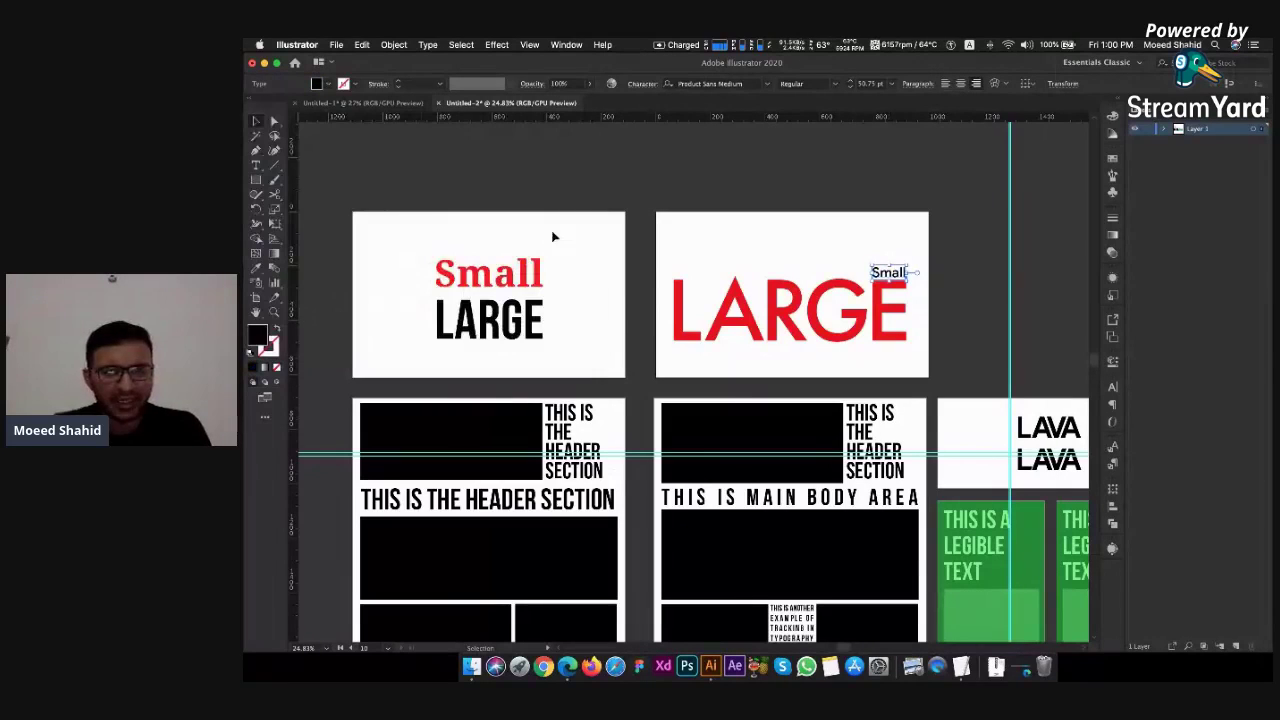
pyautogui.click(786, 203)
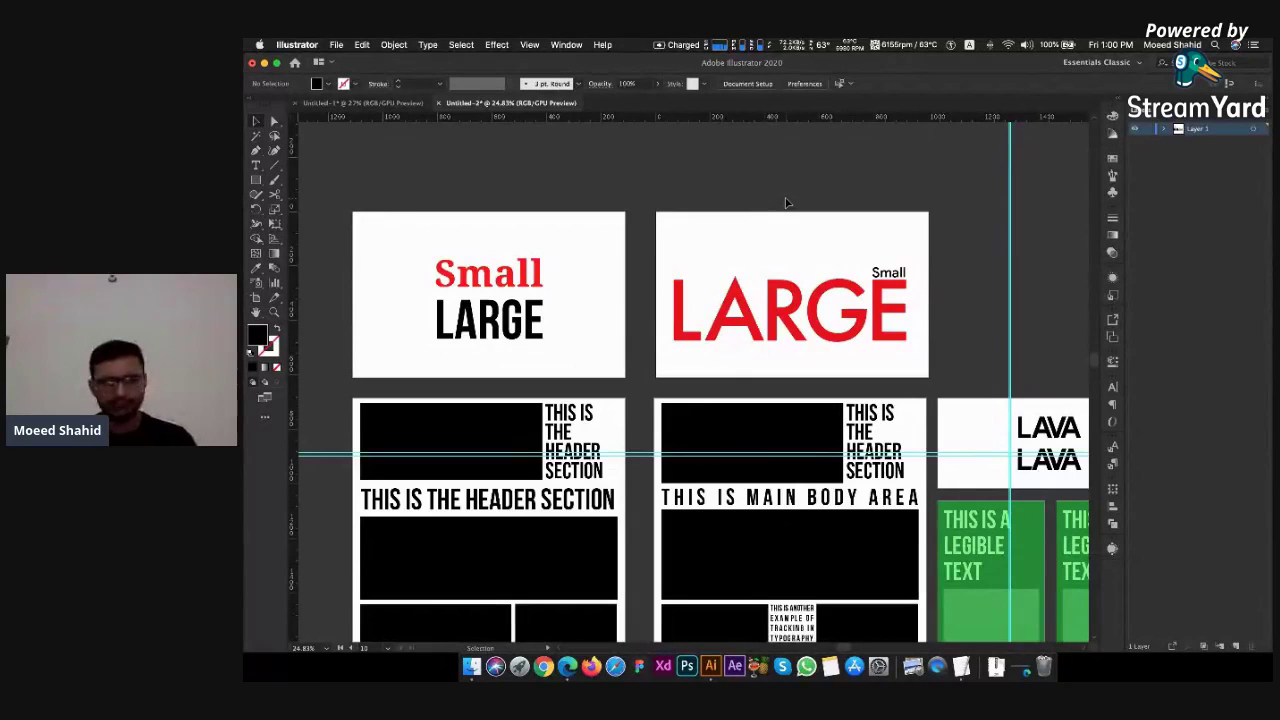
# Compare the "Small" and "LARGE" word pairs on the two neighbouring artboards for contrast in size, colour and font
pyautogui.moveTo(391, 240); pyautogui.dragTo(568, 341)
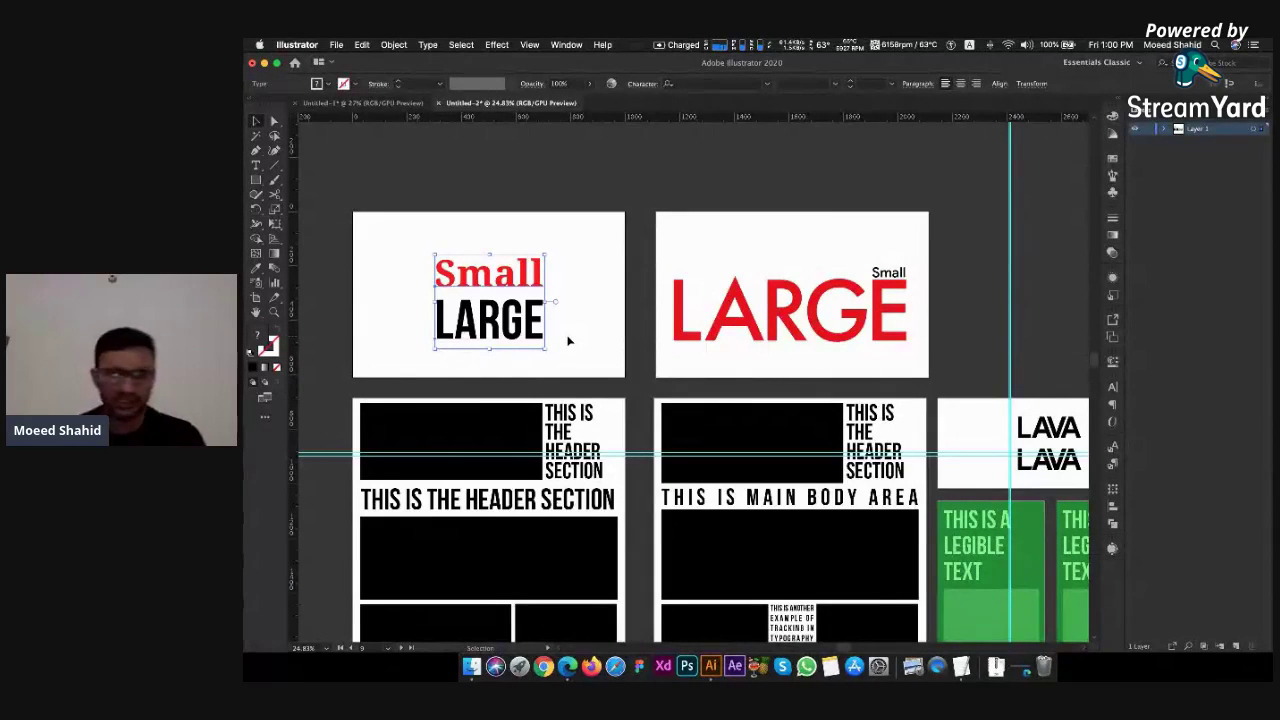
pyautogui.click(568, 341)
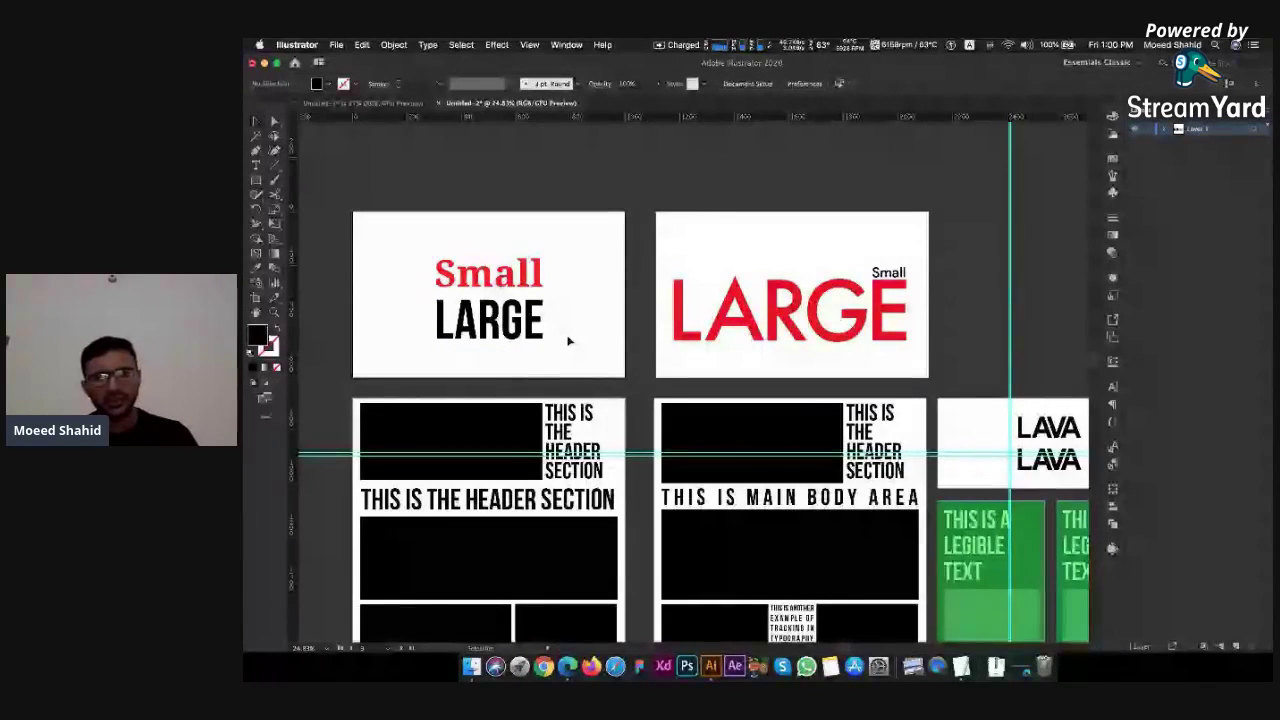
pyautogui.click(776, 326)
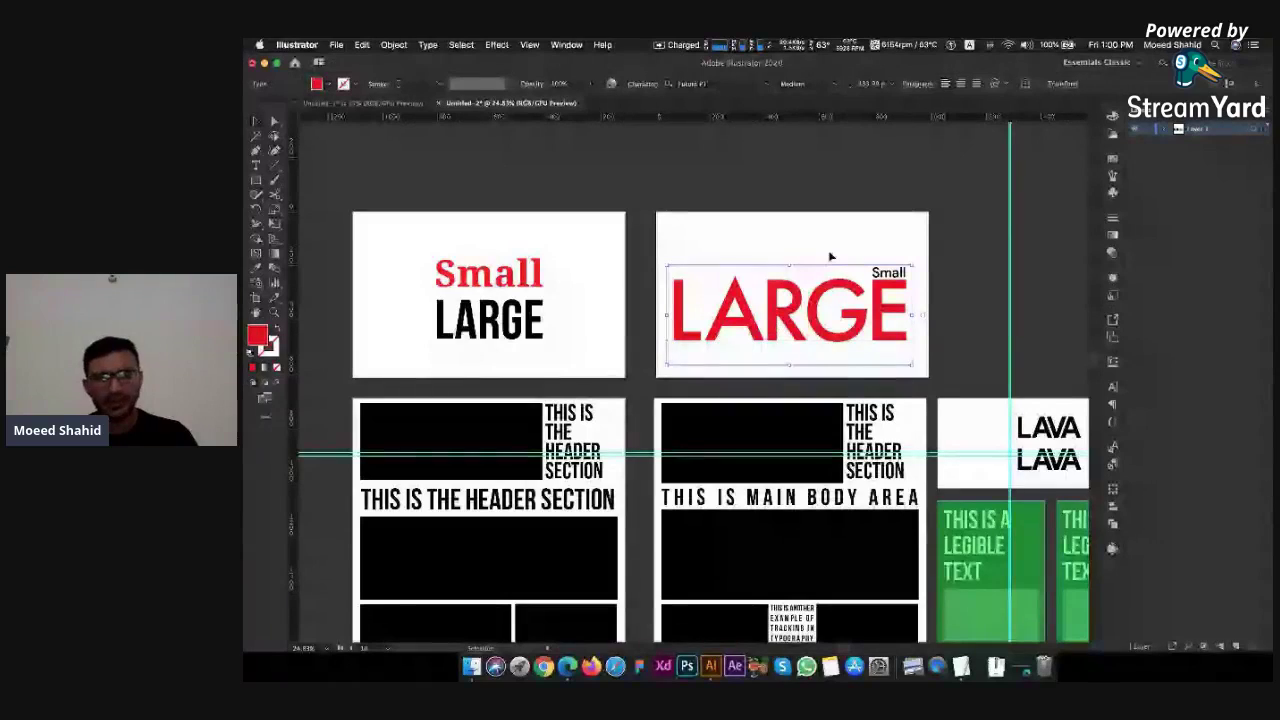
pyautogui.click(828, 254)
pyautogui.click(908, 323)
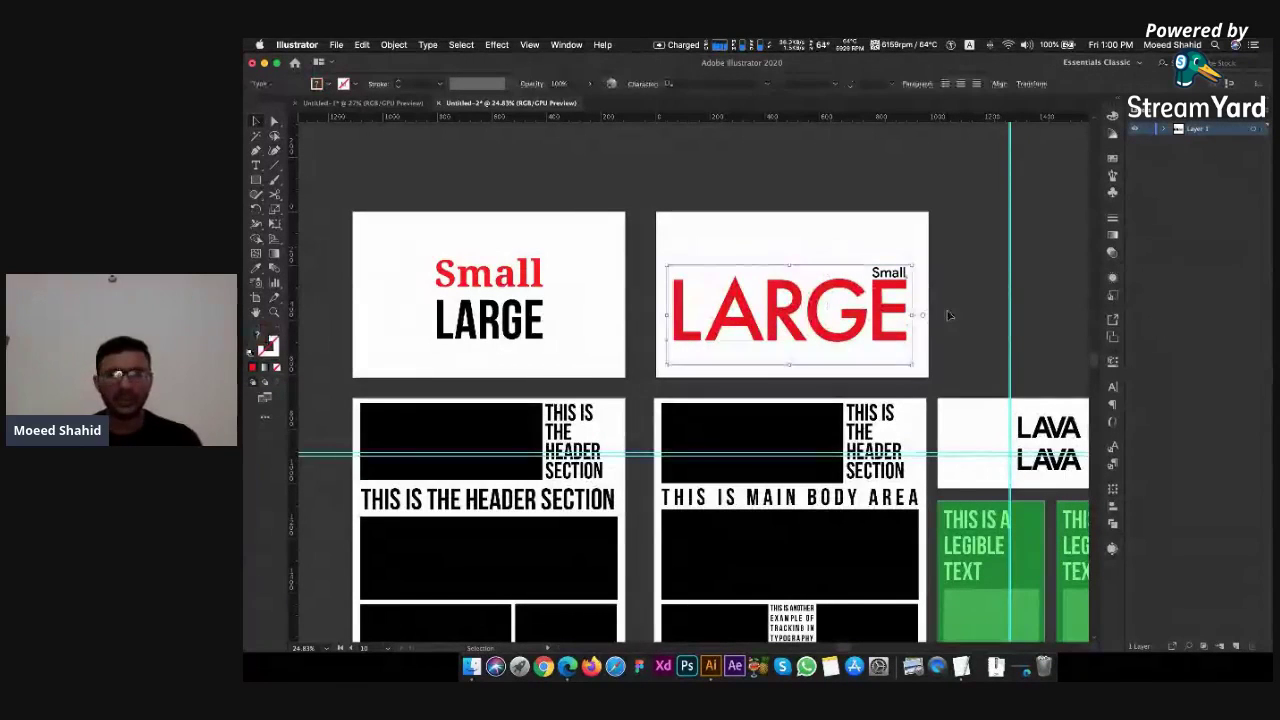
pyautogui.click(948, 316)
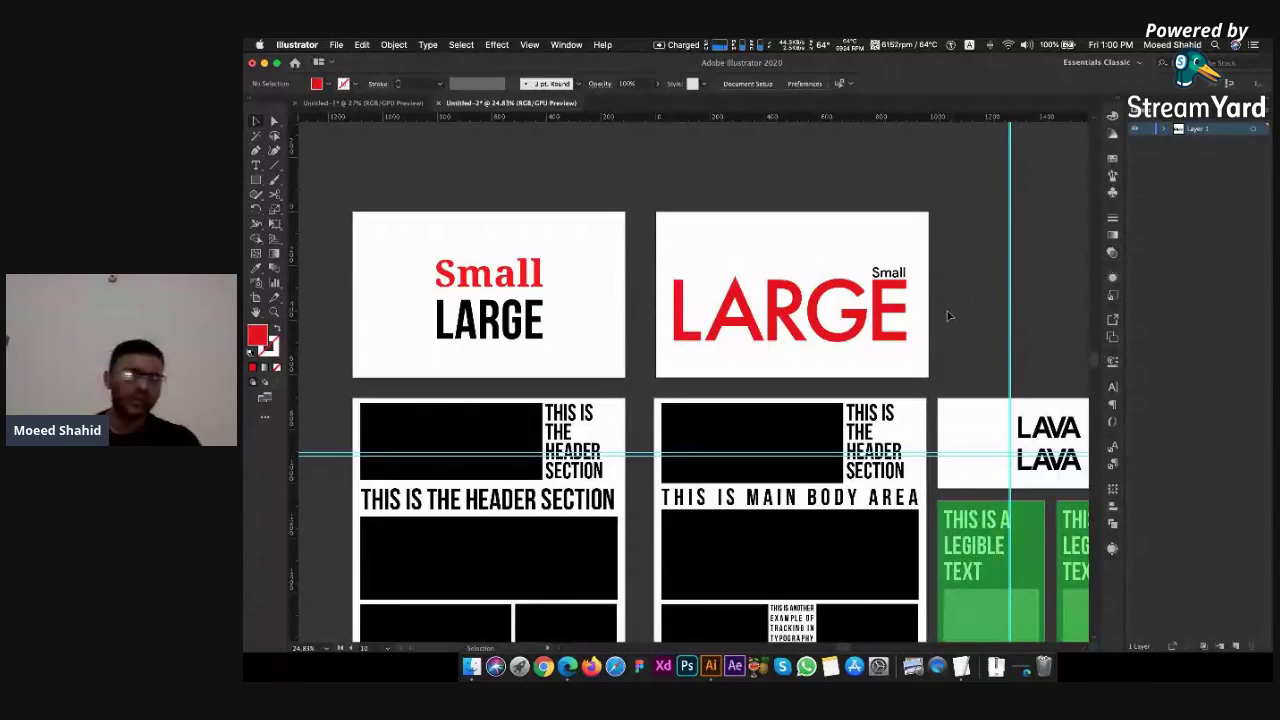
pyautogui.click(790, 316)
pyautogui.scroll(3, 790, 316)
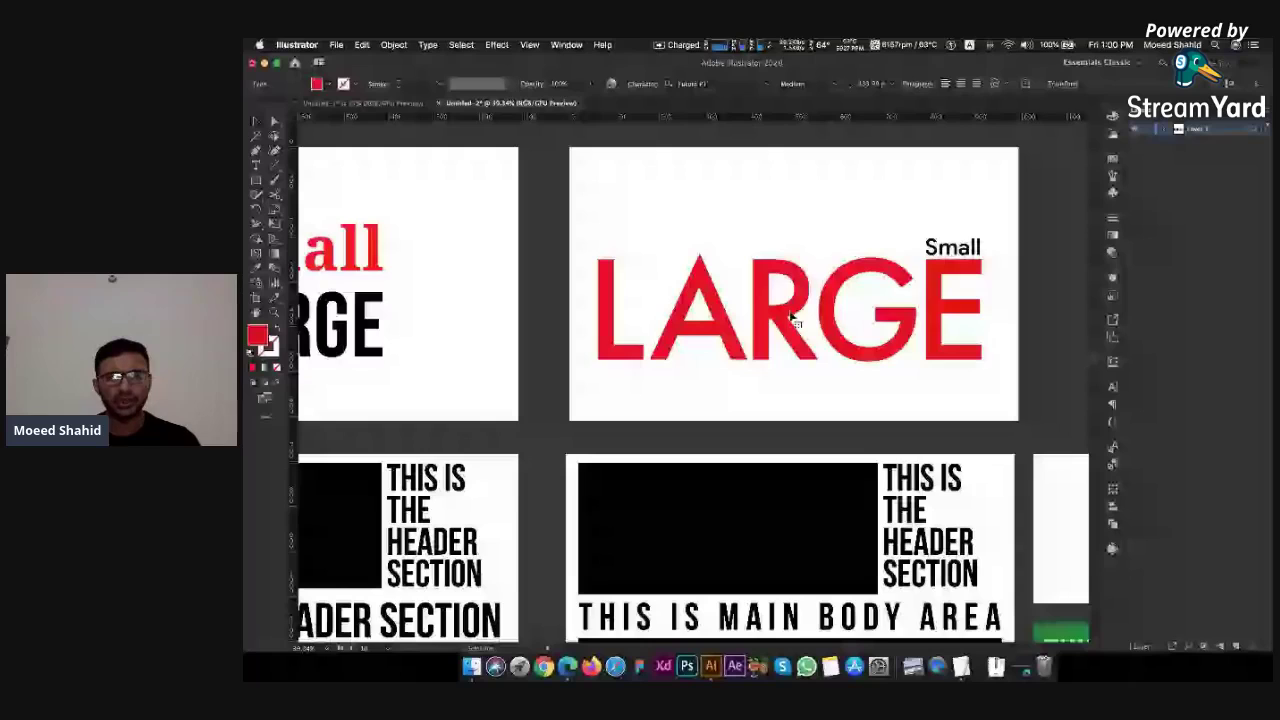
# Review the oversized red "LARGE" with its little black "Small" against the equal-width pair on the adjacent artboard, above the header-section layouts
pyautogui.scroll(2, 790, 316)
pyautogui.click(929, 206)
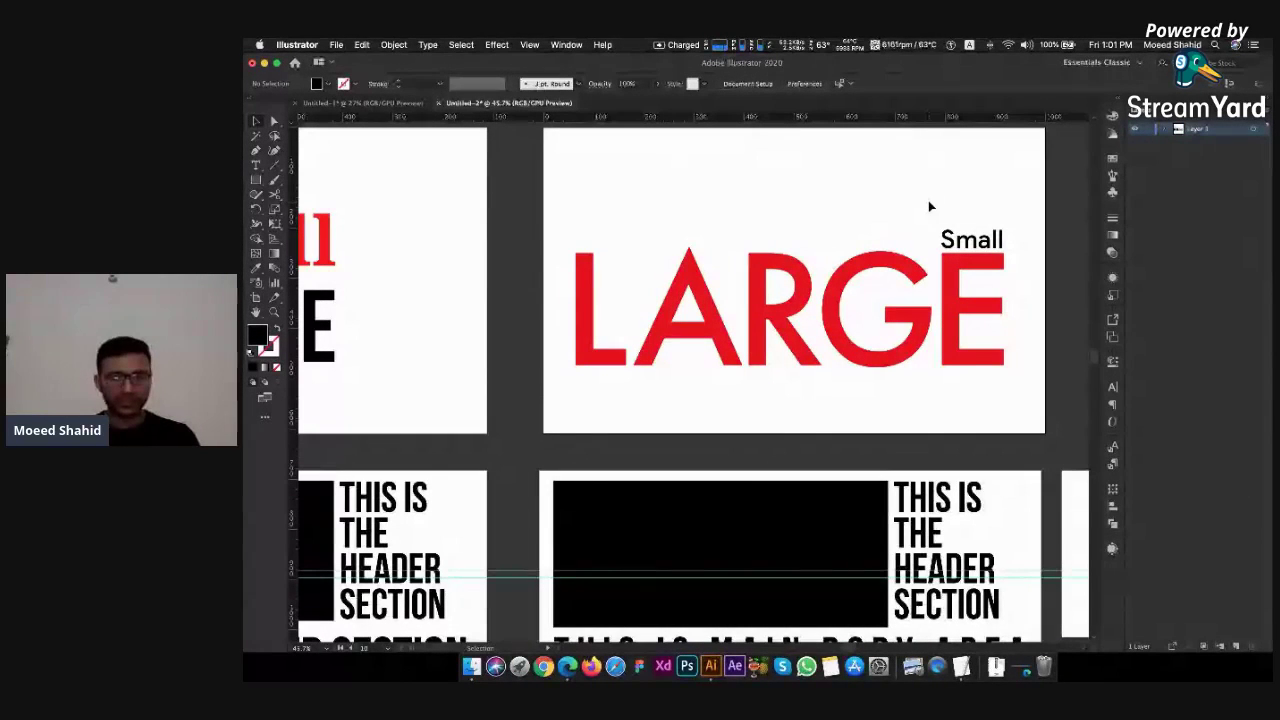
pyautogui.scroll(-3, 890, 258)
pyautogui.scroll(-1, 890, 258)
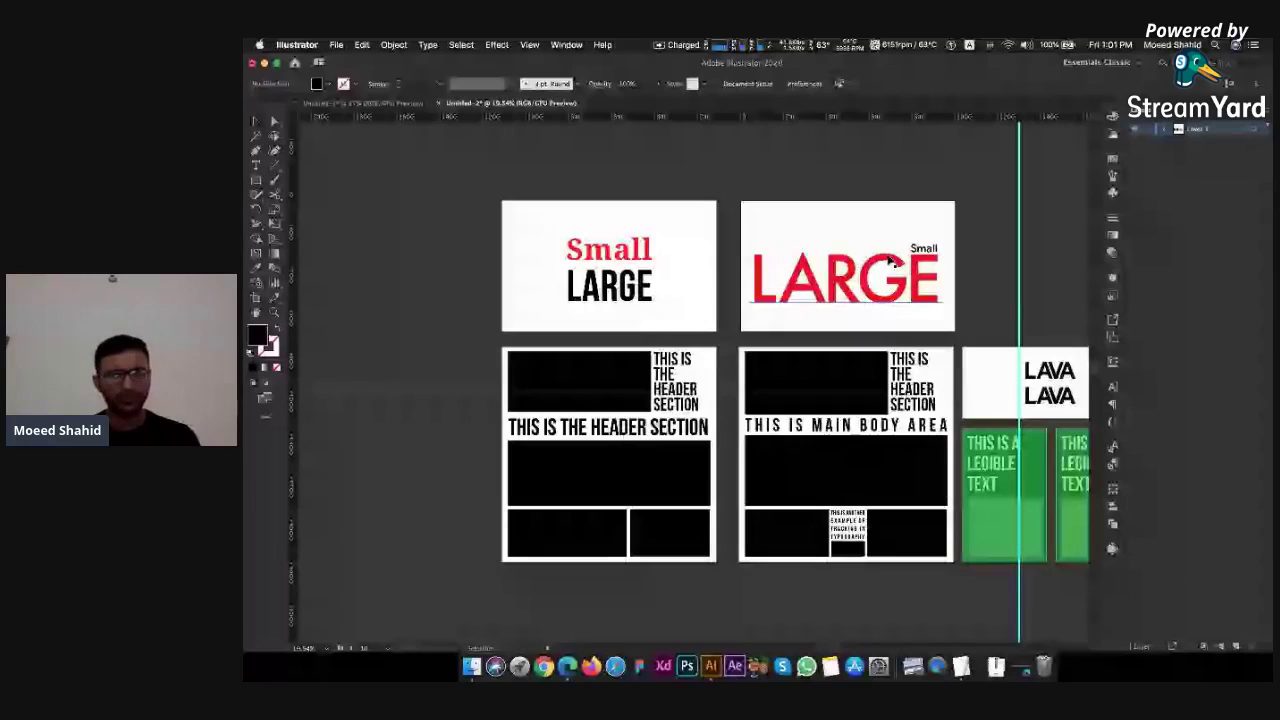
pyautogui.scroll(1, 890, 258)
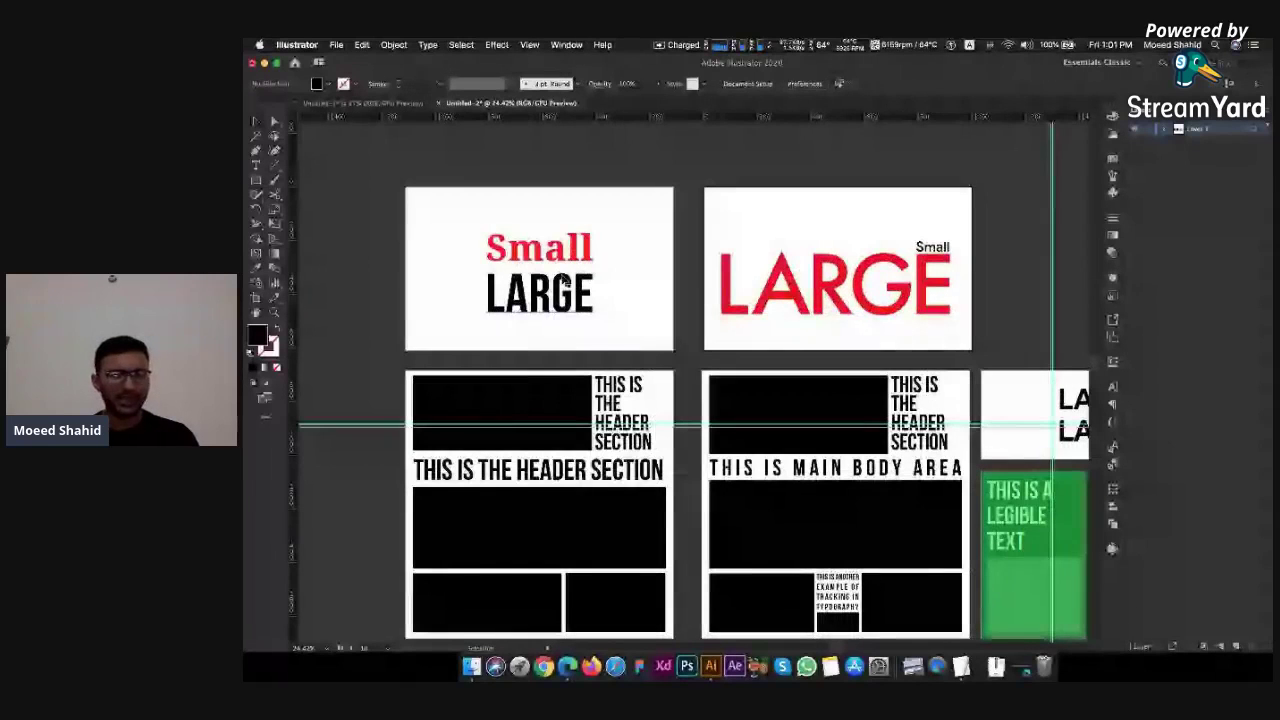
pyautogui.click(598, 290)
pyautogui.click(620, 290)
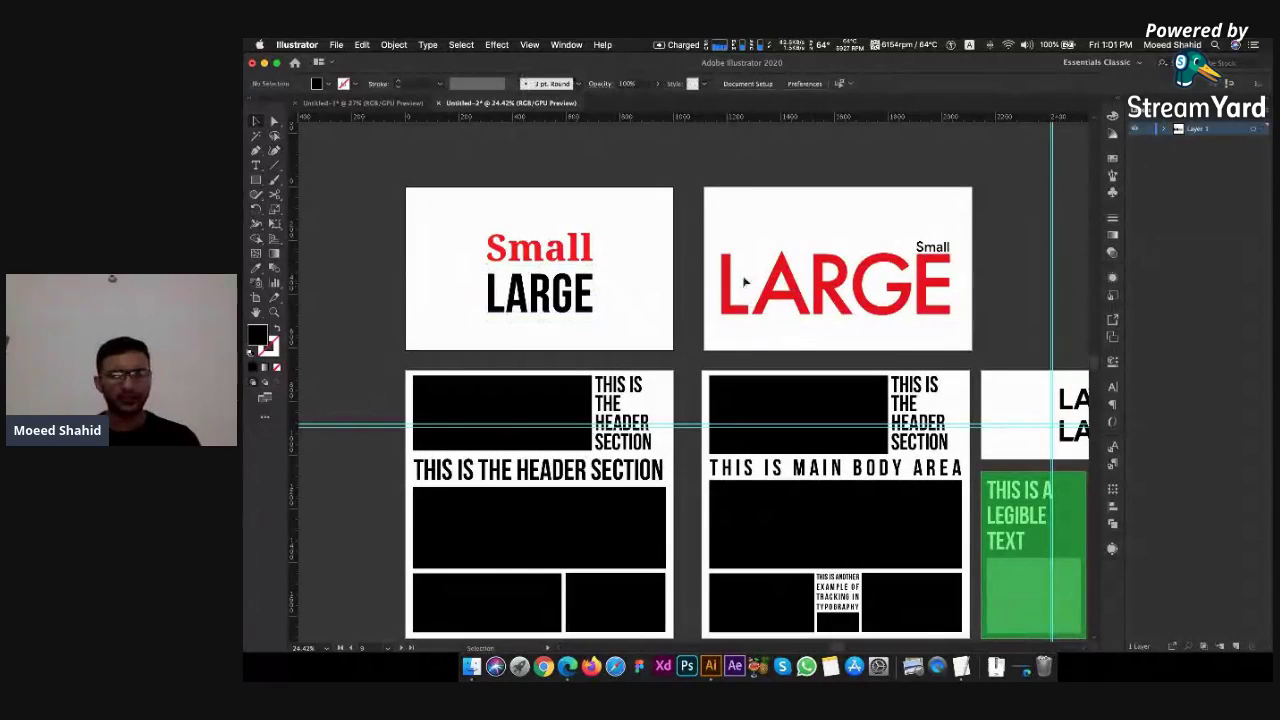
pyautogui.click(790, 283)
pyautogui.click(820, 234)
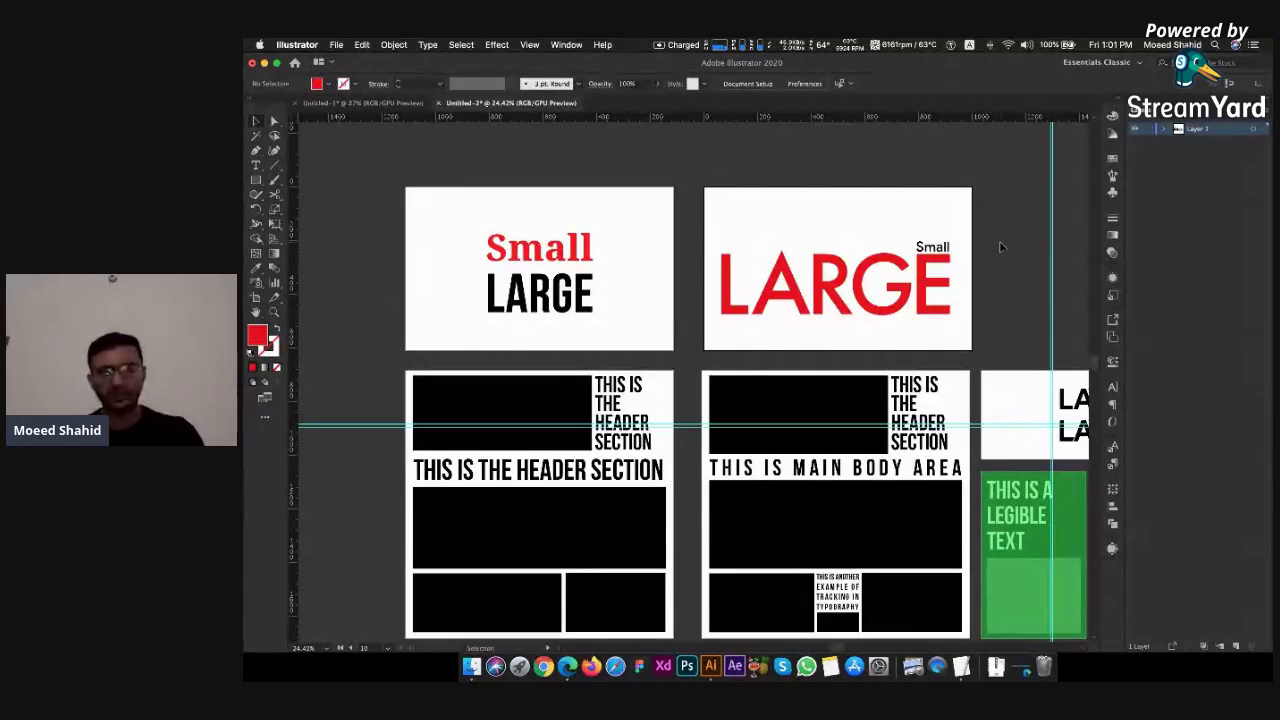
# Switch to Microsoft Edge to check the viewers' comments on the StreamYard live broadcast
pyautogui.press('super+Tab')
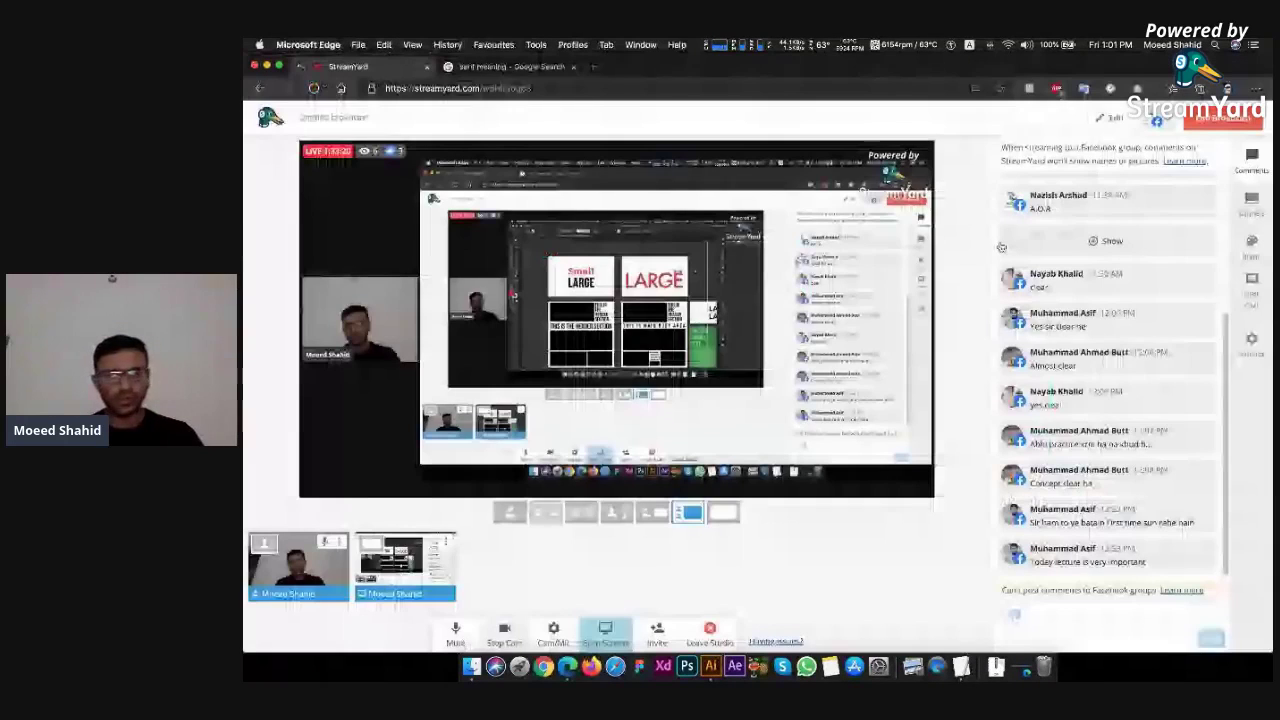